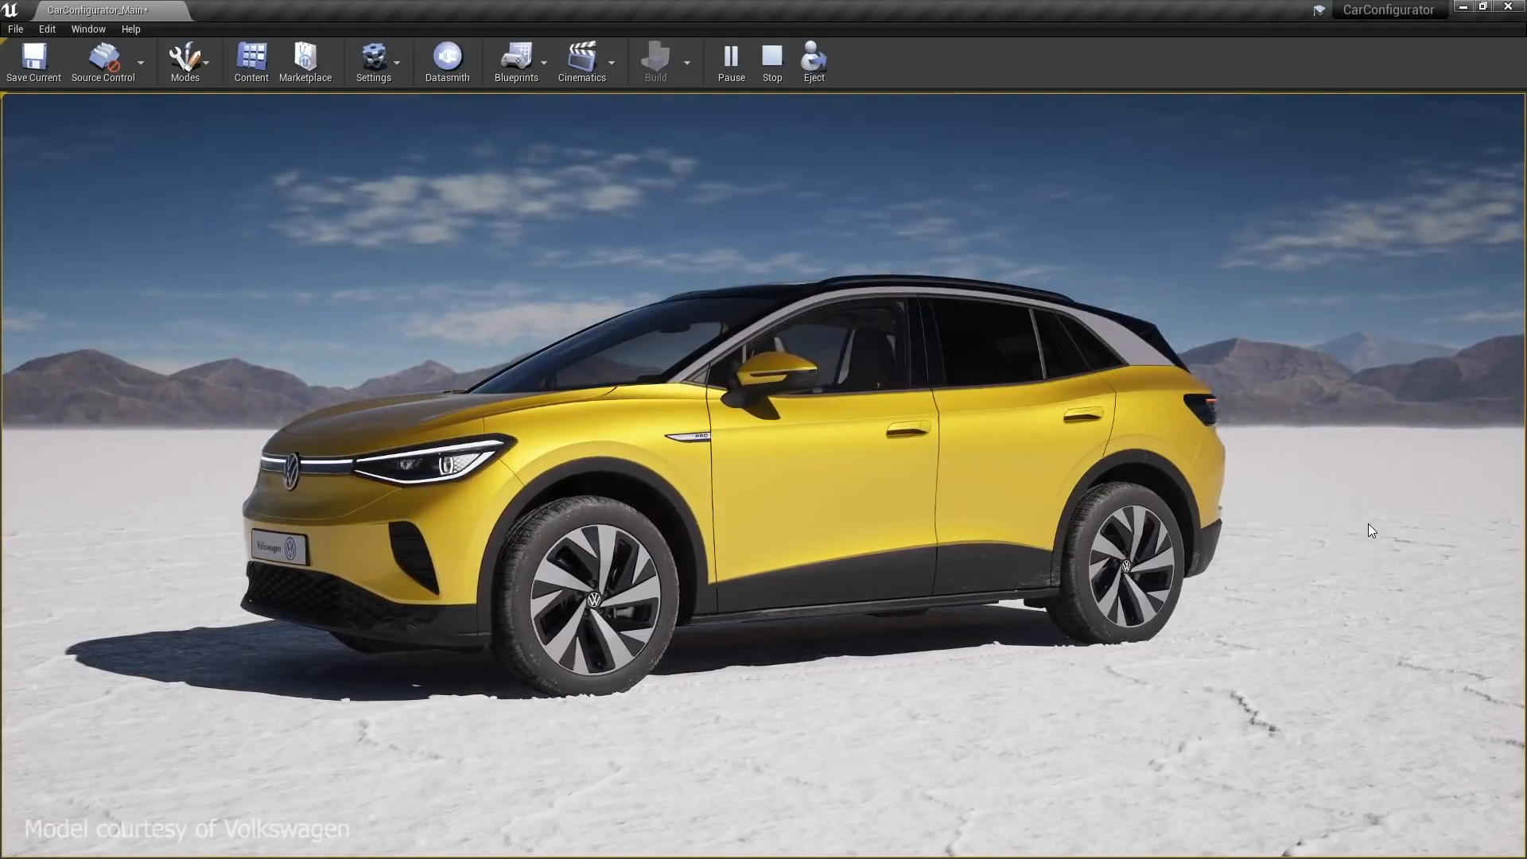
Open and close the yellow car's rear side door, and do the same with its tailgate
left_click_drag(1368, 523, 290, 513)
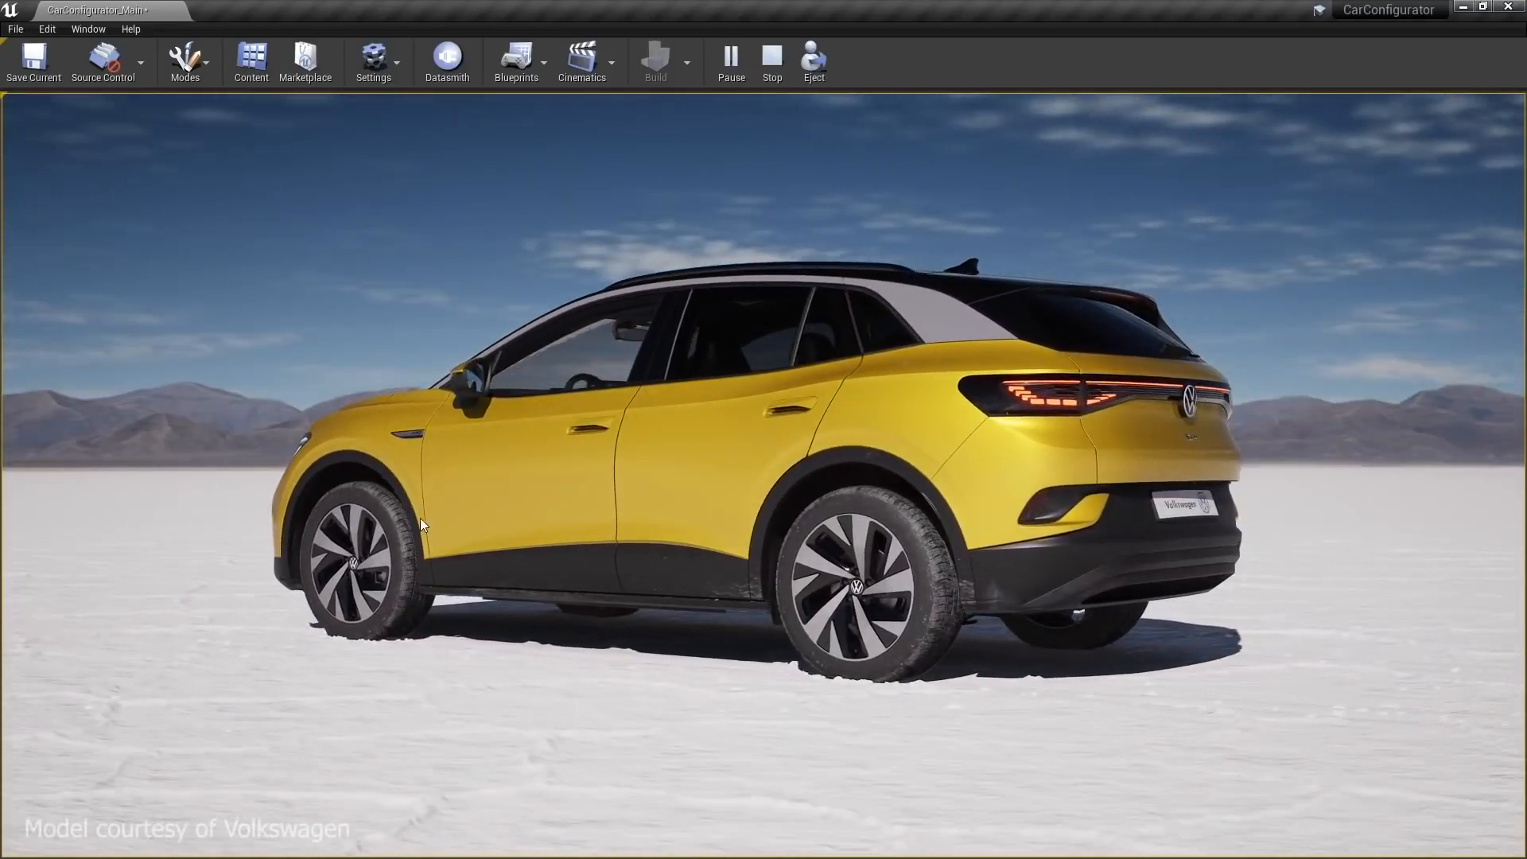
left_click(760, 480)
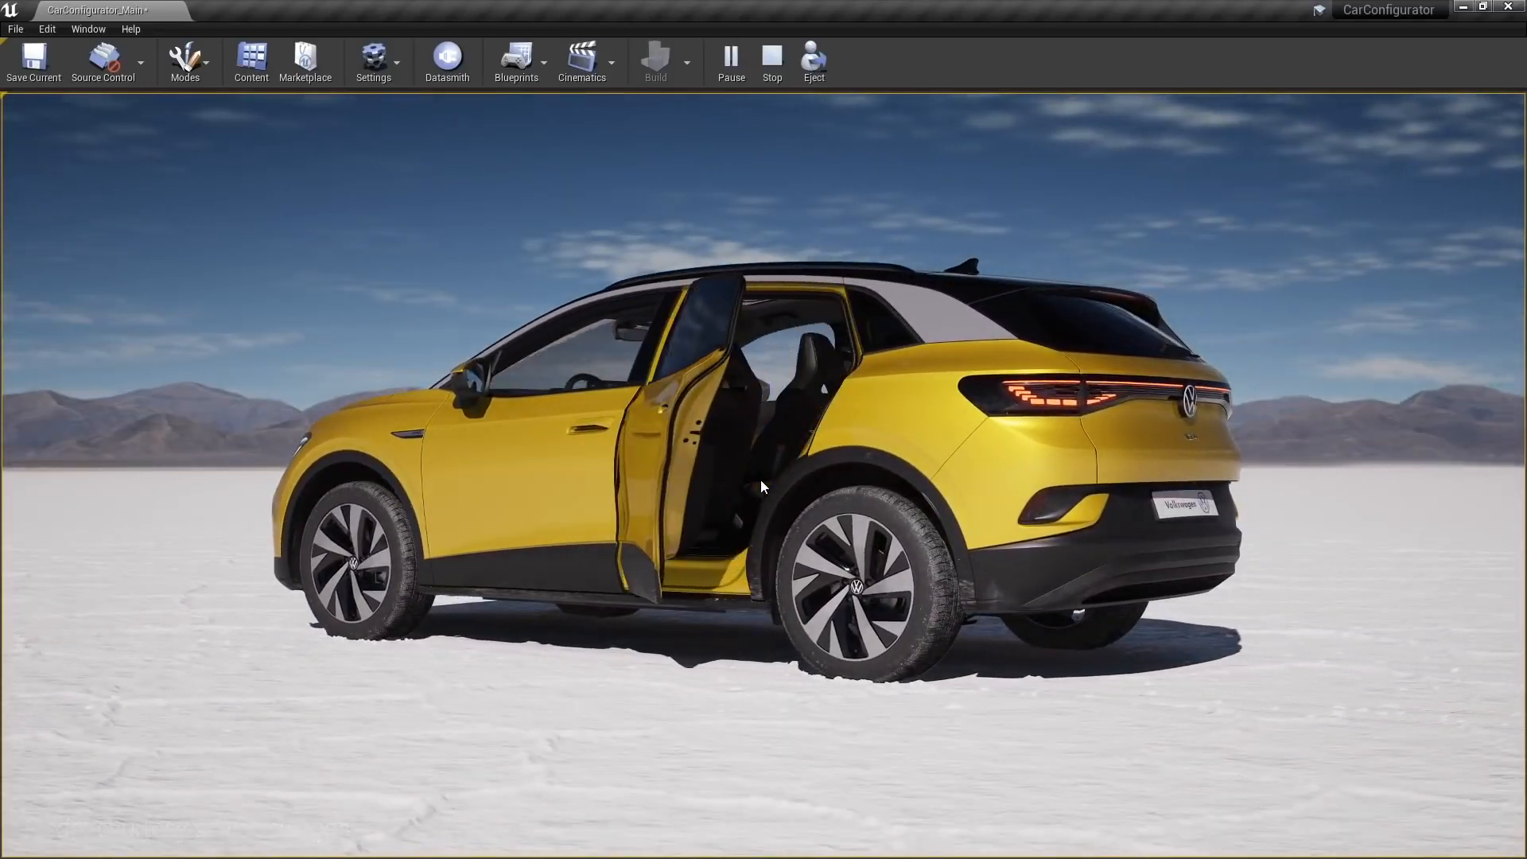
left_click(753, 484)
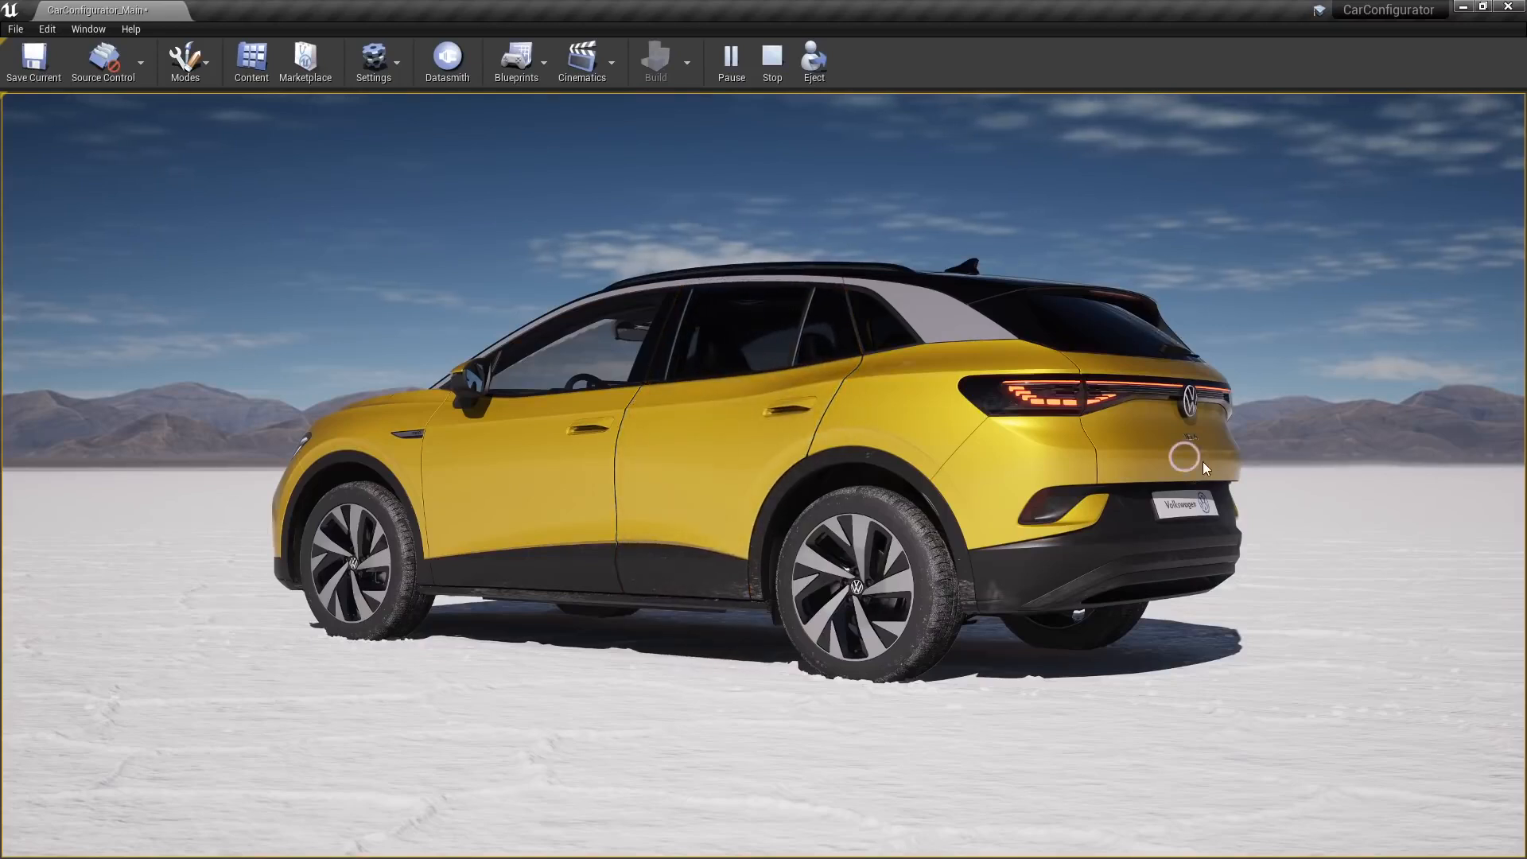
left_click(1195, 462)
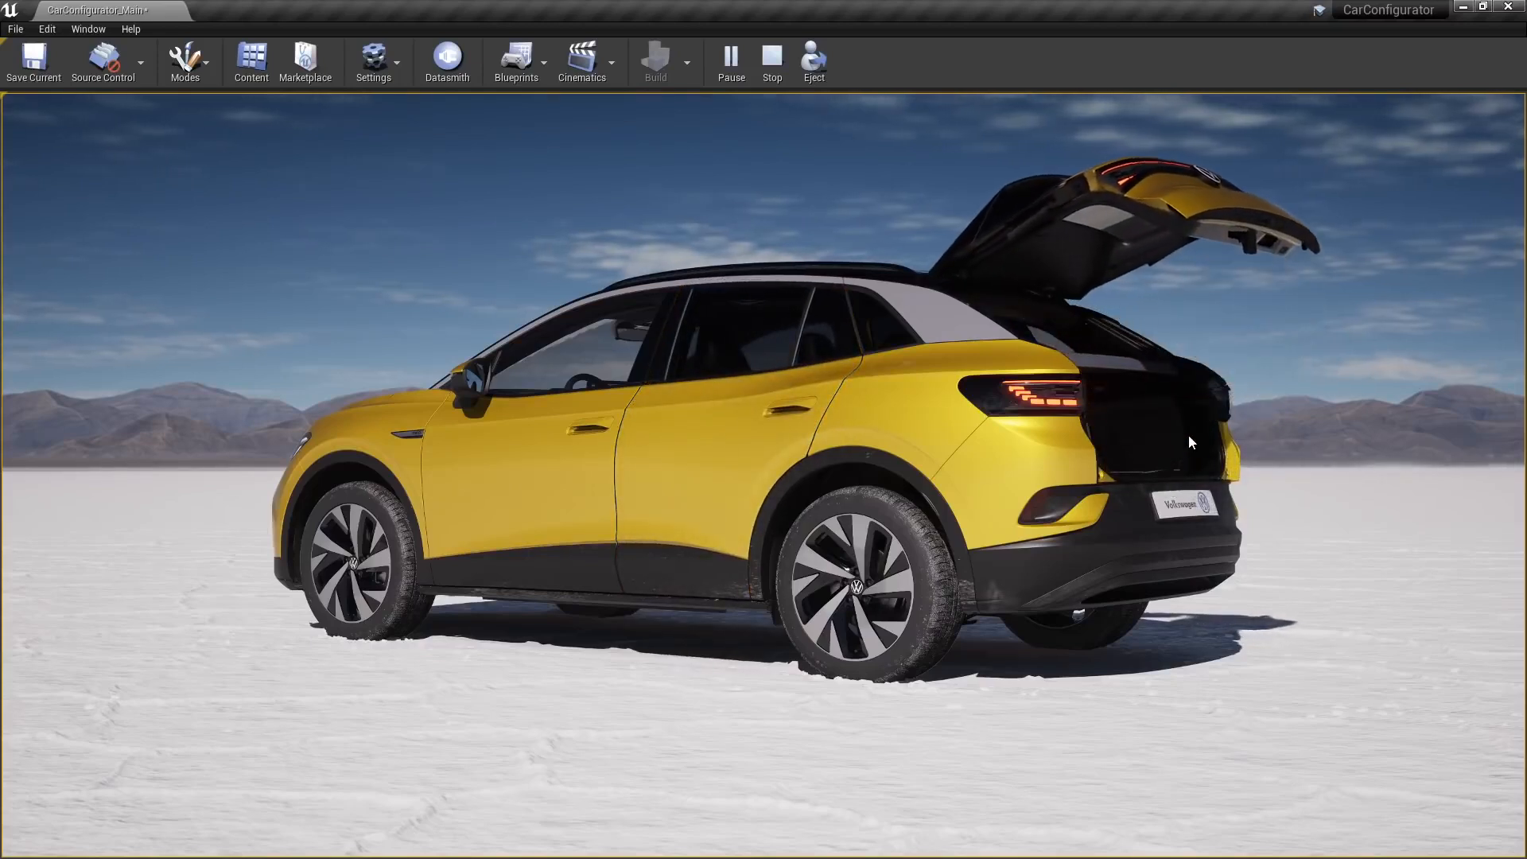
left_click(1162, 327)
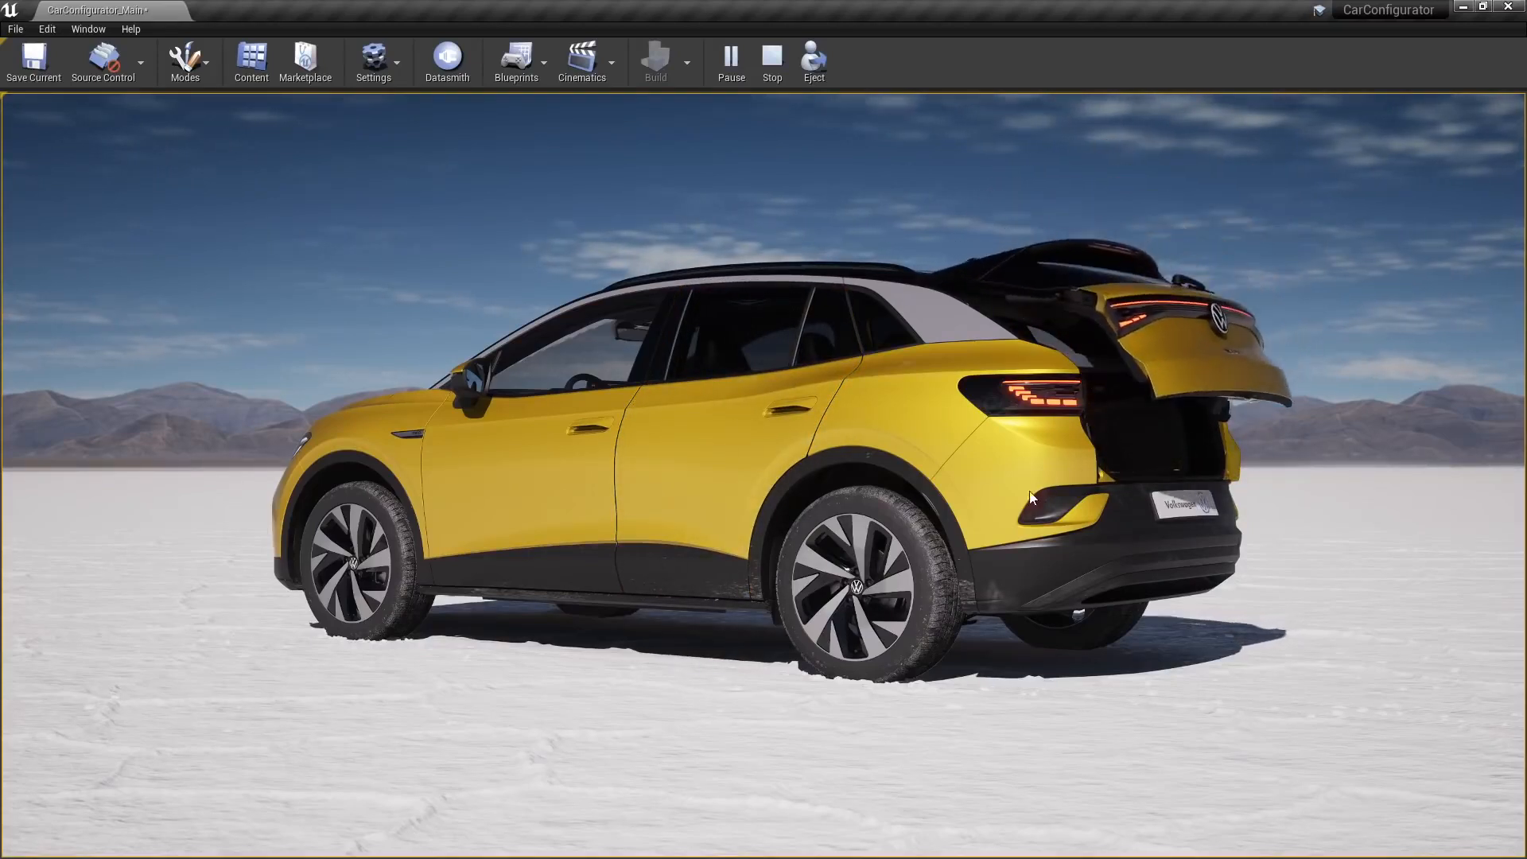
Change the car's paint to Tango Red Metallic in the configurator
mouse_move(665, 805)
left_click(565, 741)
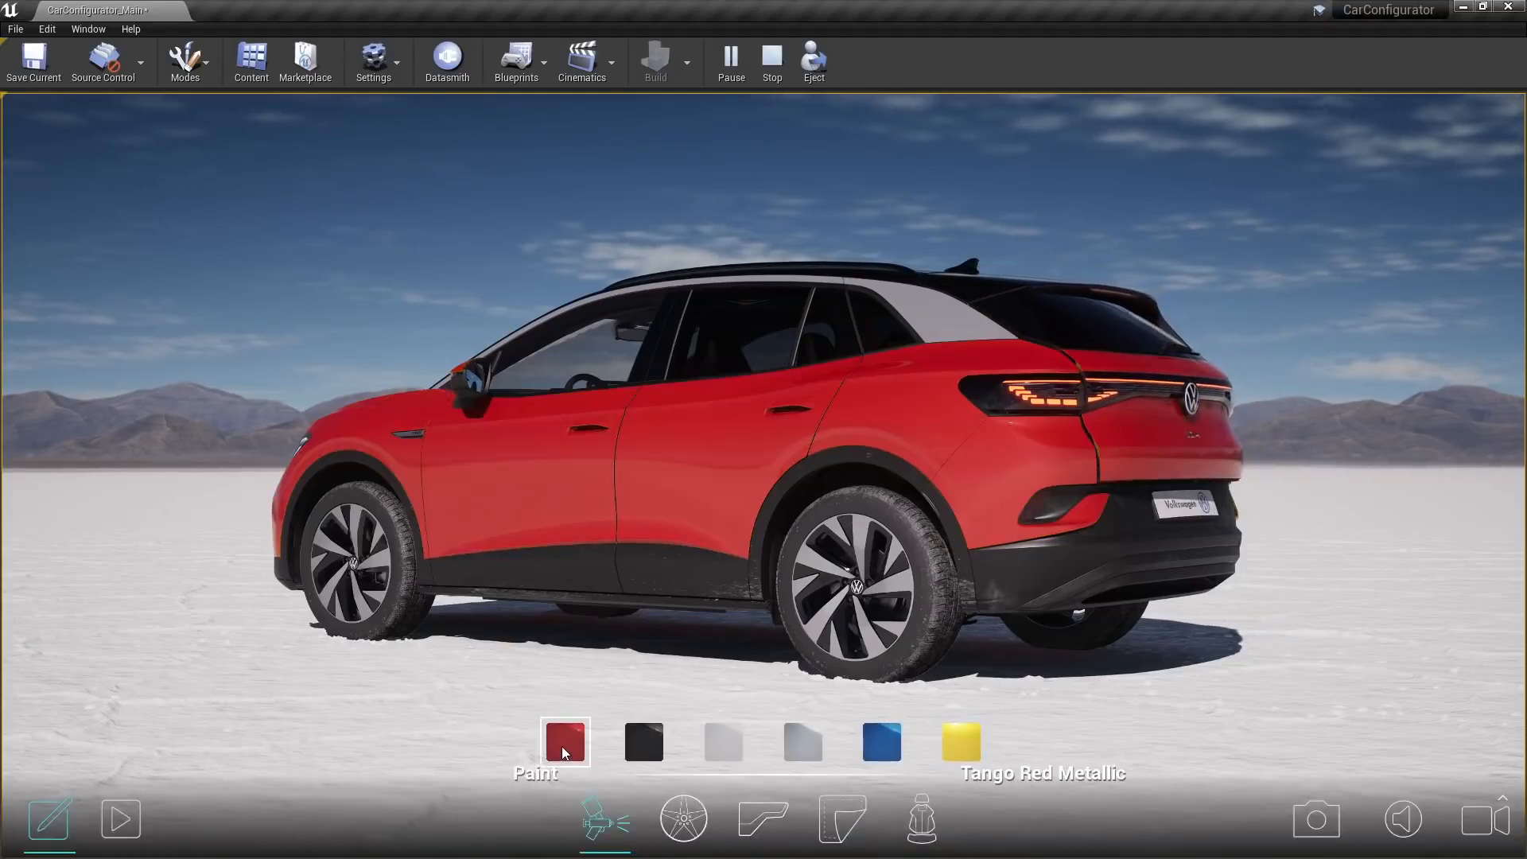
mouse_move(557, 517)
left_mouse_down()
mouse_move(626, 648)
mouse_move(1426, 637)
left_mouse_up()
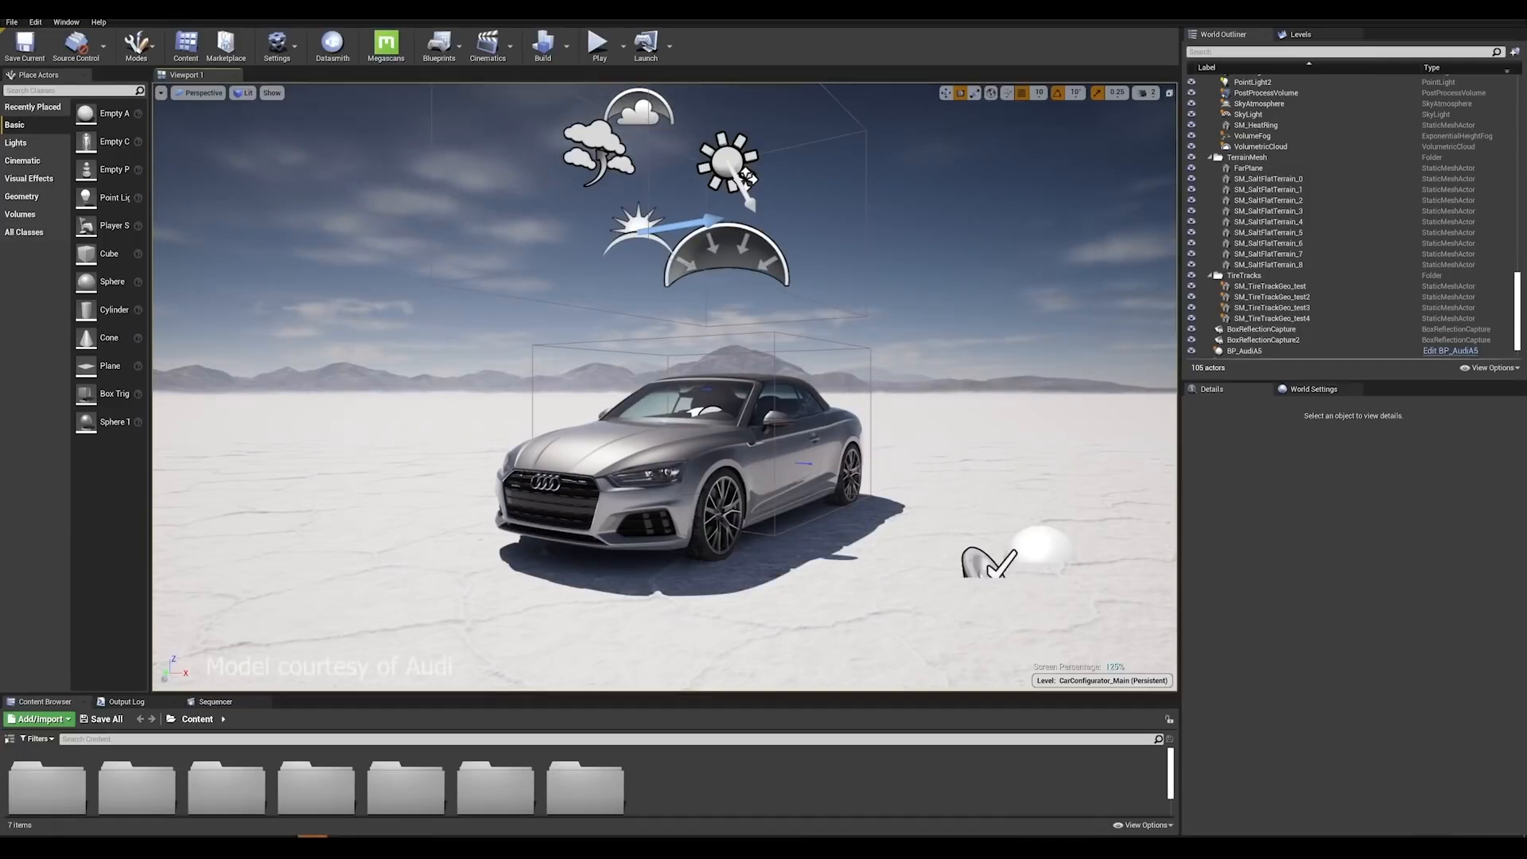
Examine the settings of the directional light, sky light, sky atmosphere, height fog and volumetric cloud actors in turn
left_click(732, 164)
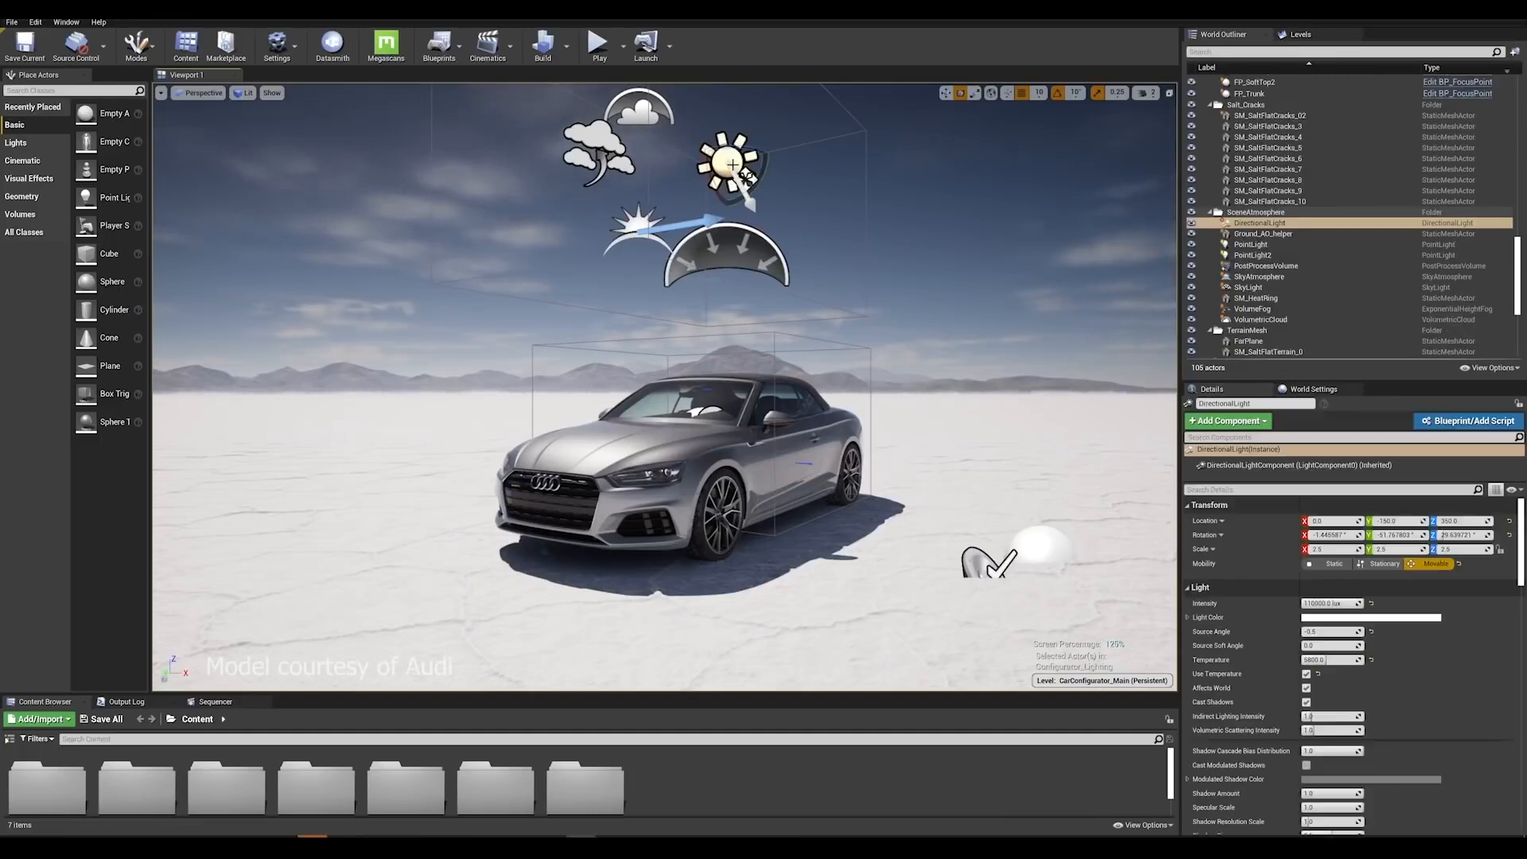
left_click(734, 240)
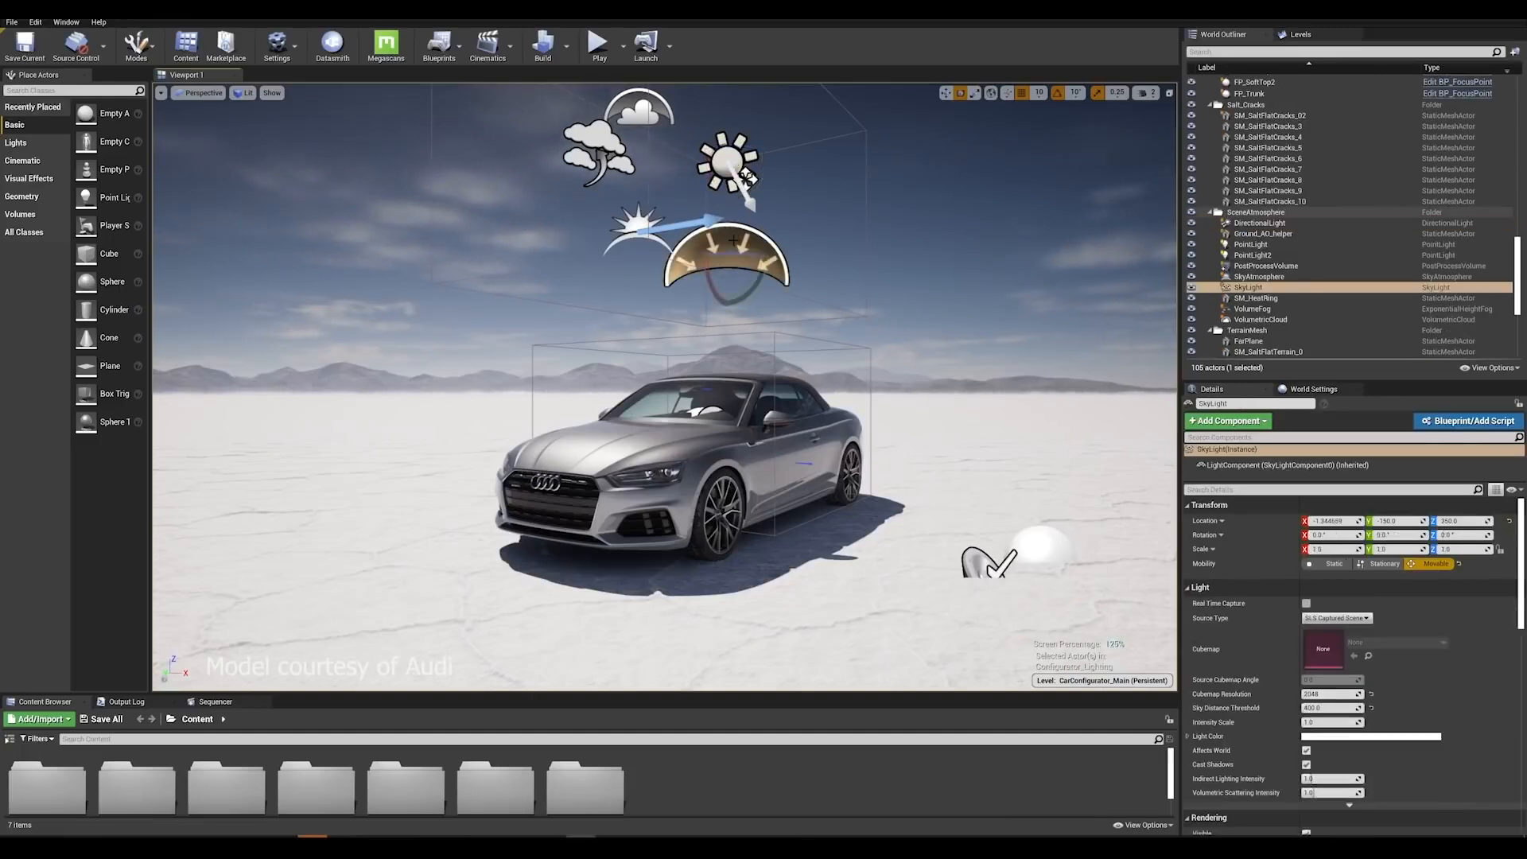
left_click(634, 228)
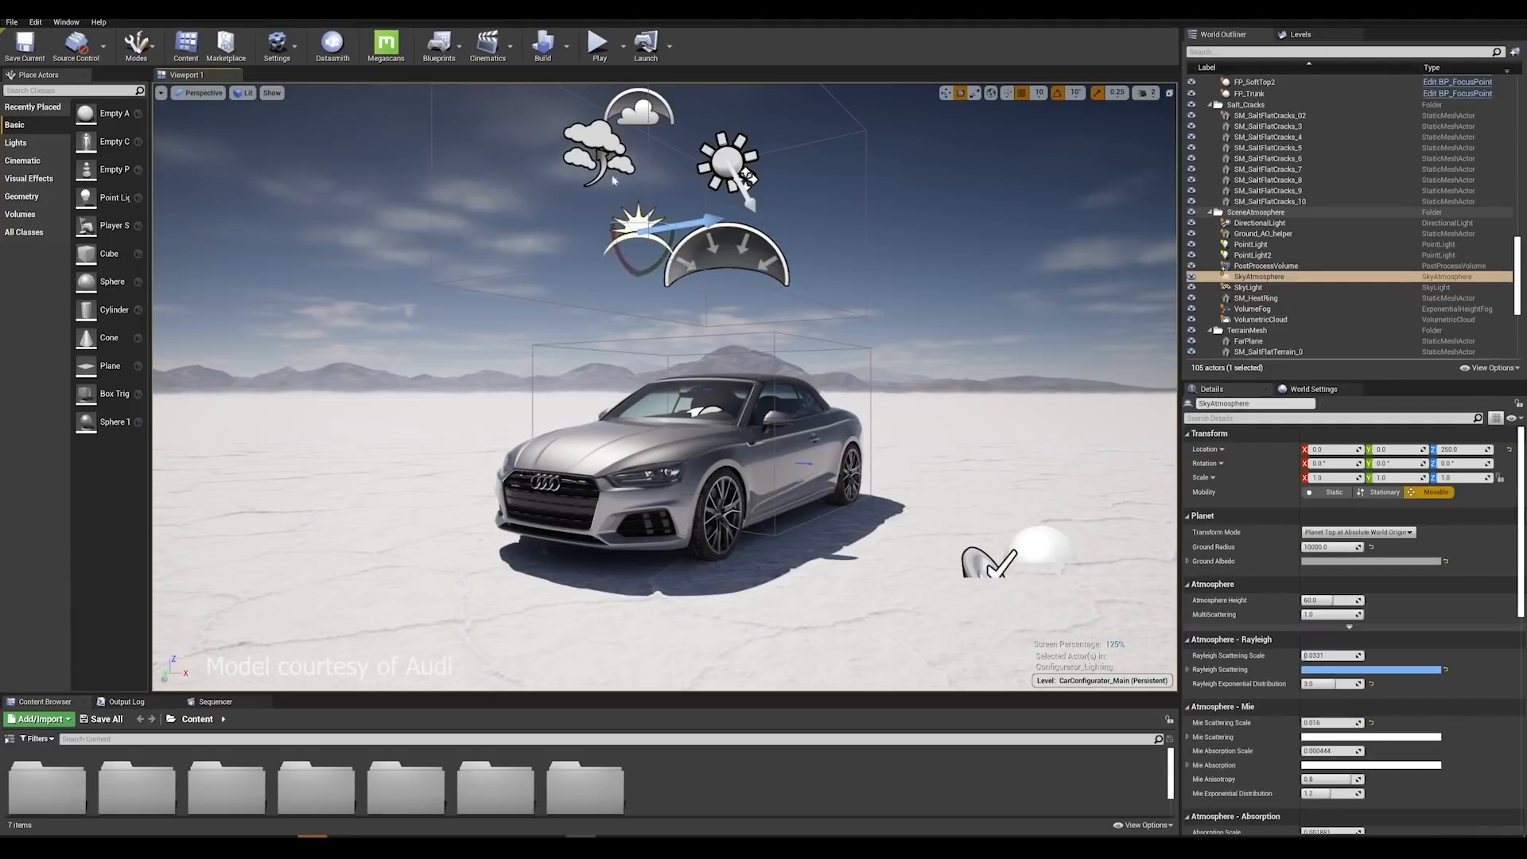
left_click(598, 143)
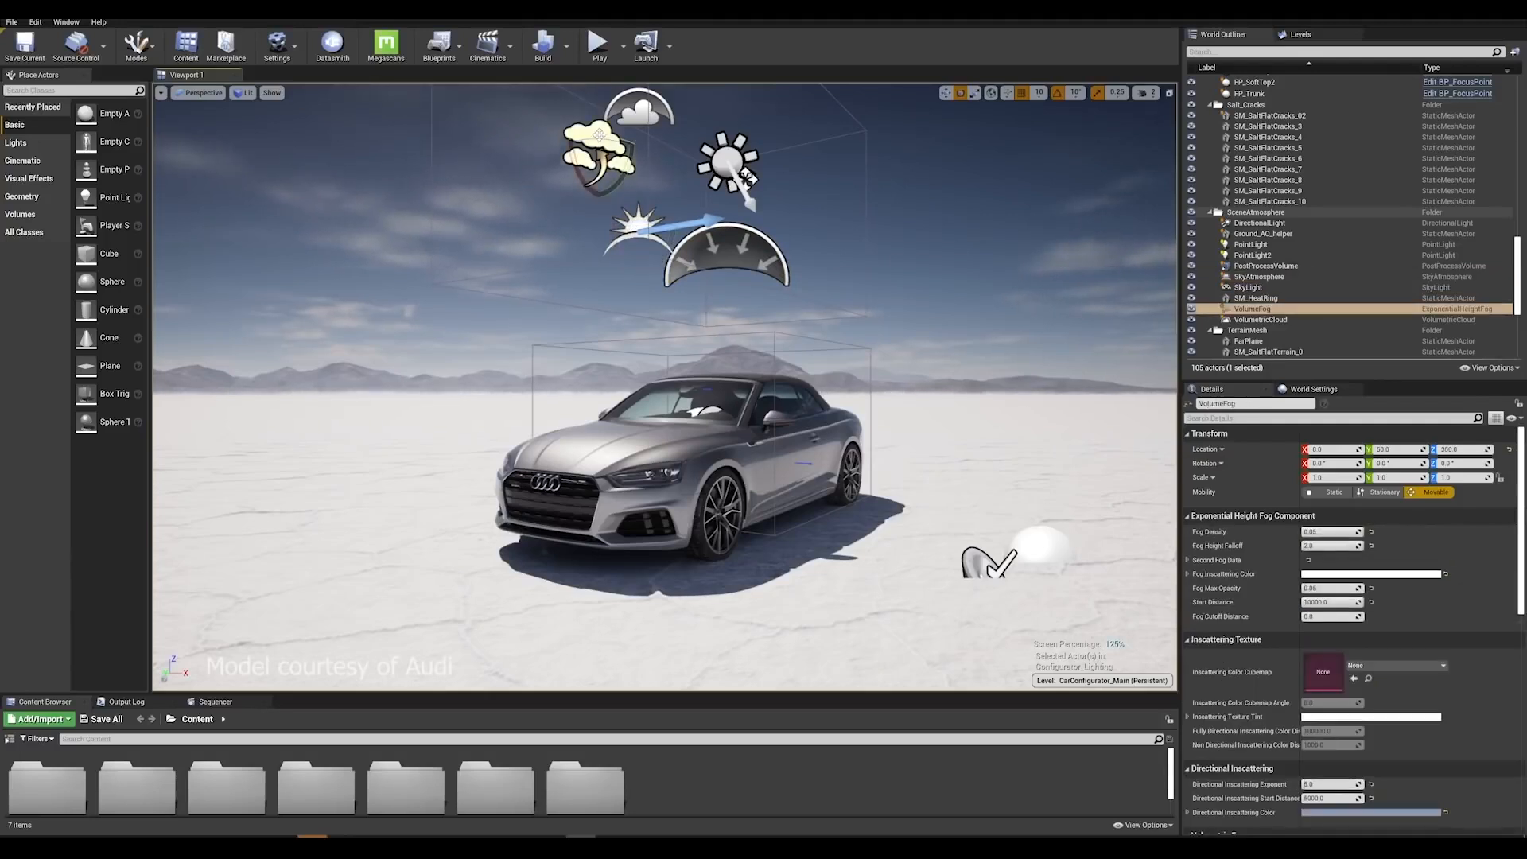
left_click(630, 106)
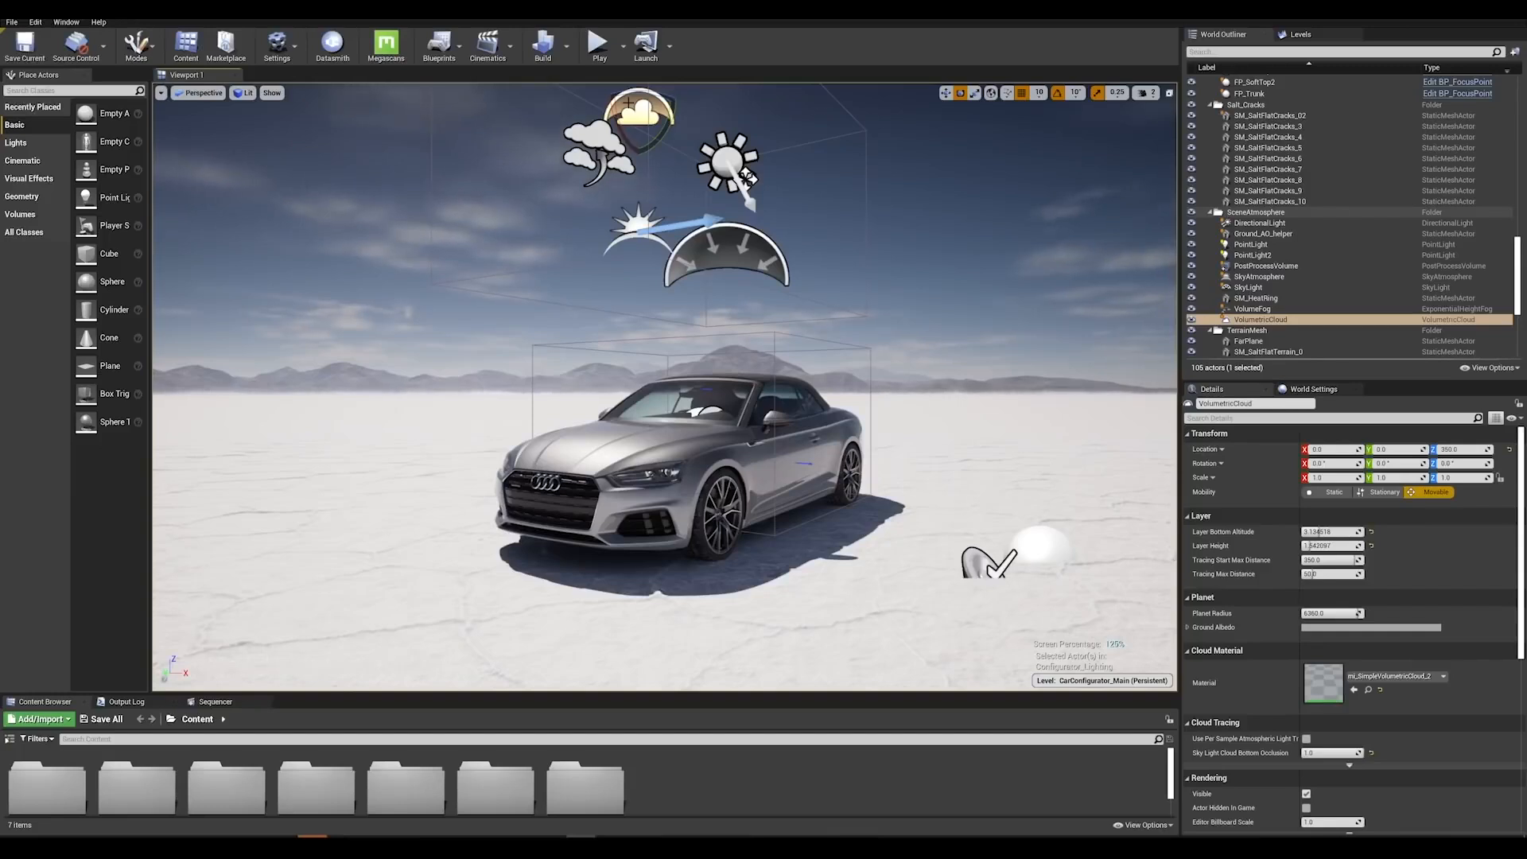
Select the DirectionalLight actor and examine its intensity setting
left_click(728, 167)
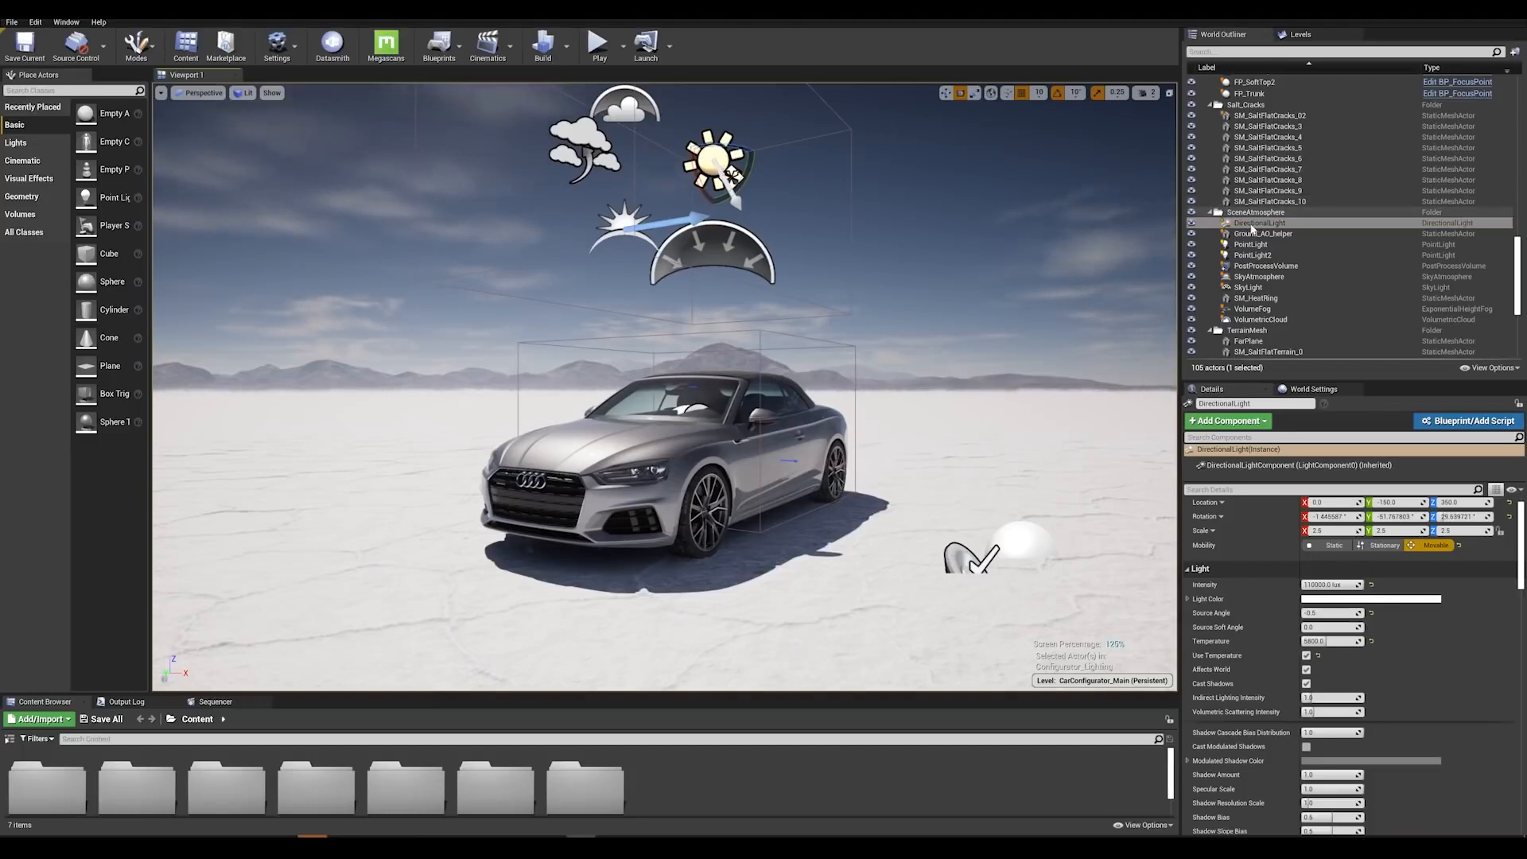
left_click(1255, 226)
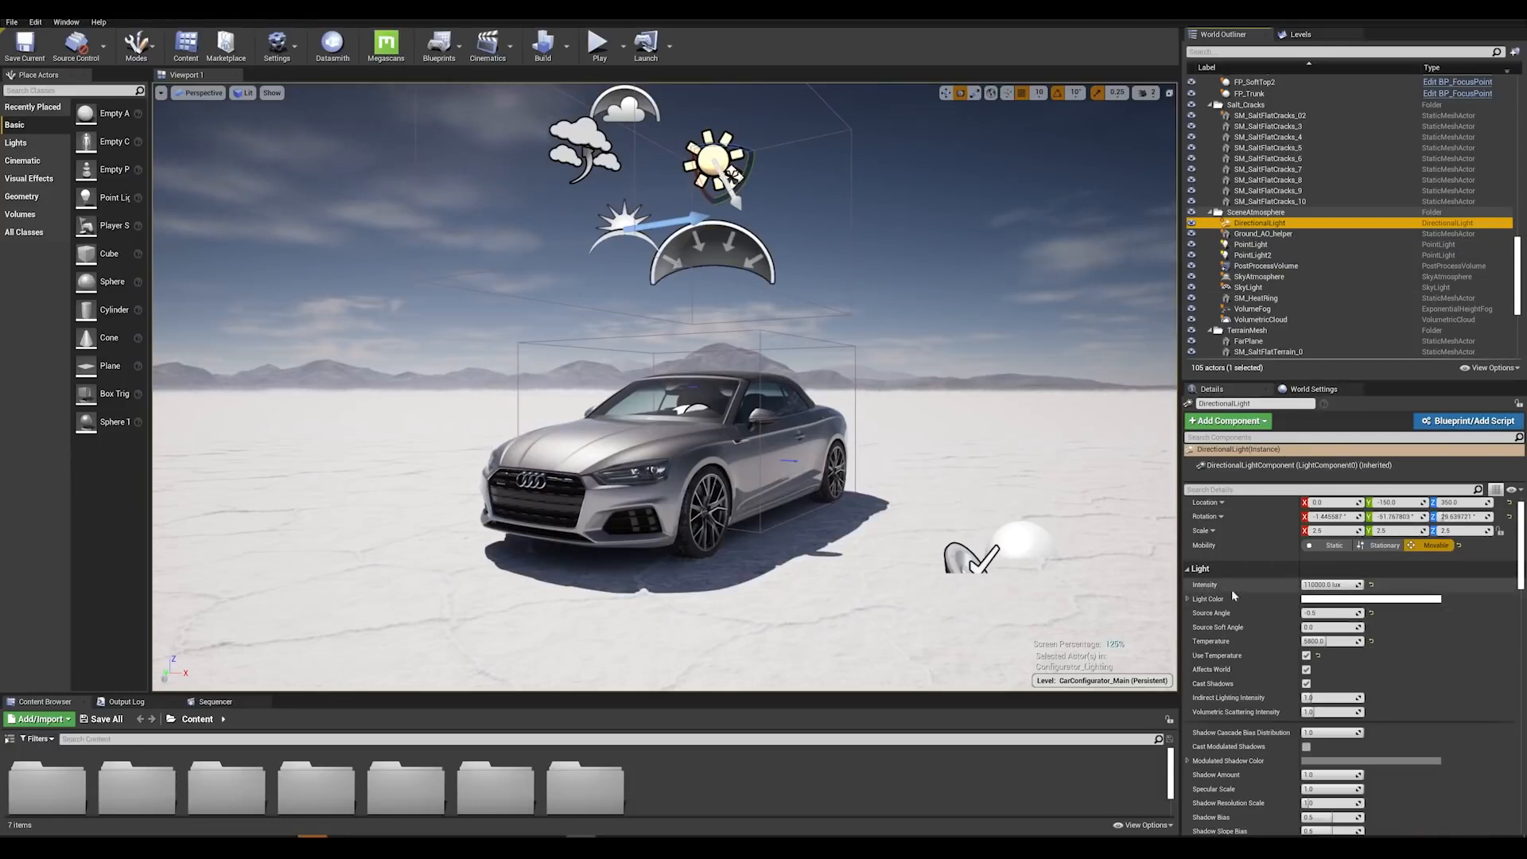
left_click_drag(1328, 584, 1344, 584)
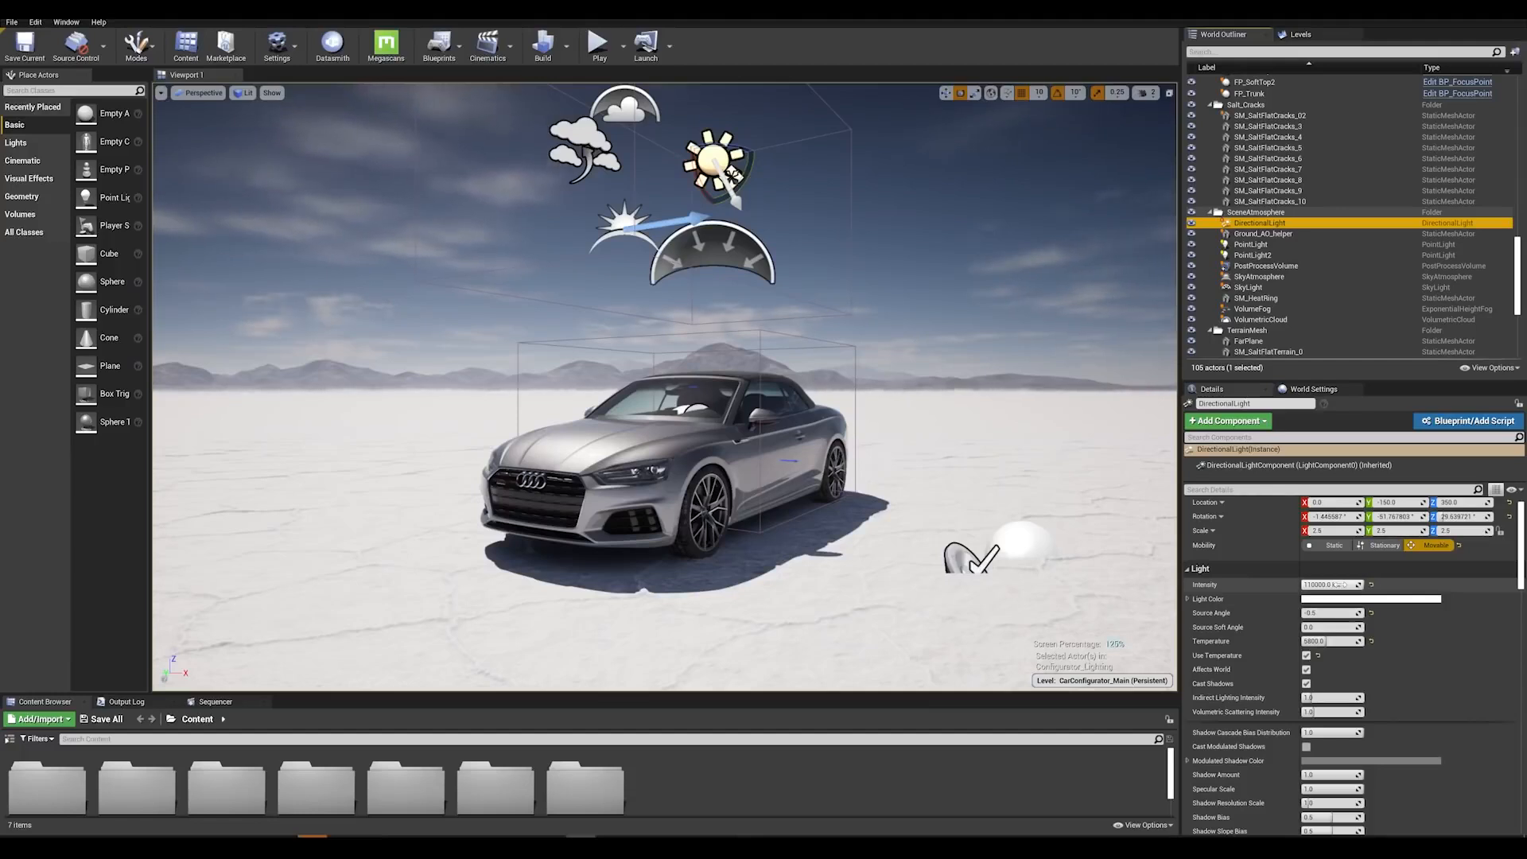
Set both the Min EV100 and Max EV100 exposure of the PostProcessVolume to 1
left_click(1266, 266)
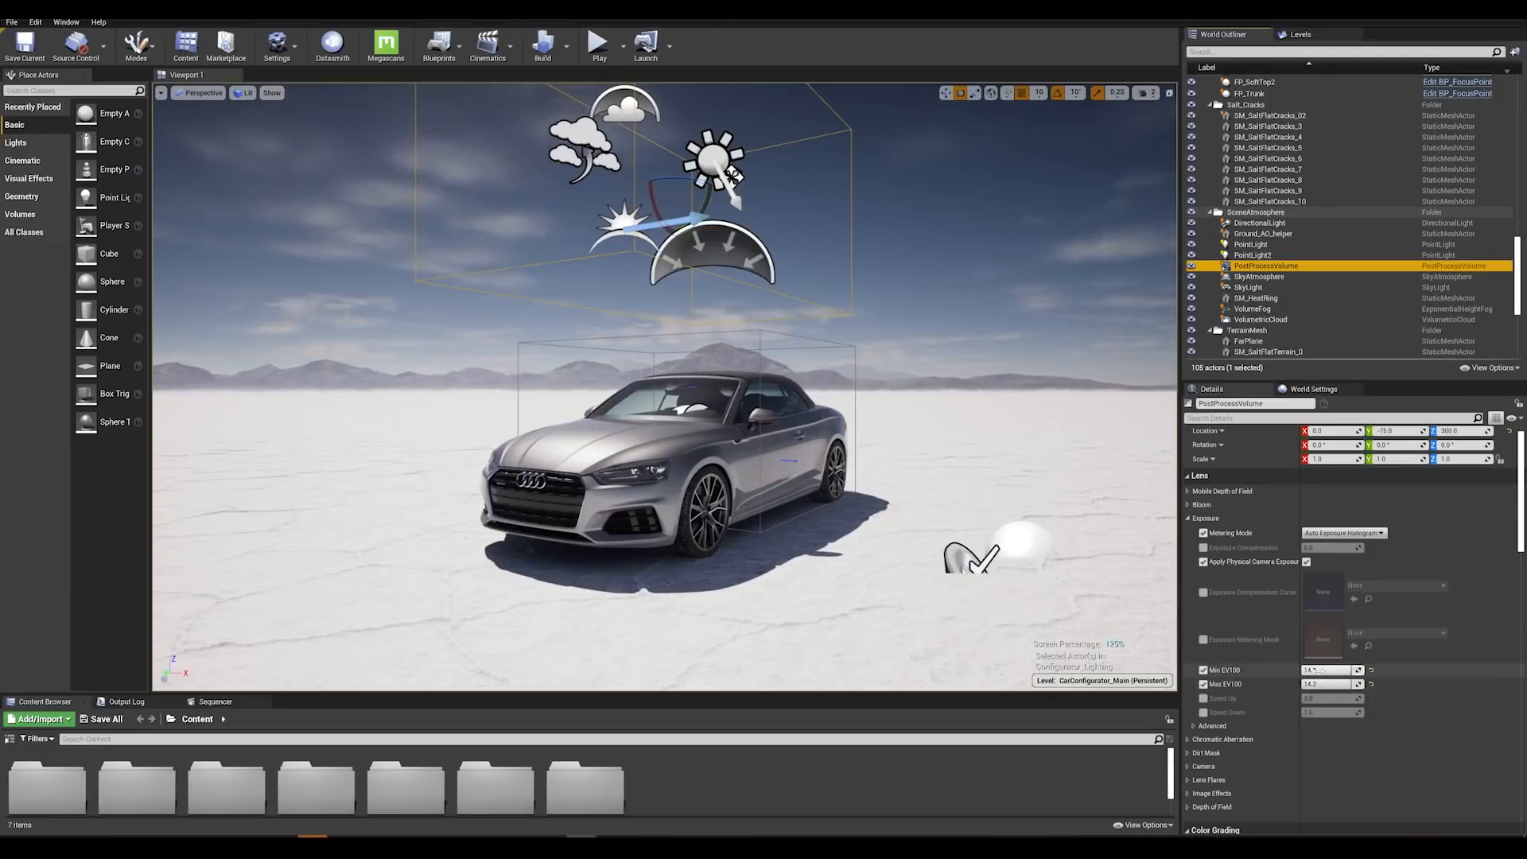
left_click(1321, 670)
type("1")
left_click(1321, 684)
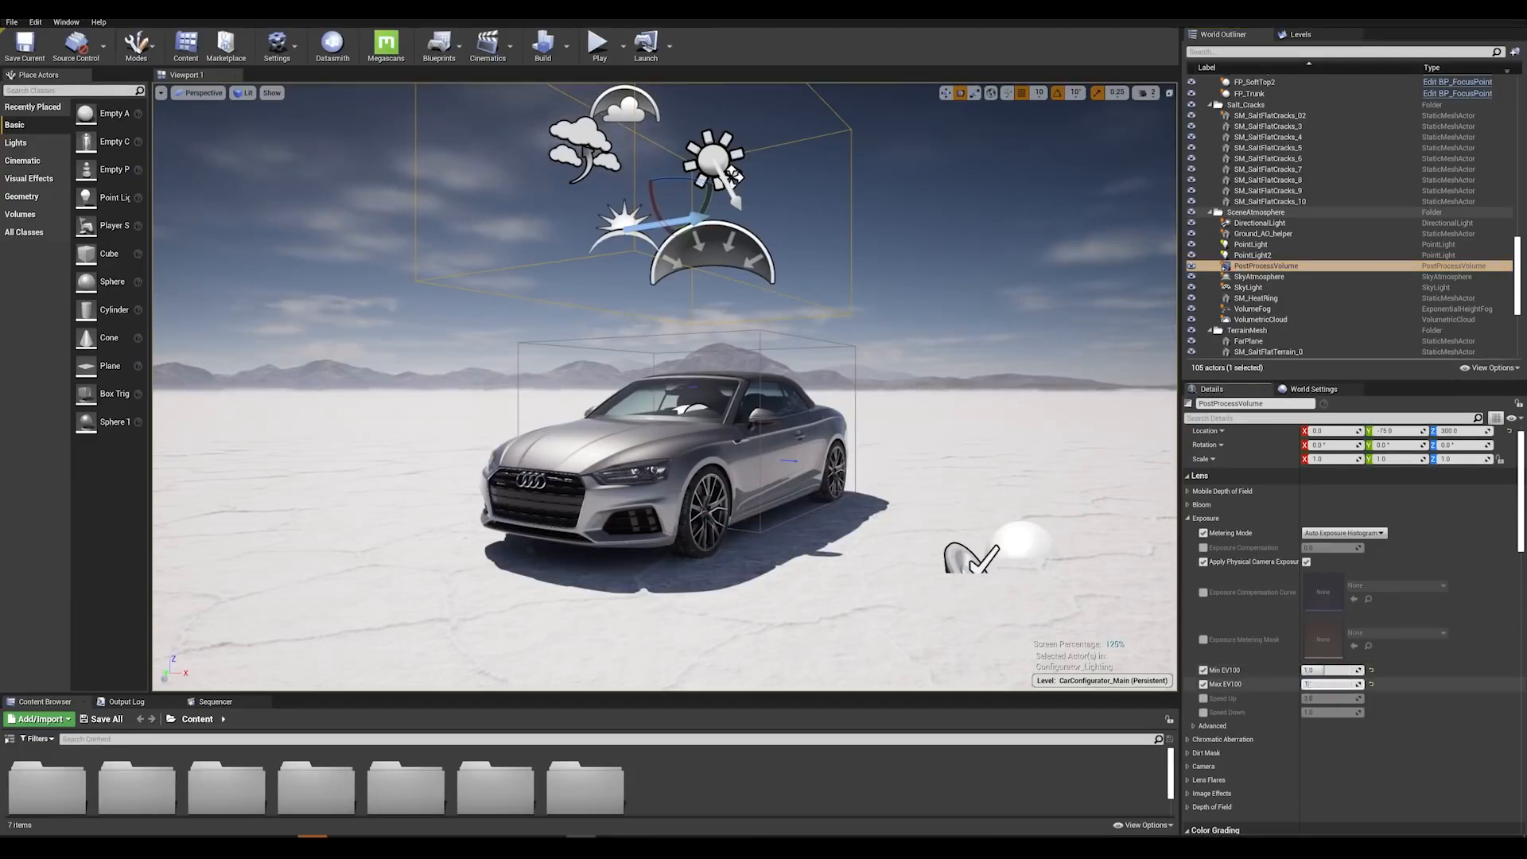
type("1")
key("Return")
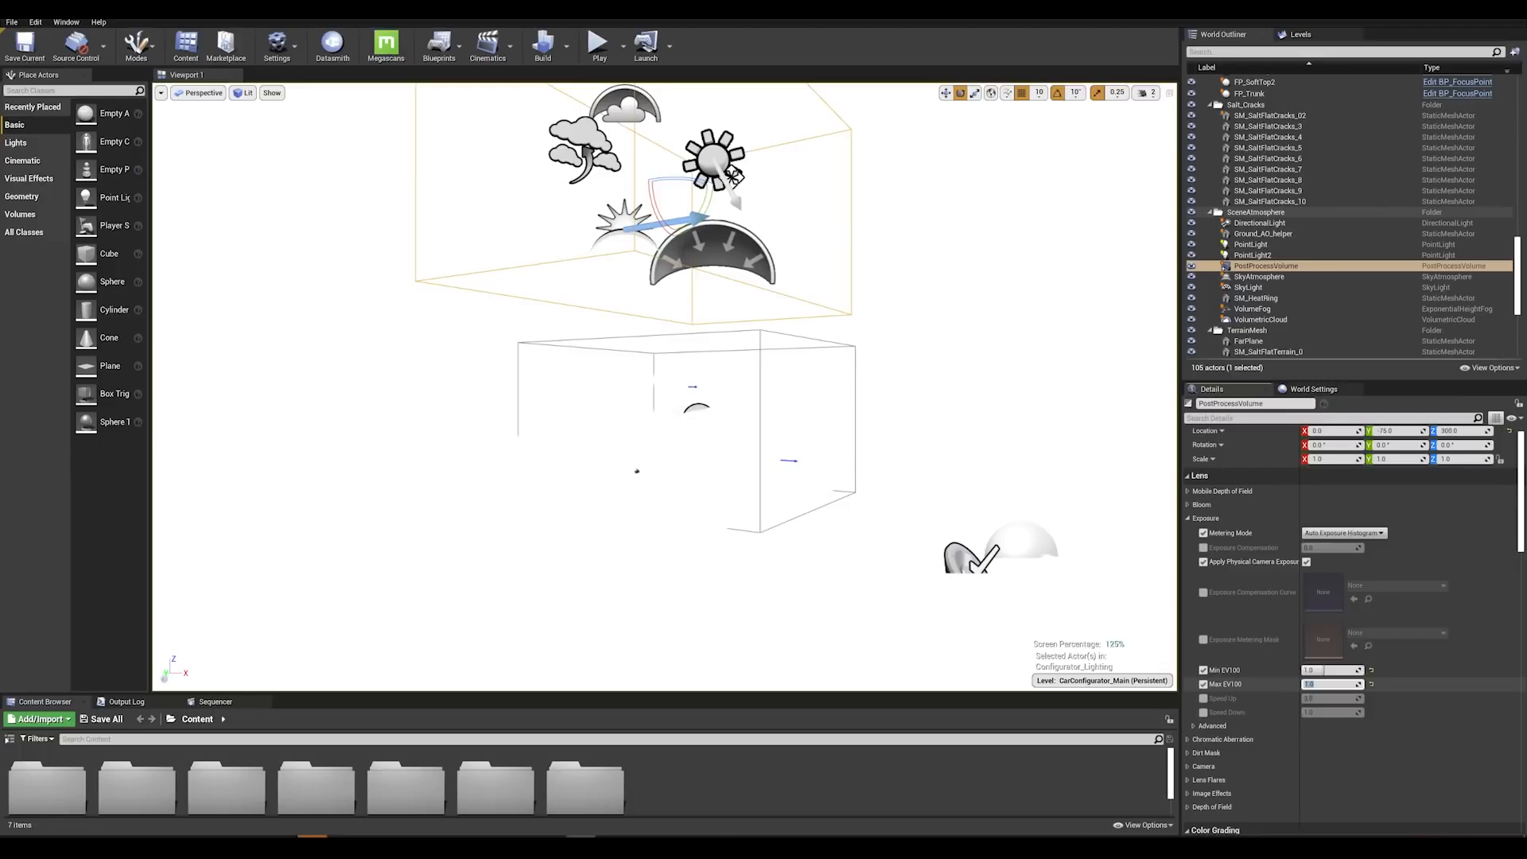
Try the values 8 and 12 for both the Min EV100 and Max EV100 exposure of the PostProcessVolume
left_click(1321, 670)
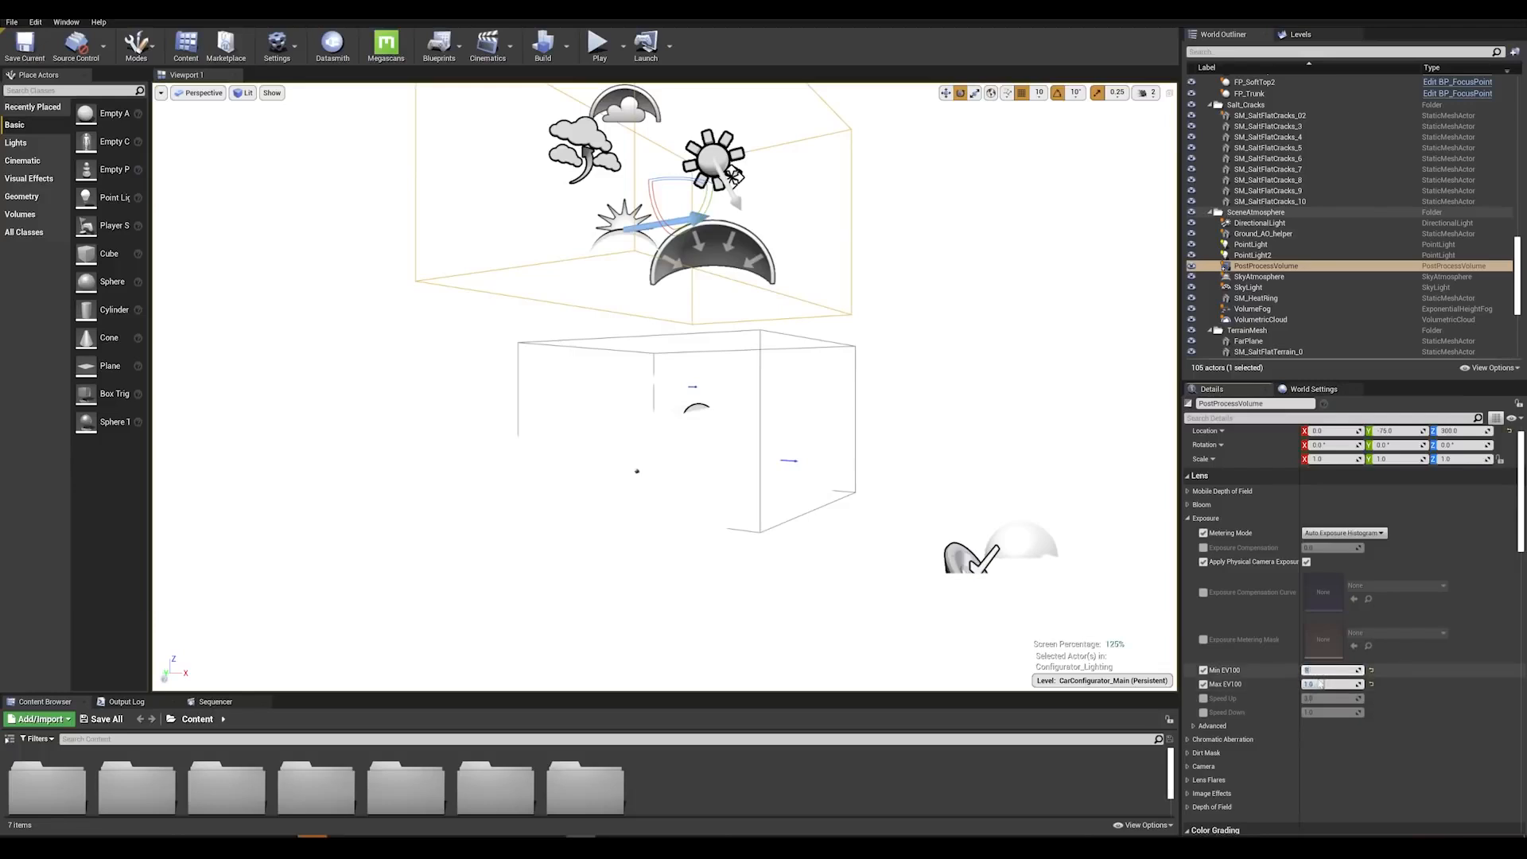
type("8")
key("Tab")
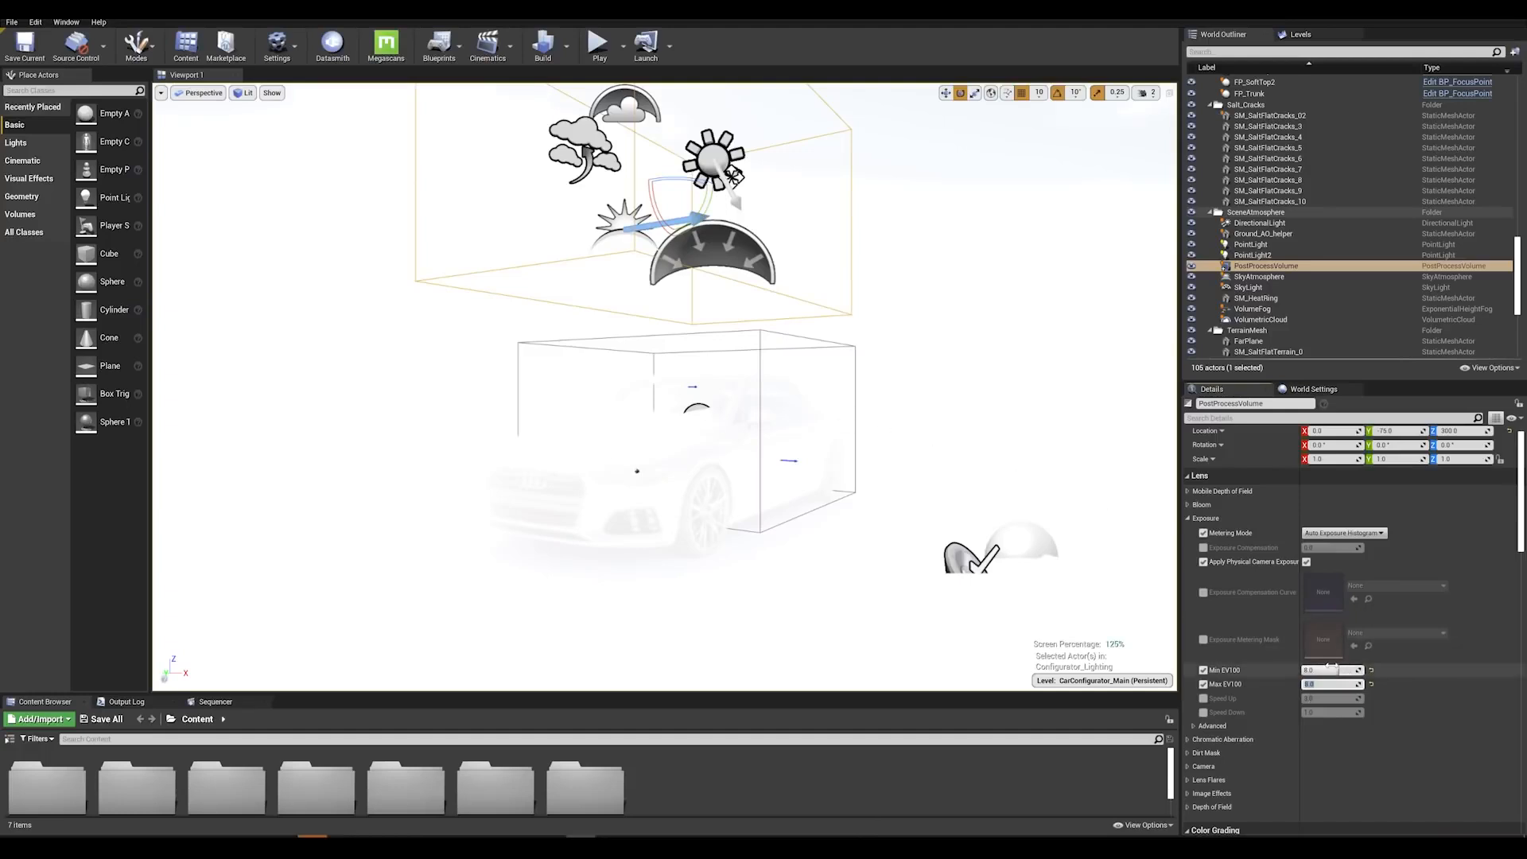
left_click(1332, 669)
type("12")
key("Tab")
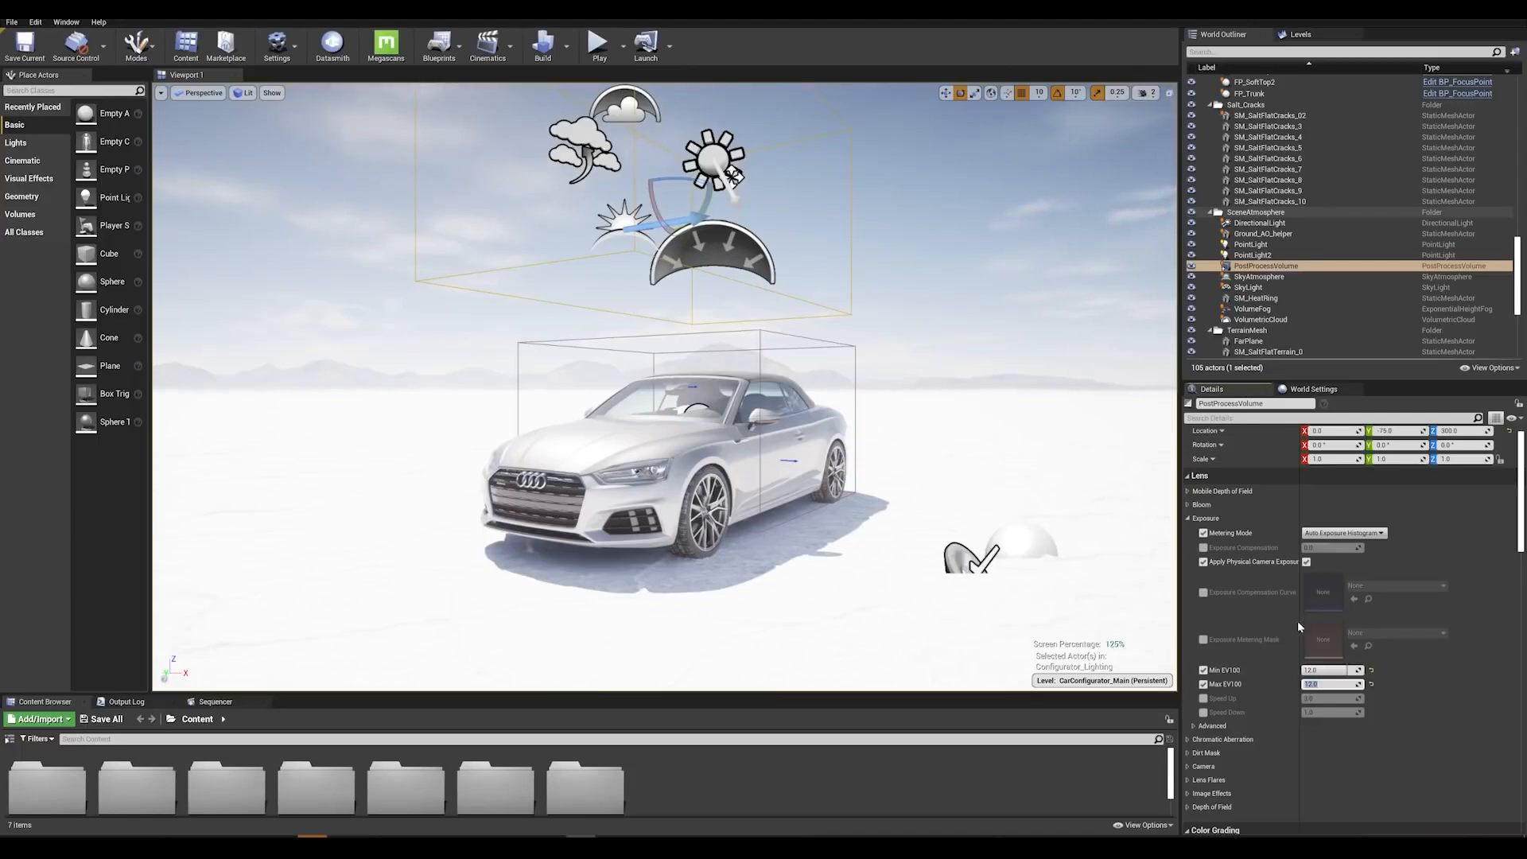
Set both the Min EV100 and Max EV100 exposure of the PostProcessVolume to 15
left_click(1323, 670)
type("15")
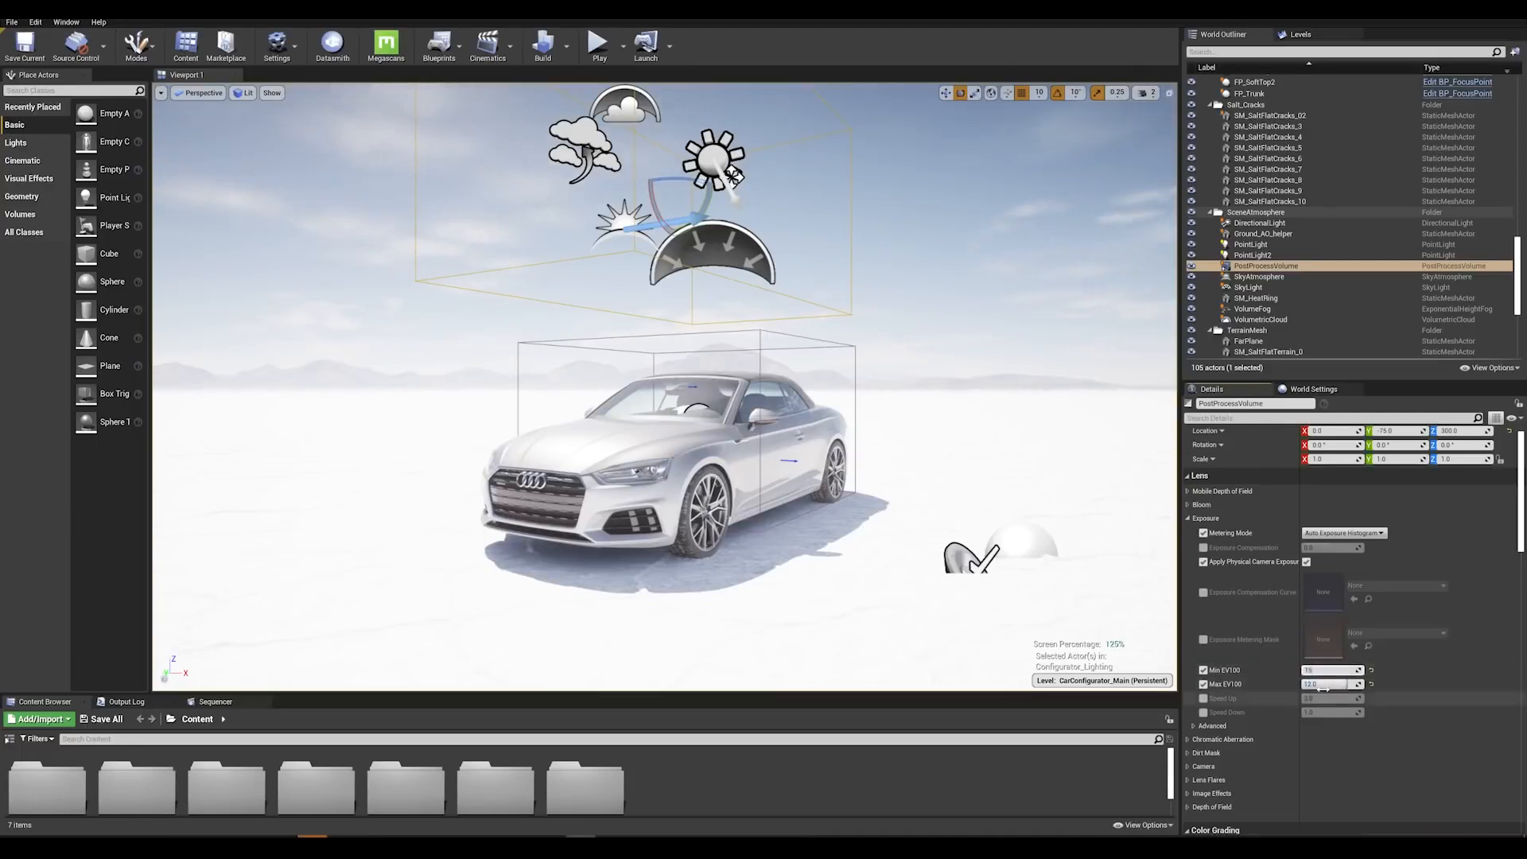
key("Tab")
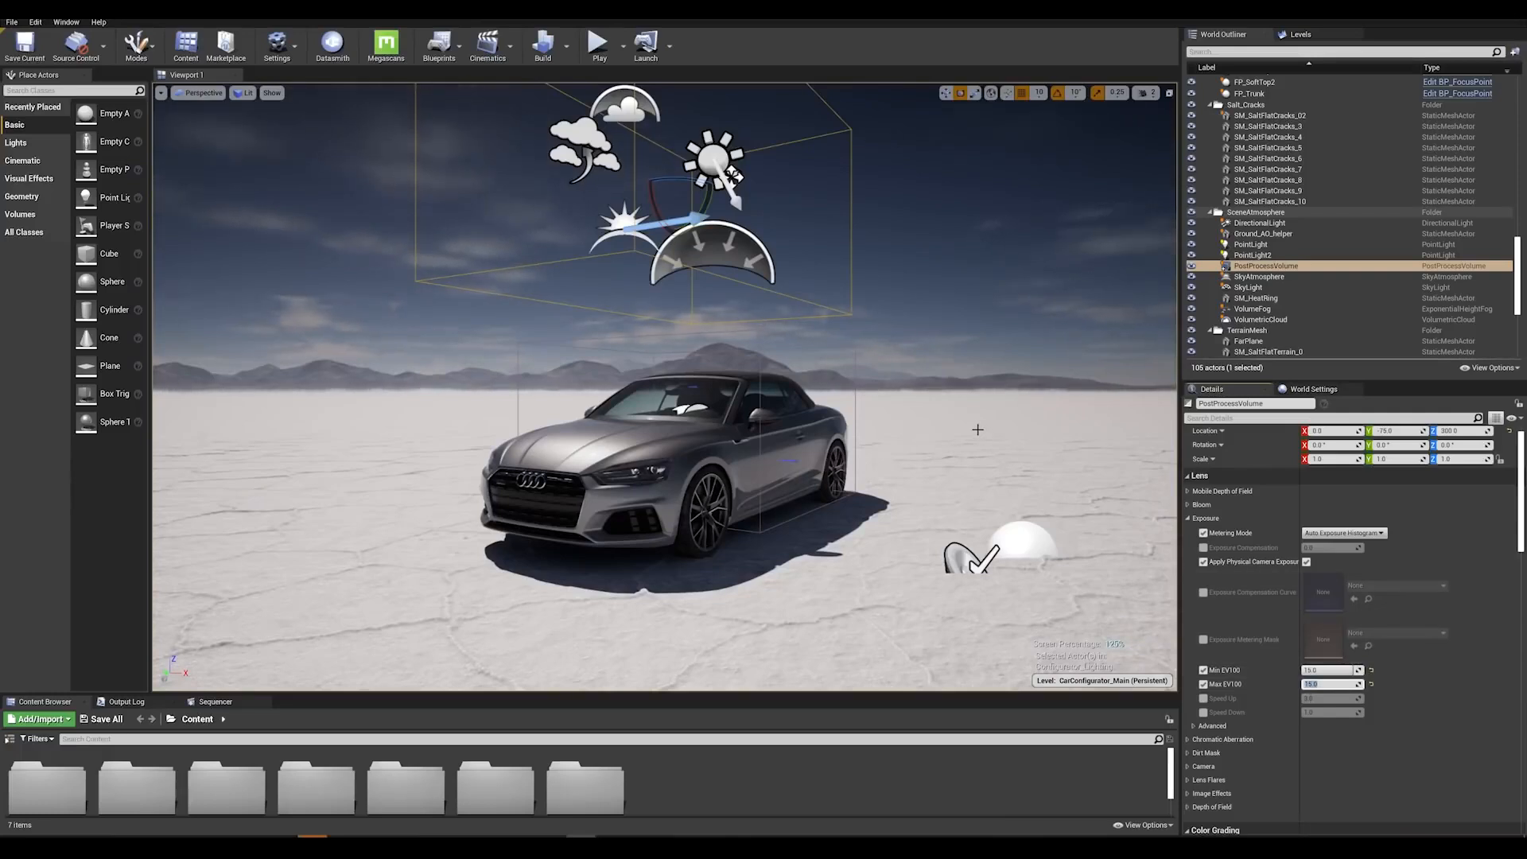
Make the Configurator_Calibration level visible and look closely at its colour chart and reference spheres
left_click(1296, 35)
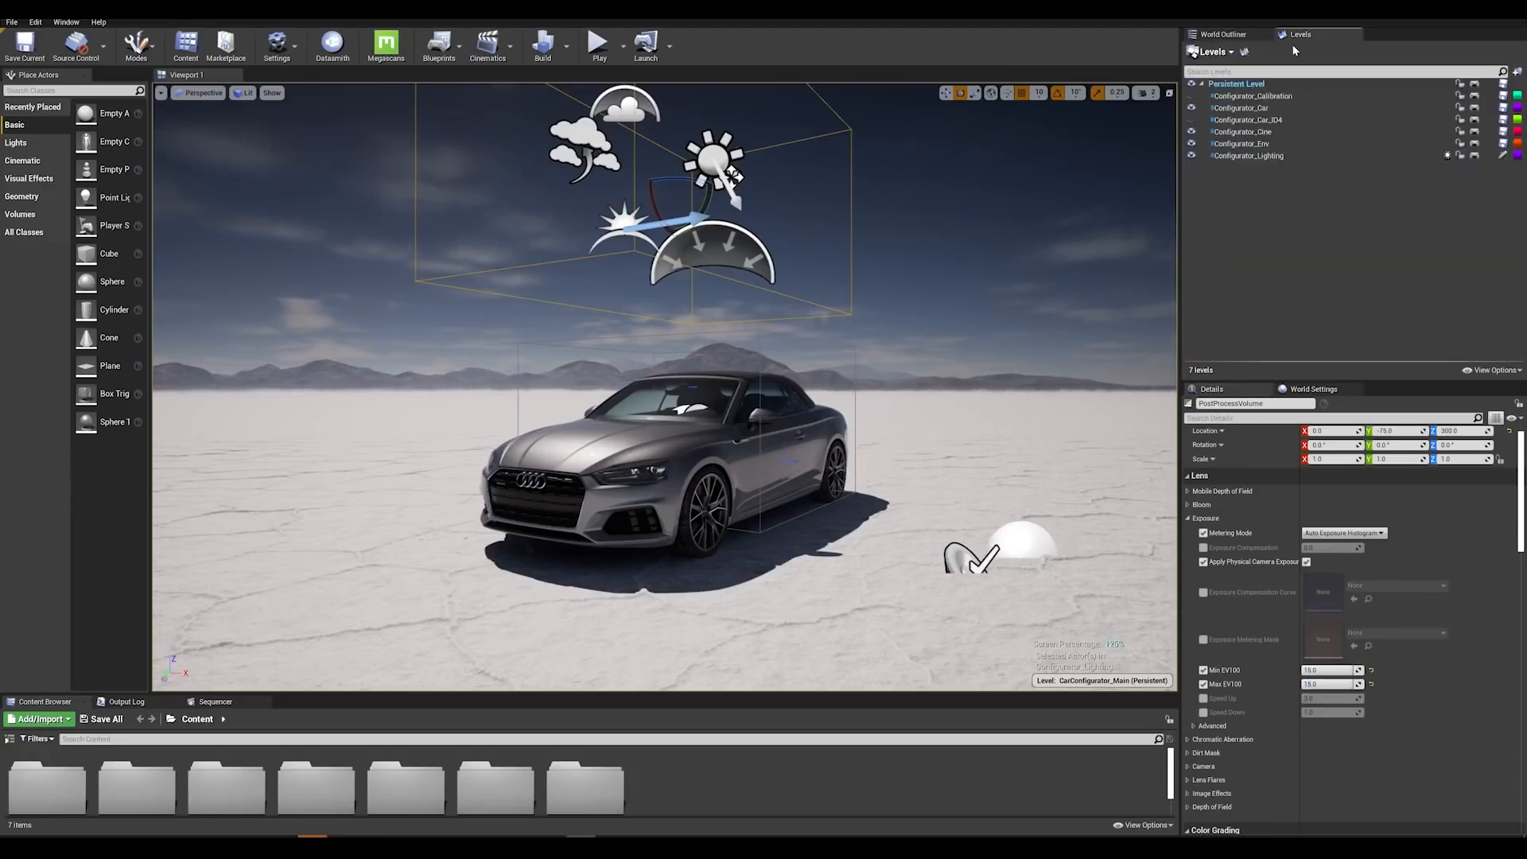
left_click(1192, 96)
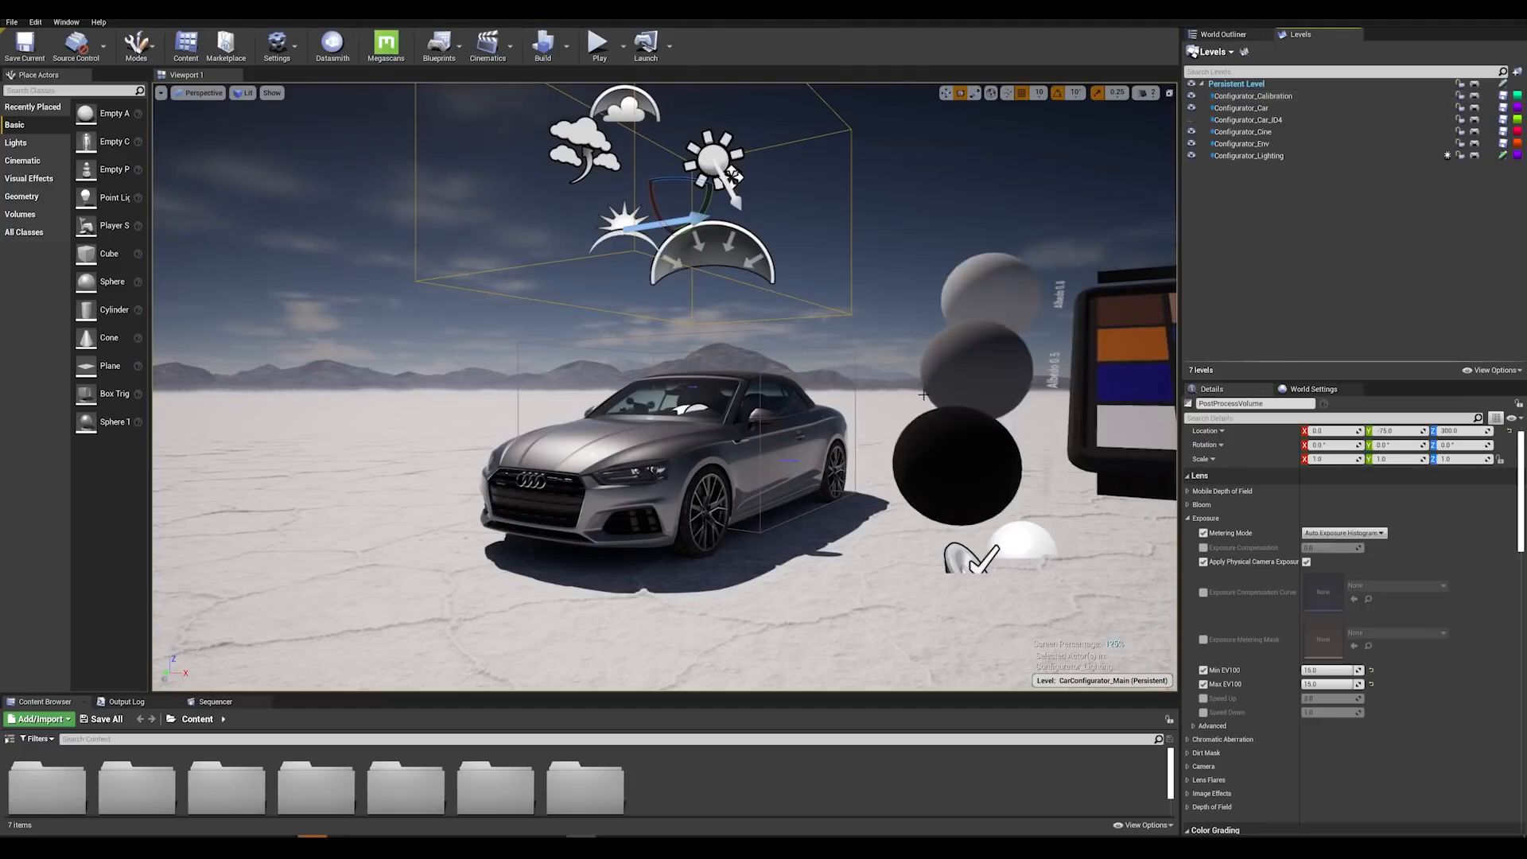
middle_click_drag(922, 397, 1179, 316)
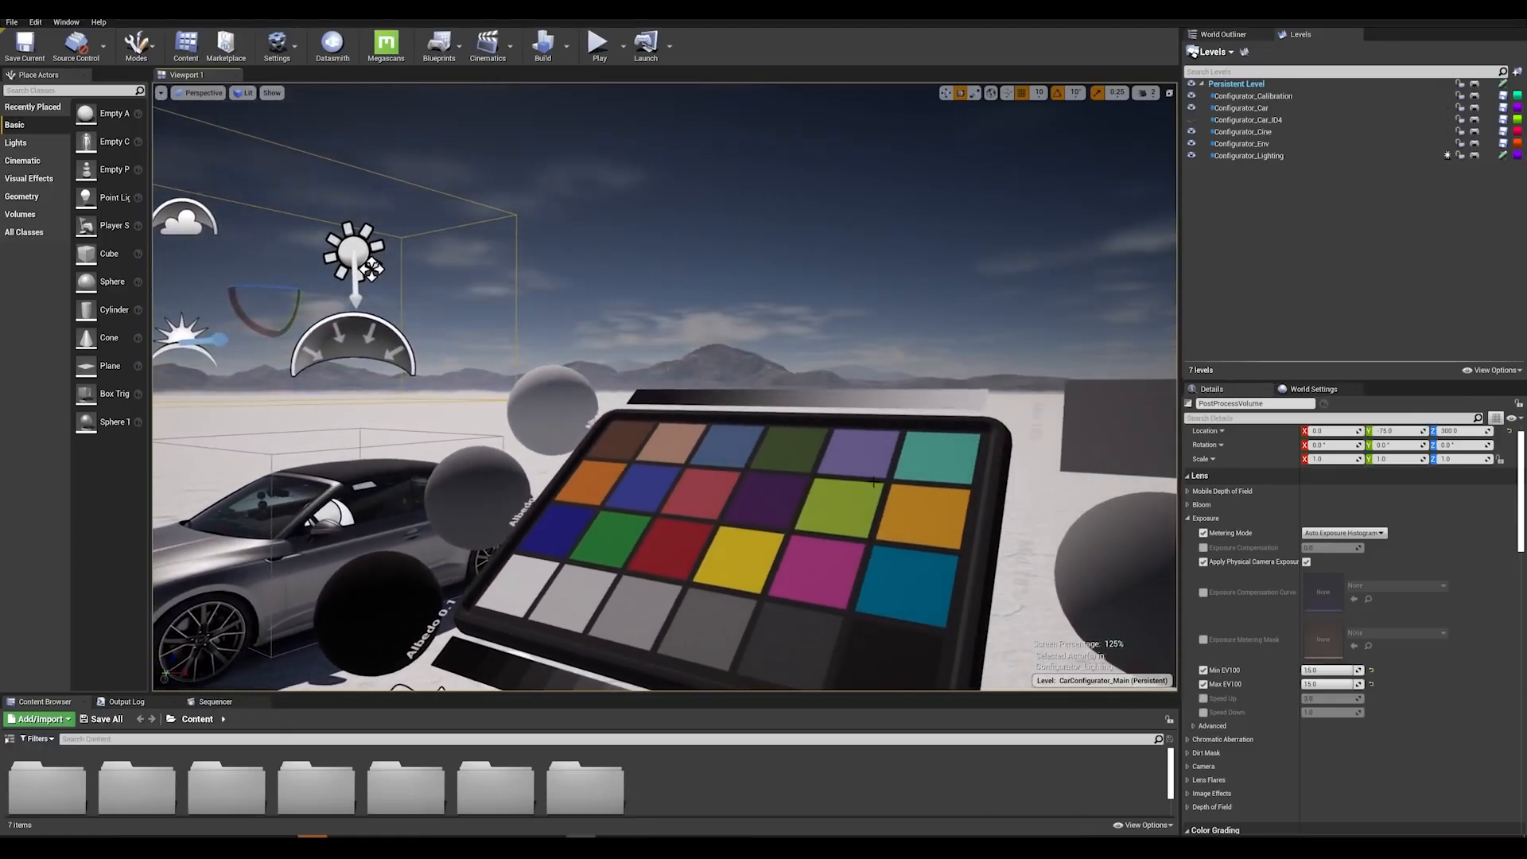
Open the Pixel Inspector, start inspecting, and move its window away from the colour chart
left_click(52, 23)
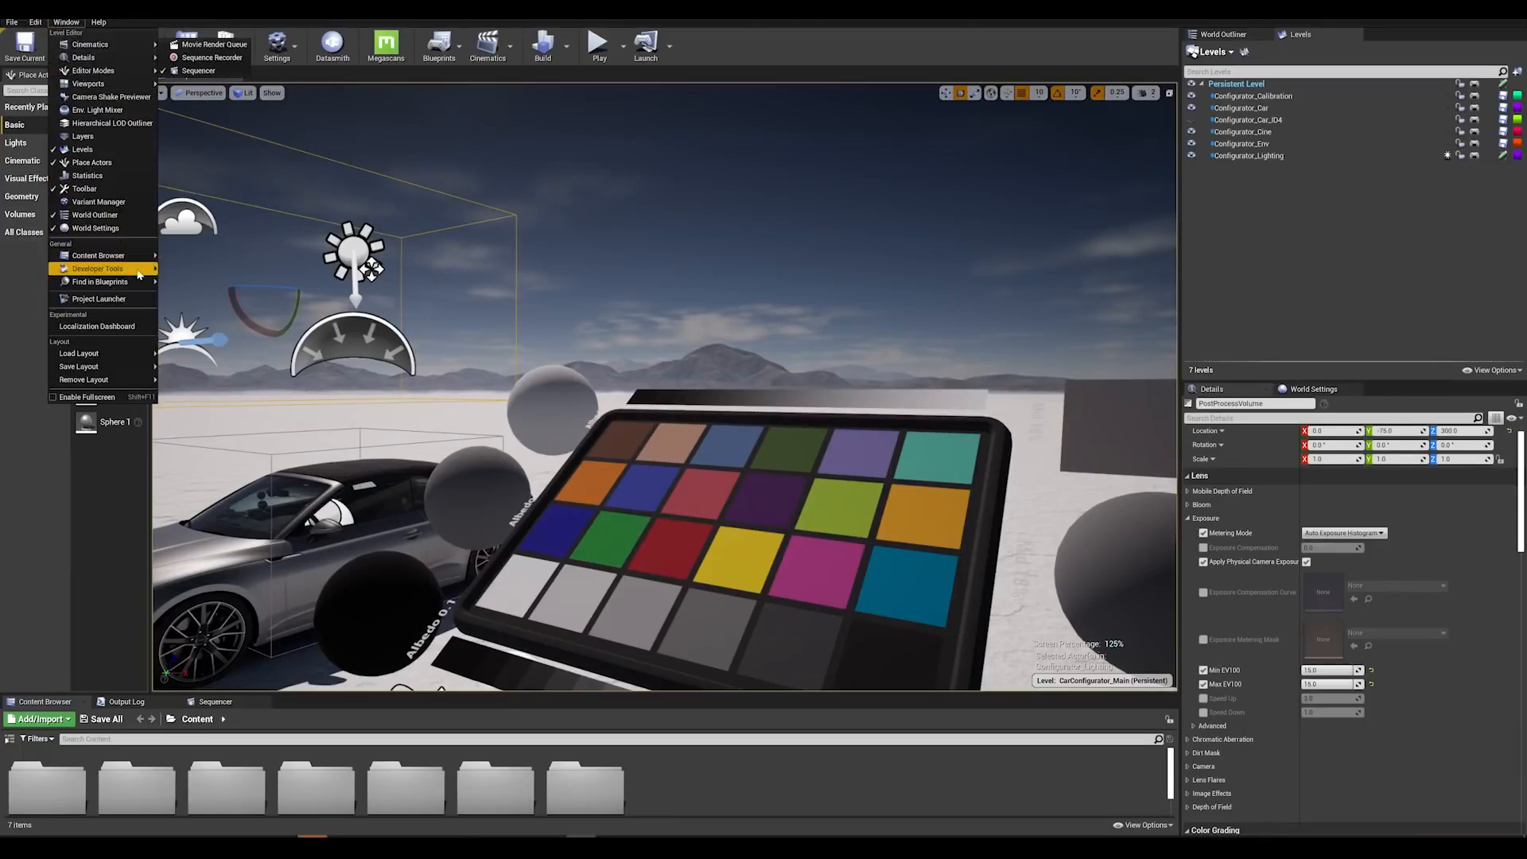
mouse_move(137, 276)
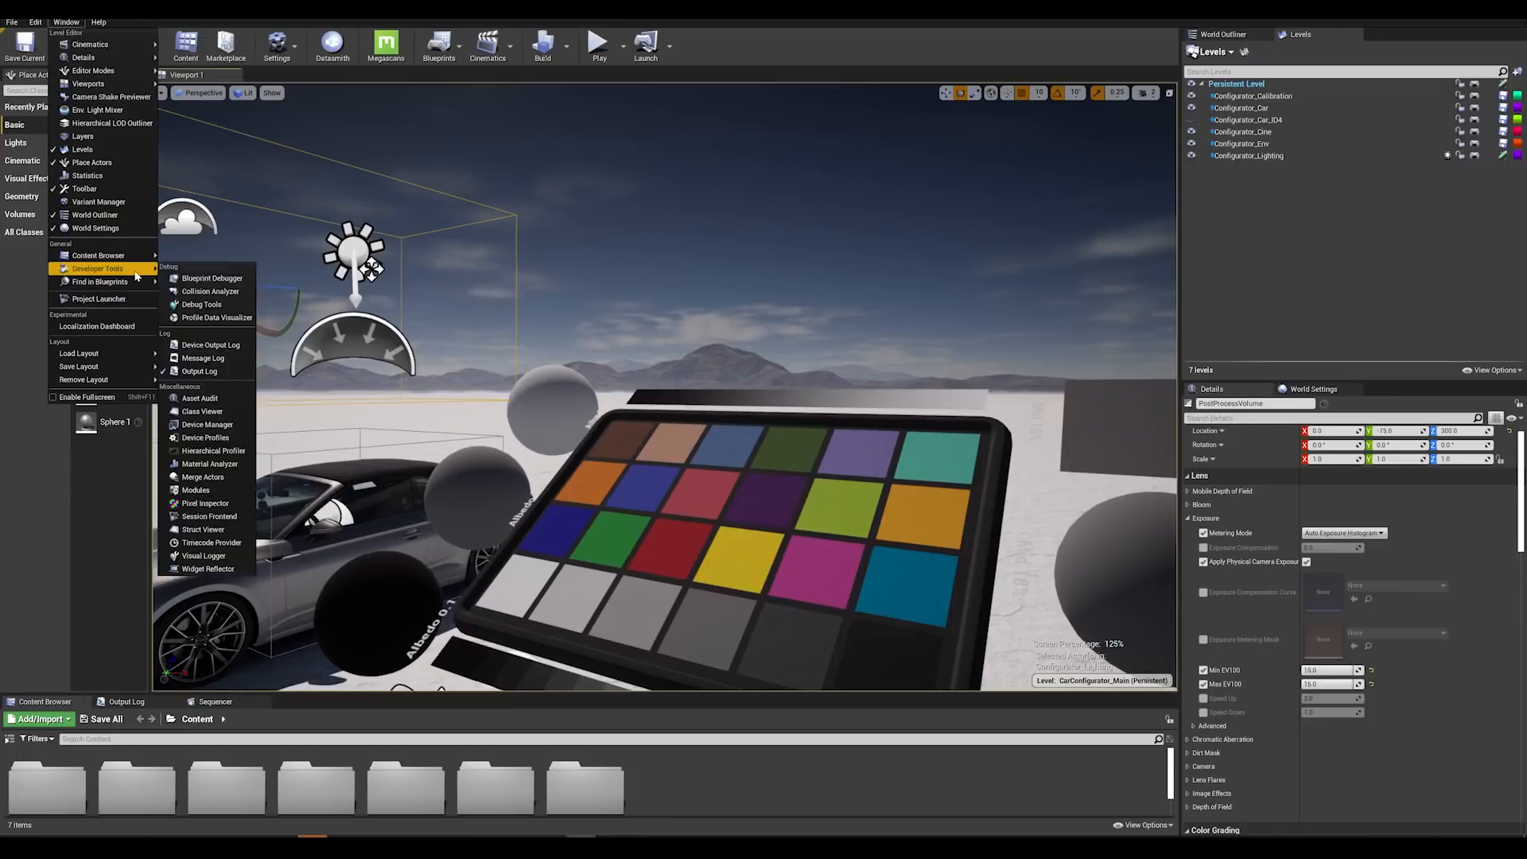
left_click(205, 503)
left_click(448, 243)
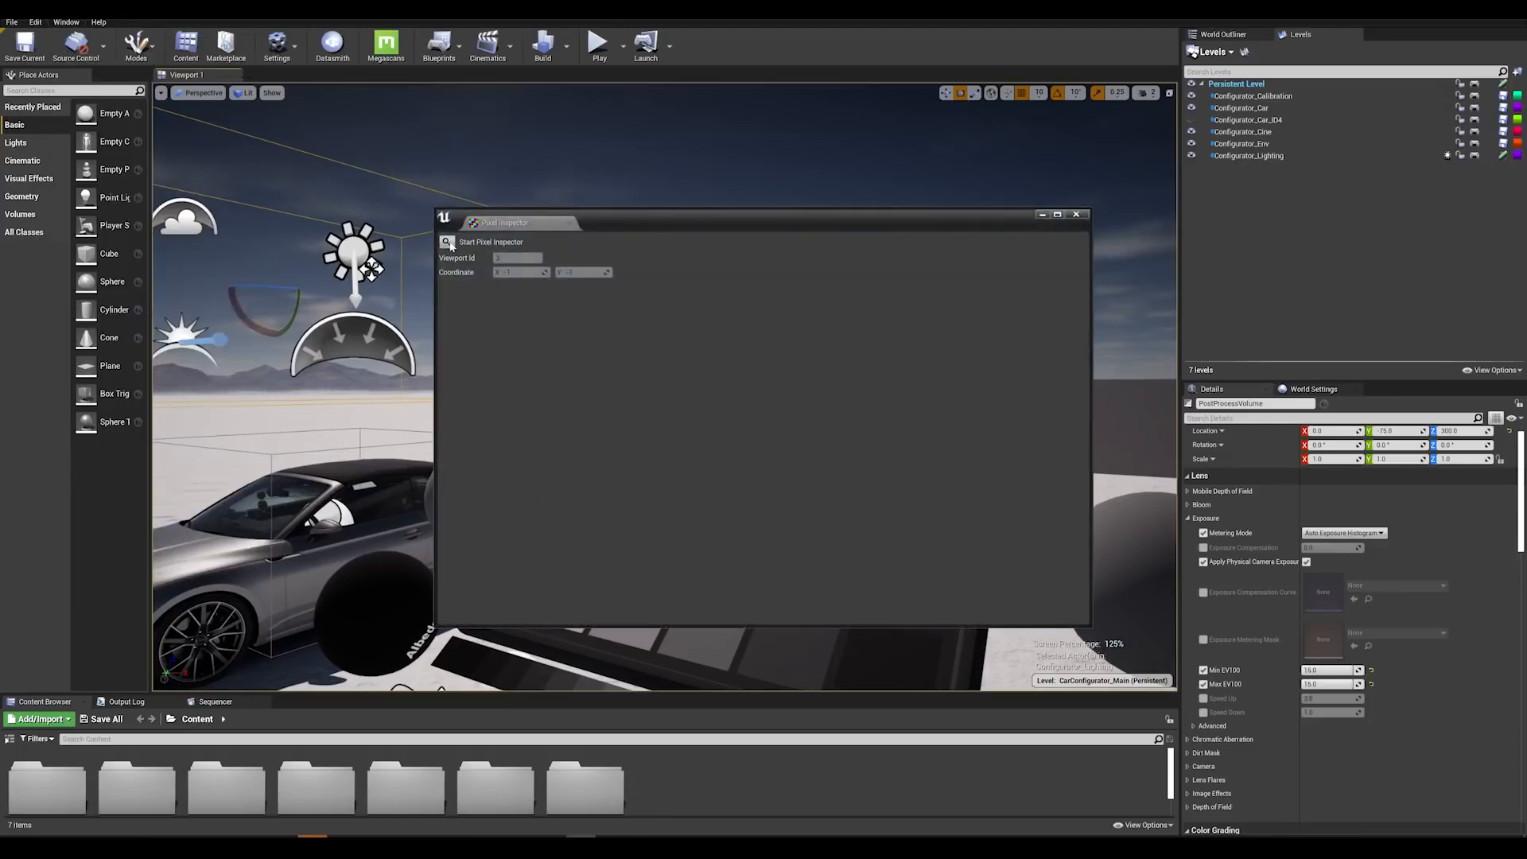
left_click_drag(718, 214, 410, 235)
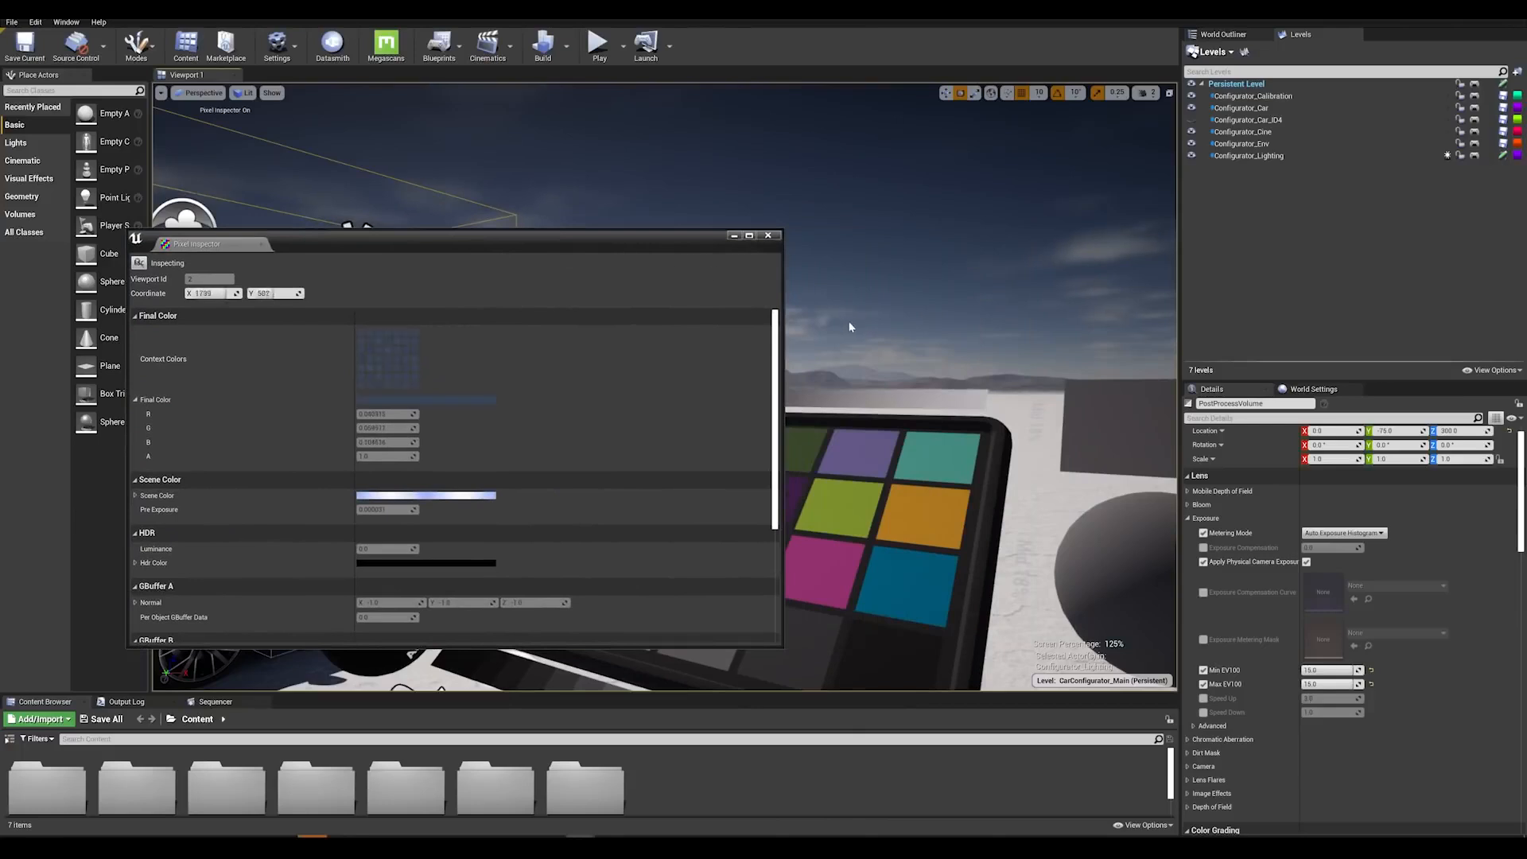
Inspect the pixel colour values on the mid-gray sphere beside the colour chart
right_click_drag(855, 334, 1028, 484)
left_click_drag(642, 237, 470, 223)
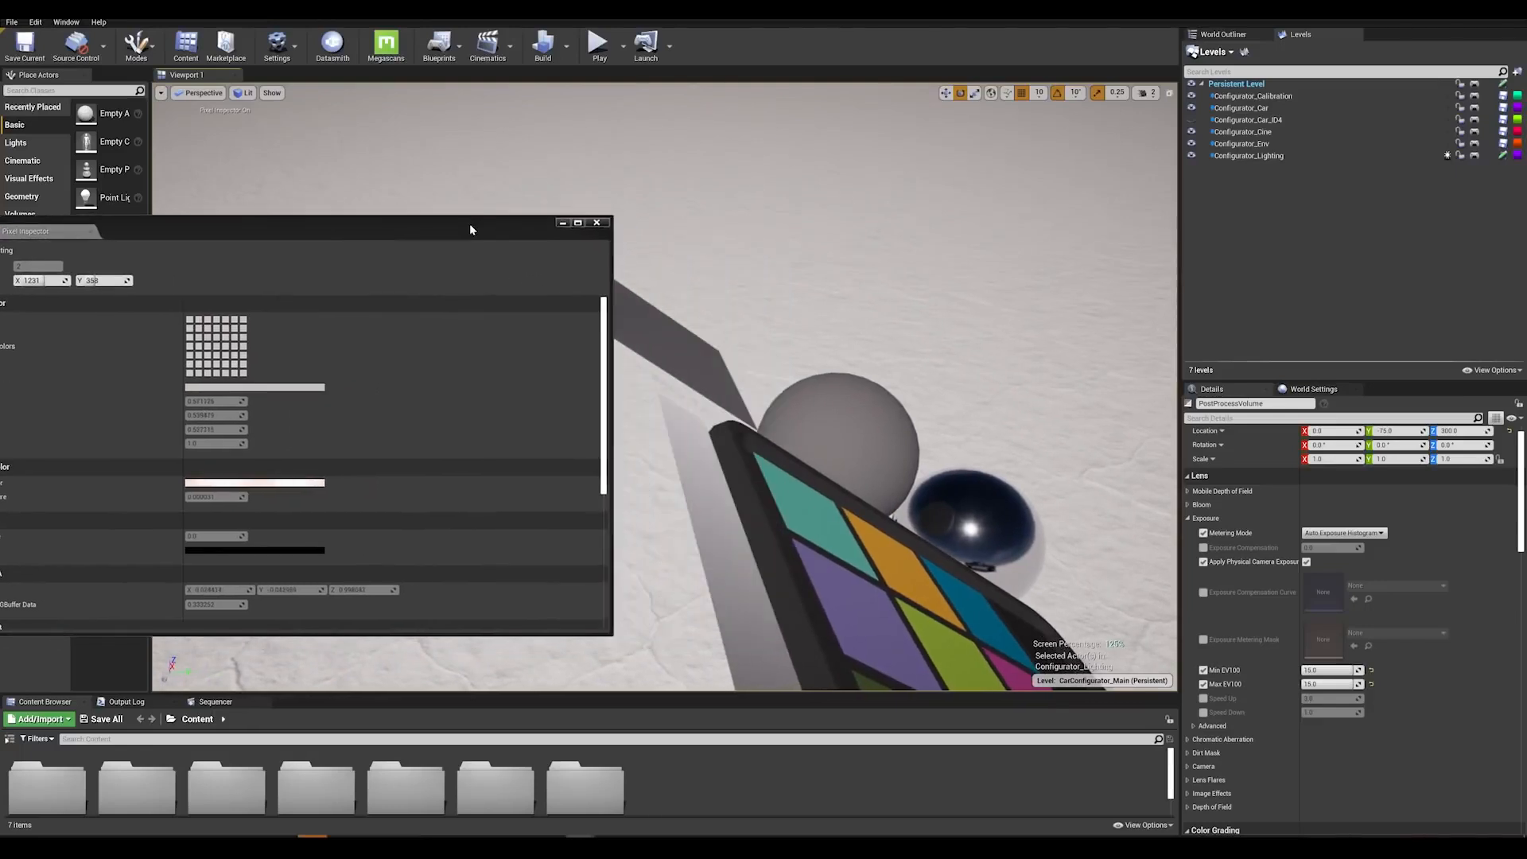
right_click_drag(848, 457, 852, 417)
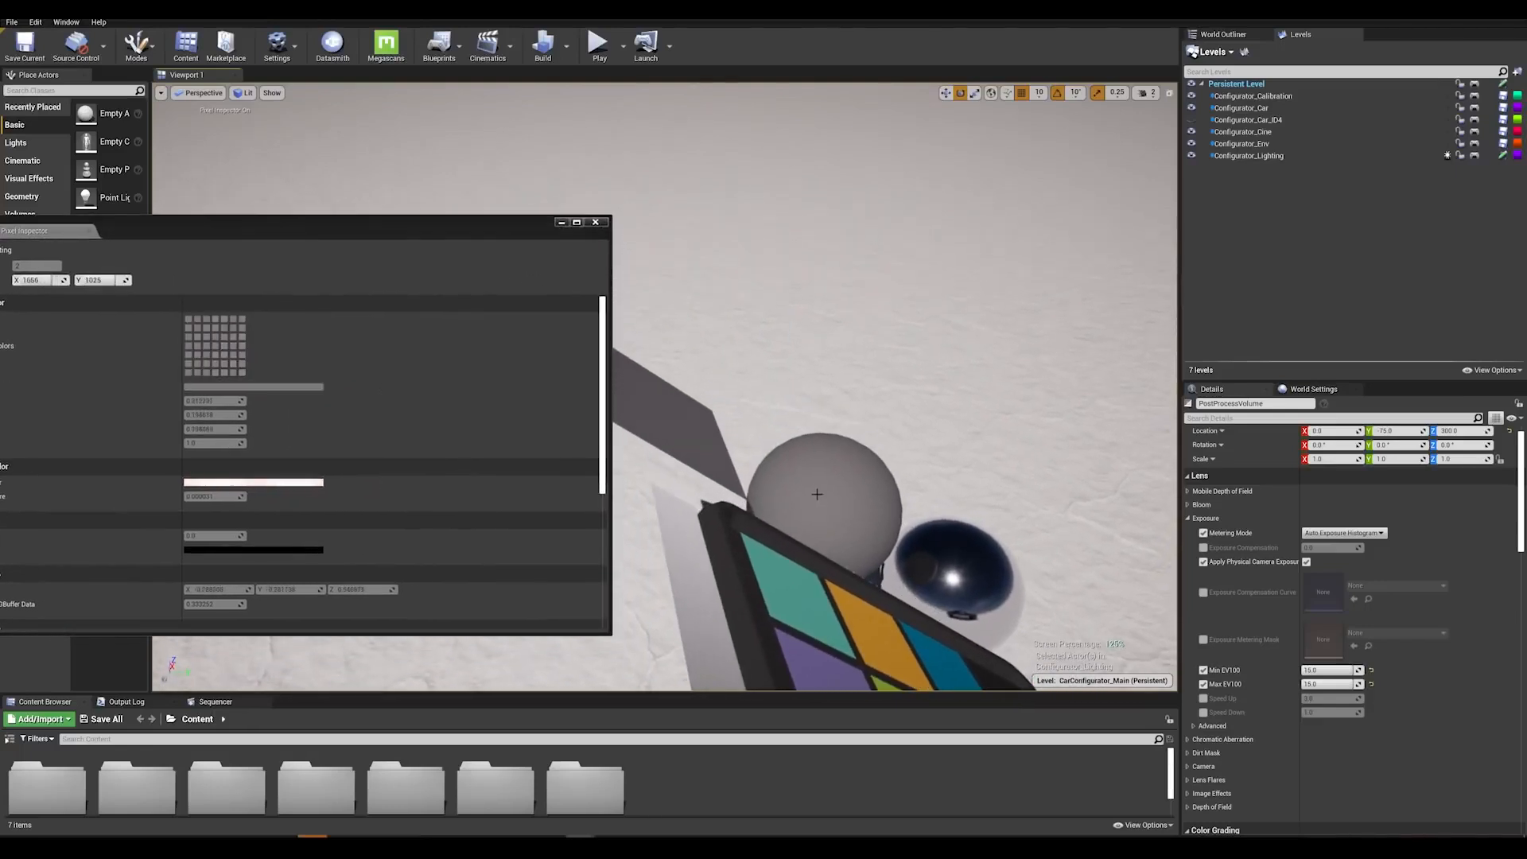
right_click_drag(818, 495, 821, 487)
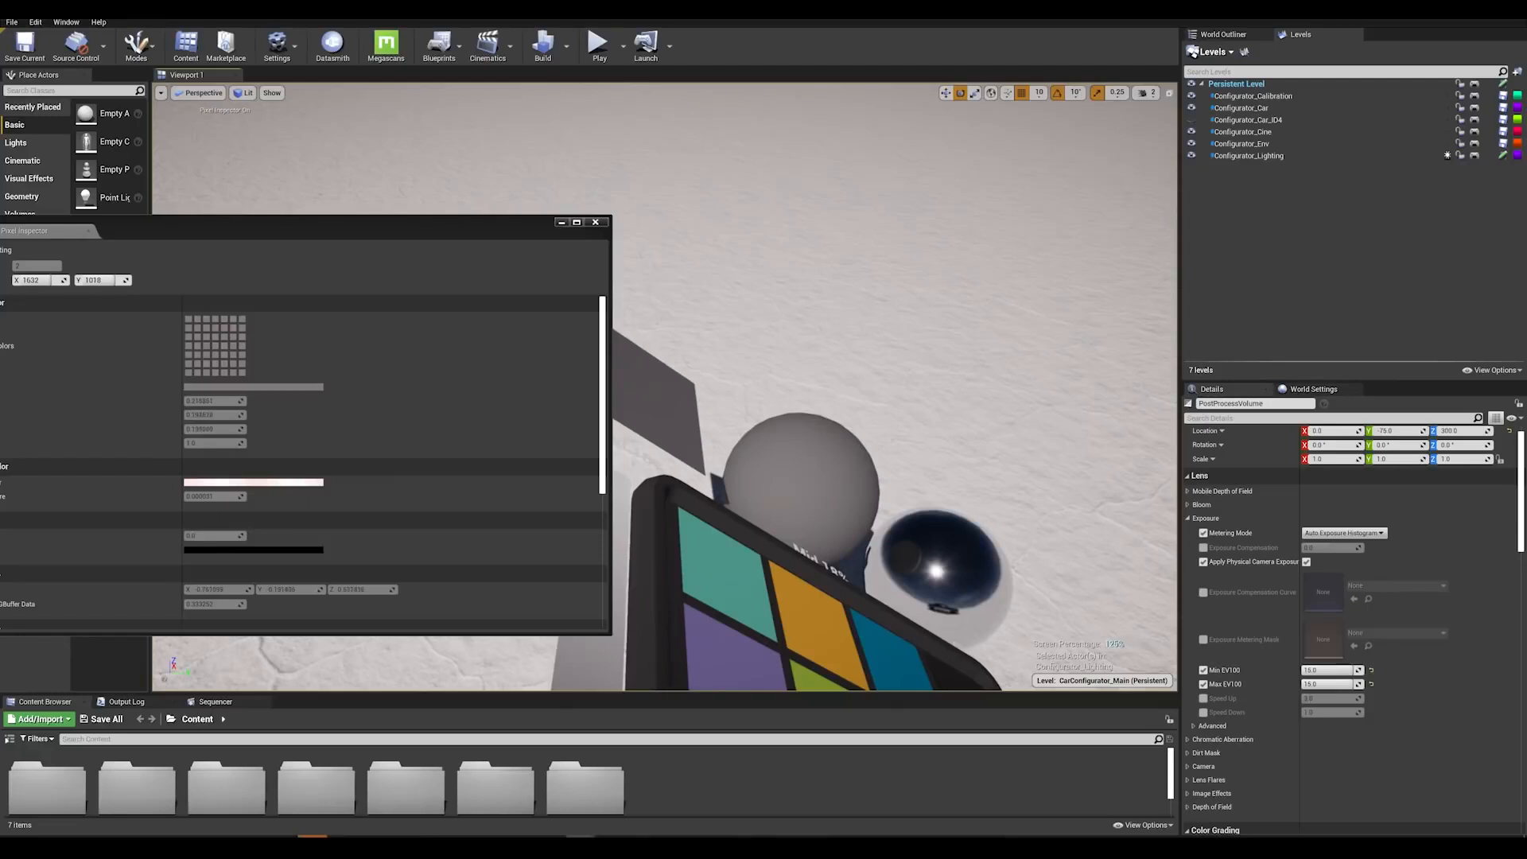
Set both the Min EV100 and Max EV100 exposure of the PostProcessVolume to 14.2
right_click_drag(931, 568, 883, 562)
key("a")
key("q")
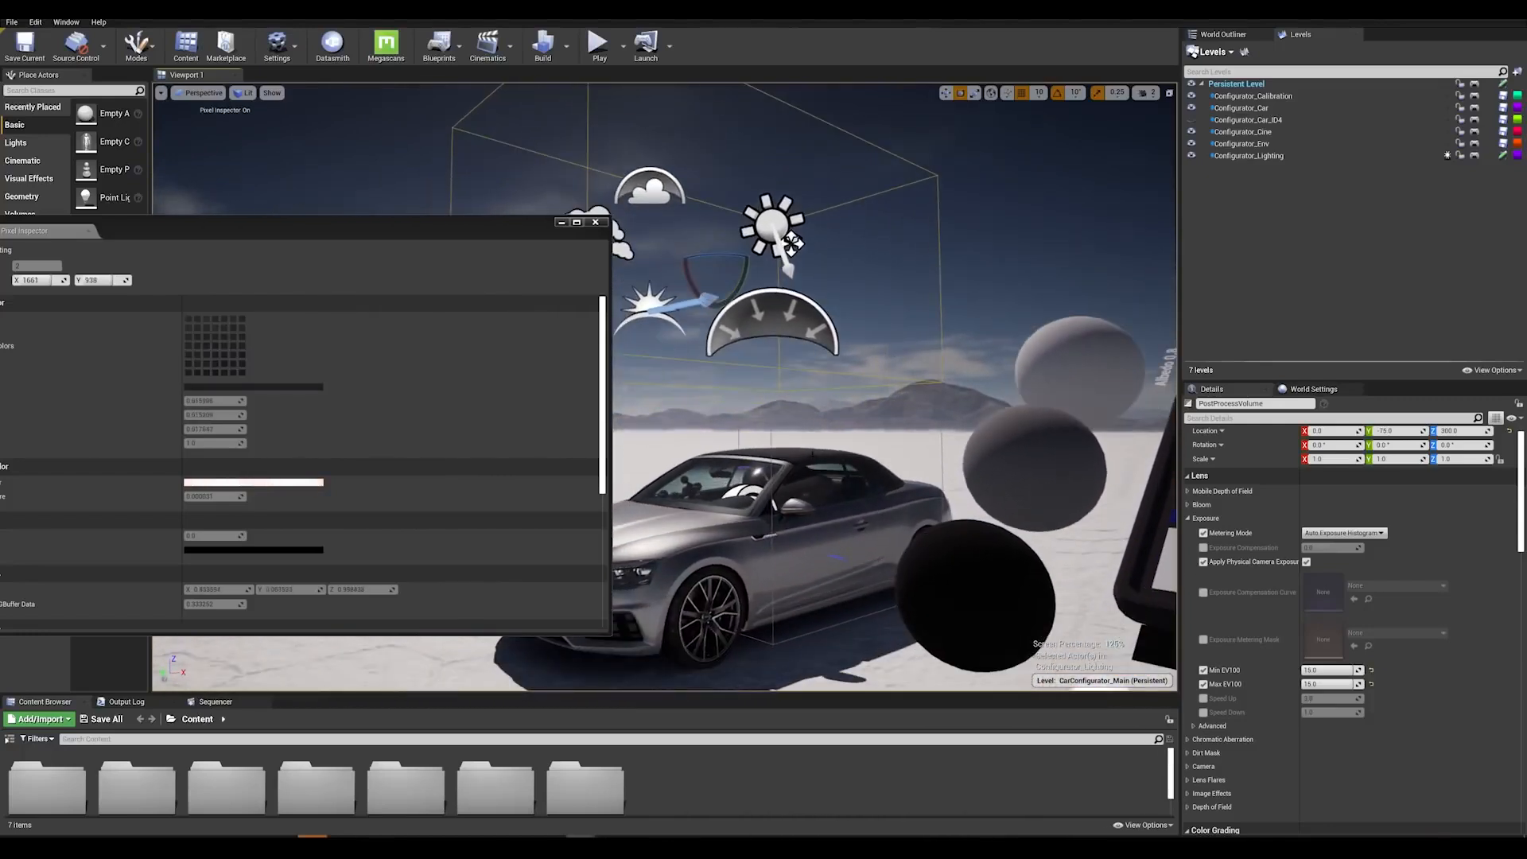
left_click(1324, 670)
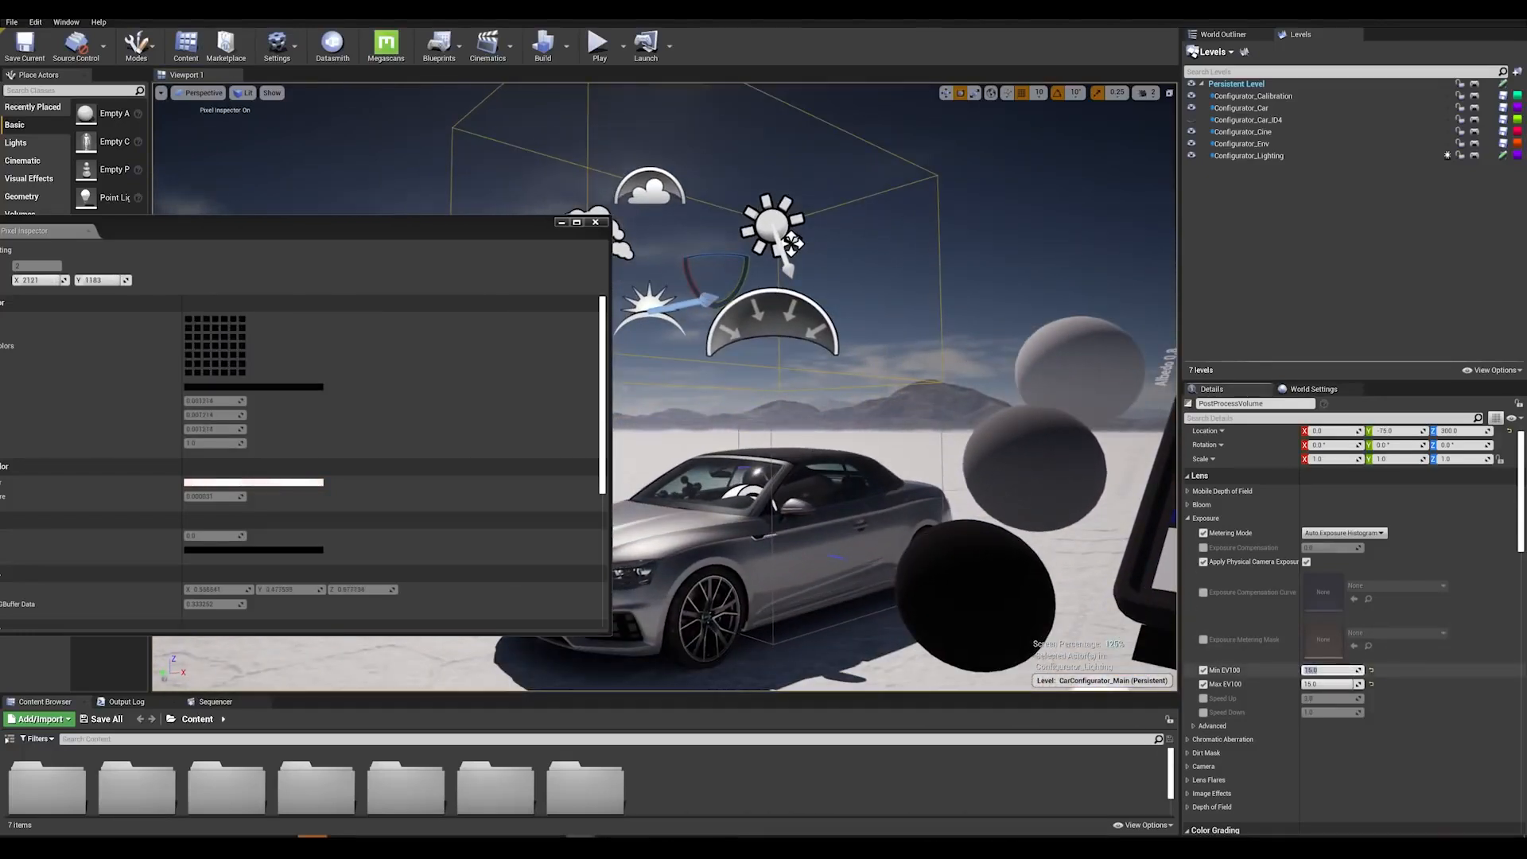
type("14.2")
key("Return")
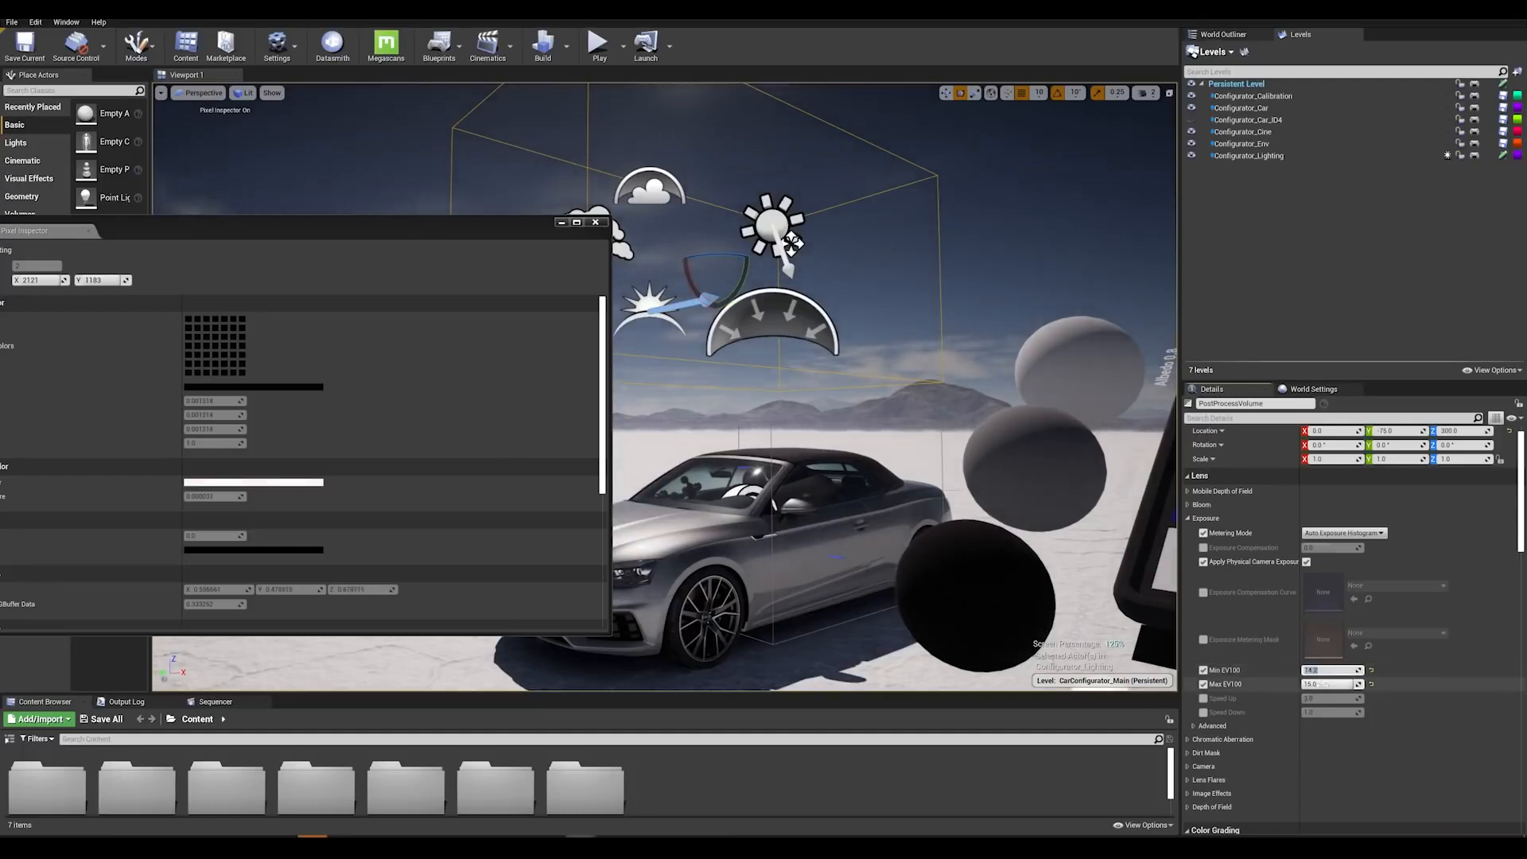
left_click(1324, 684)
type("14.2")
key("Return")
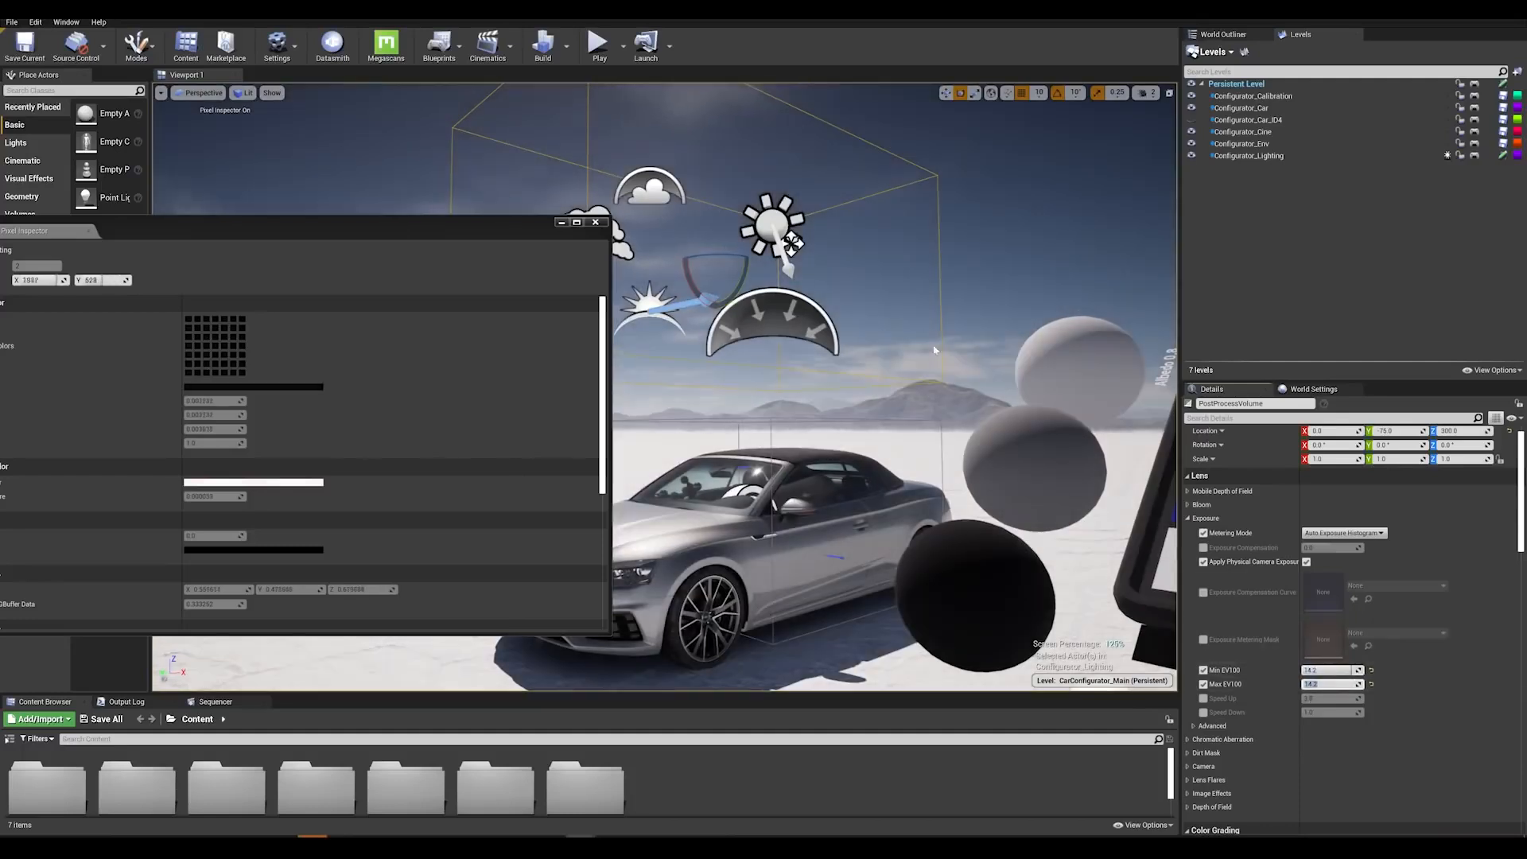
Hide the Configurator_Calibration level and close the Pixel Inspector
right_click_drag(935, 350, 960, 352)
left_click(1191, 96)
right_click_drag(930, 430, 921, 442)
left_click(595, 221)
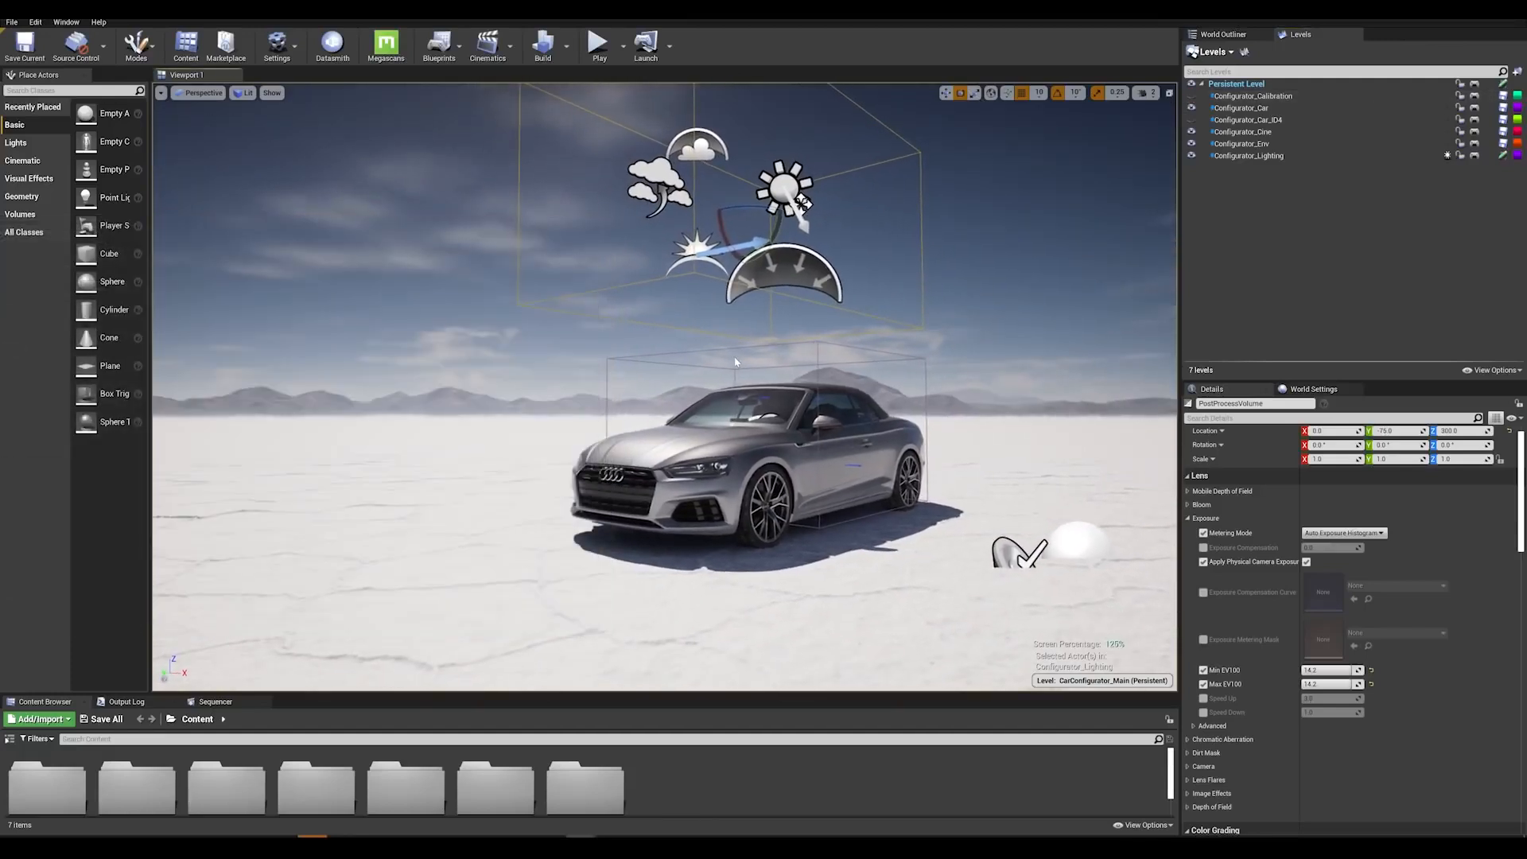
Select the SkyLight among the scene's actors and focus the view on it above the car
left_click(1221, 35)
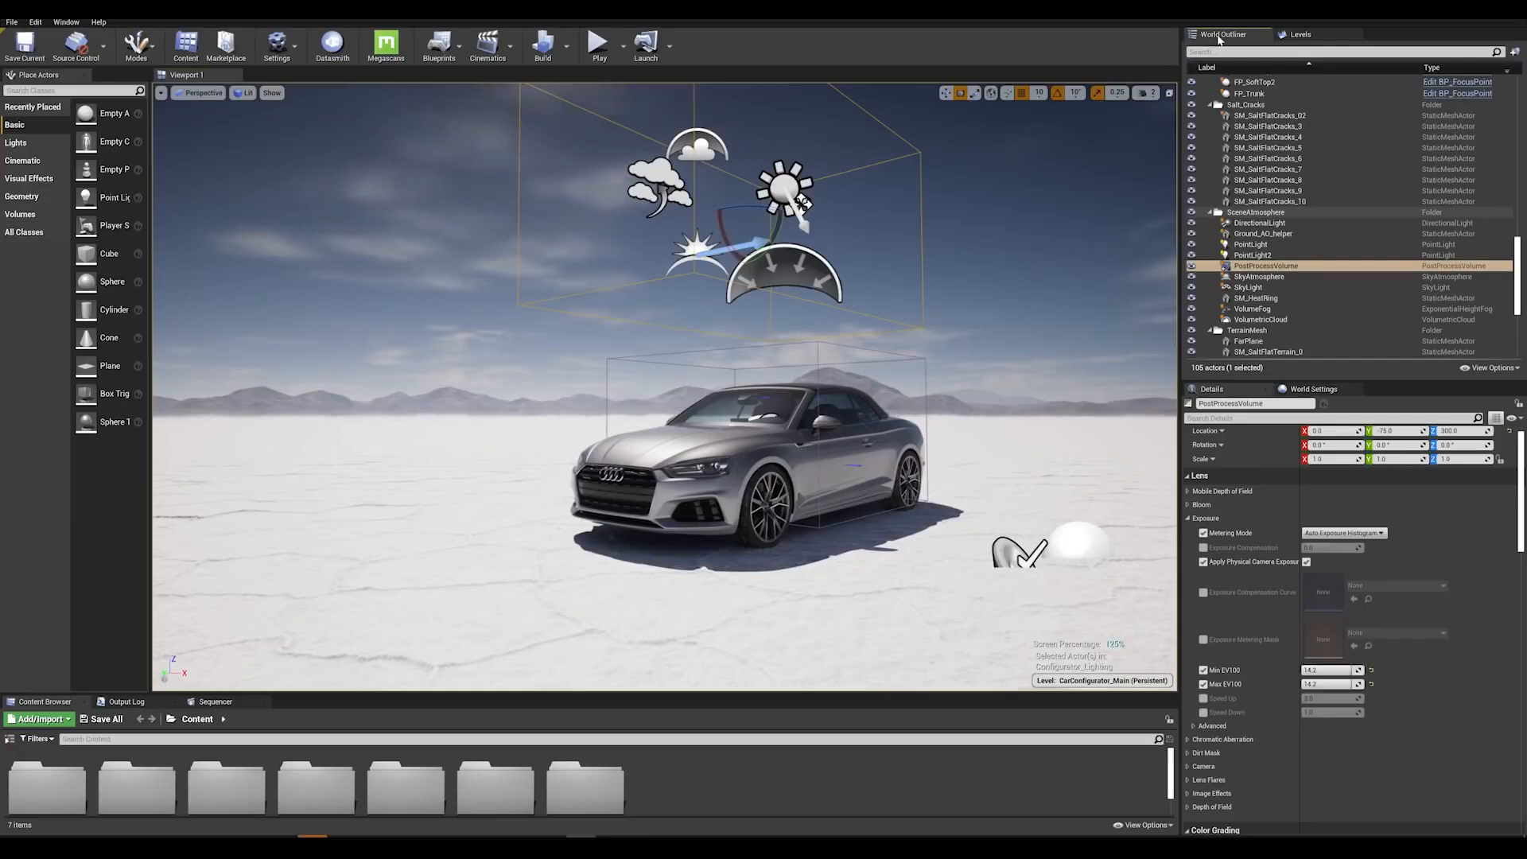
left_click(1248, 290)
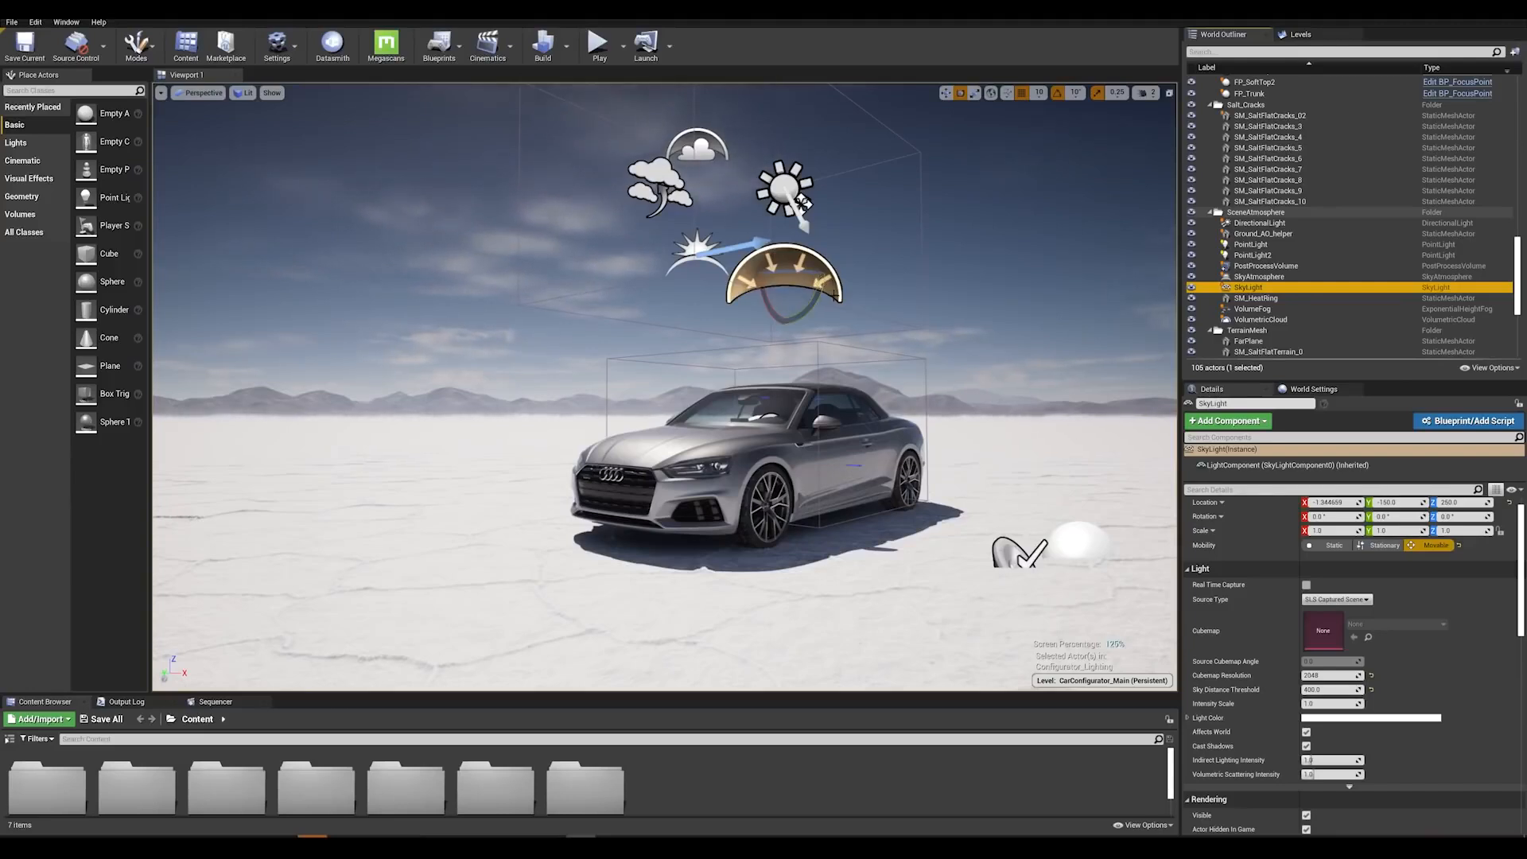
key("f")
scroll(835, 301, "up", 4)
right_click_drag(835, 301, 847, 377)
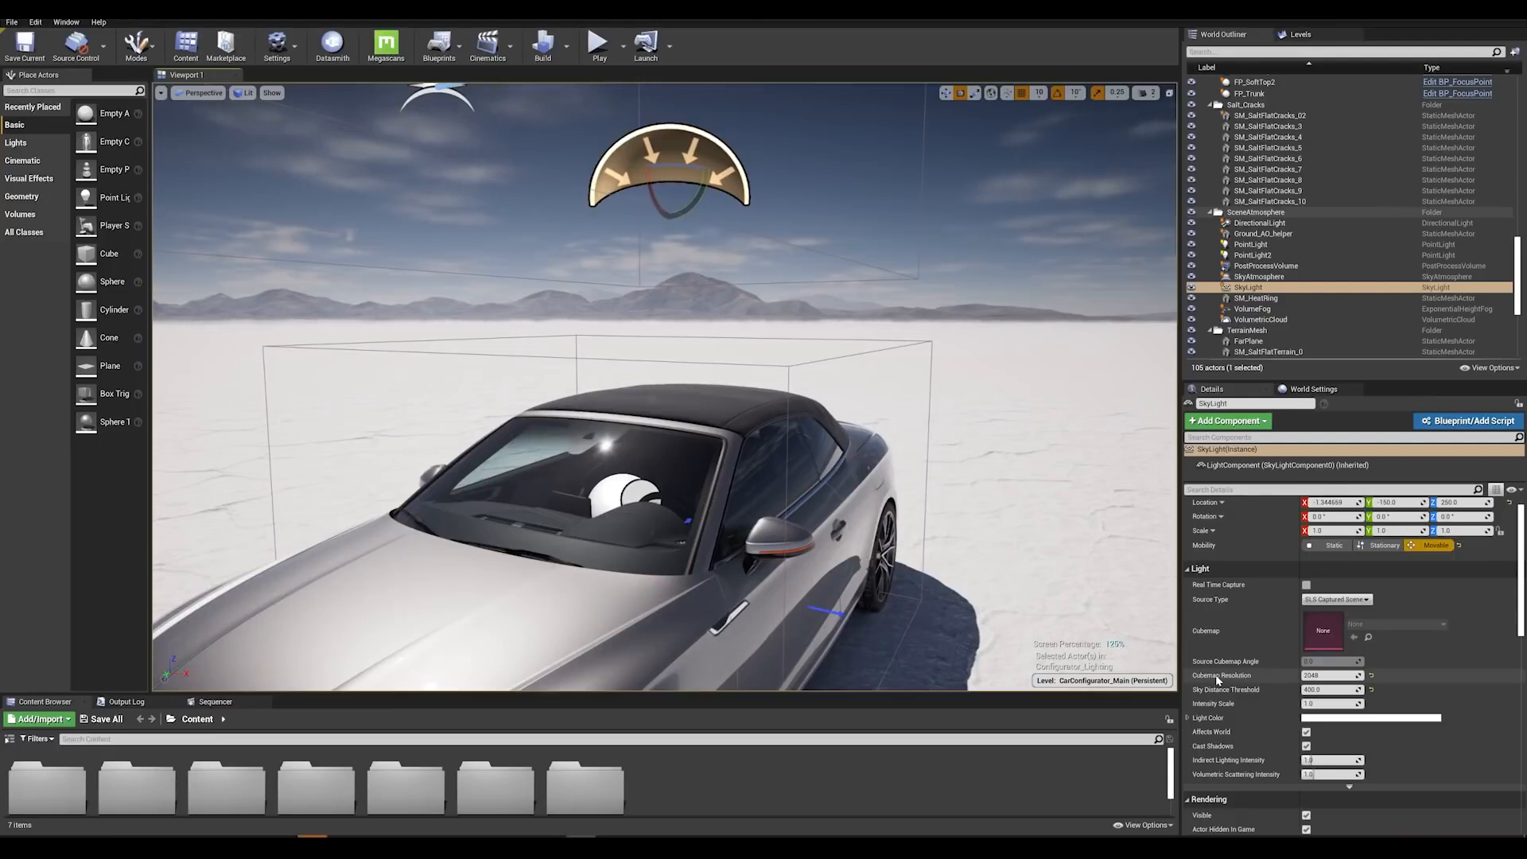
Reset the SkyLight's Cubemap Resolution to its default and look at the reflections on the car up close
left_click(1372, 674)
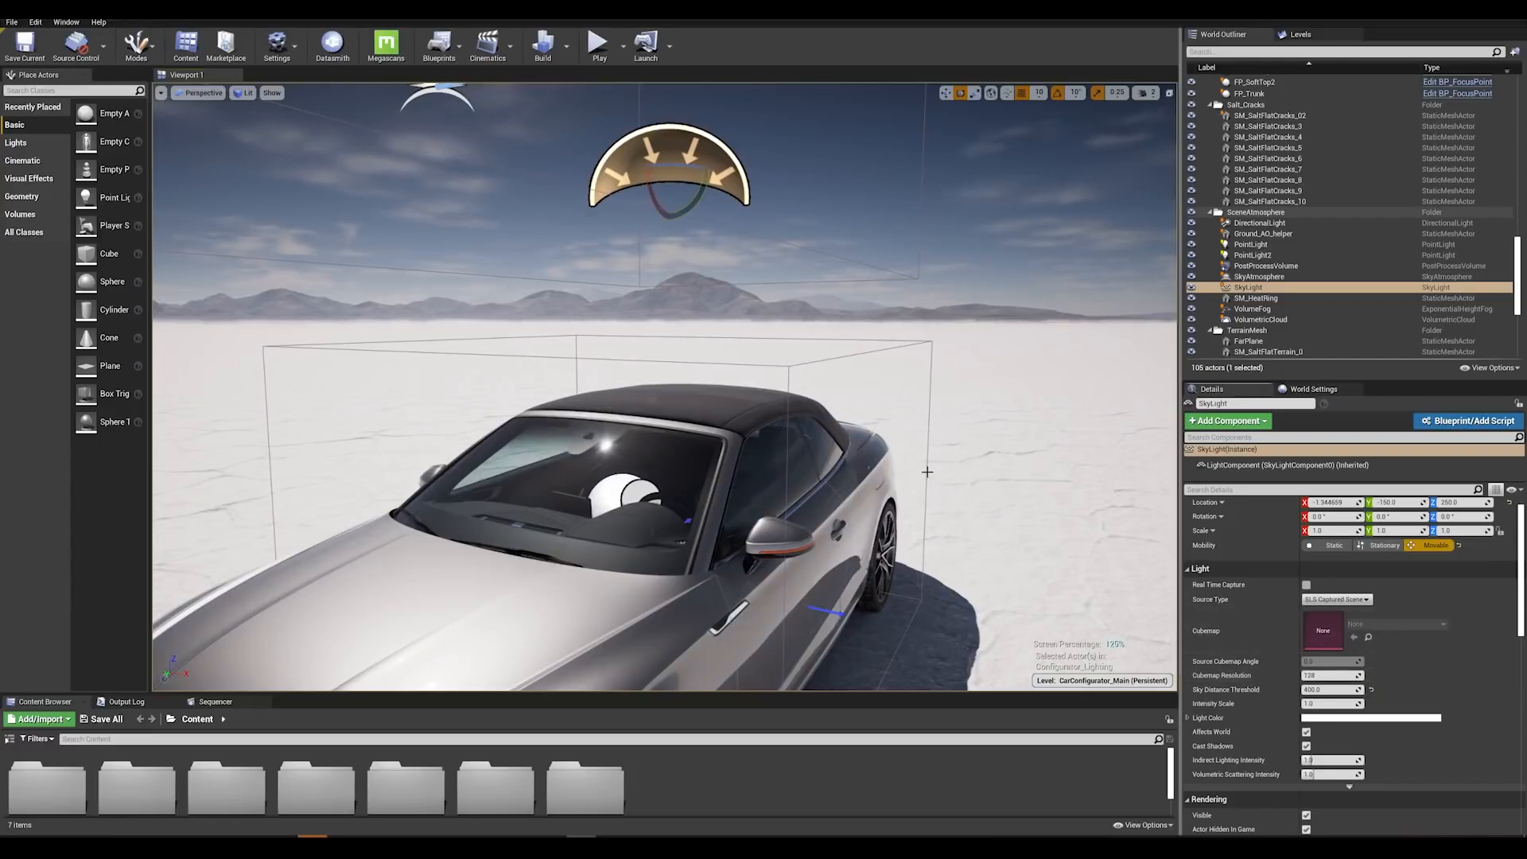
key("w")
right_click_drag(912, 461, 918, 465)
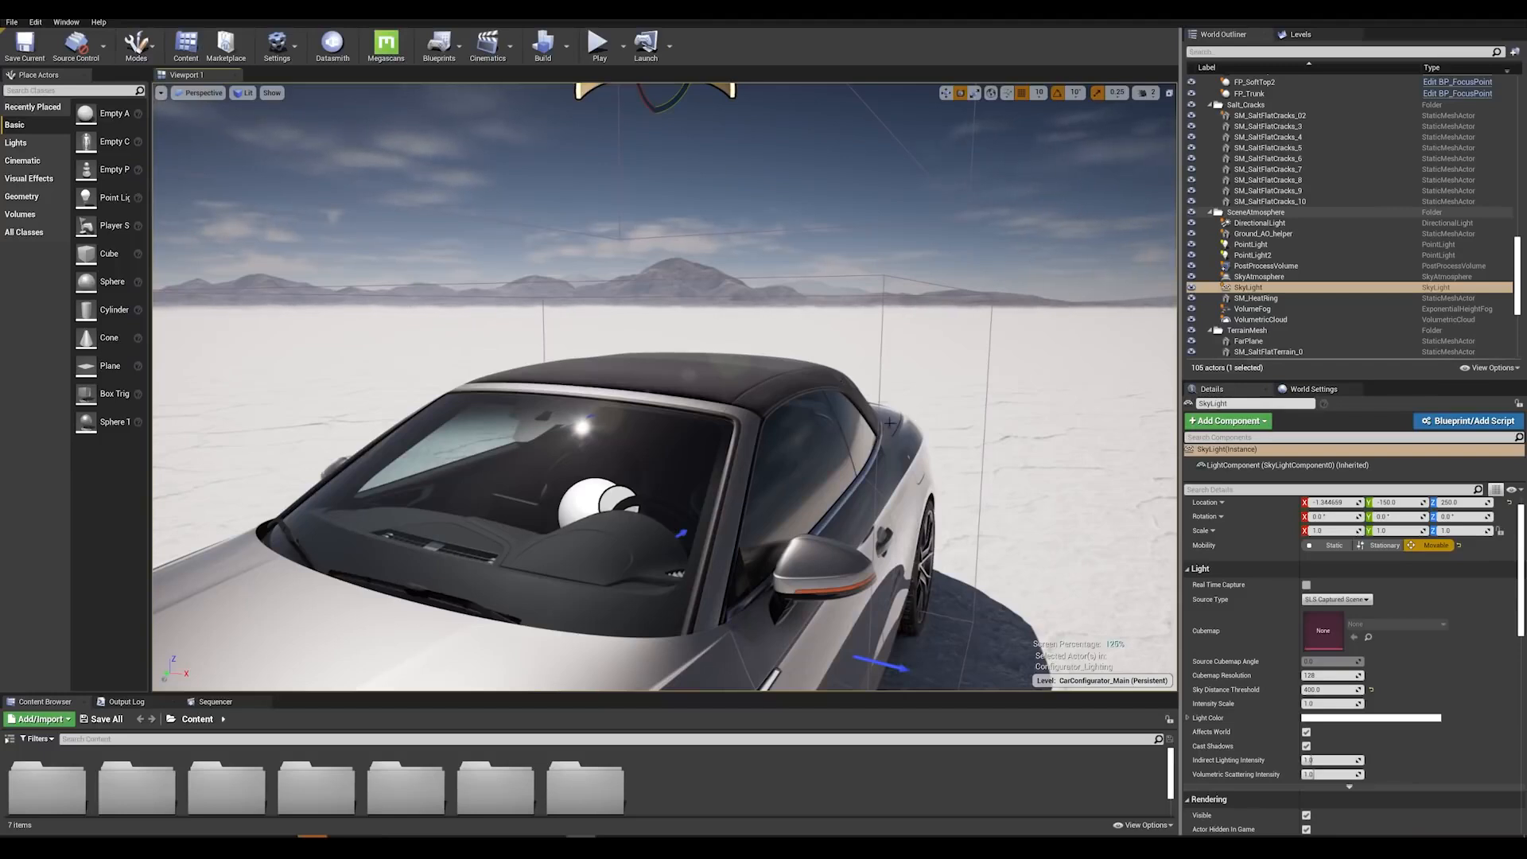
right_click_drag(889, 422, 922, 423)
Set the SkyLight's Cubemap Resolution to 2048 and check the car's reflections up close and from farther back
left_click(1330, 675)
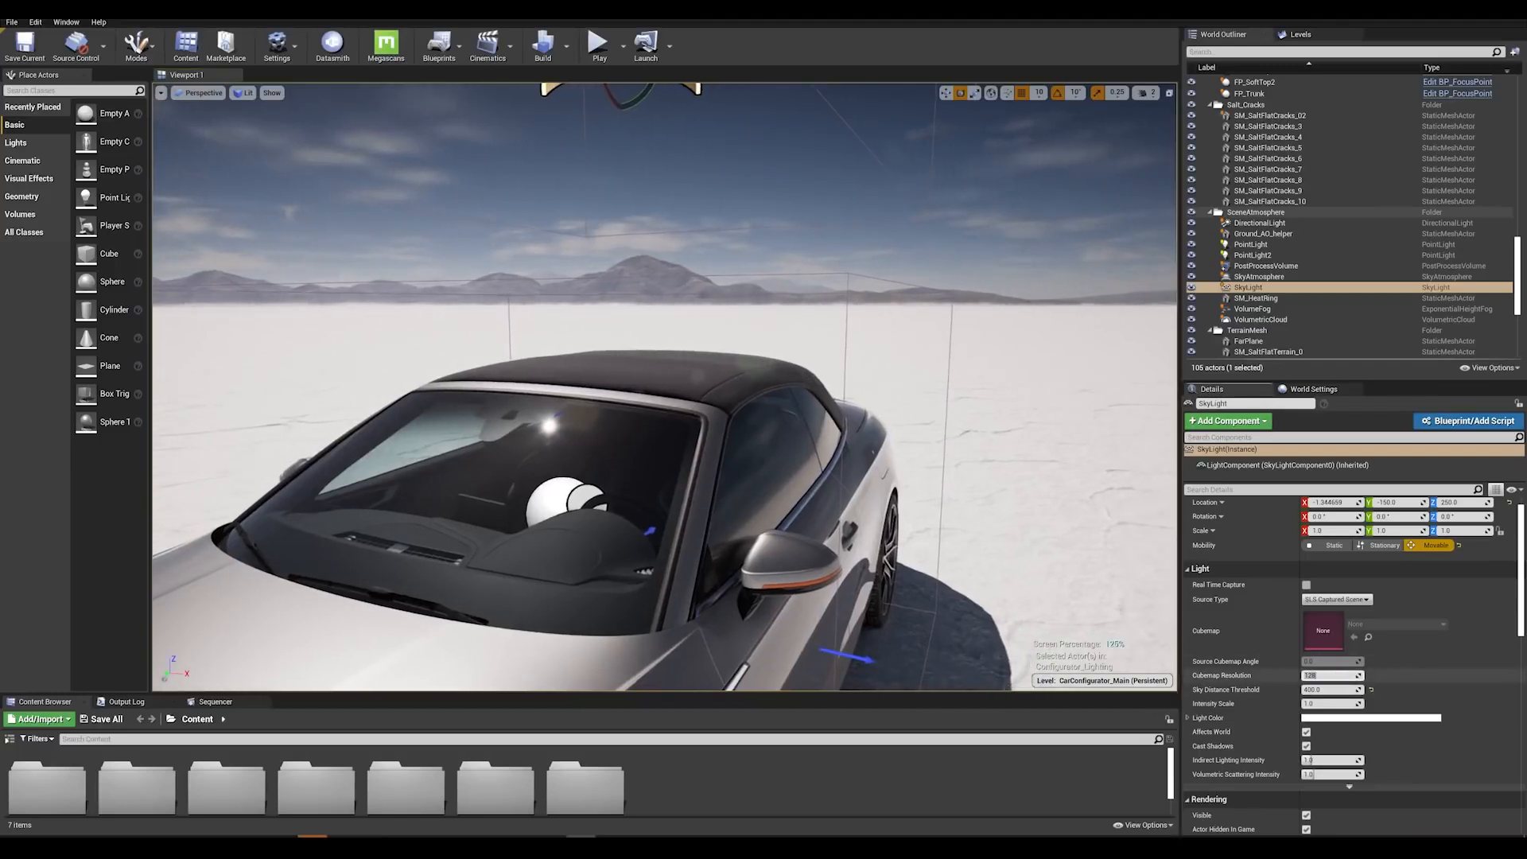
type("204")
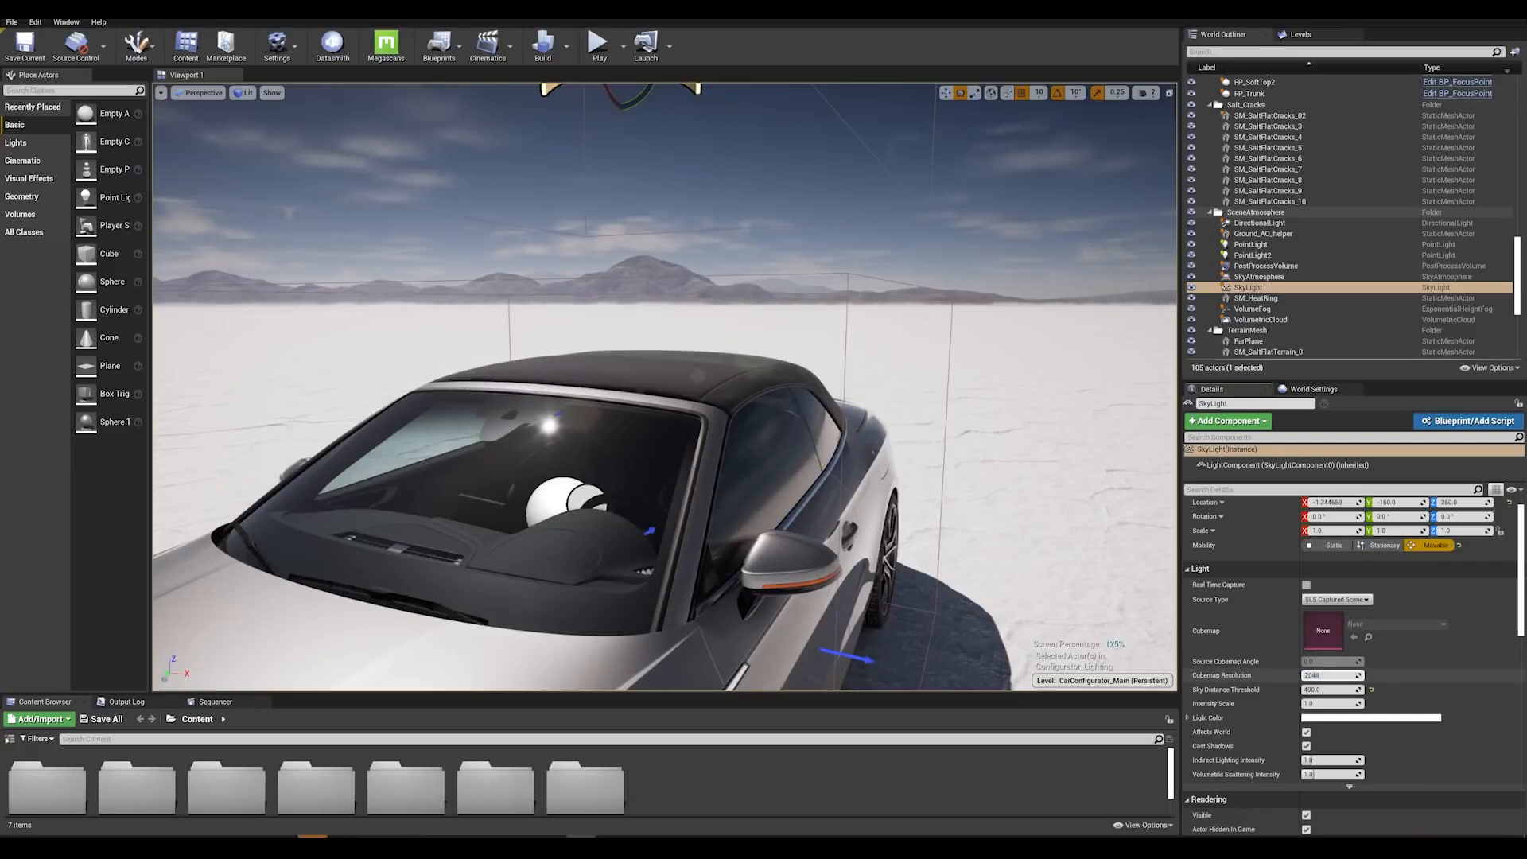
key("Return")
middle_click_drag(899, 446, 903, 481)
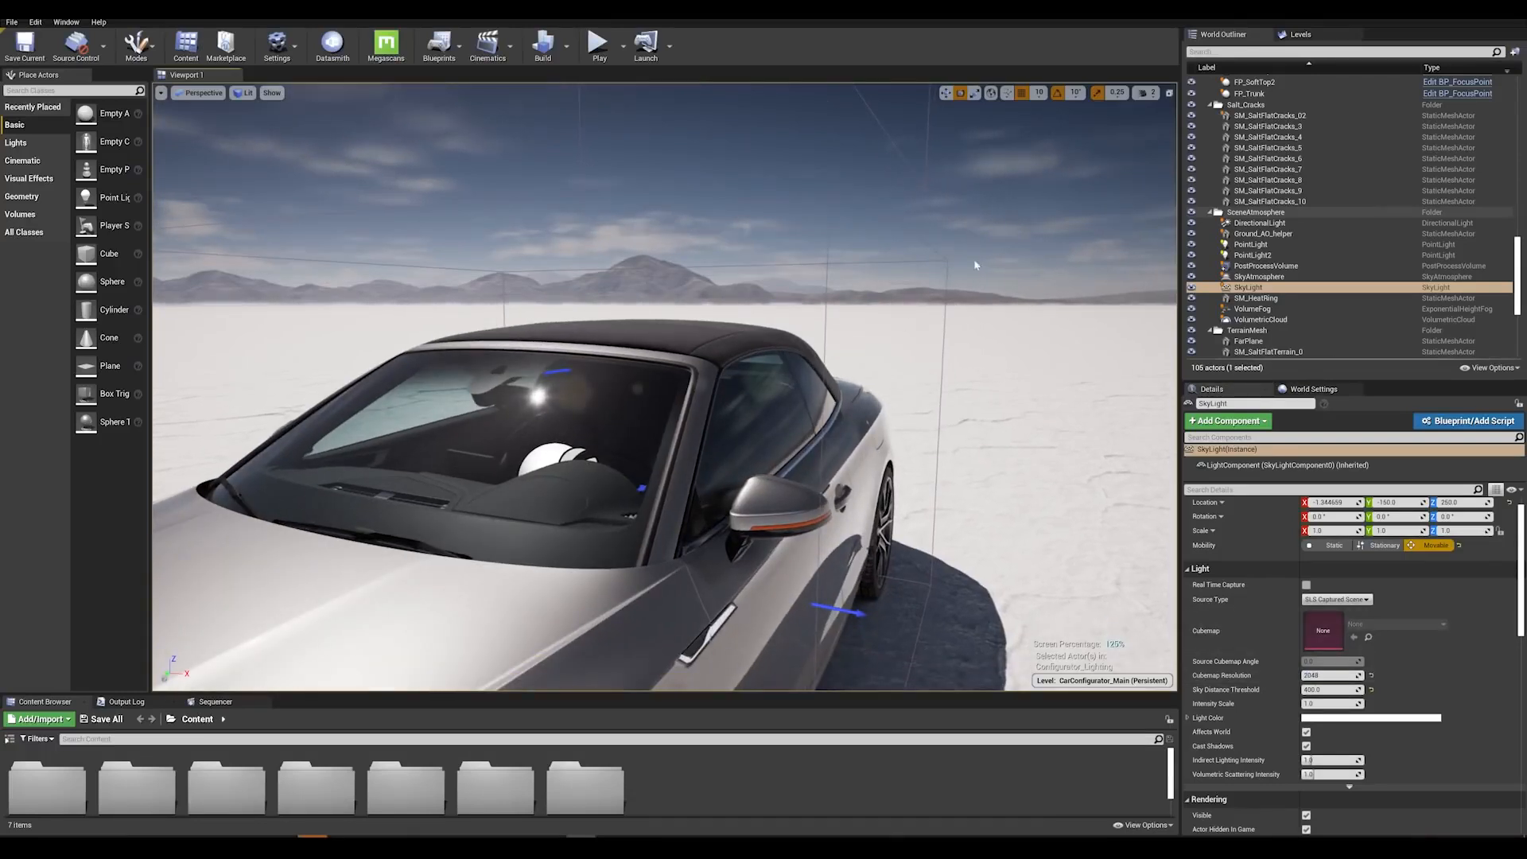
key("s")
right_click_drag(958, 330, 909, 301)
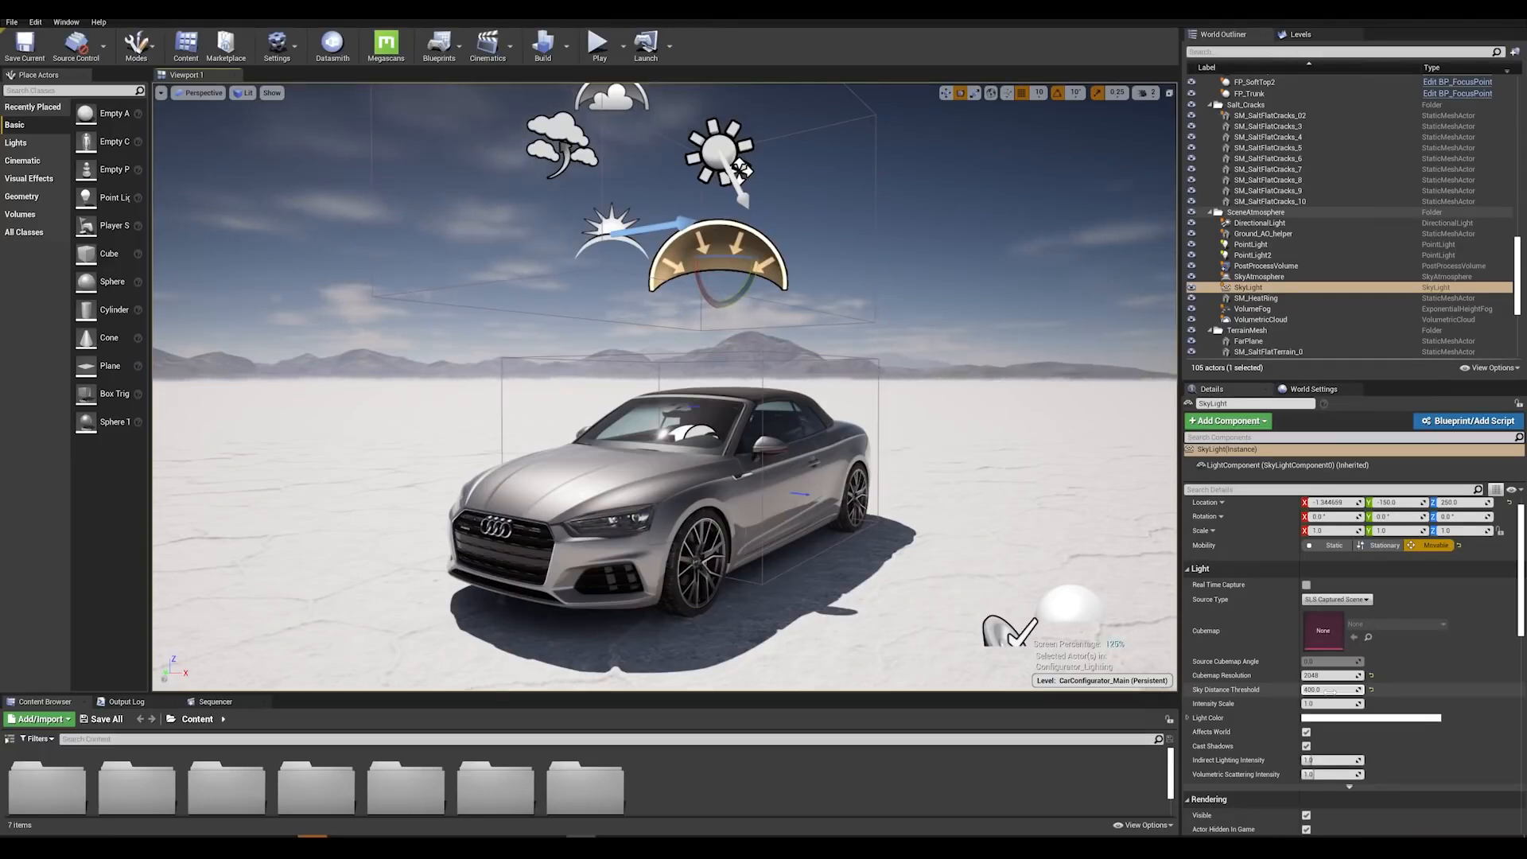
Try Sky Distance Threshold values of 200 and 500 on the SkyLight to compare their effect on the scene
left_click(1330, 690)
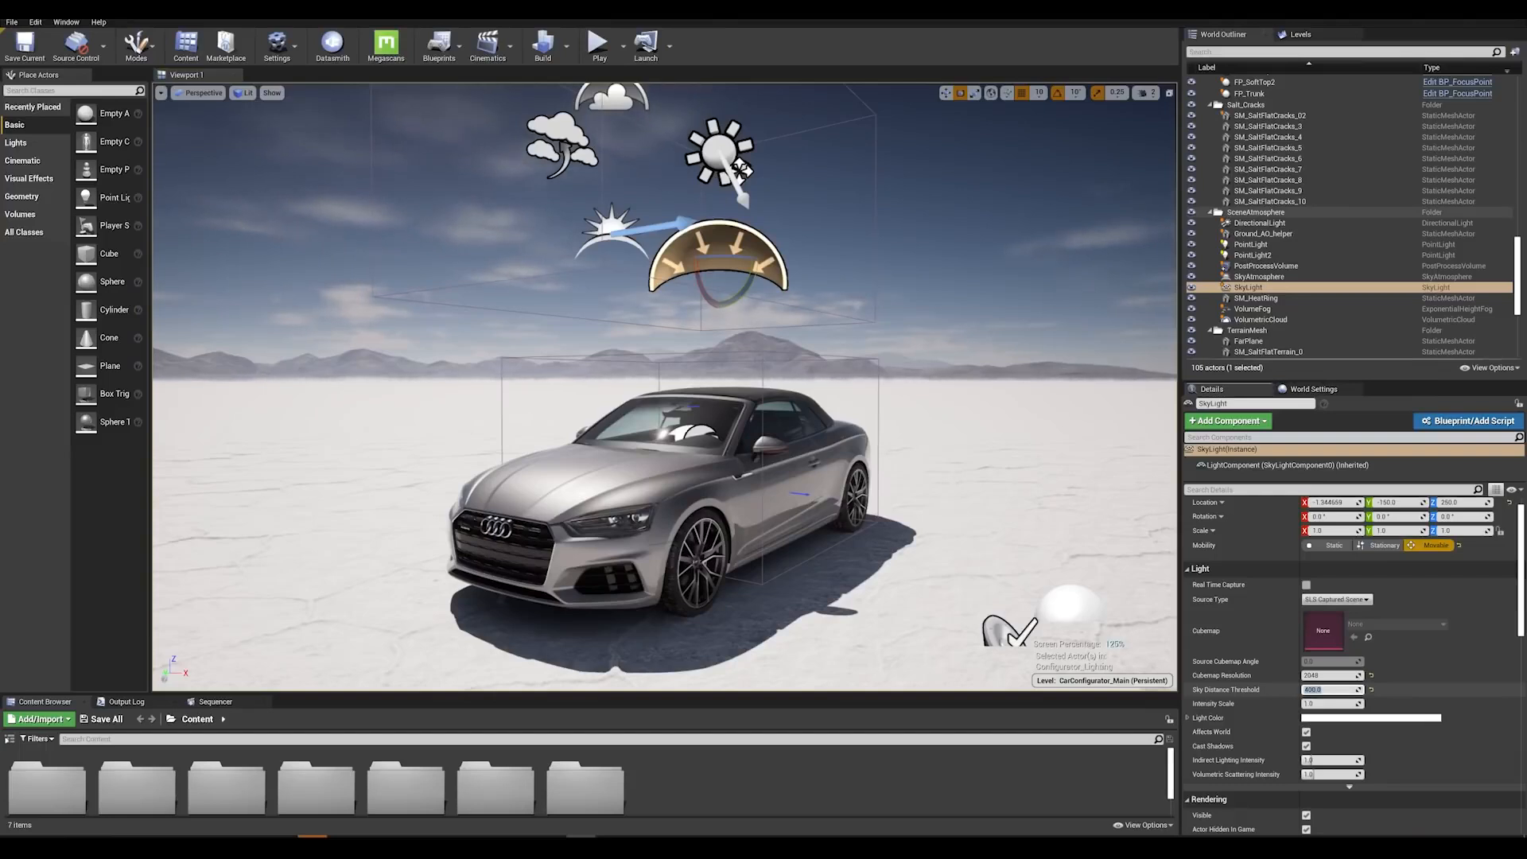
type("200")
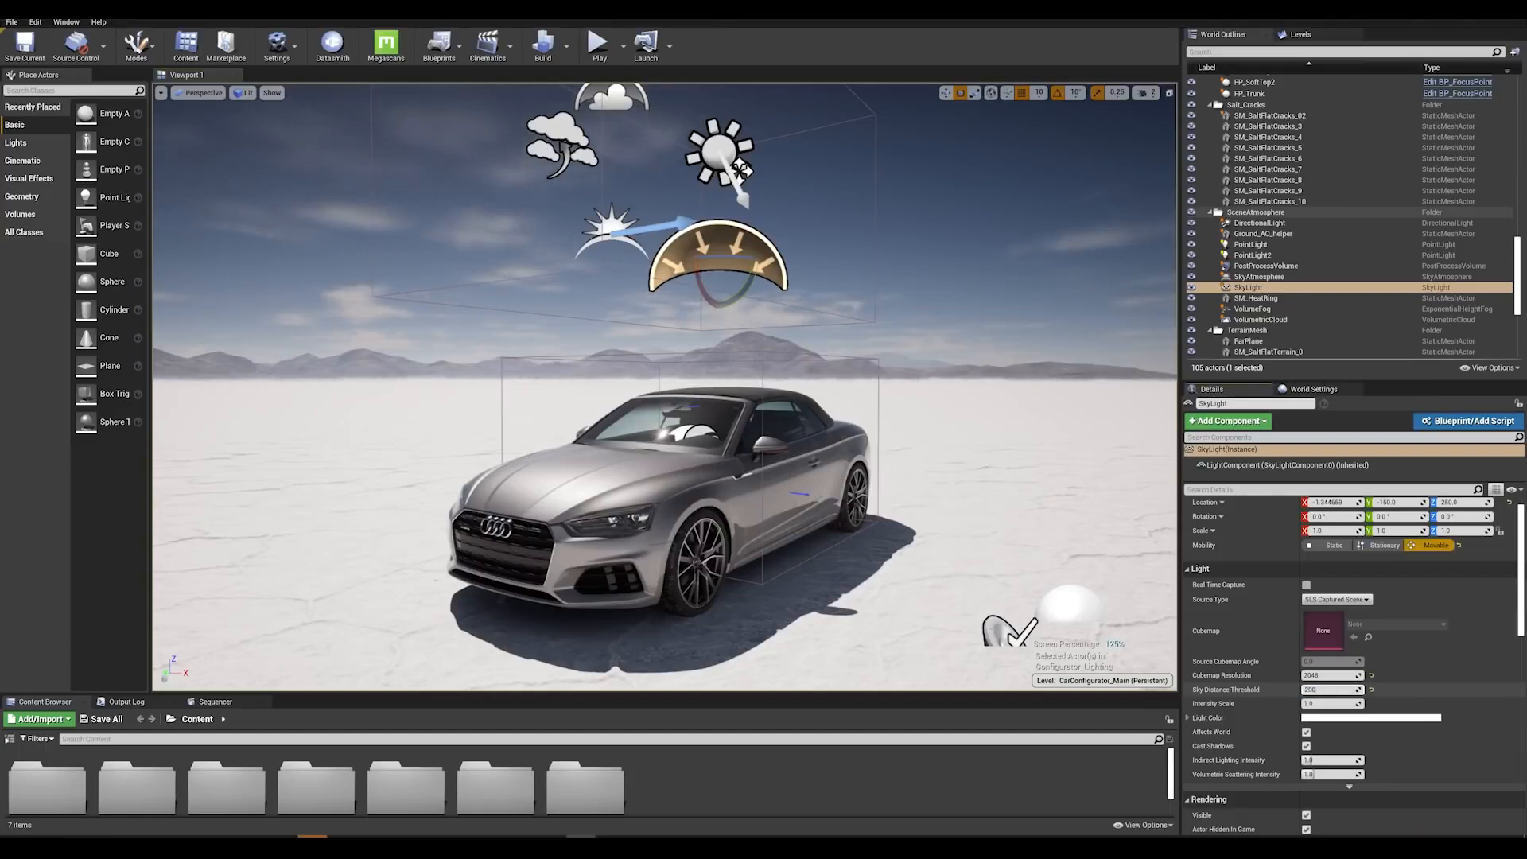
key("Return")
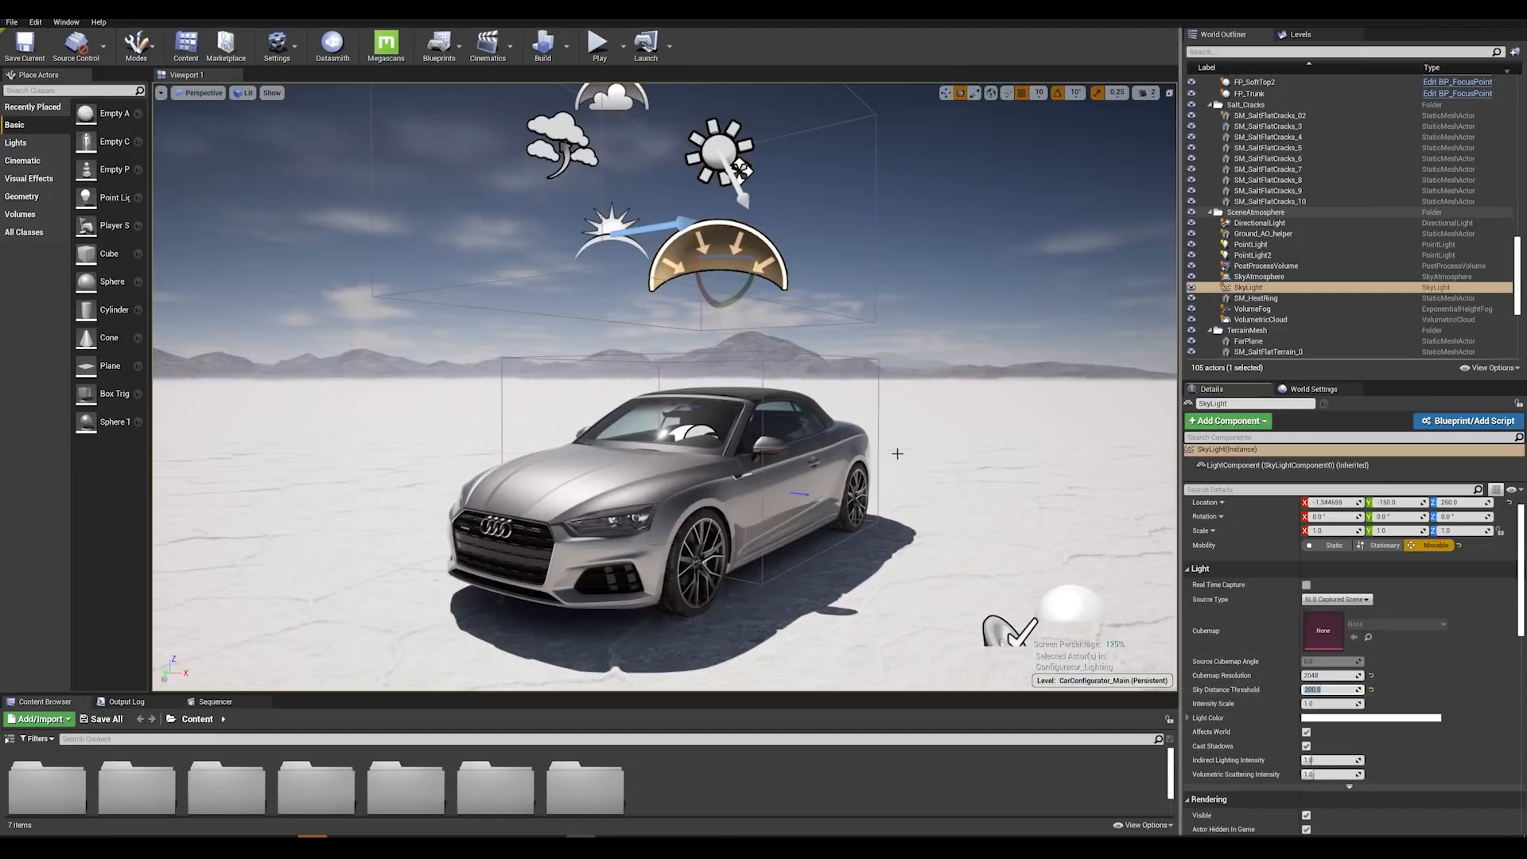
middle_click_drag(894, 452, 888, 451)
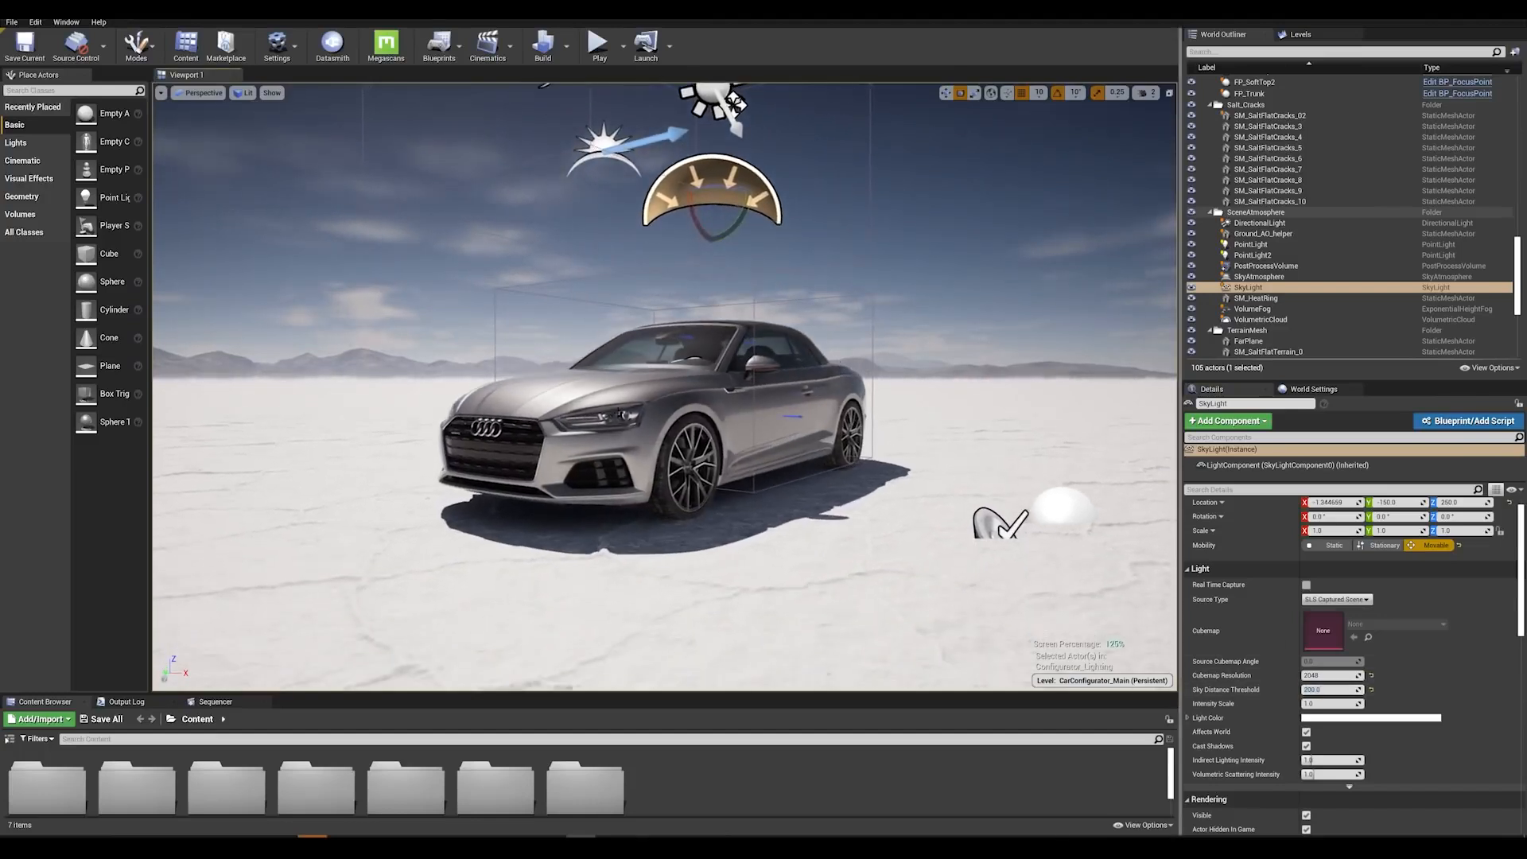
left_click(1326, 690)
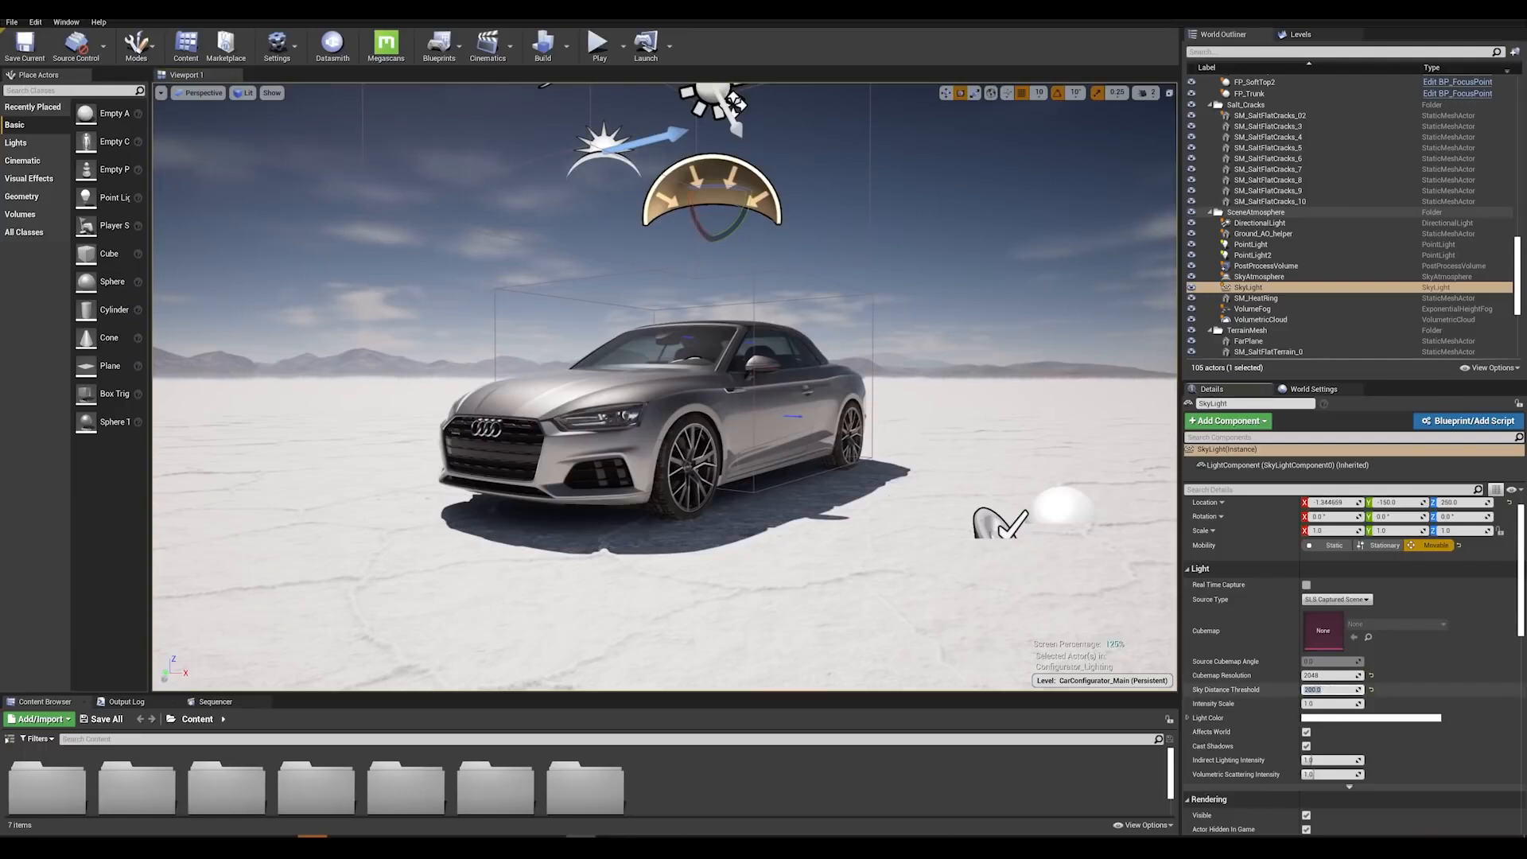
type("5")
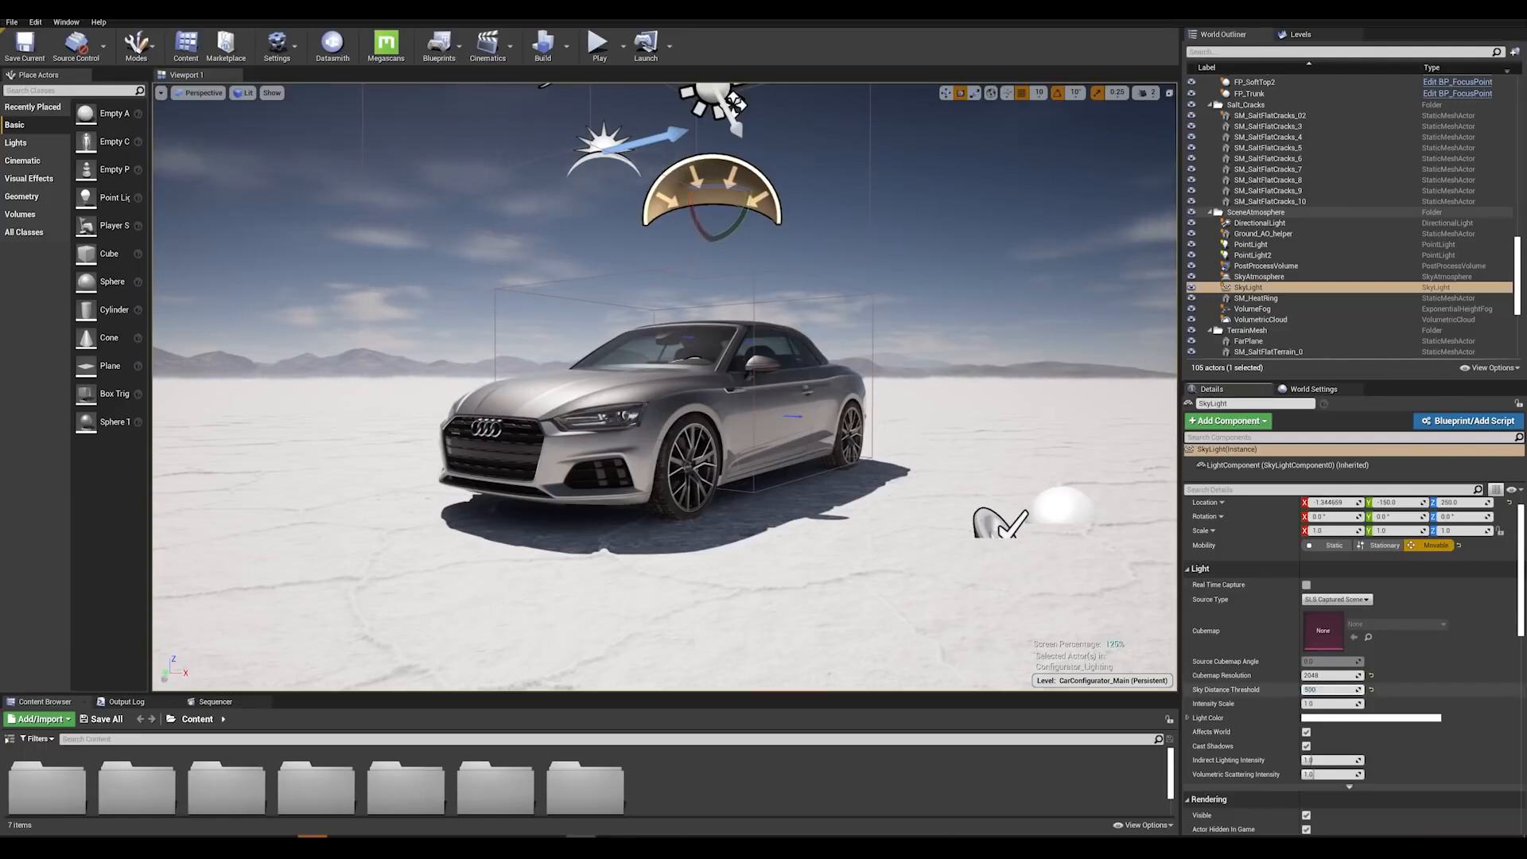
type("00")
key("Return")
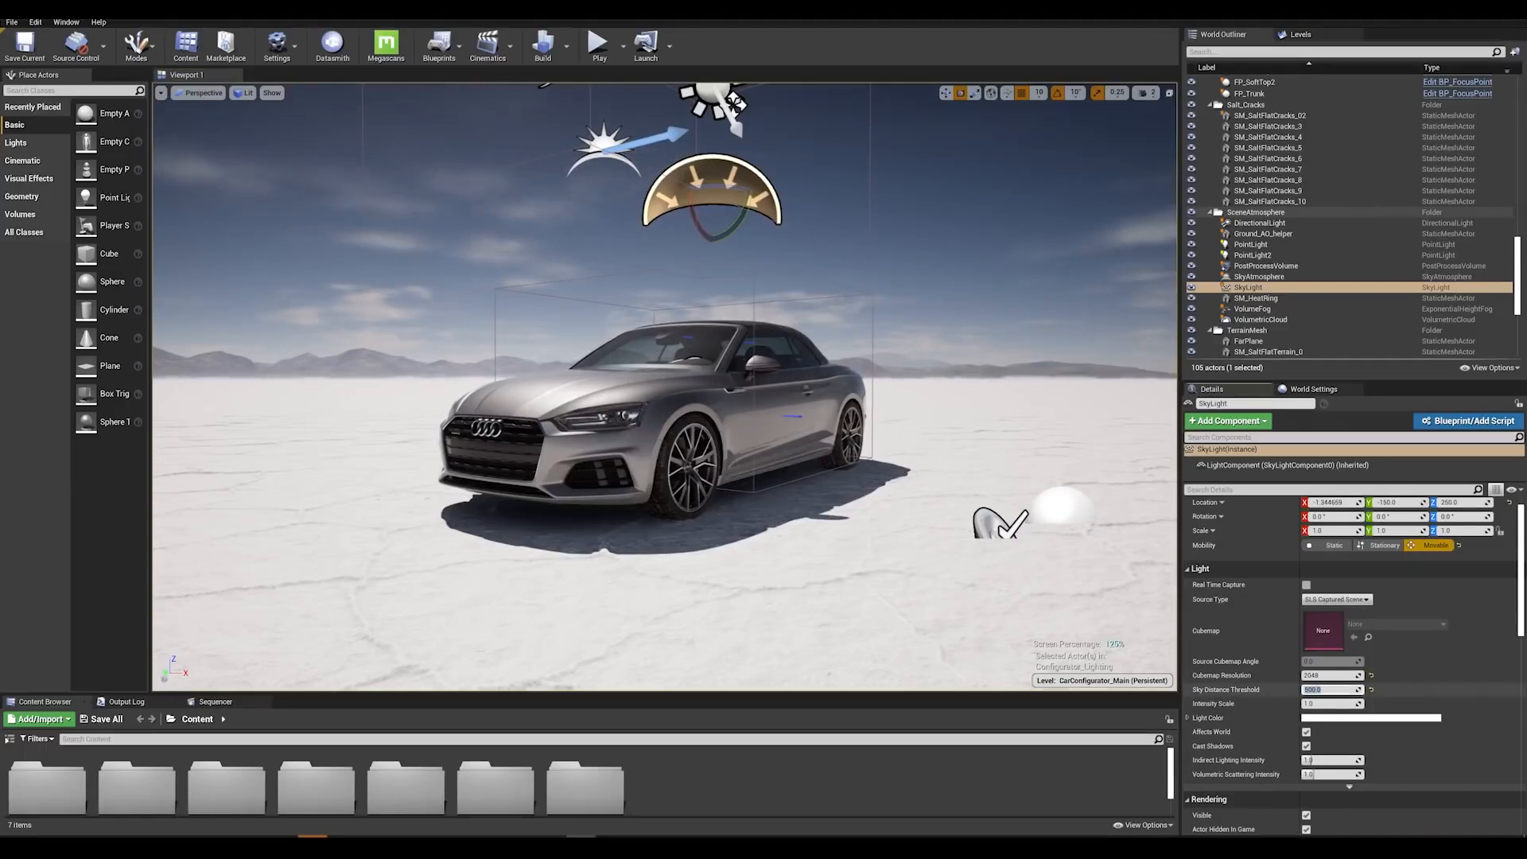
Set the SkyLight's Sky Distance Threshold to 400
type("400")
key("Return")
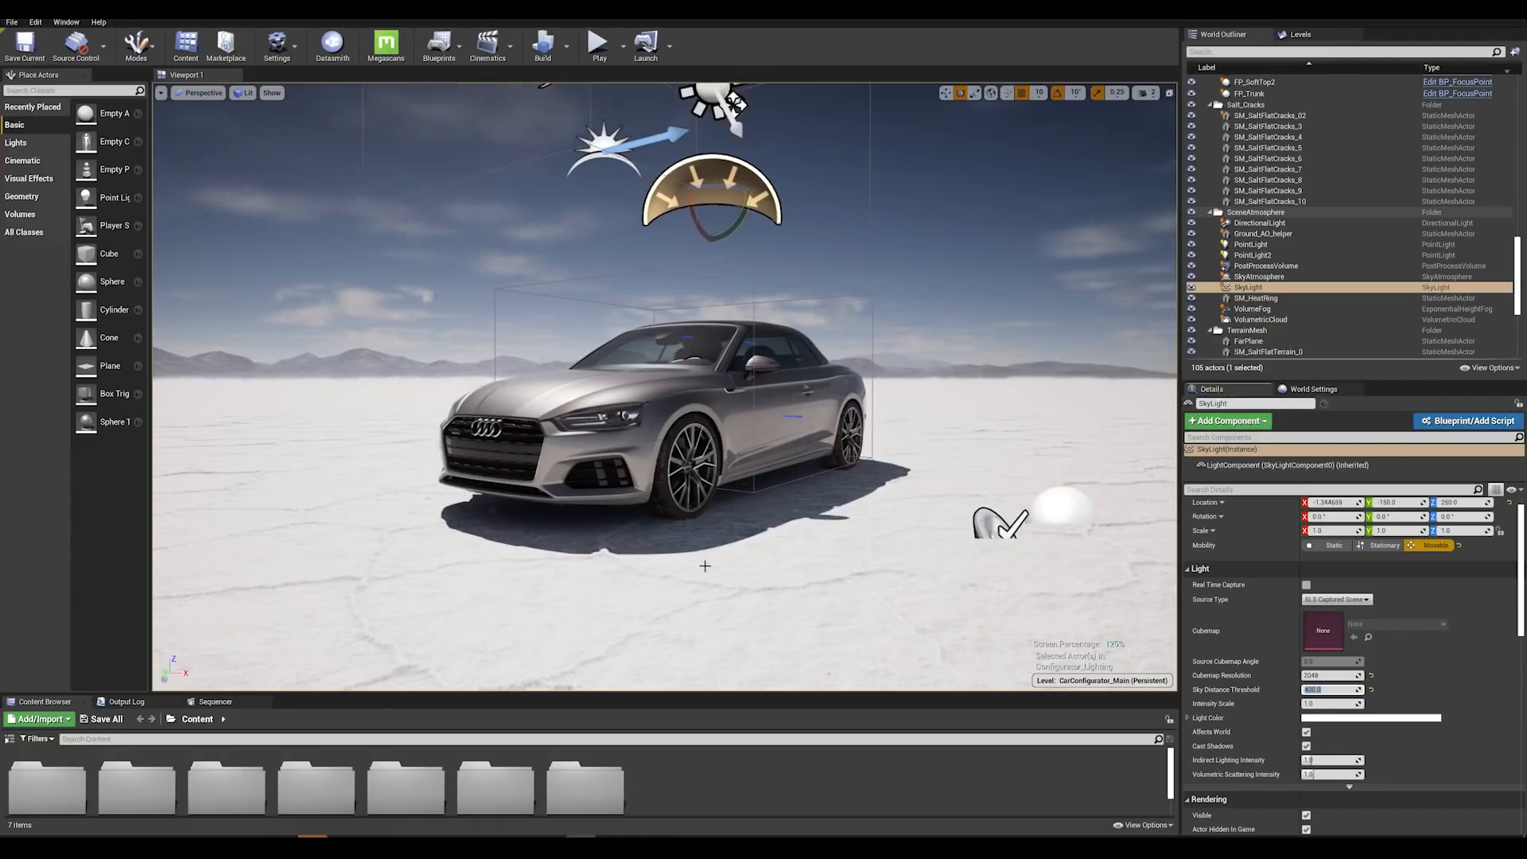
left_click(748, 549)
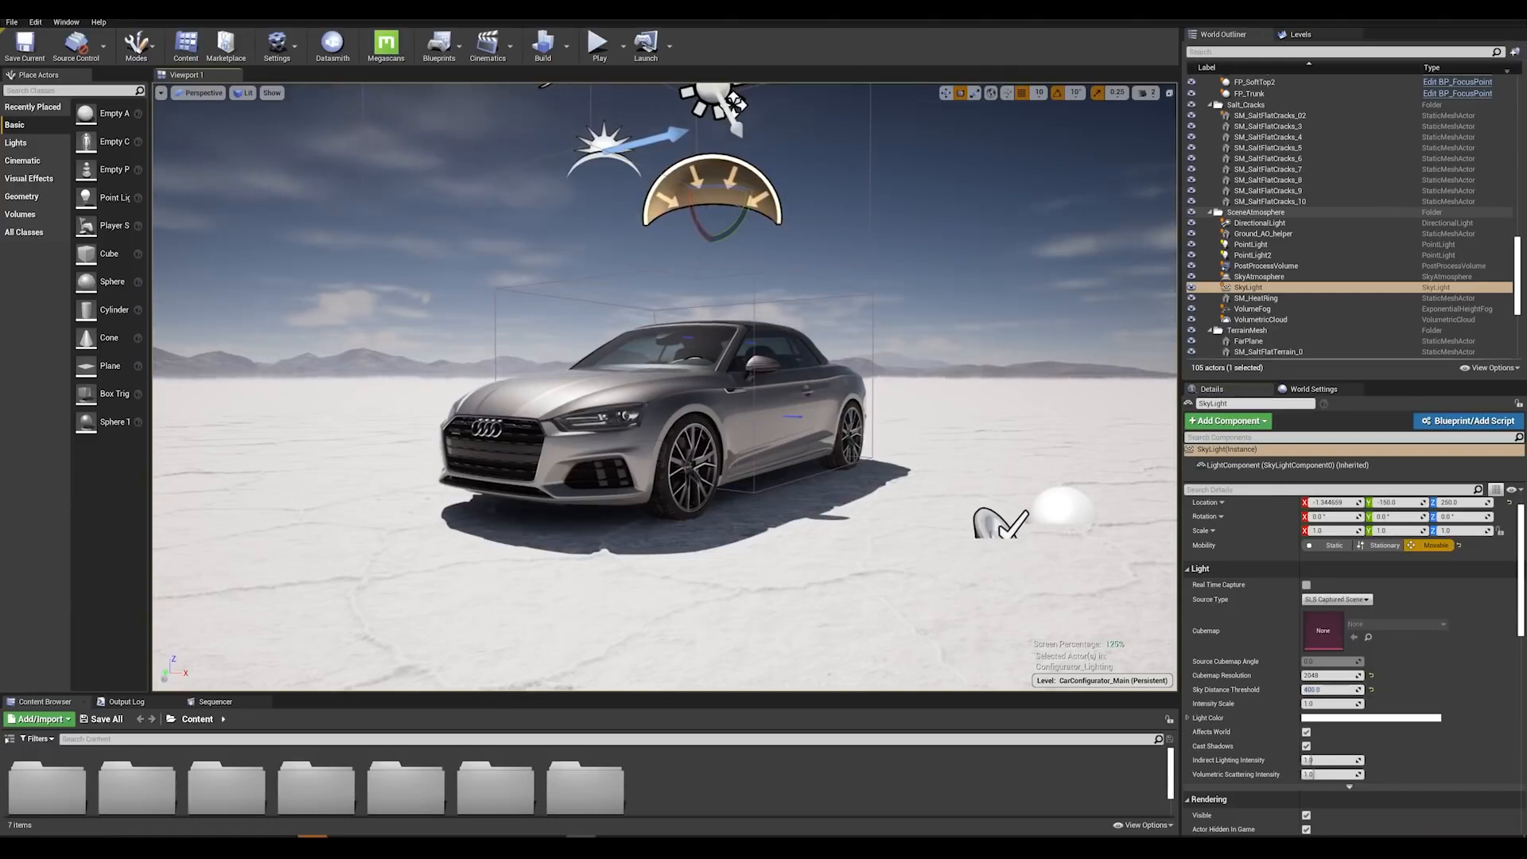
middle_click_drag(955, 199, 939, 94)
Select the SkyAtmosphere actor and hide the editor icons in the viewport with Game View
left_click(1261, 277)
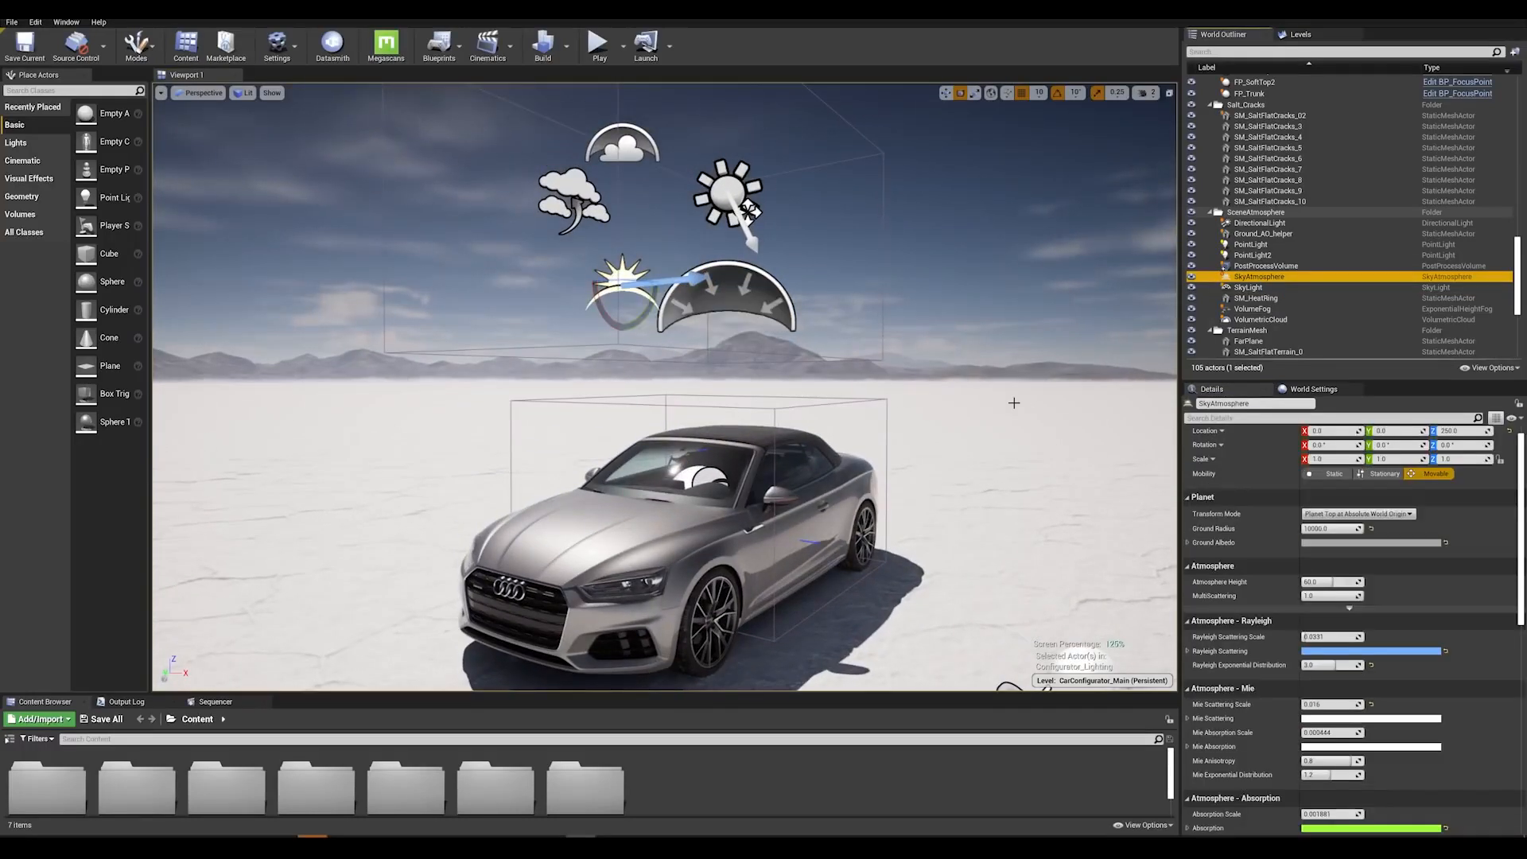
key("g")
middle_click_drag(963, 380, 980, 459)
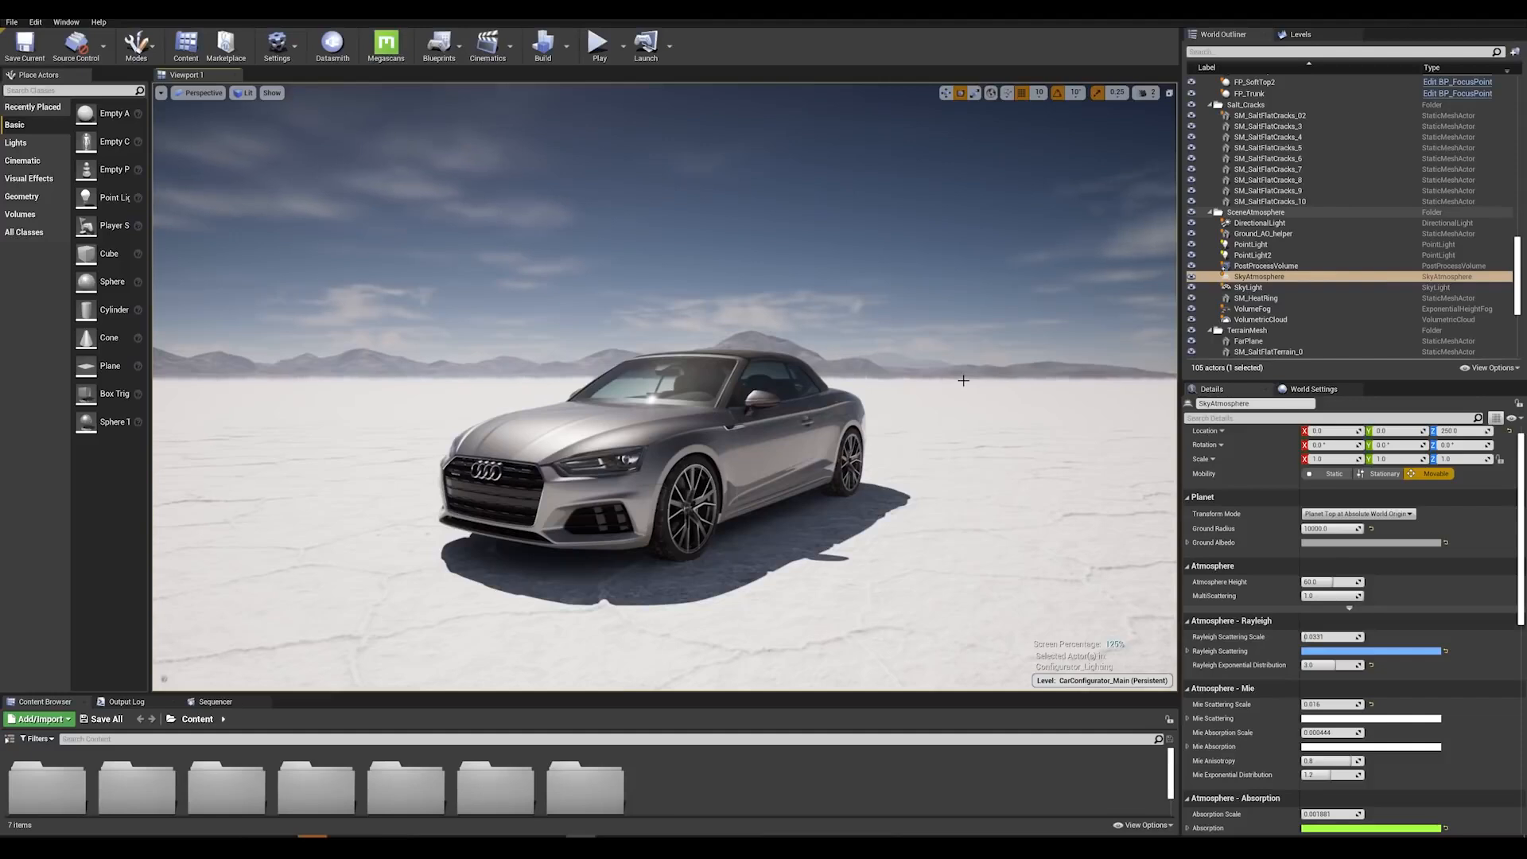
scroll(1356, 649, "up", 1)
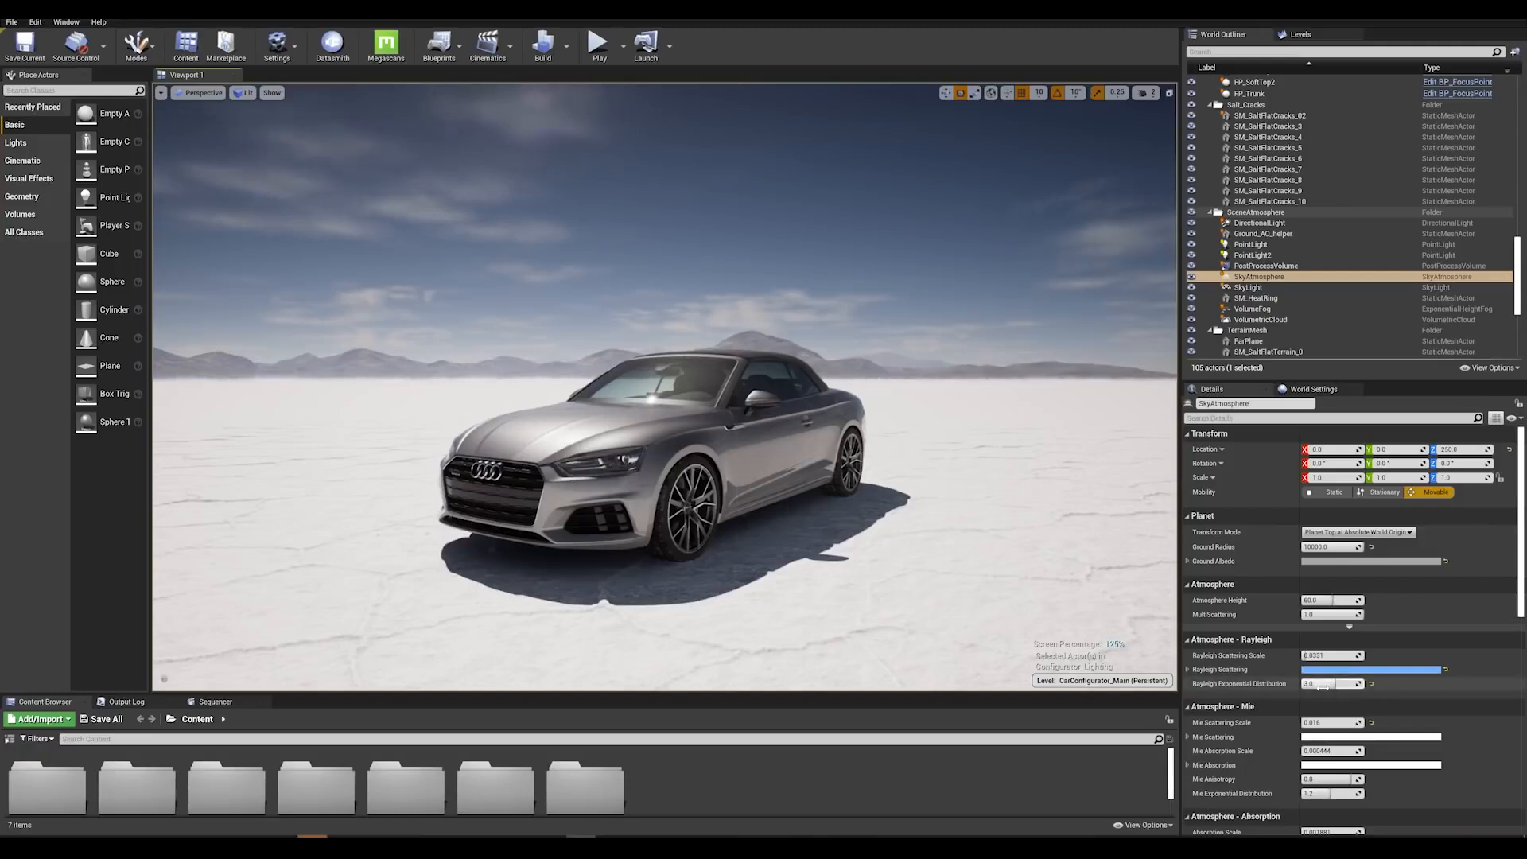
Try a Rayleigh Exponential Distribution of 8 on the SkyAtmosphere to compare the sky colour, and settle on 3
left_click_drag(1327, 684, 1371, 683)
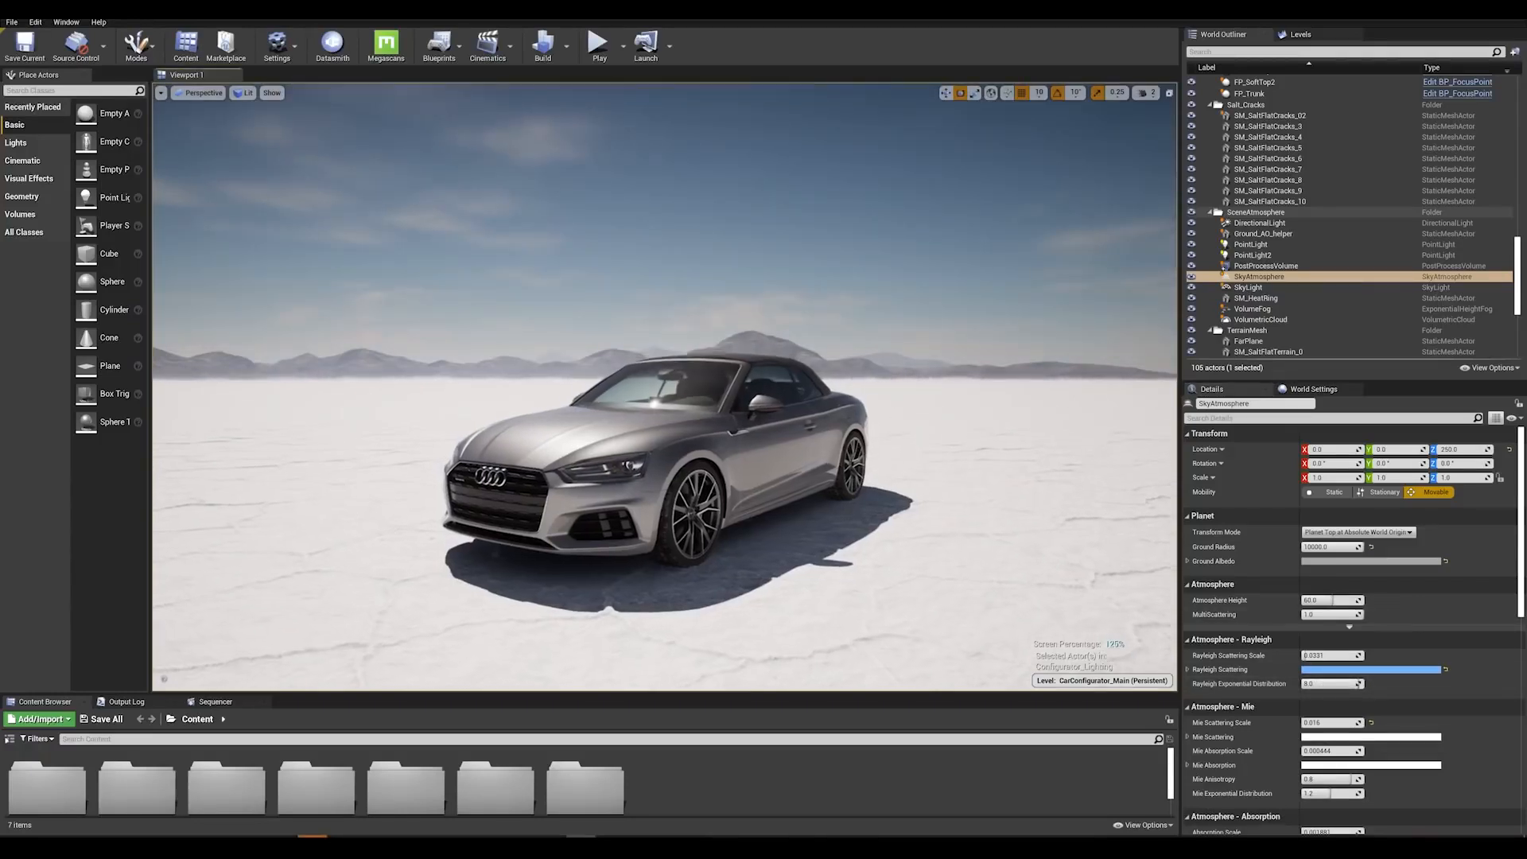
left_click_drag(1355, 684, 1331, 684)
left_click(1340, 686)
type("3")
key("Return")
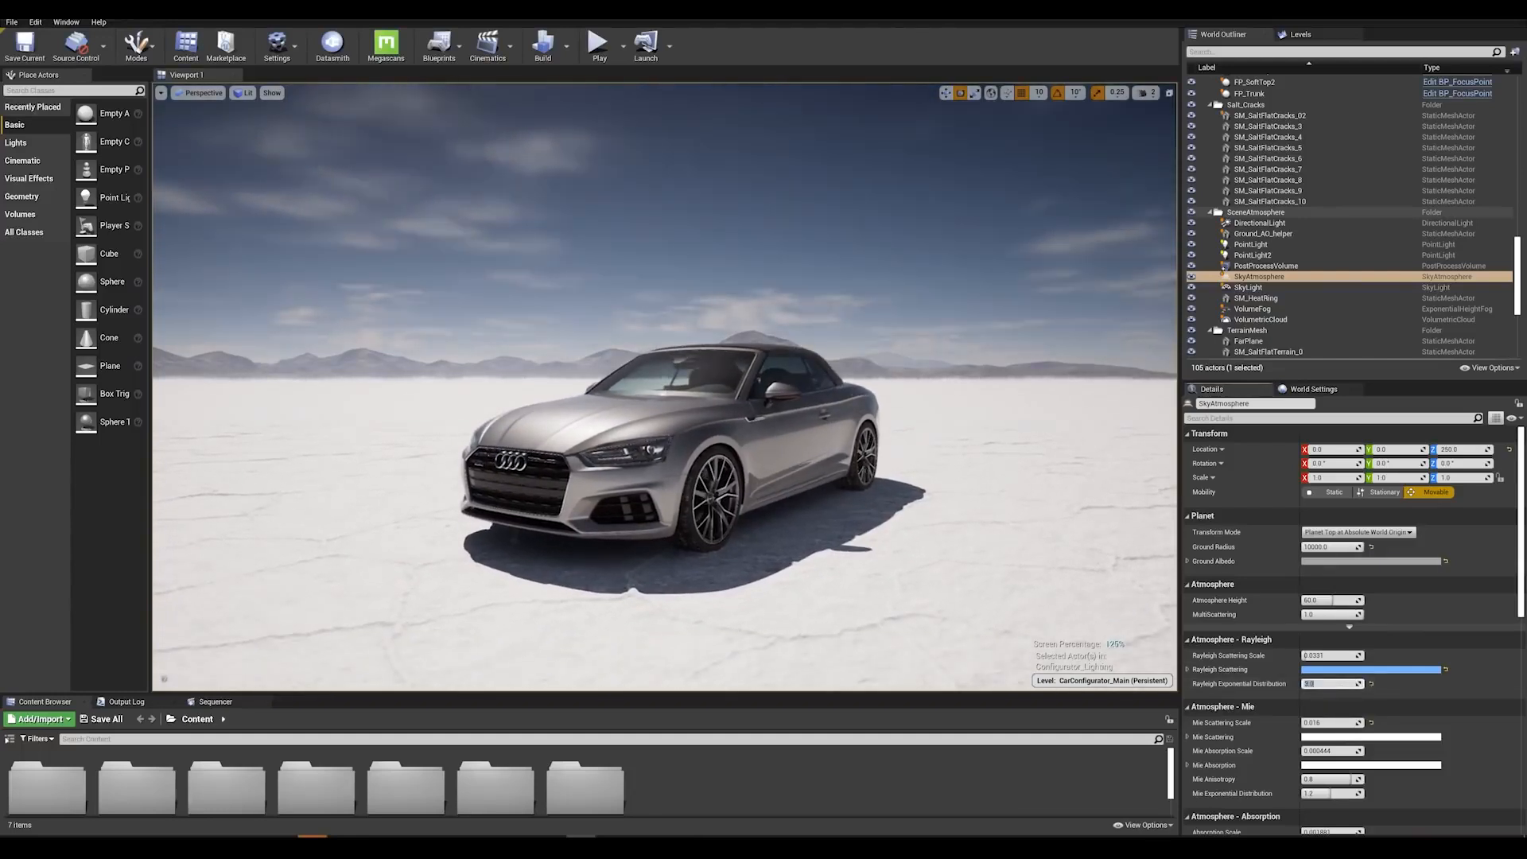
Reset the SkyAtmosphere's Aerial Perspective View Distance Scale to its default and look at the distant mountains behind the car
scroll(1422, 692, "down", 5)
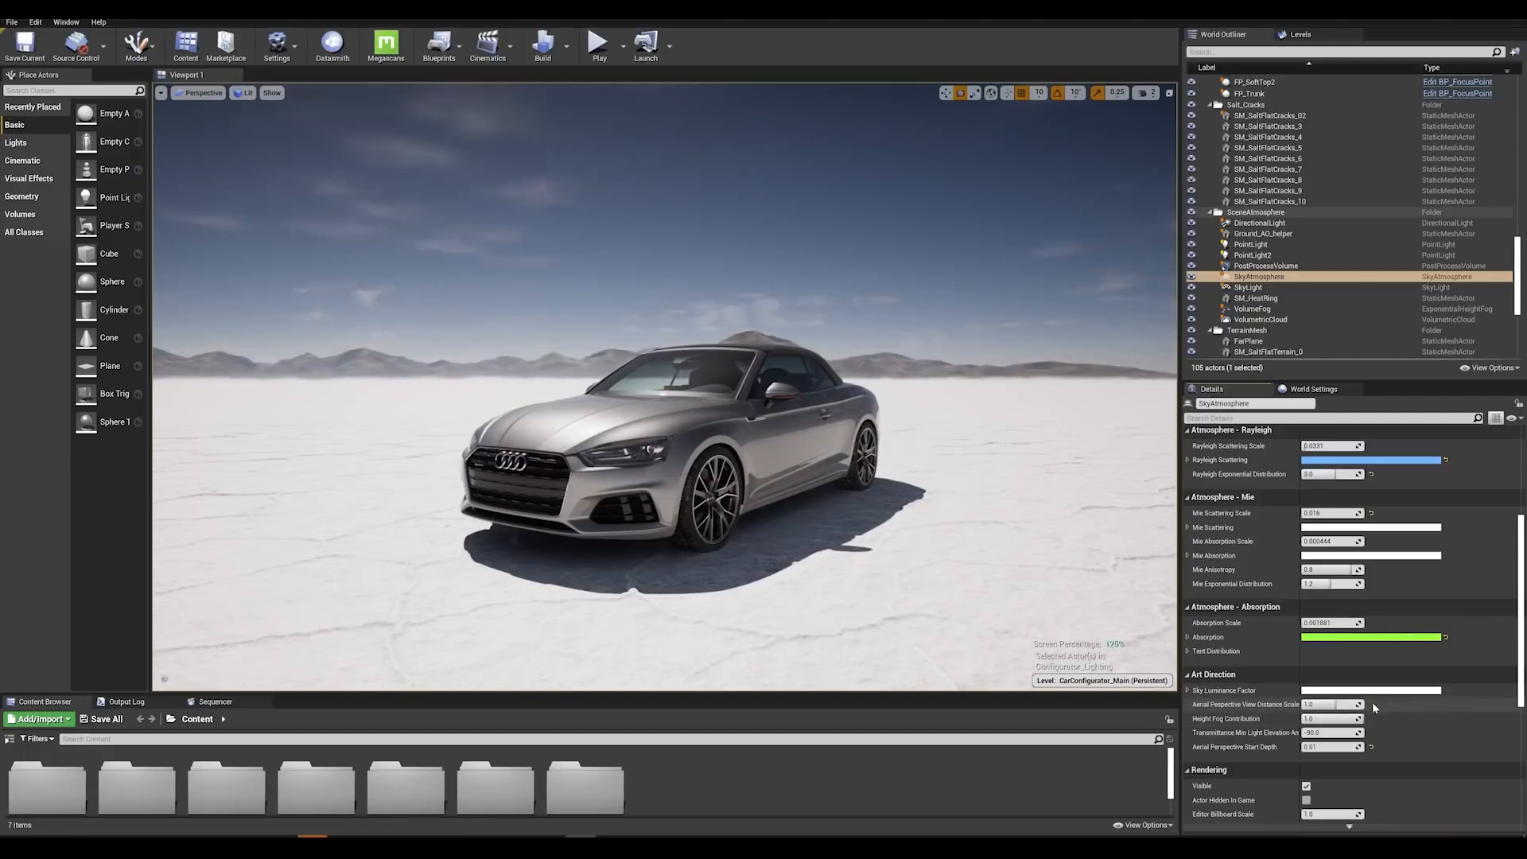
left_click(1374, 704)
right_click_drag(665, 386, 700, 363)
key("a")
key("d")
right_click_drag(962, 351, 909, 351)
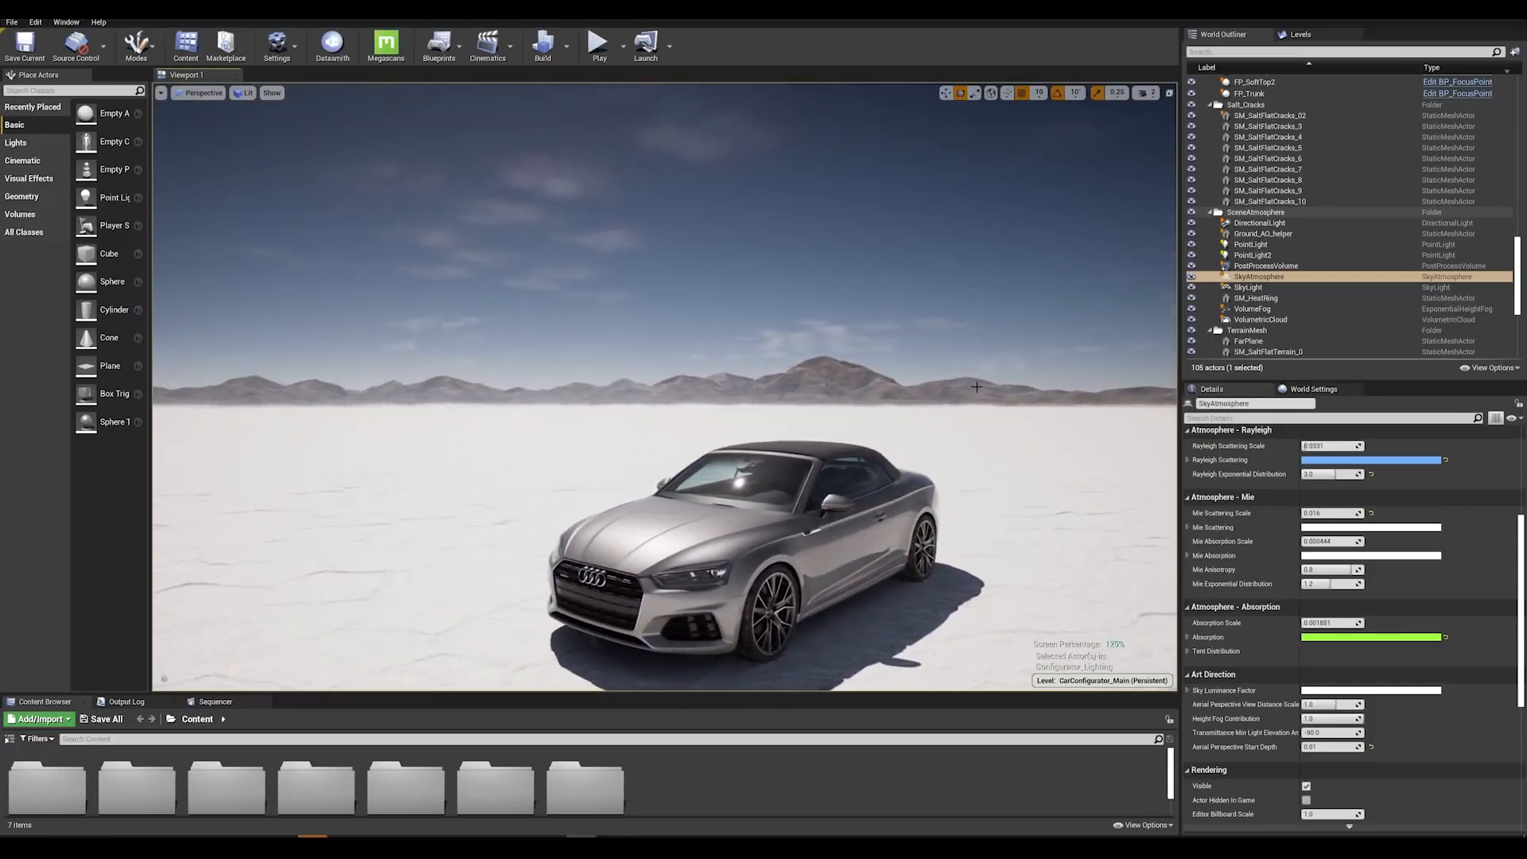
middle_click_drag(965, 394, 956, 453)
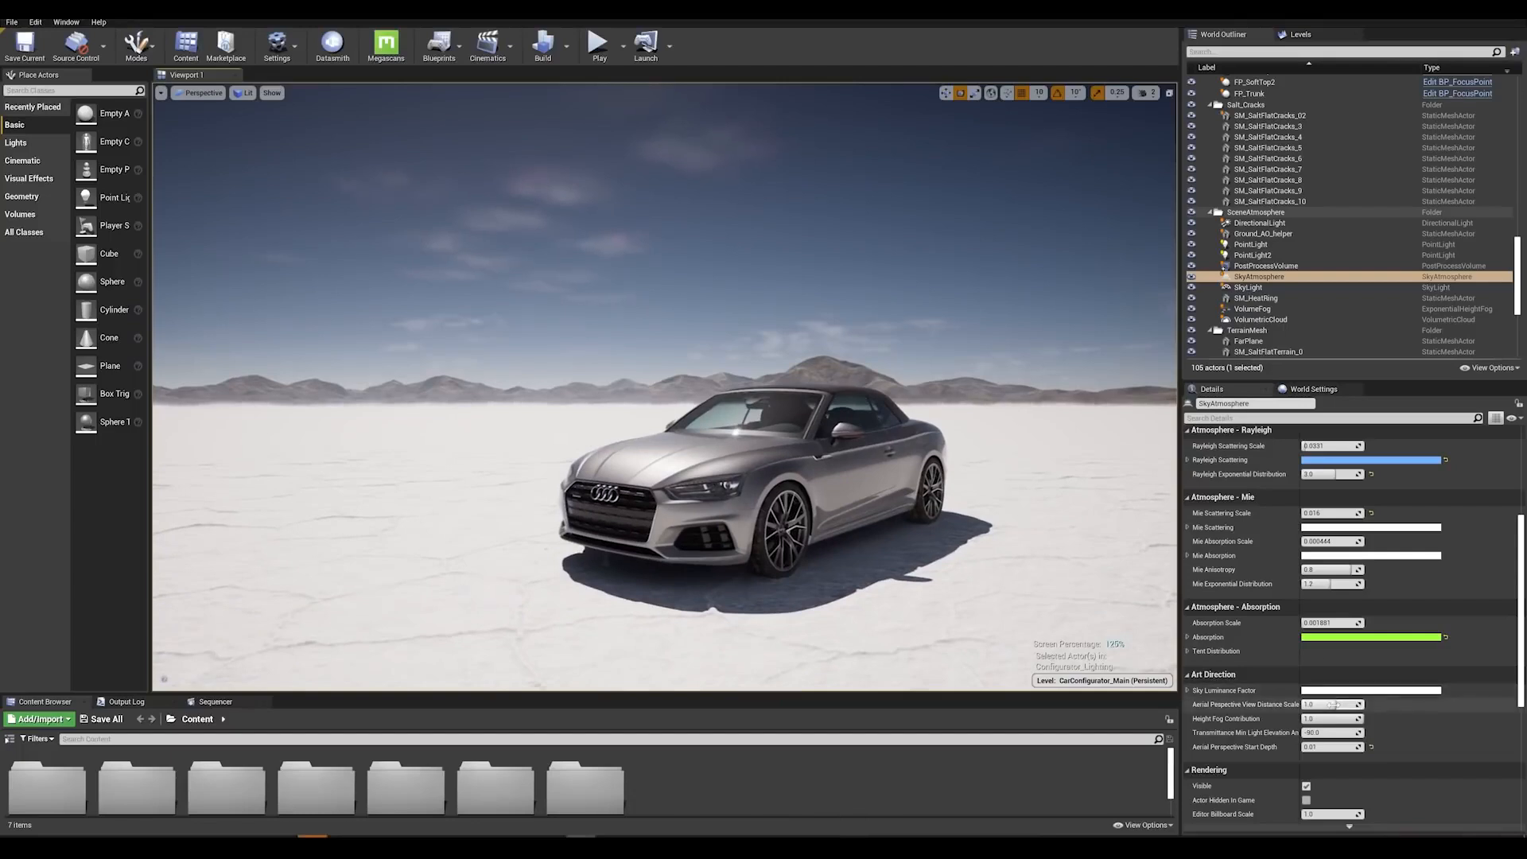
Try an Aerial Perspective View Distance Scale of 10 on the SkyAtmosphere to compare the mountain haze, and settle on 6
left_click(1333, 704)
type("10")
key("Return")
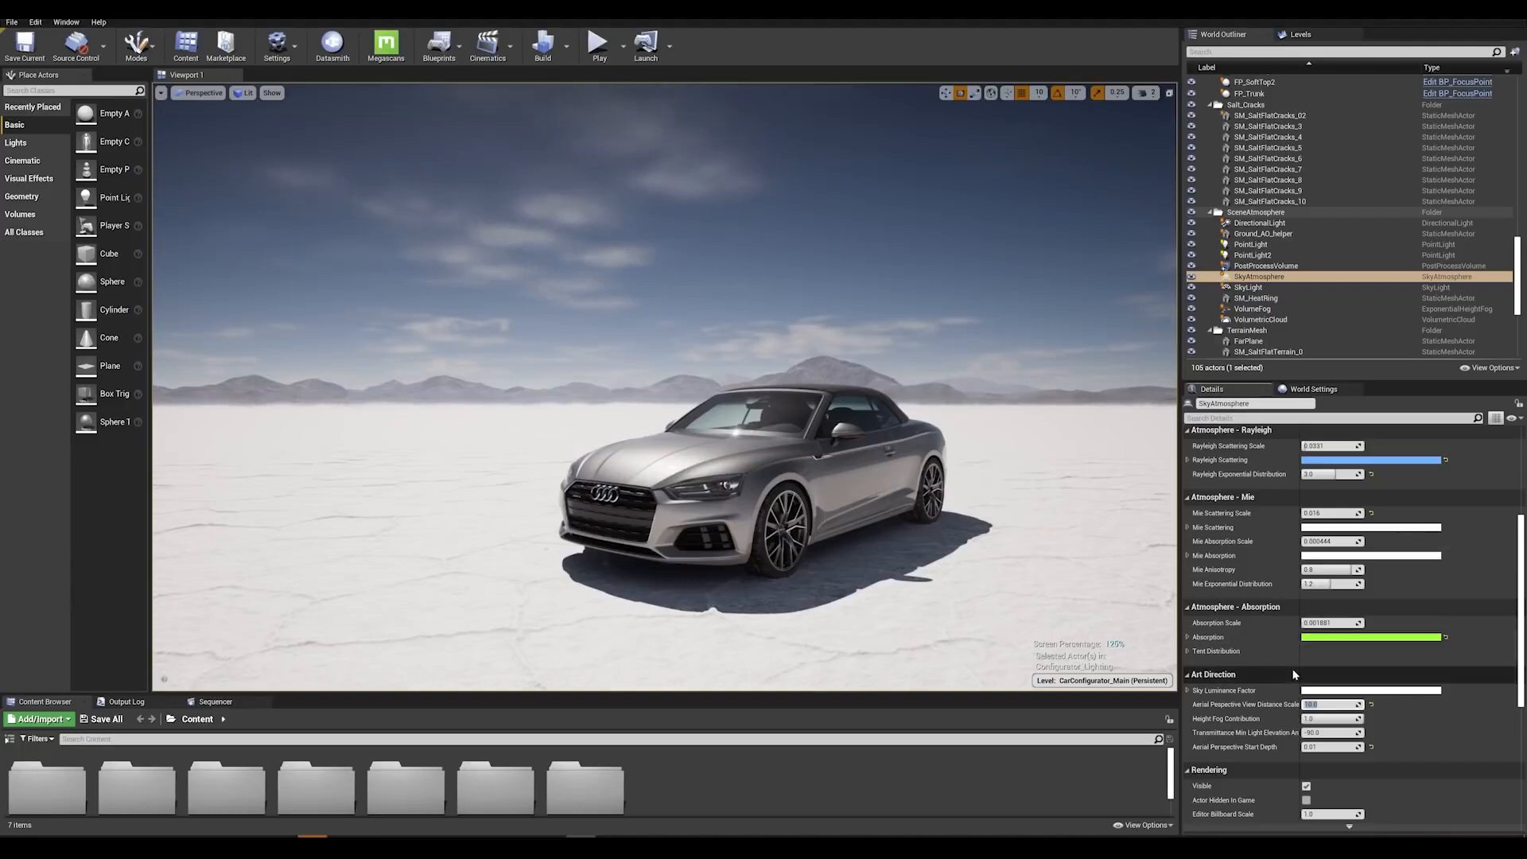
type("6")
key("Return")
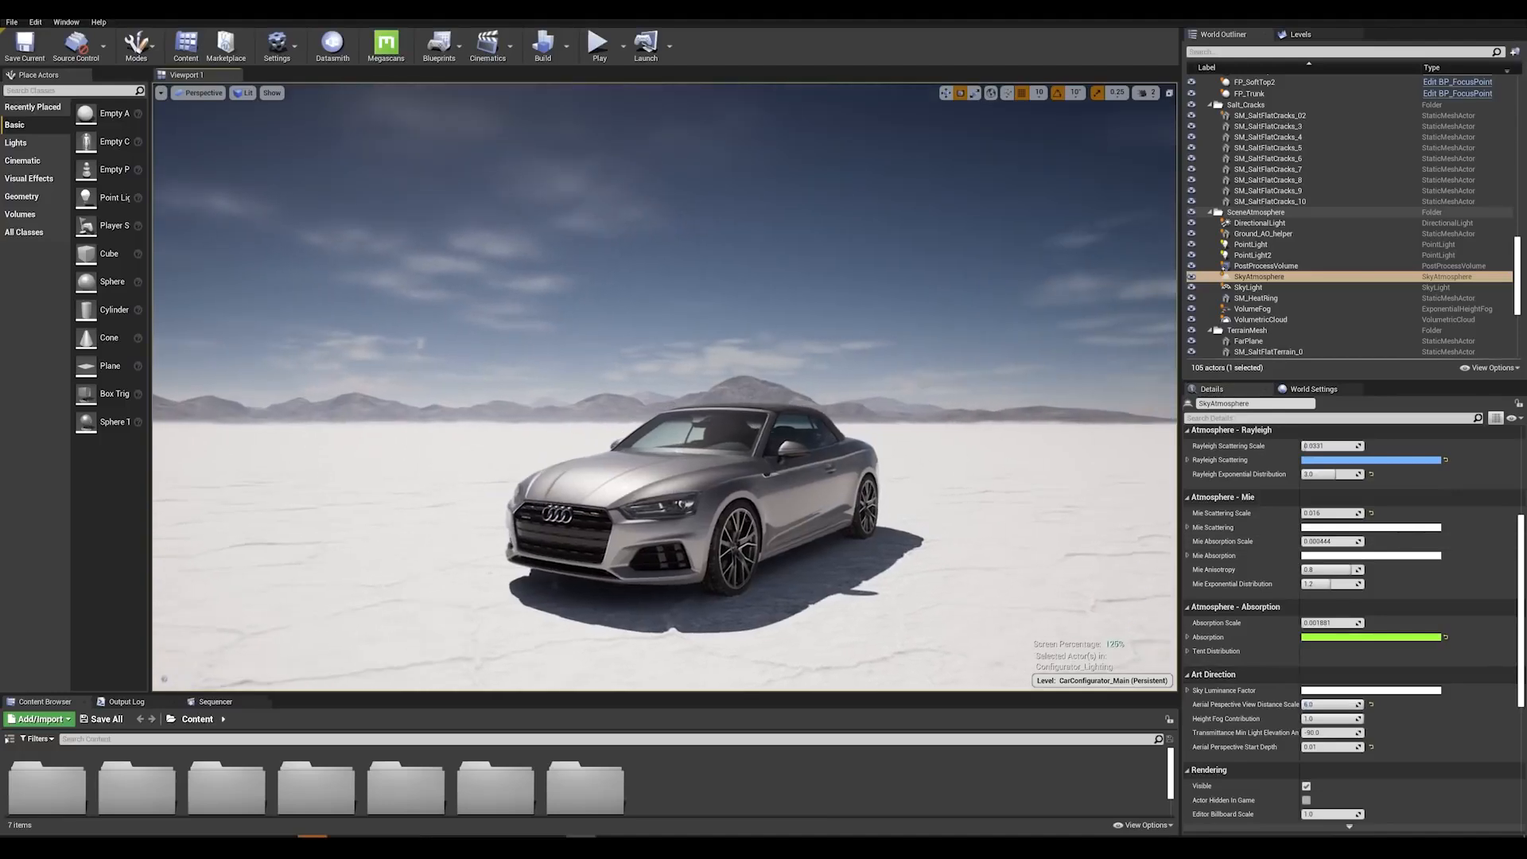
Select the VolumetricCloud actor and hide the editor icons for a clean view of the clouds
mouse_move(918, 441)
right_mouse_down()
mouse_move(949, 453)
mouse_move(906, 430)
right_mouse_up()
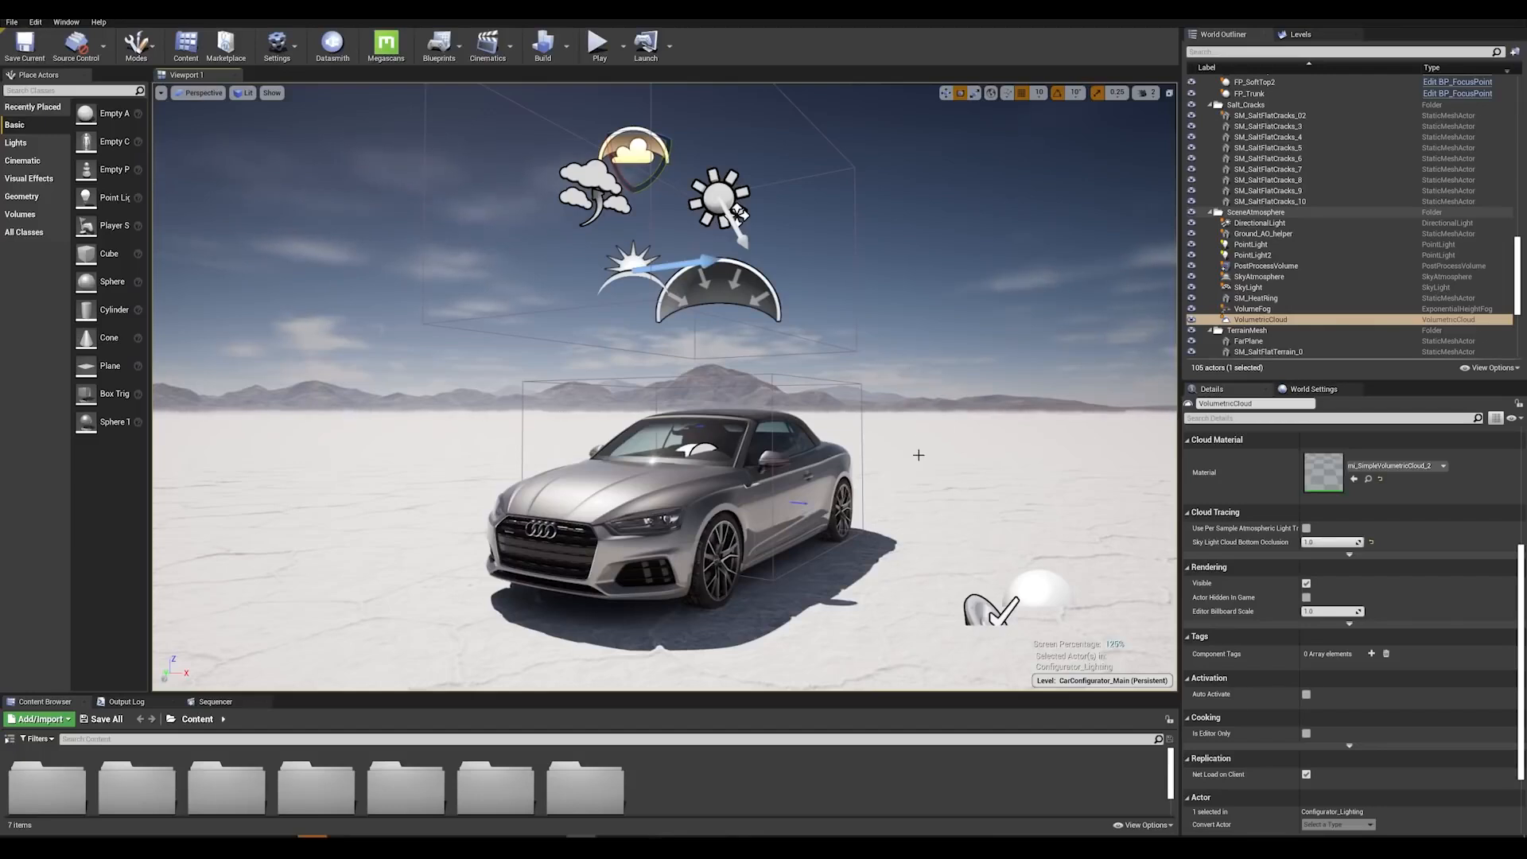
key("g")
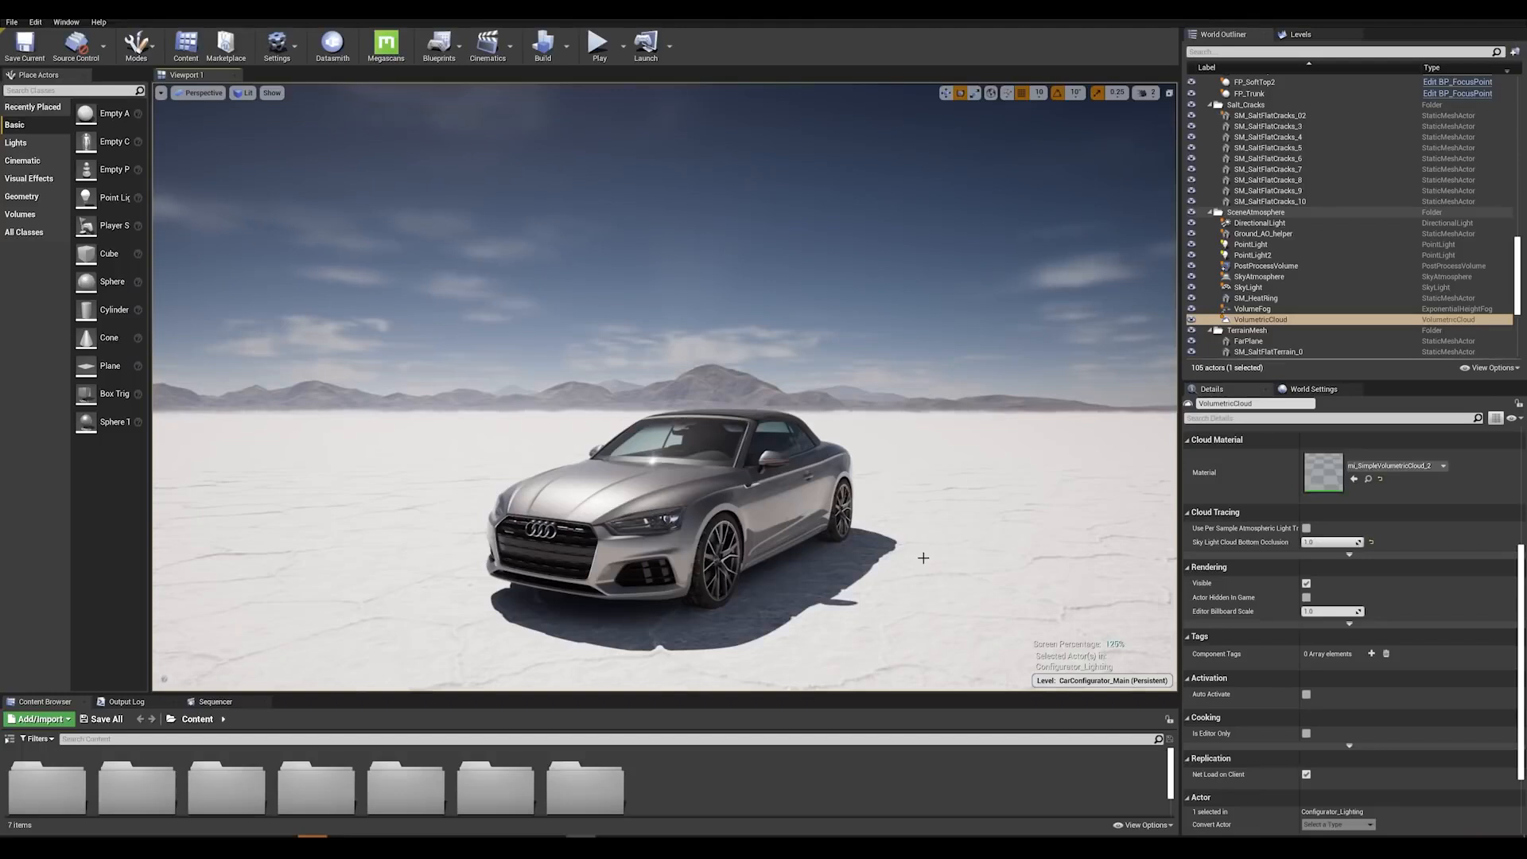
Swing the sun around the car and down to the horizon behind the mountains to check the clouds at different sun angles
key("ctrl+l")
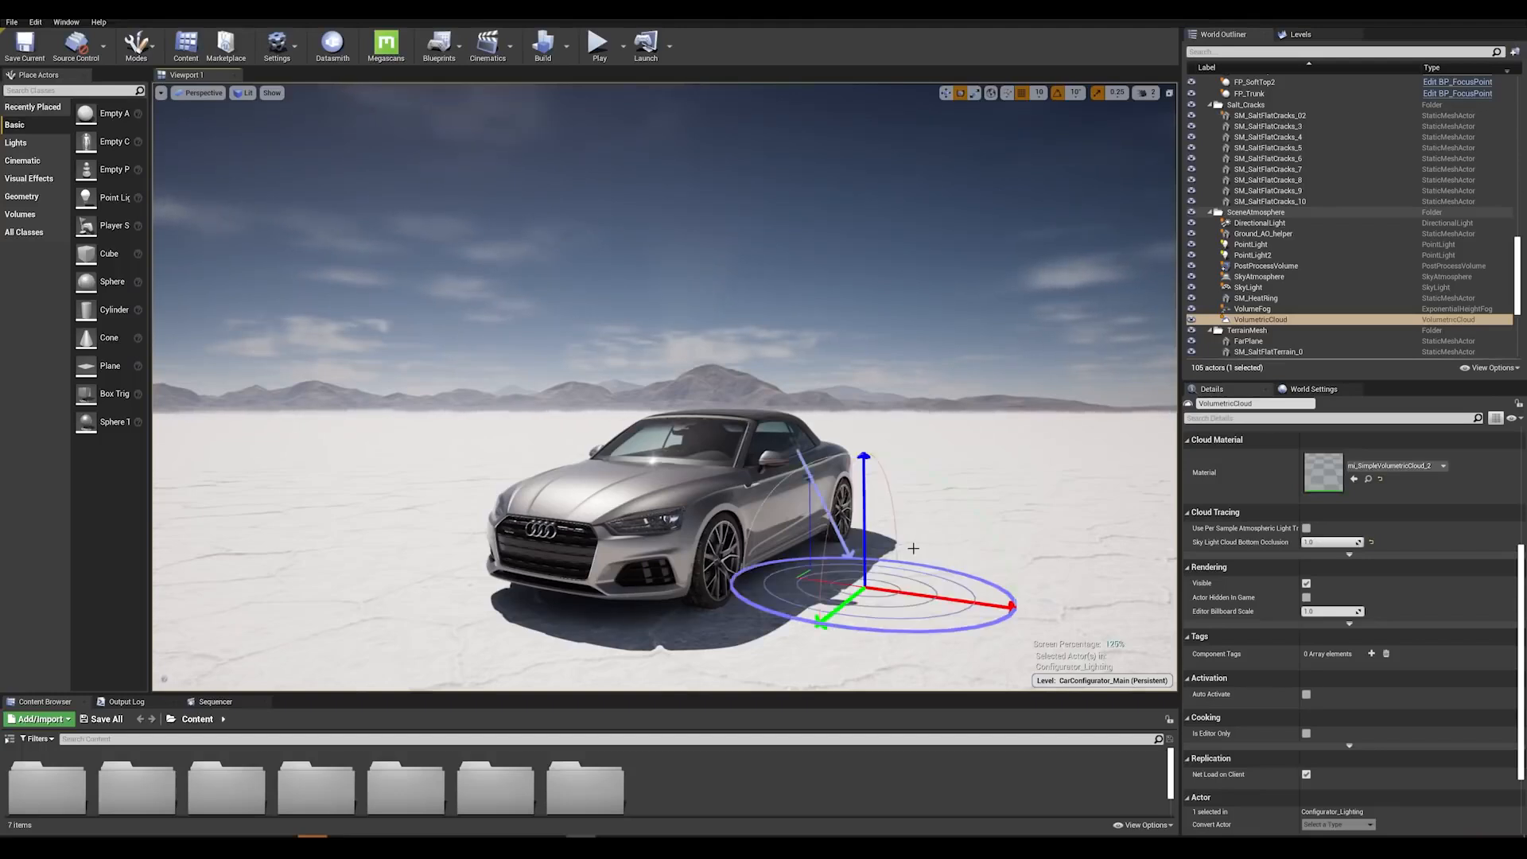
key("ctrl+l")
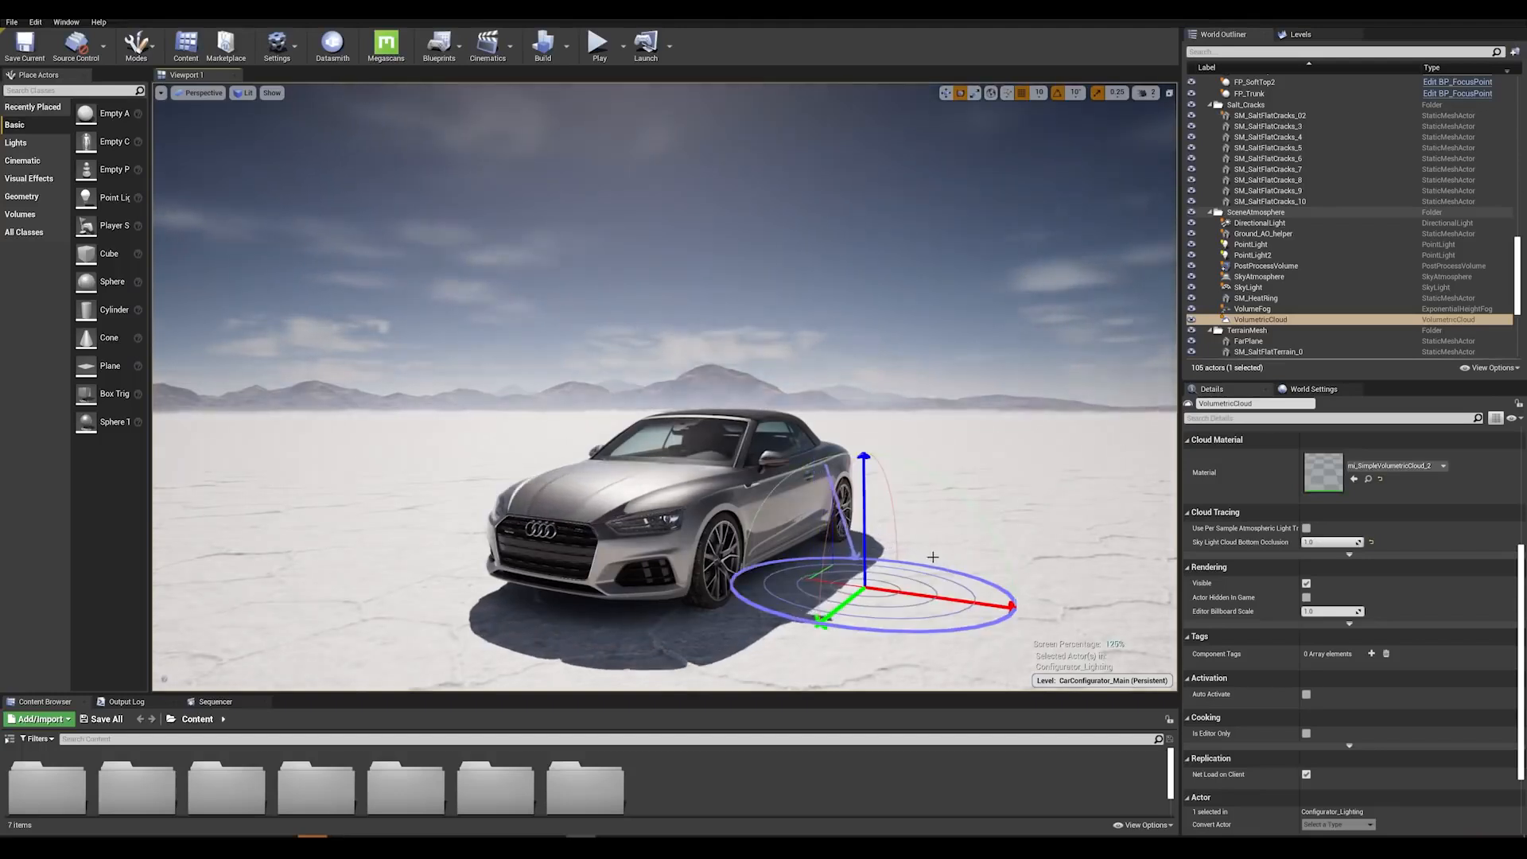
key("ctrl+l")
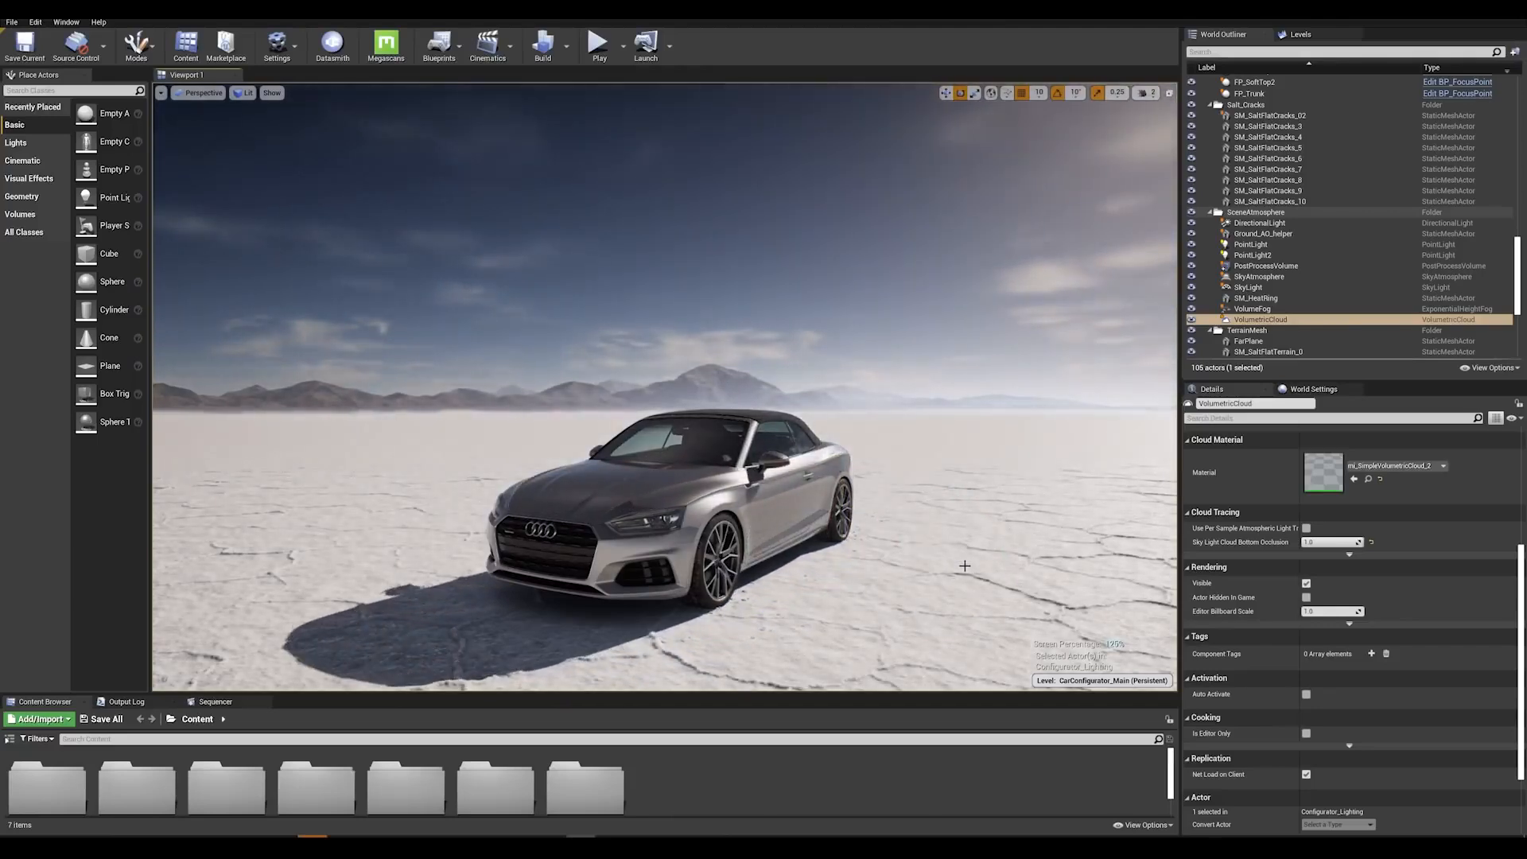
key("ctrl+l")
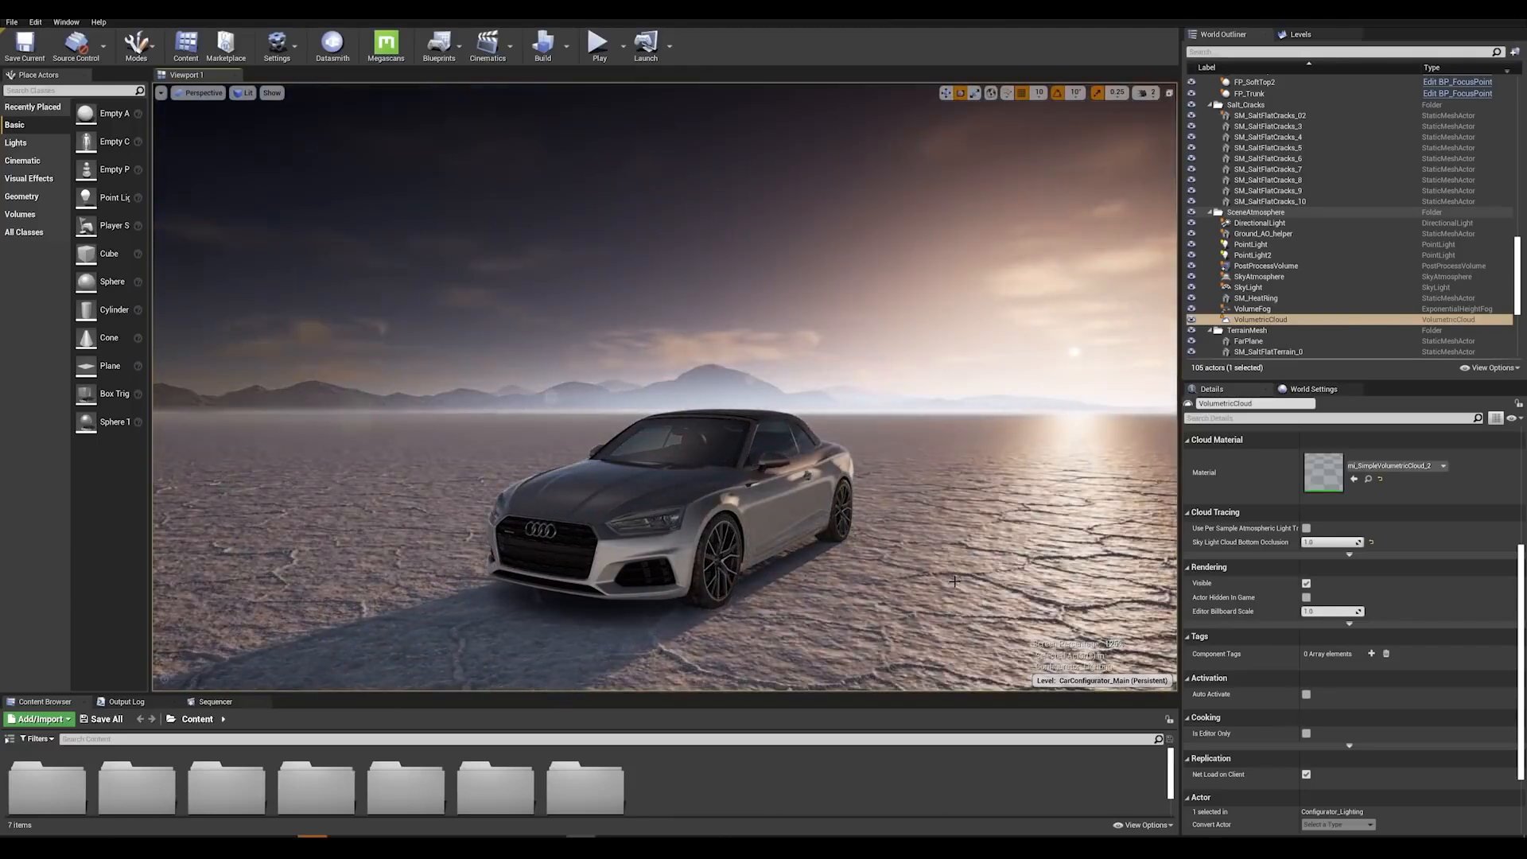
key("ctrl+l")
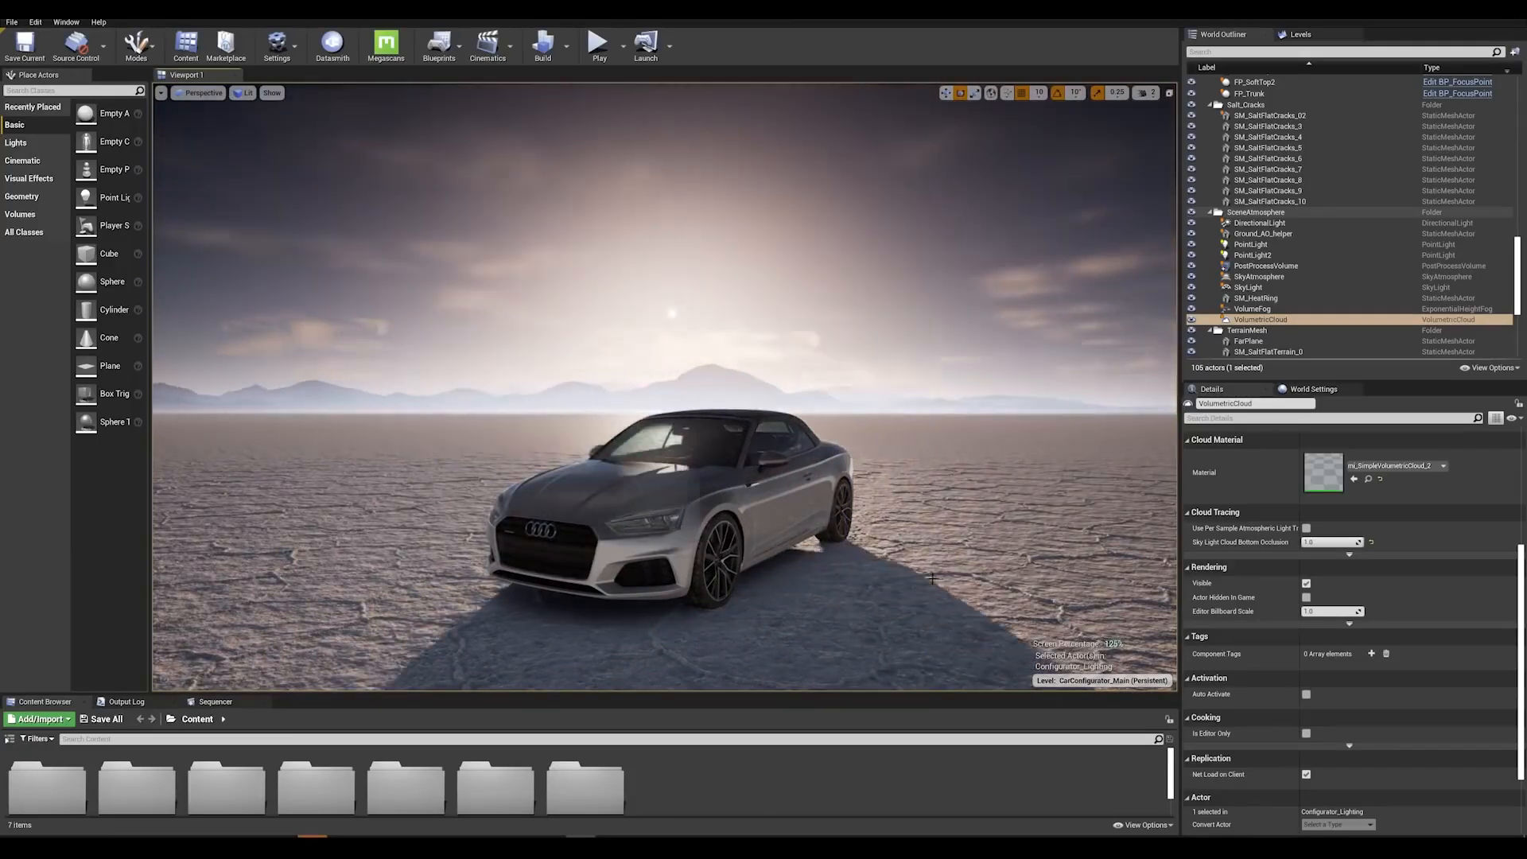
key("ctrl+l")
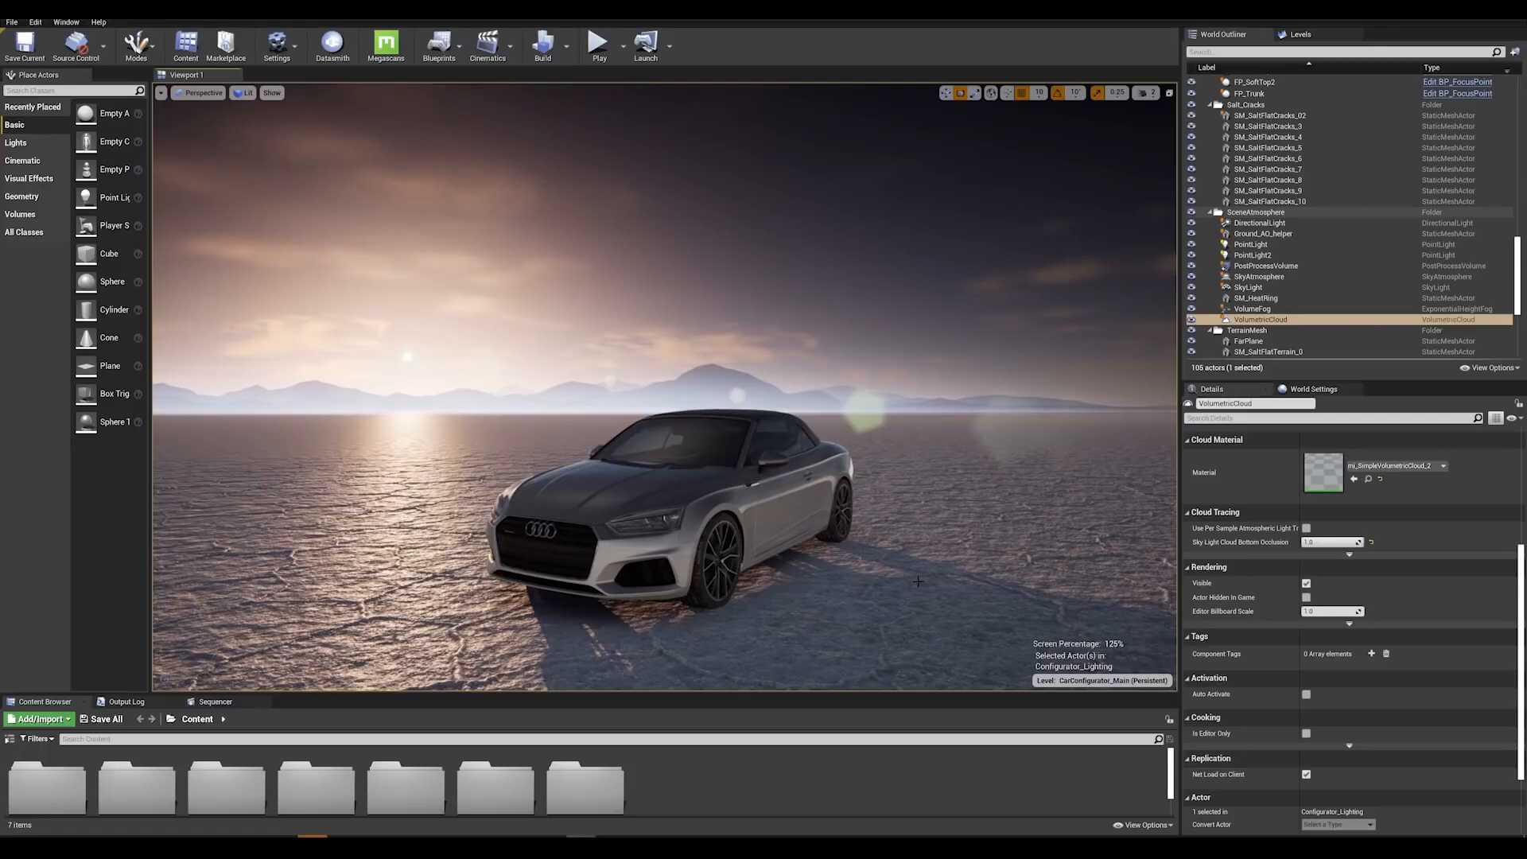
key("ctrl+l")
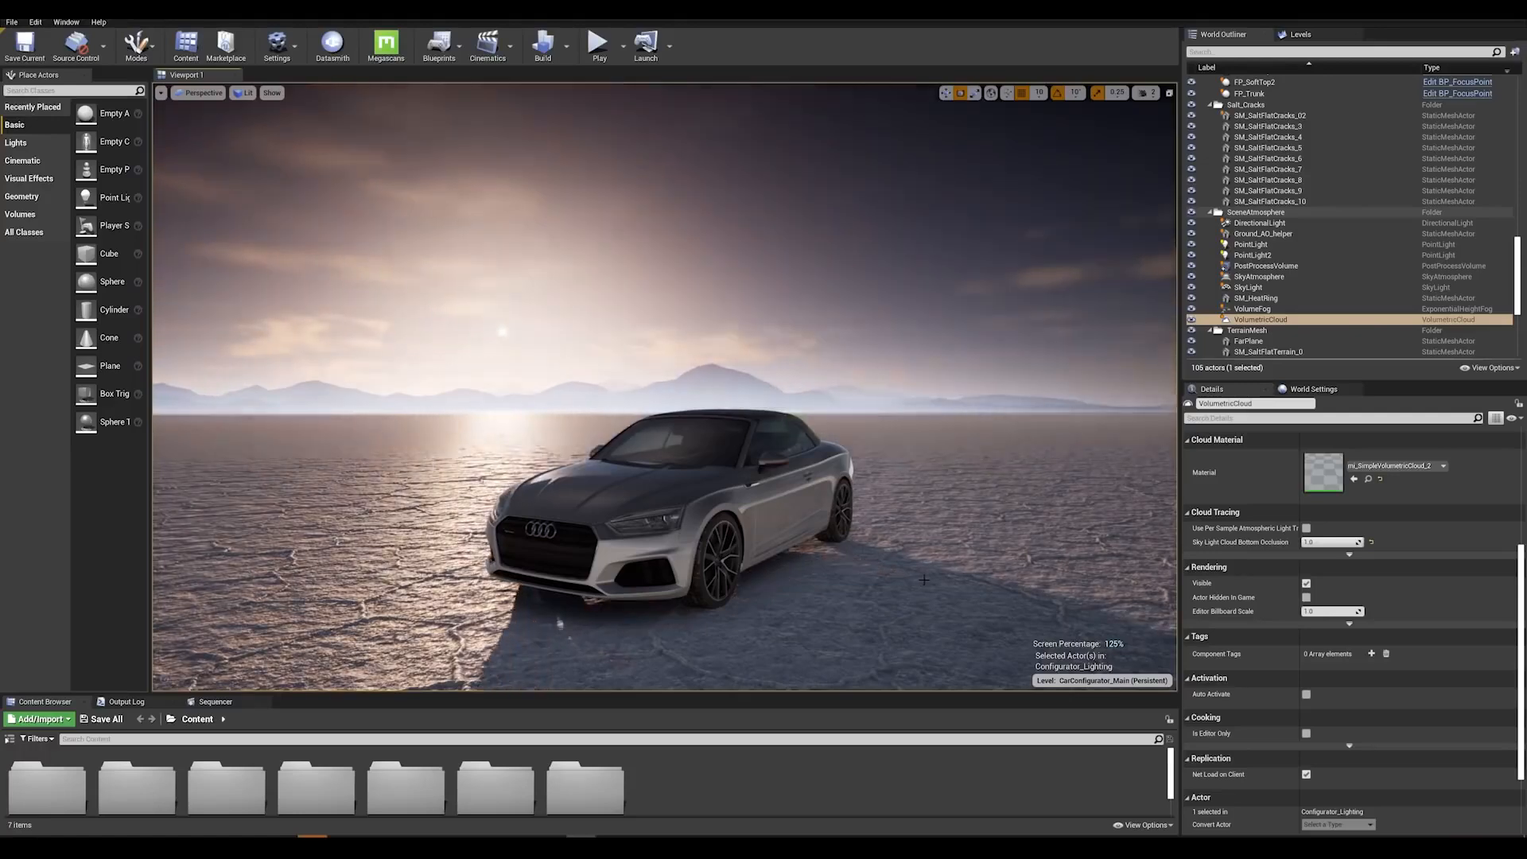
Raise the sun to a daytime height so the car's shadow falls on the ground ahead of its front end
key("ctrl+l")
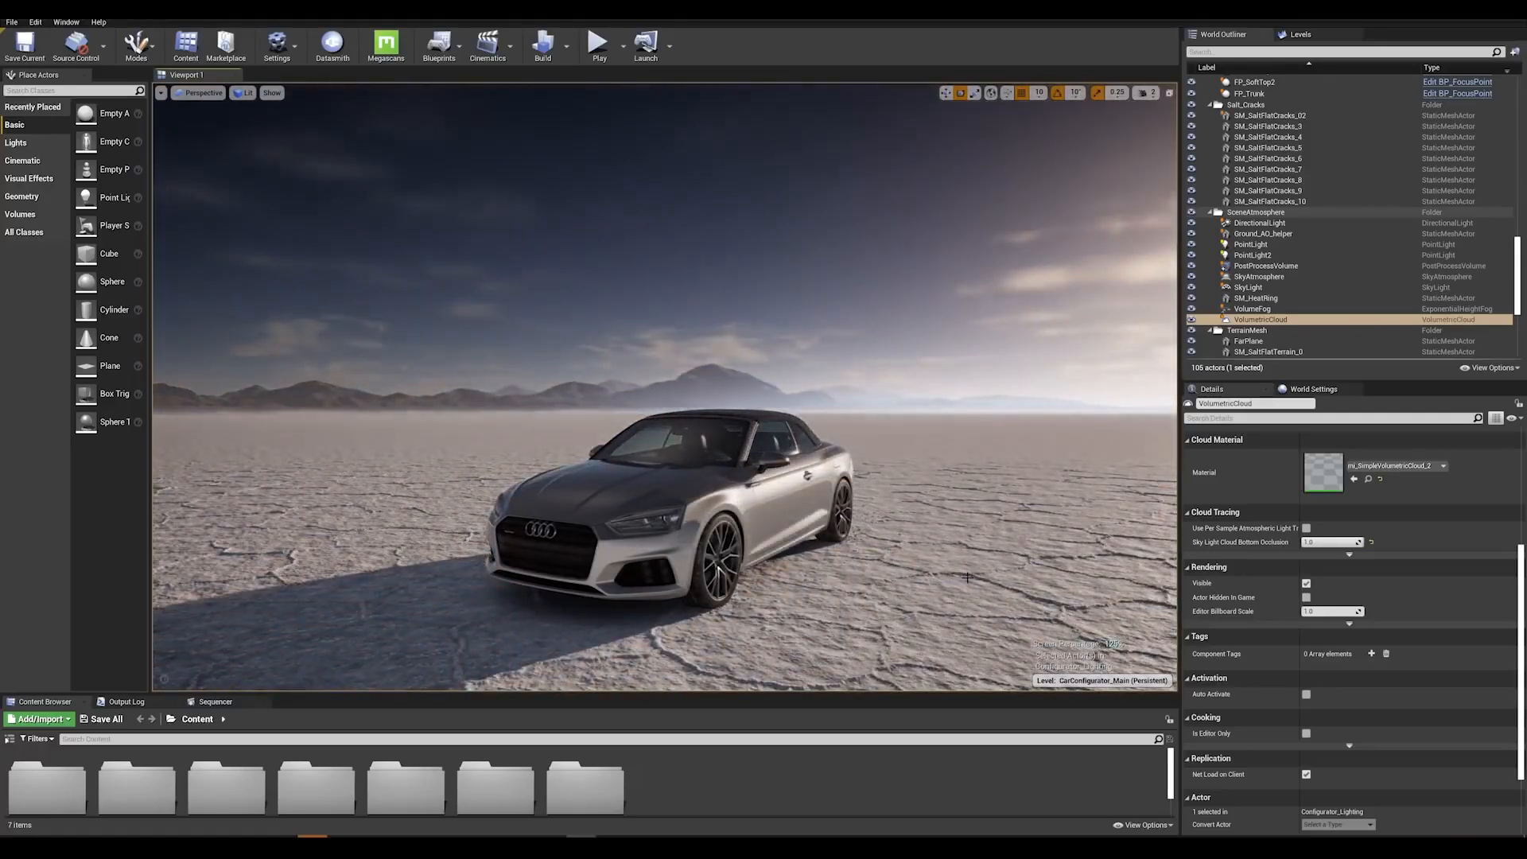
key("ctrl+l")
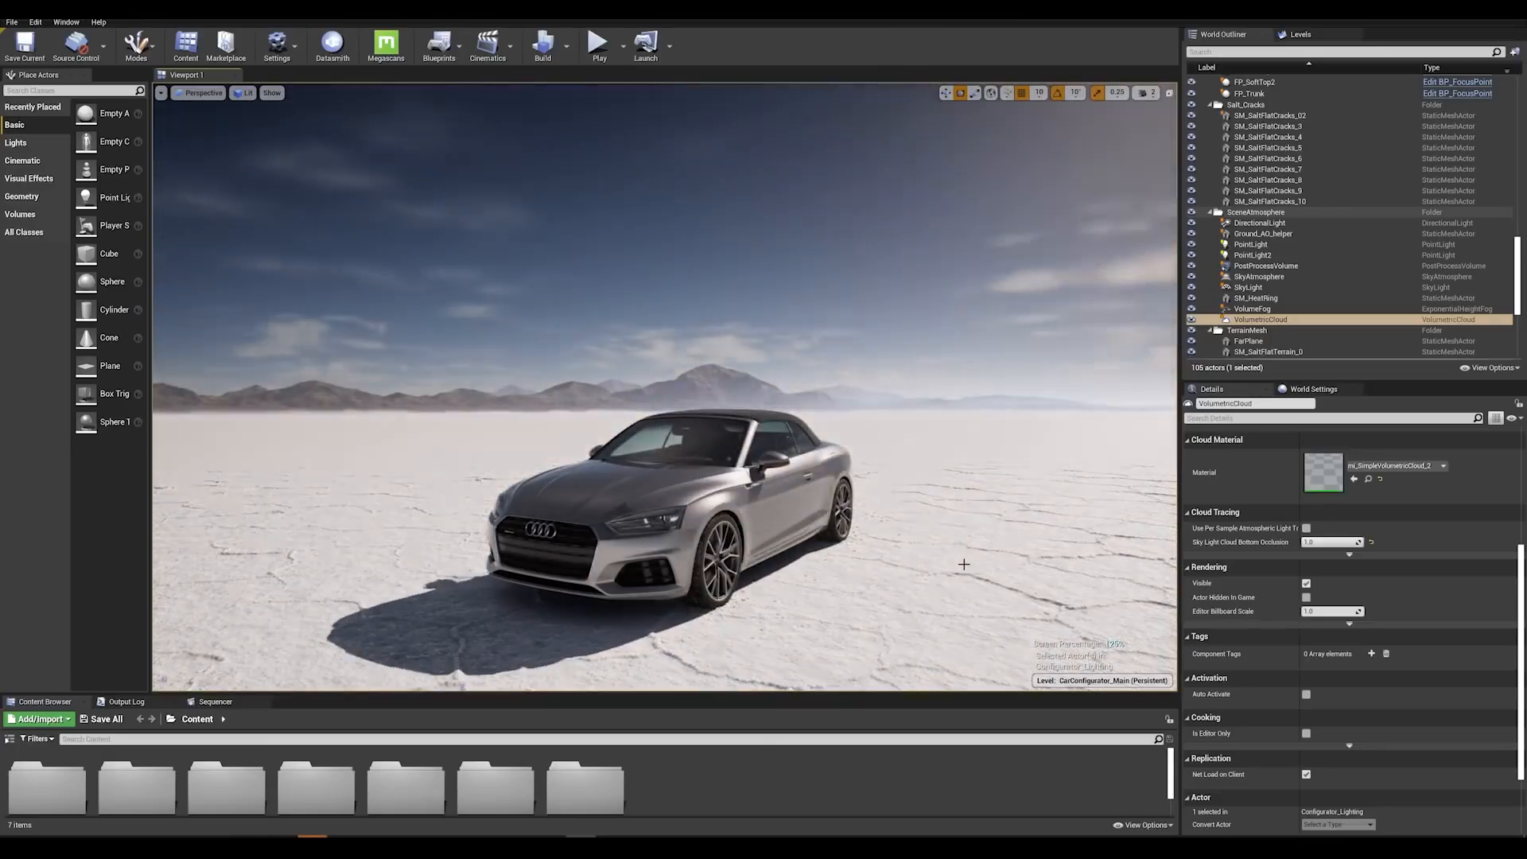
key("ctrl+l")
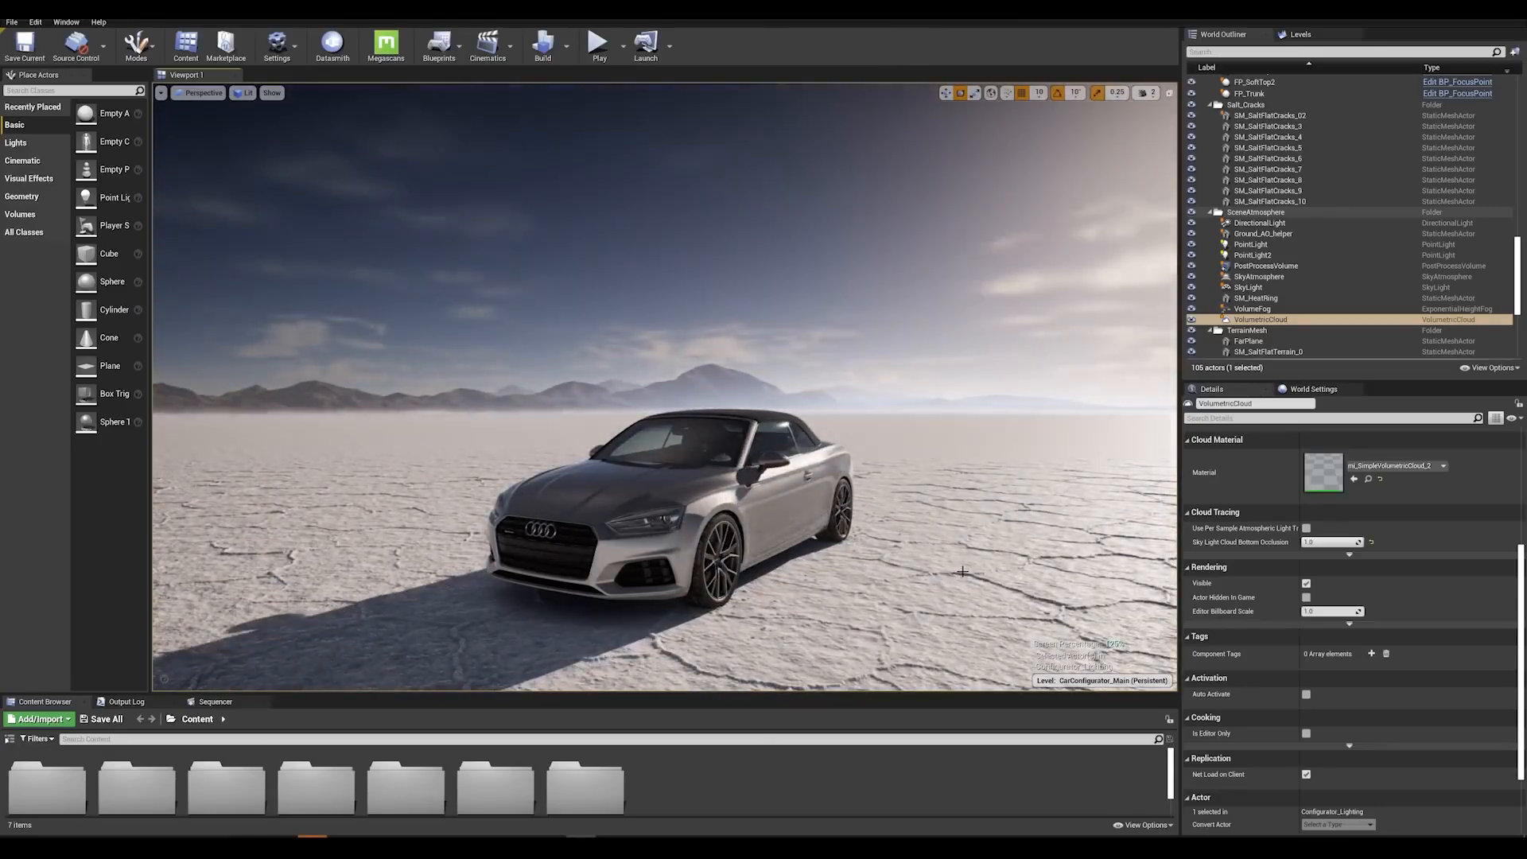
key("ctrl+l")
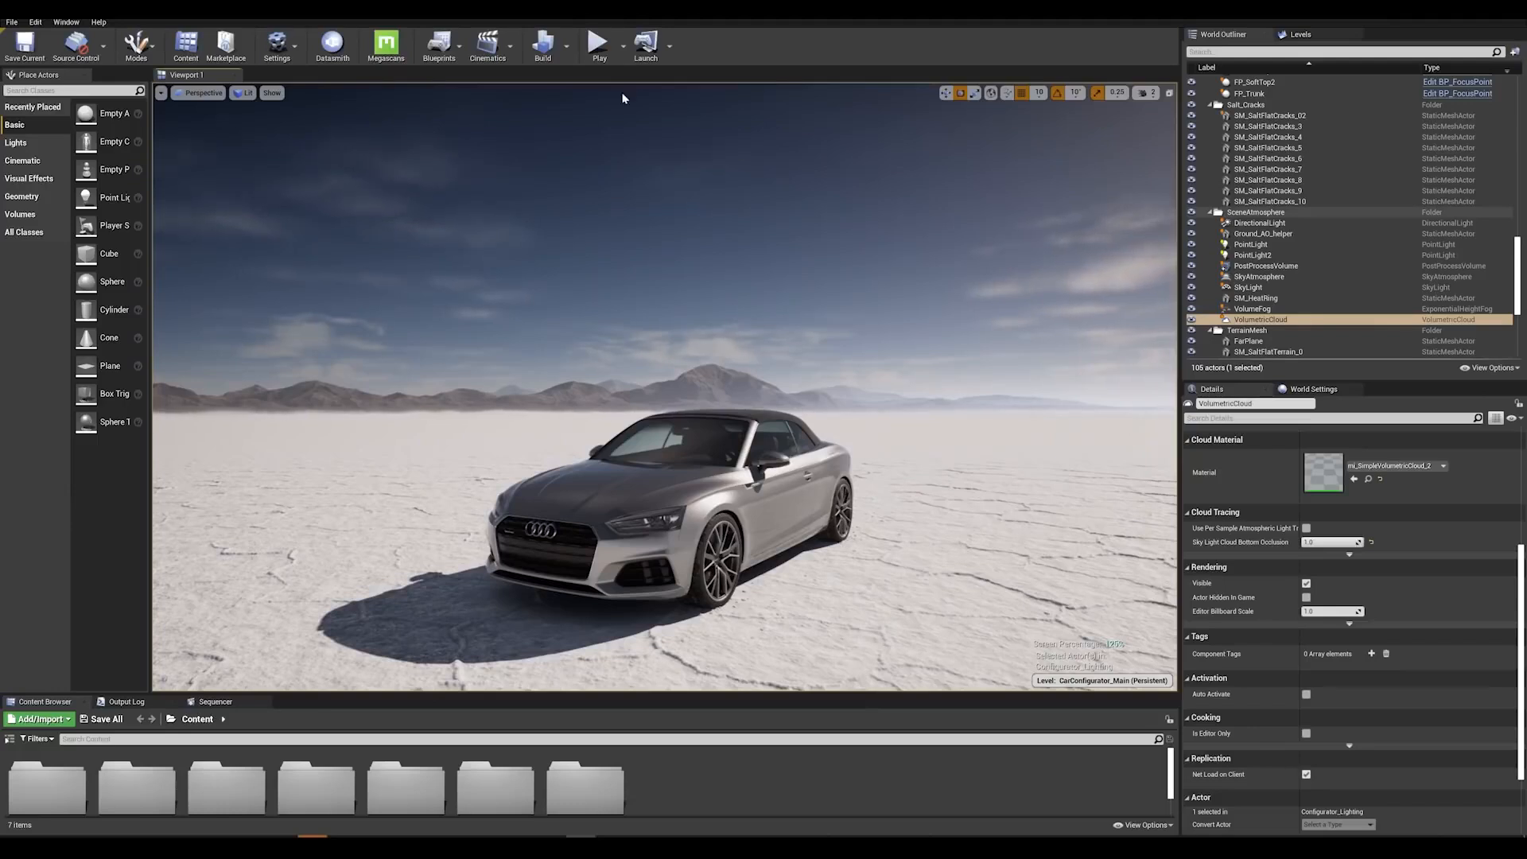
Build the reflection captures for the current lighting, and show the editor icons in the viewport again
left_click(569, 50)
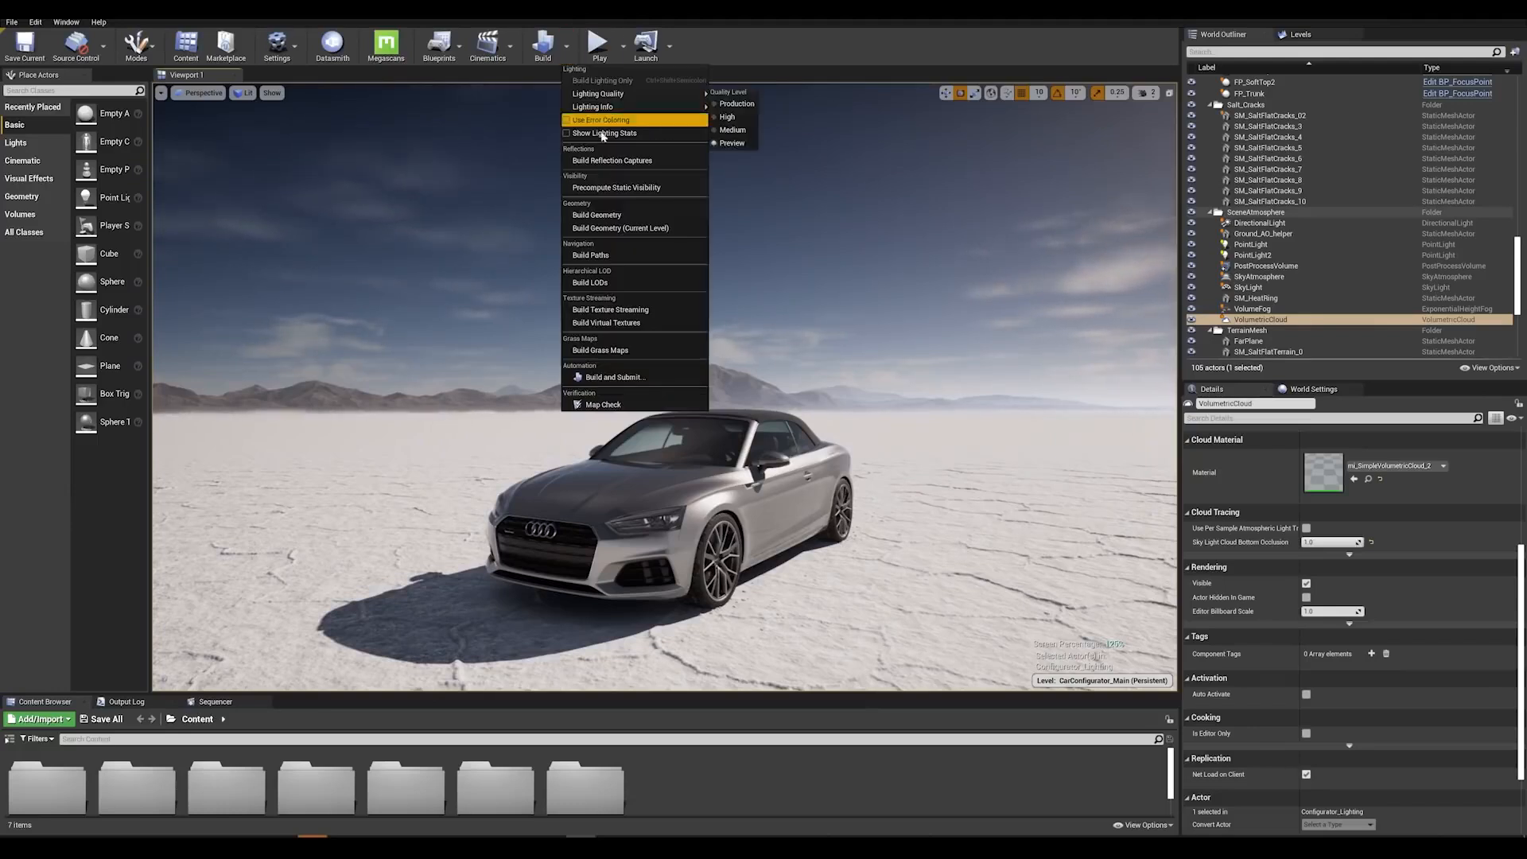
left_click(622, 162)
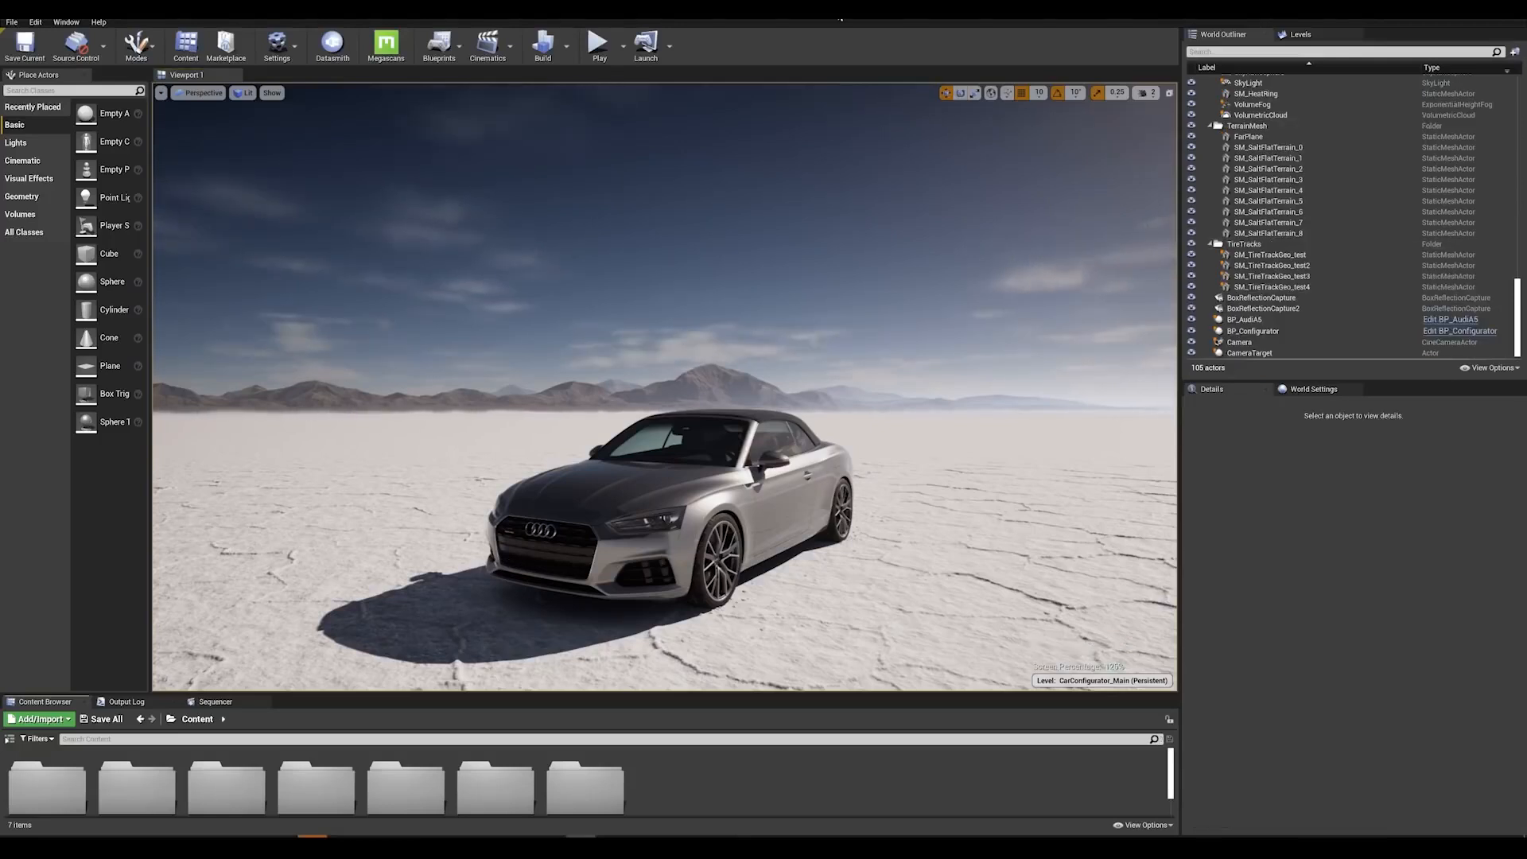
left_click(799, 320)
key("g")
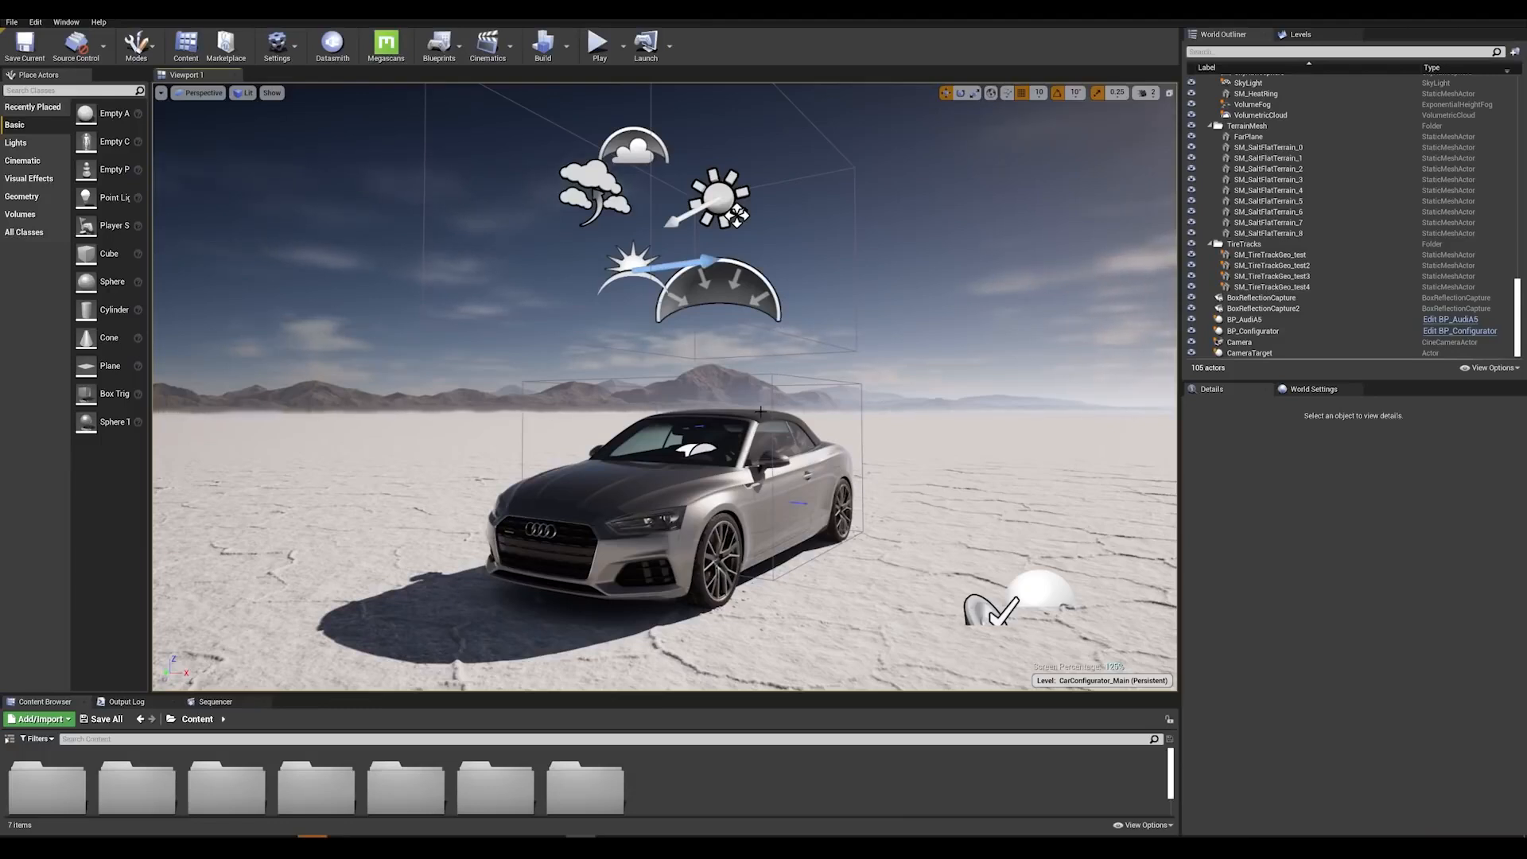
Go inside the car cabin, filter the scene actors by "post" and select the PostProcess_Interior volume
key("w")
right_click_drag(760, 411, 857, 426)
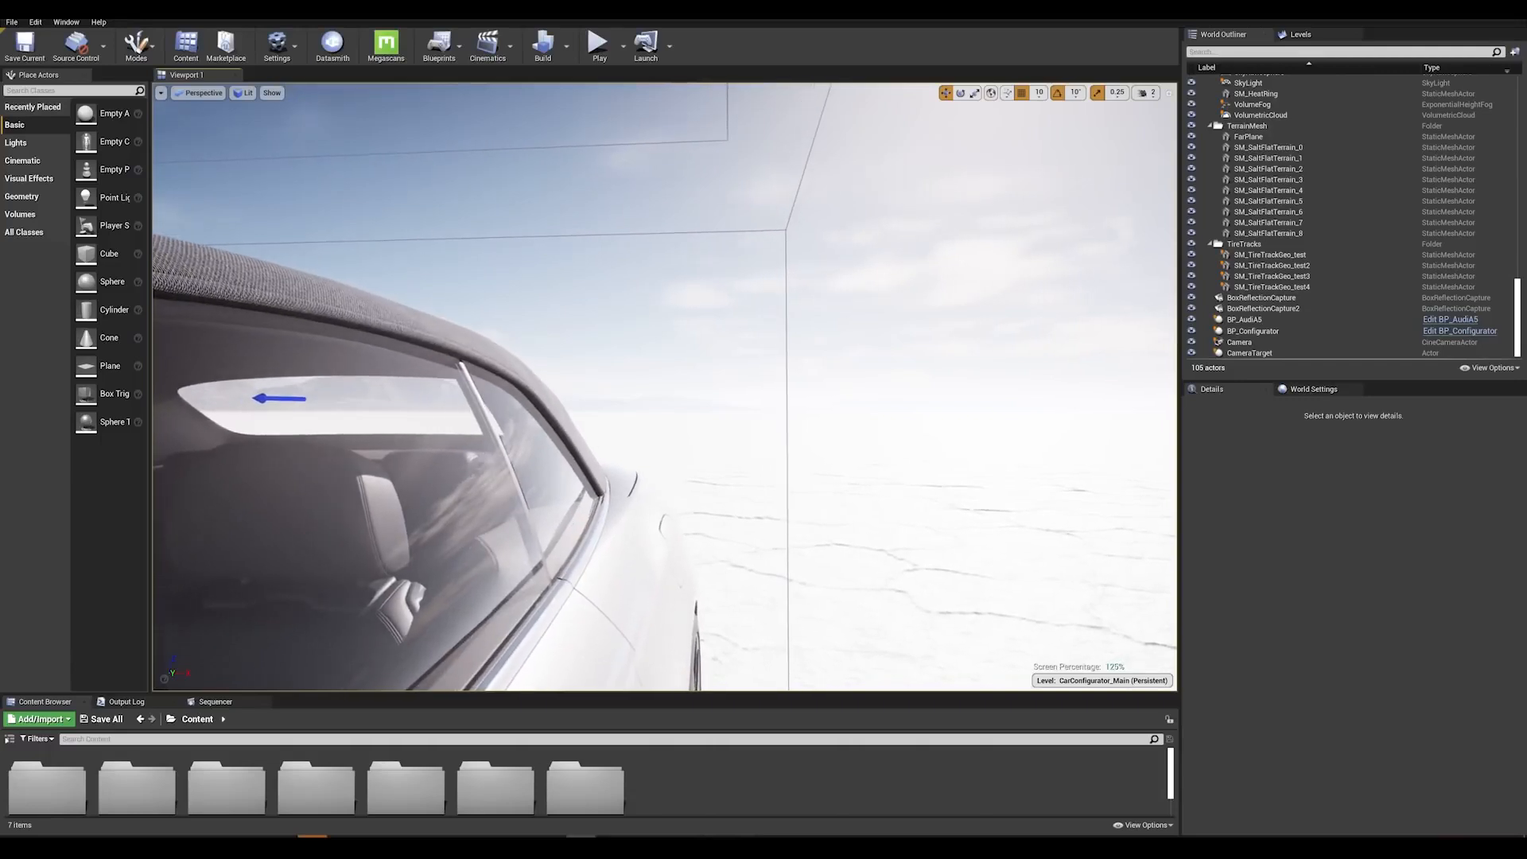
middle_click_drag(858, 427, 964, 413)
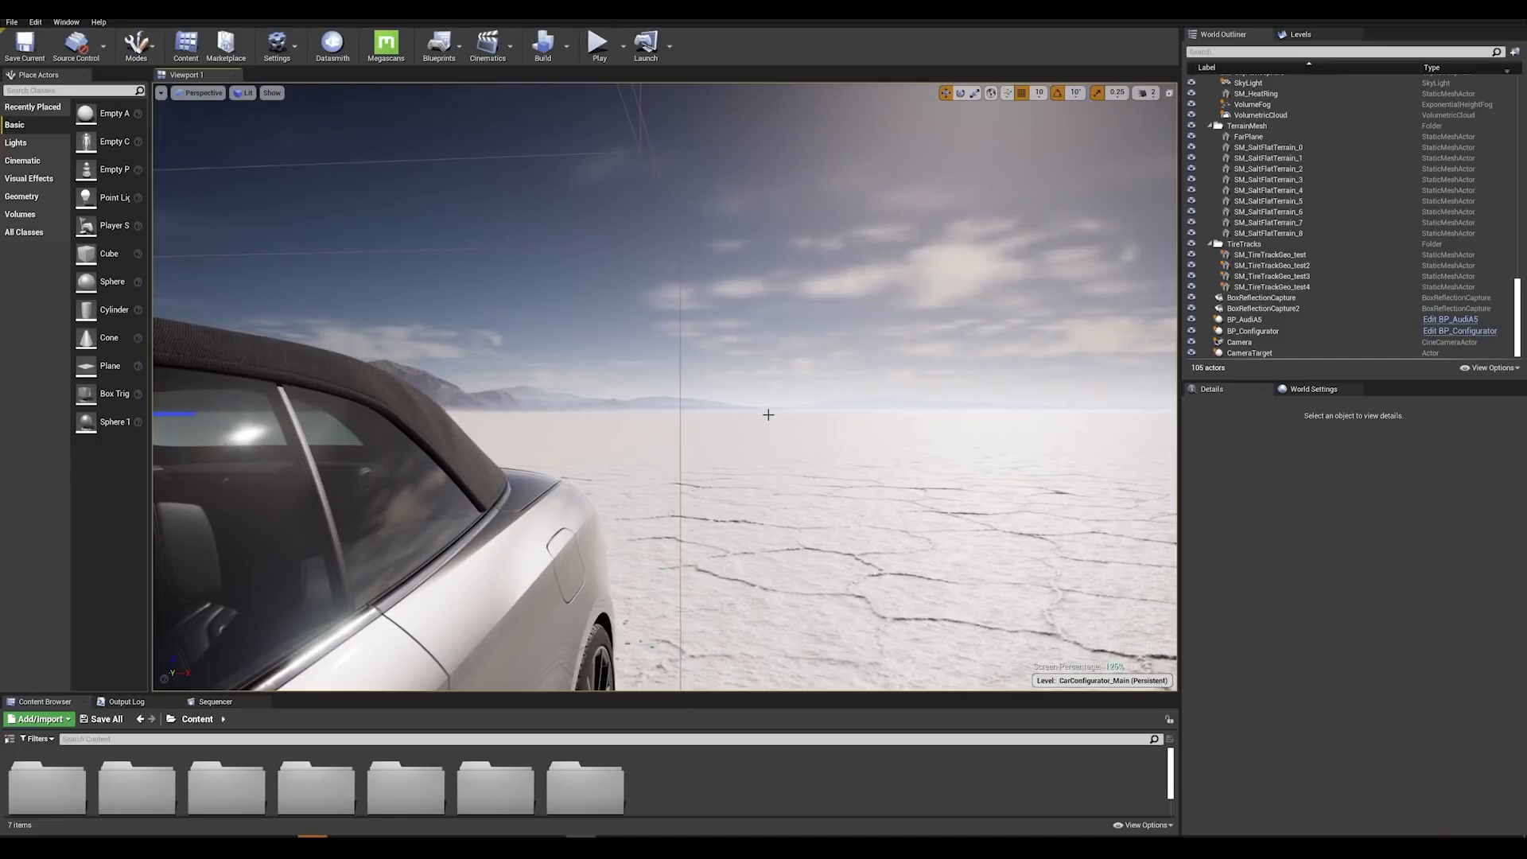
middle_click_drag(768, 413, 700, 419)
right_click_drag(768, 413, 347, 476)
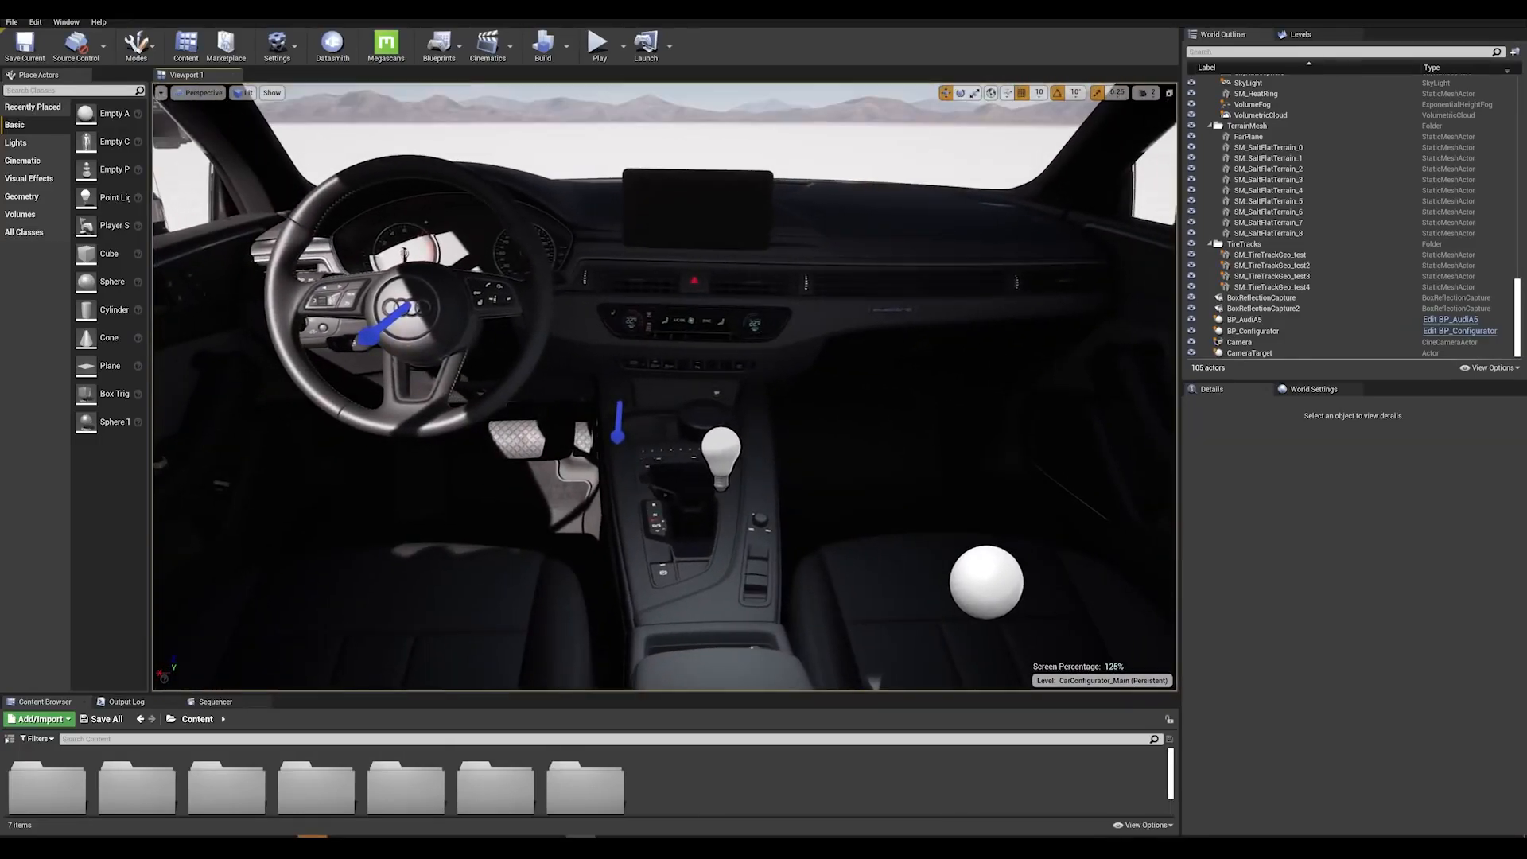
left_click(1219, 53)
type("post")
left_click(1270, 101)
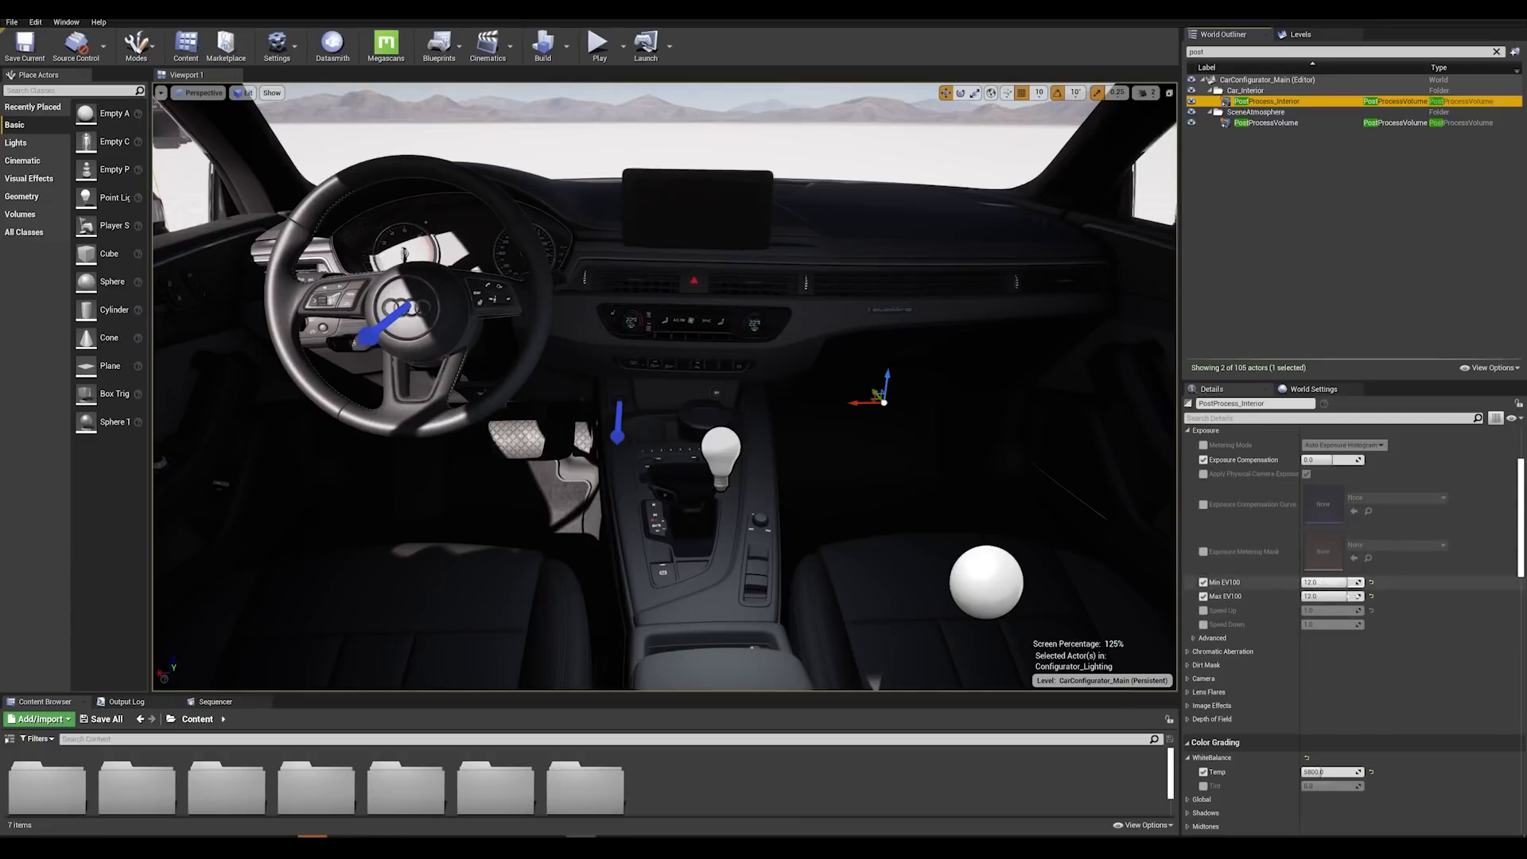
Try Min EV100 and Max EV100 of 14.2 on the PostProcess_Interior volume to compare the cabin's exposure
left_click(1325, 587)
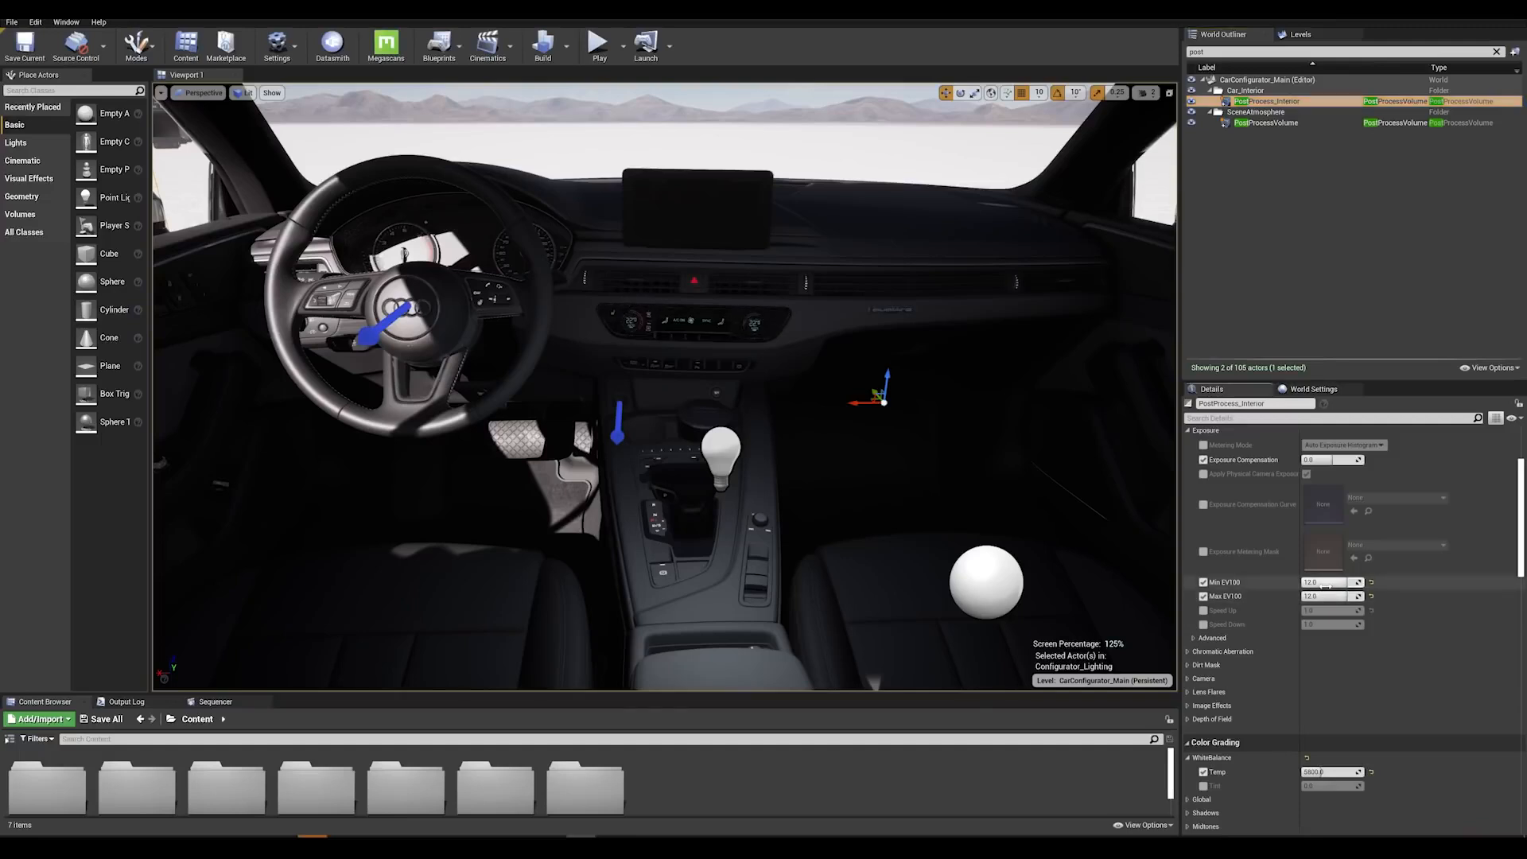
type("1")
left_click(1341, 596)
type("1")
key("Return")
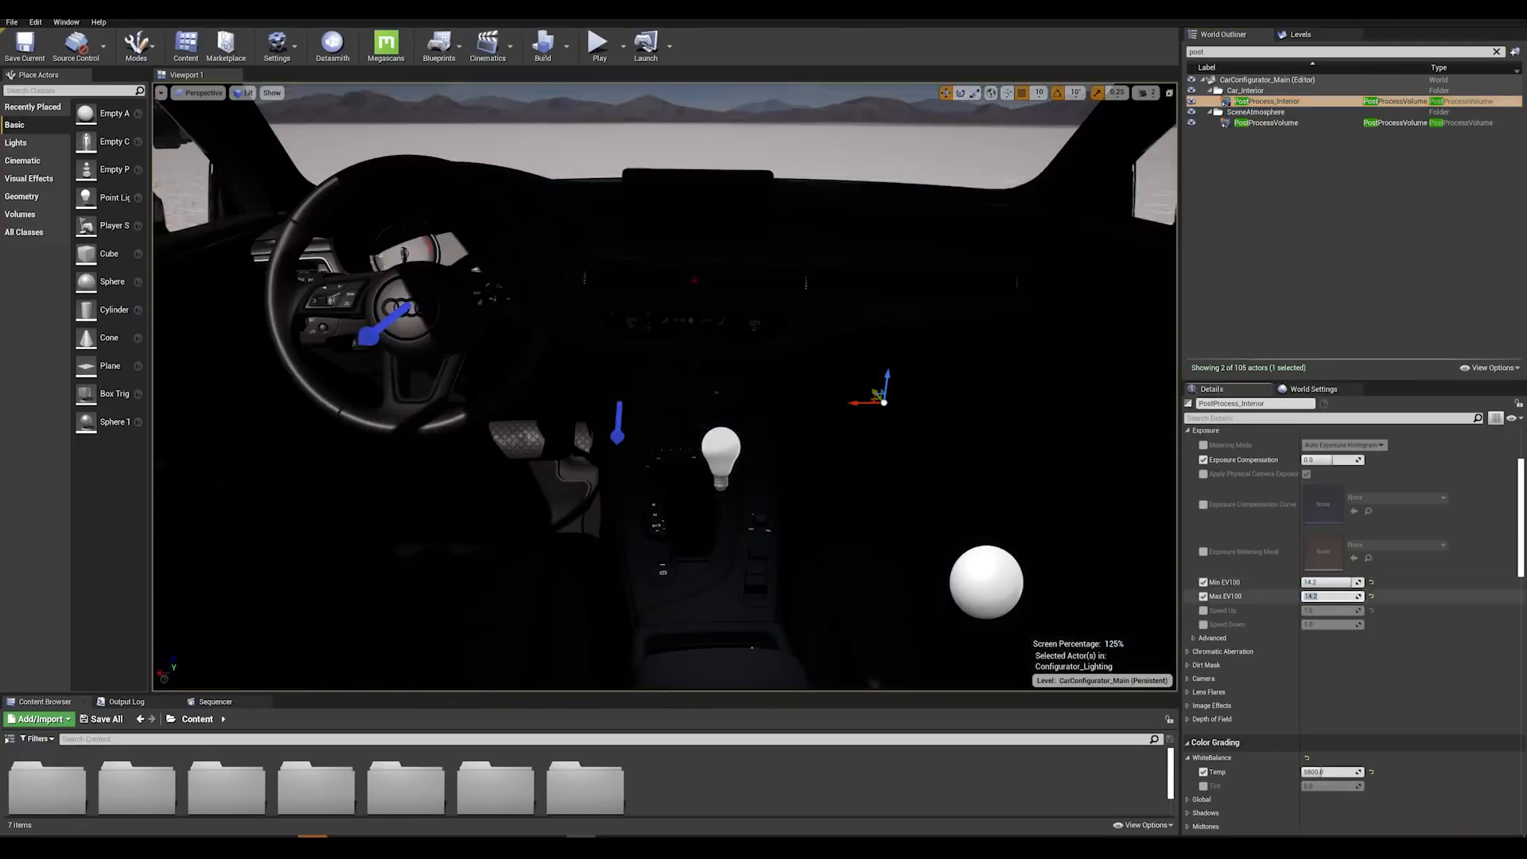
right_click_drag(899, 382, 850, 405)
Set both Min EV100 and Max EV100 of the PostProcess_Interior volume to 12
left_click(1327, 582)
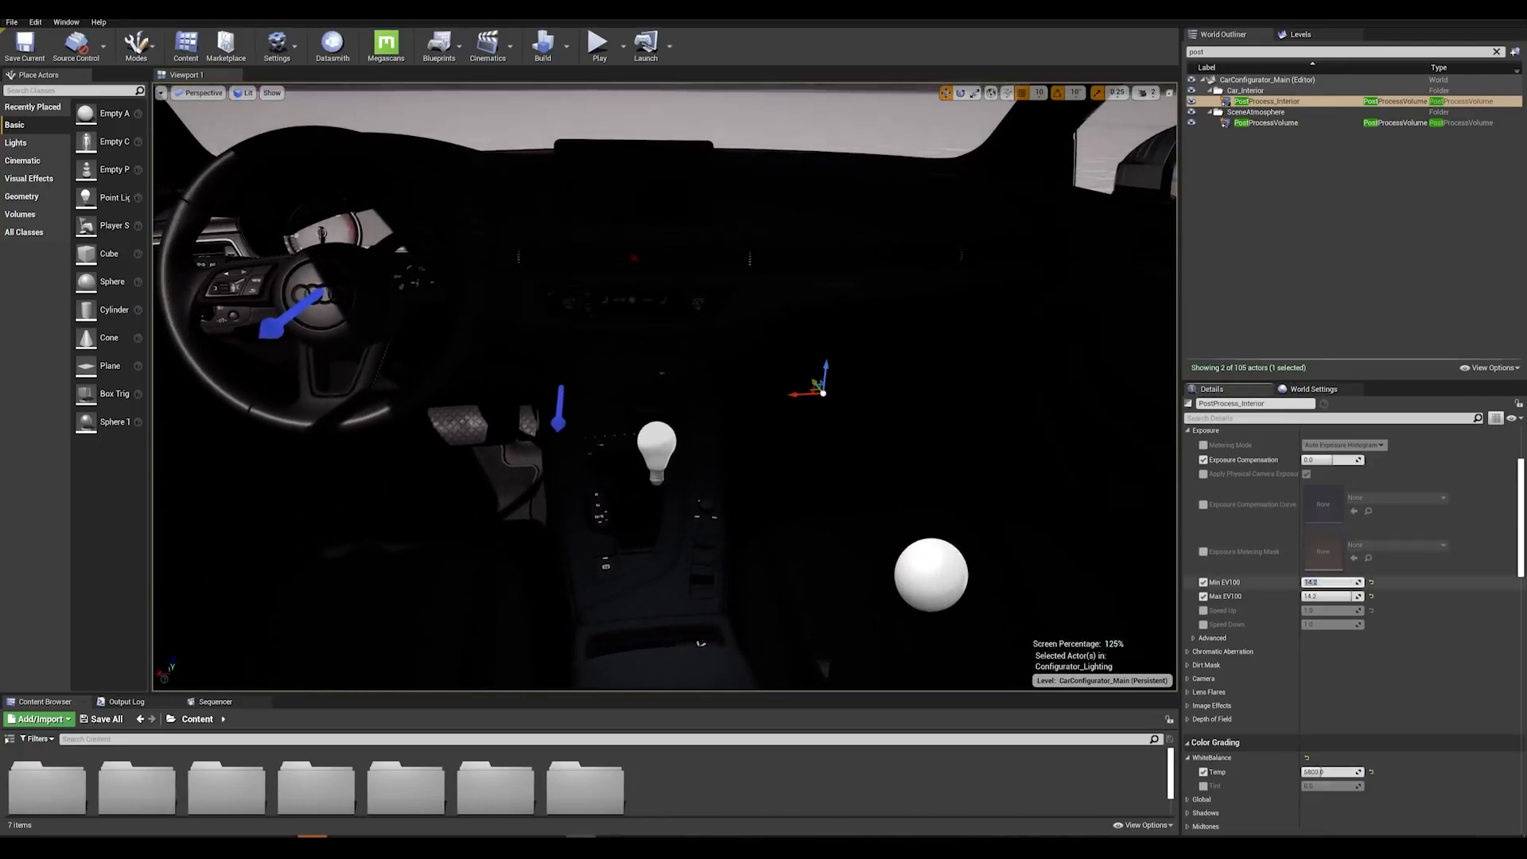
type("1")
key("Tab")
type("12")
key("Return")
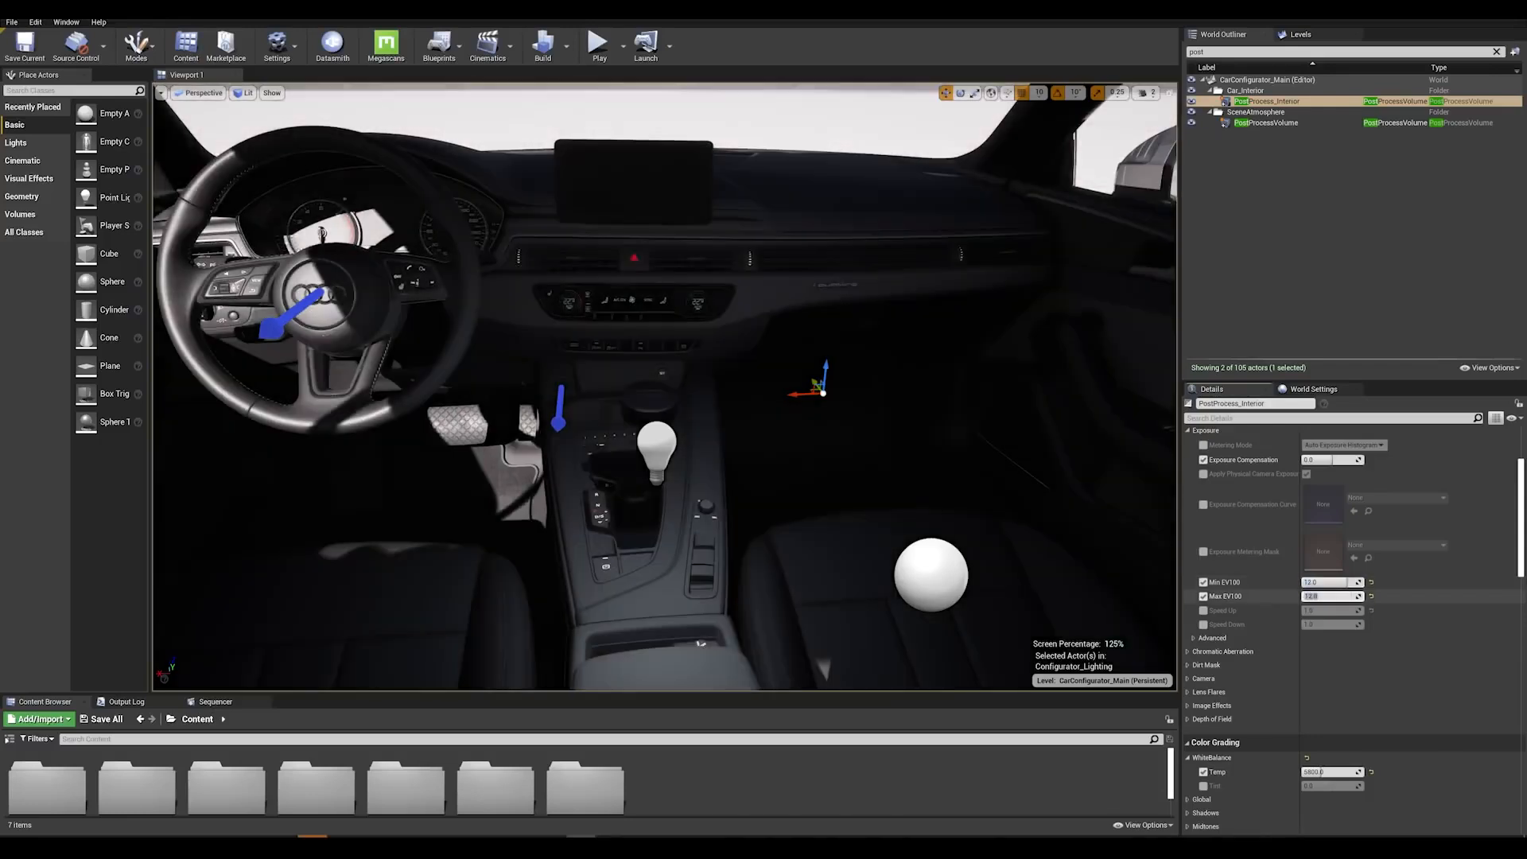
Leave the cabin and place a basic Sphere on the salt flat beside the car
right_click_drag(850, 404, 461, 388)
key("f")
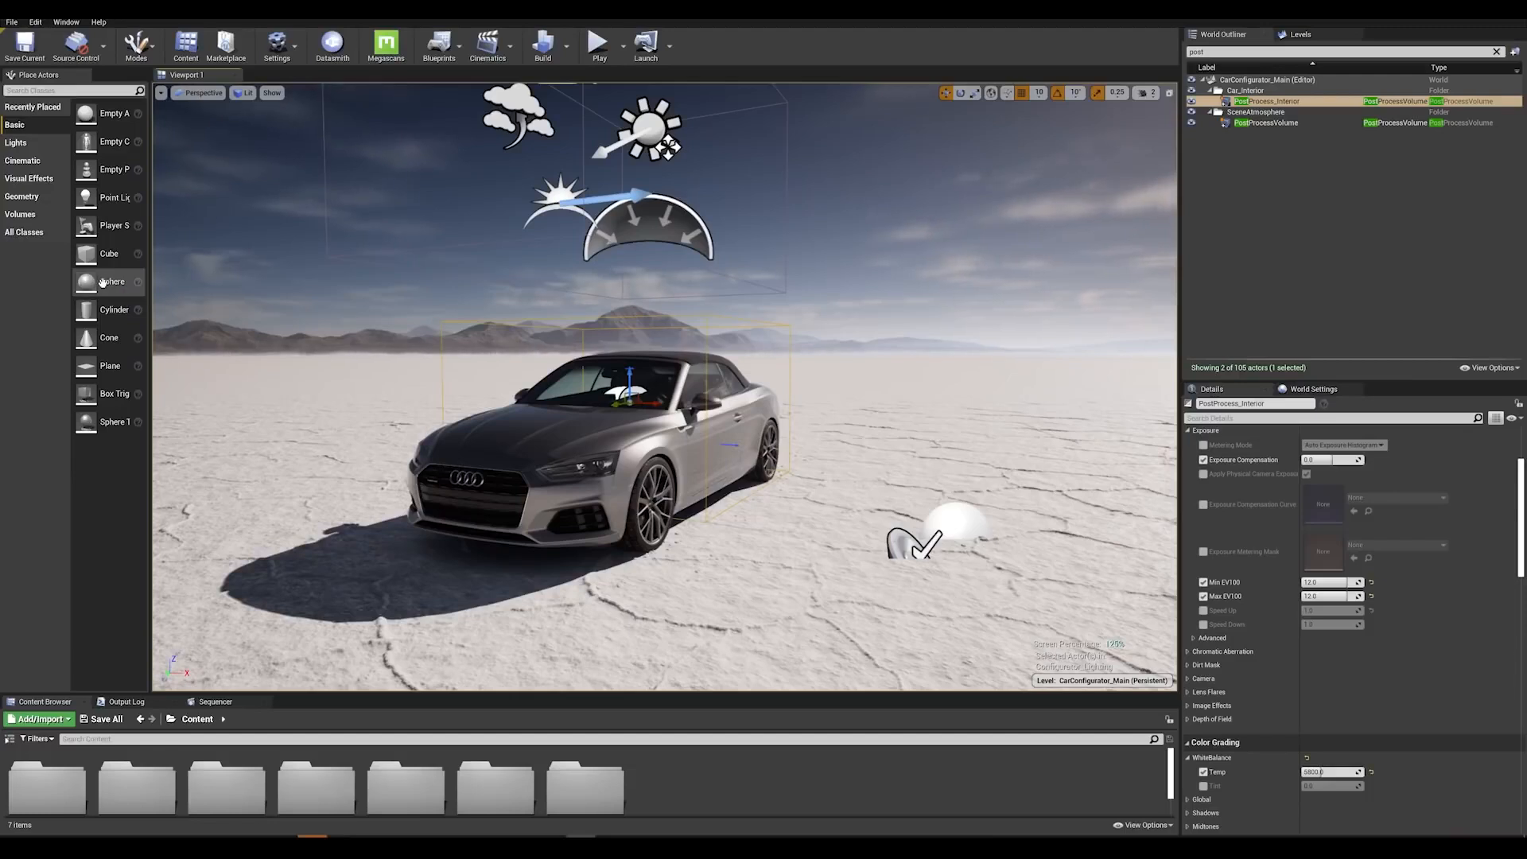
left_click_drag(101, 283, 921, 547)
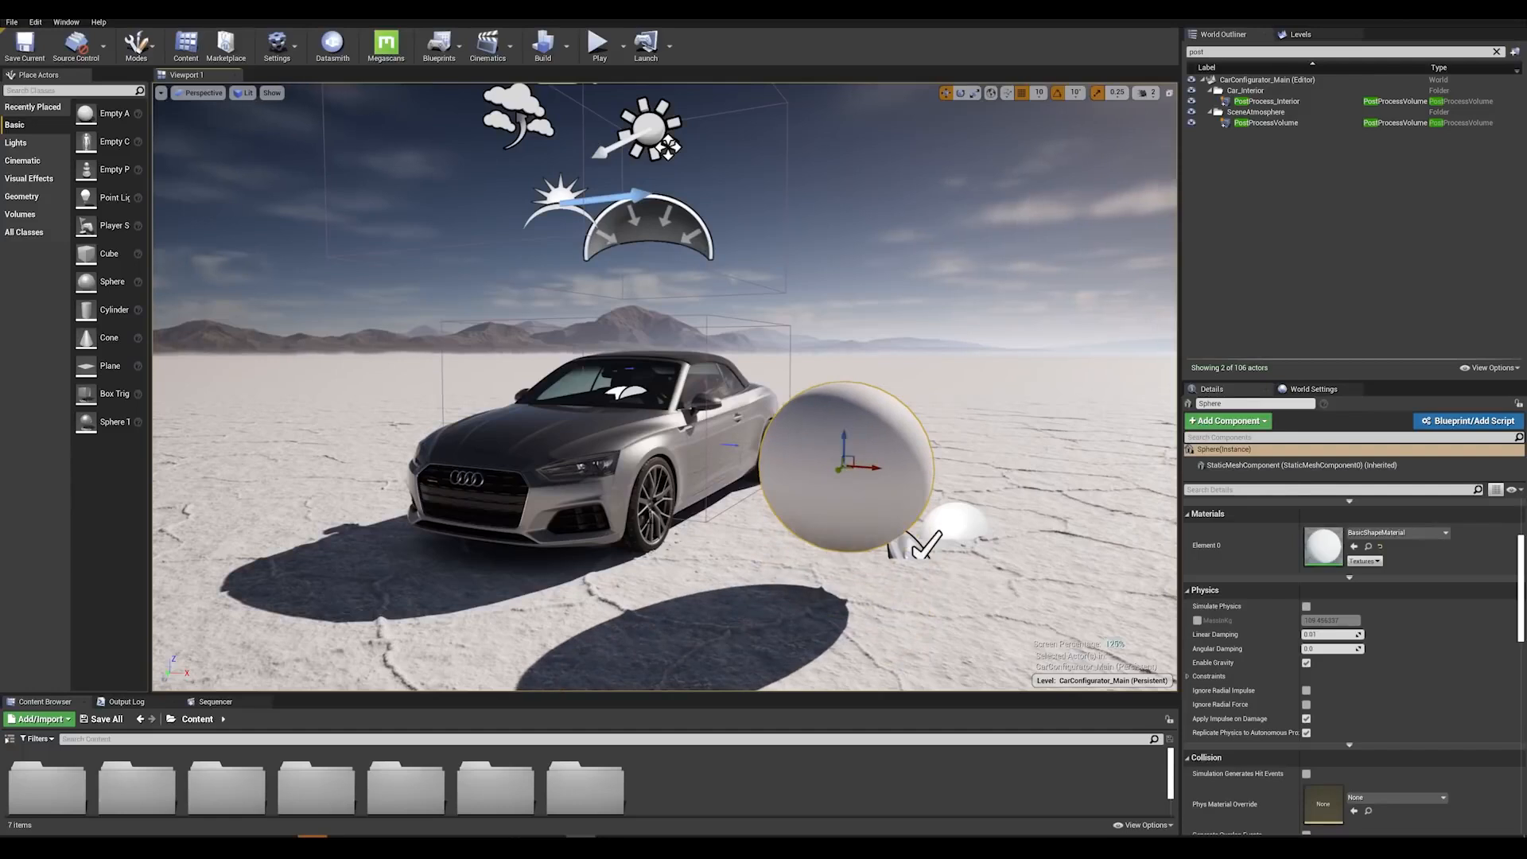
Search the project content for "led" and apply the MI_LEDABL003 material to the sphere
left_click(211, 738)
type("led")
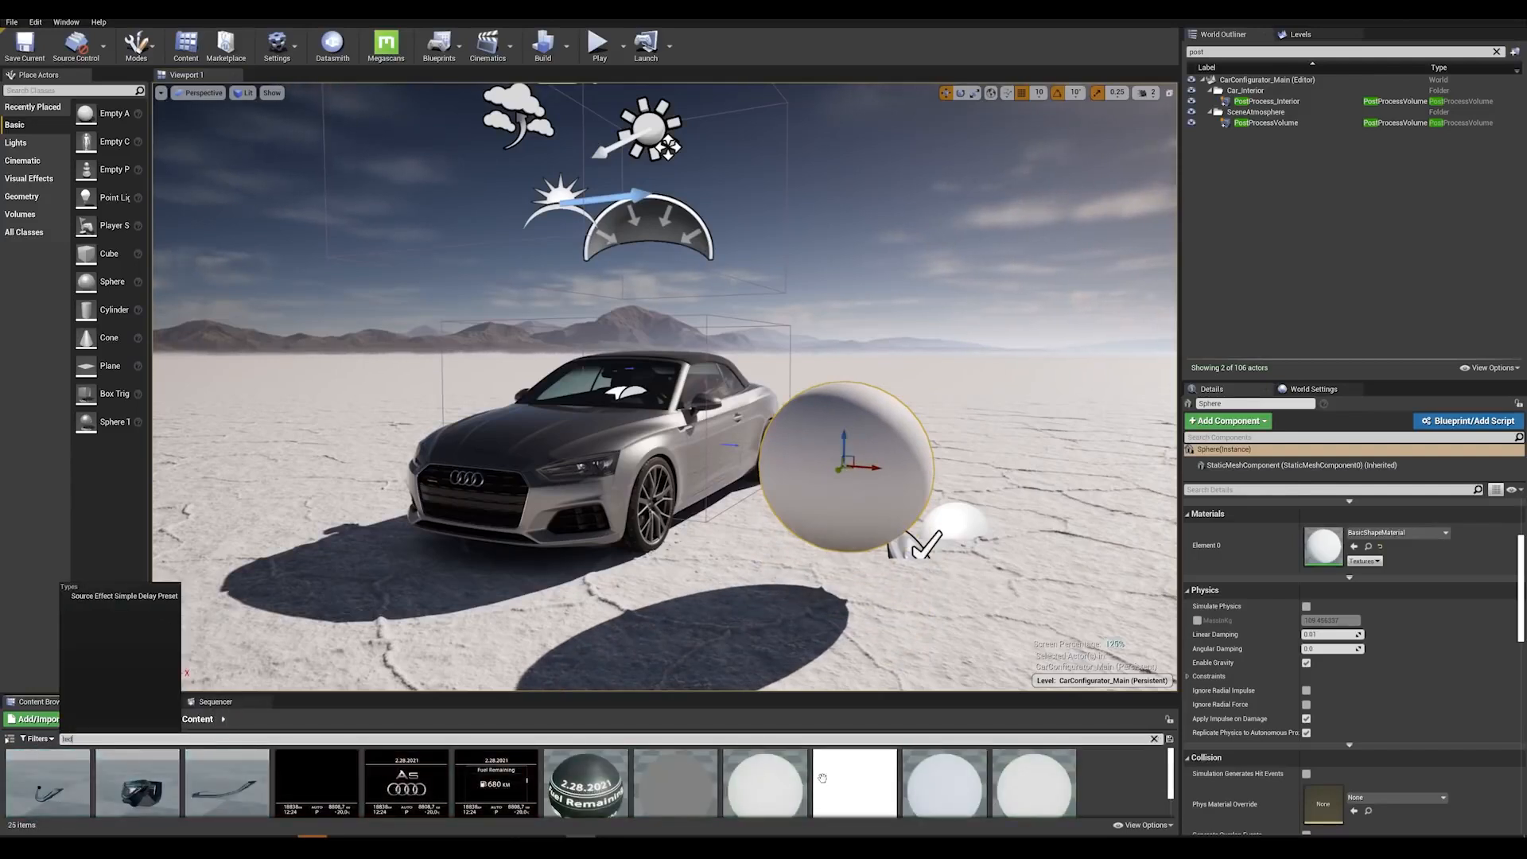
scroll(823, 778, "down", 2)
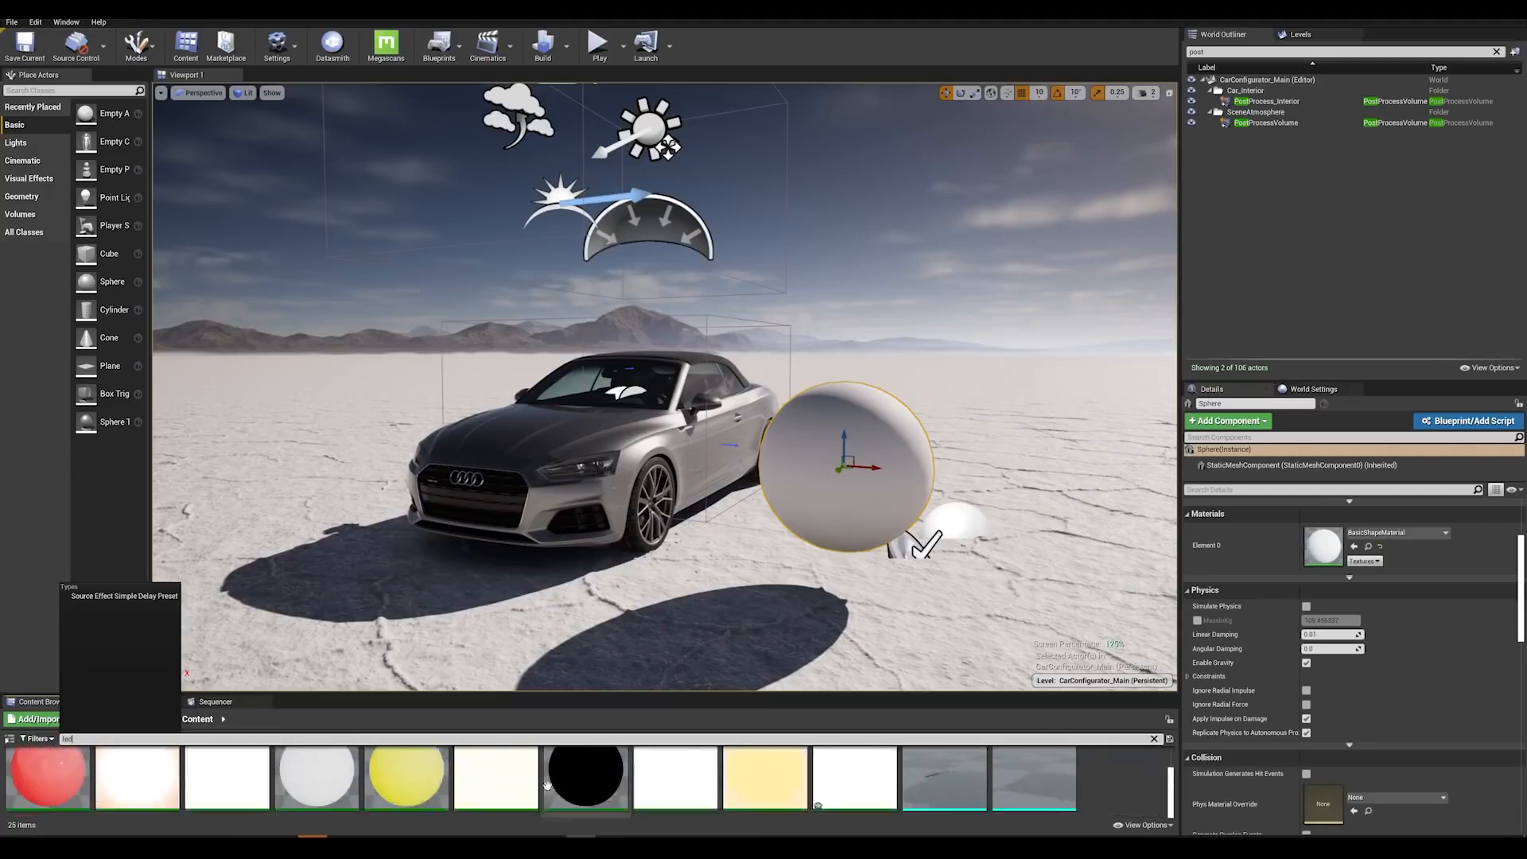
scroll(547, 786, "down", 1)
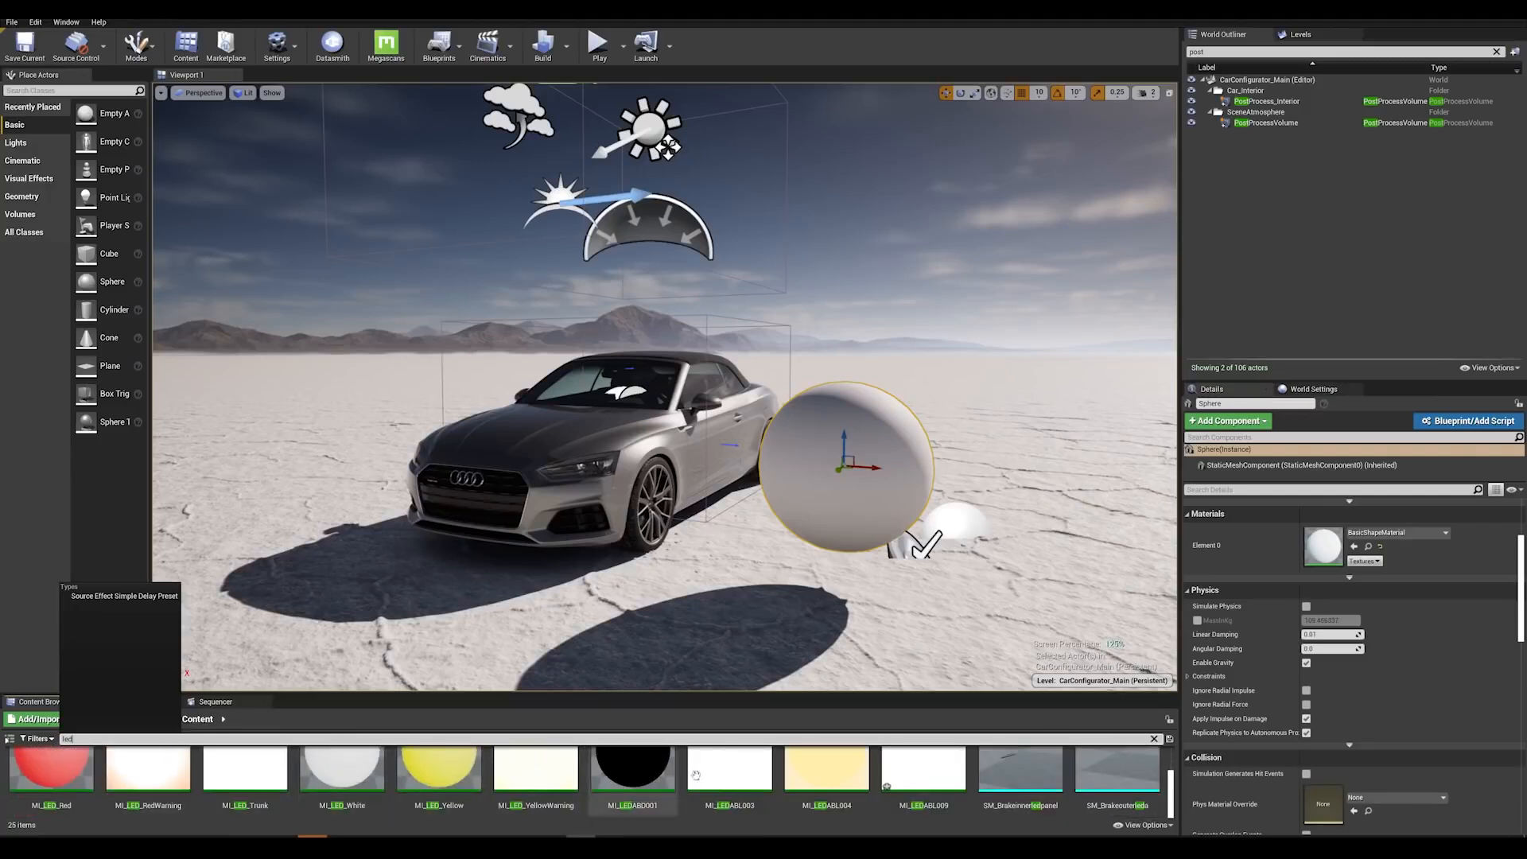
left_click_drag(716, 772, 817, 460)
middle_click_drag(859, 482, 856, 514)
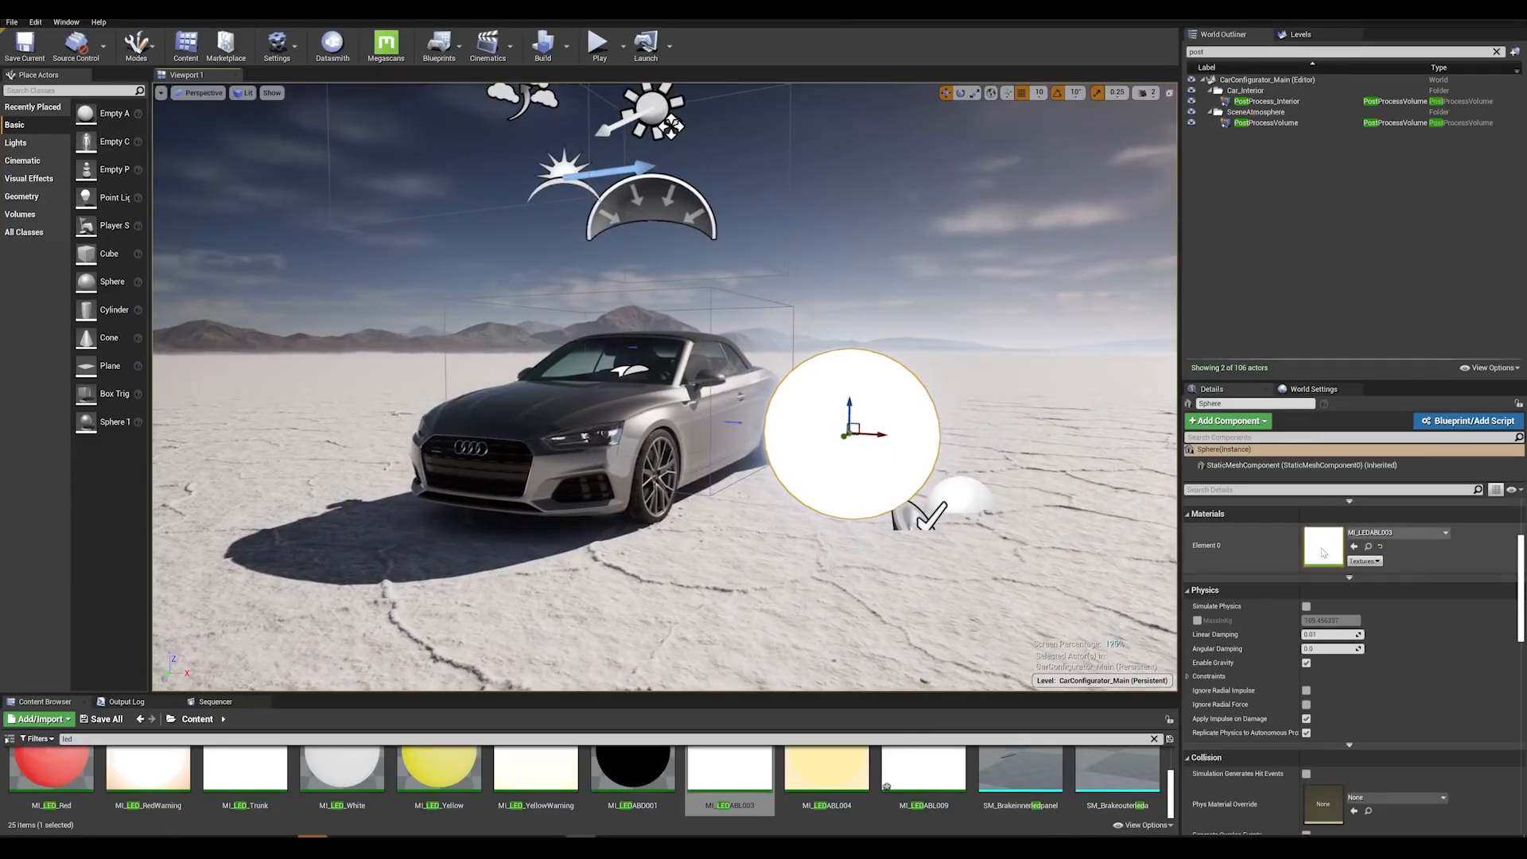
Open the sphere's MI_LEDABL003 material instance and set its power parameter to 1
double_click(1324, 553)
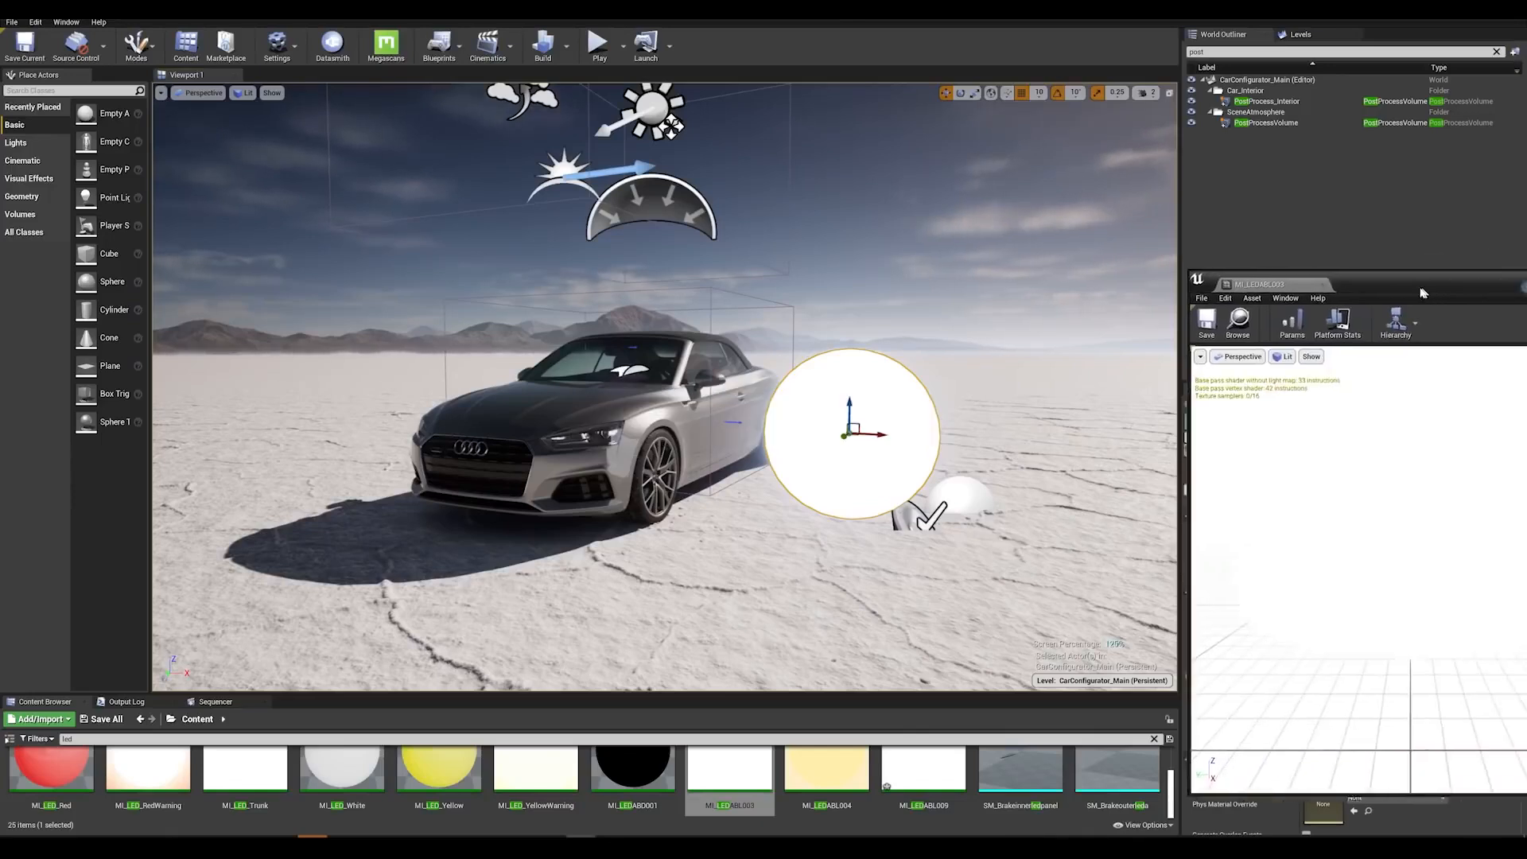
left_click_drag(1424, 293, 1146, 203)
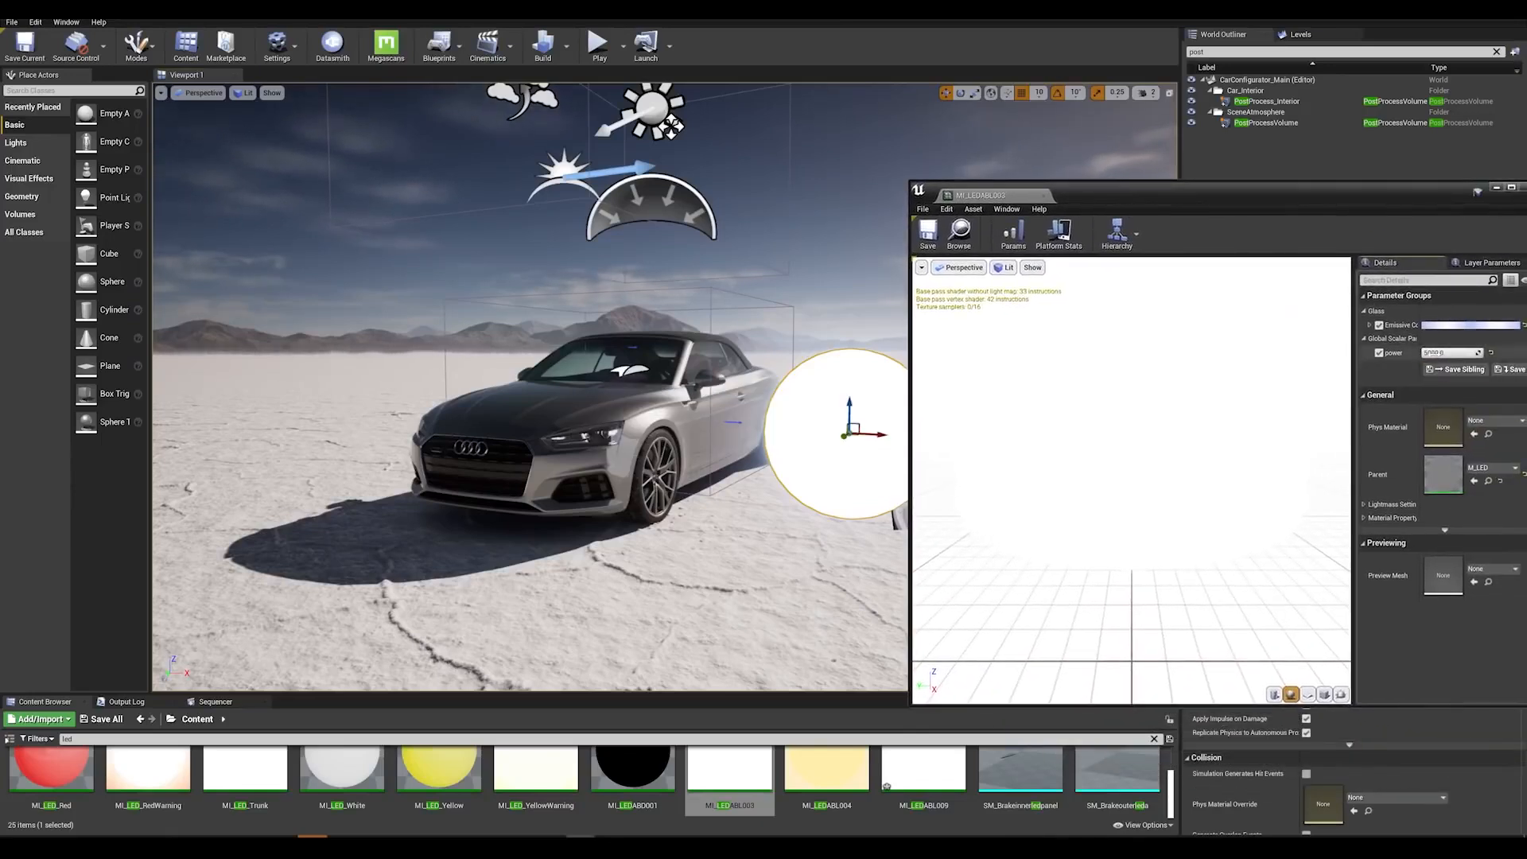
left_click(1429, 354)
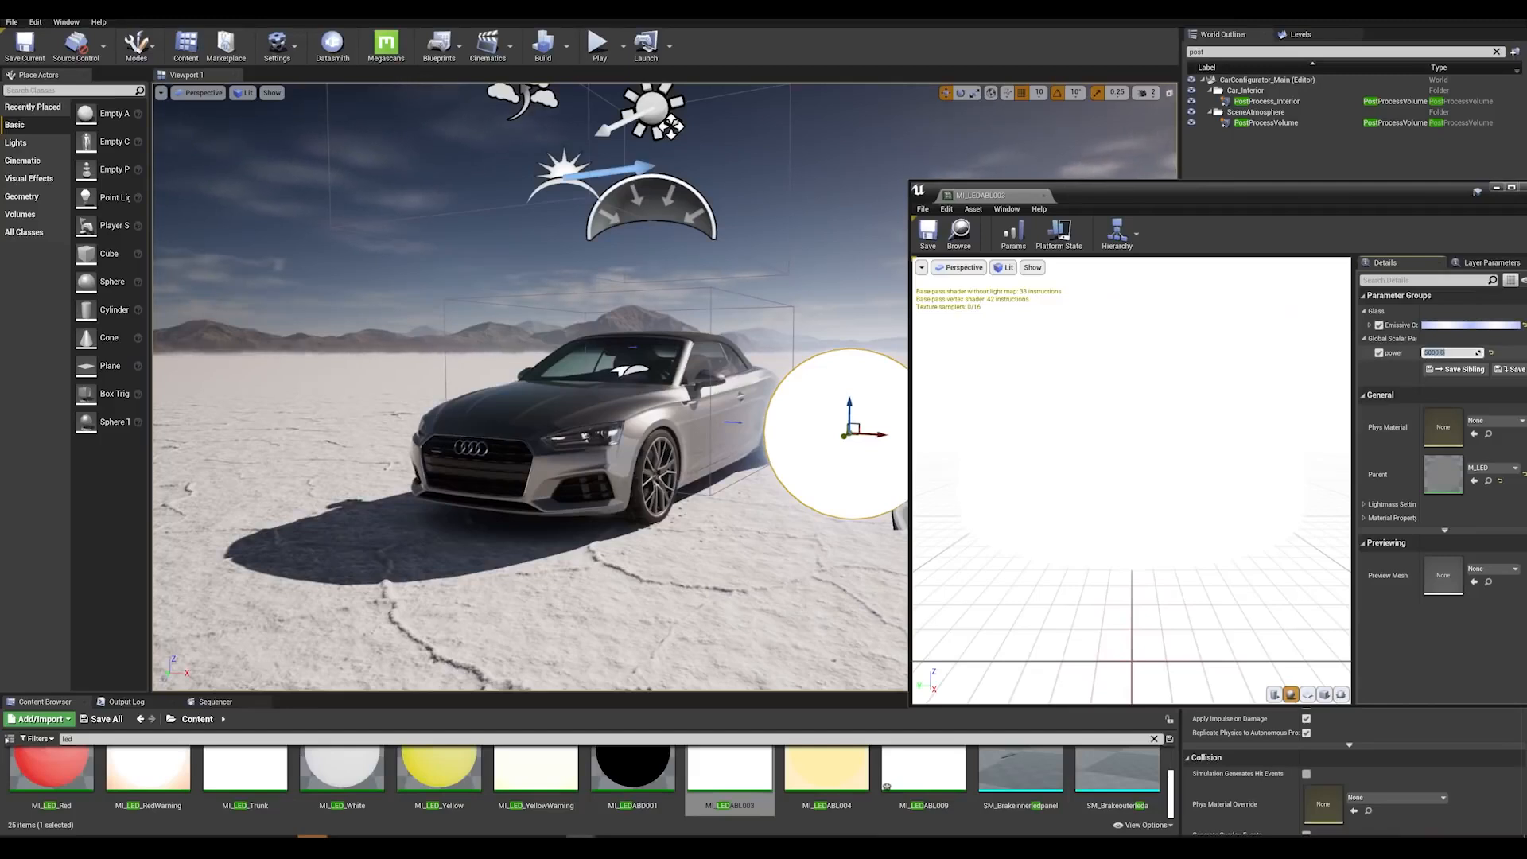
type("1")
key("Return")
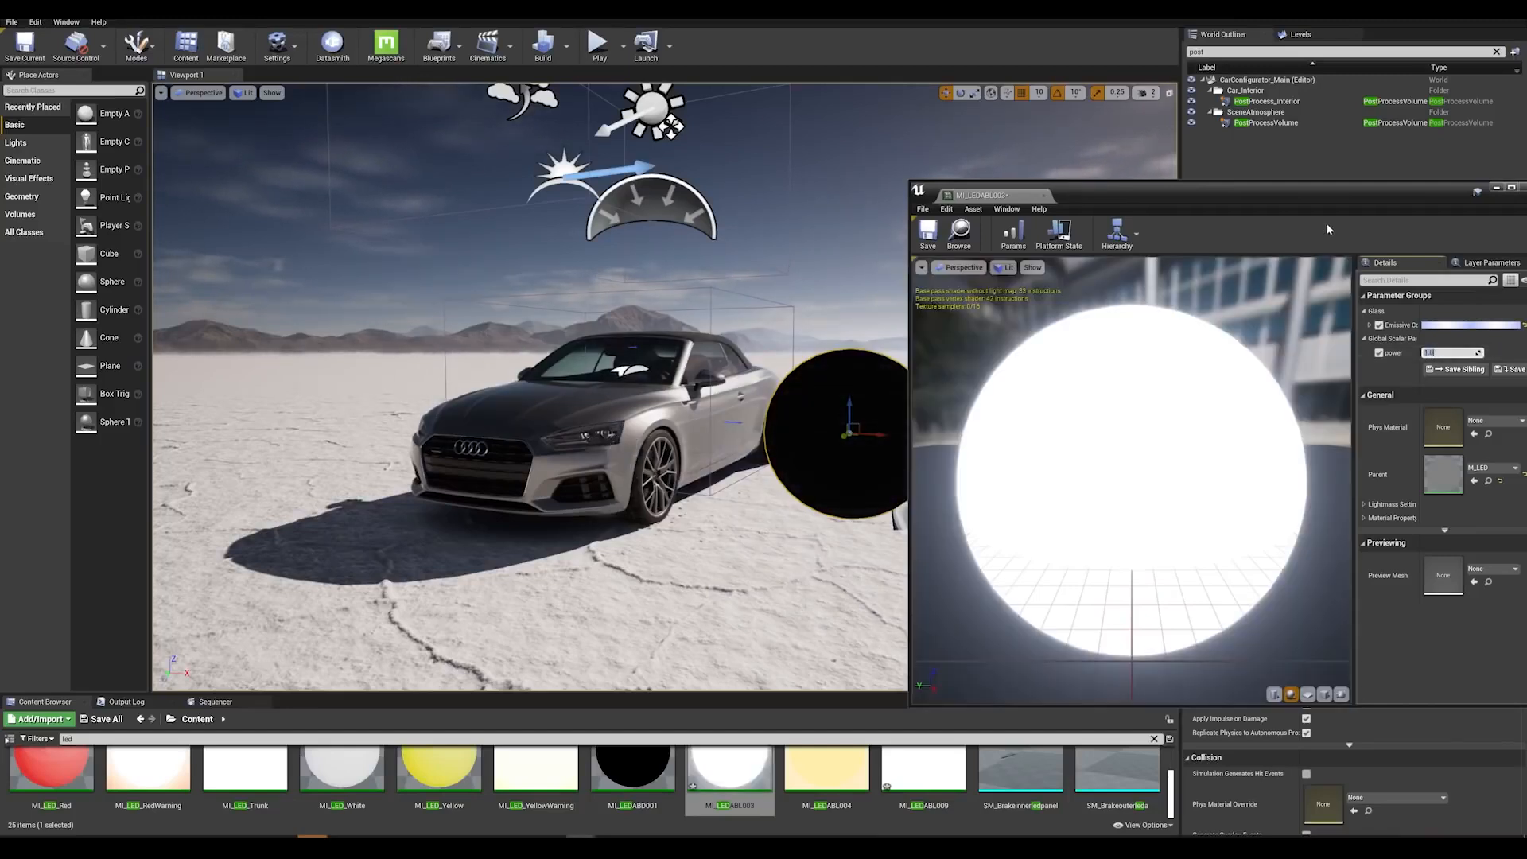
Turn the MI_LEDABL003 material preview and compare its emissive look with the sphere in the scene
left_click_drag(1279, 202, 1135, 177)
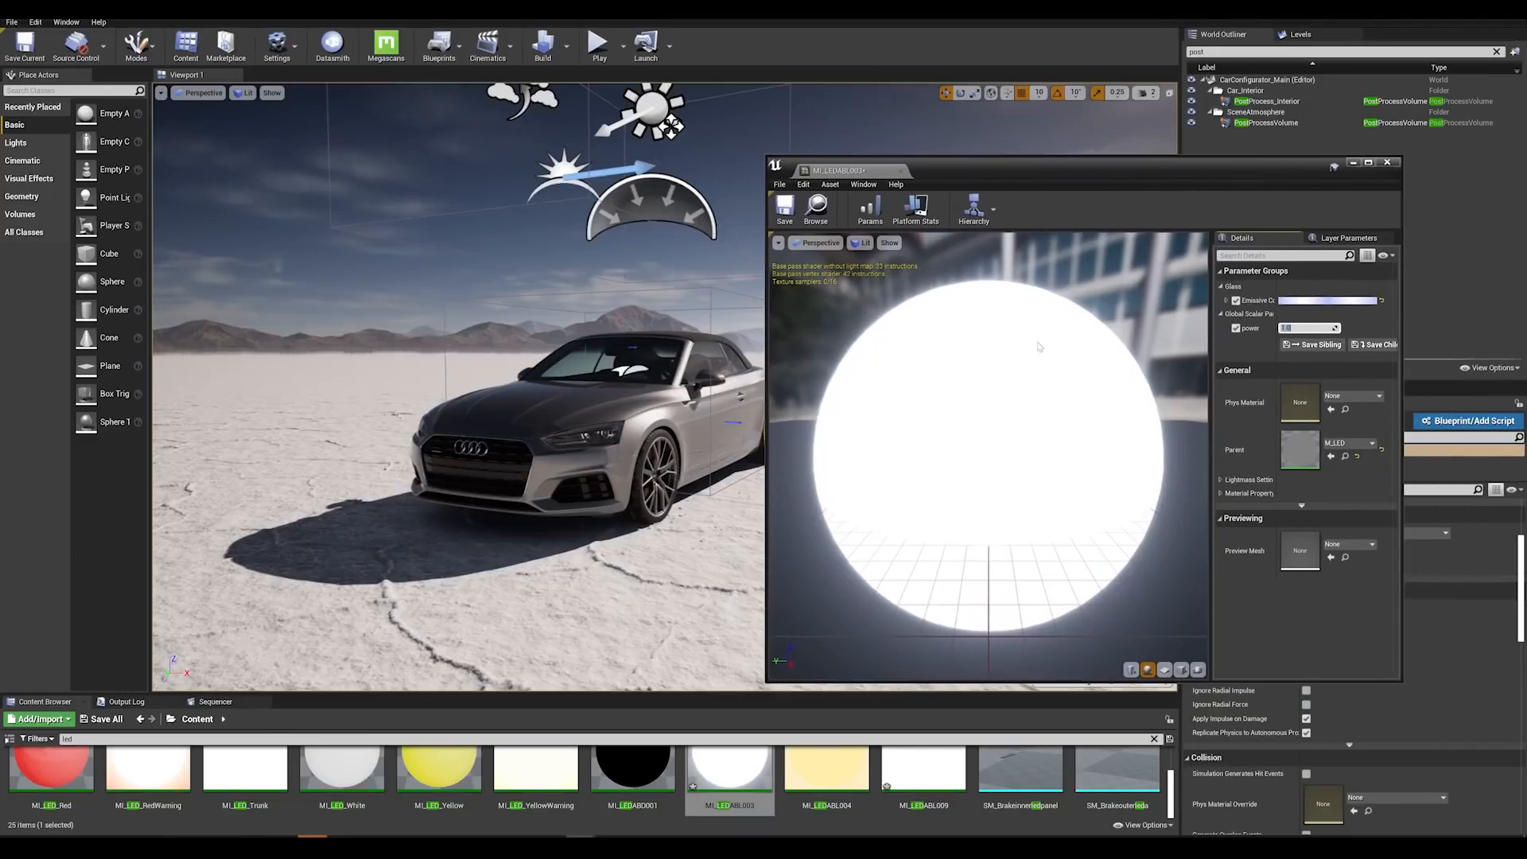
left_click_drag(1001, 381, 1066, 402)
left_click_drag(939, 169, 1068, 218)
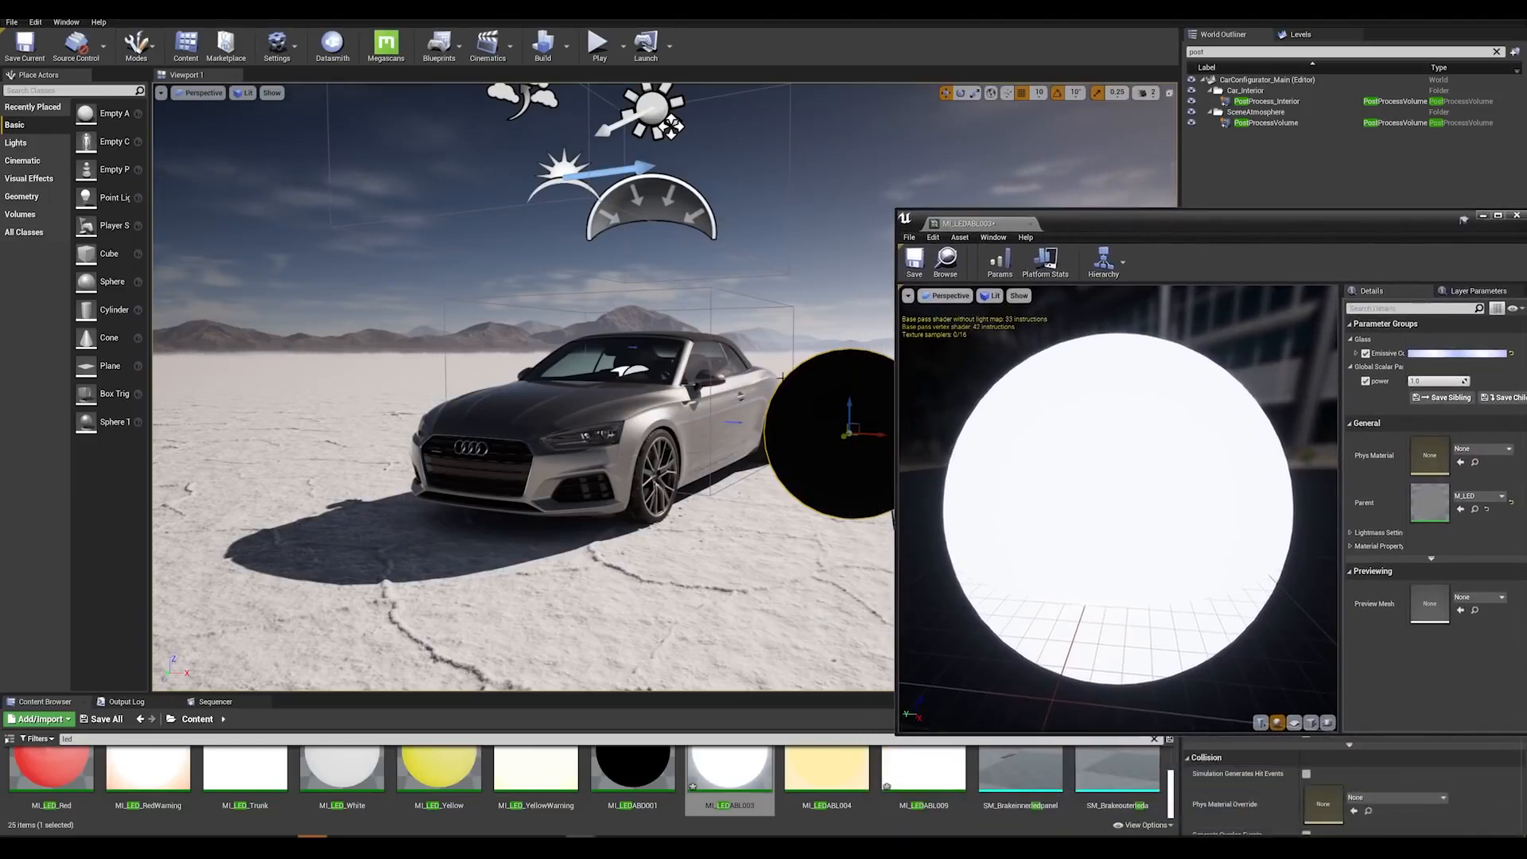
left_click_drag(1170, 226, 1143, 154)
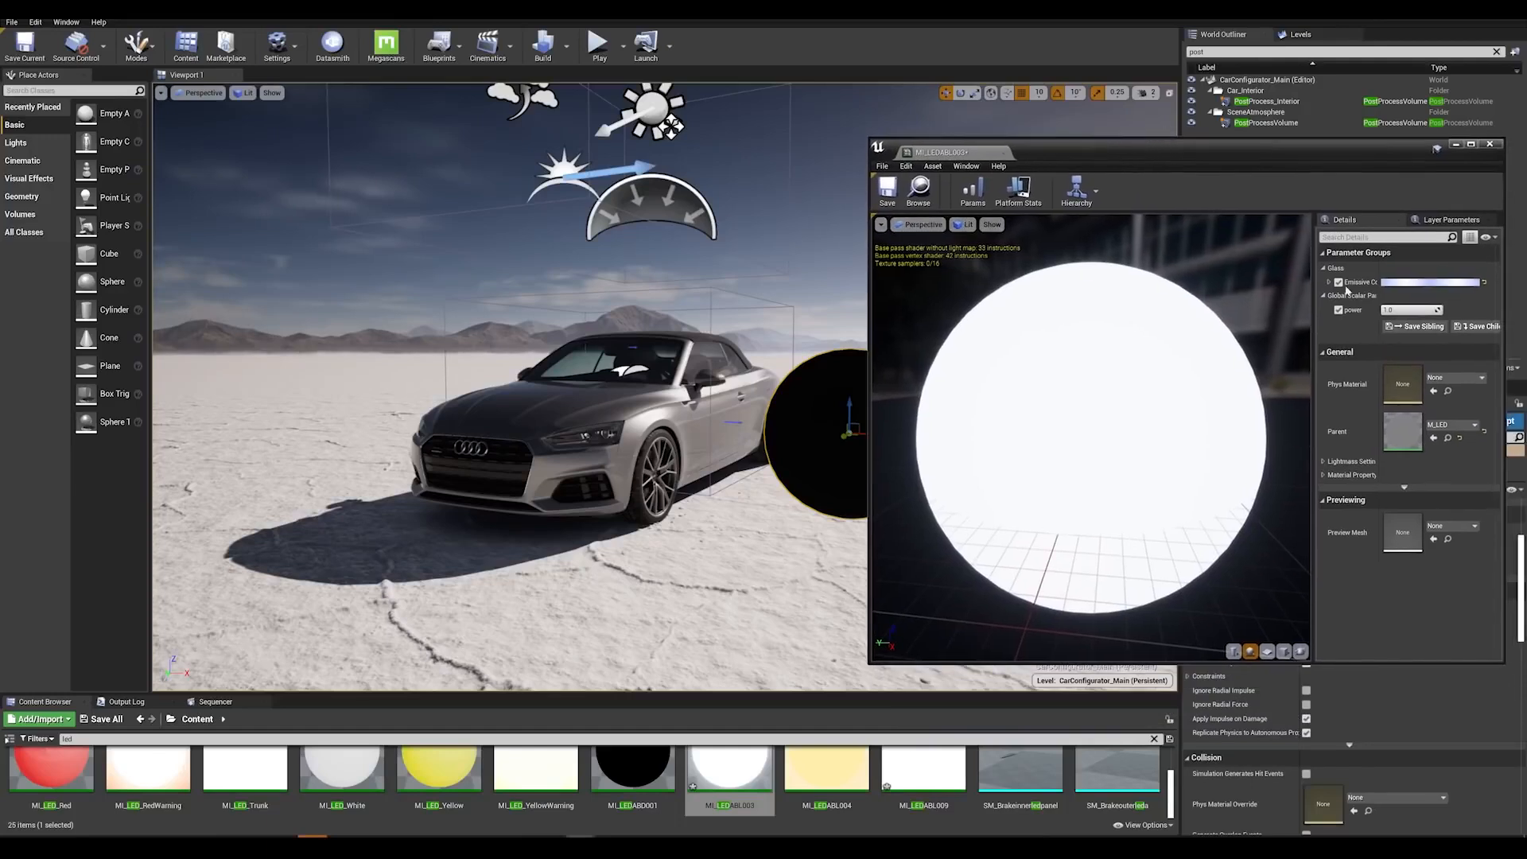
Set the LED material instance's power parameter to 15000 and put the material editor away to view the level
left_click(1411, 309)
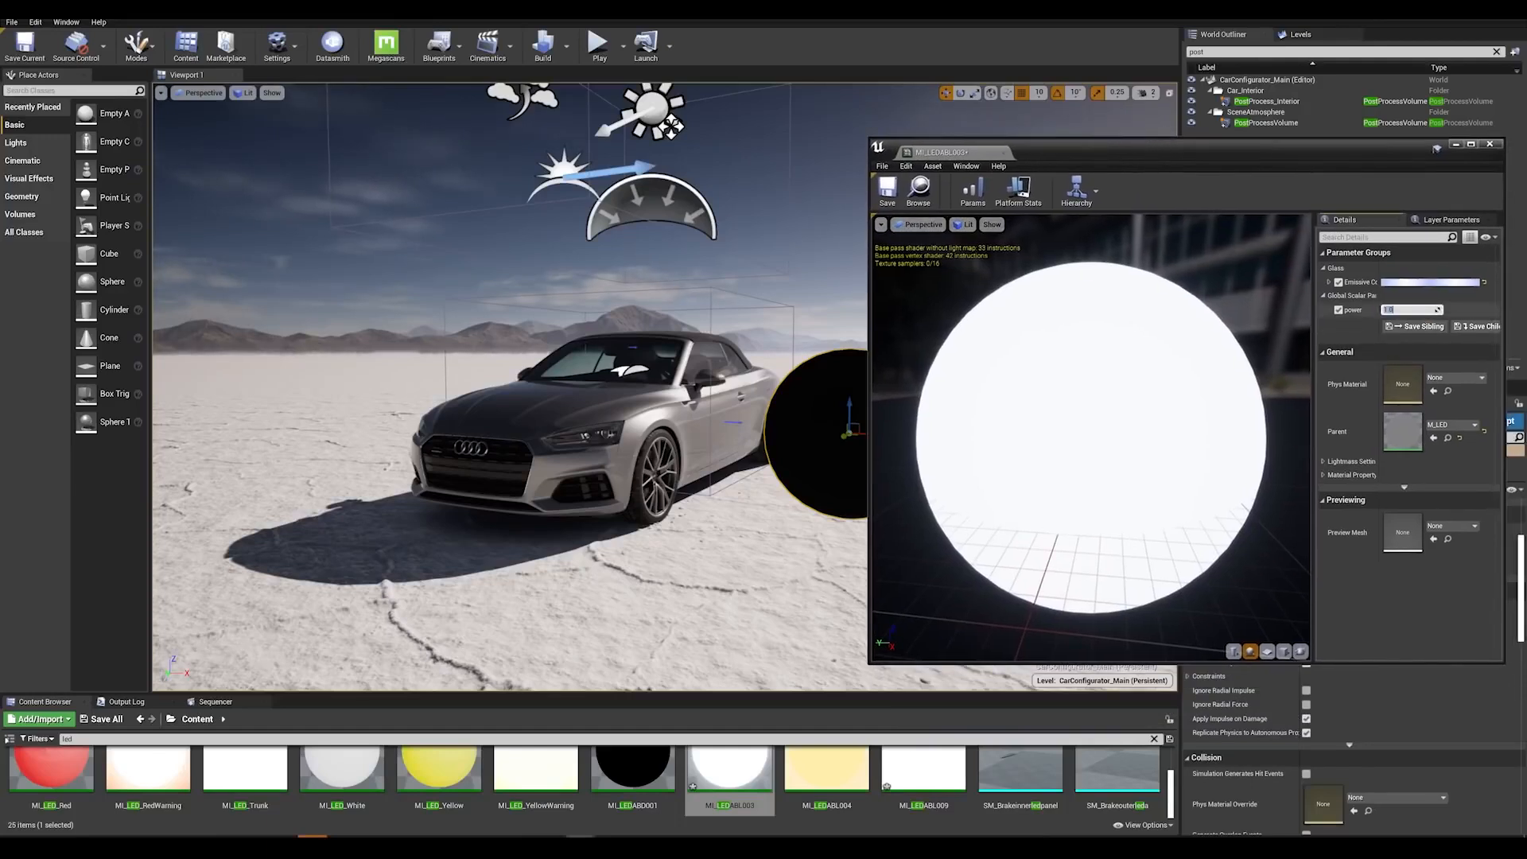
type("15000")
key("Return")
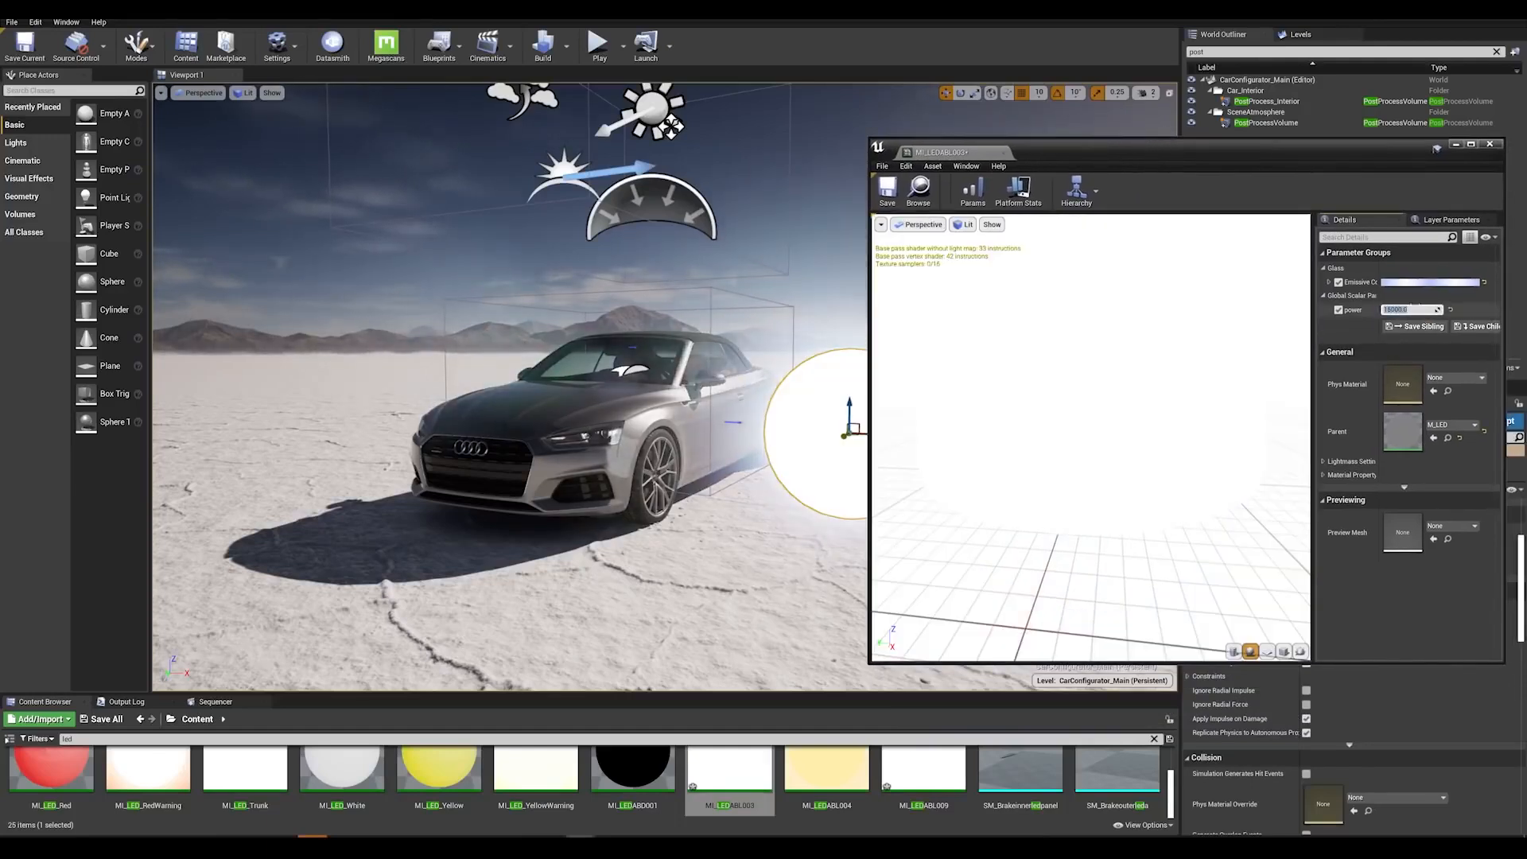
left_click_drag(1320, 145, 1291, 185)
left_click(1461, 181)
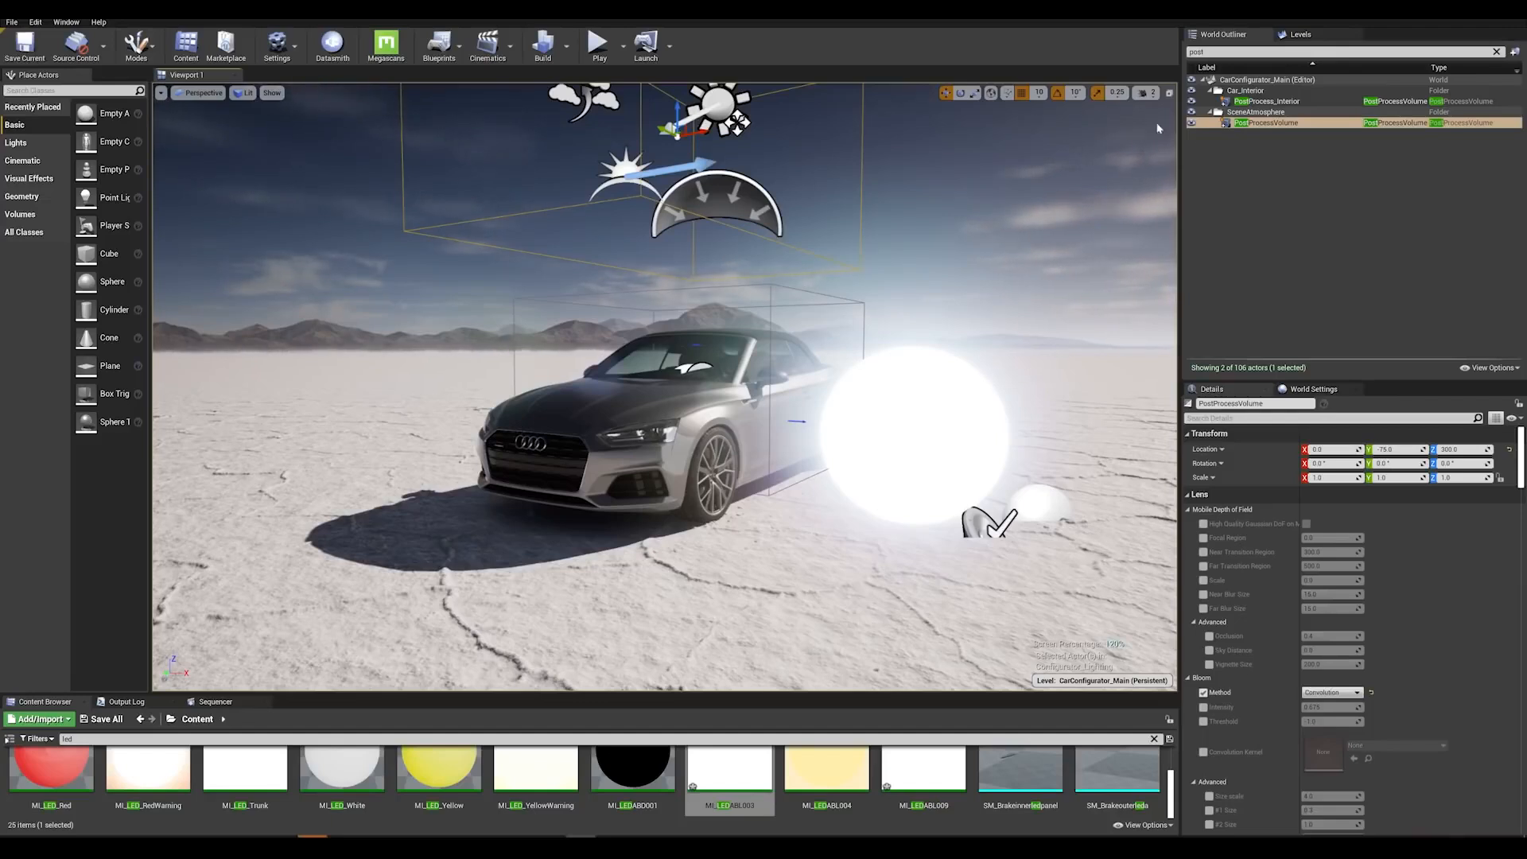
Select the outdoor PostProcessVolume, filter its properties for "scree" and open its Screen Percentage value for editing
left_click(1259, 124)
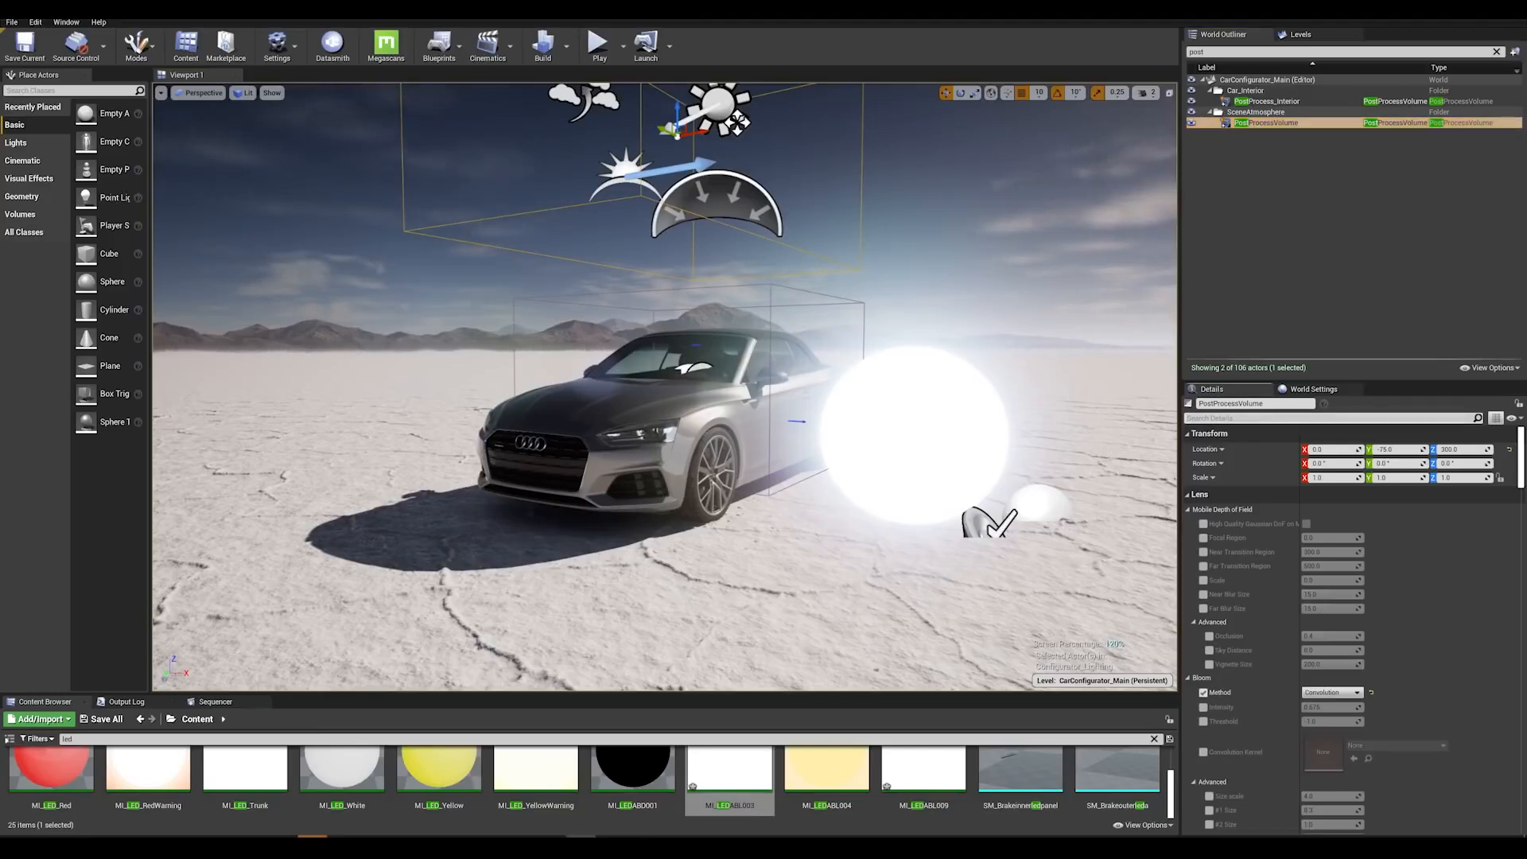
type("scree")
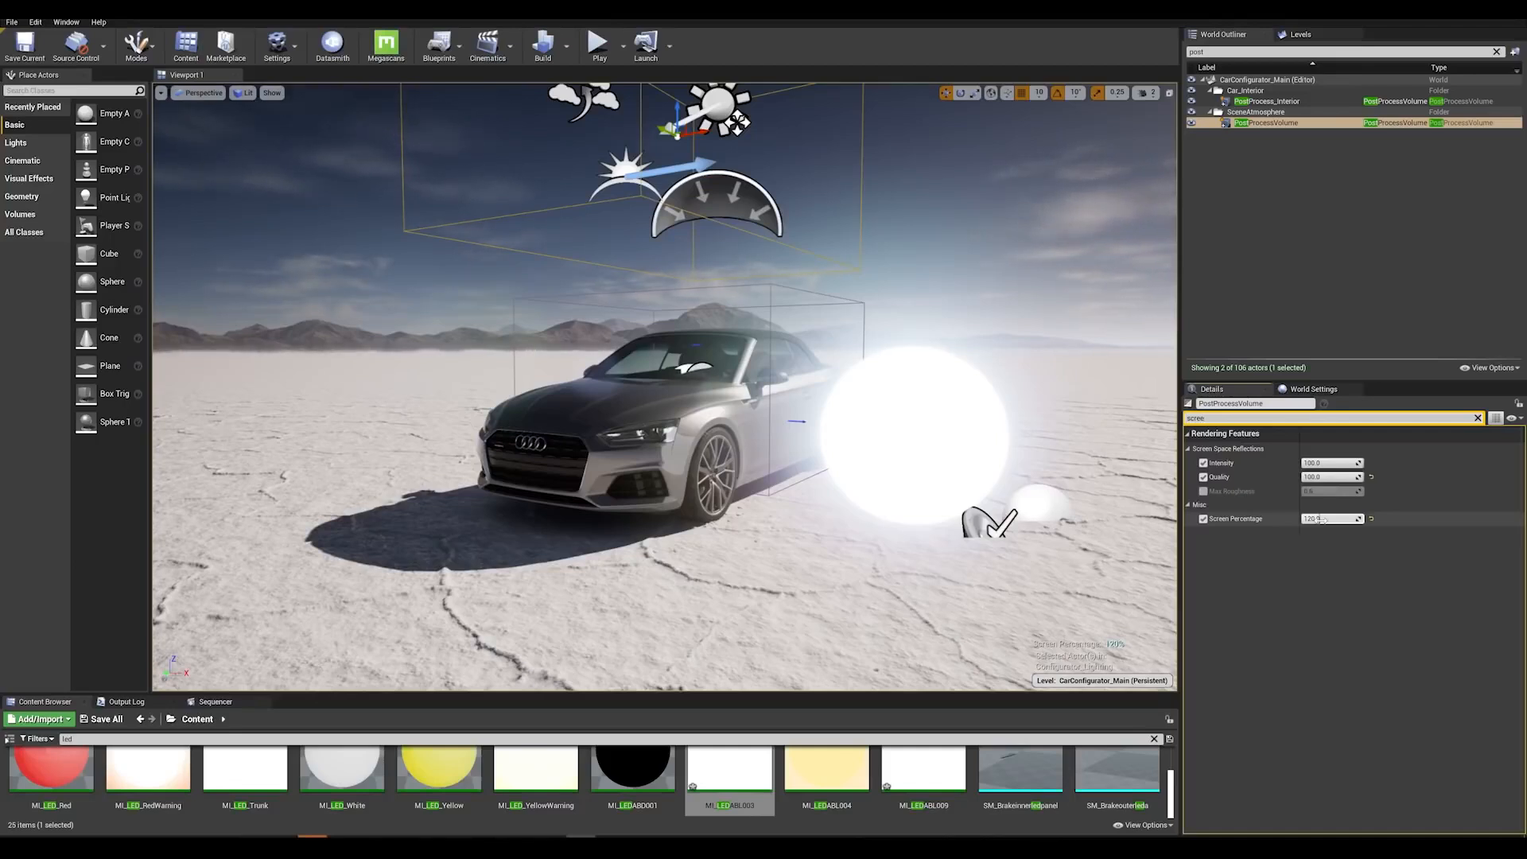
left_click(1320, 519)
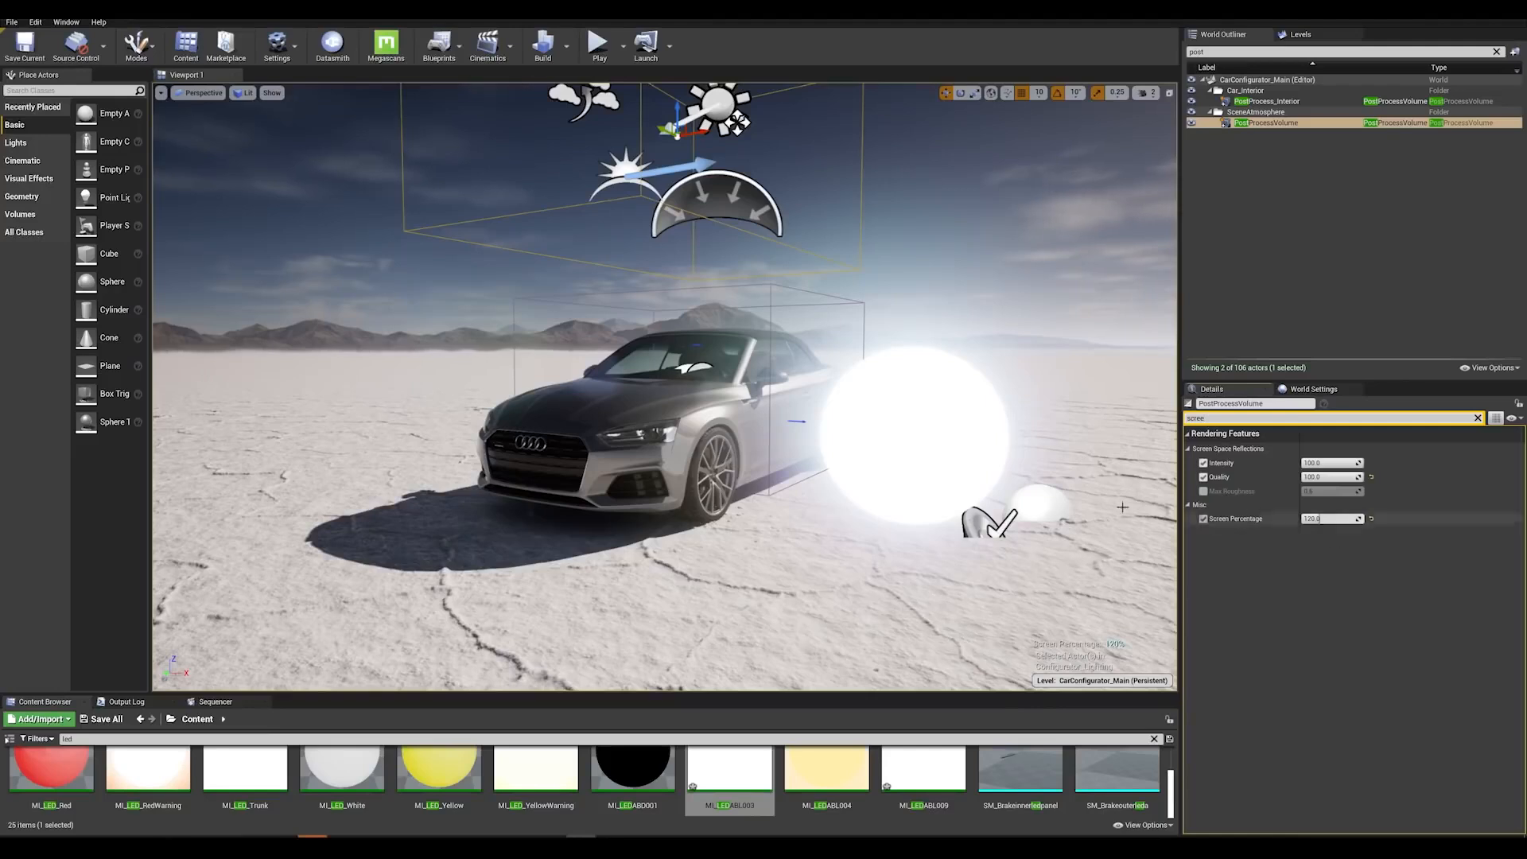
Try viewport screen percentages of 100 and 50, then restore the viewport to 120
left_click(160, 92)
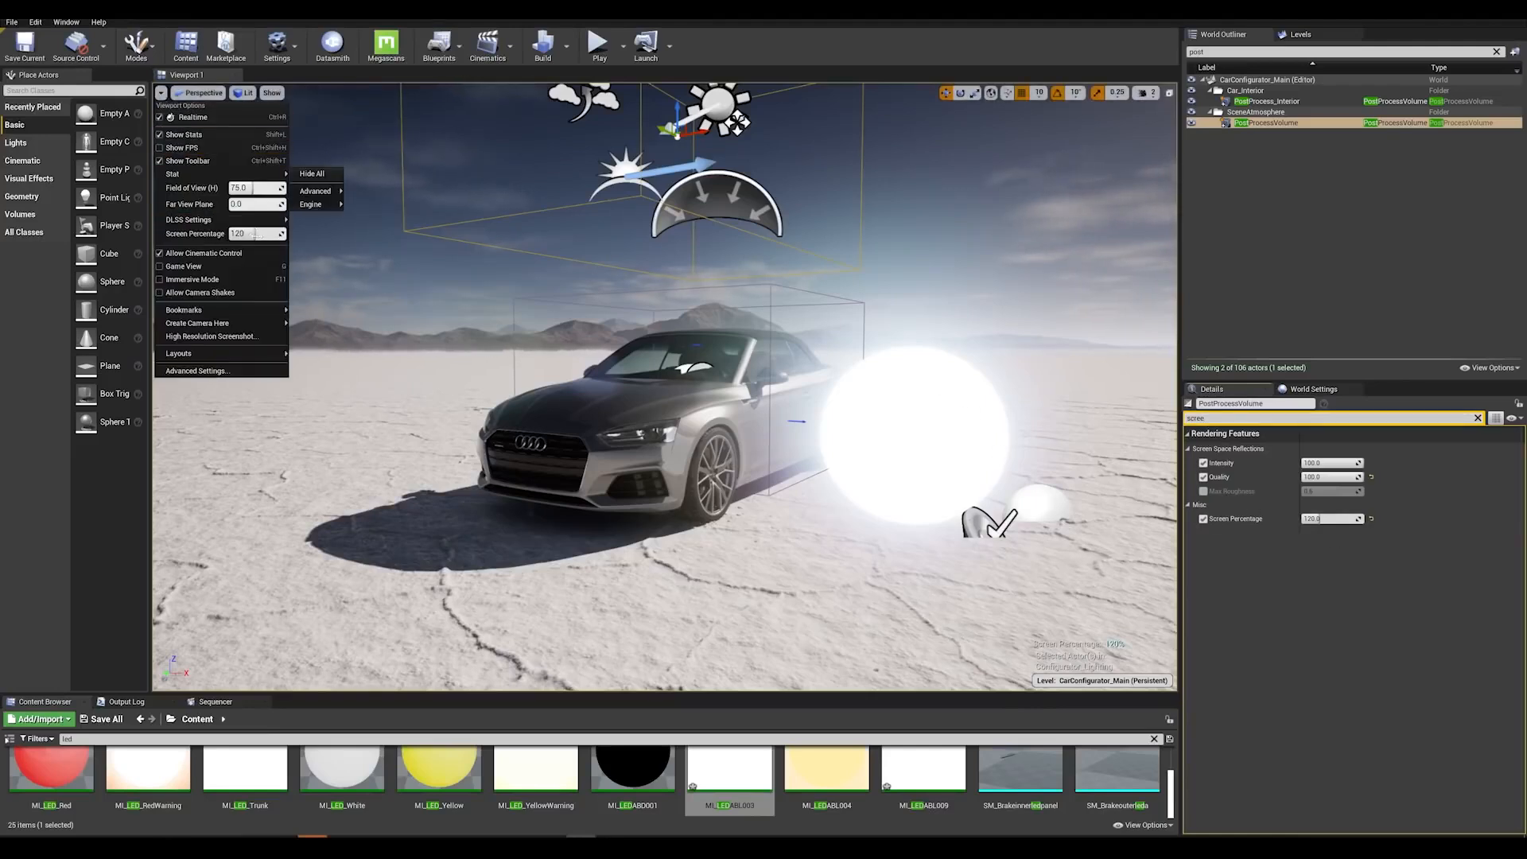
left_click(251, 234)
type("1")
key("Return")
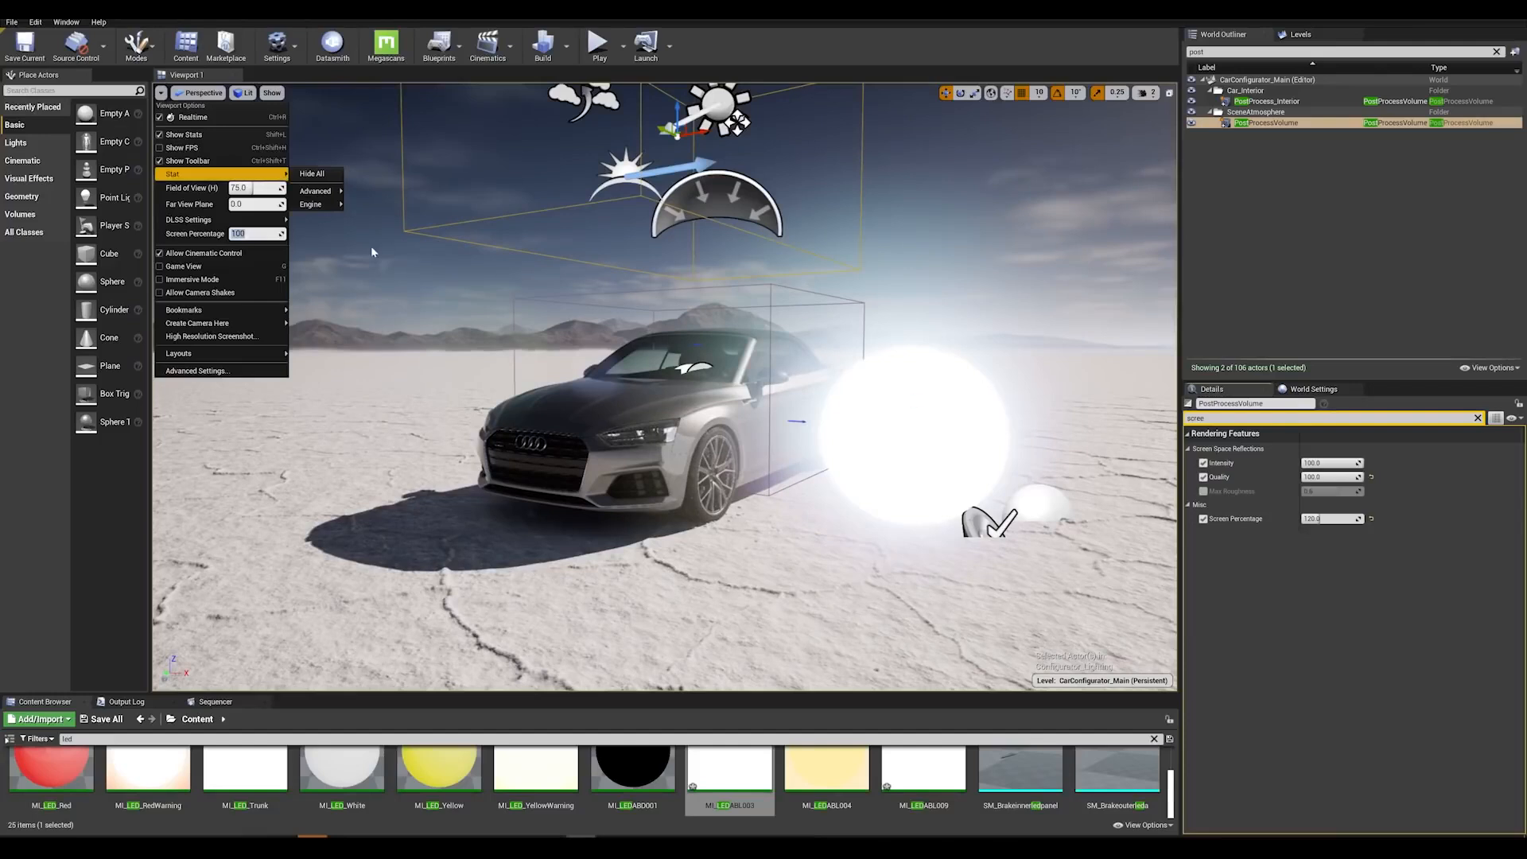
type("50")
key("Return")
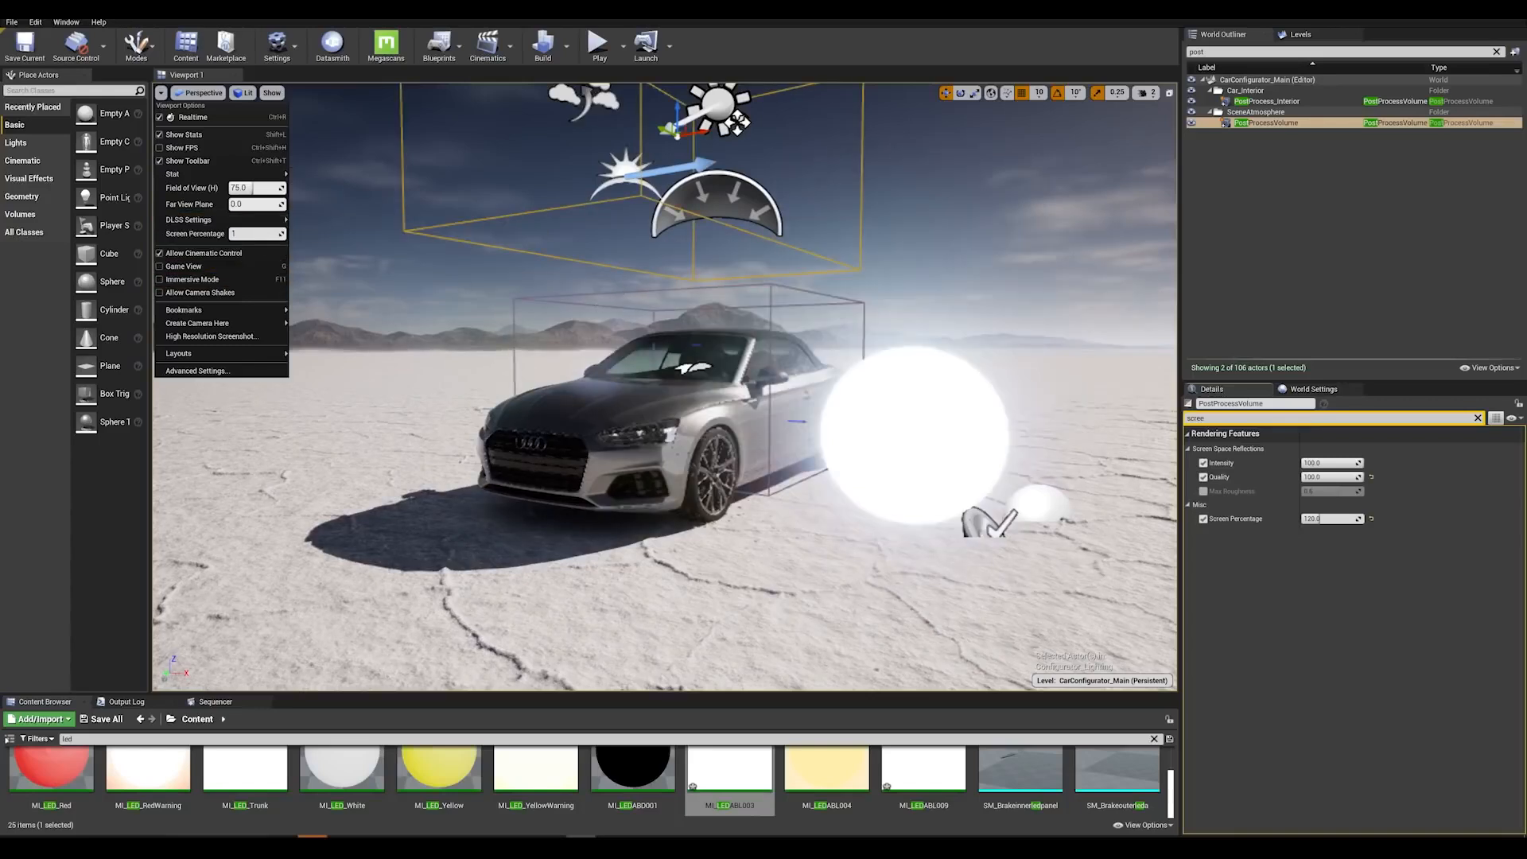
key("Return")
Delete the glowing sphere beside the car from the level
left_click(902, 386)
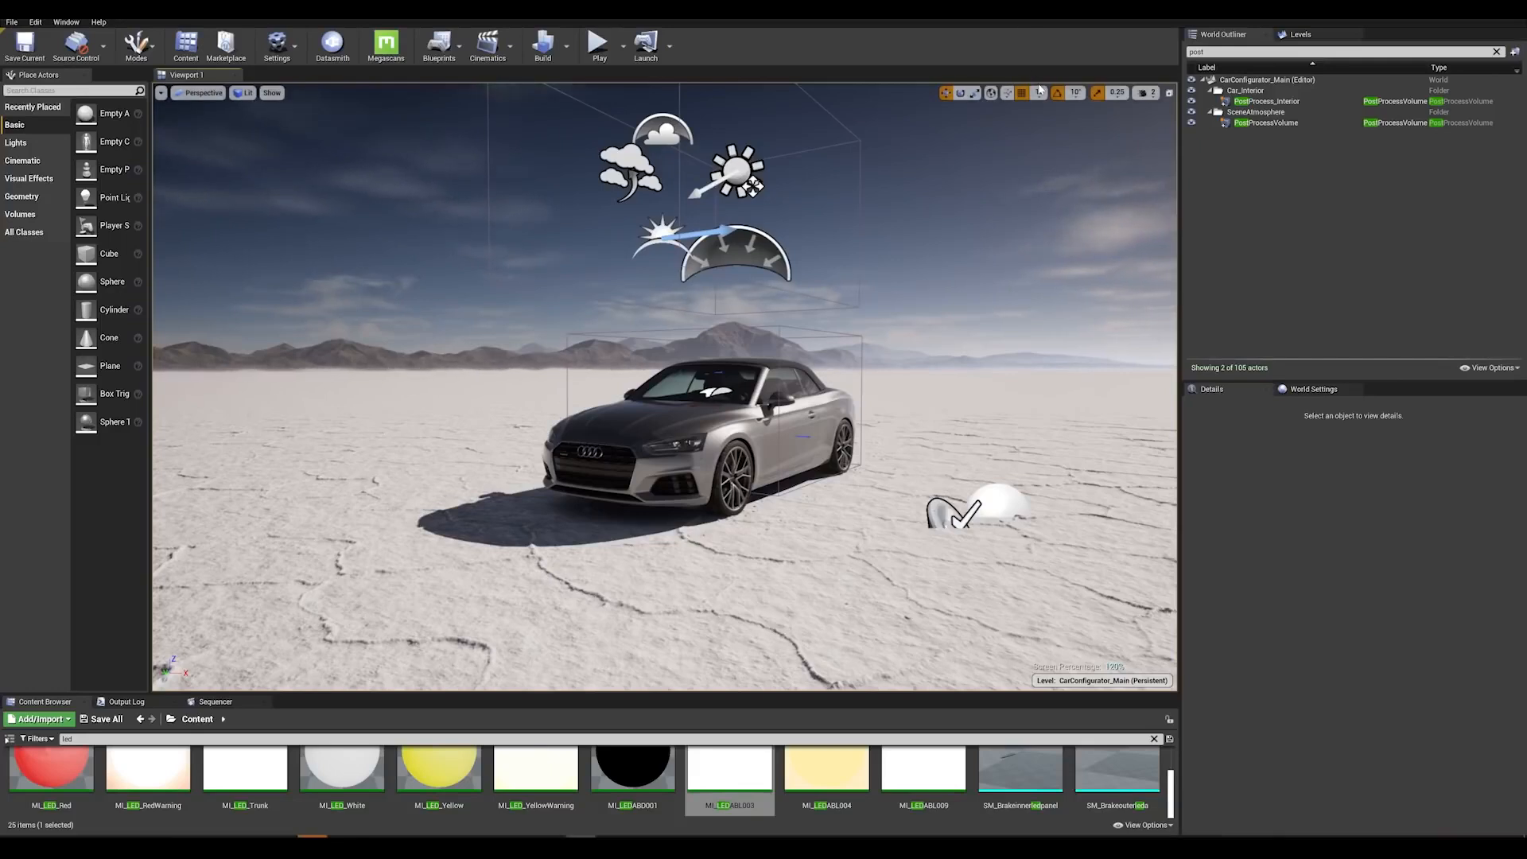
right_click_drag(870, 290, 891, 312)
key("w")
Set the outdoor PostProcessVolume's reflection type to Screen Space and examine the reflections on the car body and headlights
left_click(1250, 122)
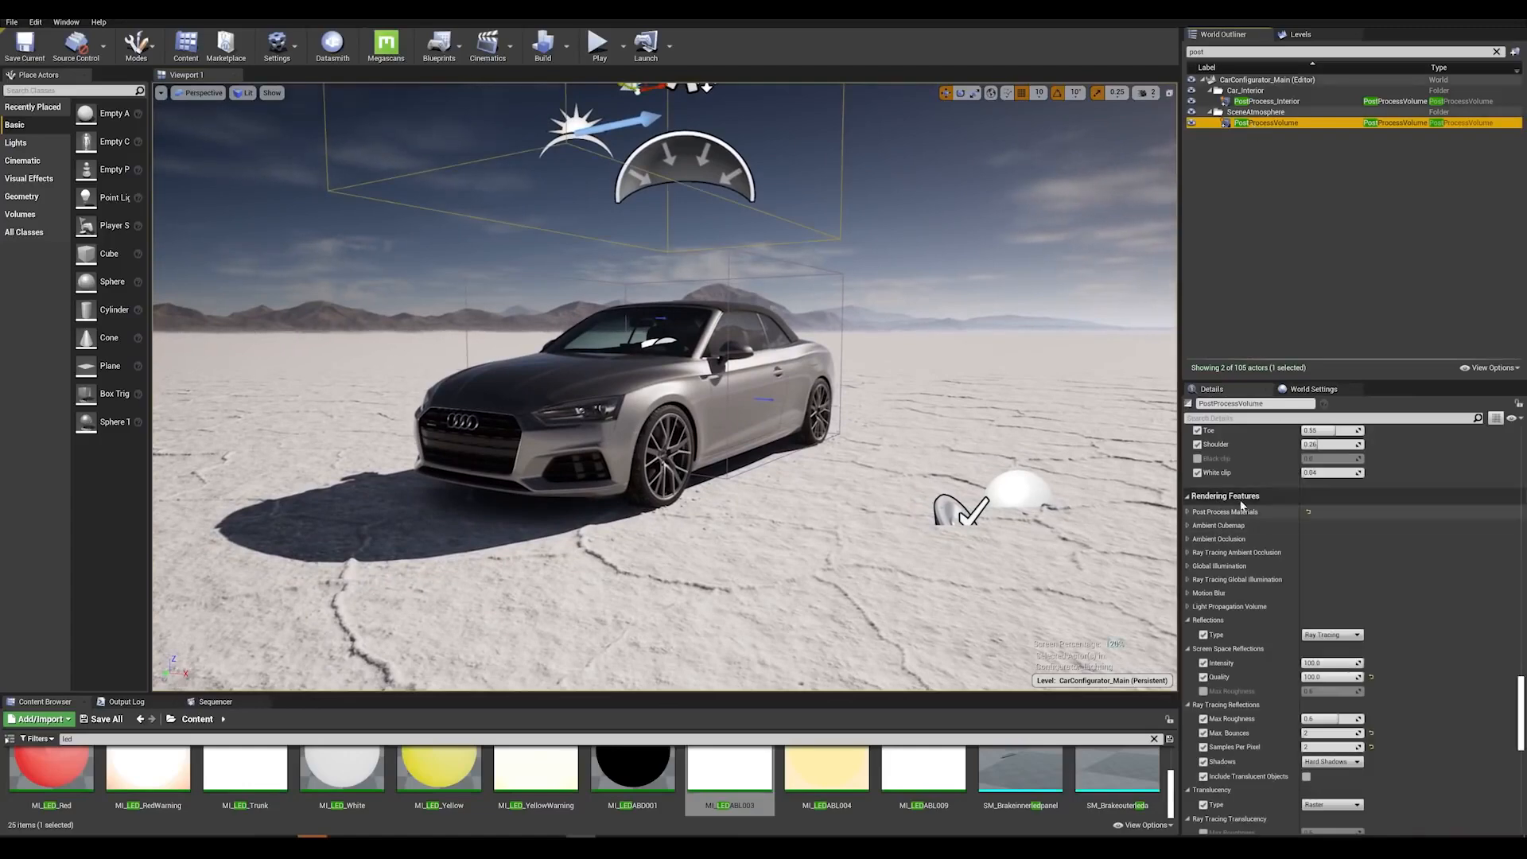
mouse_move(967, 513)
right_mouse_down()
mouse_move(1018, 573)
mouse_move(954, 513)
right_mouse_up()
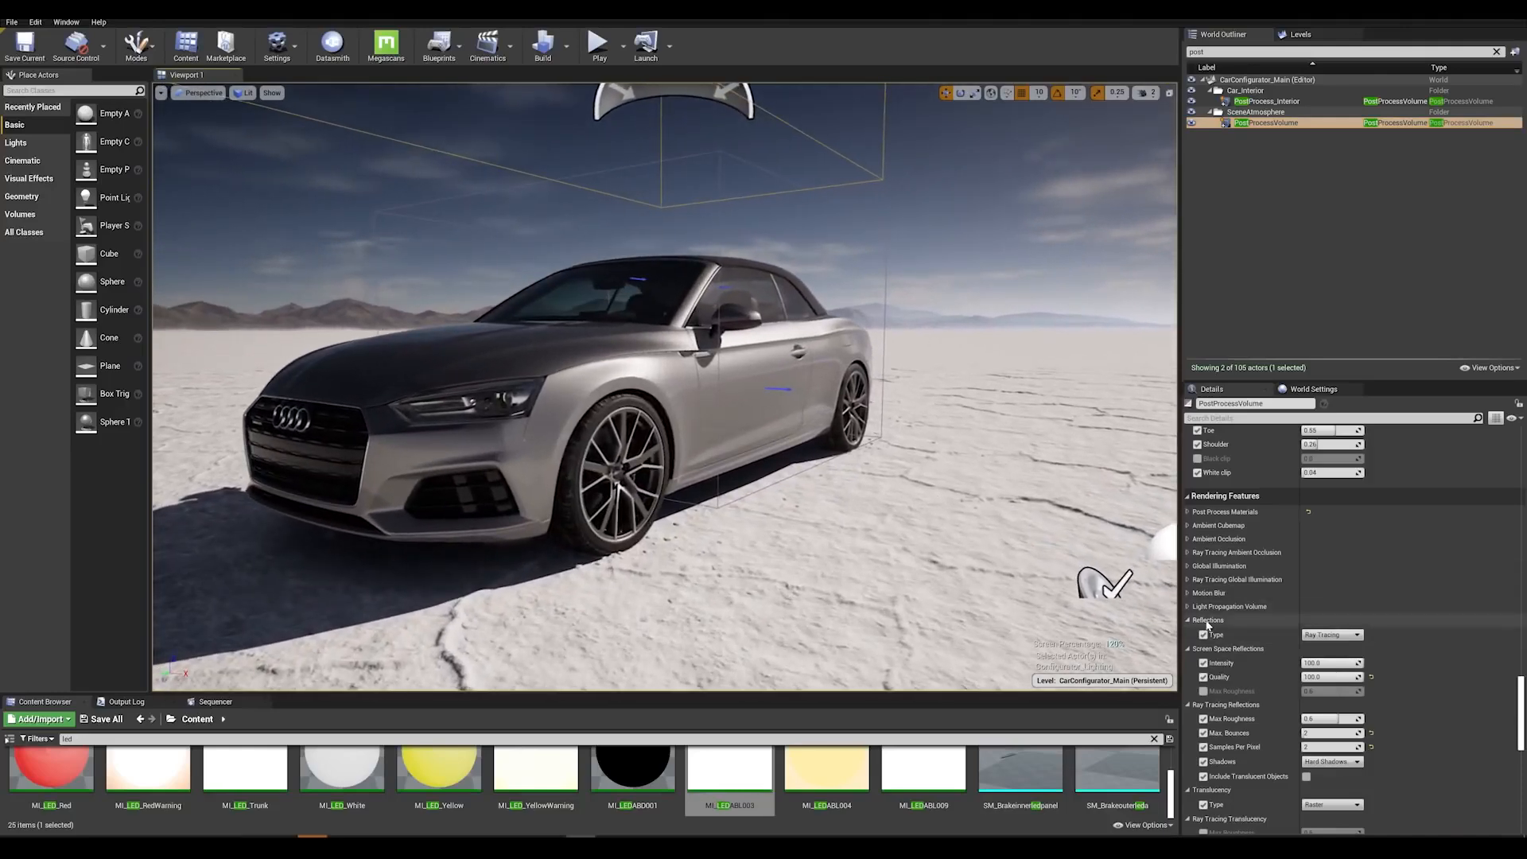
left_click(1334, 636)
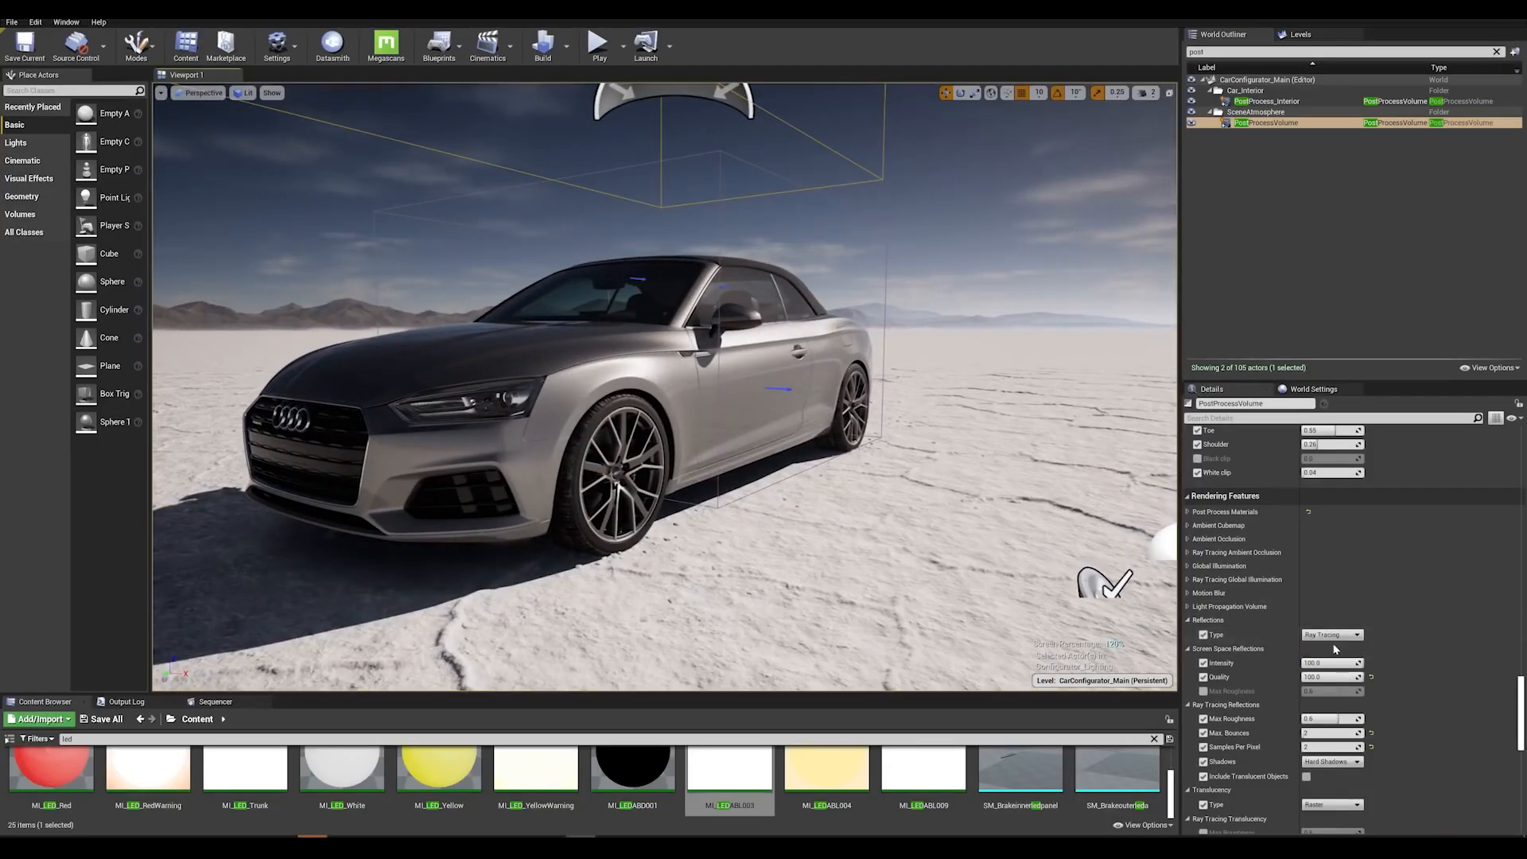
left_click(1327, 649)
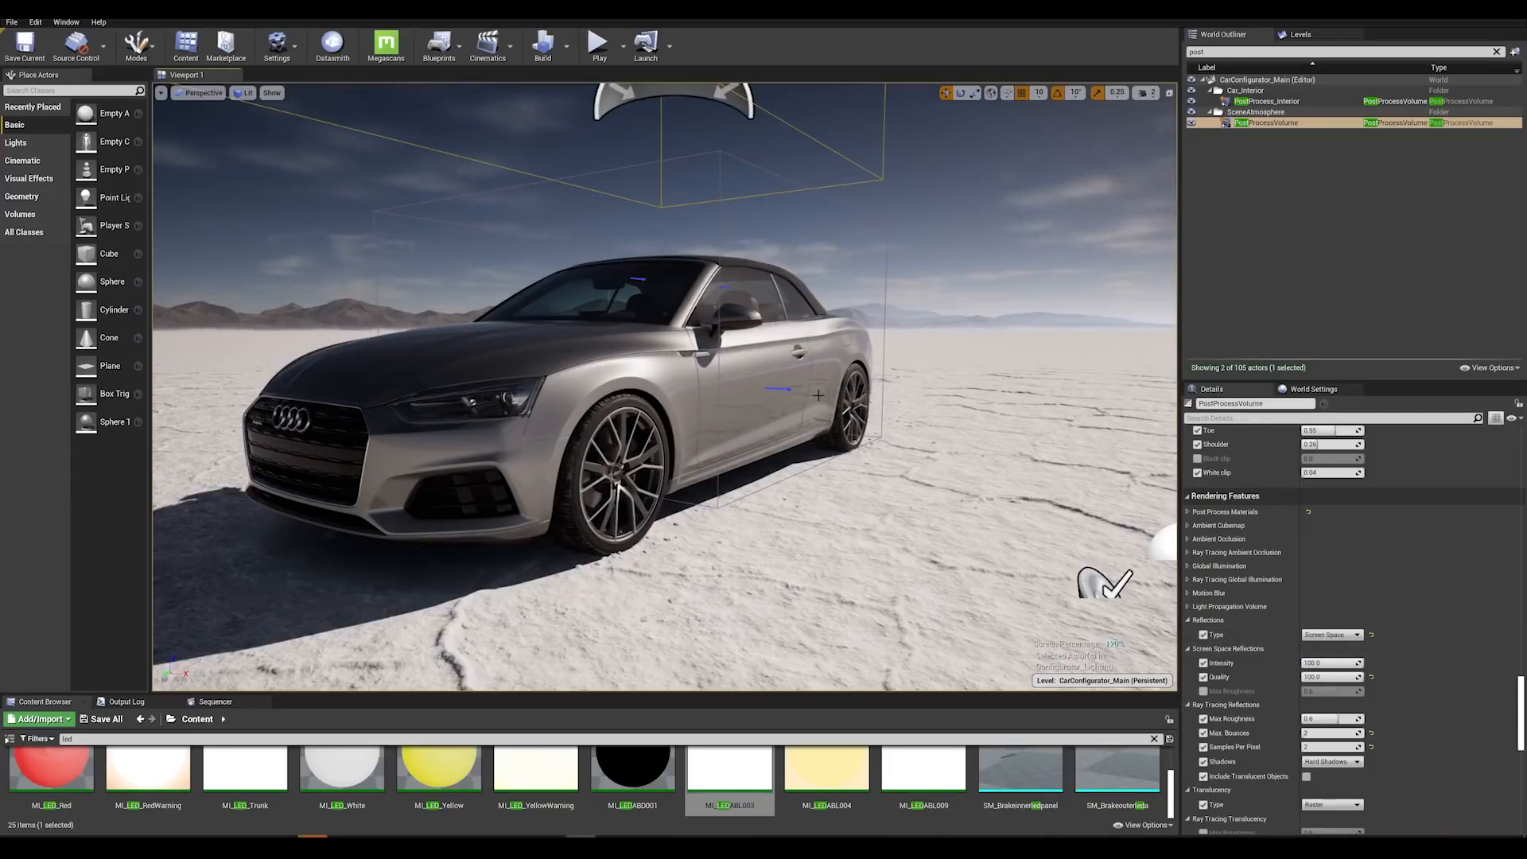
right_click_drag(815, 395, 769, 392)
key("w")
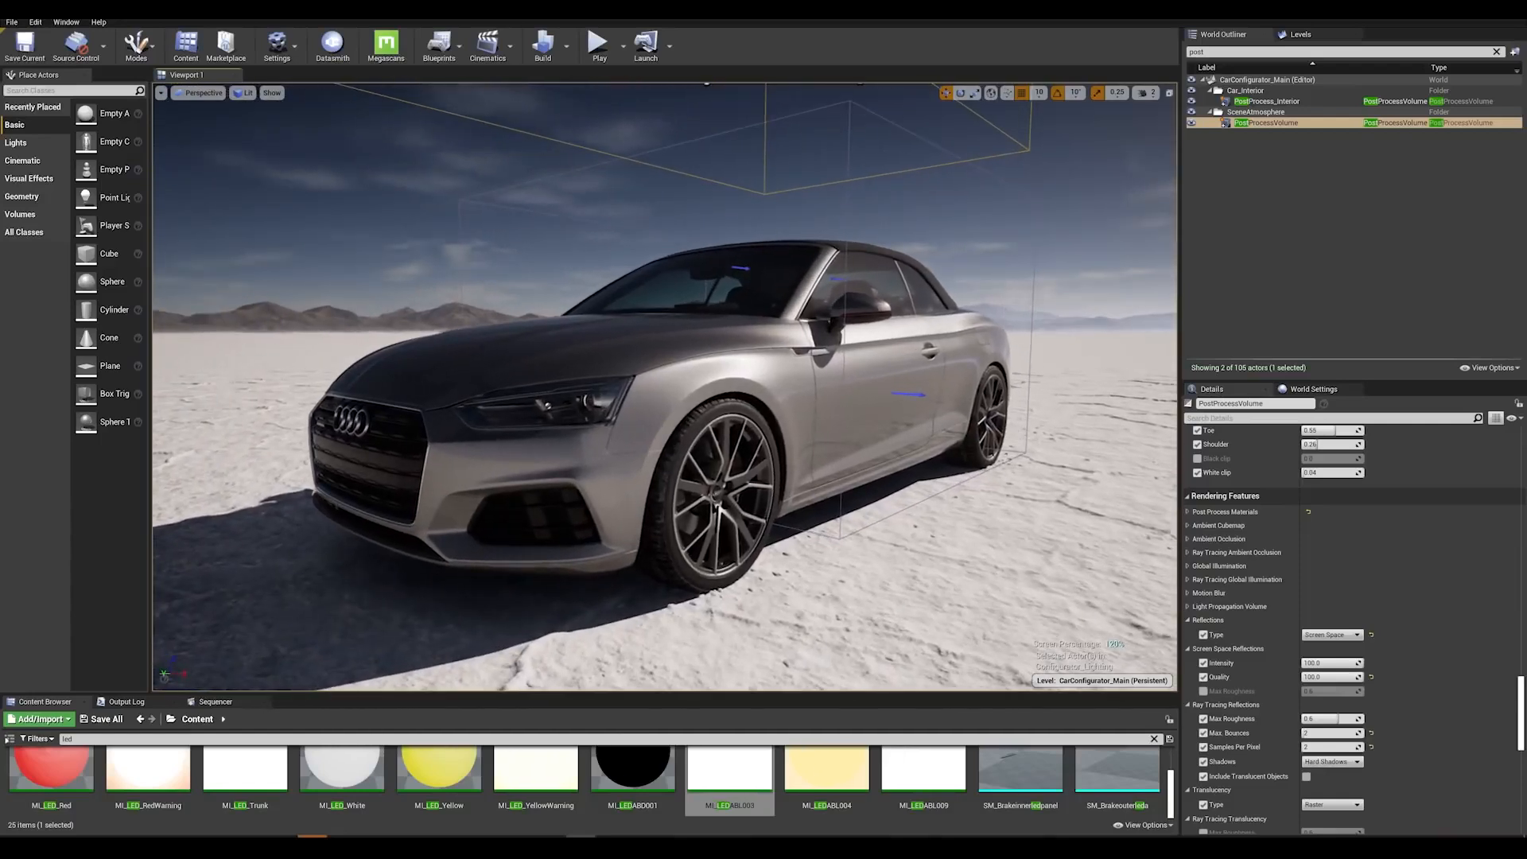
right_click_drag(768, 392, 728, 390)
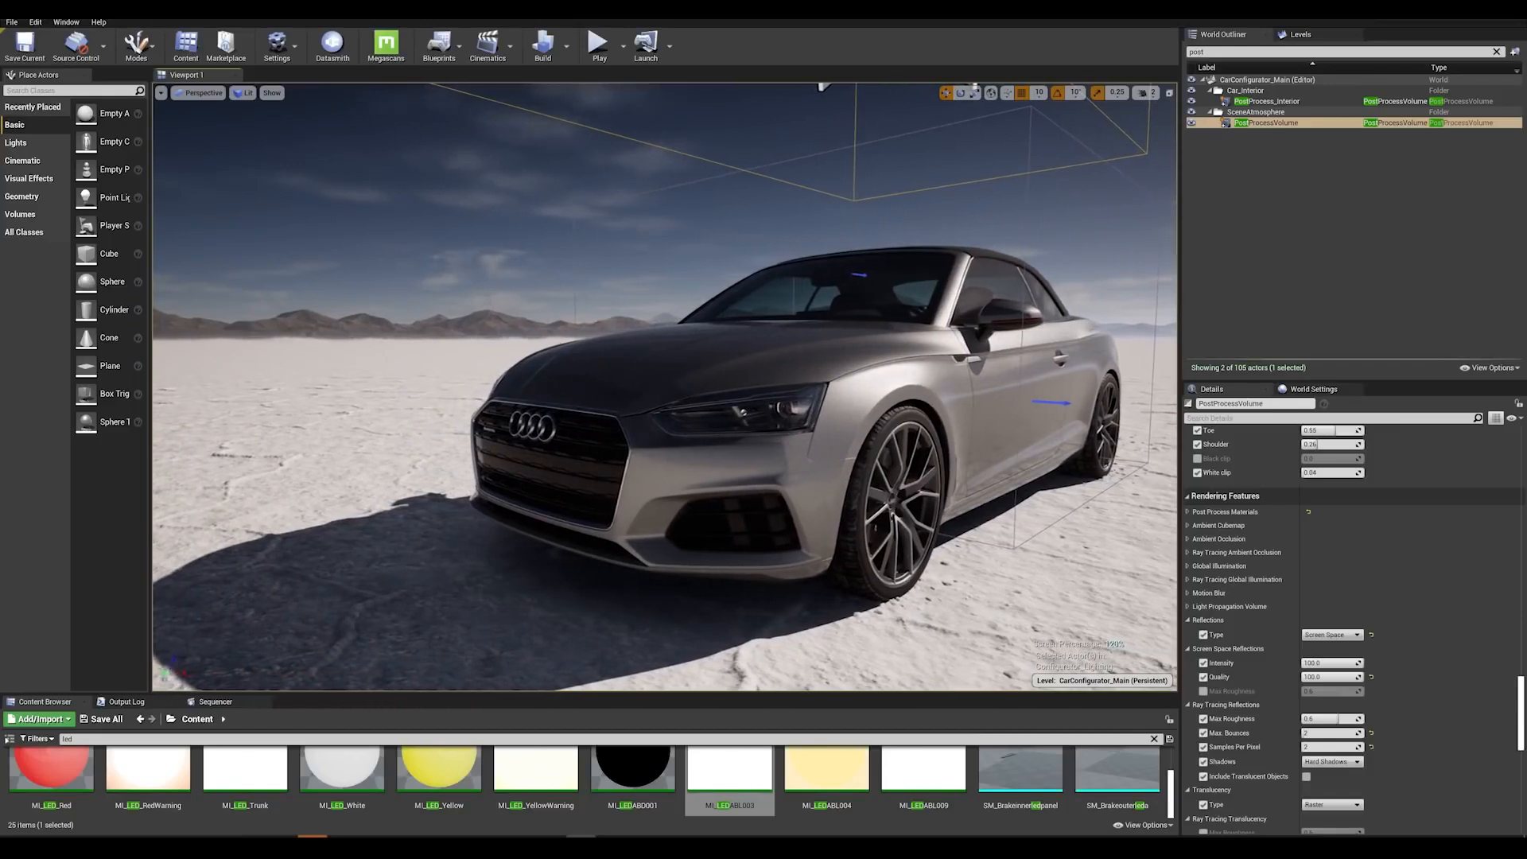
Set the reflection type back to Ray Tracing and examine the headlight, grille and wheel up close
left_click(1332, 635)
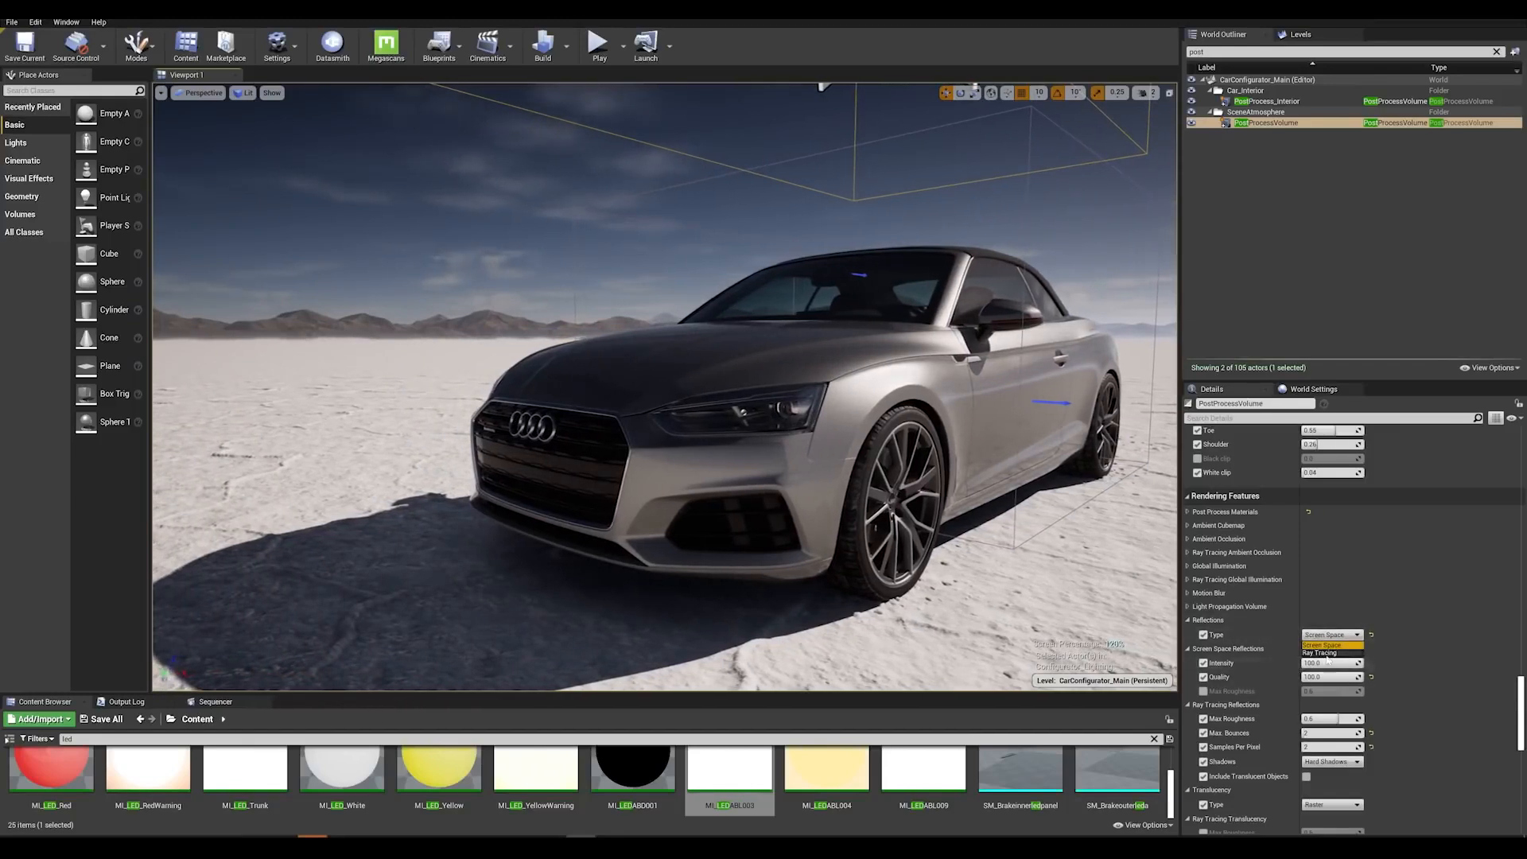
left_click(1331, 656)
key("d")
right_click_drag(828, 414, 827, 414)
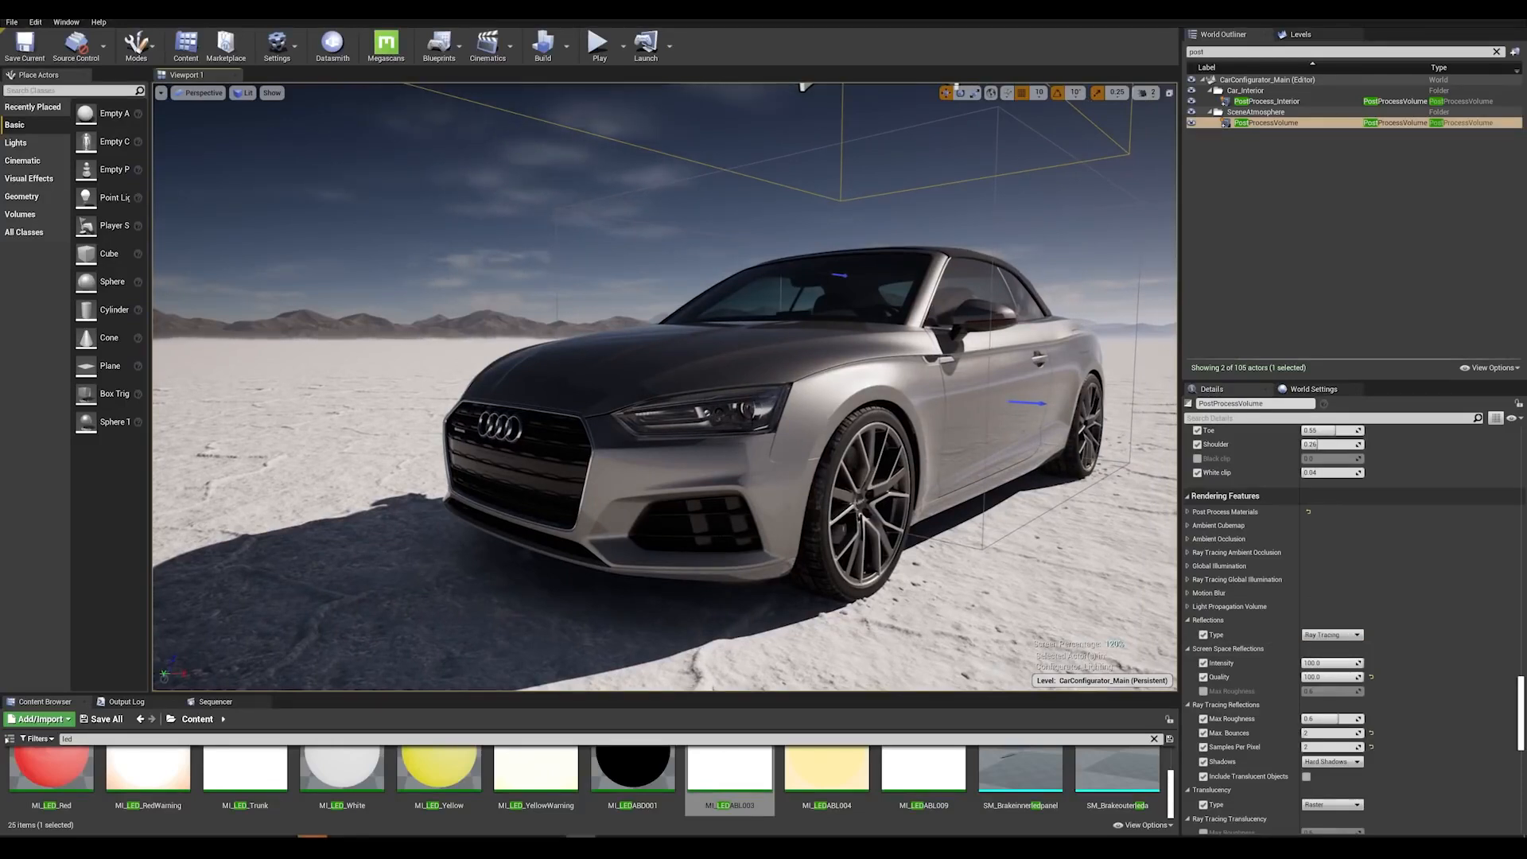
key("d")
right_click_drag(784, 469, 783, 469)
key("w")
key("q")
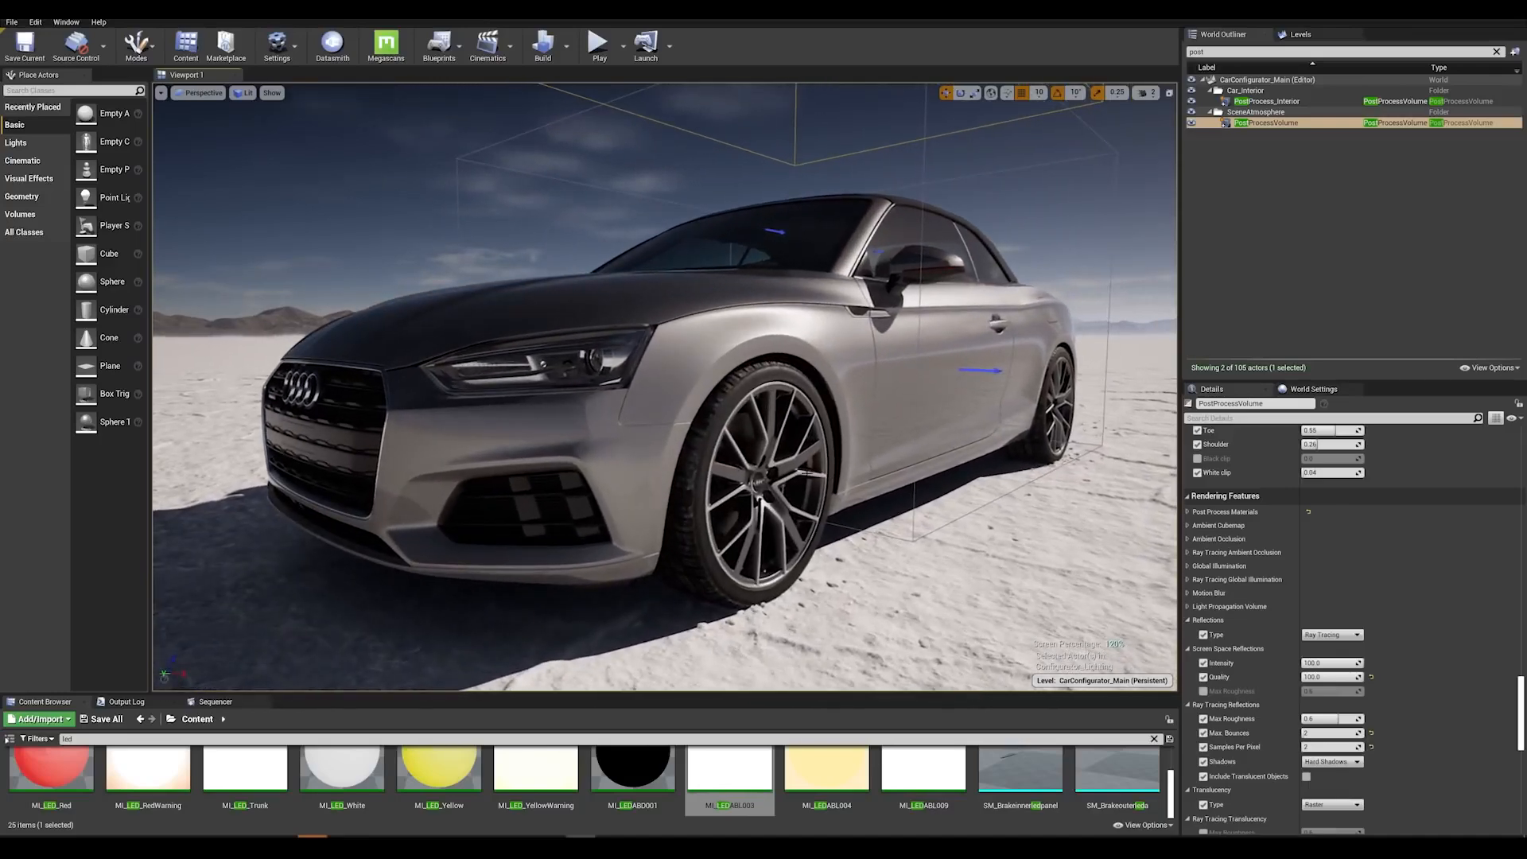
Switch the reflection type to Screen Space and back to Ray Tracing to compare the headlight reflections
left_click(1333, 635)
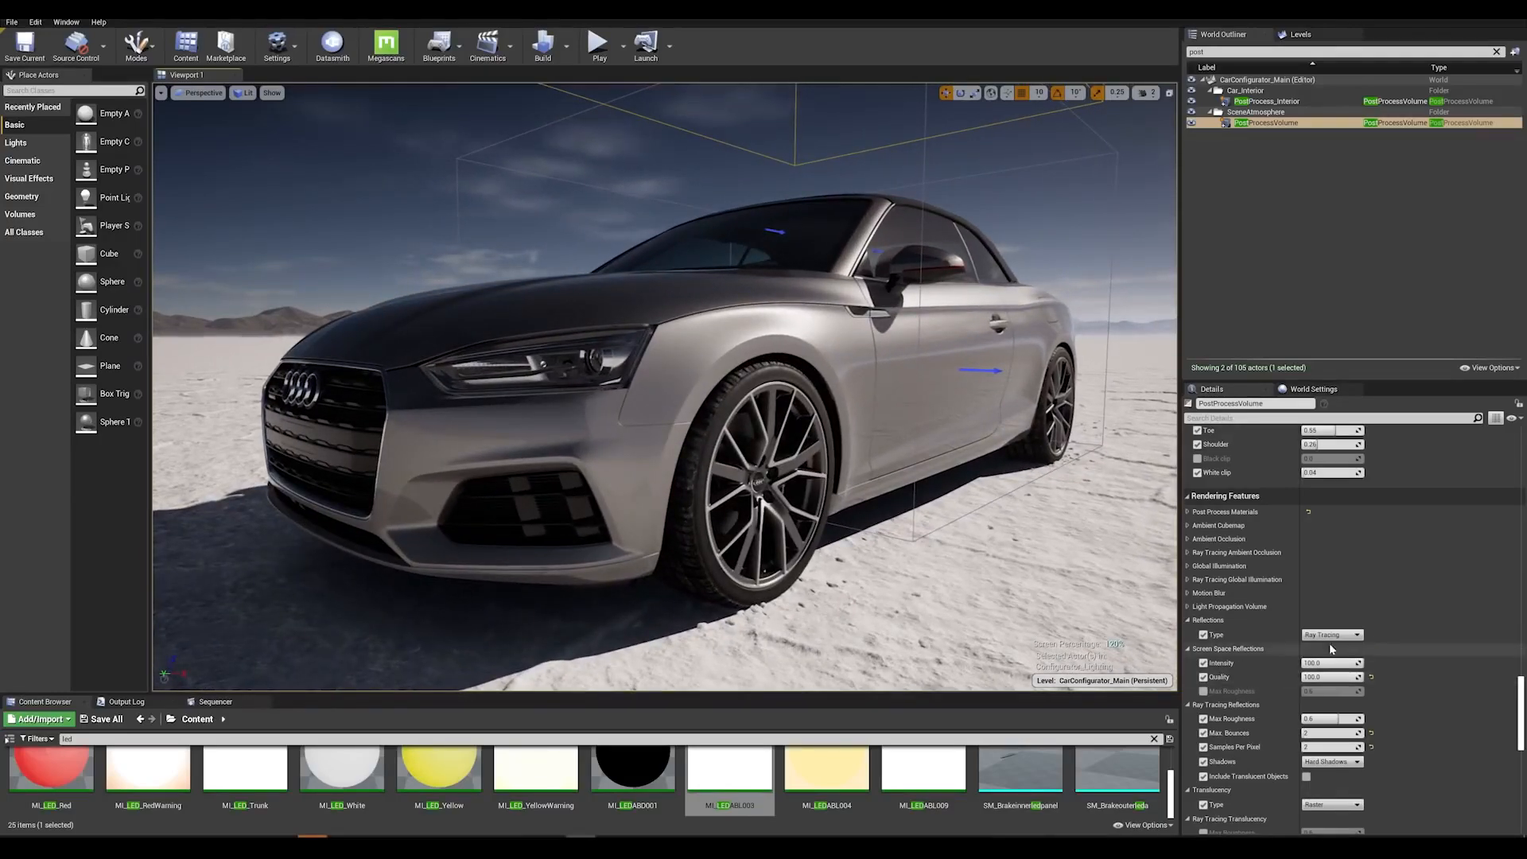
left_click(1329, 645)
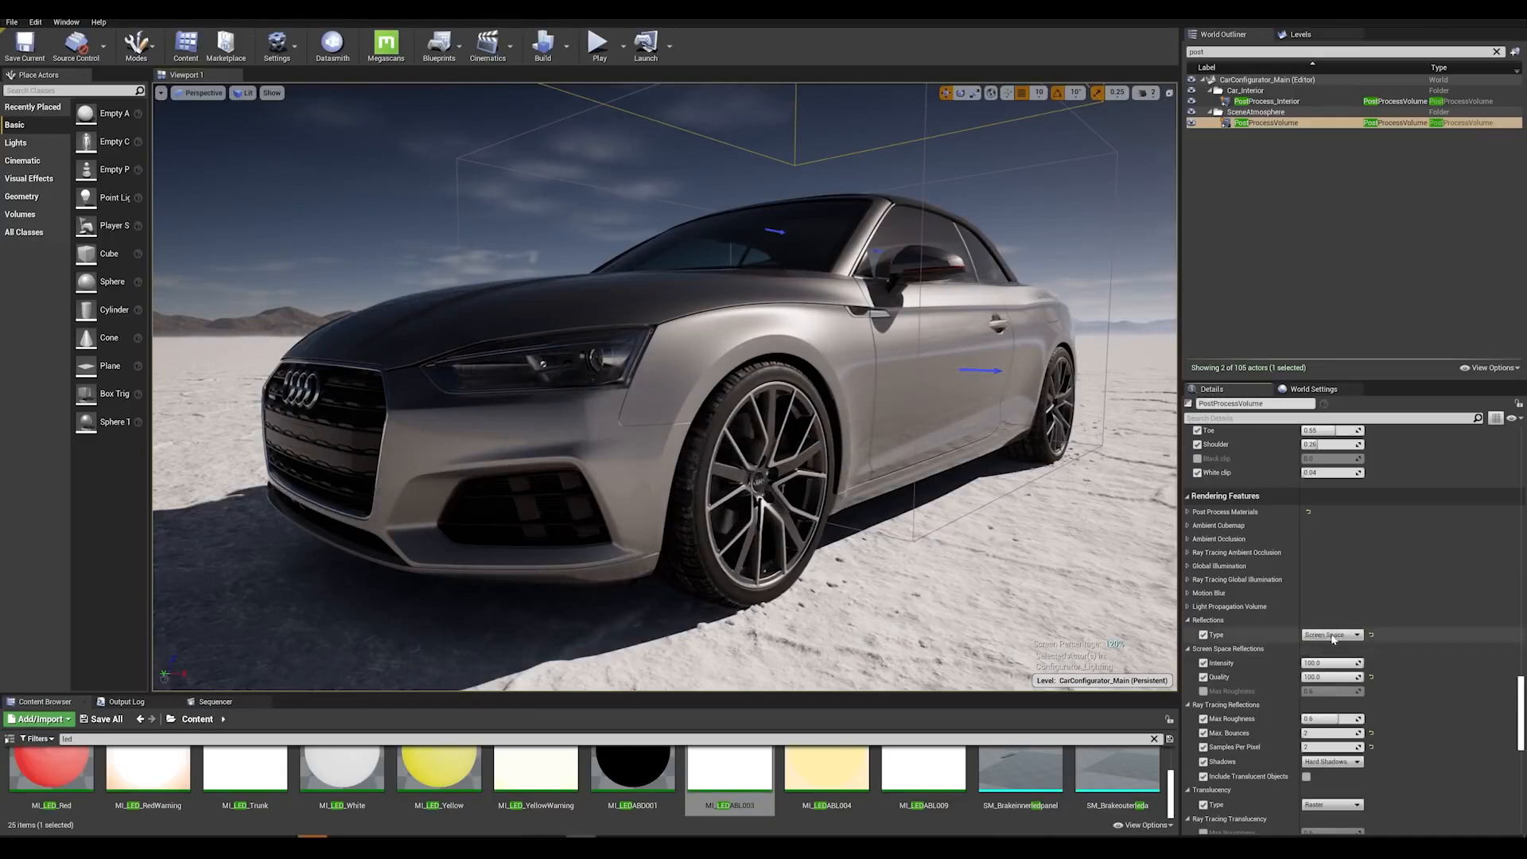
left_click(1329, 636)
left_click(1329, 654)
right_click_drag(866, 491, 886, 499)
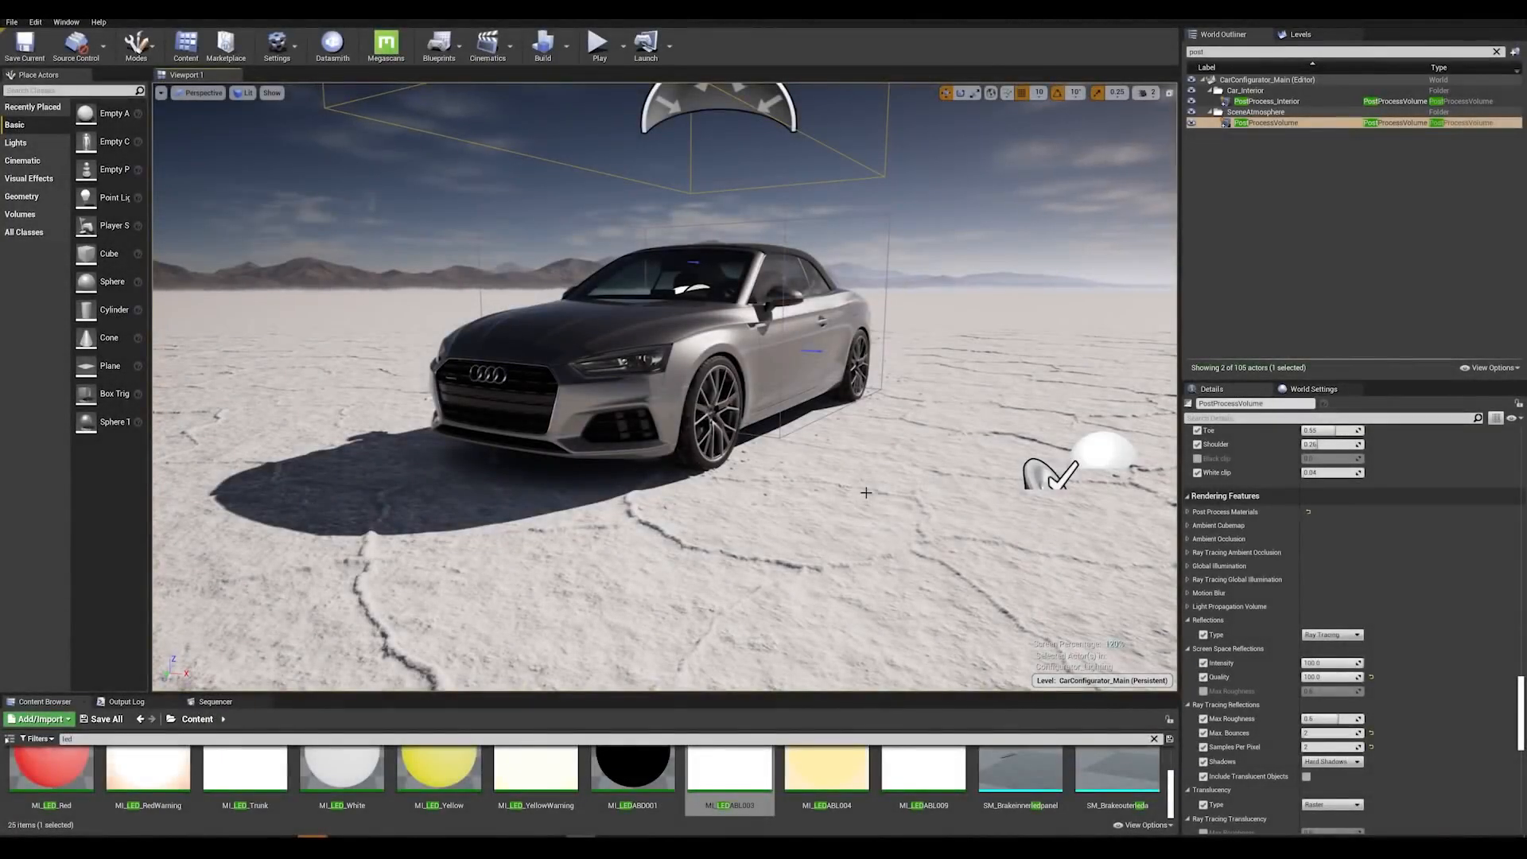
Turn Ray Tracing Ambient Occlusion off and on again to compare the contact shadows under the car
left_click(1187, 552)
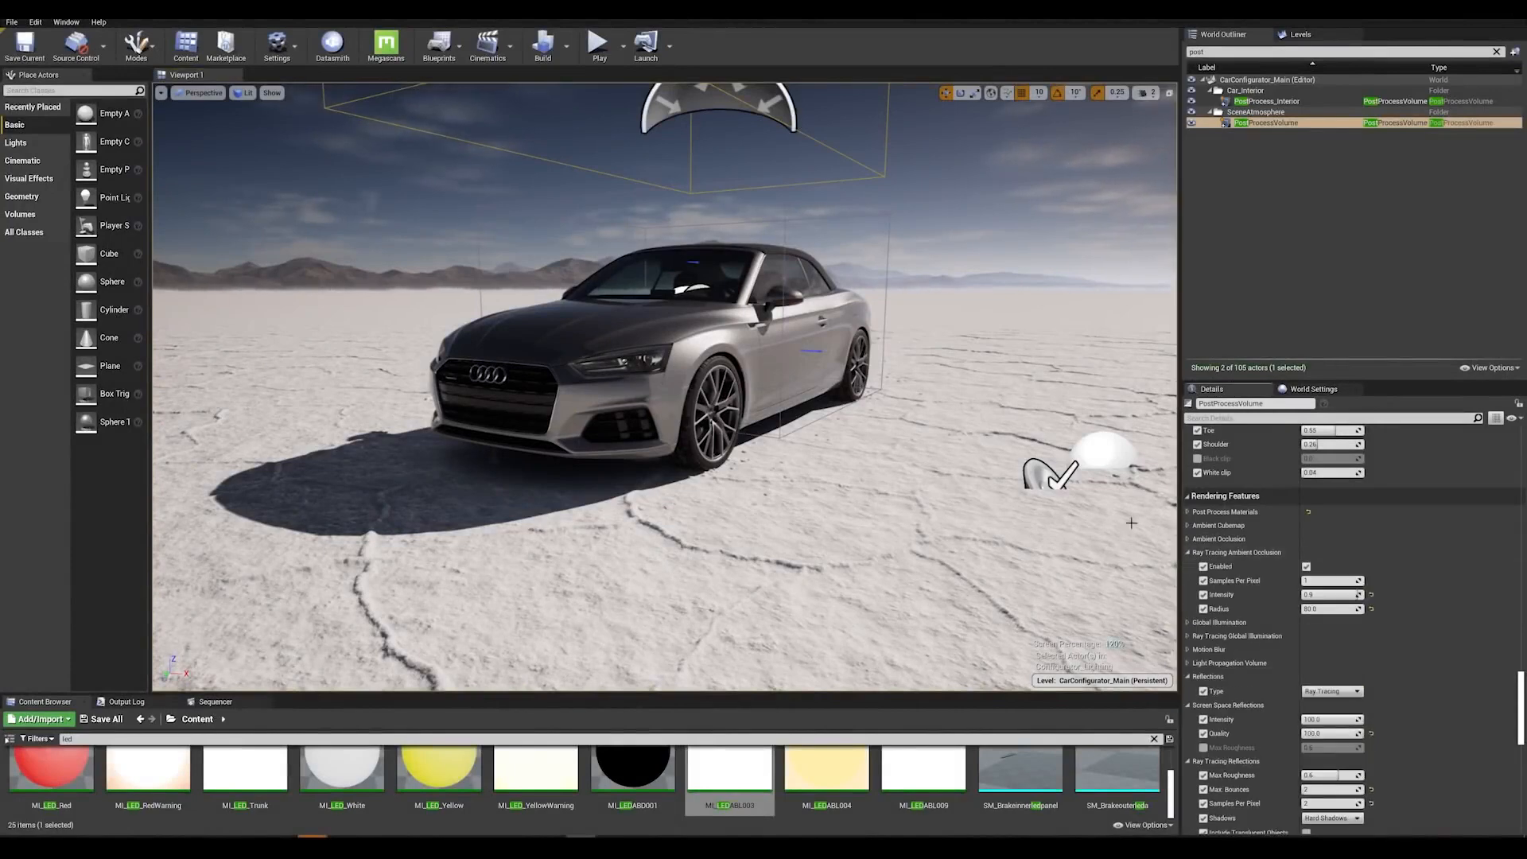
mouse_move(860, 395)
right_mouse_down()
mouse_move(962, 450)
mouse_move(903, 393)
mouse_move(842, 395)
right_mouse_up()
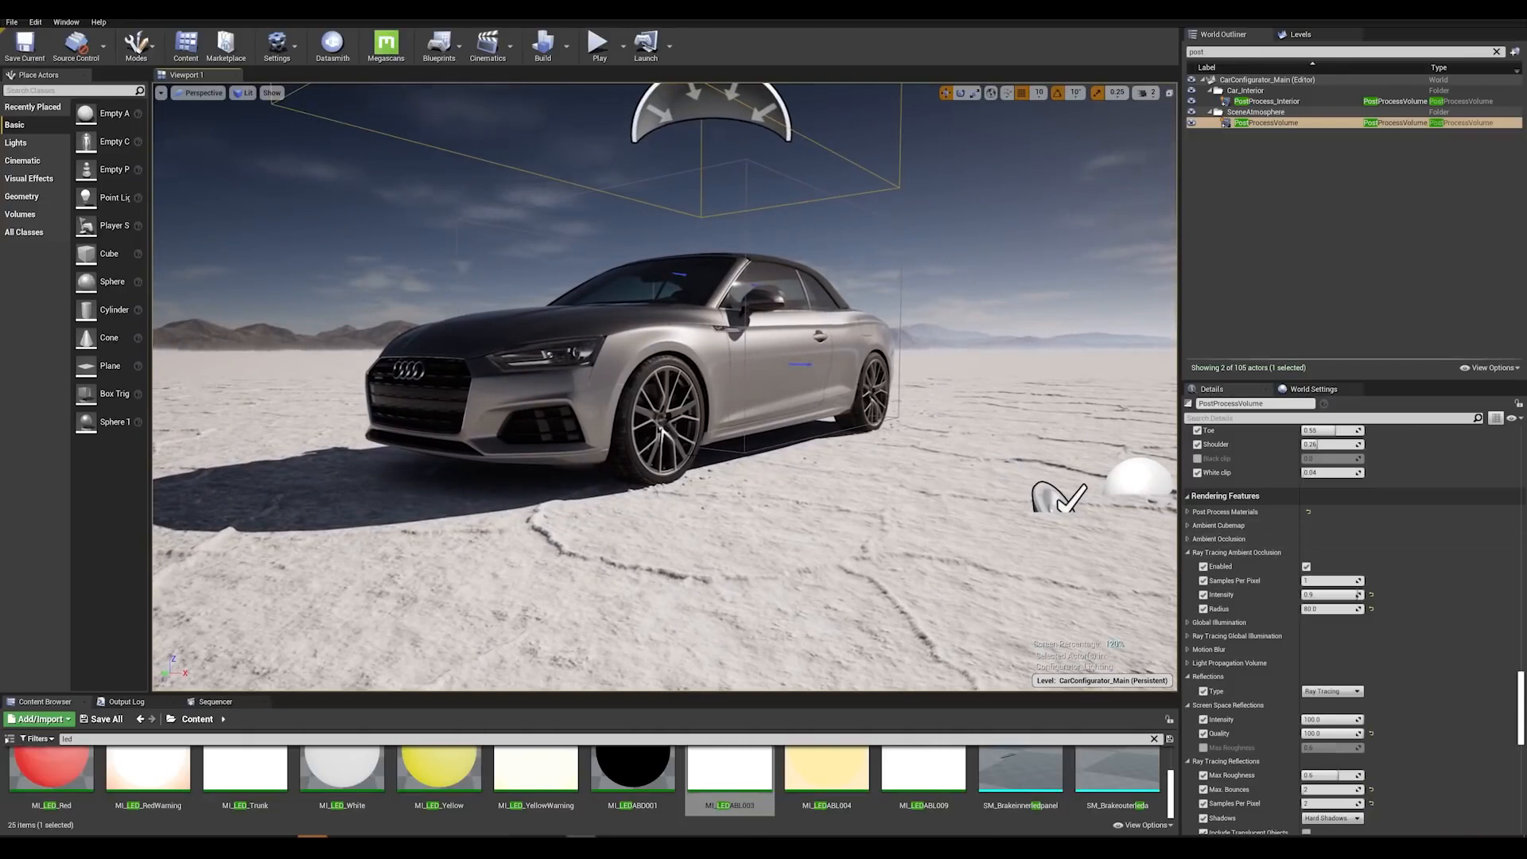
left_click(1306, 567)
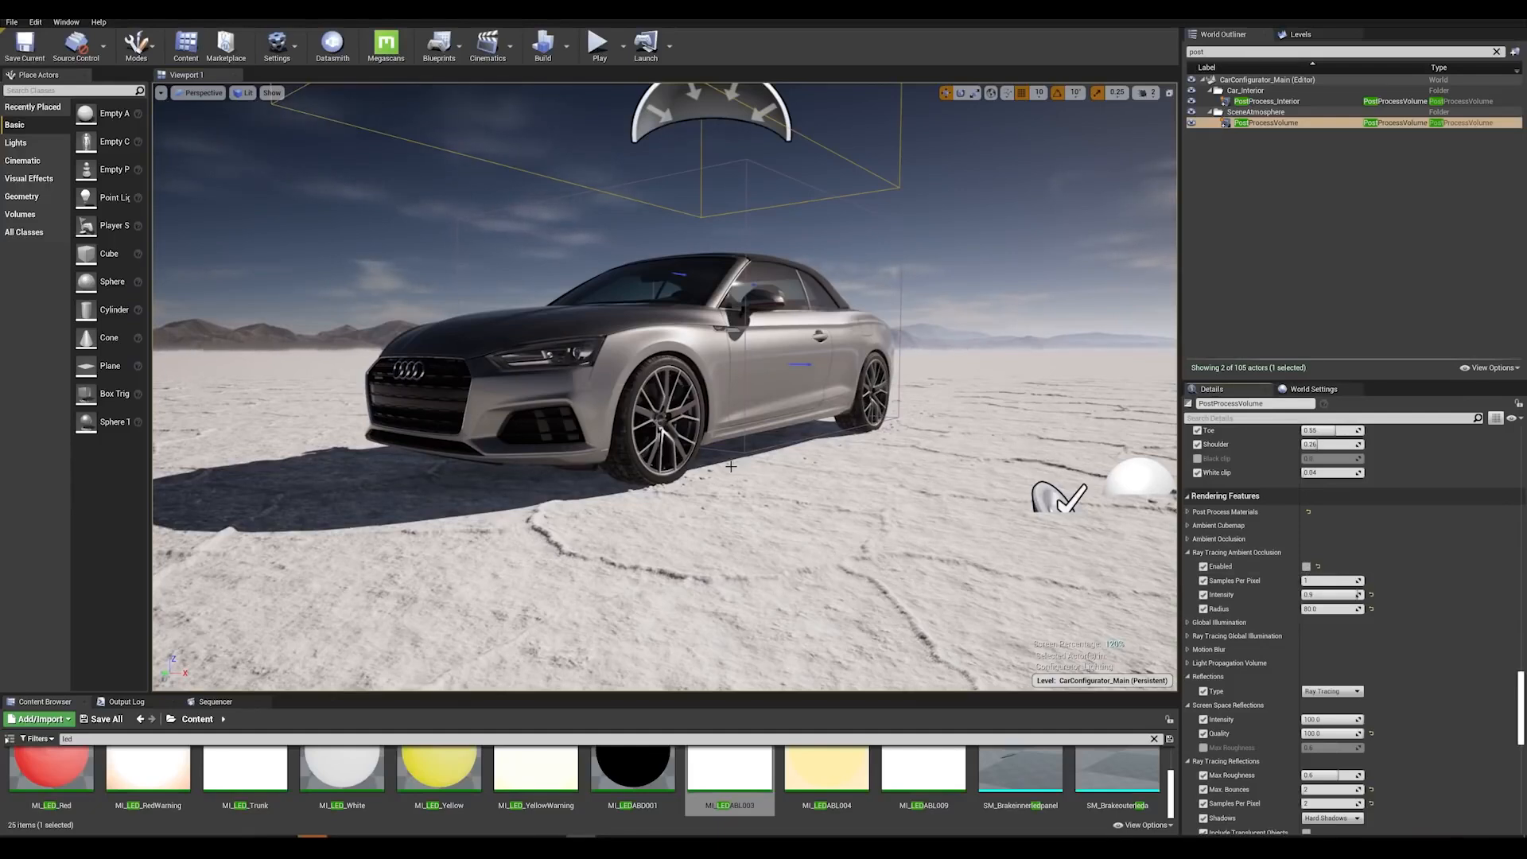
middle_click_drag(731, 467, 748, 437)
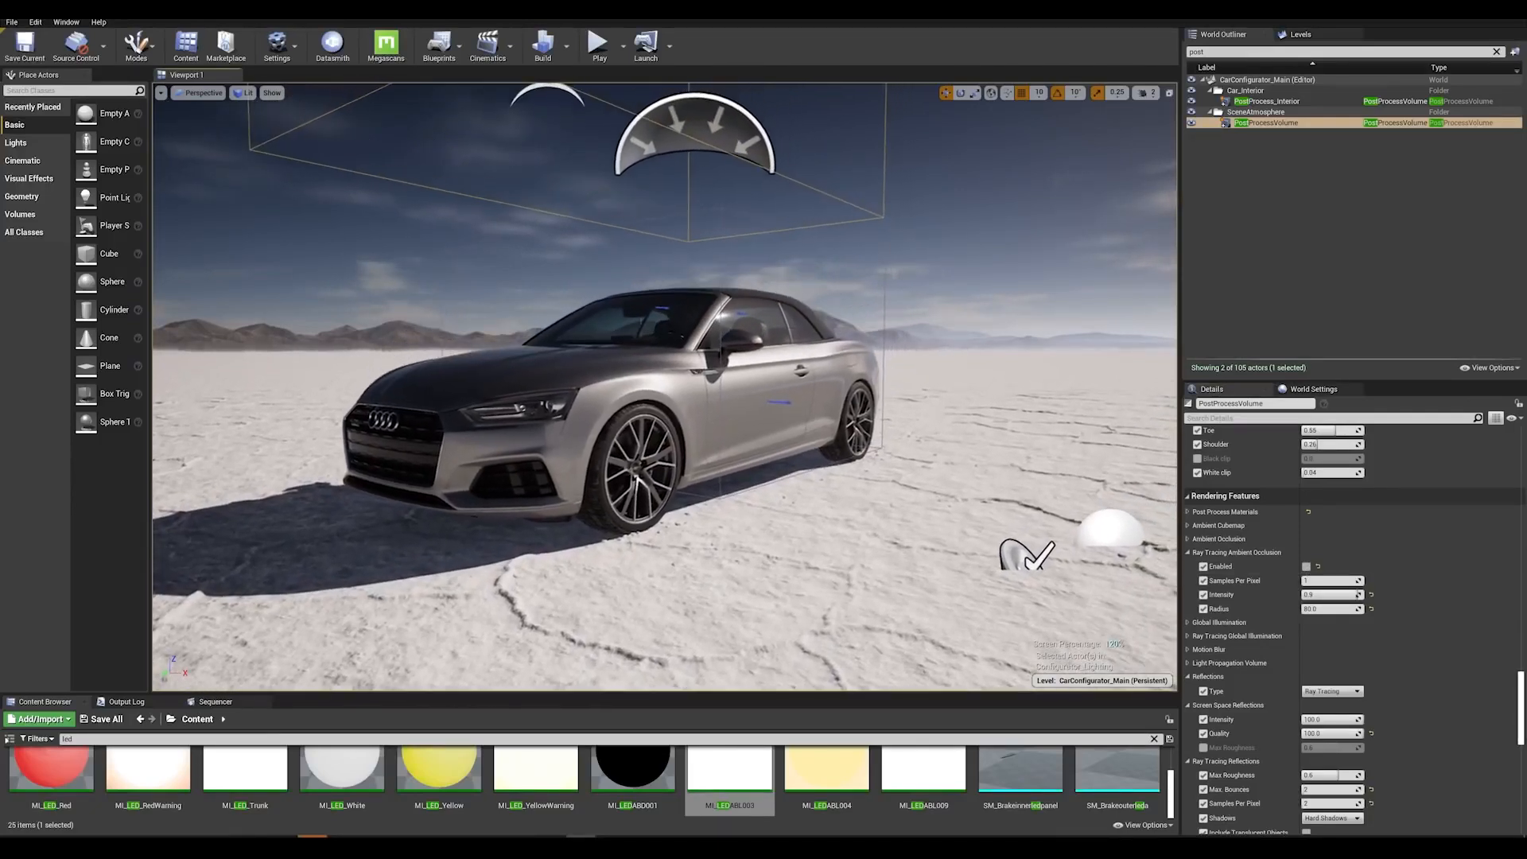
right_click_drag(748, 437, 704, 473)
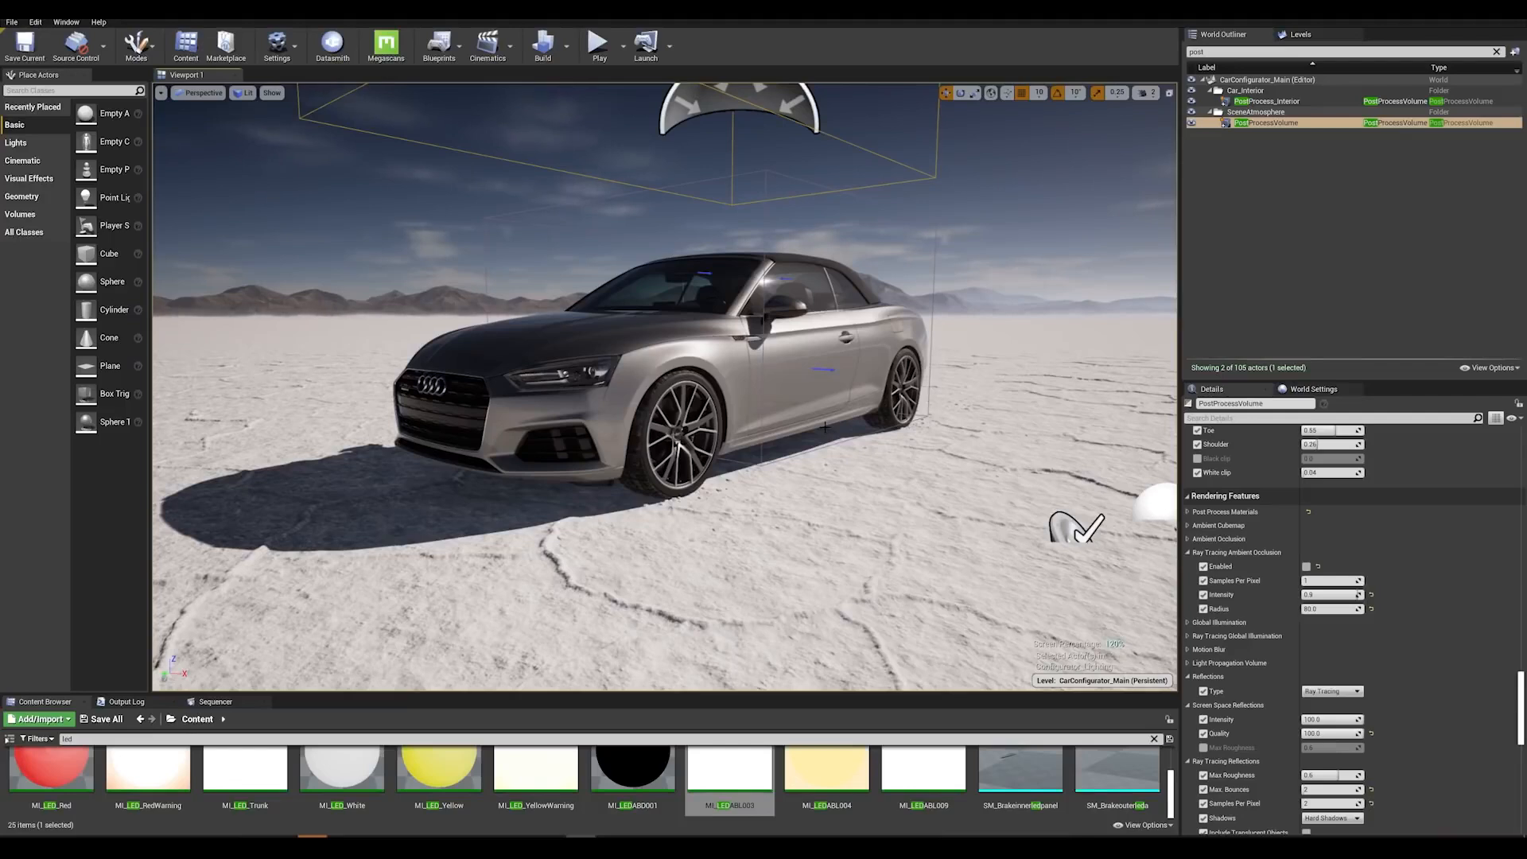
left_click(1306, 566)
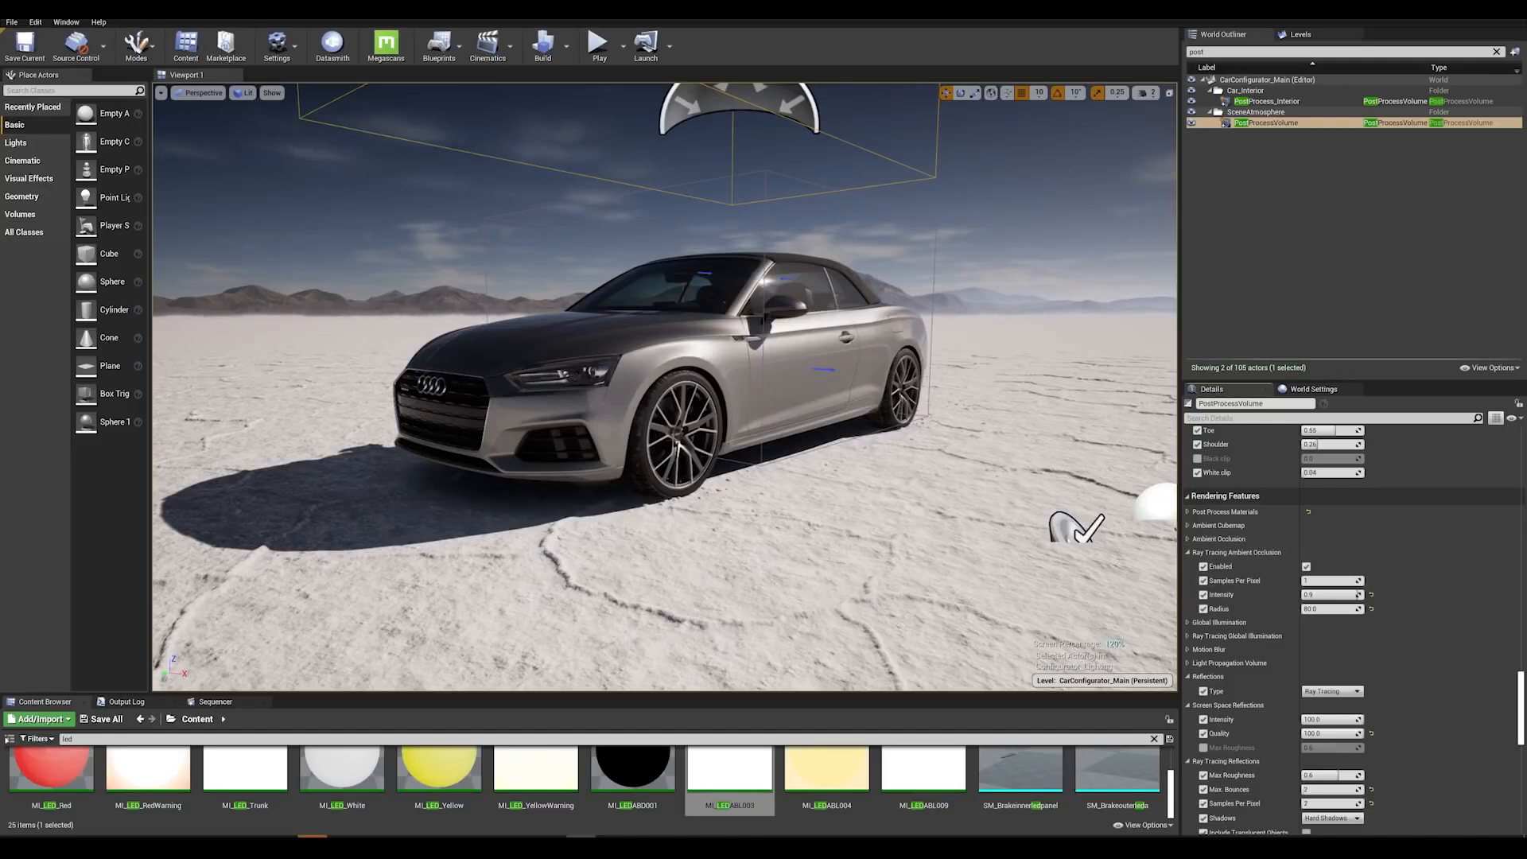
Filter the level's actors for "dire", select the DirectionalLight and bring up its light properties
right_click_drag(922, 366, 835, 366)
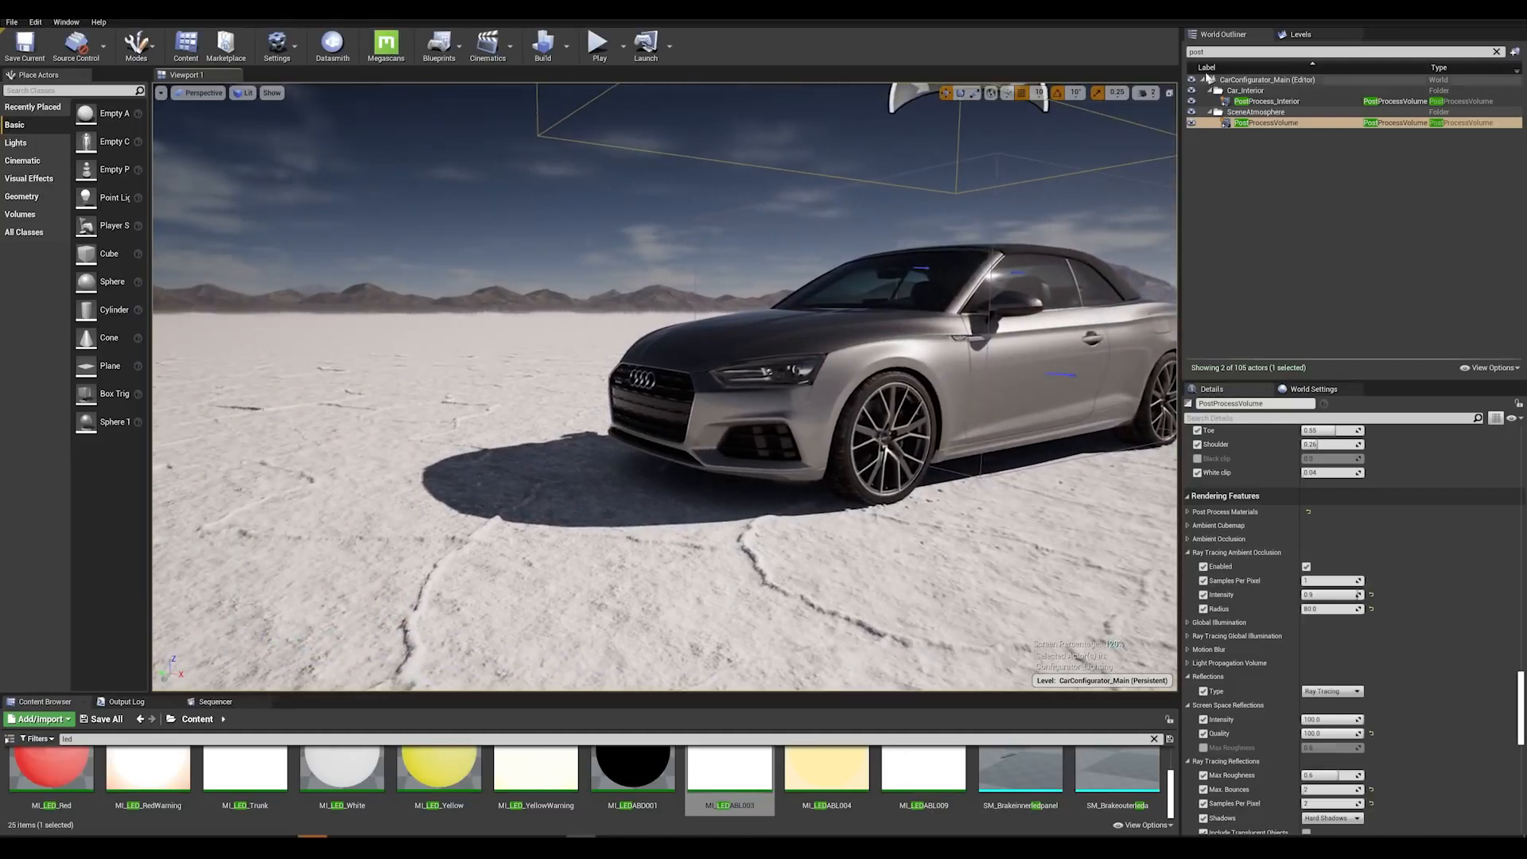
key("BackSpace")
key("BackSpace")
key("BackSpace")
key("BackSpace")
type("dire")
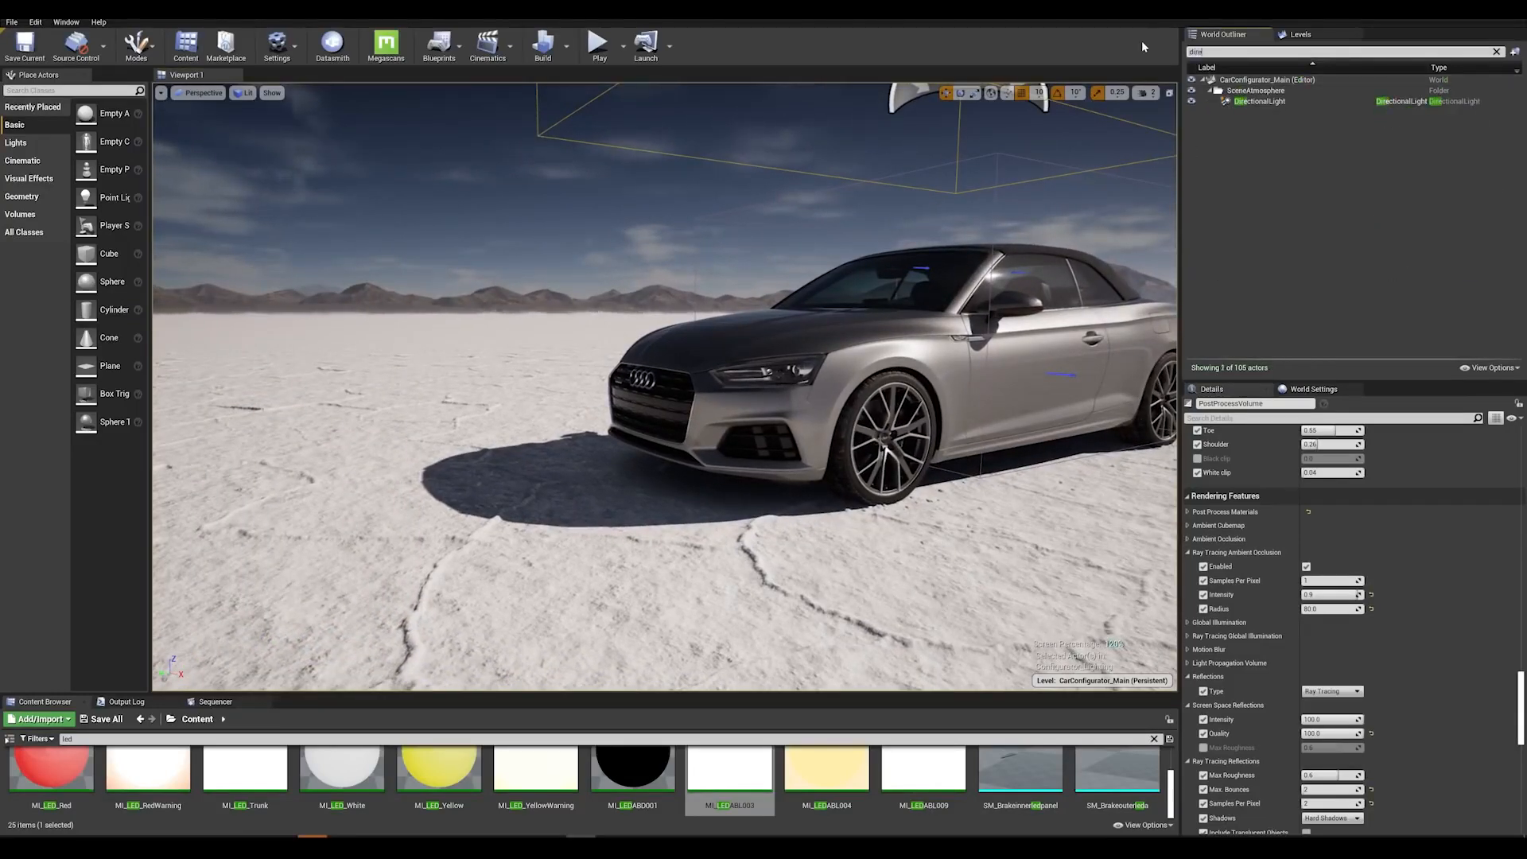
left_click(1260, 101)
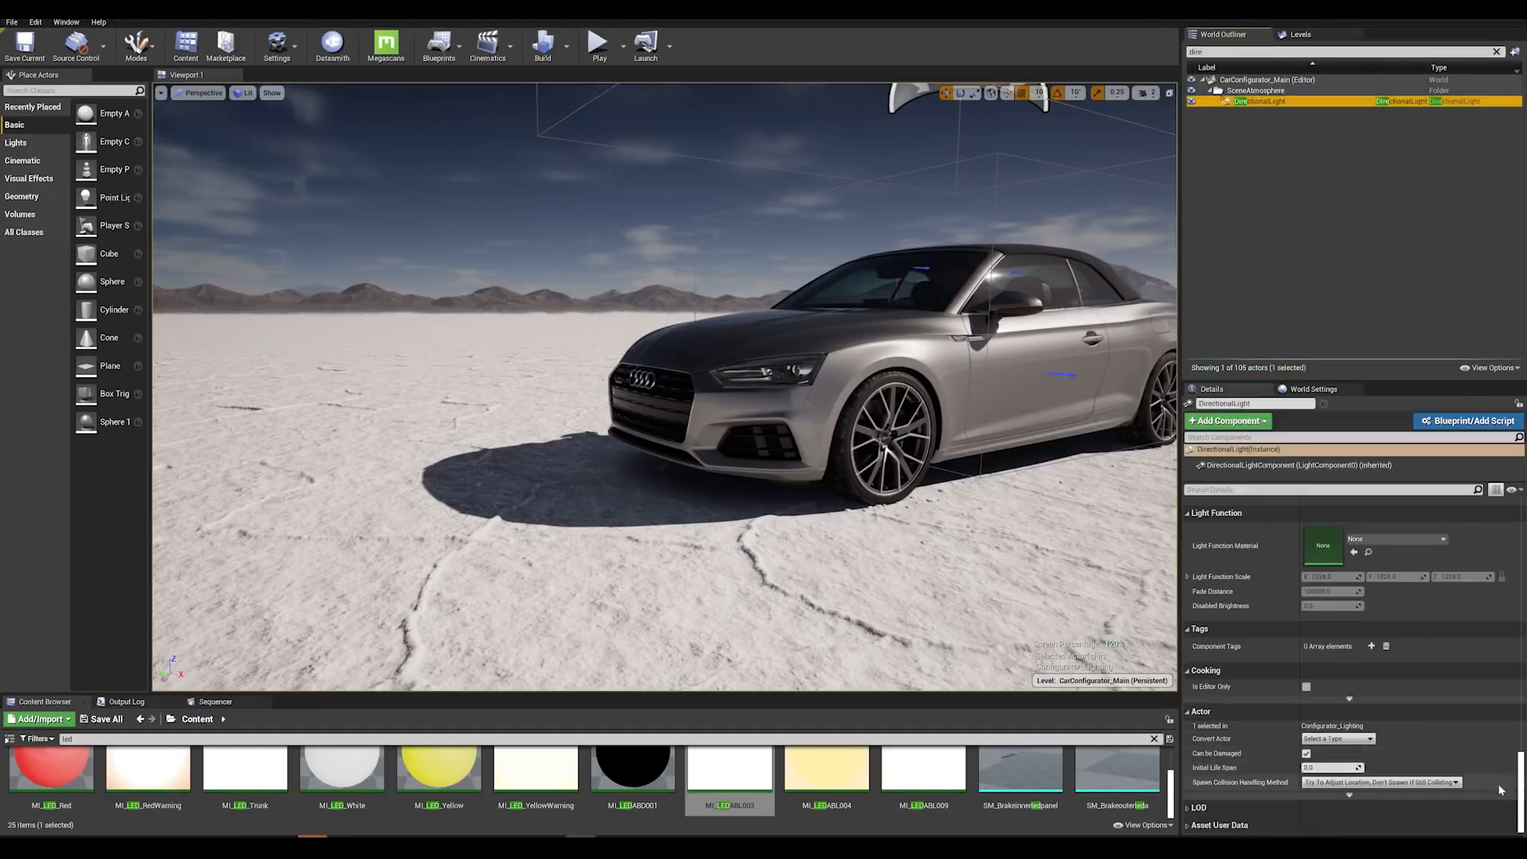
left_click_drag(1520, 791, 1503, 539)
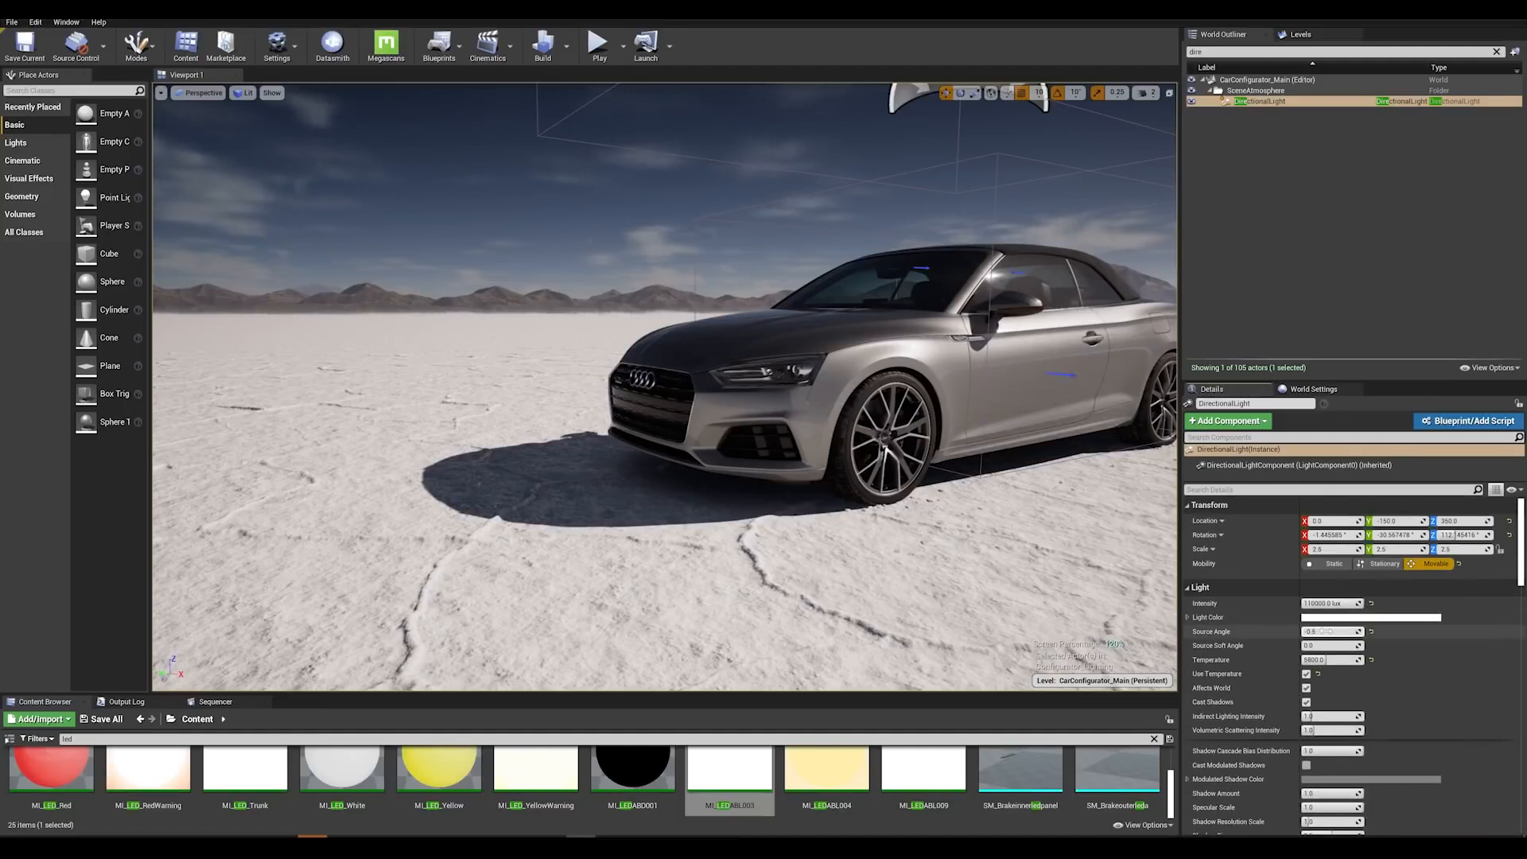
Set the DirectionalLight's Source Angle to -4 and inspect the car's lighting
left_click(1323, 631)
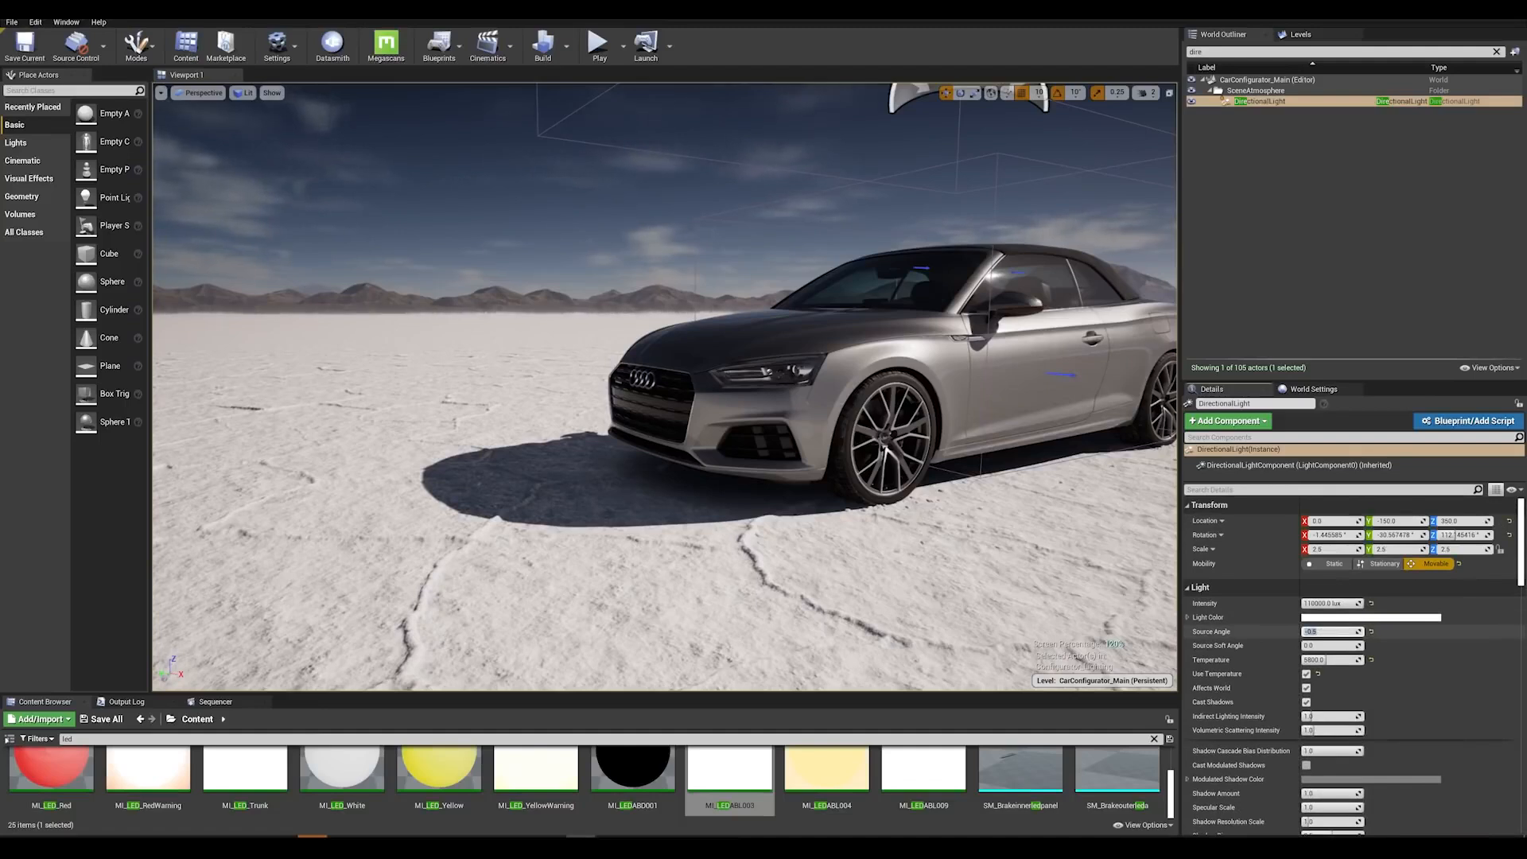
type("-")
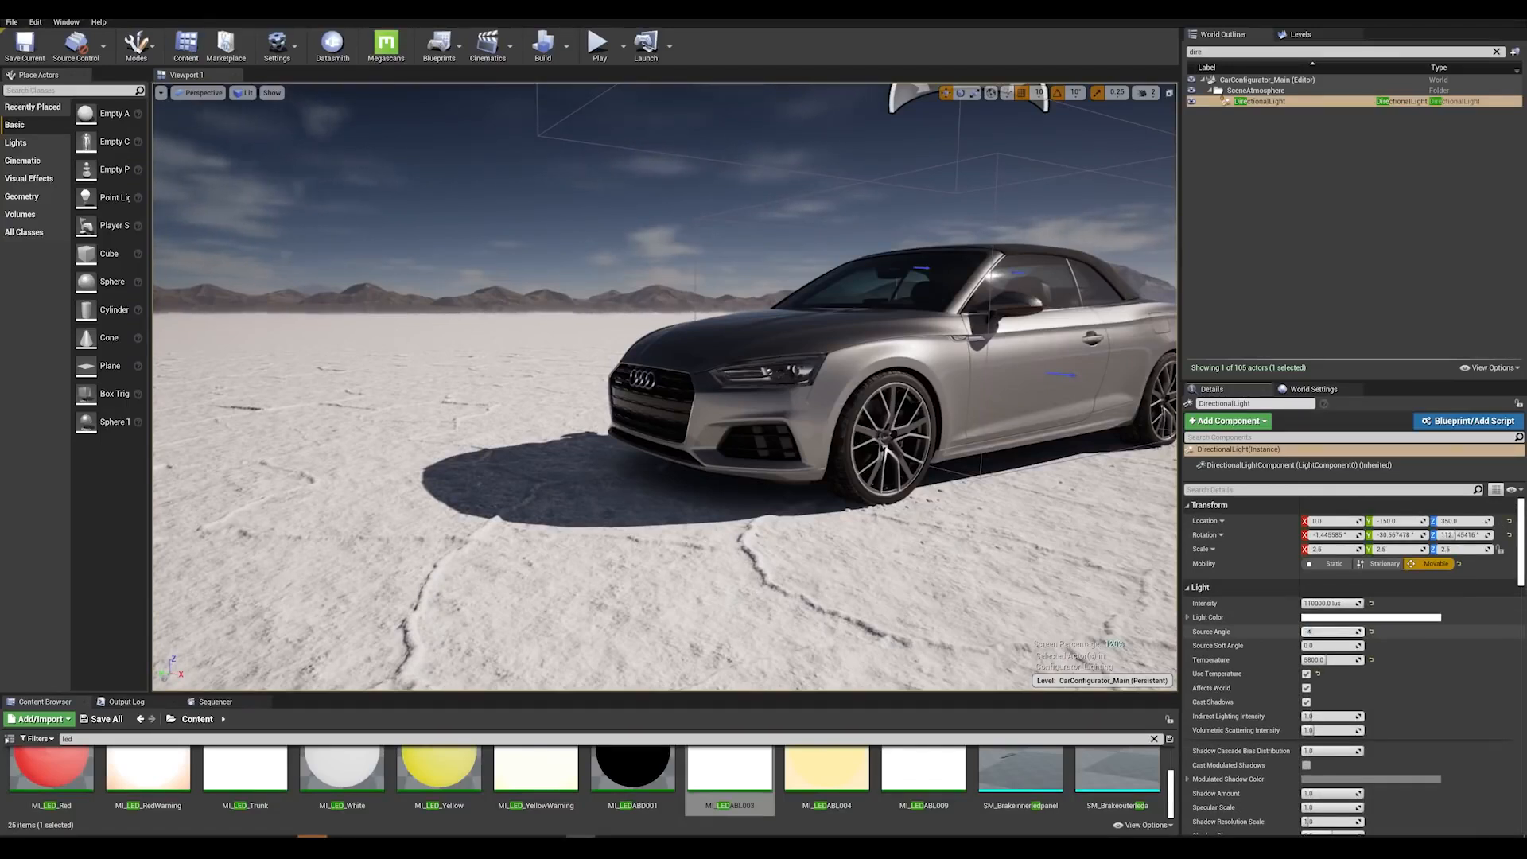
key("Return")
right_click_drag(989, 515, 708, 573)
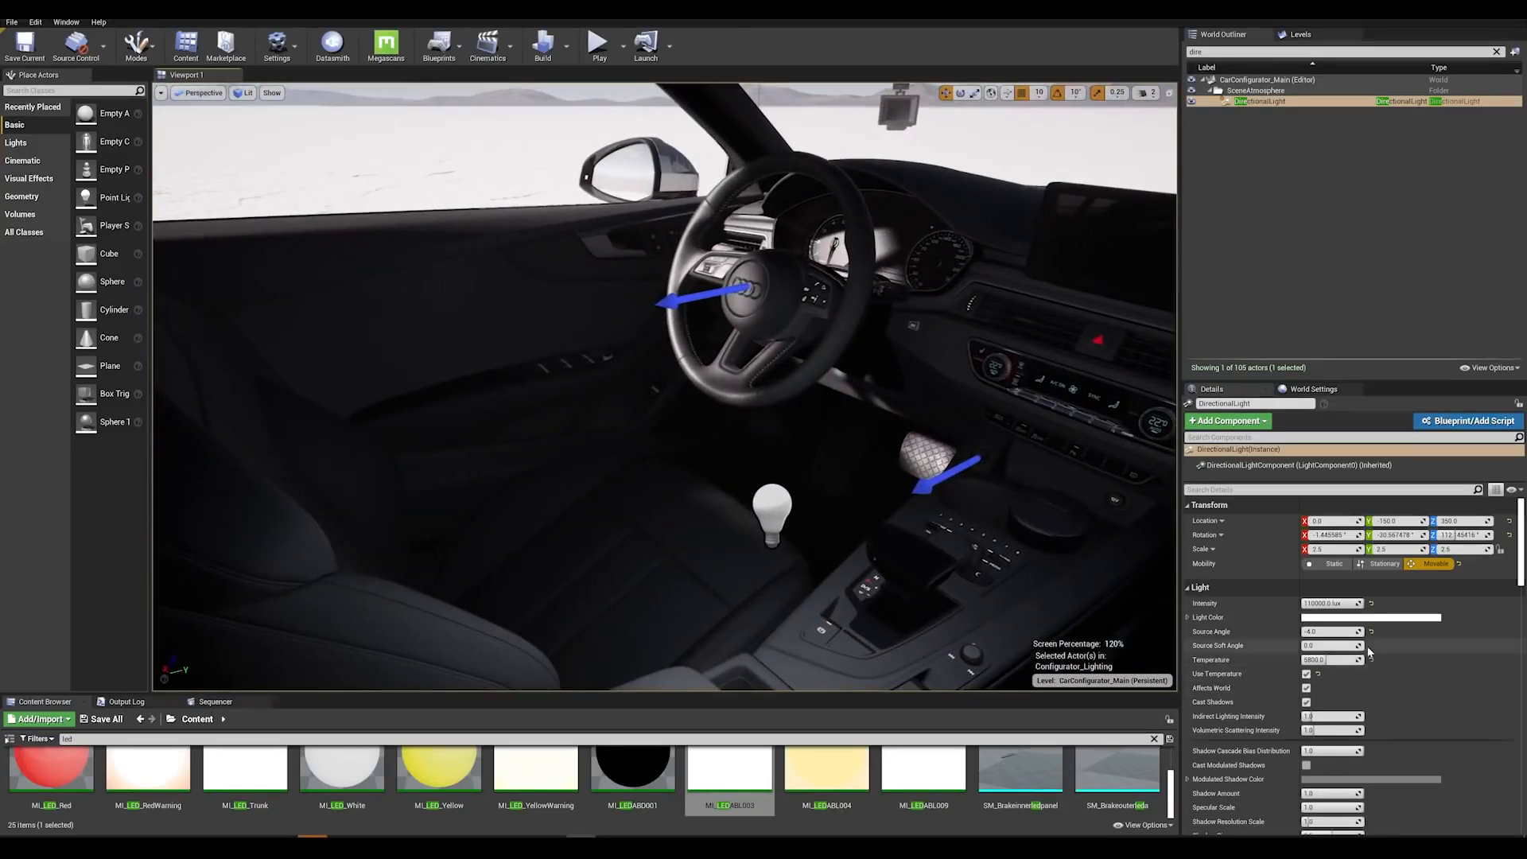
Set the DirectionalLight's Source Angle to -0.5
left_click(1327, 632)
type("-")
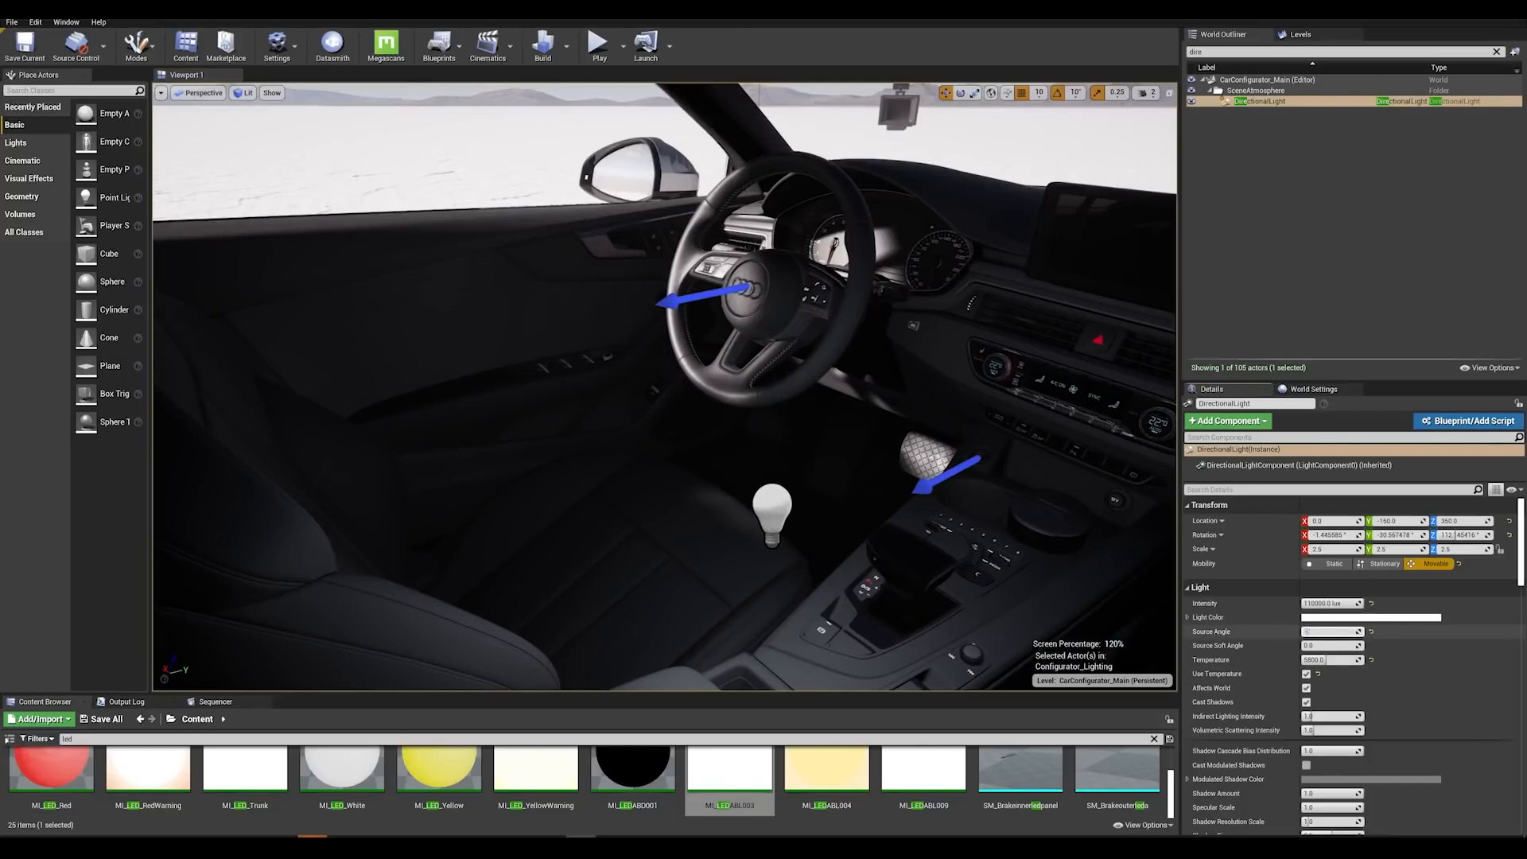
type("0.5")
key("Return")
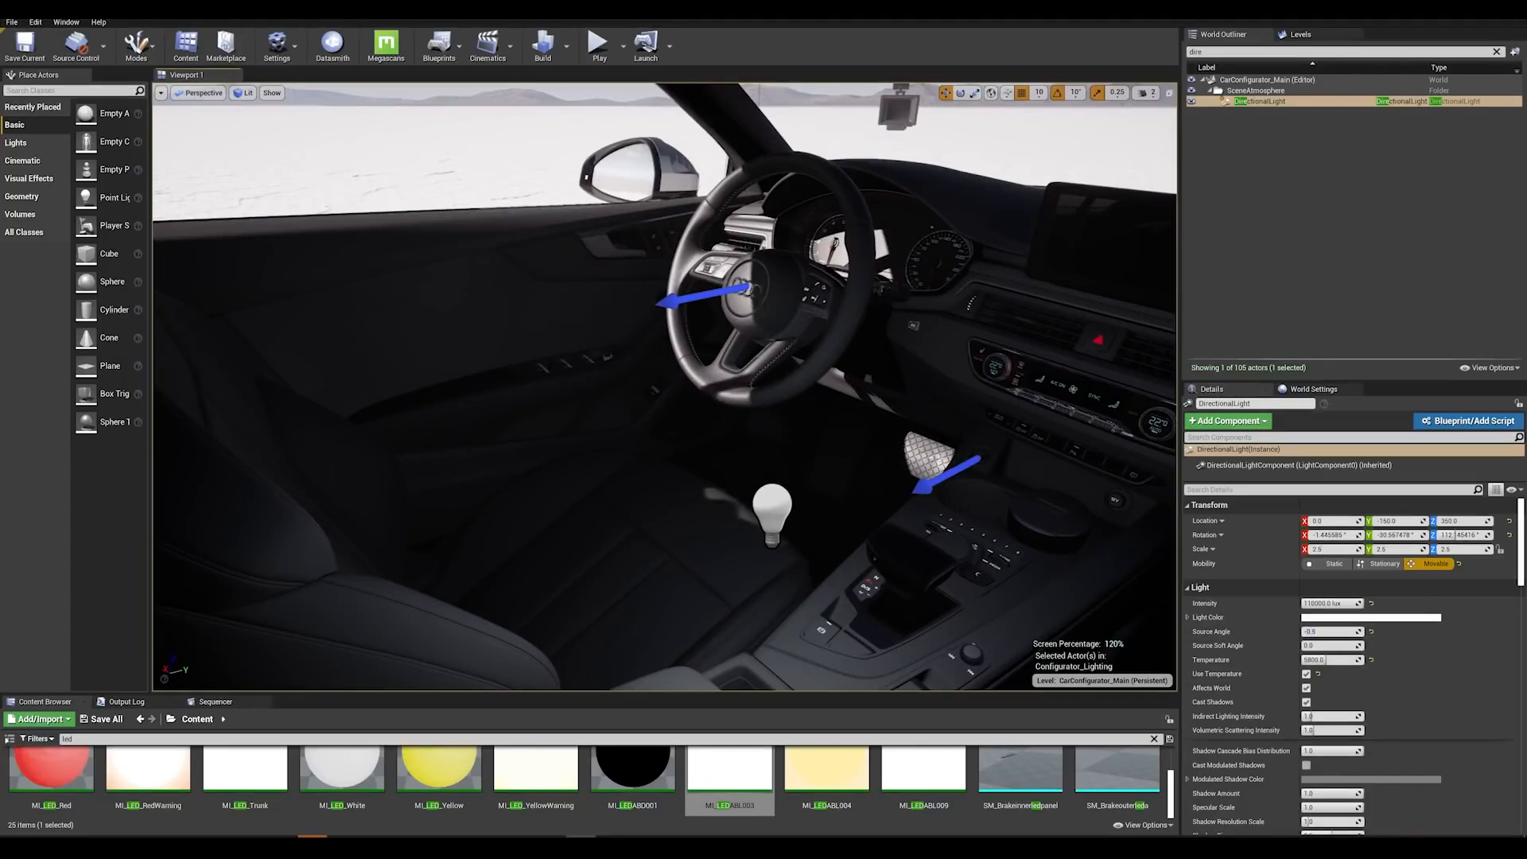
Rotate the sun so direct light enters the cabin and falls on the driver's seat and center console
key("ctrl+l")
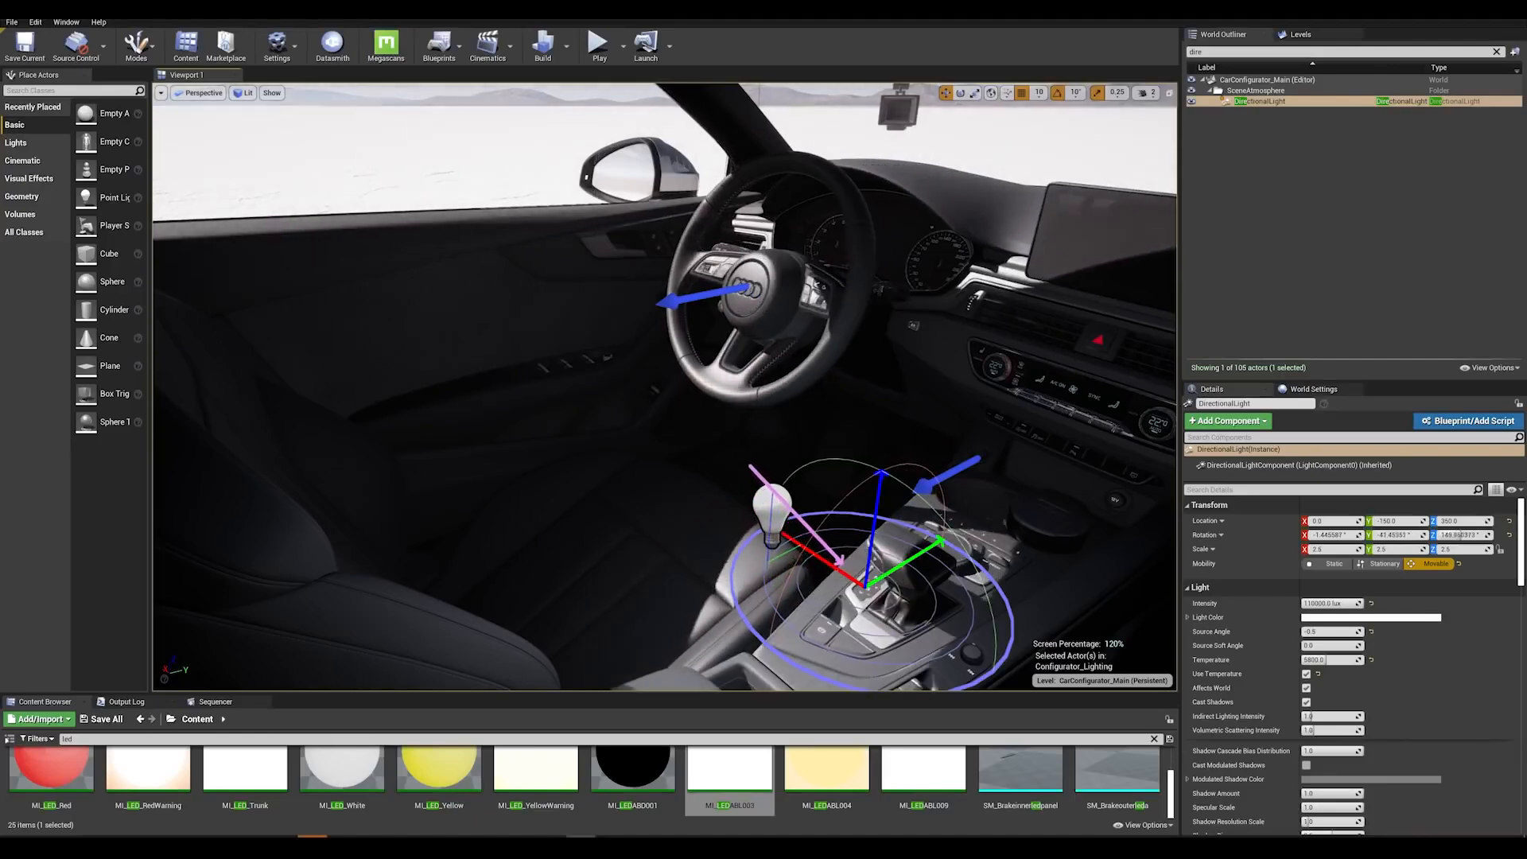
key("ctrl+l")
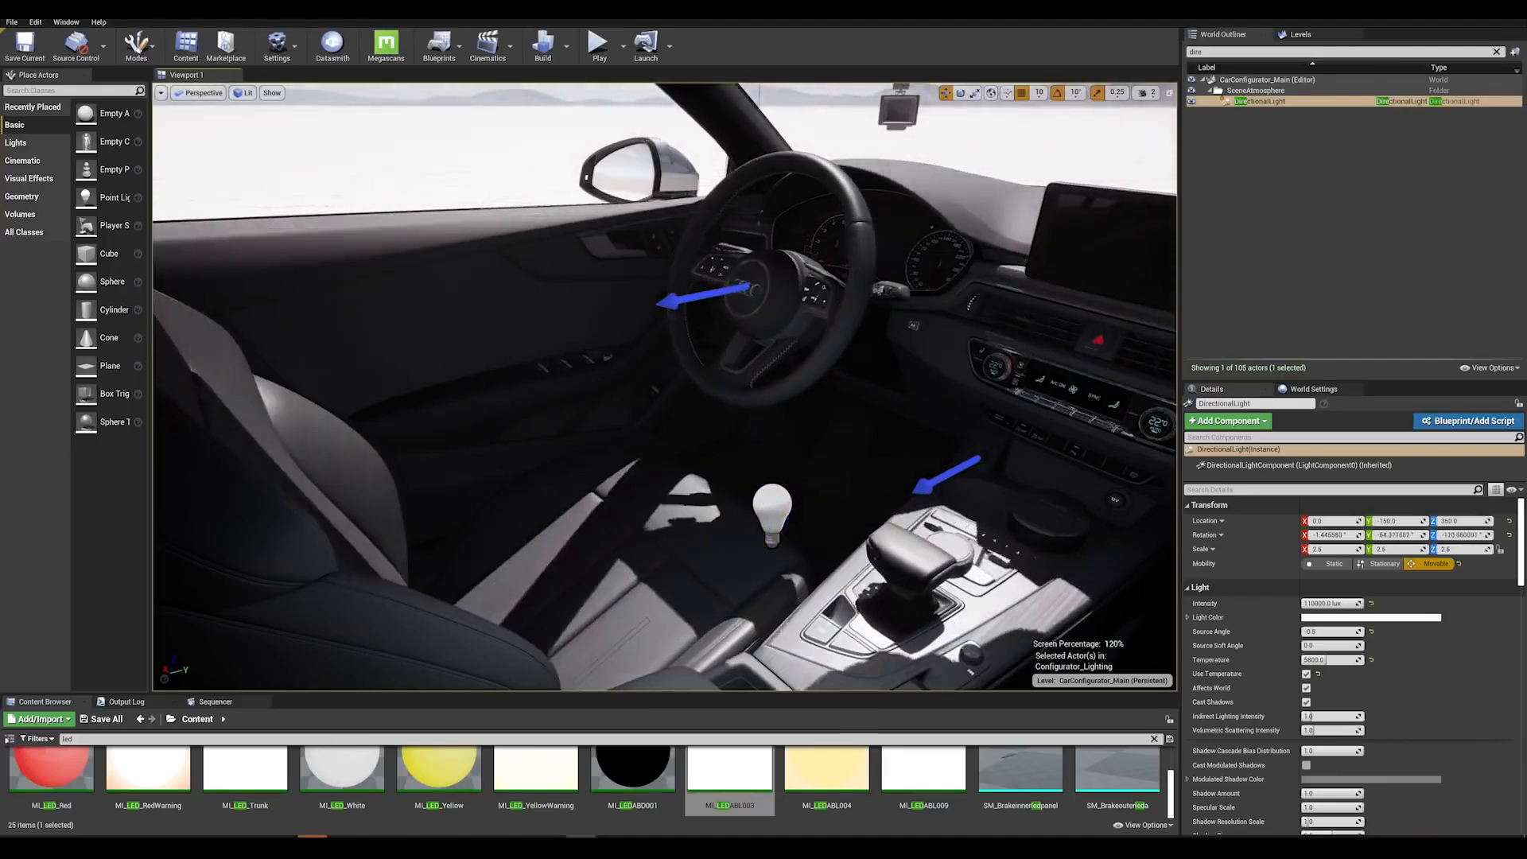
key("ctrl+l")
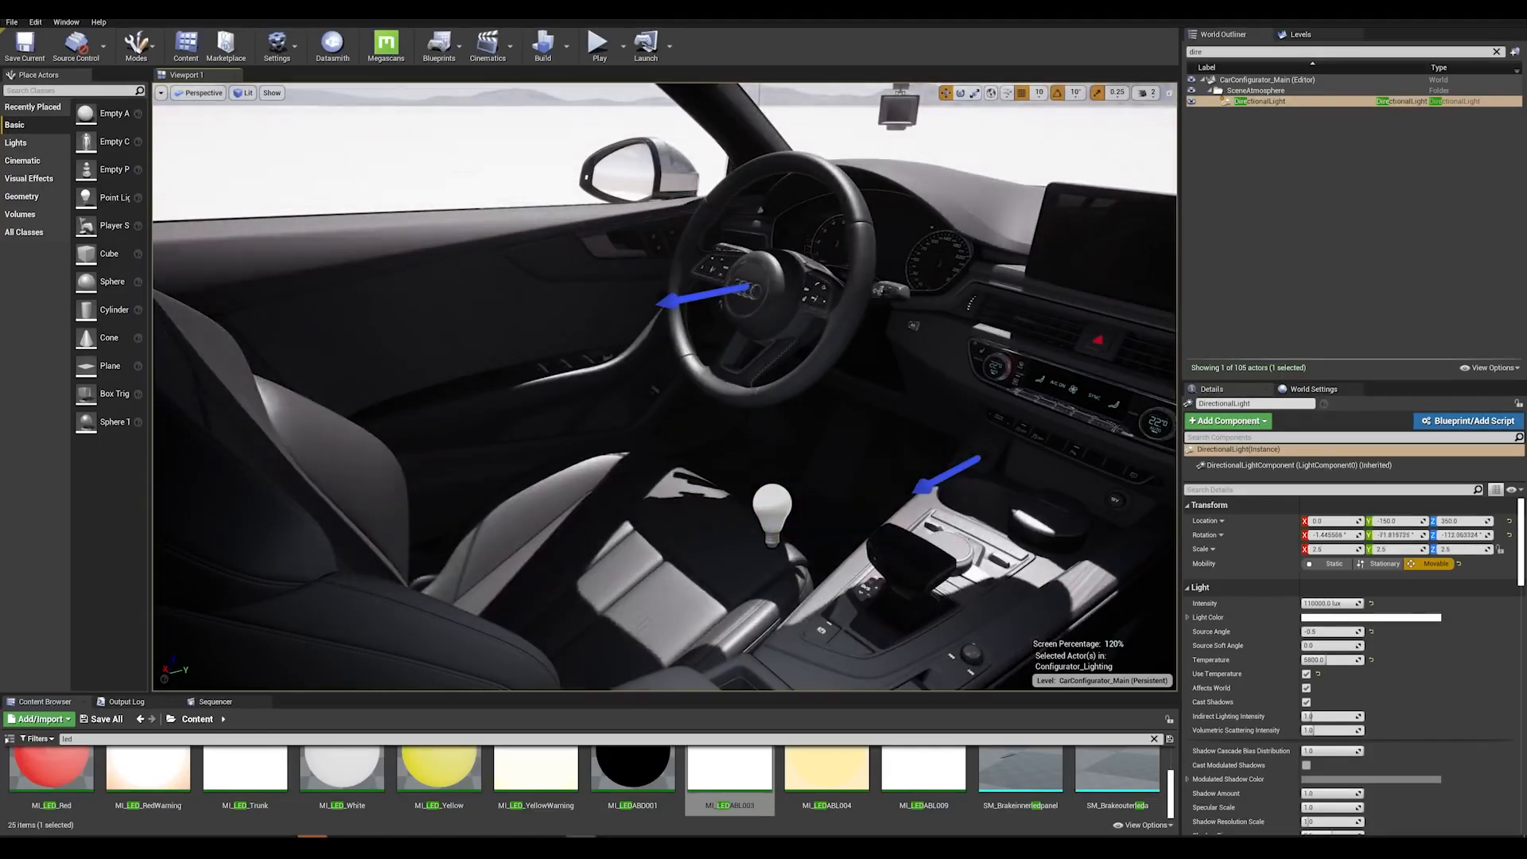
key("ctrl+l")
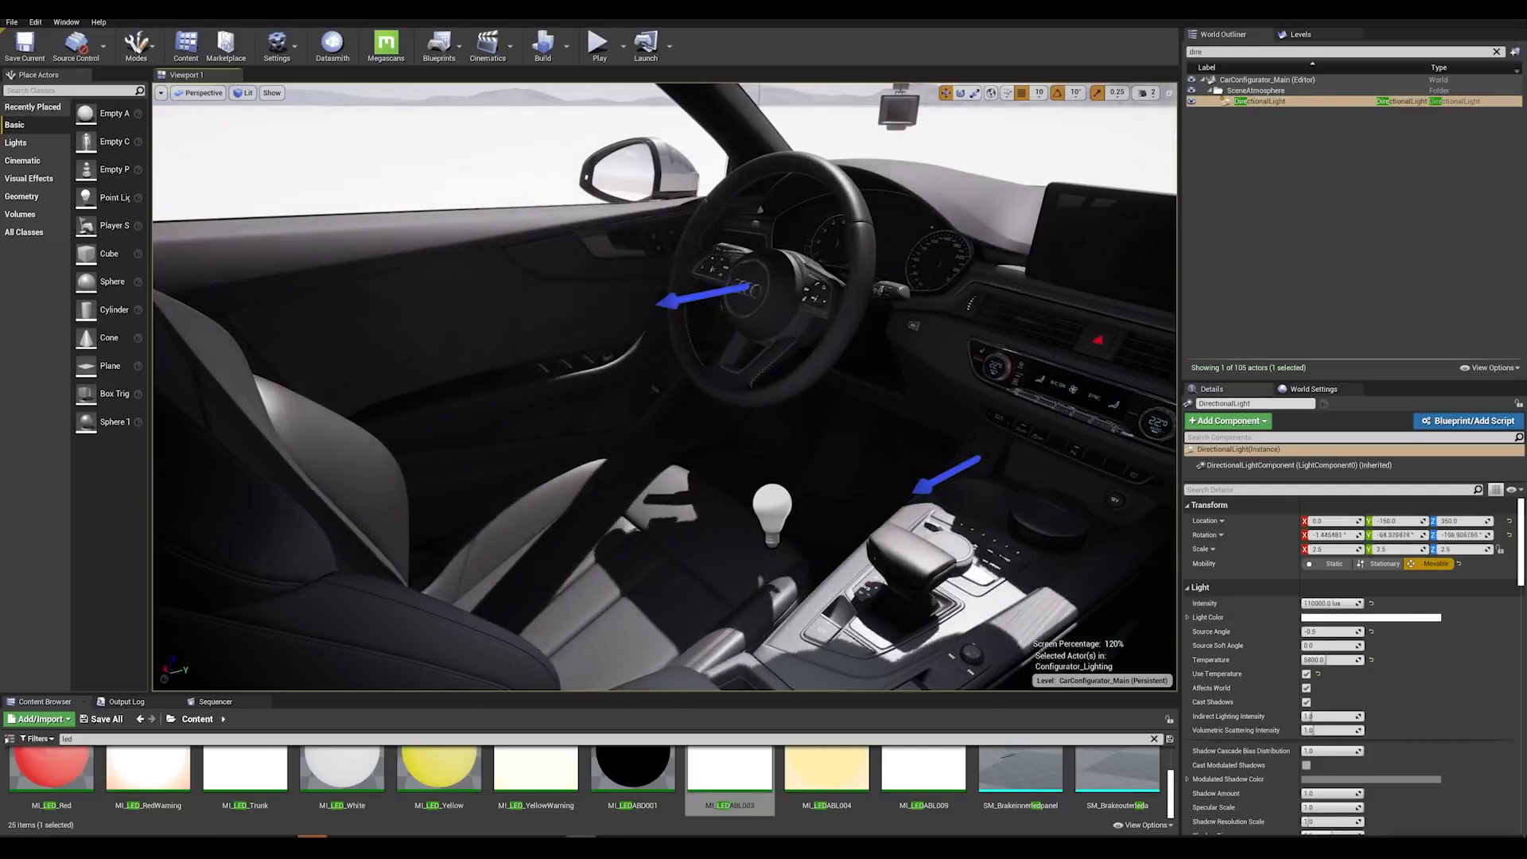
key("ctrl+l")
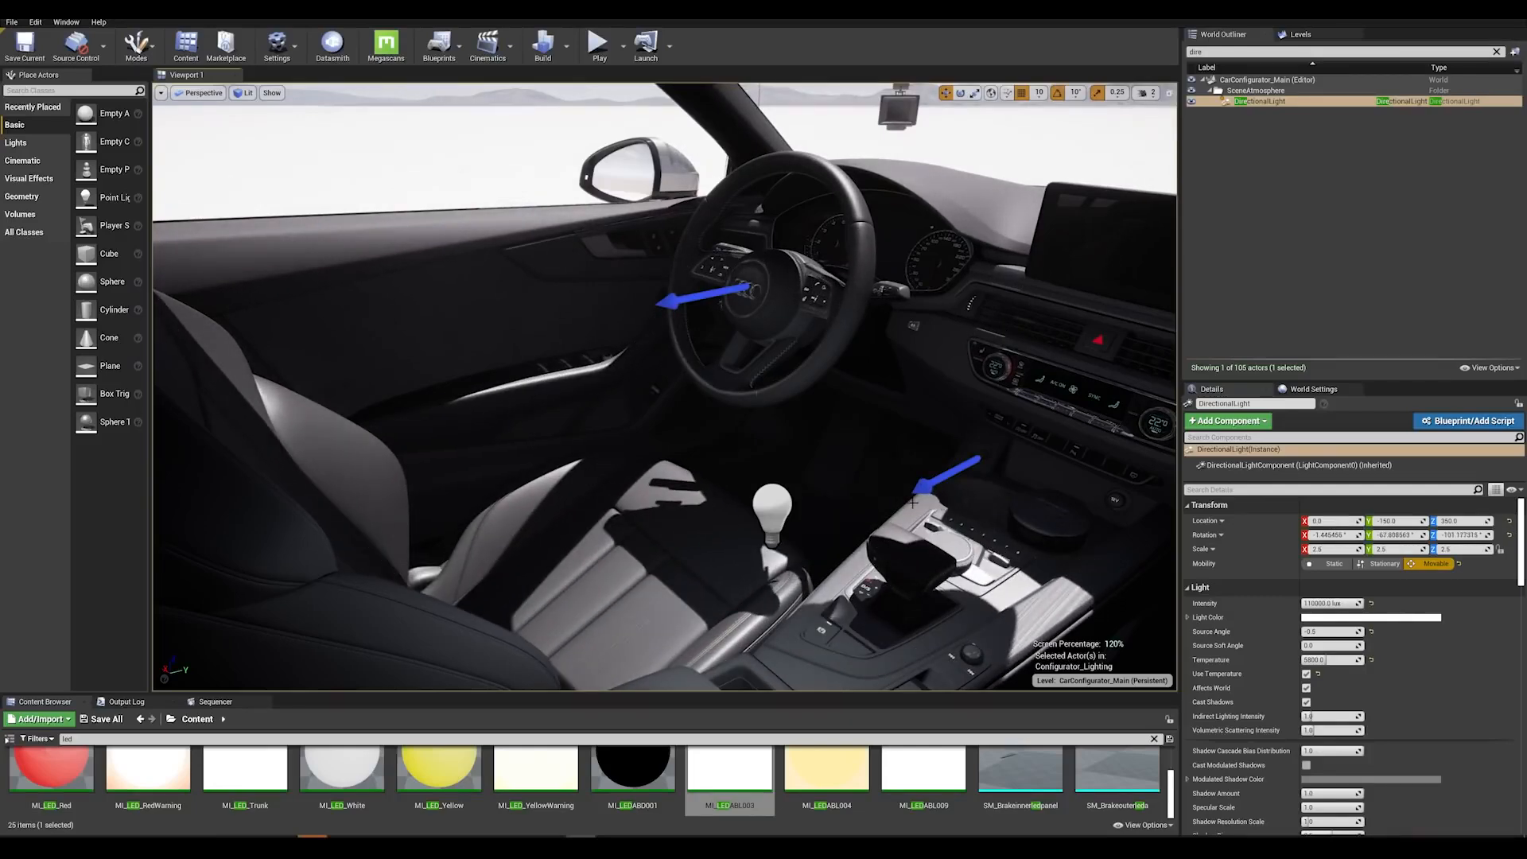
right_click_drag(912, 502, 863, 521)
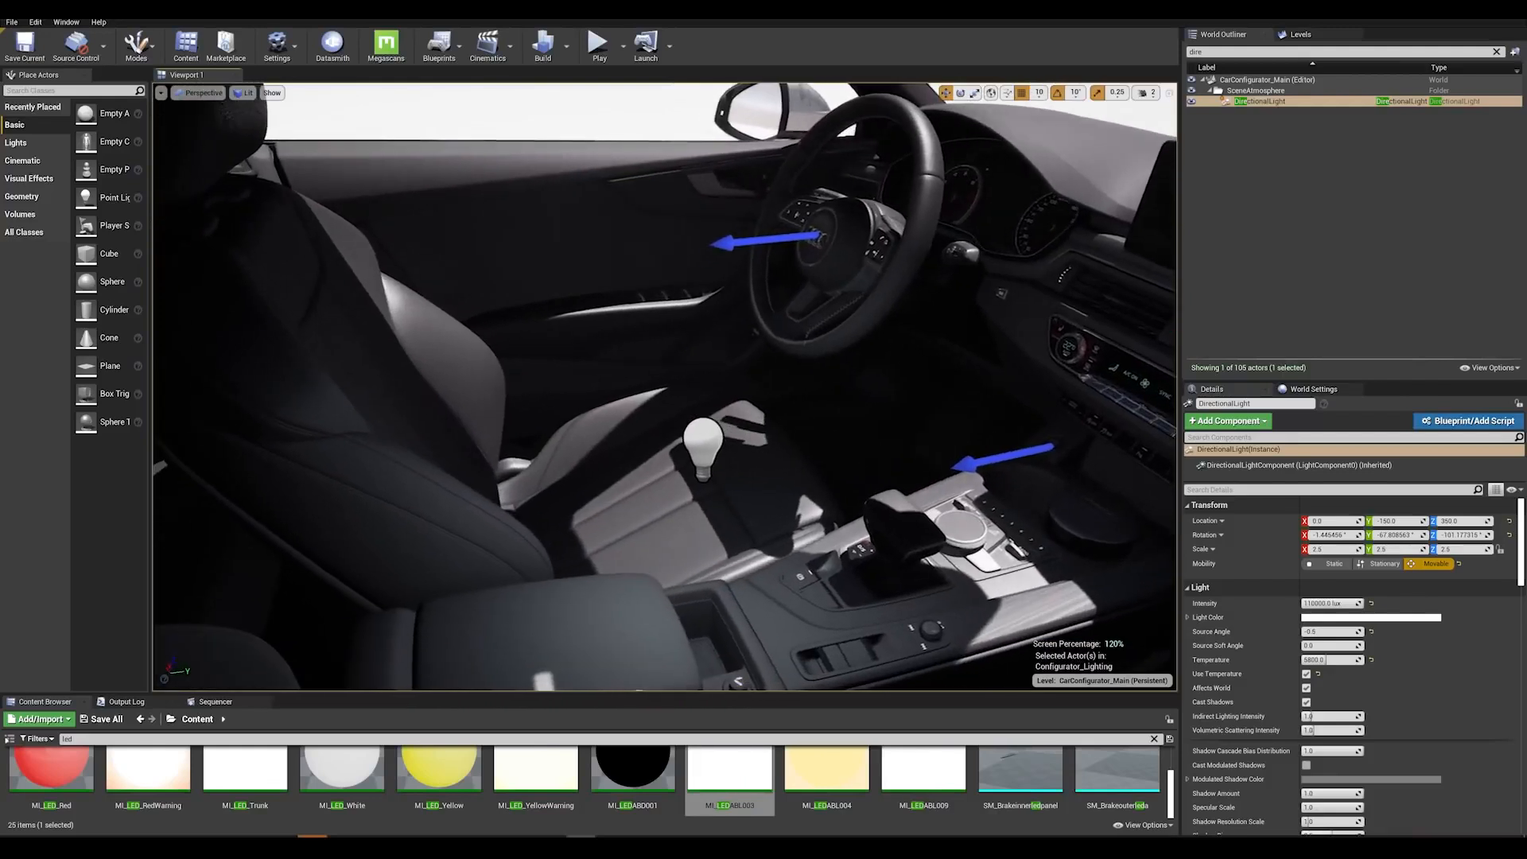
Set the Source Angle to -5 and back to -0.5 to compare the interior shadows, with the editor icons hidden
left_click(1326, 631)
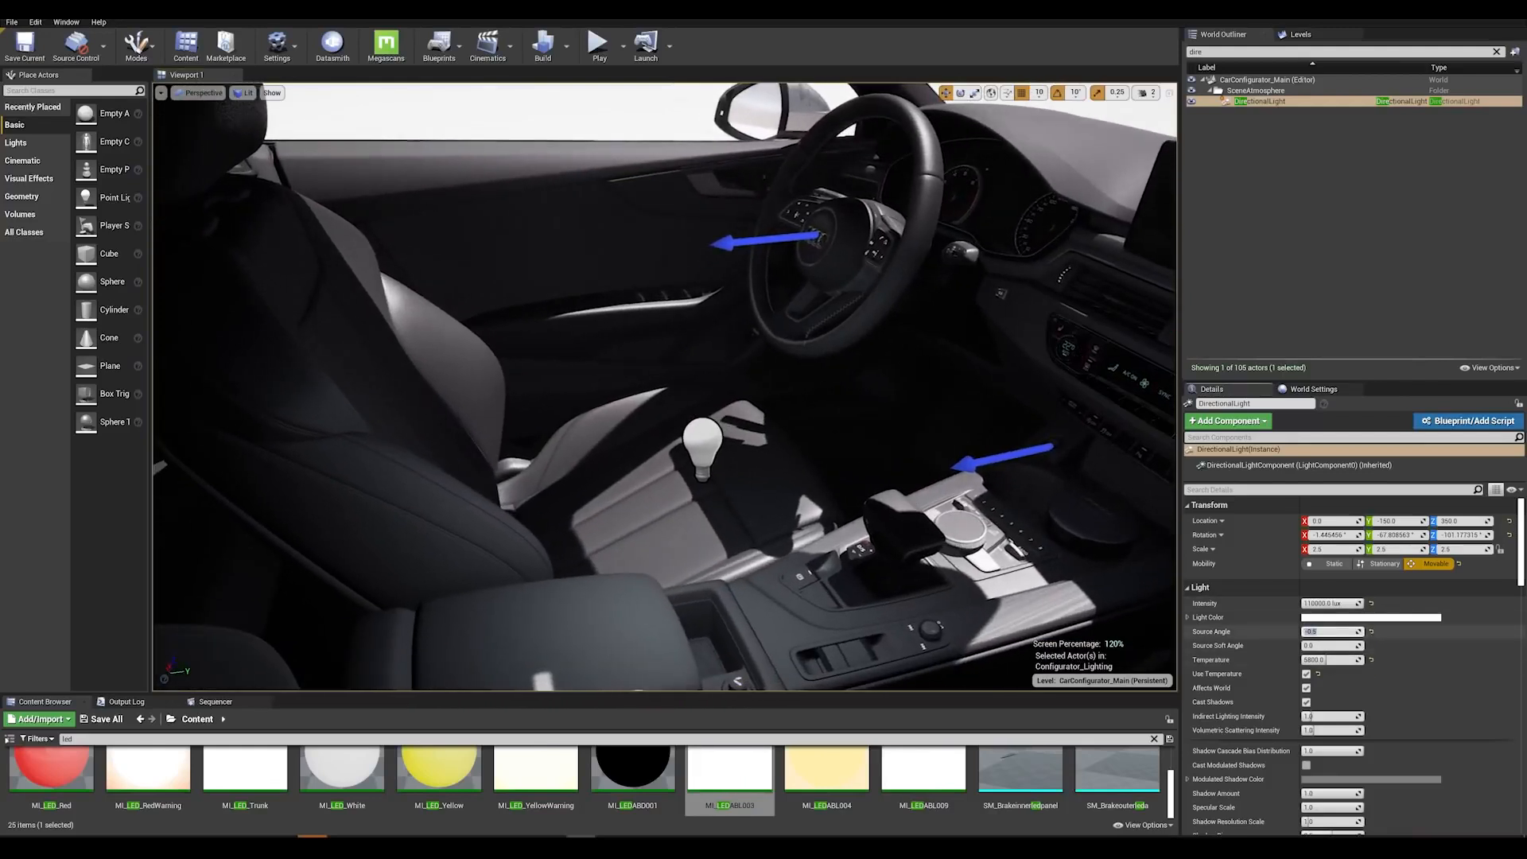
type("-5")
key("Return")
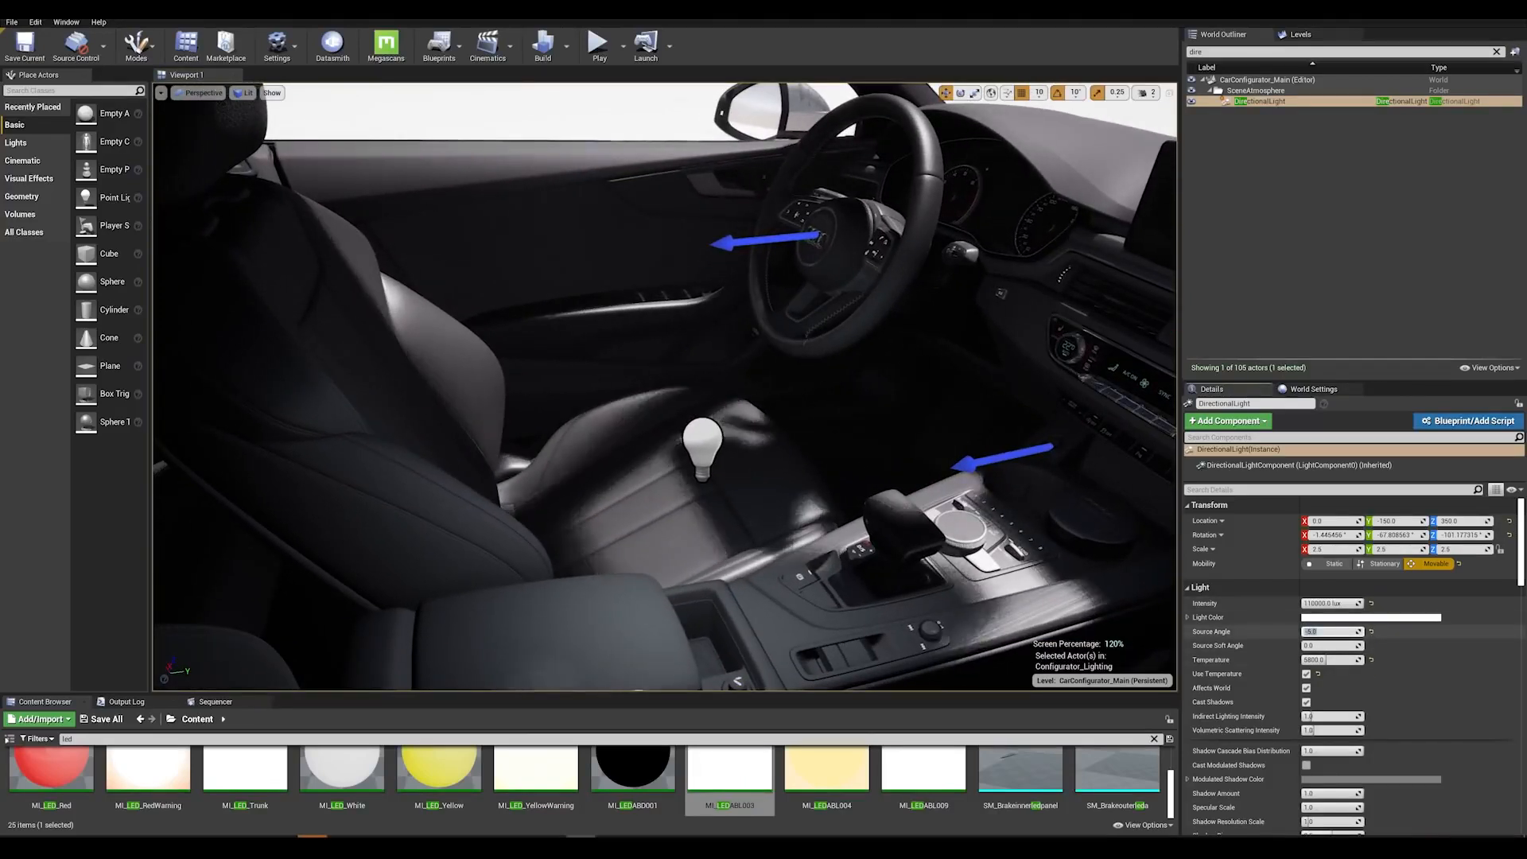
right_click(961, 517)
key("g")
left_click(1322, 632)
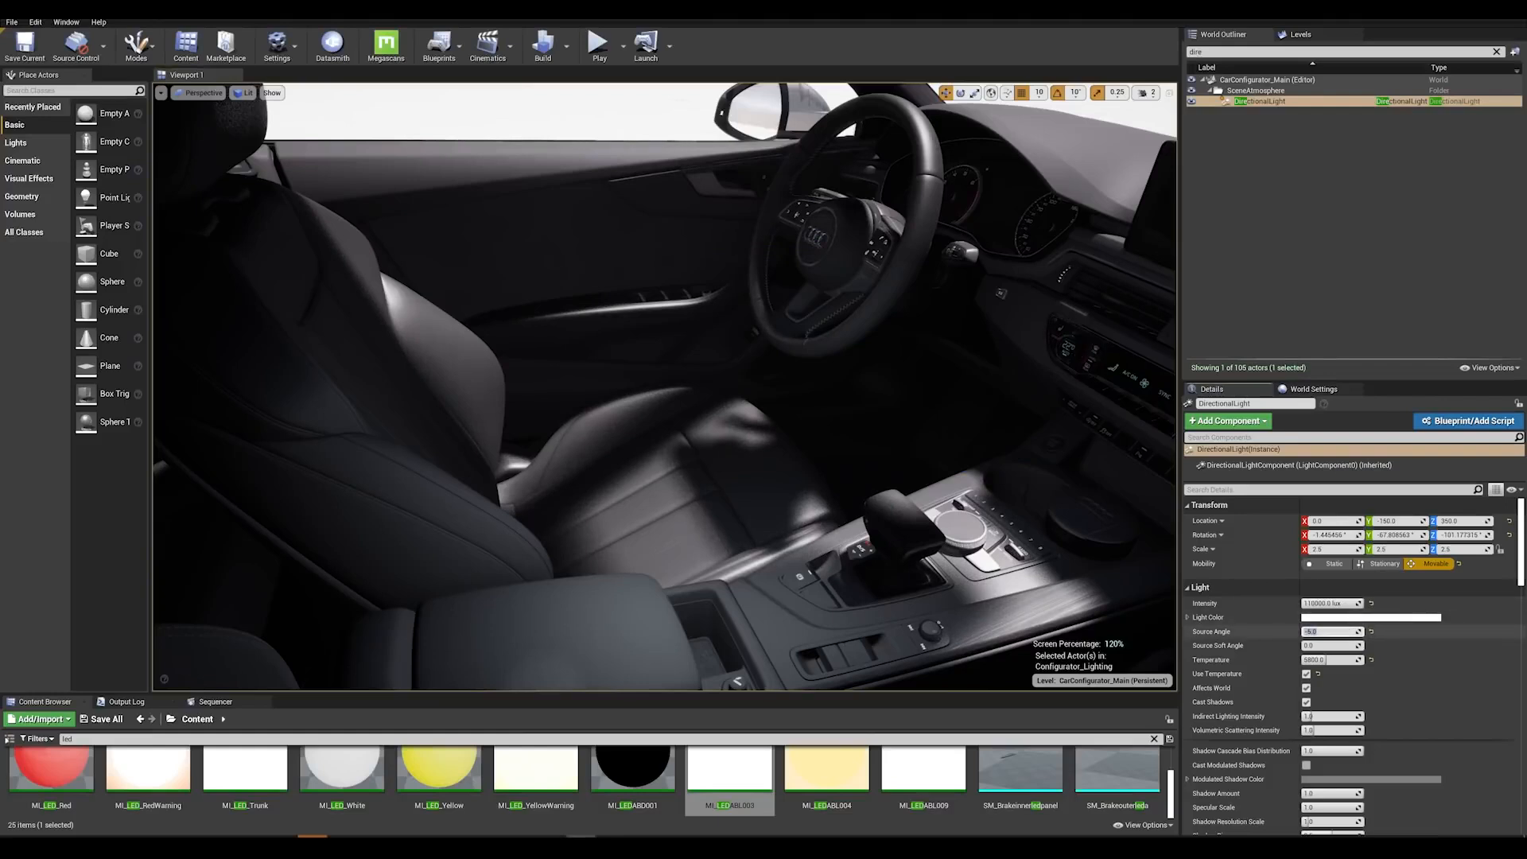
type("-")
key("Return")
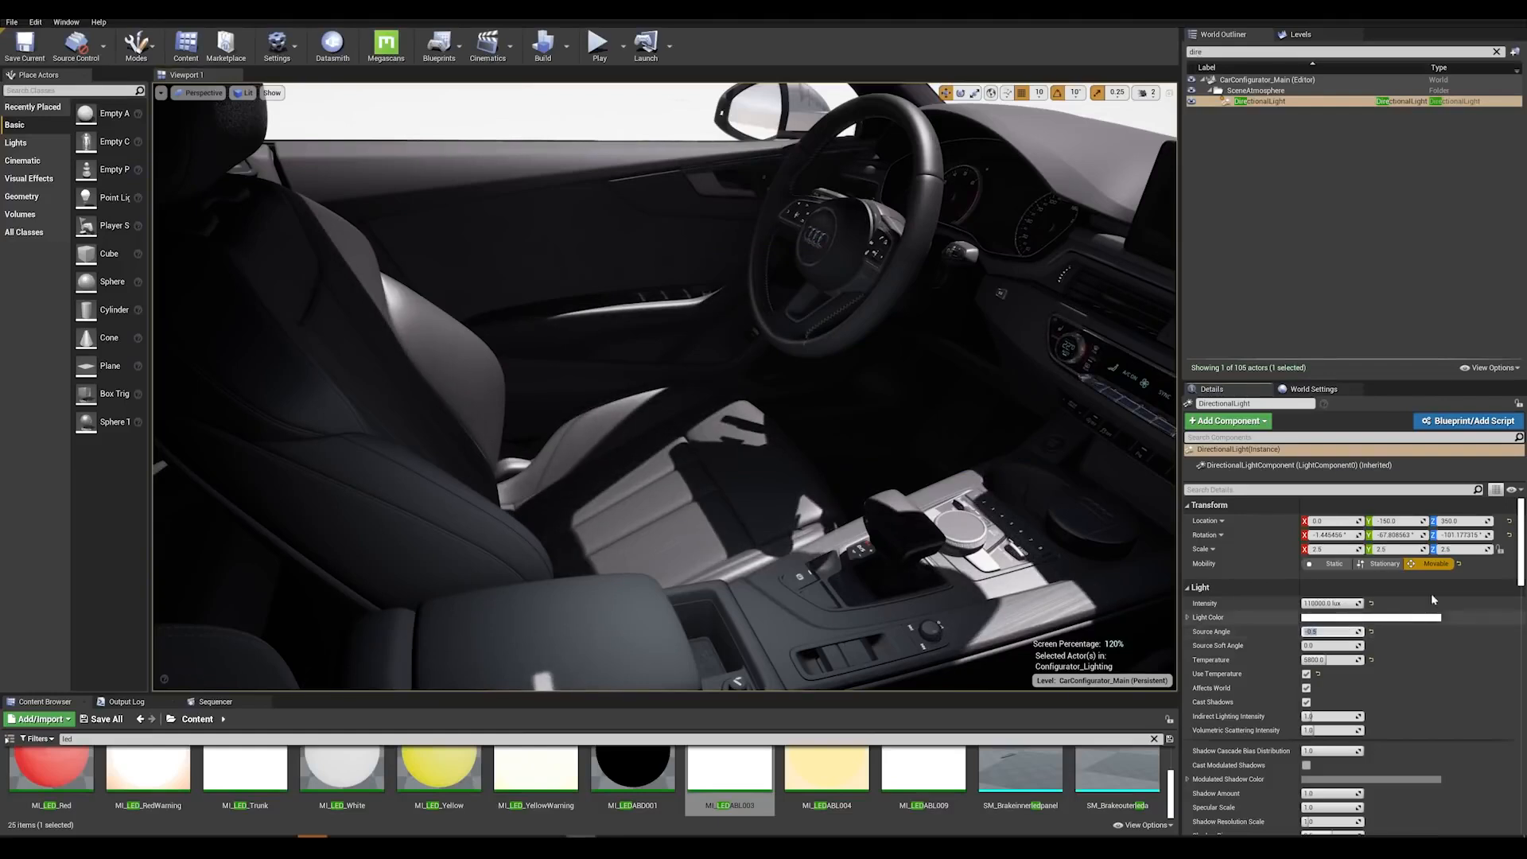
Turn the DirectionalLight's Cast Ray Tracing Shadows off and on again to compare the shadows inside the car
left_click_drag(1521, 544, 1520, 622)
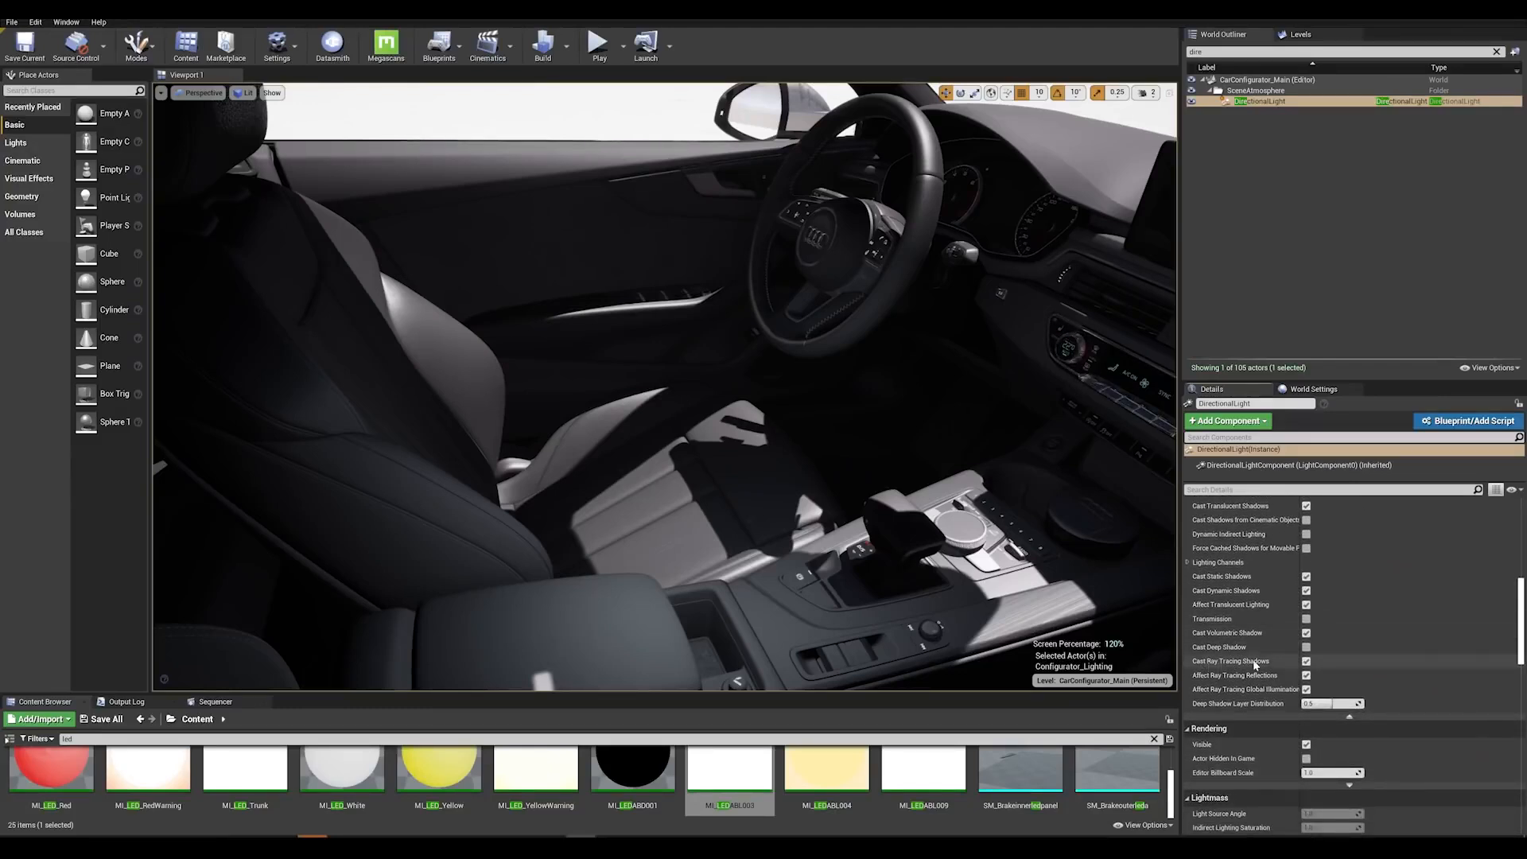
left_click(1306, 661)
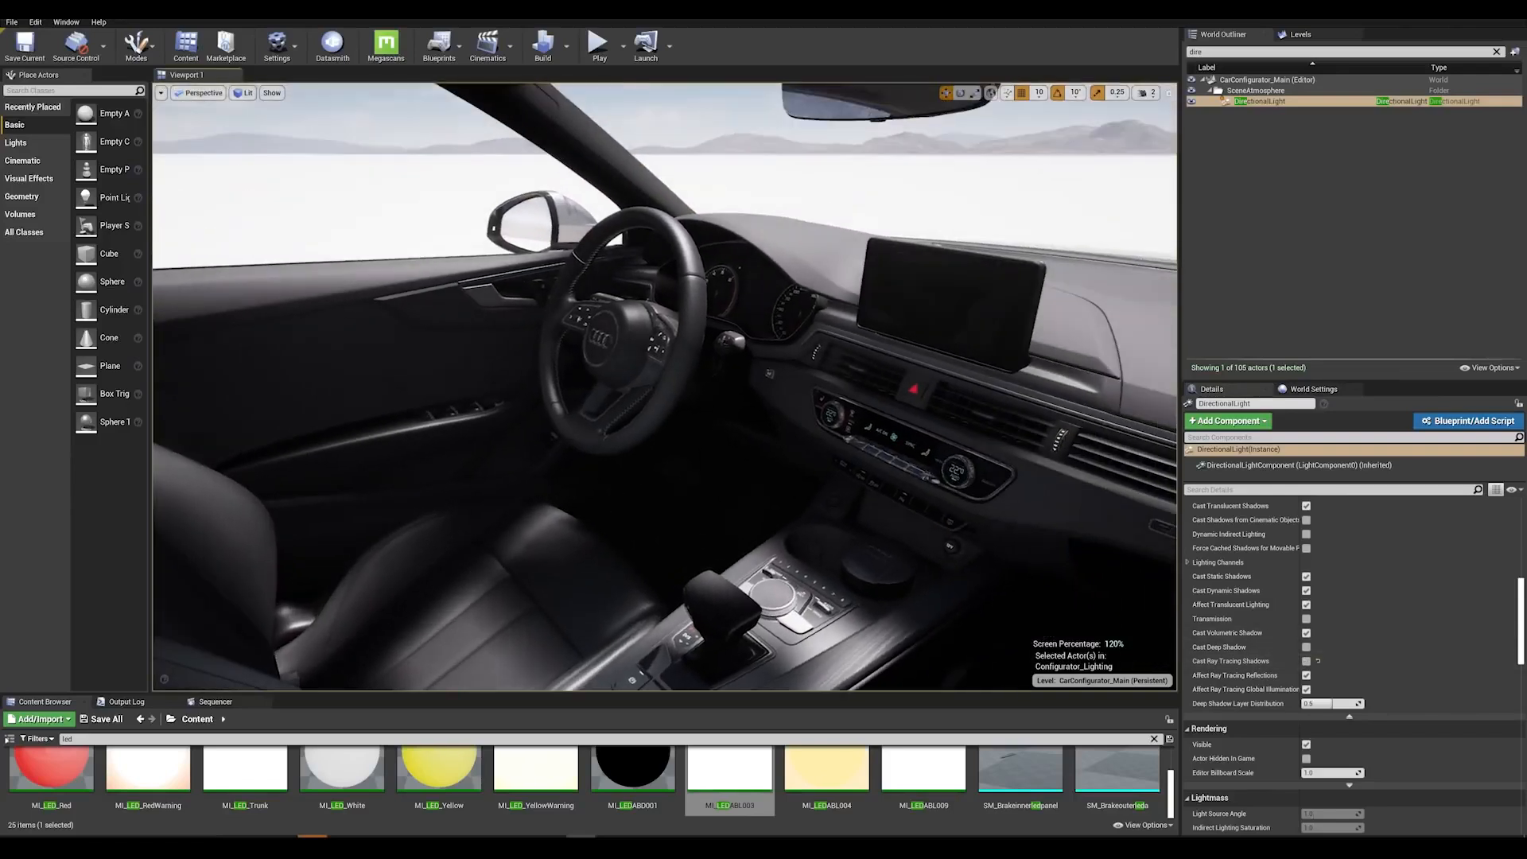
right_click_drag(665, 386, 633, 502)
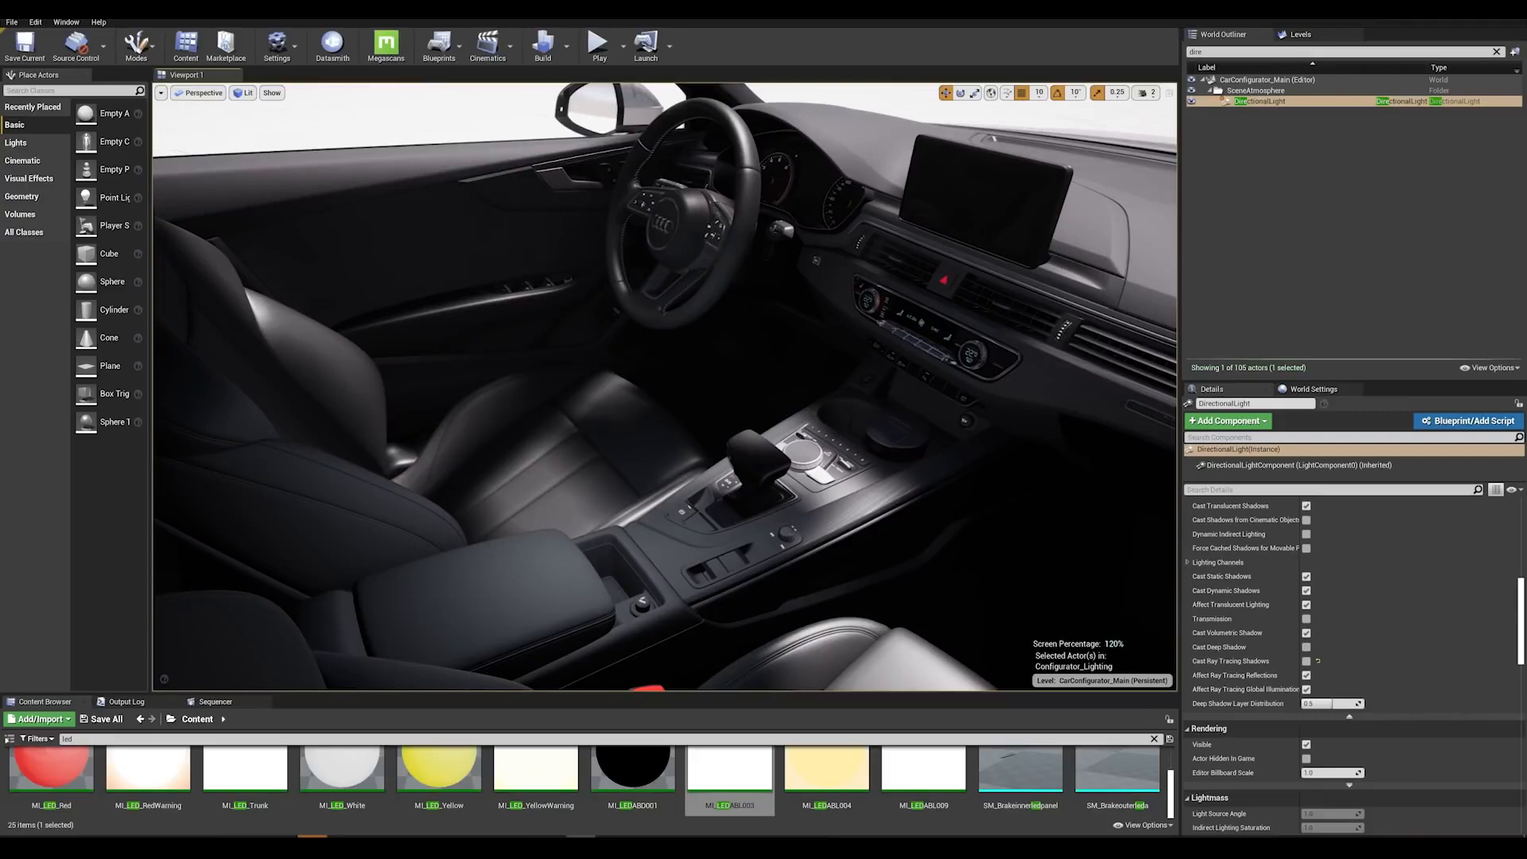
mouse_move(633, 503)
right_mouse_down()
mouse_move(603, 508)
mouse_move(622, 494)
right_mouse_up()
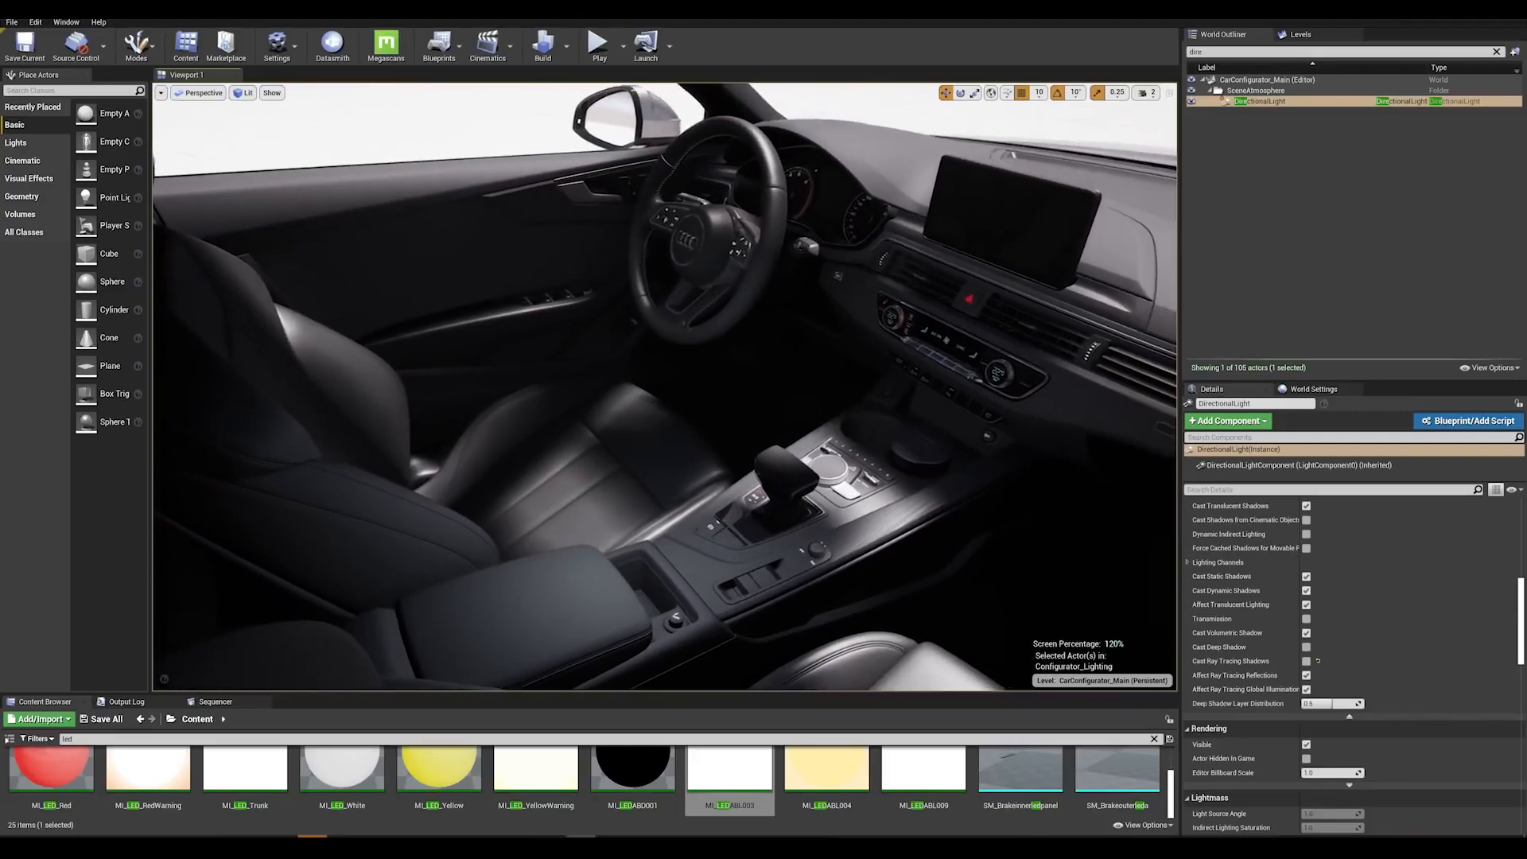
left_click(1306, 662)
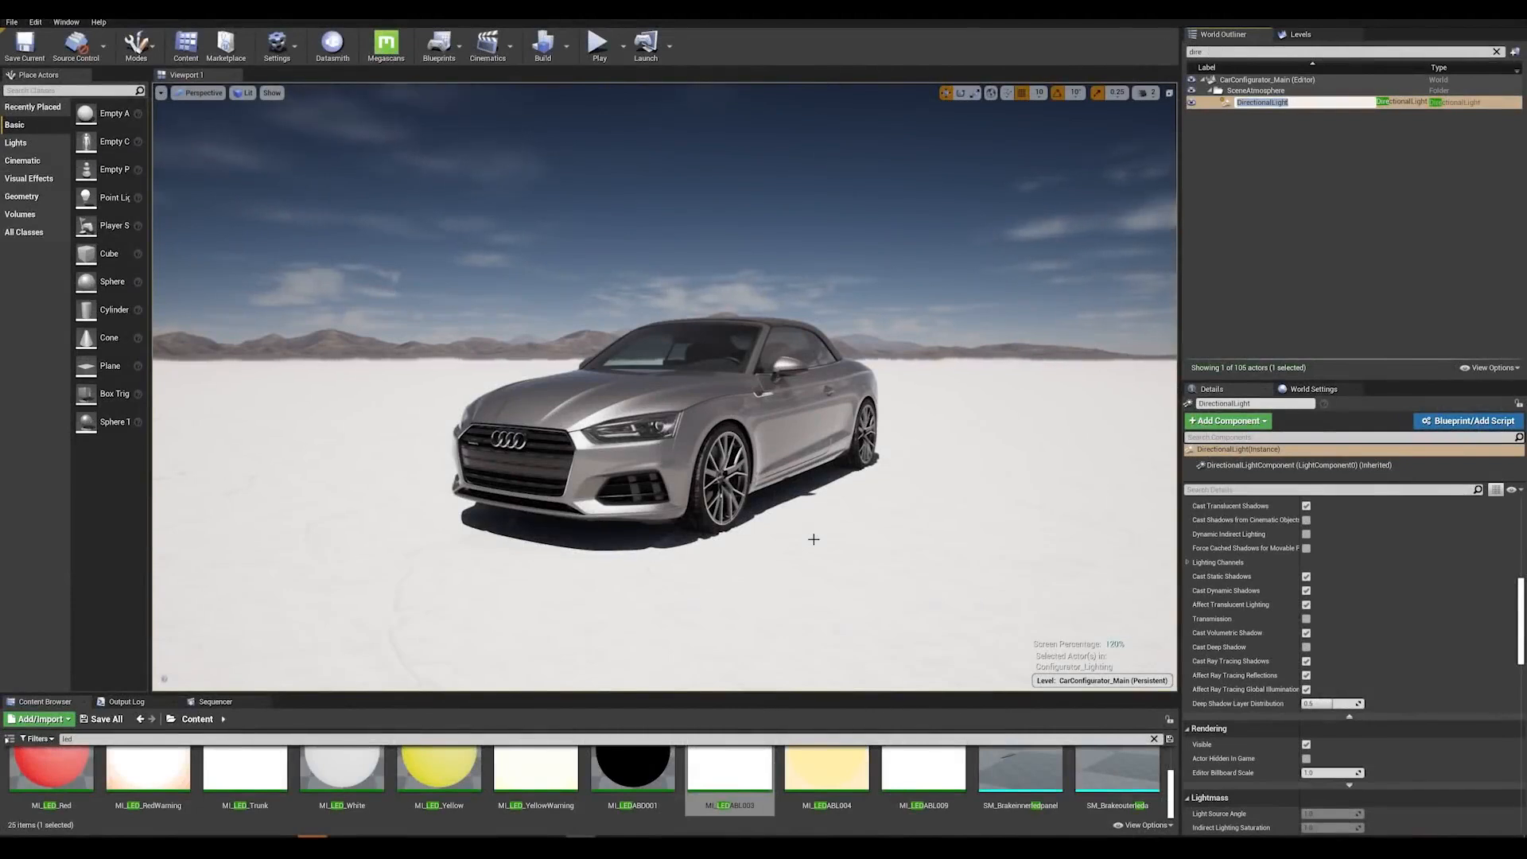
Rotate the sun so the car's shadow stretches across the ground beside its doors, and inspect the side reflections up close
right_click_drag(813, 539, 833, 546)
key("w")
key("ctrl+l")
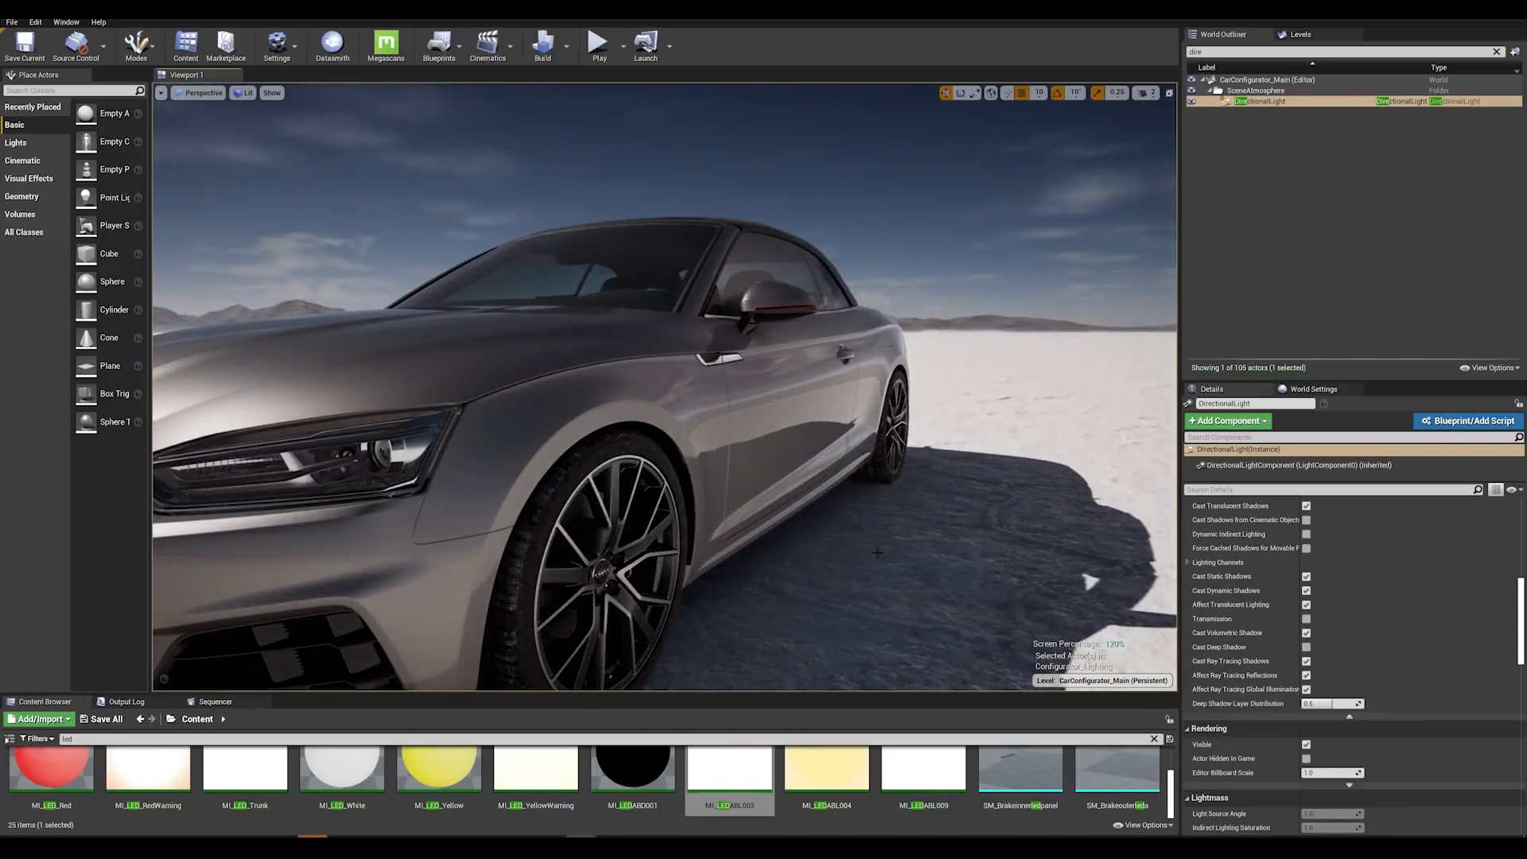
mouse_move(877, 552)
right_mouse_down()
mouse_move(881, 531)
mouse_move(875, 550)
right_mouse_up()
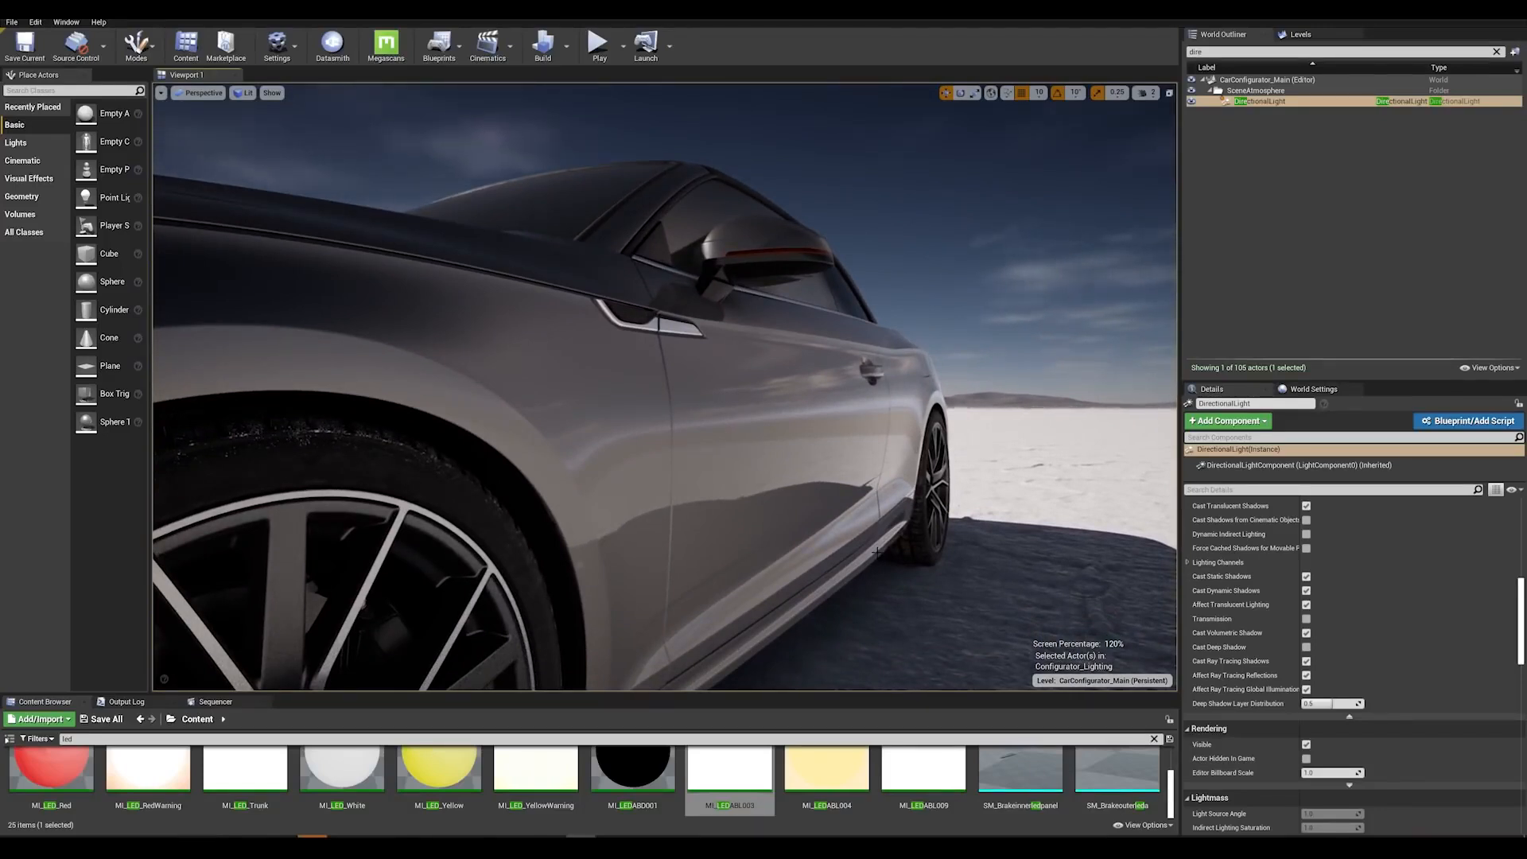
Run the console command r.Reflections.Denoiser 1 and inspect the reflections on the car's door
key("grave")
key("Up")
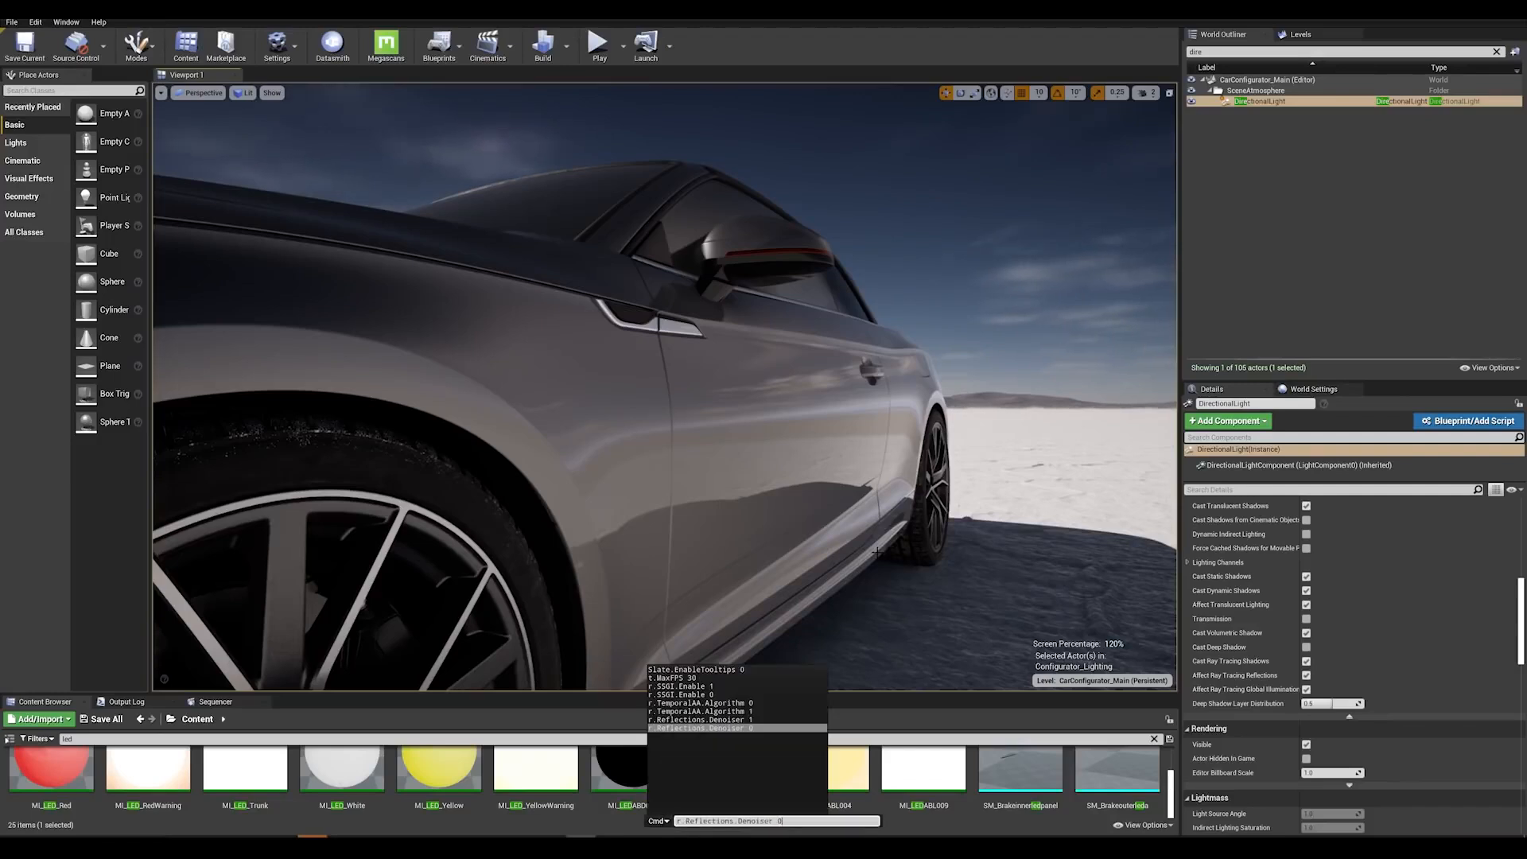
key("Up")
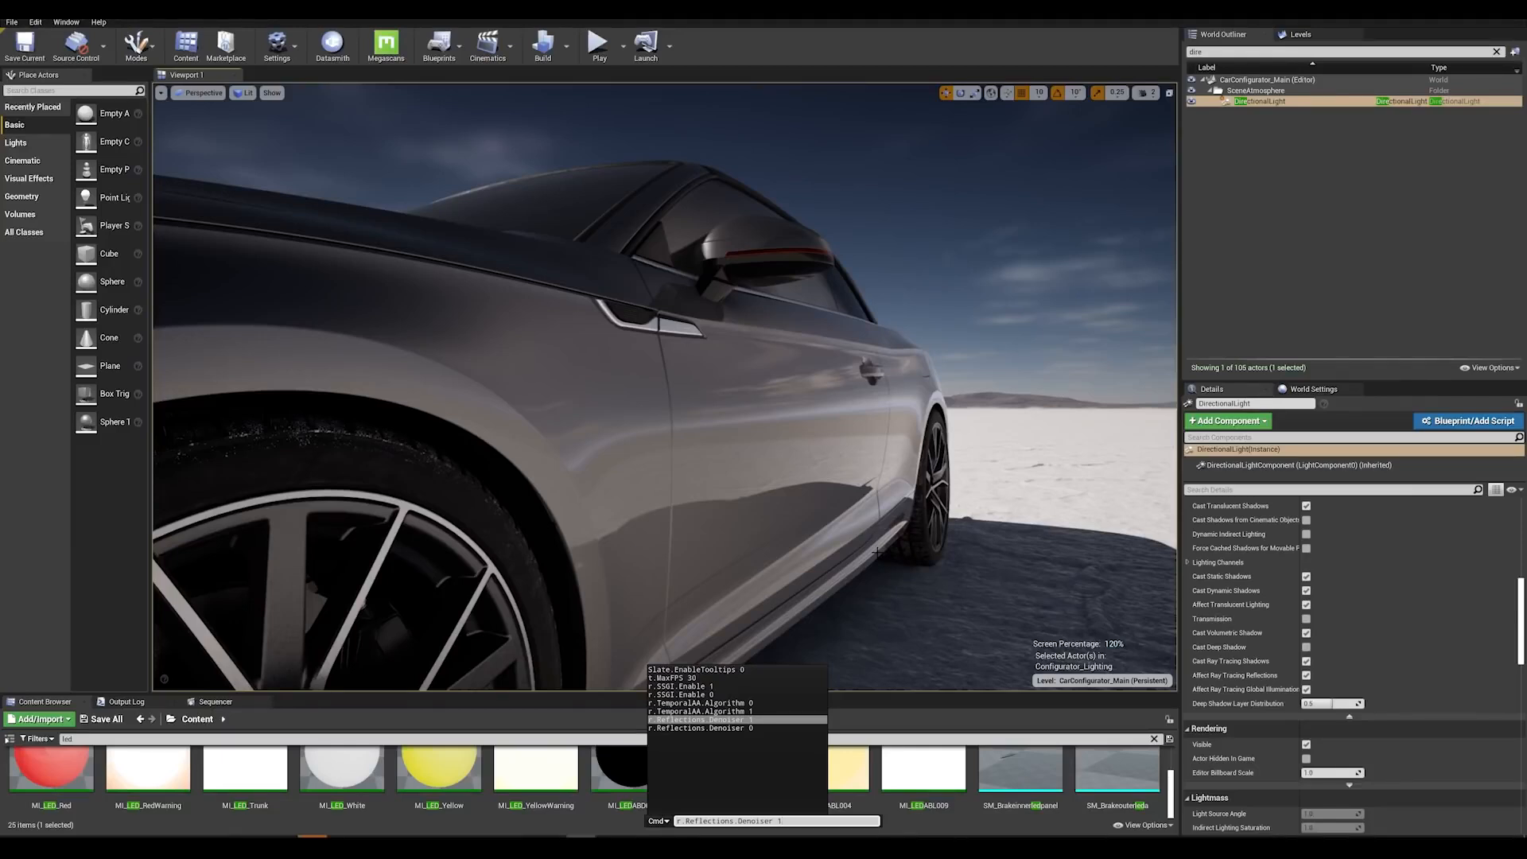
key("Return")
right_click_drag(865, 540, 867, 436)
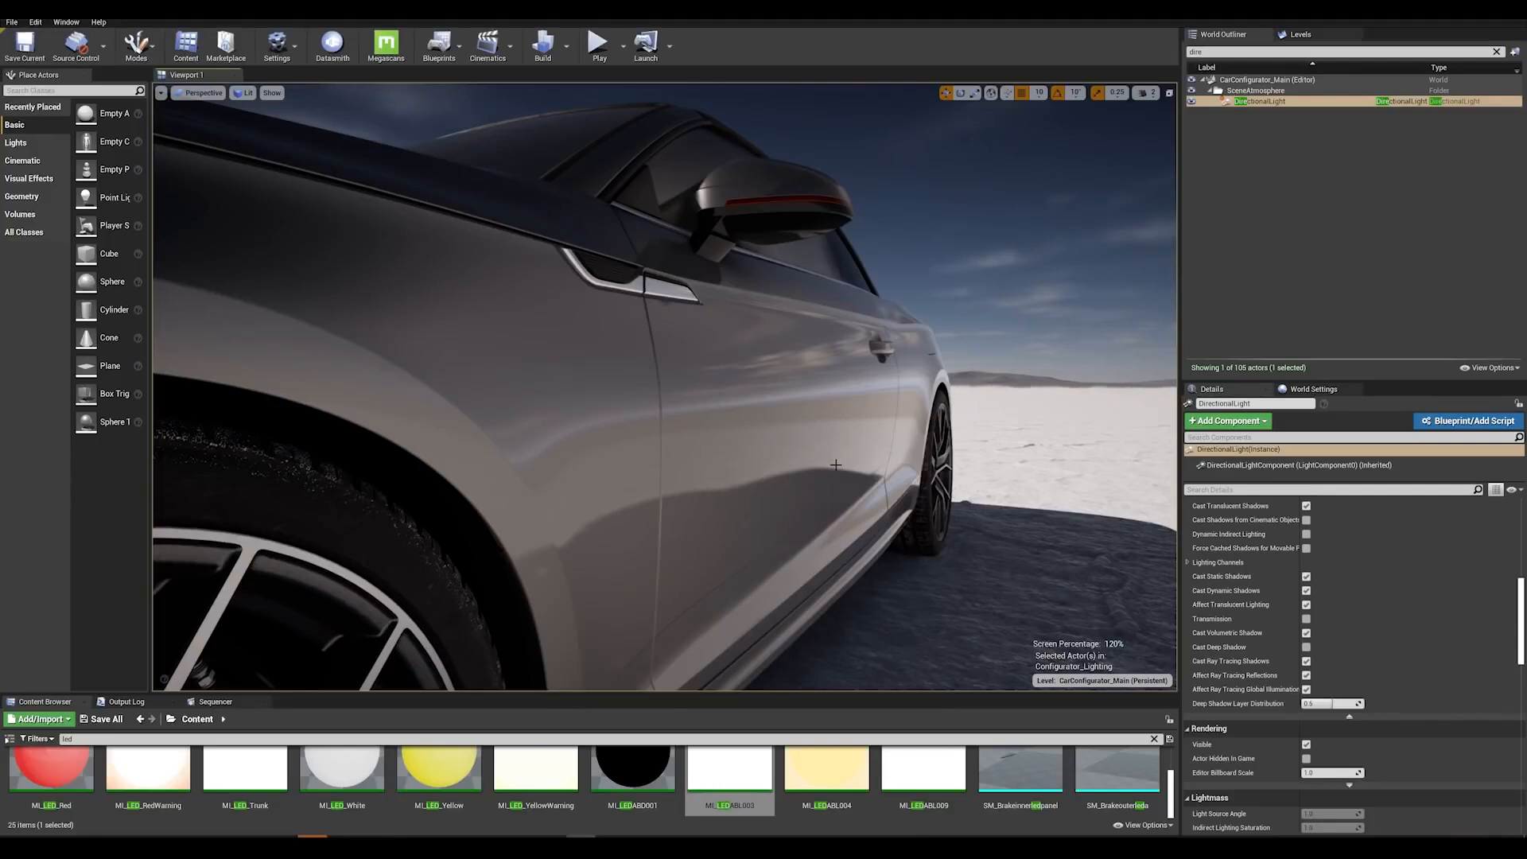
Run the console command r.Reflections.Denoiser 0 and inspect the reflections along the car's door and front wheel
key("grave")
key("Up")
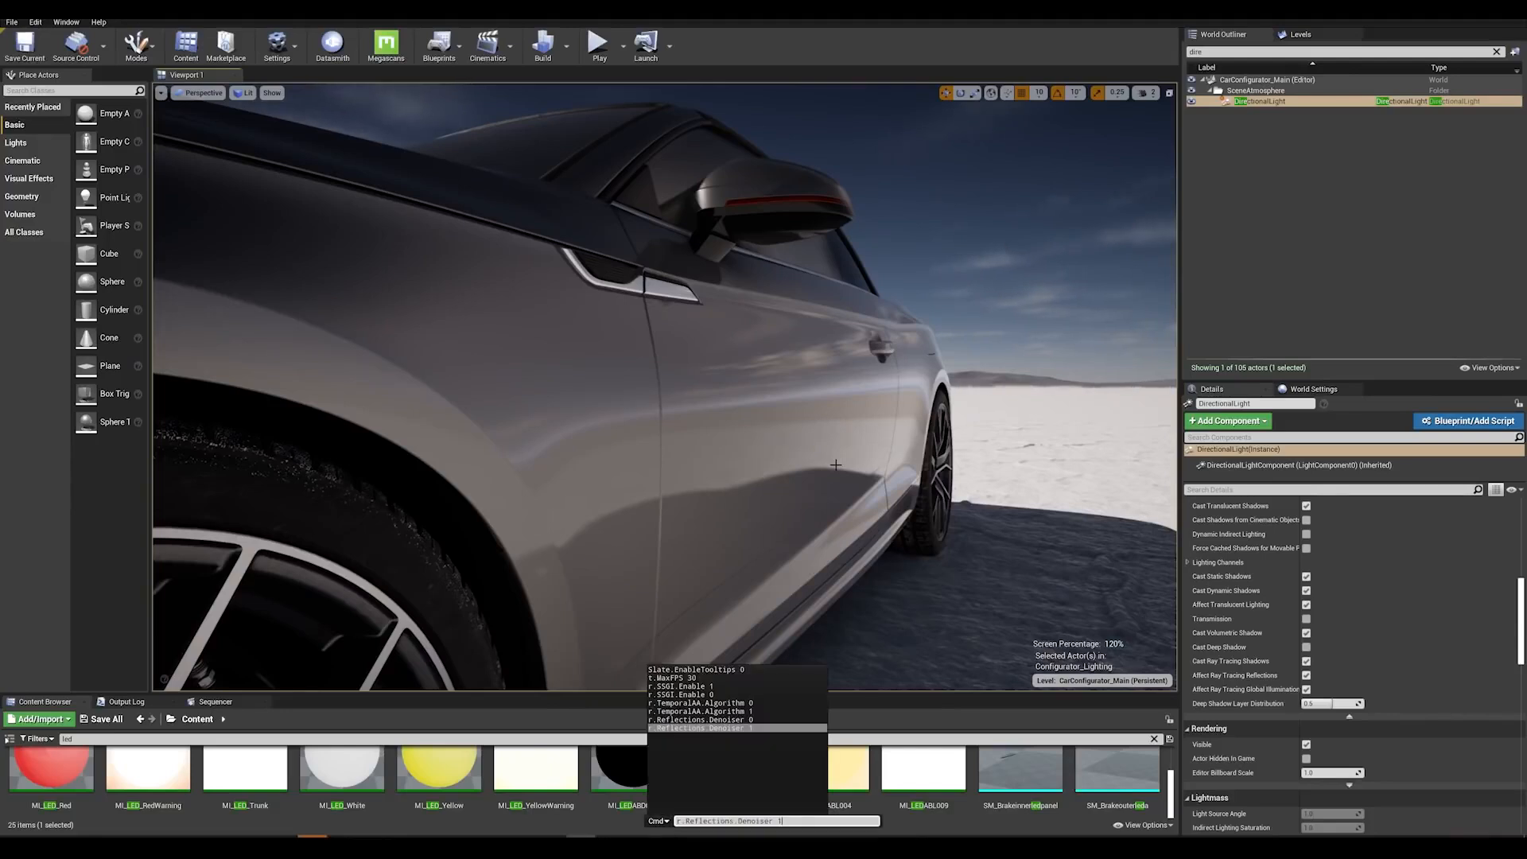
key("Up")
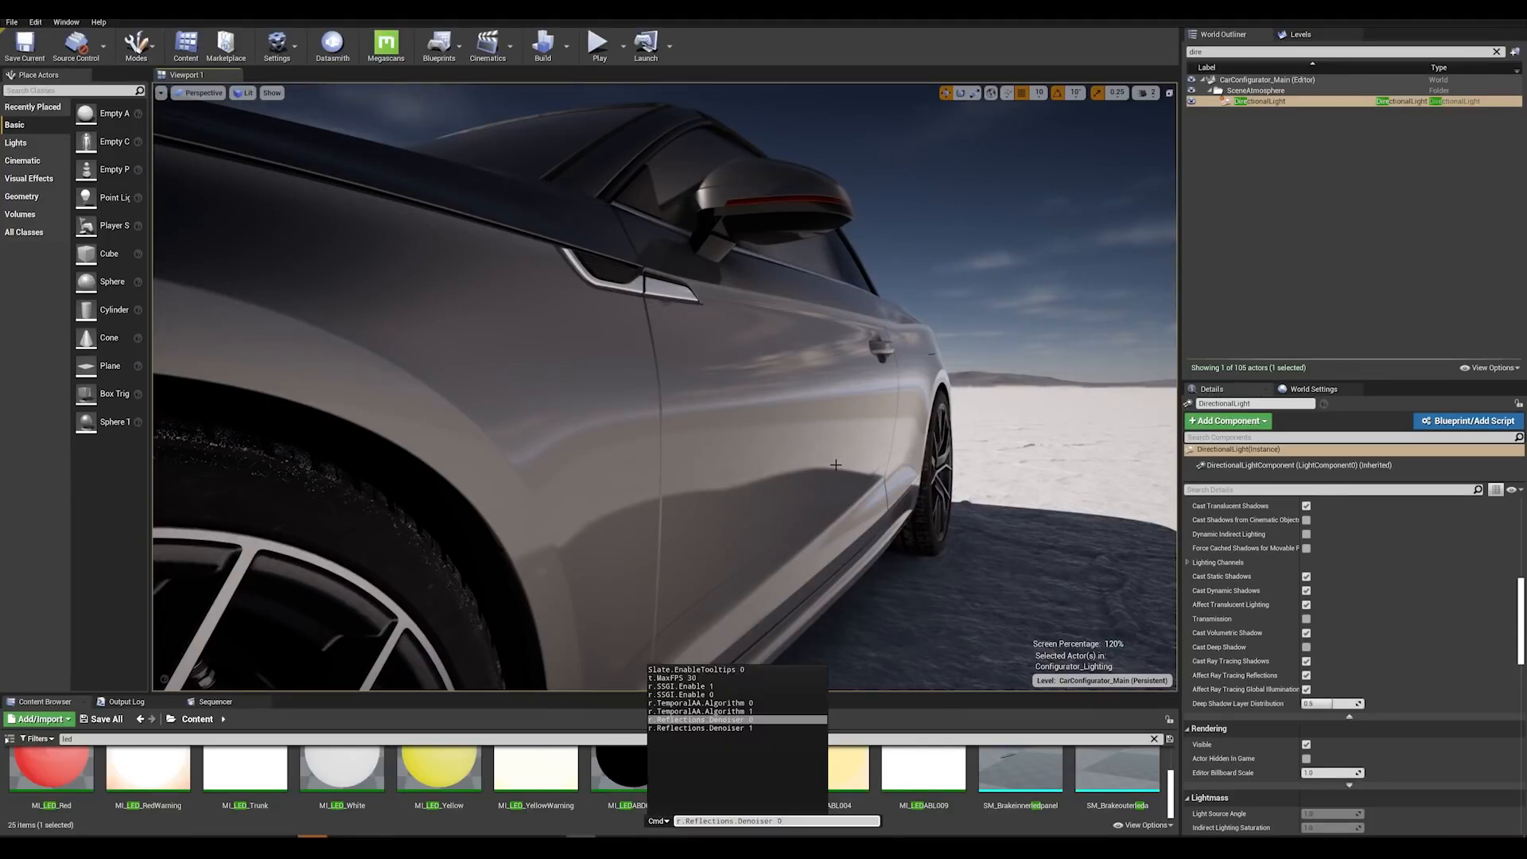
key("Return")
right_click_drag(836, 465, 836, 494)
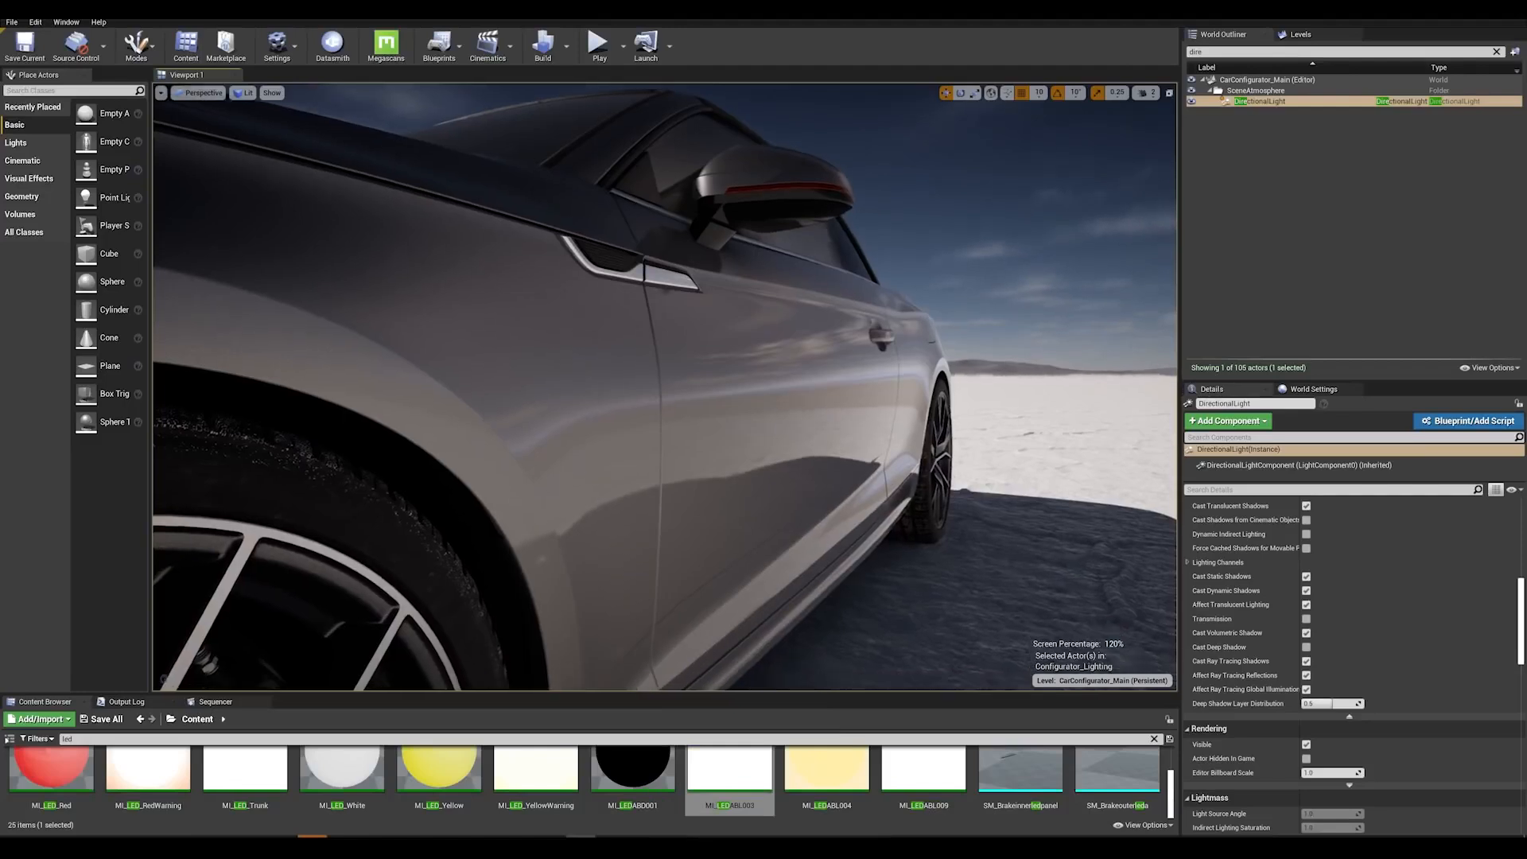
key("w")
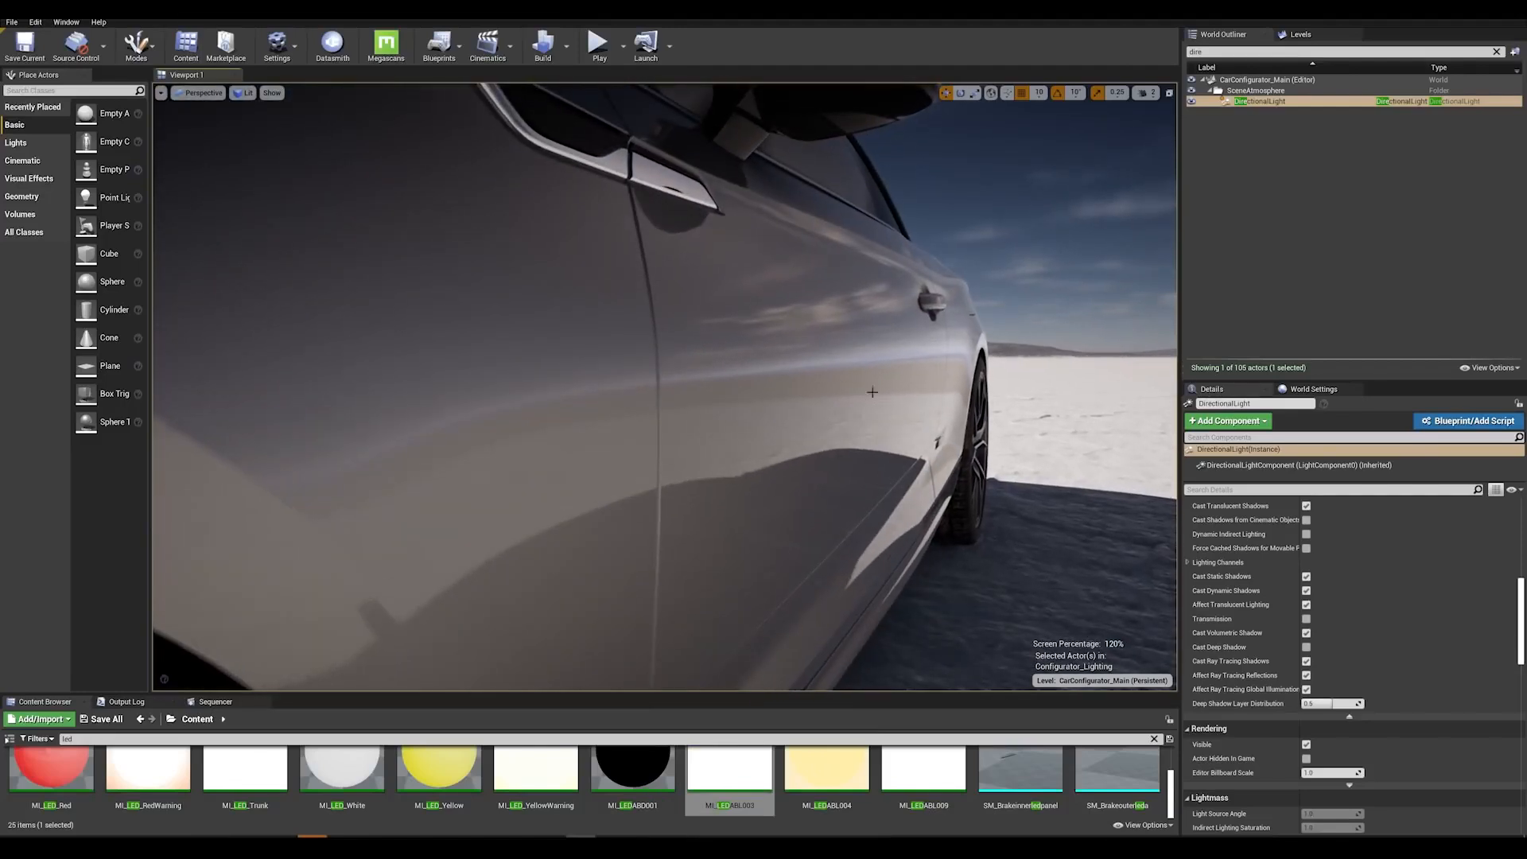
mouse_move(889, 428)
right_mouse_down()
mouse_move(859, 444)
mouse_move(892, 407)
mouse_move(890, 425)
right_mouse_up()
key("s")
key("s")
key("q")
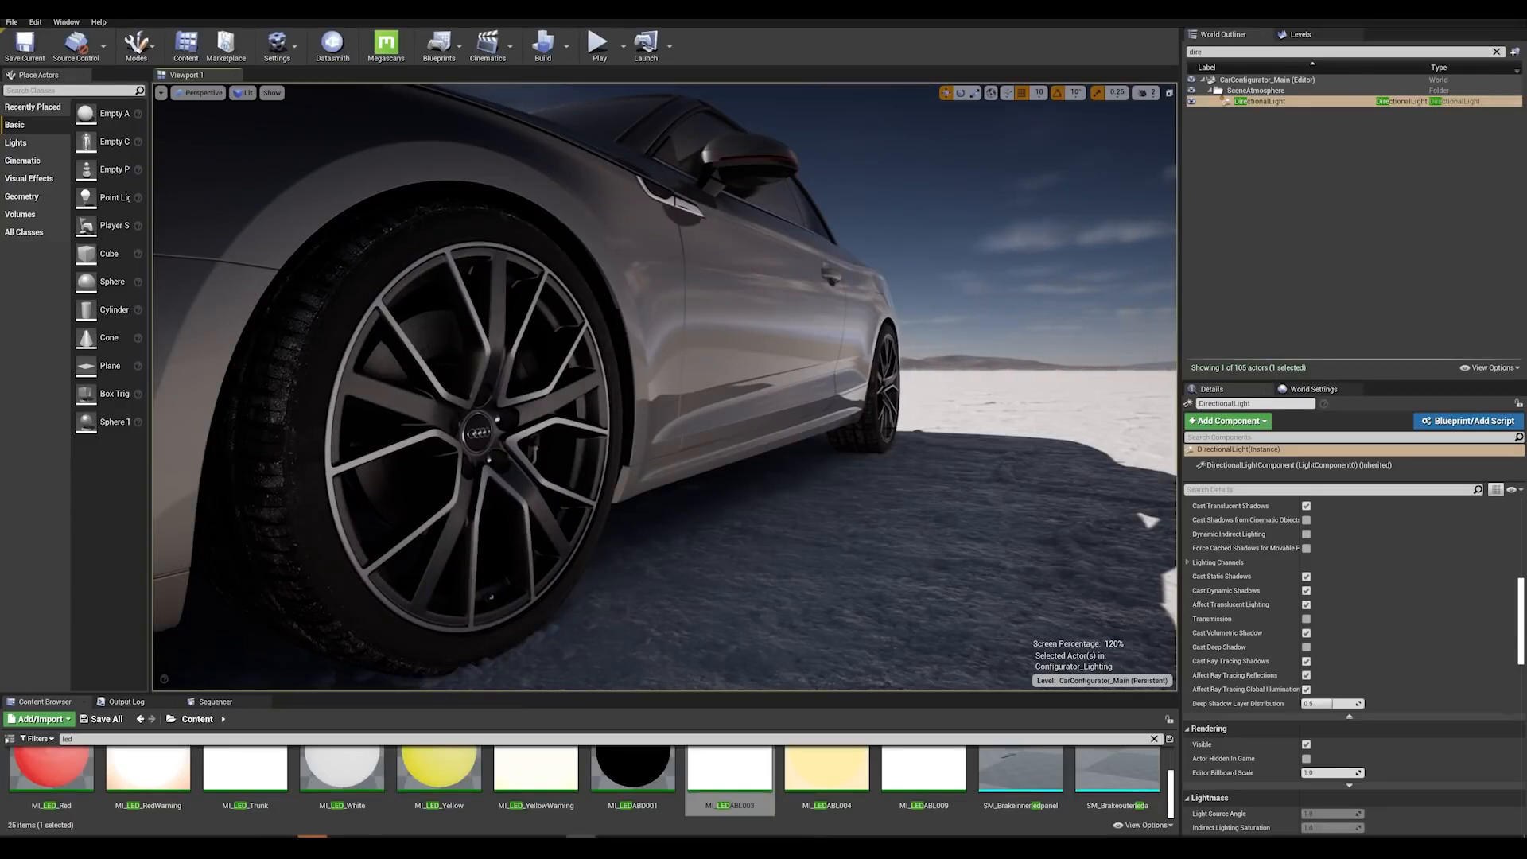
right_click_drag(665, 386, 669, 418)
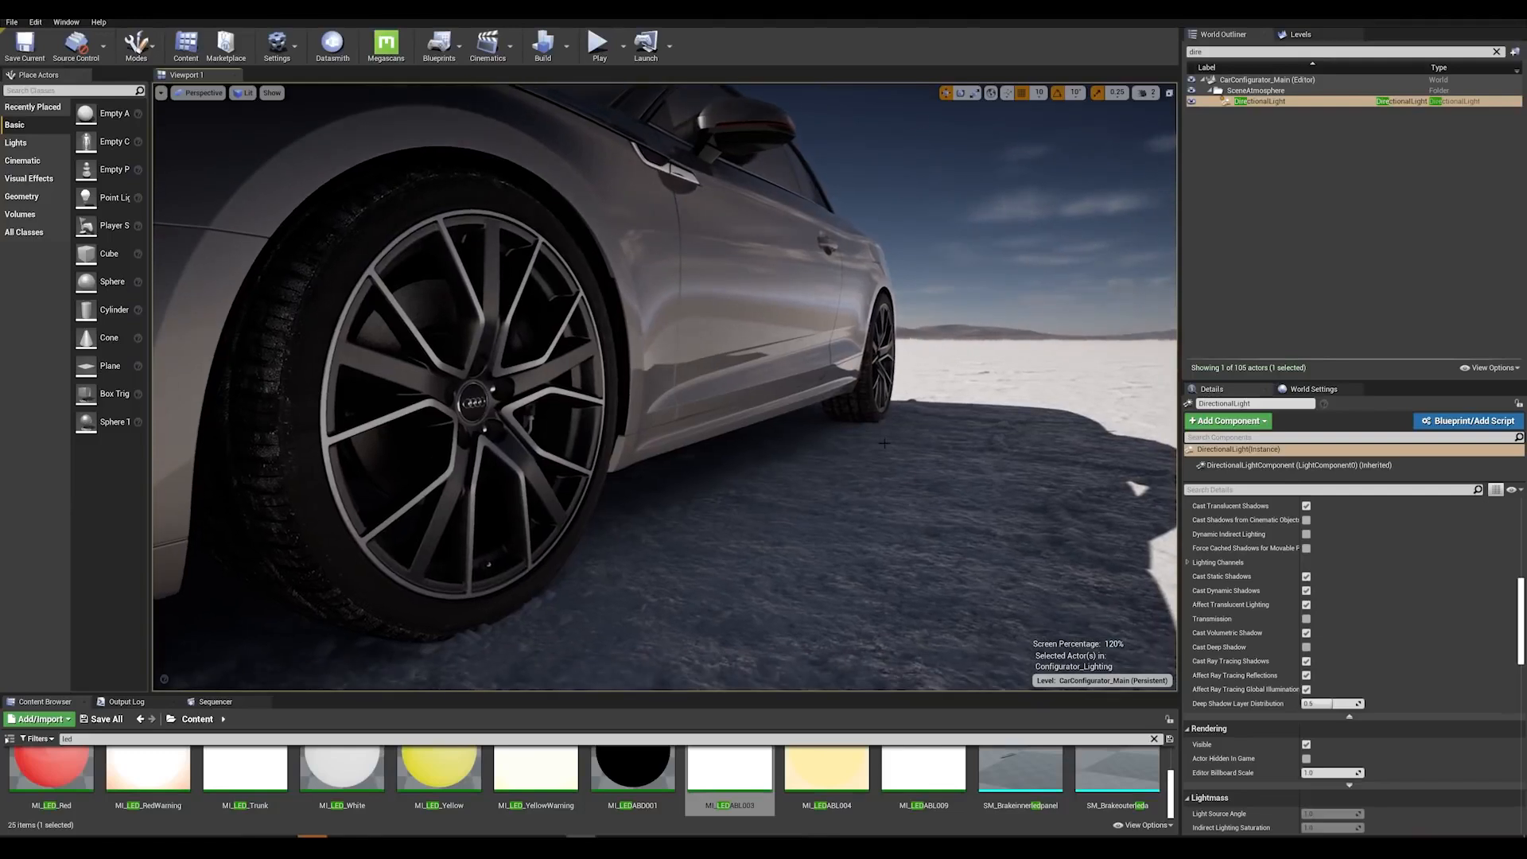
Enable screen space global illumination with the console command r.SSGI.Enable 1
key("grave")
key("Up")
key("Up")
key("Up")
key("Up")
key("Up")
key("Up")
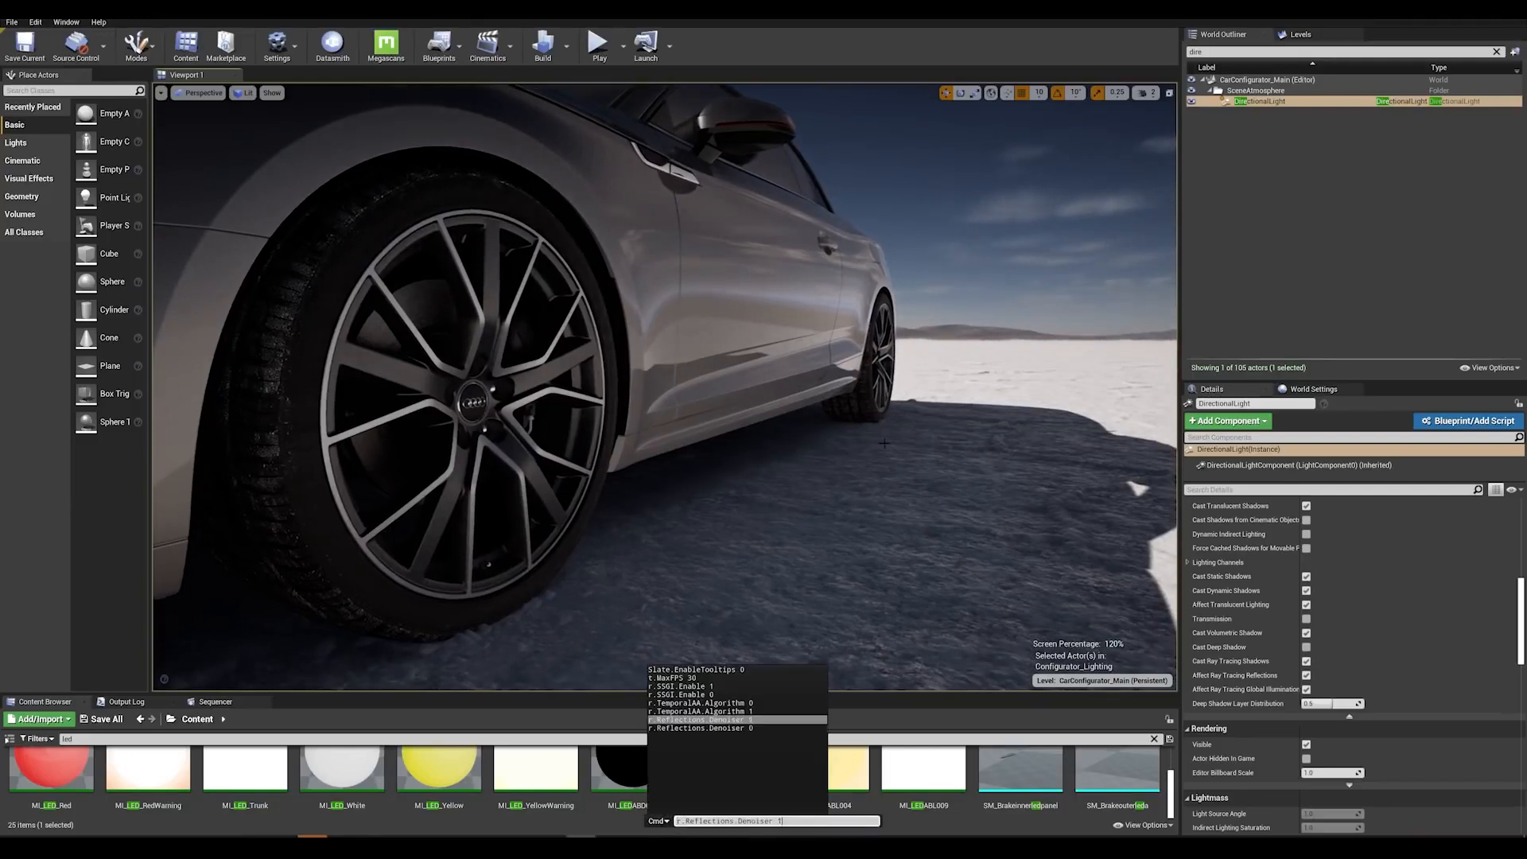
key("Return")
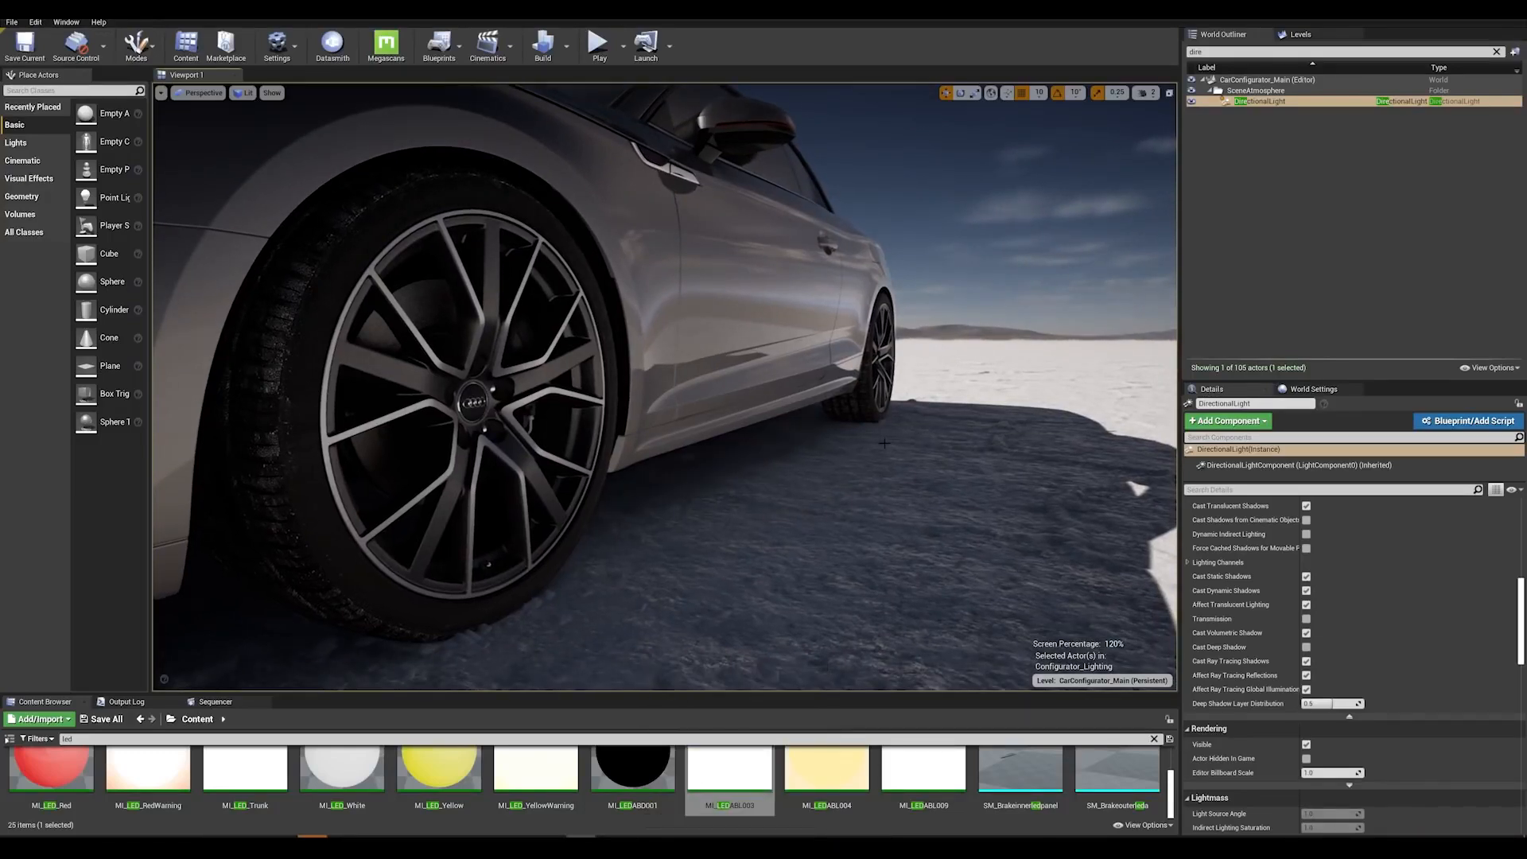
key("grave")
key("Up")
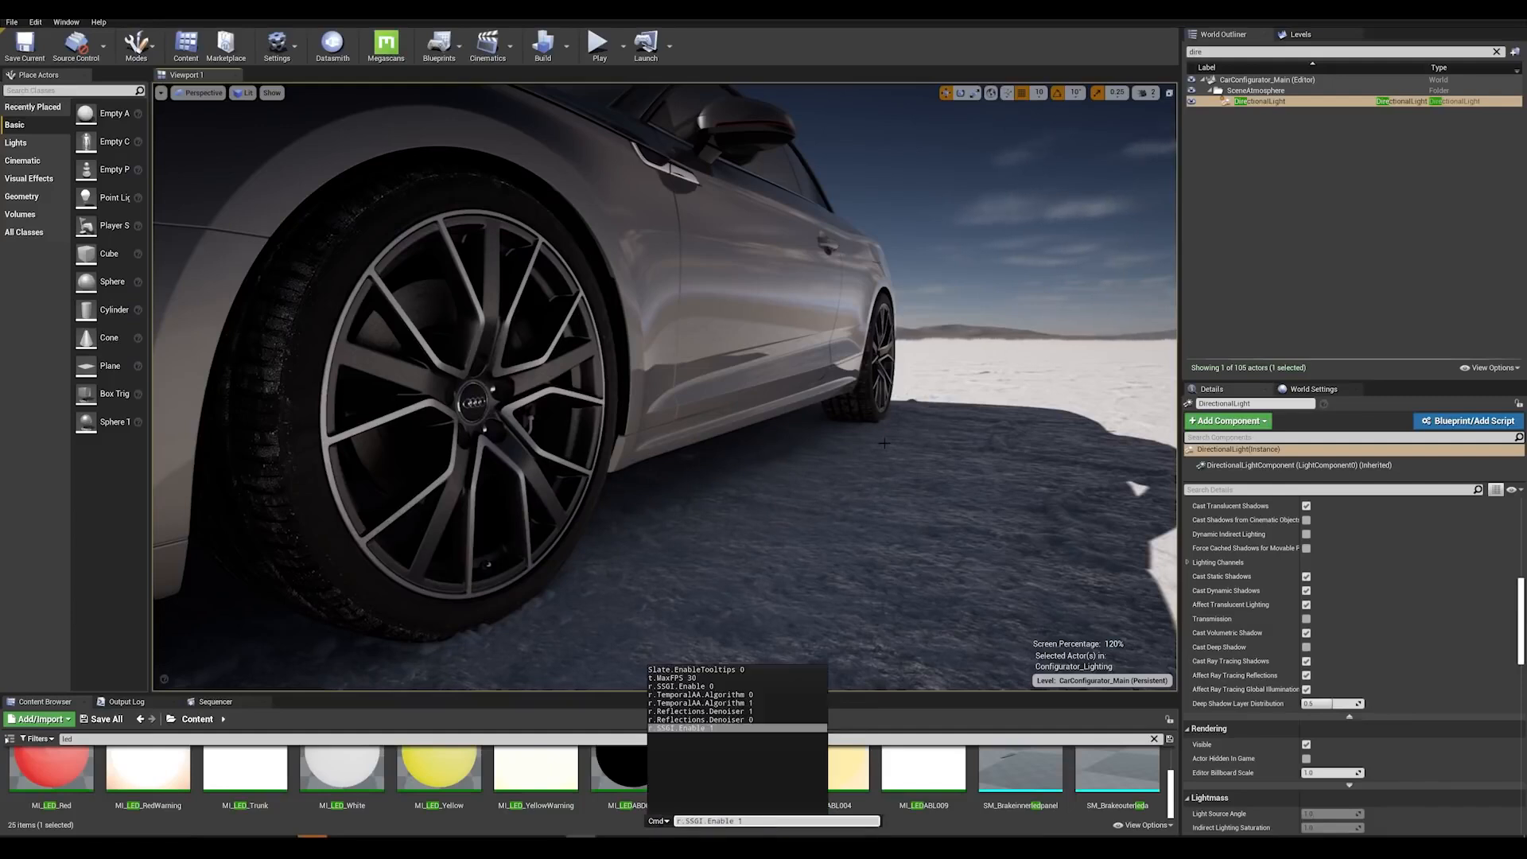
key("Return")
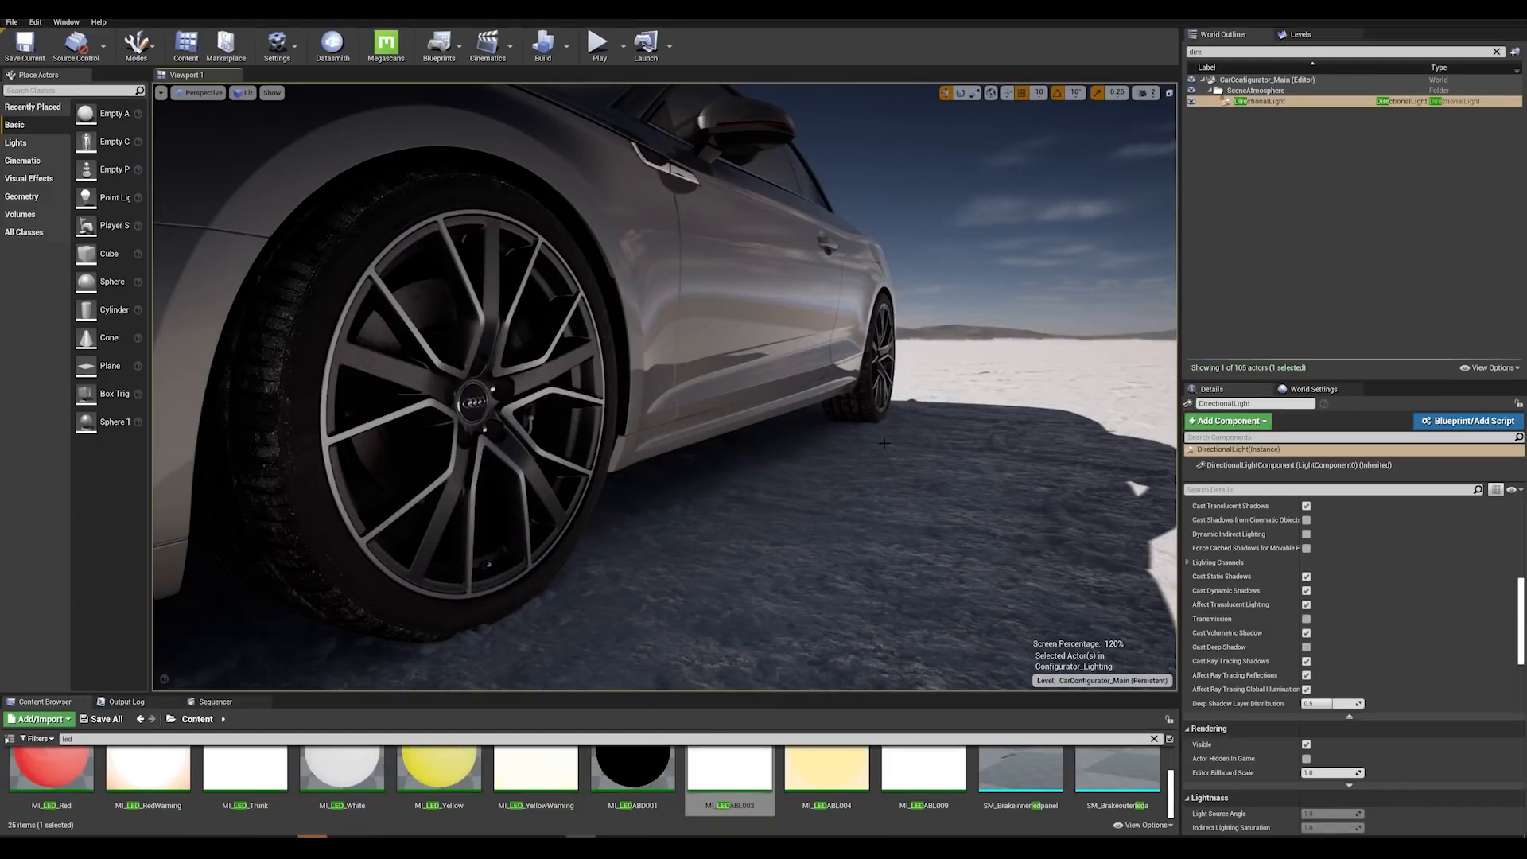
Rotate the sun so it lights the ground beside the car, and inspect the car's underside, wheel and front
key("w")
right_click_drag(885, 443, 871, 463)
key("ctrl+l")
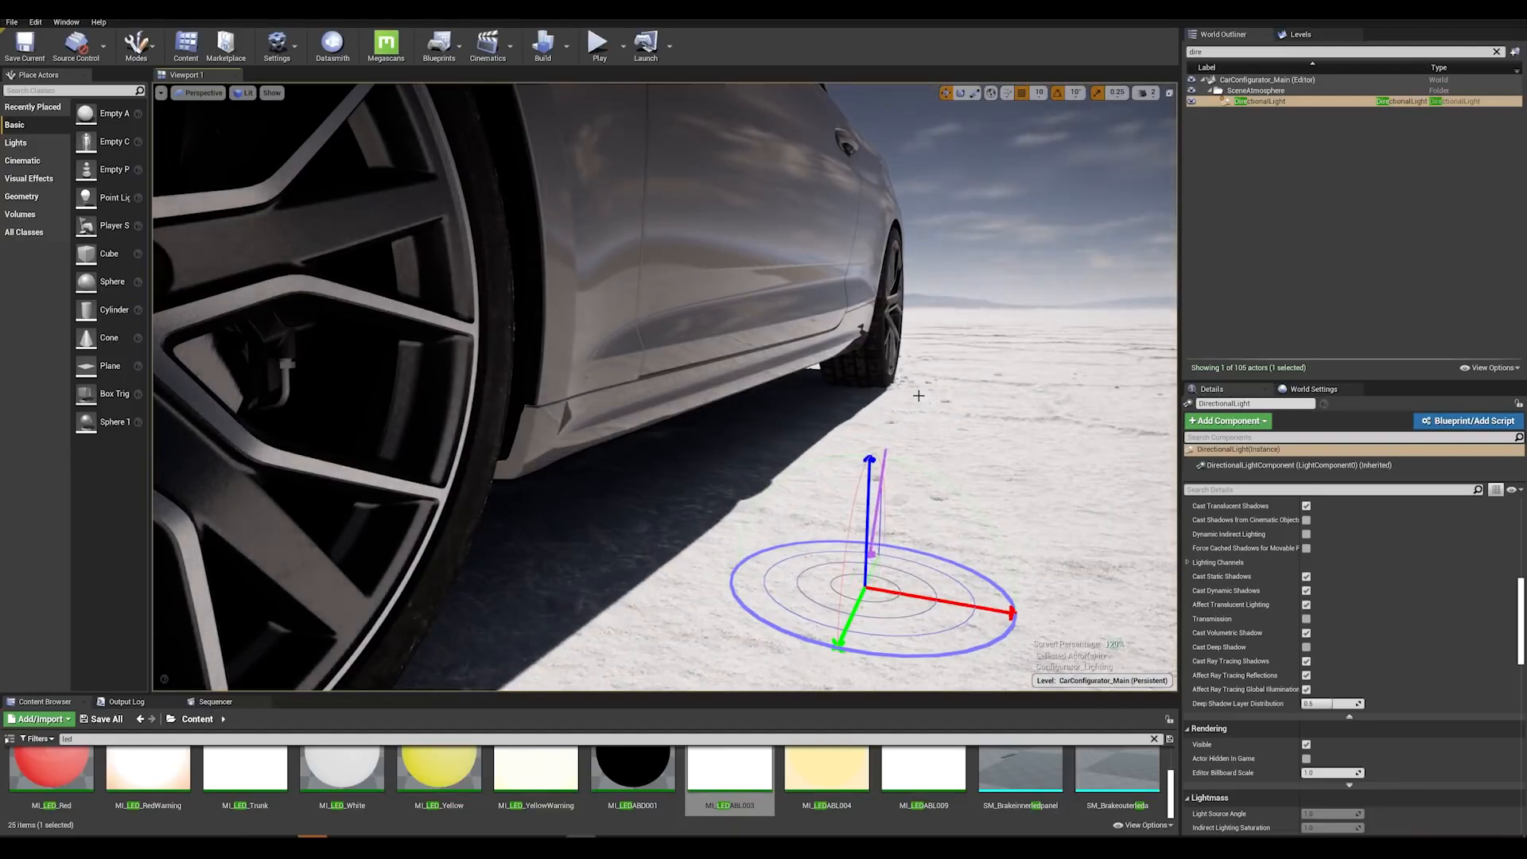
right_click_drag(918, 396, 897, 399)
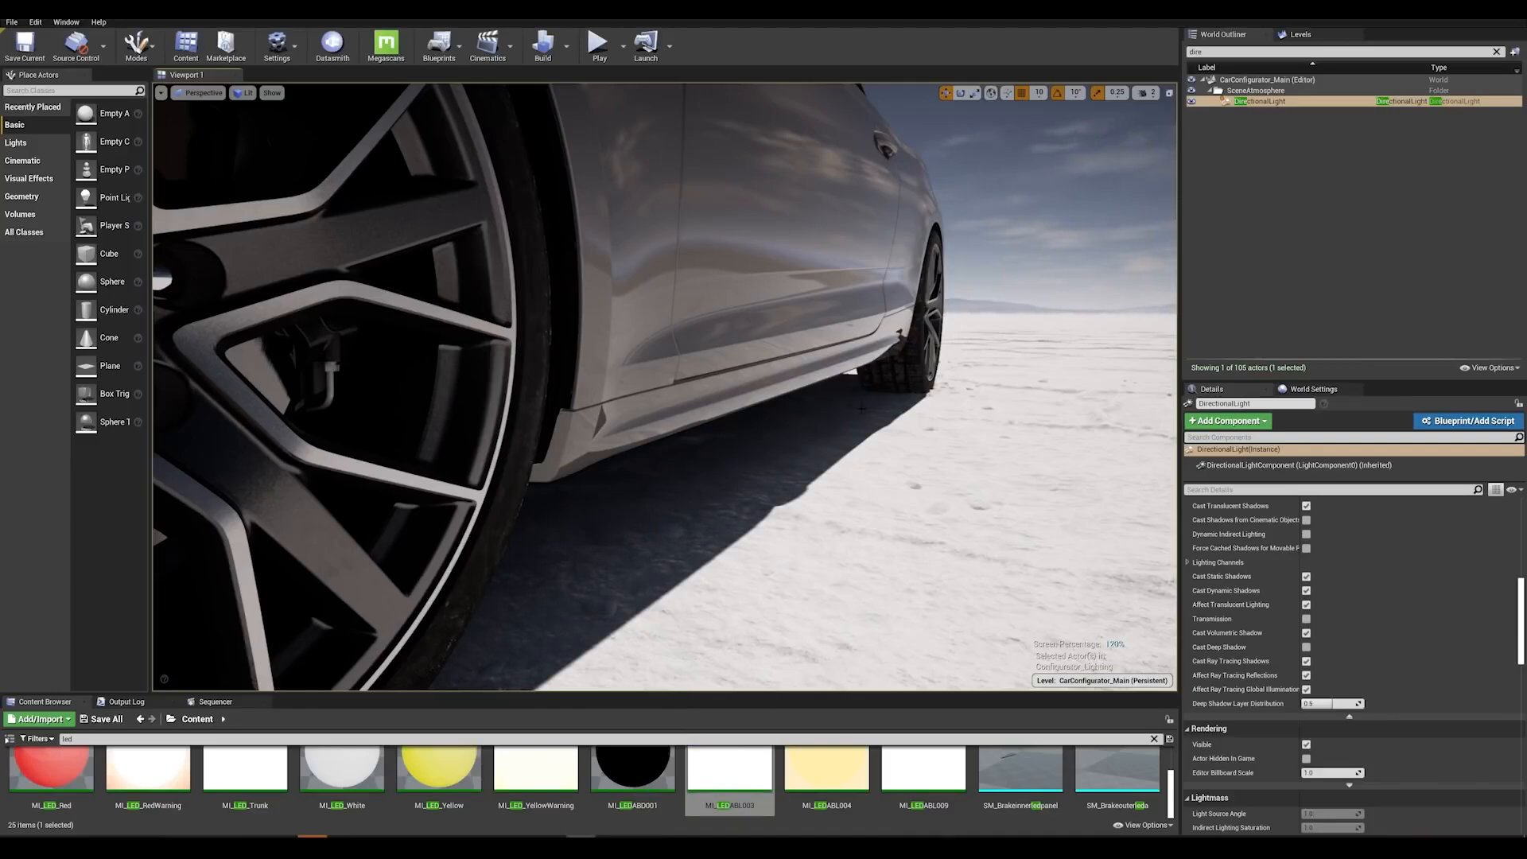
key("s")
right_click_drag(862, 408, 765, 393)
key("s")
key("w")
key("w")
key("w")
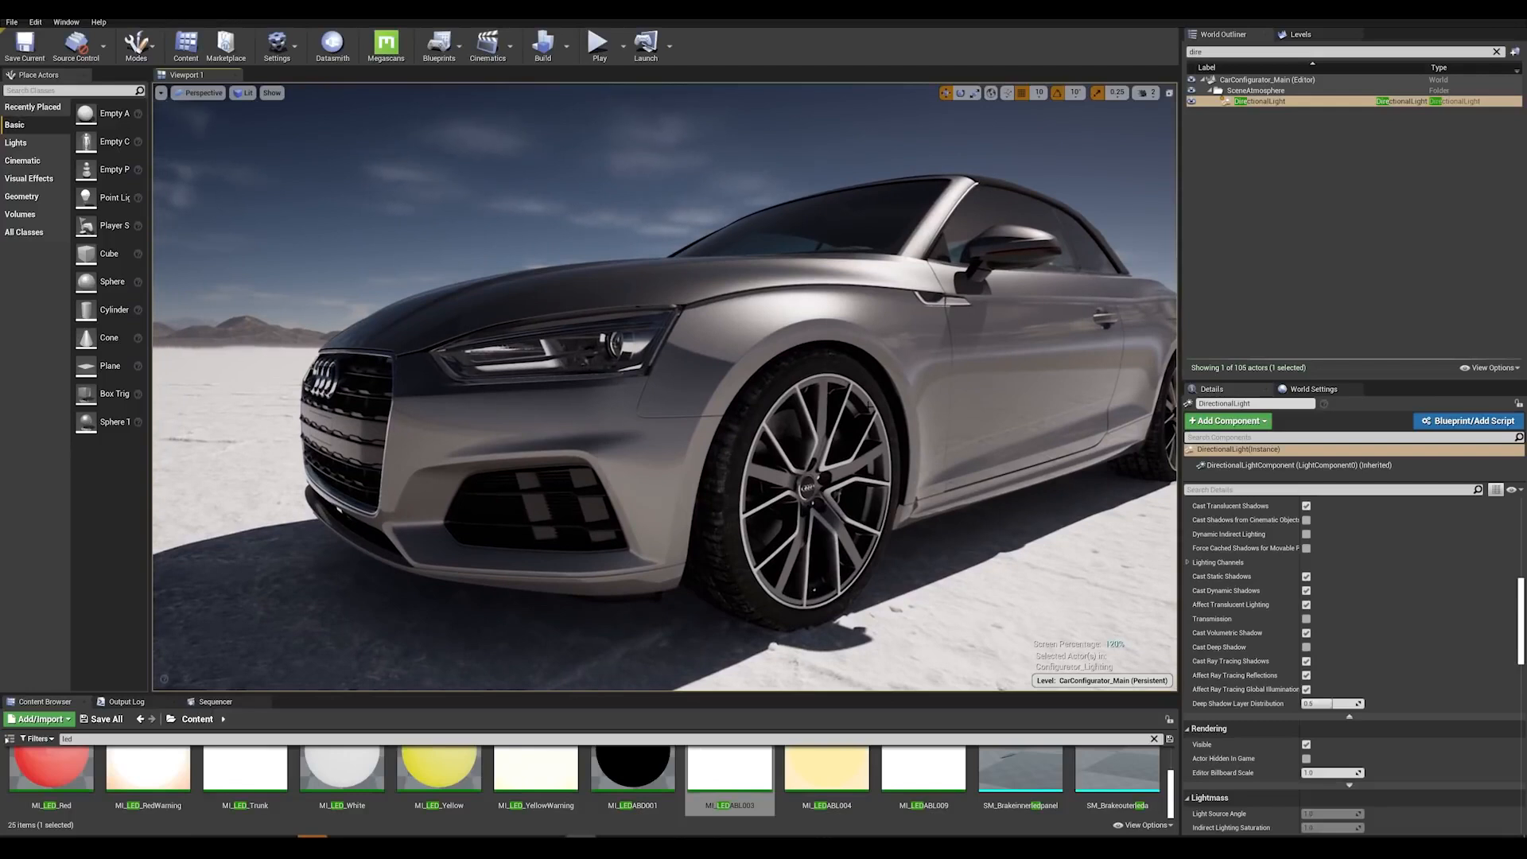
Run the console command r.TemporalAA.Algorithm 1 from the command history while viewing the car's front
key("grave")
key("Up")
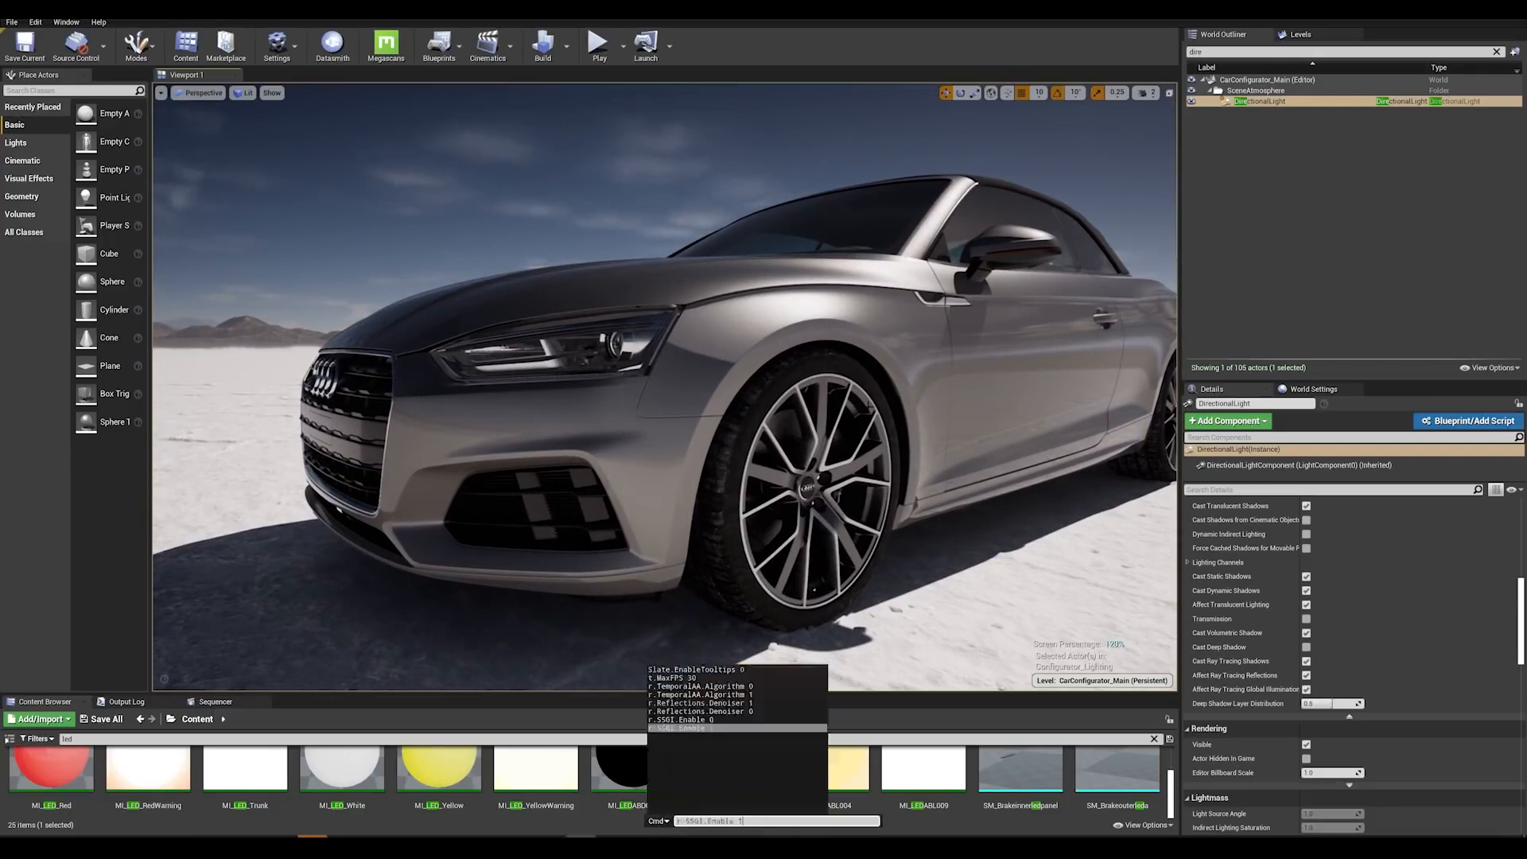
key("Up")
key("Up")
key("Up")
key("Up")
key("Up")
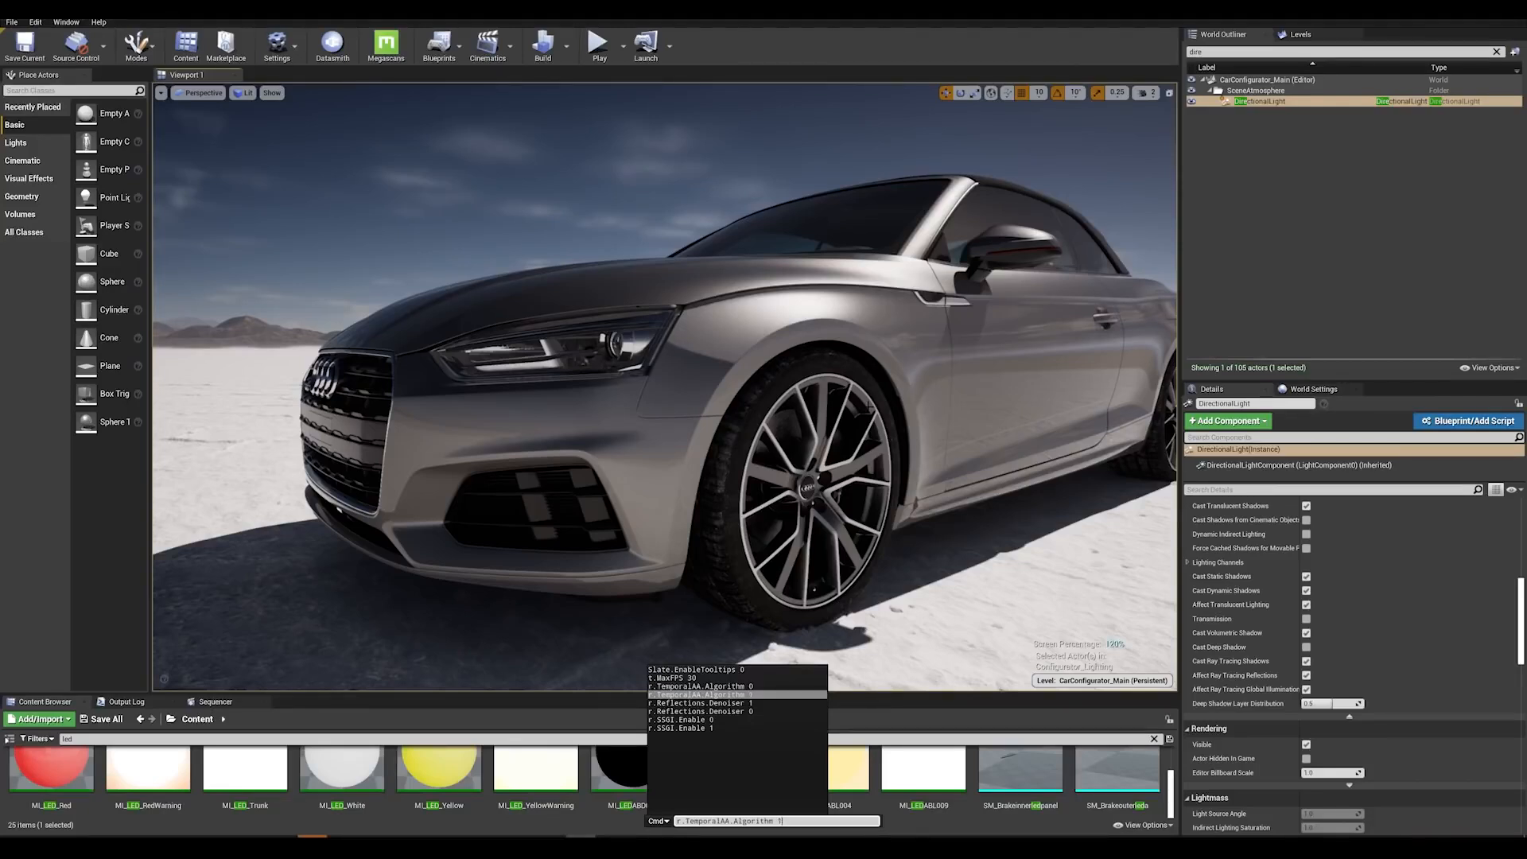
key("Return")
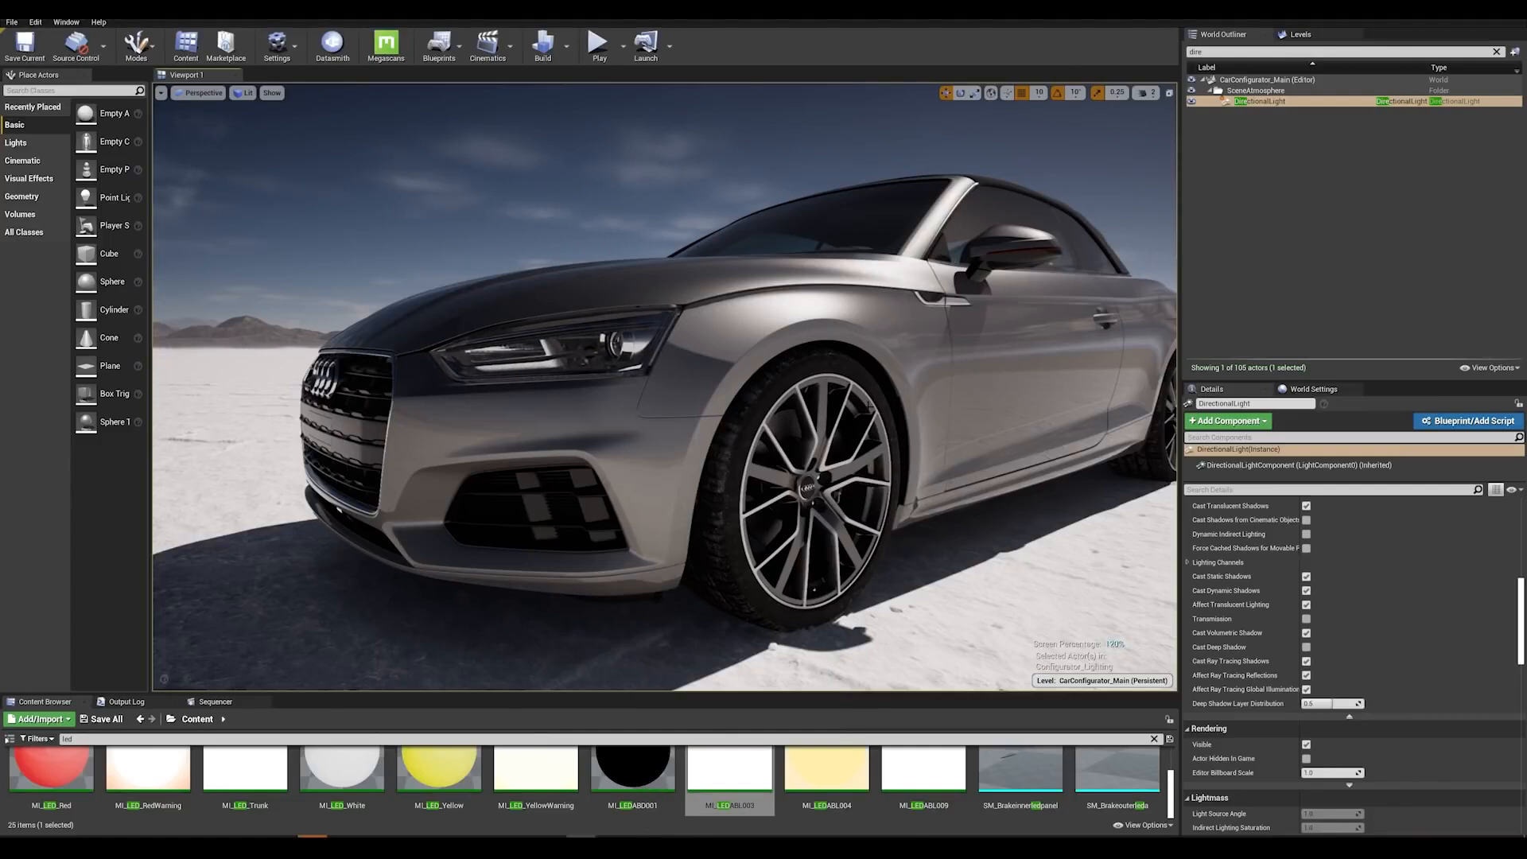
Run the console command r.TemporalAA.Algorithm 0 and inspect the whole car against the salt flat
key("grave")
key("Up")
key("BackSpace")
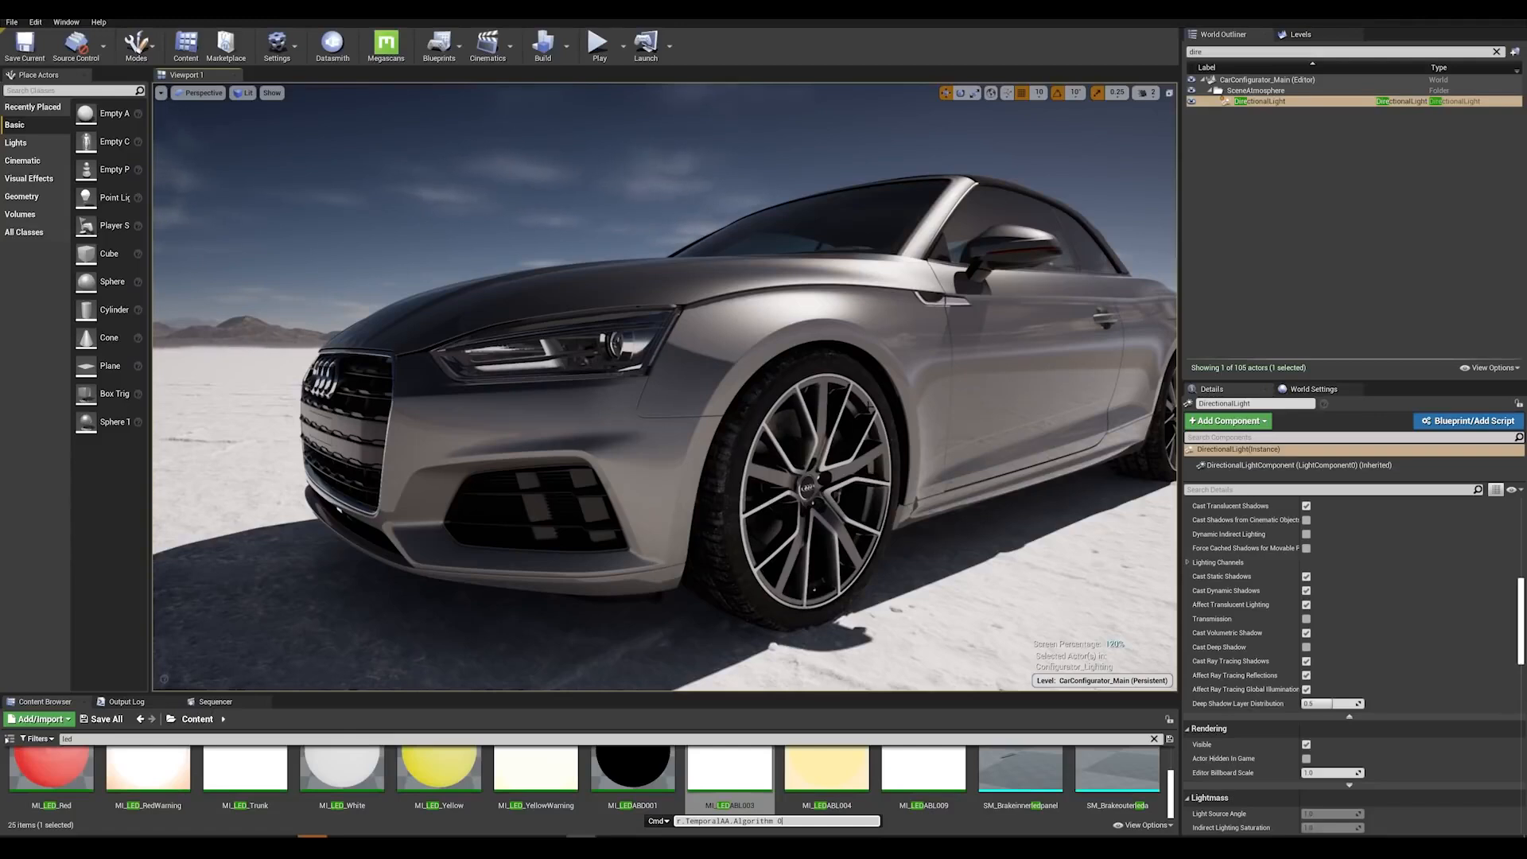
key("Return")
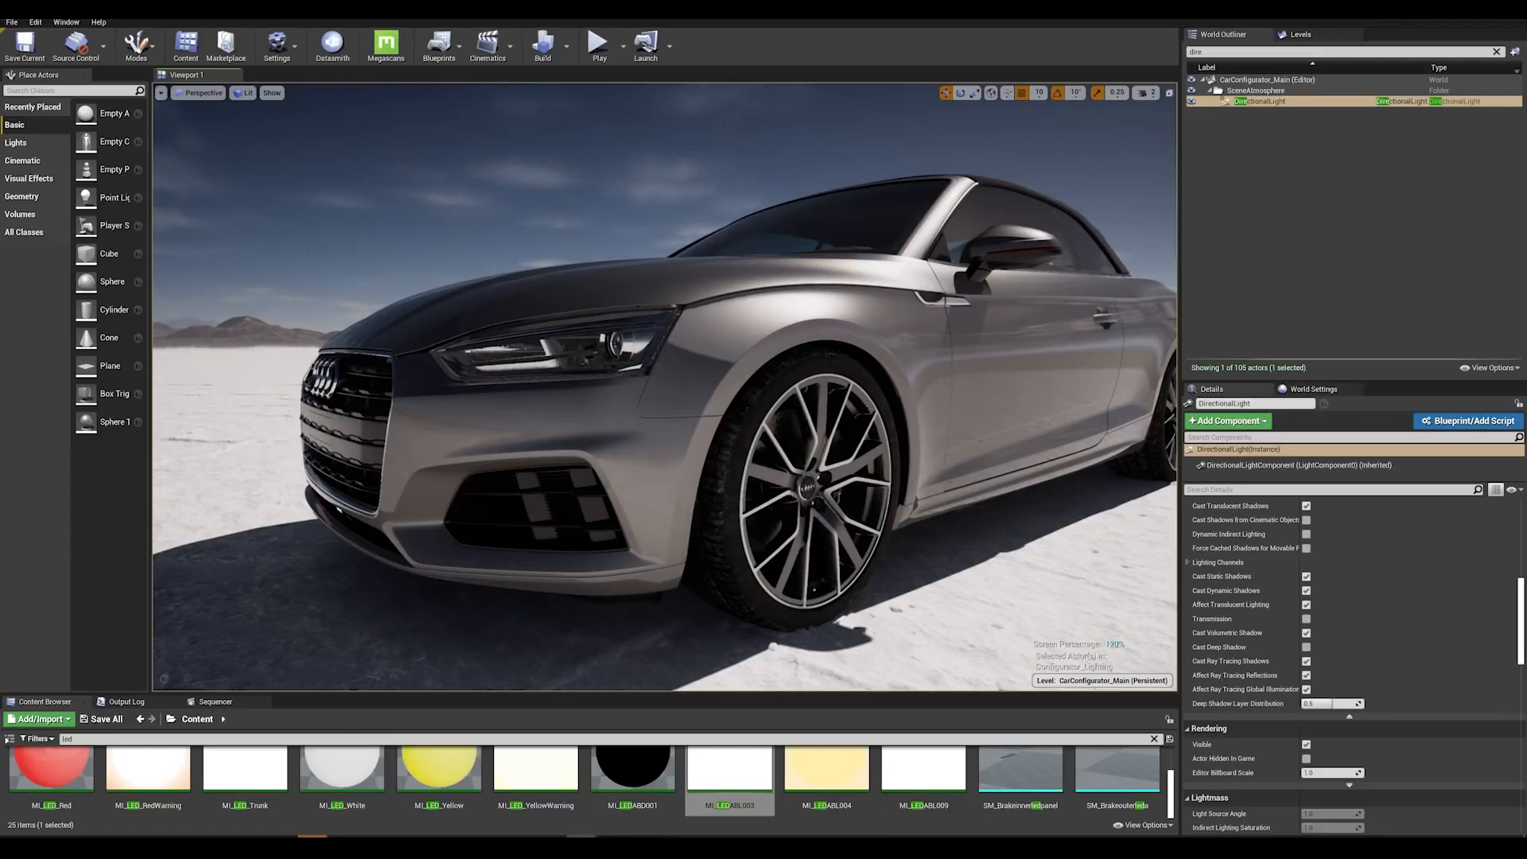
key("s")
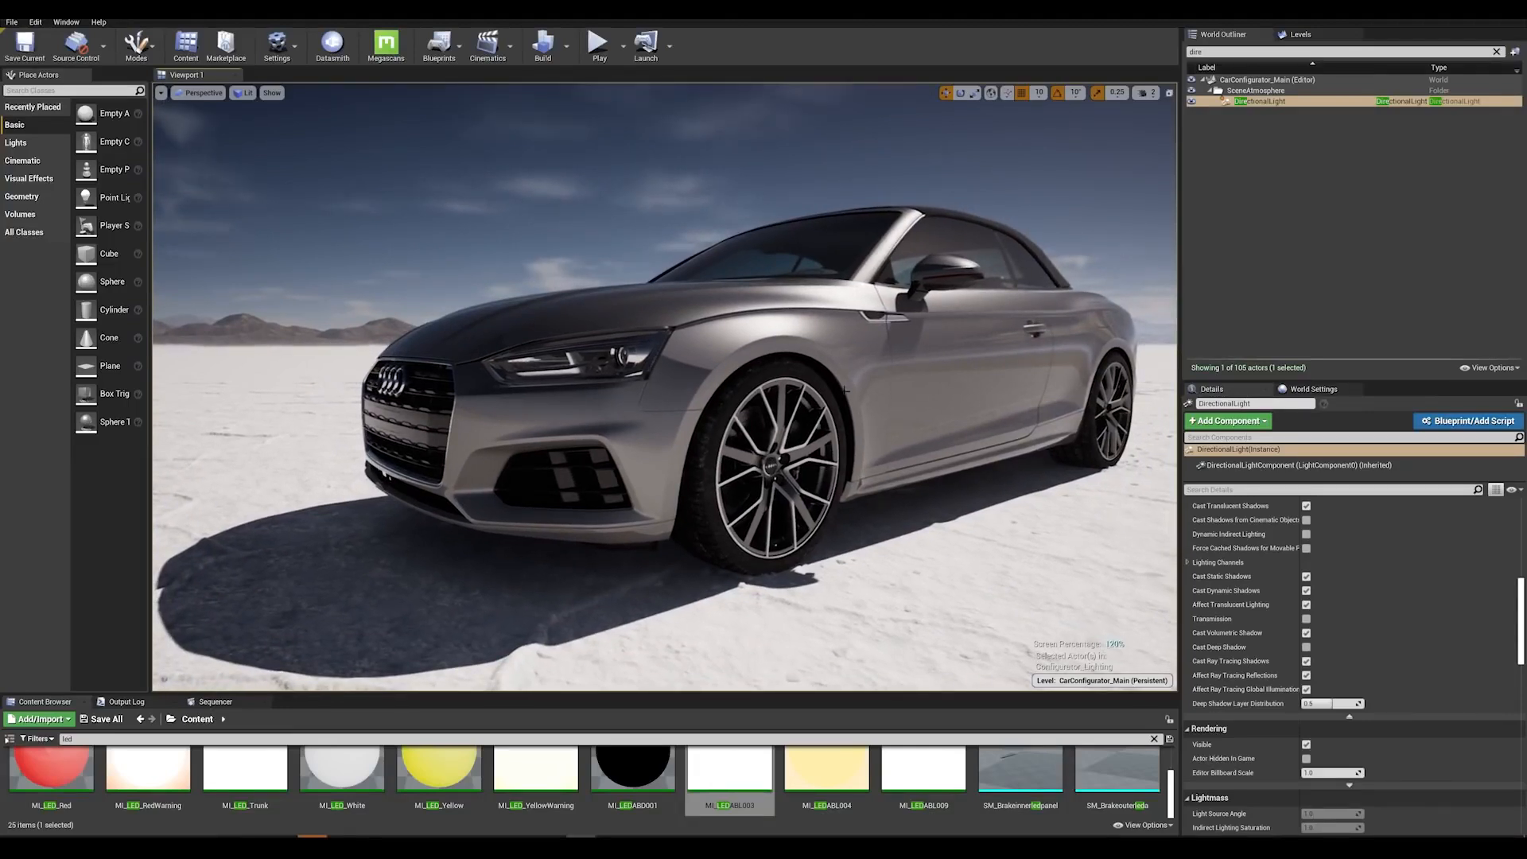
Rerun the console command r.TemporalAA.Algorithm 1 with the whole car in view
key("grave")
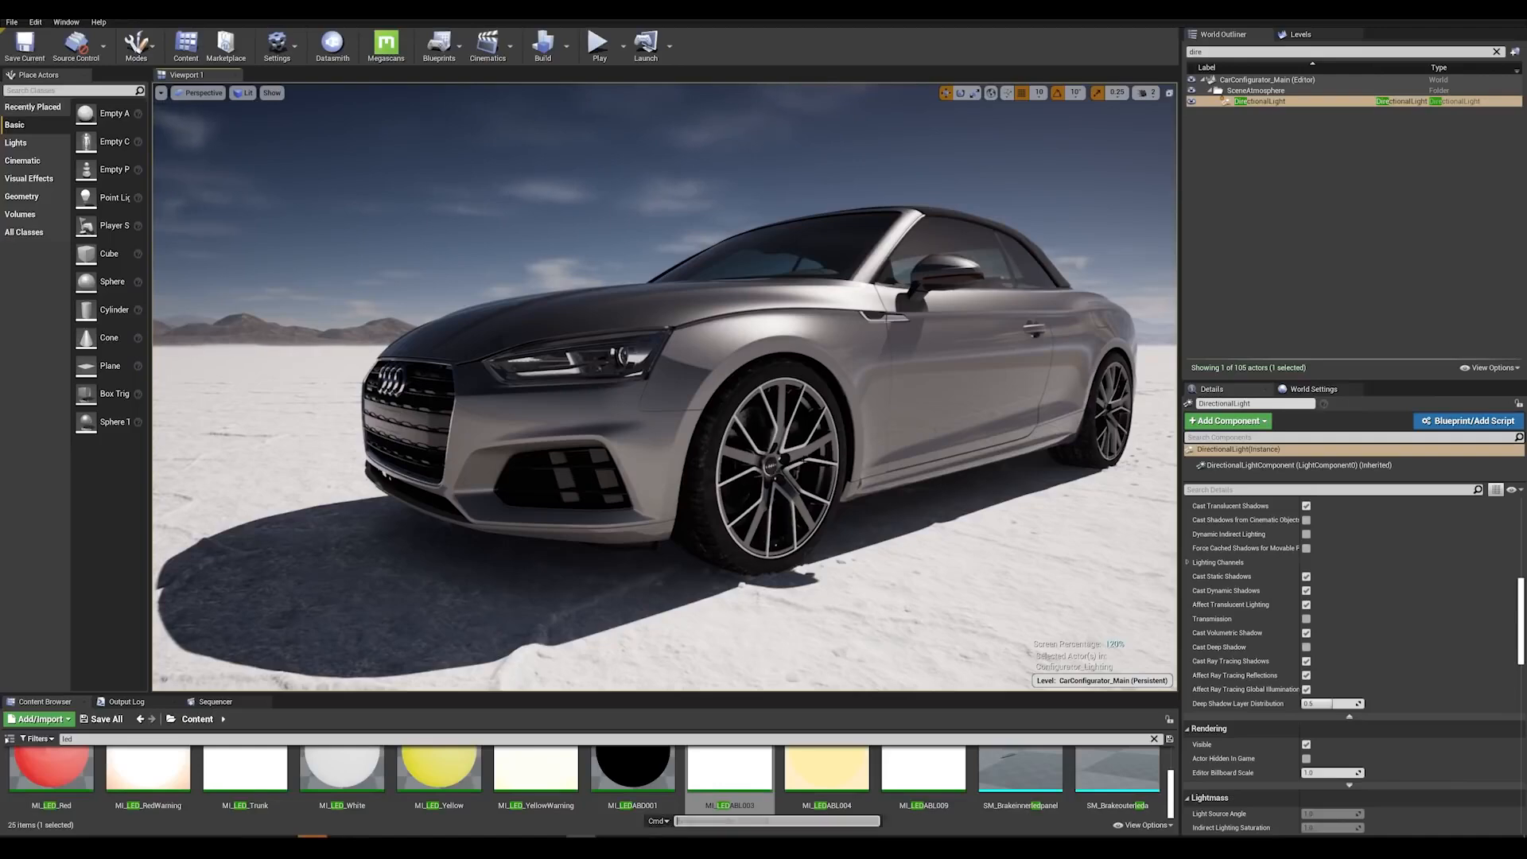
key("Up")
key("Up")
key("Return")
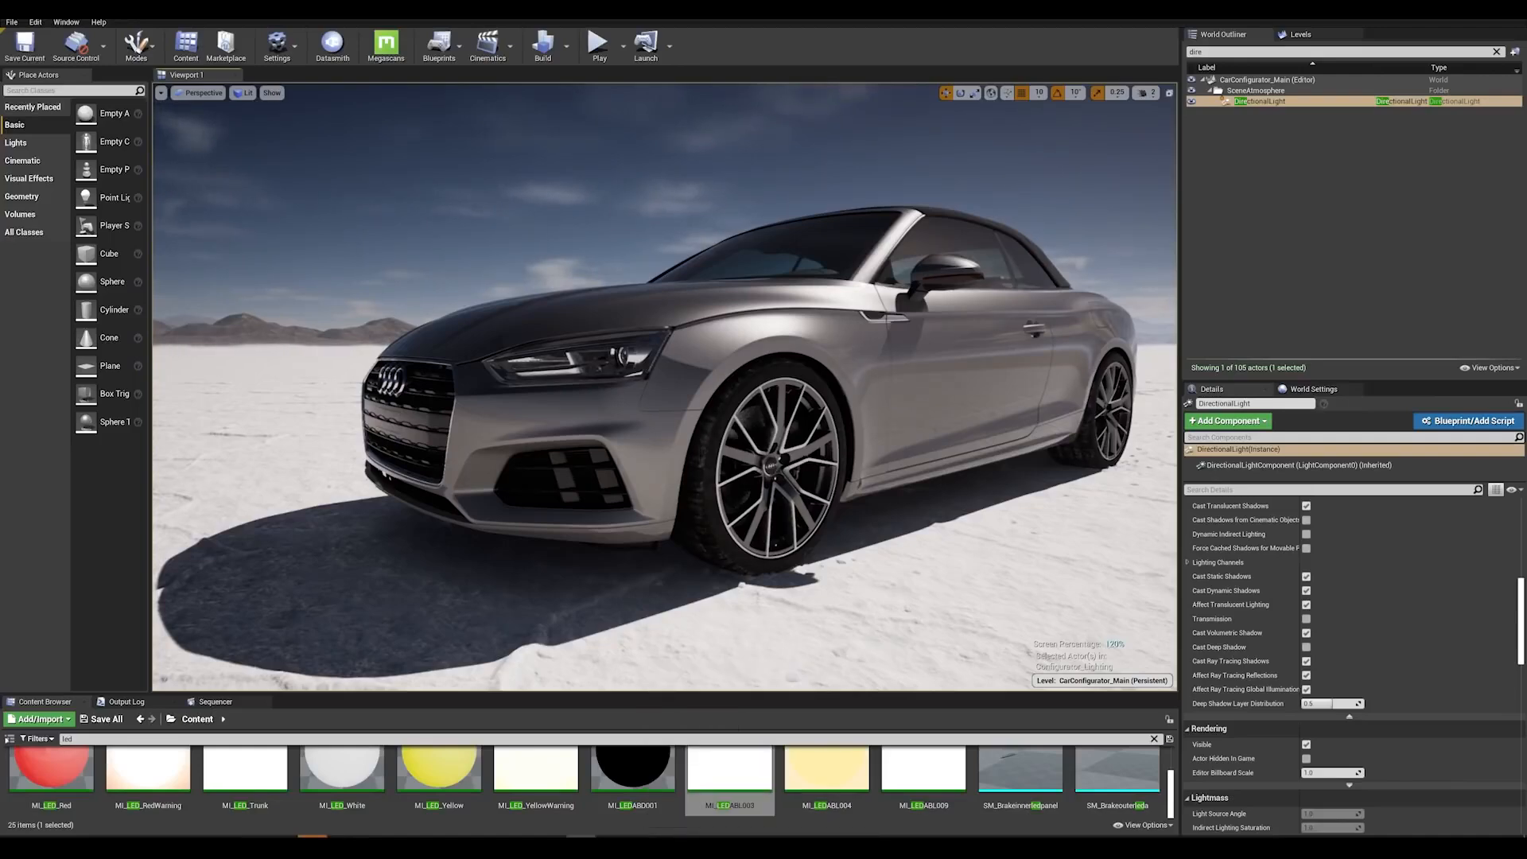
Run the console command r.TemporalAA.Algorithm 0 while inspecting the dashboard and climate controls inside the car
right_click_drag(665, 387, 875, 326)
key("w")
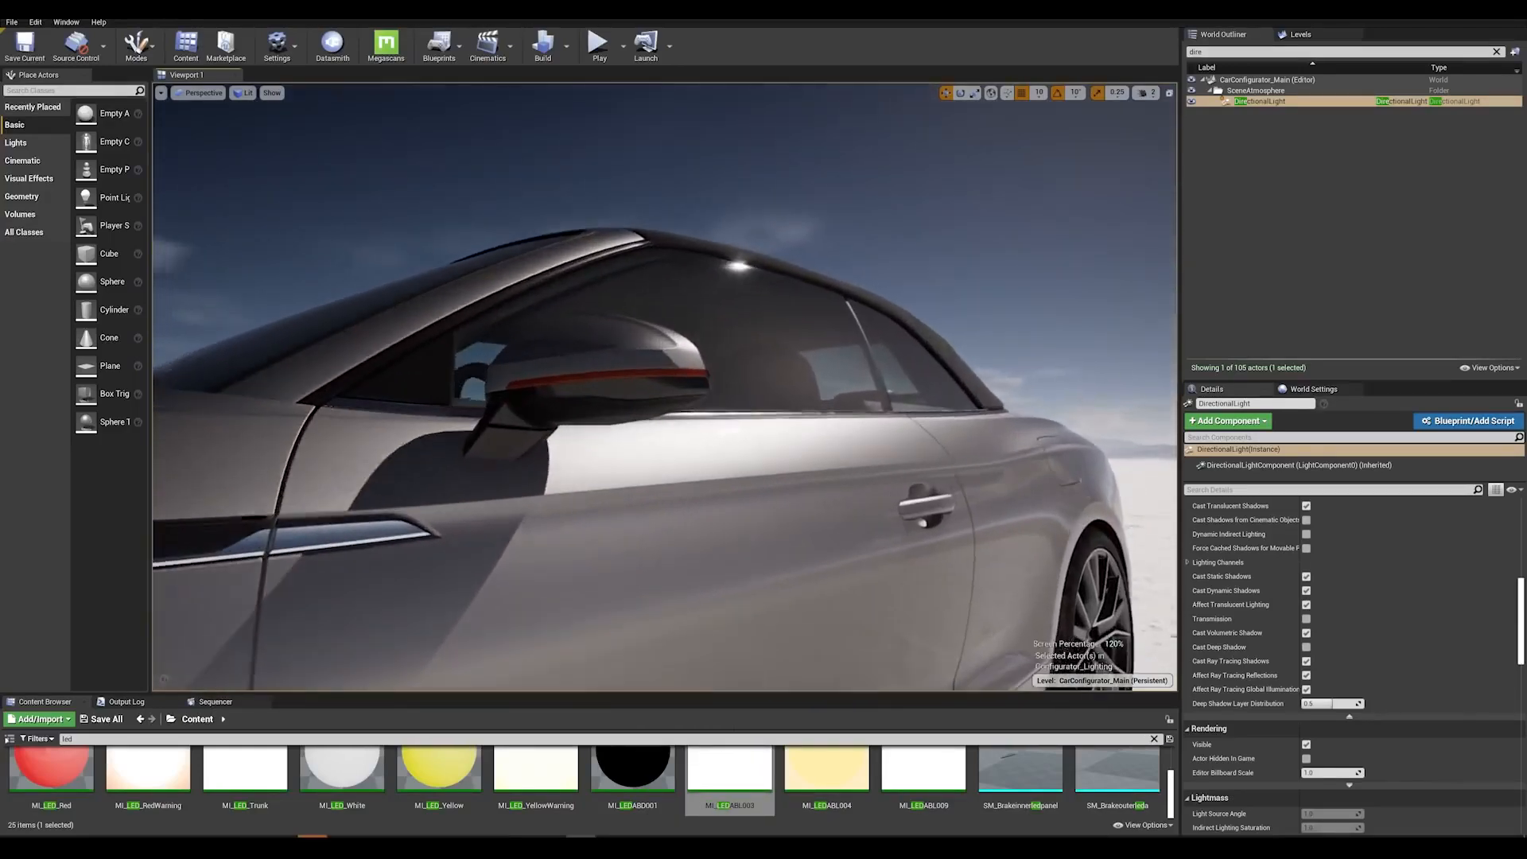
key("w")
right_click_drag(665, 388, 441, 426)
key("s")
key("grave")
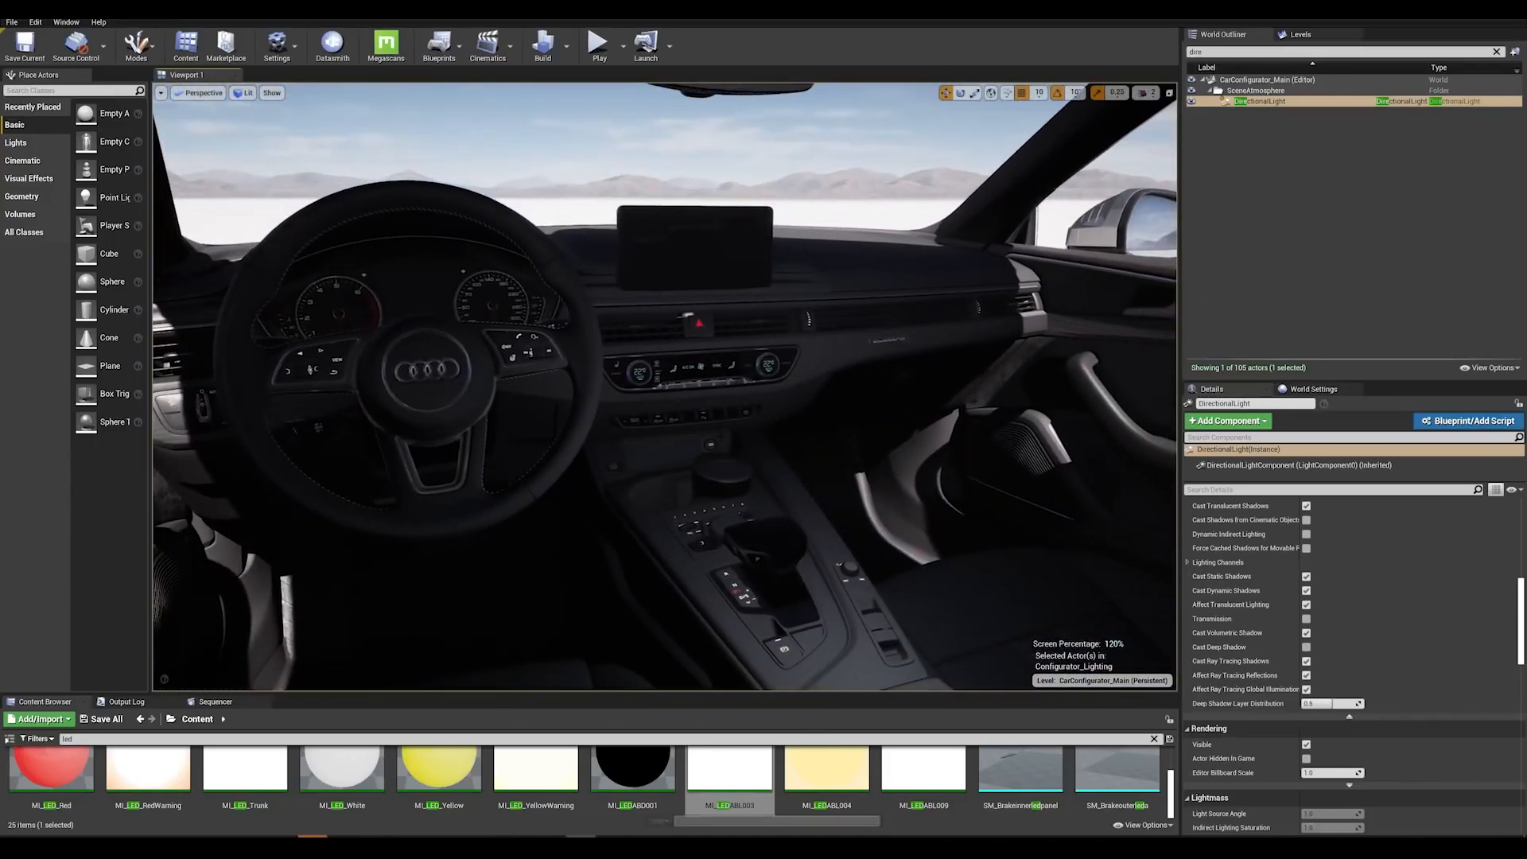
key("Up")
key("Return")
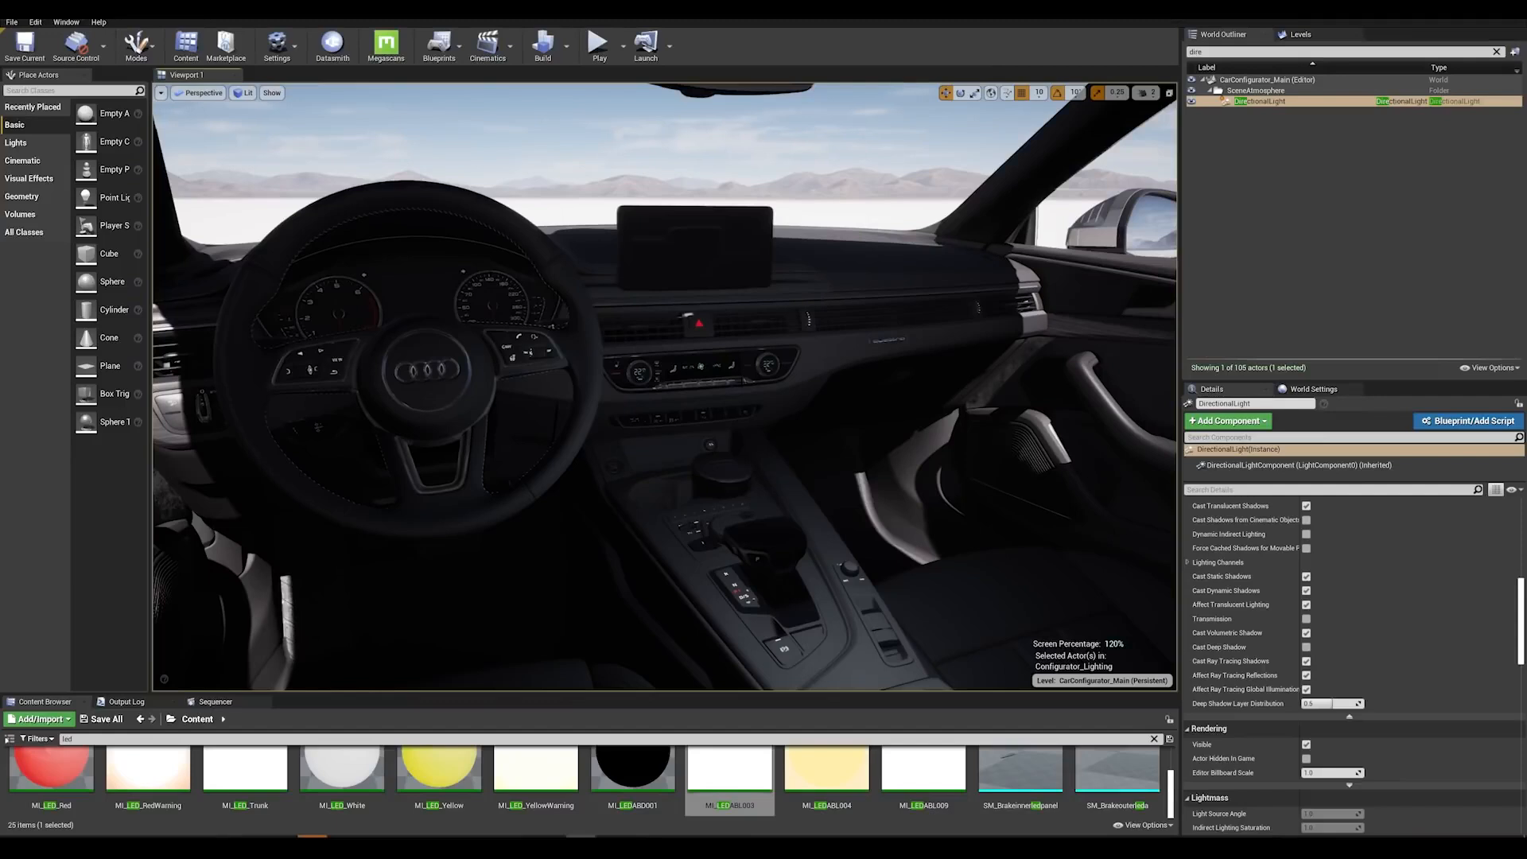
key("grave")
key("Up")
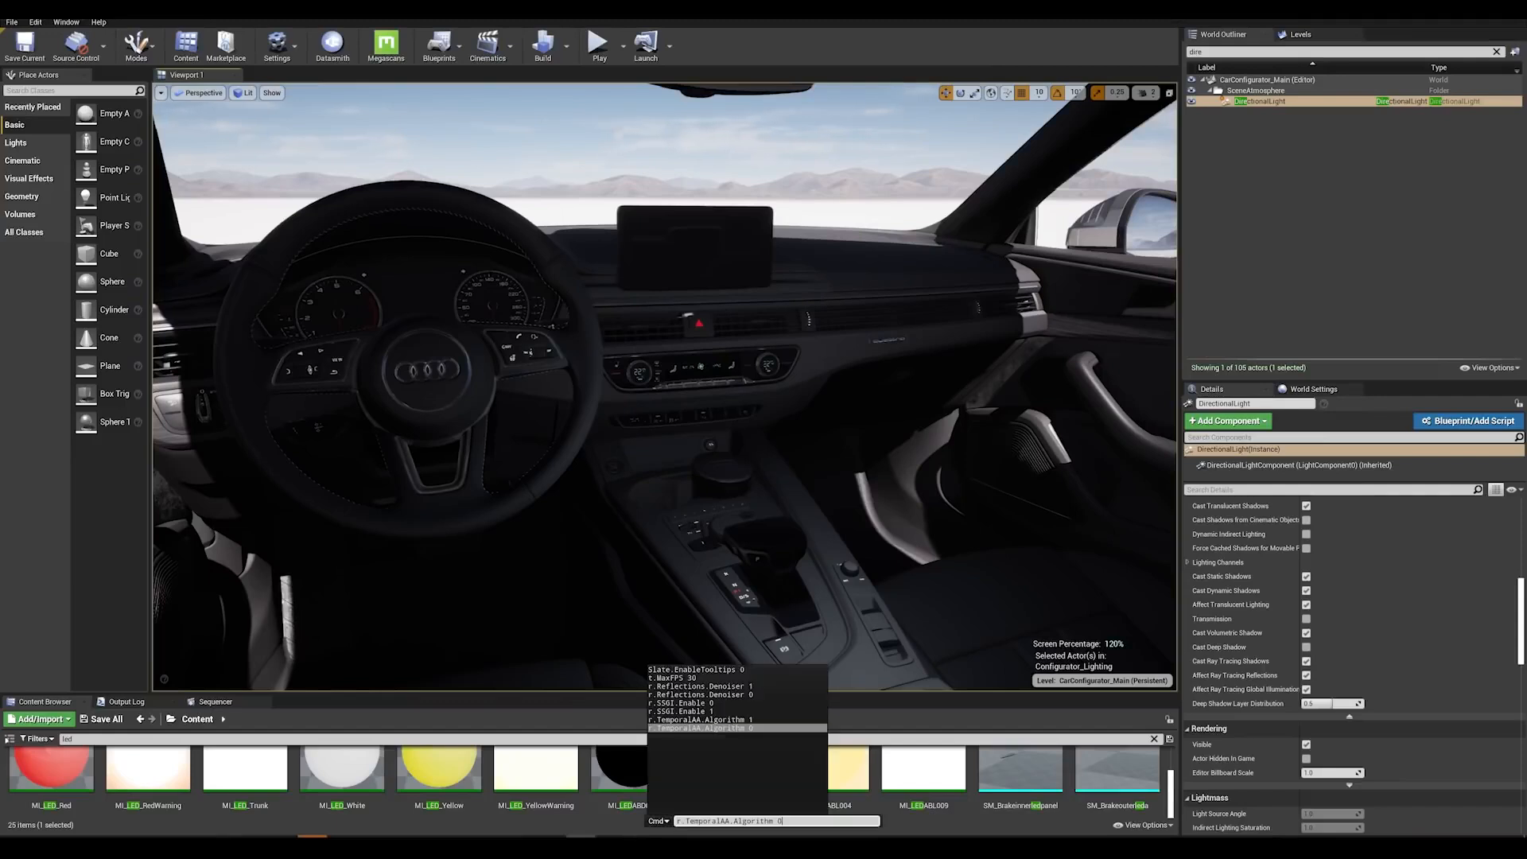
key("Return")
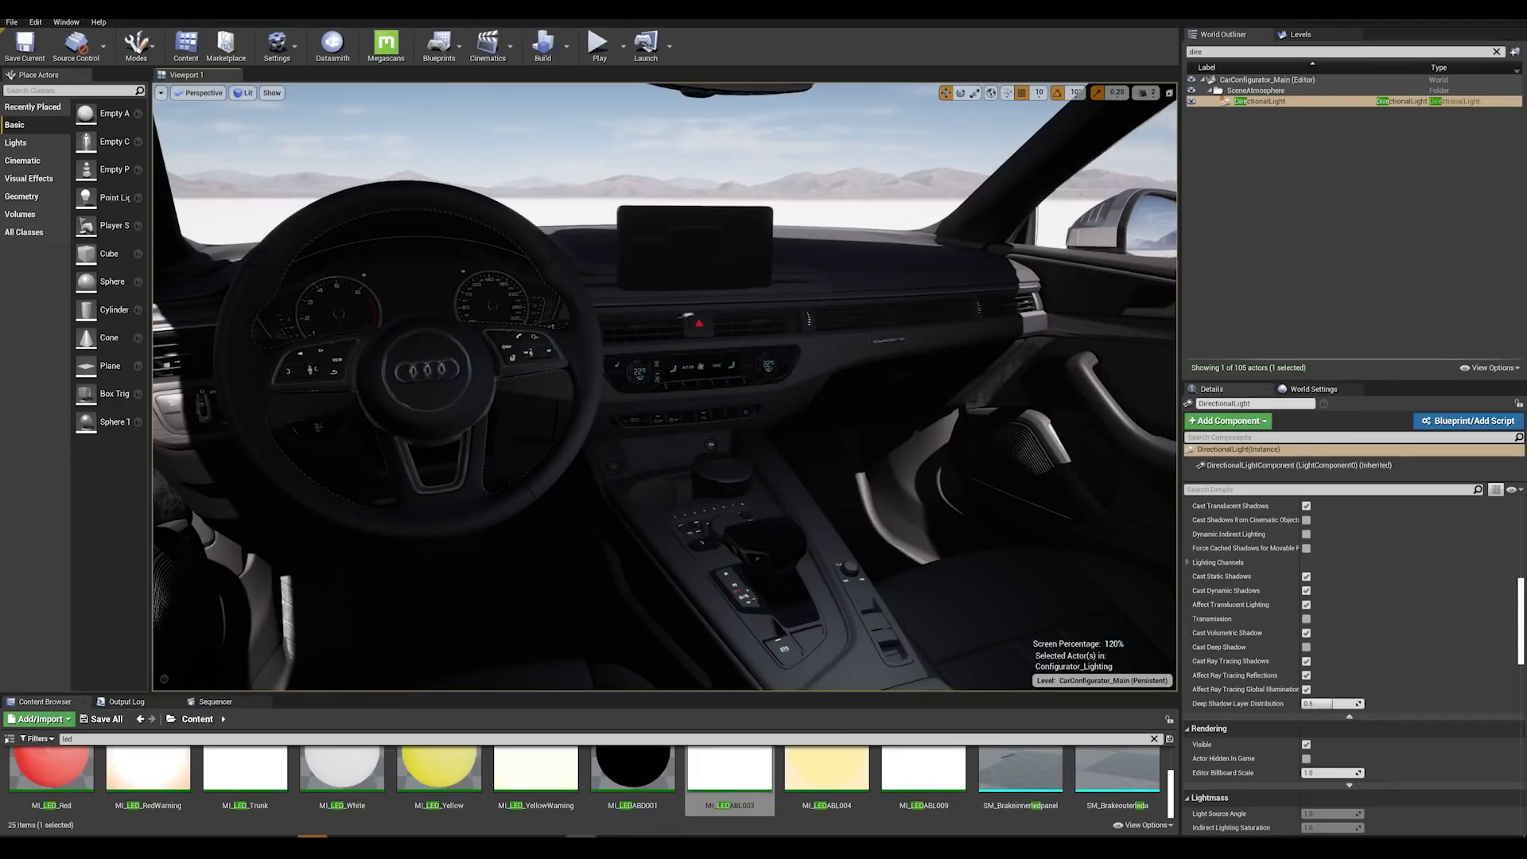
Inspect the car's exterior around the side mirror, window and door handle
key("d")
right_click_drag(665, 387, 807, 362)
key("s")
key("w")
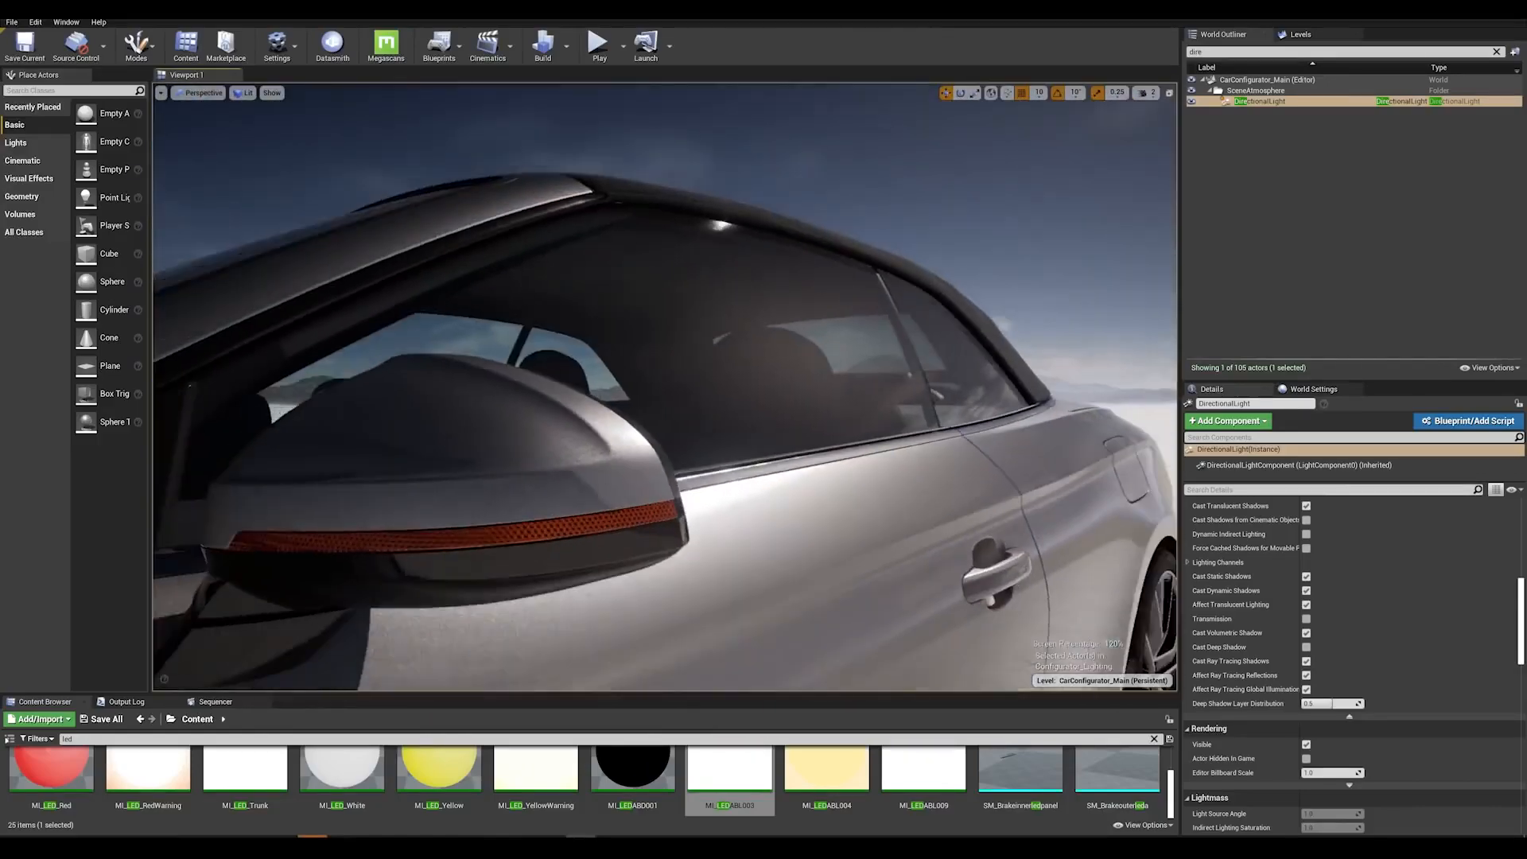
key("s")
mouse_move(665, 387)
right_mouse_down()
mouse_move(697, 389)
mouse_move(670, 390)
right_mouse_up()
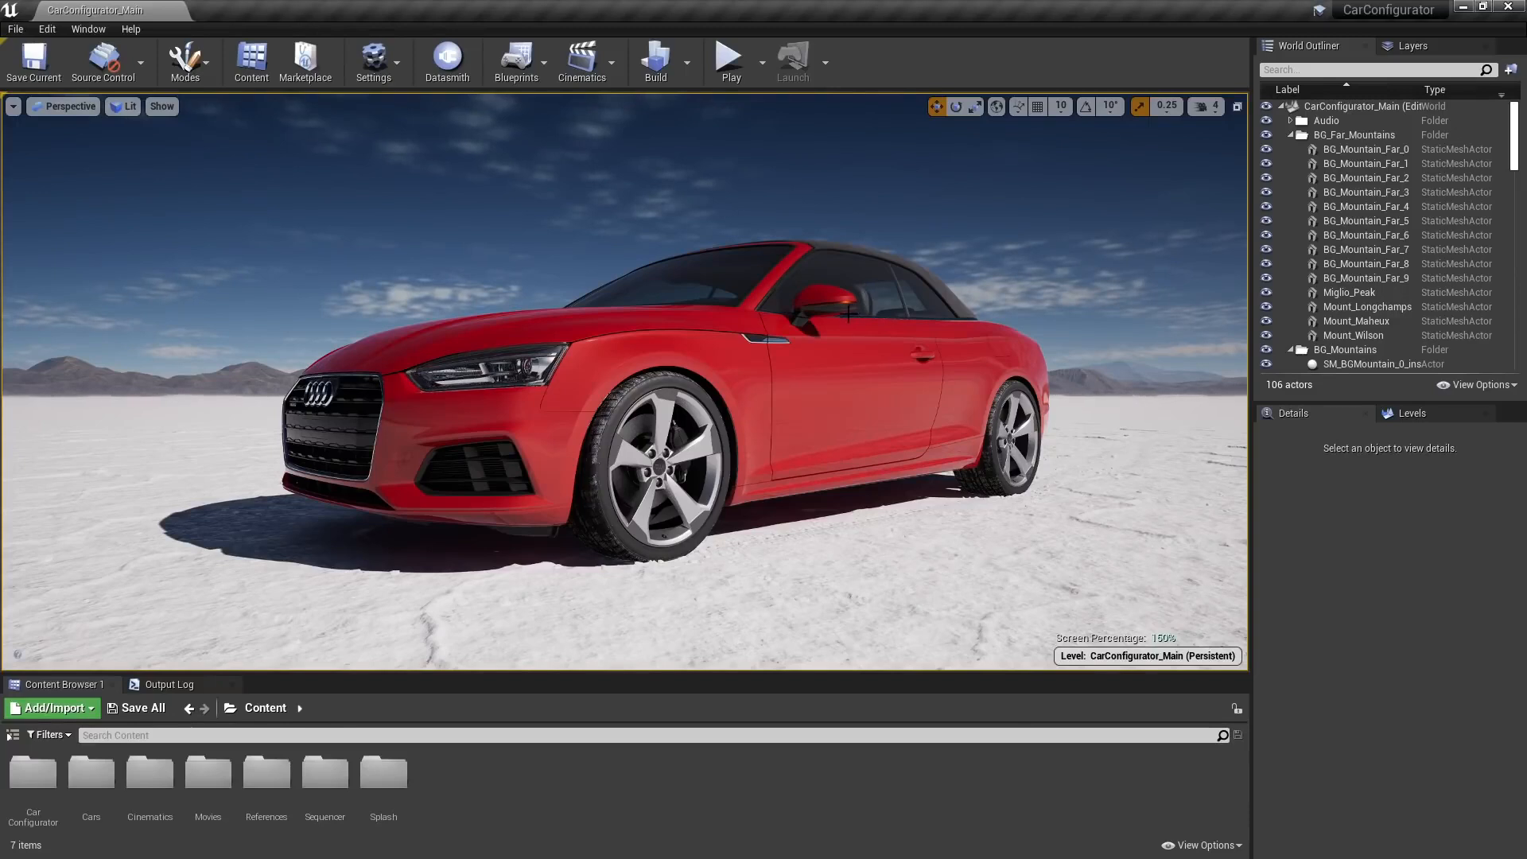
Play the configurator level, orbit to the red car's side and activate the hotspot on its door
left_click(731, 59)
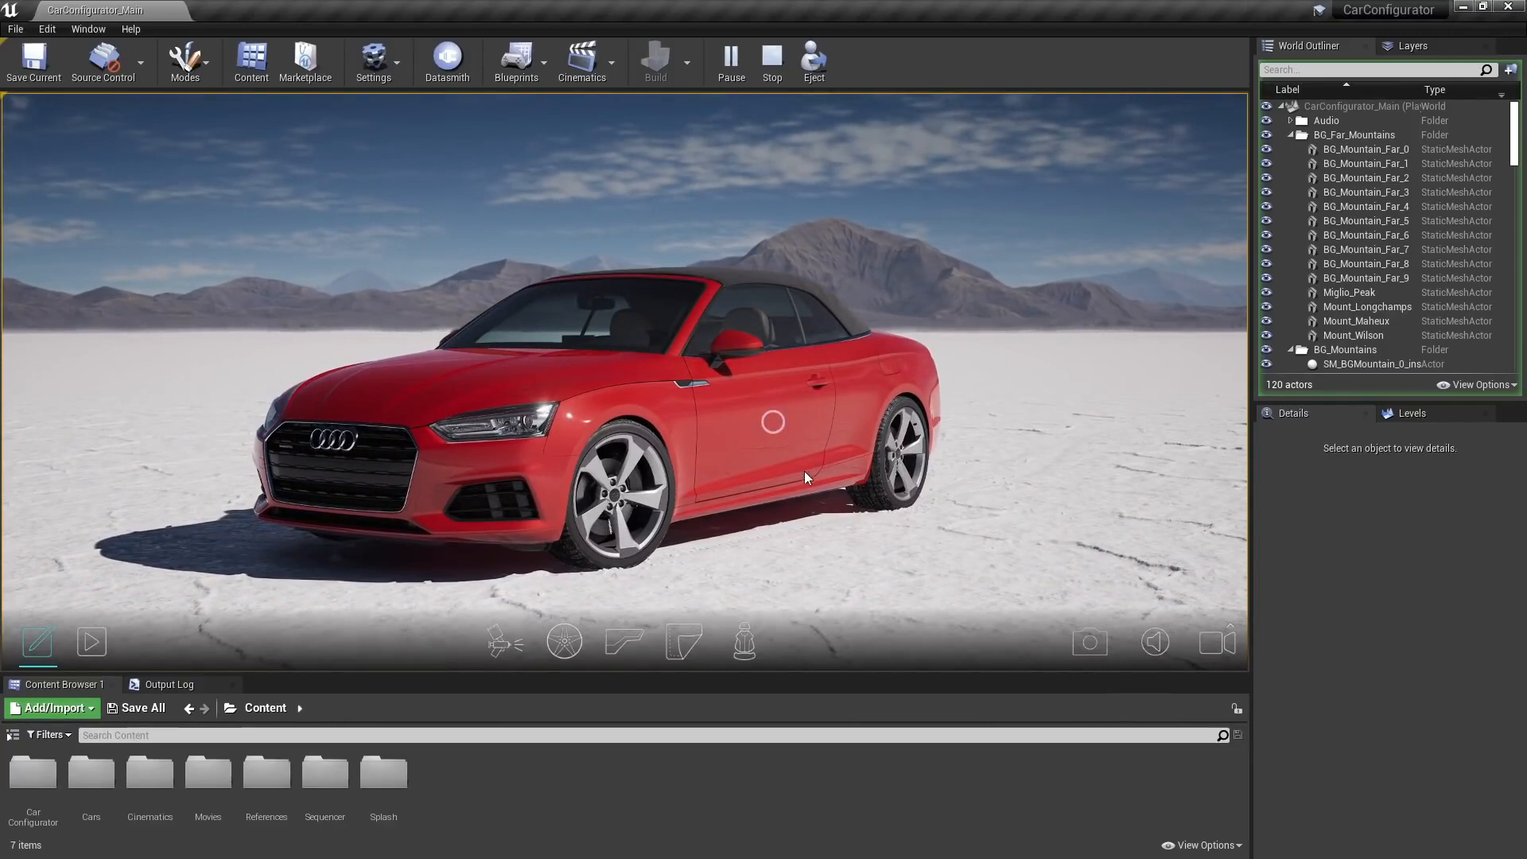
left_click_drag(804, 471, 618, 495)
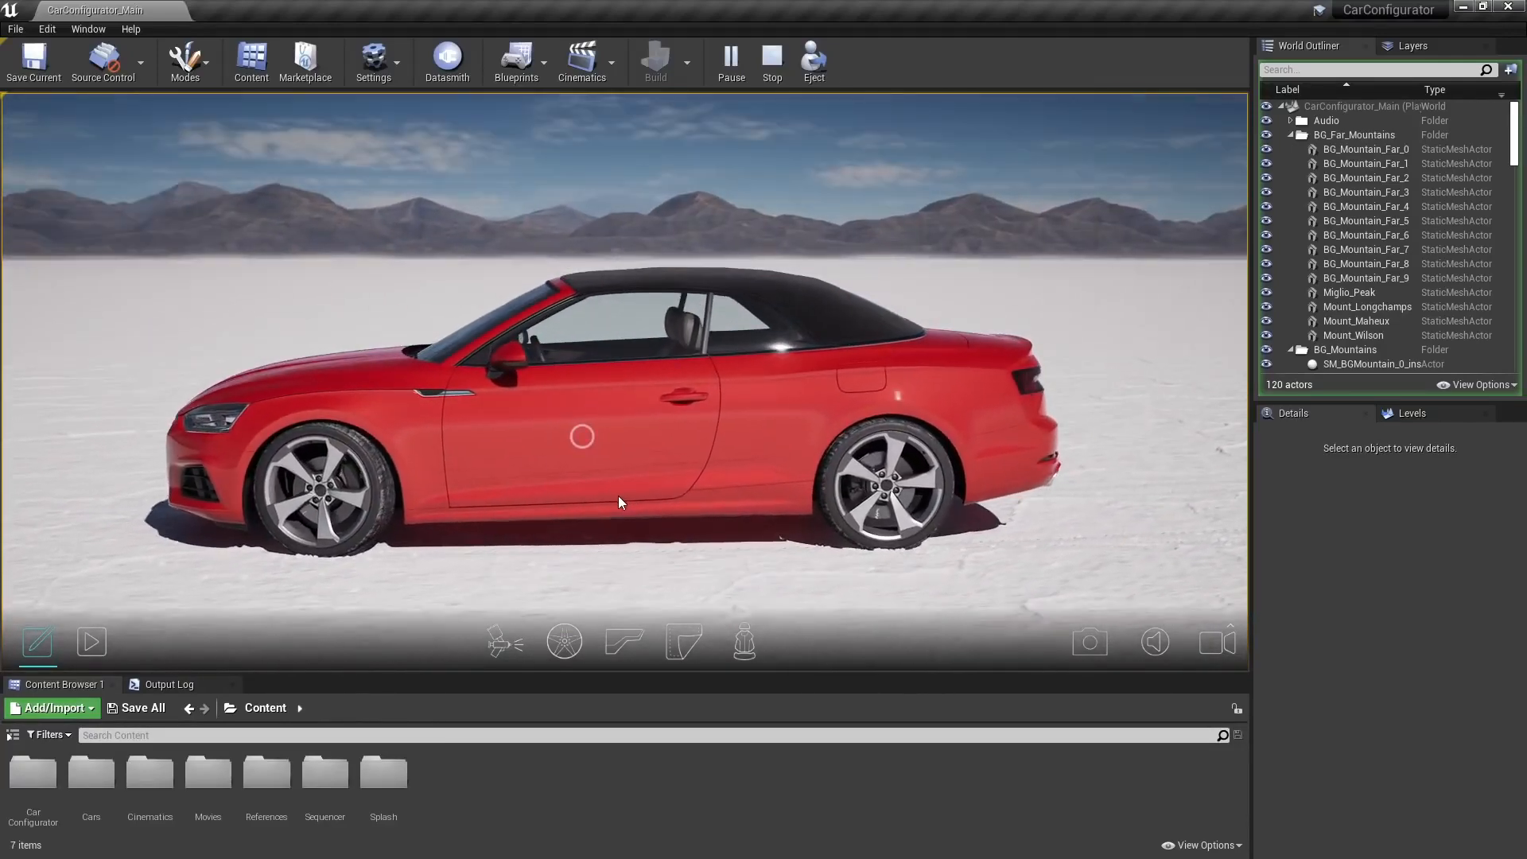
left_click(583, 437)
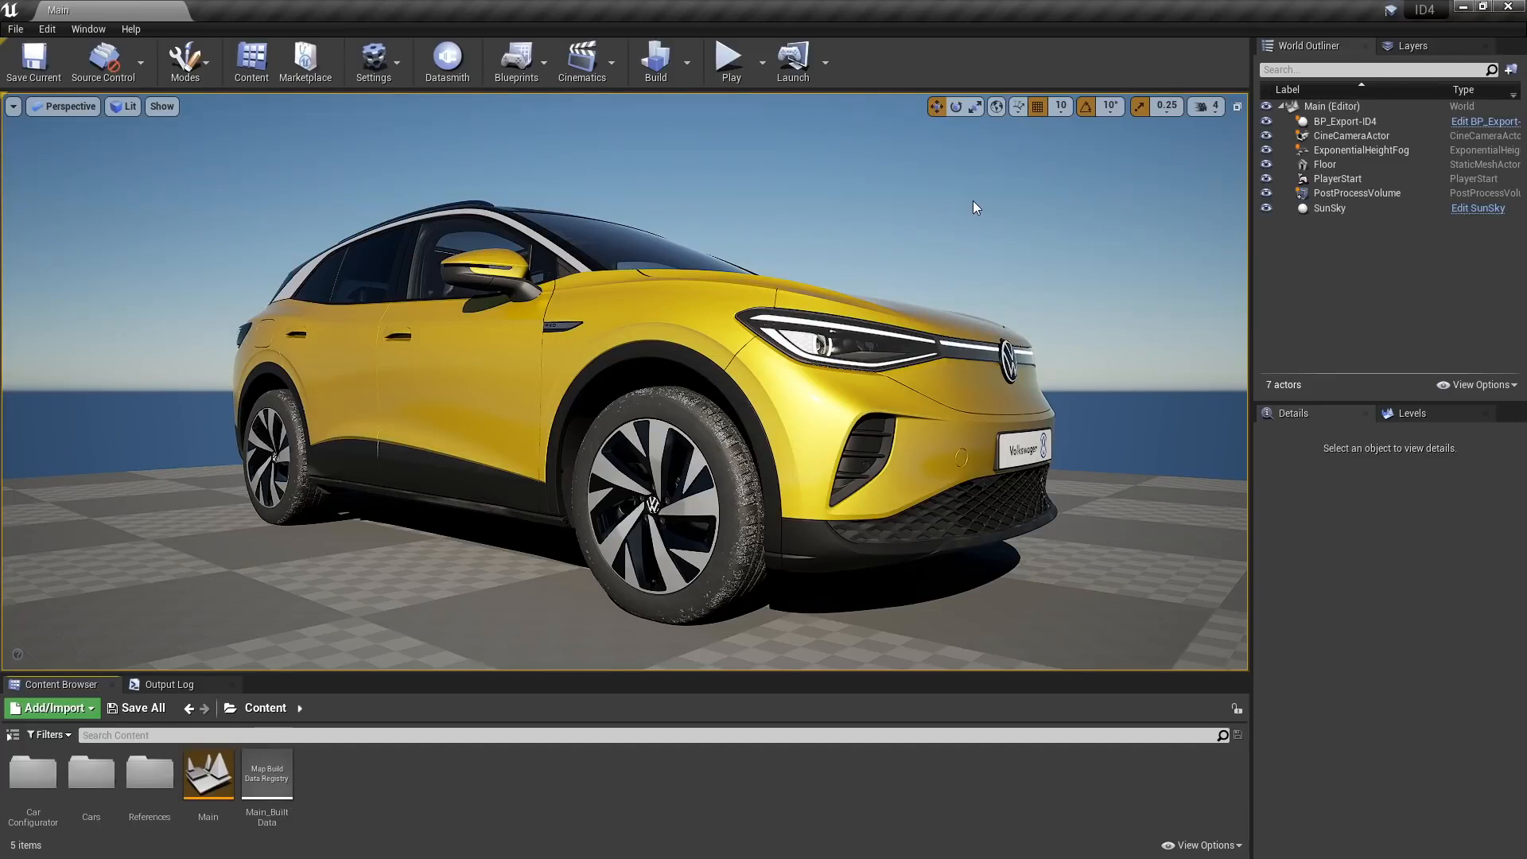
In the ID4 project, start migrating the BP_Export-ID4 blueprint from the Cars/Export folder
left_click(1352, 121)
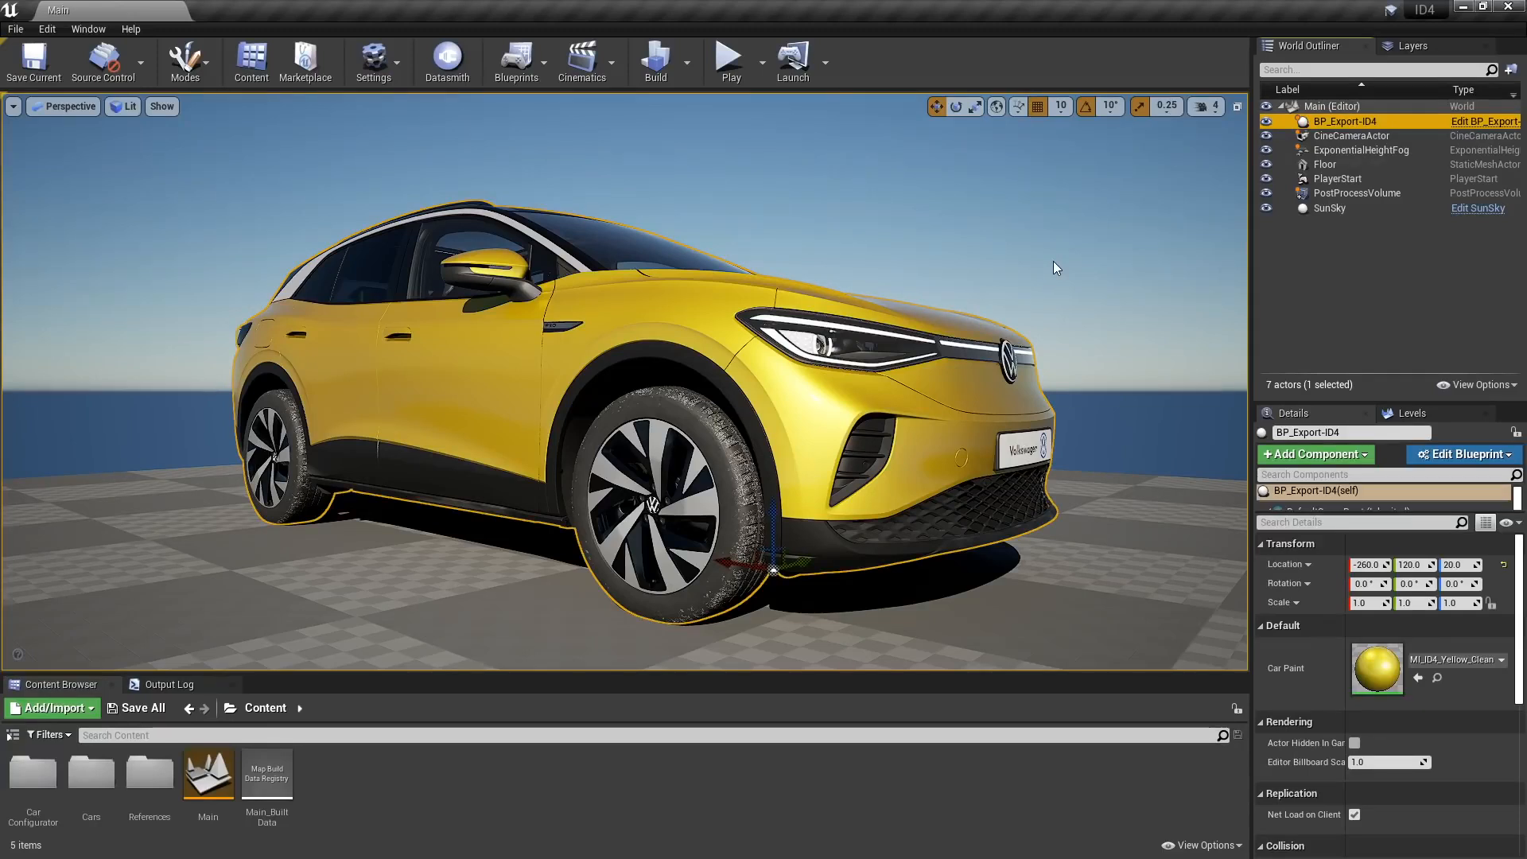
double_click(92, 771)
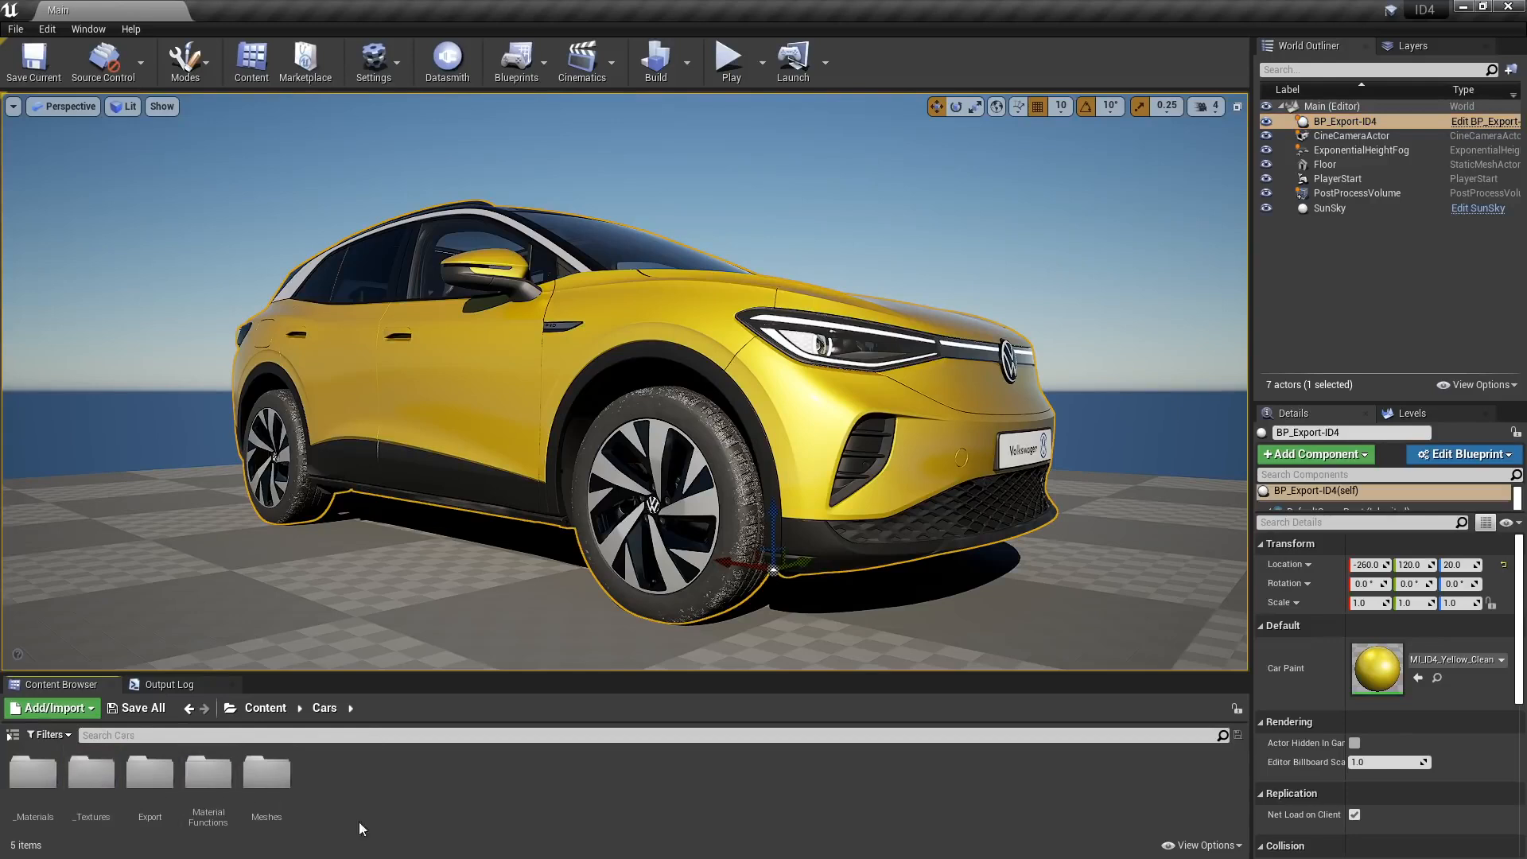
double_click(149, 773)
right_click(34, 770)
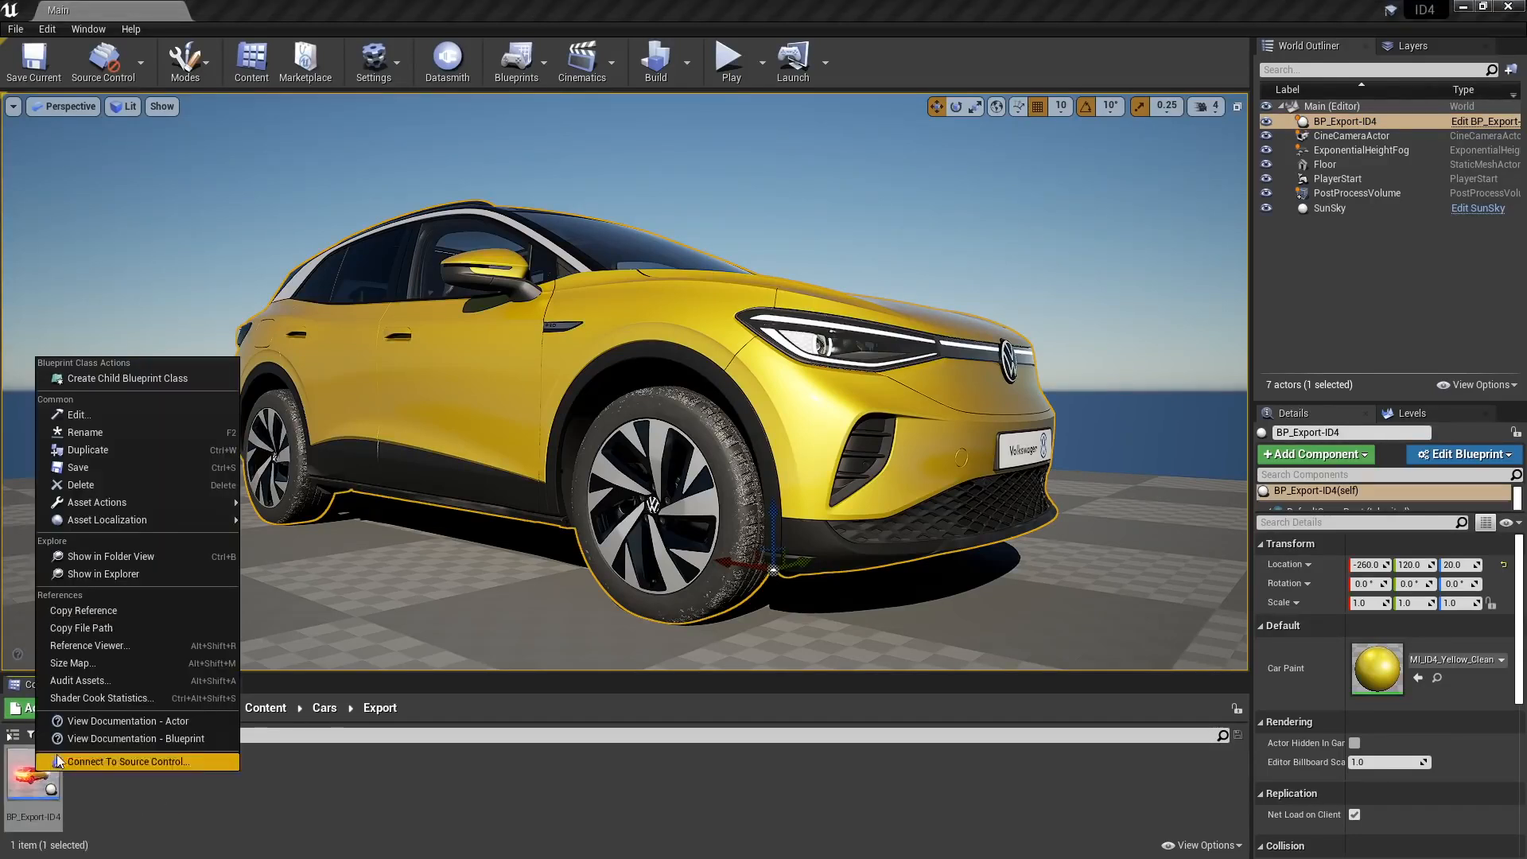
mouse_move(111, 519)
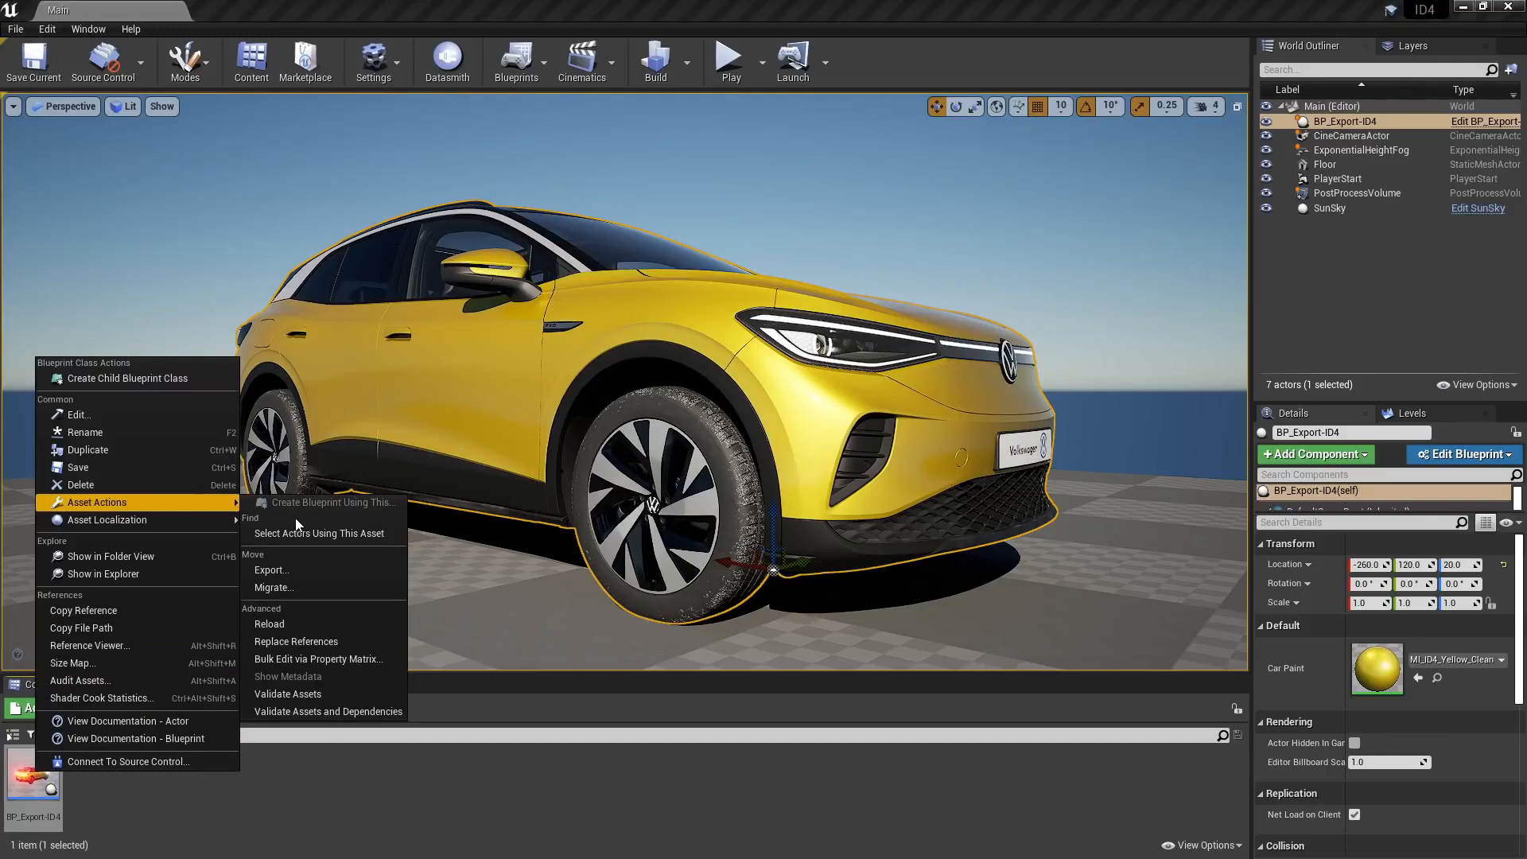
left_click(293, 586)
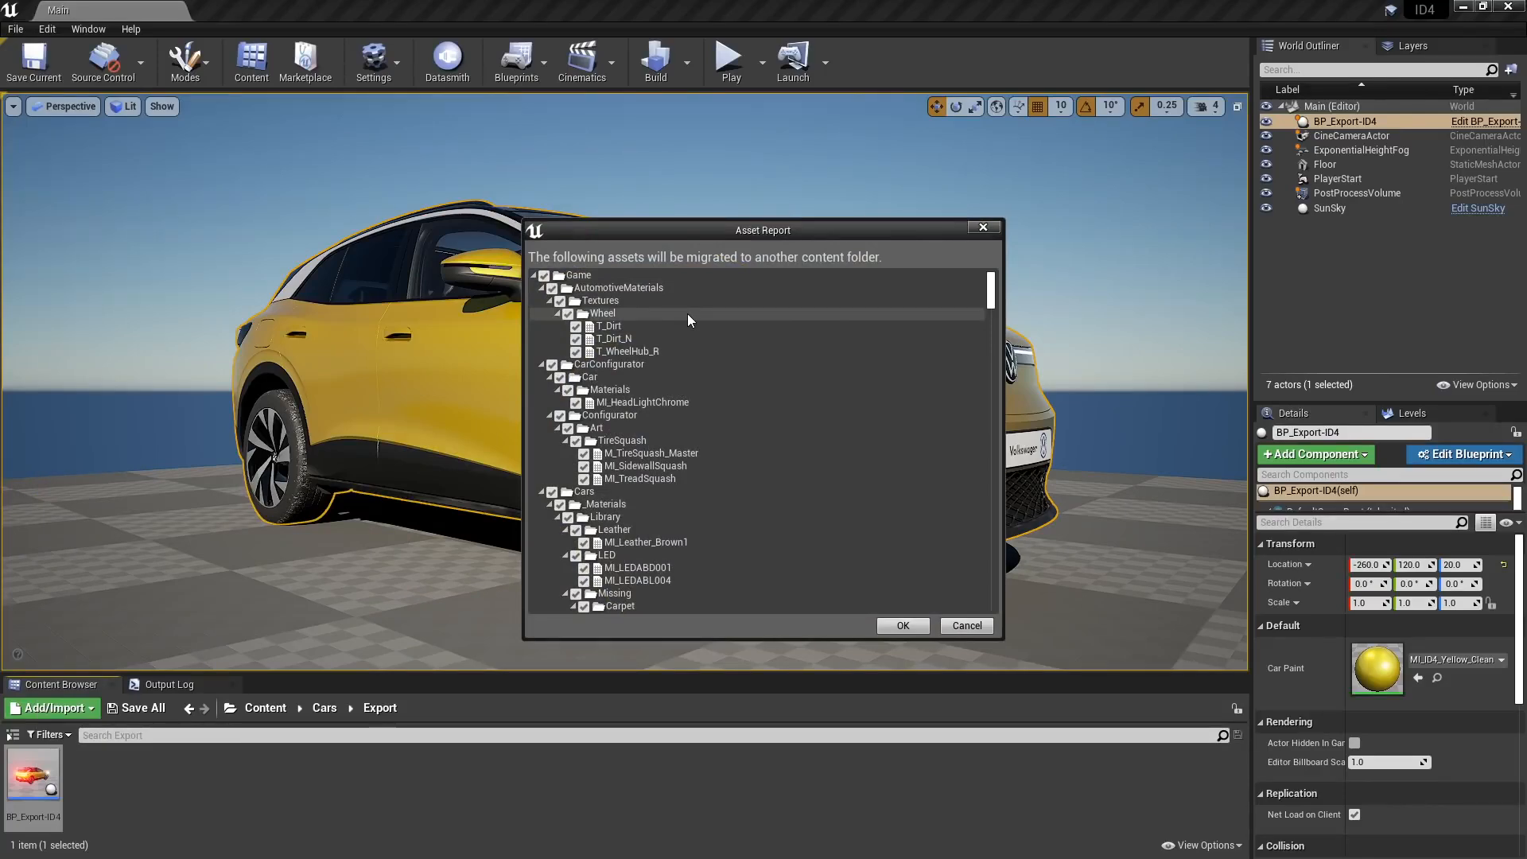
Migrate all listed assets into the Content folder of CarConfigurator_Demo_v1/CarConfigurator, overwriting every existing asset
mouse_move(991, 292)
left_mouse_down()
mouse_move(992, 426)
mouse_move(988, 283)
left_mouse_up()
left_click(903, 625)
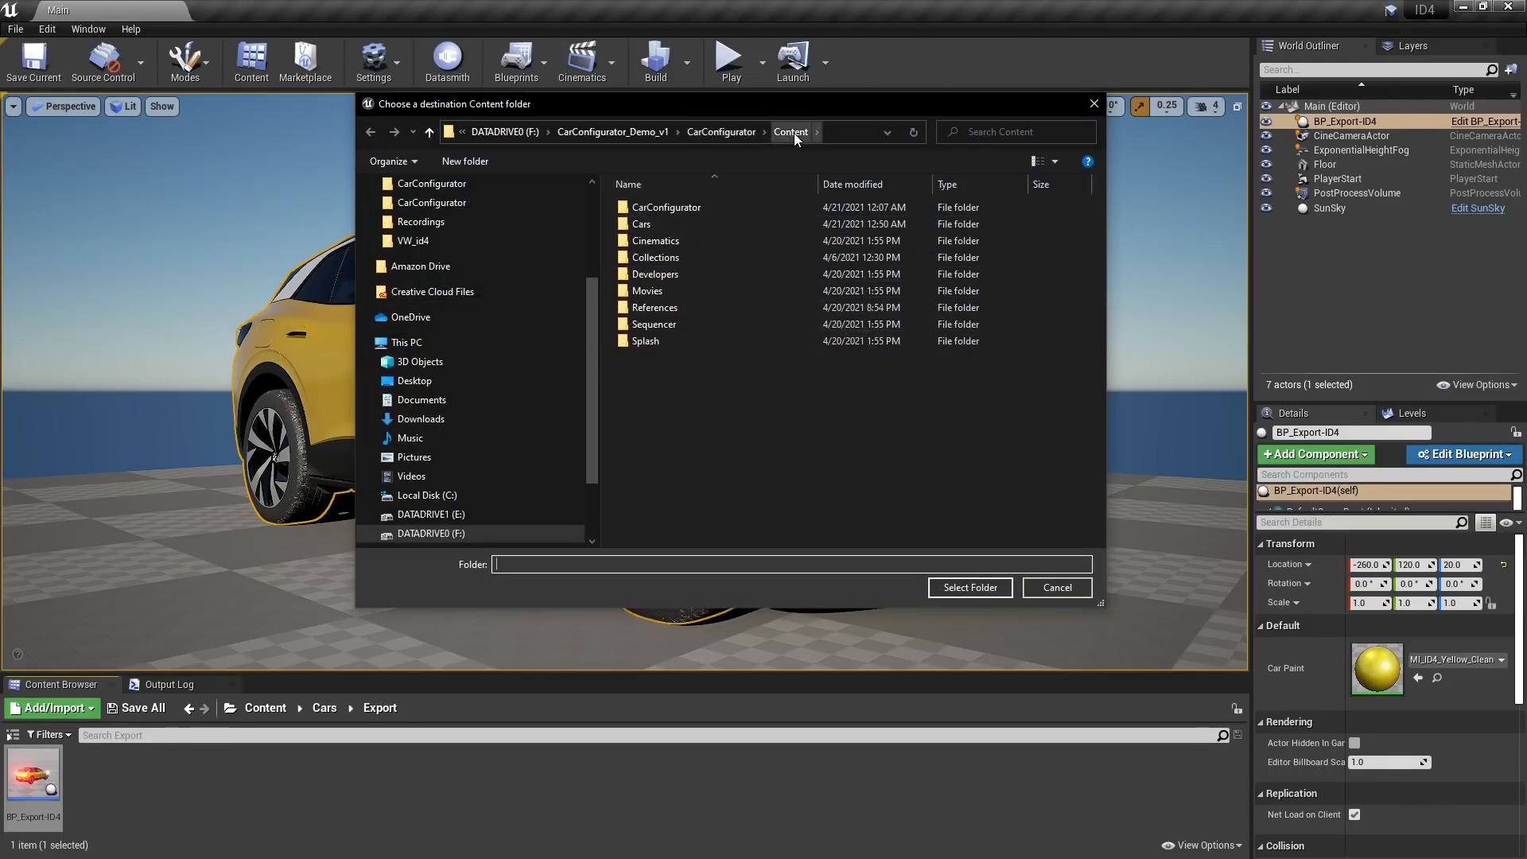
left_click(969, 588)
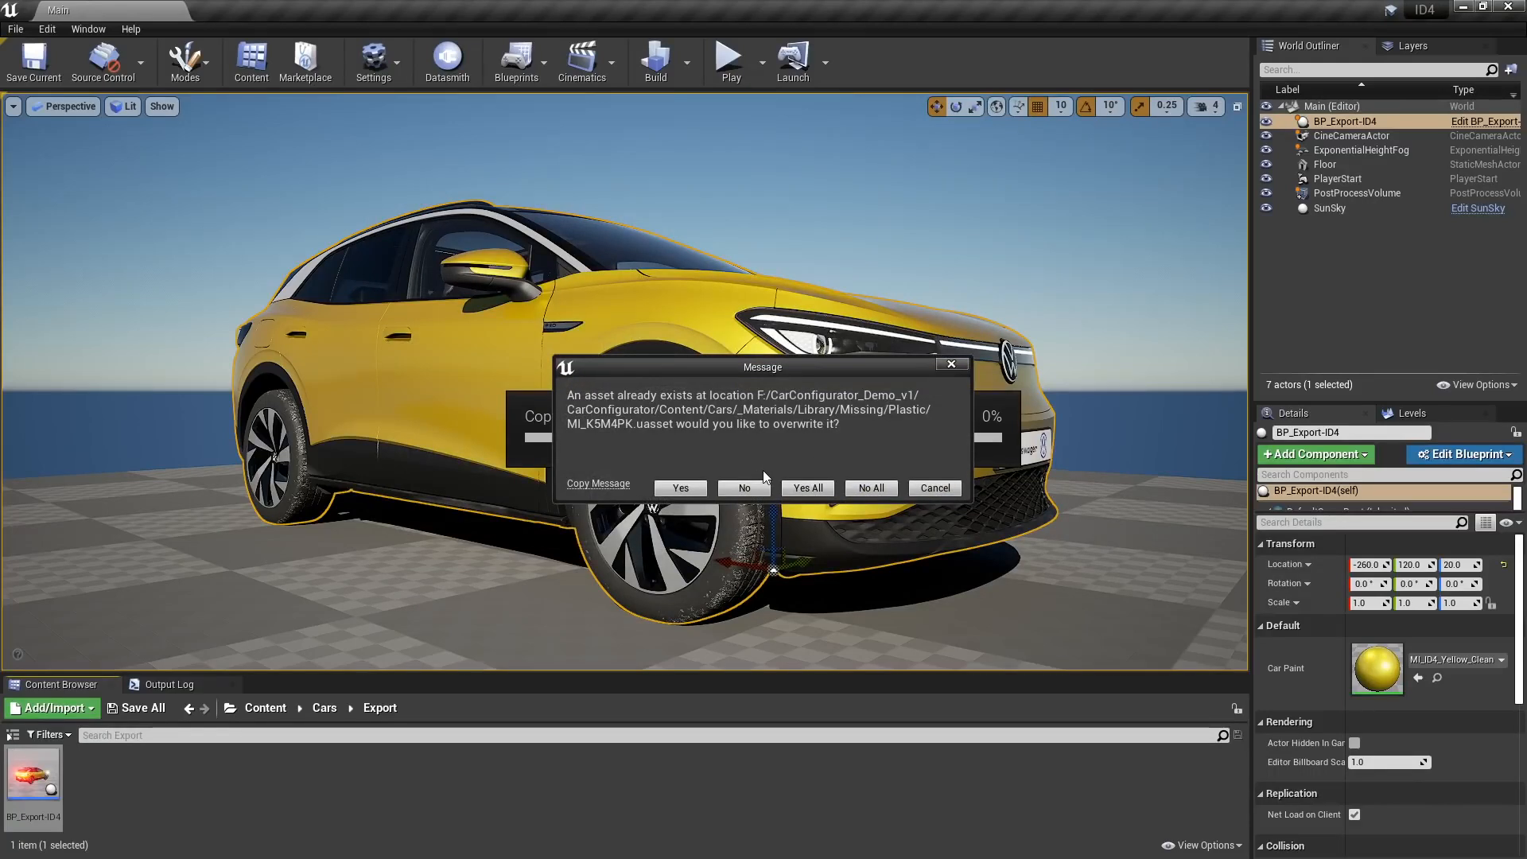
left_click(805, 488)
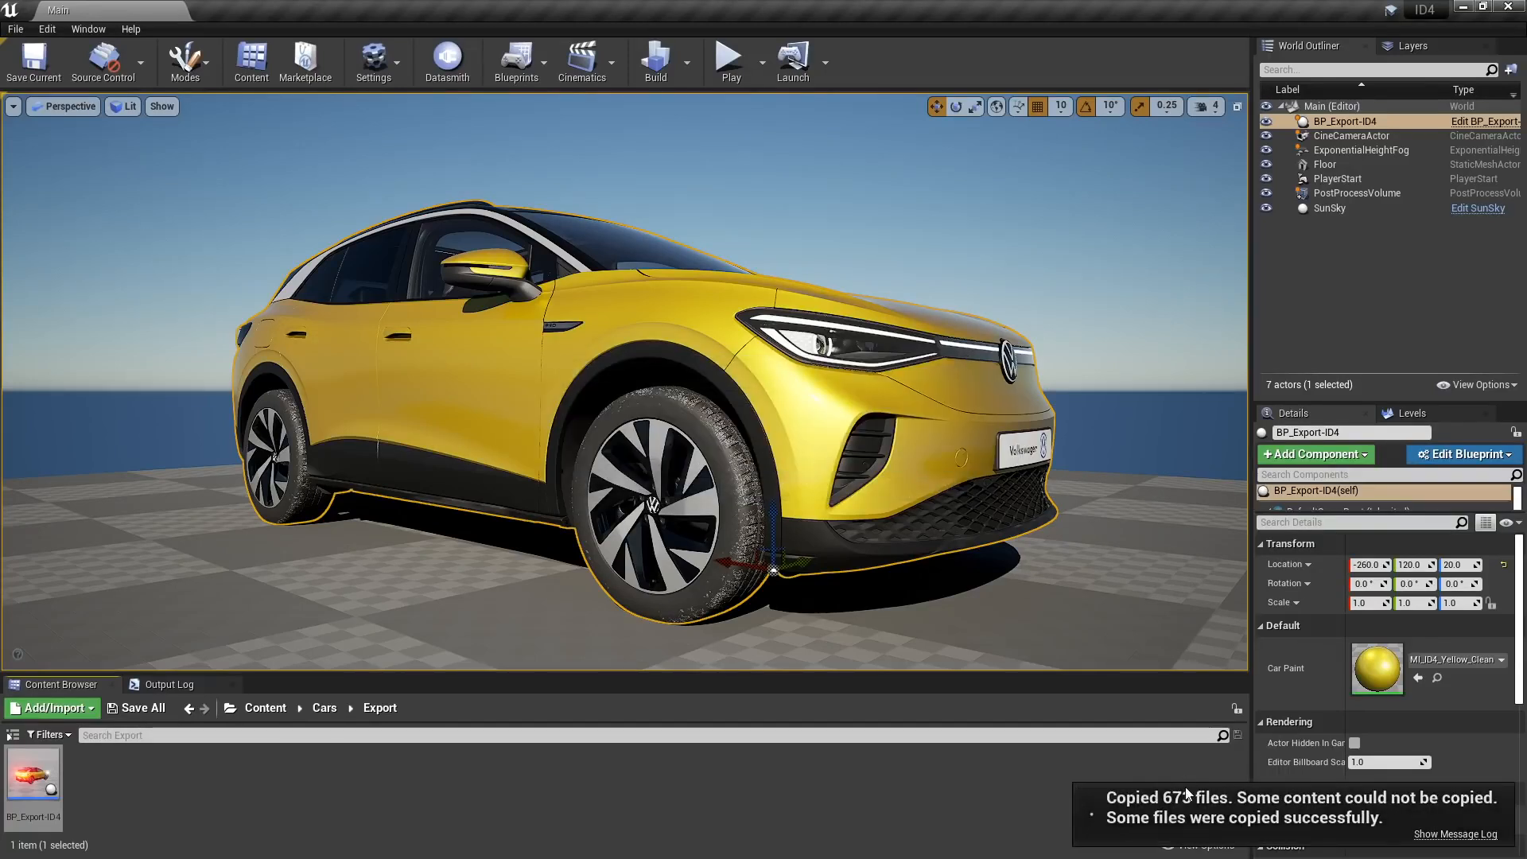
Switch to the CarConfigurator project and open the Cars/Export content folder
key("alt+Tab")
key("alt+Tab")
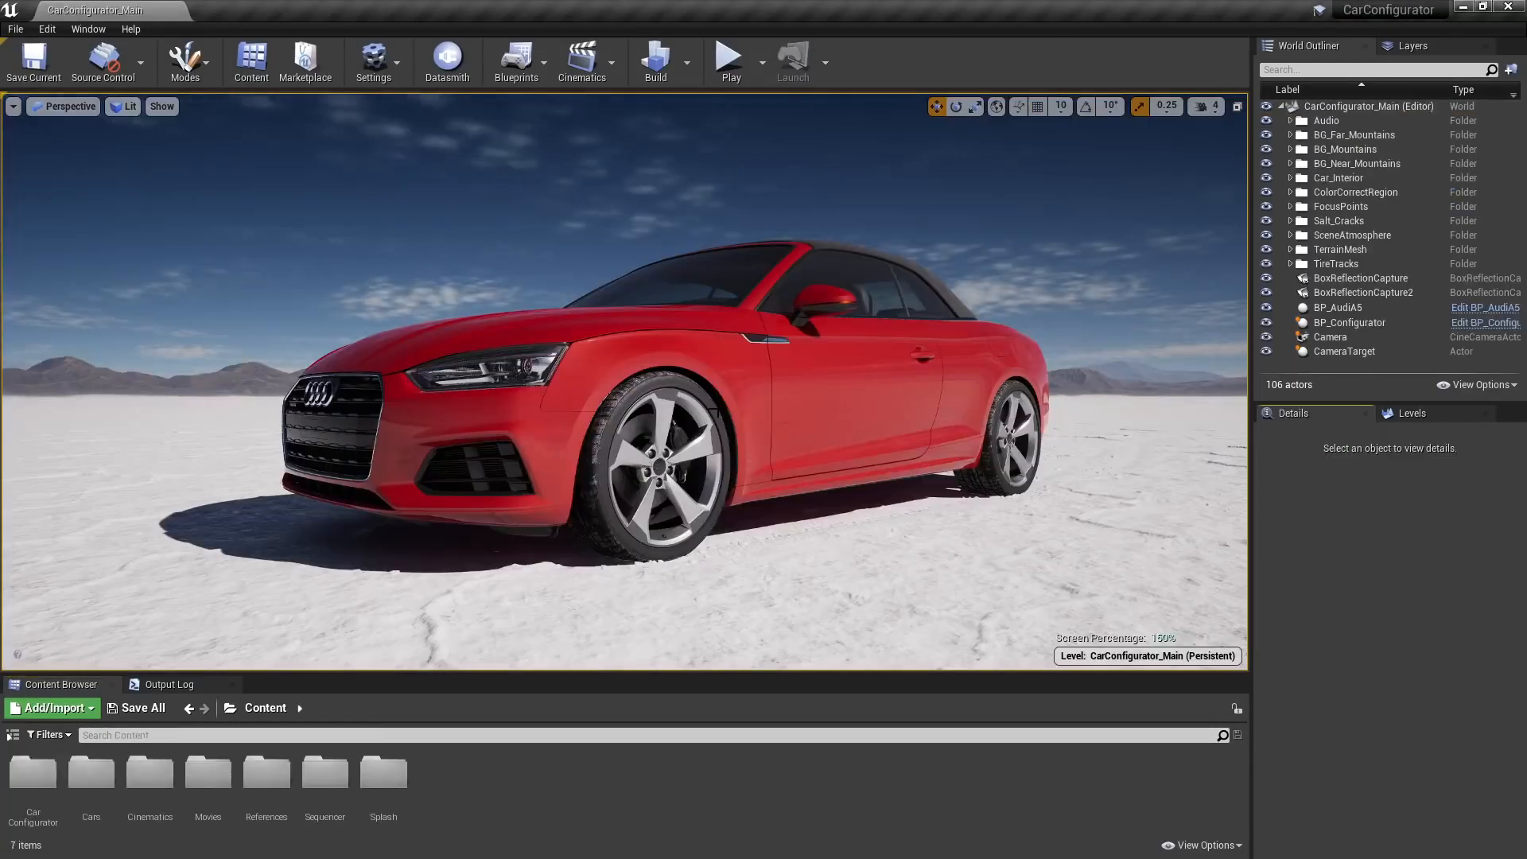
left_click_drag(728, 391, 717, 421)
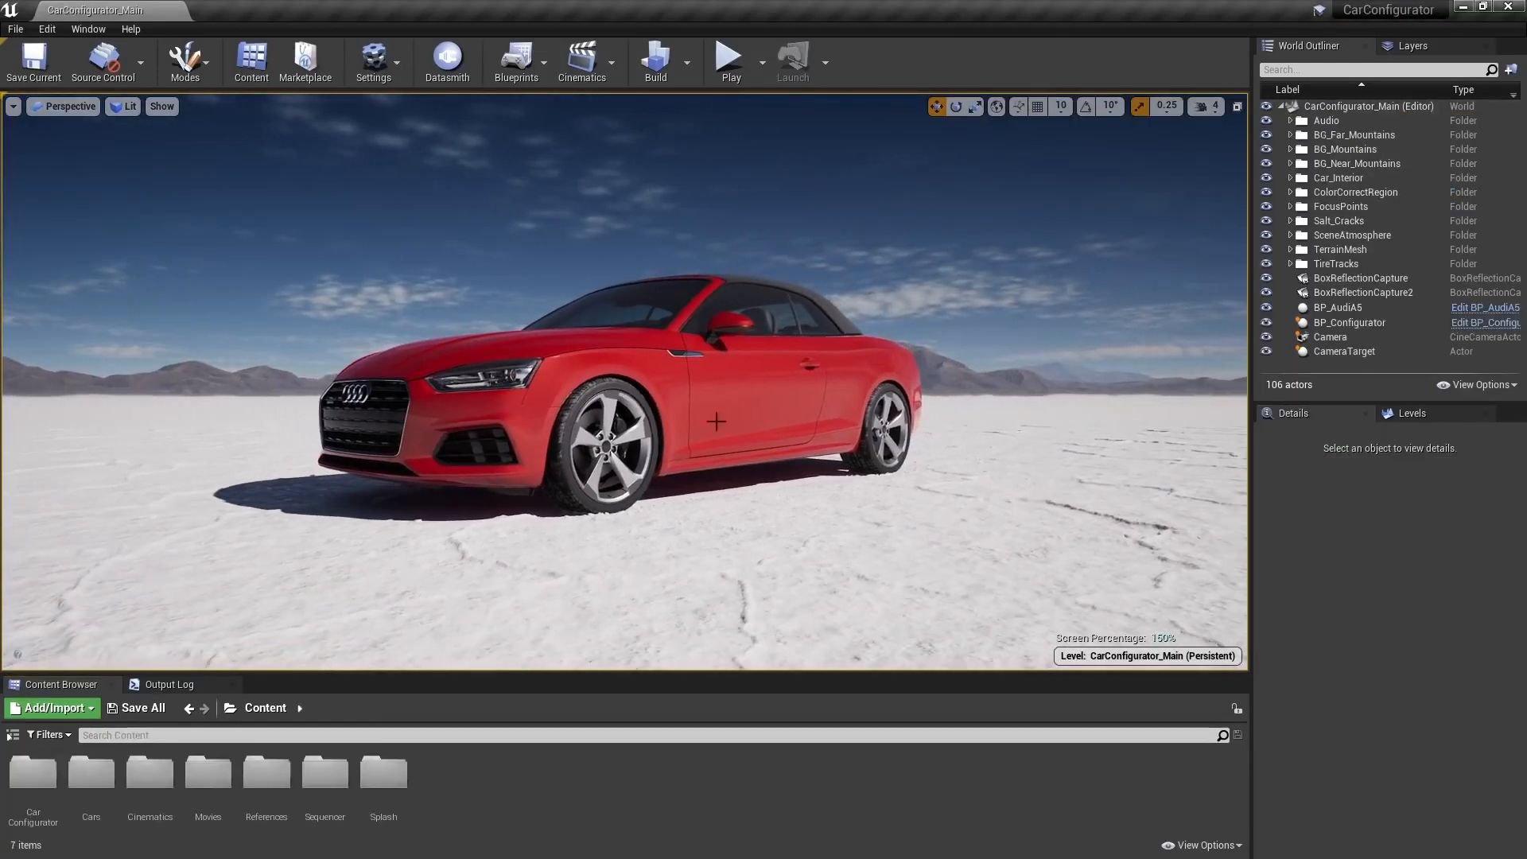
left_click(92, 772)
double_click(92, 771)
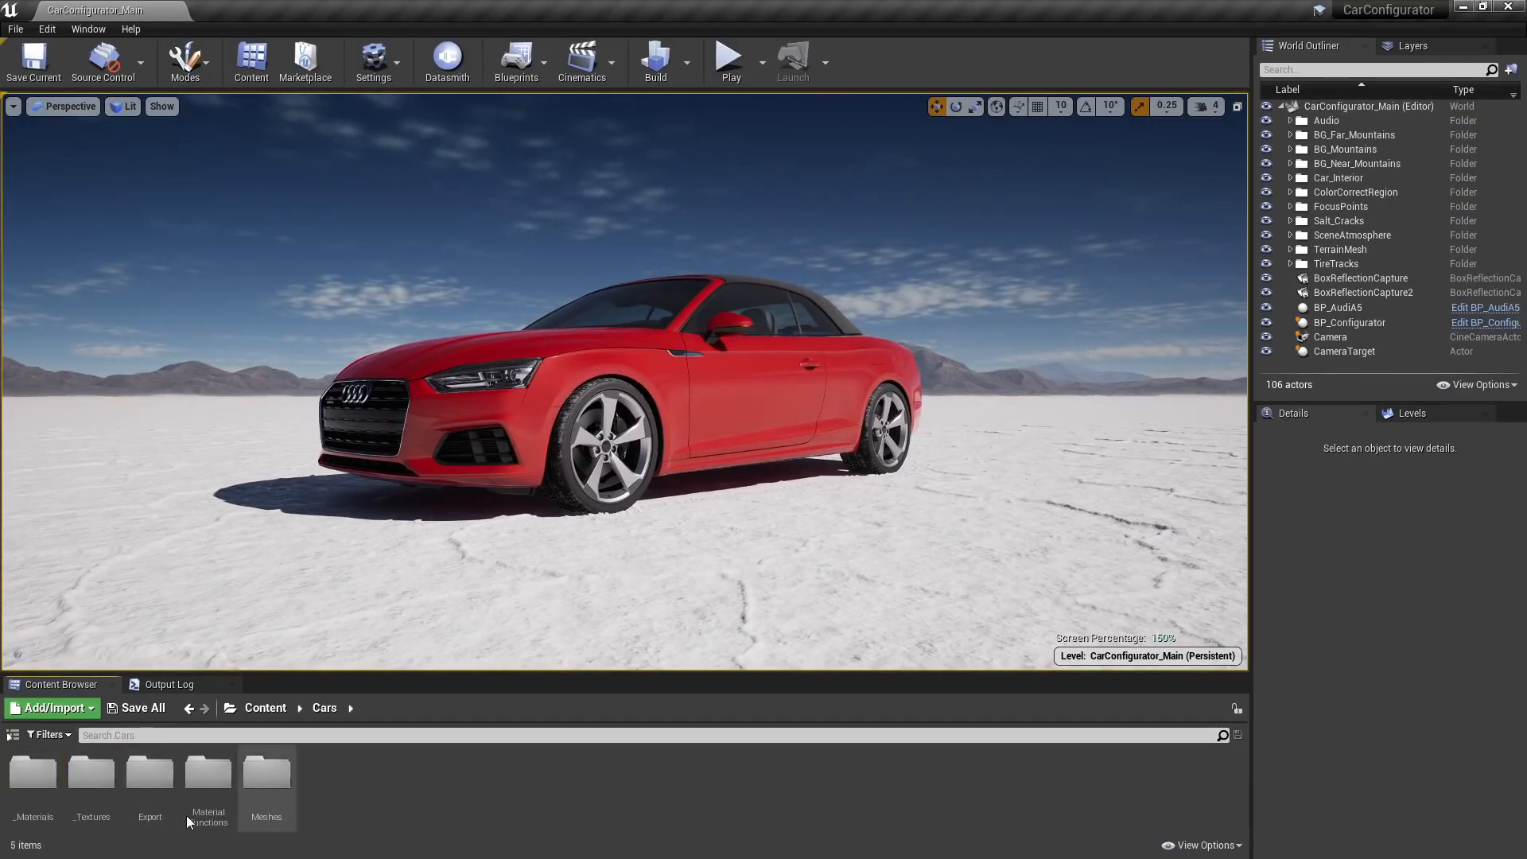
double_click(151, 773)
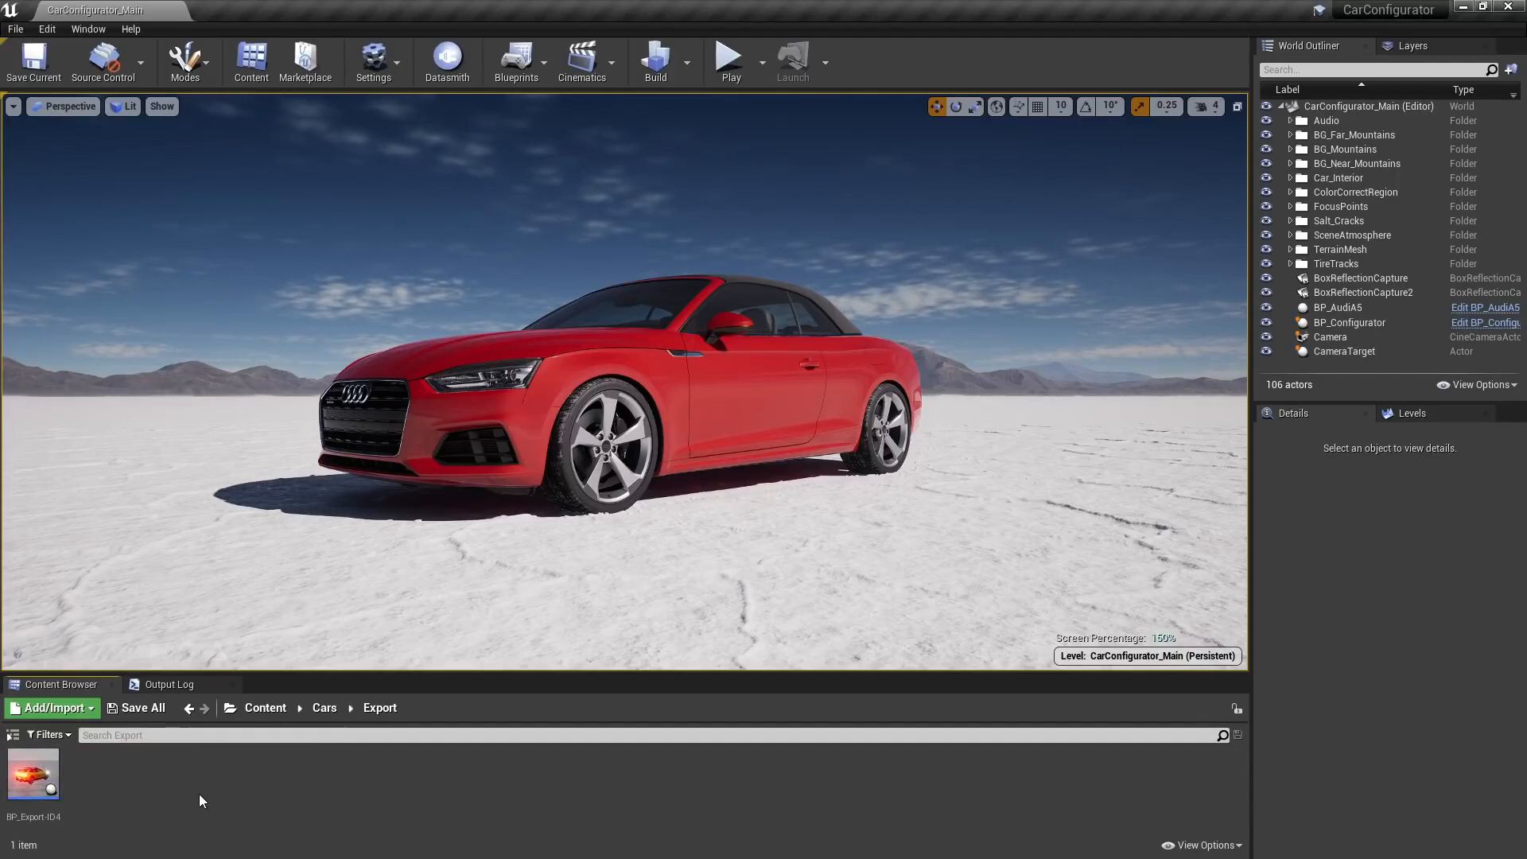
Place the BP_Export-ID4 blueprint beside the red car, and delete it from the level again
left_click(36, 765)
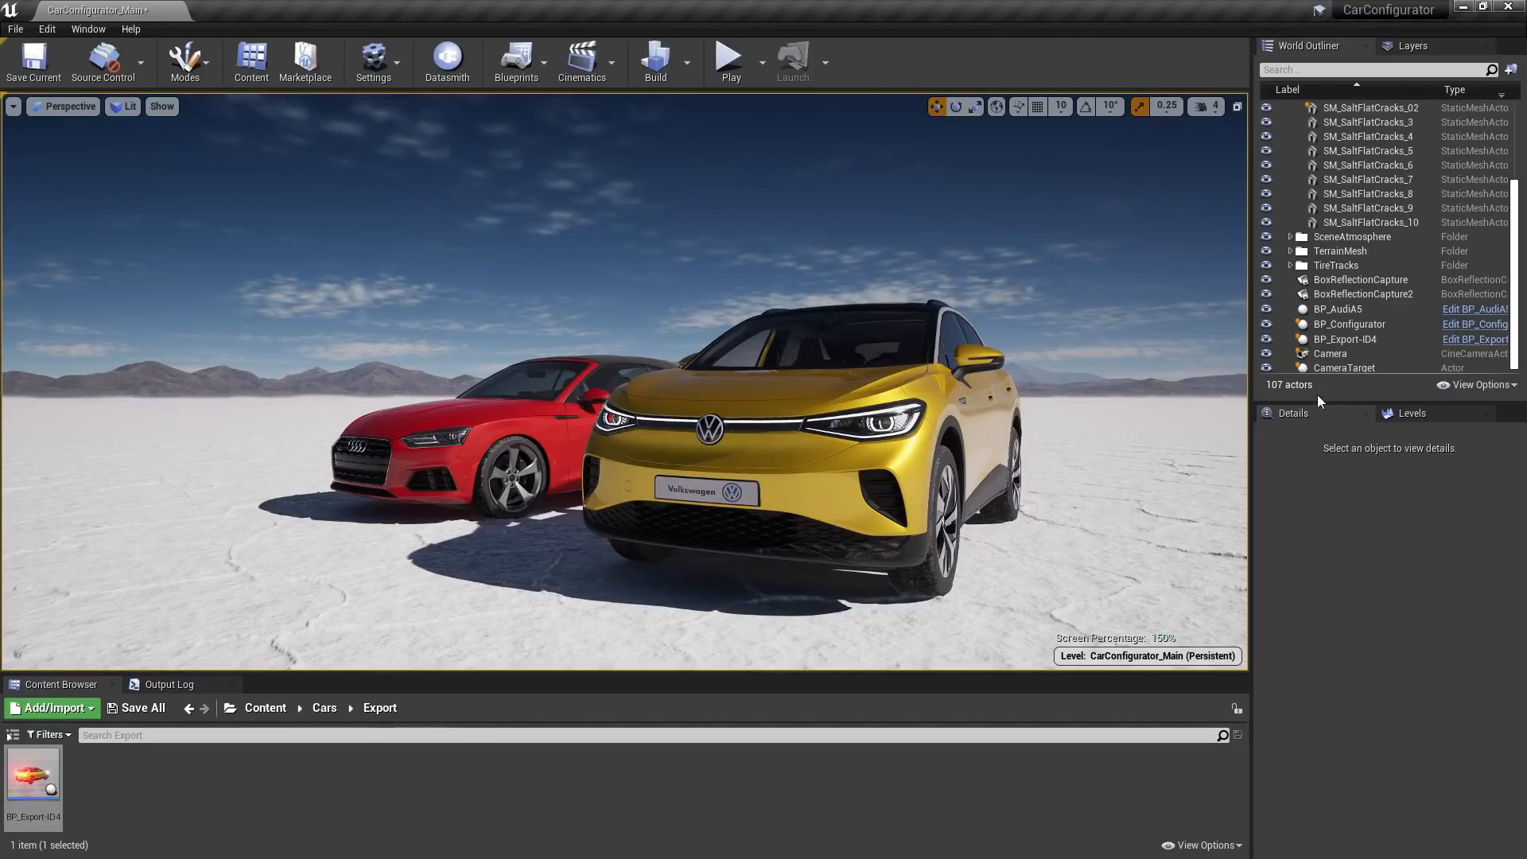
left_click(1333, 341)
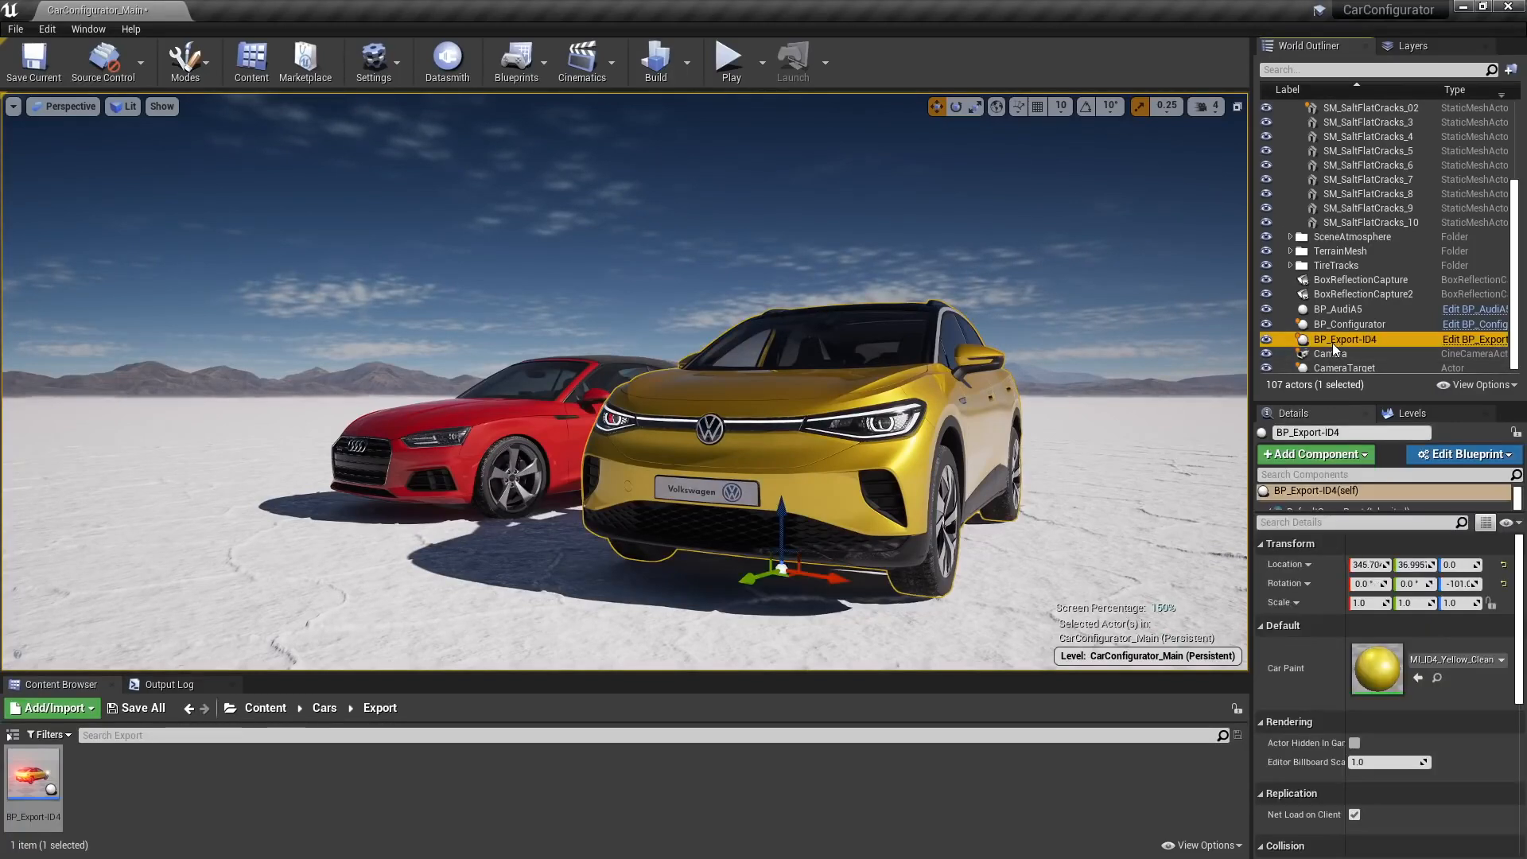
key("Delete")
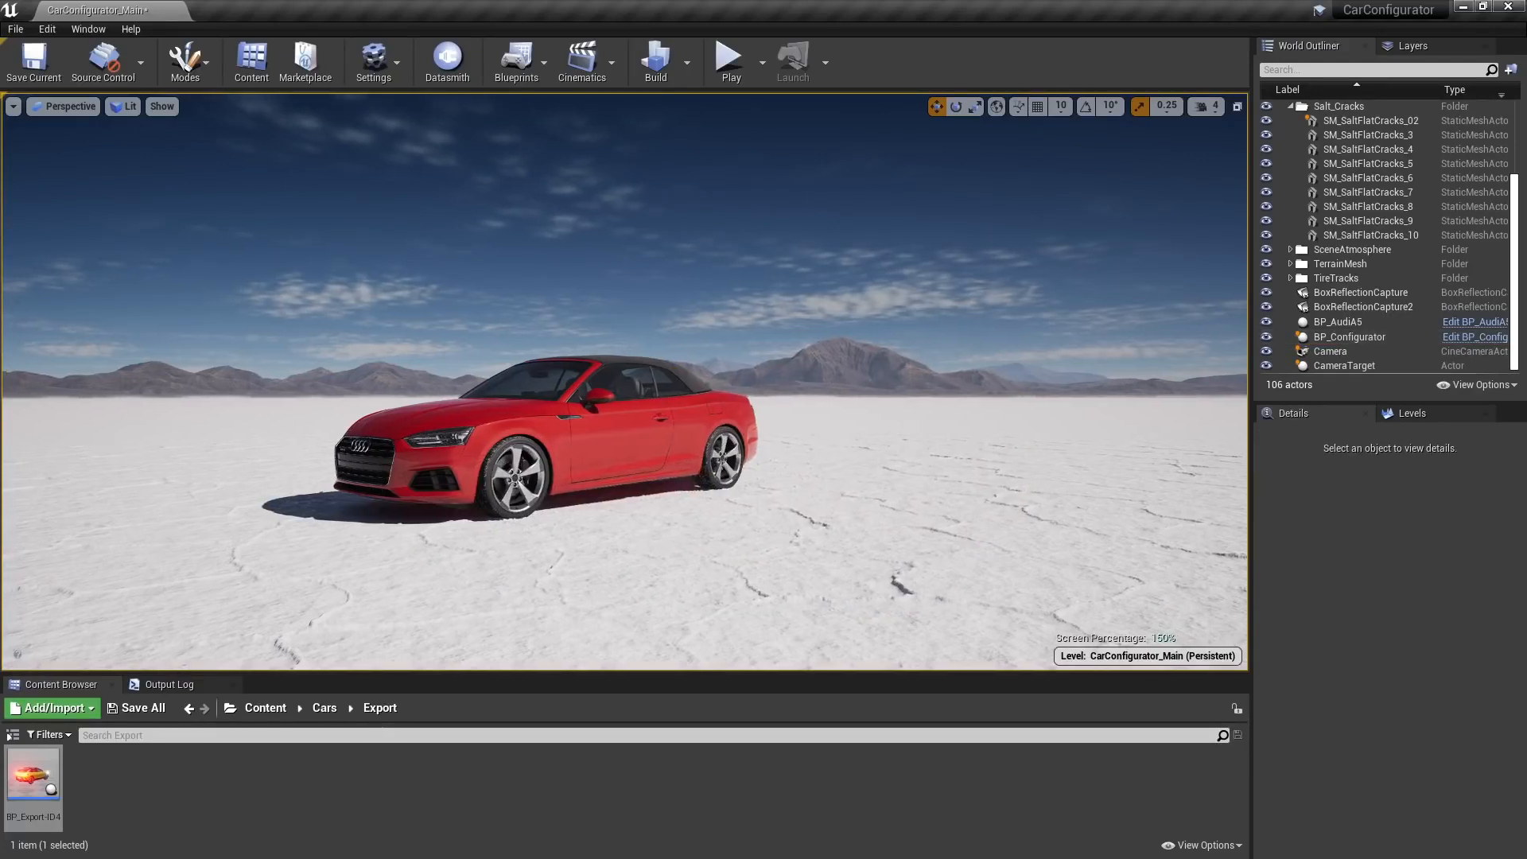
left_click(805, 419)
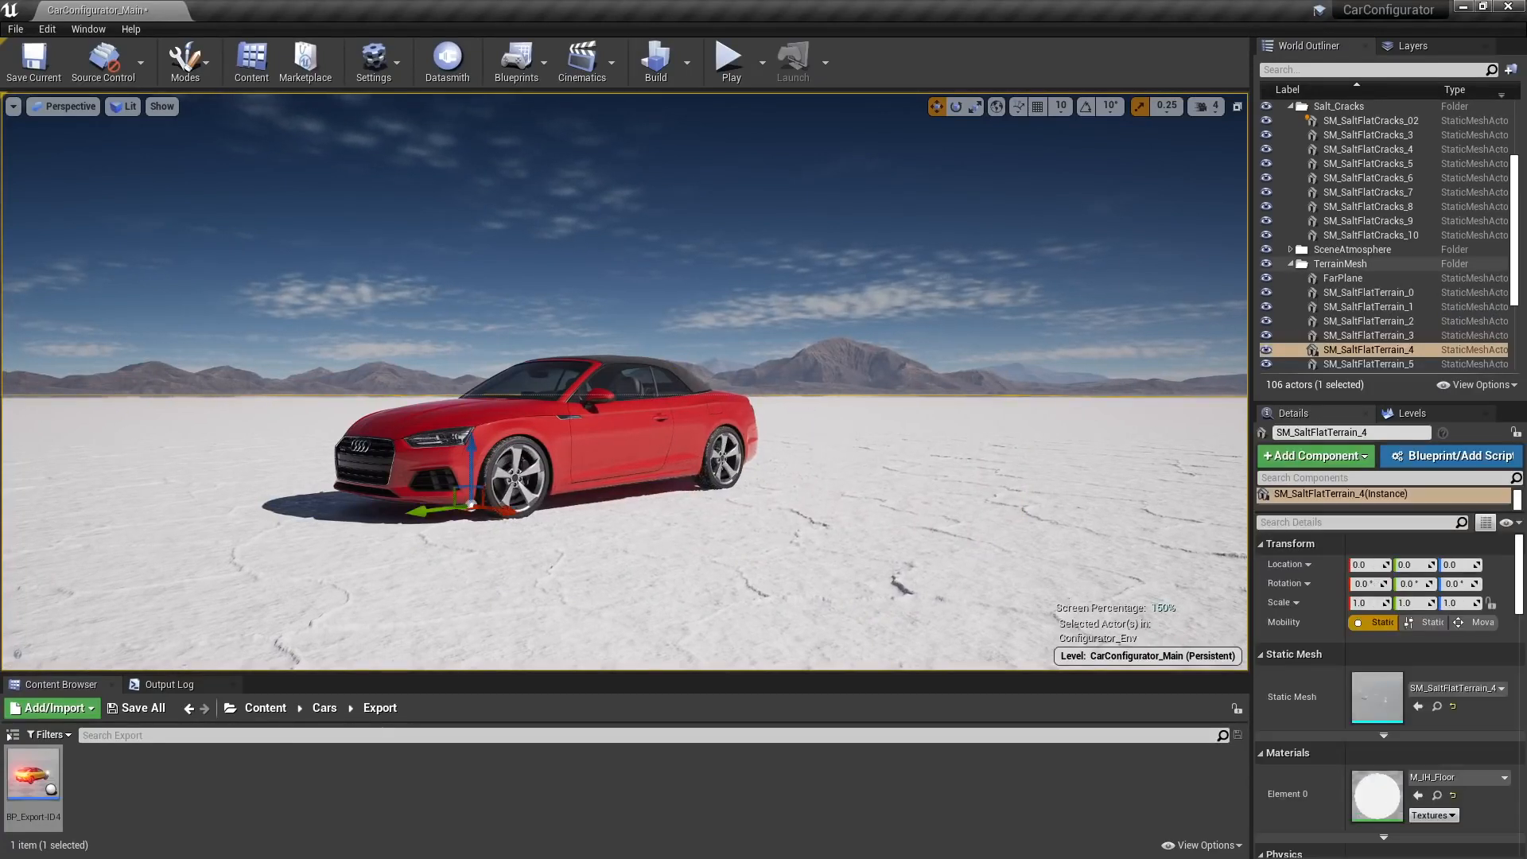
right_click_drag(804, 420, 722, 419)
key("Escape")
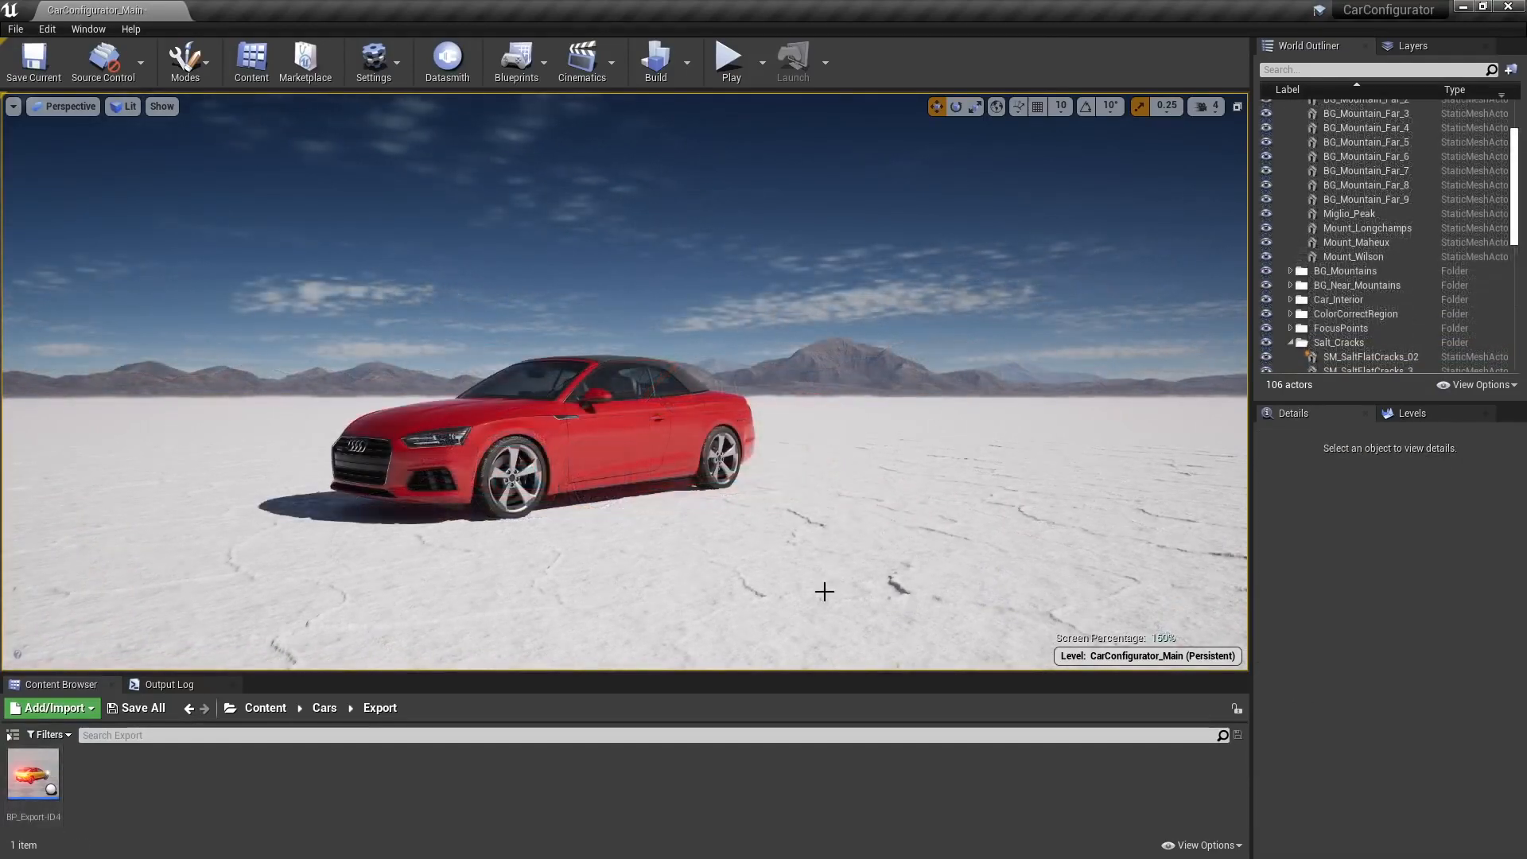
Open the BP_AudiA5 blueprint from the CarConfigurator/Car/Blueprints content folder
left_click_drag(821, 594, 748, 508)
left_click(269, 710)
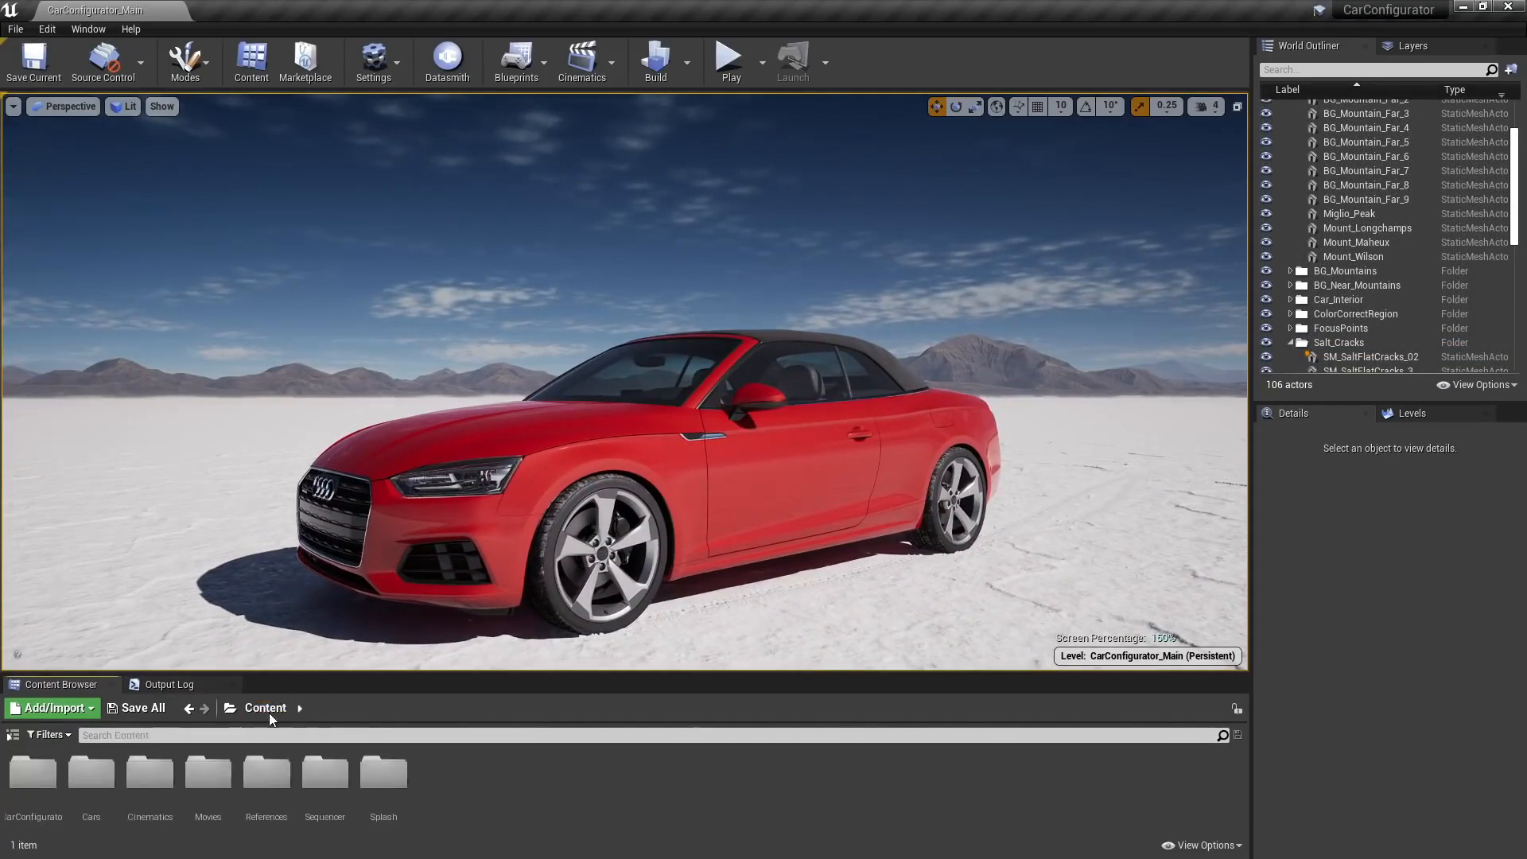
left_click(26, 778)
double_click(26, 777)
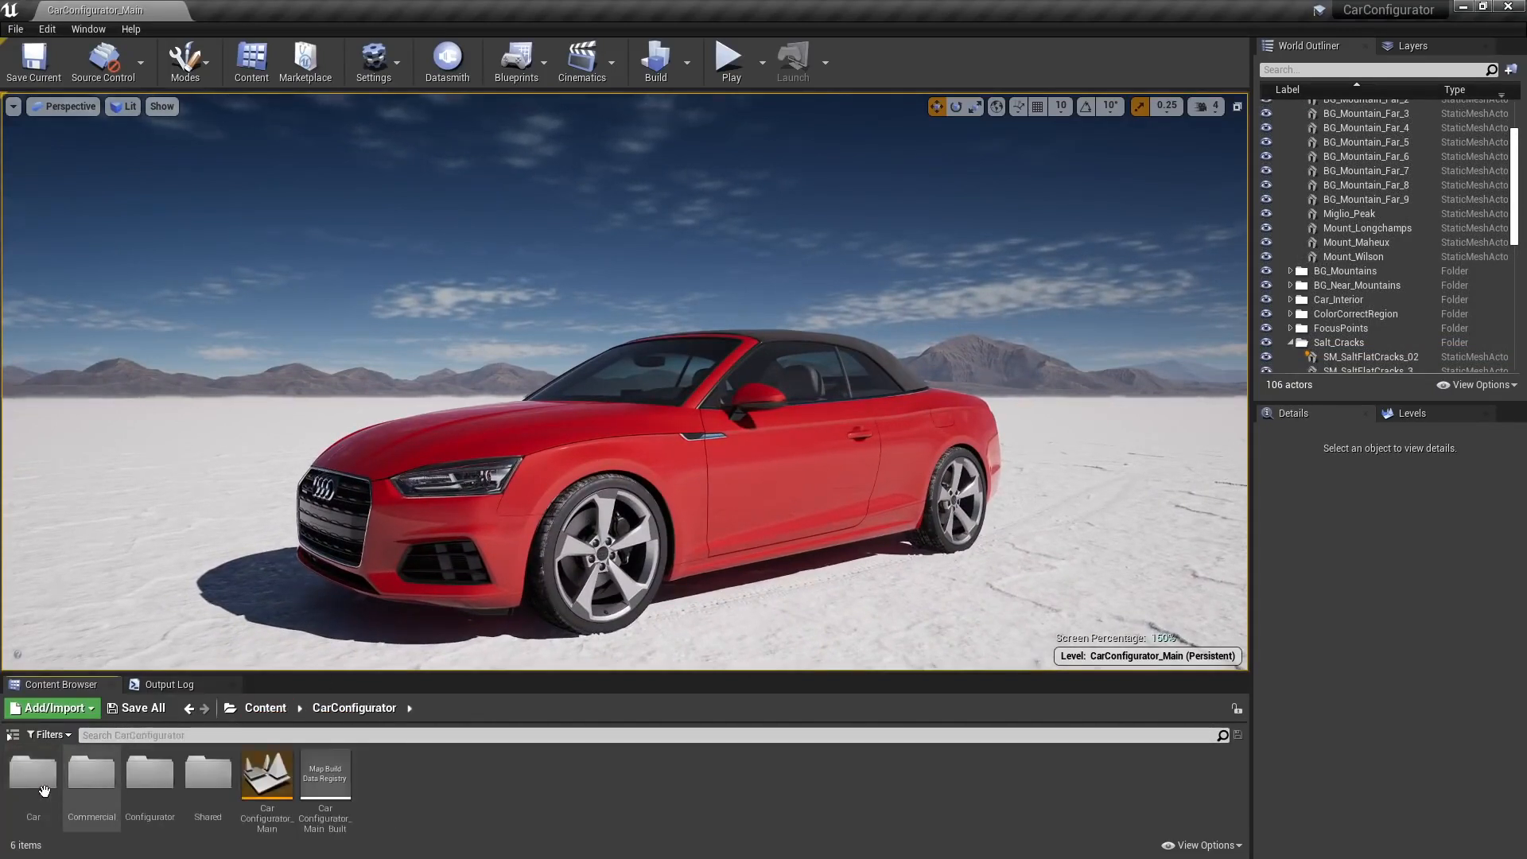
double_click(36, 779)
double_click(40, 780)
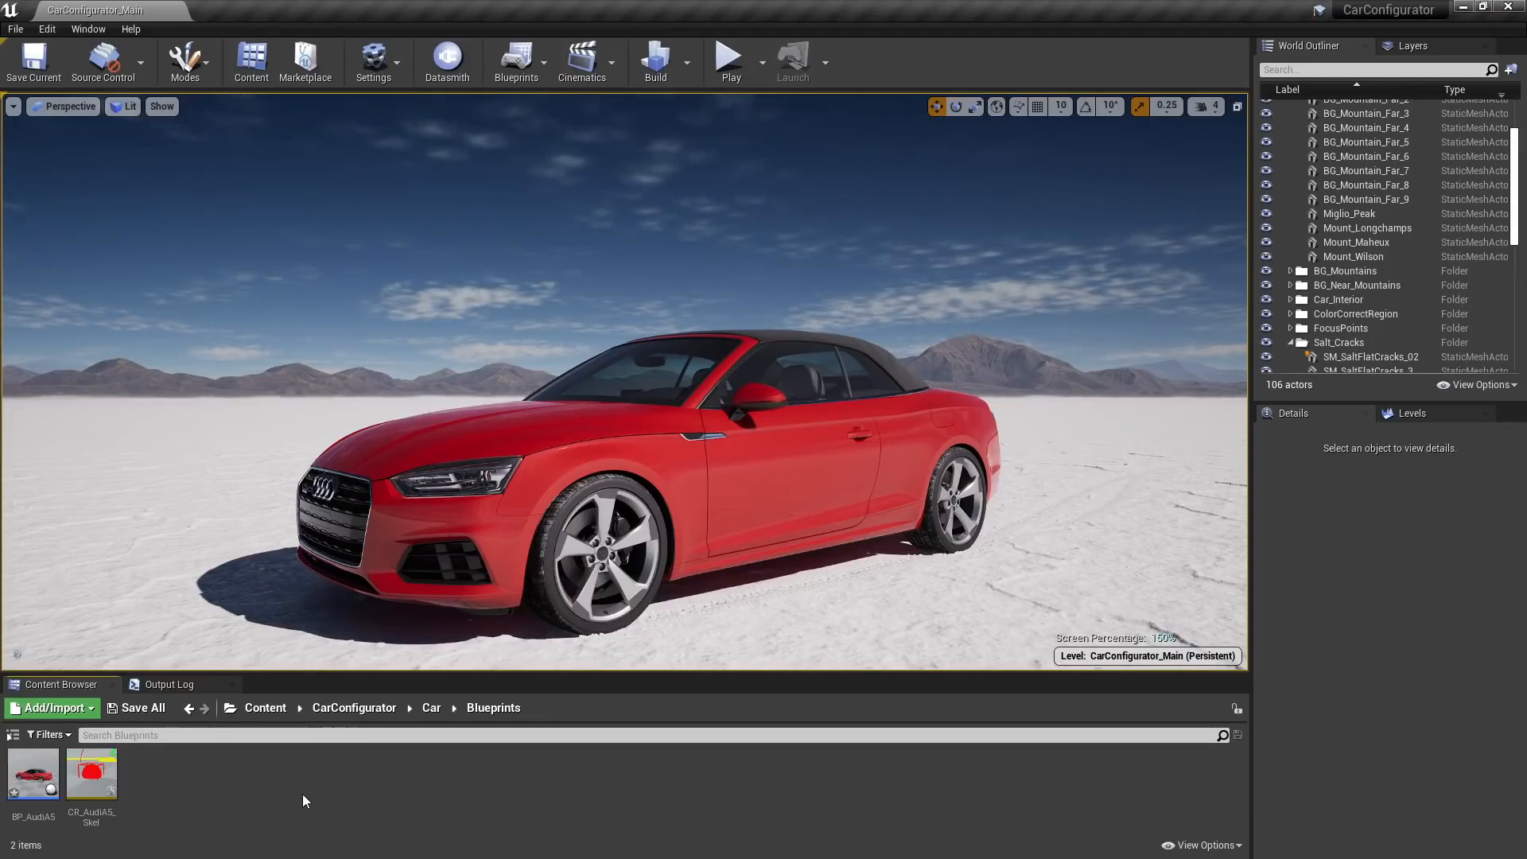
left_click(37, 783)
double_click(36, 783)
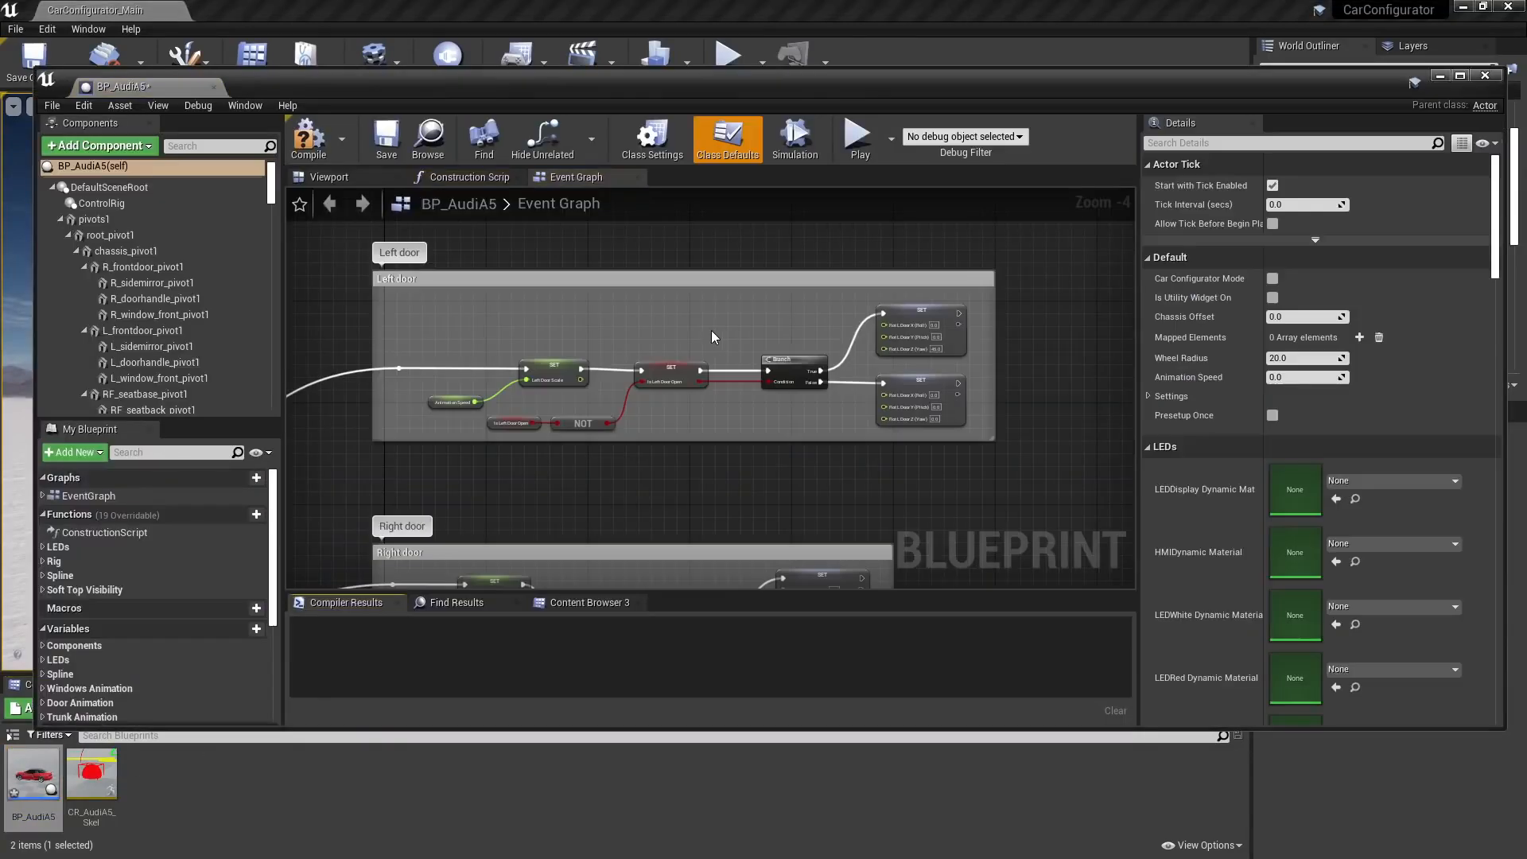
Examine the Left door logic in the event graph, including the branch and the door rotation nodes
right_click_drag(579, 379, 672, 364)
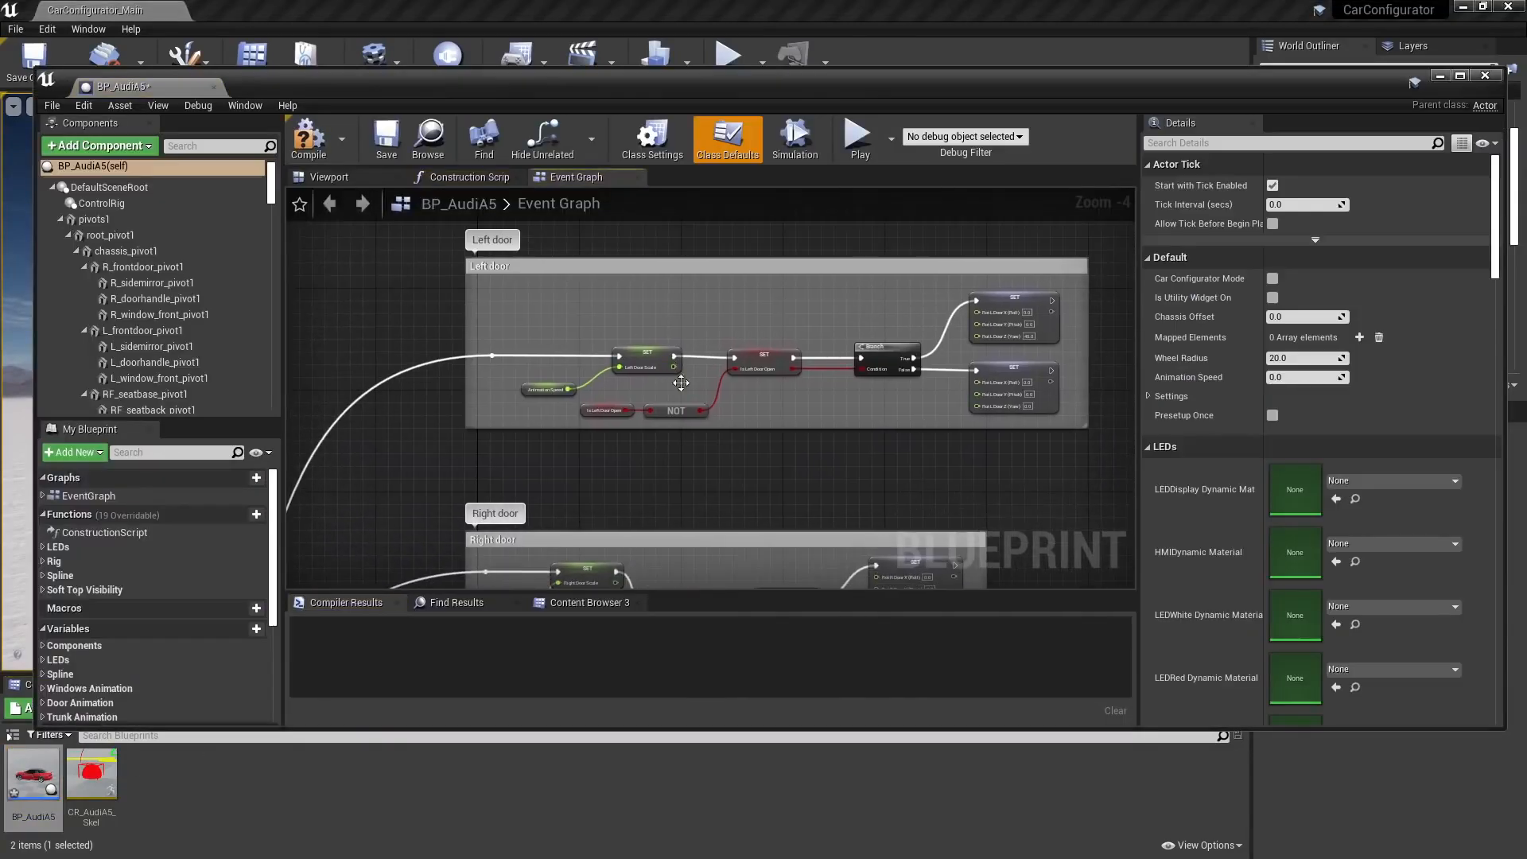
right_click_drag(792, 439, 651, 487)
scroll(764, 474, "up", 1)
scroll(681, 486, "up", 1)
scroll(651, 487, "up", 2)
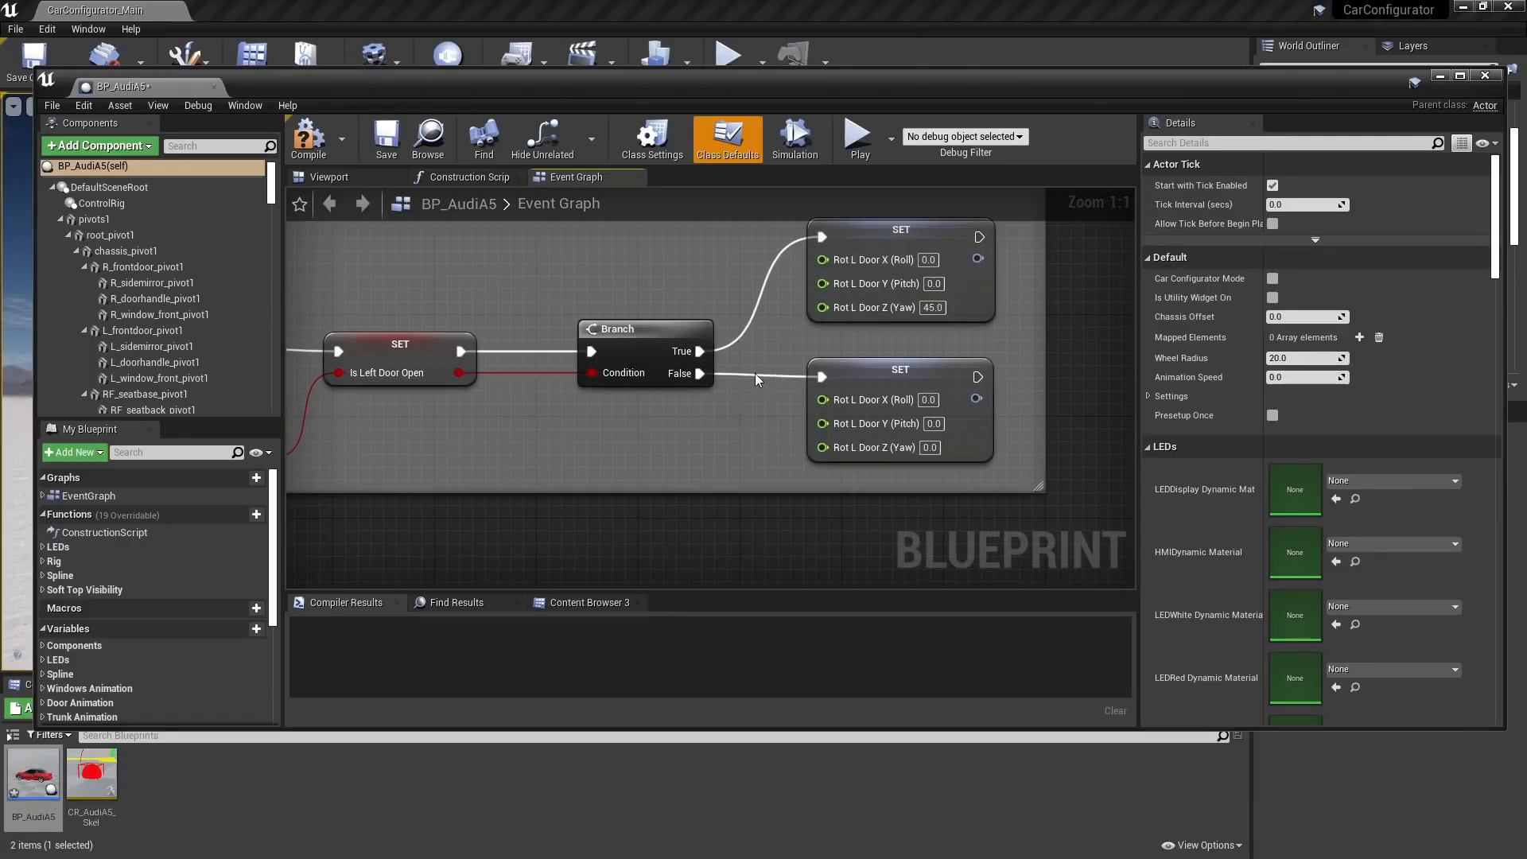
right_click_drag(756, 374, 653, 321)
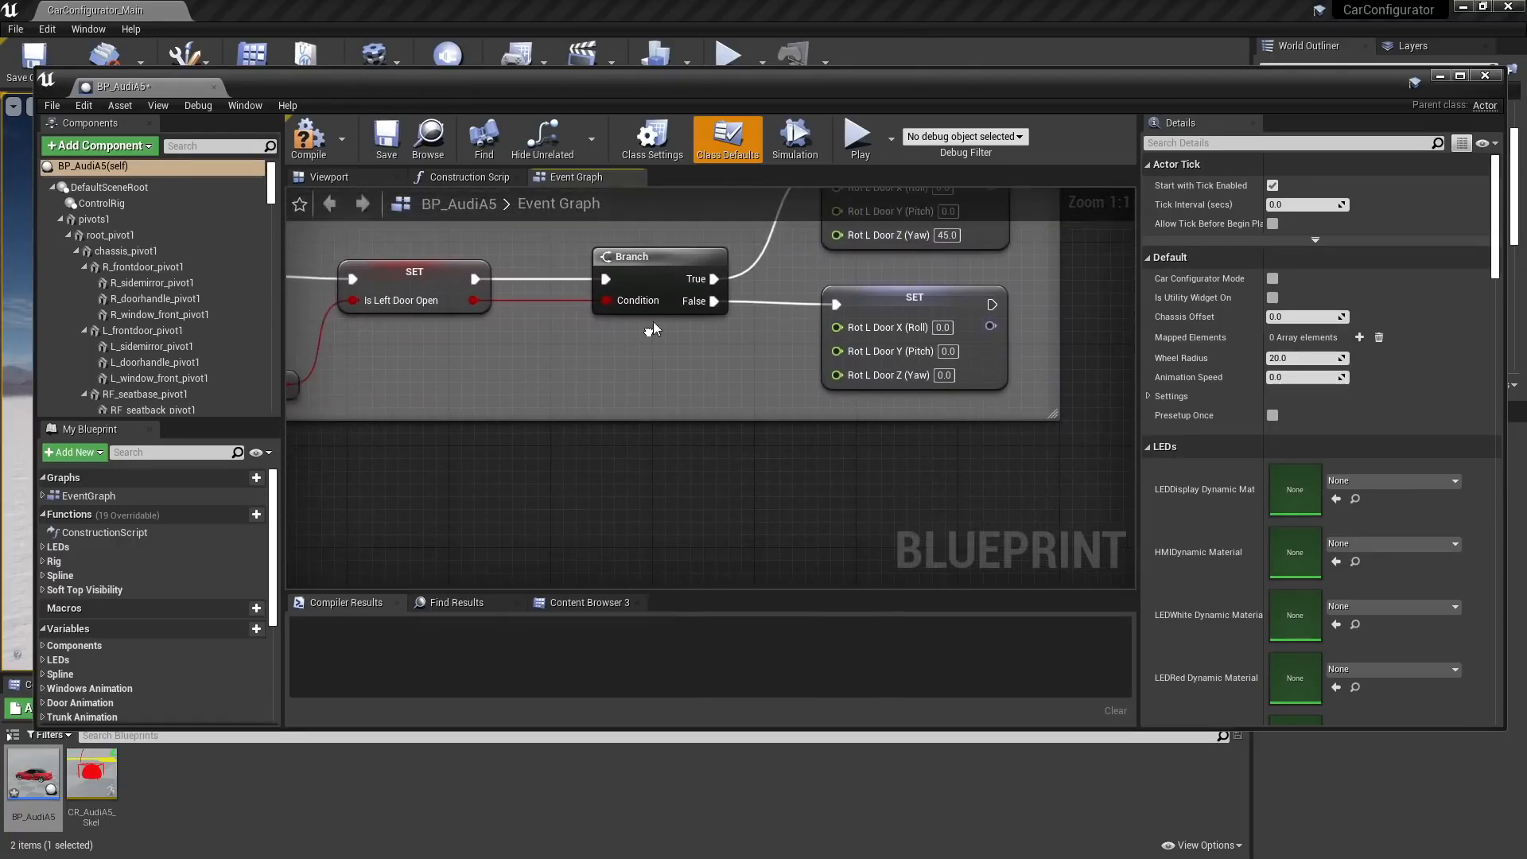
Examine the Convertible Top logic in the event graph, including the branch with the rear window settings
scroll(670, 360, "down", 9)
right_click_drag(699, 429, 690, 290)
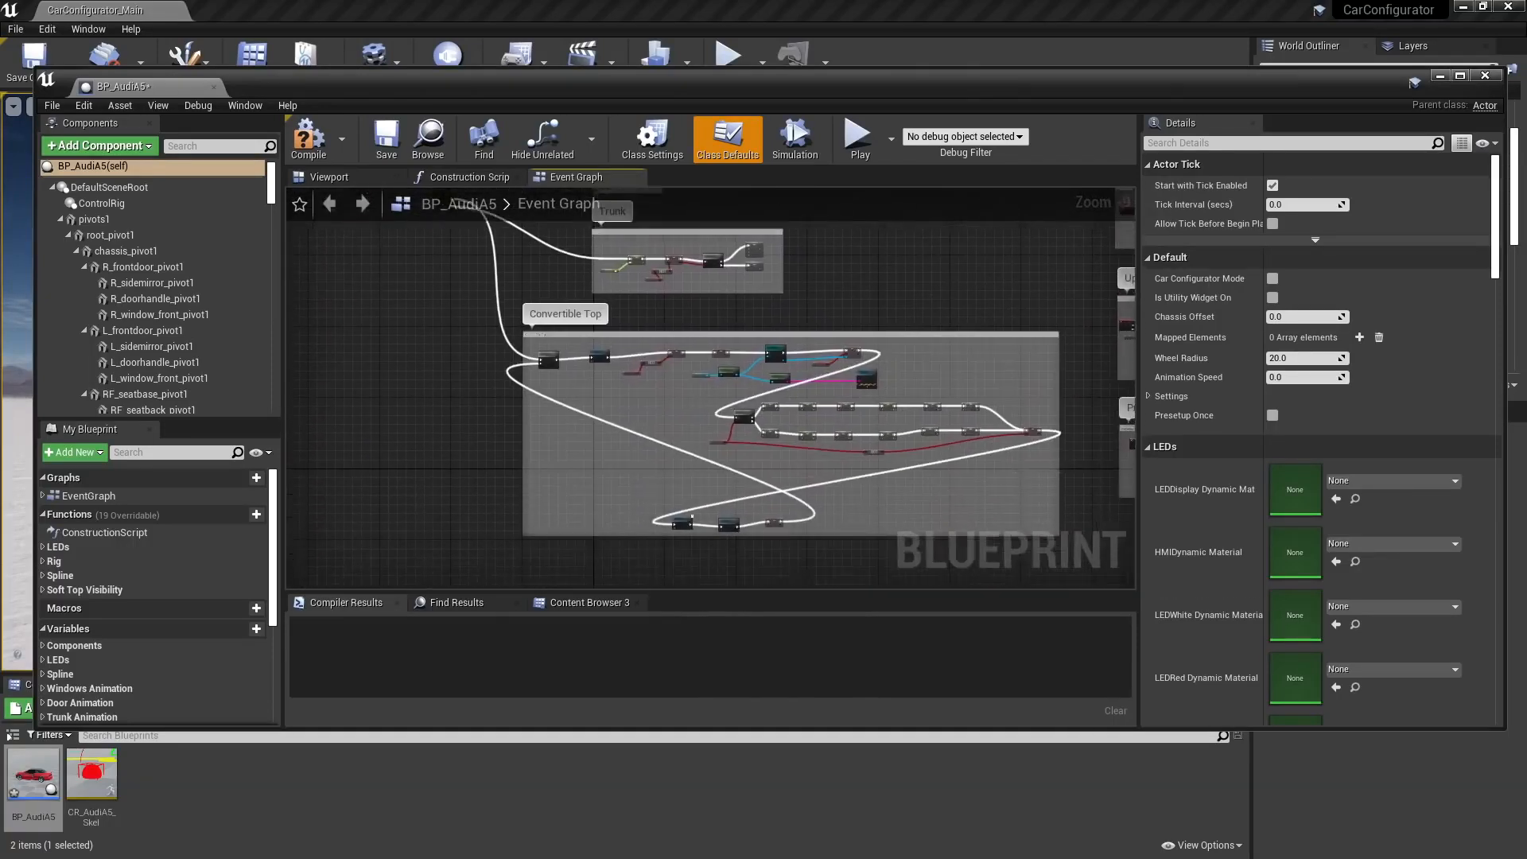
scroll(691, 298, "up", 1)
scroll(657, 400, "up", 1)
scroll(657, 399, "up", 3)
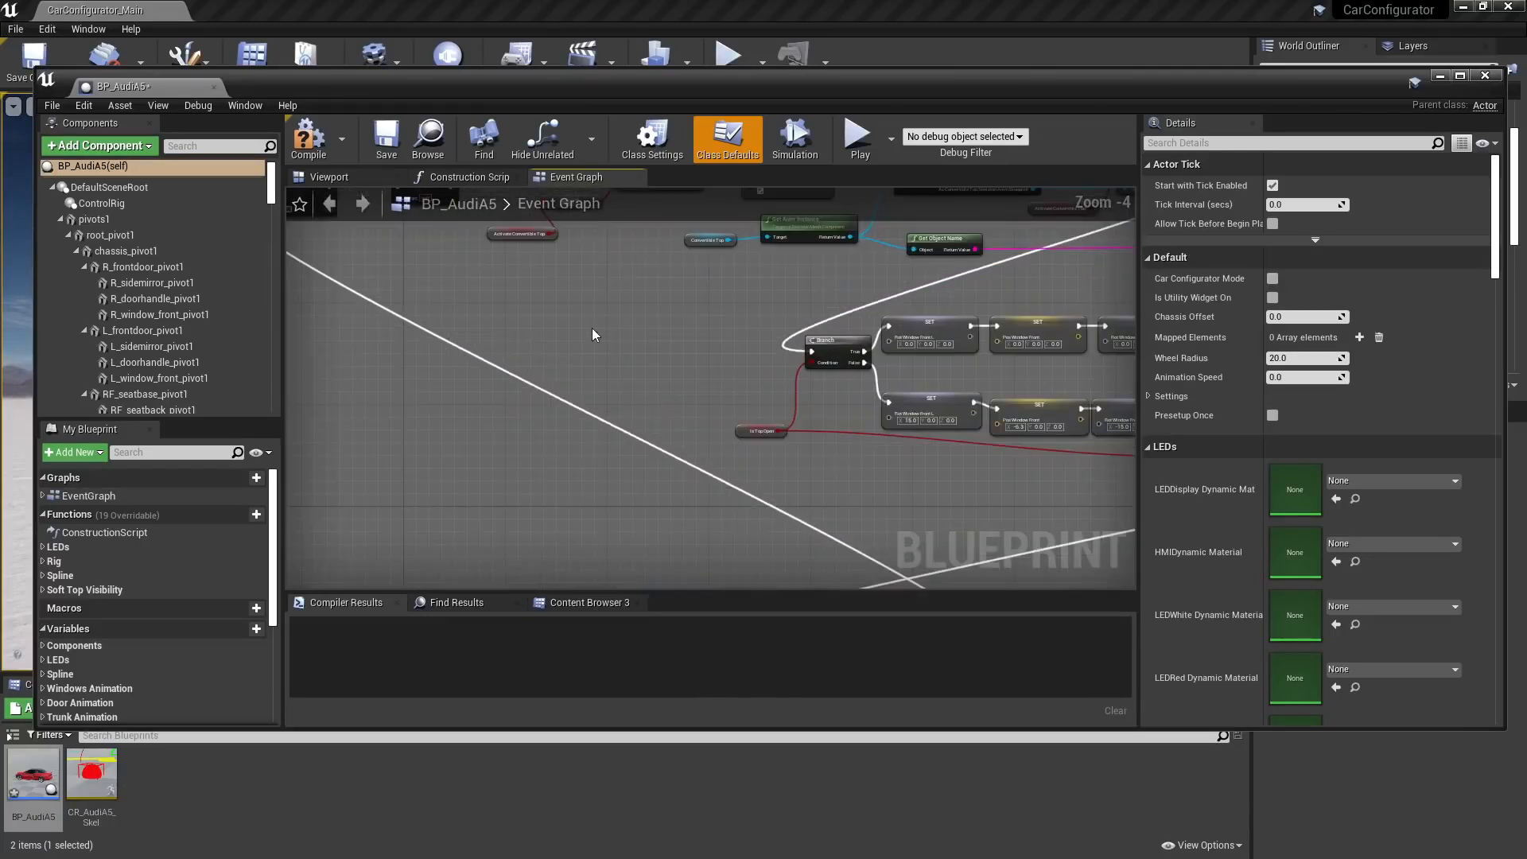
right_click_drag(592, 328, 598, 392)
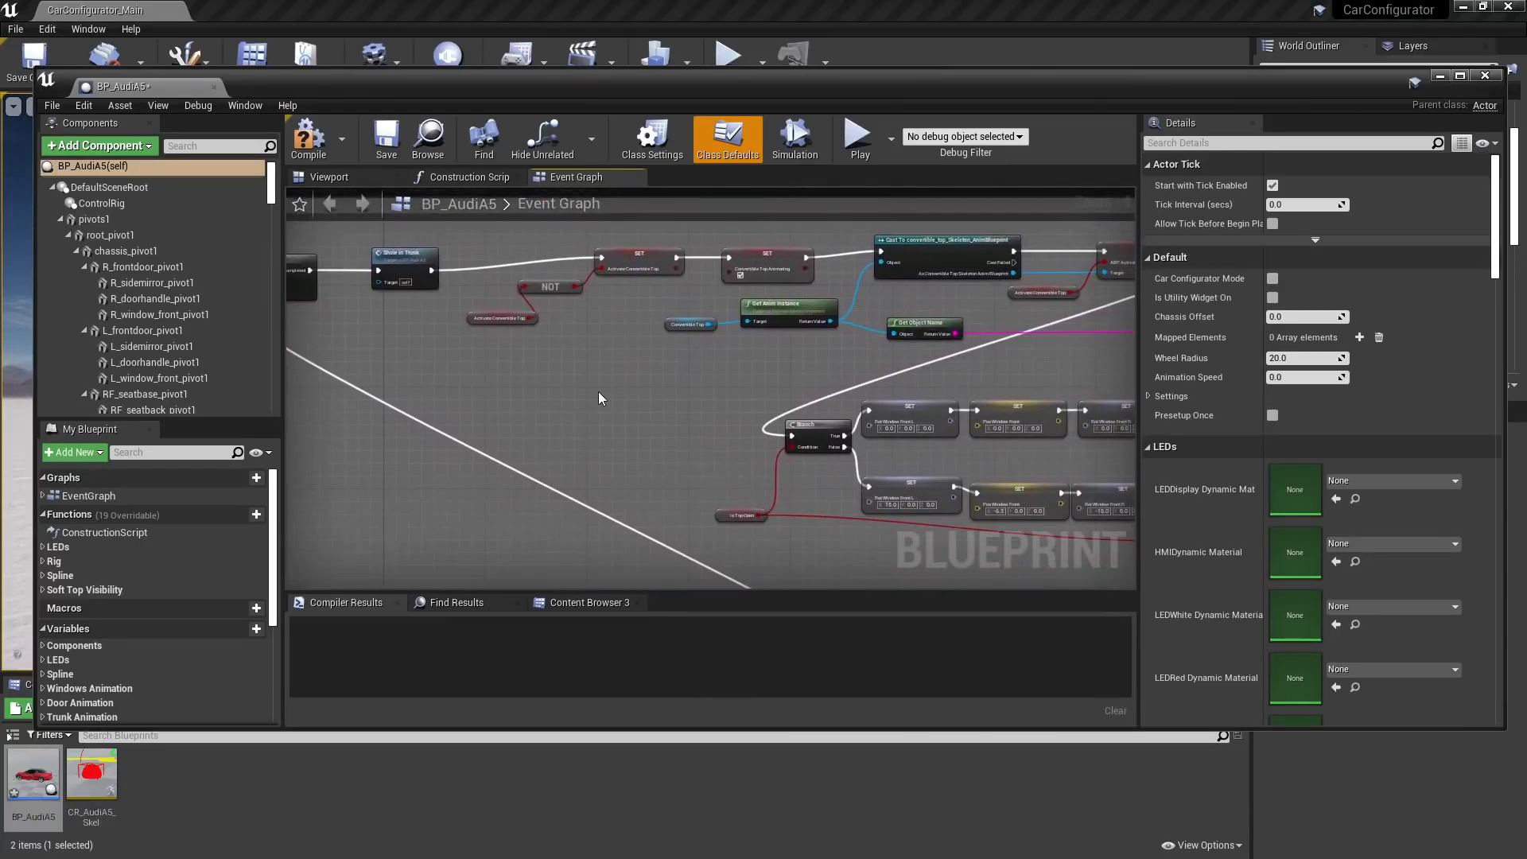
scroll(601, 395, "down", 1)
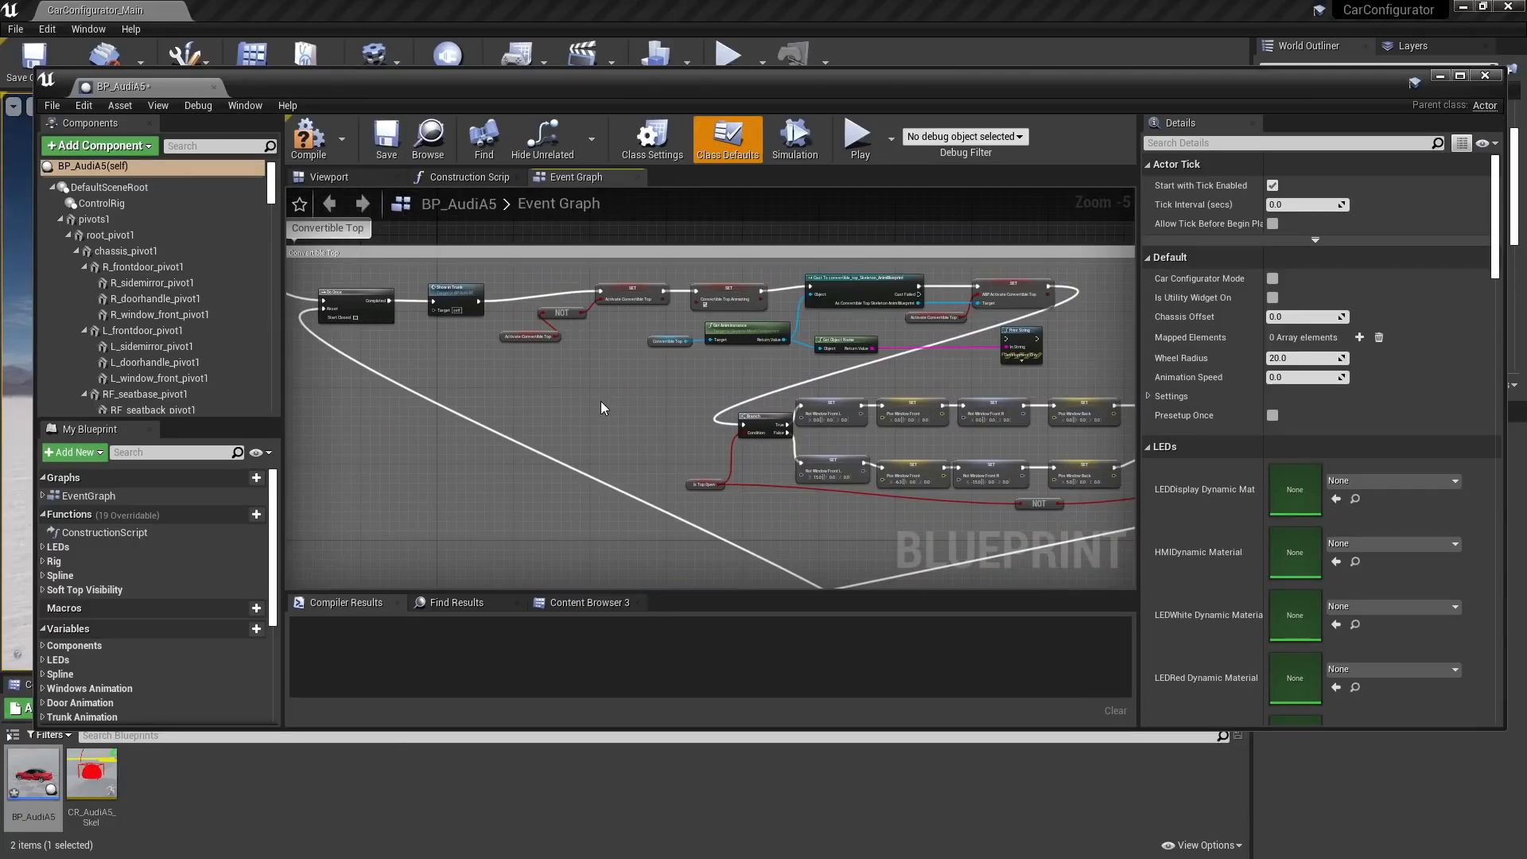
Look over the Create HMI dynamic material and Animate Car Parts sections, and return to the left door nodes
right_click_drag(939, 334, 455, 498)
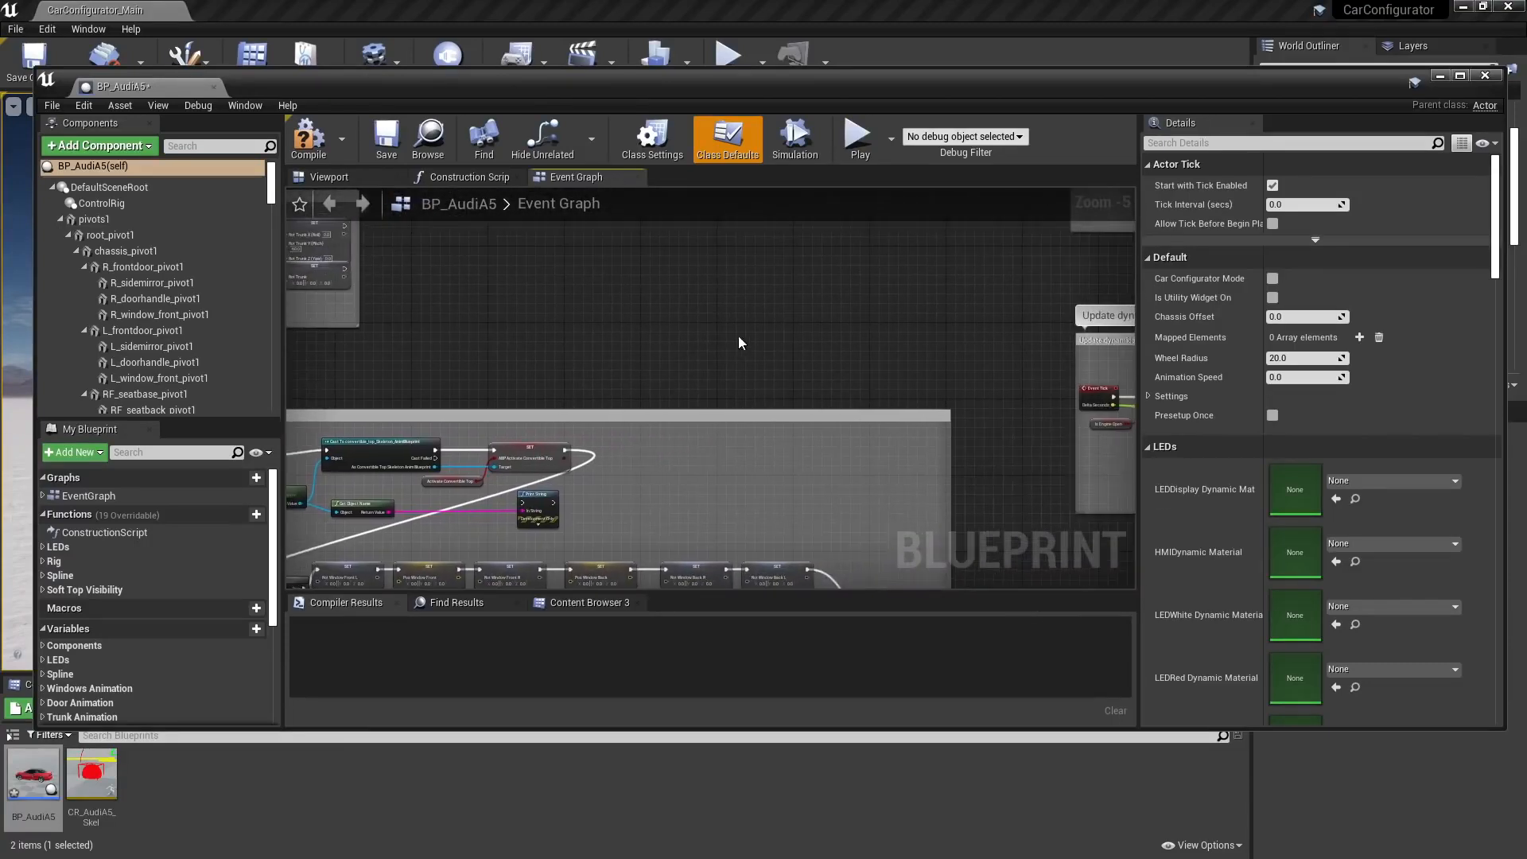
right_click_drag(739, 343, 136, 565)
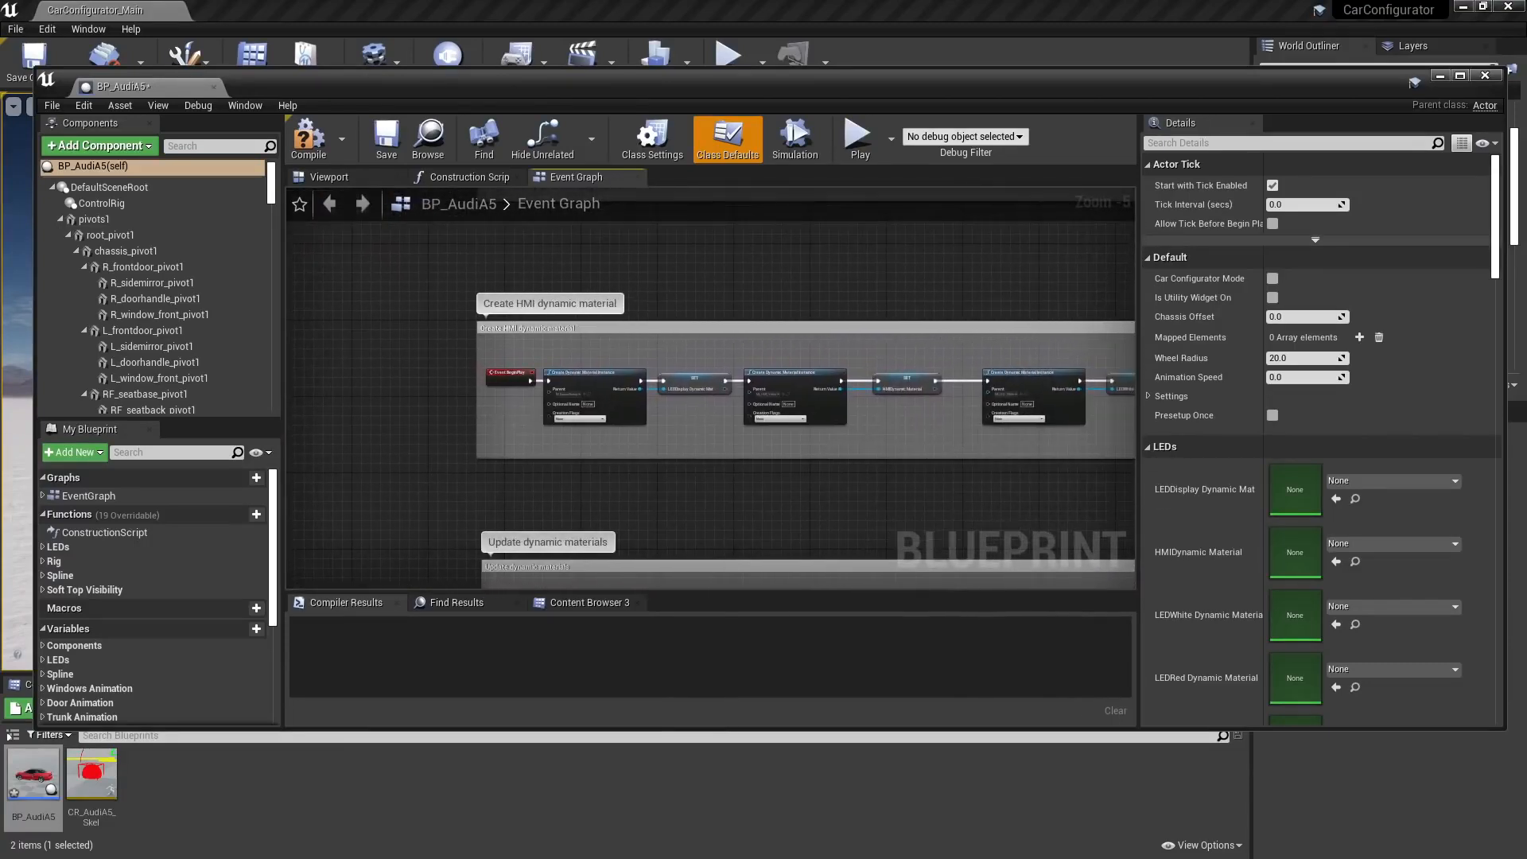
right_click_drag(631, 466, 636, 461)
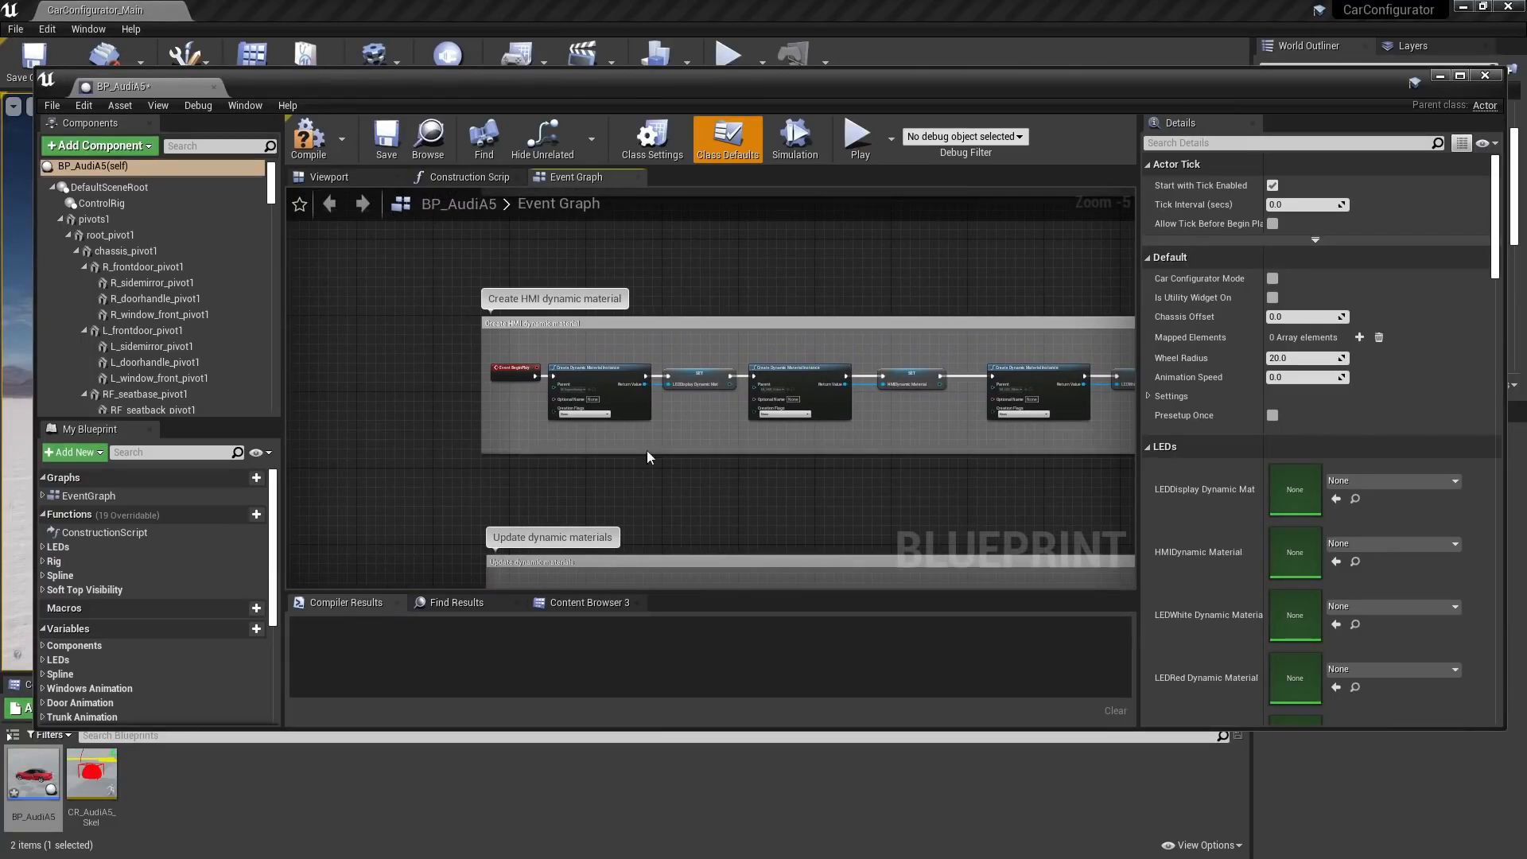
right_click_drag(636, 460, 819, 427)
scroll(819, 419, "down", 2)
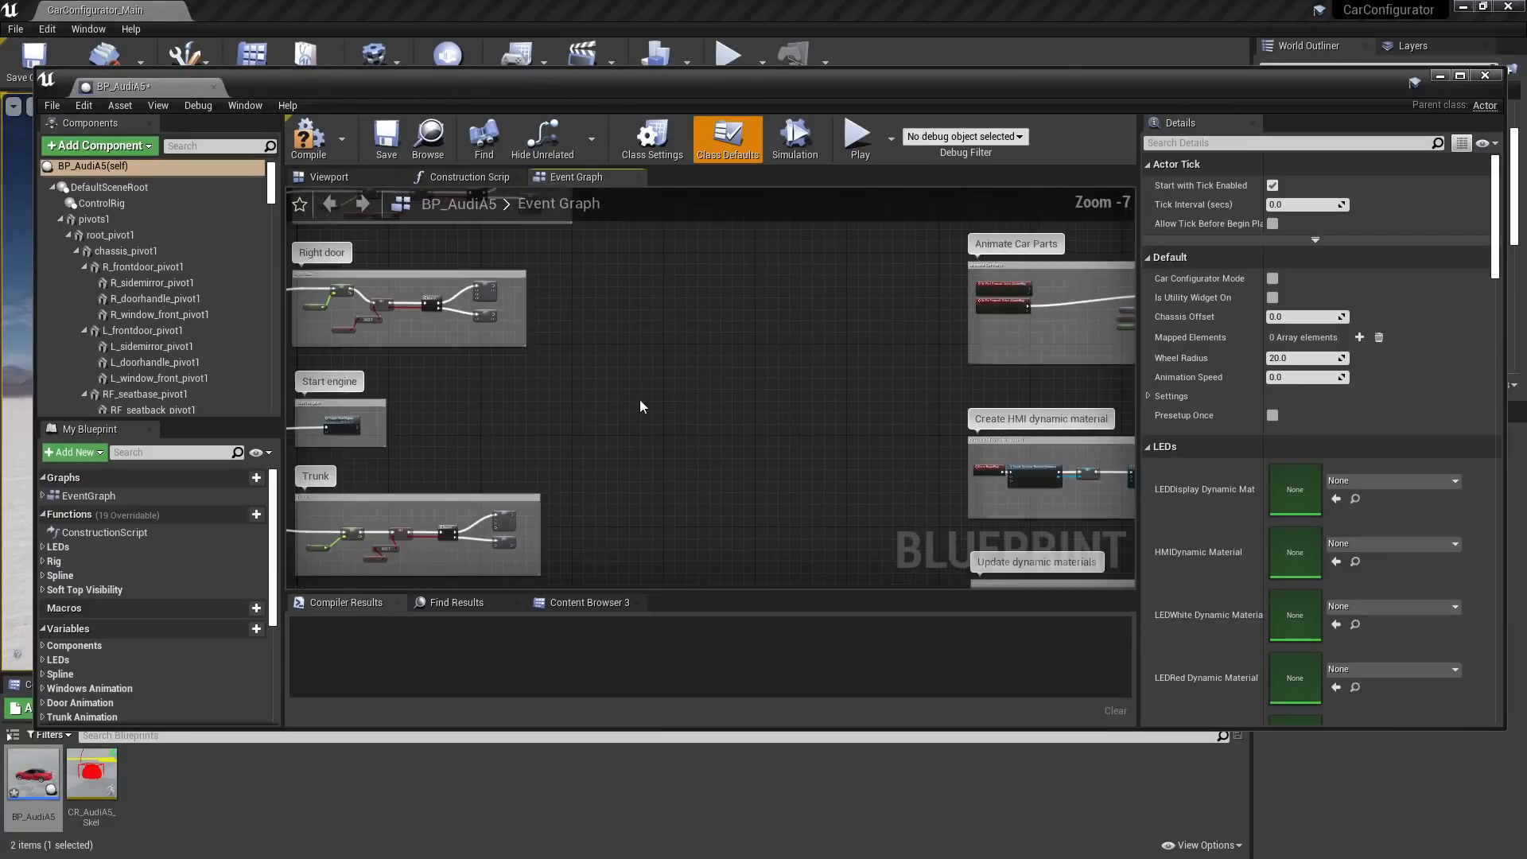
right_click_drag(626, 397, 827, 563)
scroll(824, 450, "up", 3)
right_click_drag(773, 408, 886, 565)
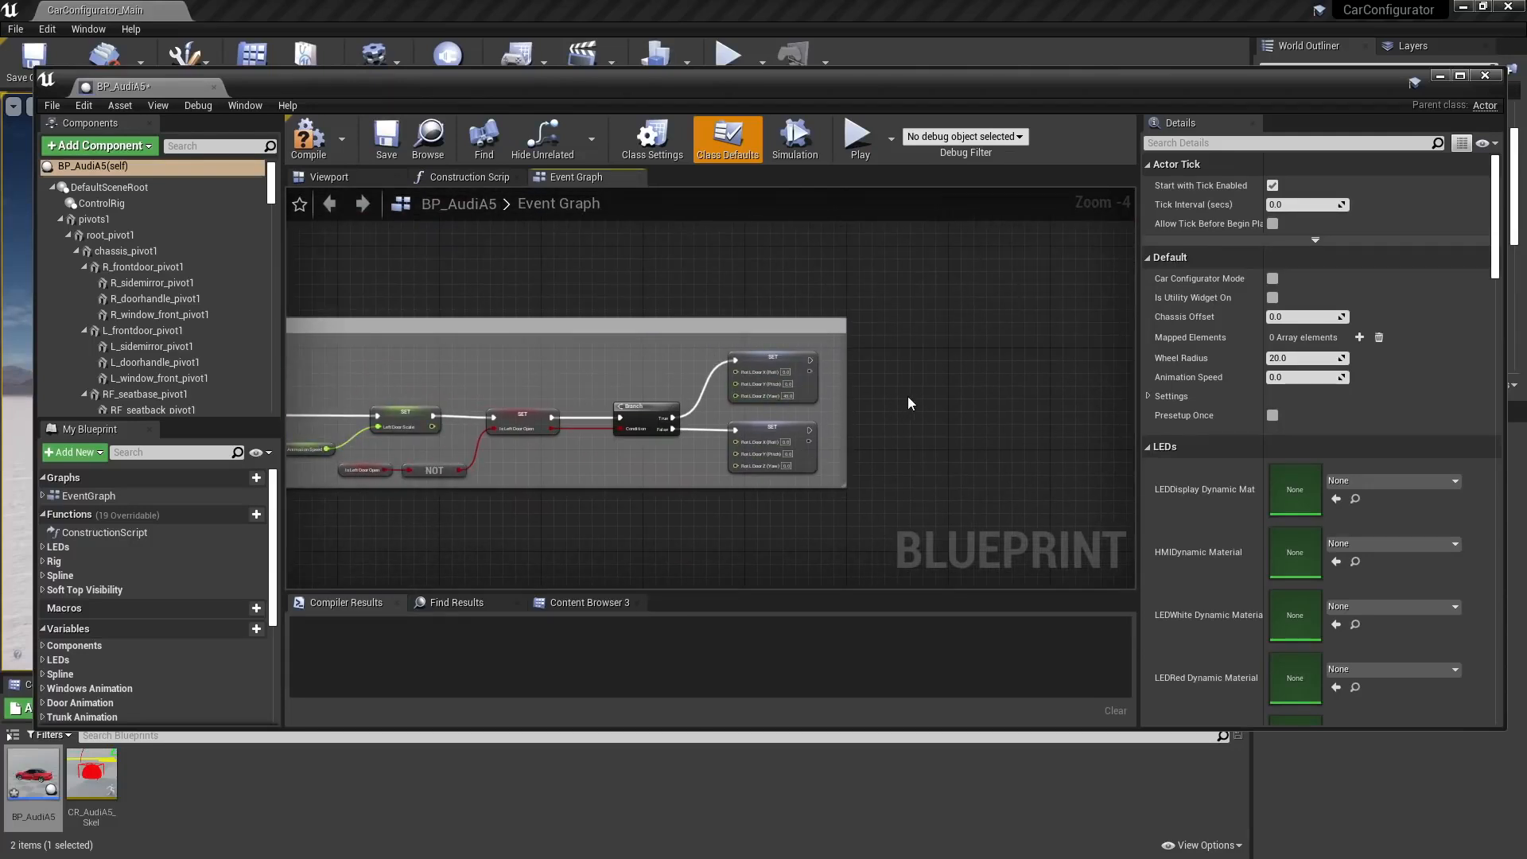
mouse_move(909, 404)
right_mouse_down()
mouse_move(913, 422)
mouse_move(911, 408)
right_mouse_up()
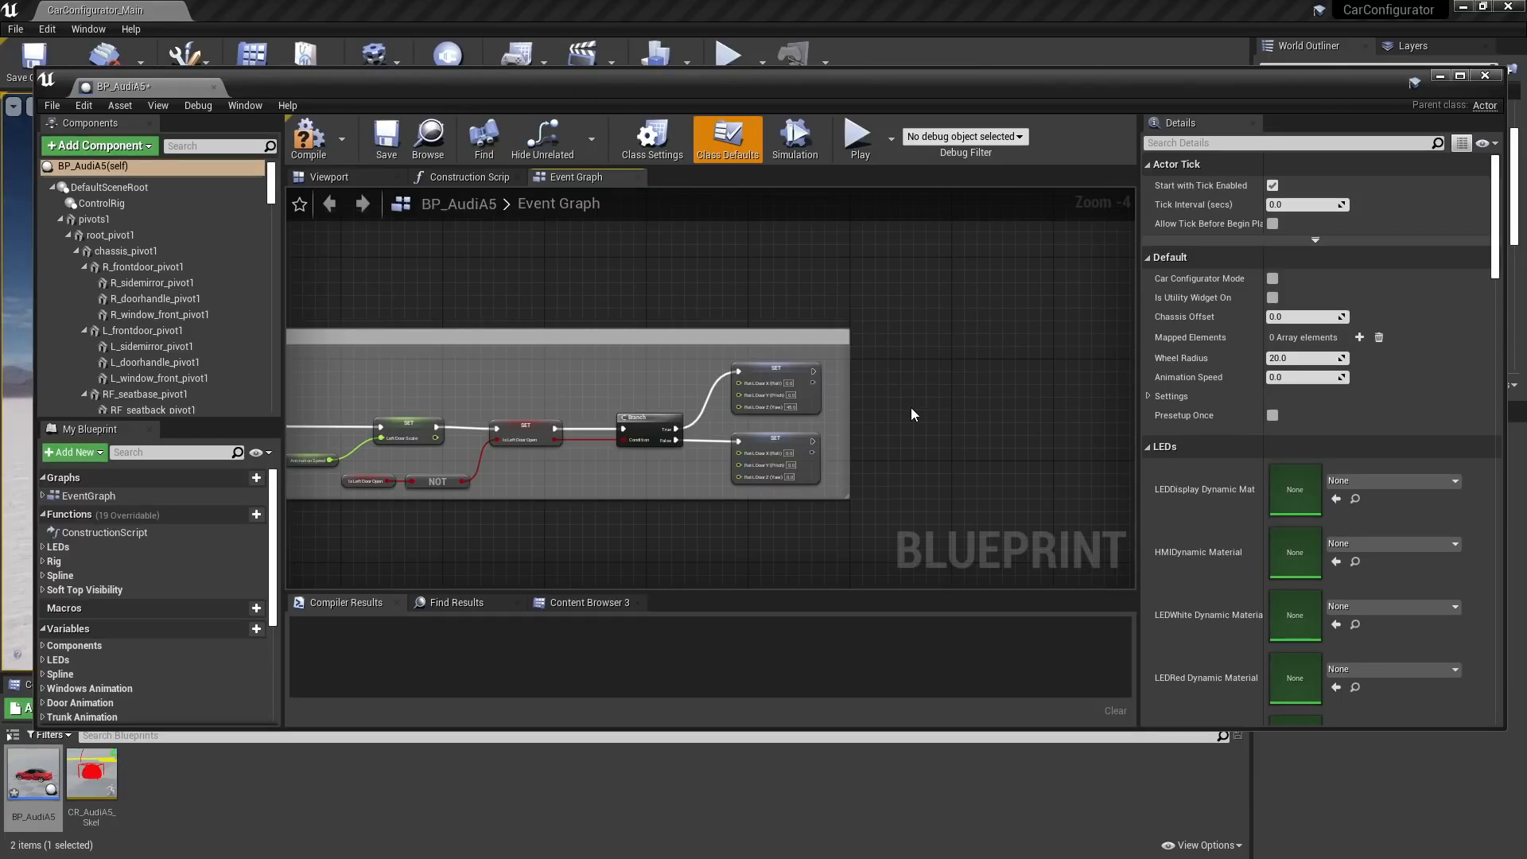
Show the car model in the blueprint viewport and collapse the pivots1 branch of the component hierarchy
left_click(354, 175)
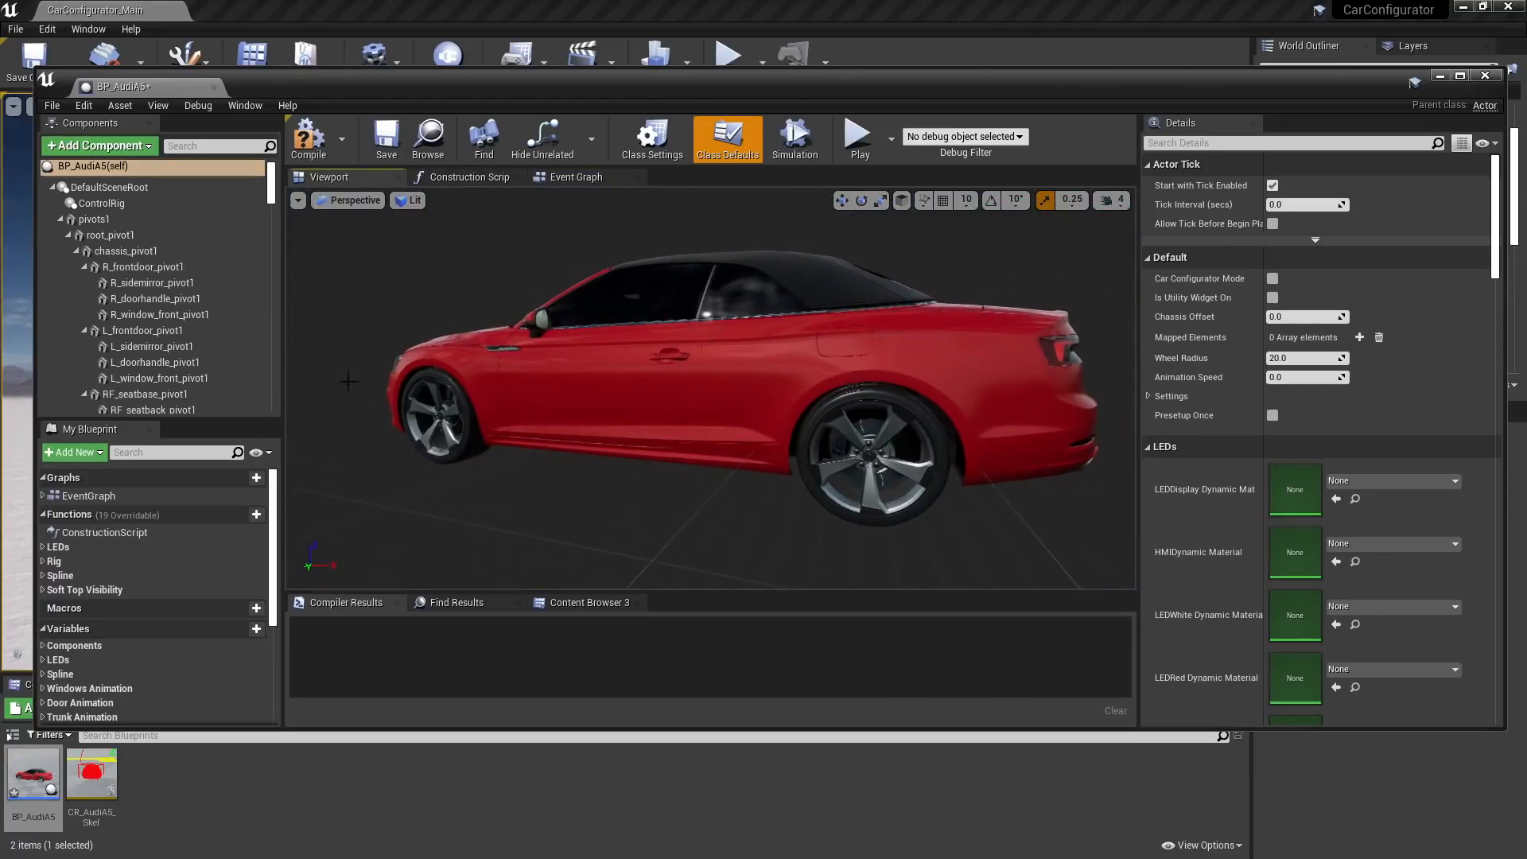
left_click(61, 220)
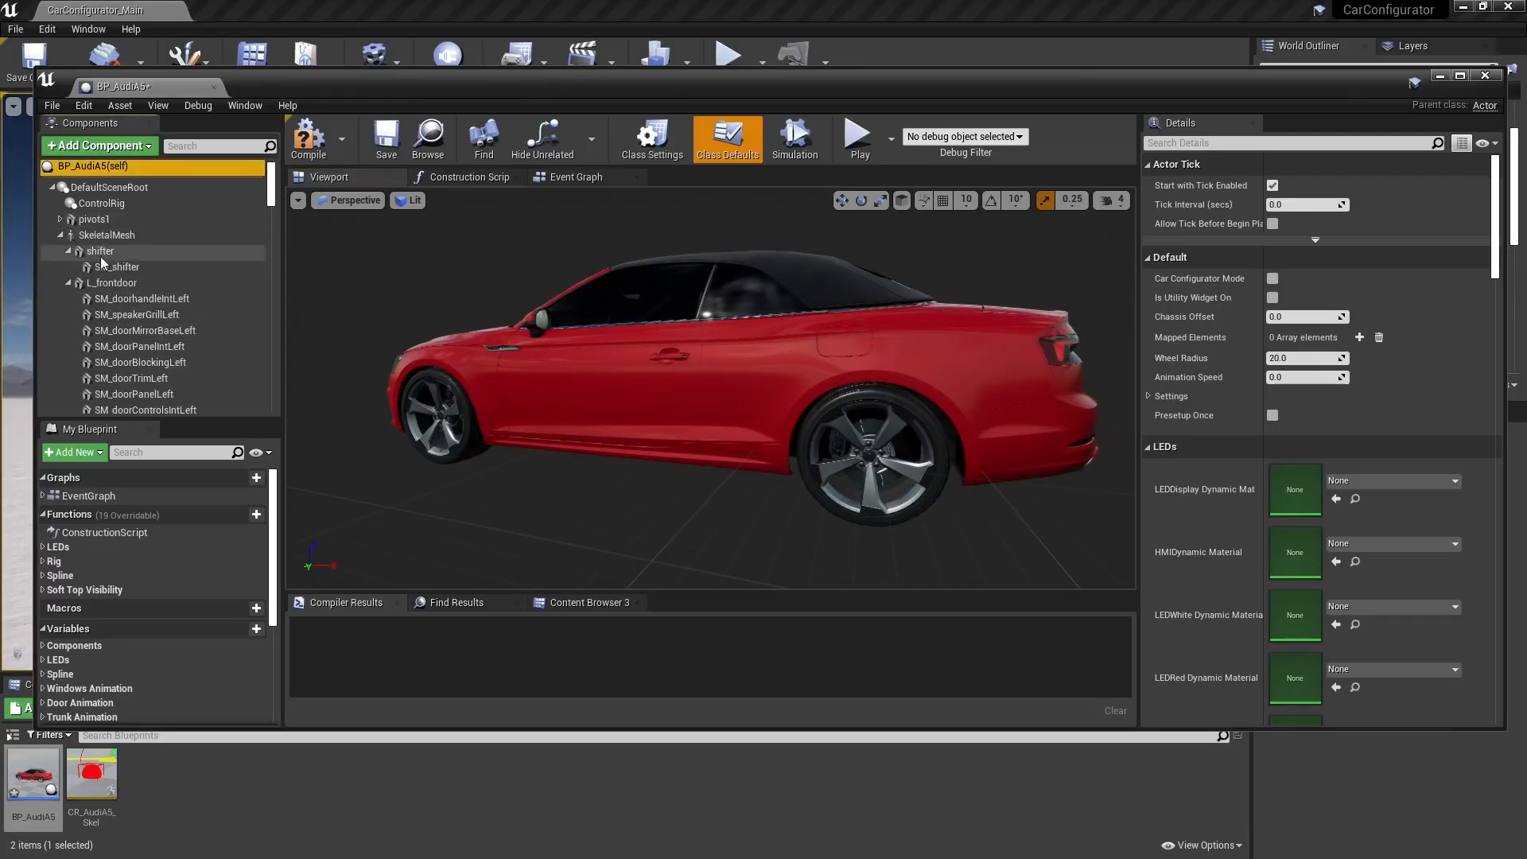
mouse_move(274, 194)
left_mouse_down()
mouse_move(269, 207)
mouse_move(266, 187)
left_mouse_up()
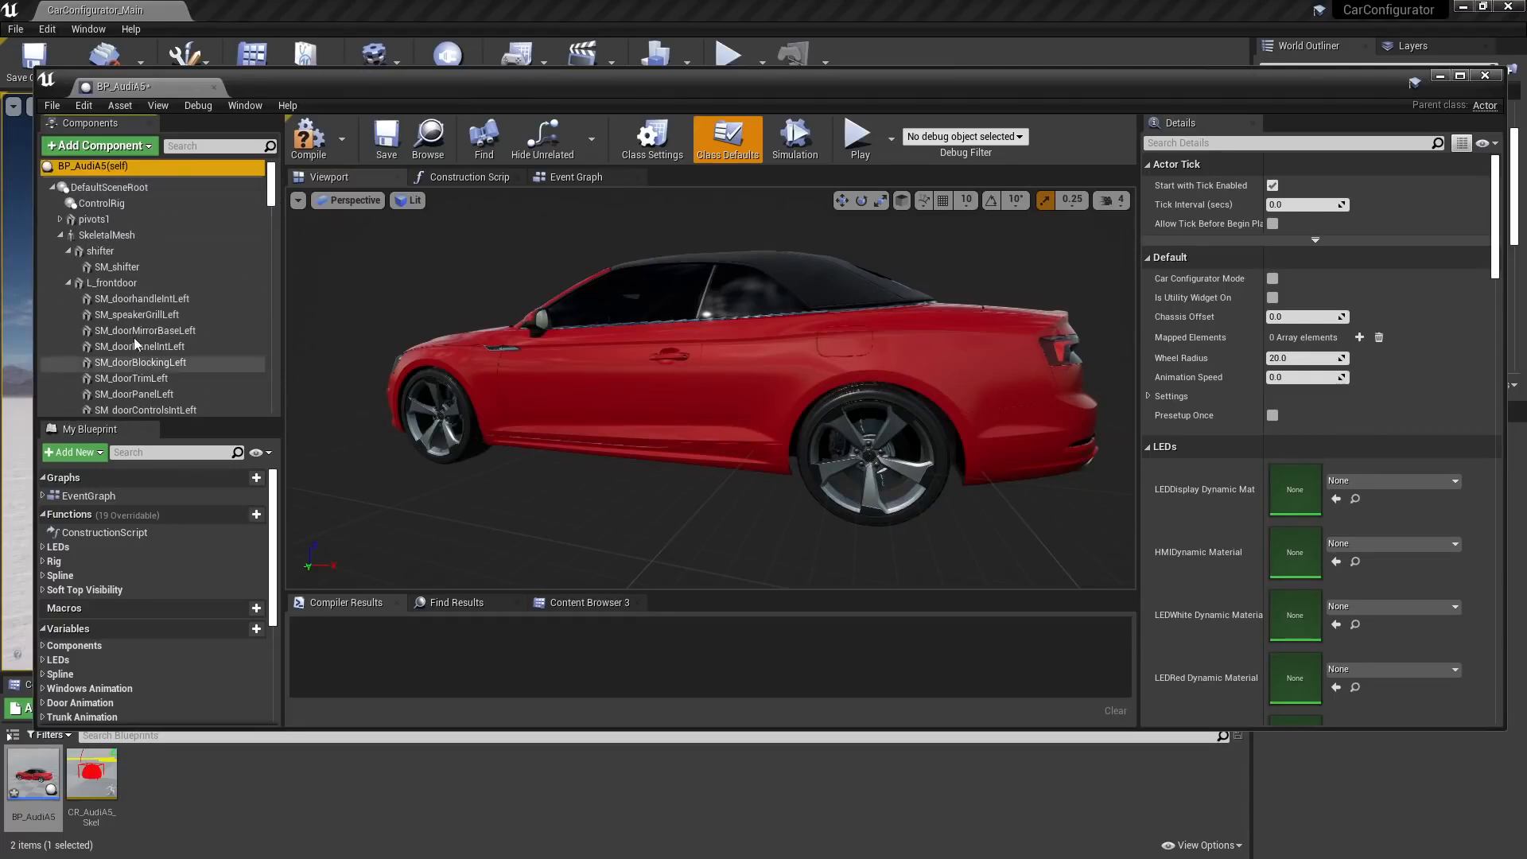
Try shifting the L_frontdoor component along its Y axis, undo the move, and reselect the component
left_click(149, 284)
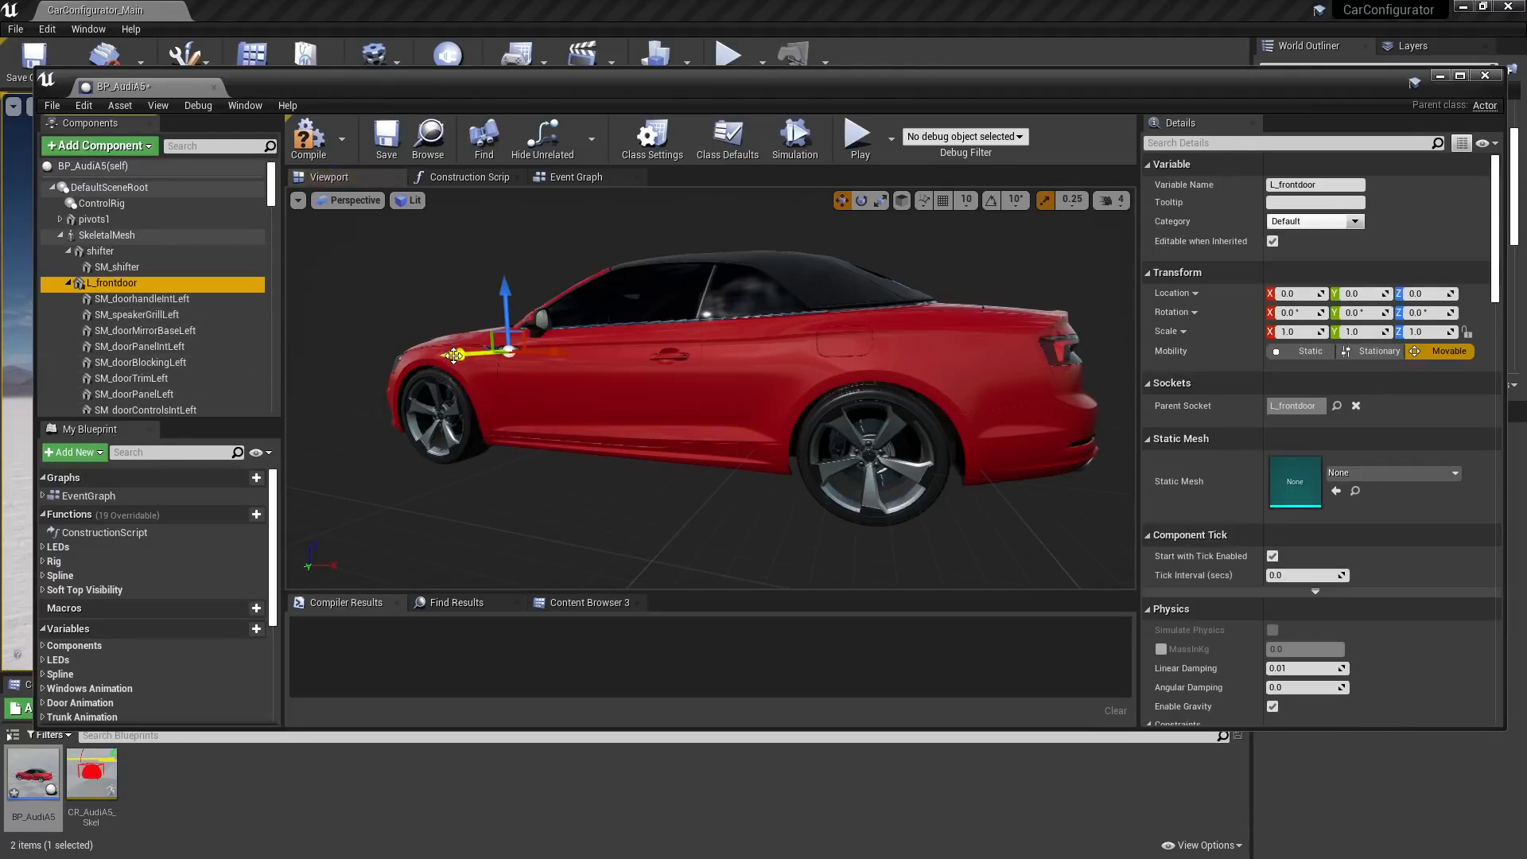
left_click_drag(460, 352, 292, 393)
key("ctrl+z")
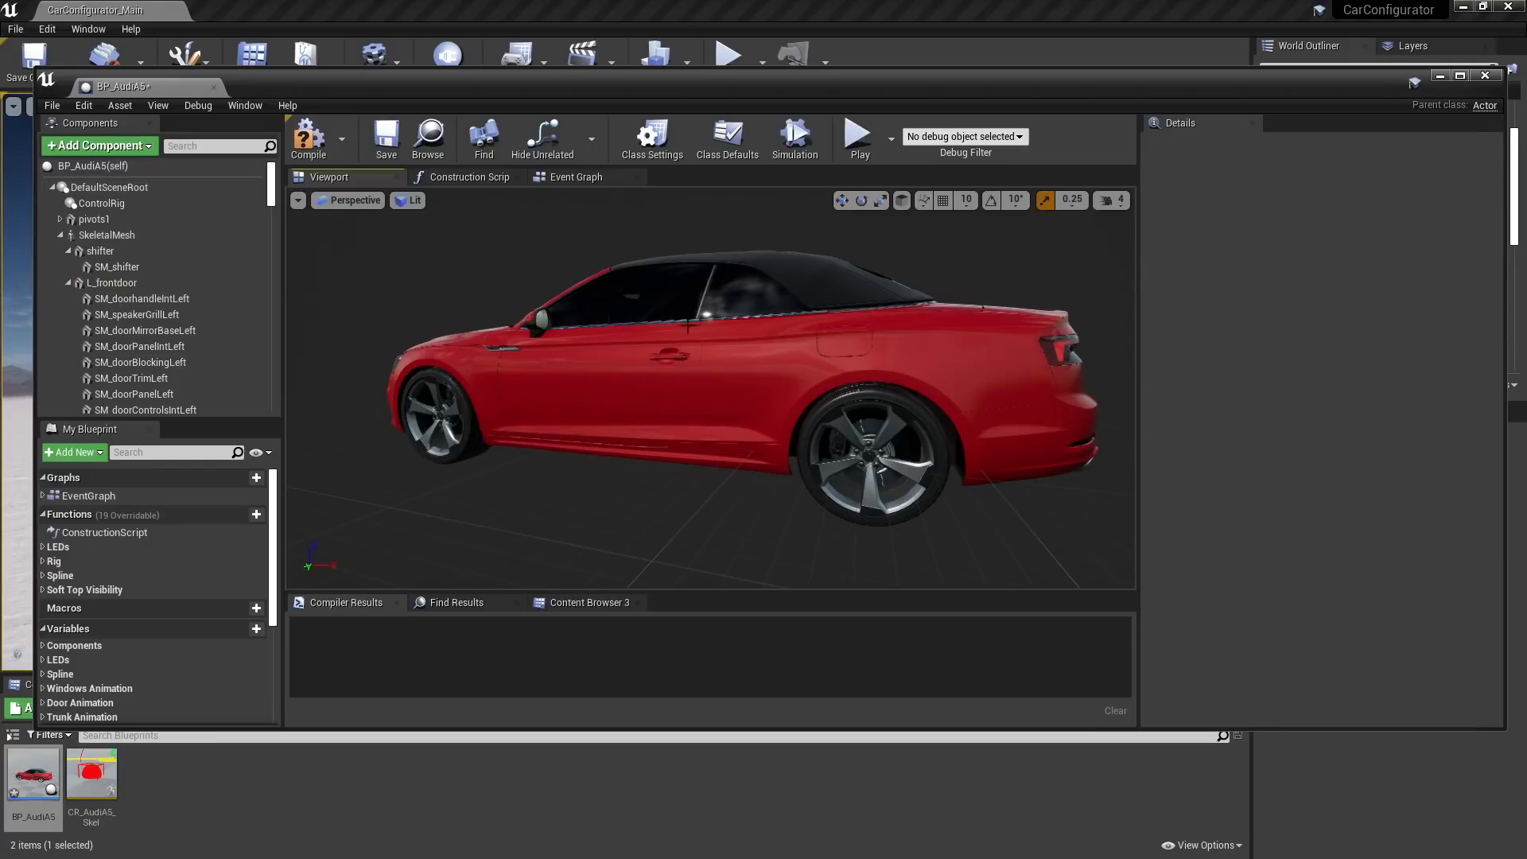
left_click(121, 286)
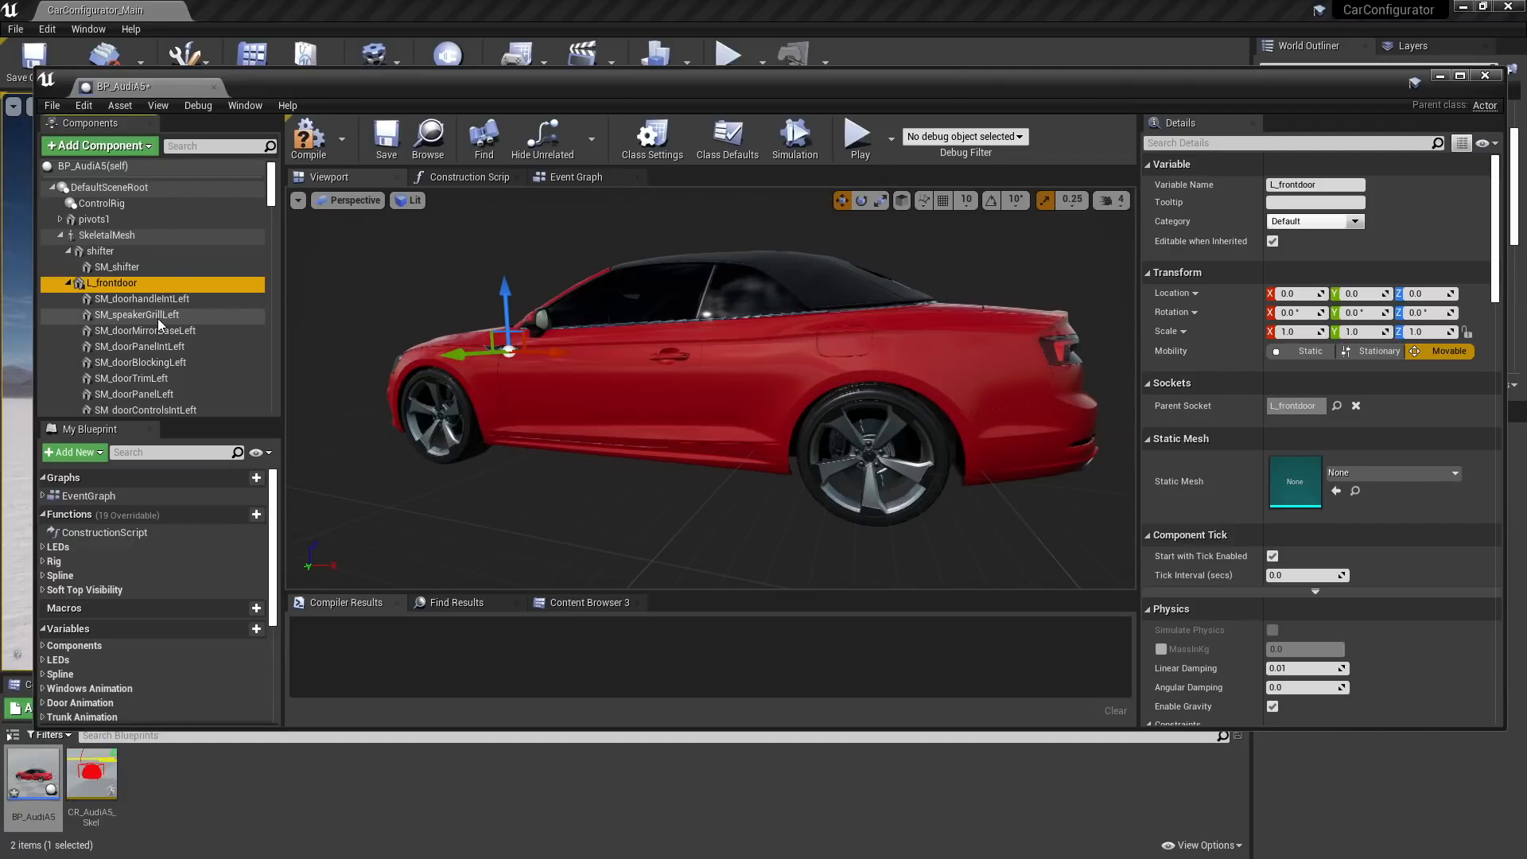
Filter the ControlRig component's details for "bone" and enable Draw Bones
left_click(106, 204)
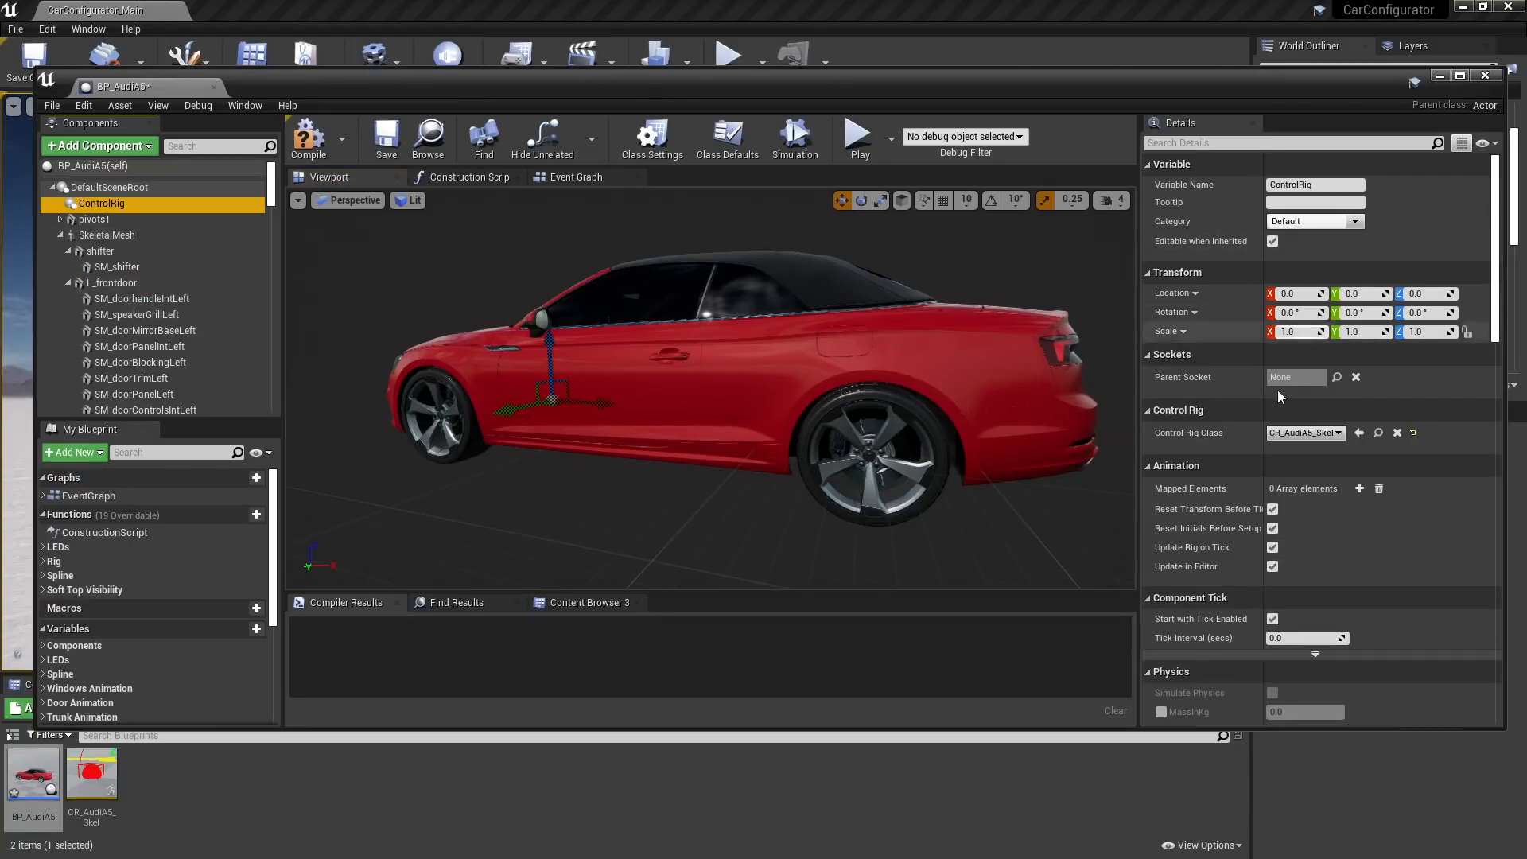
left_click(1187, 143)
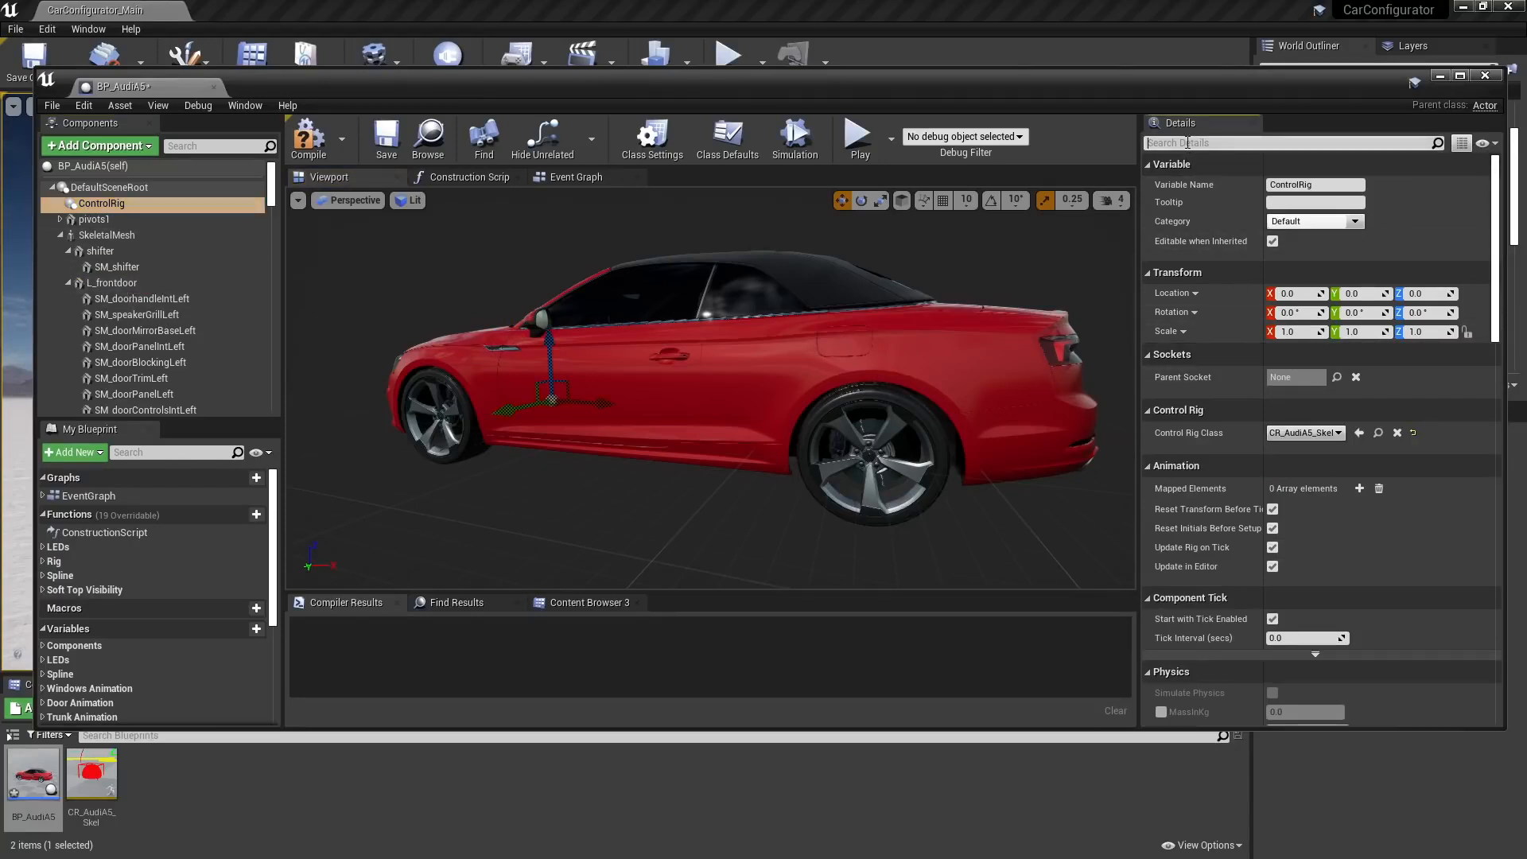
type("bone")
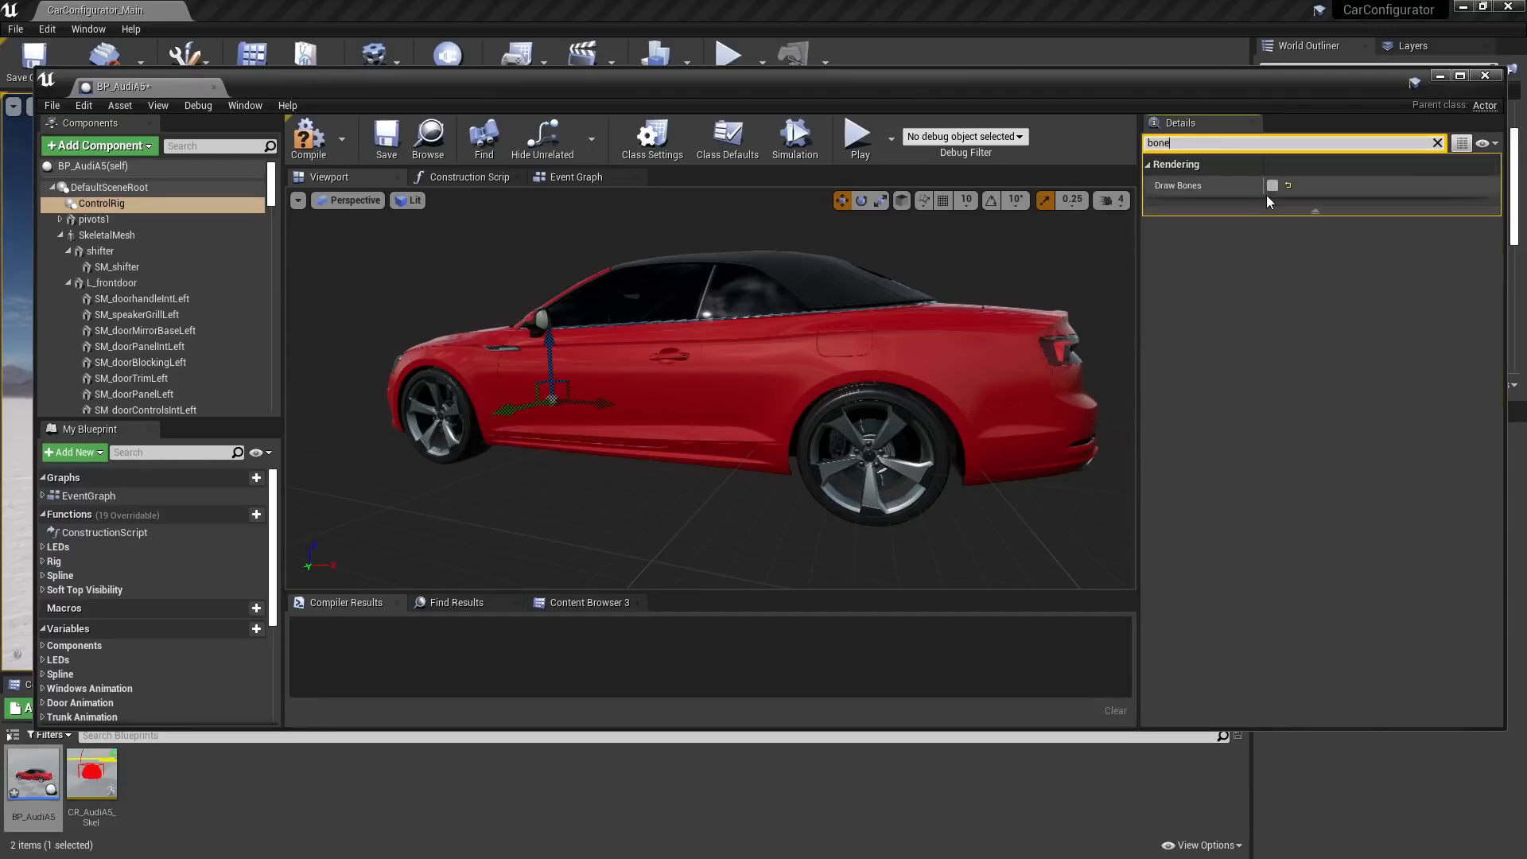
left_click(1272, 186)
scroll(787, 303, "up", 5)
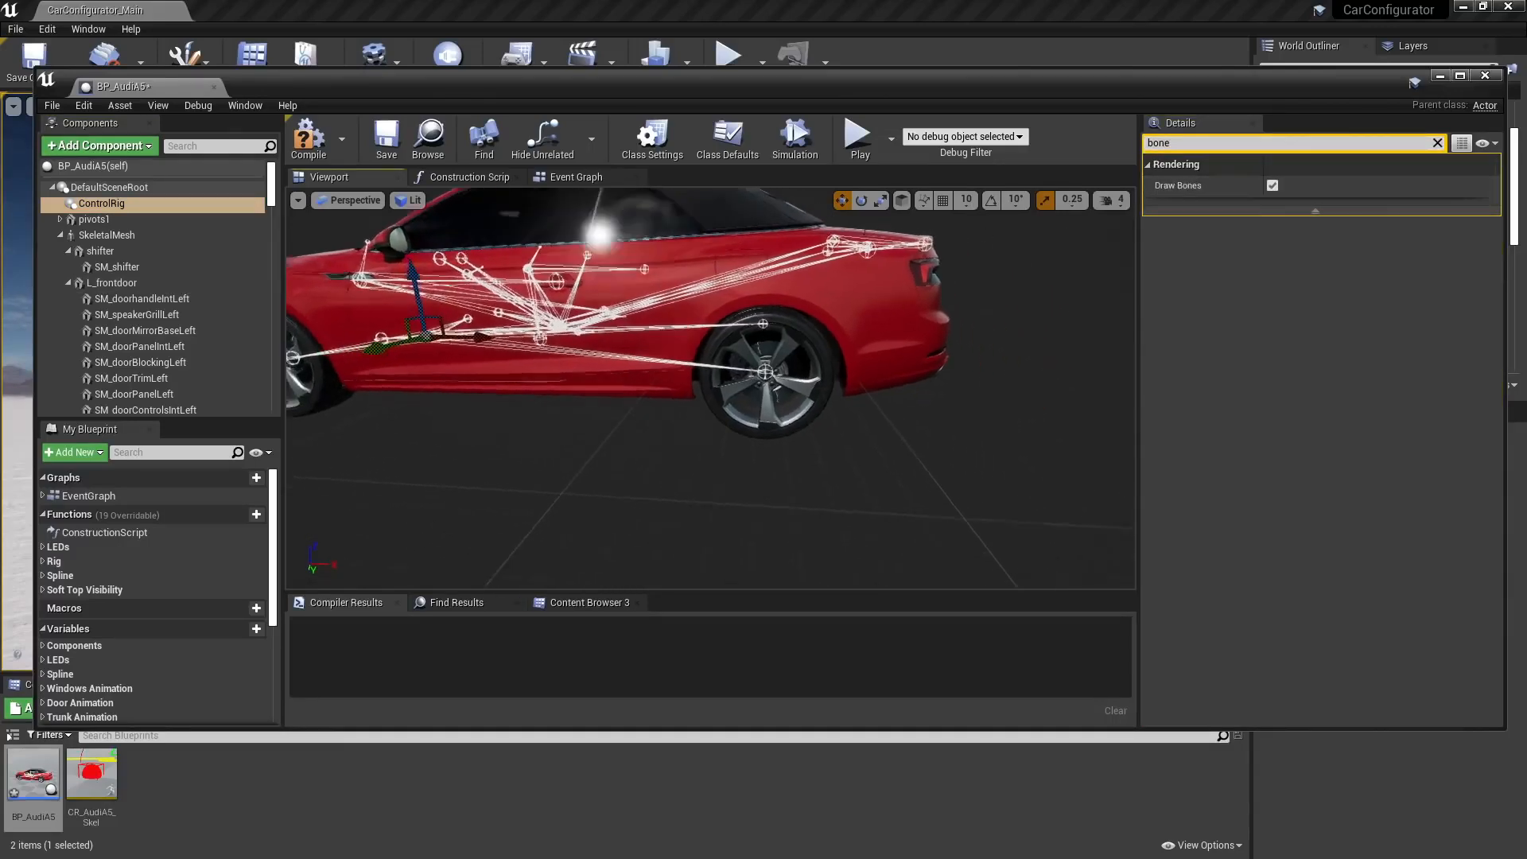
right_click_drag(787, 304, 866, 394)
Try moving the L_frontdoor component while the bones are drawn, undo the move, and select SM_doorhandleIntLeft
left_click(146, 285)
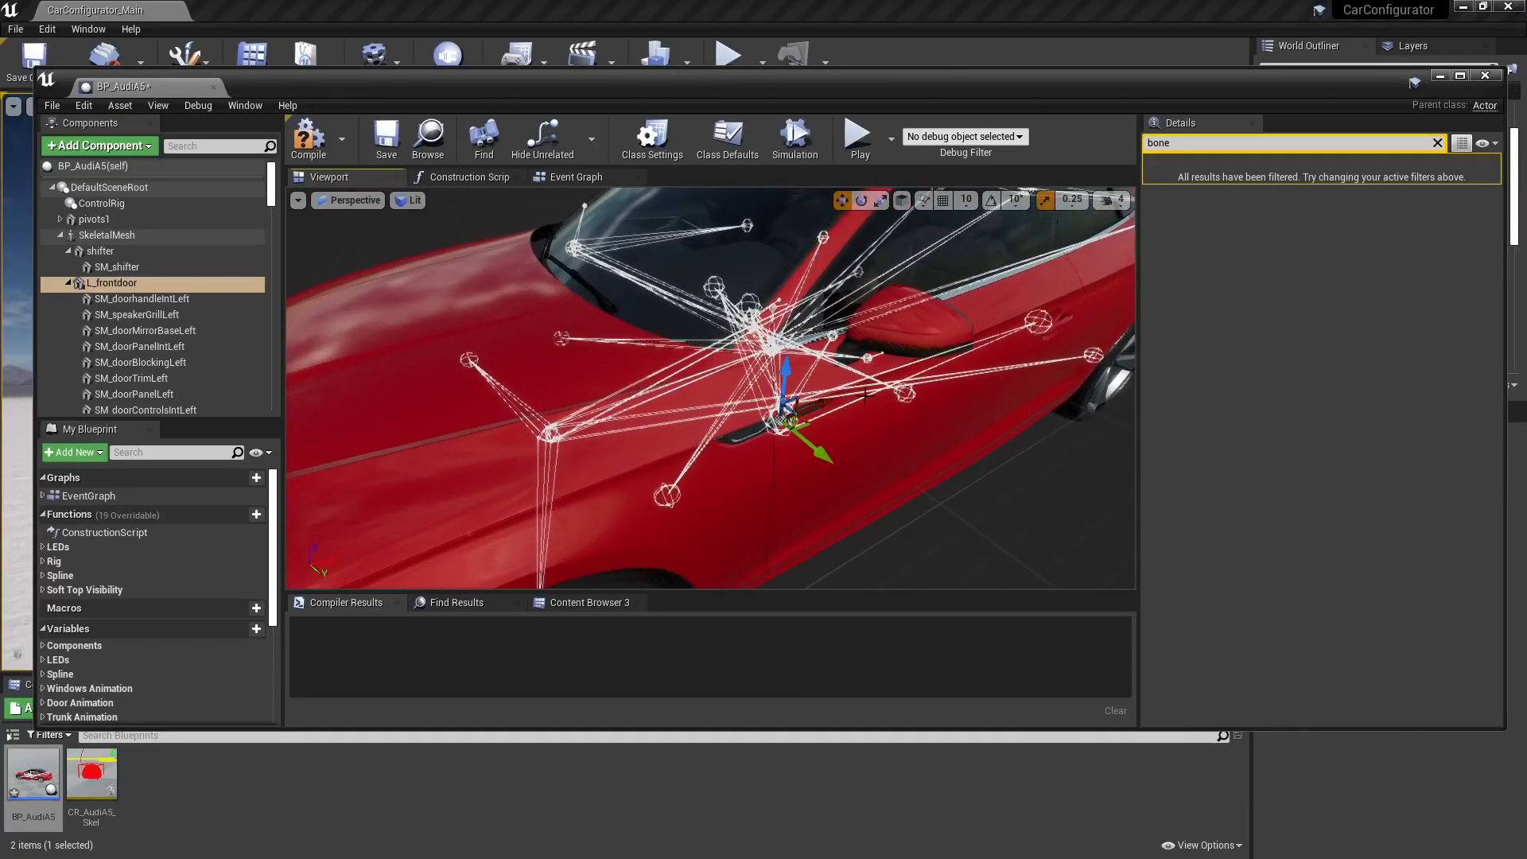
right_click_drag(793, 432, 714, 362)
left_click_drag(919, 453, 939, 451)
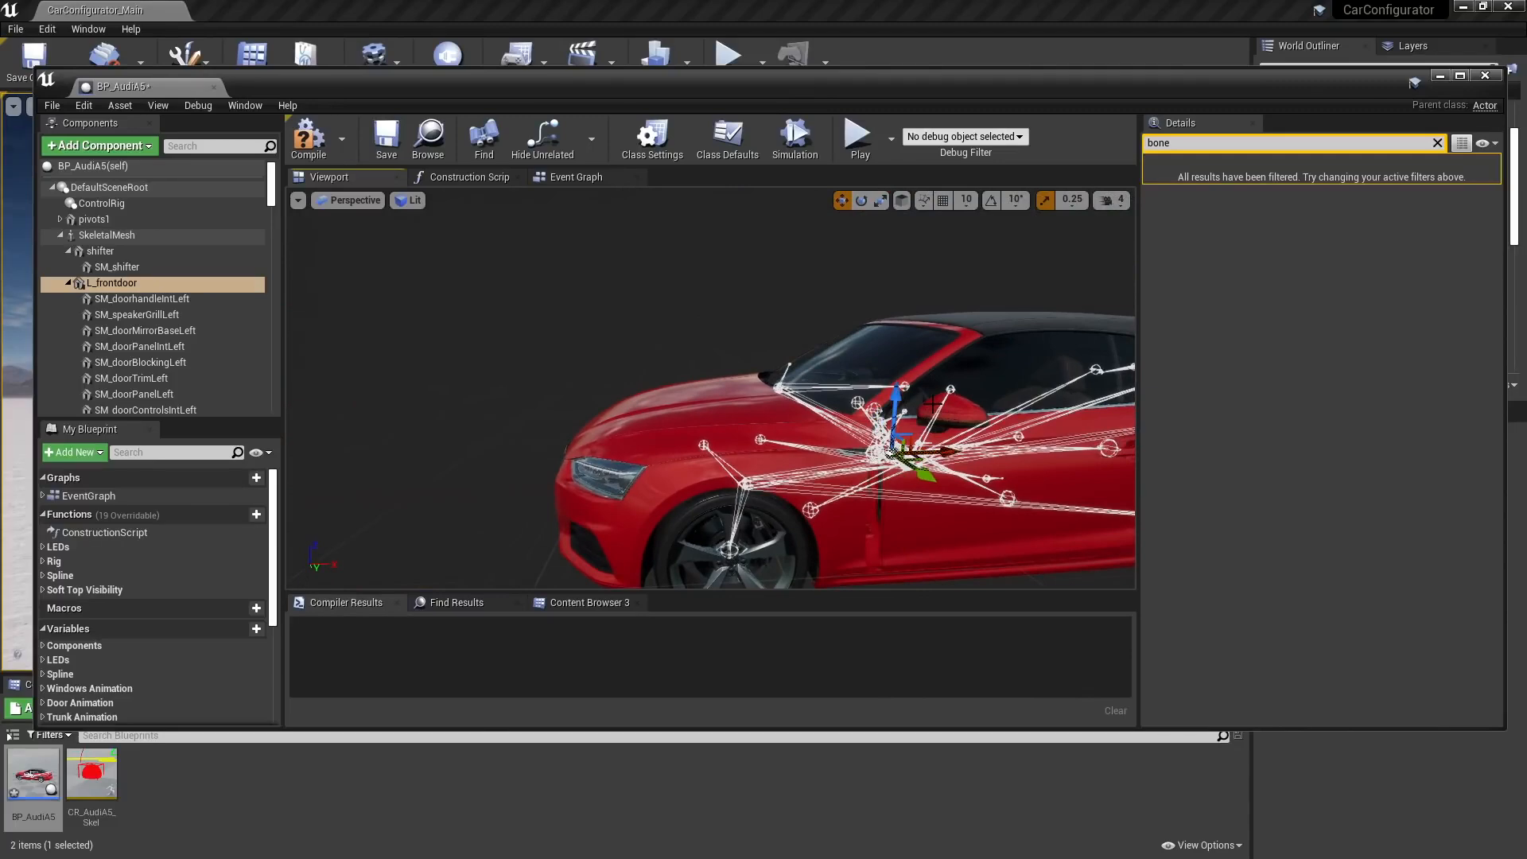
key("ctrl+z")
right_click_drag(716, 297, 832, 301)
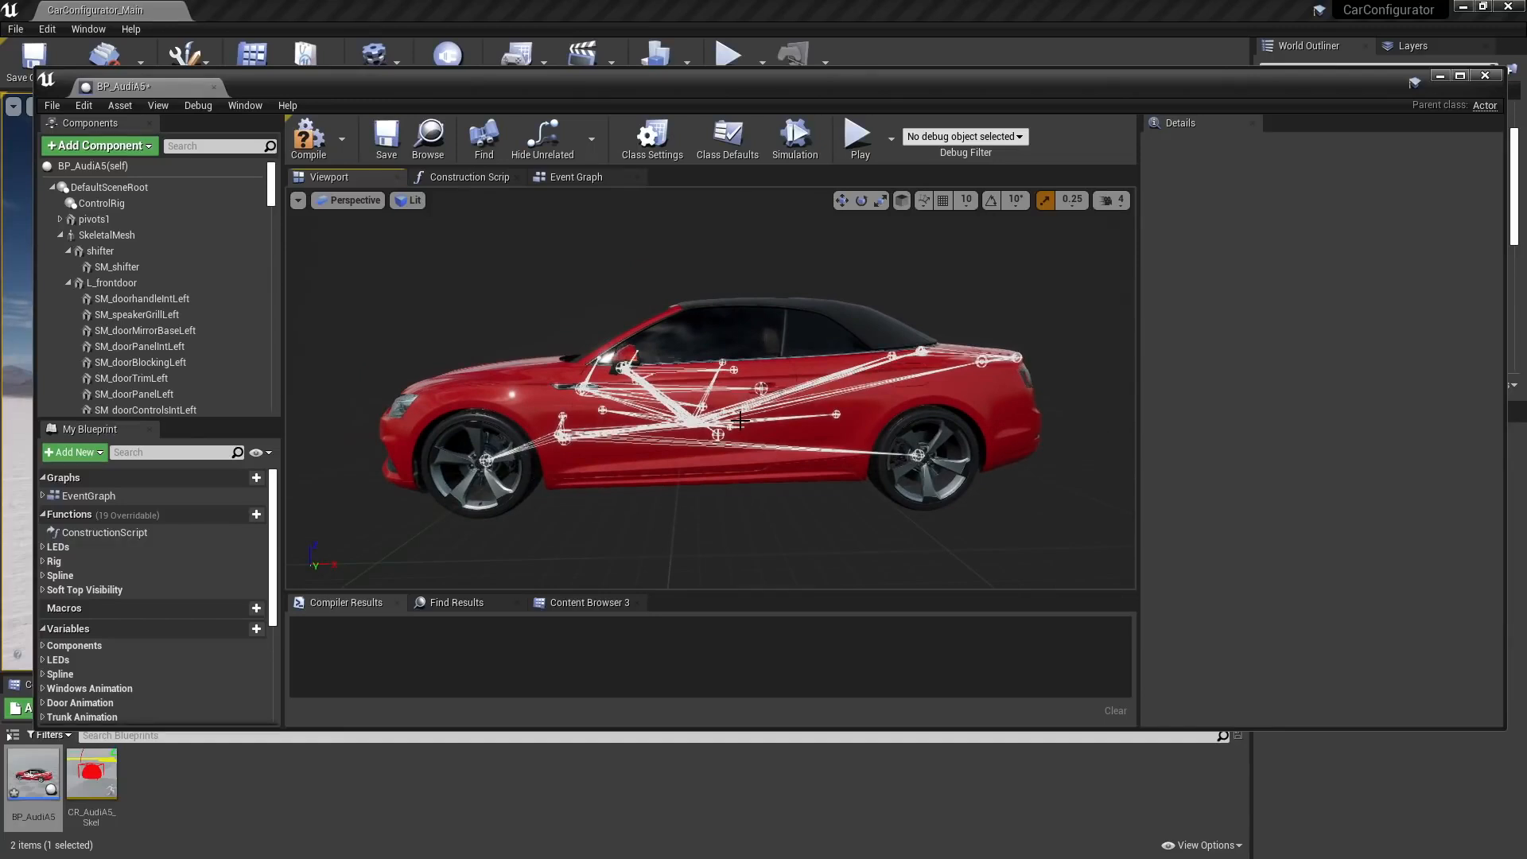
left_click(182, 301)
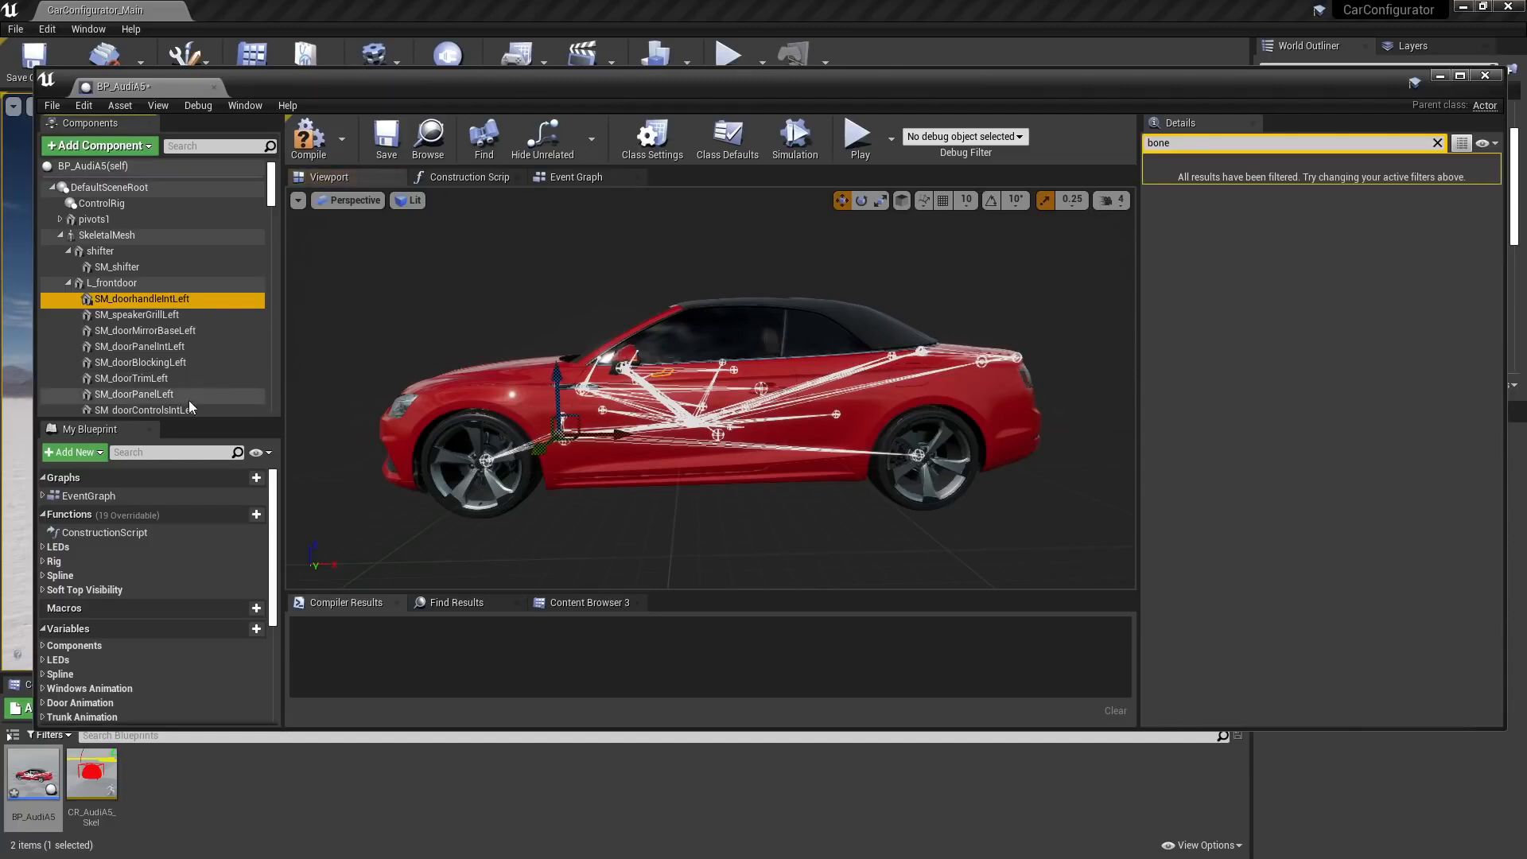
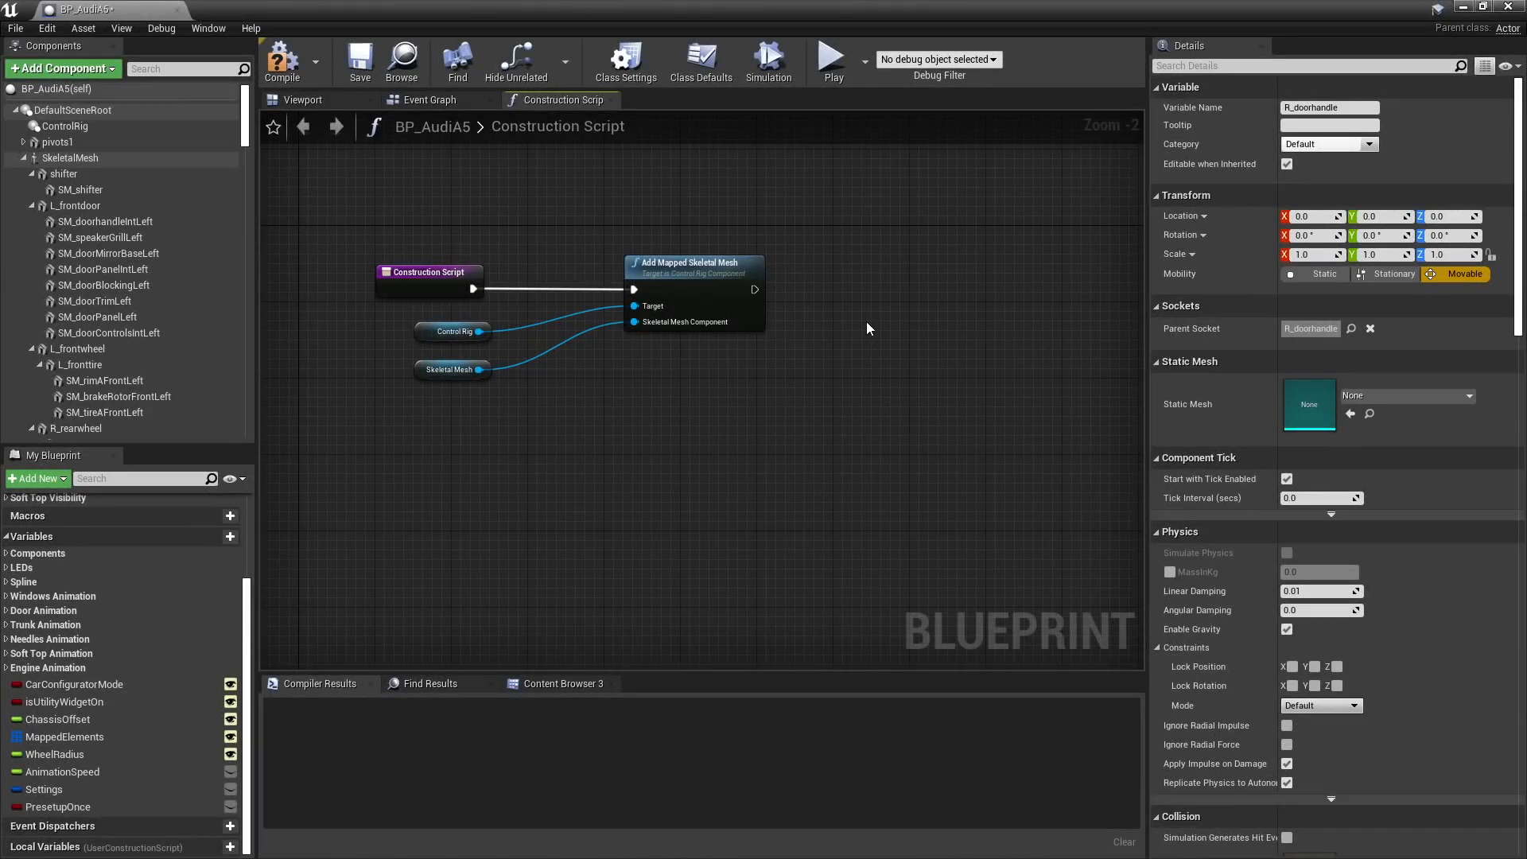
Filter the details for "tag" and select every component from SM_shifter through SM_brakeCaliperFrontRight in the hierarchy
left_click(1214, 65)
type("tag")
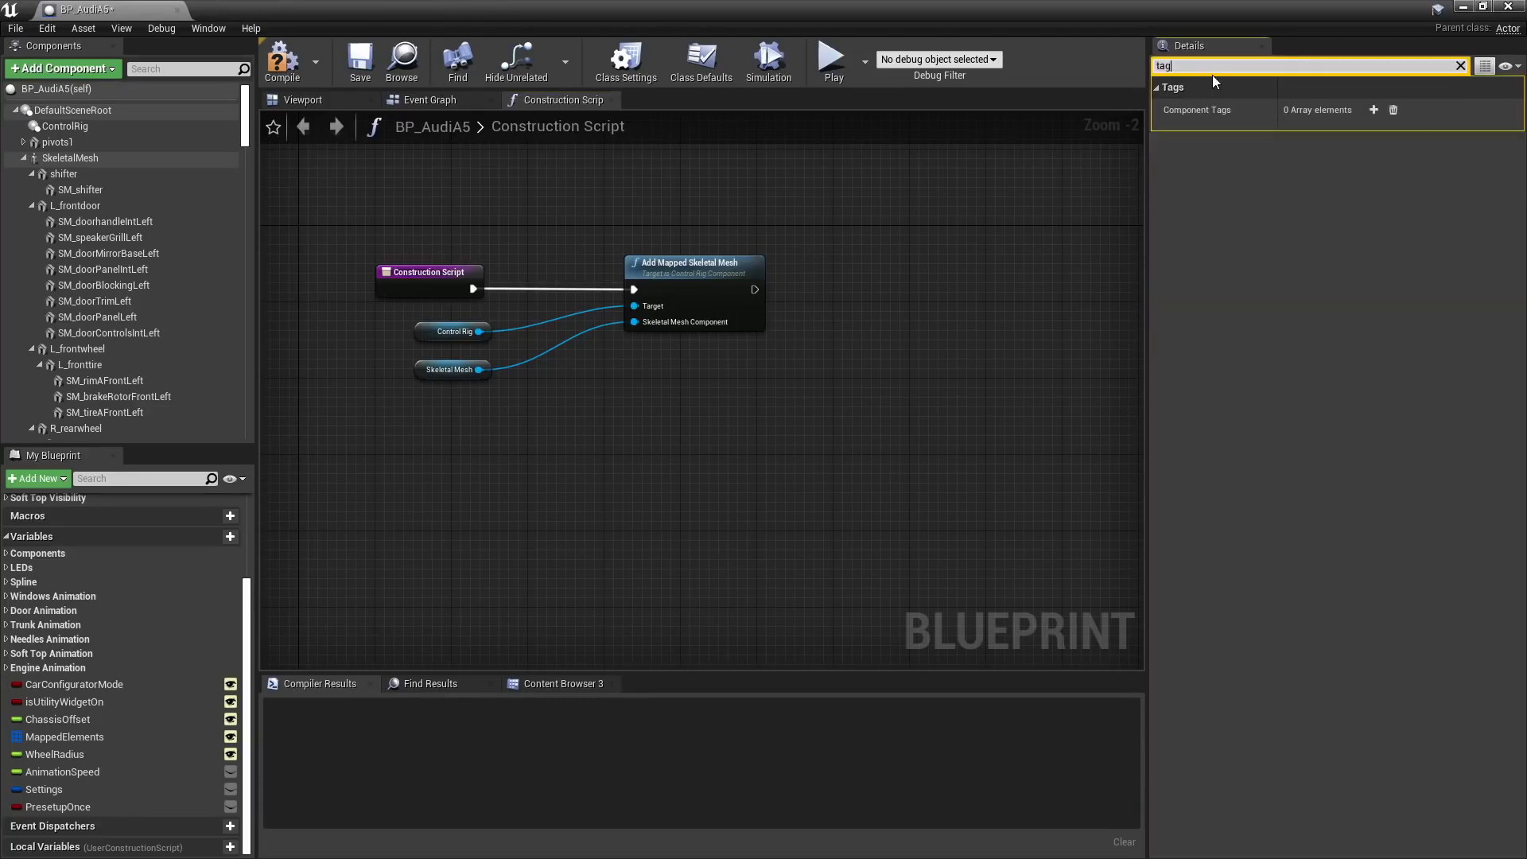
left_click(82, 190)
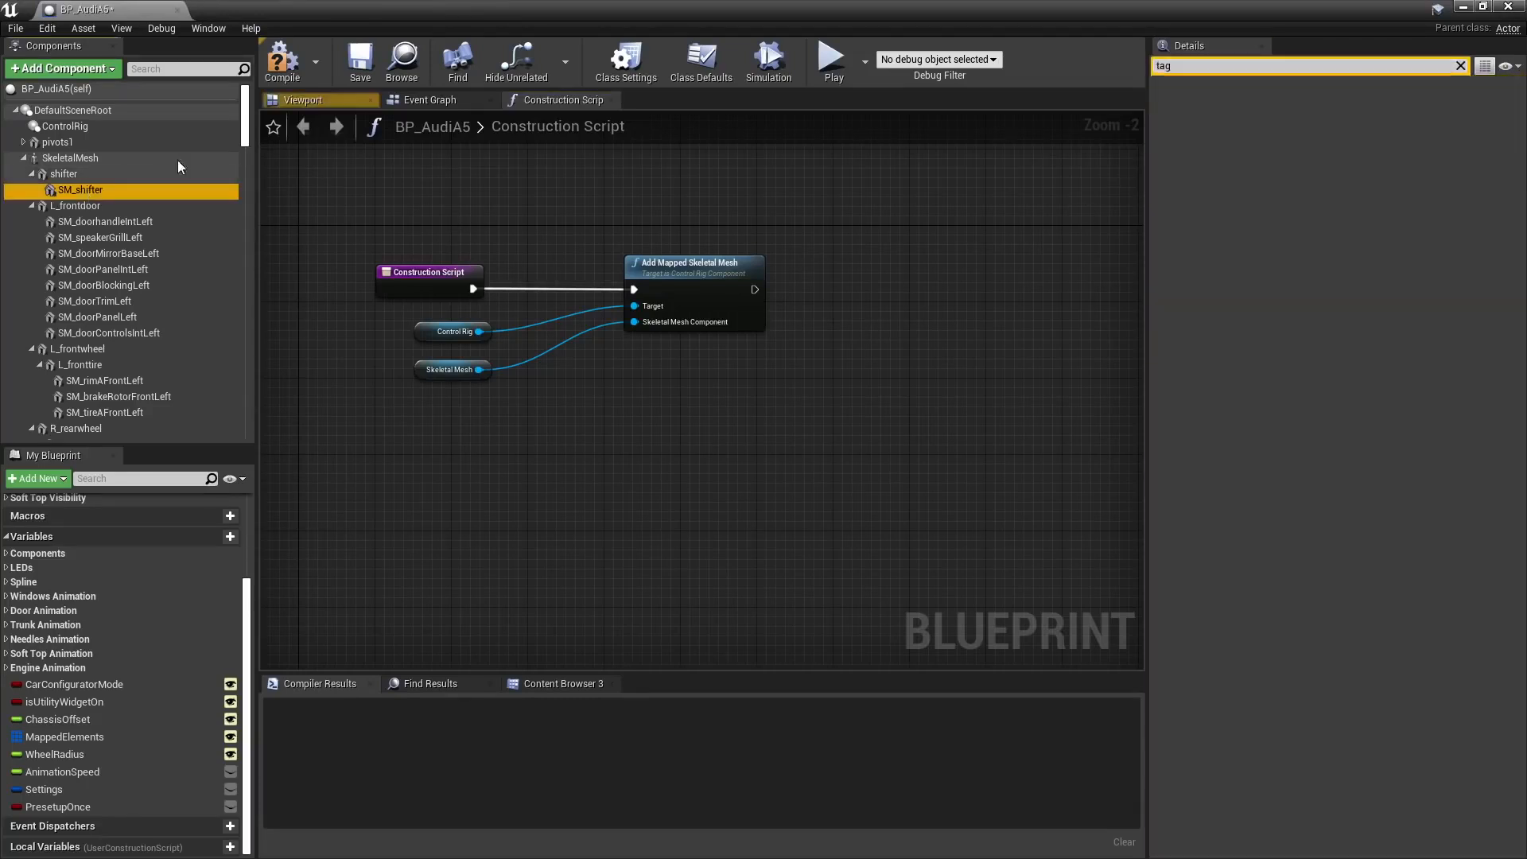
left_click_drag(245, 138, 247, 450)
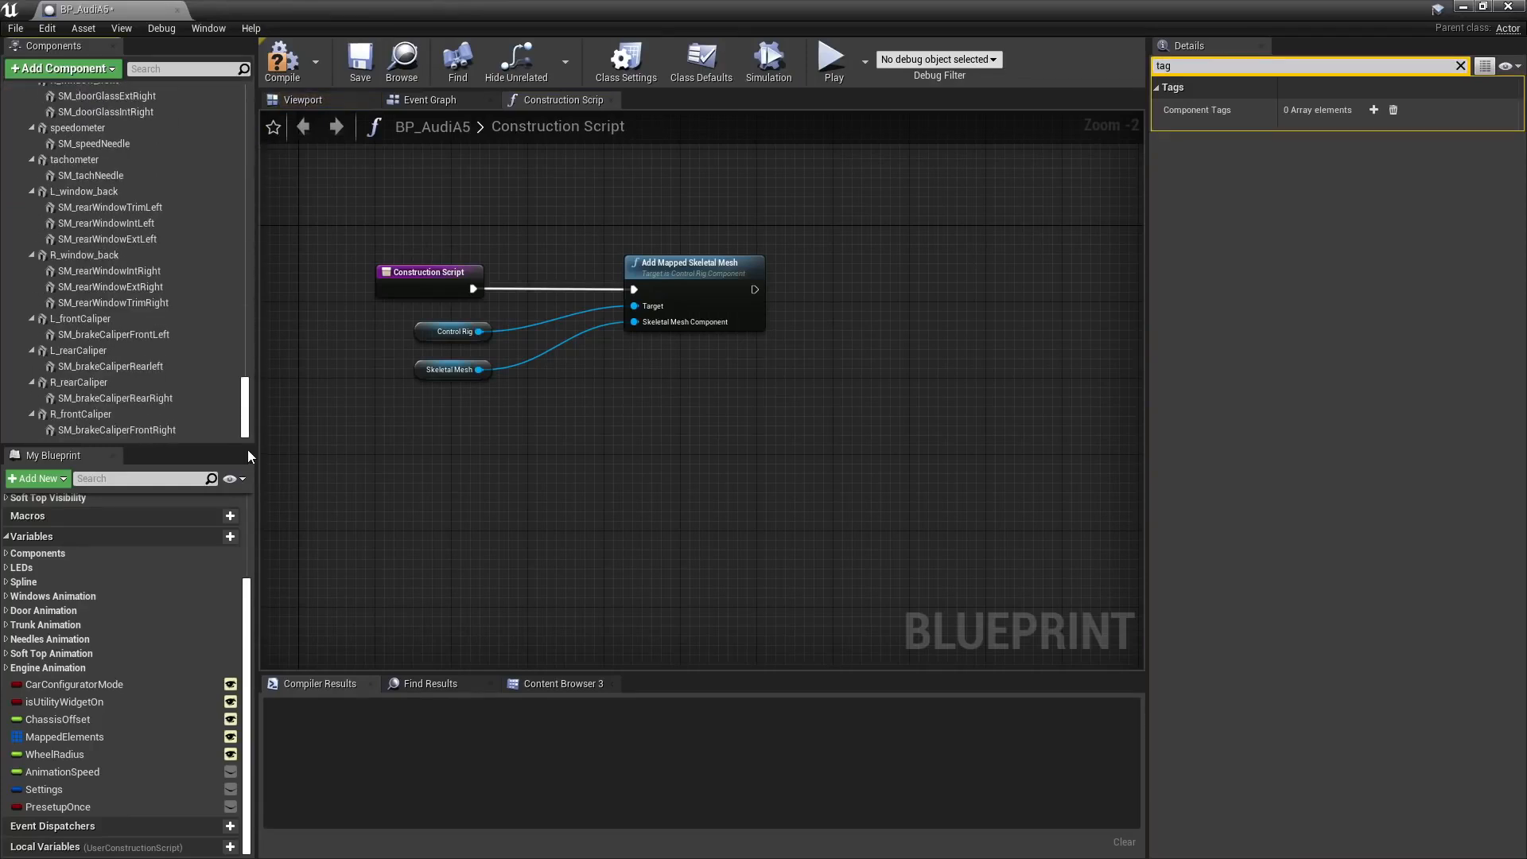
left_click(90, 430, "shift")
Remove the parent components from R_frontCaliper up to L_window_front from the selection, keeping their SM_ meshes selected
left_click(84, 414, "ctrl")
left_click(84, 382, "ctrl")
left_click(79, 350, "ctrl")
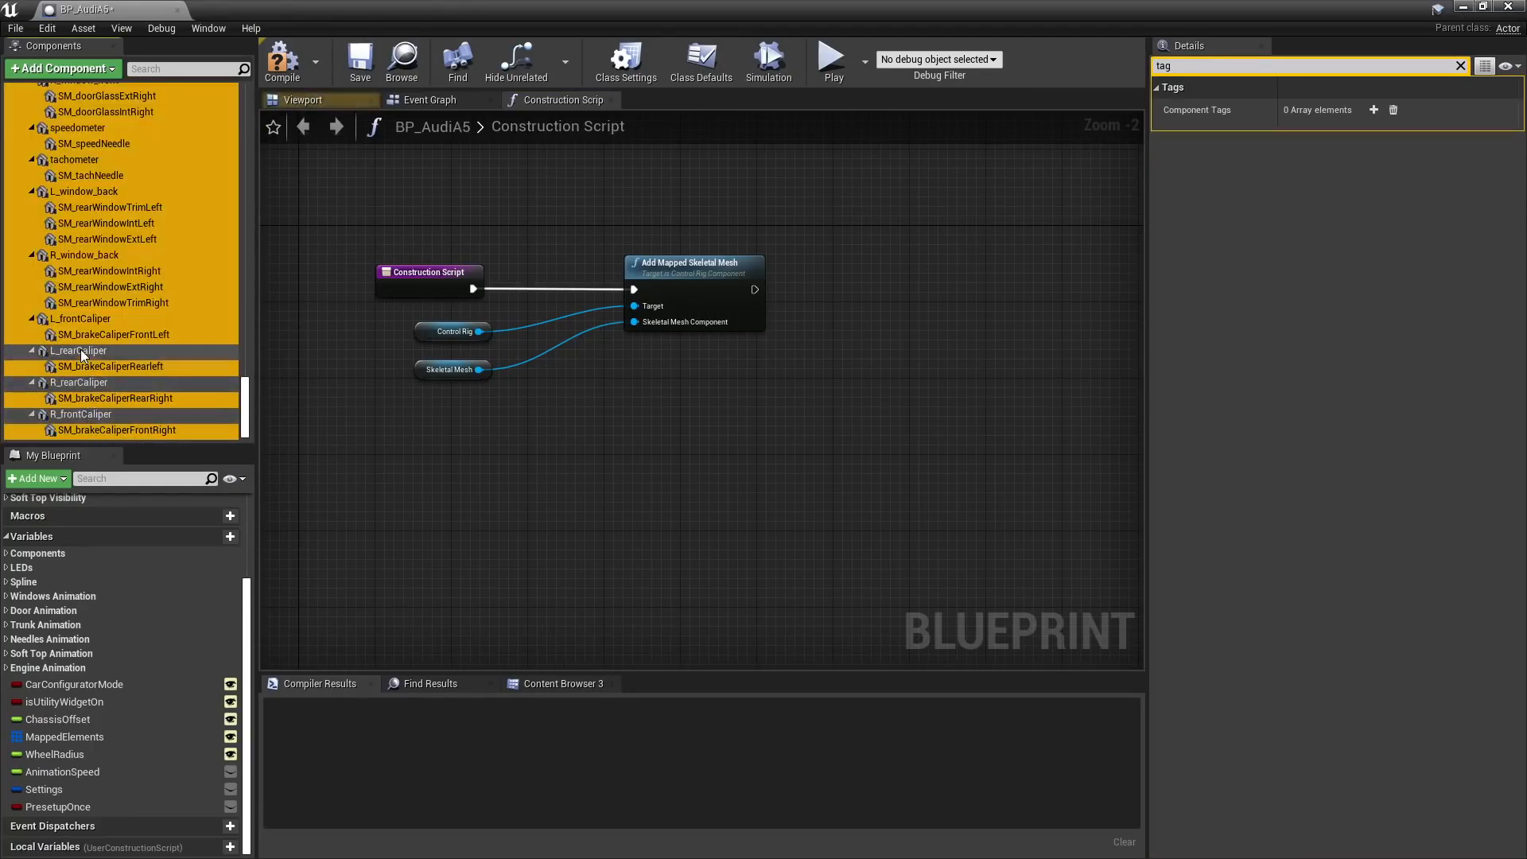
left_click(81, 318, "ctrl")
left_click(84, 254, "ctrl")
left_click(79, 191, "ctrl")
left_click(71, 159, "ctrl")
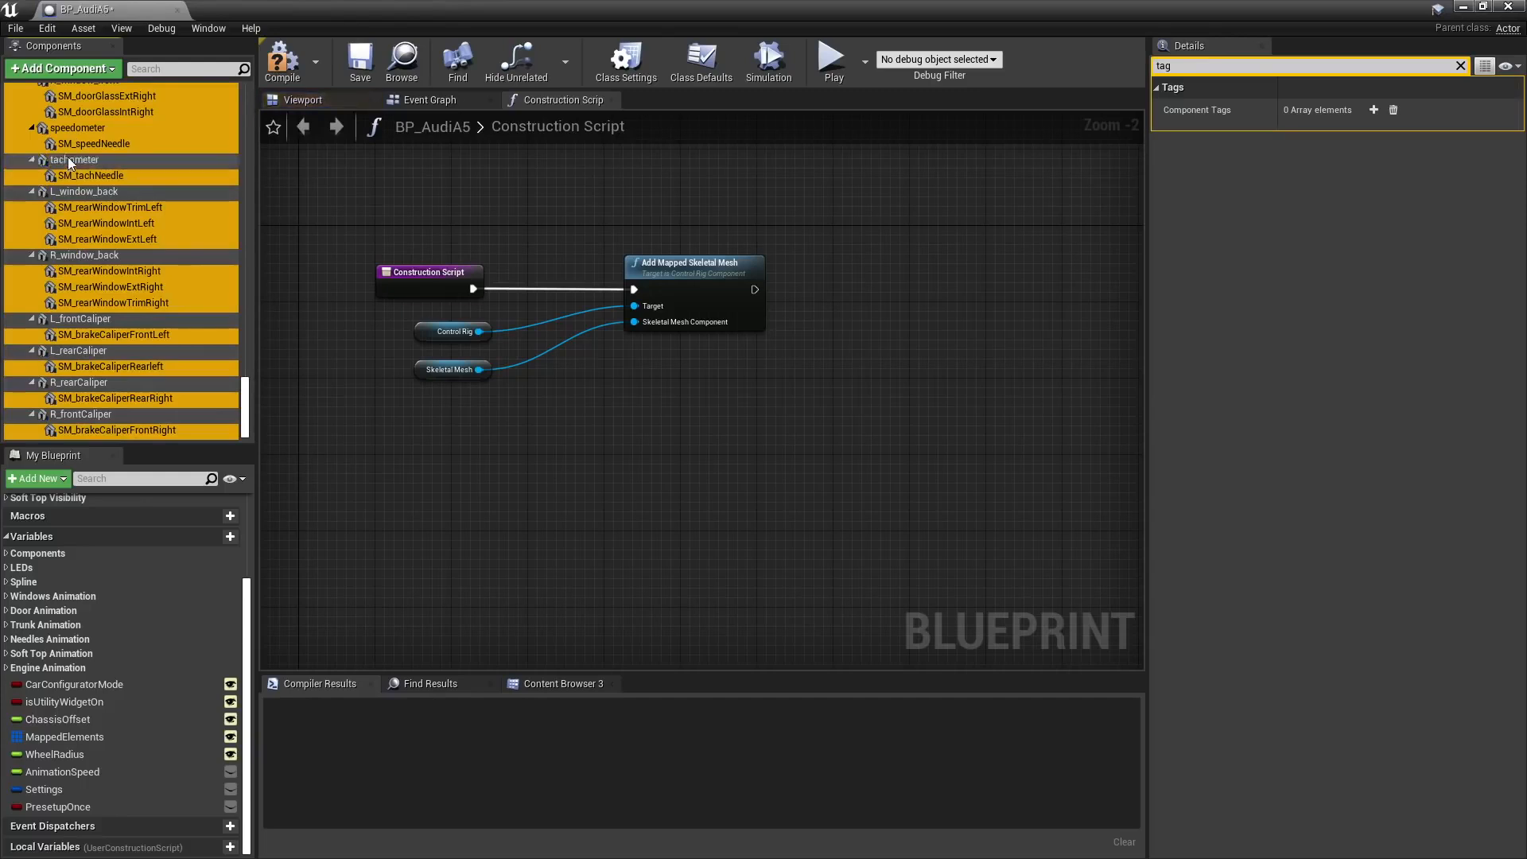
left_click(75, 128, "ctrl")
scroll(94, 190, "up", 3)
left_click(88, 184, "ctrl")
left_click(77, 133, "ctrl")
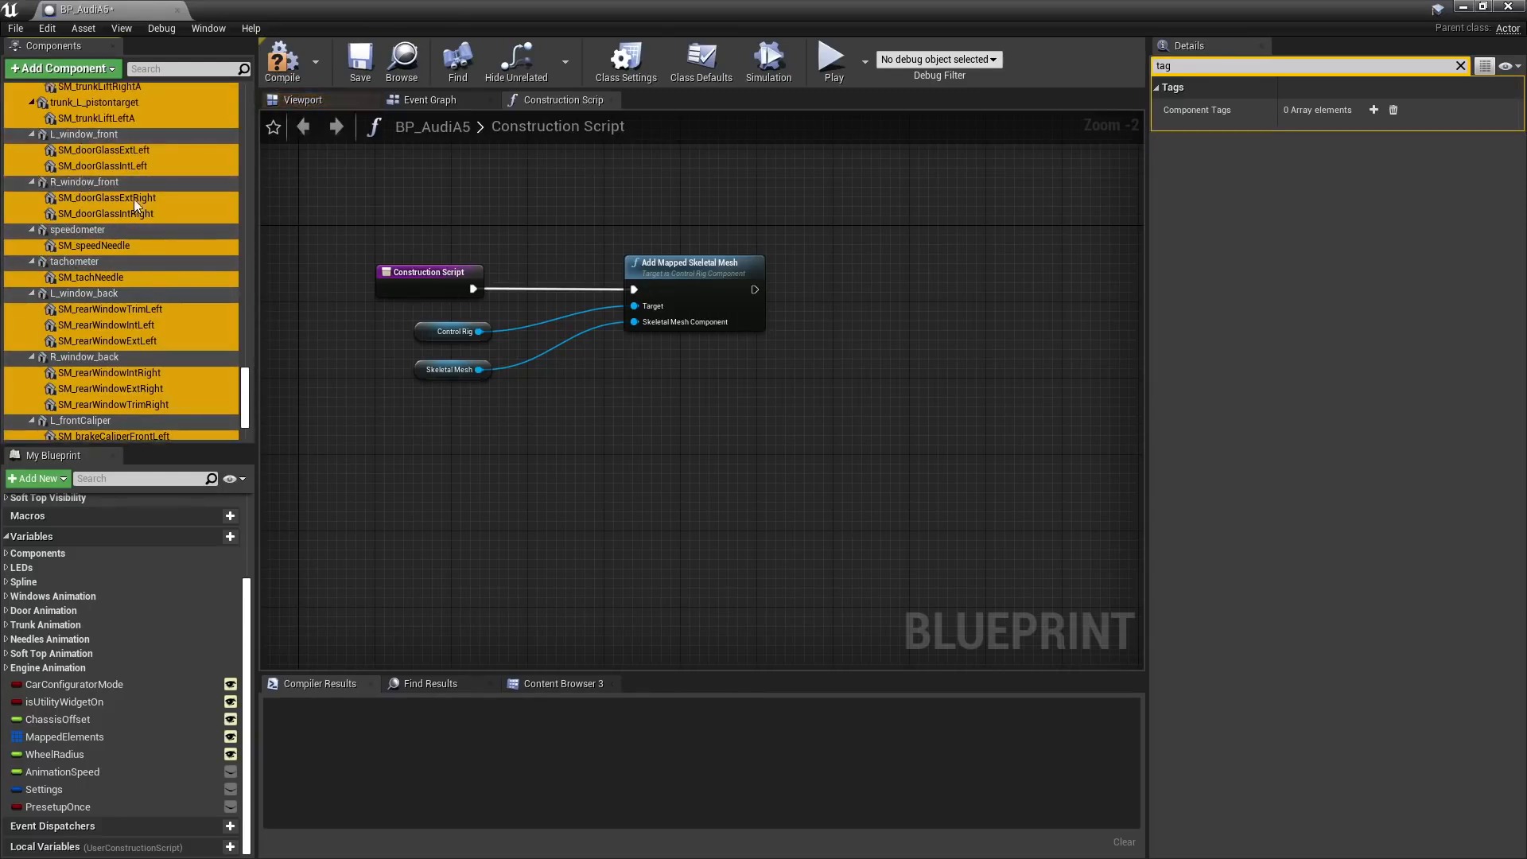
Deselect the remaining parent components from trunk_L_pistontarget up to L_frontdoor so only the SM_ meshes are selected
scroll(84, 199, "up", 4)
left_click(82, 205, "ctrl")
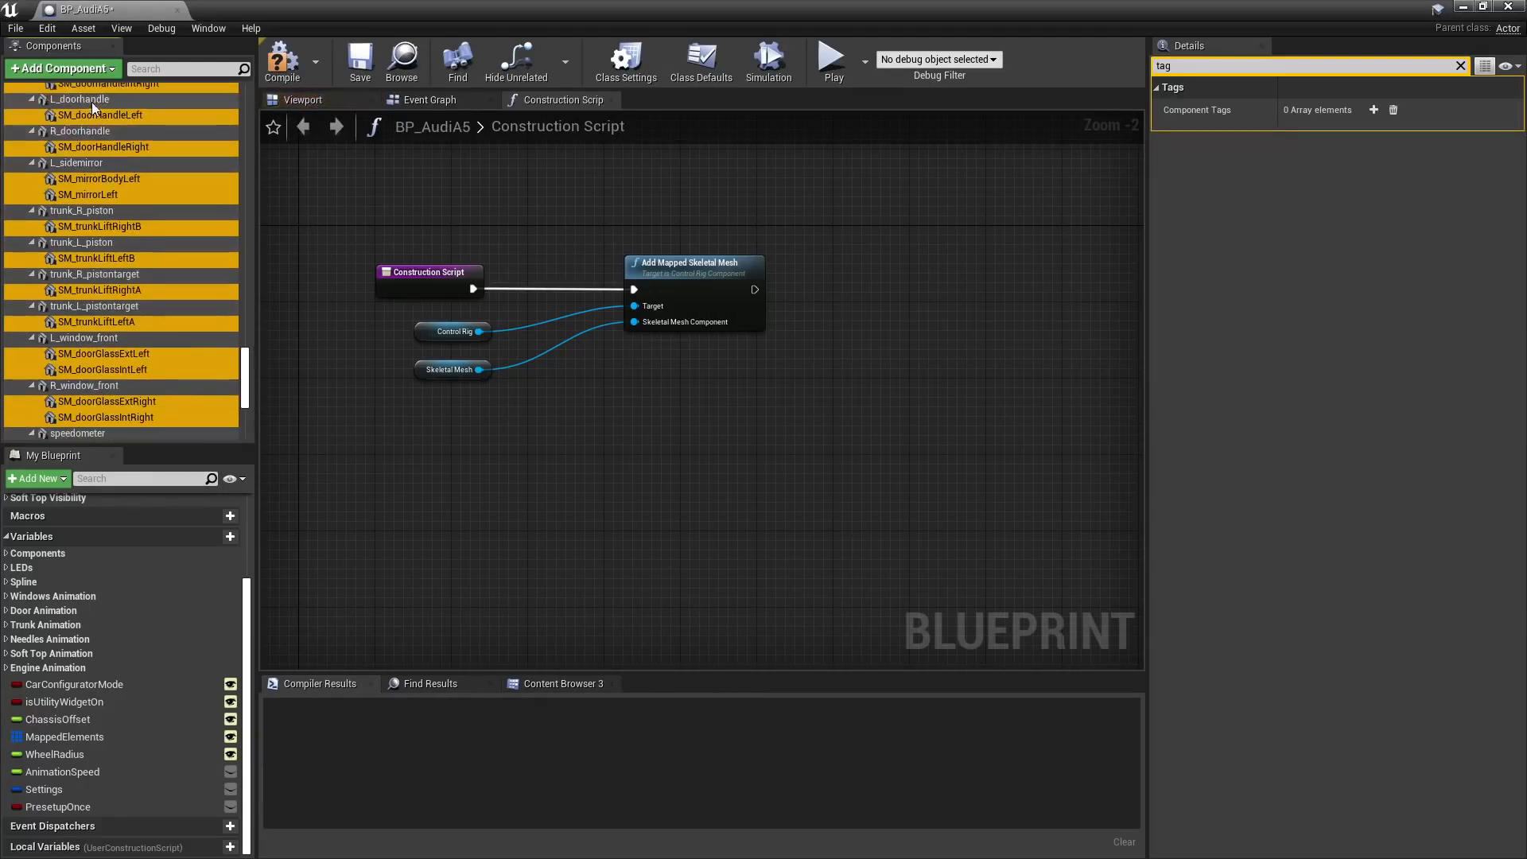
scroll(91, 106, "up", 8)
left_click(88, 111, "ctrl")
scroll(83, 135, "up", 6)
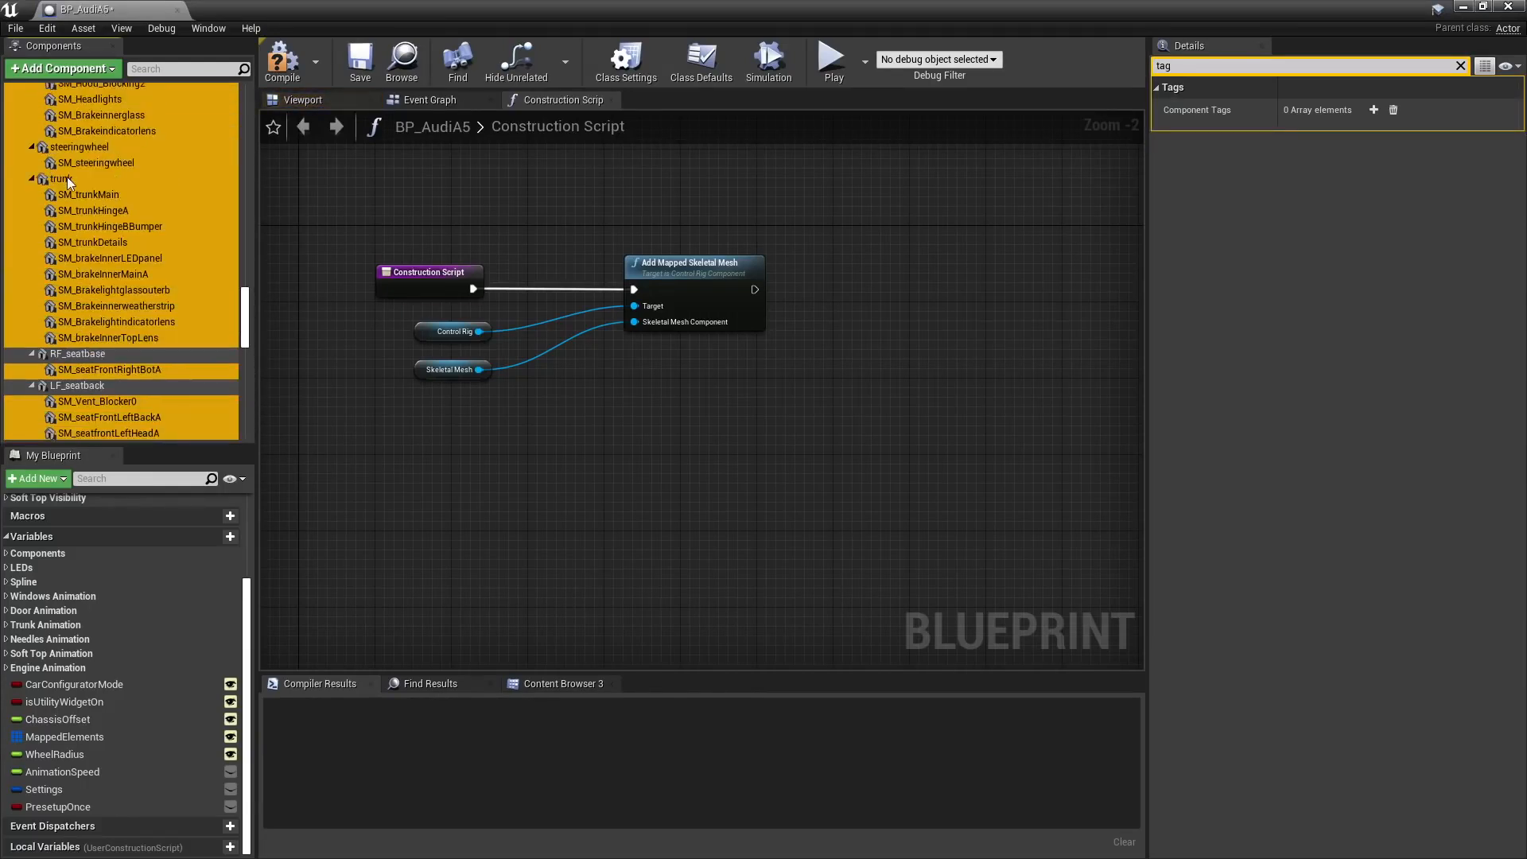
left_click(66, 177, "ctrl")
scroll(109, 201, "up", 20)
left_click(116, 193, "ctrl")
left_click(116, 190, "ctrl")
left_click(102, 174, "ctrl")
scroll(94, 181, "up", 6)
left_click(81, 180, "ctrl")
left_click(81, 163, "ctrl")
scroll(82, 159, "up", 7)
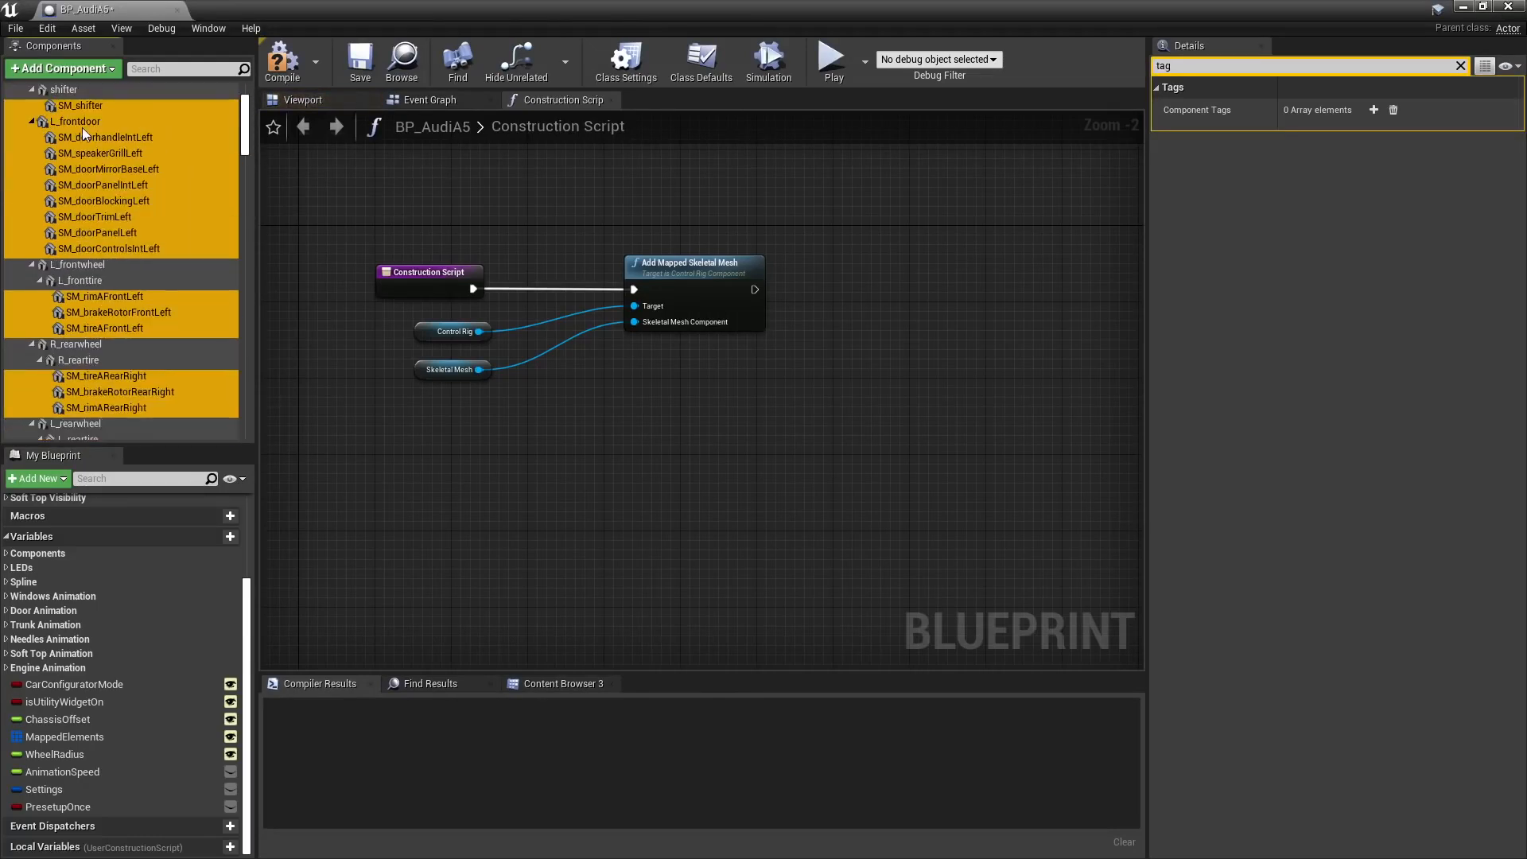
left_click(81, 126, "ctrl")
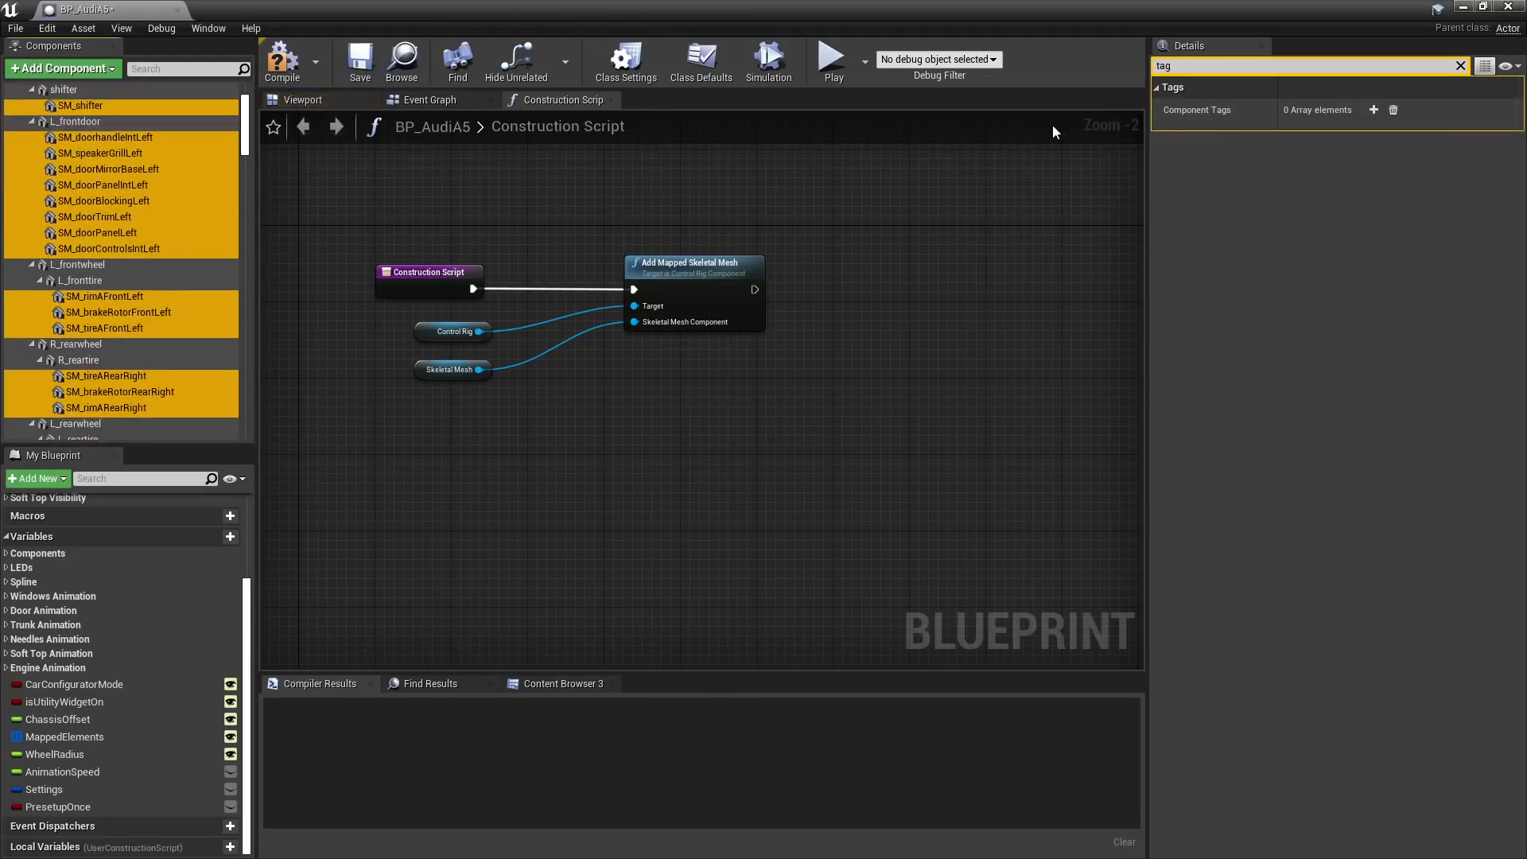
Add the component tag "a5" to the selected meshes and compile the blueprint
left_click(1371, 110)
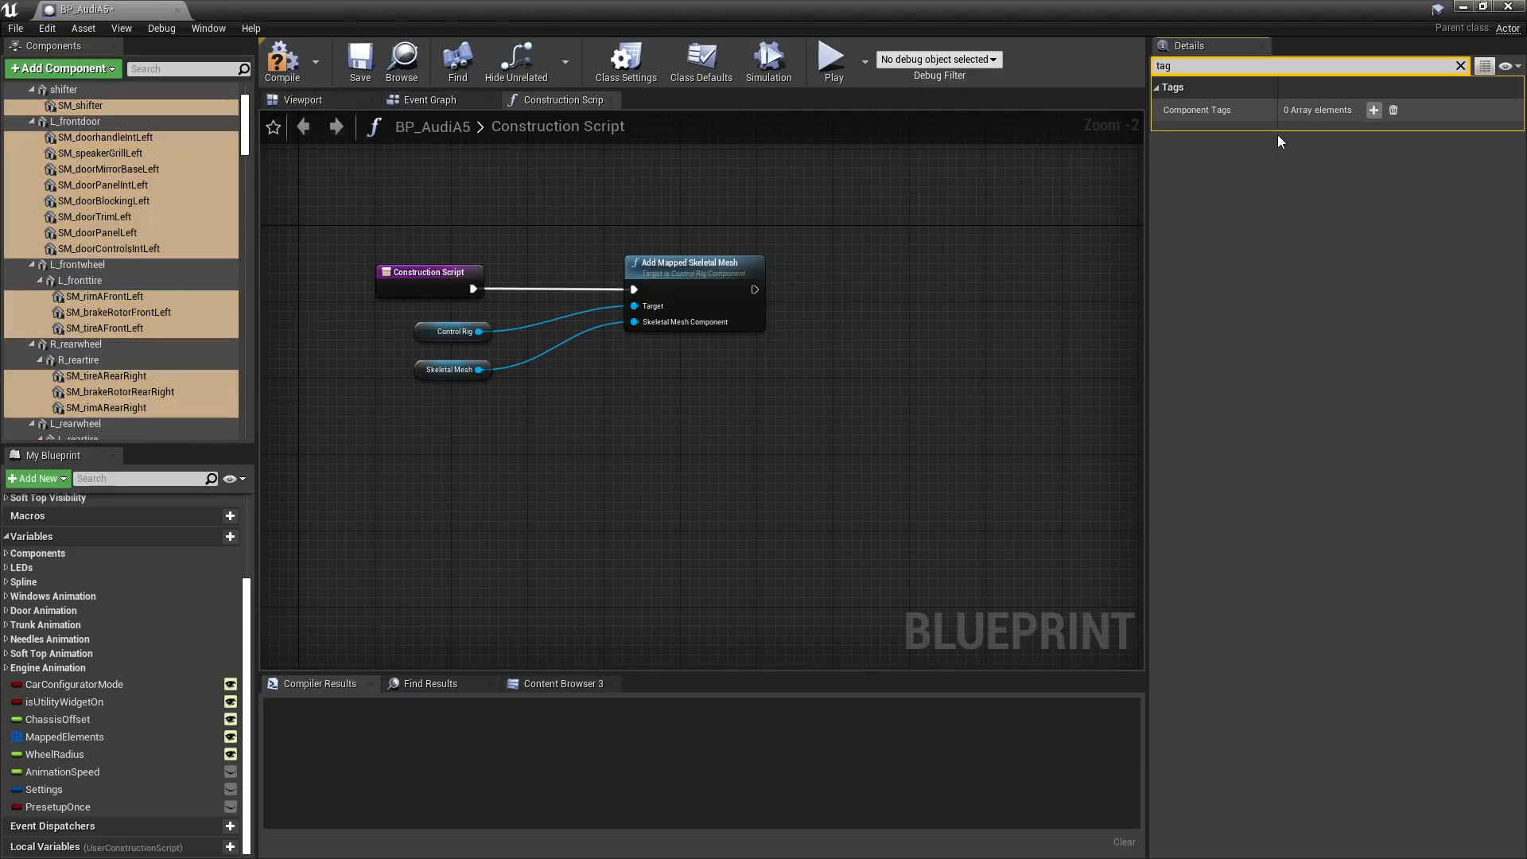
left_click_drag(1339, 131, 1267, 132)
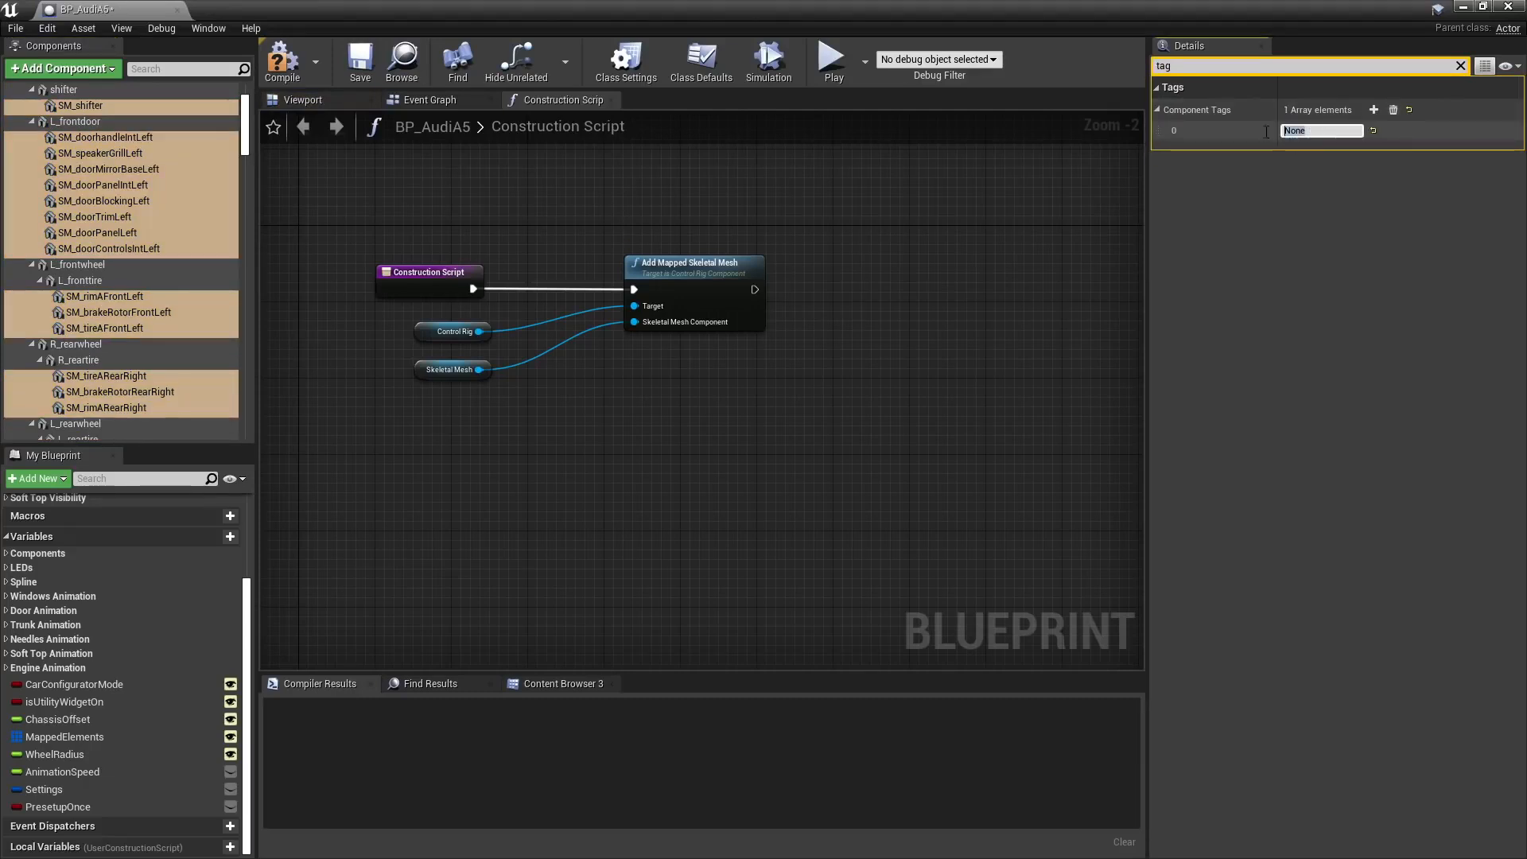
type("a5")
left_click(282, 63)
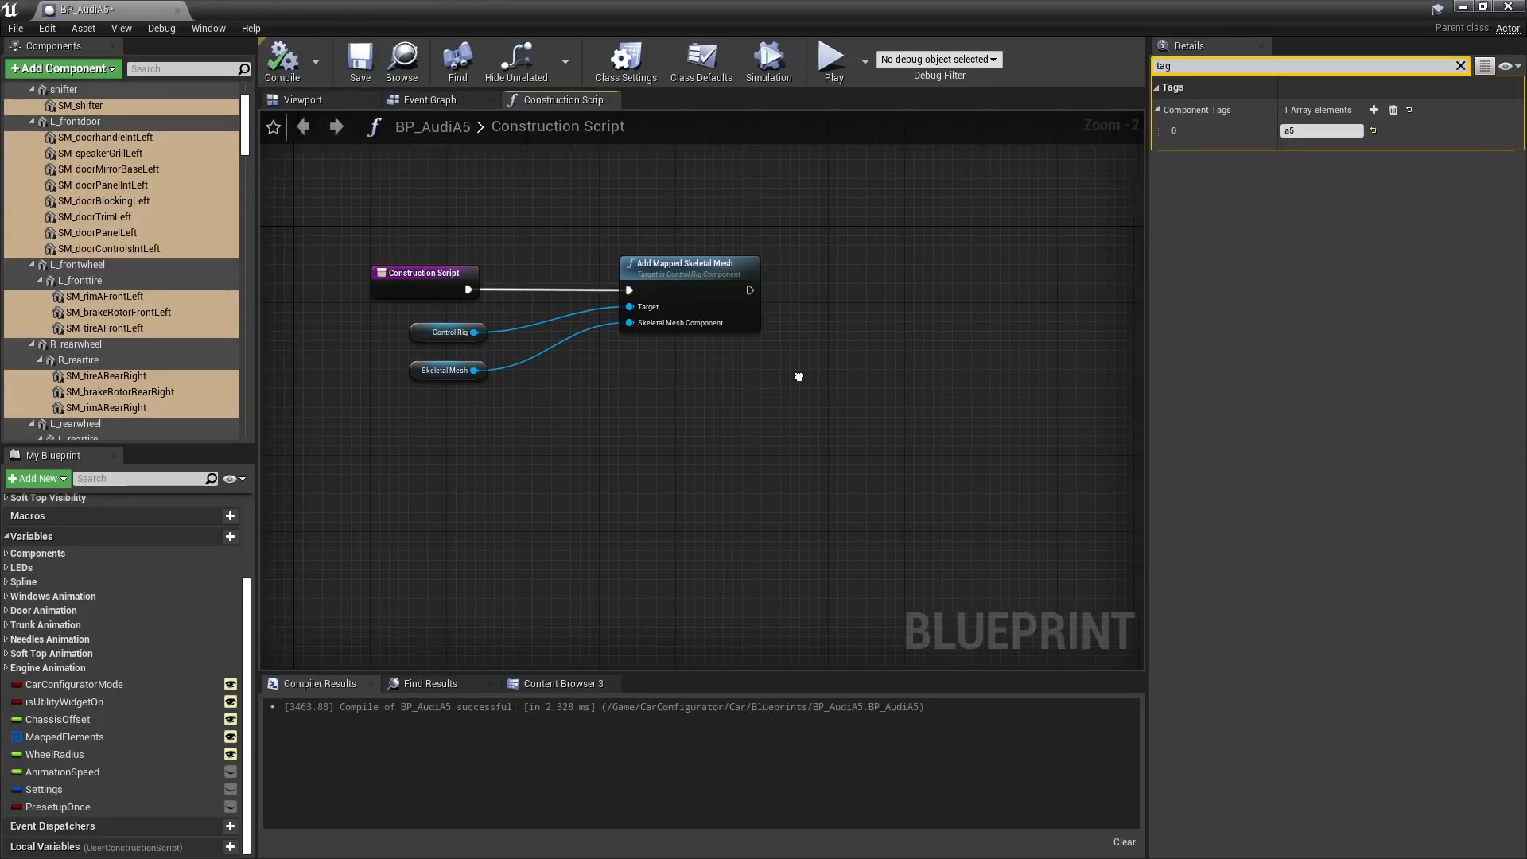
Add a Get Components by Tag node beside Add Mapped Skeletal Mesh and set its tag to "a5"
right_click_drag(798, 375, 644, 395)
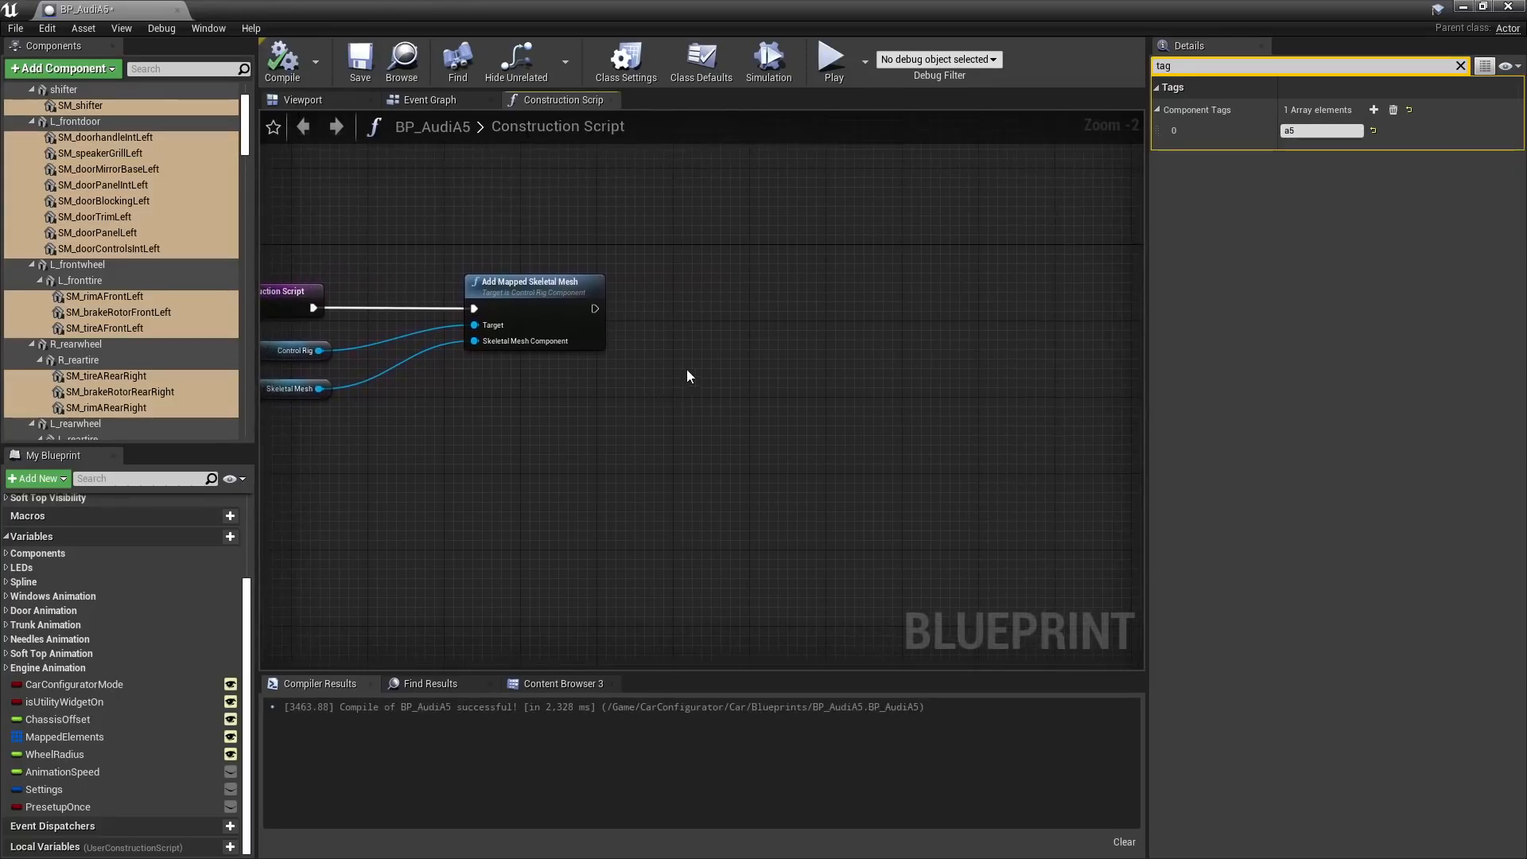
right_click(659, 316)
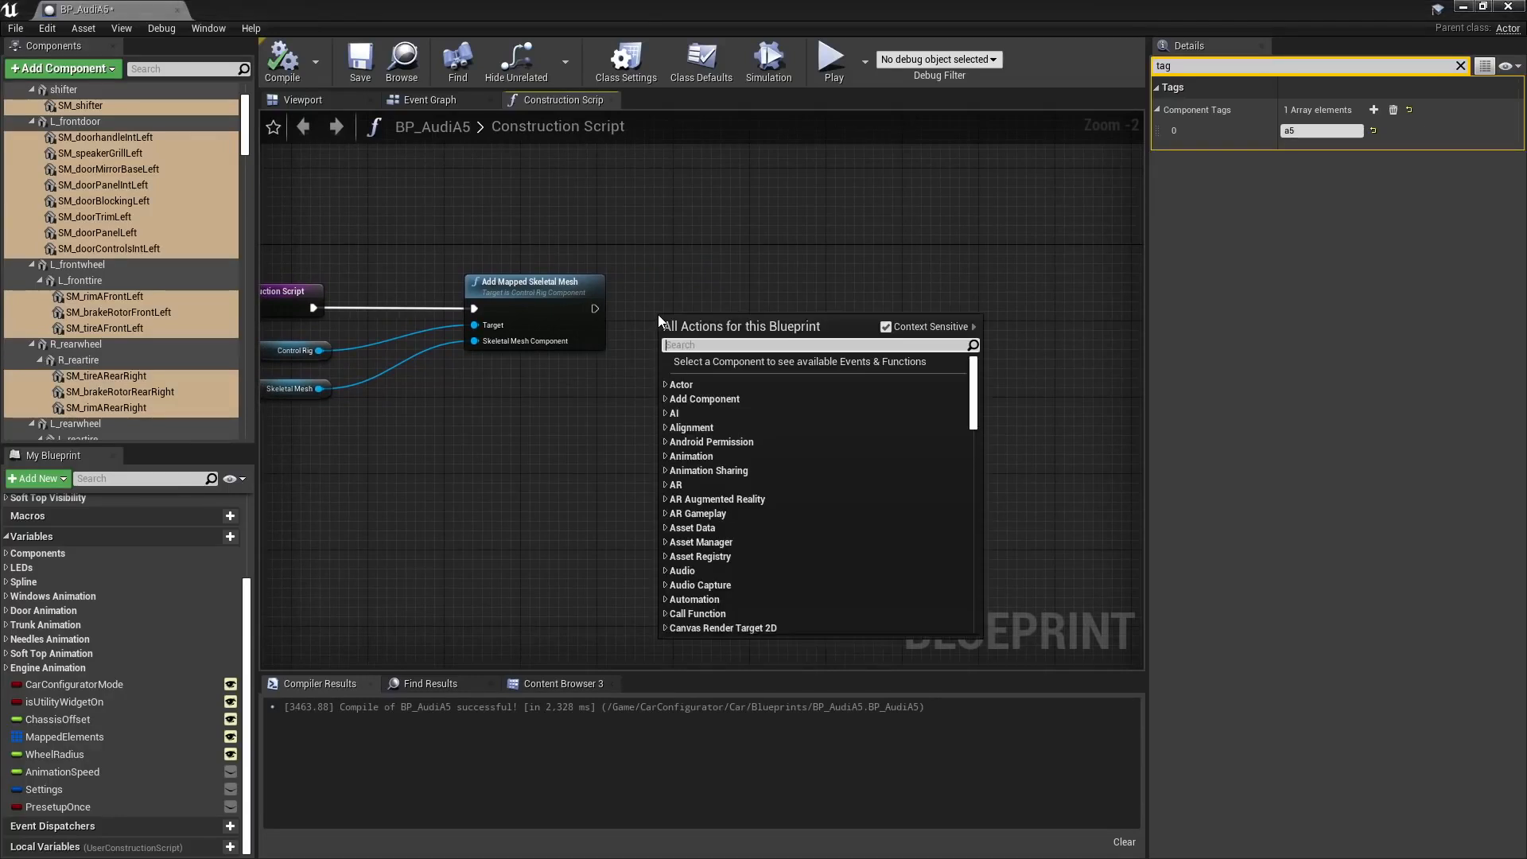
type("get")
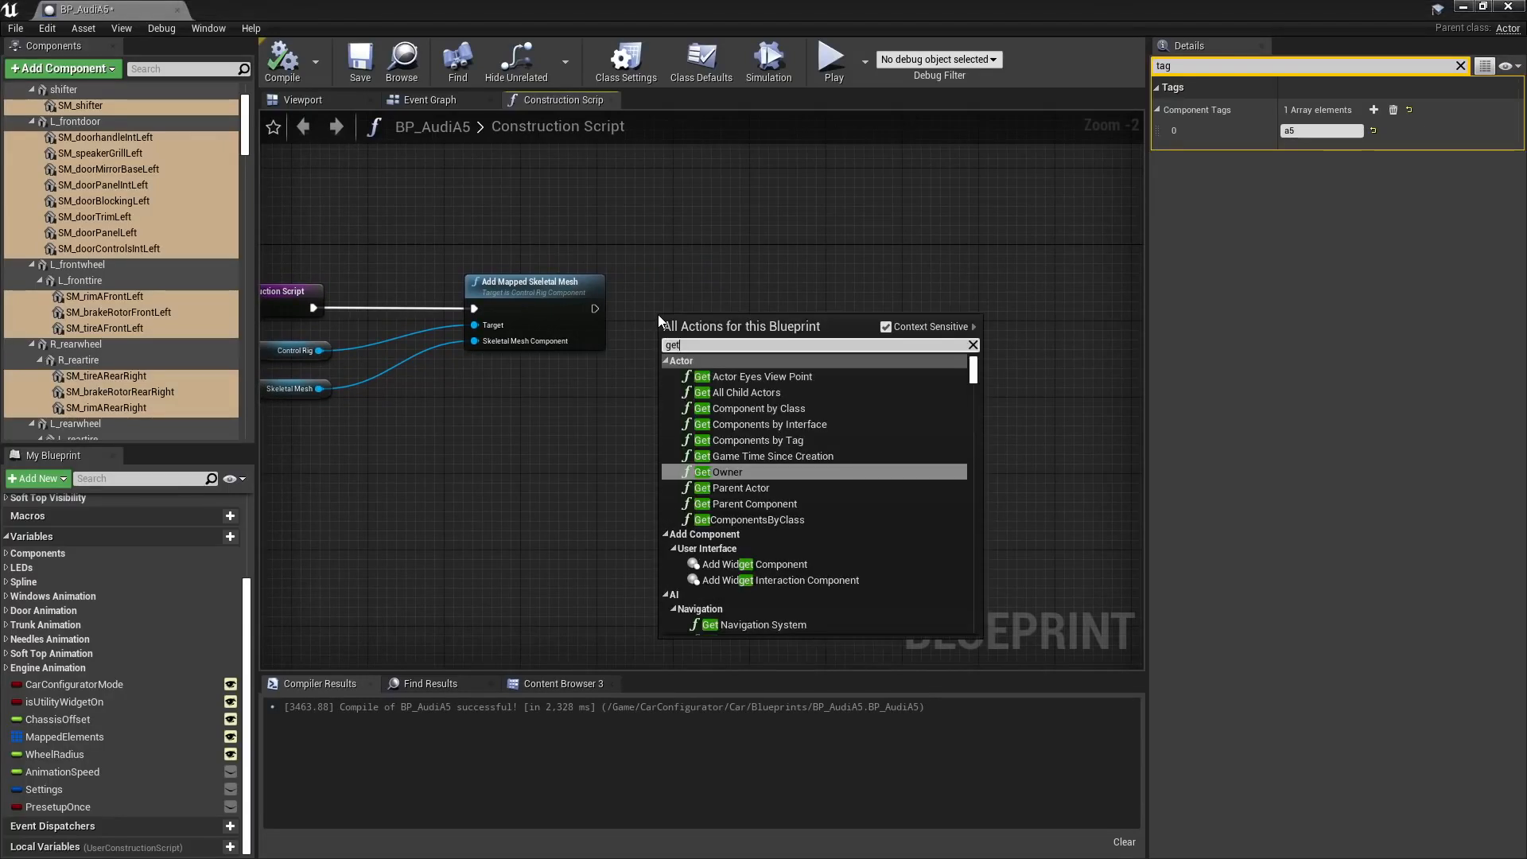
left_click(748, 440)
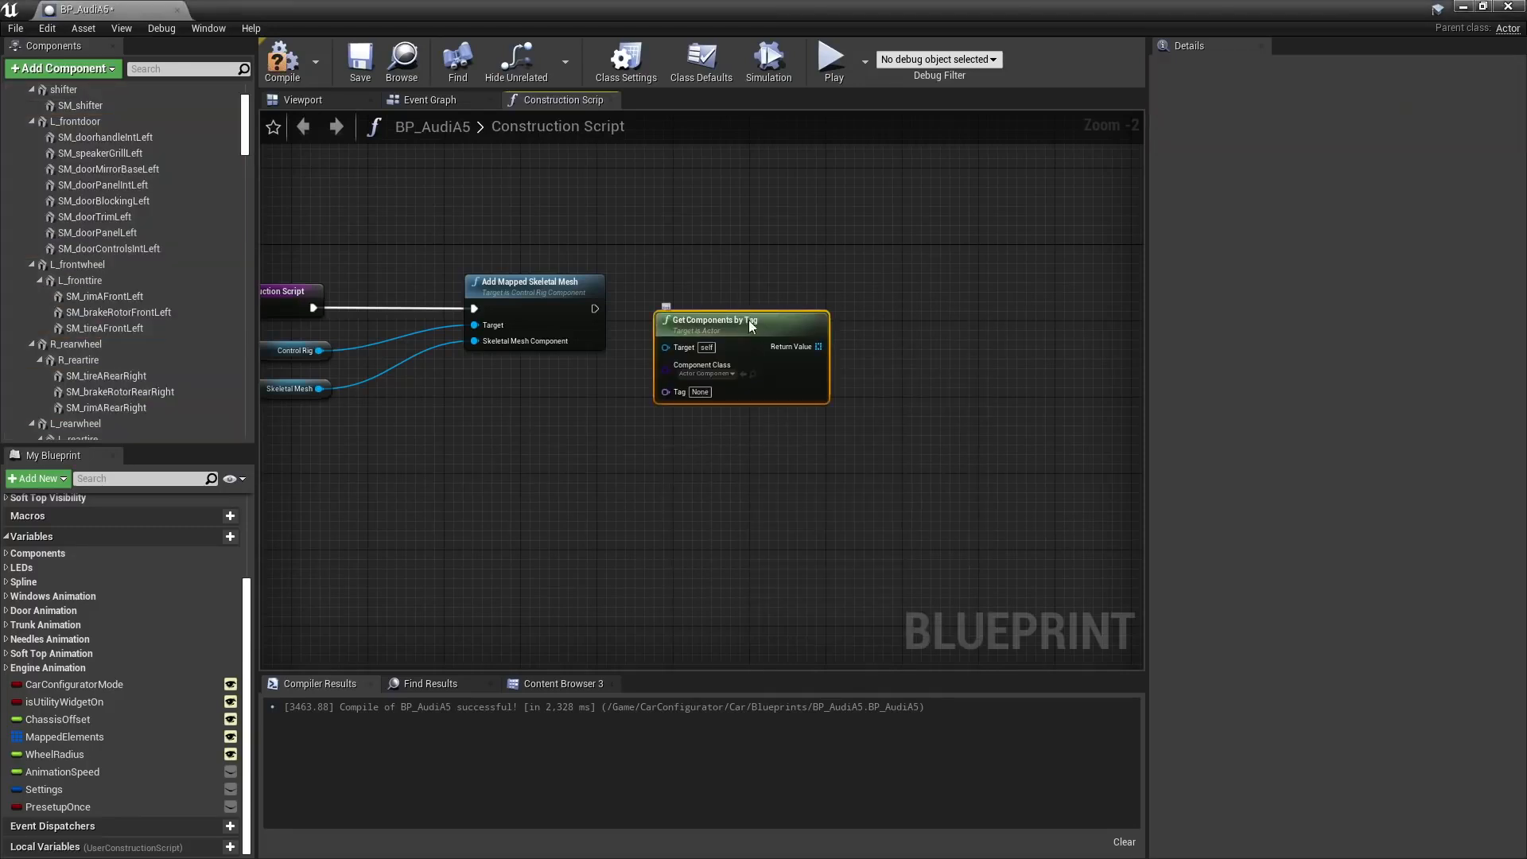
left_click_drag(749, 384, 778, 415)
scroll(776, 420, "up", 2)
left_click(724, 452)
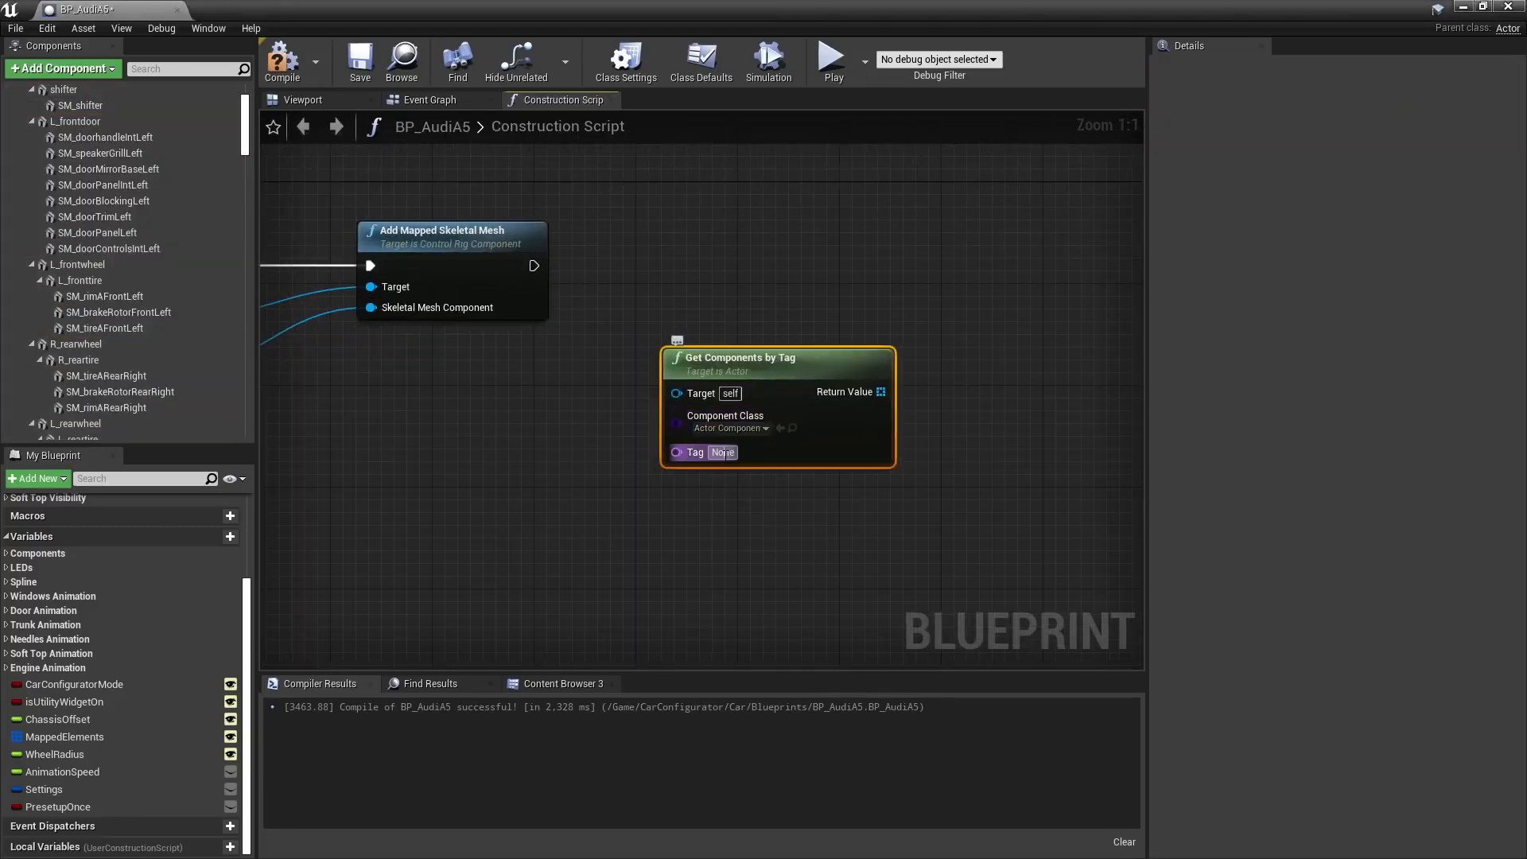
type("a5")
key("Return")
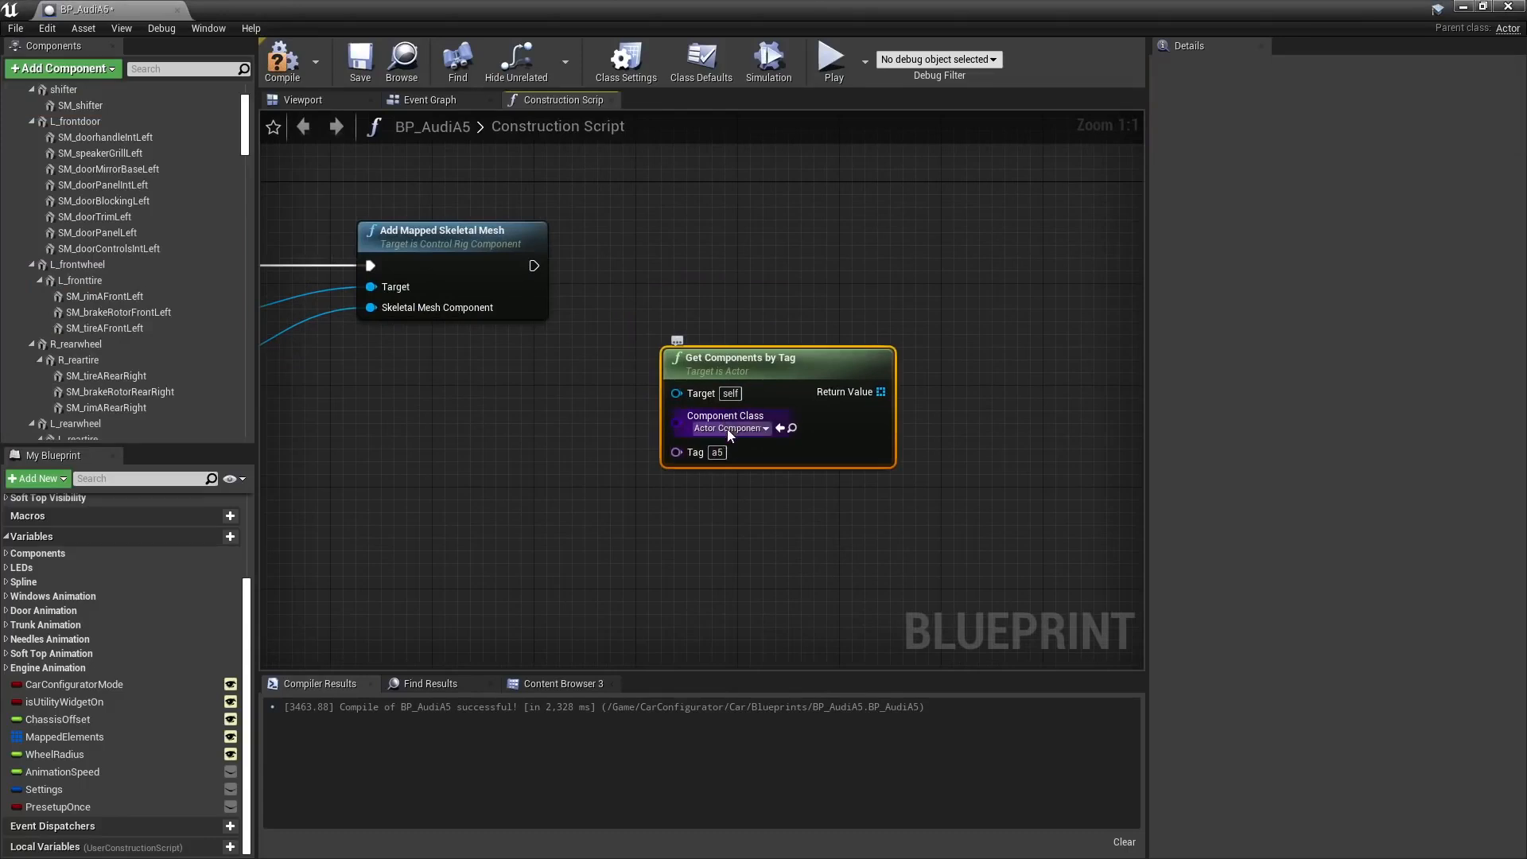
Set the Get Components by Tag node's component class to StaticMeshComponent
left_click(727, 428)
type("sta")
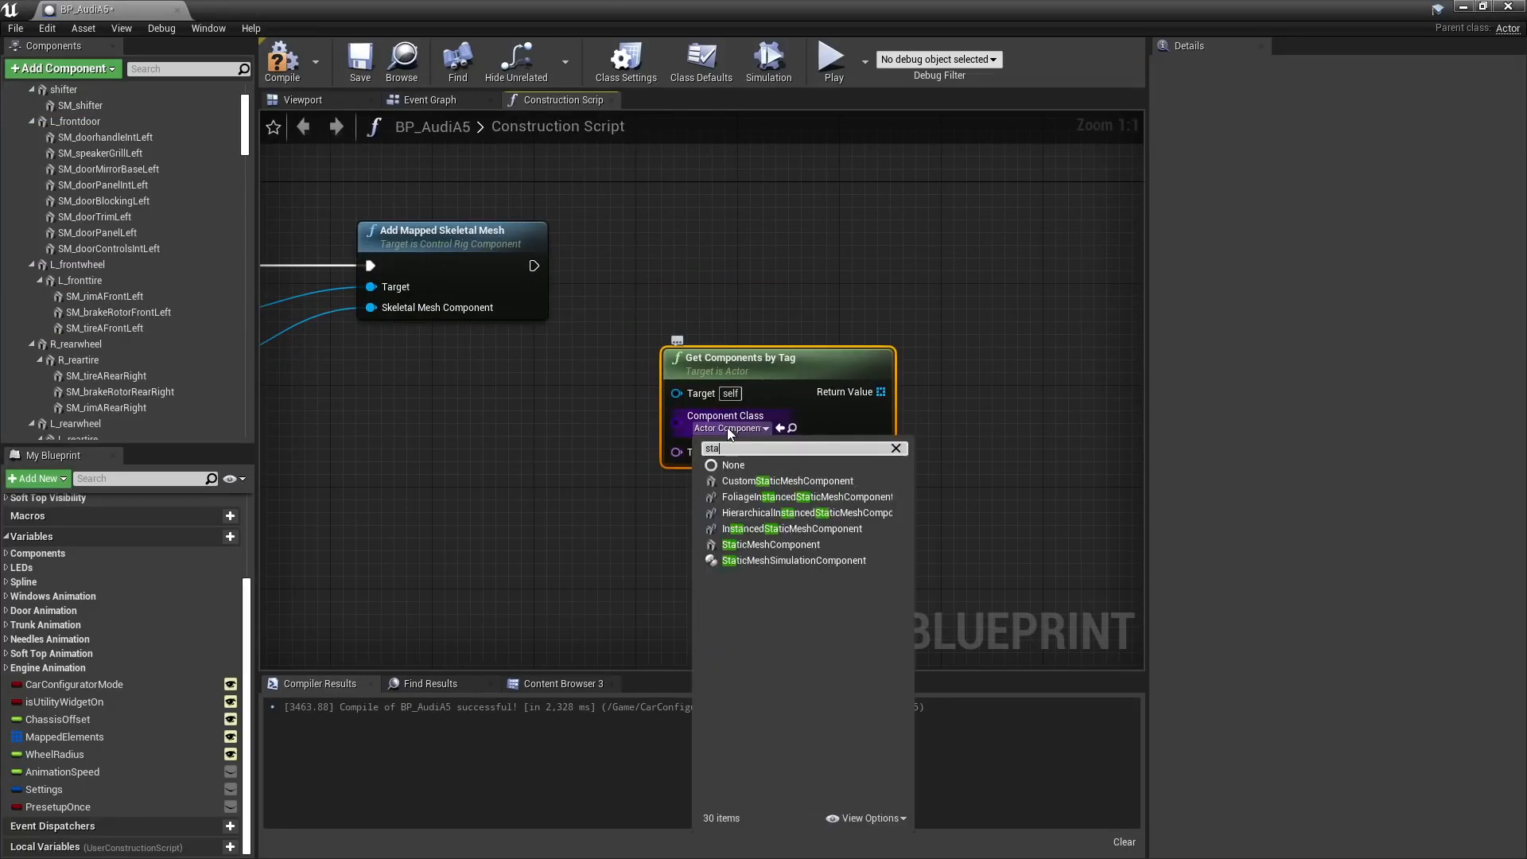
key("Down")
key("Down")
key("Down")
key("Down")
key("Down")
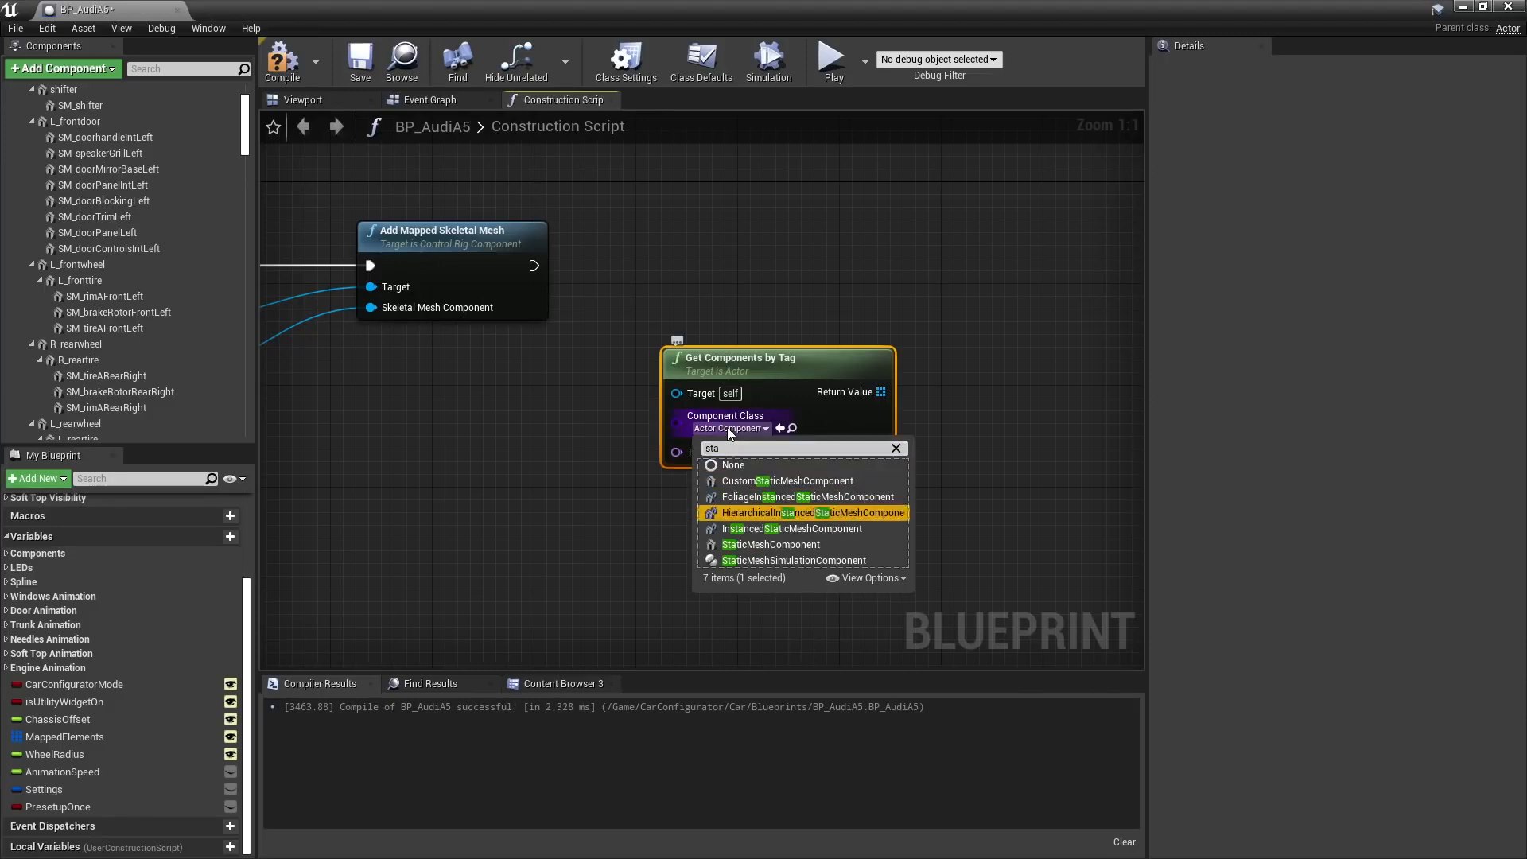
key("Return")
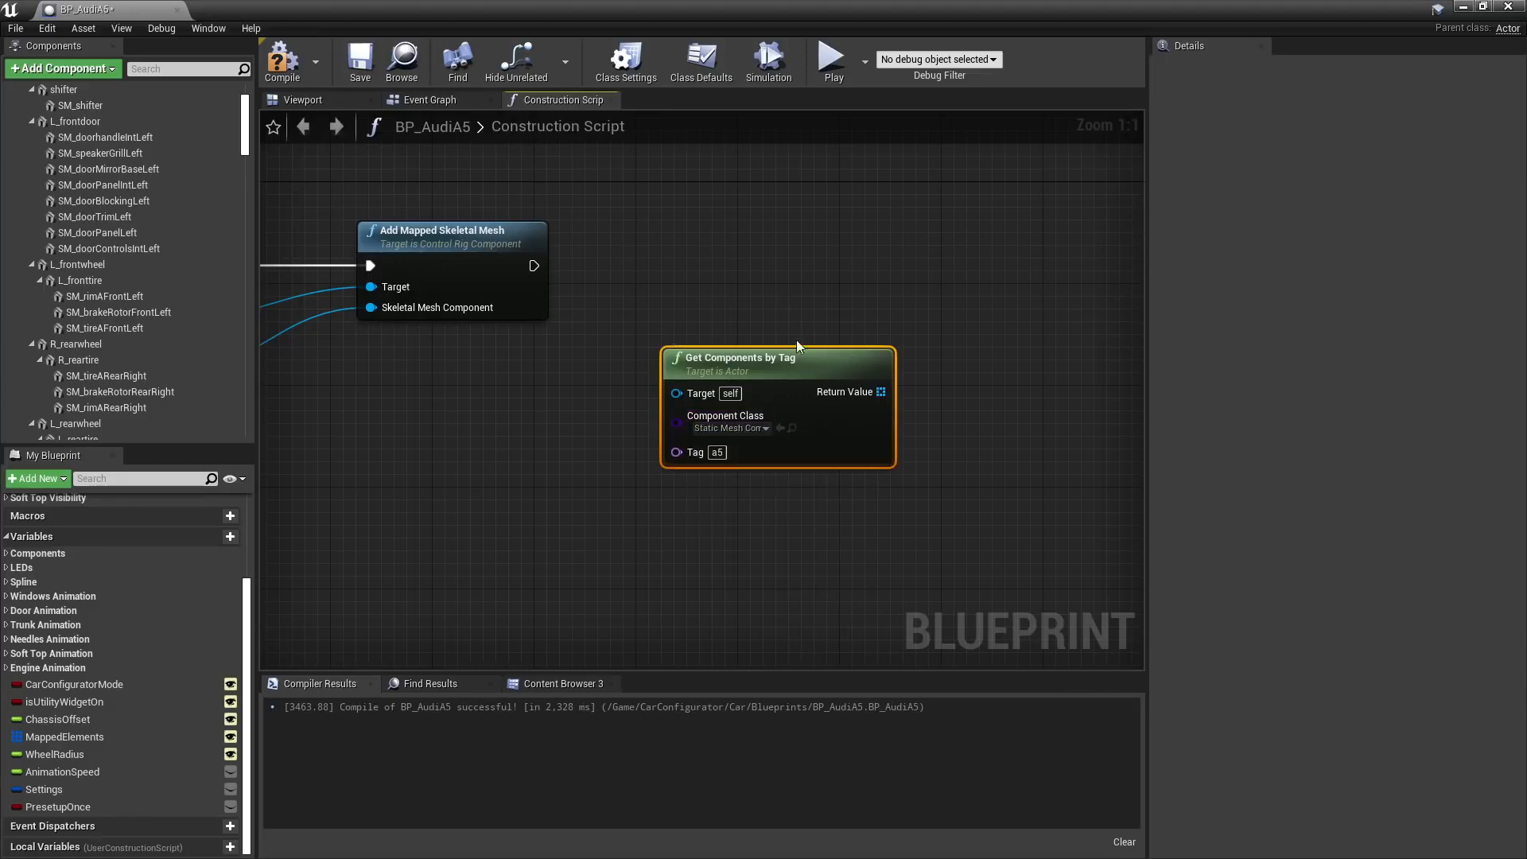
Create a For Each Loop from the tagged components' Return Value and run it after Add Mapped Skeletal Mesh
left_click_drag(885, 408, 915, 380)
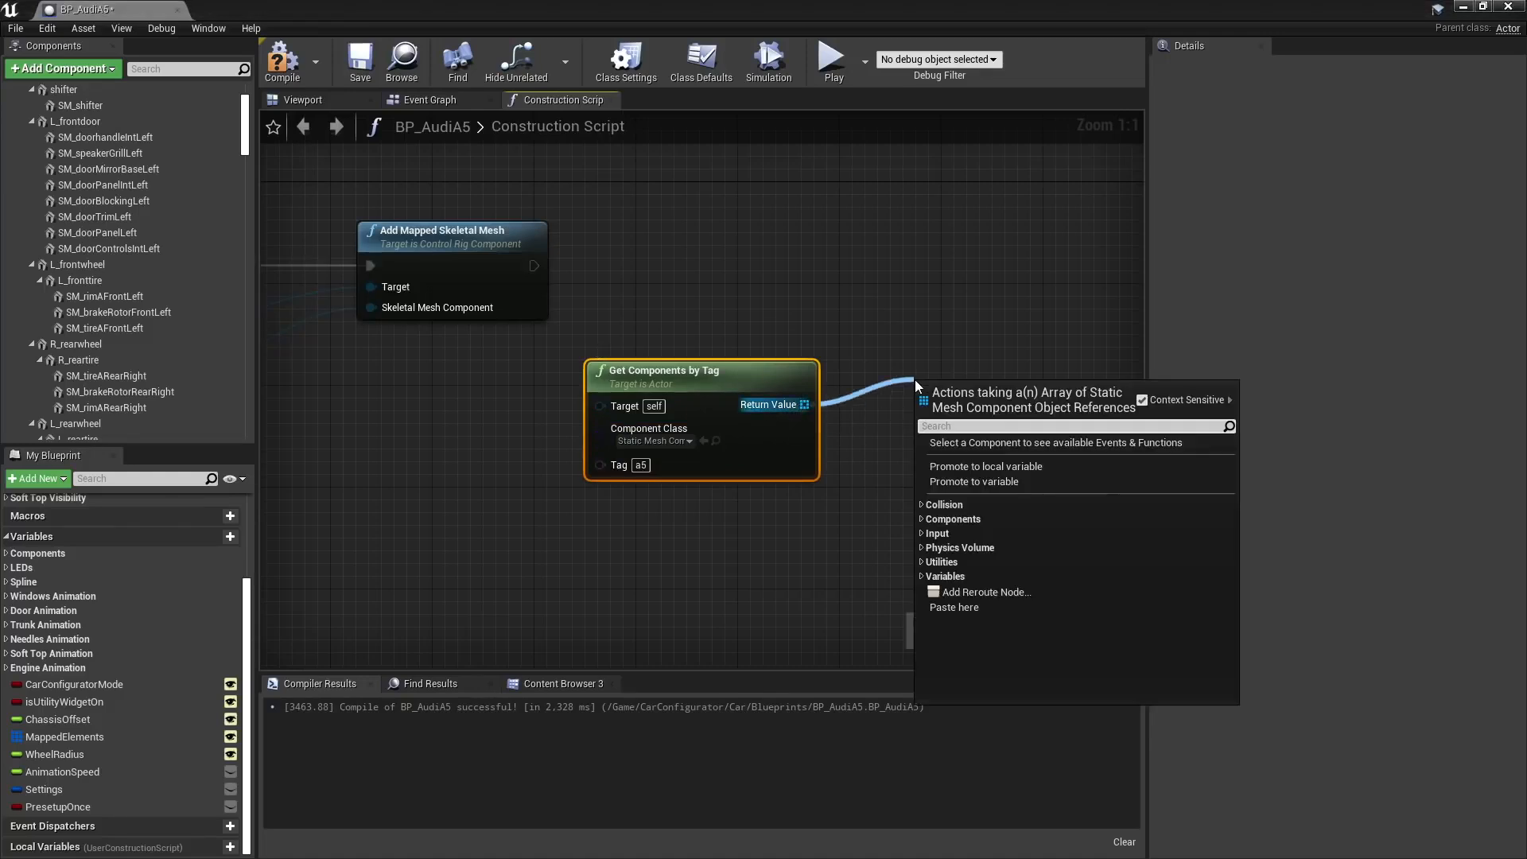
type("fo")
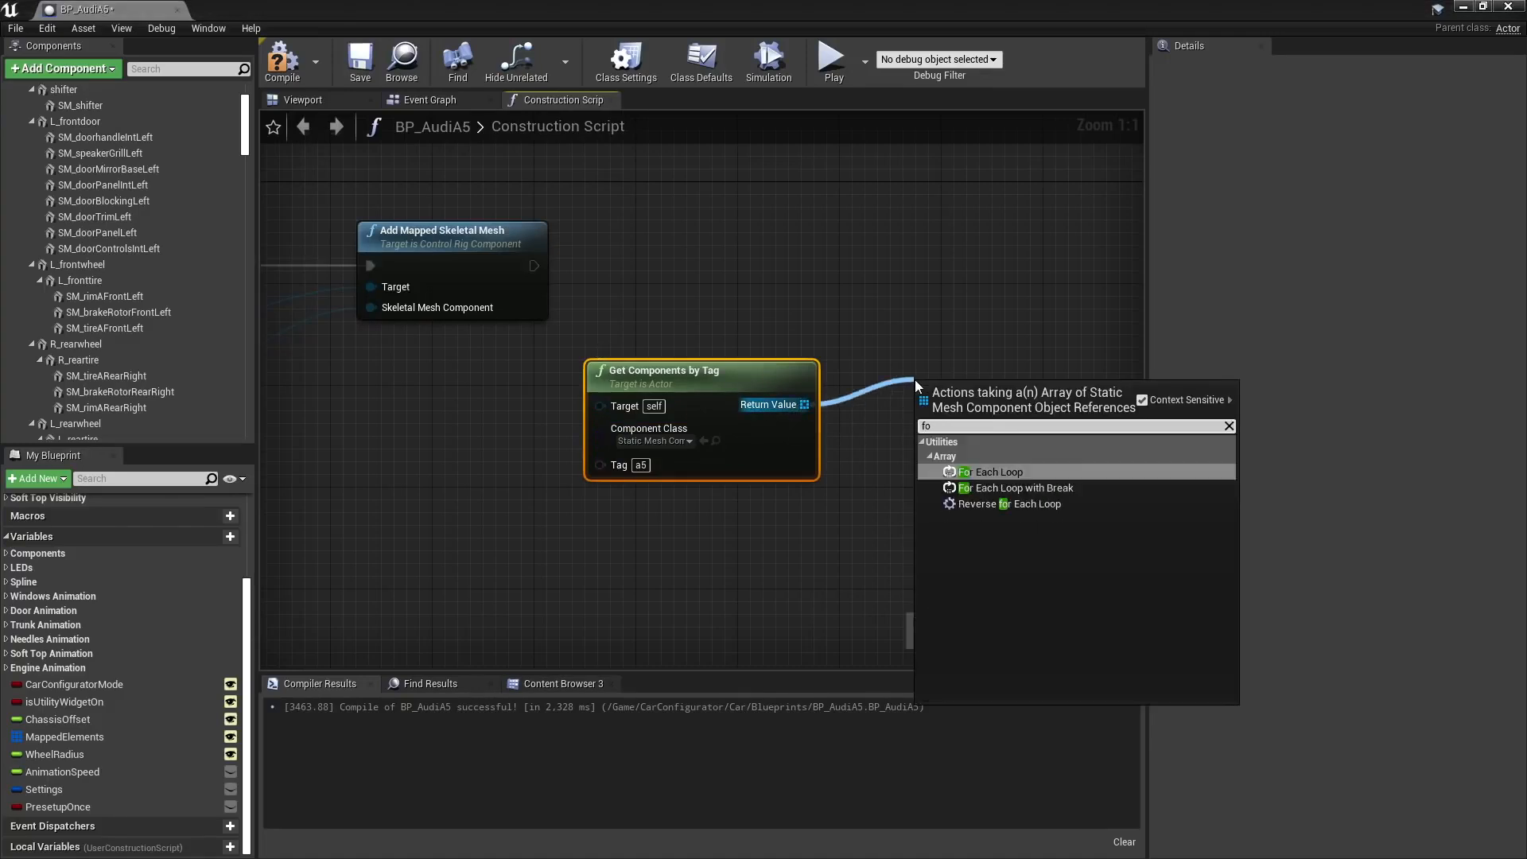
left_click(974, 471)
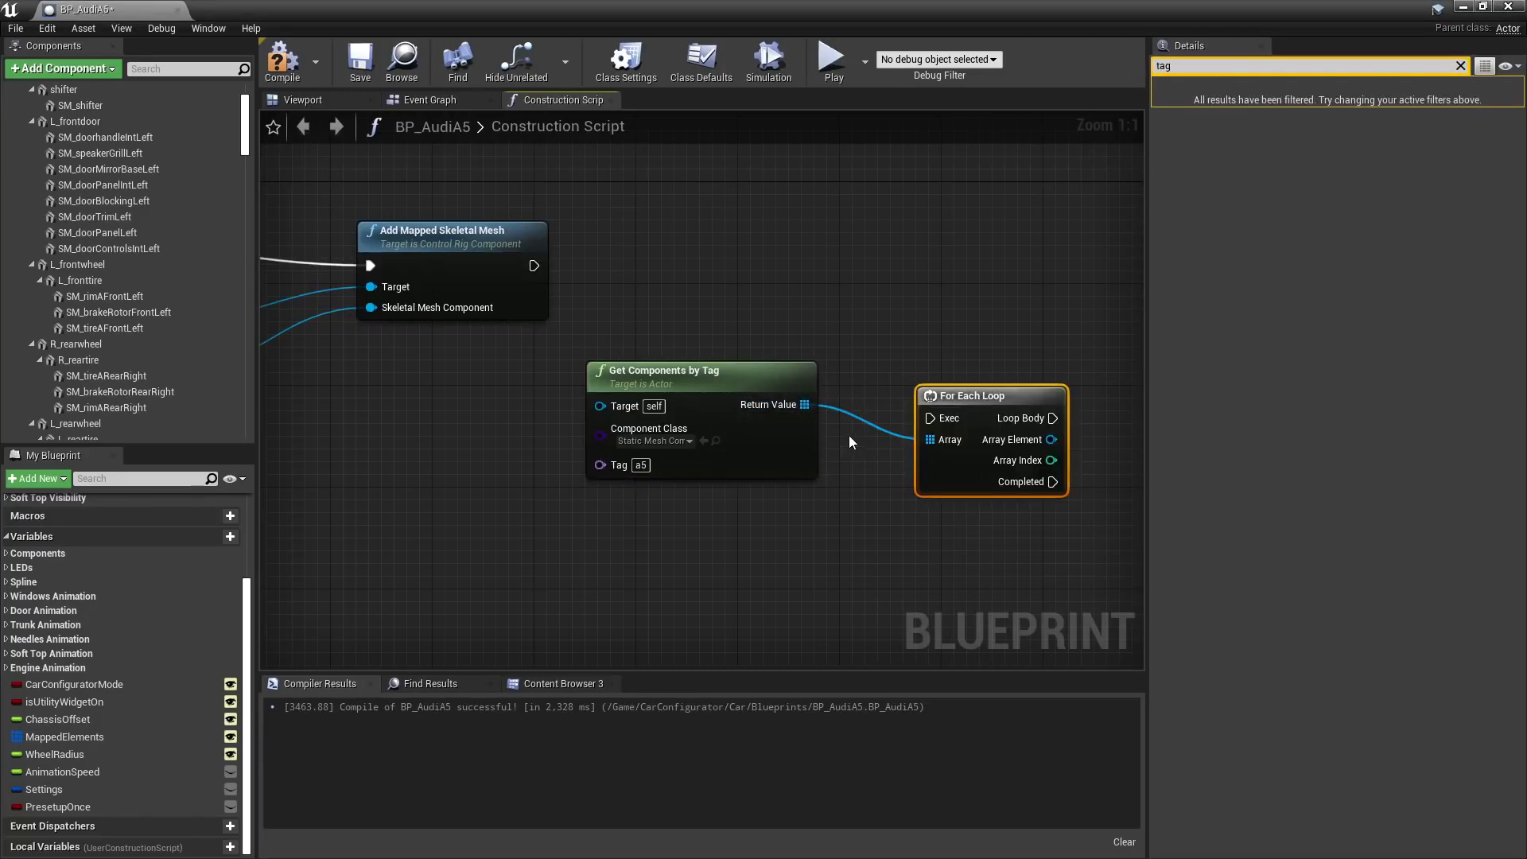
right_click_drag(995, 353, 959, 310)
left_click_drag(958, 355, 951, 224)
left_click_drag(499, 222, 897, 244)
Add a Set Visibility node to the Loop Body and connect Array Element to its Target
right_click_drag(921, 397, 735, 479)
left_click_drag(753, 292, 947, 294)
type("set")
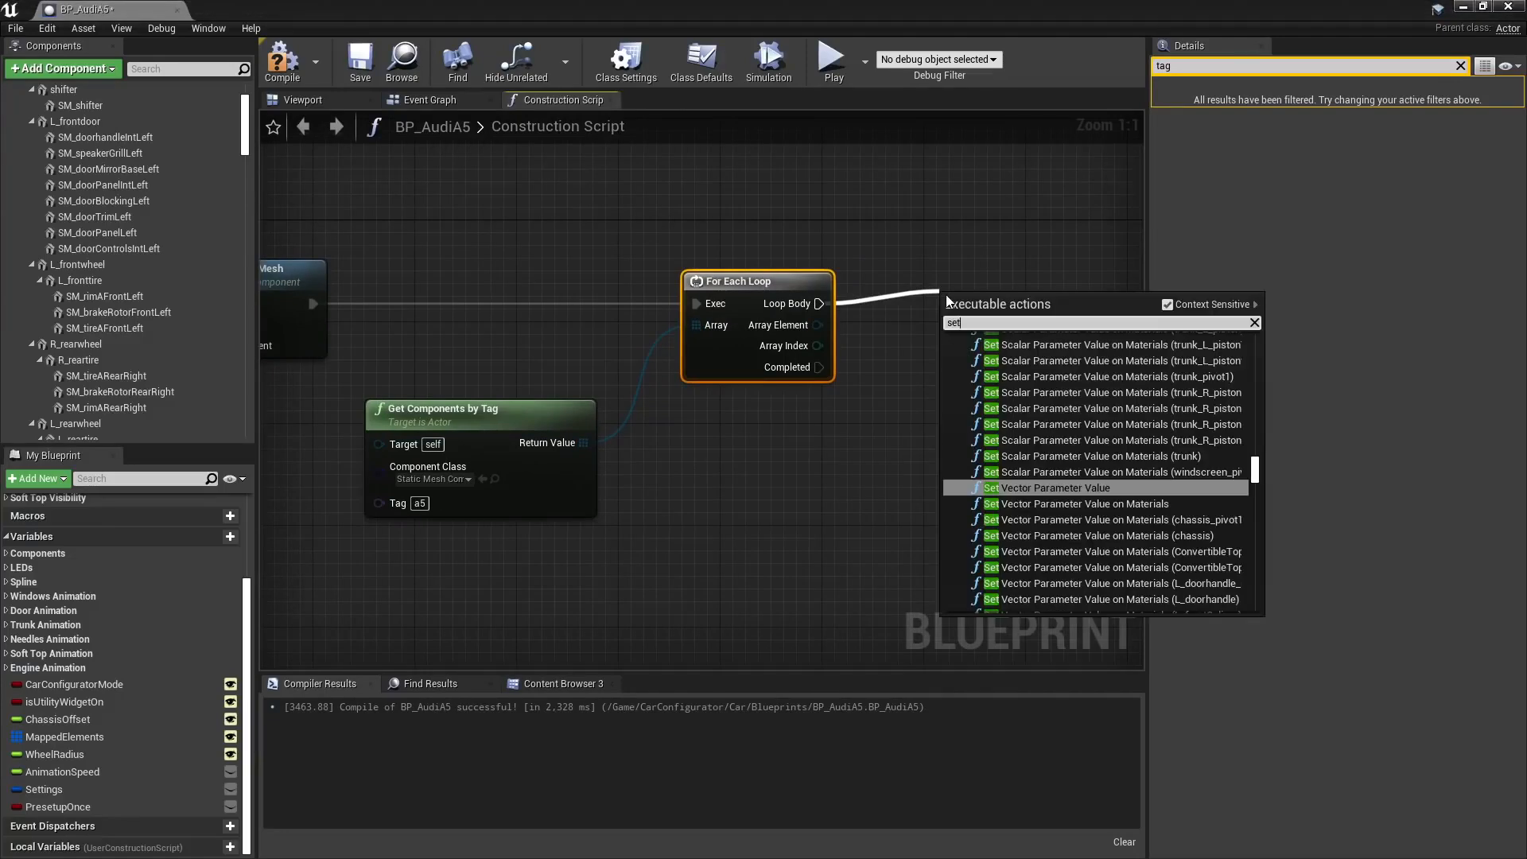
type(" vi")
left_click(999, 487)
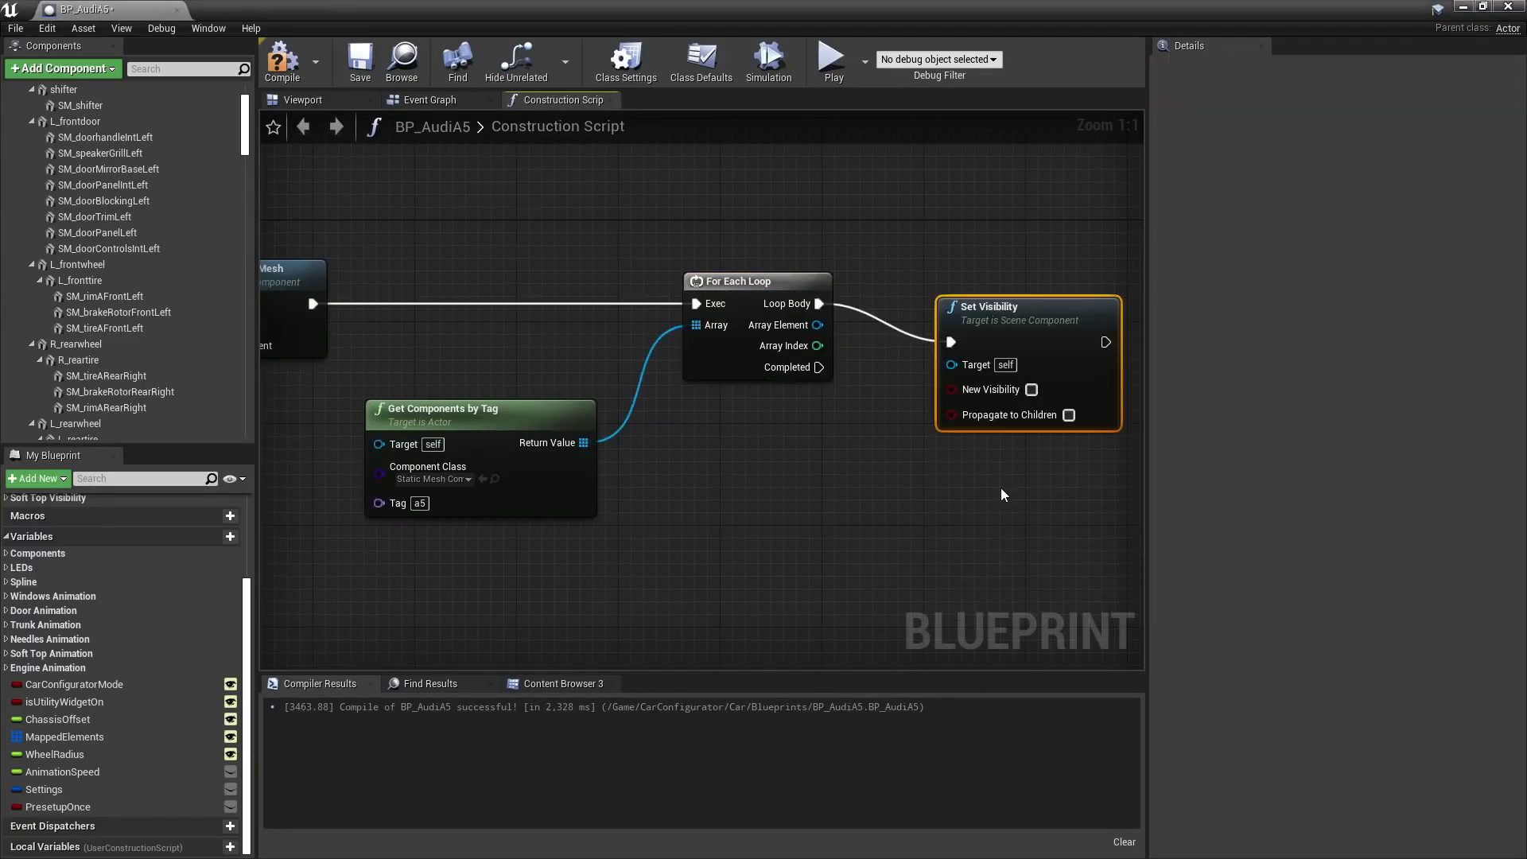
left_click_drag(1030, 309, 1039, 274)
left_click_drag(817, 324, 951, 323)
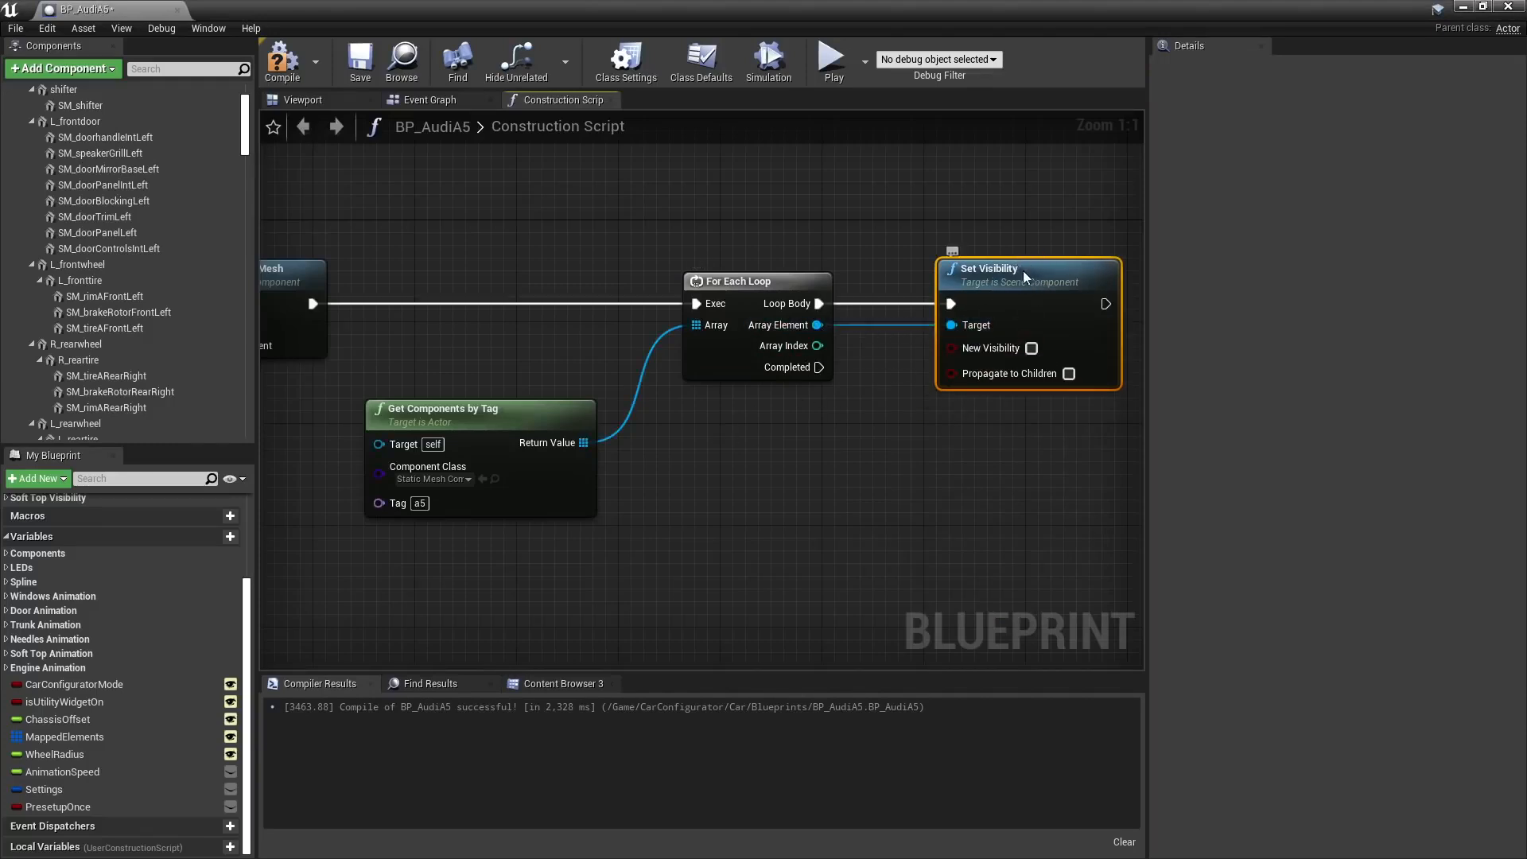
Promote Set Visibility's New Visibility input to a variable named "Car Visibility" and place its node below the loop
right_click_drag(1027, 376, 833, 385)
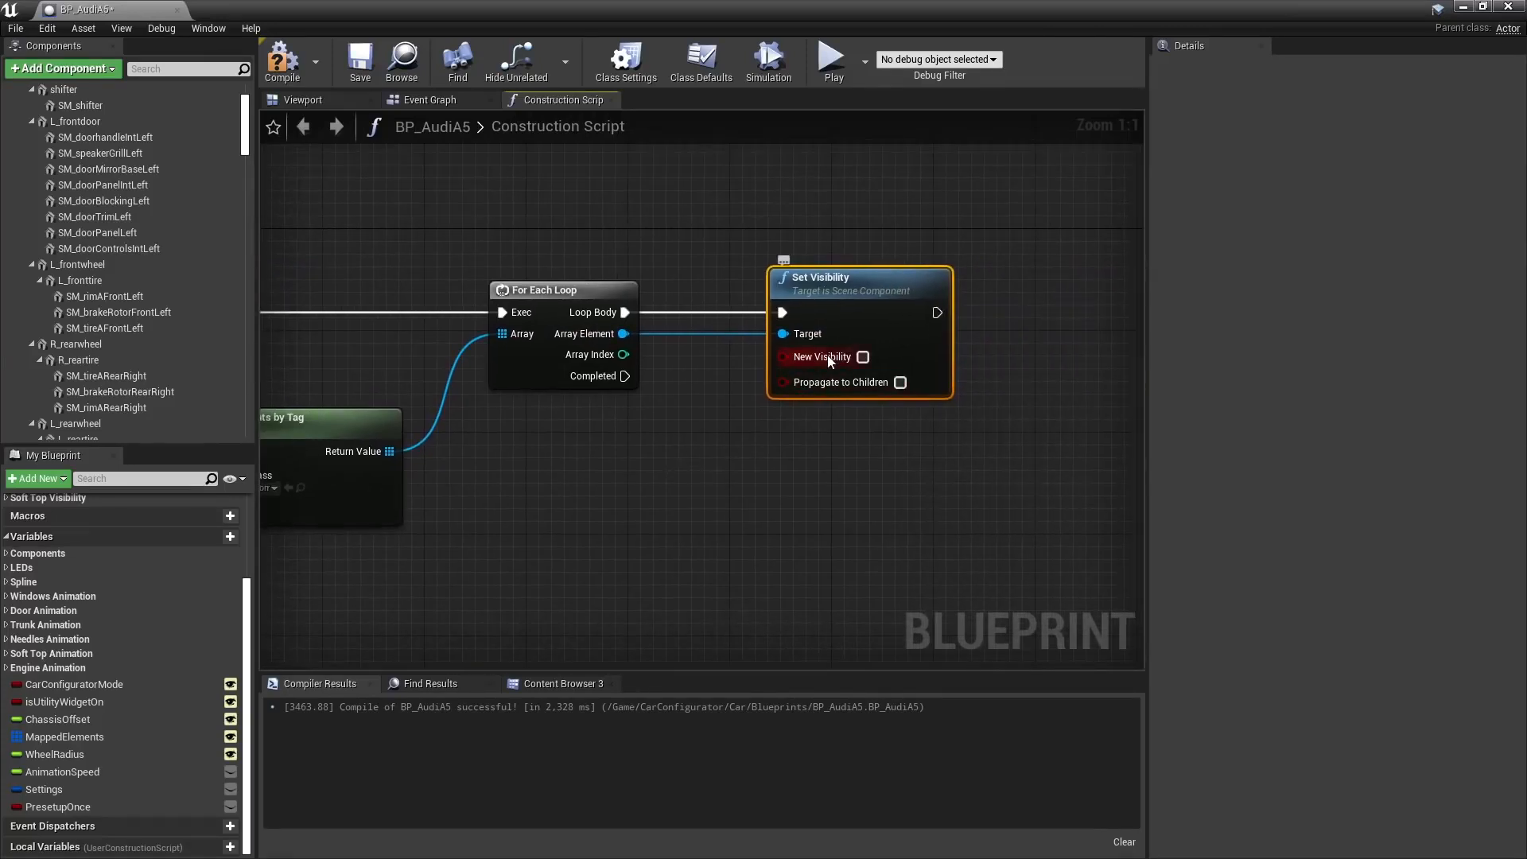
right_click(827, 359)
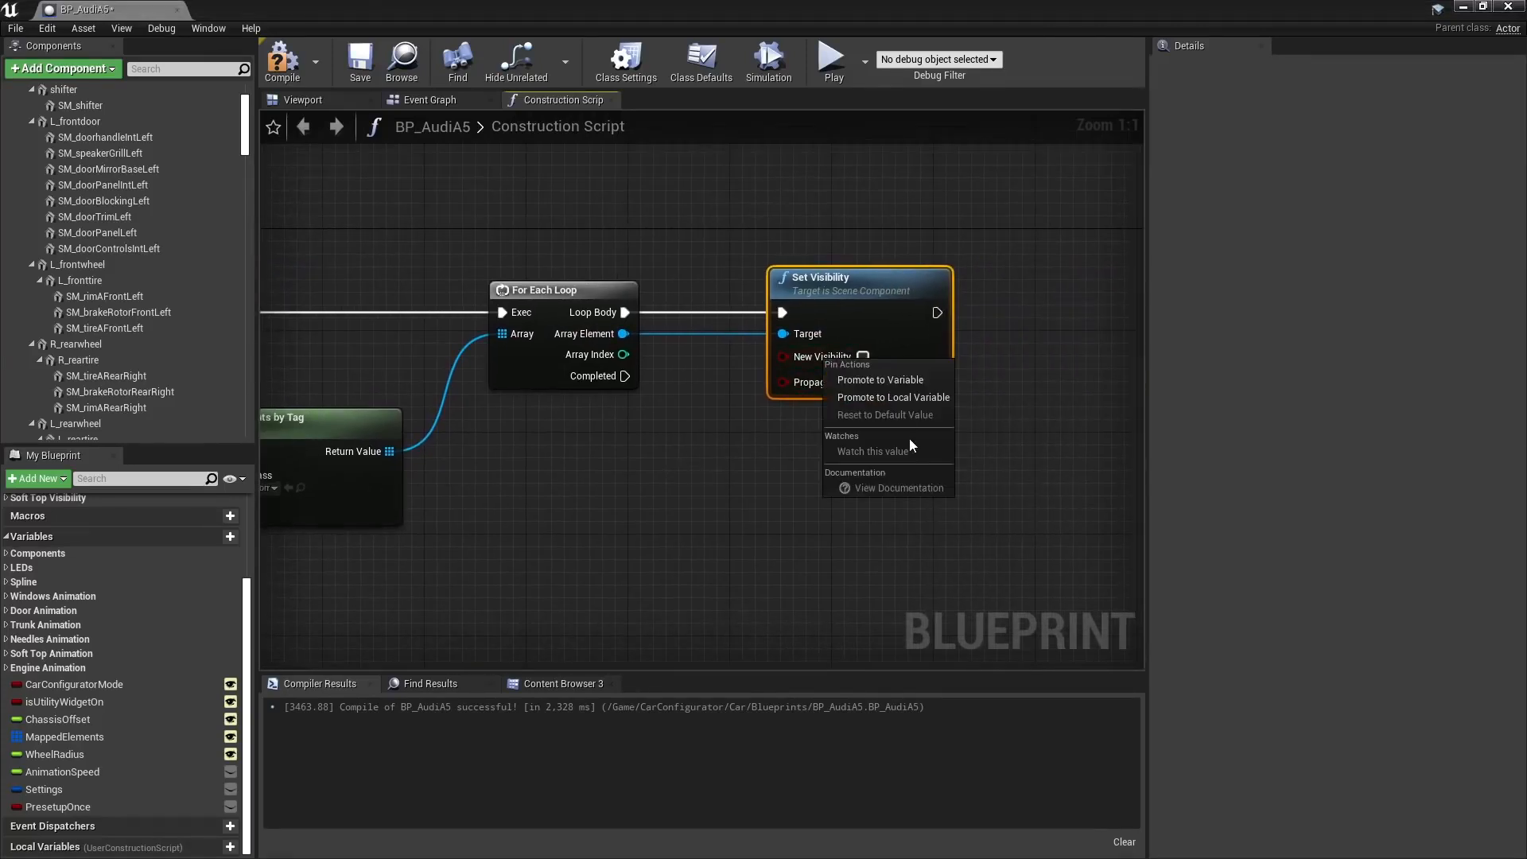
left_click(878, 381)
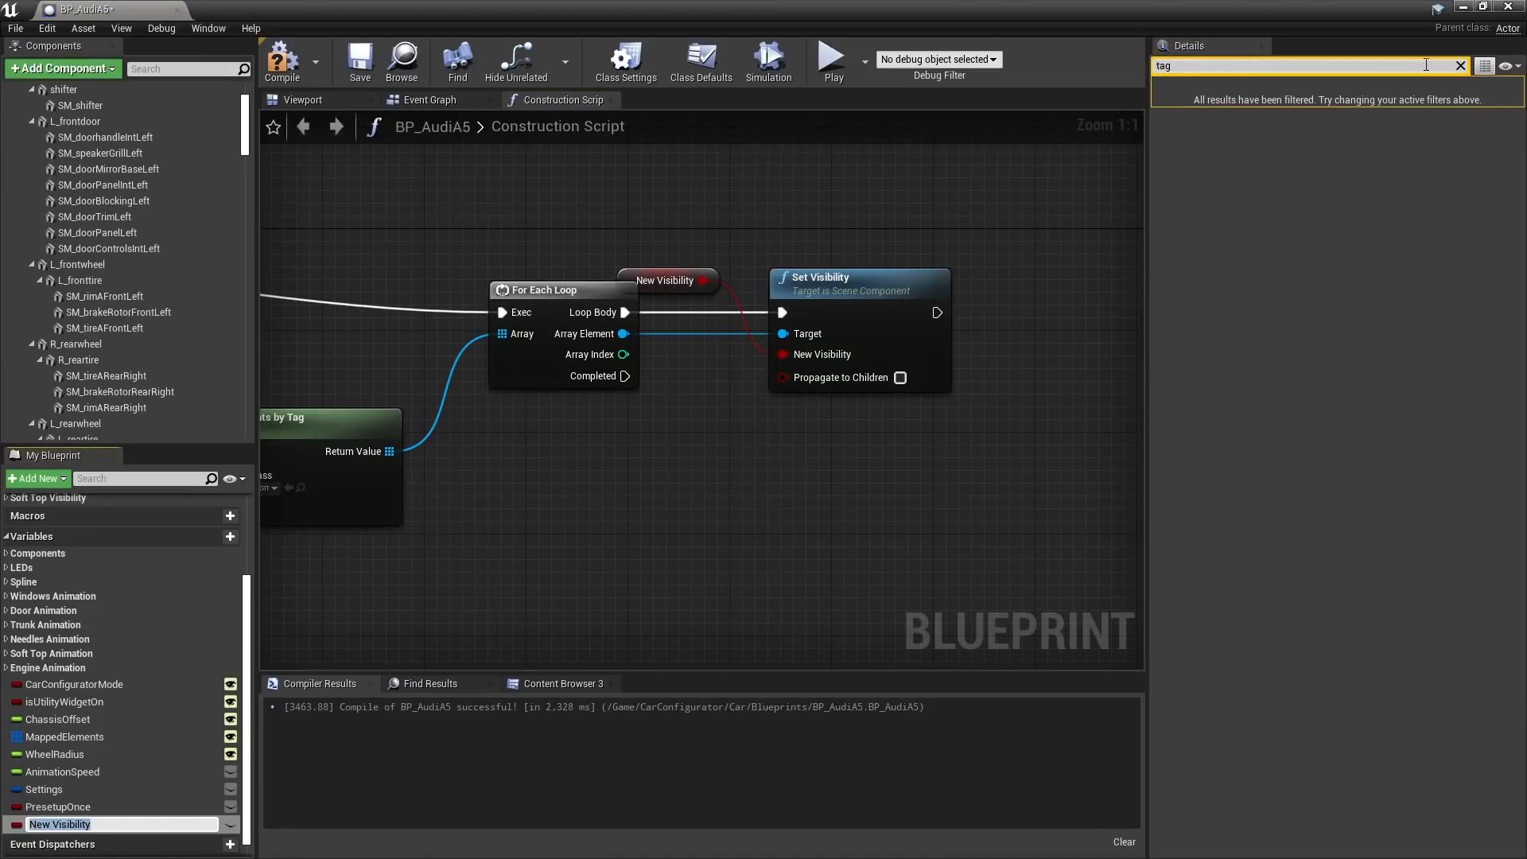
key("Return")
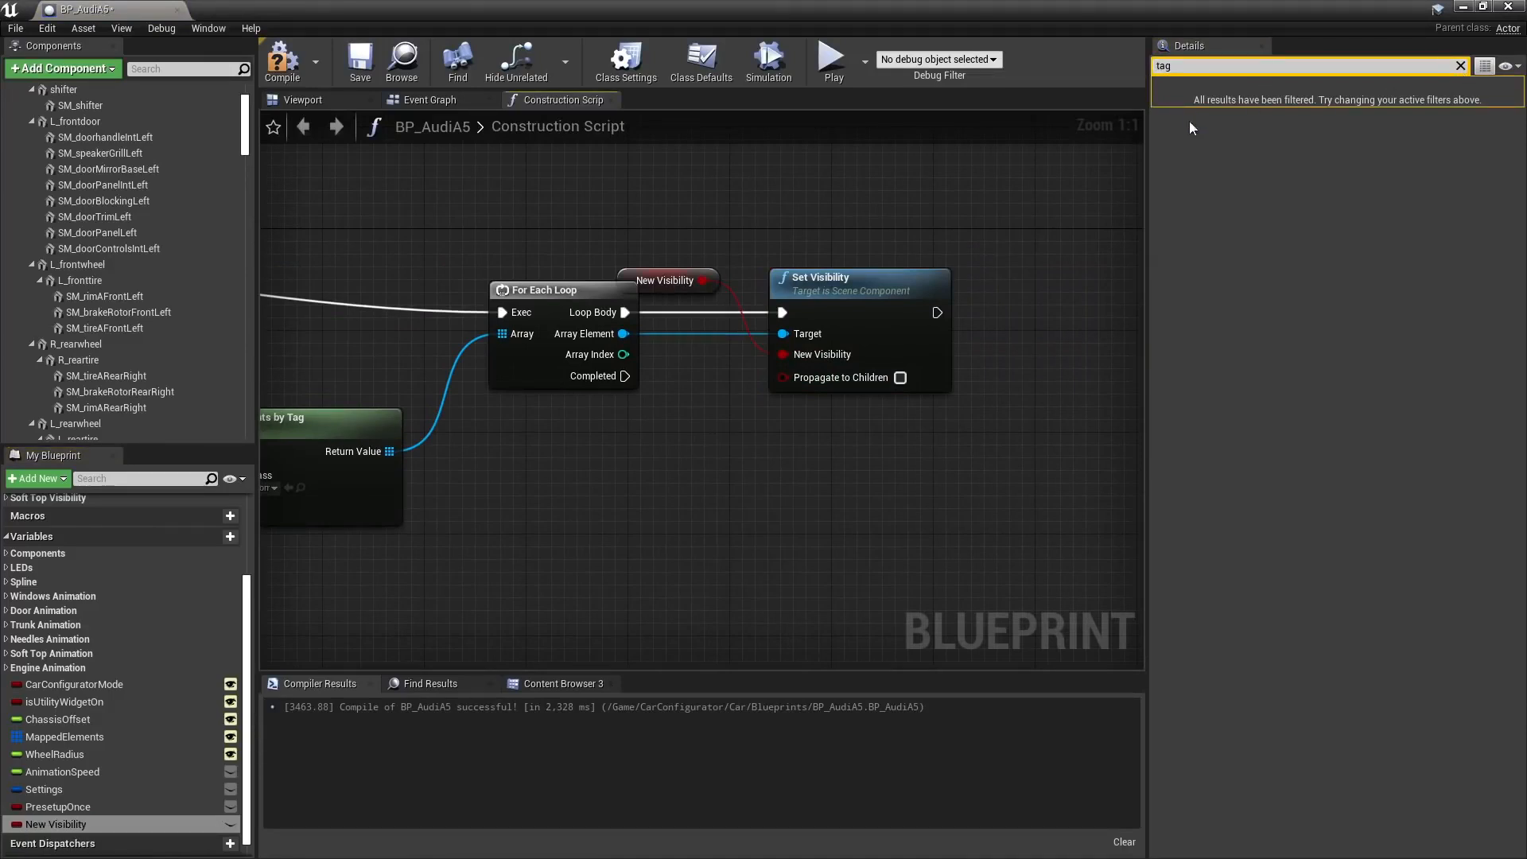
left_click(1460, 67)
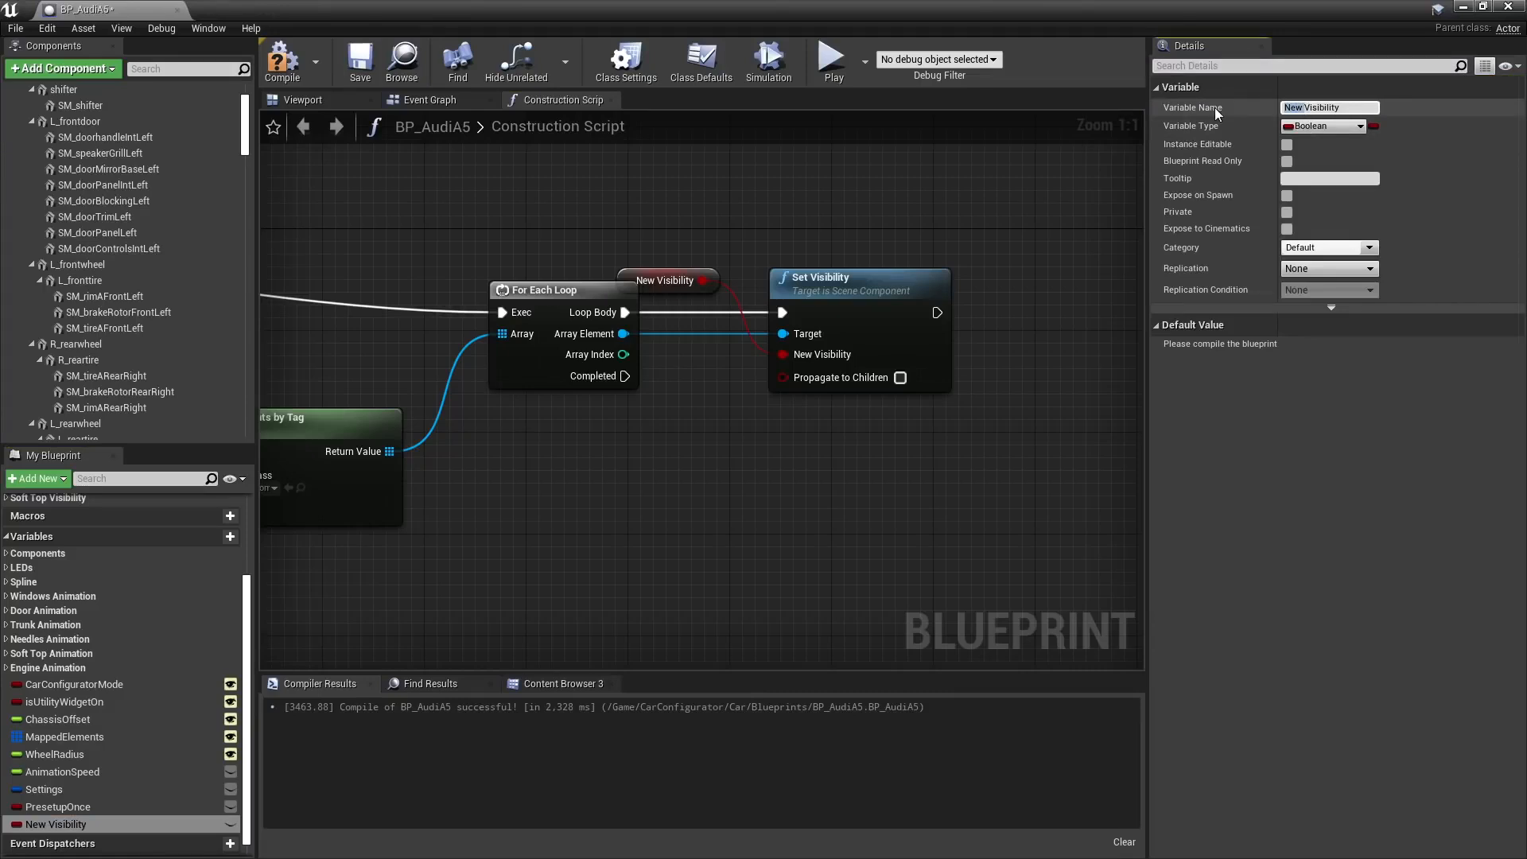
type("Car")
key("Return")
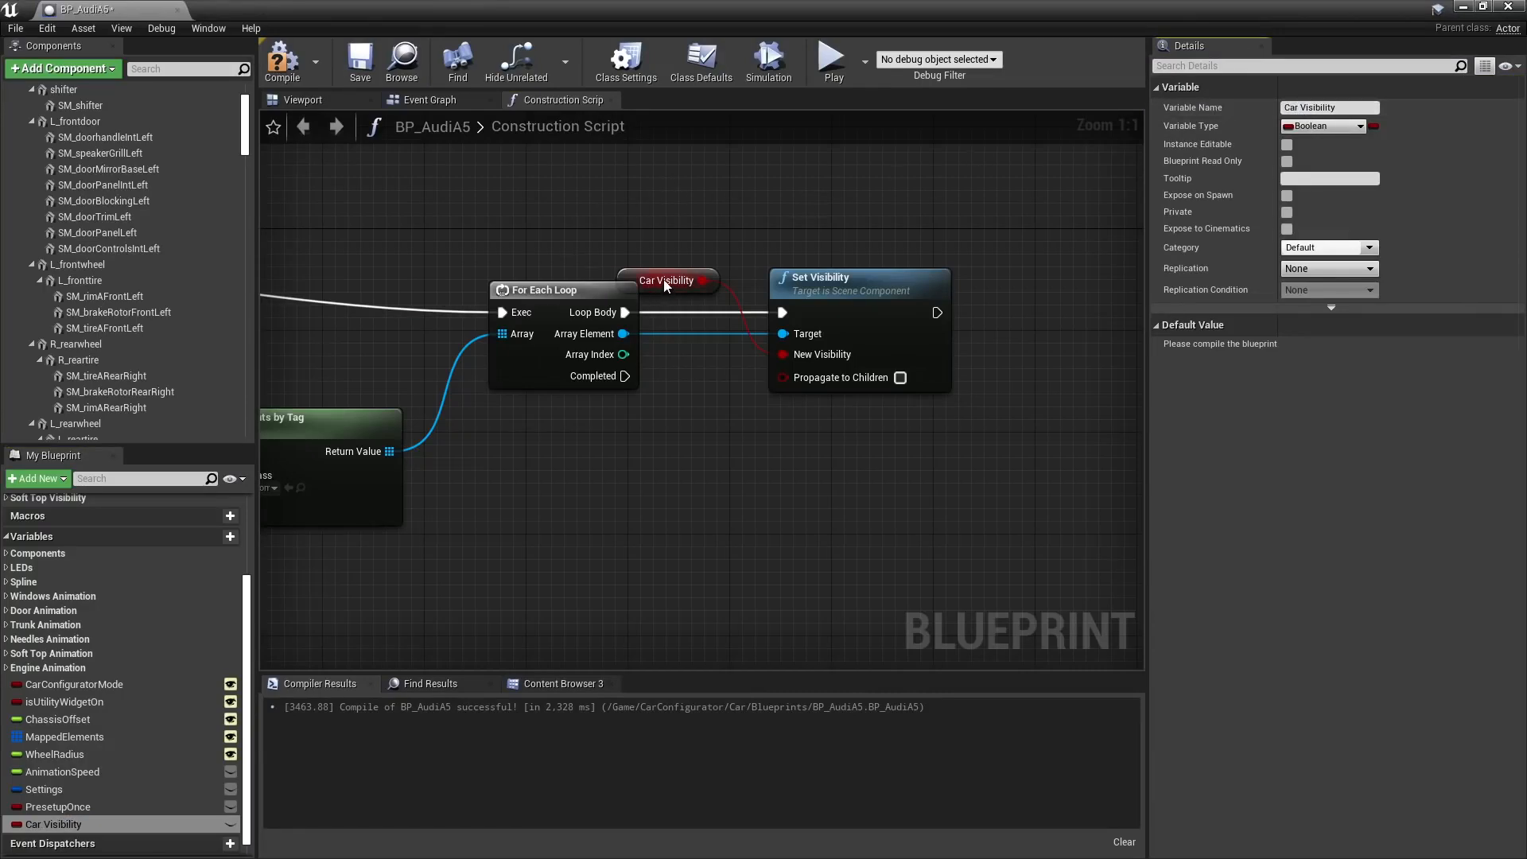
left_click_drag(641, 269, 554, 512)
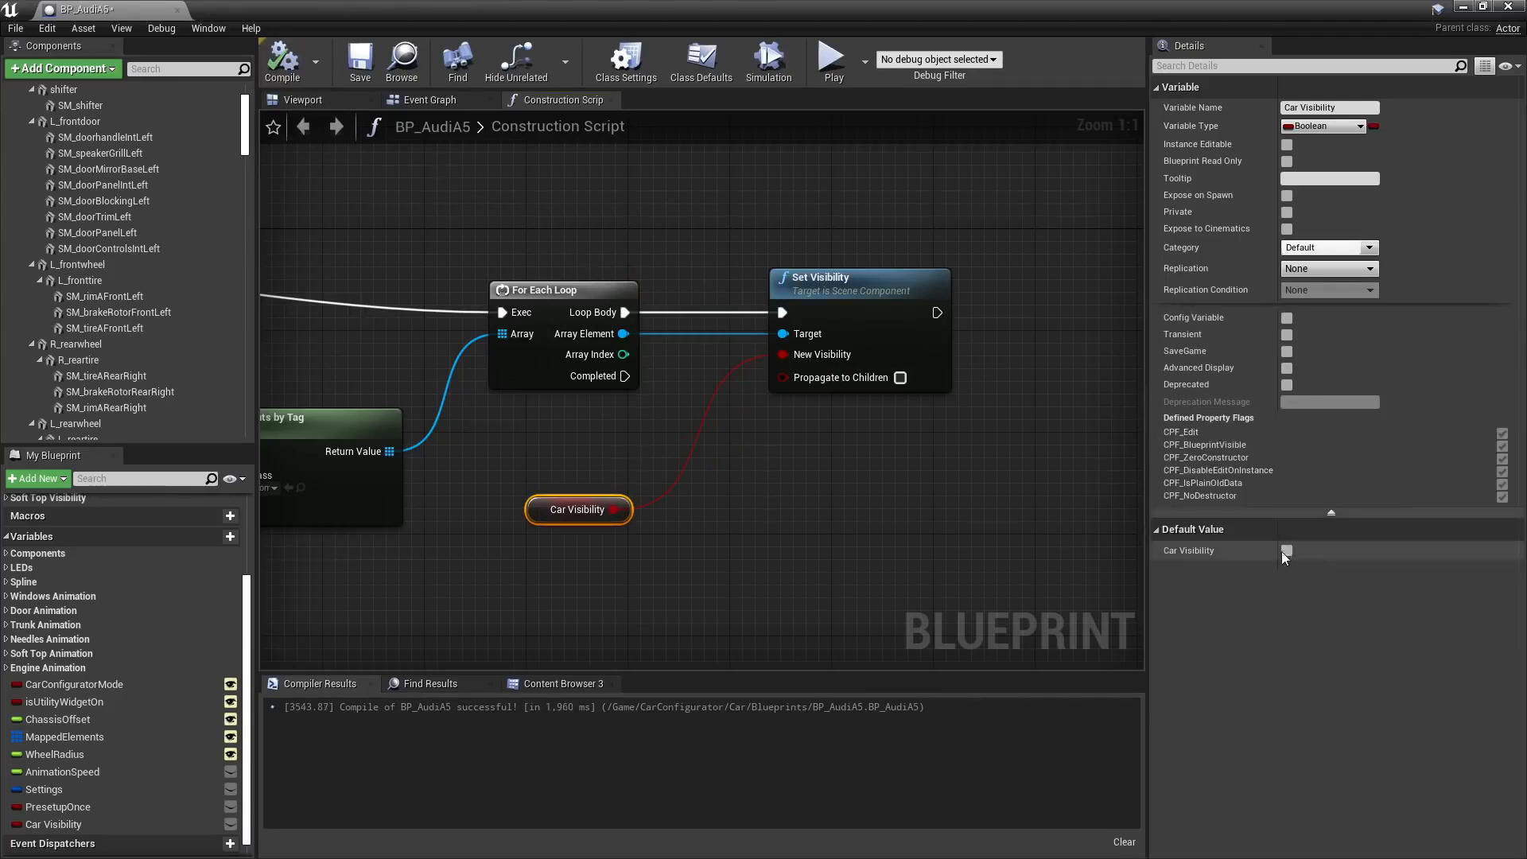
Toggle the Car Visibility default value on and back off to check which car meshes hide in the blueprint viewport
left_click(328, 101)
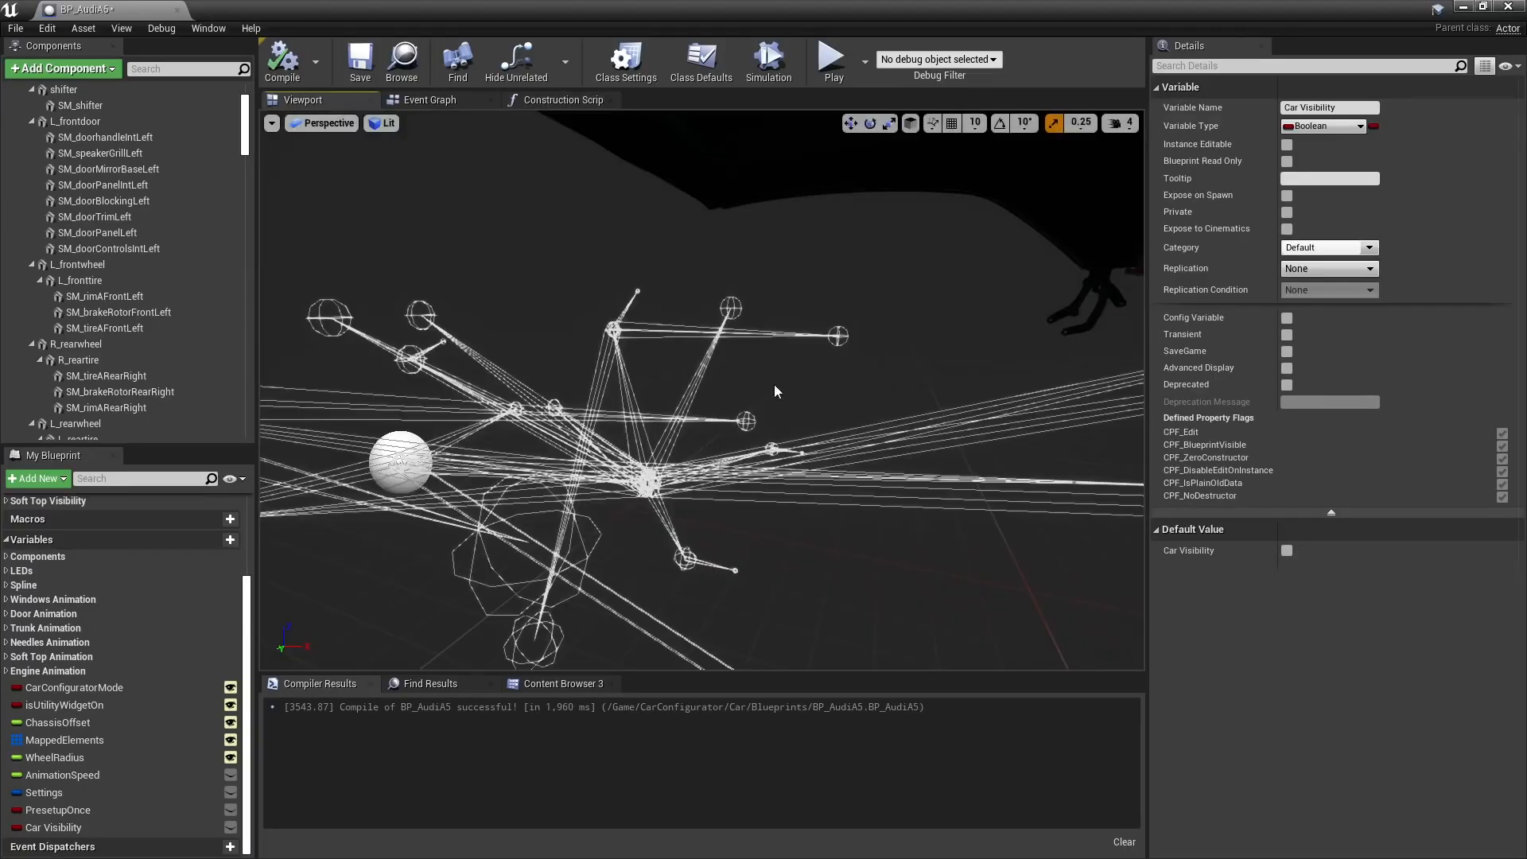
right_click_drag(775, 384, 843, 358)
right_click_drag(736, 426, 628, 409)
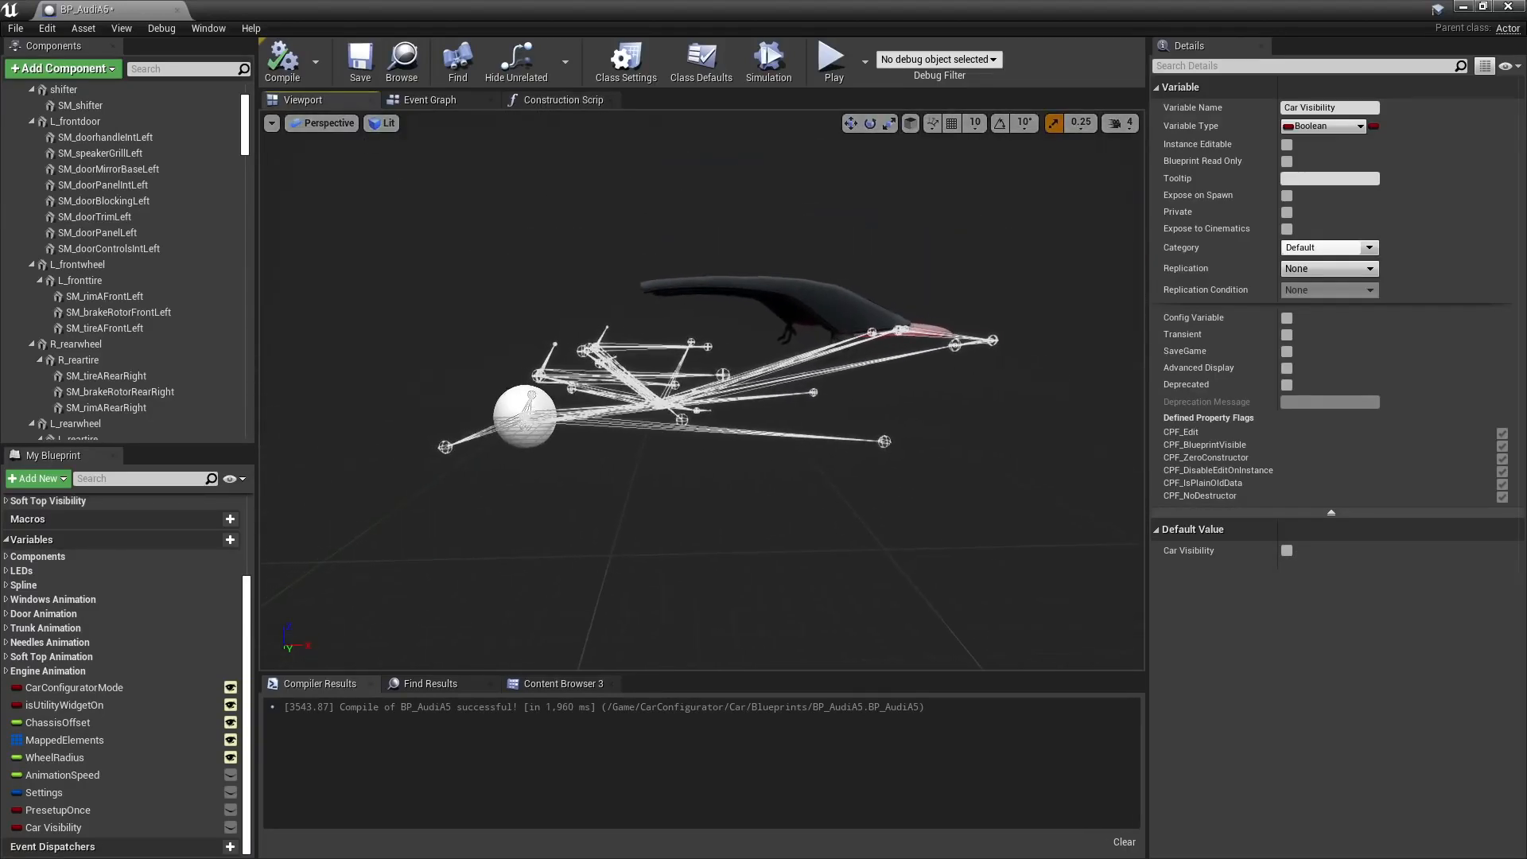
left_click(1287, 551)
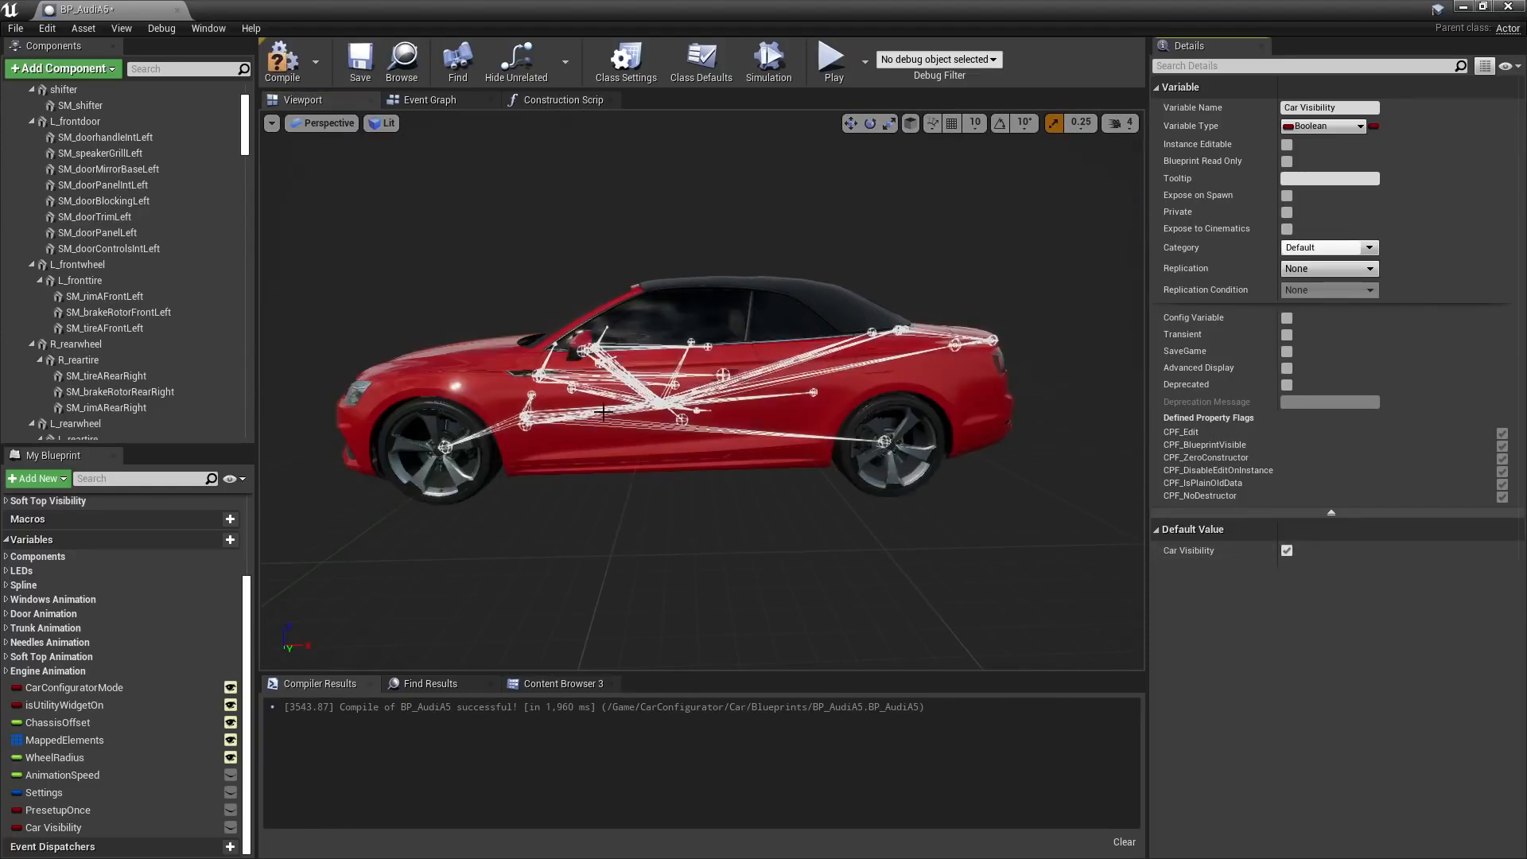
left_click(1287, 550)
right_click_drag(780, 359, 800, 360)
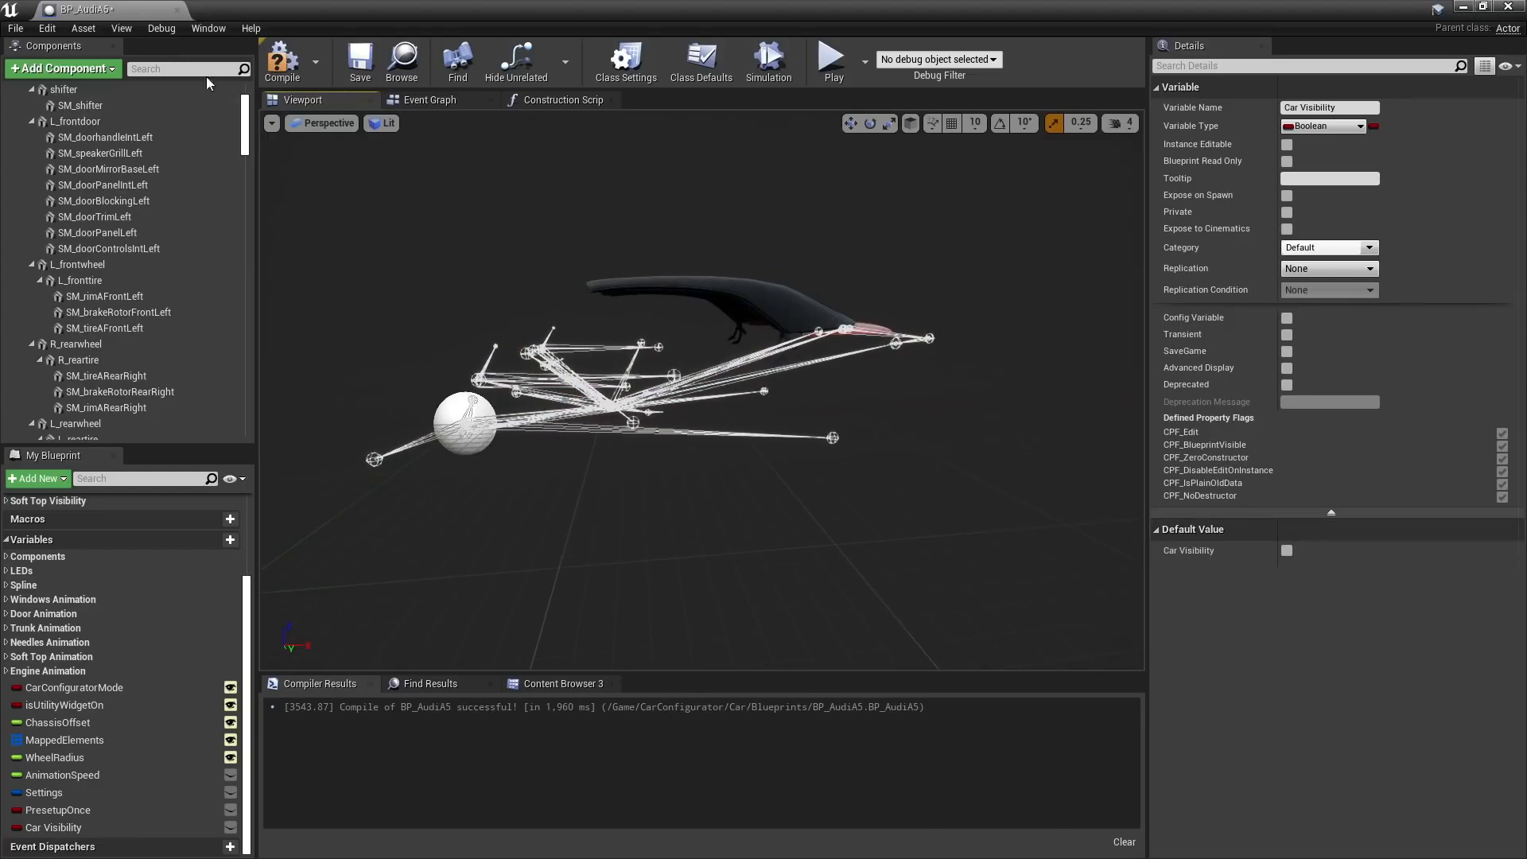
Add ConvertibleTop and ConvertibleTopCine references to the construction script, connect both to Set Visibility's Target, and compile the blueprint
type("top")
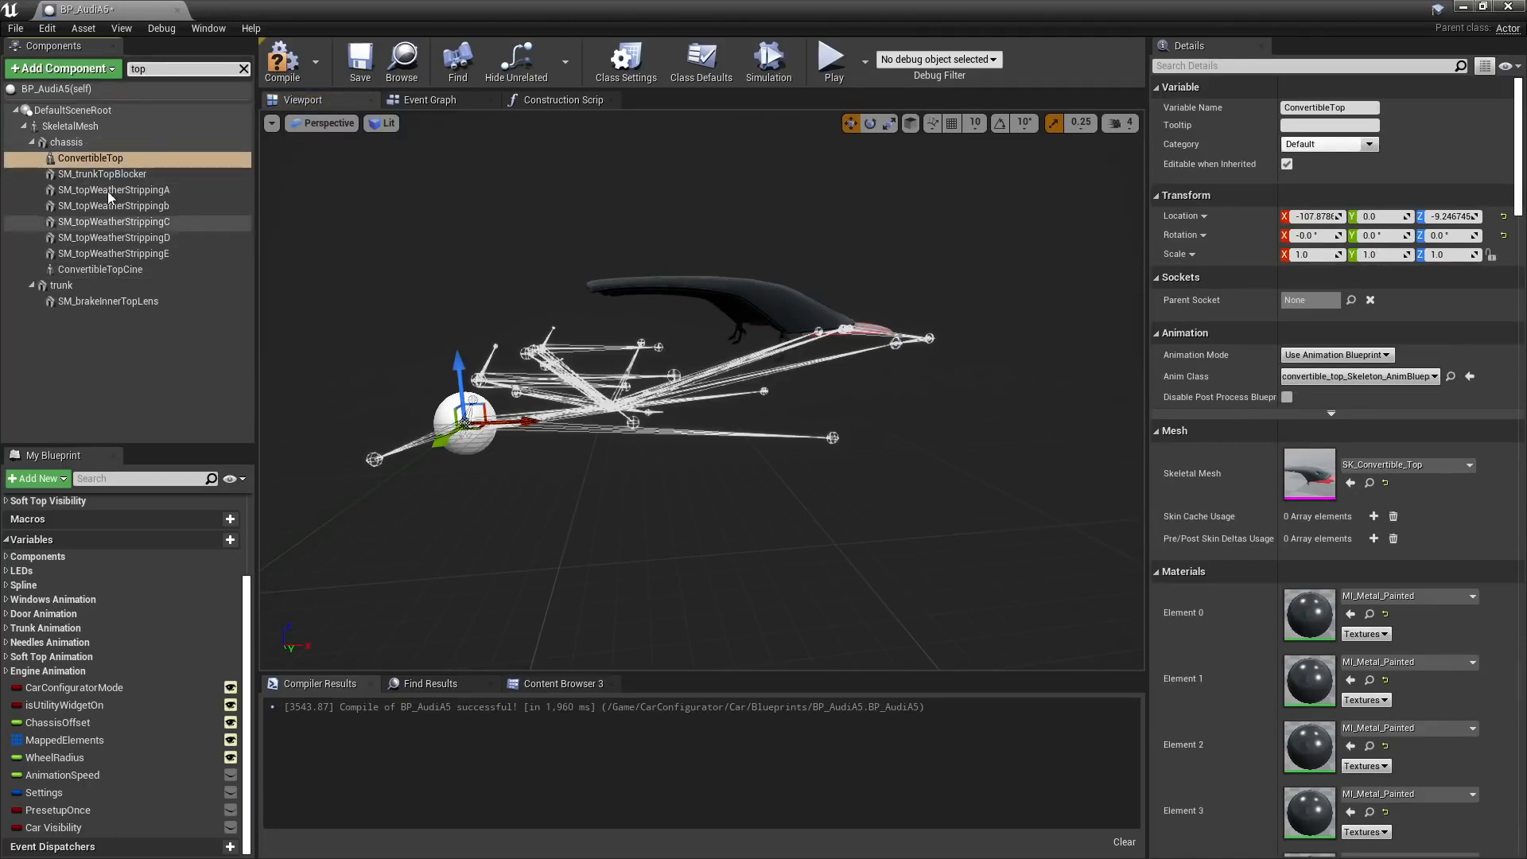
left_click(554, 103)
right_click_drag(830, 587, 894, 569)
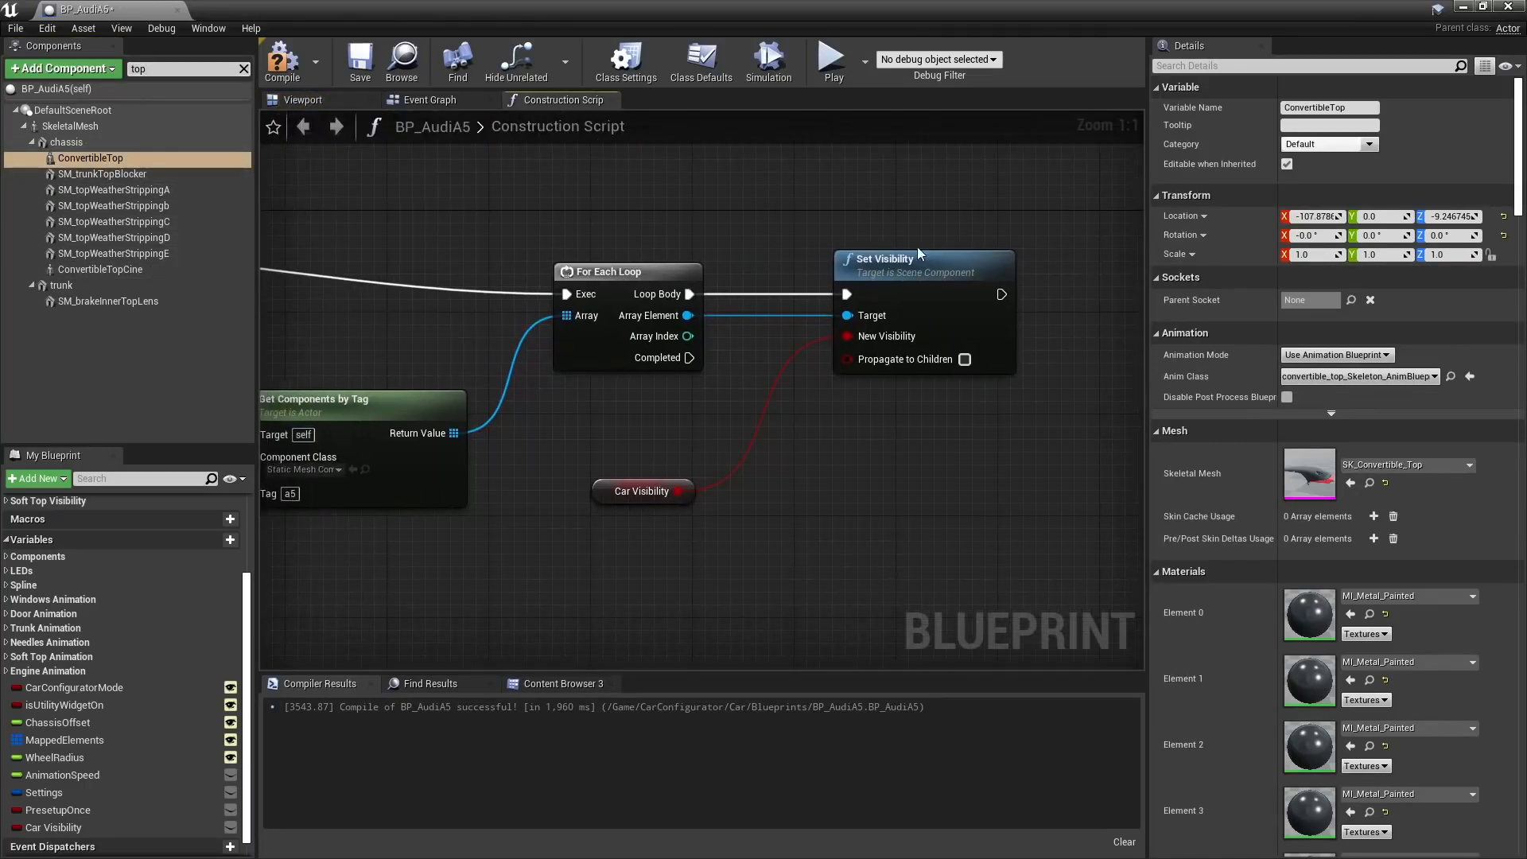
left_click_drag(119, 160, 630, 545)
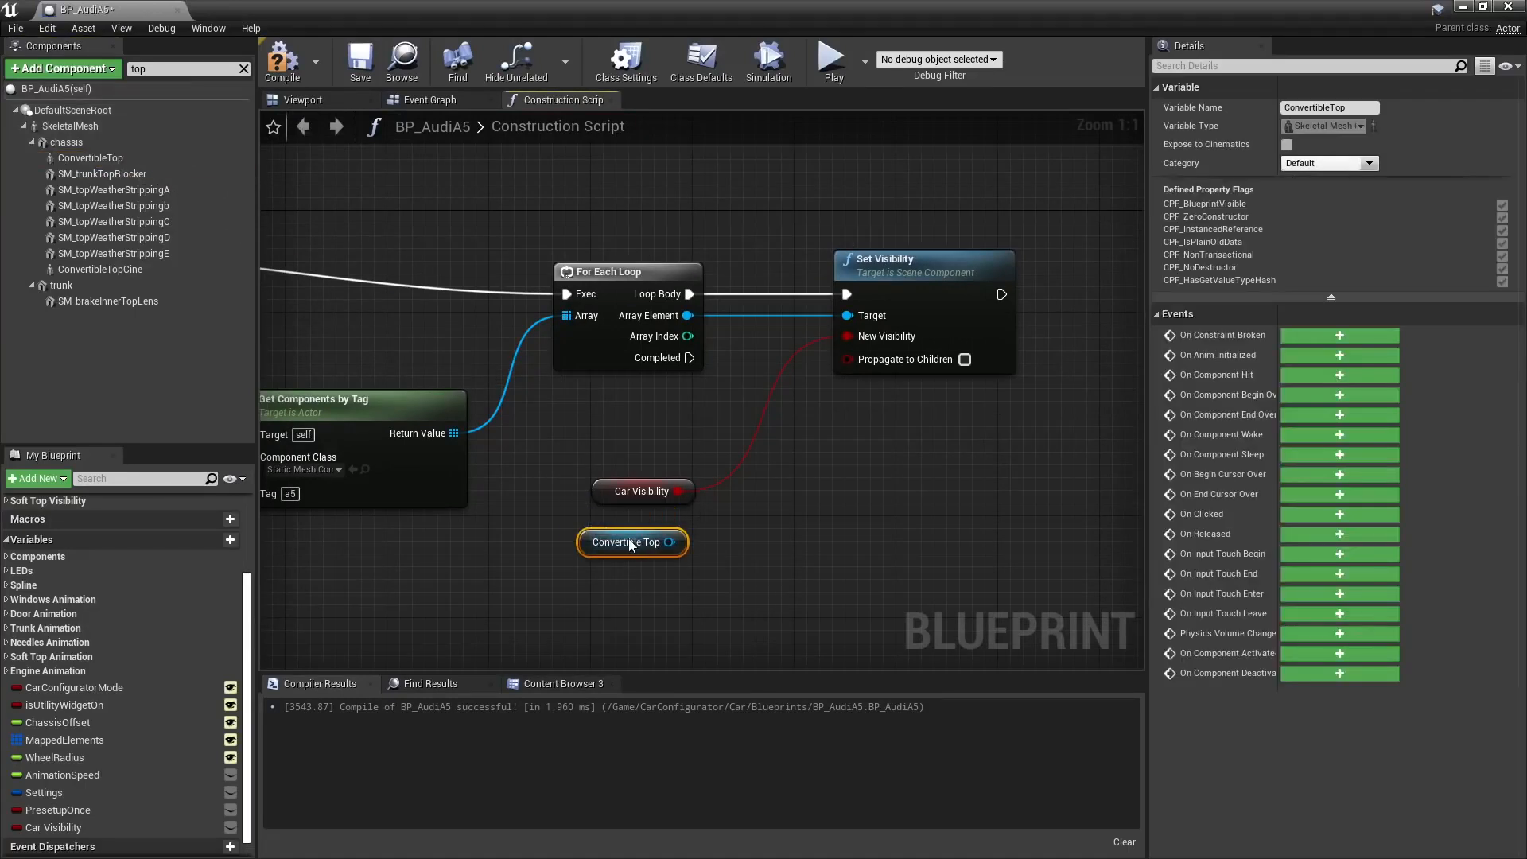
left_click_drag(100, 269, 558, 586)
left_click_drag(674, 551, 848, 315)
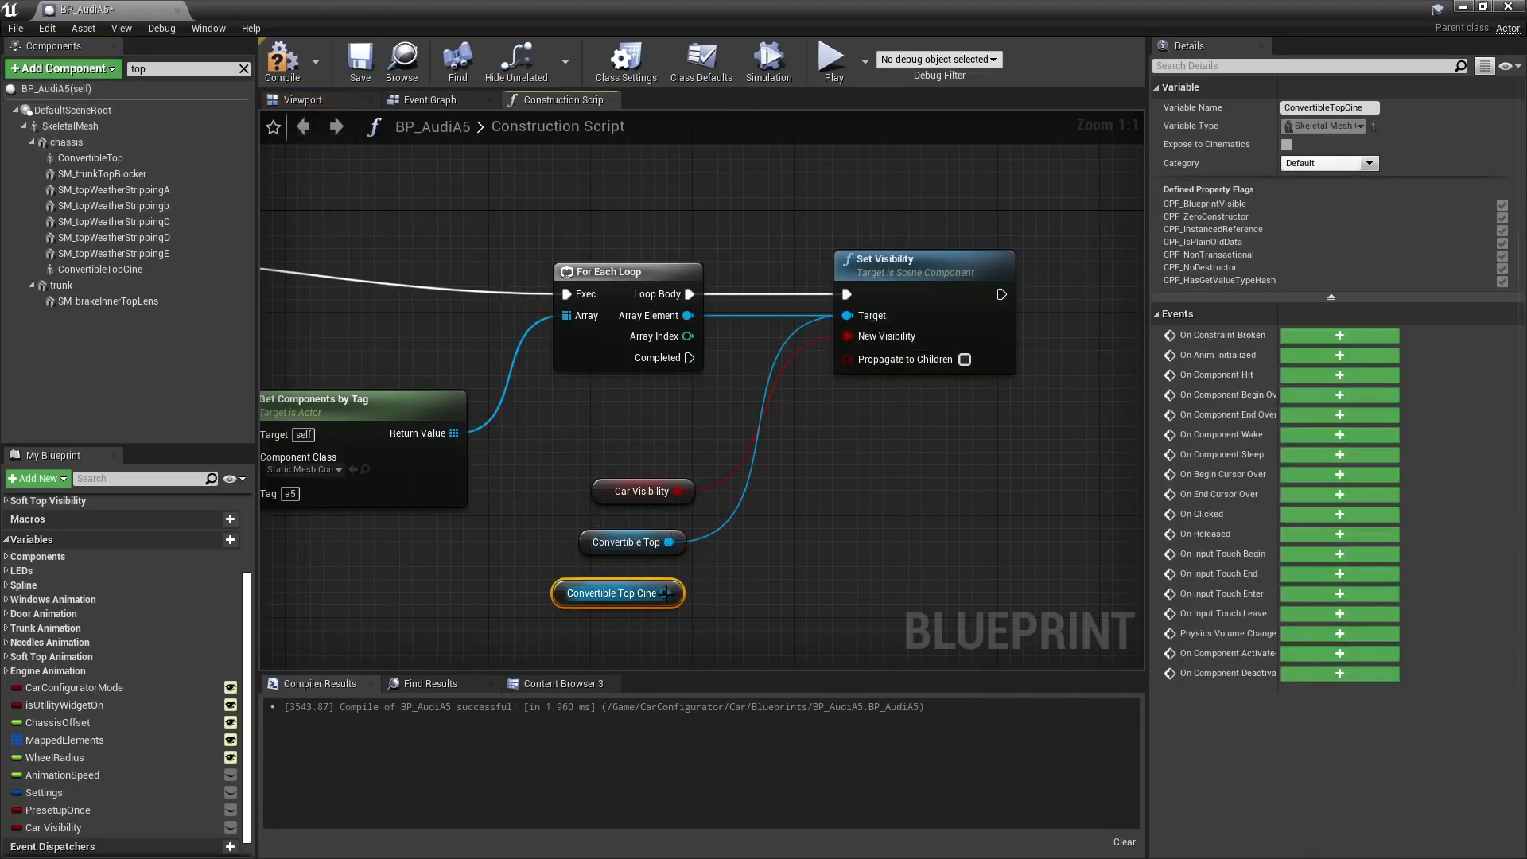
left_click_drag(665, 592, 848, 315)
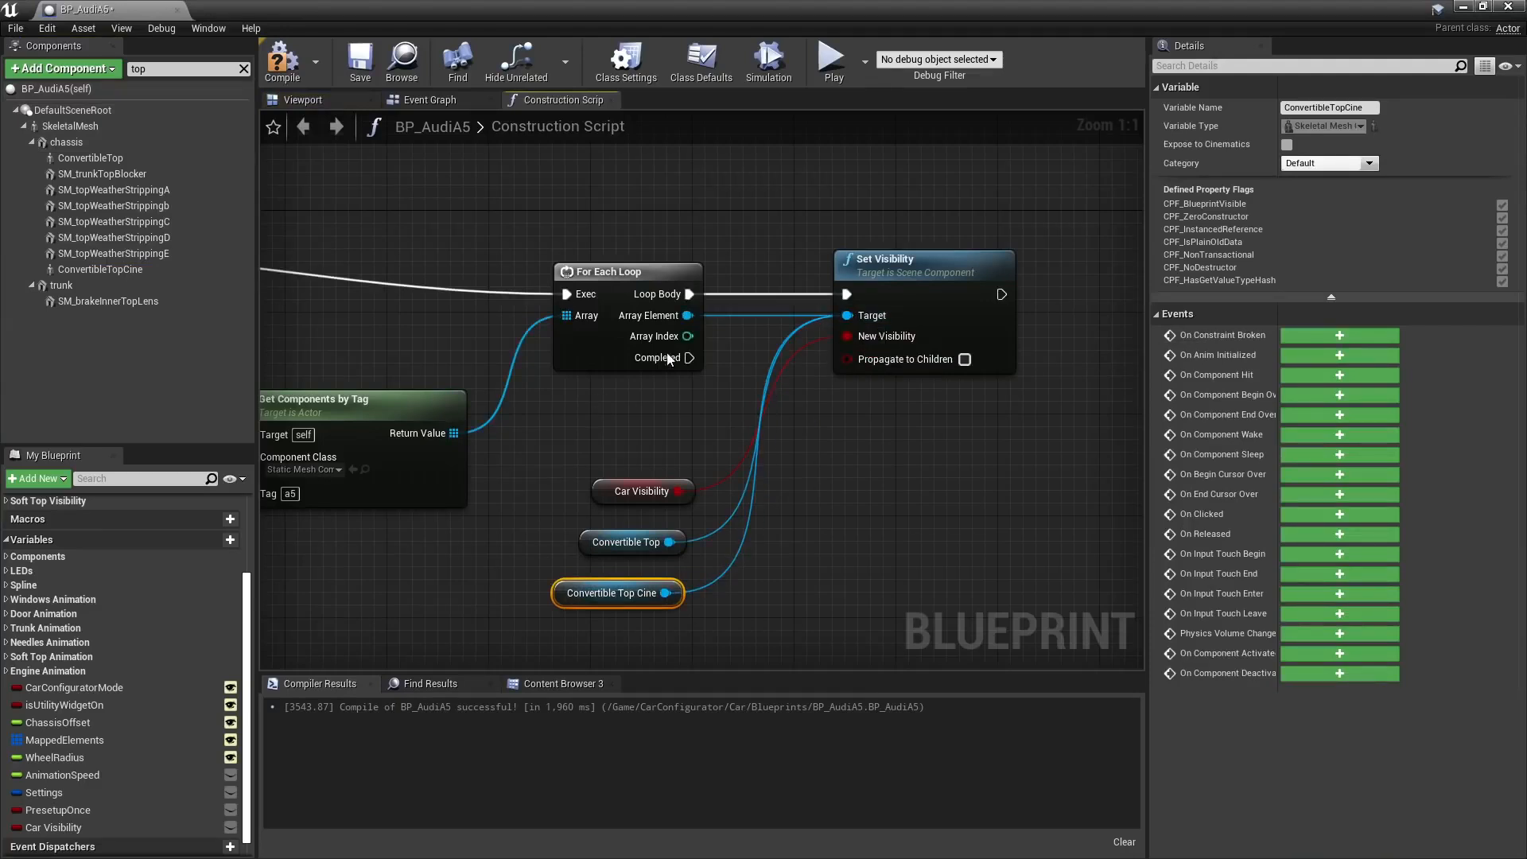
left_click(280, 64)
left_click(323, 102)
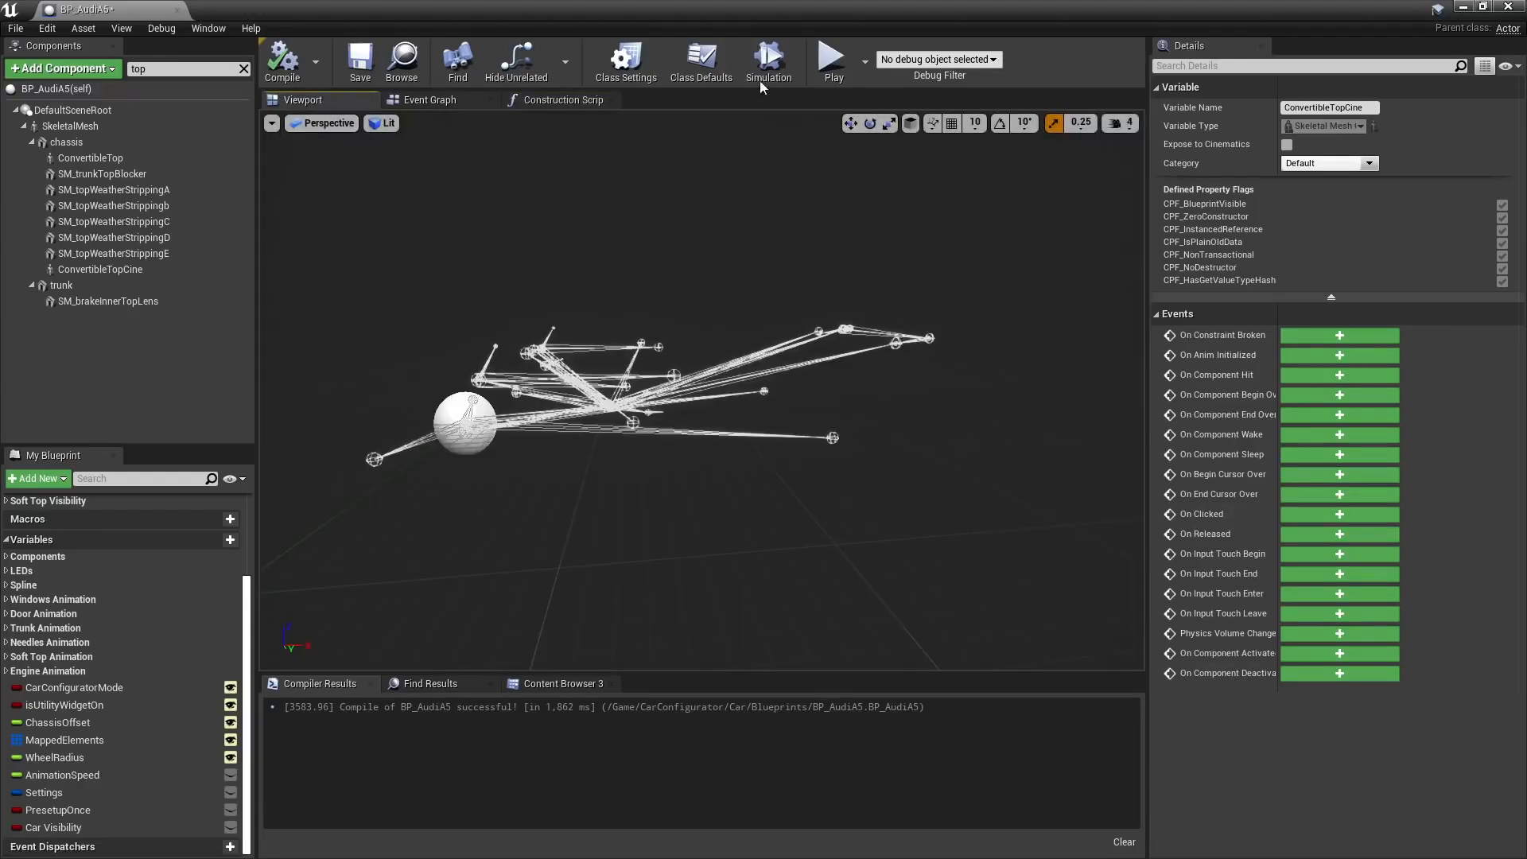
Float the BP_AudiA5 blueprint window over the level editor, make the Car Visibility variable instance editable, and compile
double_click(790, 12)
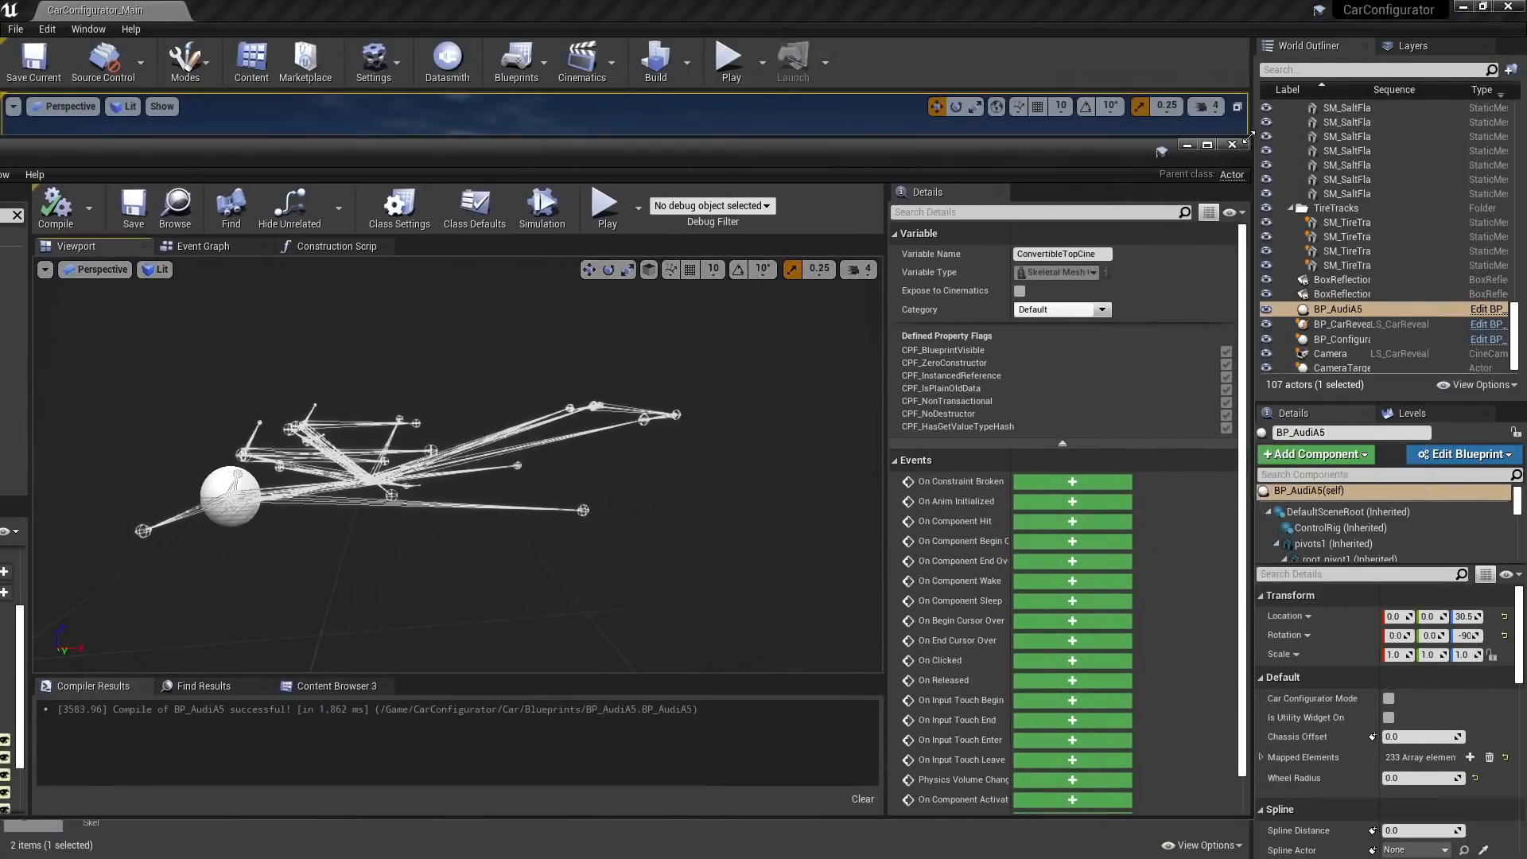
left_click_drag(1259, 171, 858, 241)
left_click_drag(700, 259, 851, 525)
mouse_move(745, 376)
left_mouse_down()
mouse_move(700, 381)
mouse_move(732, 373)
left_mouse_up()
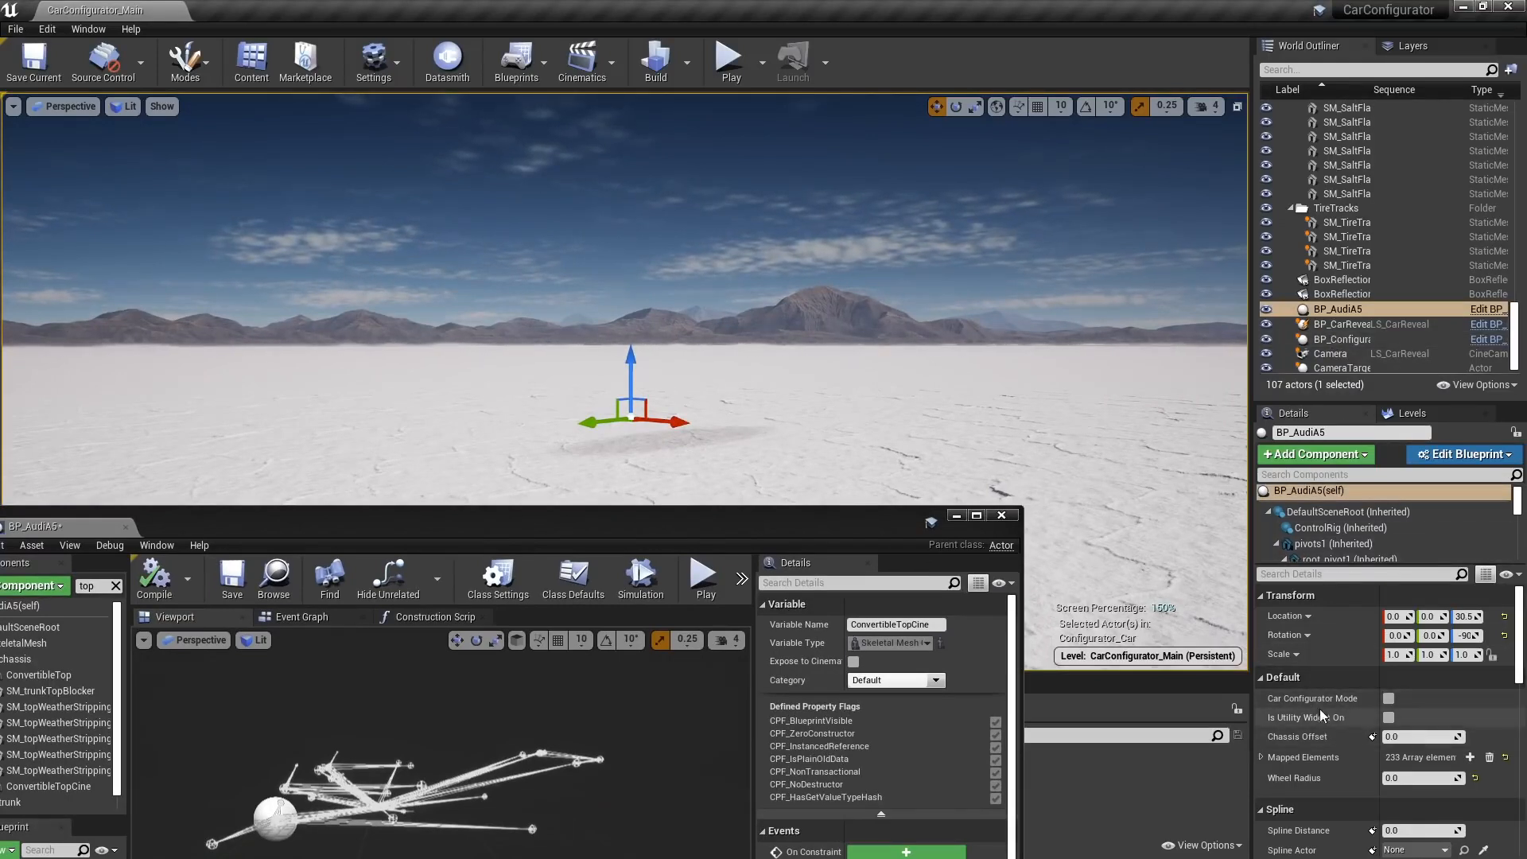
left_click_drag(681, 523, 834, 213)
left_click_drag(275, 674, 277, 744)
left_click_drag(882, 210, 870, 261)
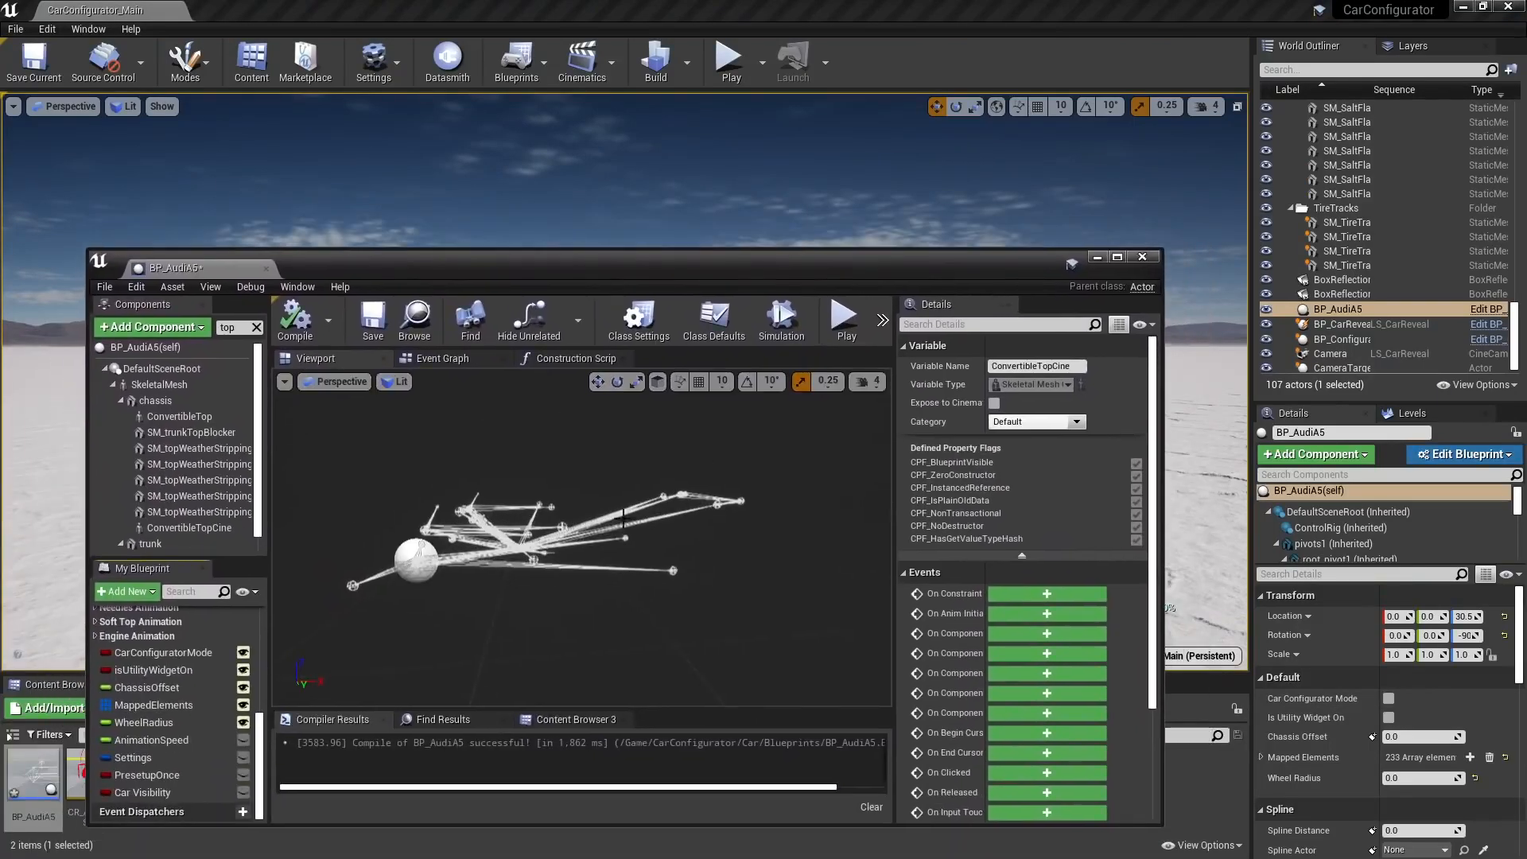
left_click(243, 793)
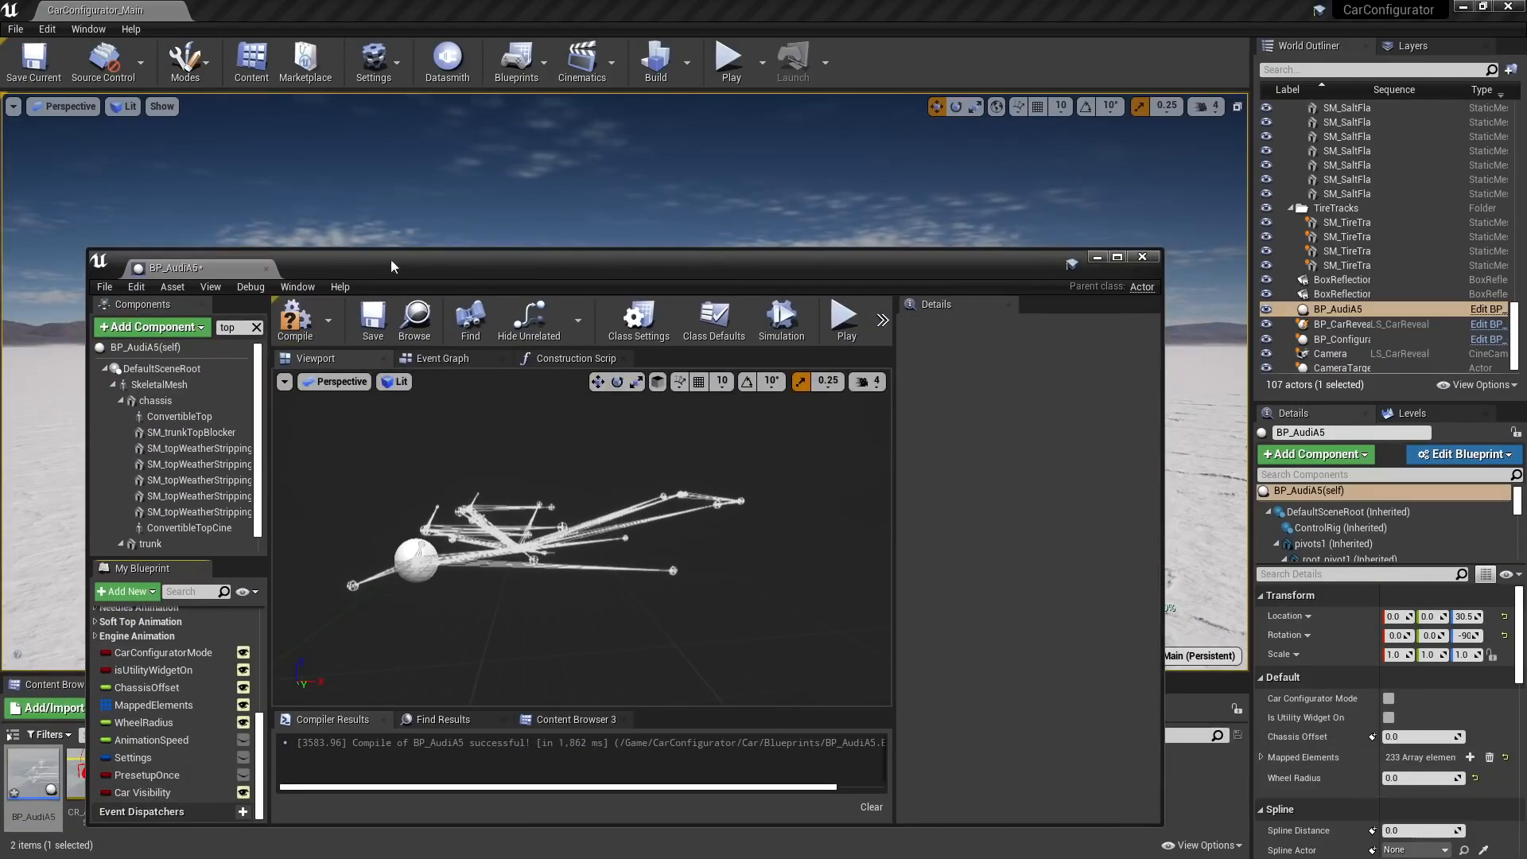
left_click_drag(380, 251, 424, 246)
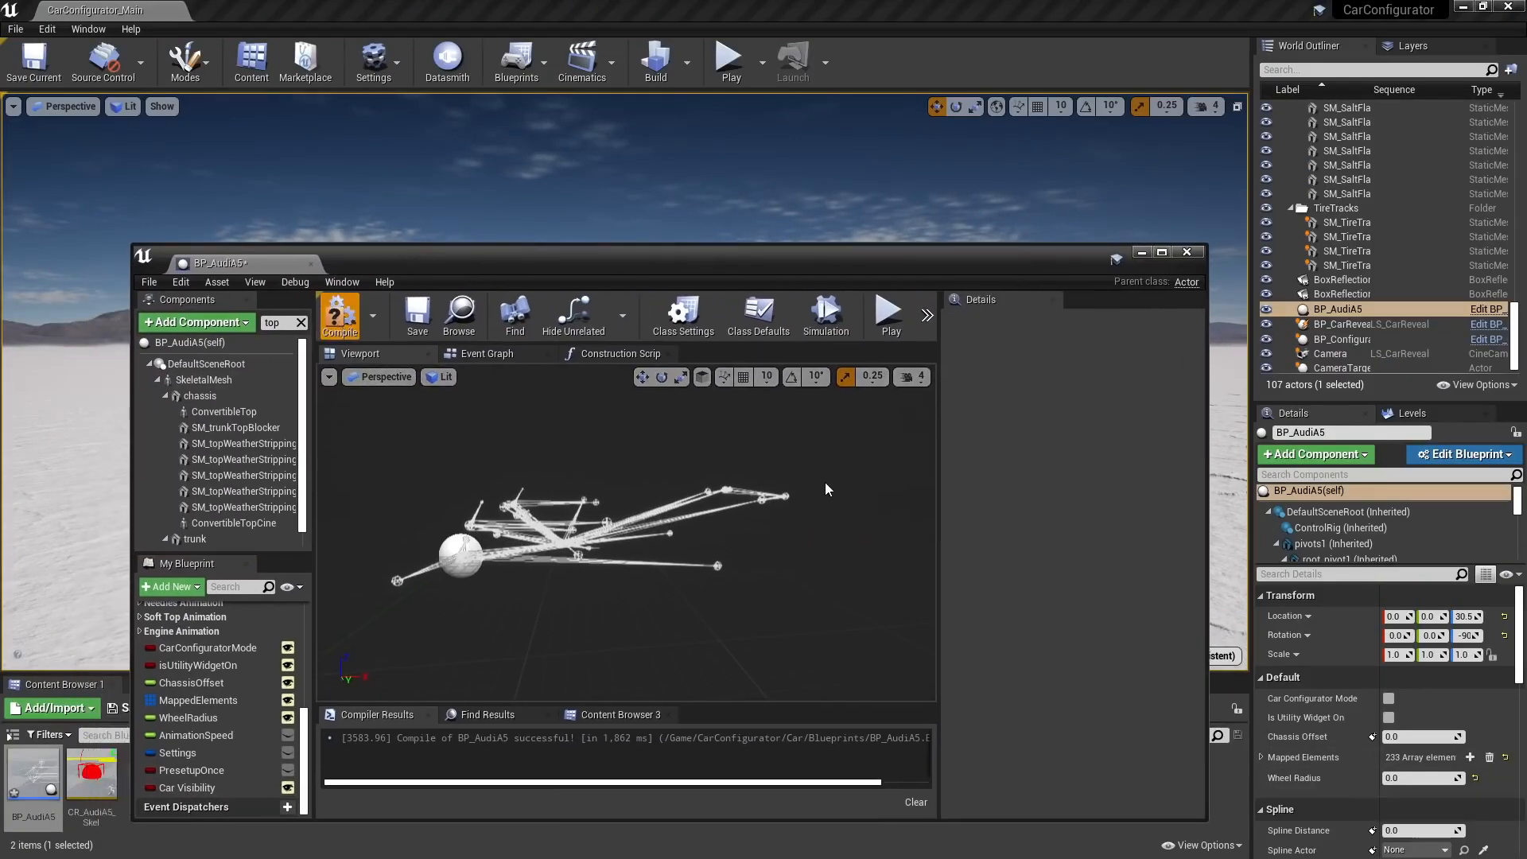
left_click_drag(965, 271, 684, 614)
Toggle Car Visibility on the level's BP_AudiA5 actor to check its effect in the level viewport, leaving it enabled
left_click(1389, 797)
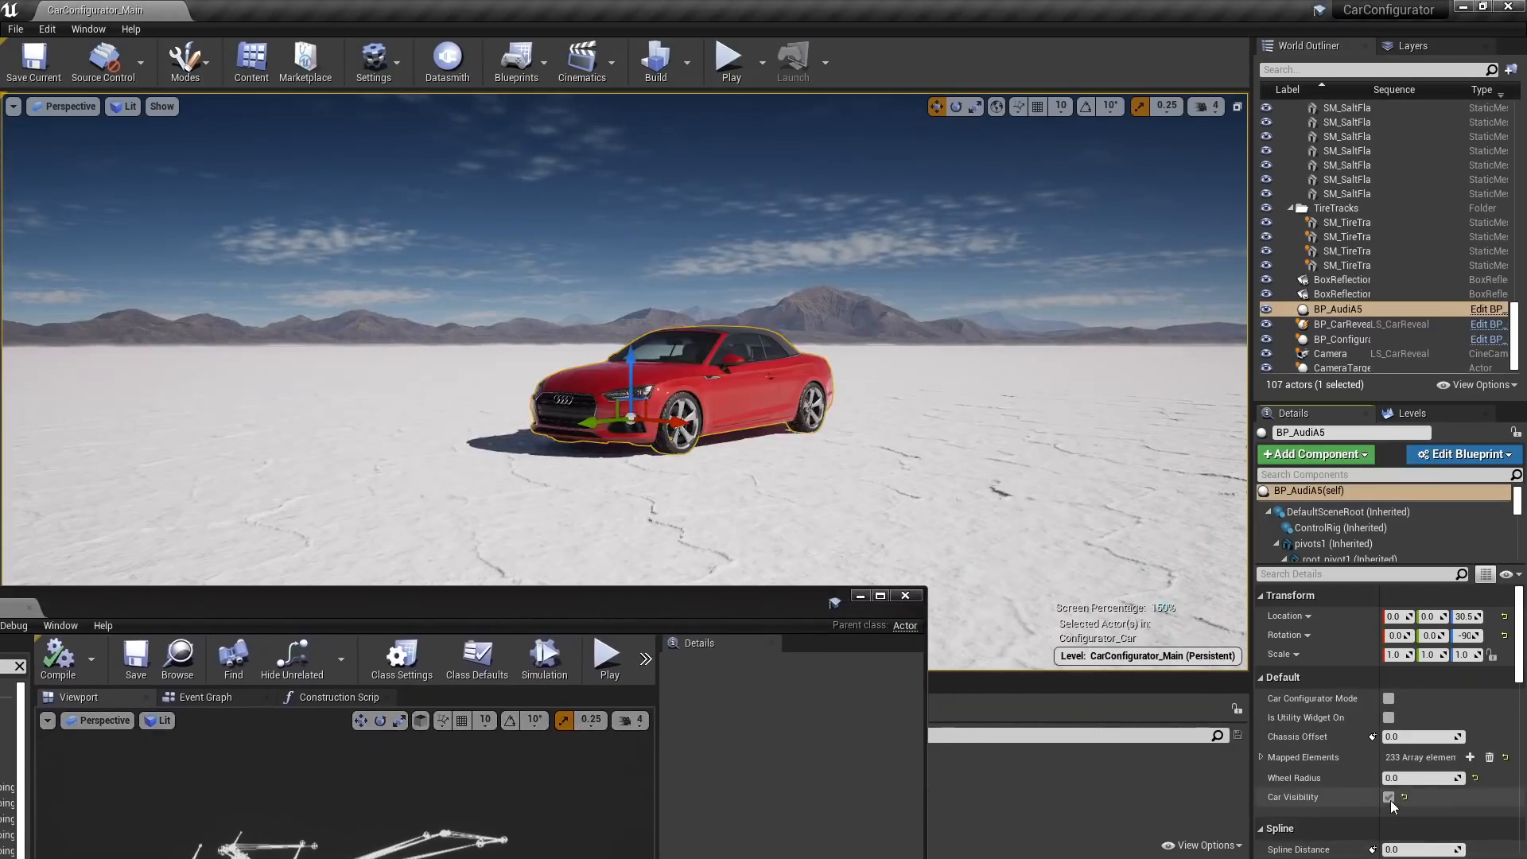
left_click(1389, 797)
left_click(1390, 798)
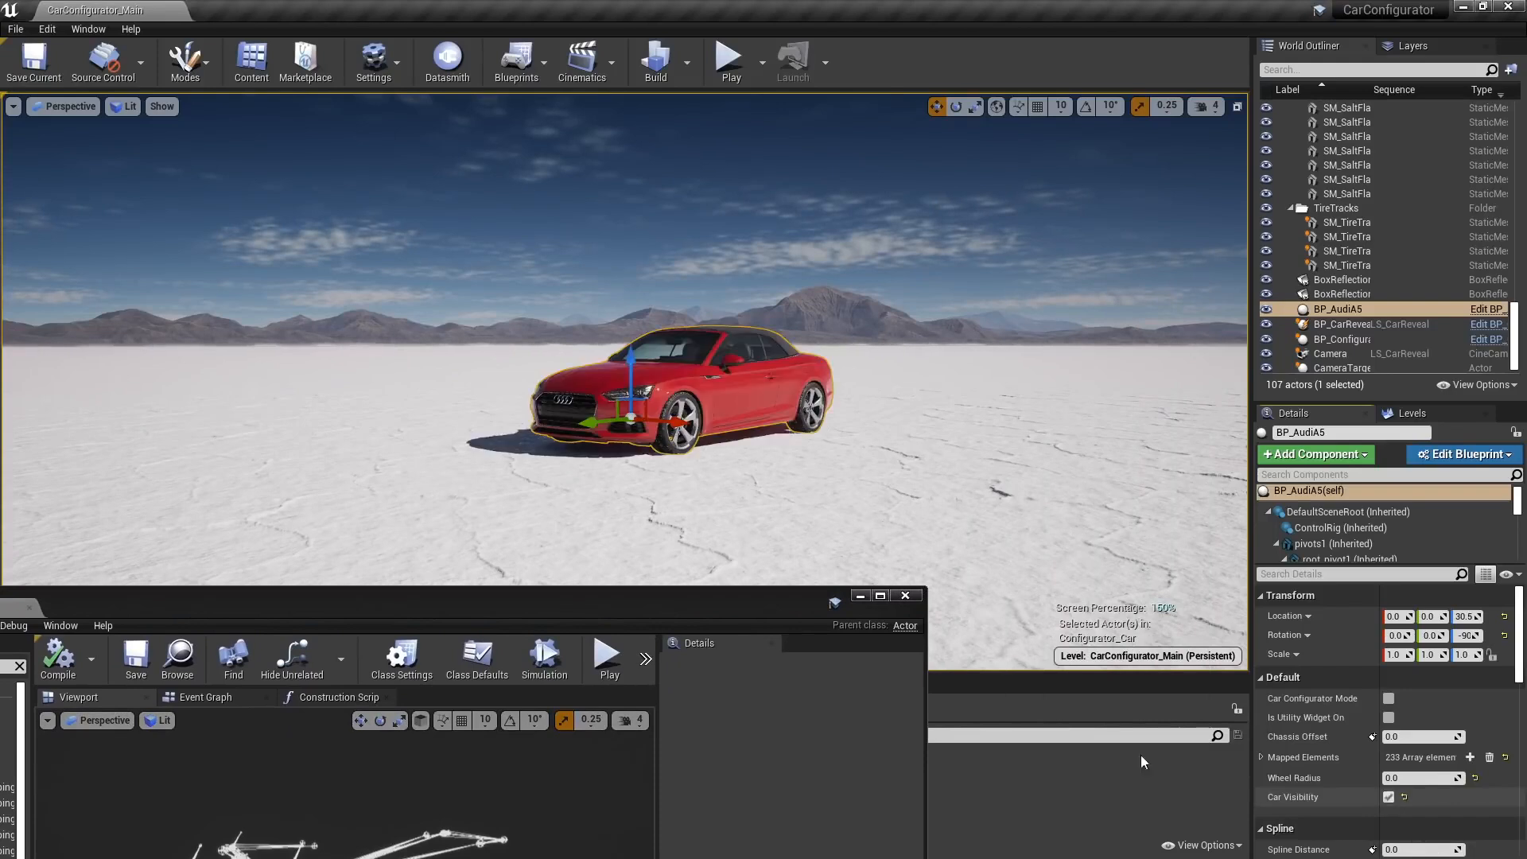
left_click_drag(748, 596, 774, 664)
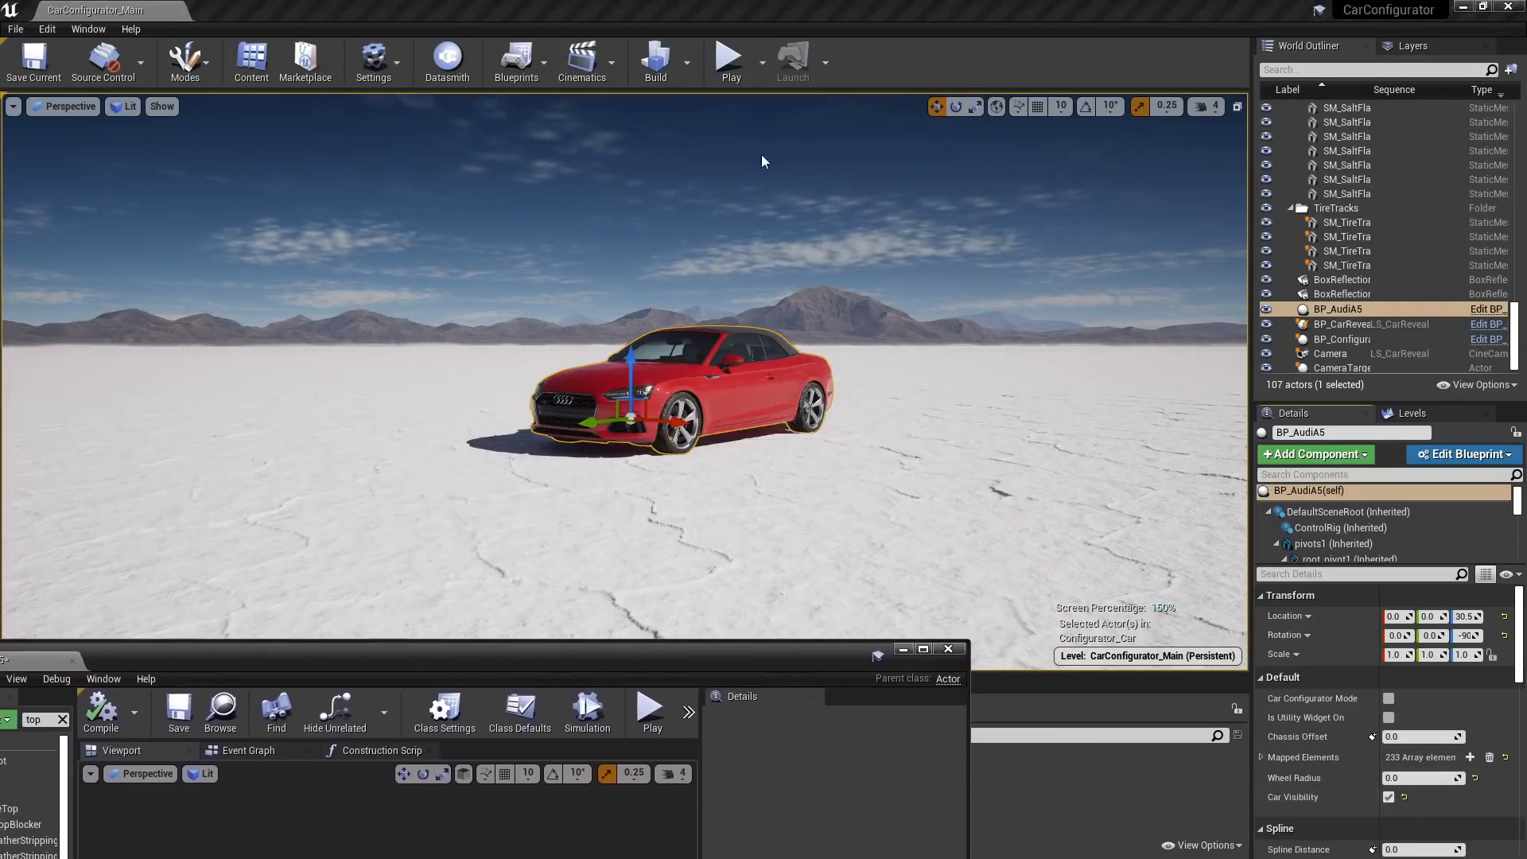
Play-test the level with the Audi's Car Visibility enabled and again with it disabled, stopping each session
left_click(732, 72)
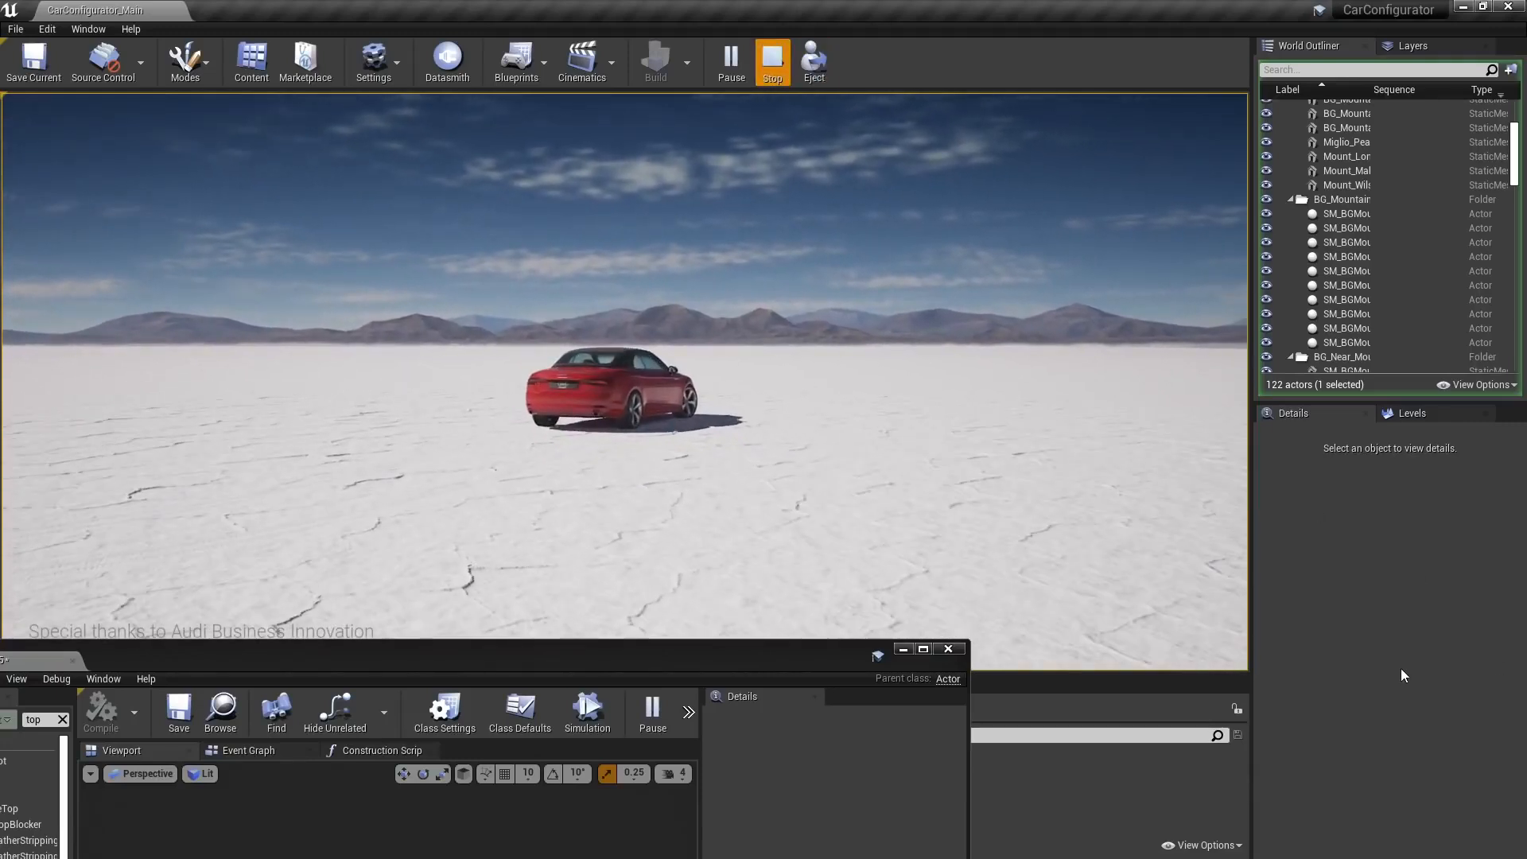
key("Escape")
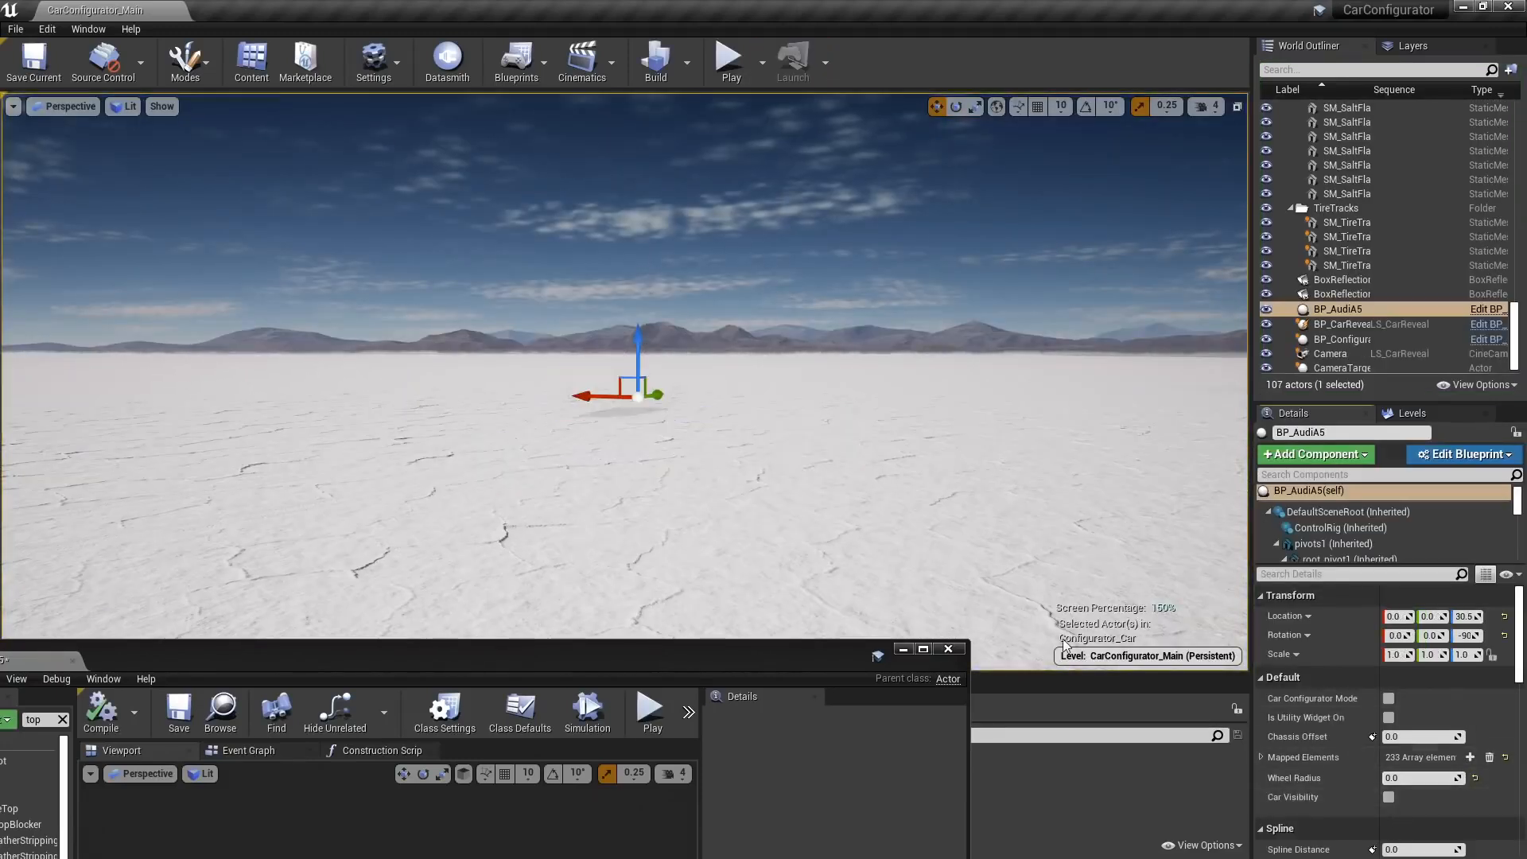
left_click(726, 61)
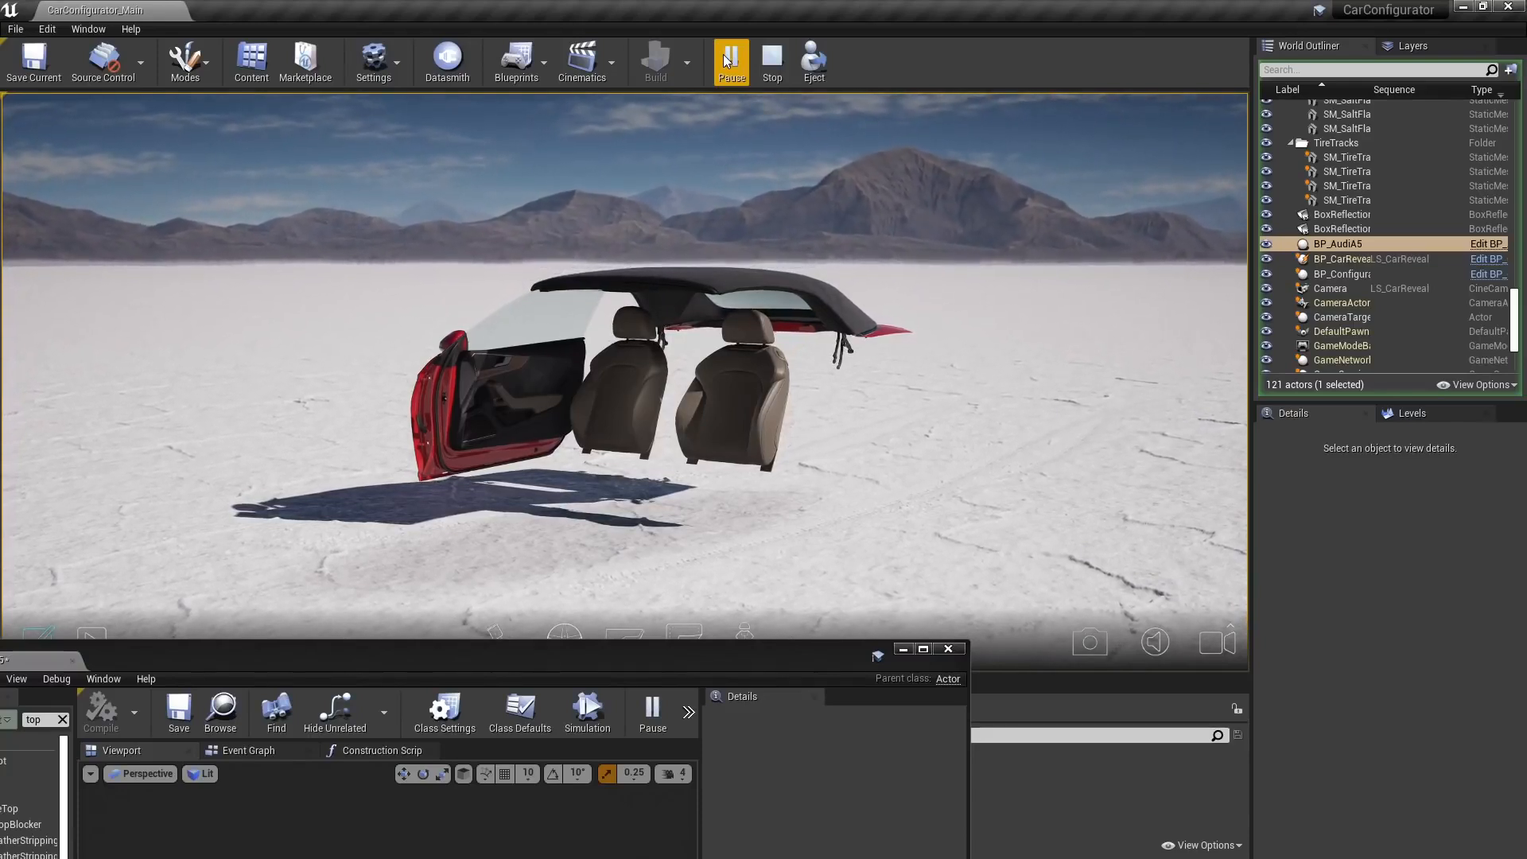
left_click_drag(633, 660, 812, 329)
left_click(765, 71)
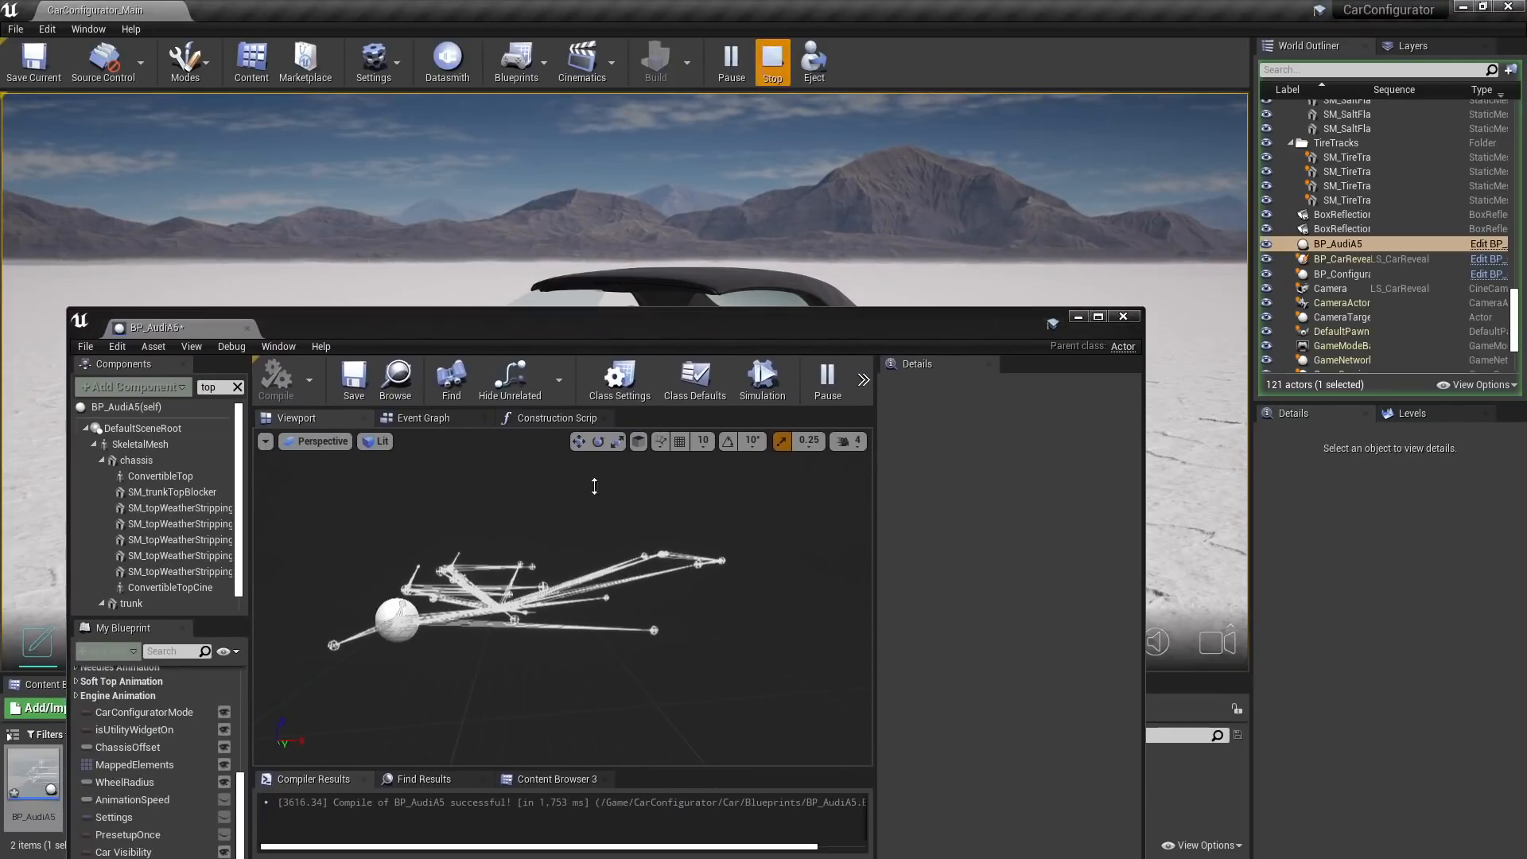
Add a Set Hidden in Game node after Set Visibility in BP_AudiA5's construction script and align it with that node
left_click_drag(625, 341, 728, 332)
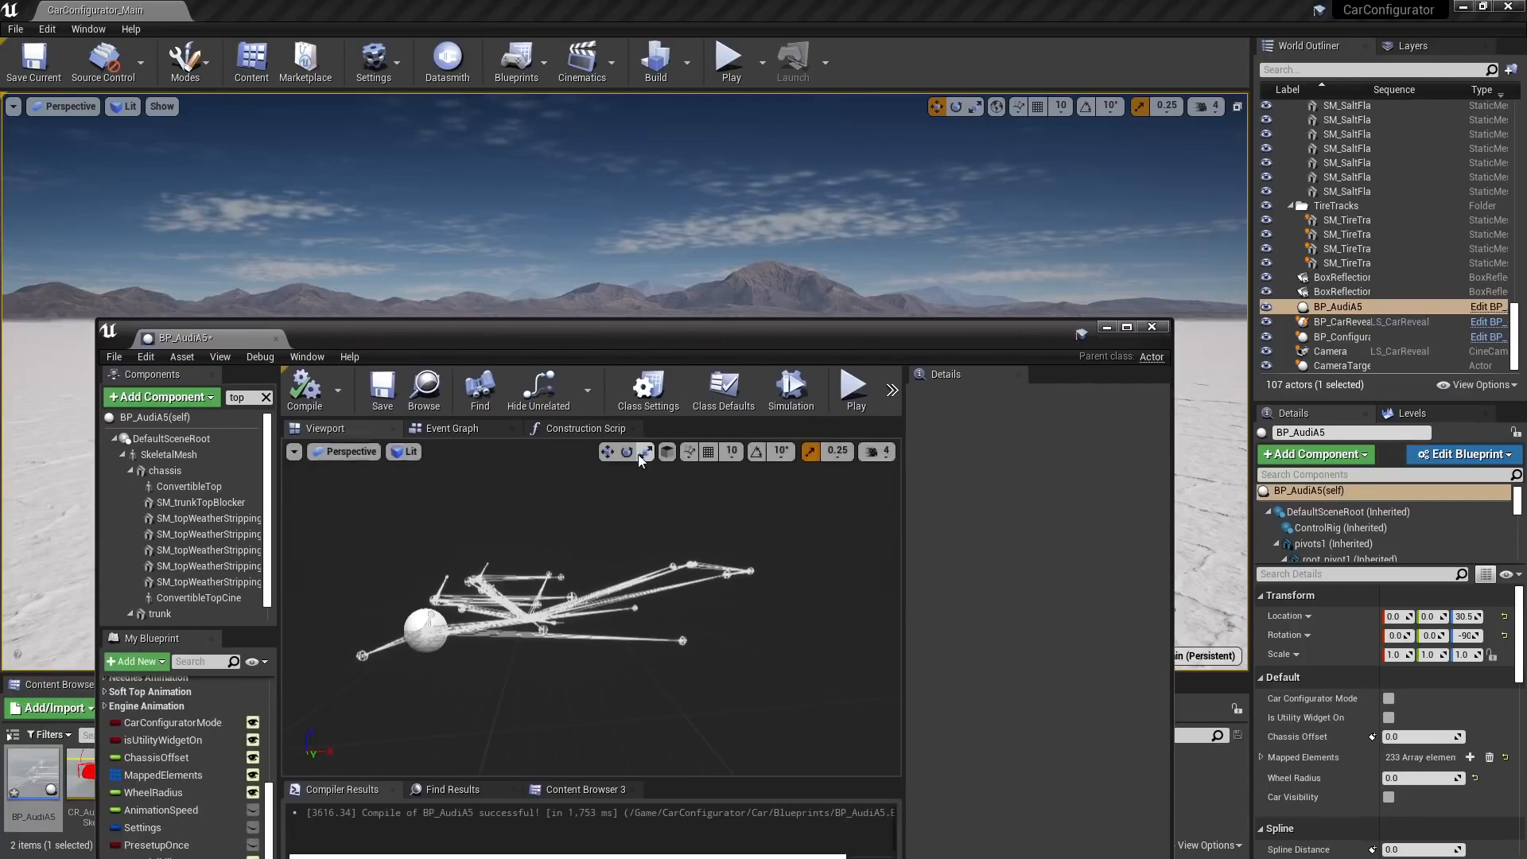
left_click(587, 428)
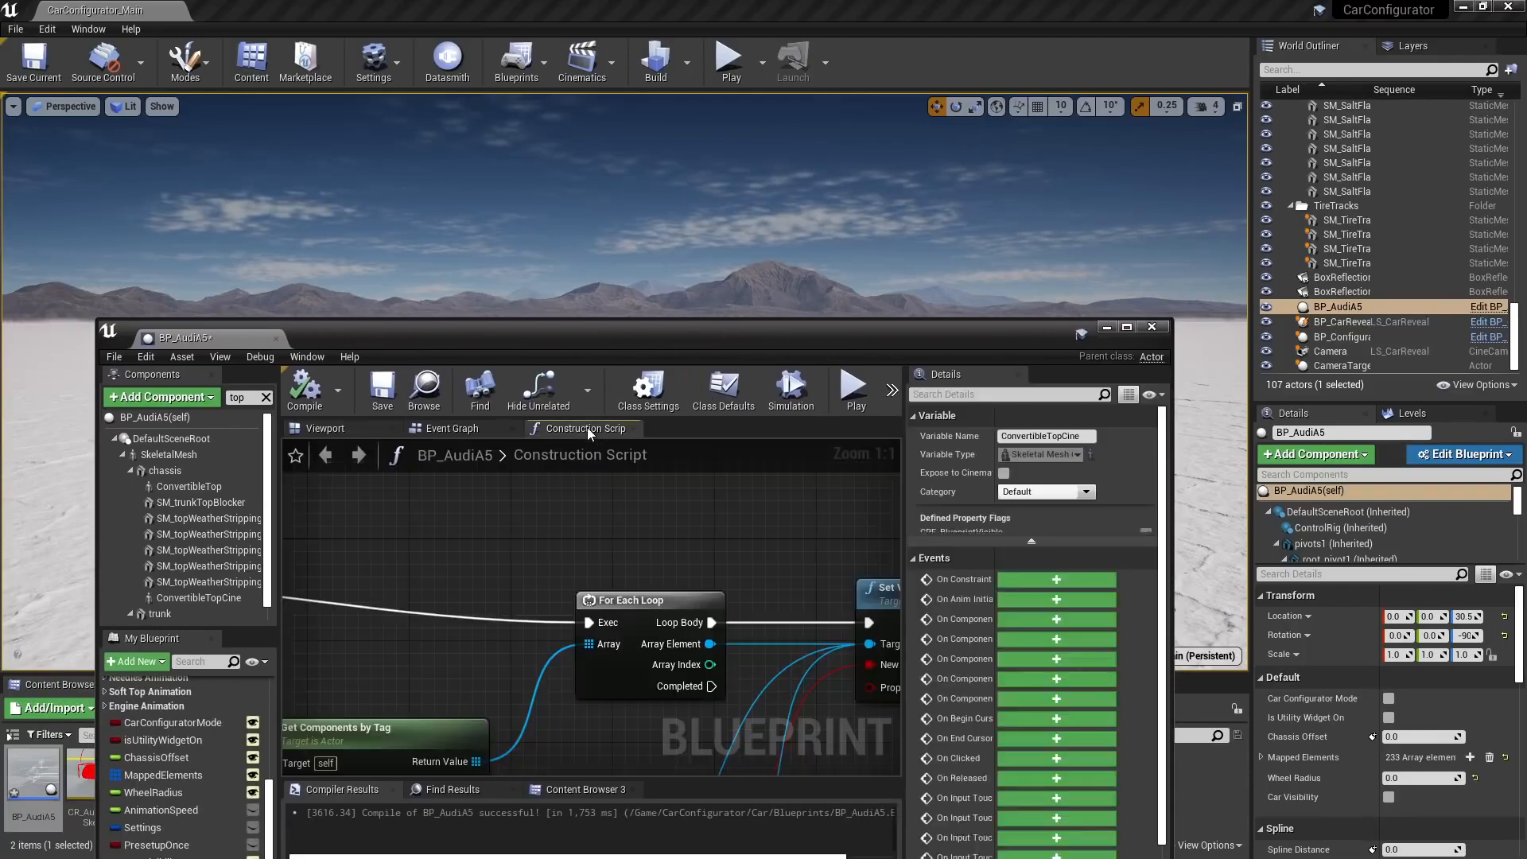
left_click_drag(917, 348, 854, 175)
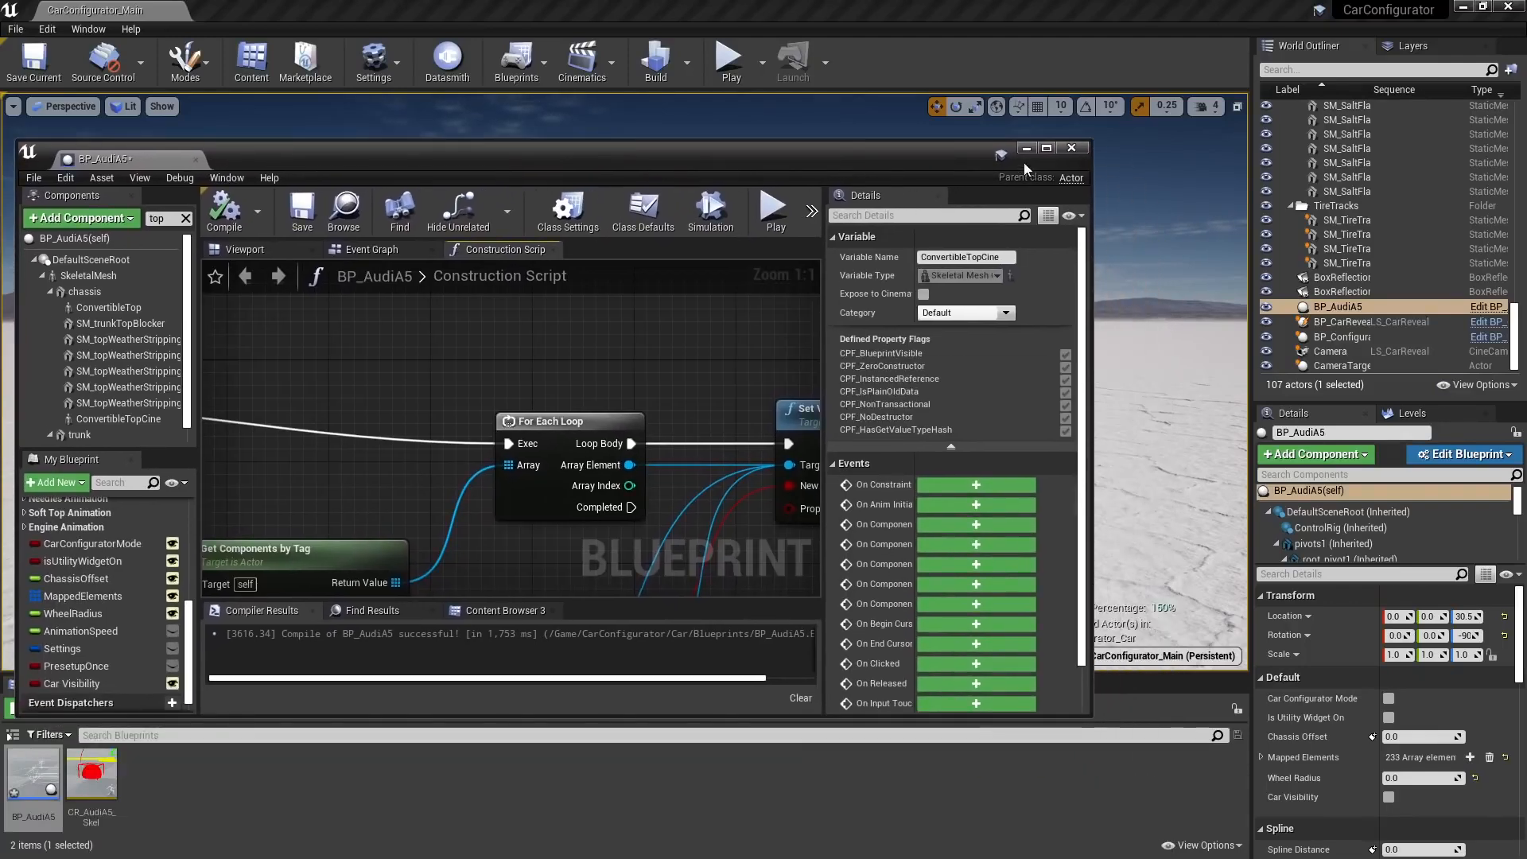
double_click(1034, 155)
right_click_drag(920, 427, 685, 454)
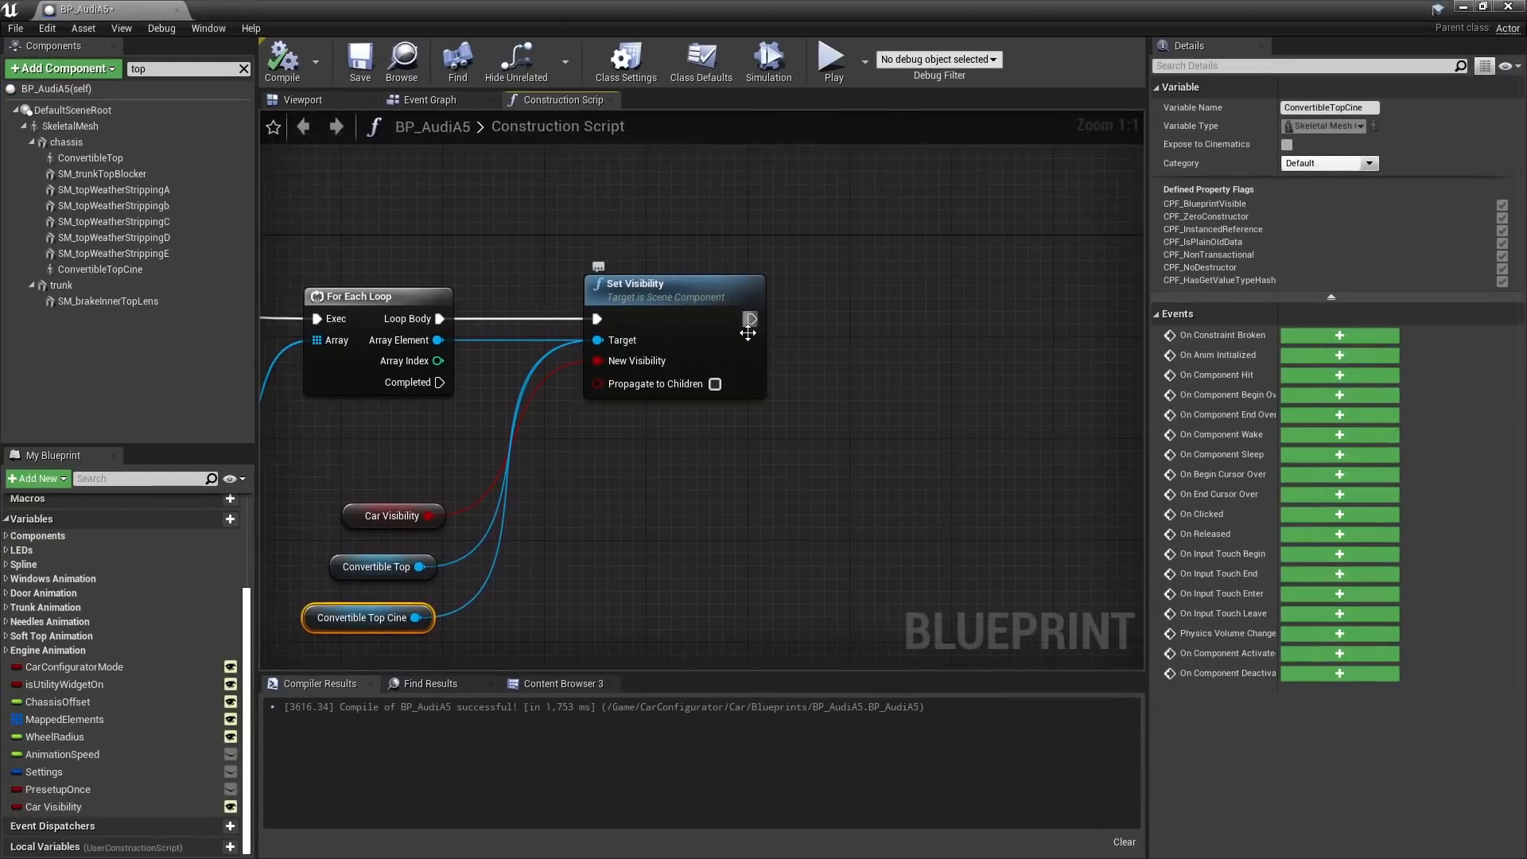
left_click_drag(752, 318, 891, 321)
type("hidde")
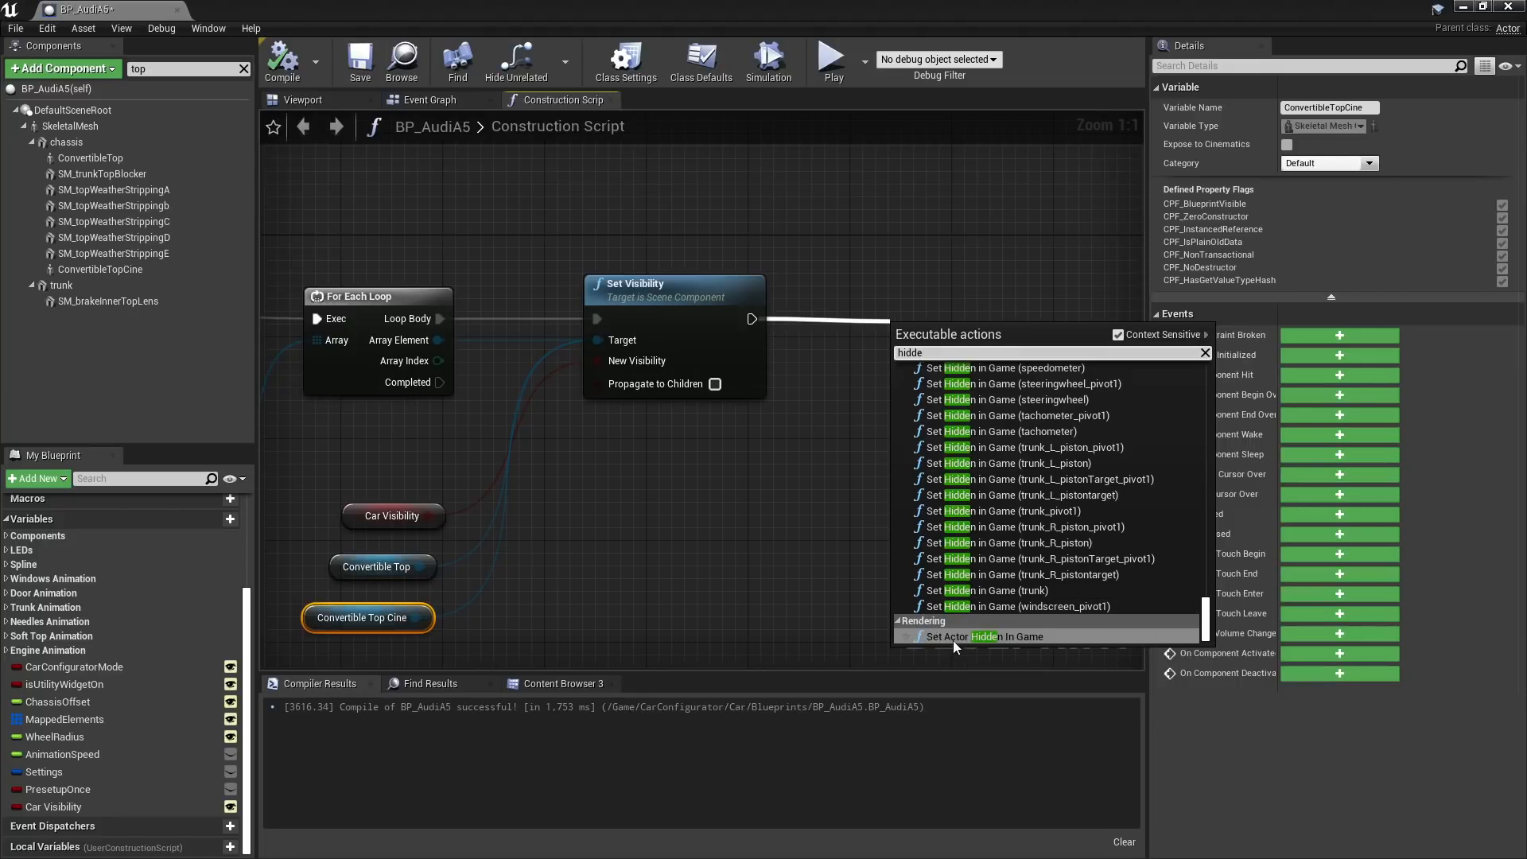
left_click_drag(1206, 621, 1210, 371)
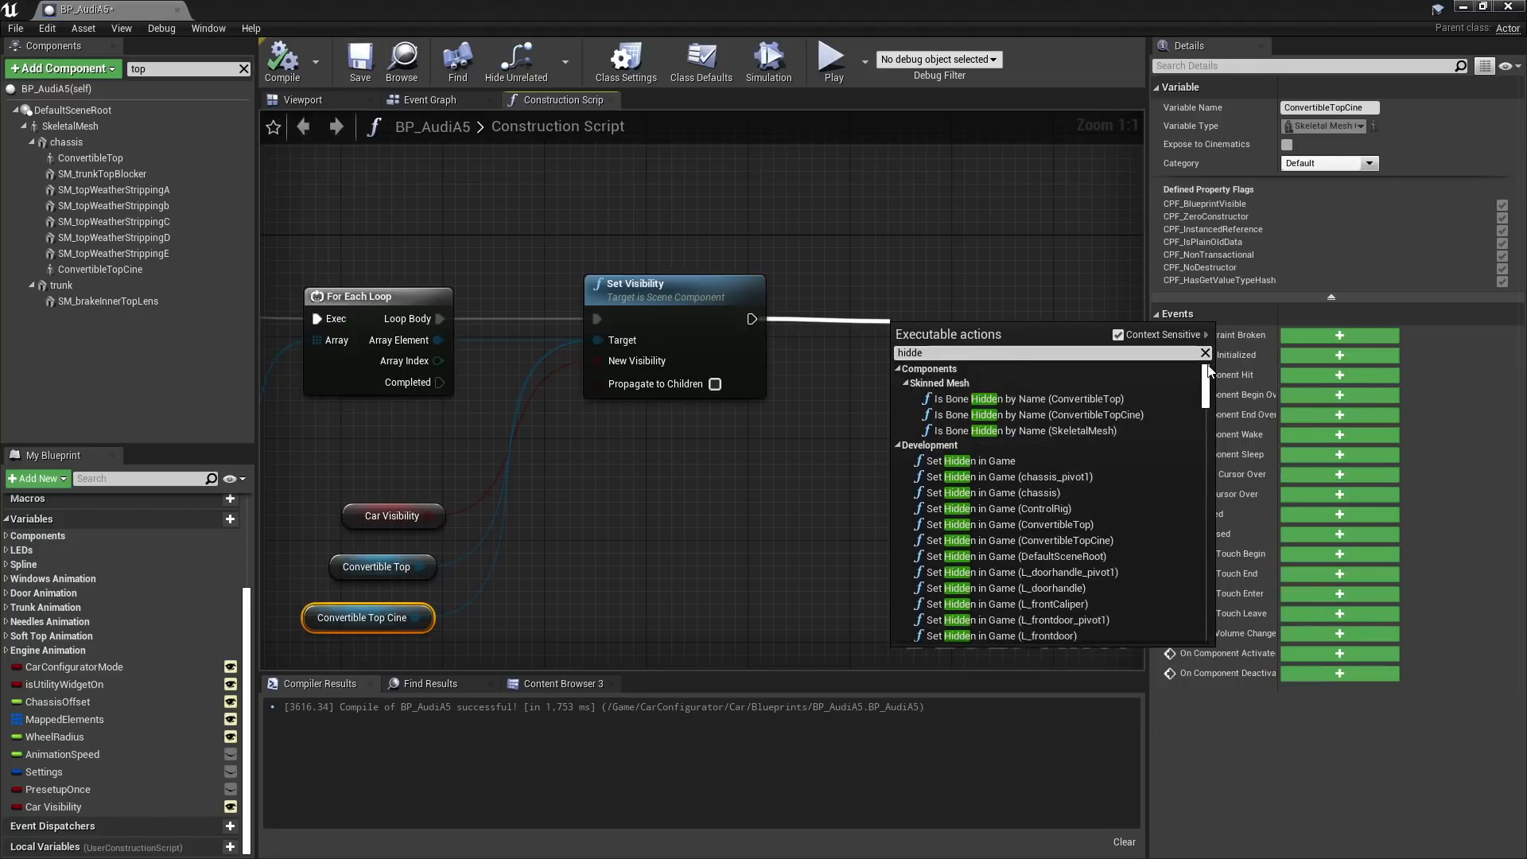
left_click(969, 462)
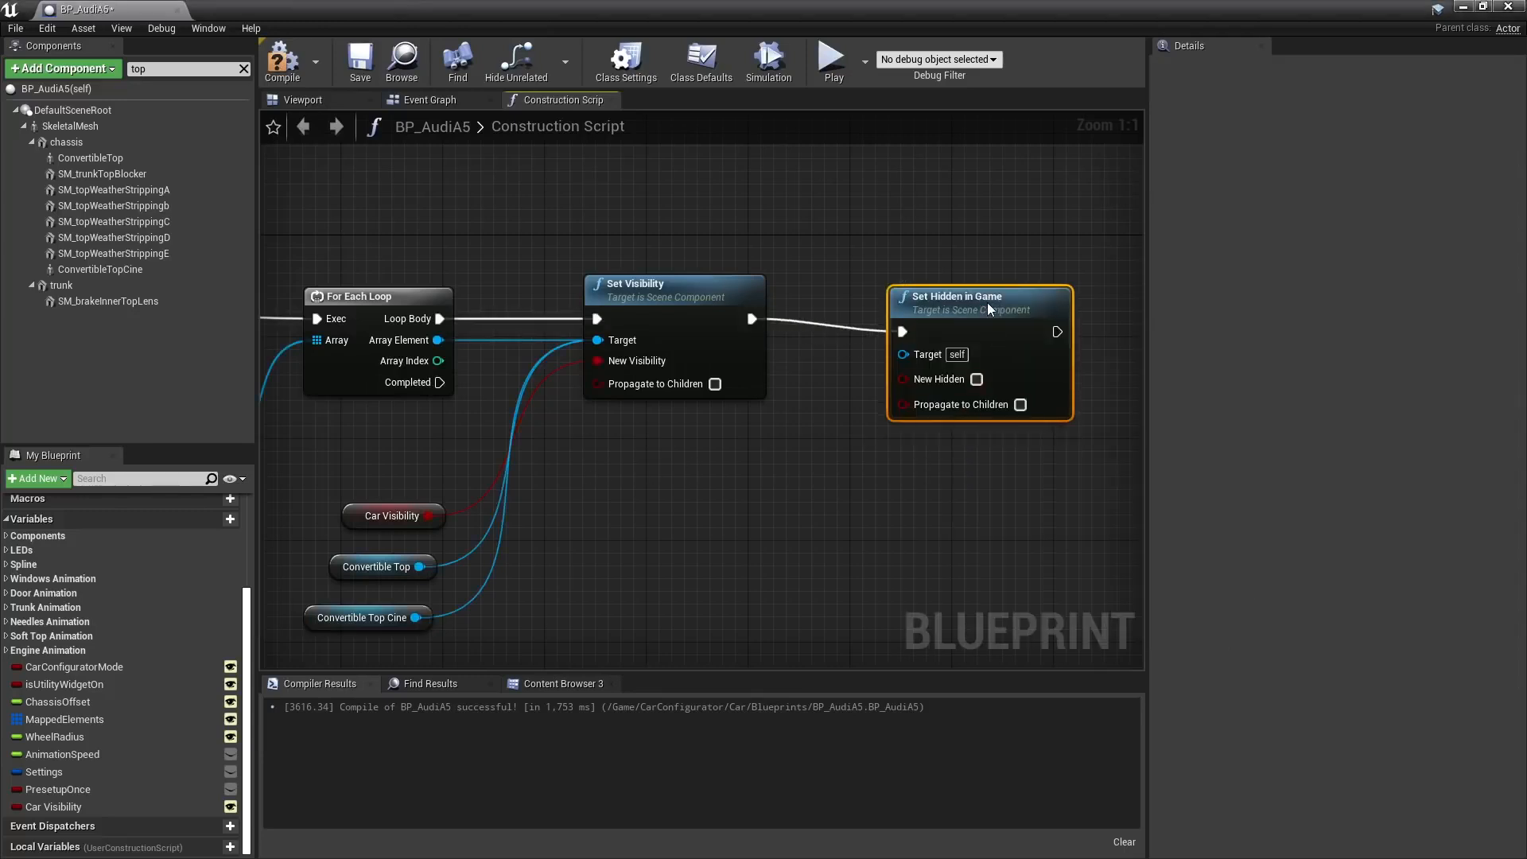
left_click_drag(989, 309, 987, 296)
Connect the loop's Array Element, Convertible Top and Convertible Top Cine to Set Hidden in Game's Target
left_click_drag(437, 340, 899, 341)
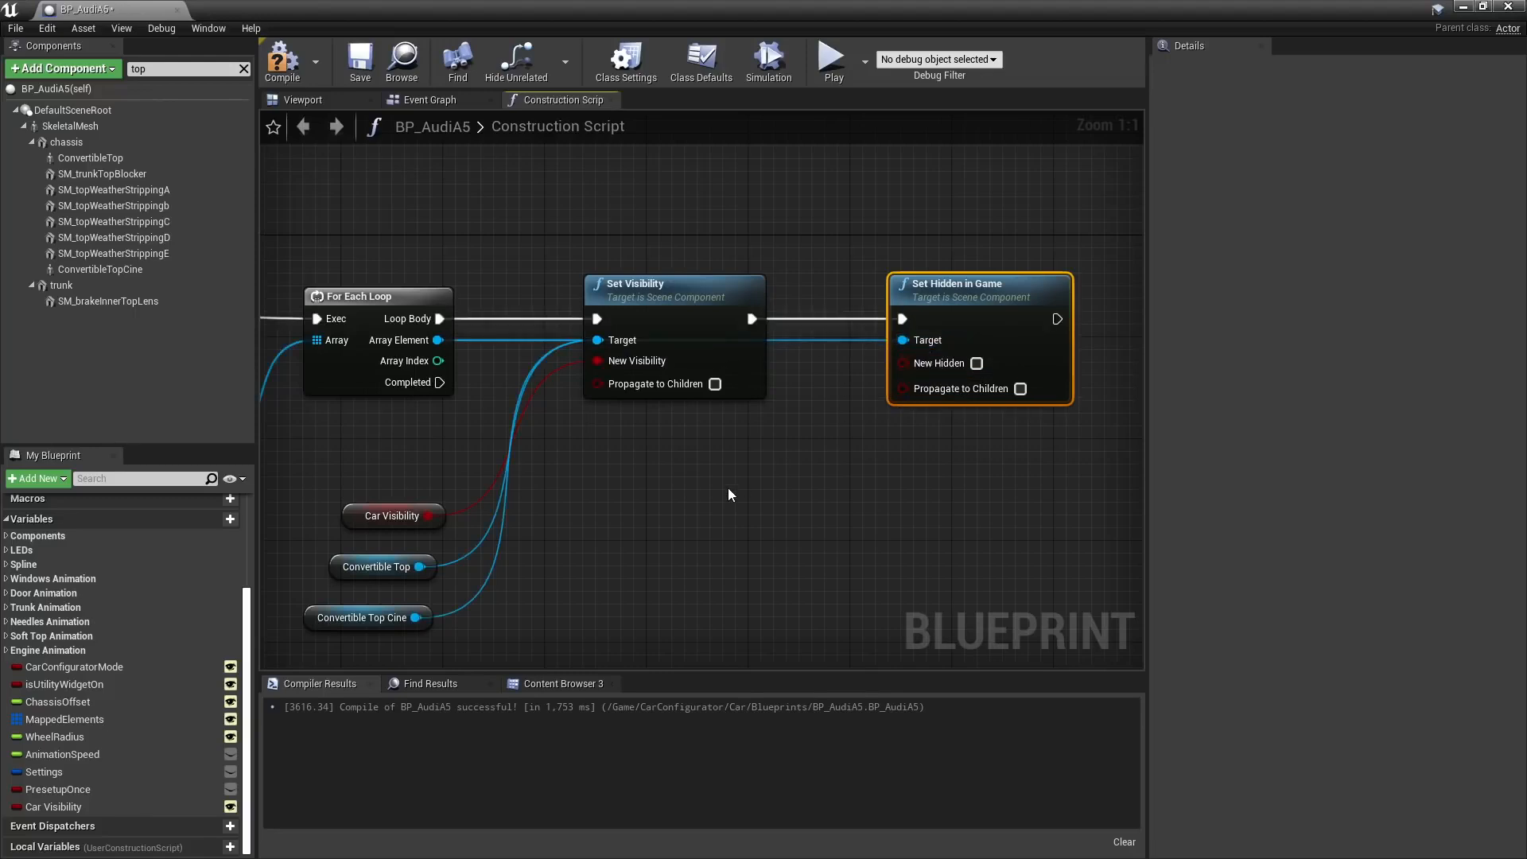
left_click_drag(419, 567, 900, 340)
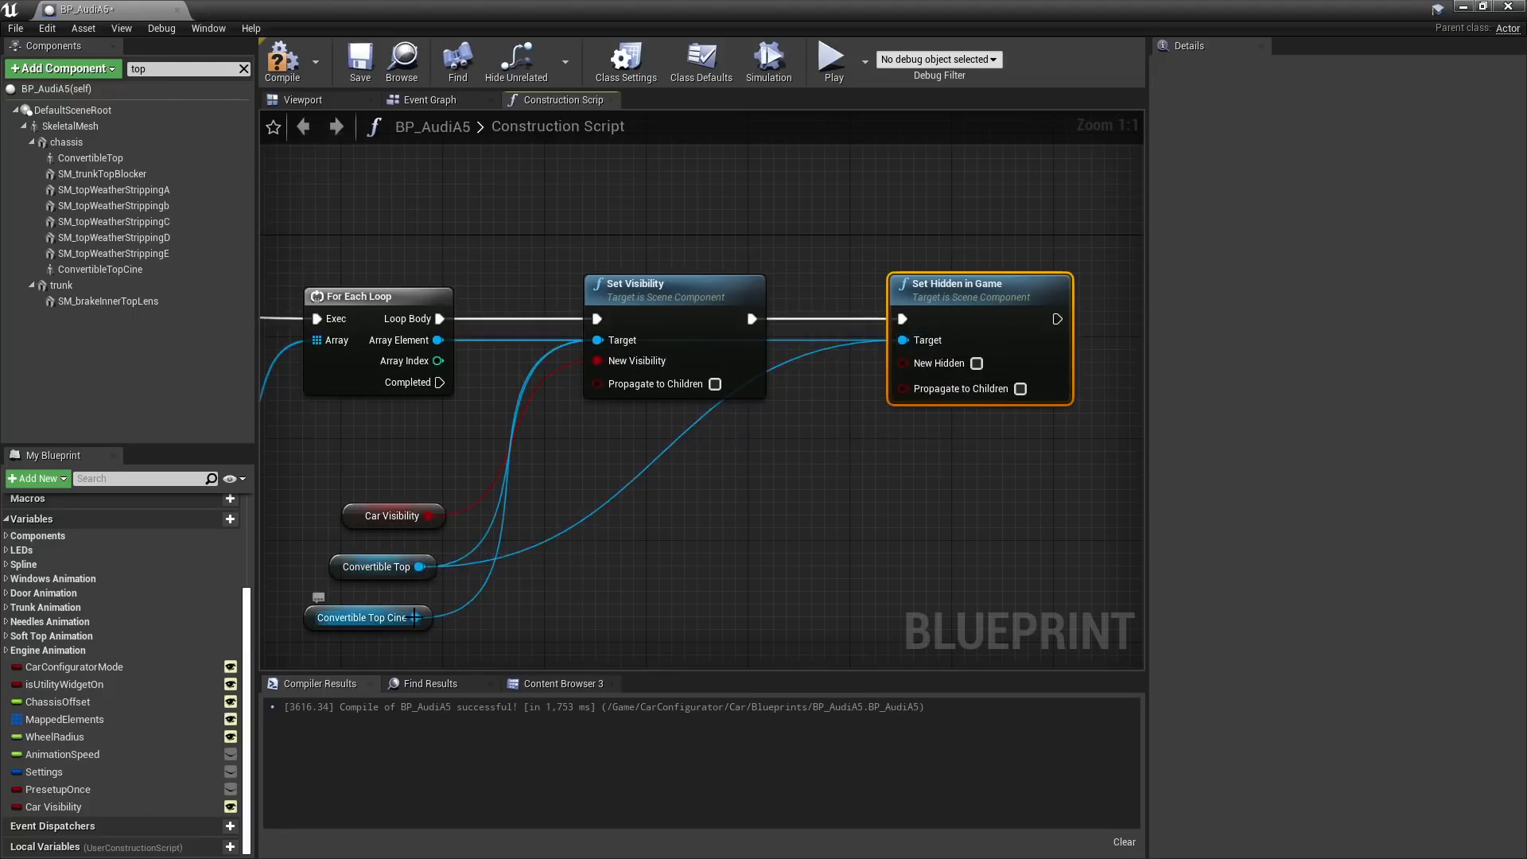
left_click_drag(415, 617, 901, 338)
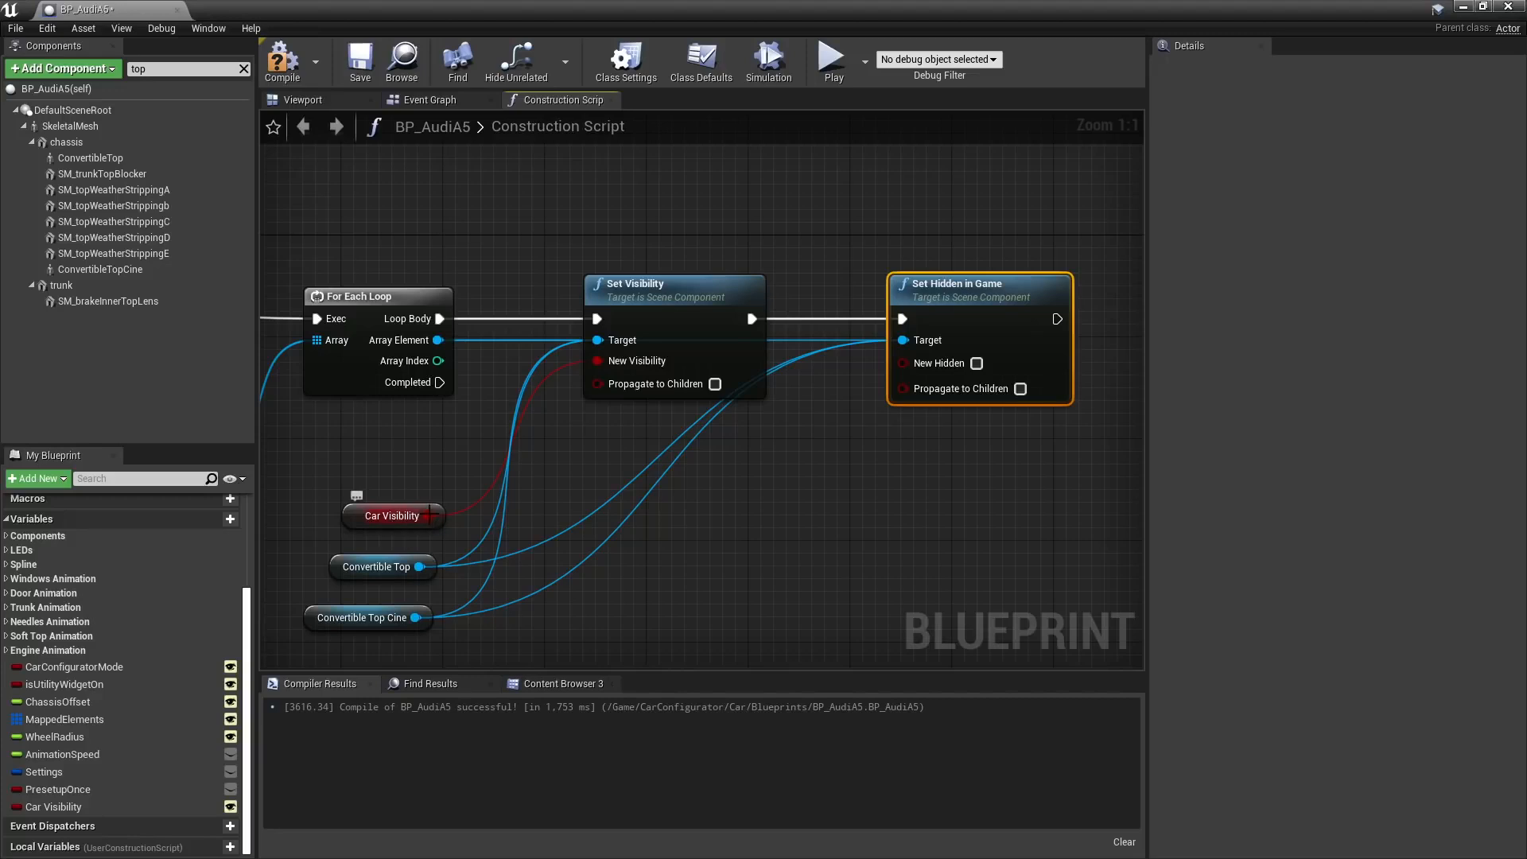
Add a NOT Boolean node fed by Car Visibility and connect its output to Set Hidden in Game's New Hidden input
left_click_drag(430, 516, 776, 576)
type("not")
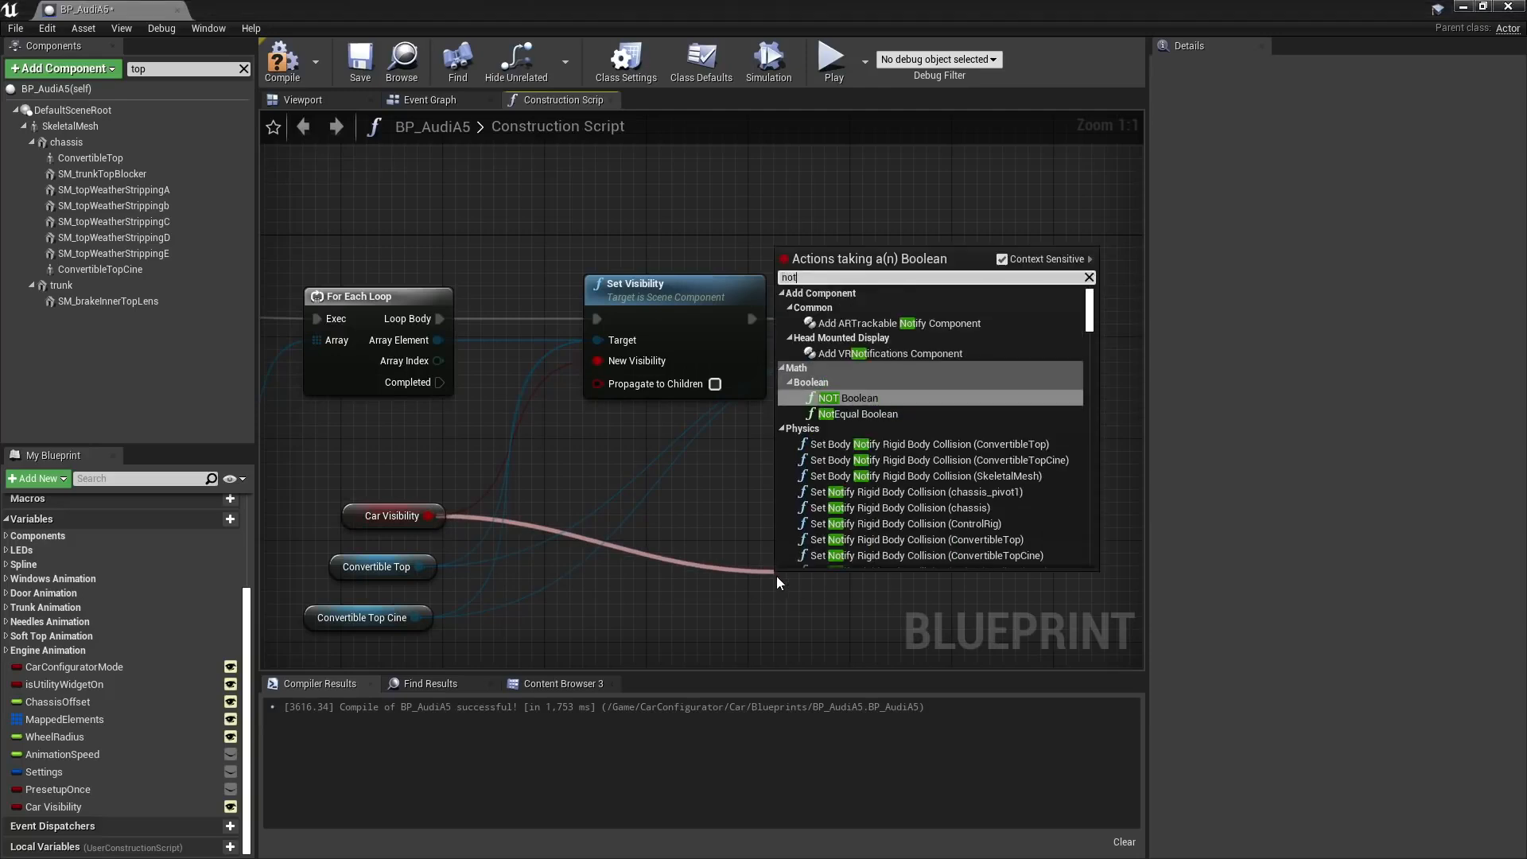
key("Return")
left_click_drag(827, 570, 767, 562)
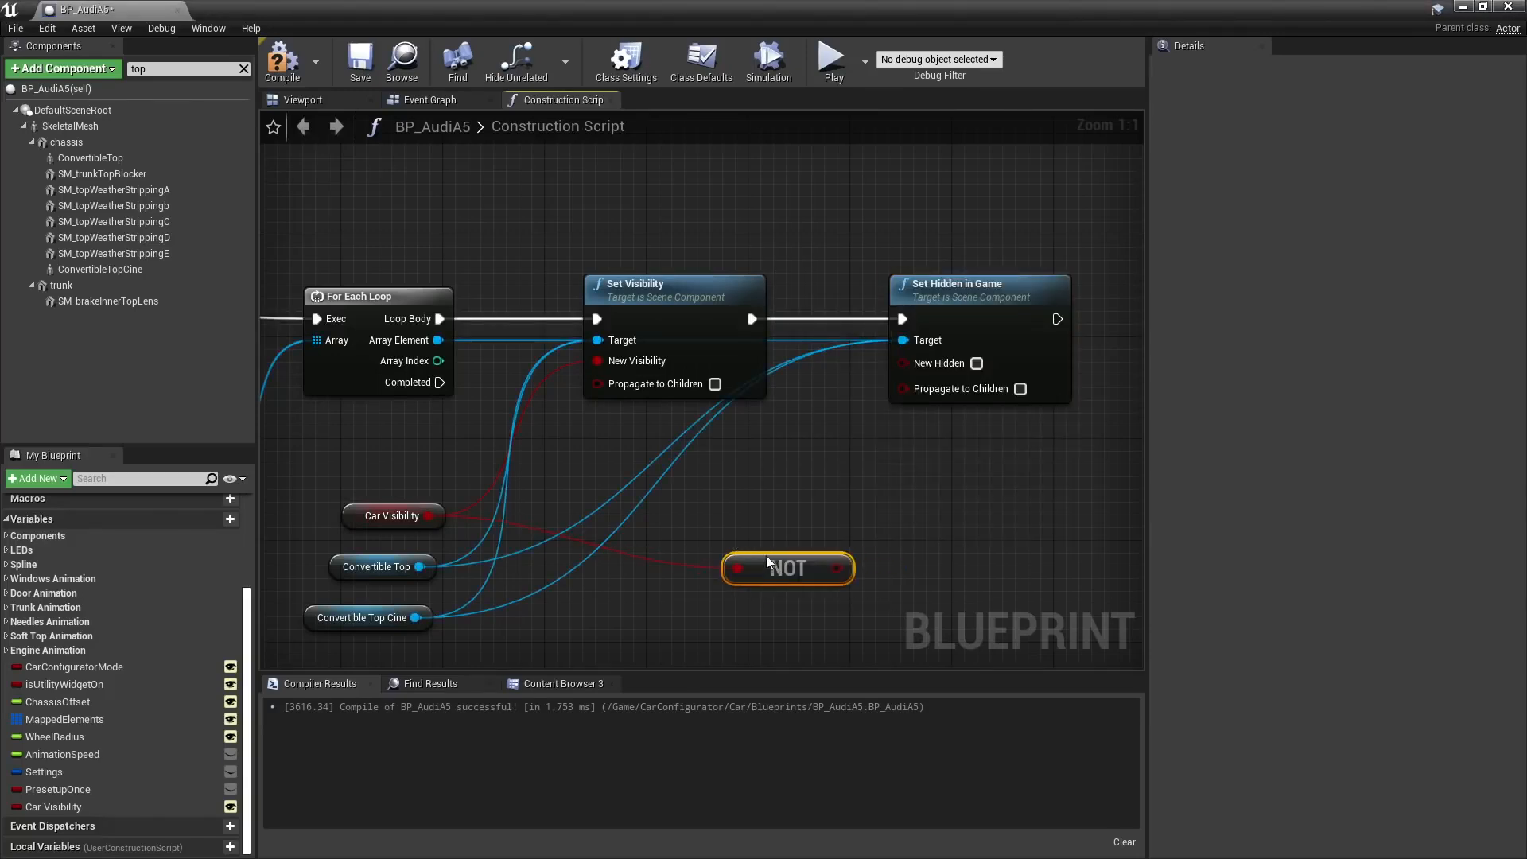
left_click_drag(729, 510, 909, 365)
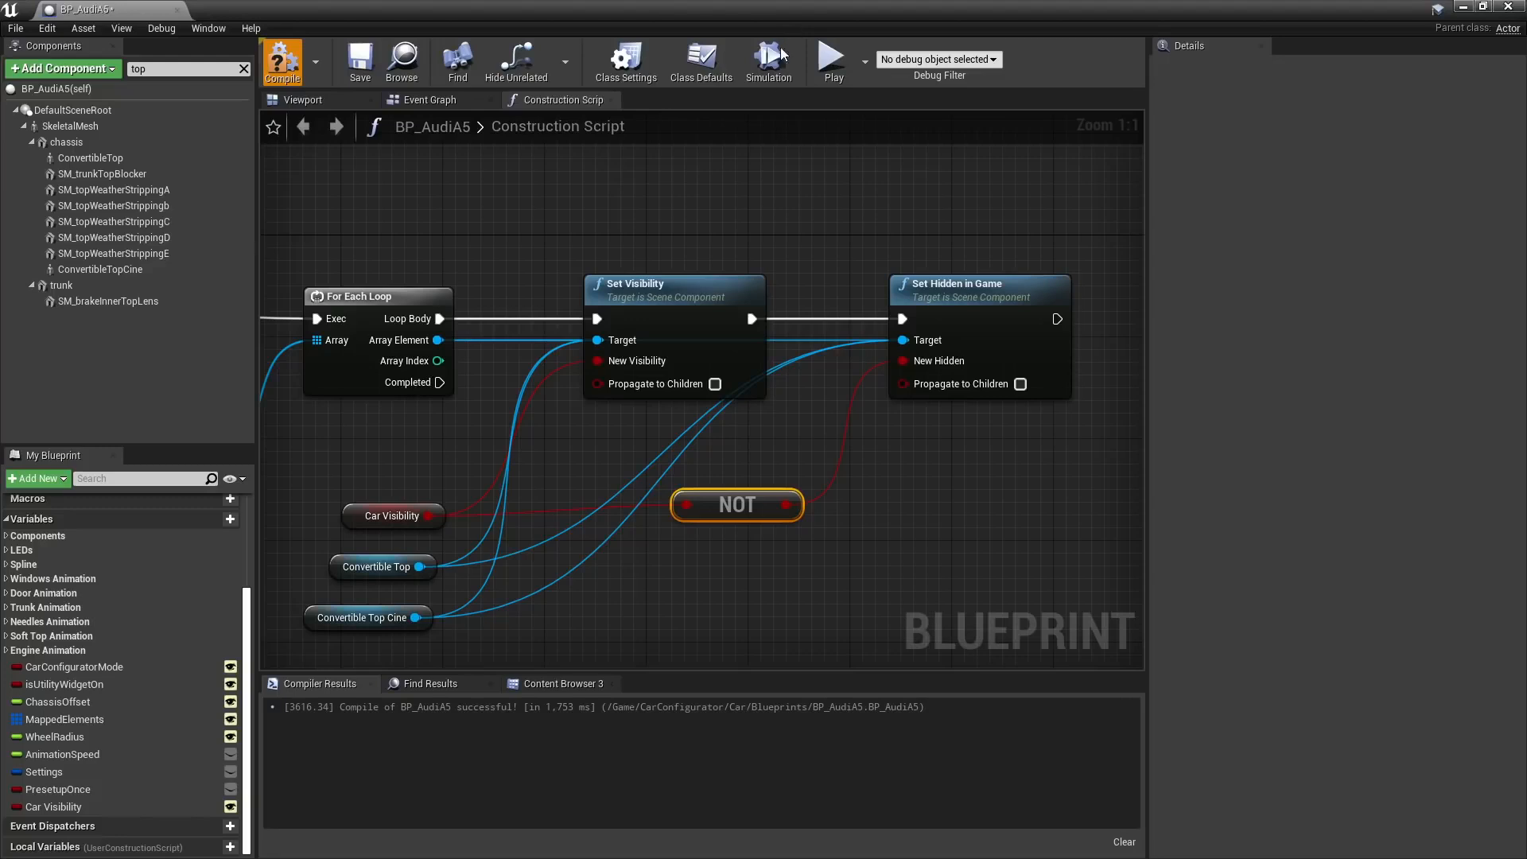
Play-test the level to check the Audi's visibility in game, then stop the session
left_click_drag(897, 22, 315, 607)
left_click(731, 63)
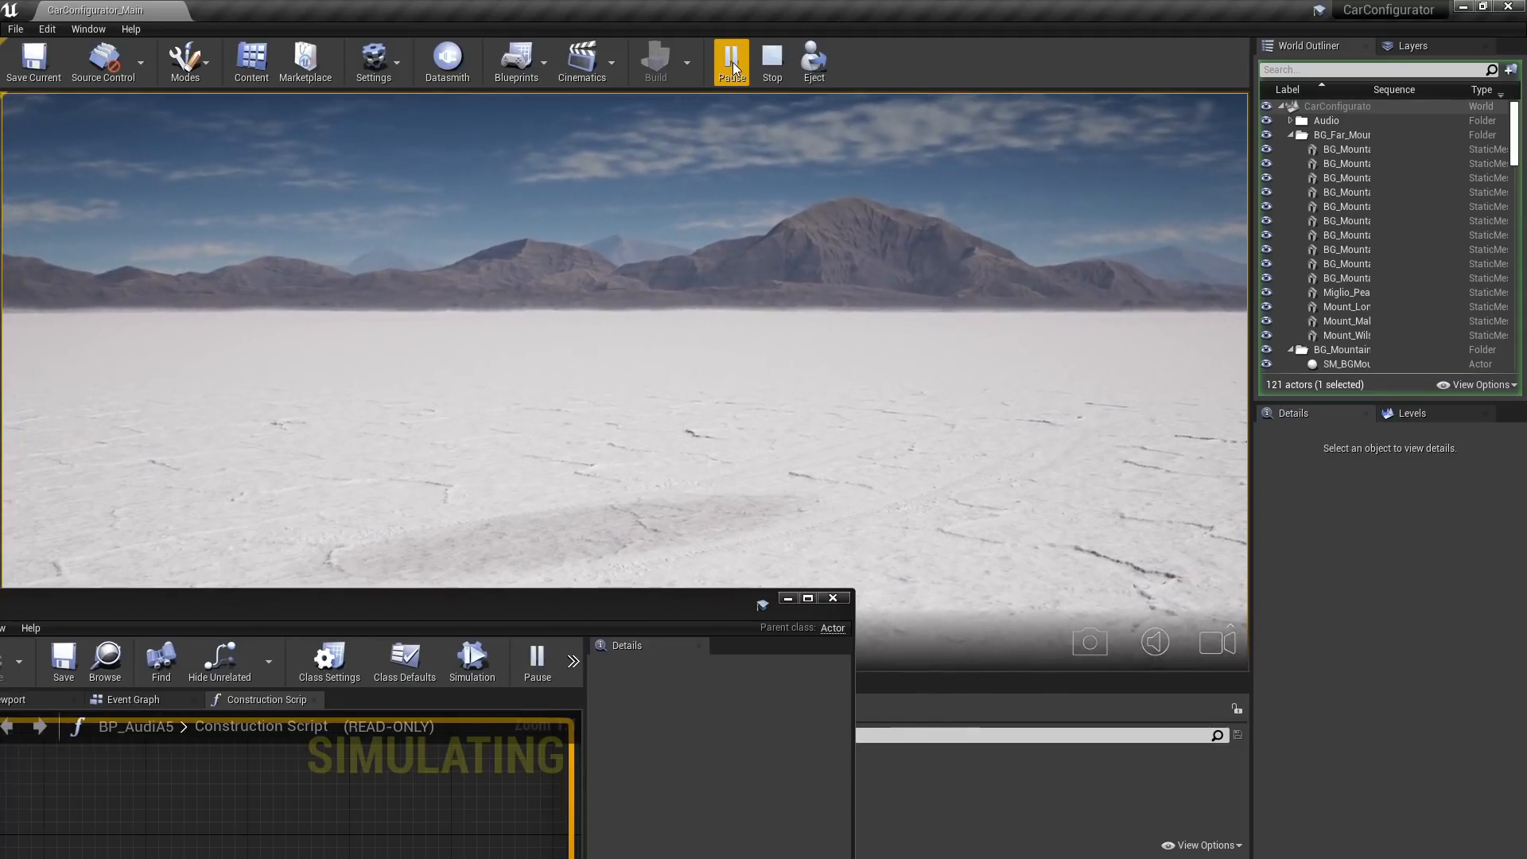
left_click(771, 60)
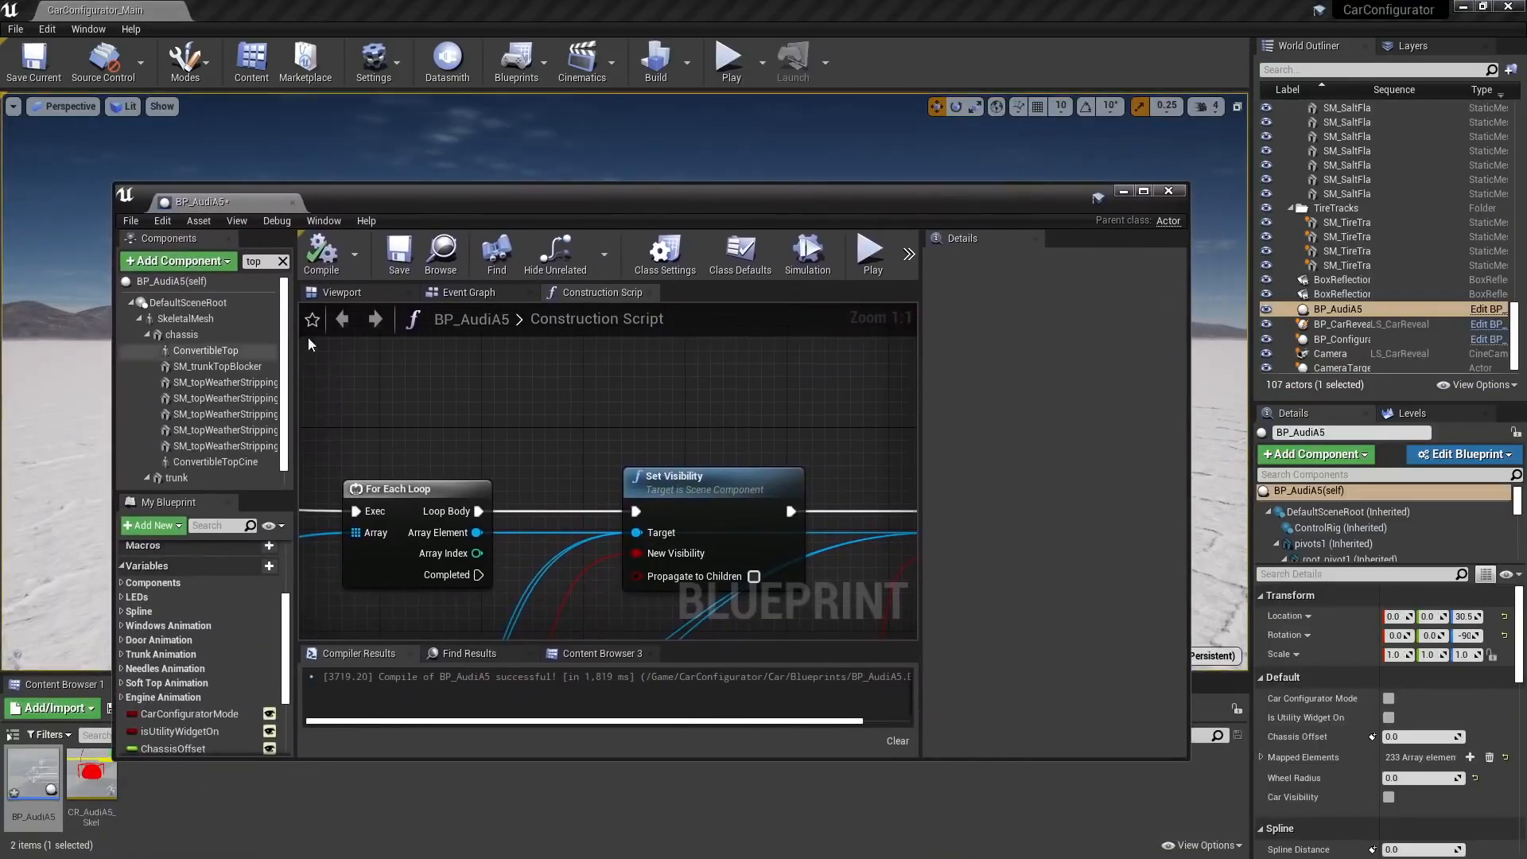
Inspect the Audi's remaining bone structure in BP_AudiA5's blueprint viewport
left_click(341, 292)
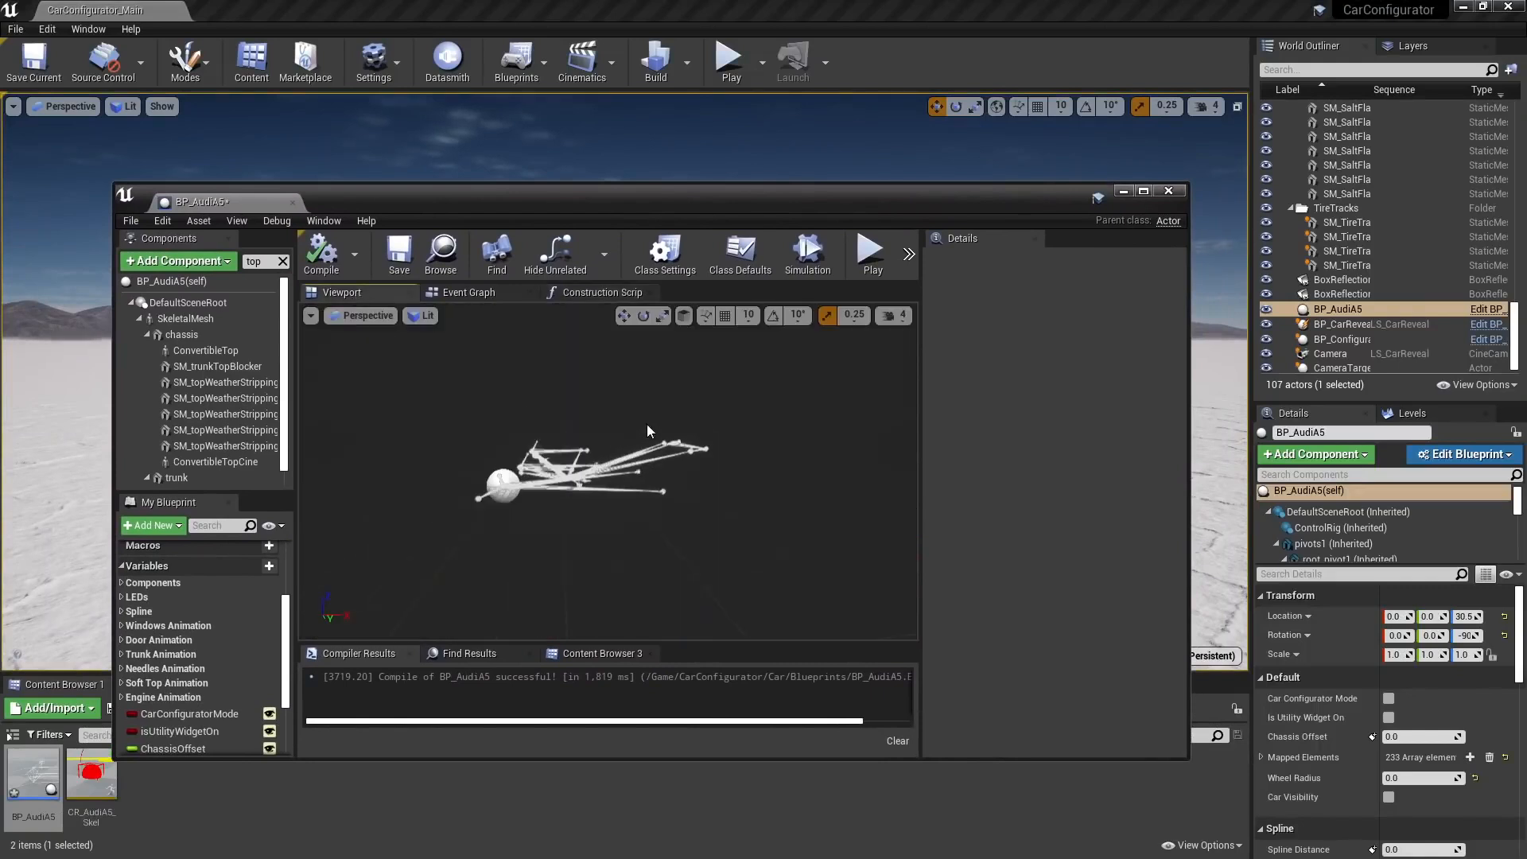
left_click_drag(608, 439, 627, 468)
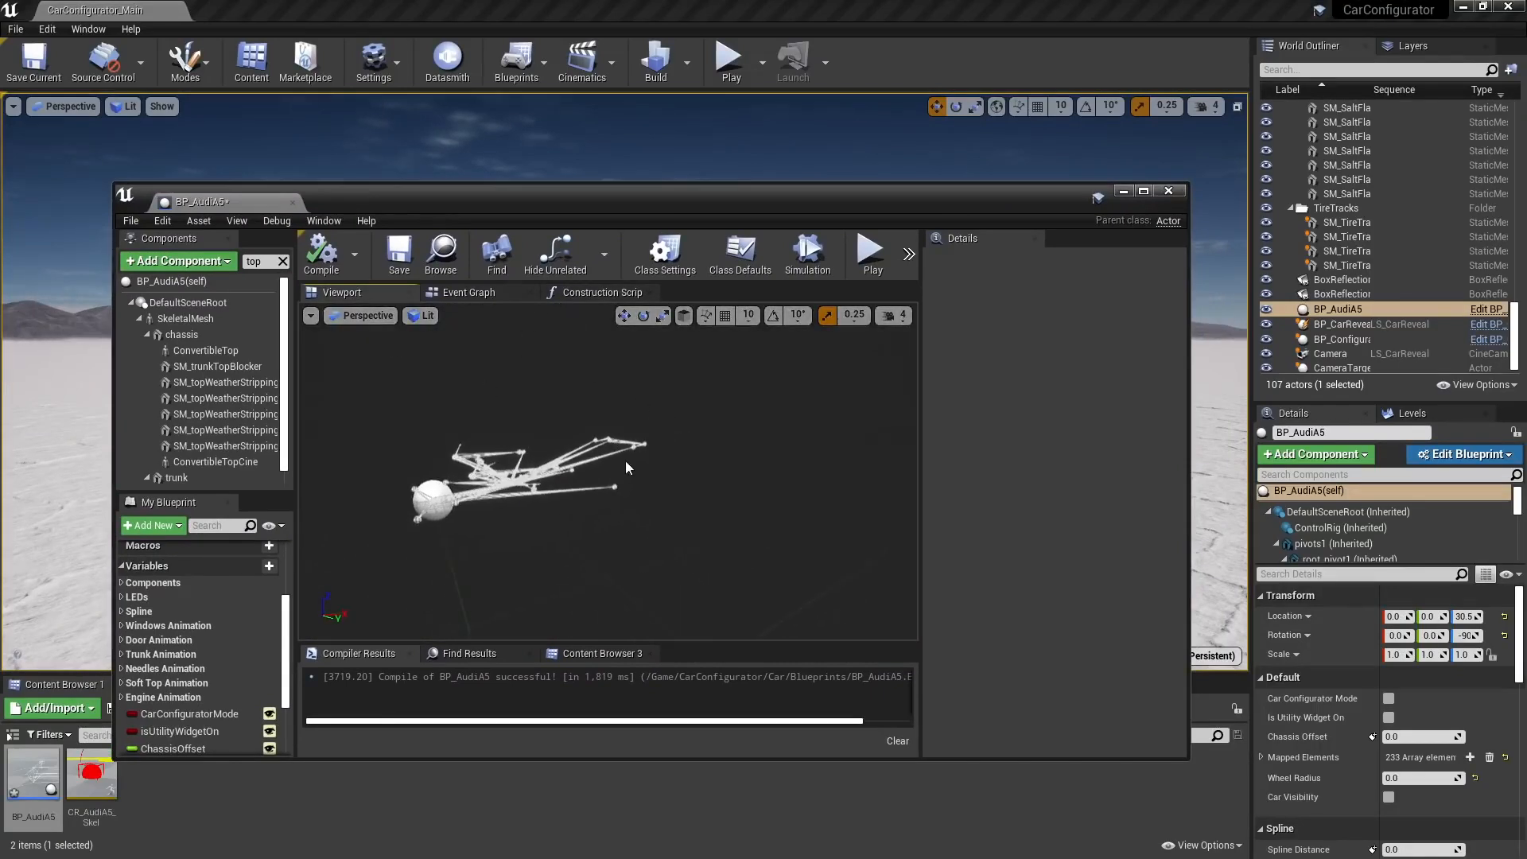
mouse_move(626, 468)
right_mouse_down()
mouse_move(589, 466)
mouse_move(620, 462)
right_mouse_up()
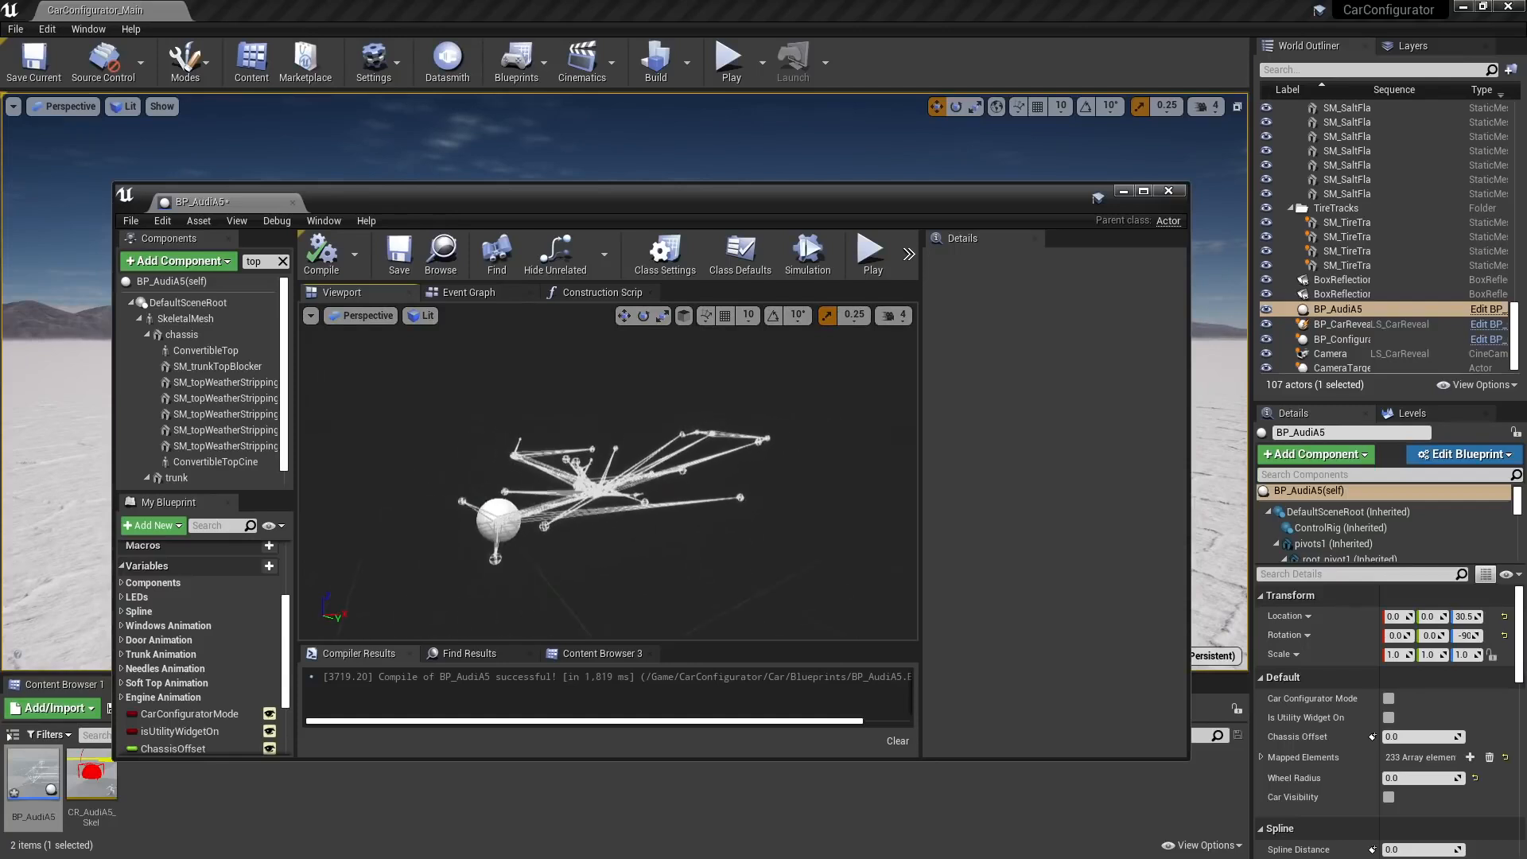
scroll(609, 469, "up", 1)
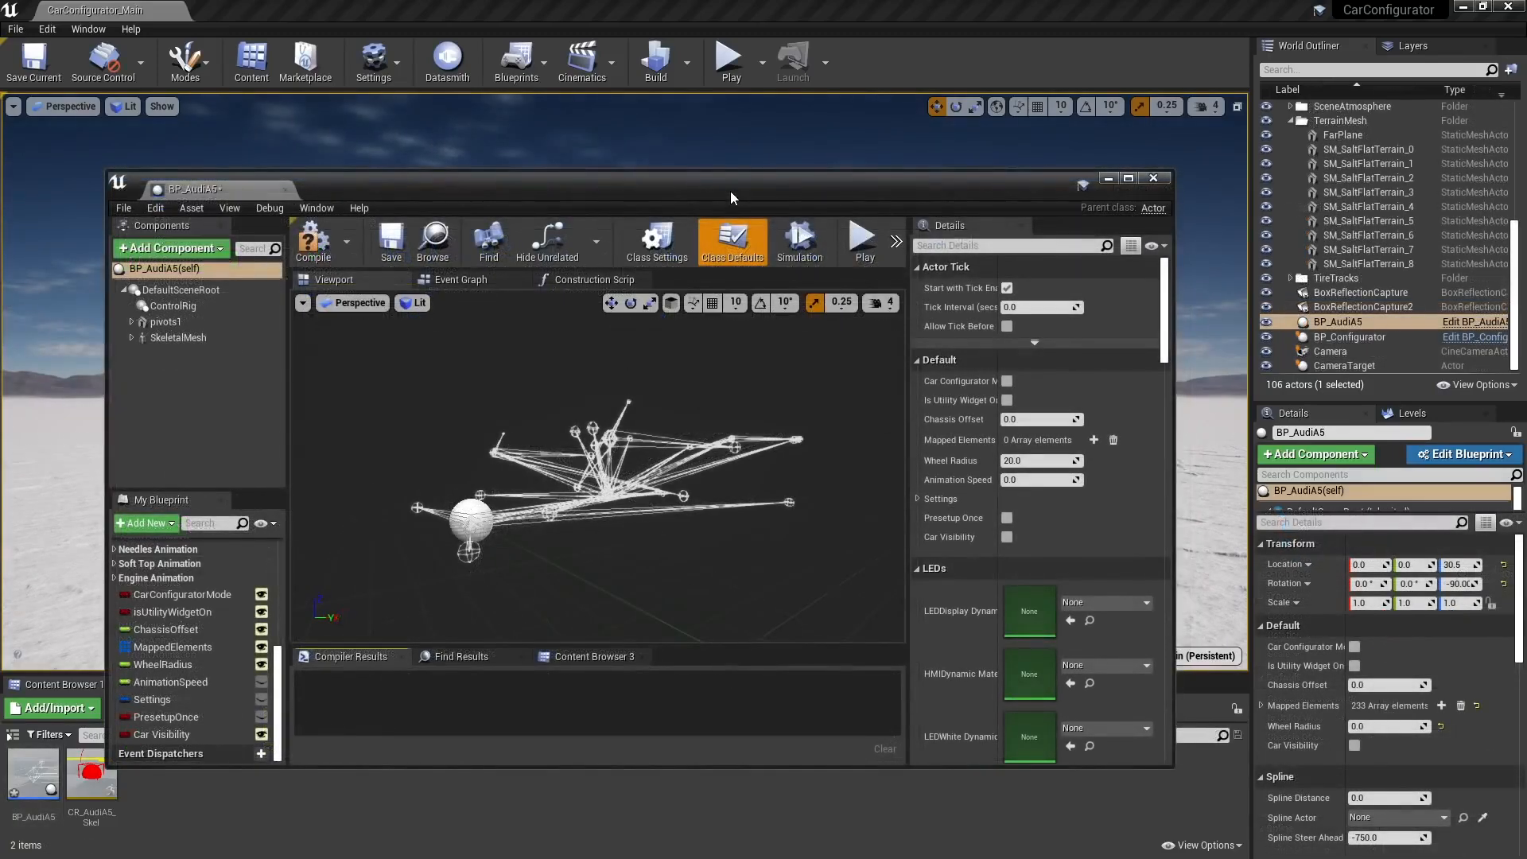
Open the BP_Export-ID4 blueprint from the Content/Cars/Export folder
left_click_drag(729, 185, 752, 86)
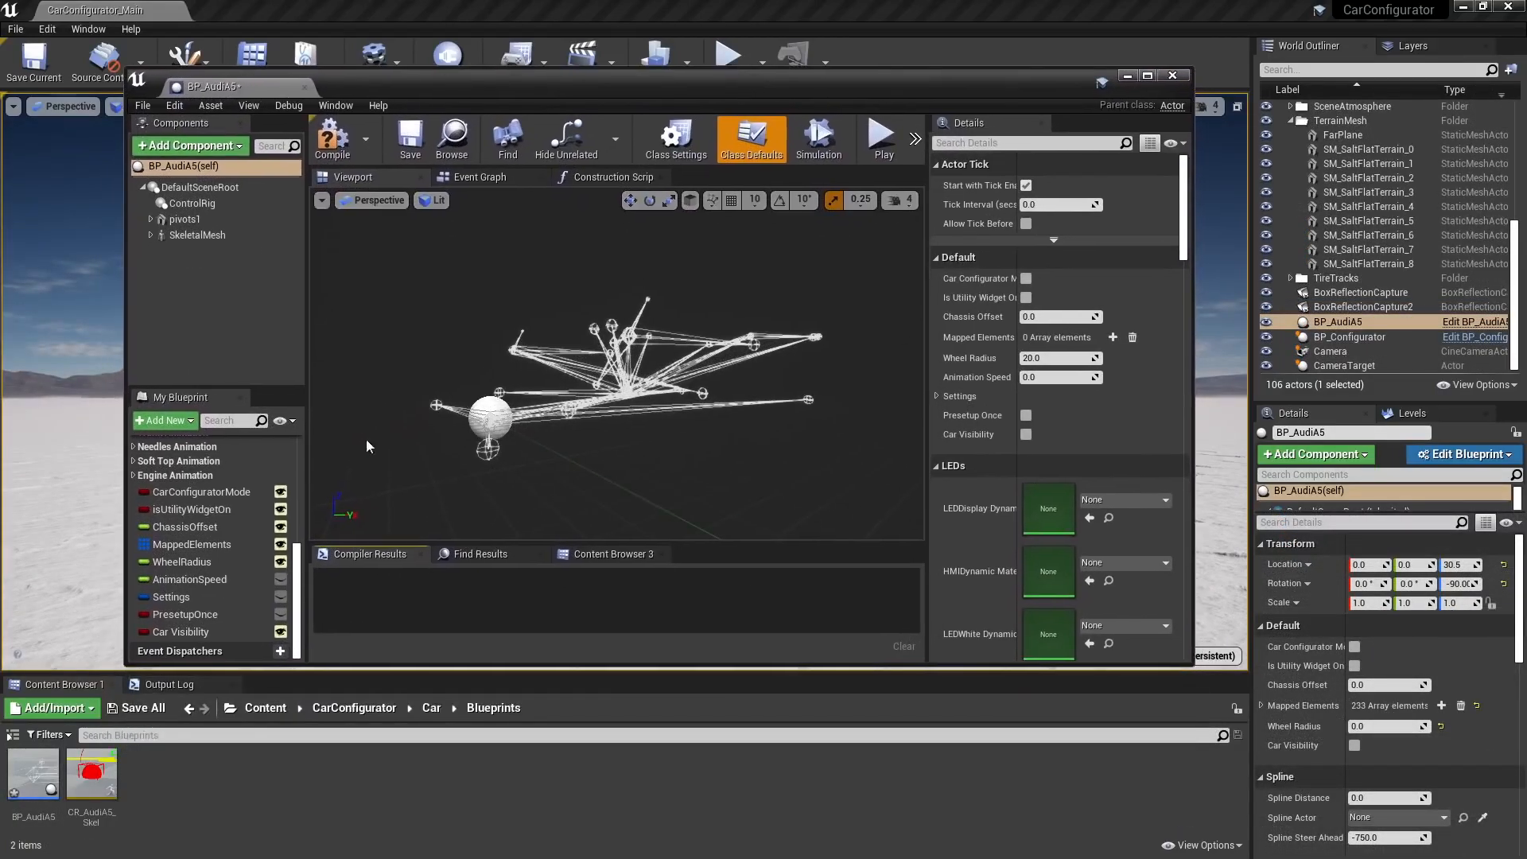
left_click(265, 707)
left_click(90, 778)
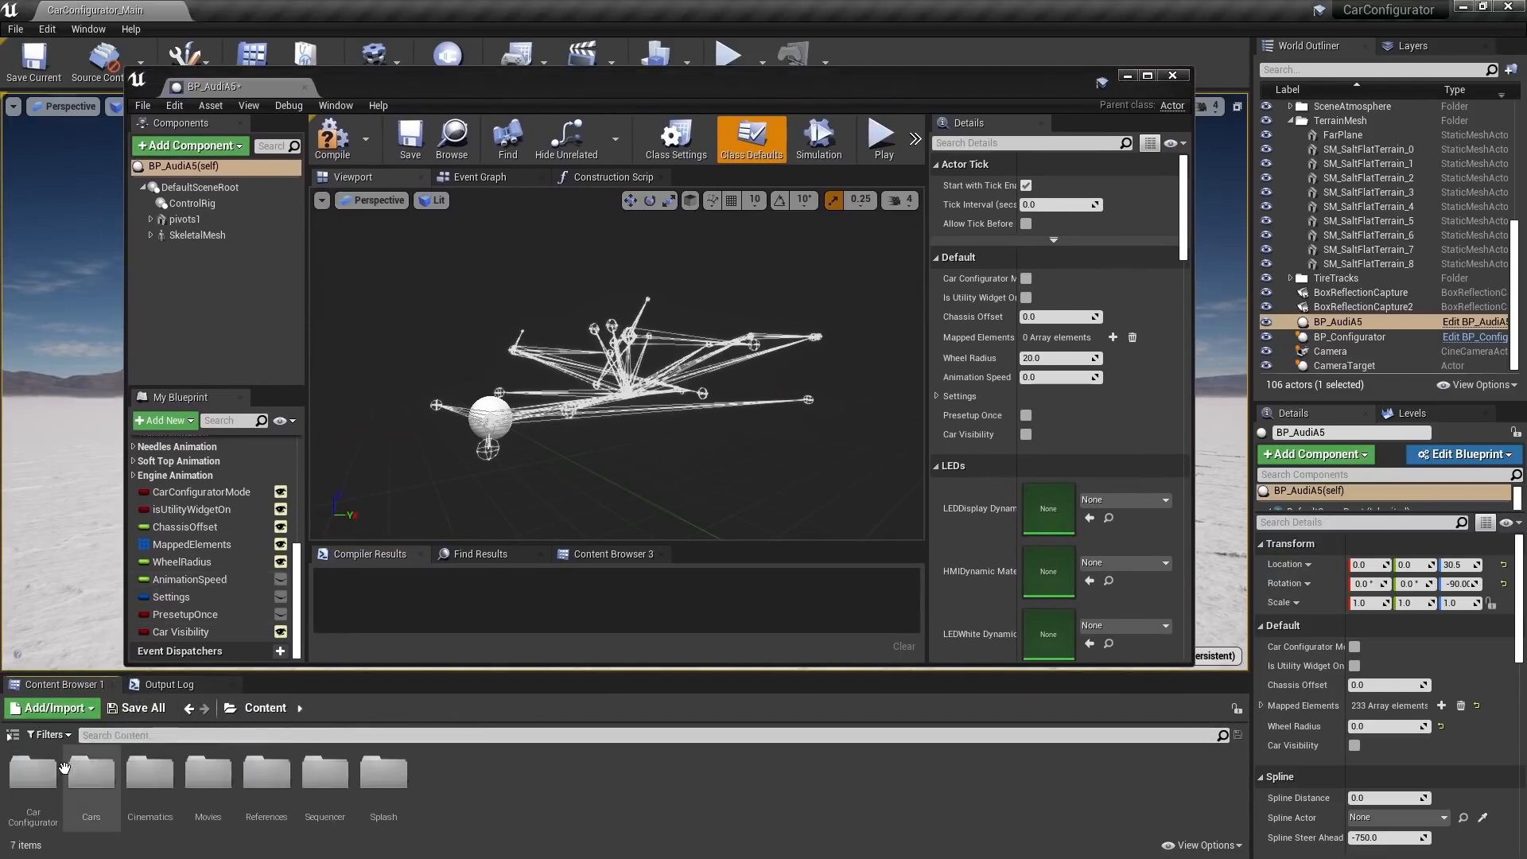
double_click(91, 779)
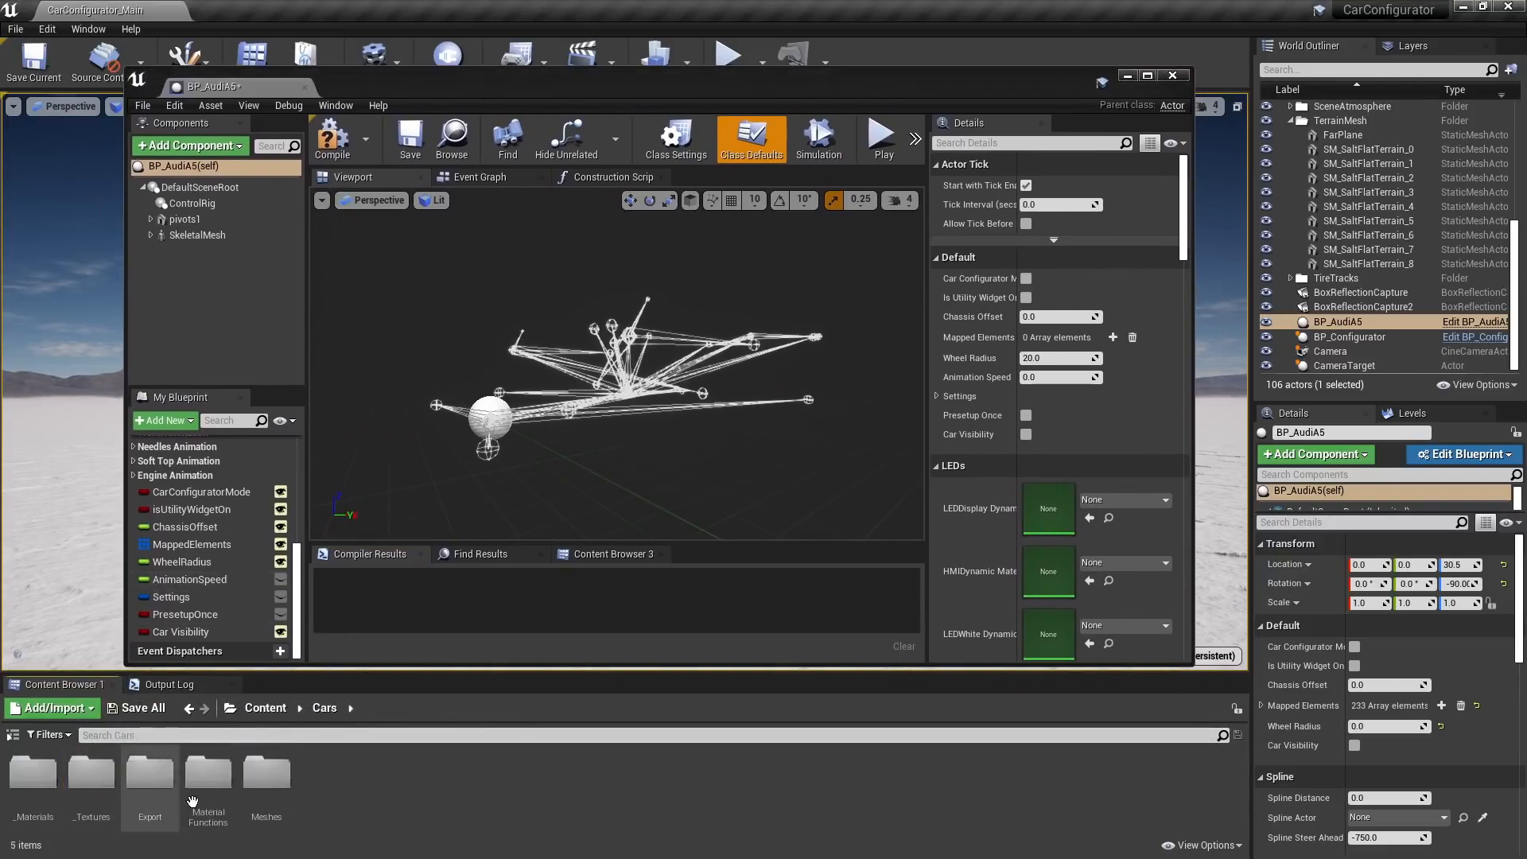
double_click(149, 778)
double_click(32, 775)
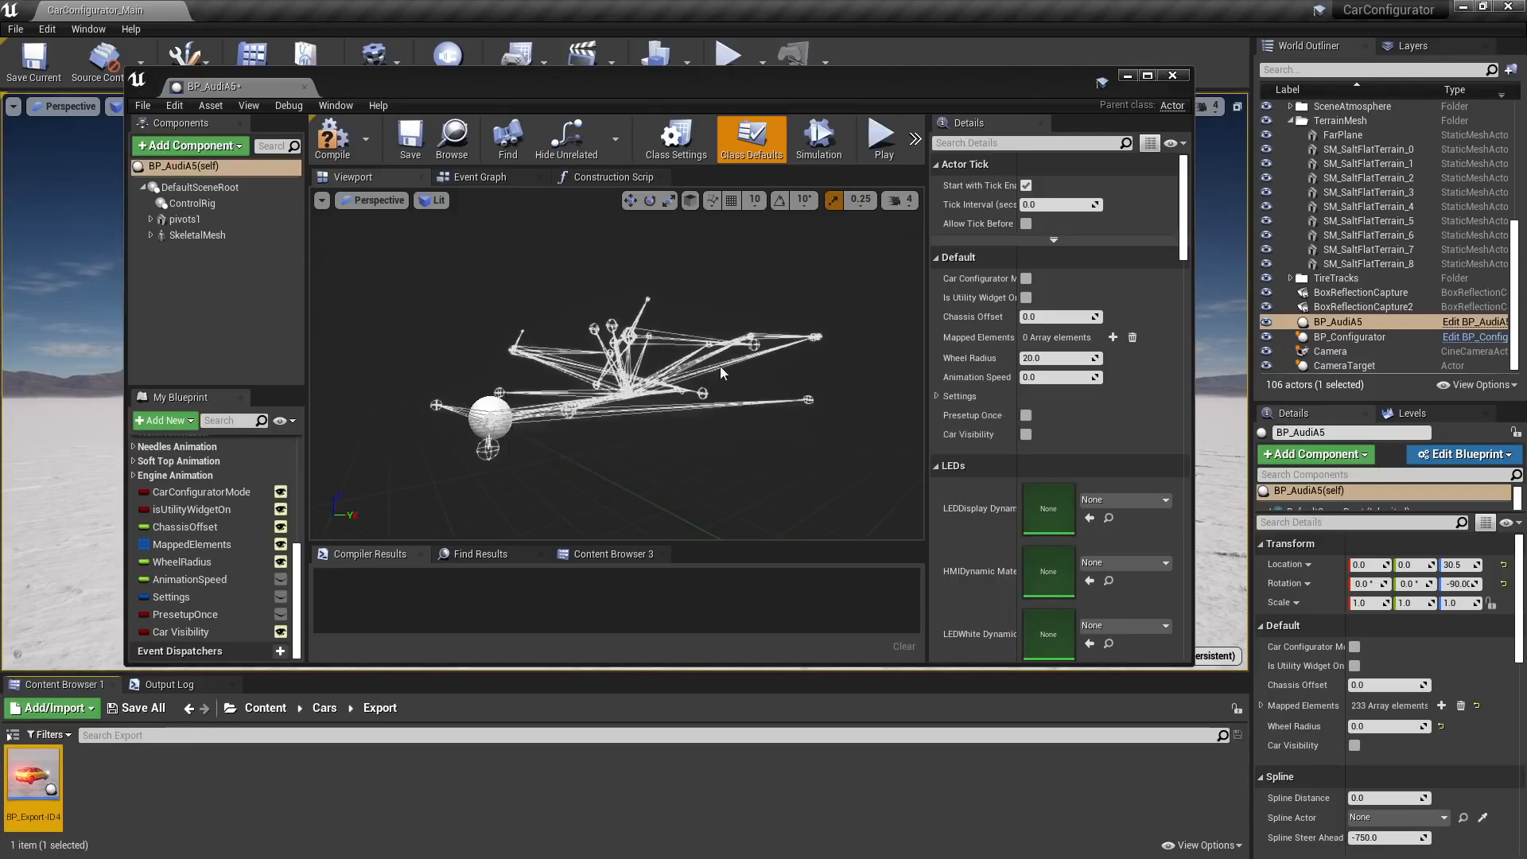
left_click(391, 184)
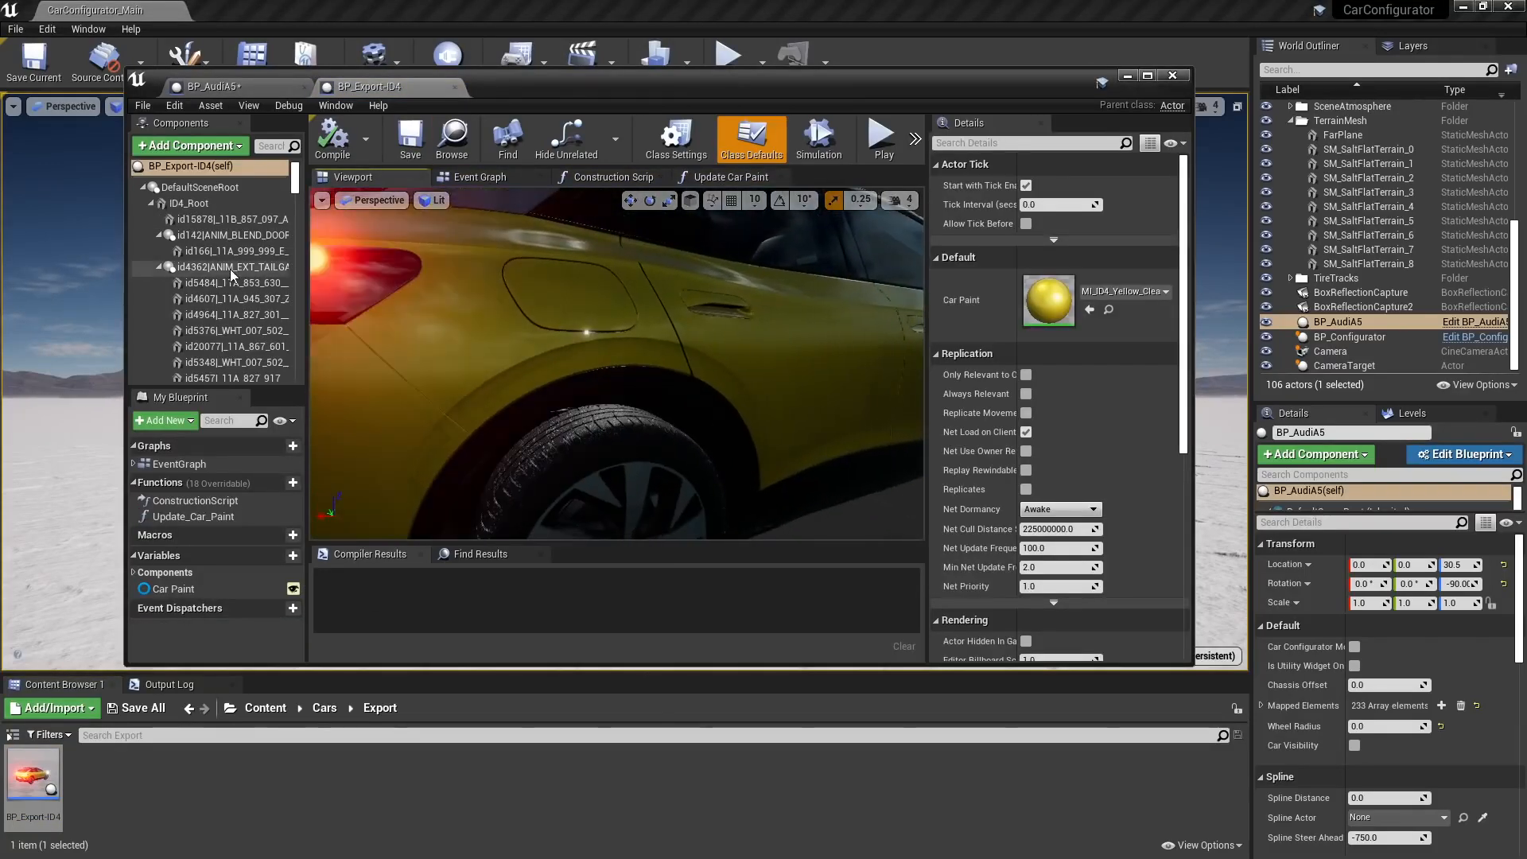
Copy ID4_Root together with all components beneath it in BP_Export-ID4
left_click(152, 204)
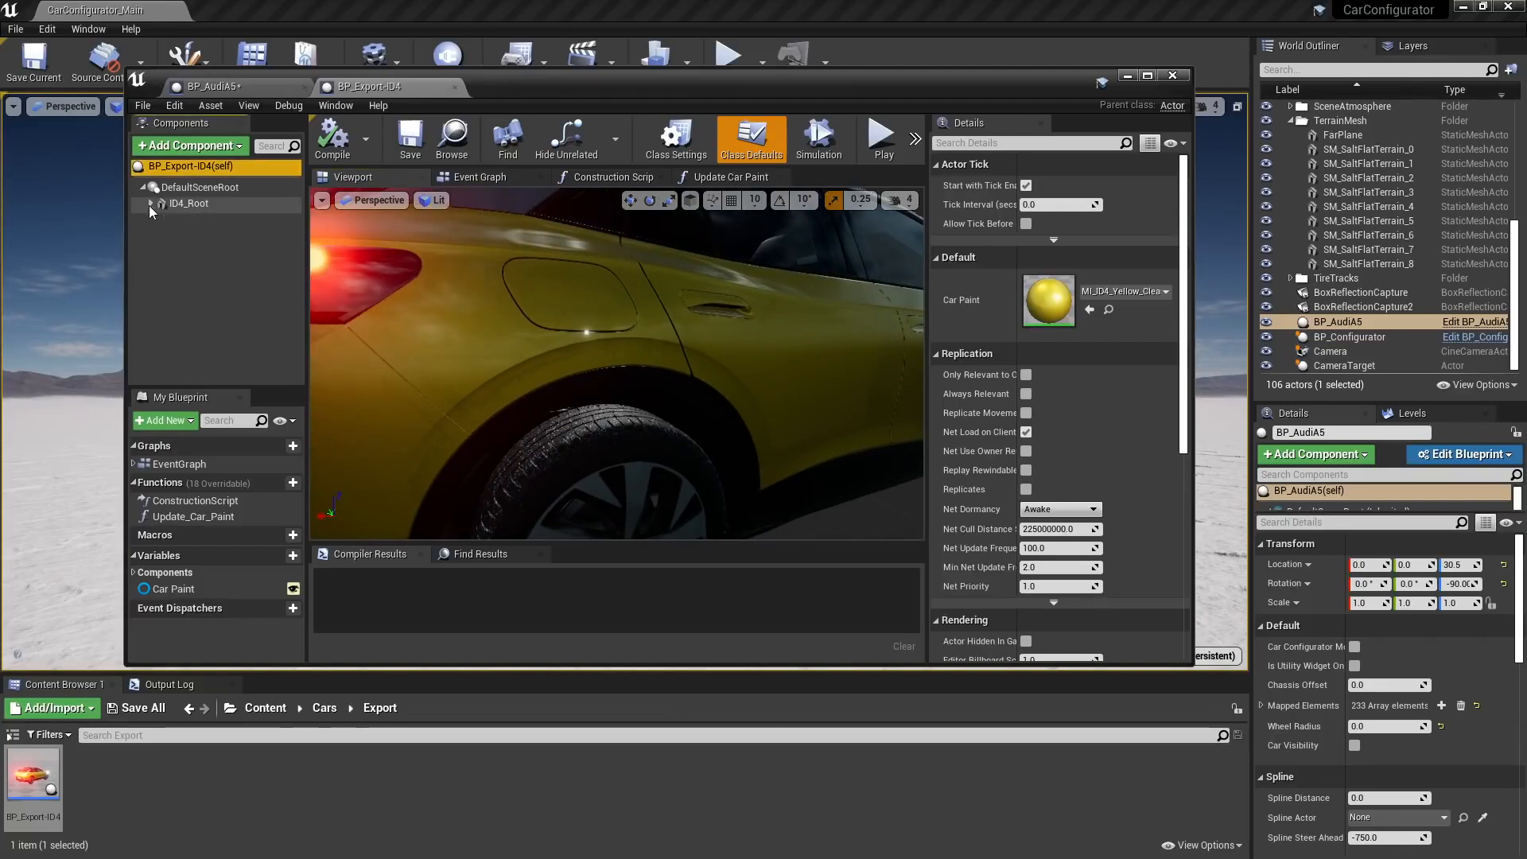
left_click(151, 205)
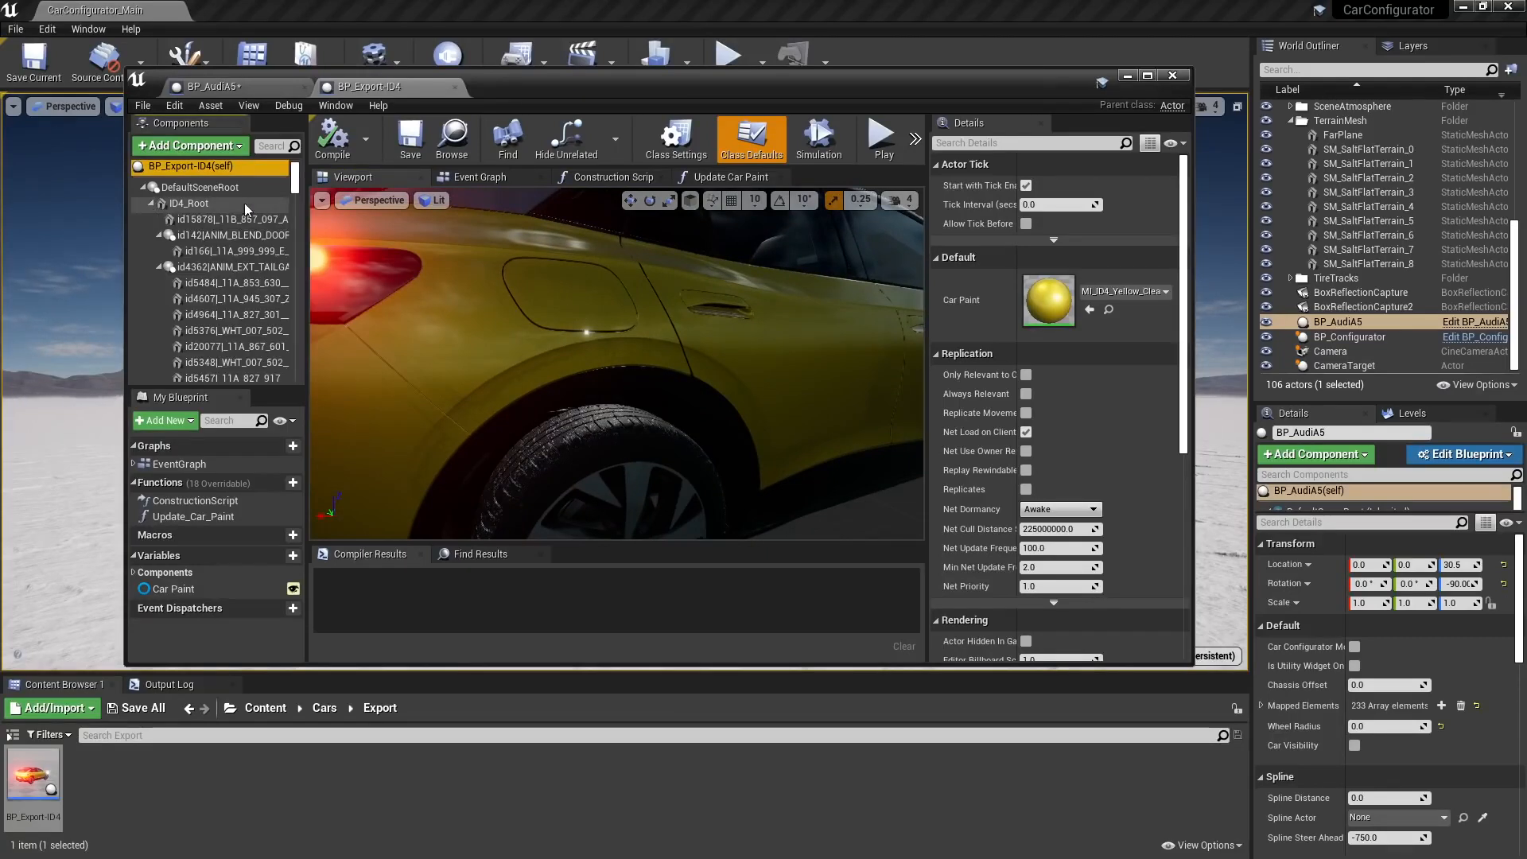
left_click(208, 205)
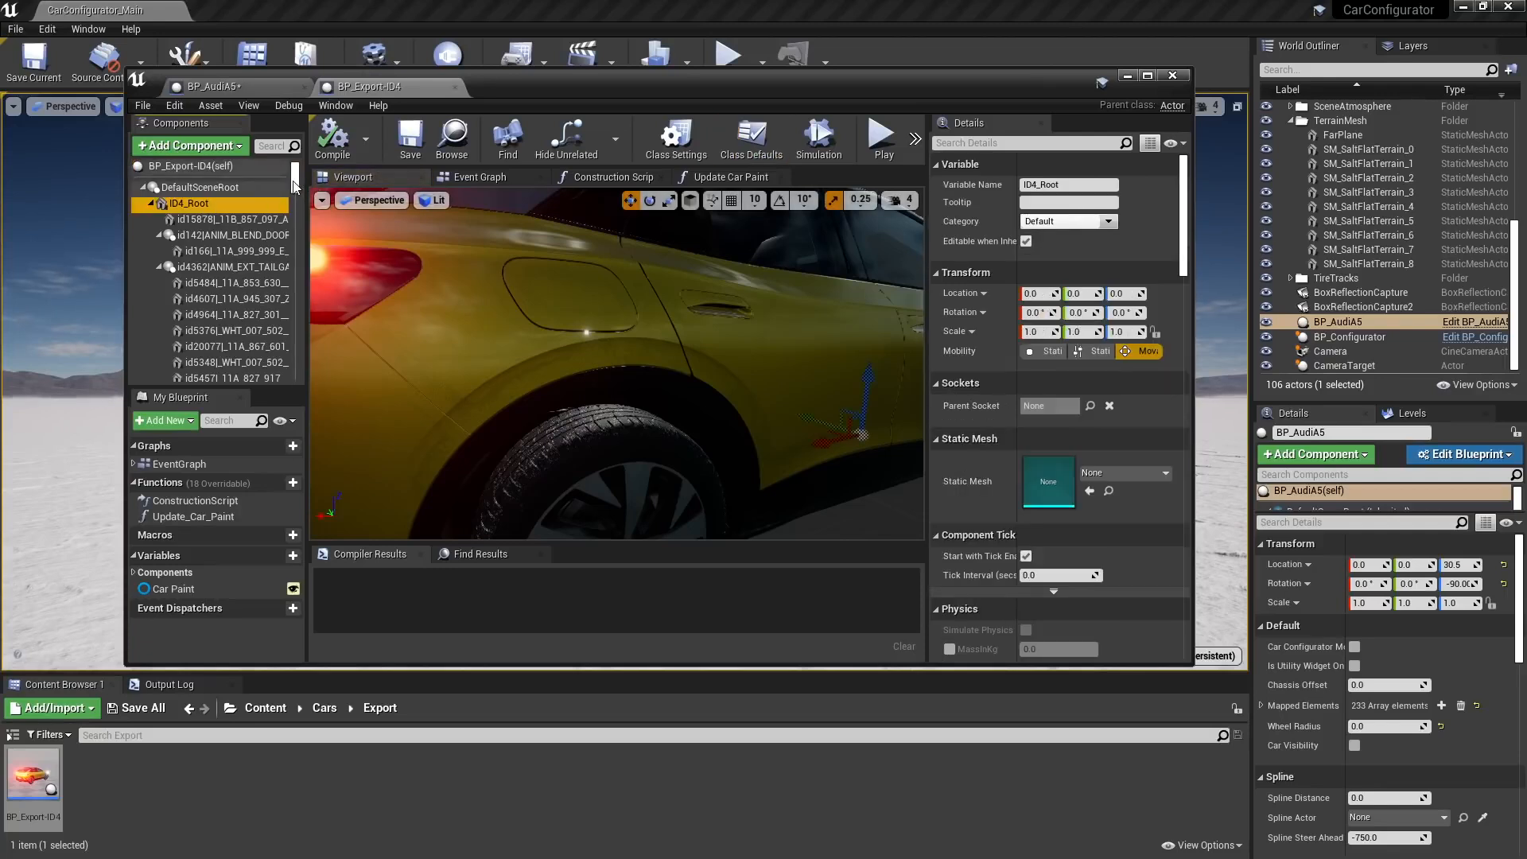
left_click_drag(294, 185, 291, 374)
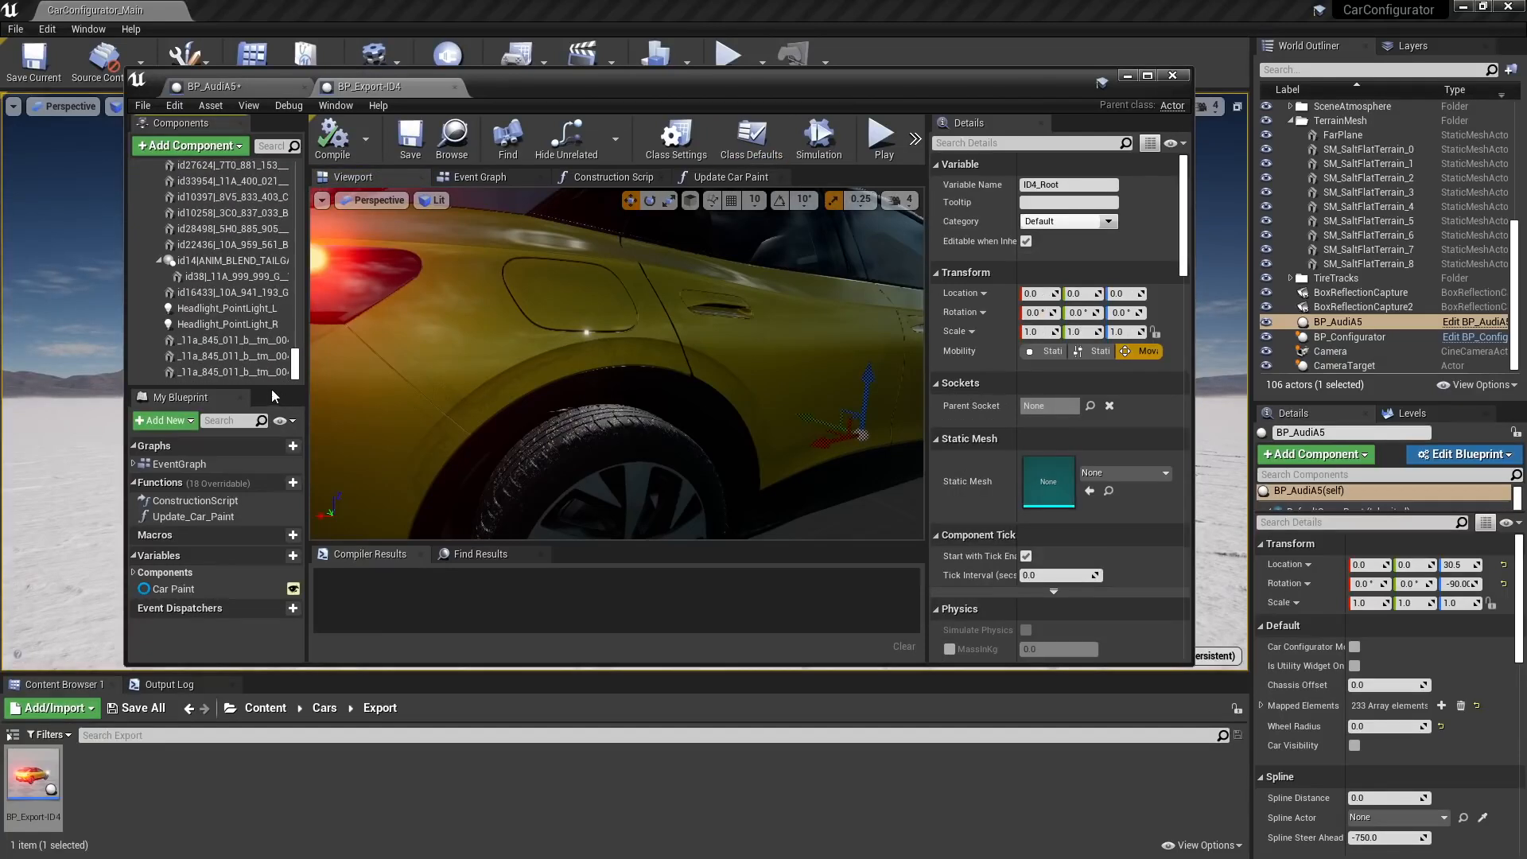
left_click(205, 371, "shift")
right_click(176, 372)
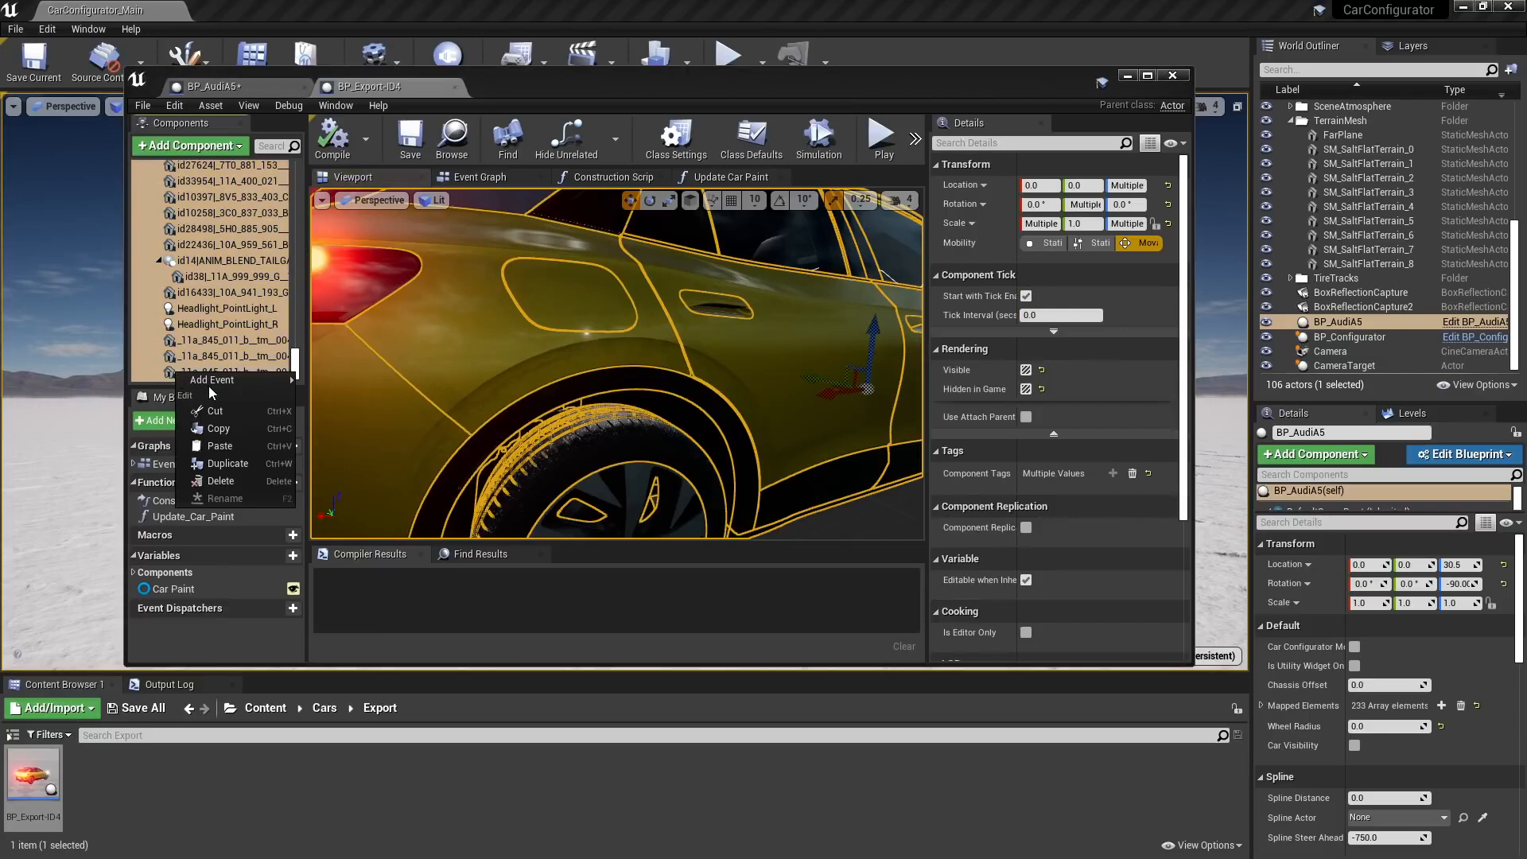
left_click(217, 428)
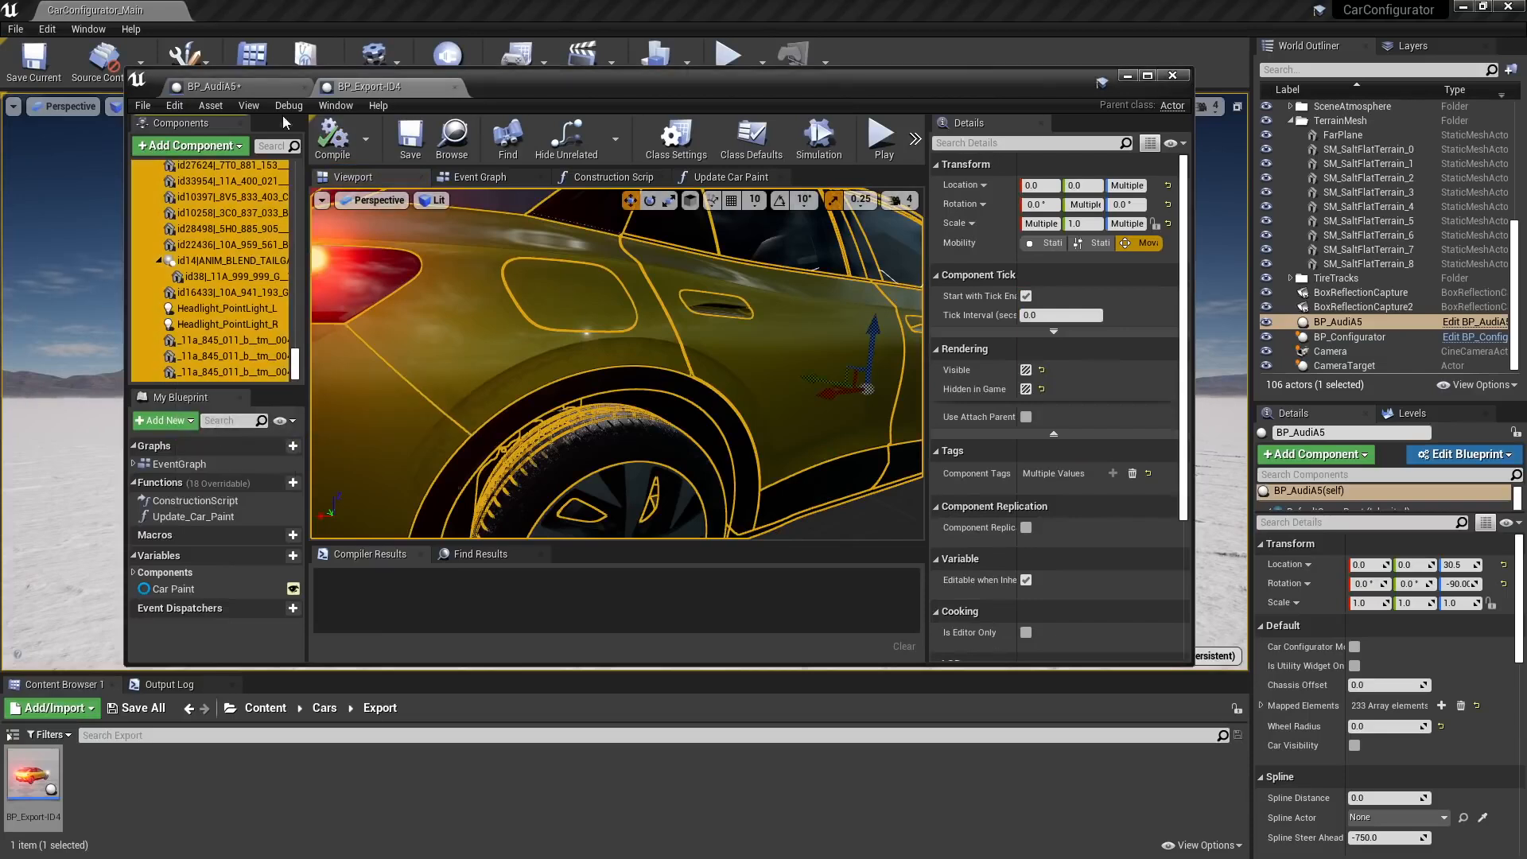
Paste the copied ID4_Root component hierarchy into BP_AudiA5's components
left_click(256, 92)
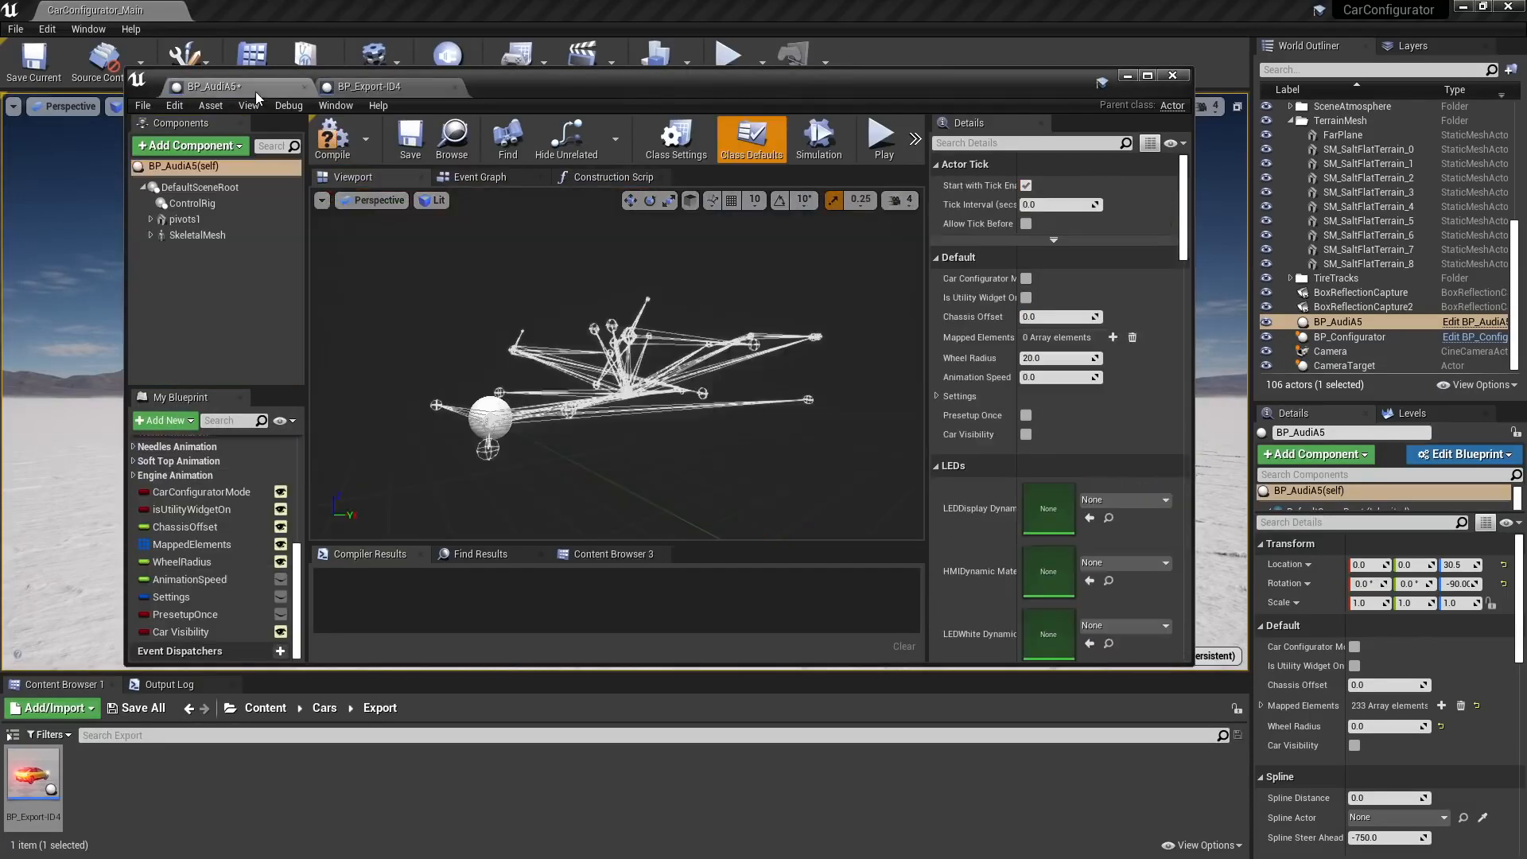
right_click(189, 328)
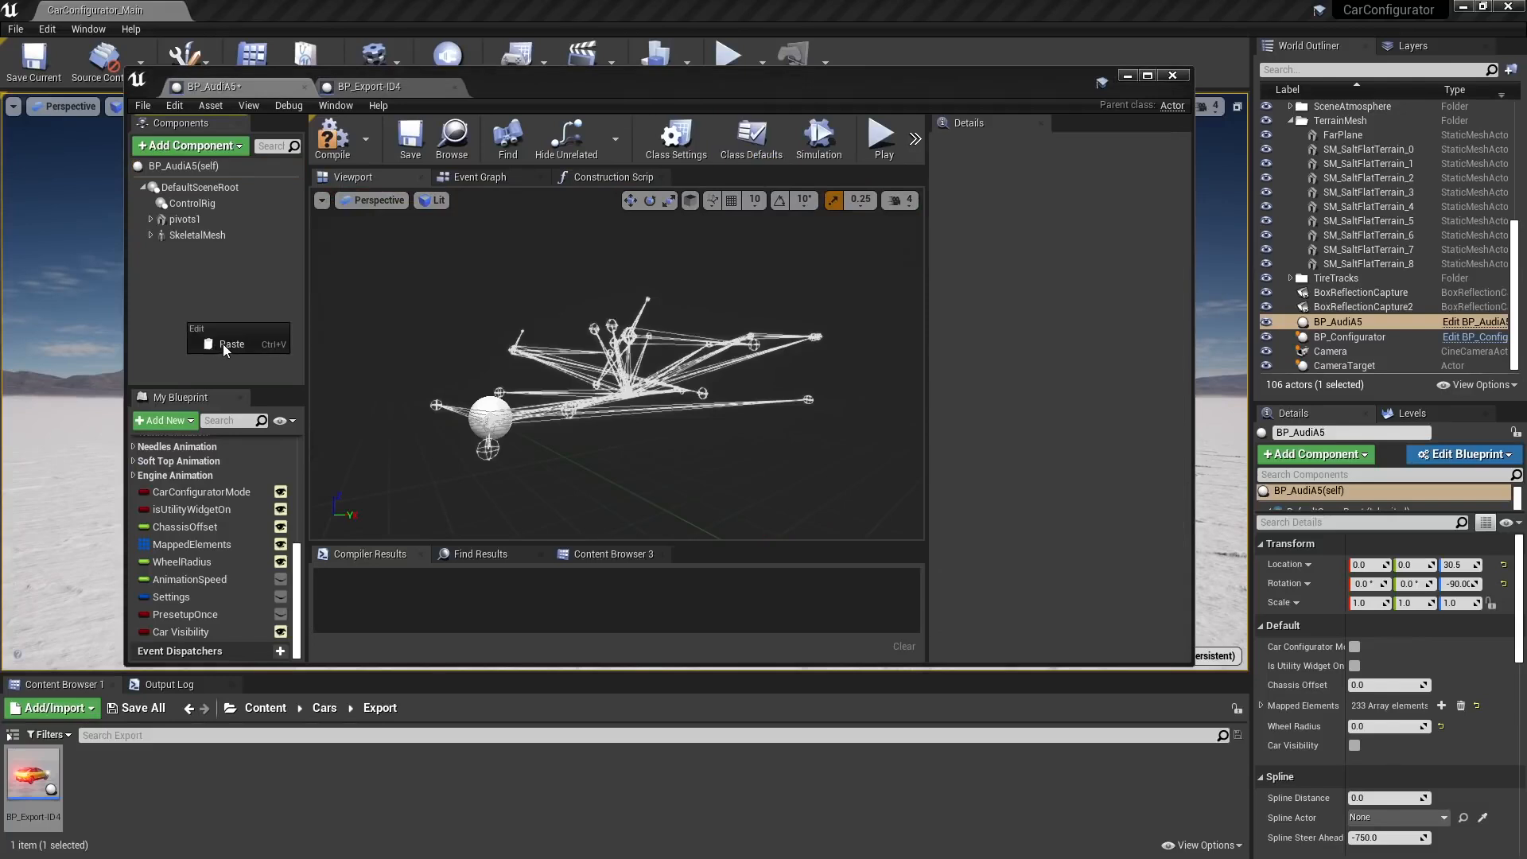
left_click(226, 344)
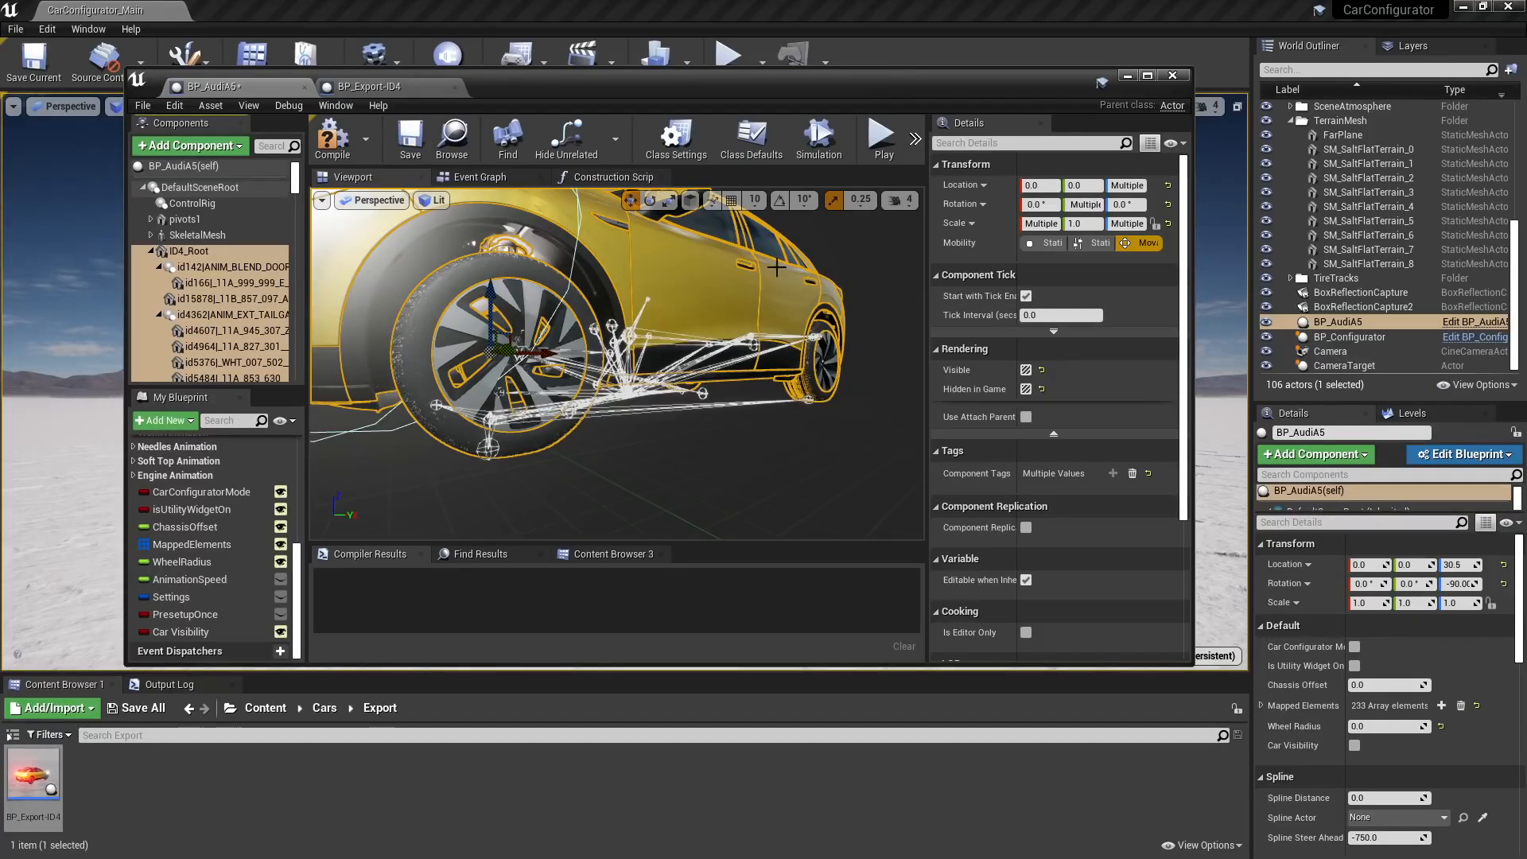
Open the view mode choices for BP_AudiA5's viewport with the whole ID4 in view
key("s")
mouse_move(875, 330)
right_mouse_down()
mouse_move(855, 341)
mouse_move(875, 330)
right_mouse_up()
left_click(433, 204)
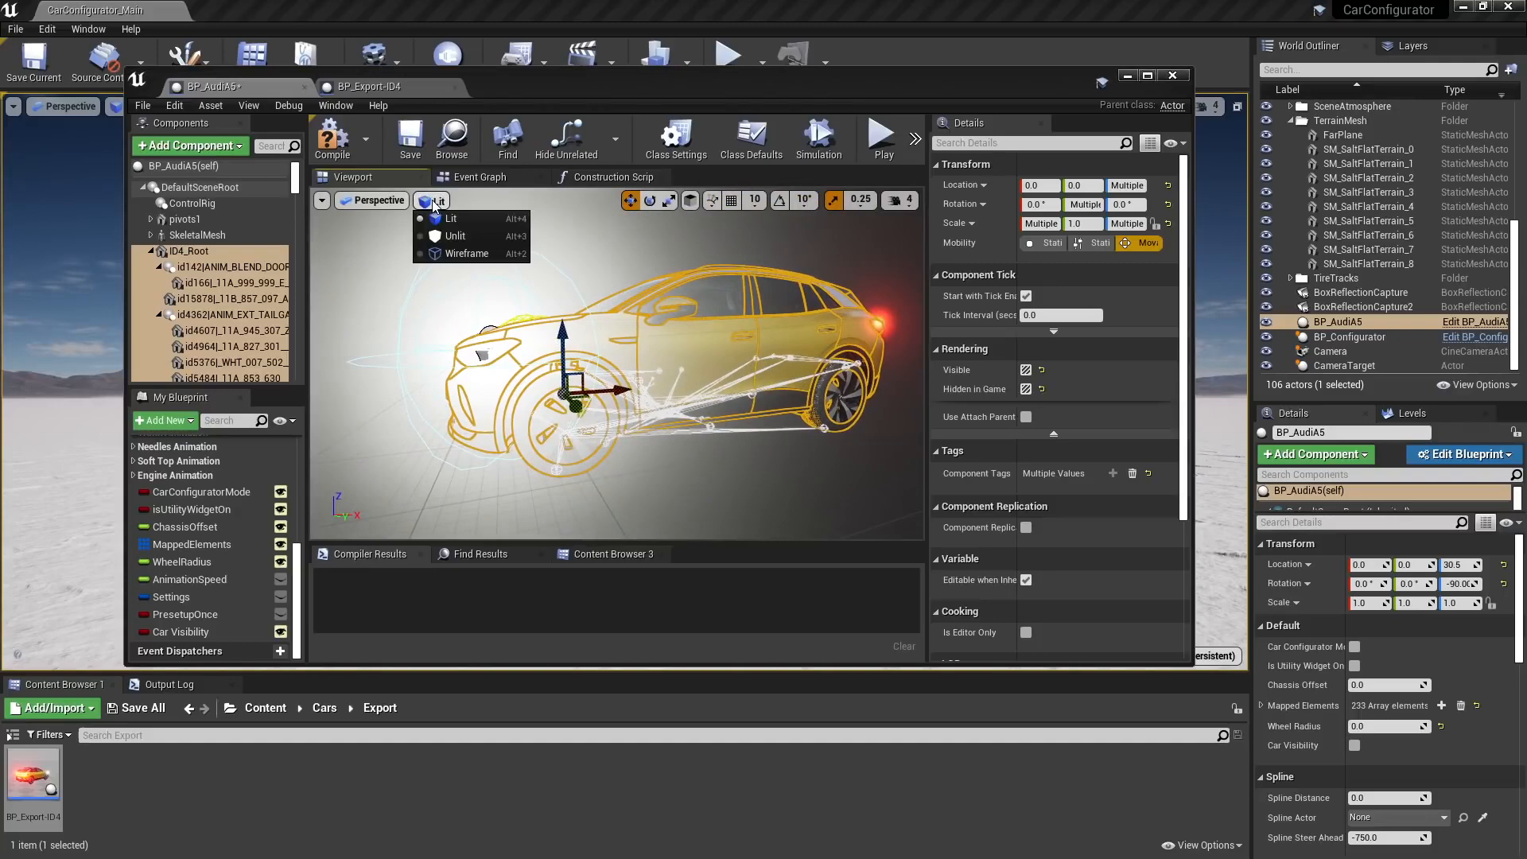
Show the blueprint viewport in Unlit mode and enable the default value of the Car Visibility variable
left_click(457, 236)
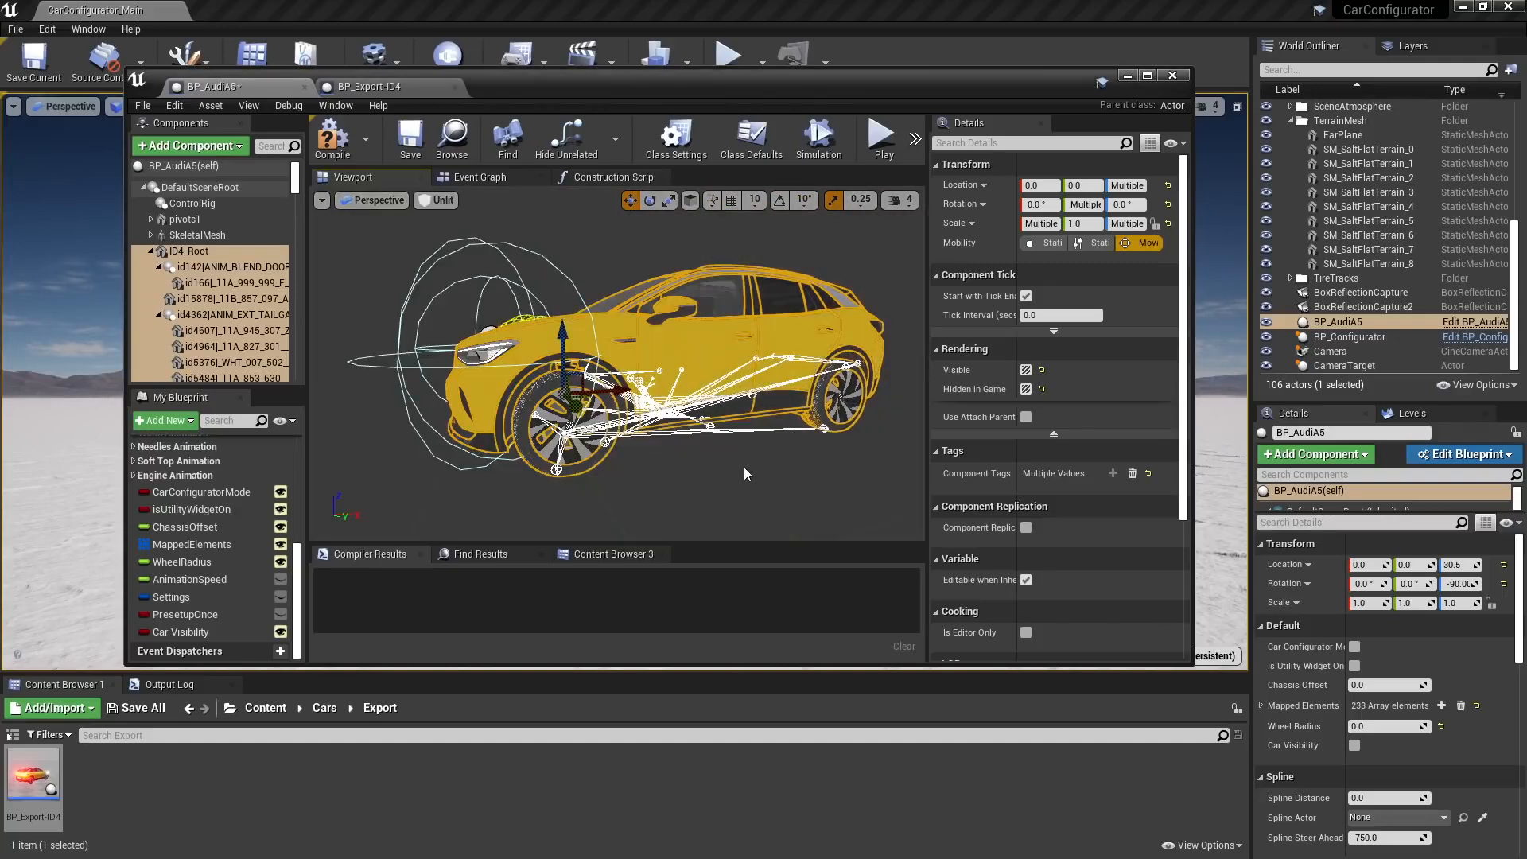
left_click(200, 253)
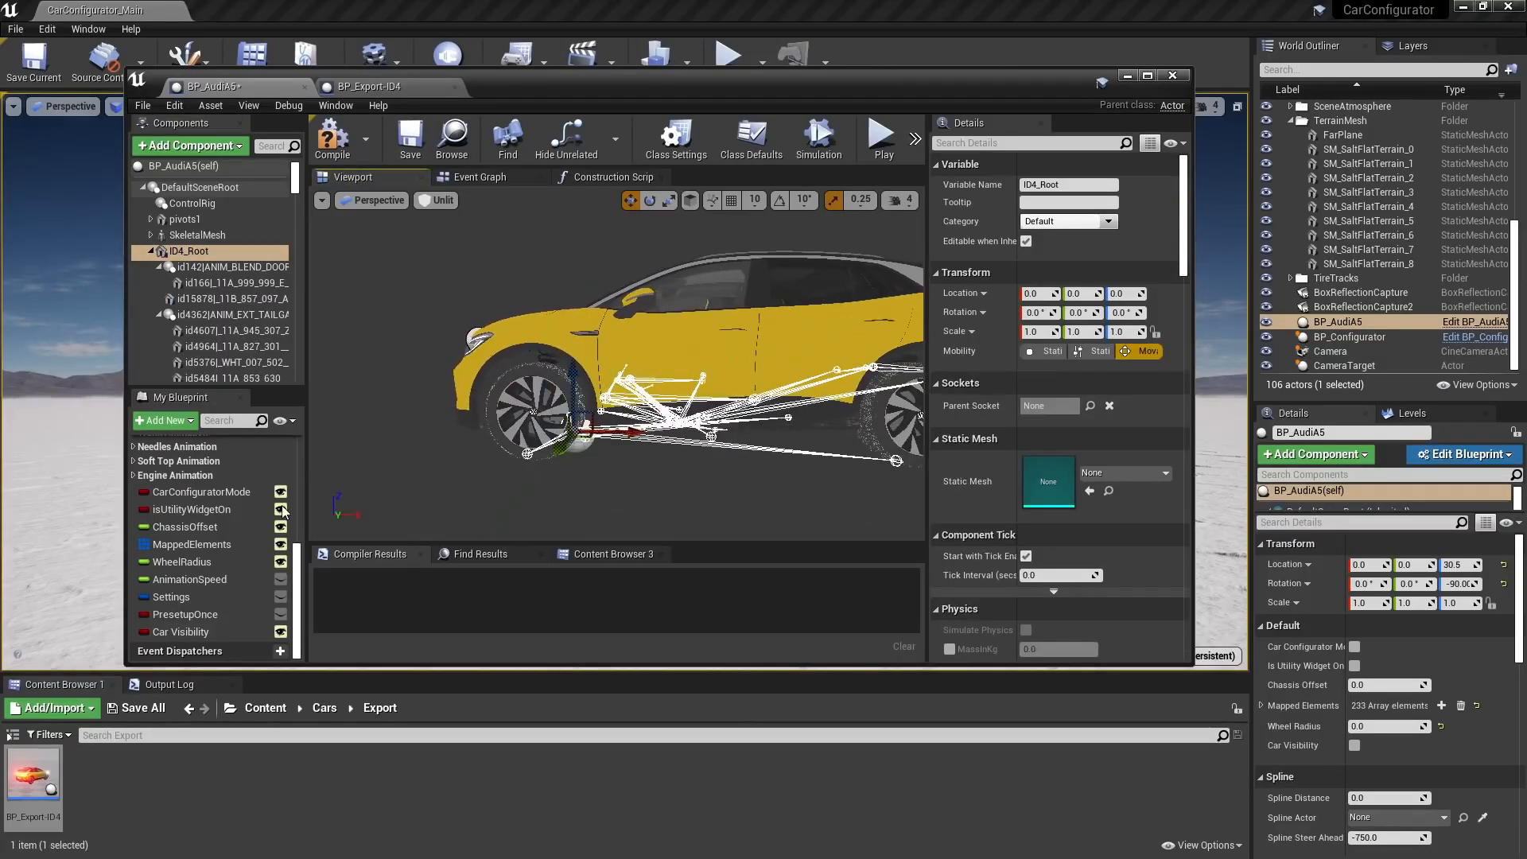
left_click(171, 633)
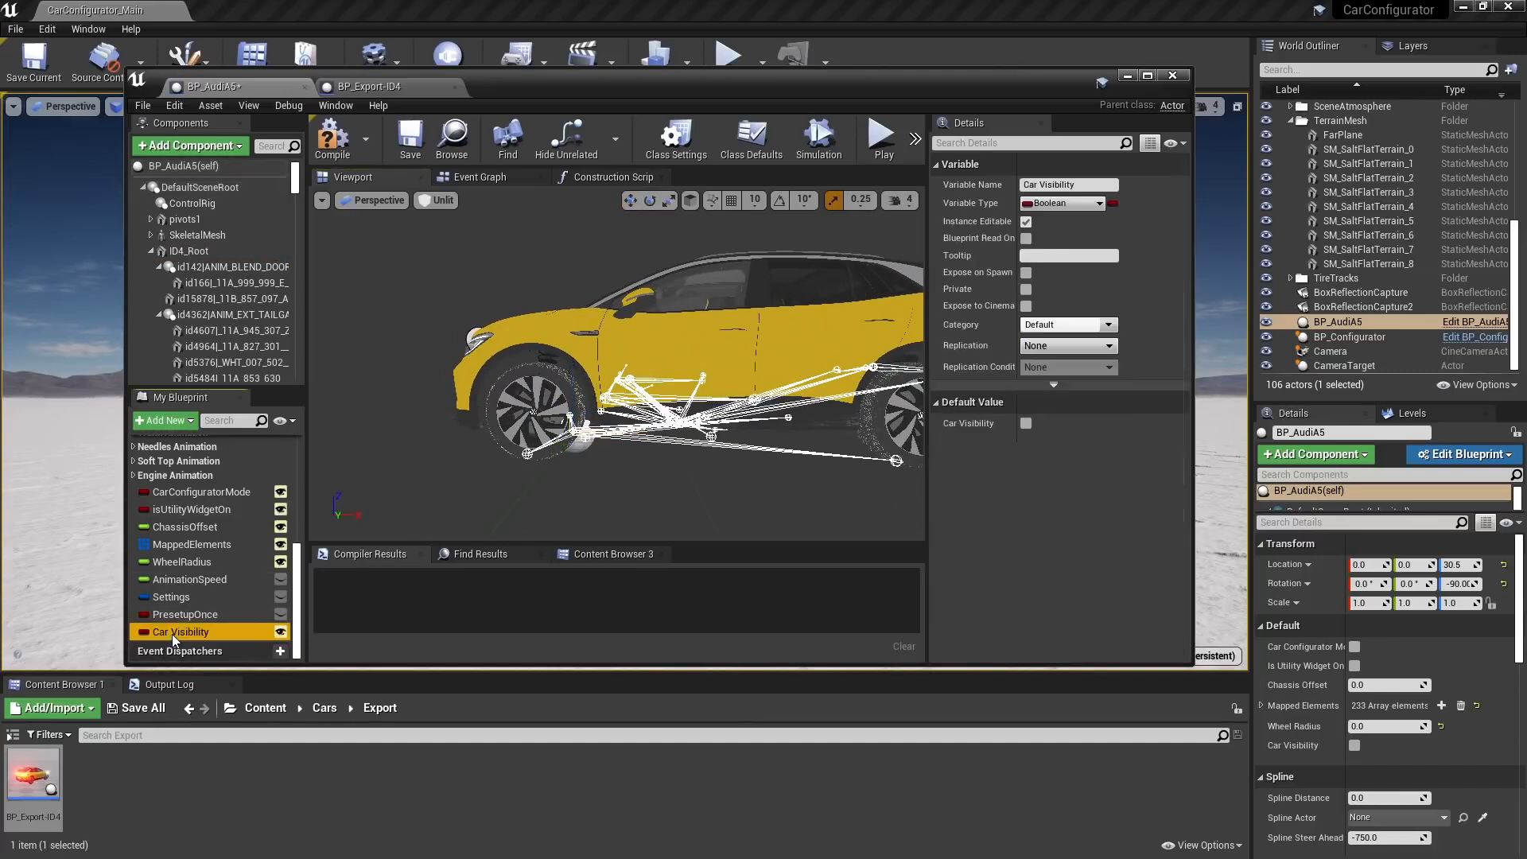
left_click(1023, 428)
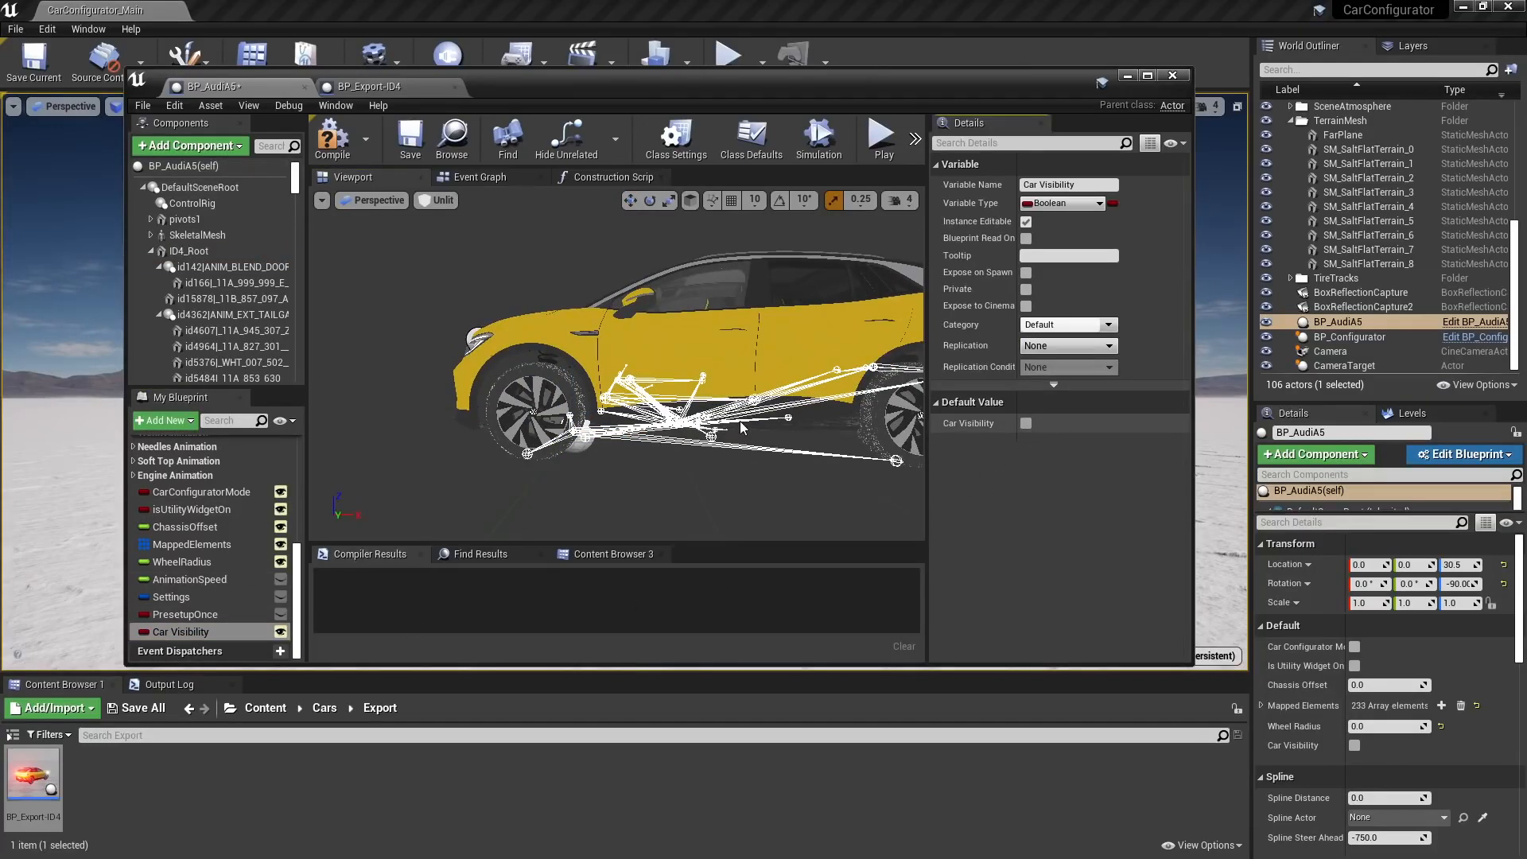
left_click(1026, 423)
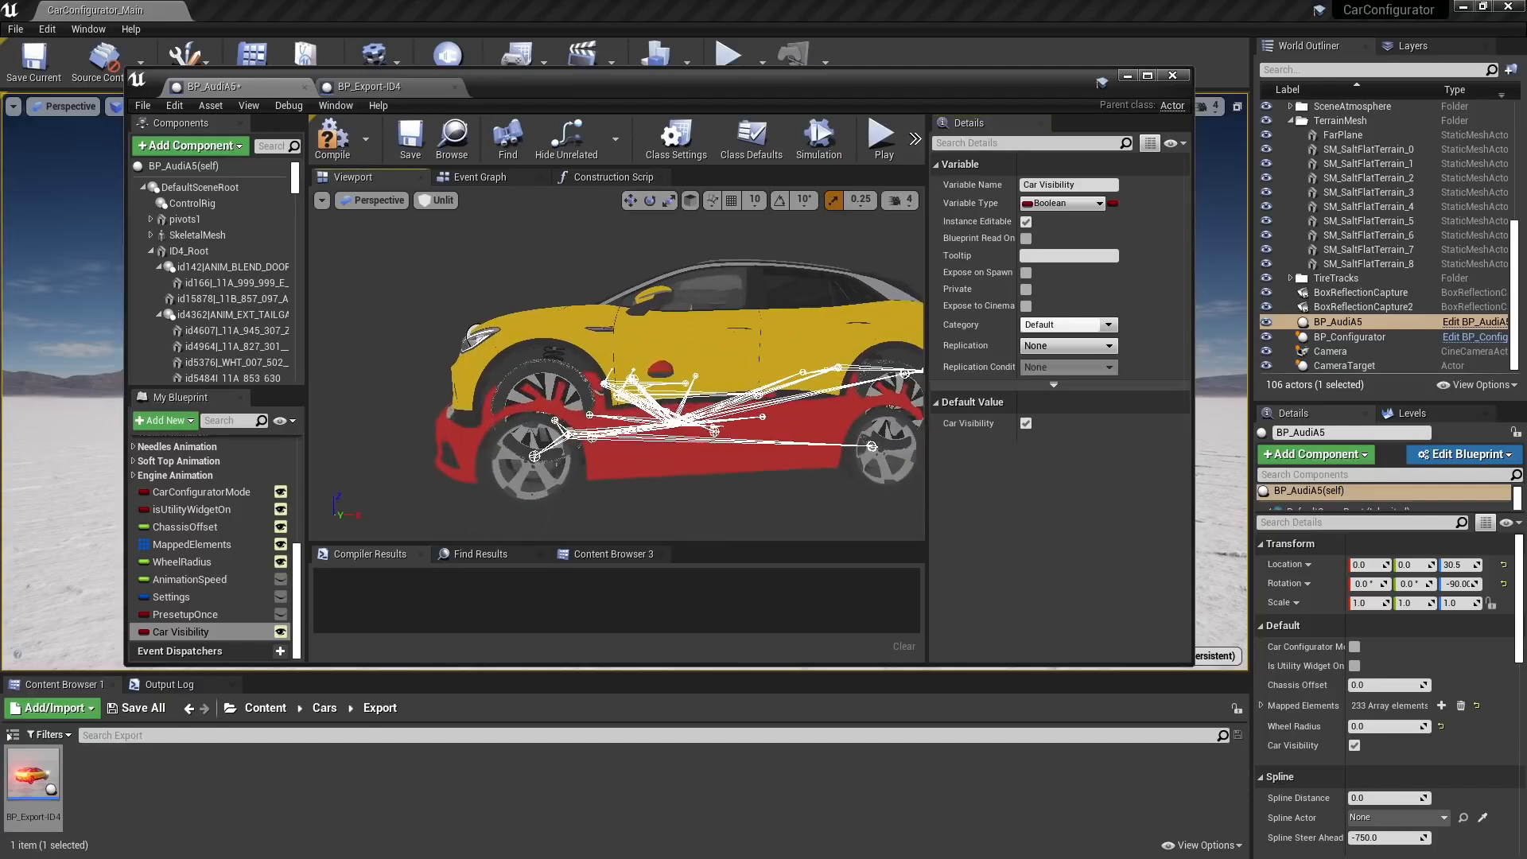
Set the ID4_Root component's location to X -9.5 and Z -32 and save the BP_AudiA5 blueprint
left_click(190, 252)
left_click(1035, 293)
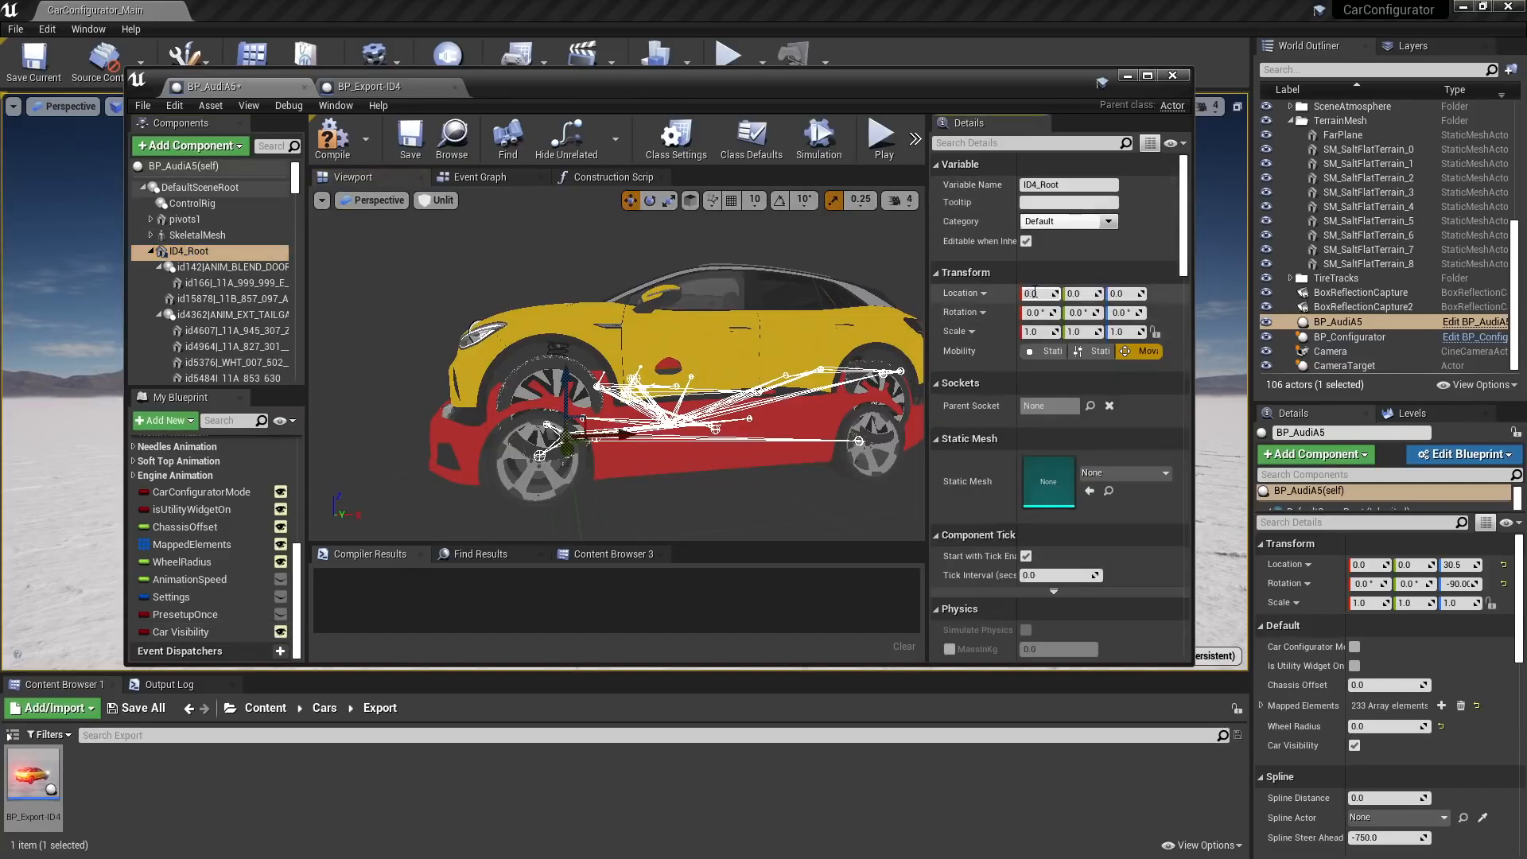
type("-9.5")
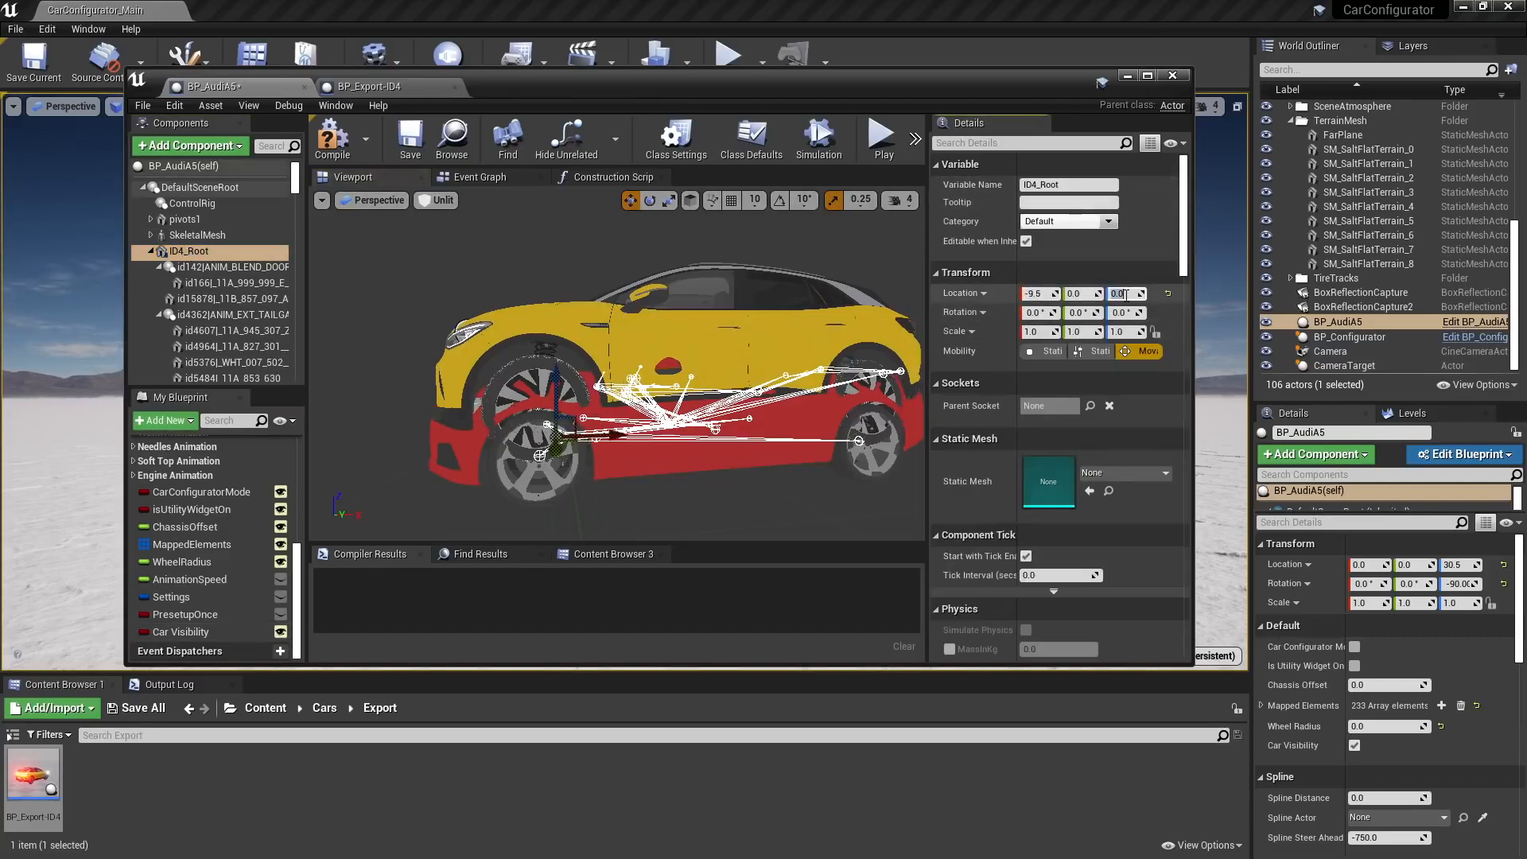
left_click(1123, 293)
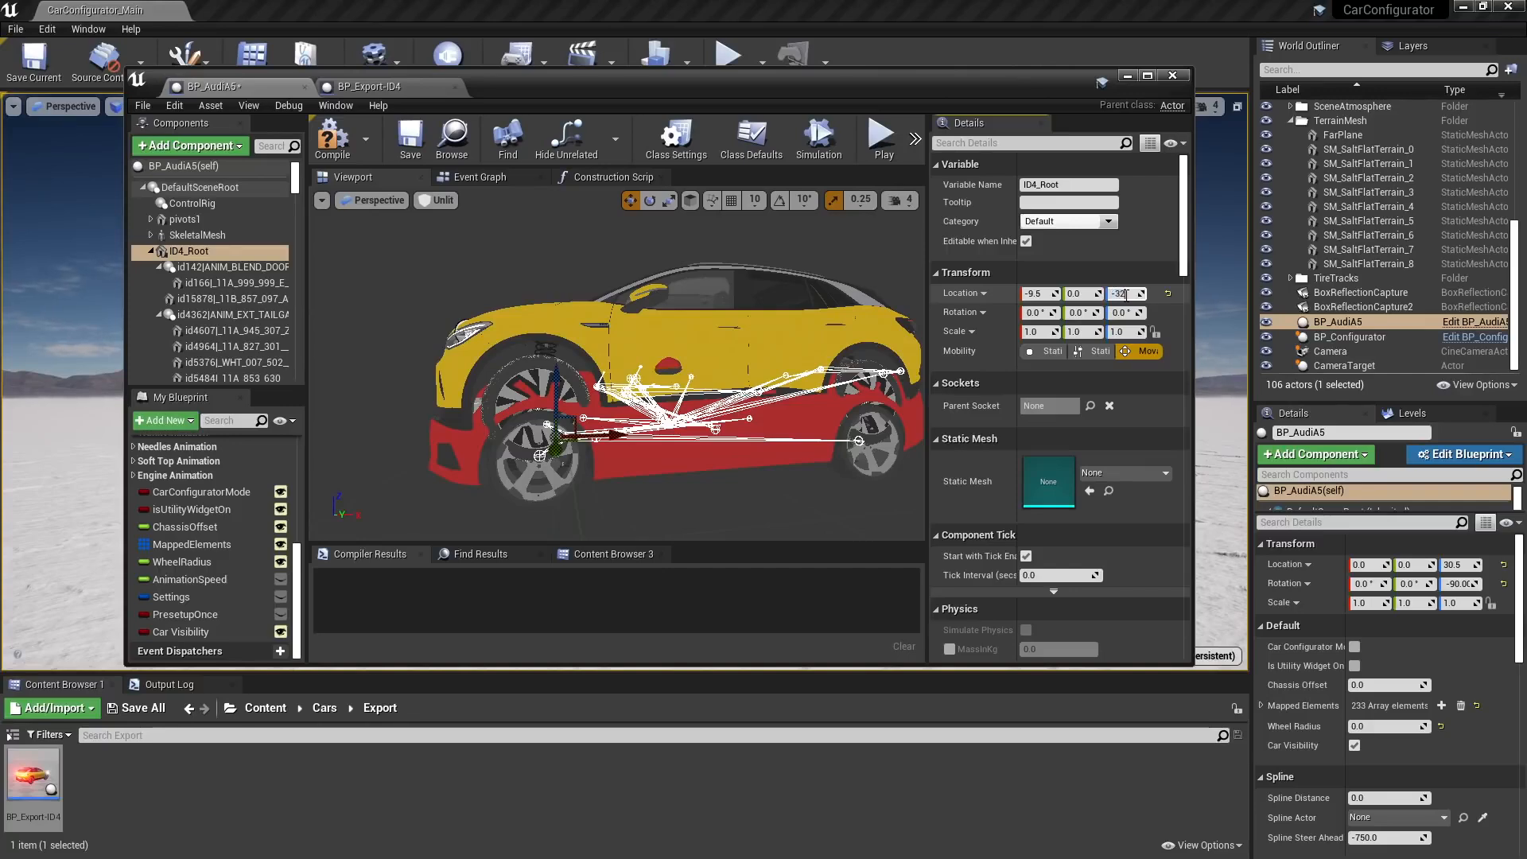
key("Return")
right_click_drag(691, 256, 690, 263)
left_click_drag(690, 264, 582, 311, "alt")
scroll(540, 296, "down", 3)
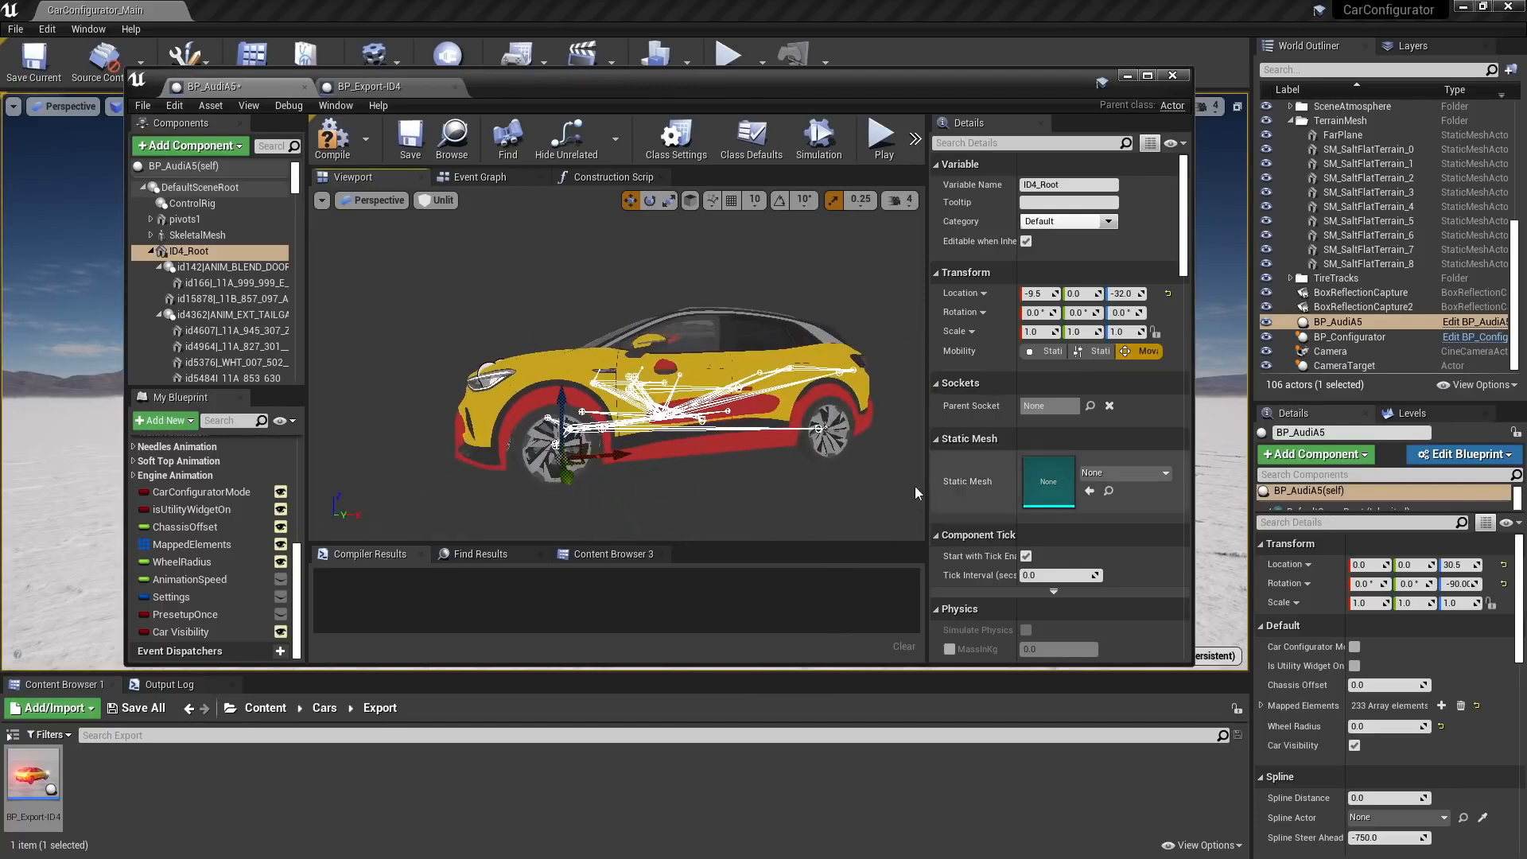
left_click(410, 140)
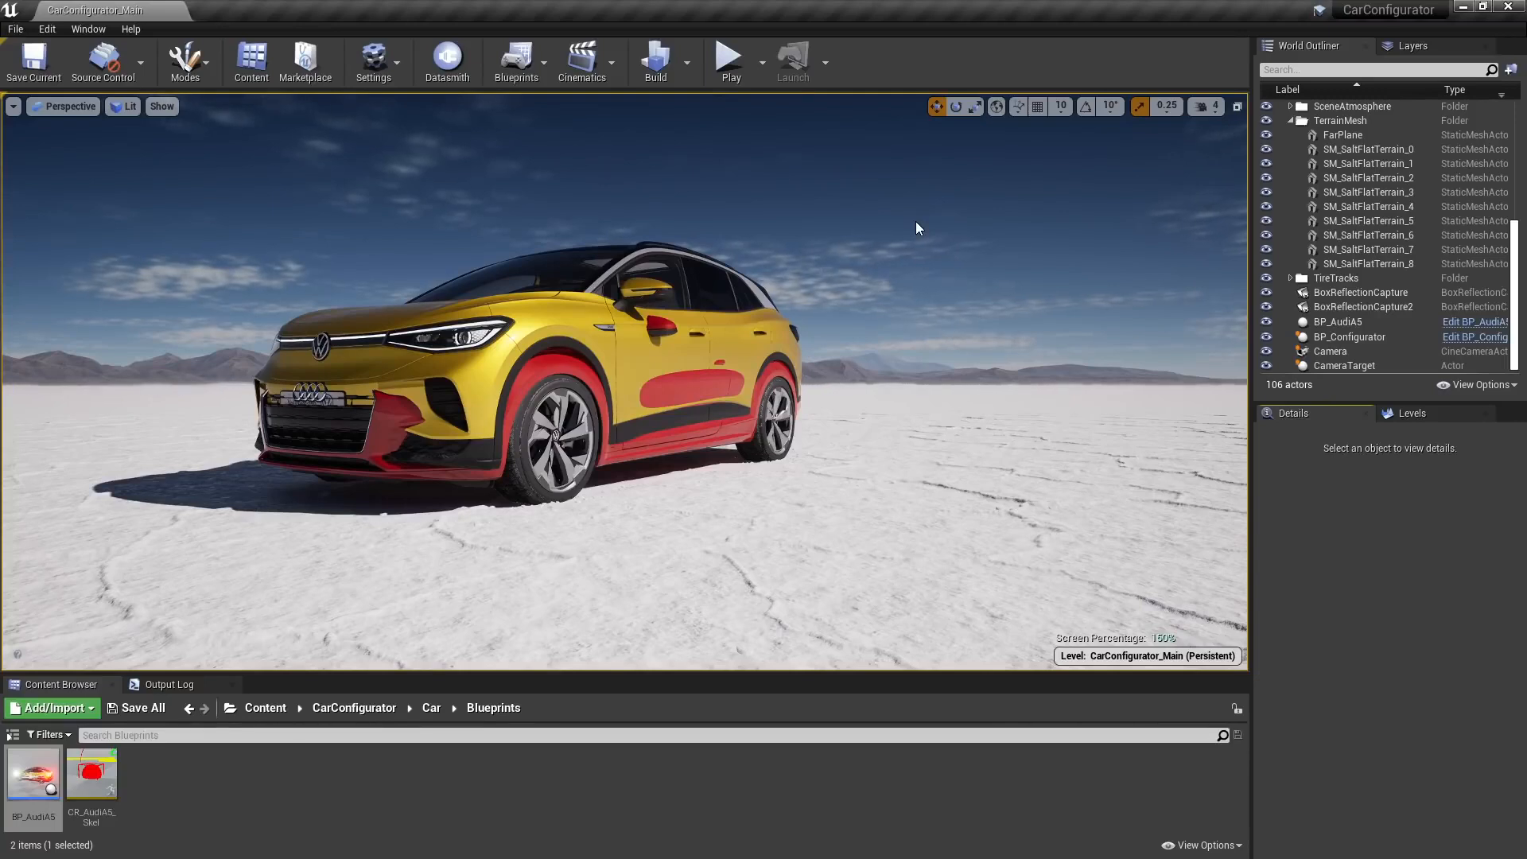
Reset the location and rotation of the BP_AudiA5 actor in the level to their defaults
left_click(1337, 322)
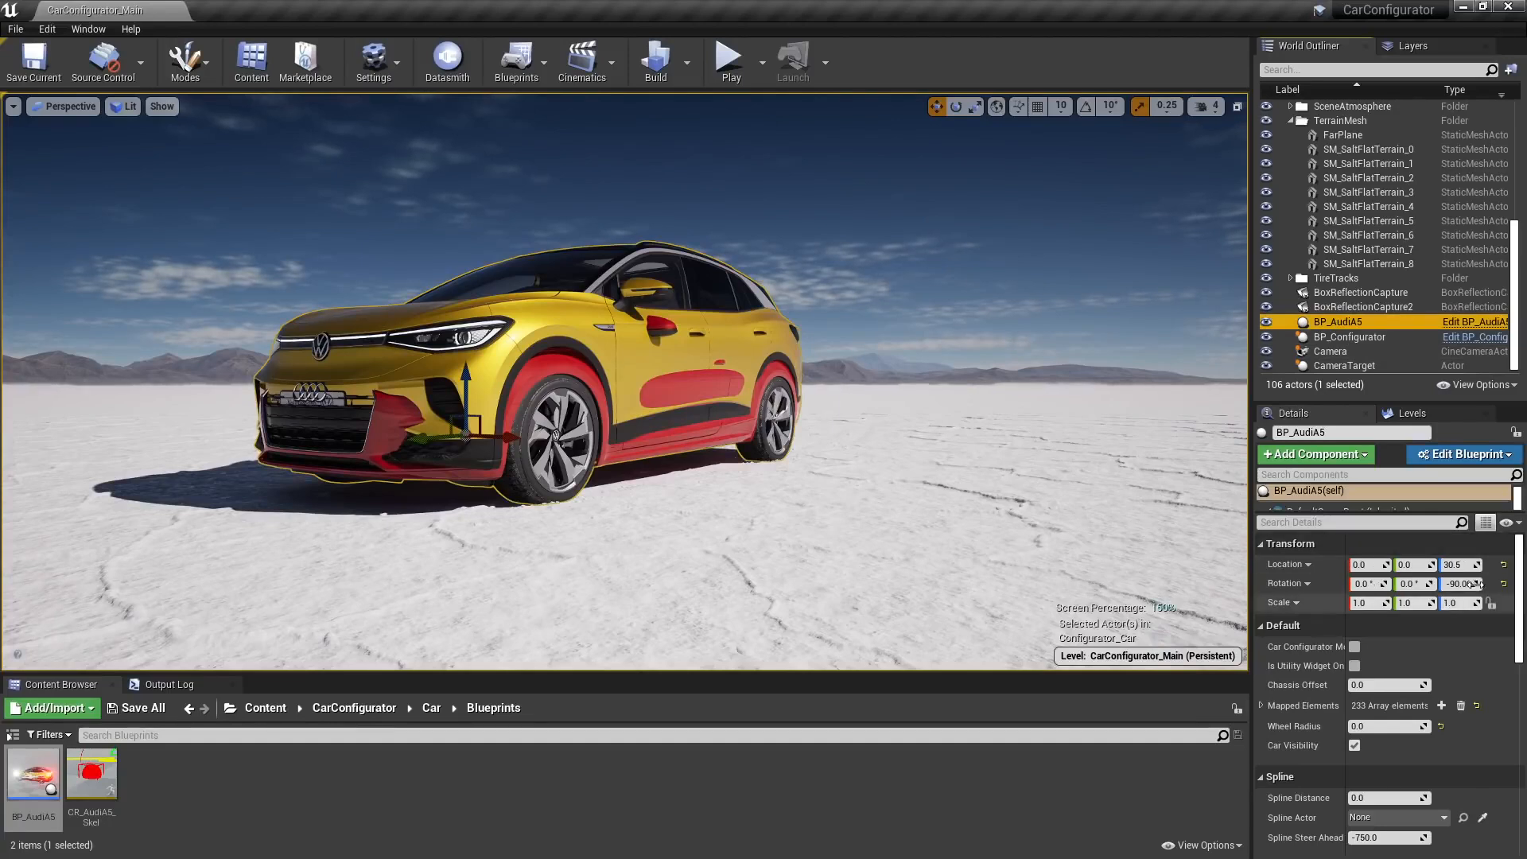
left_click(1503, 563)
left_click(1503, 583)
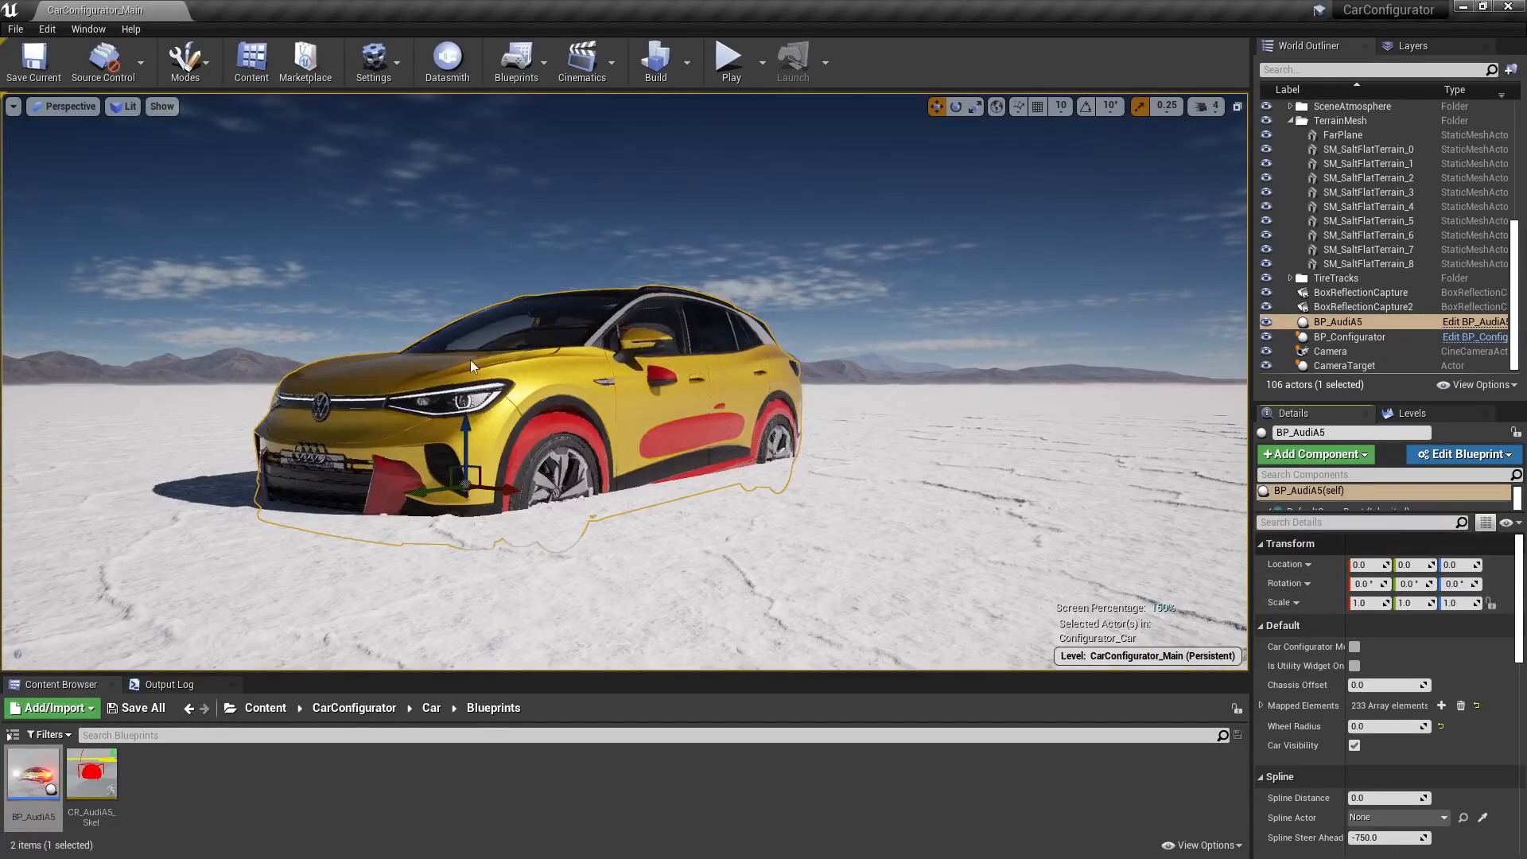
Export the selected BP_AudiA5 actor as an FBX file named CarConfigurator_Main
left_click(16, 30)
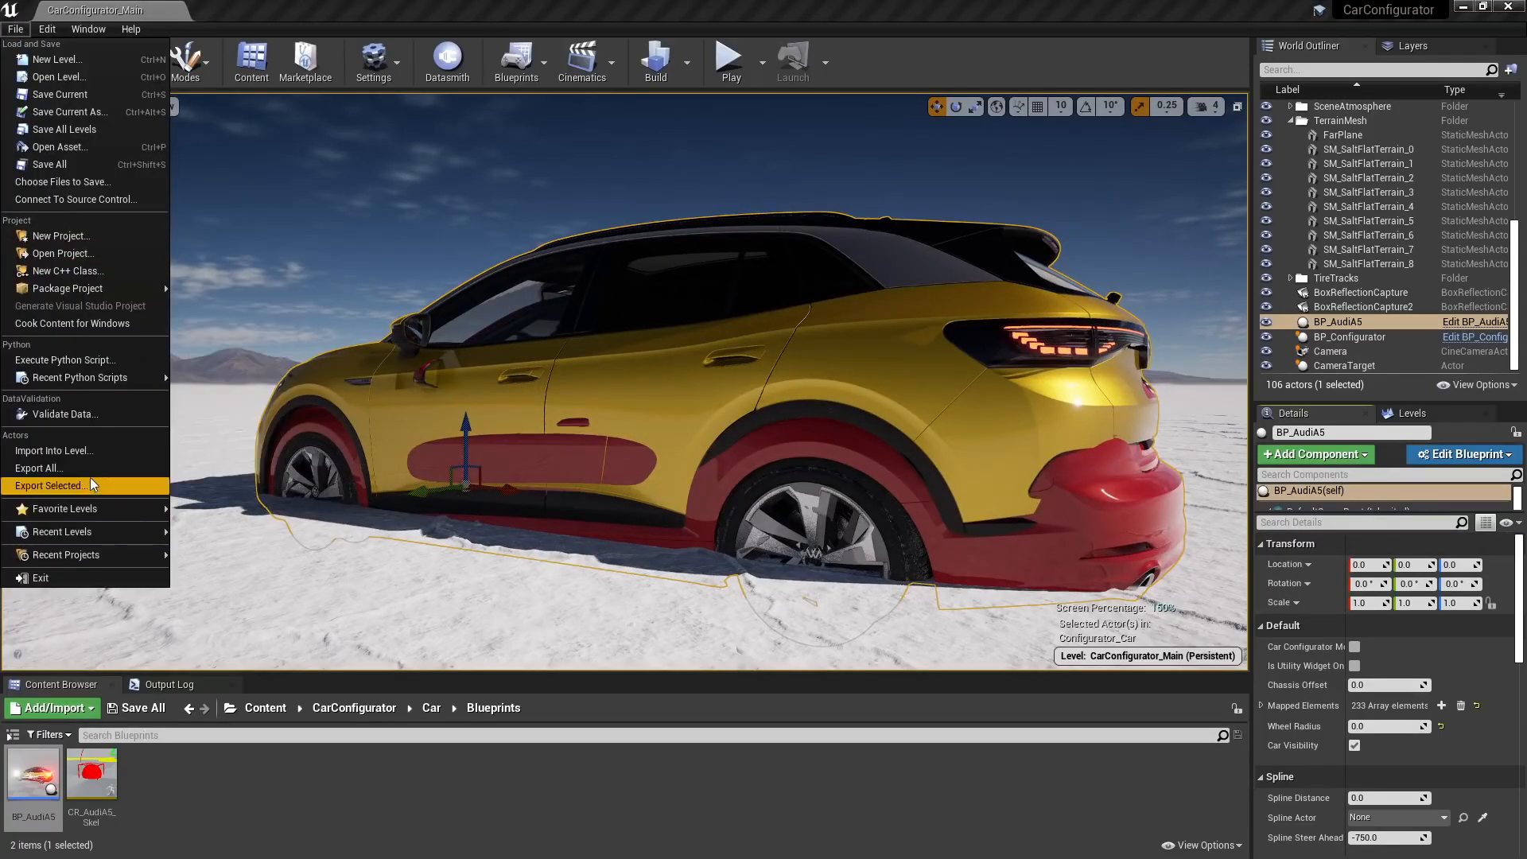
left_click(48, 486)
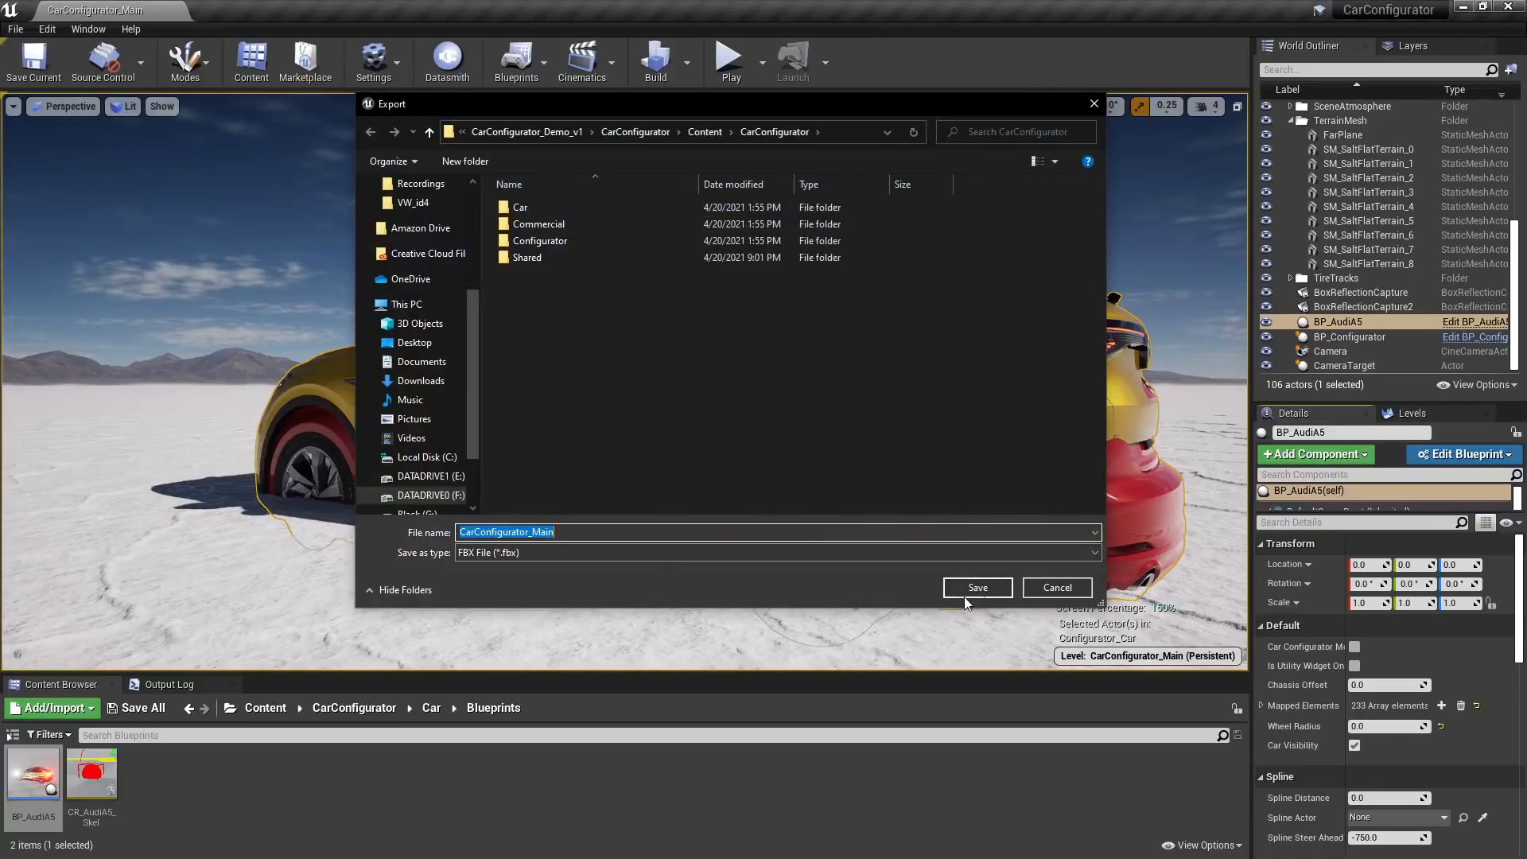
left_click(966, 593)
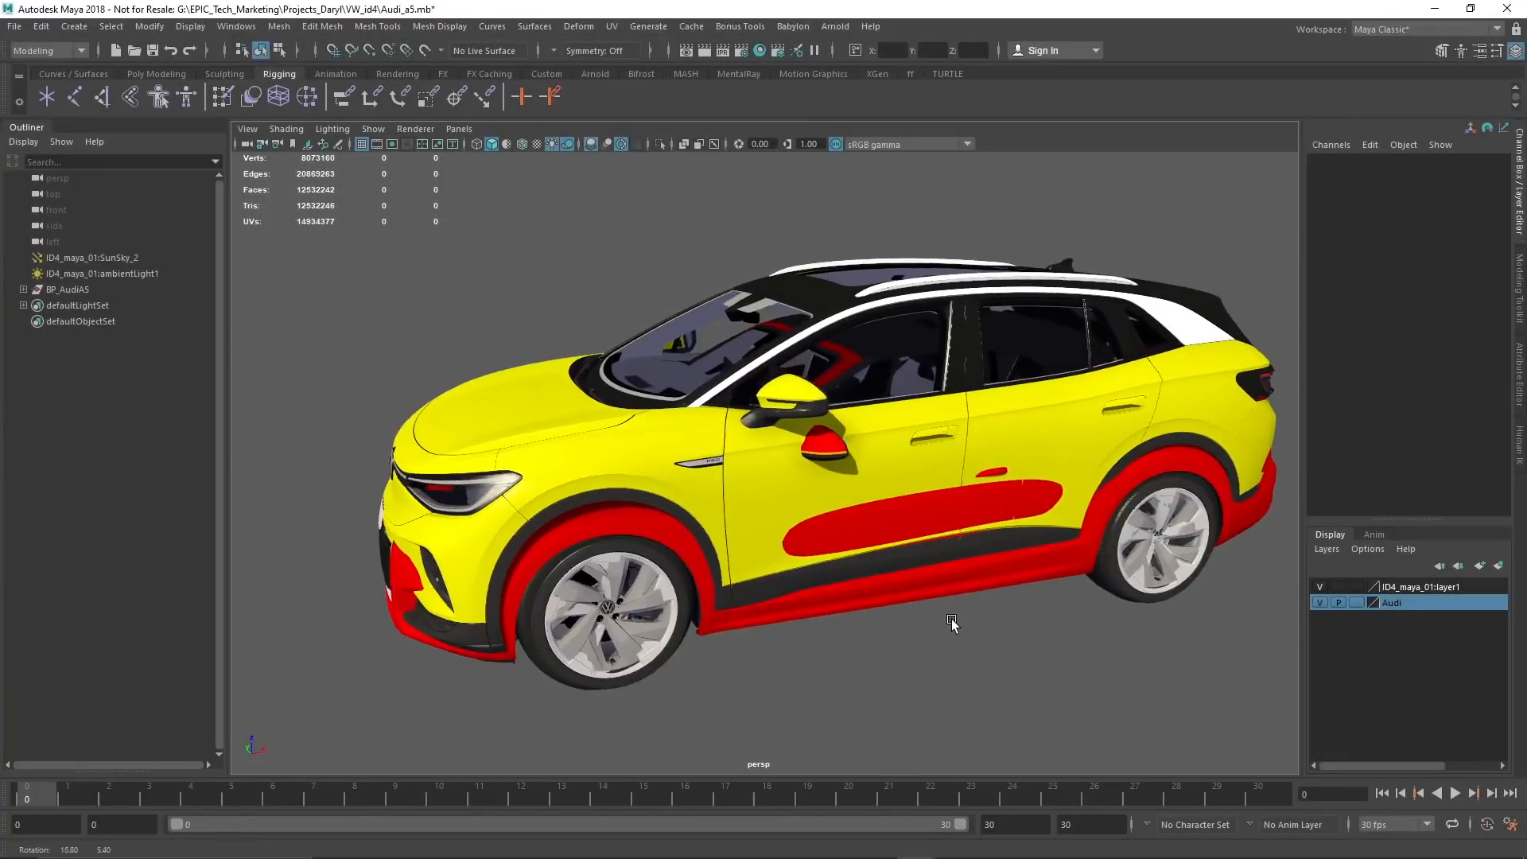
In Maya, unparent the ID4 export group, the root joint and SK_Audi_Skelmesh2 from the BP_AudiA5 hierarchy
left_click_drag(952, 619, 998, 621, "alt")
mouse_move(998, 620)
right_mouse_down("alt")
mouse_move(961, 625)
mouse_move(995, 614)
right_mouse_up("alt")
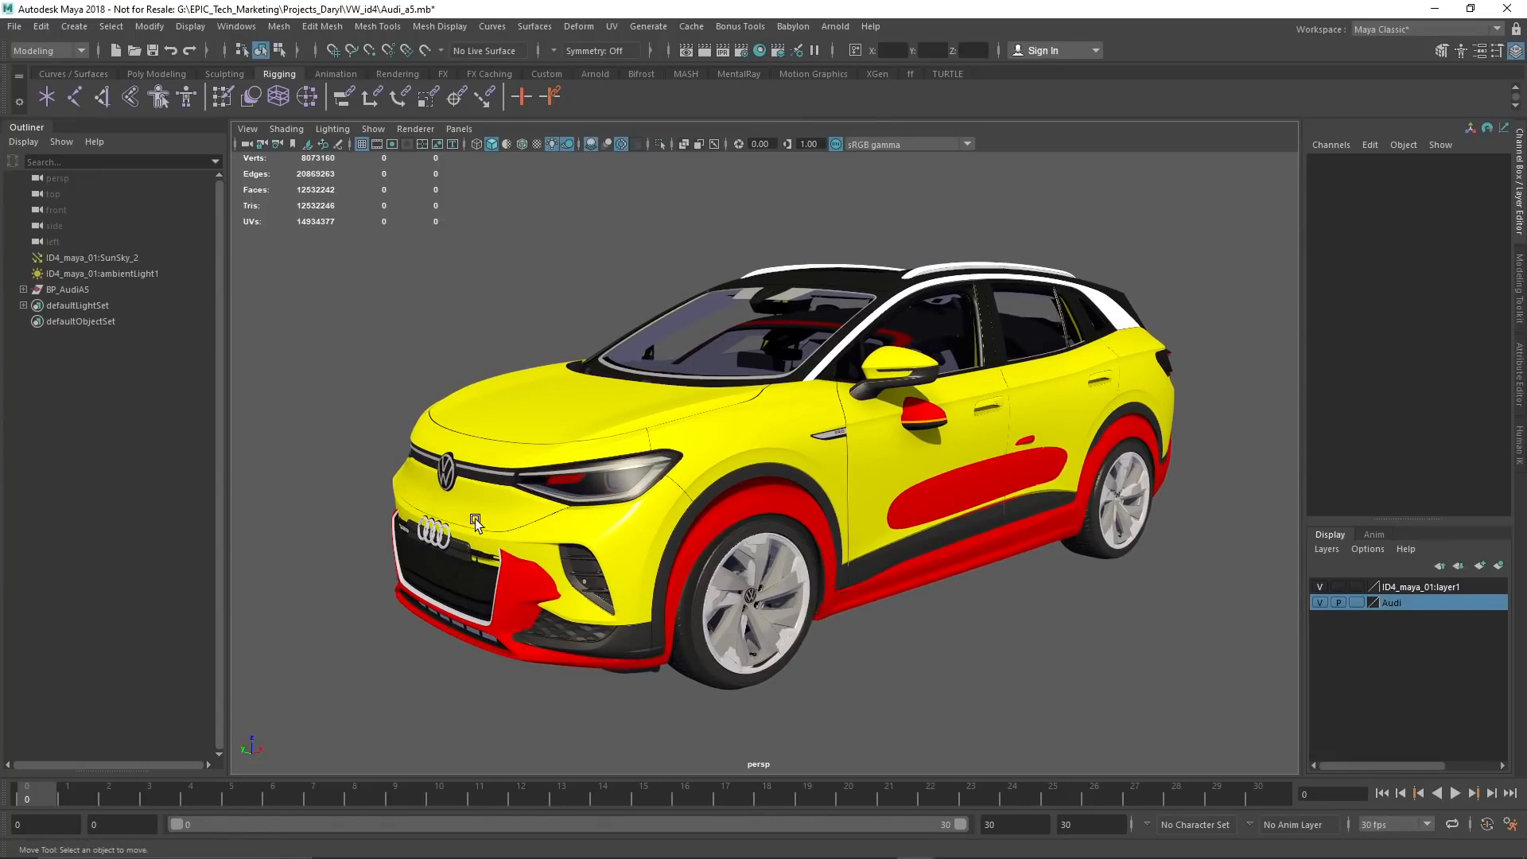
left_click(24, 290)
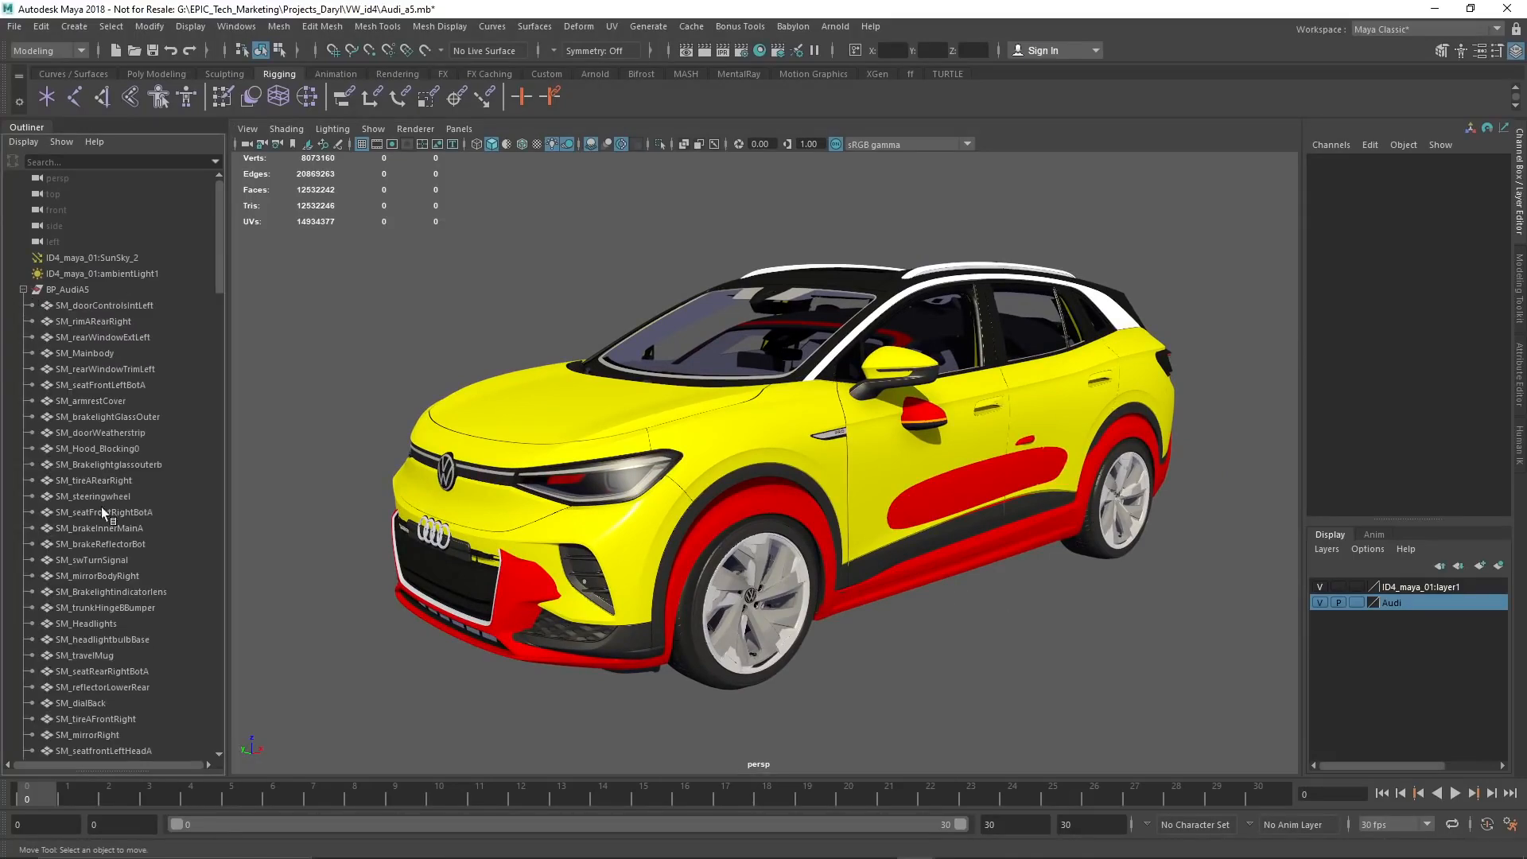
scroll(114, 623, "down", 10)
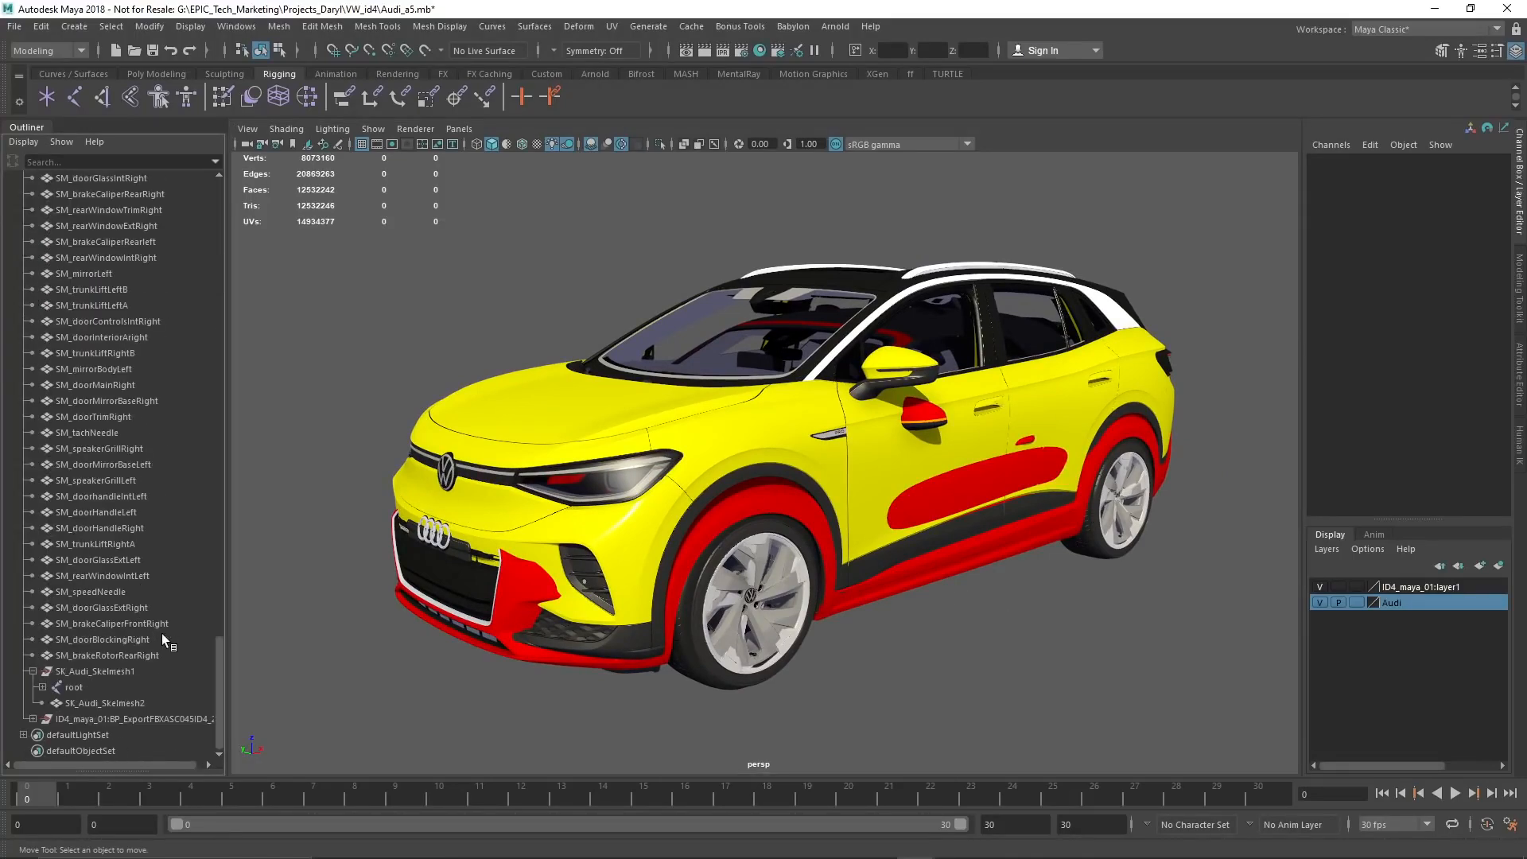
left_click(103, 720)
left_click(73, 687, "ctrl")
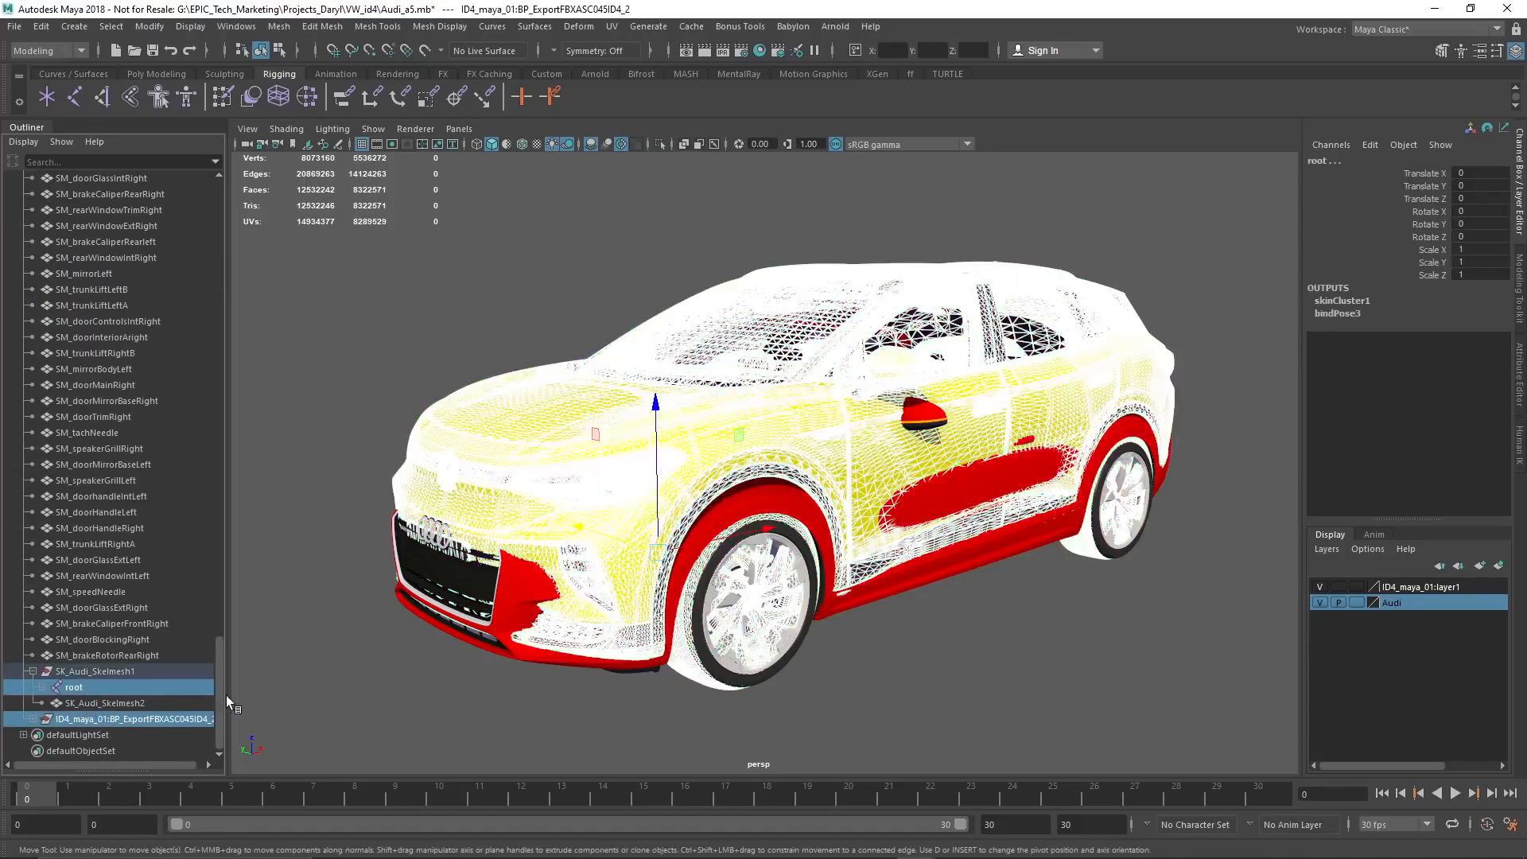
left_click(130, 704, "ctrl")
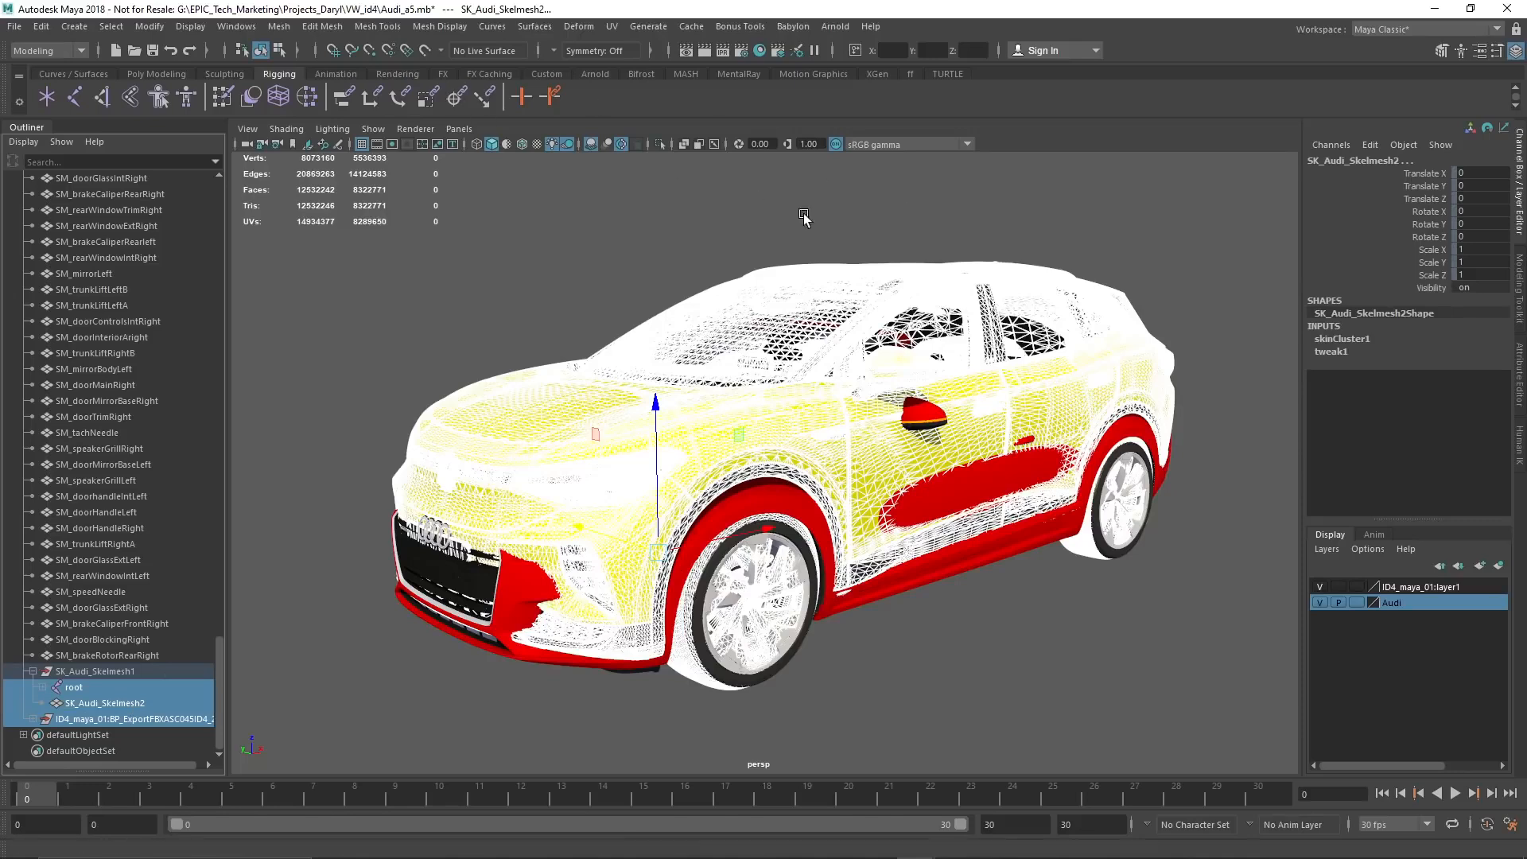
key("space")
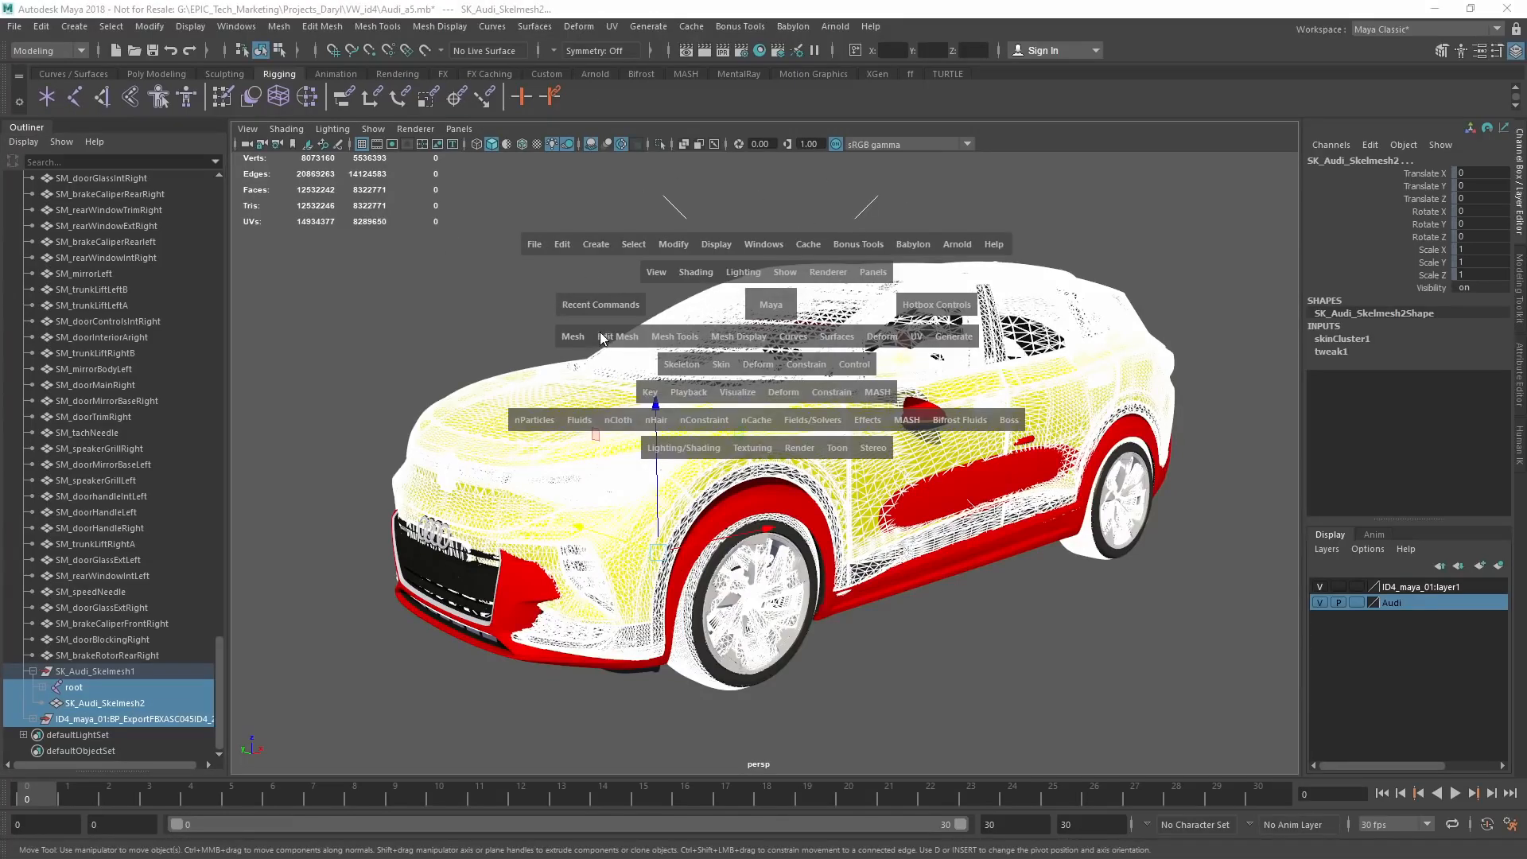
left_click_drag(564, 267, 614, 629)
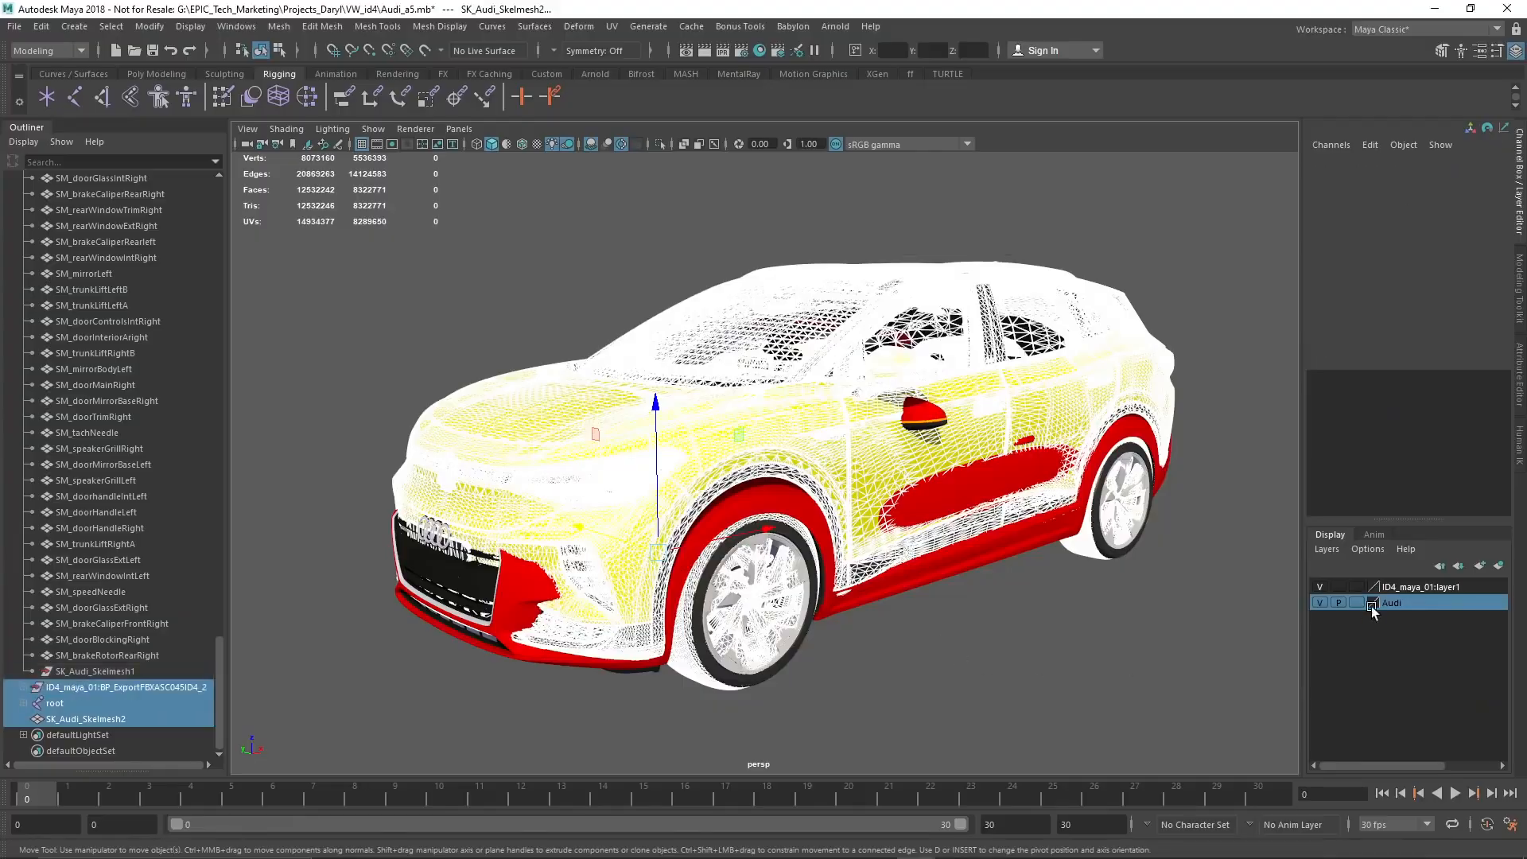
Hide the Audi display layer and turn on X-ray display of the joints
left_click(1320, 606)
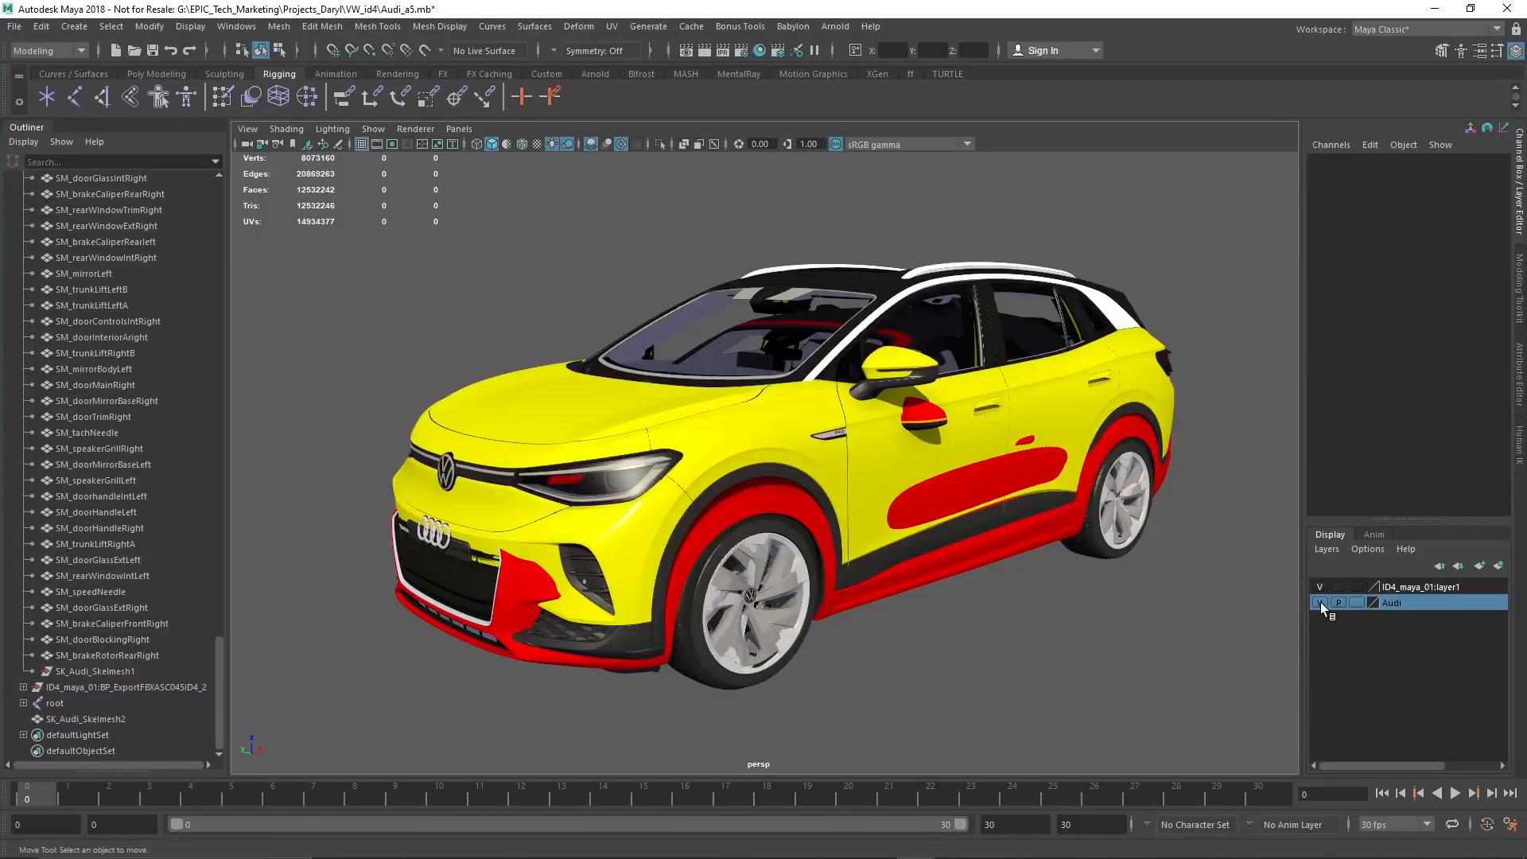
left_click_drag(978, 642, 965, 538, "alt")
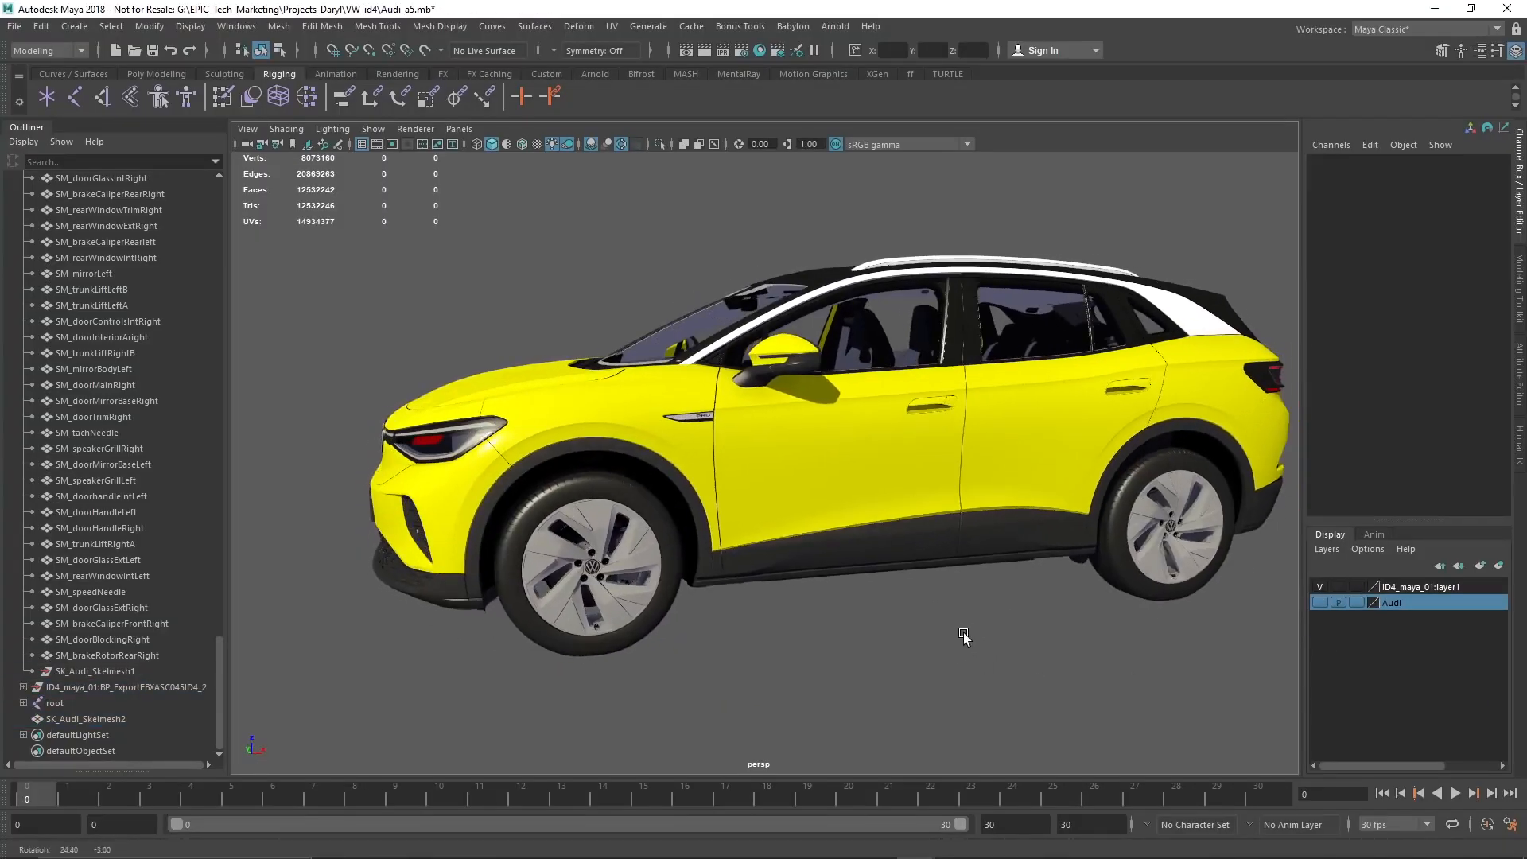
left_click(714, 144)
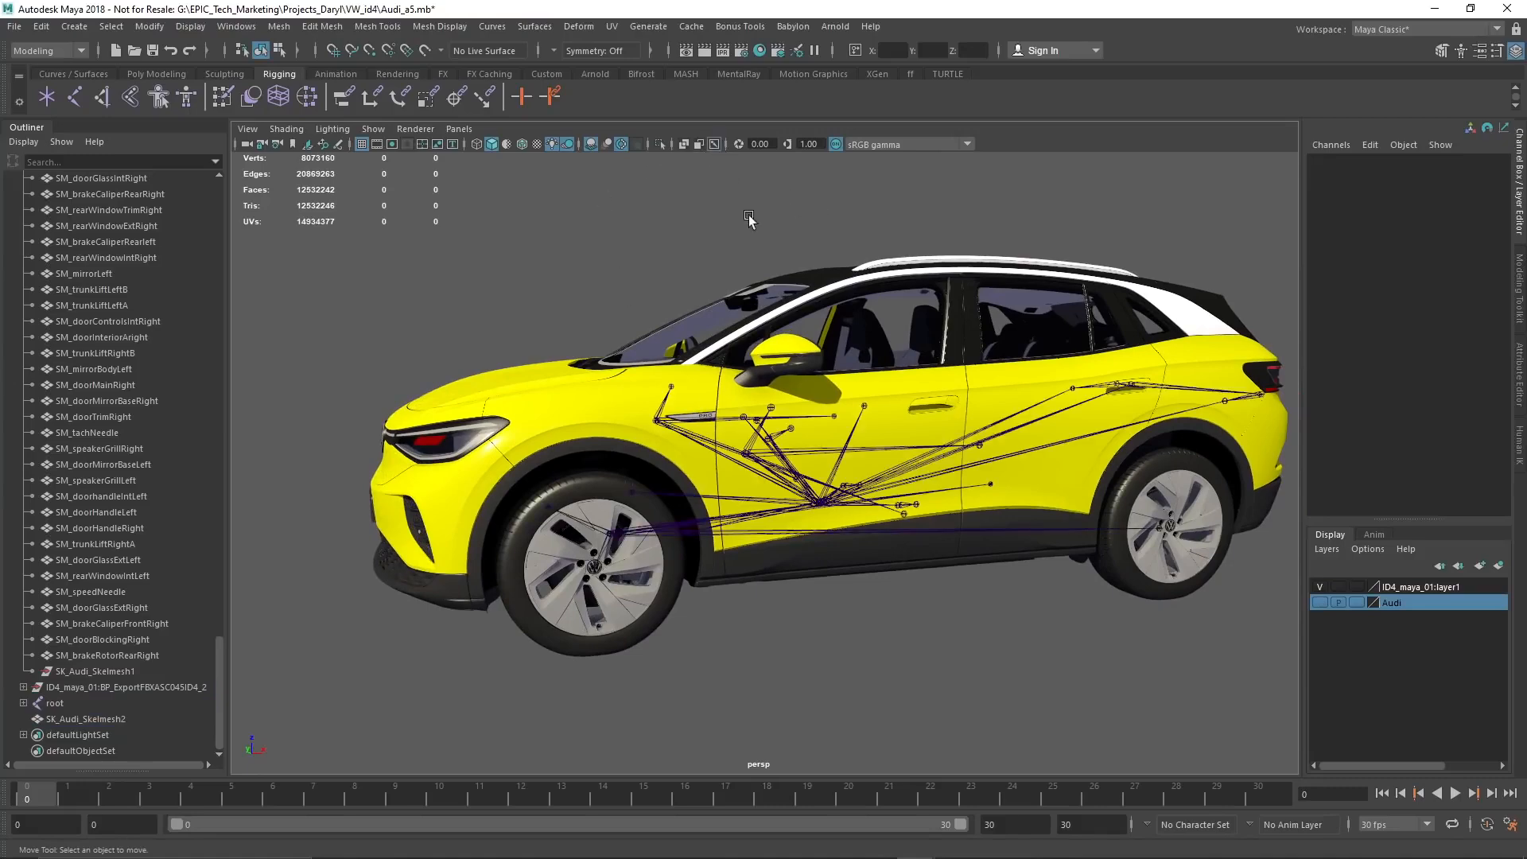
Match the translation of the L_frontwheel joint to the left front wheel rim
left_click_drag(947, 673, 879, 675, "alt")
right_click_drag(880, 675, 920, 683, "alt")
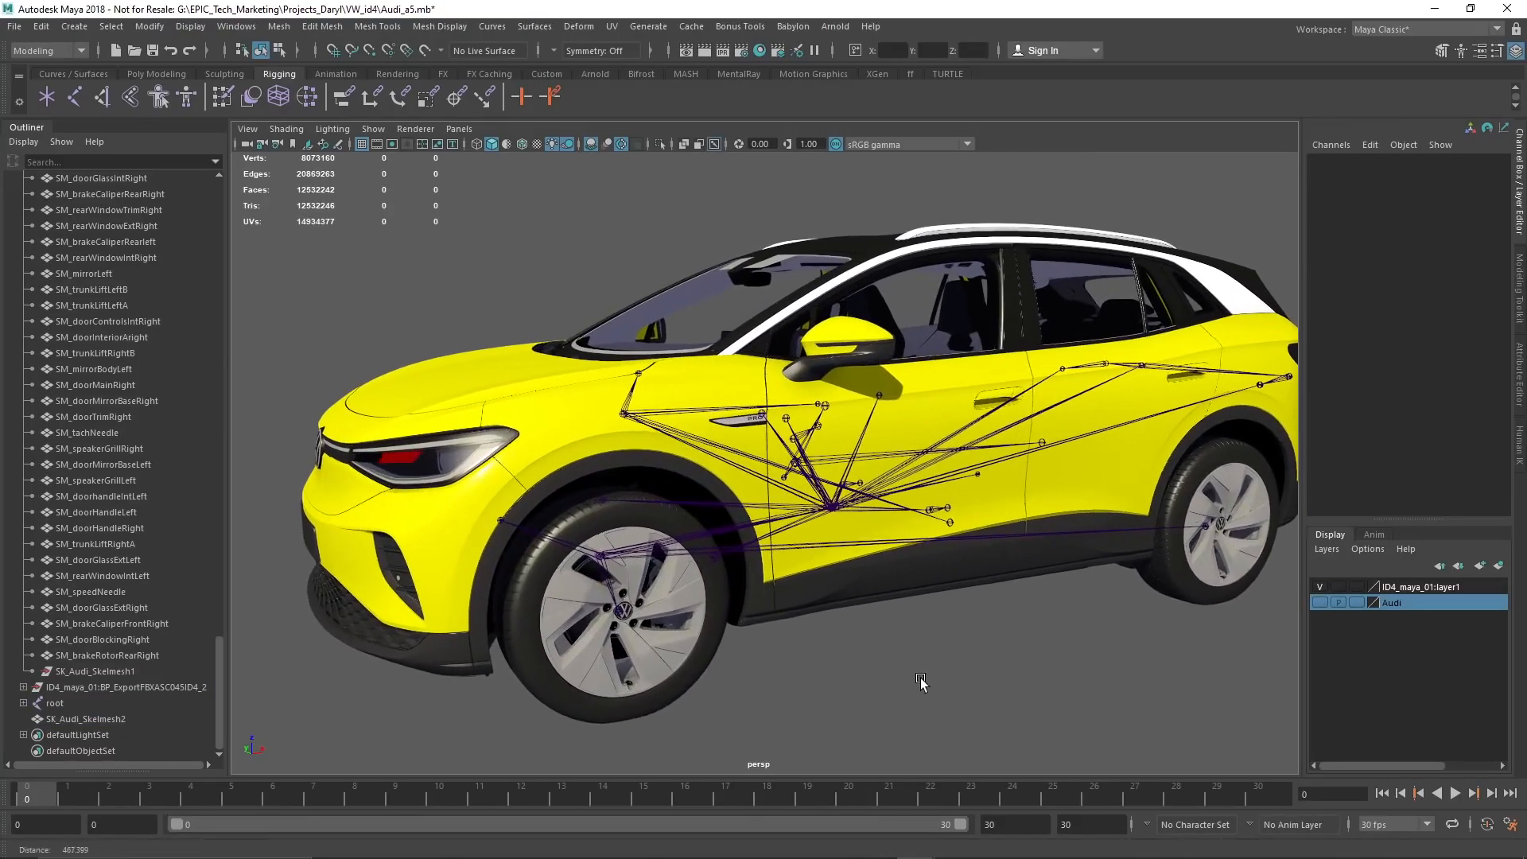
left_click_drag(920, 683, 888, 689, "alt")
middle_click_drag(853, 661, 873, 572, "alt")
right_click_drag(872, 571, 895, 609, "alt")
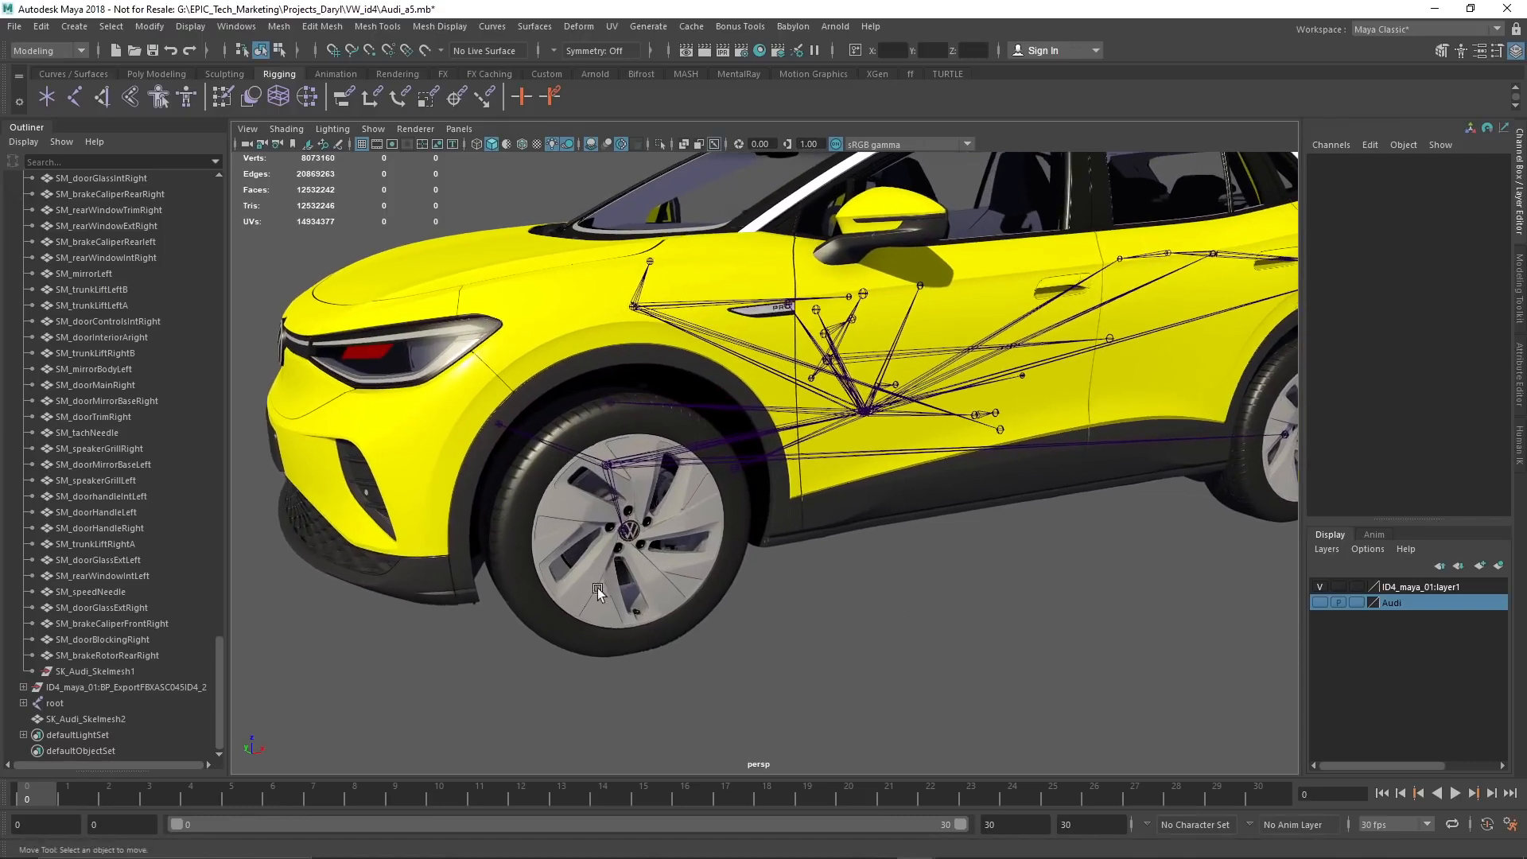
left_click(690, 529)
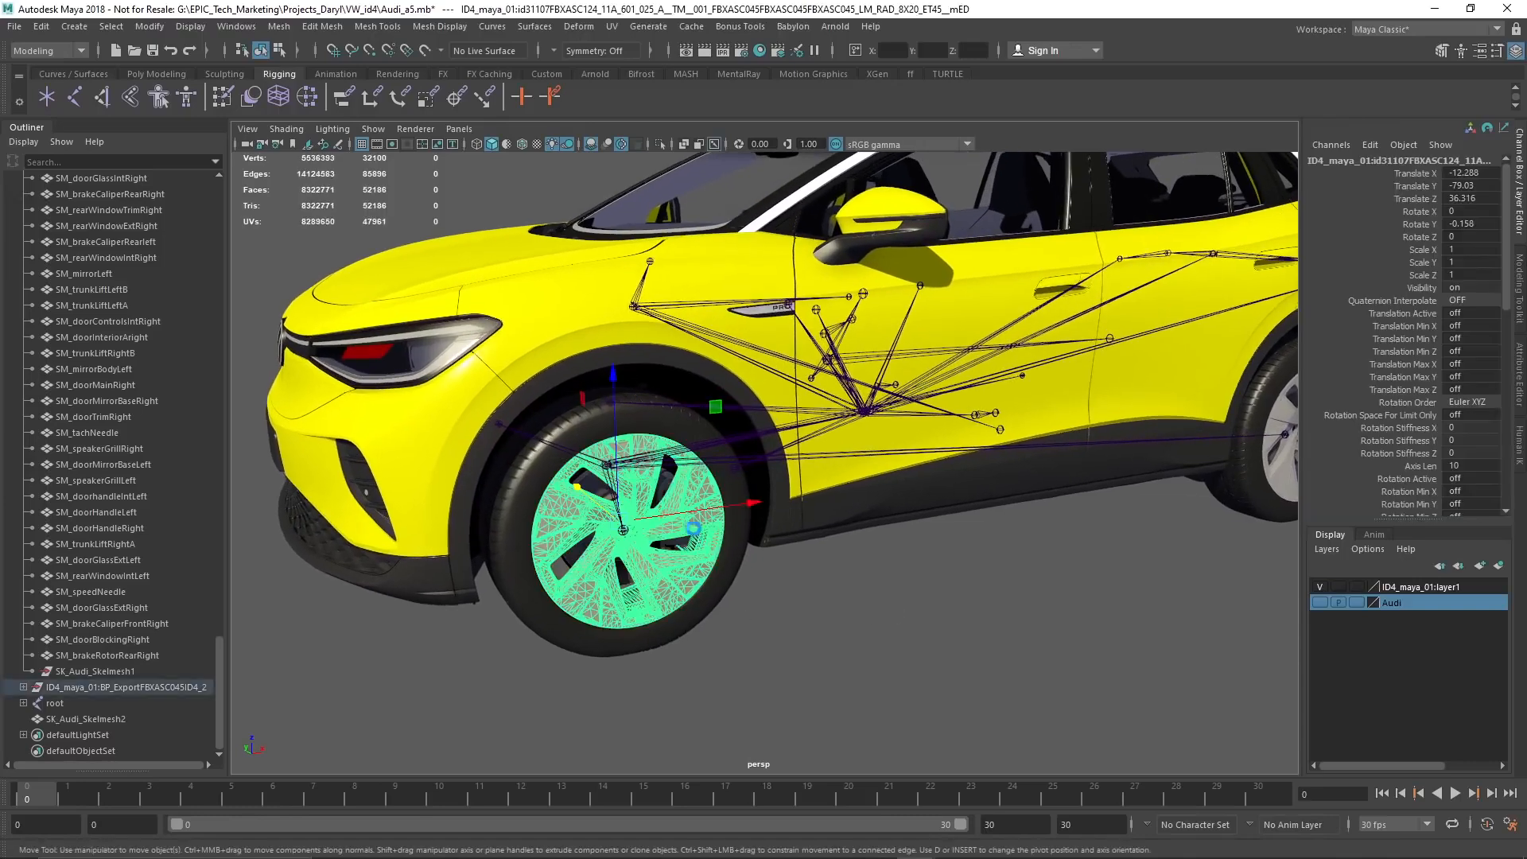
left_click(882, 608)
right_click_drag(675, 586, 690, 599, "alt")
left_click(610, 539)
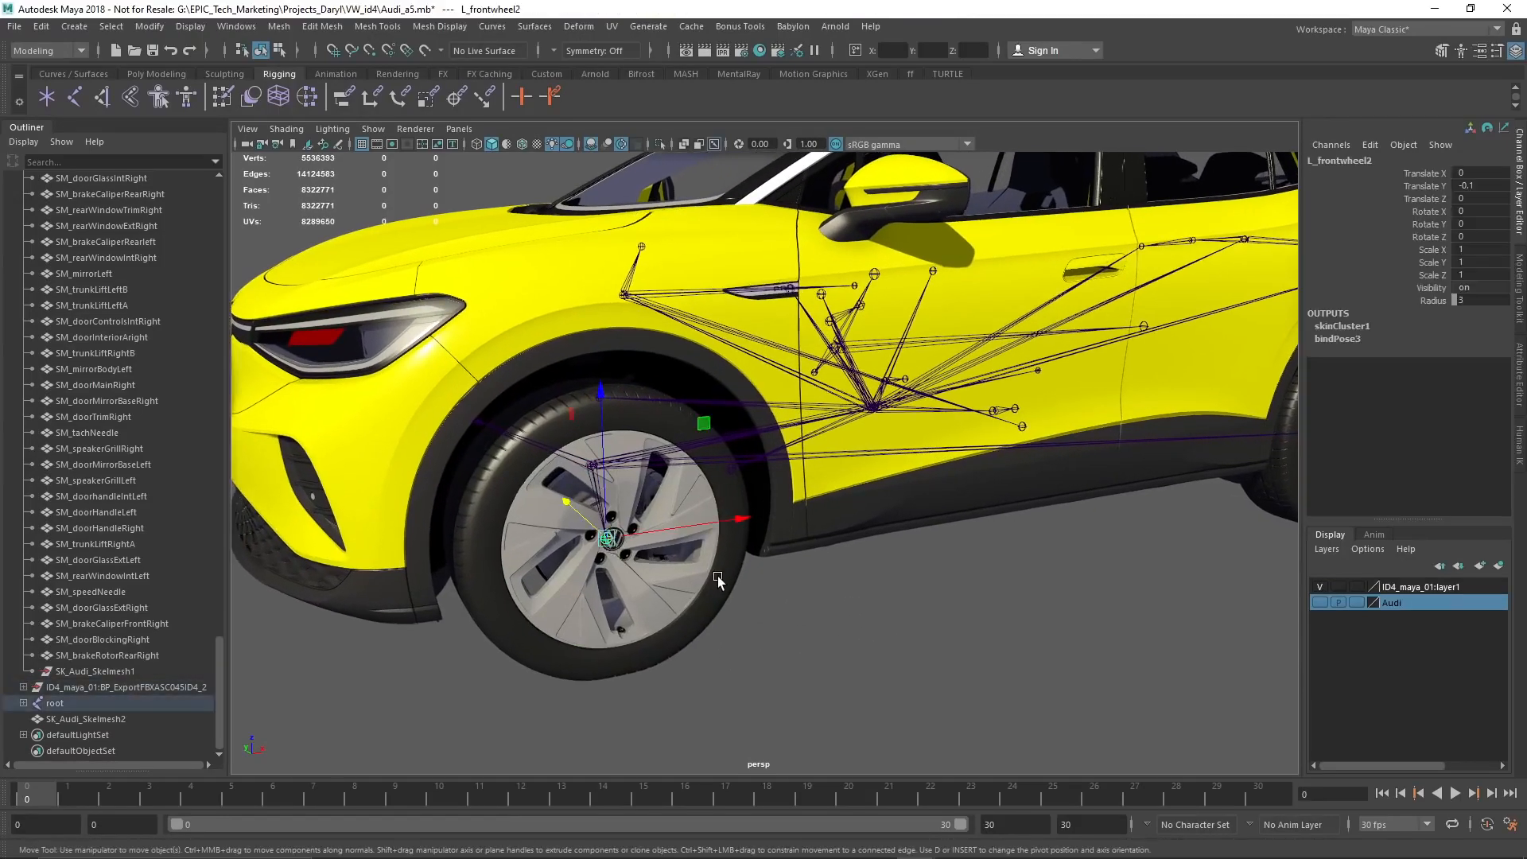
key("Up")
left_click_drag(718, 579, 733, 594, "alt")
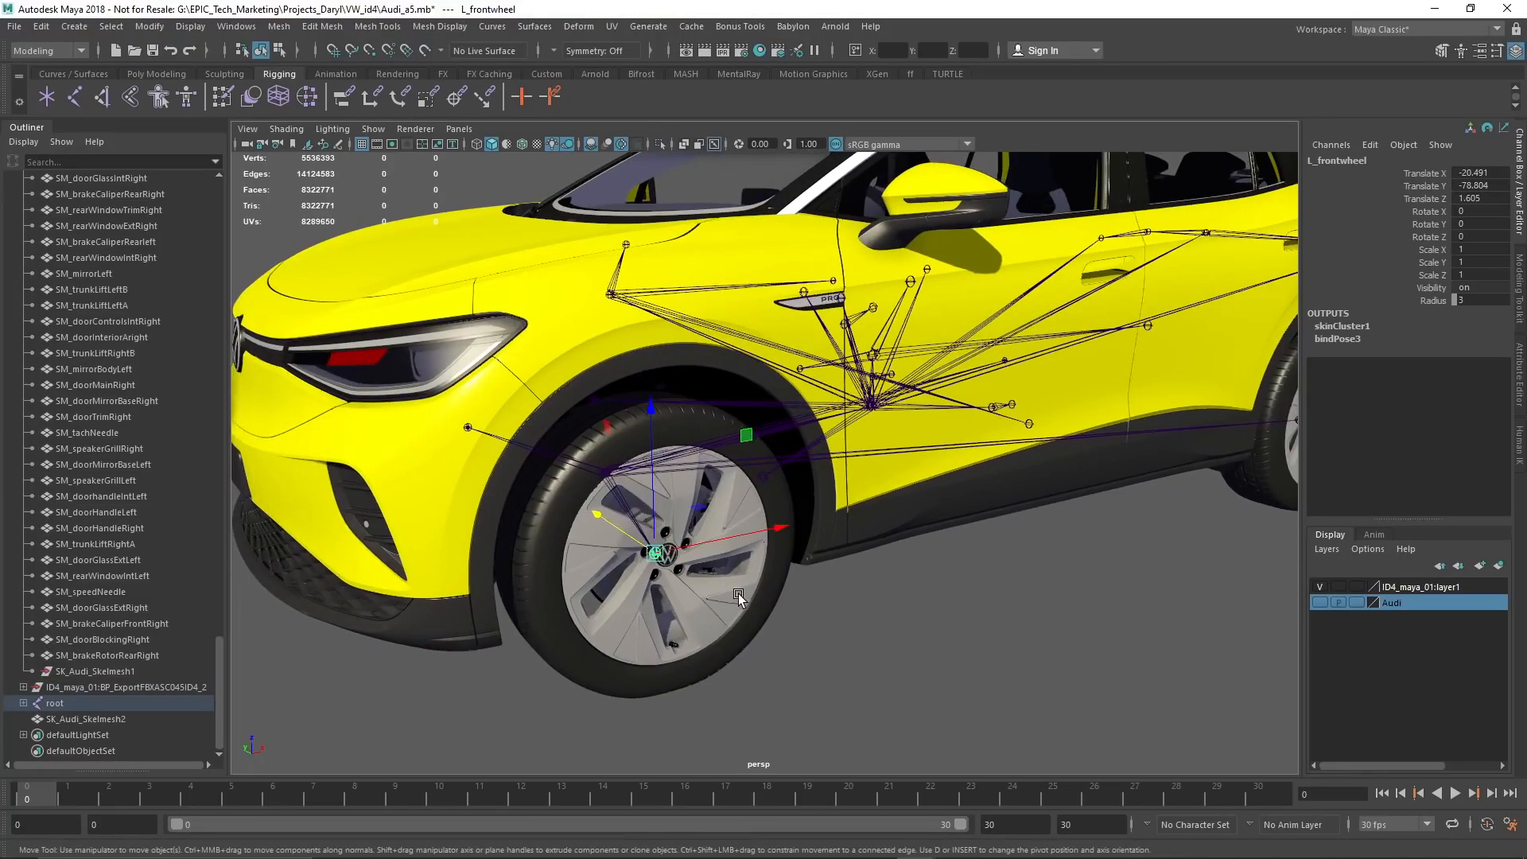
left_click(735, 587, "shift")
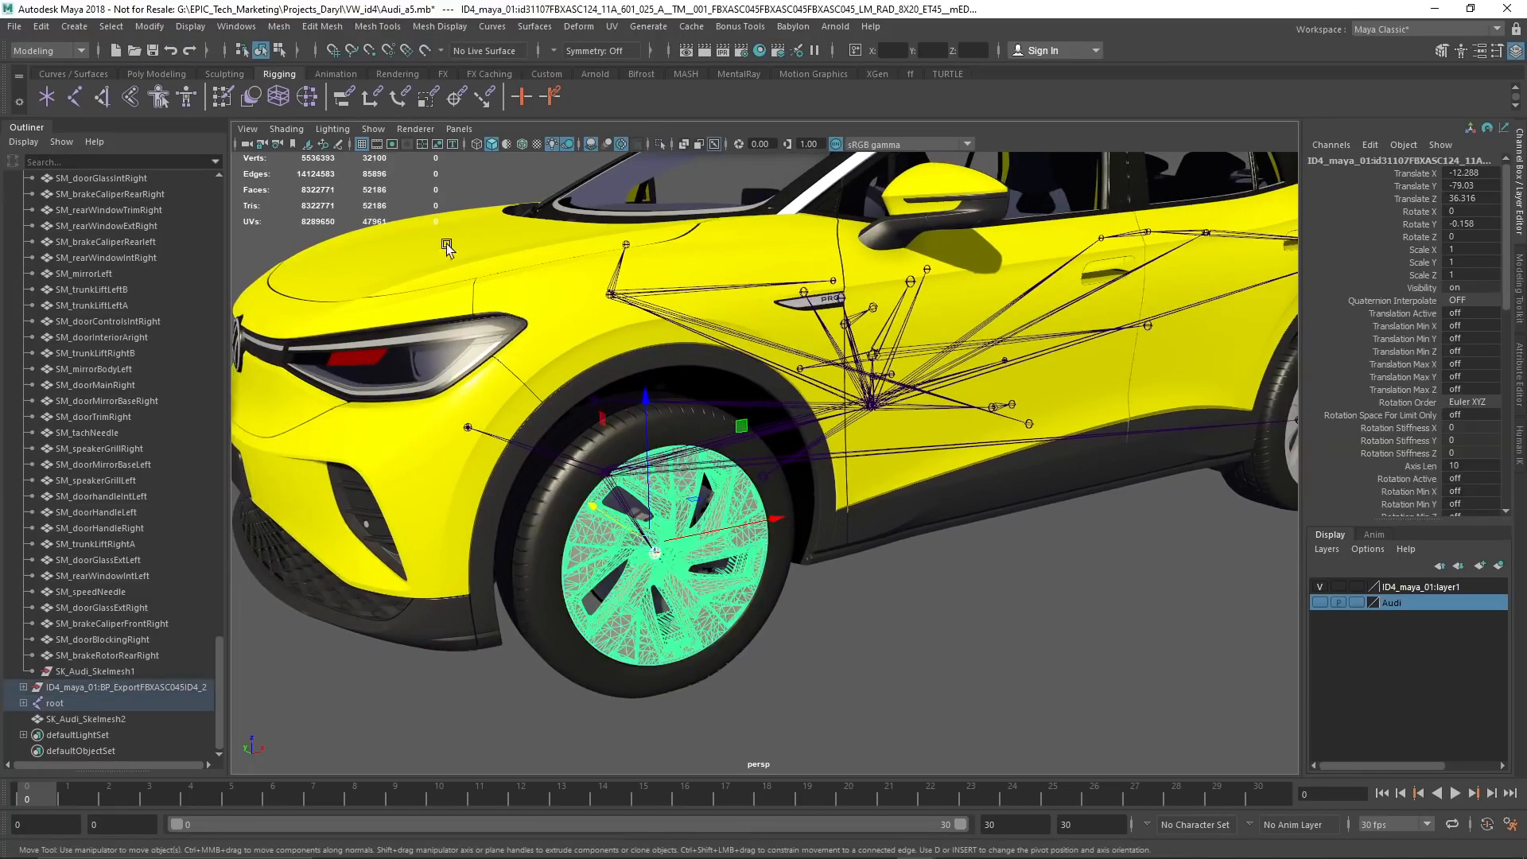
left_click(154, 29)
mouse_move(186, 117)
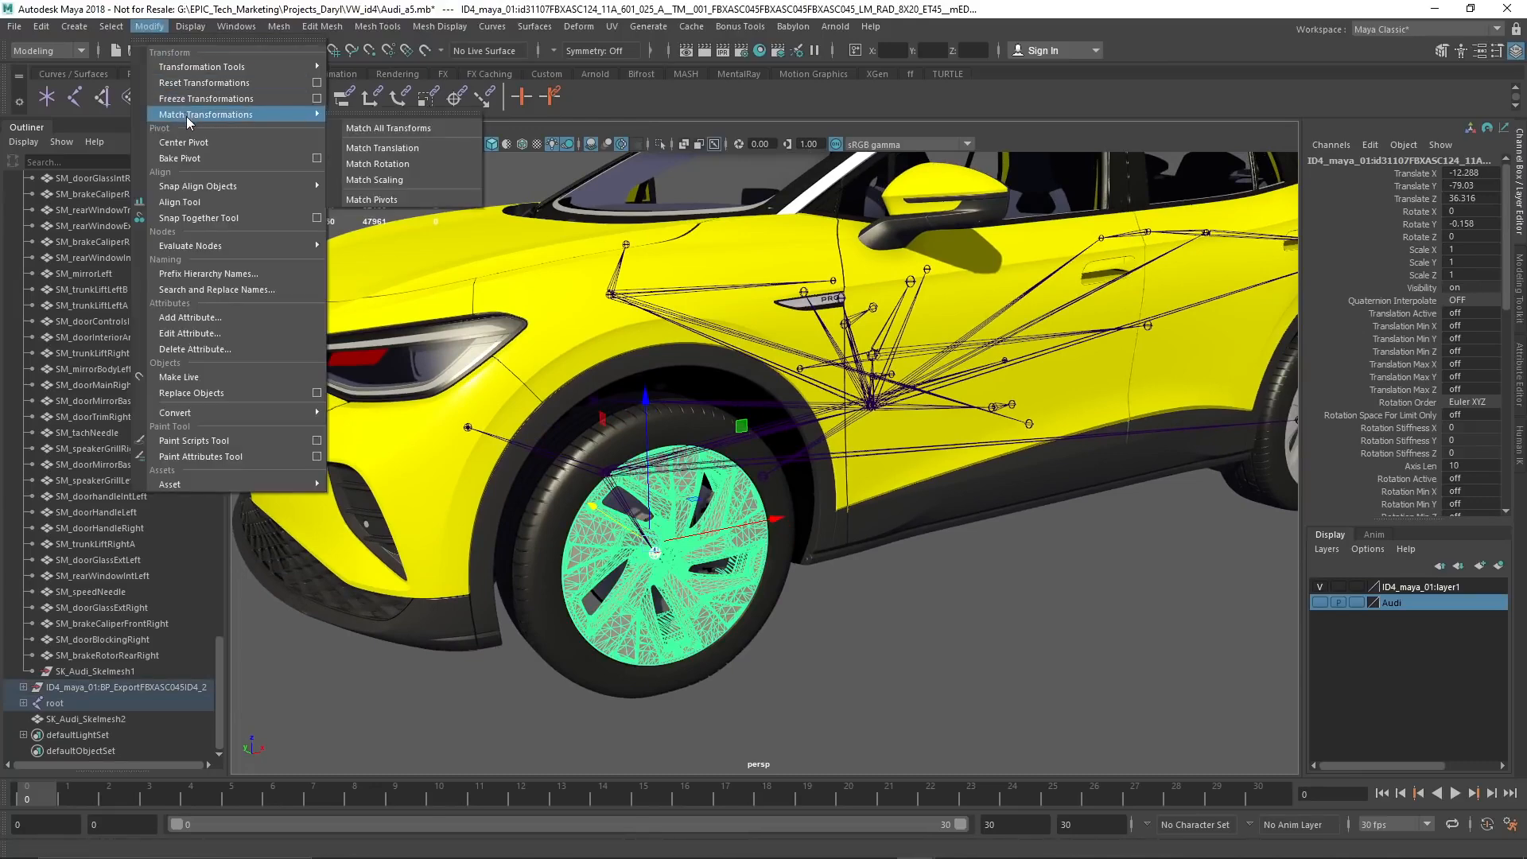
left_click(411, 149)
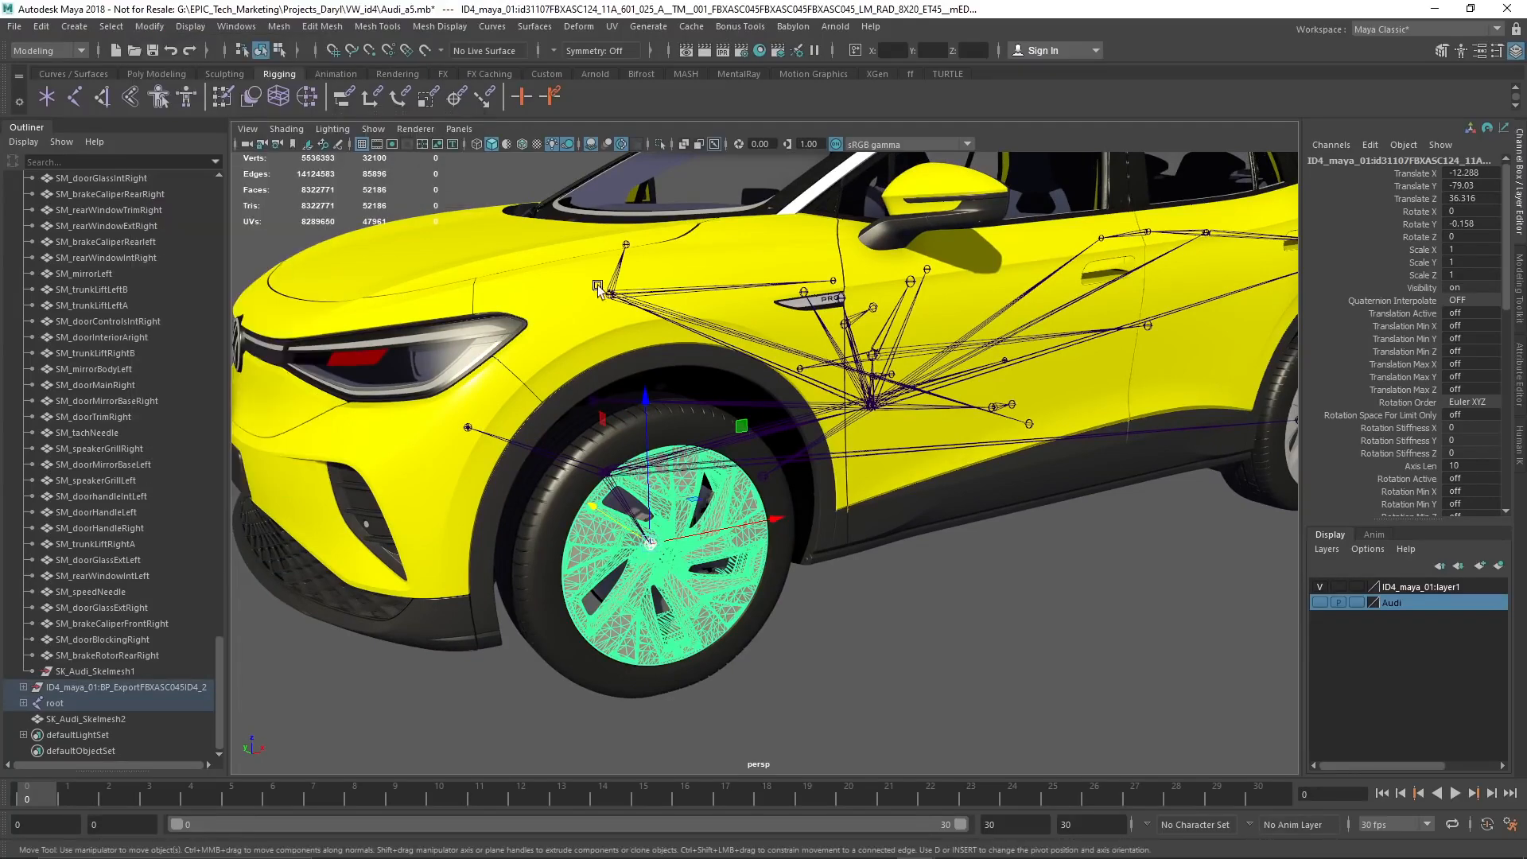
left_click(972, 595)
Check the position of the L_rearwheel joint against the pivot of the left rear wheel rim
left_click_drag(665, 594, 697, 605, "alt")
left_click_drag(982, 606, 777, 579, "alt")
middle_click_drag(777, 579, 620, 591, "alt")
right_click_drag(620, 591, 793, 588, "alt")
left_click_drag(792, 588, 744, 595, "alt")
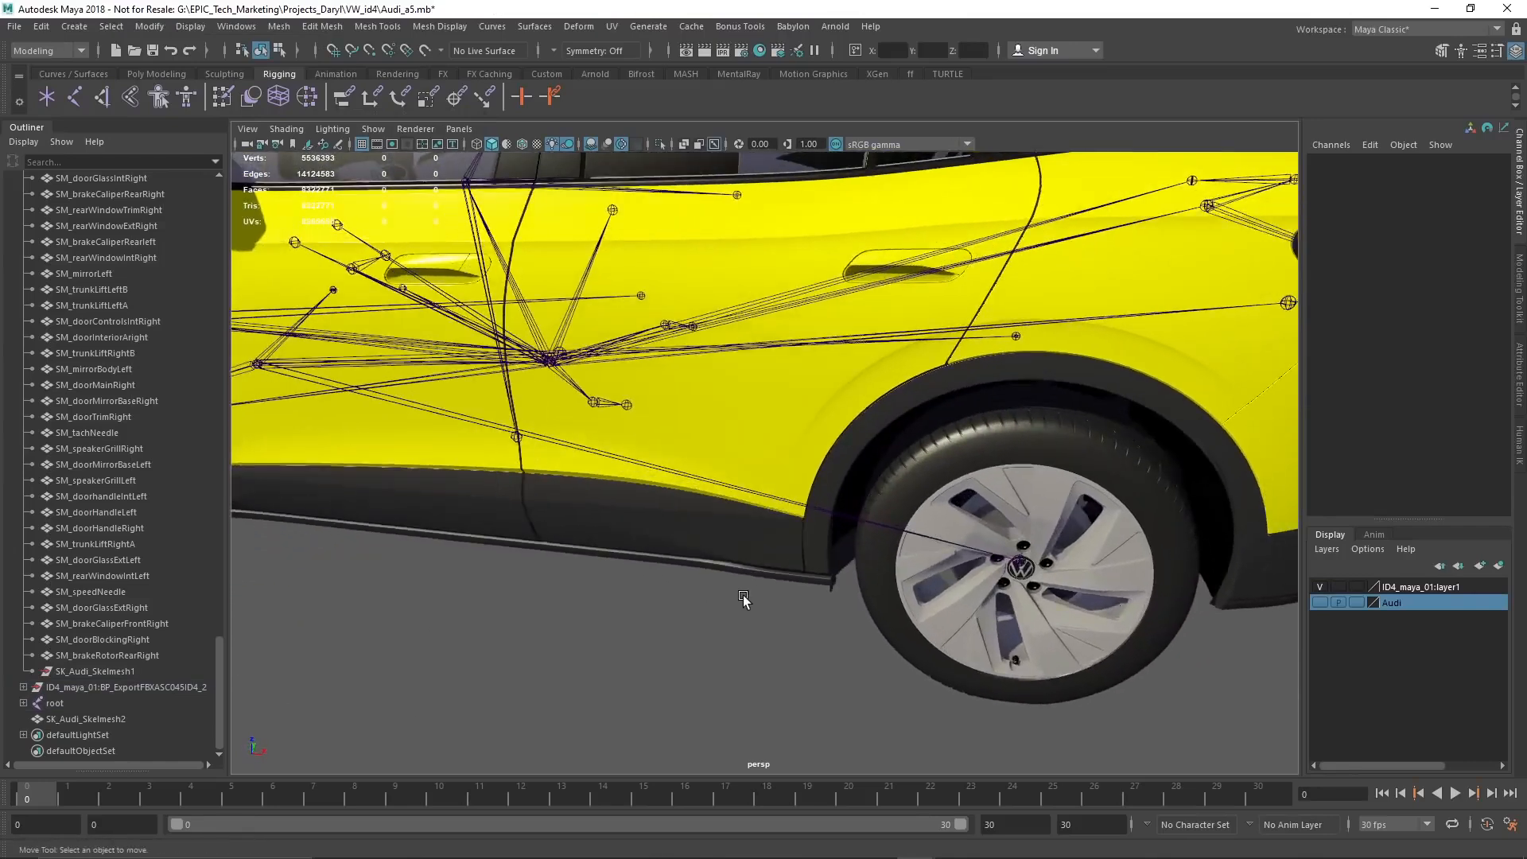
left_click(1019, 562)
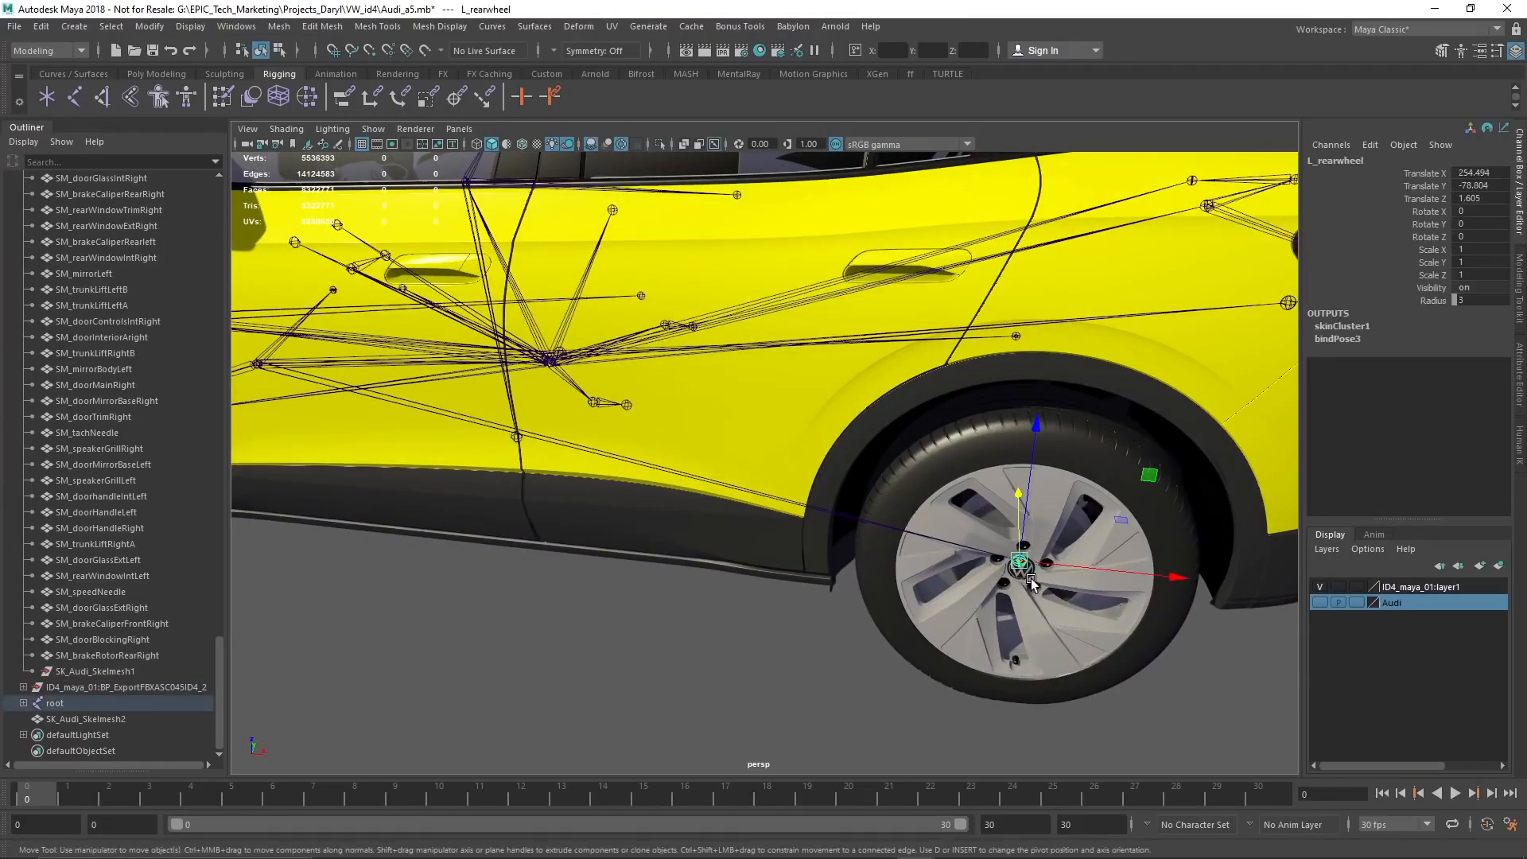
left_click(1058, 630)
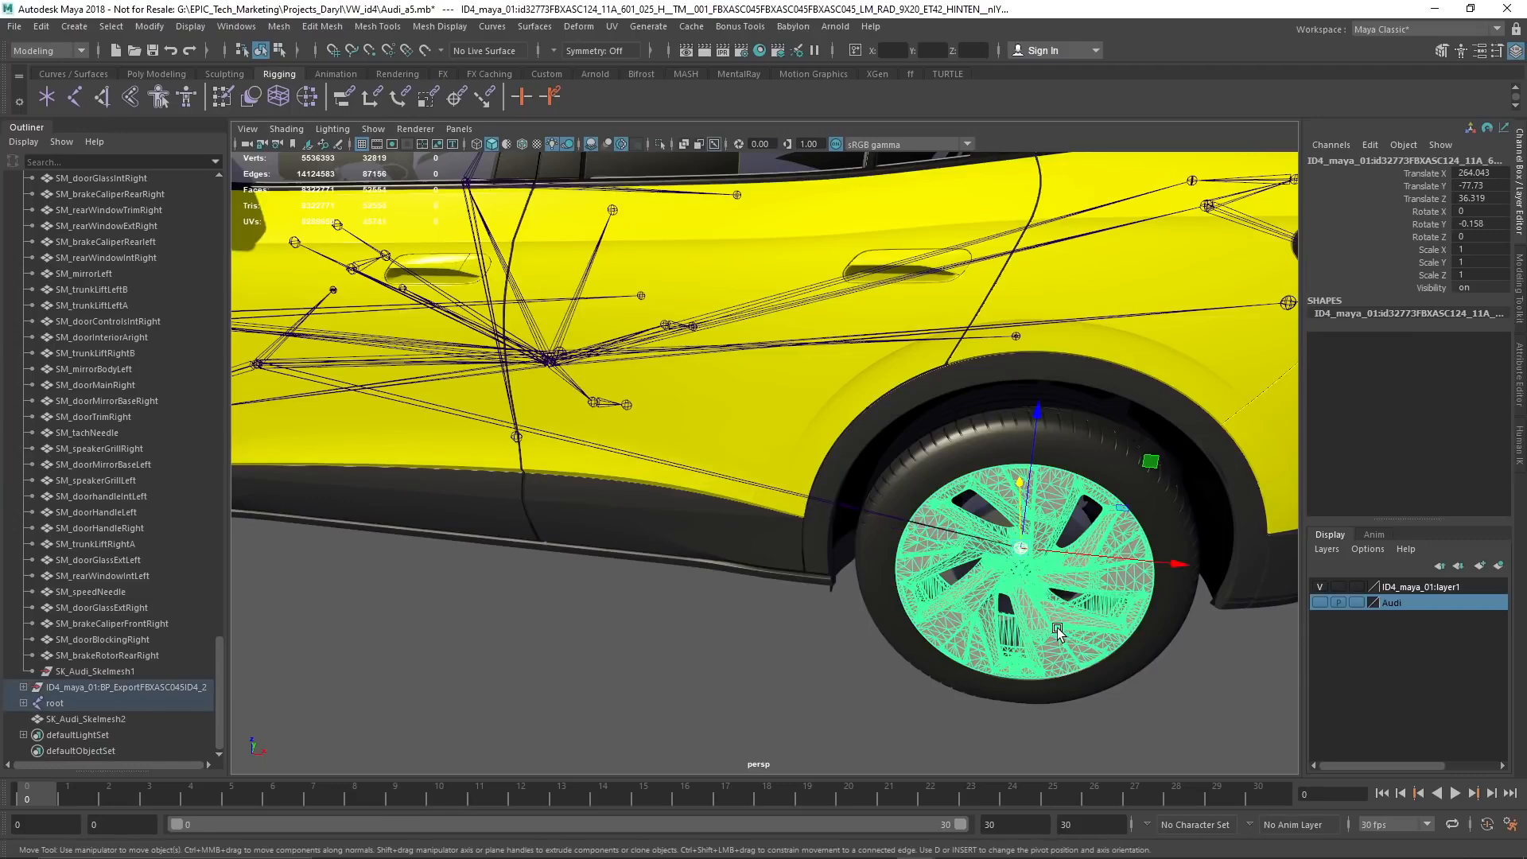
left_click(628, 659)
Check the right rear wheel joint, up to its parent joint, against the pivot of the right rear rim
left_click_drag(1051, 447, 815, 602, "alt")
left_click(682, 642)
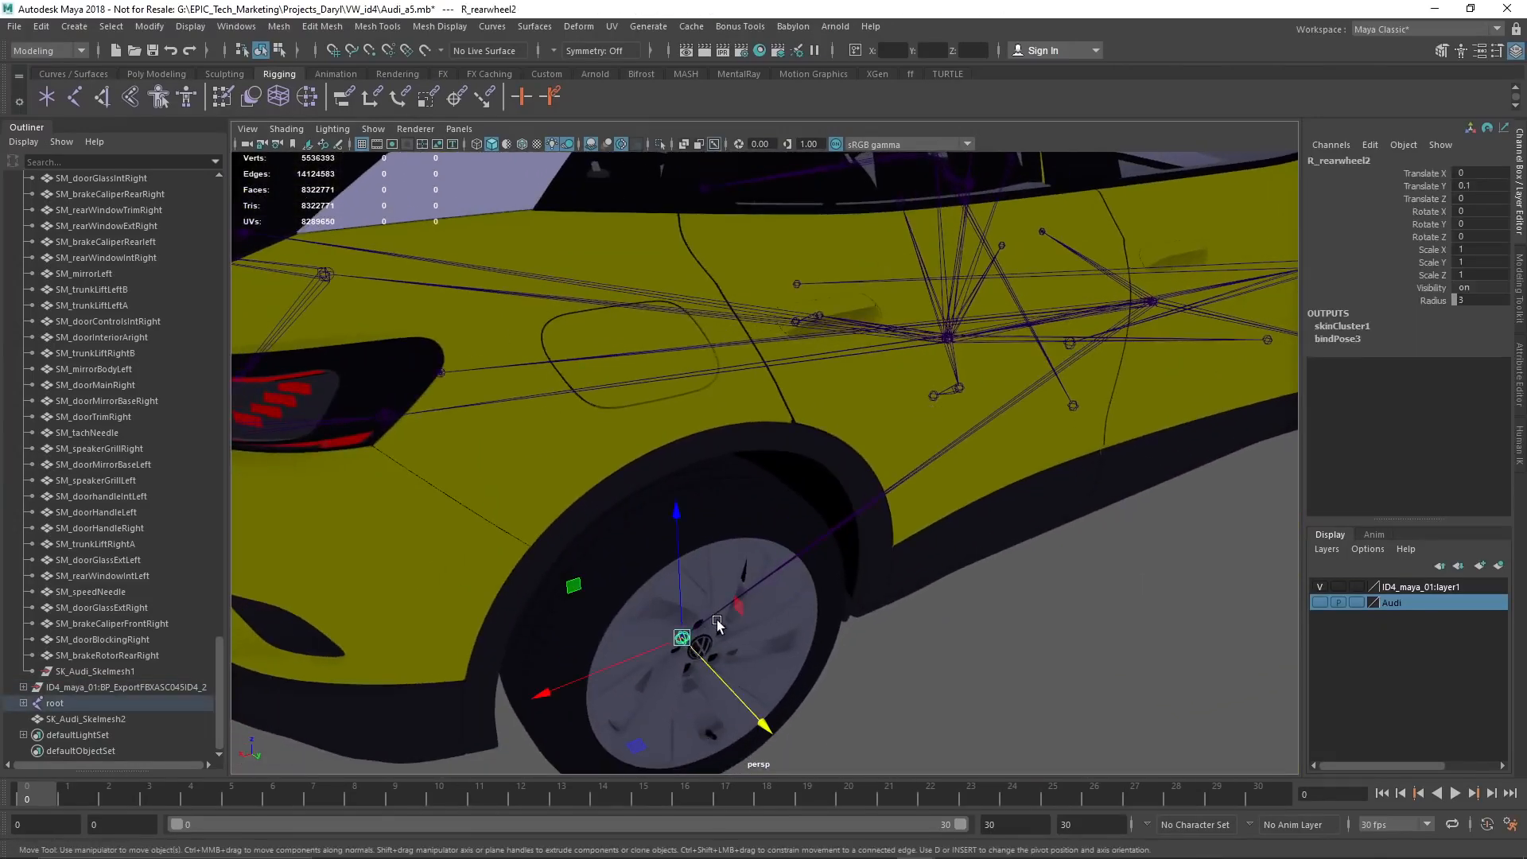
key("Up")
left_click(768, 633)
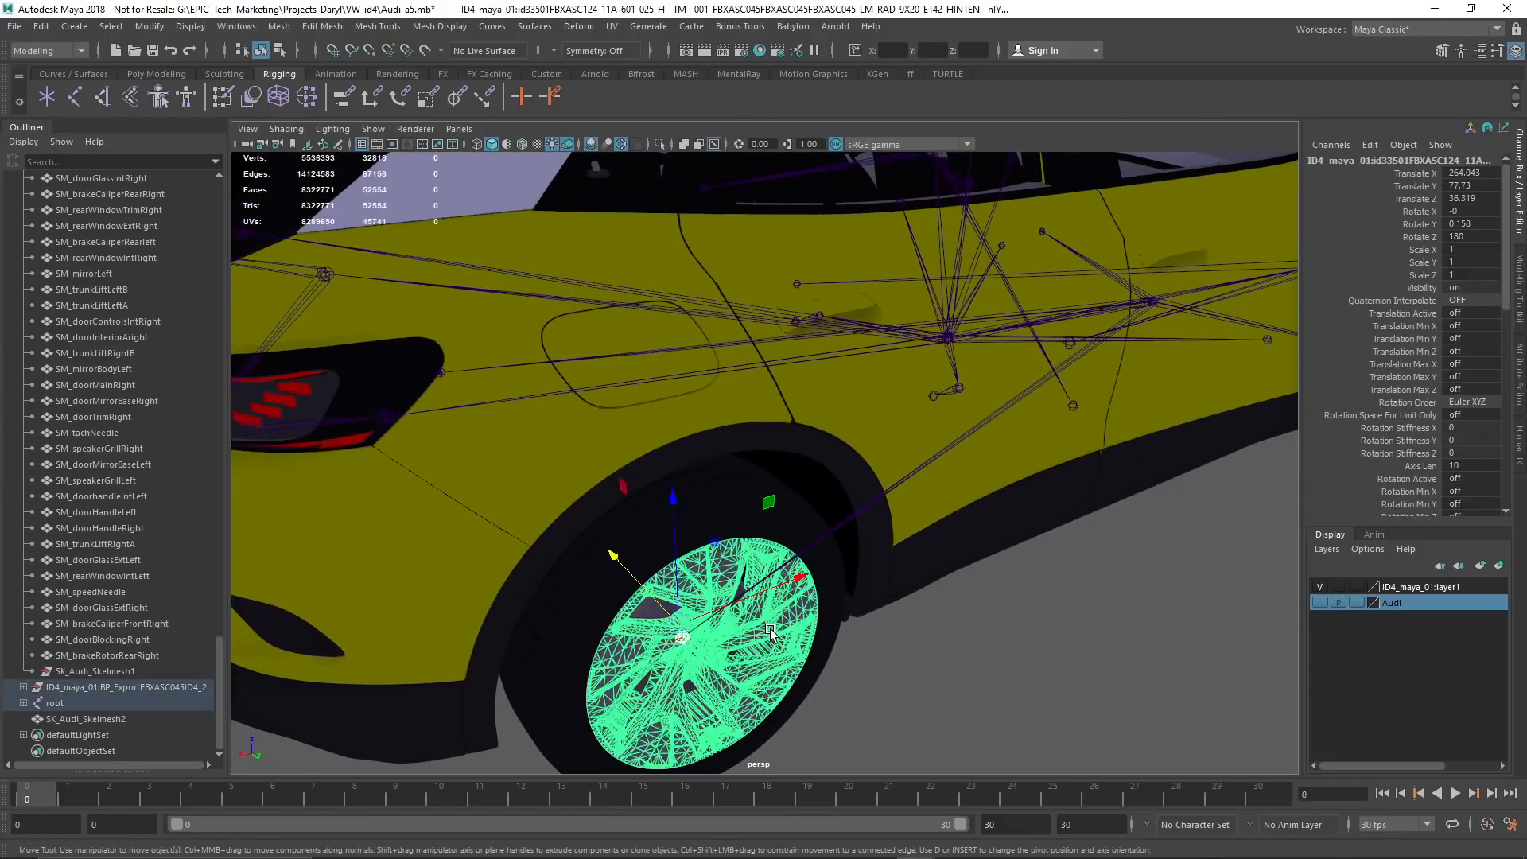
left_click(1174, 538)
Compare the r_frontwheel joint's position with the right front wheel rim
left_click_drag(795, 569, 559, 602, "alt")
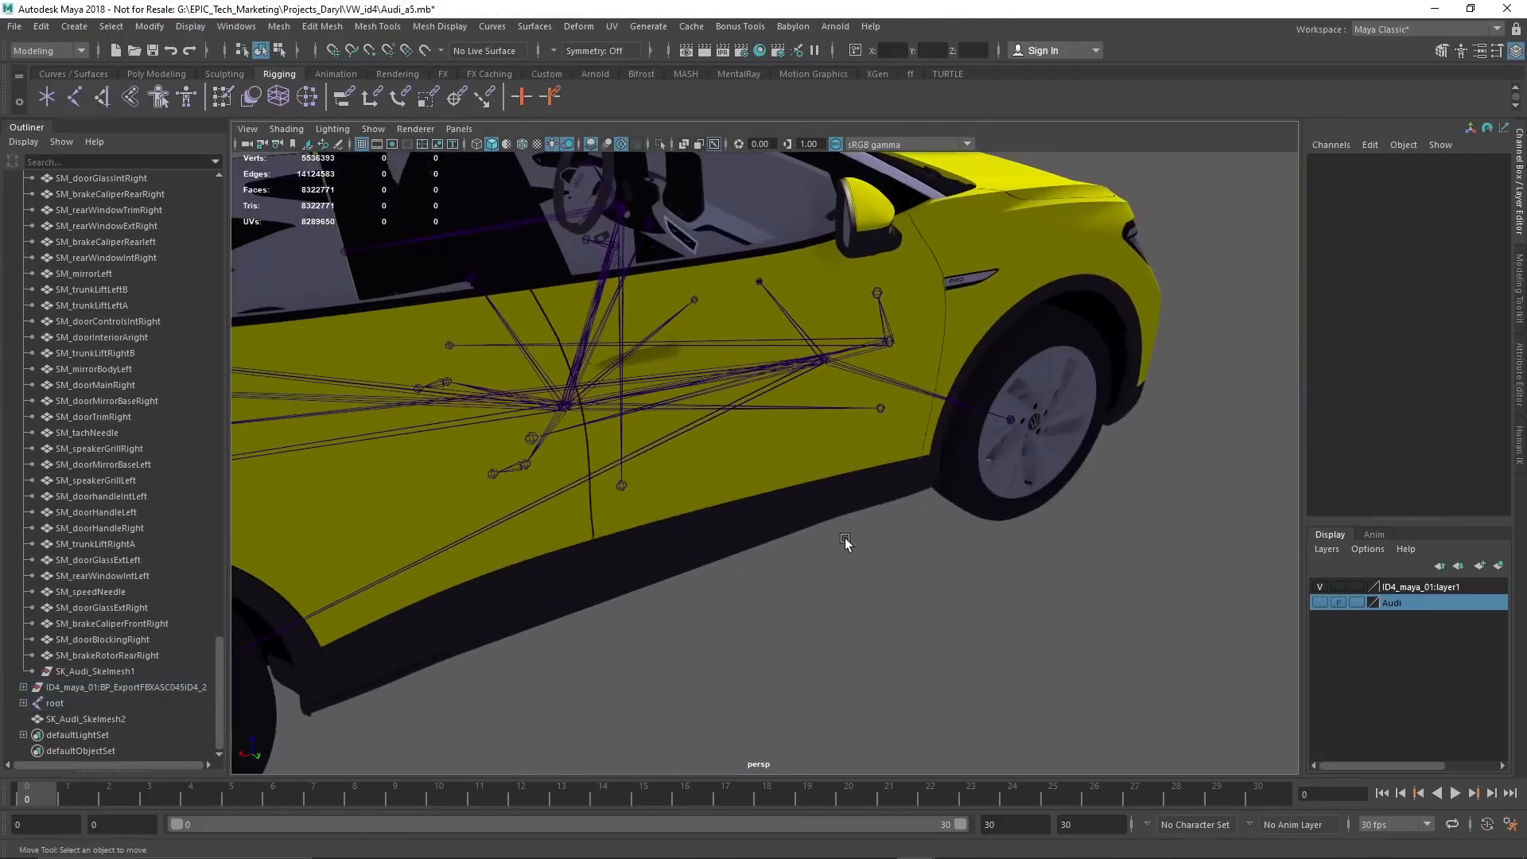
middle_click_drag(846, 543, 733, 556, "alt")
right_click_drag(732, 556, 1064, 529, "alt")
left_click(999, 398)
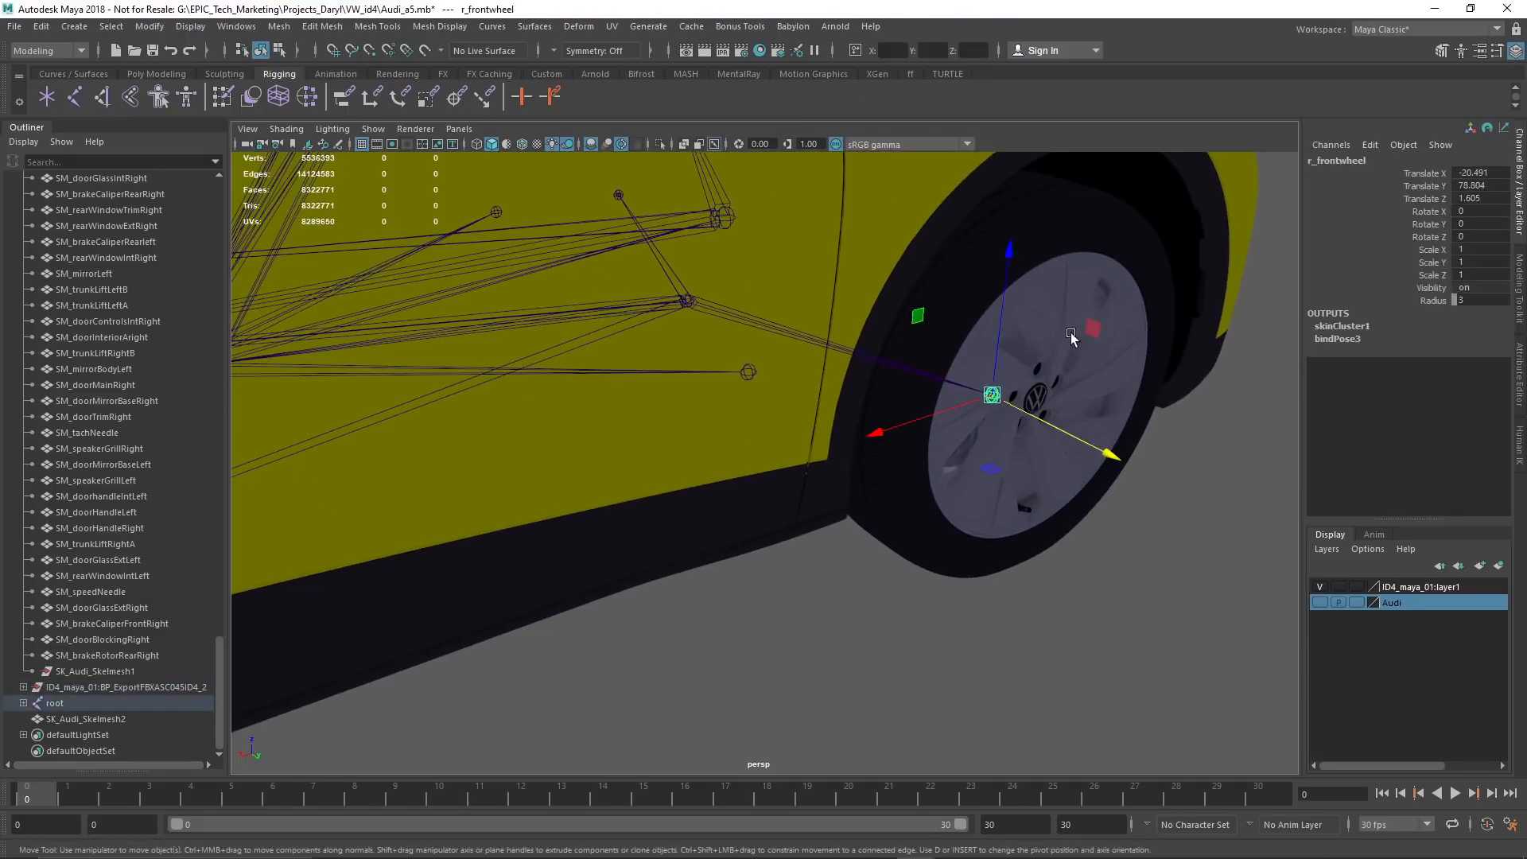
left_click(1071, 337)
left_click(1146, 554)
Move the L_frontdoor joint onto the left front door's leading hinge line, at about X -79.5, Y -89.7, hiding the X-ray joints while aligning
left_click_drag(1146, 555, 896, 662, "alt")
middle_click_drag(897, 661, 910, 509, "alt")
left_click_drag(910, 509, 952, 547, "alt")
left_click(927, 539)
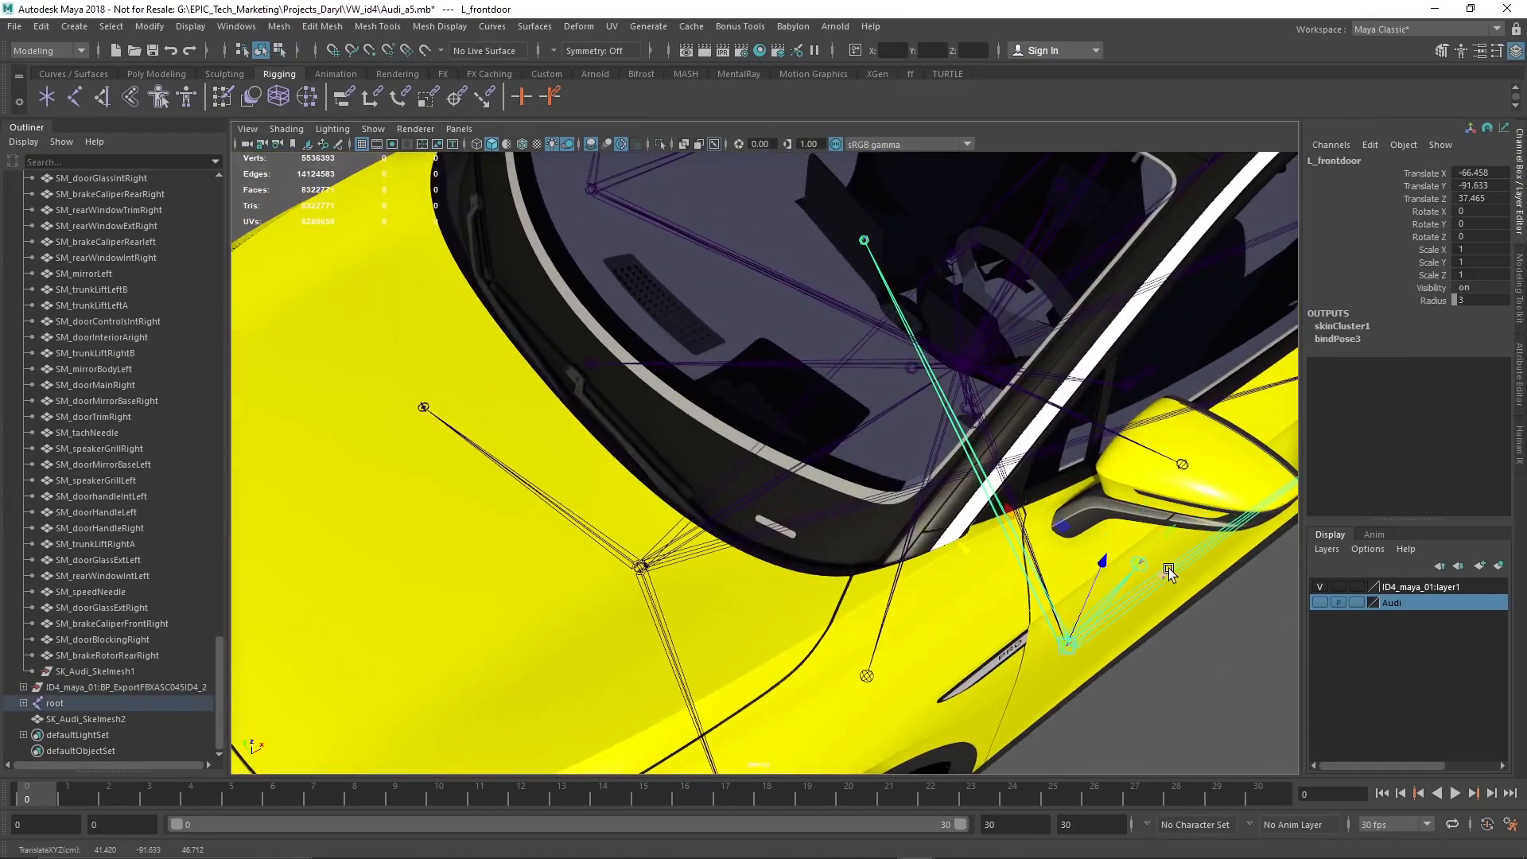
left_click_drag(1170, 574, 1057, 636)
left_click(713, 145)
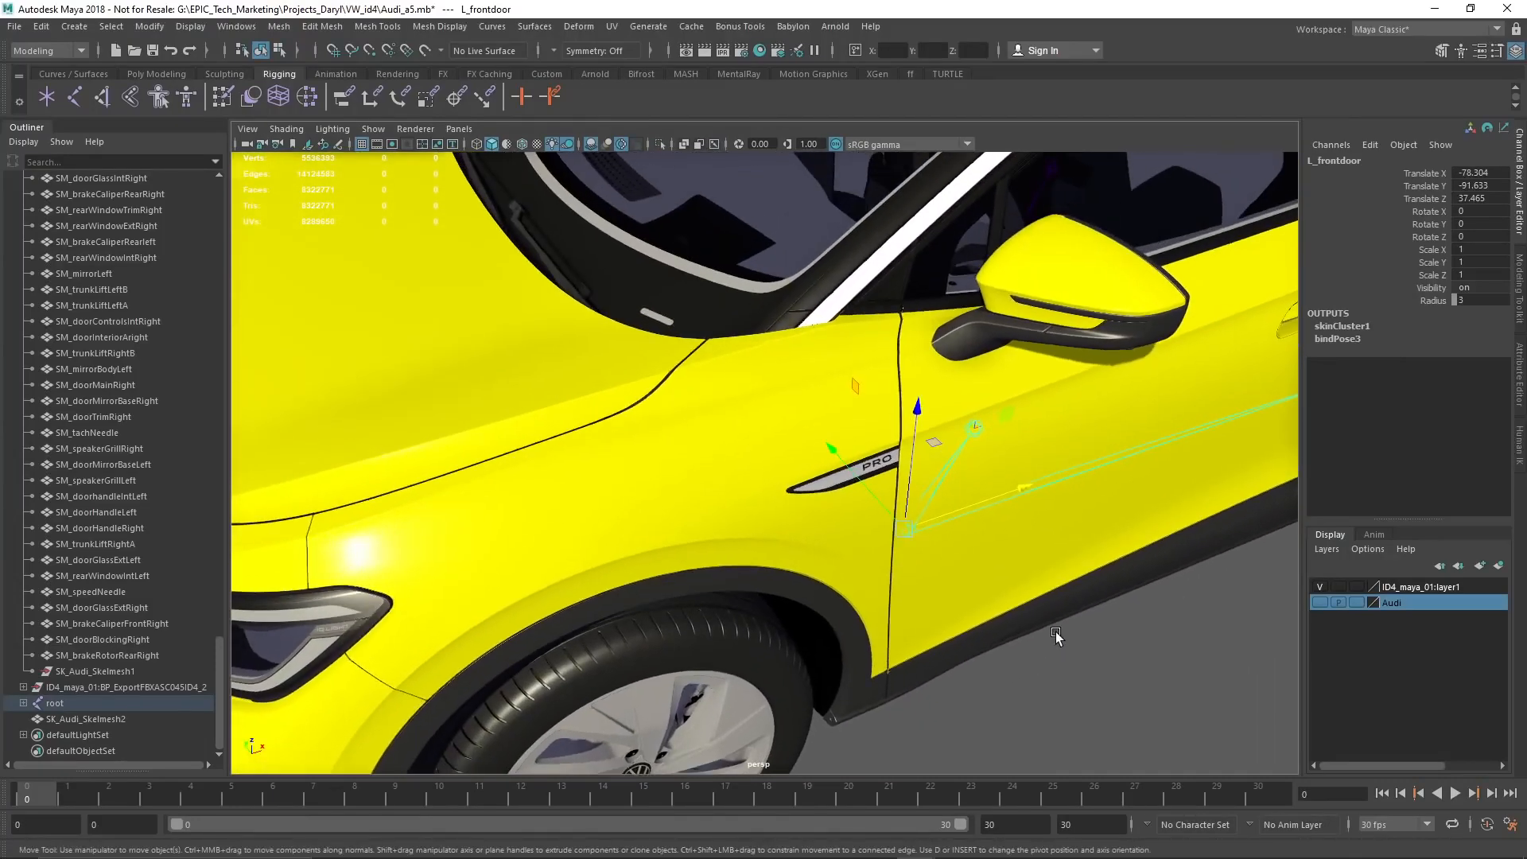
middle_click_drag(861, 432, 830, 447)
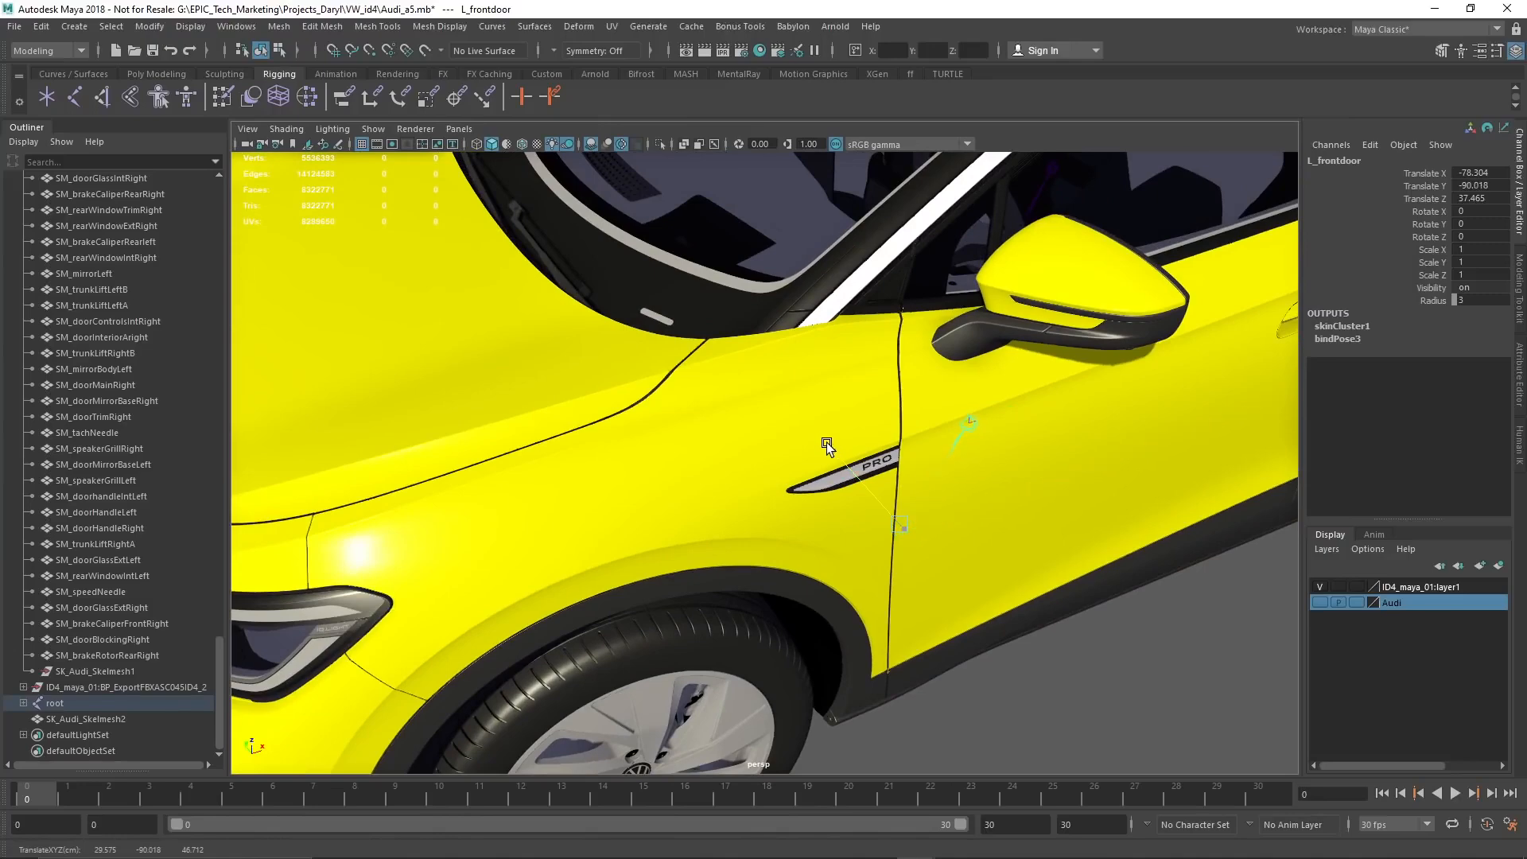
left_click_drag(1038, 621, 995, 599, "alt")
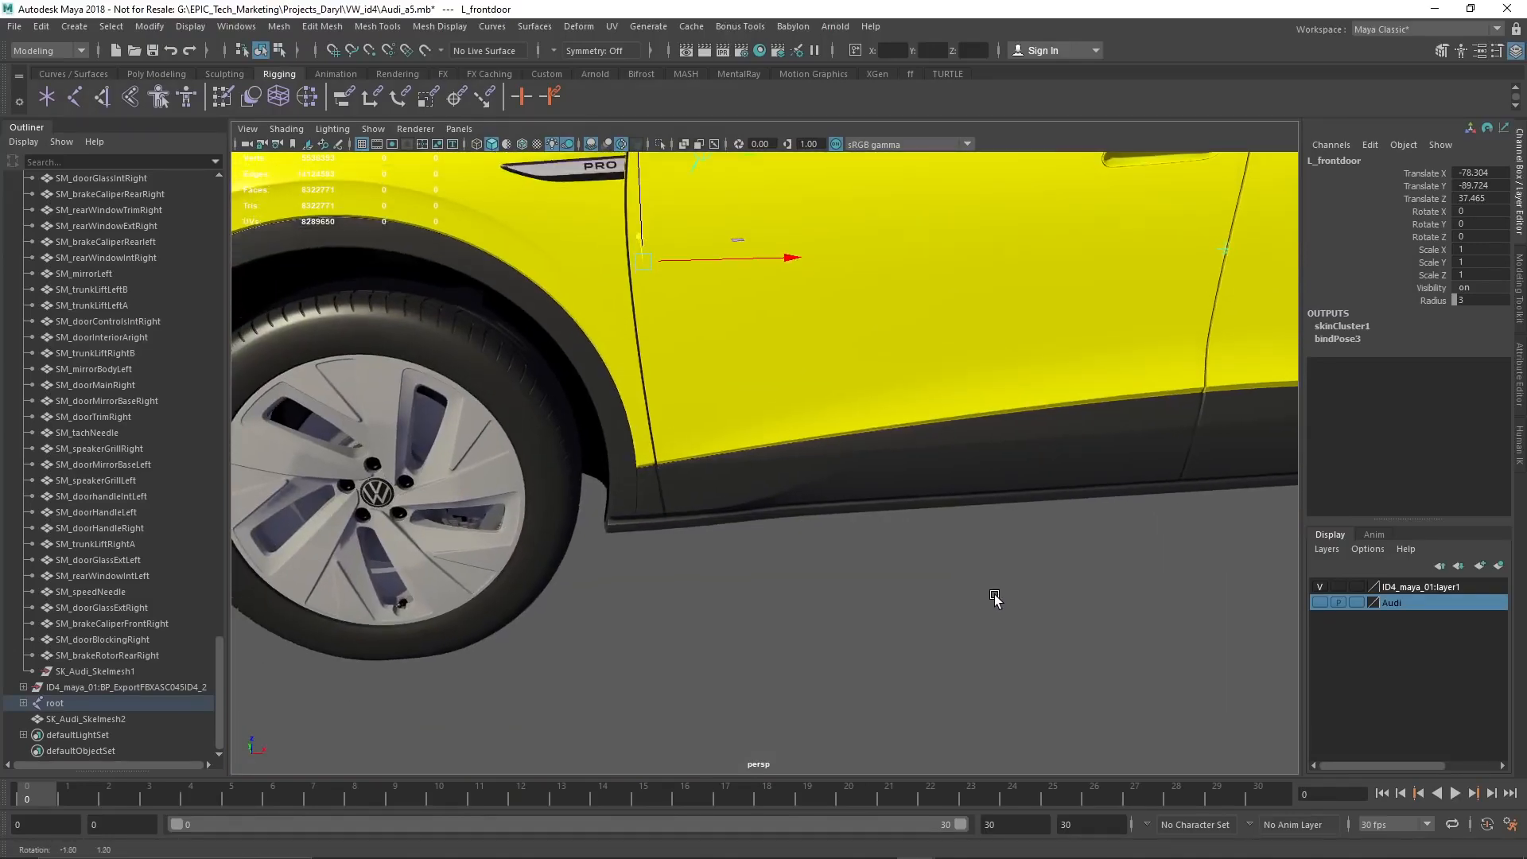
mouse_move(786, 274)
middle_mouse_down()
mouse_move(788, 259)
mouse_move(795, 286)
middle_mouse_up()
Move the trunk joint up to the tailgate hinge at the rear edge of the roof, at about X 156, Z 114
left_click_drag(795, 286, 944, 426, "alt")
right_click_drag(943, 427, 980, 495, "alt")
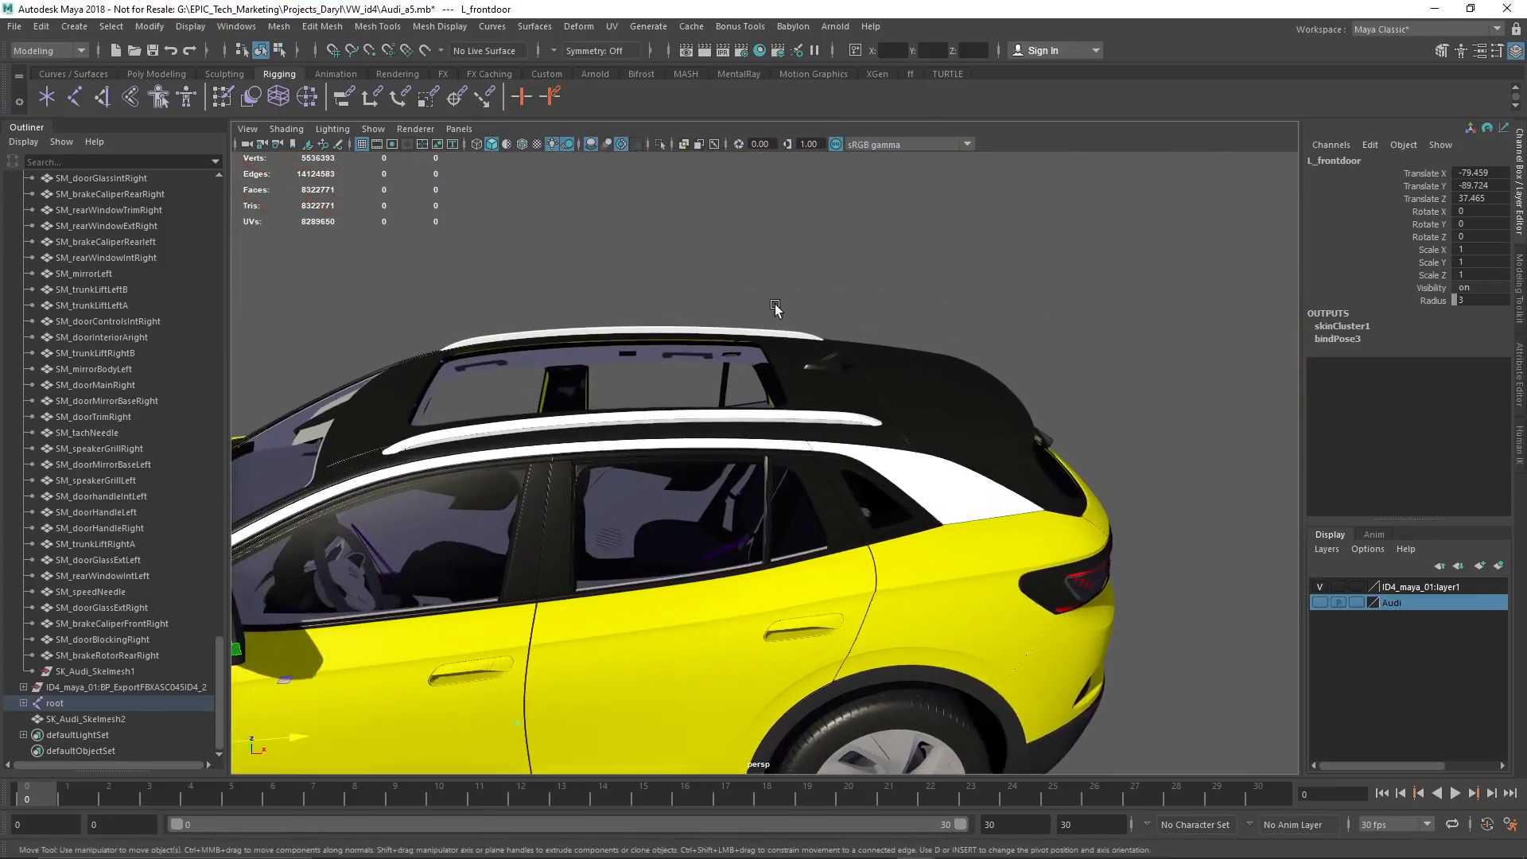
left_click(714, 144)
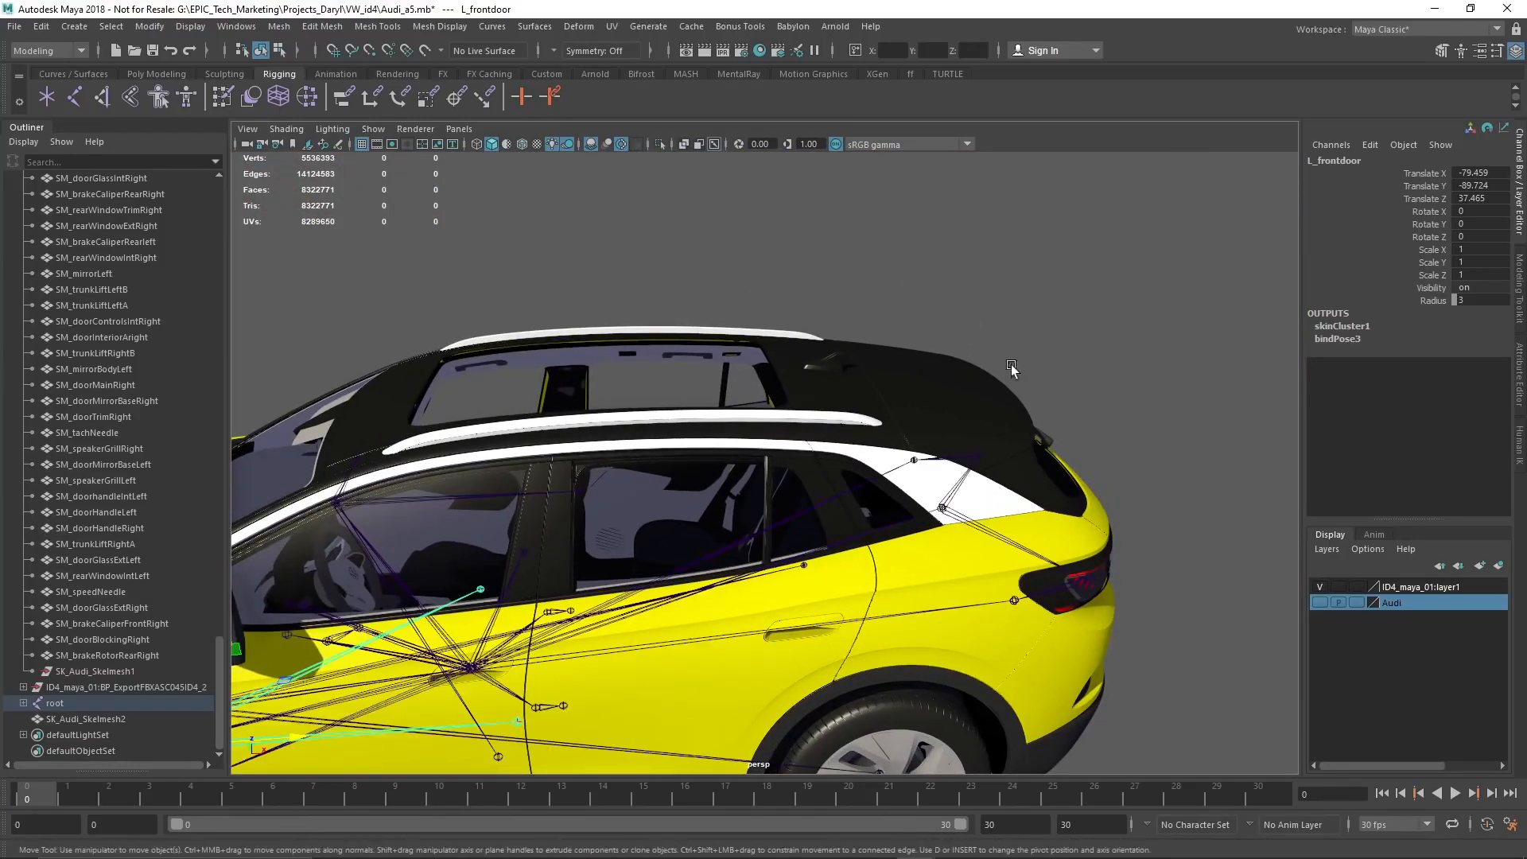
left_click(943, 508)
left_click_drag(950, 355, 942, 243)
left_click_drag(1084, 385, 1030, 392)
left_click(716, 145)
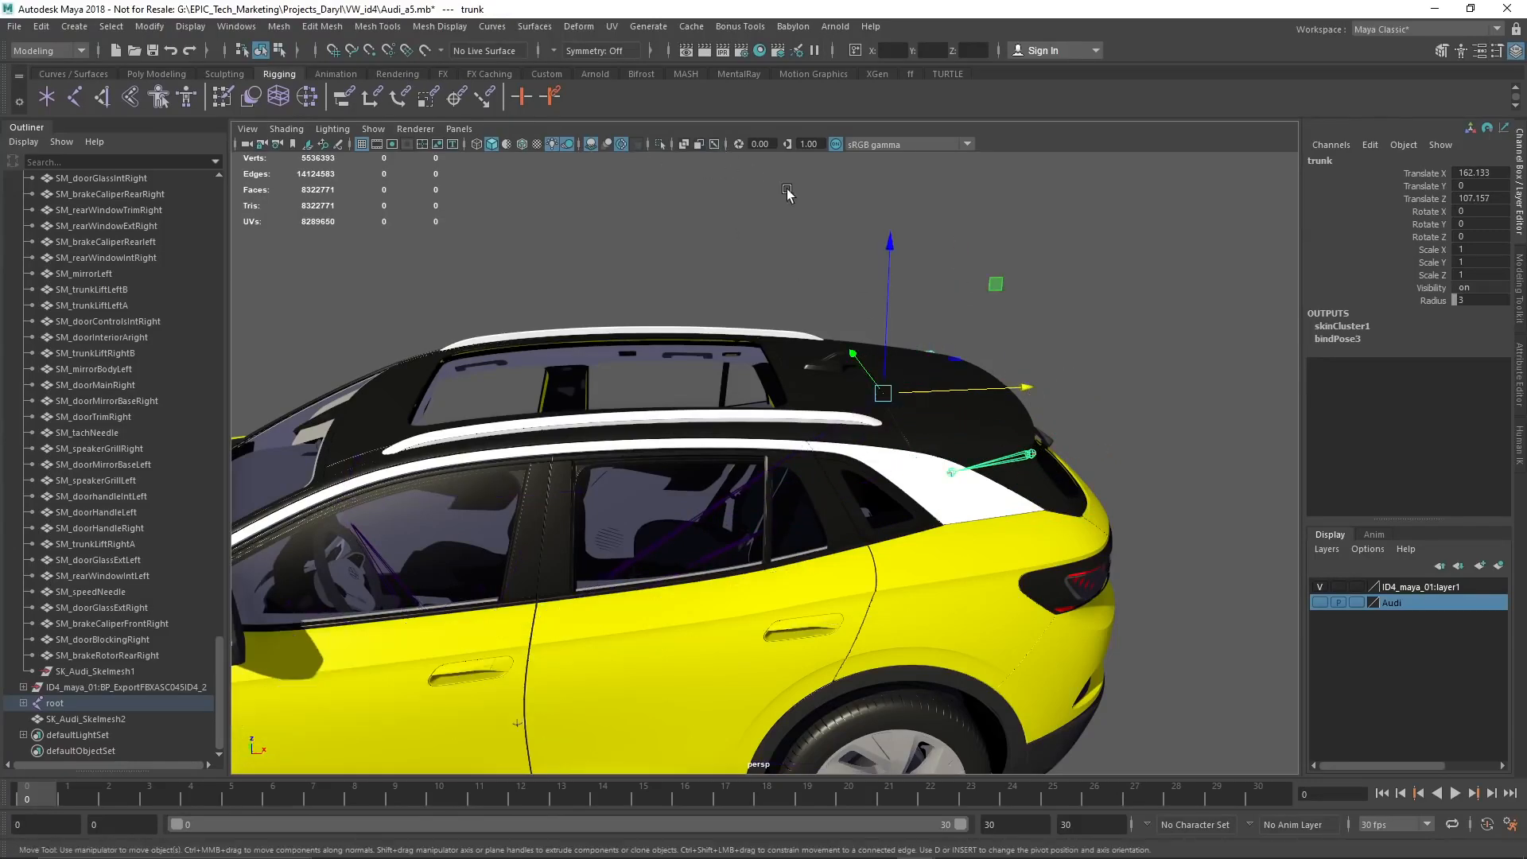
left_click_drag(897, 259, 894, 244)
left_click_drag(1032, 365, 1014, 364)
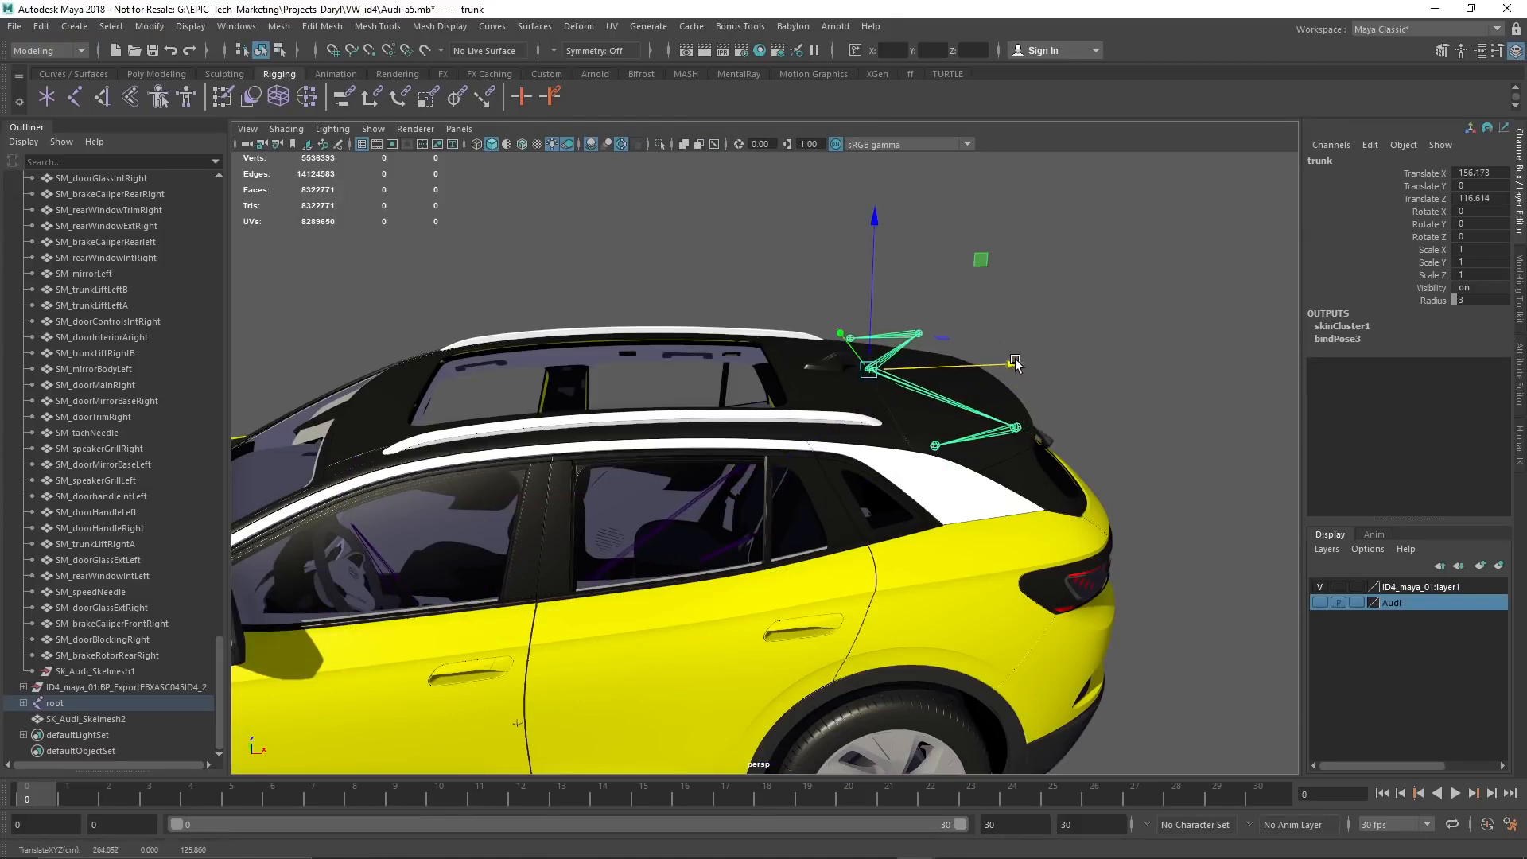
left_click_drag(877, 224, 877, 232)
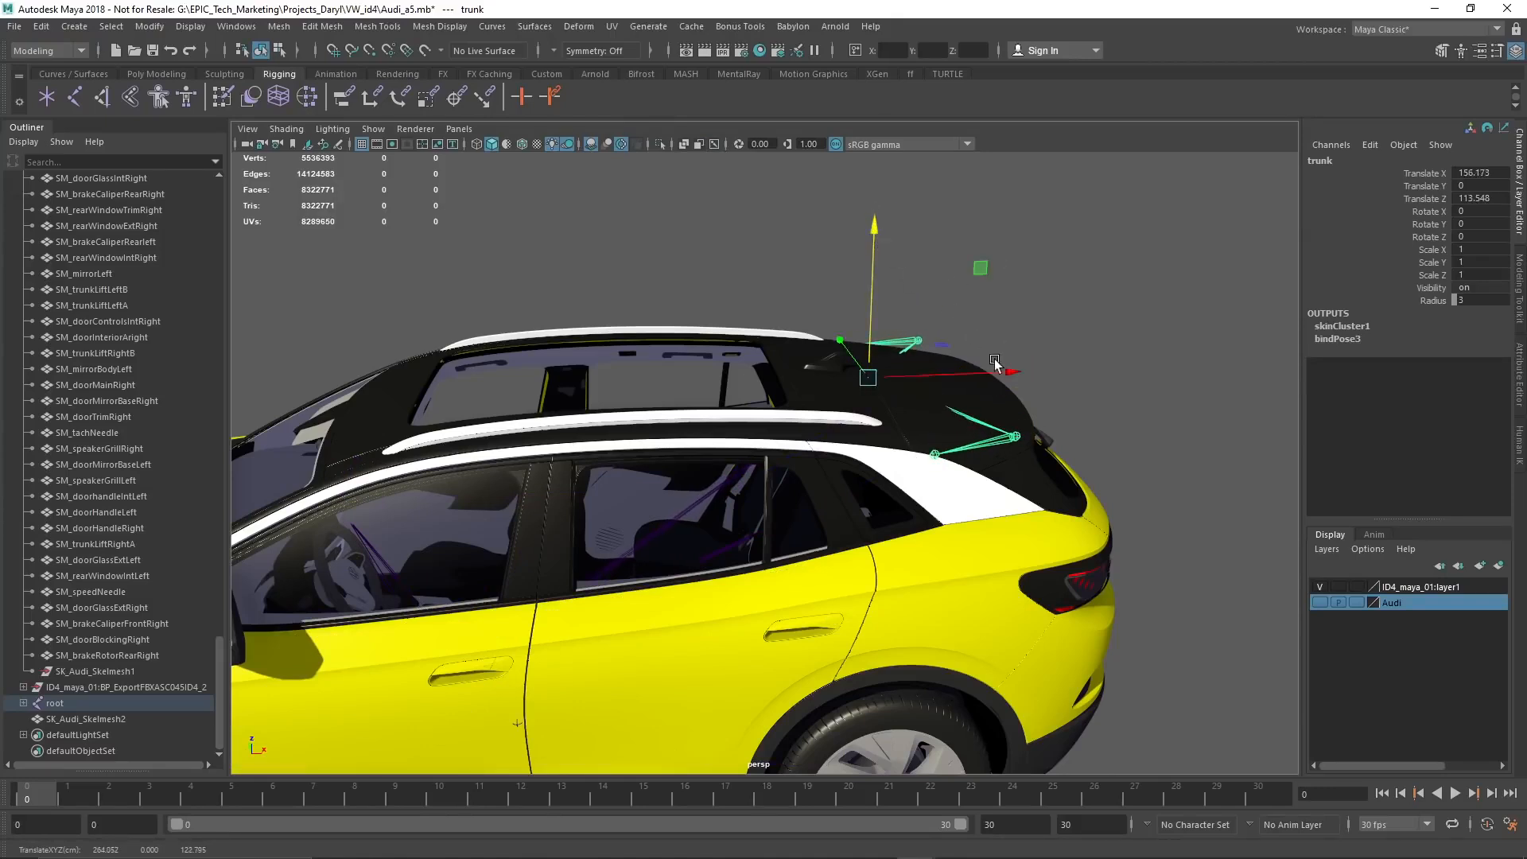
left_click_drag(999, 371, 1001, 370)
In the top view, draw a two-joint chain along the left rear door, starting at the door's front hinge line
right_click_drag(1038, 579, 986, 579, "alt")
mouse_move(1004, 568)
left_mouse_down("alt")
mouse_move(995, 599)
mouse_move(986, 587)
left_mouse_up("alt")
left_click_drag(790, 517, 759, 494, "alt")
key("space")
left_click(772, 549)
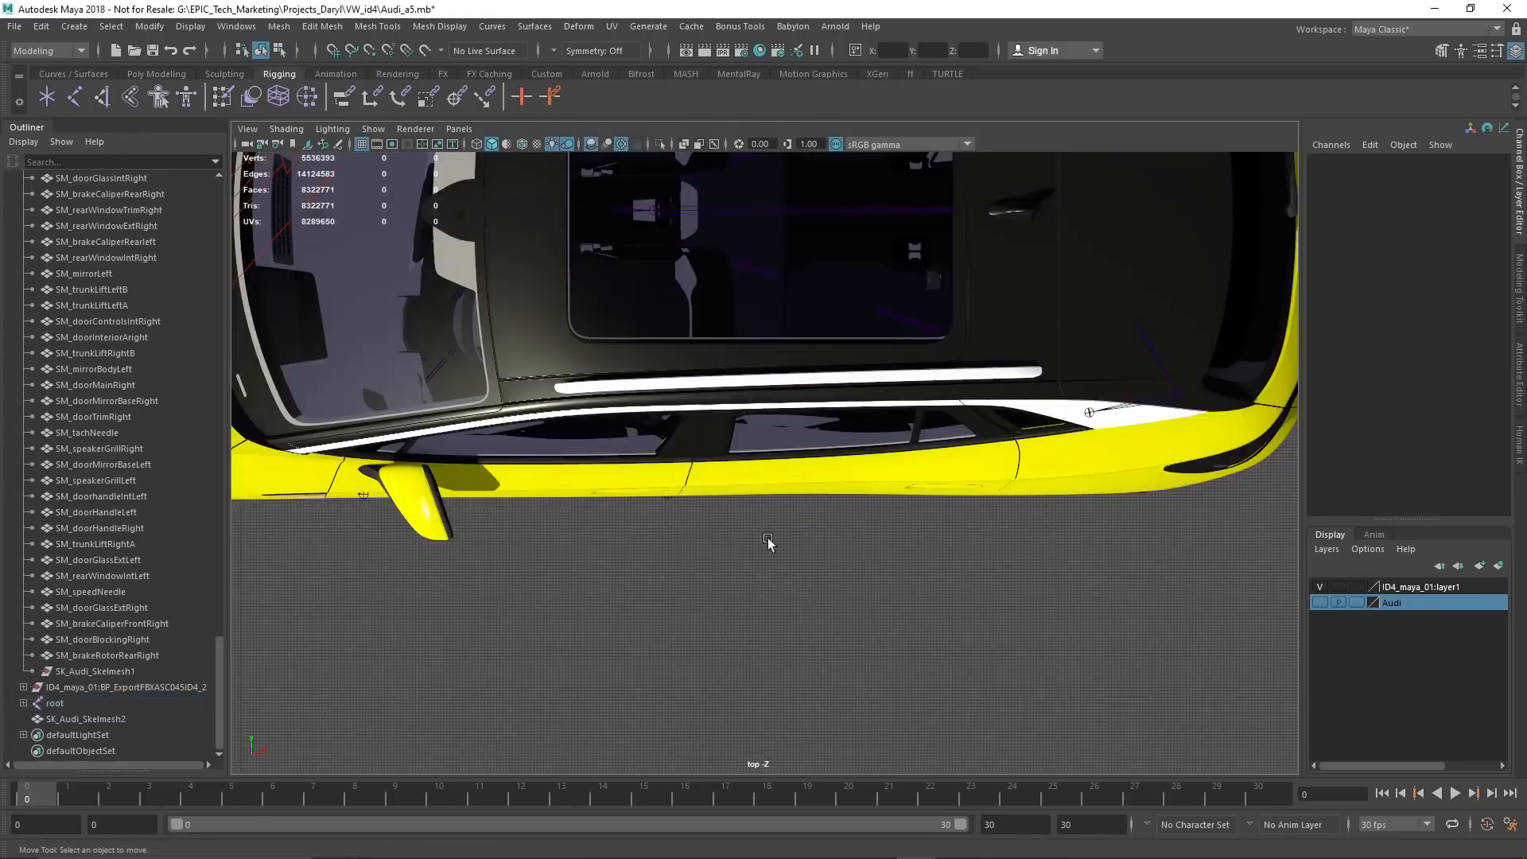
left_click(47, 97)
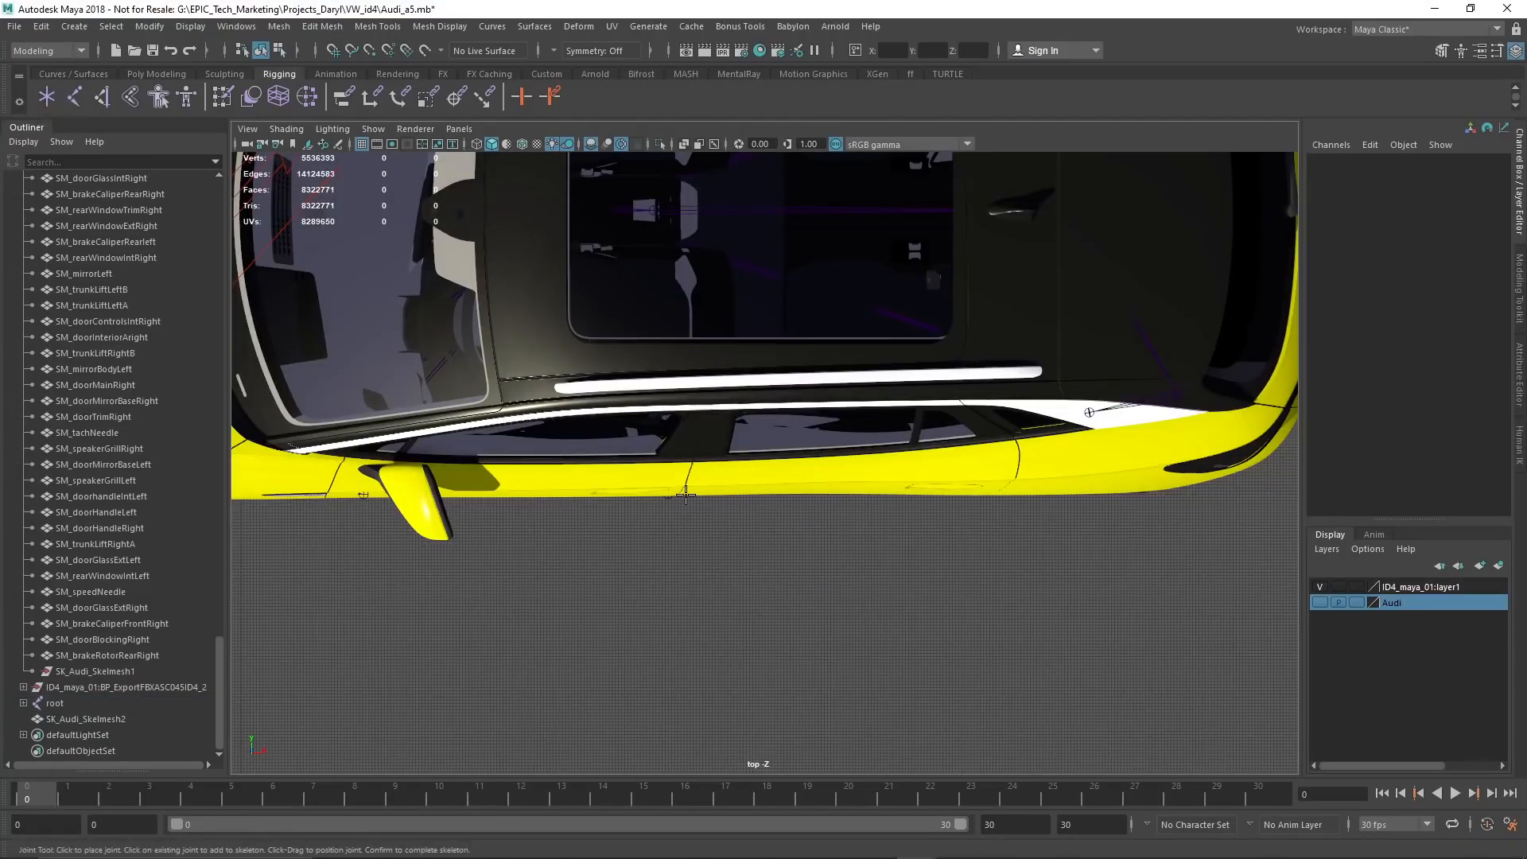
left_click(687, 499)
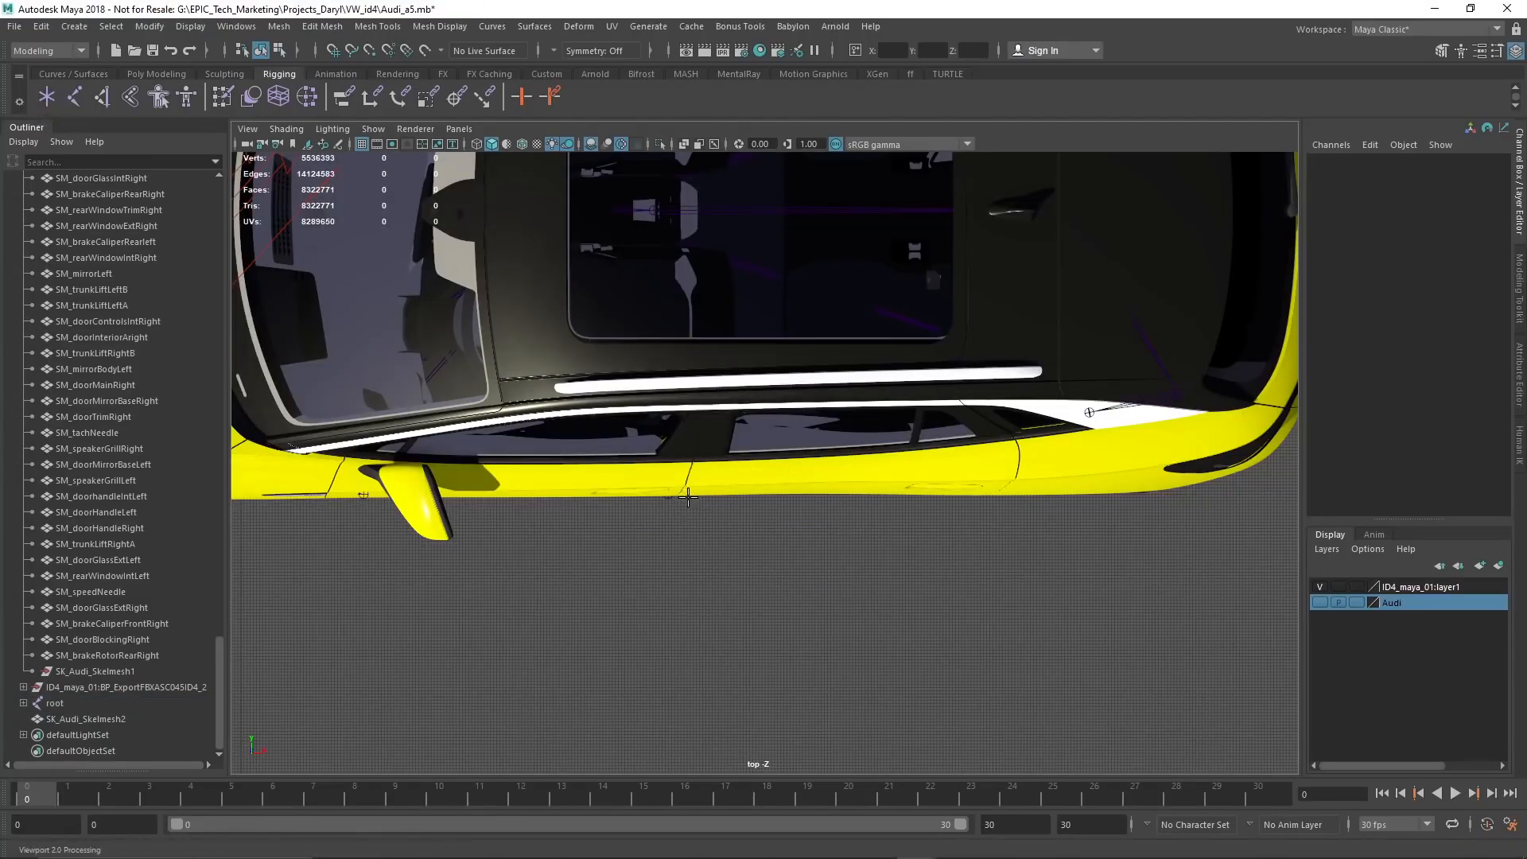
left_click(977, 499)
key("Return")
key("w")
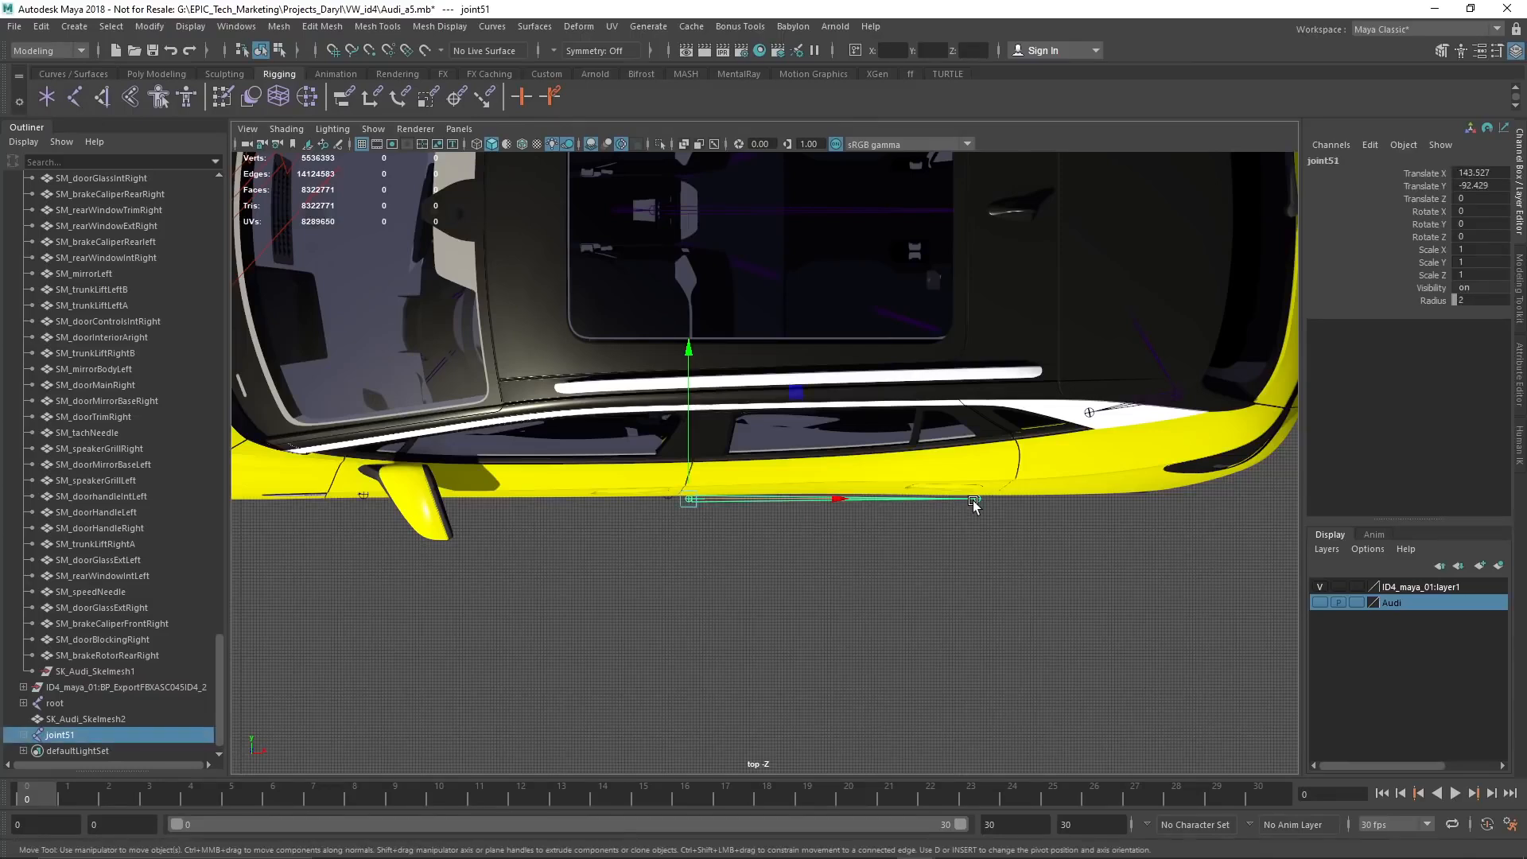
In the perspective view, raise the new joint chain to about Z 47 and shift it inward to about Y -90 on the rear door
key("space")
left_click_drag(972, 501, 973, 458)
left_click_drag(862, 510, 810, 364, "alt")
left_click_drag(819, 445, 863, 513, "alt")
right_click_drag(863, 513, 905, 534, "alt")
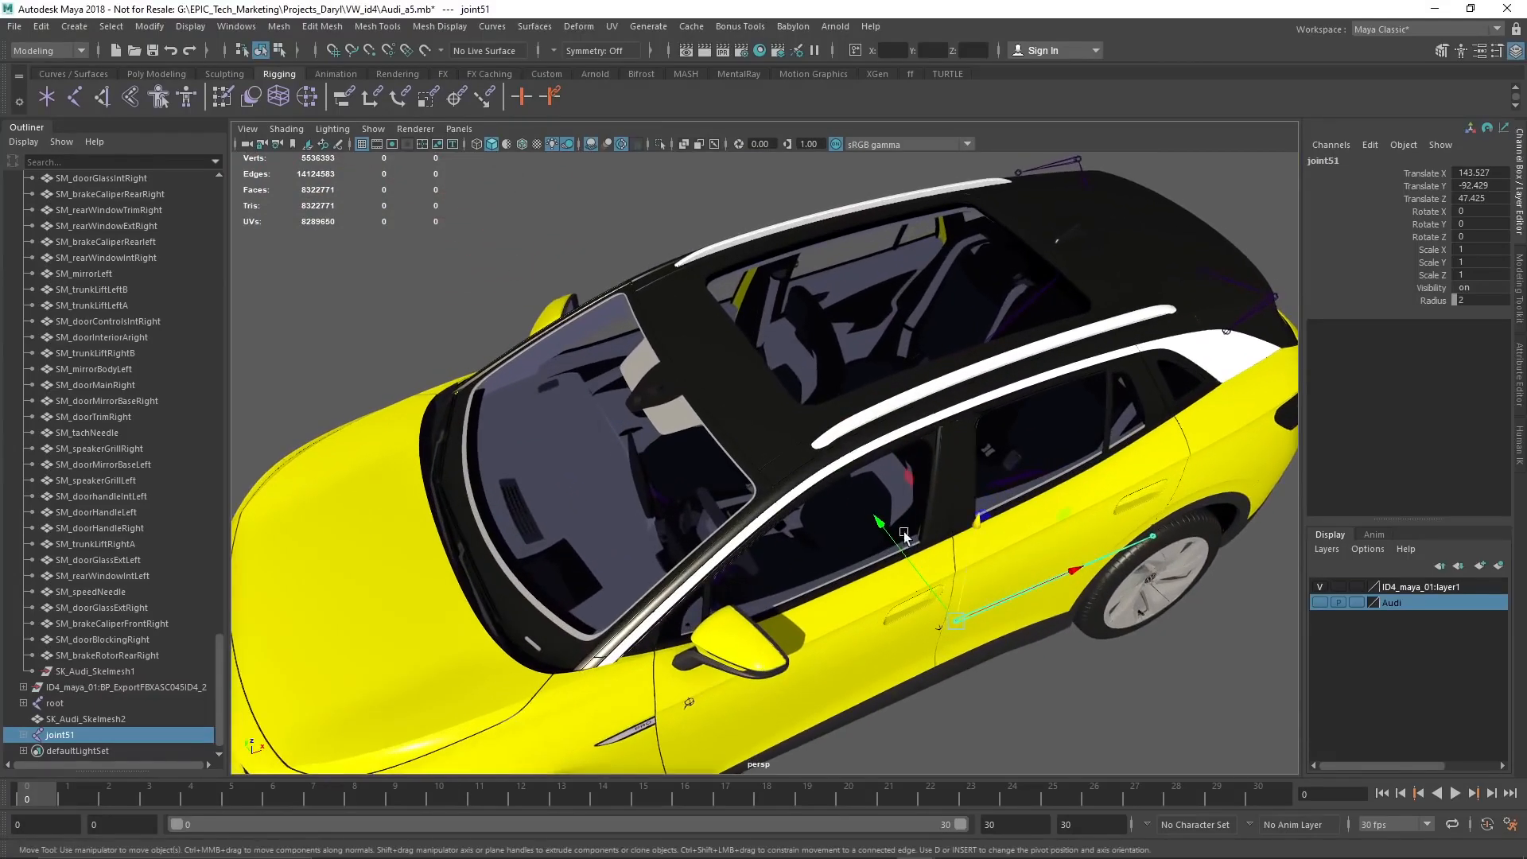
left_click_drag(904, 534, 877, 523)
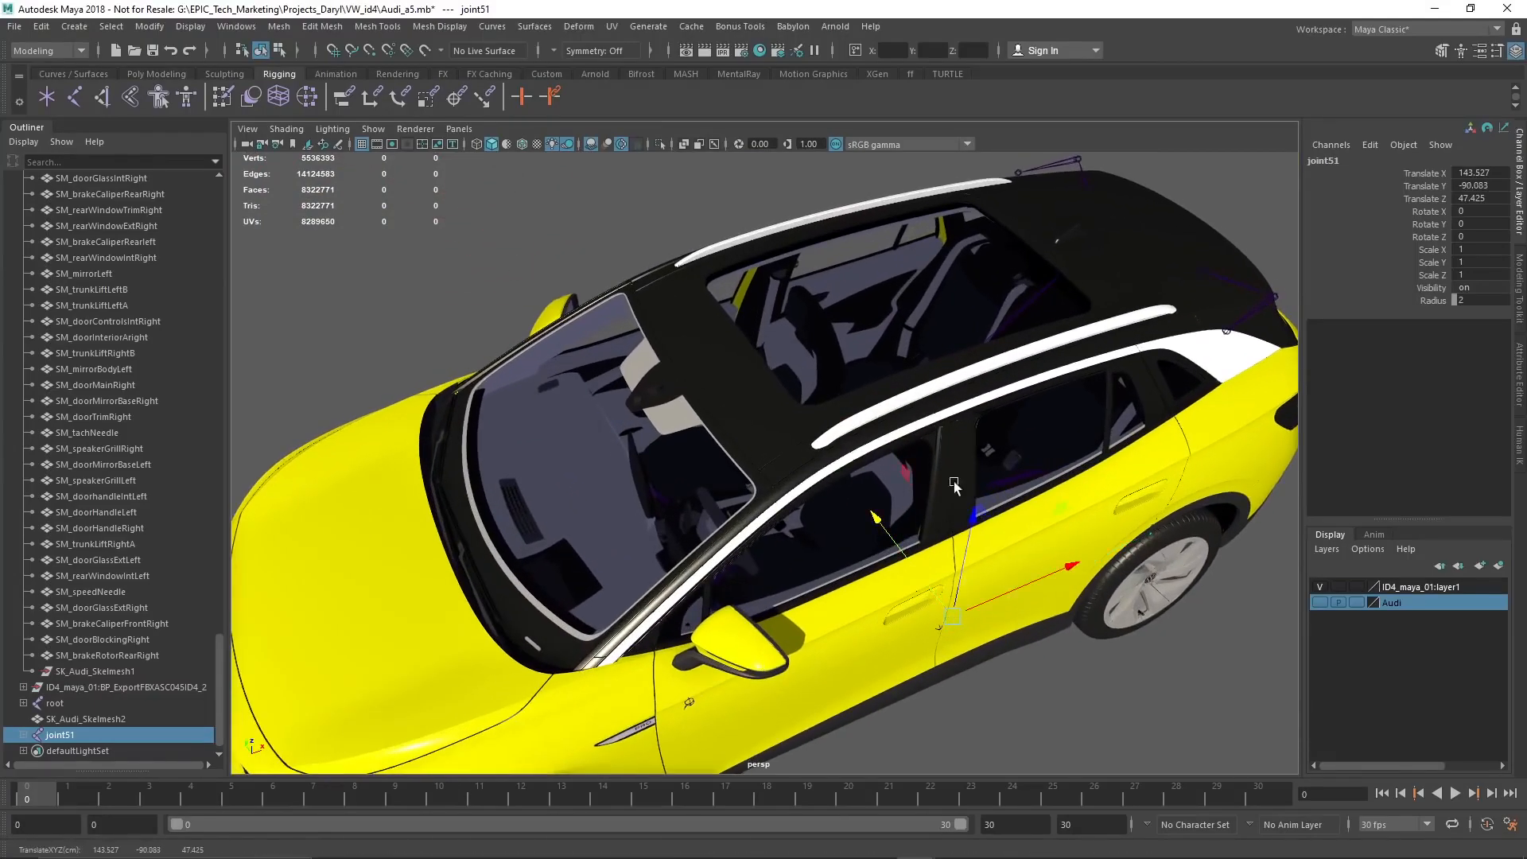
Turn X-ray display of the joints back on and parent the new rear door joint chain to the chassis joint
left_click(715, 147)
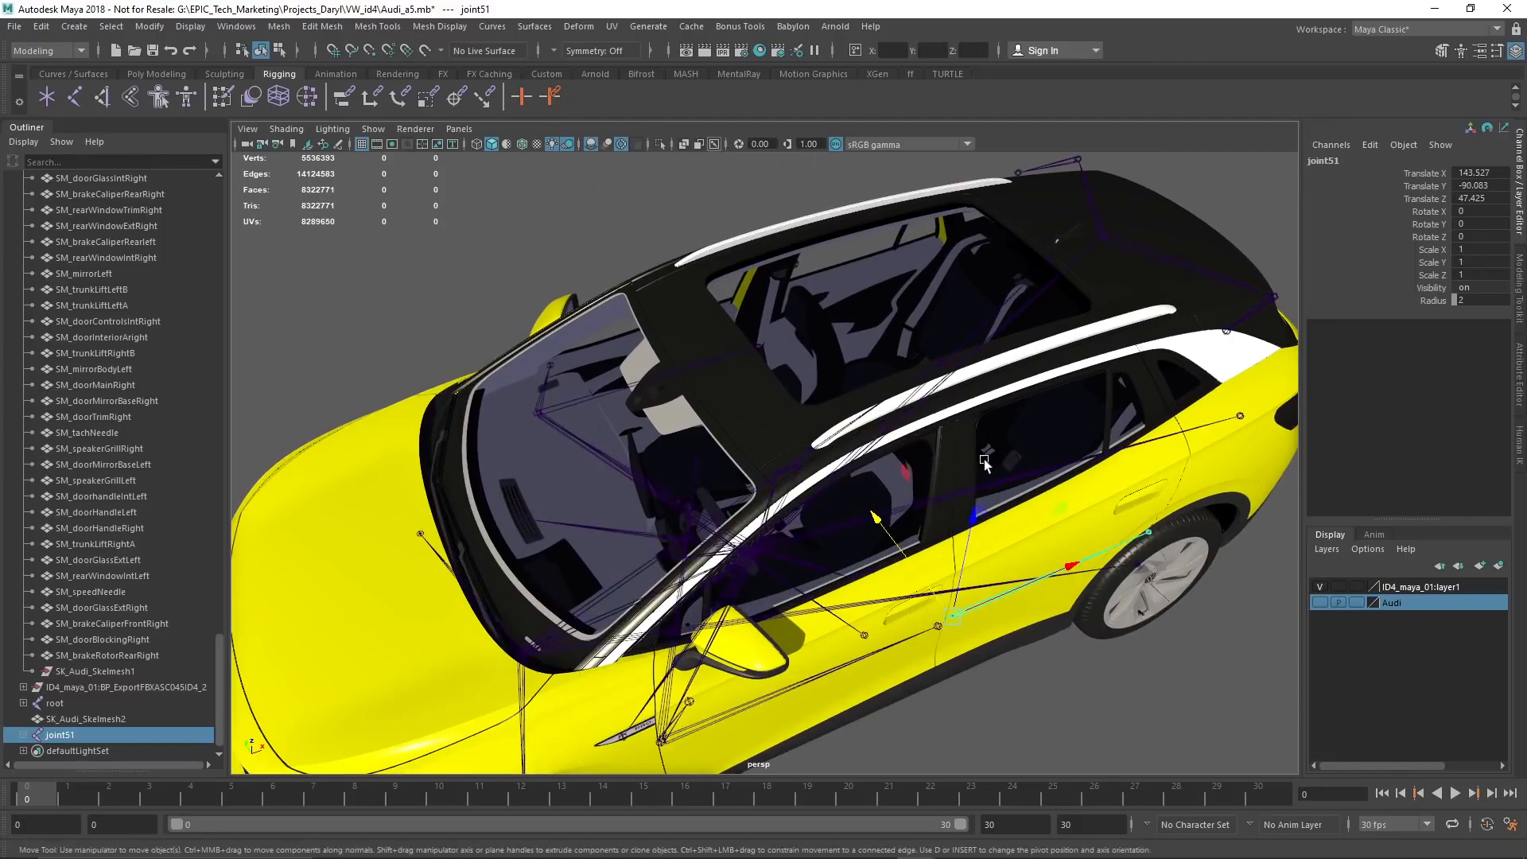
left_click_drag(985, 549, 825, 511, "alt")
left_click(724, 533)
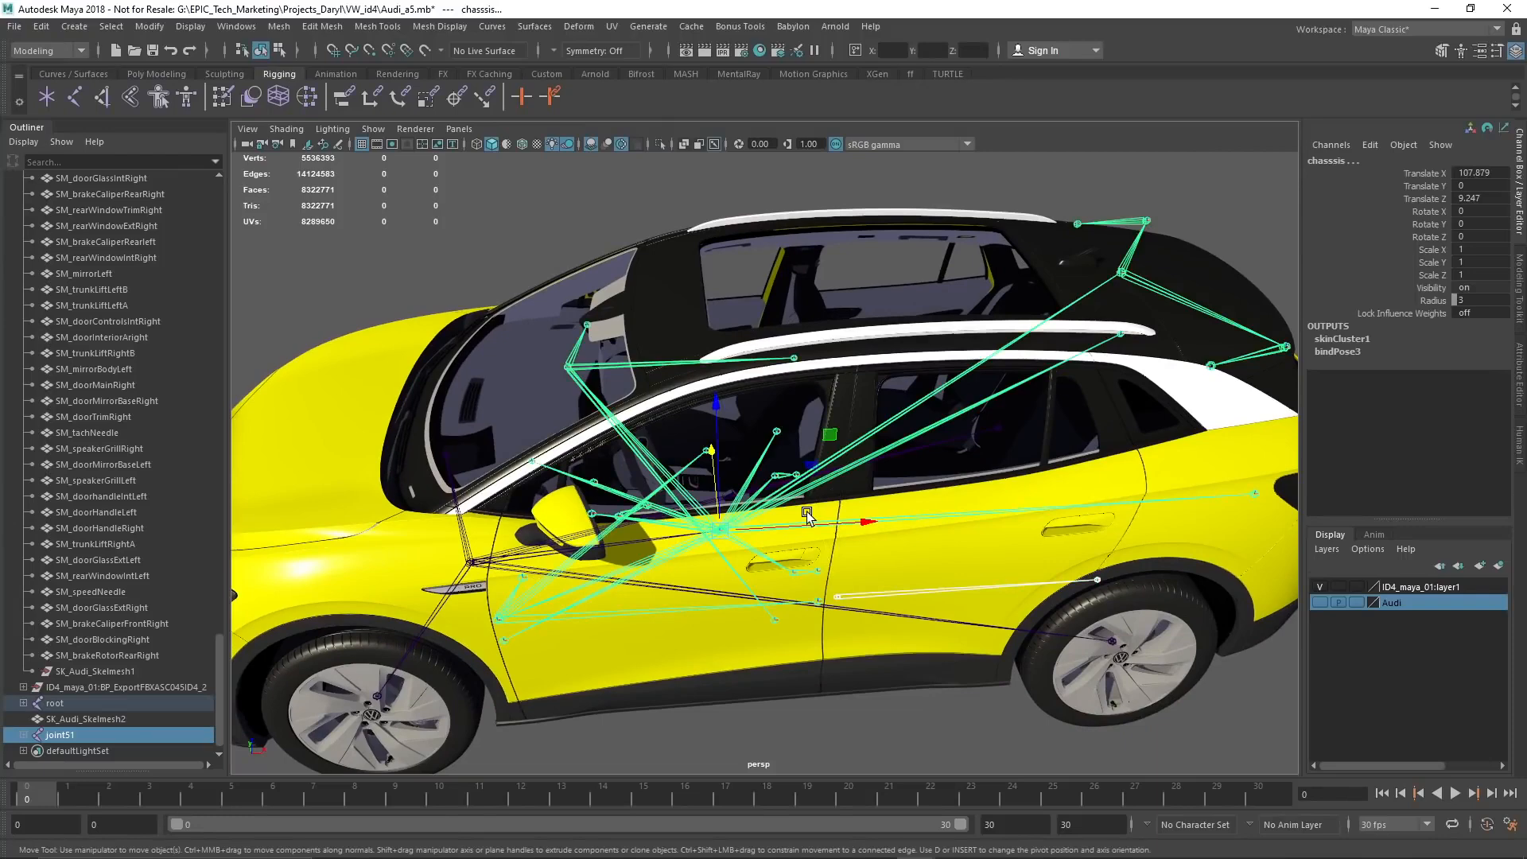
key("p")
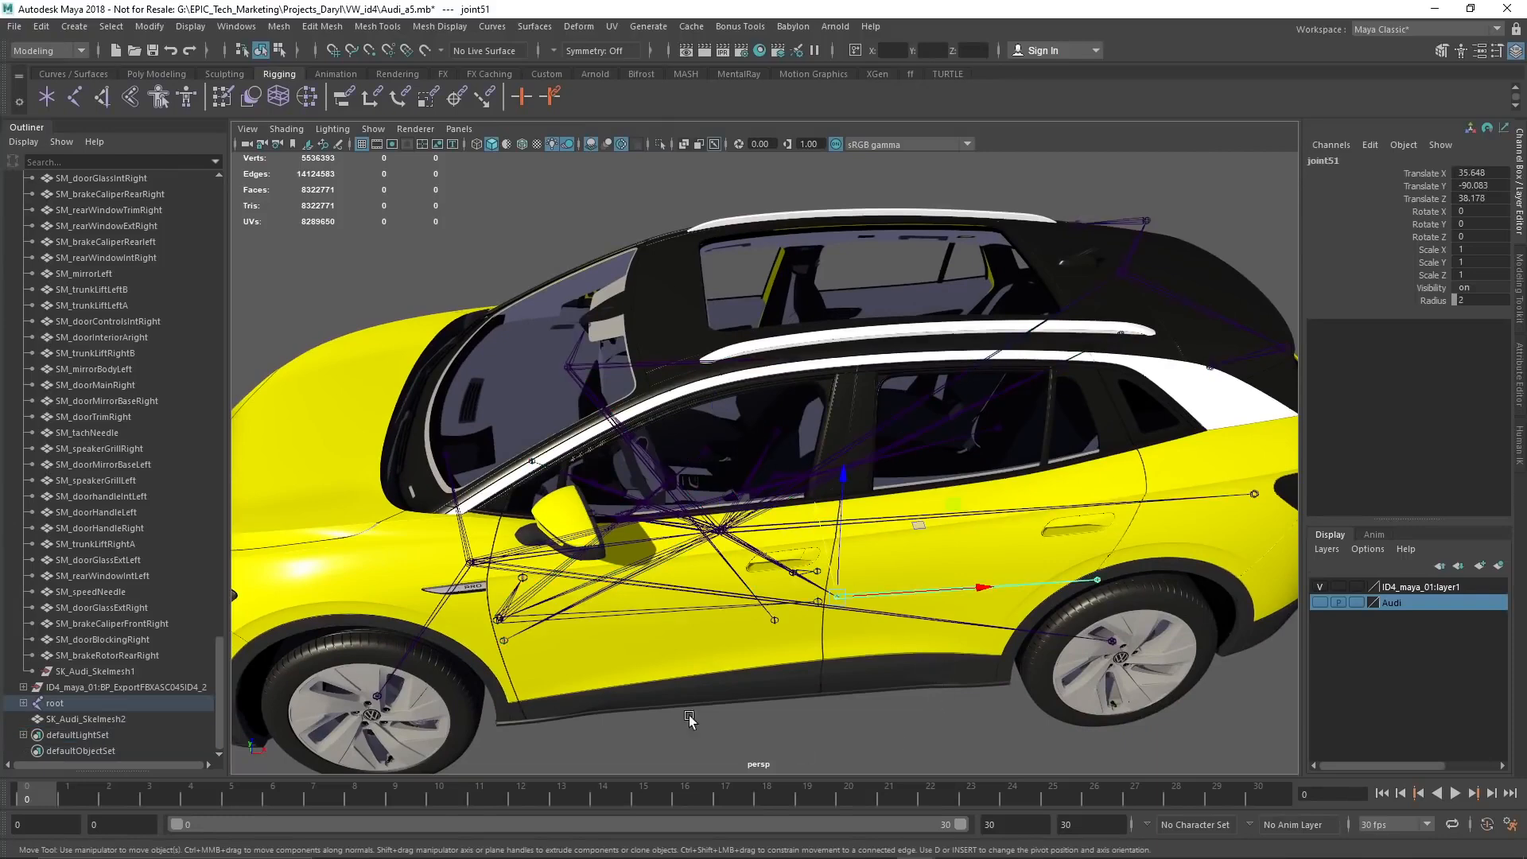
Rename the new rear door joint as L_reardoor, following the naming of the L_frontdoor joint
left_click(612, 619)
double_click(1365, 160)
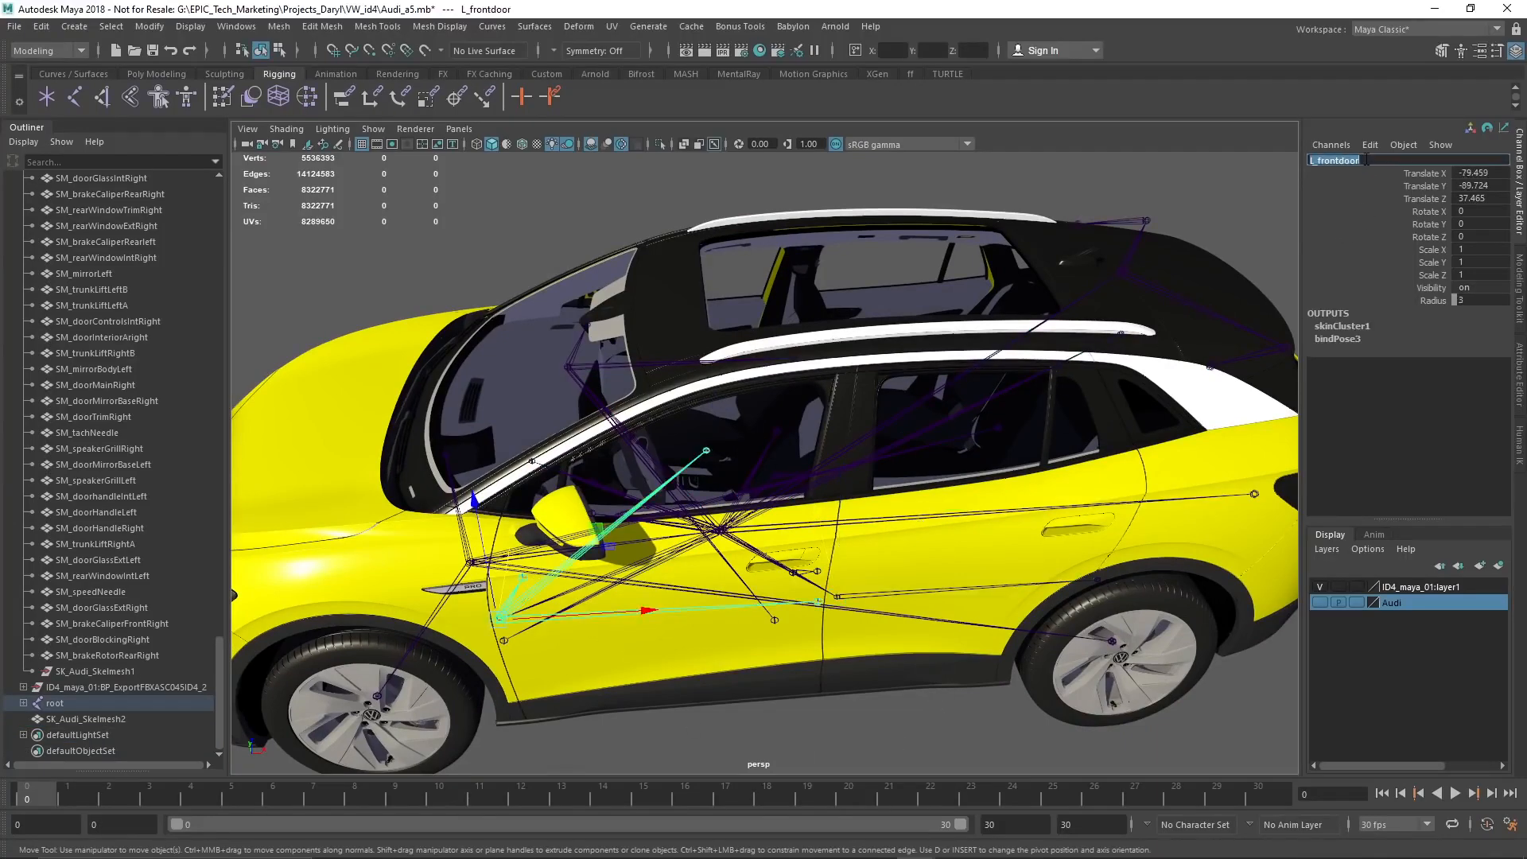
left_click(869, 602)
double_click(1346, 162)
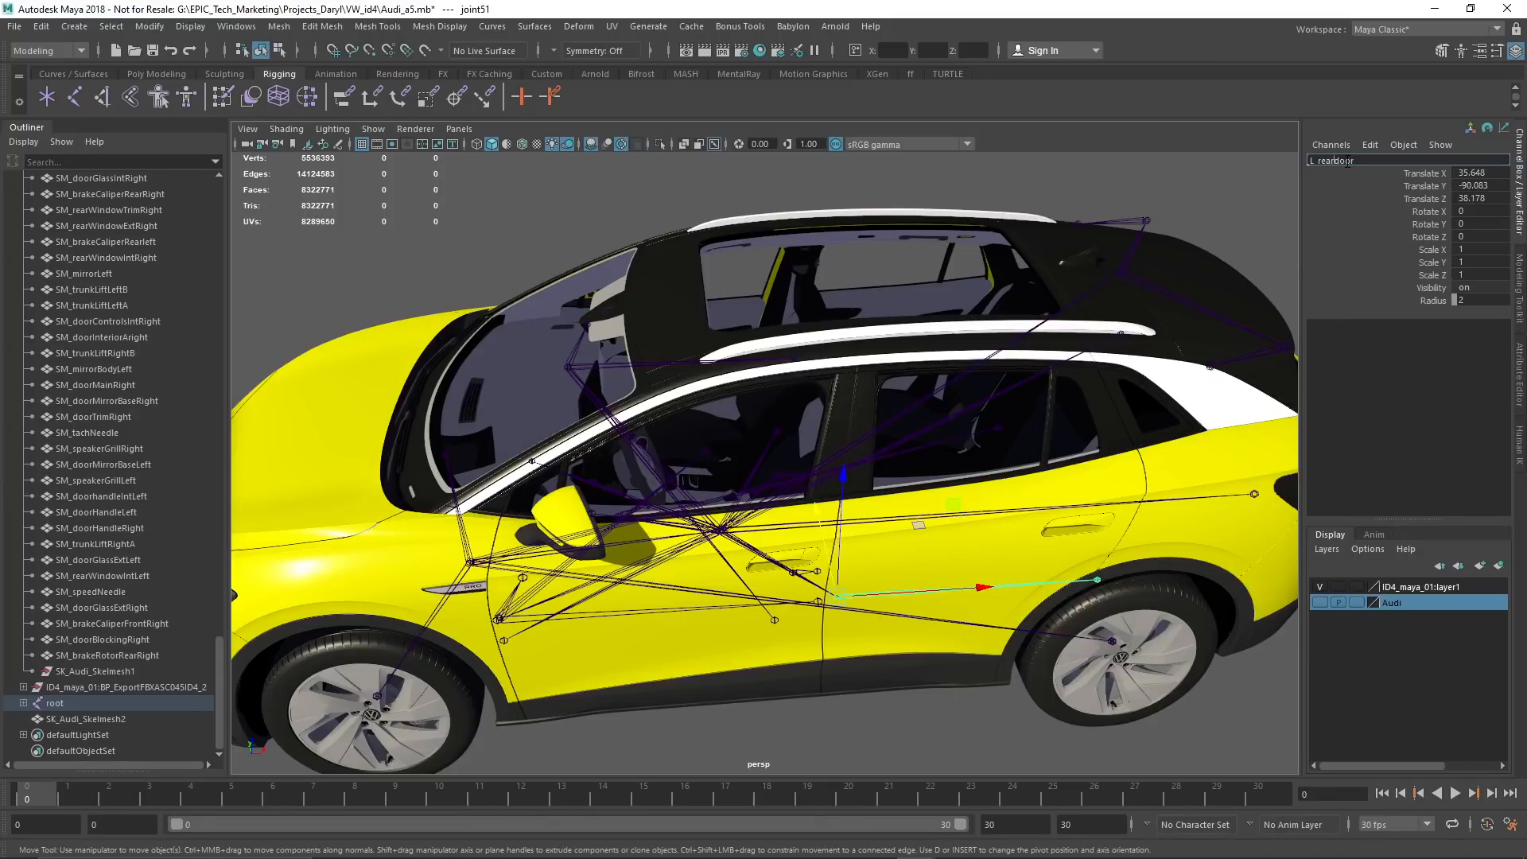
key("Return")
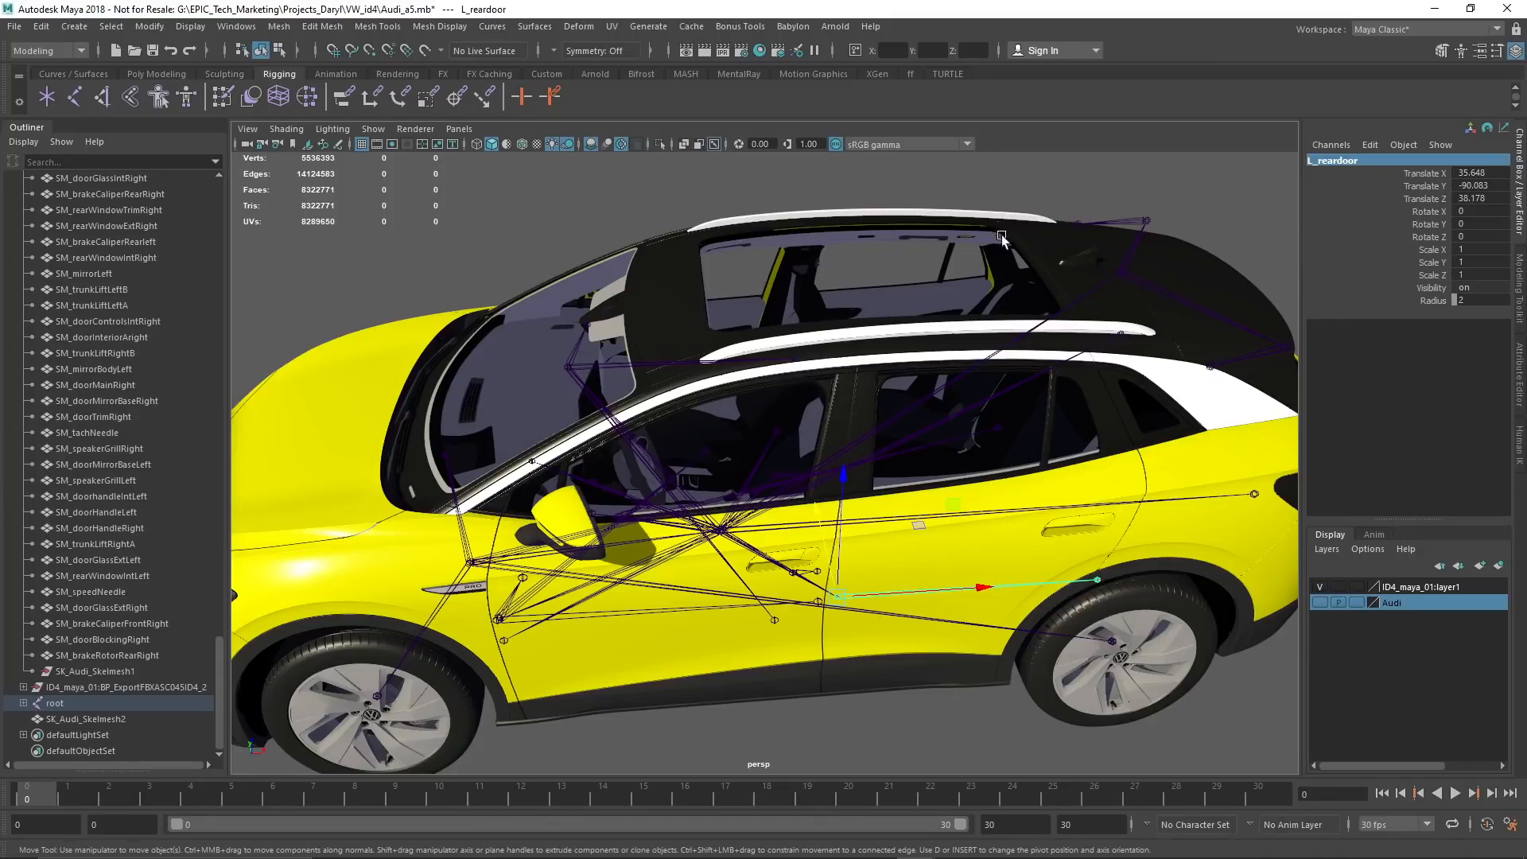
Select the root joint and SK_Audi_Skelmesh2 together and start Export Selection for them
scroll(935, 280, "down", 4)
left_click_drag(1087, 513, 912, 595, "alt")
left_click(682, 689)
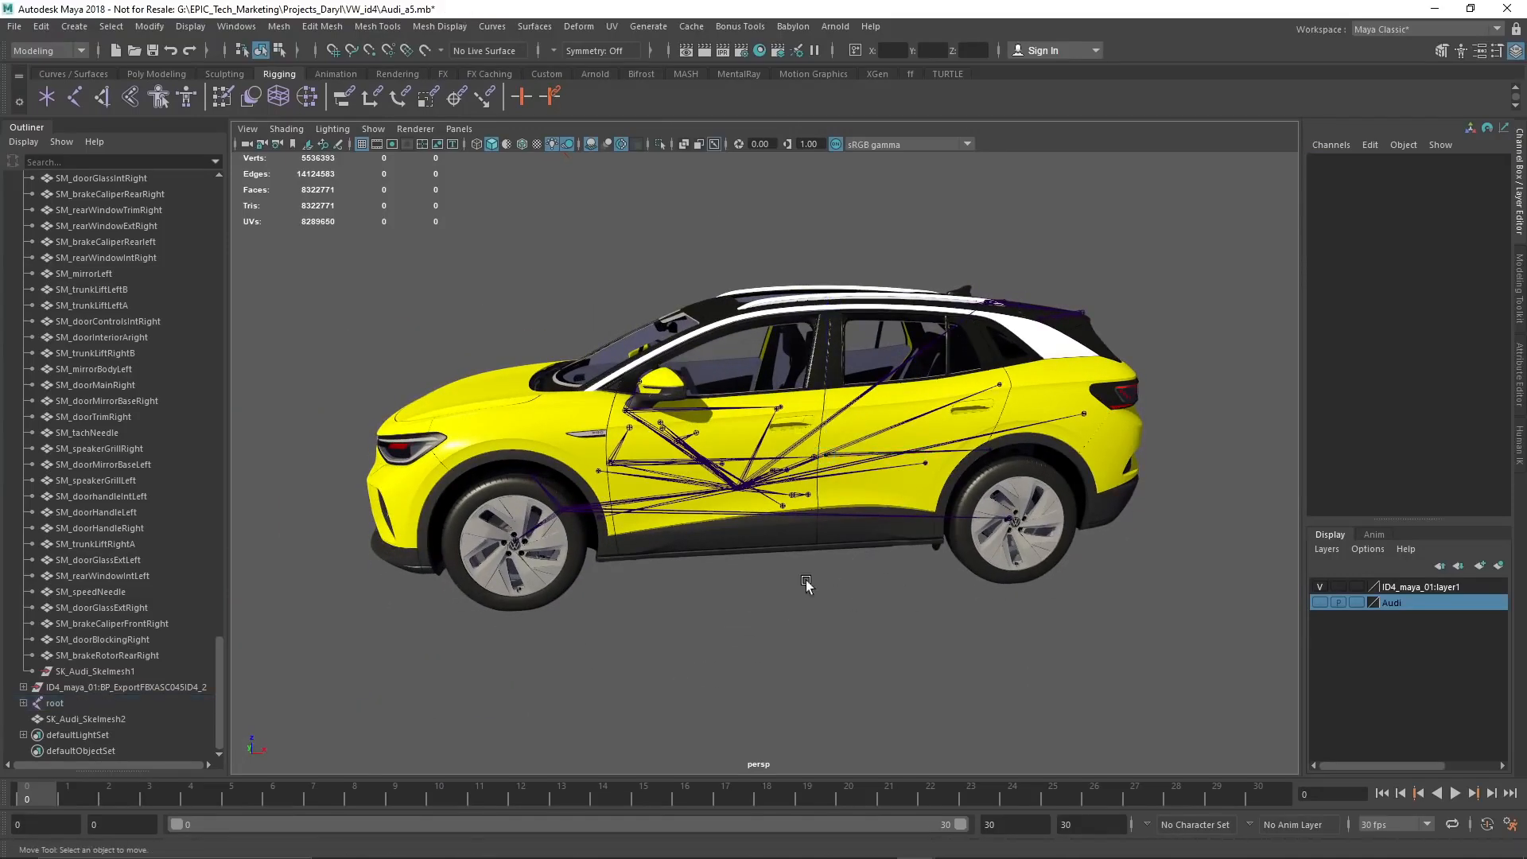
left_click_drag(818, 597, 835, 611, "alt")
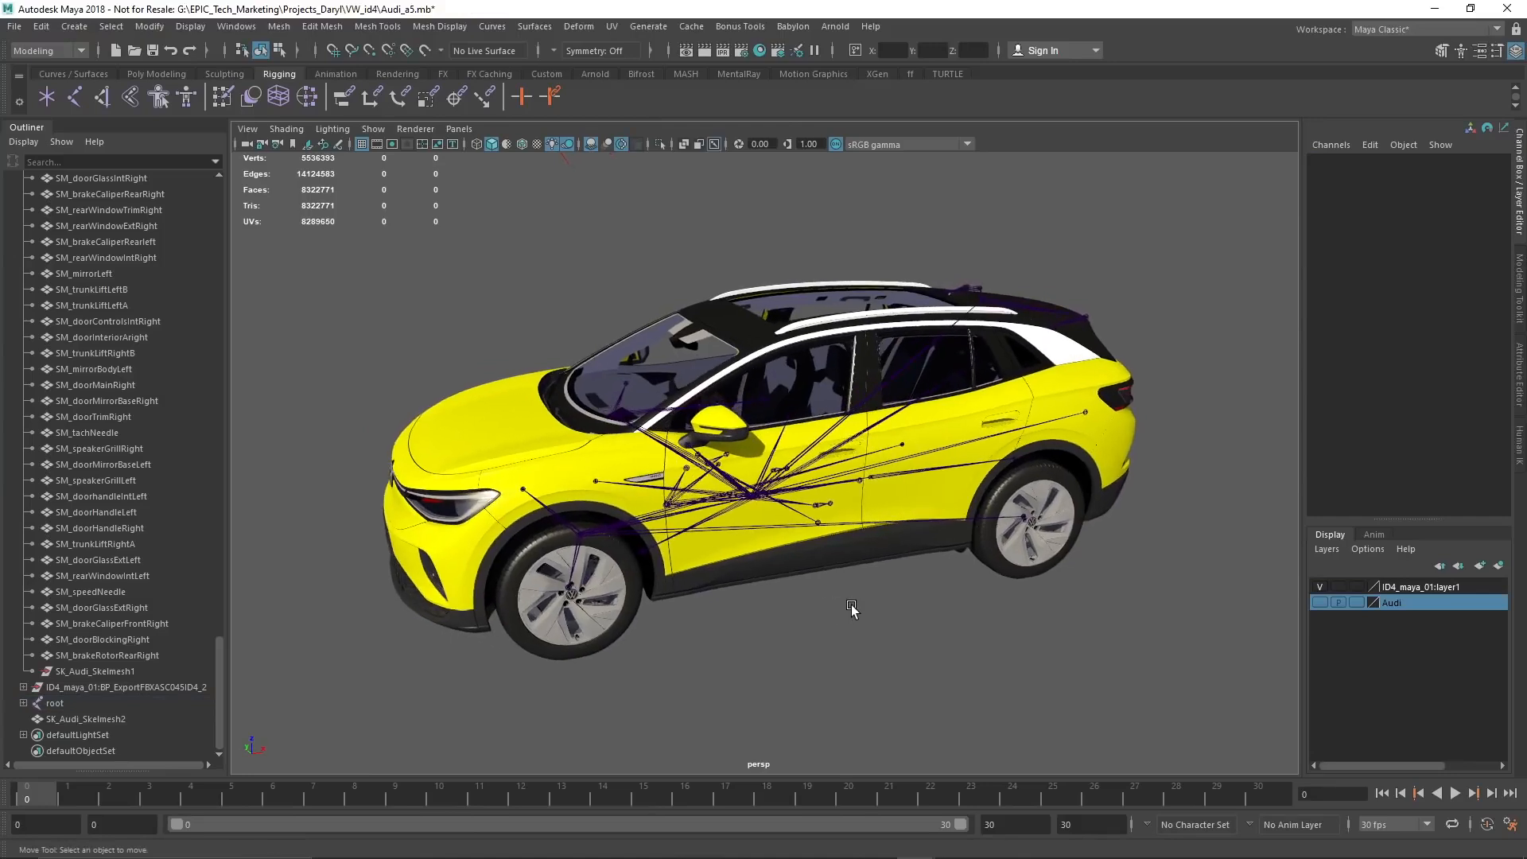
left_click(54, 704)
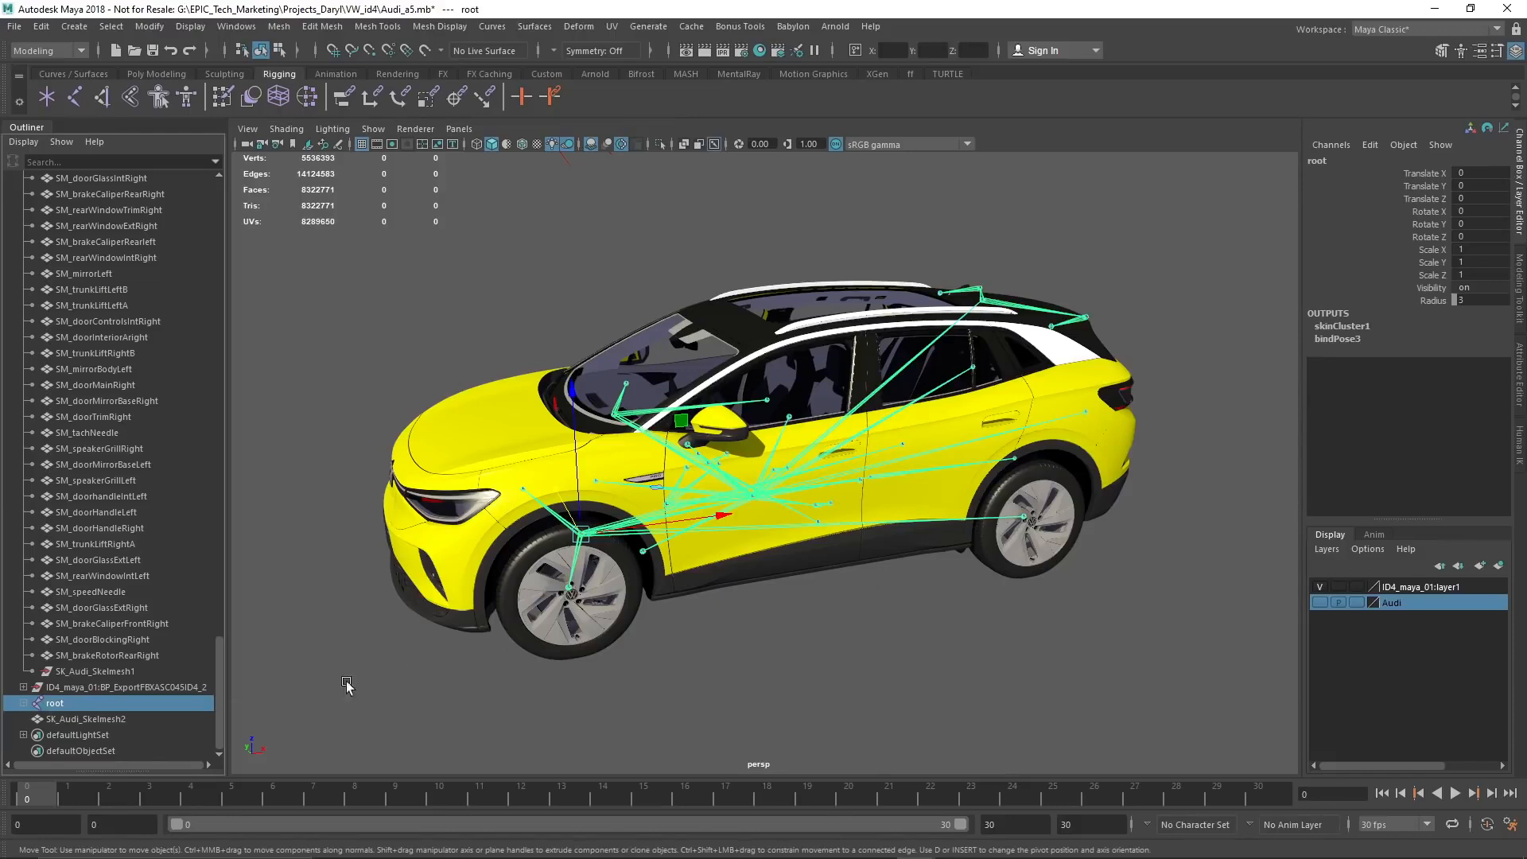
left_click(94, 722, "shift")
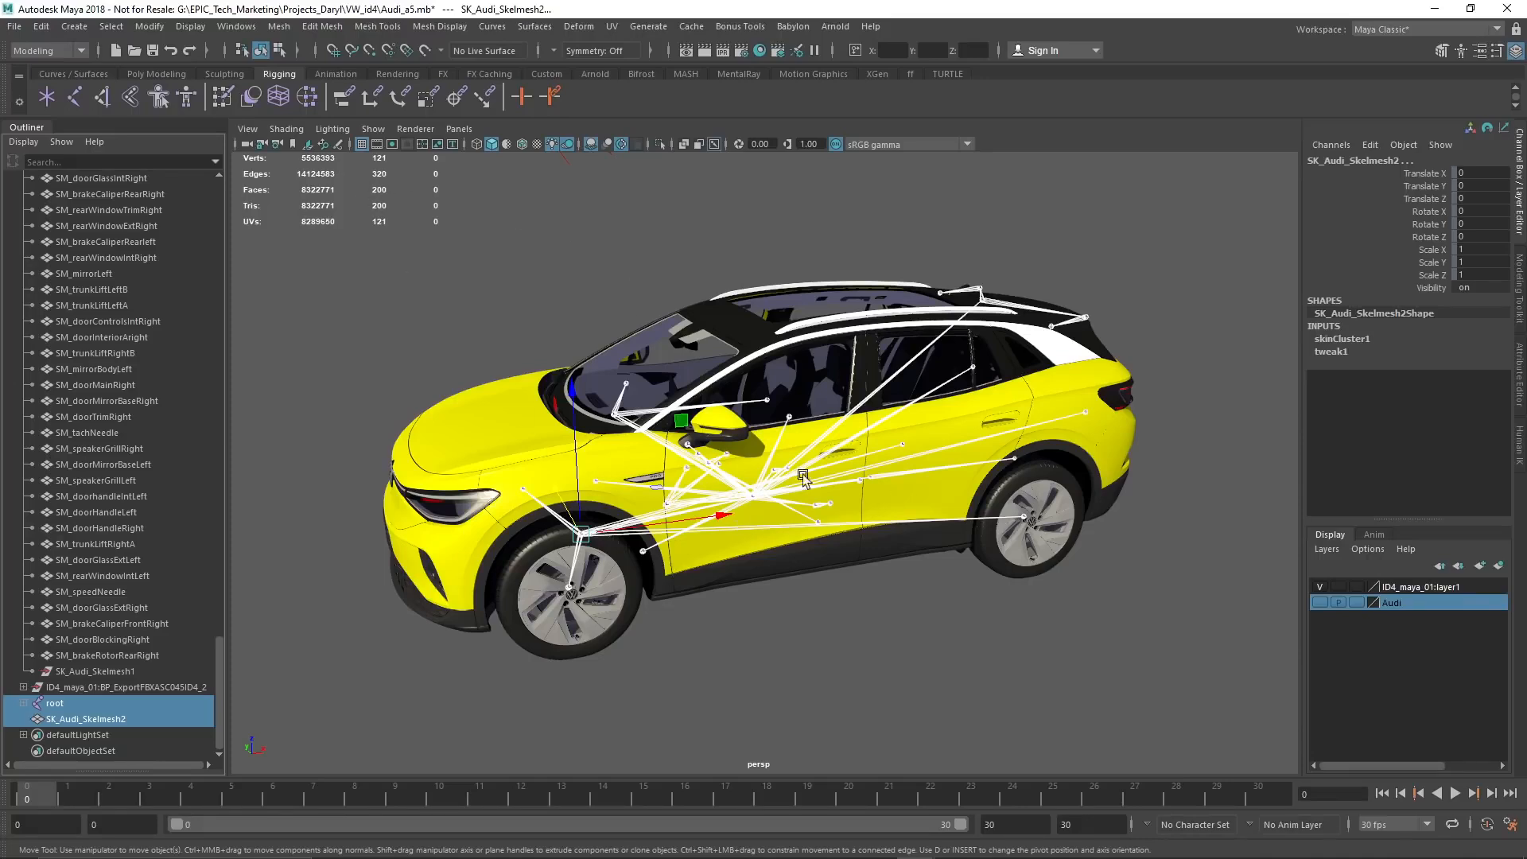
left_click(17, 27)
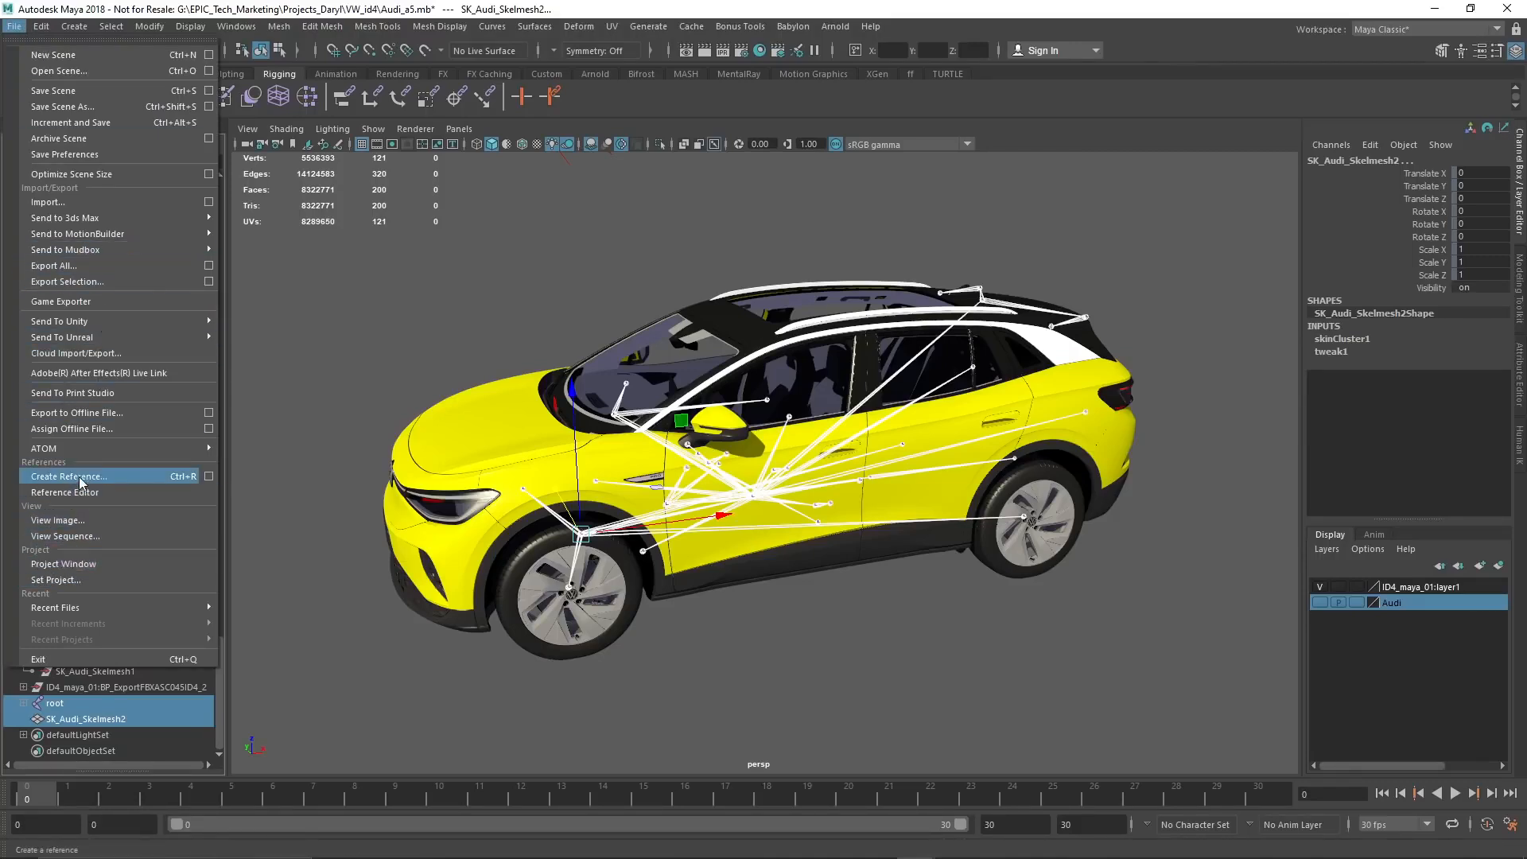
left_click(74, 283)
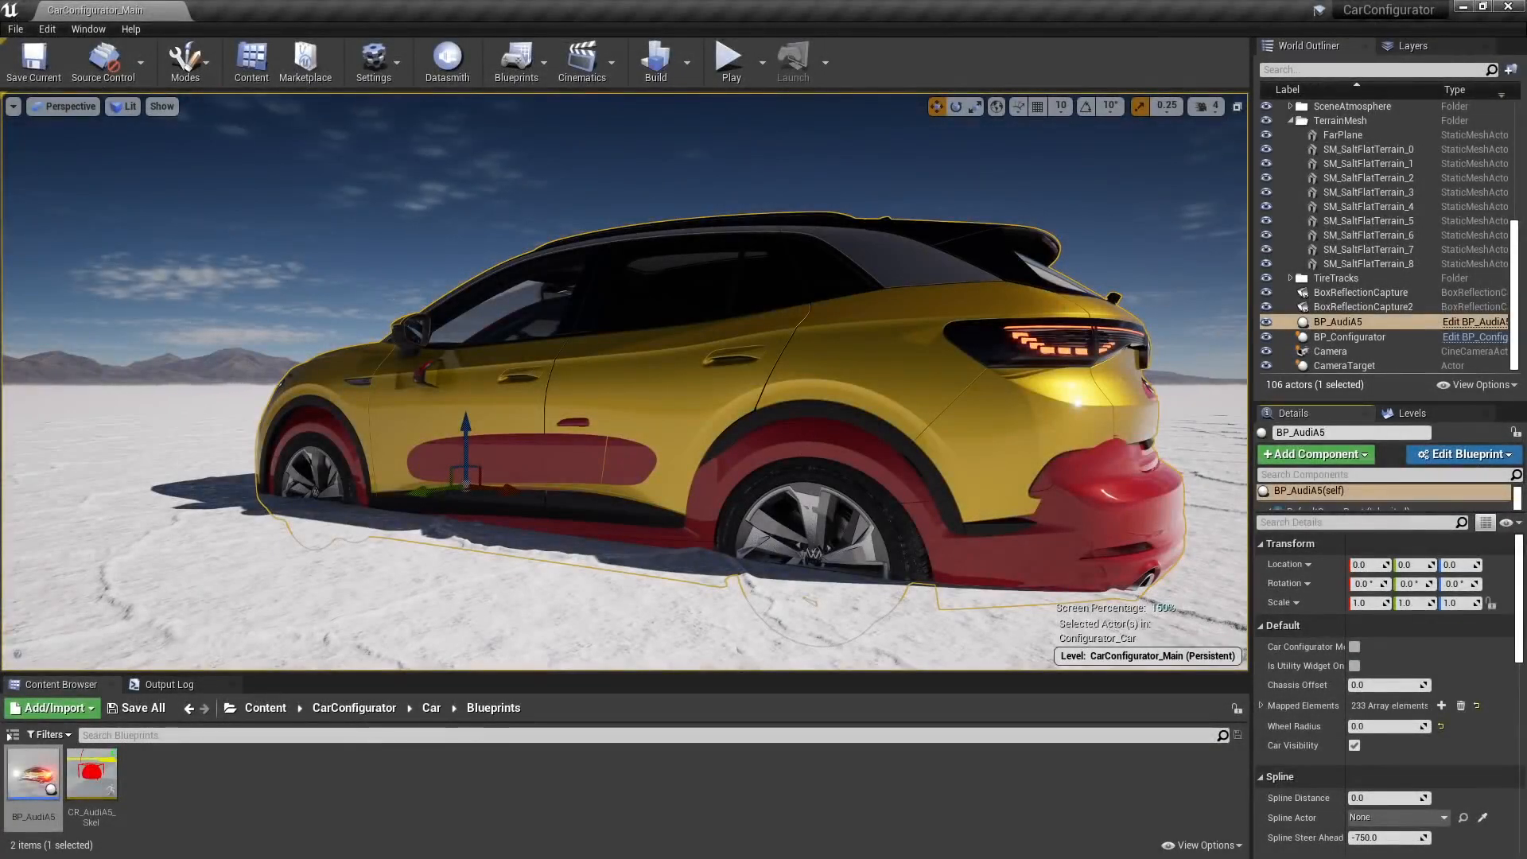
Switch to Unreal Engine and undo the location and rotation resets on the BP_AudiA5 actor
key("ctrl+z")
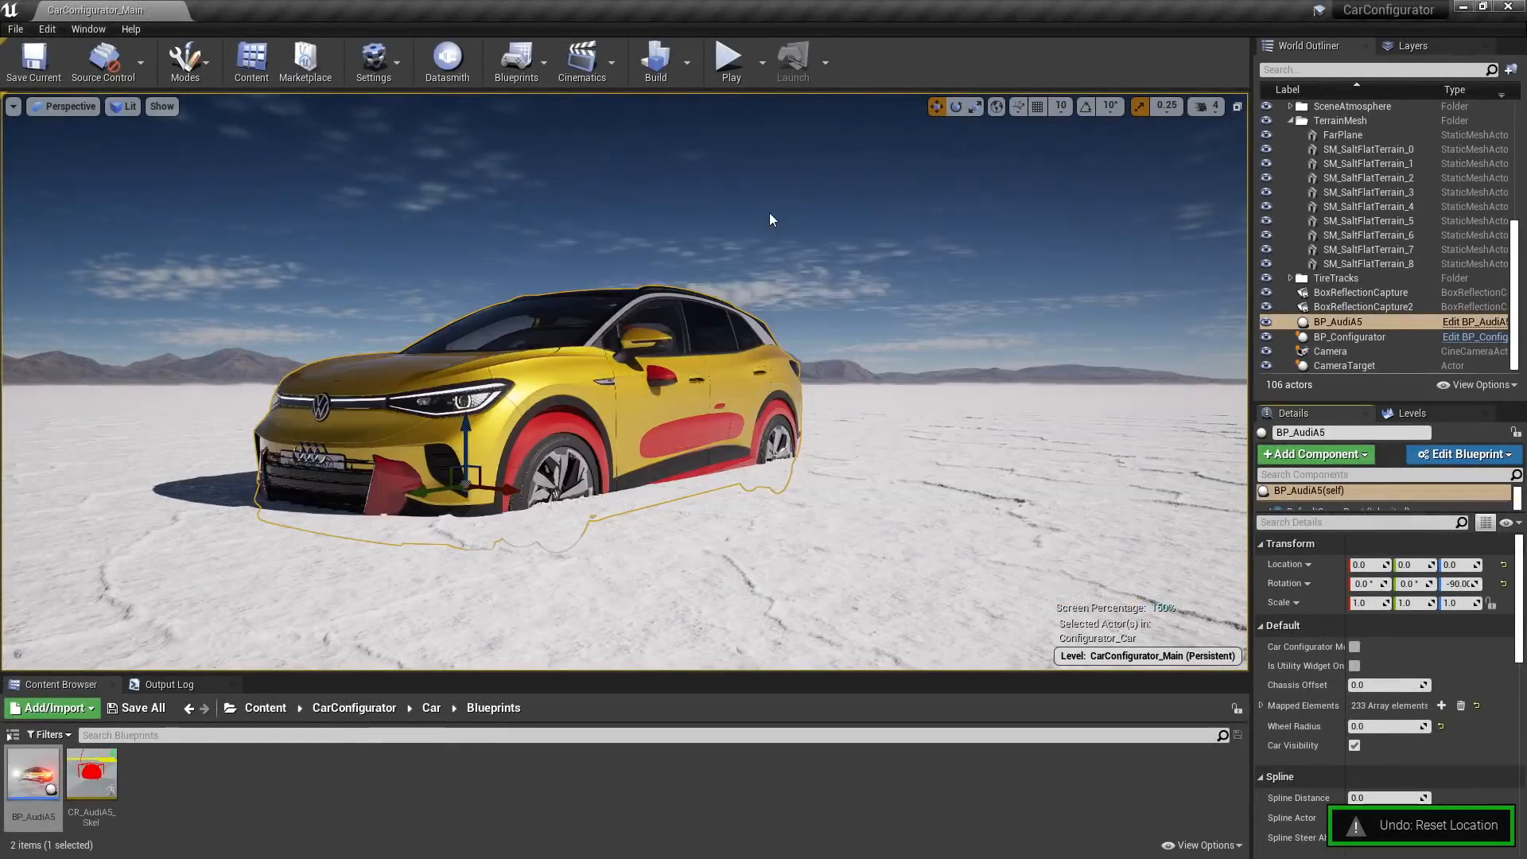
Turn off Car Visibility on the BP_AudiA5 actor to hide the Audi skeletal parts
key("Escape")
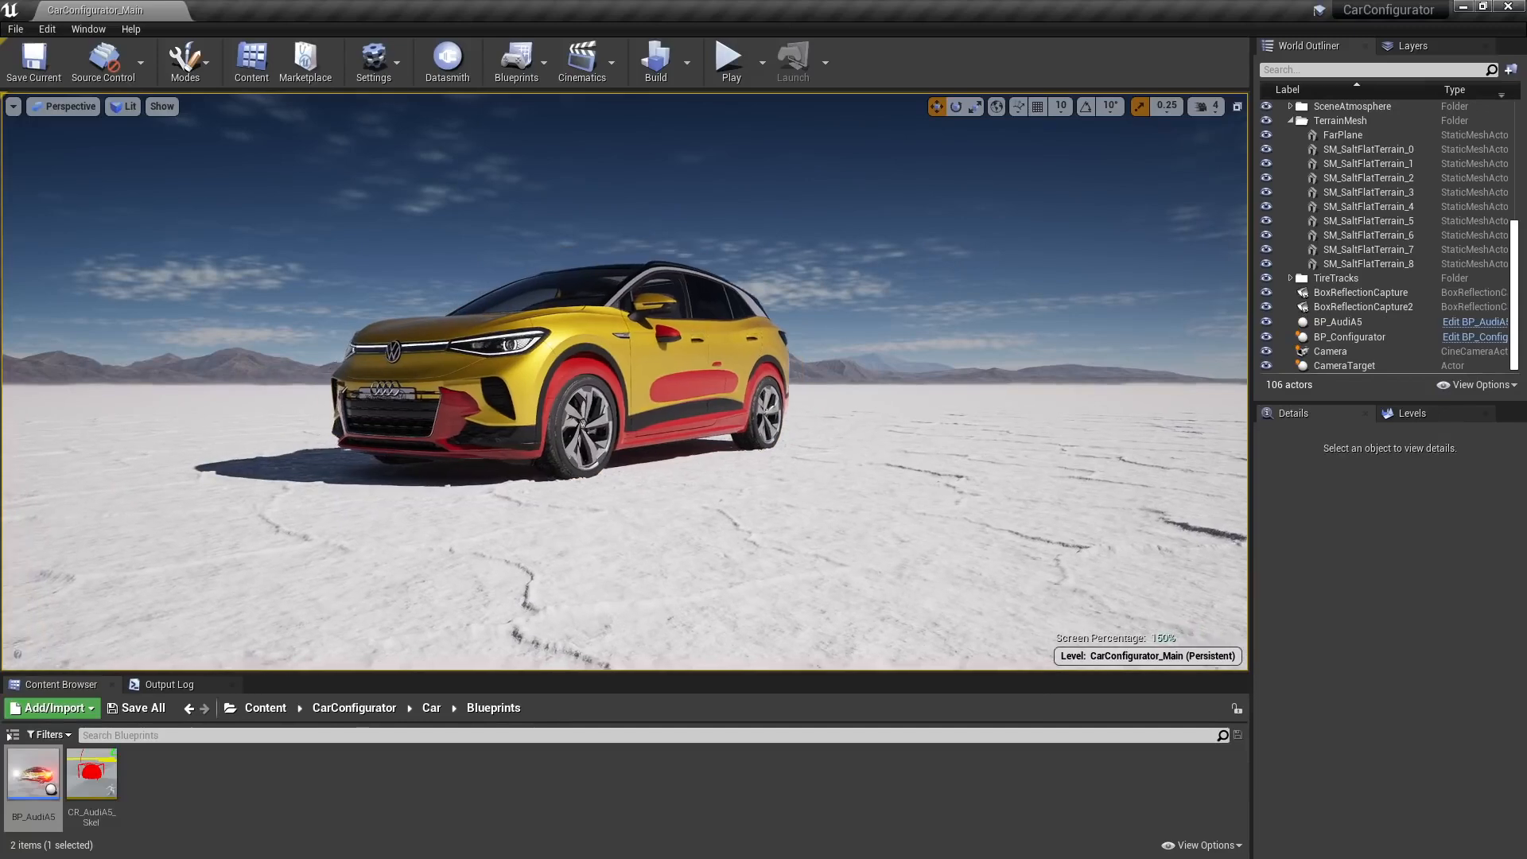
left_click(1344, 323)
scroll(1368, 653, "down", 5)
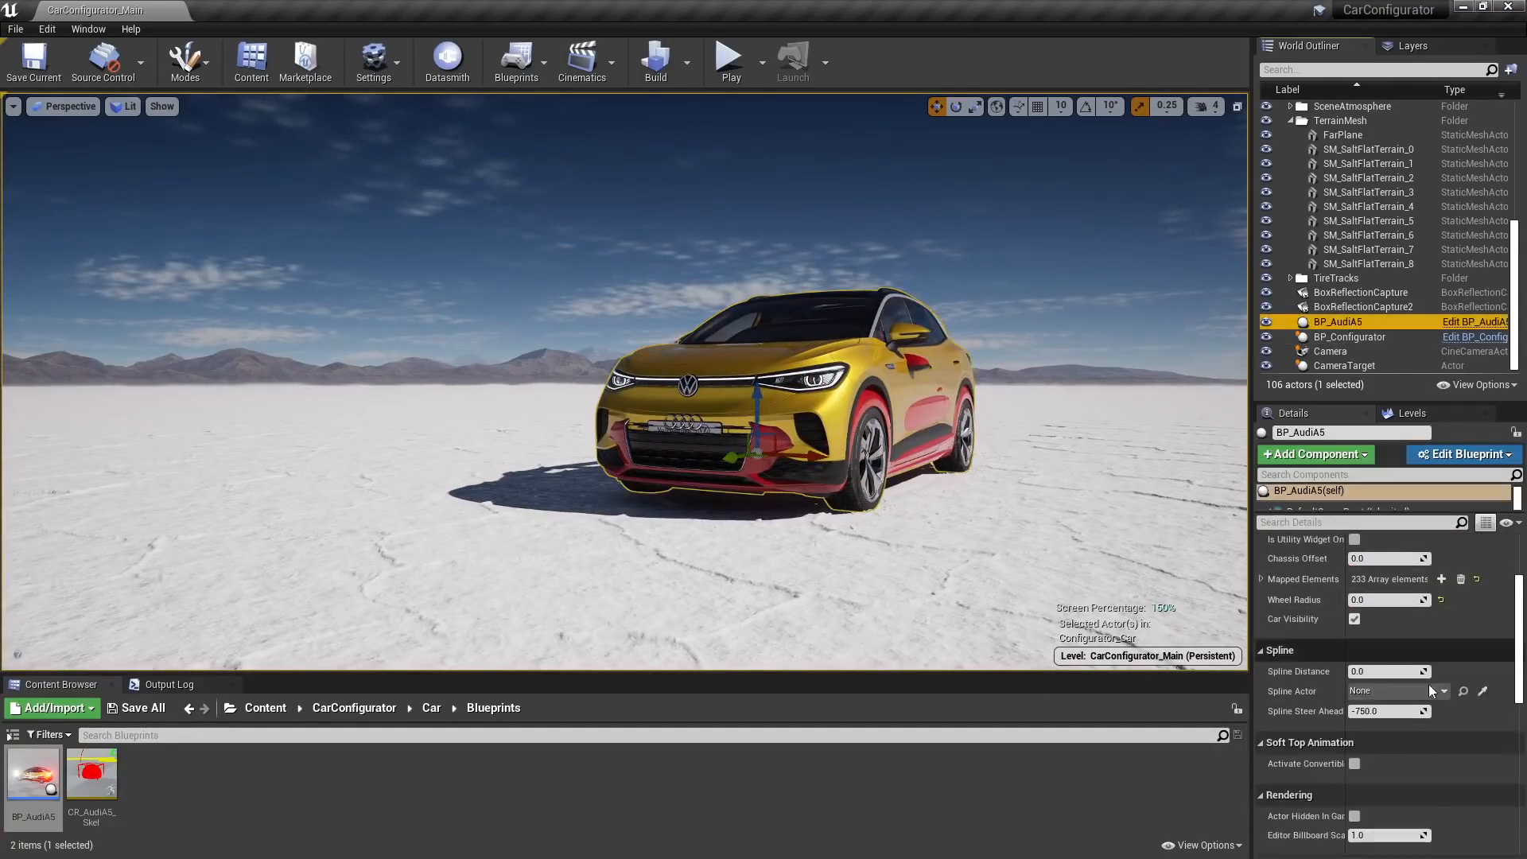
scroll(1388, 773, "up", 1)
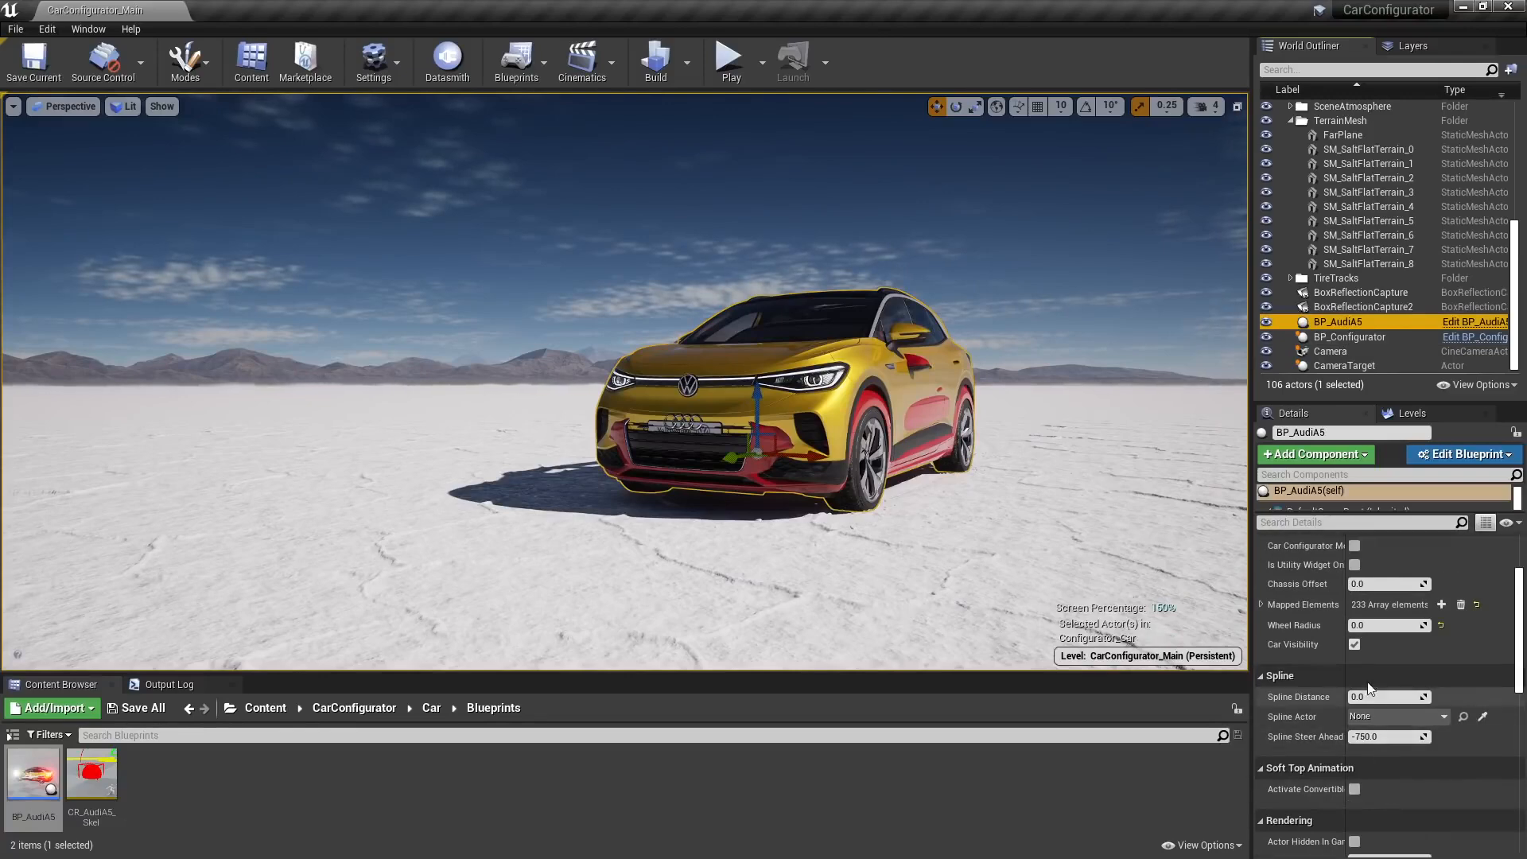
left_click(1355, 644)
left_click_drag(938, 483, 919, 503, "alt")
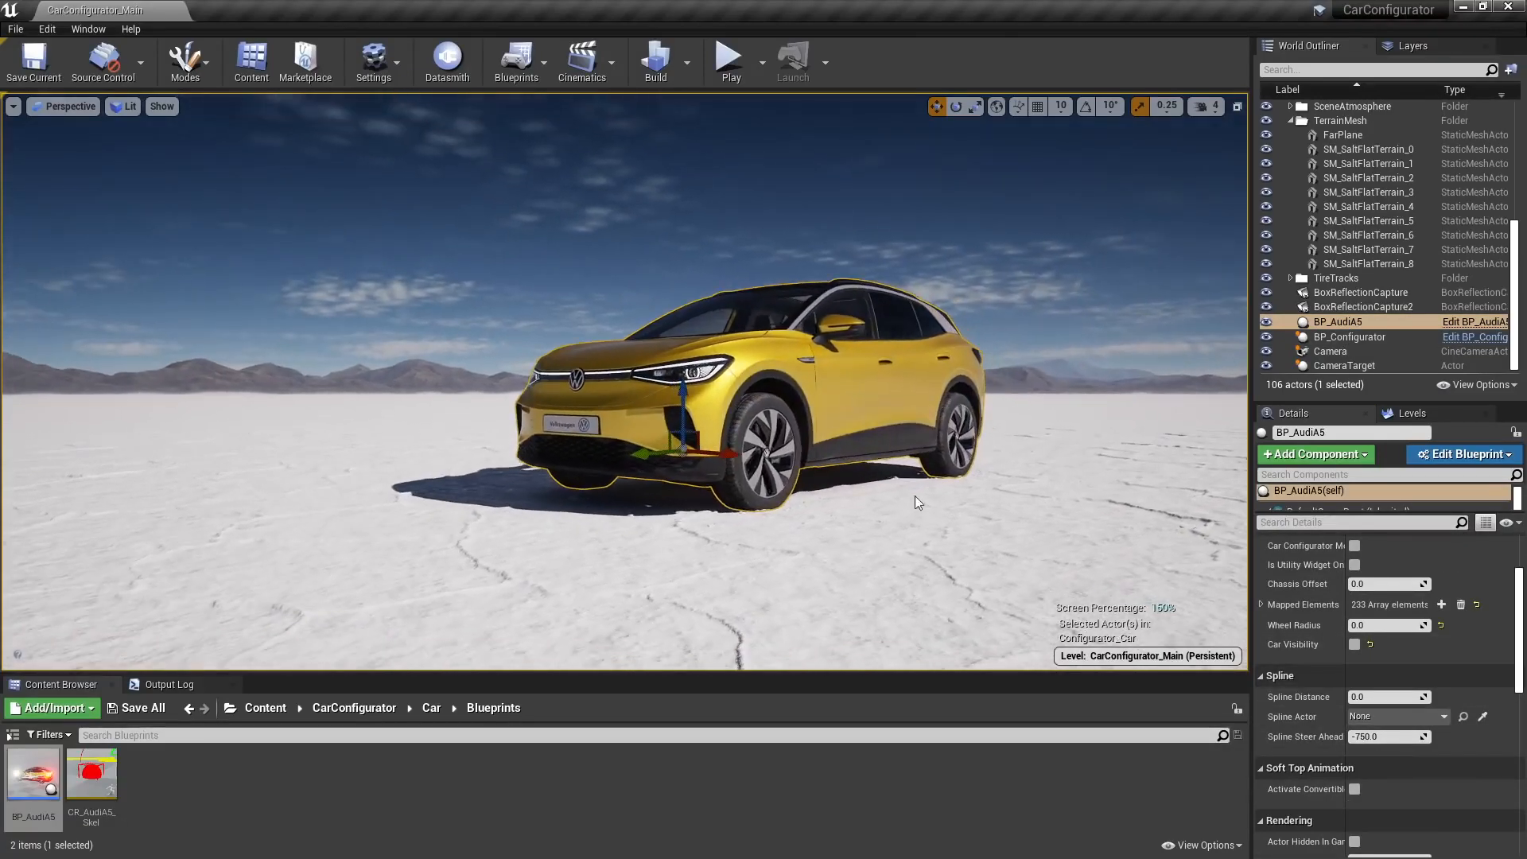
right_click_drag(675, 596, 708, 596, "alt")
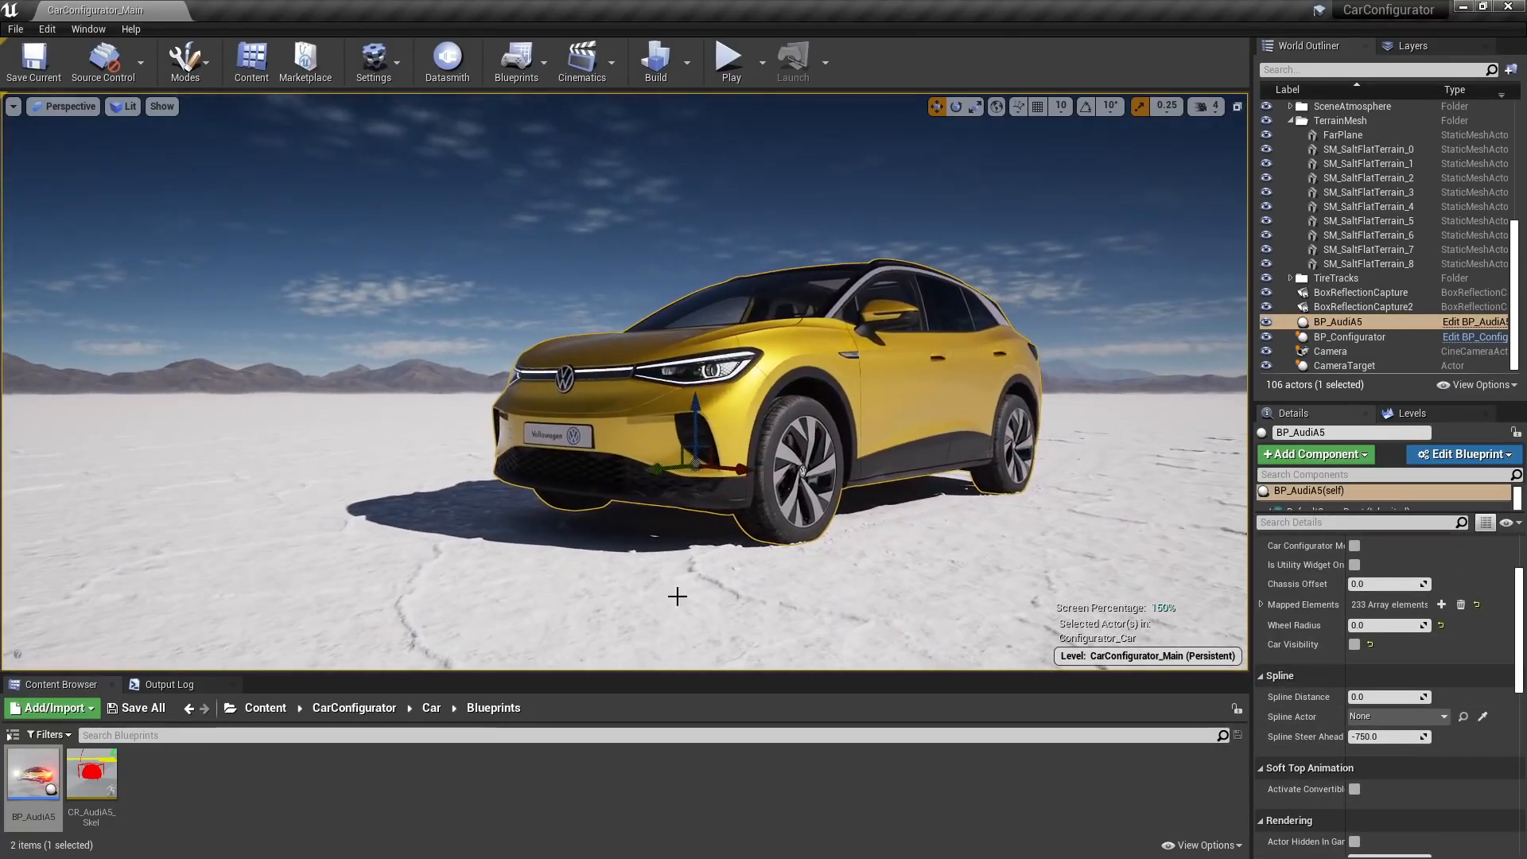
Open the SK_Audi_Skelmesh skeletal mesh from the CarConfigurator/Car/ConvertibleTop content folder
left_click(266, 709)
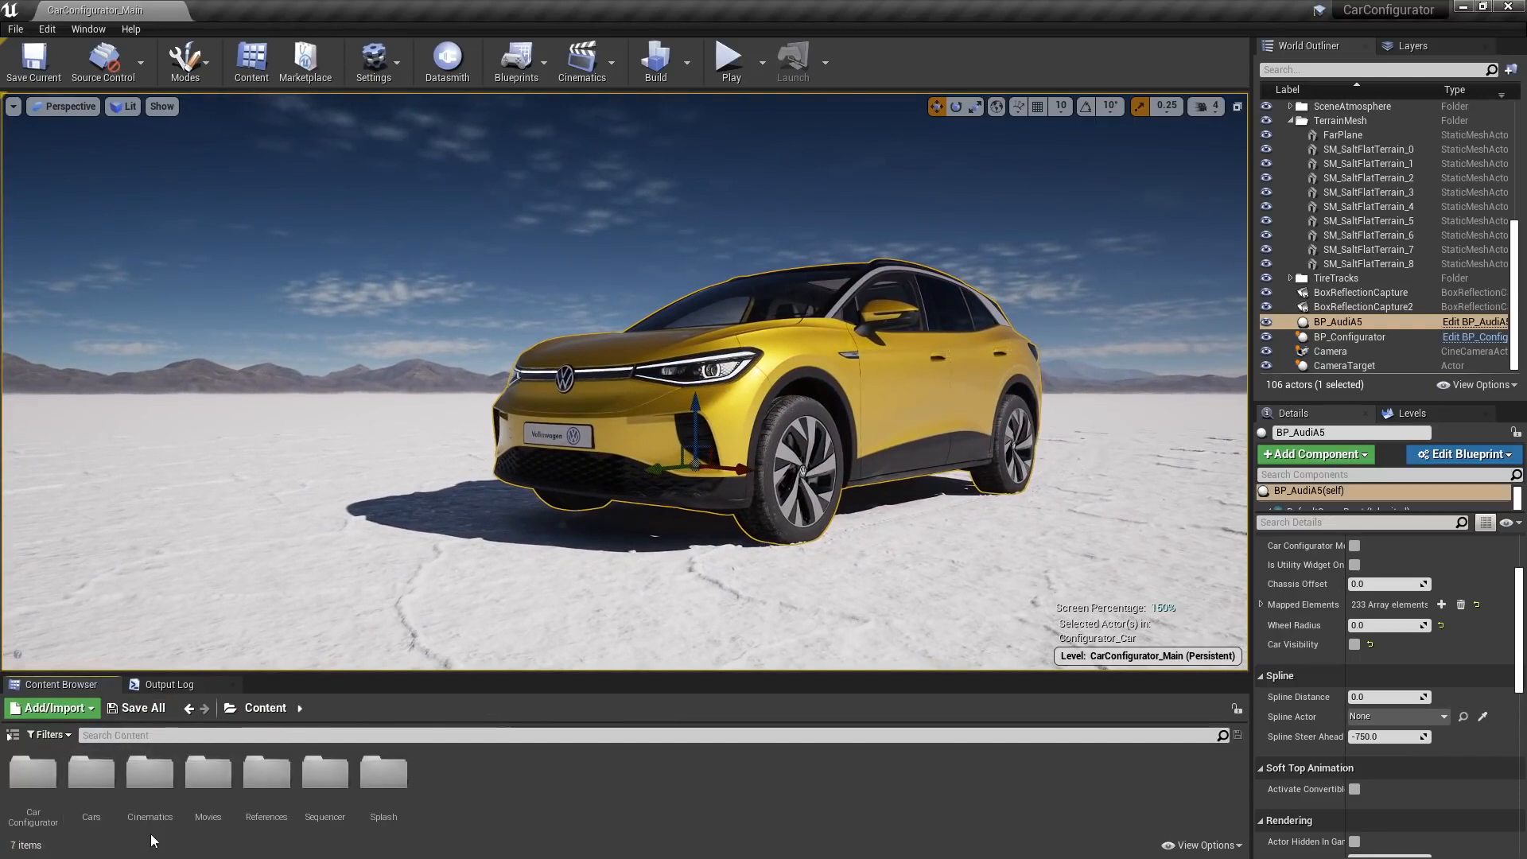
double_click(40, 779)
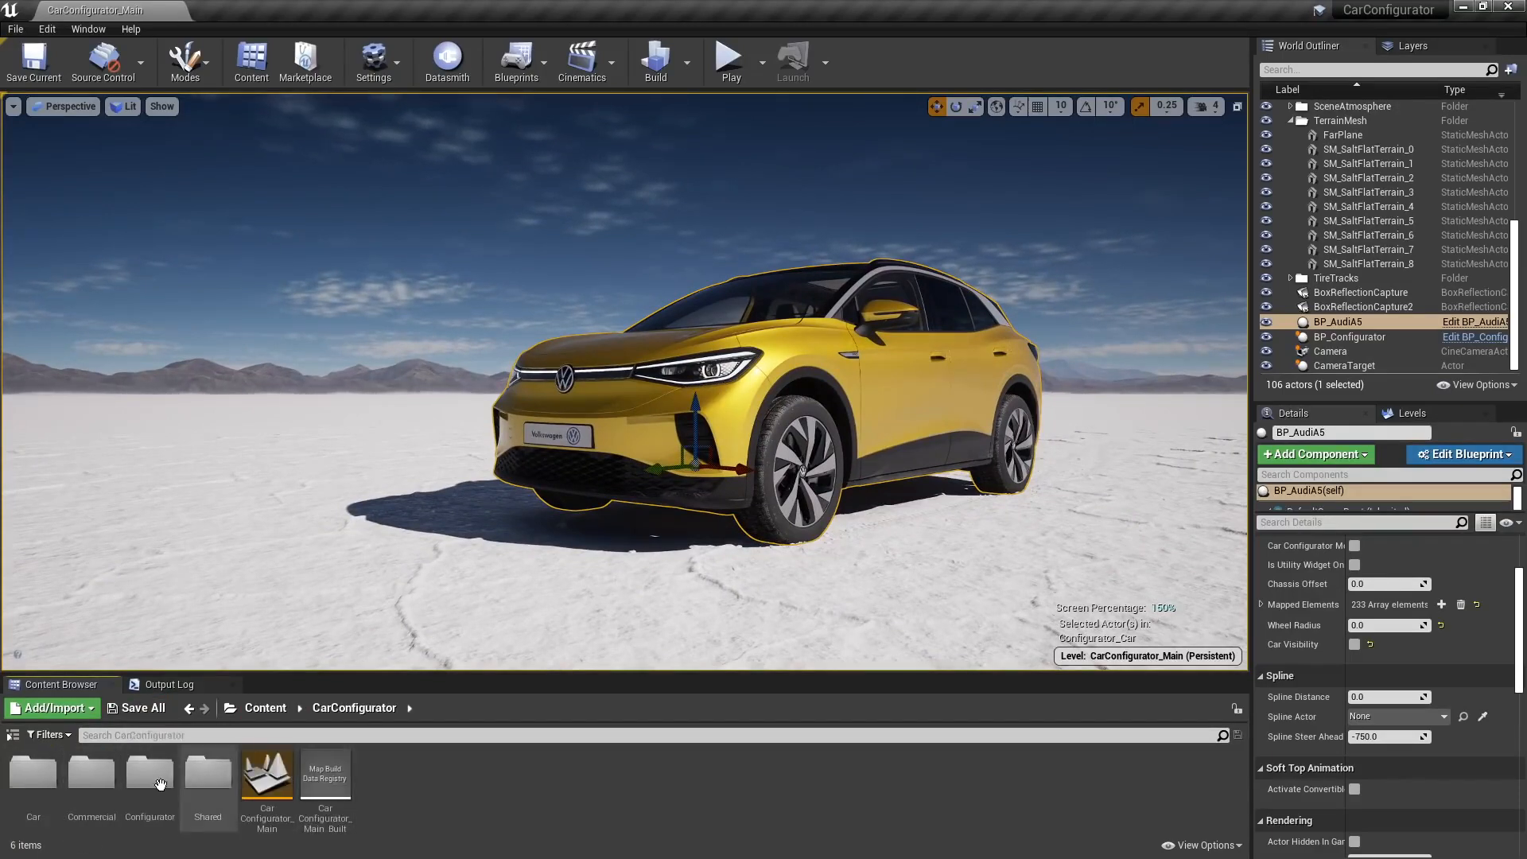
double_click(33, 773)
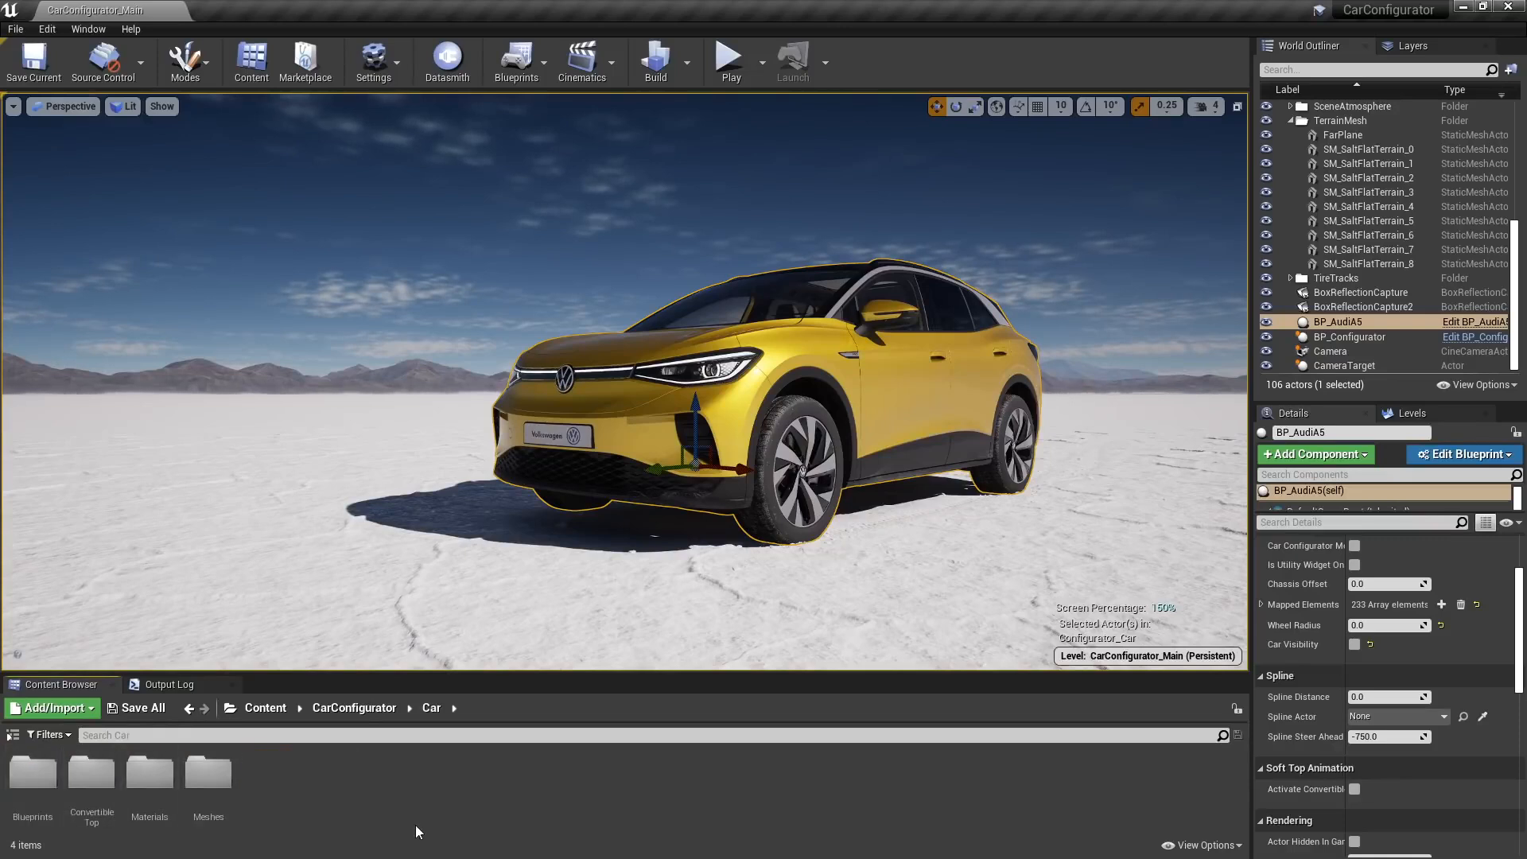
double_click(92, 771)
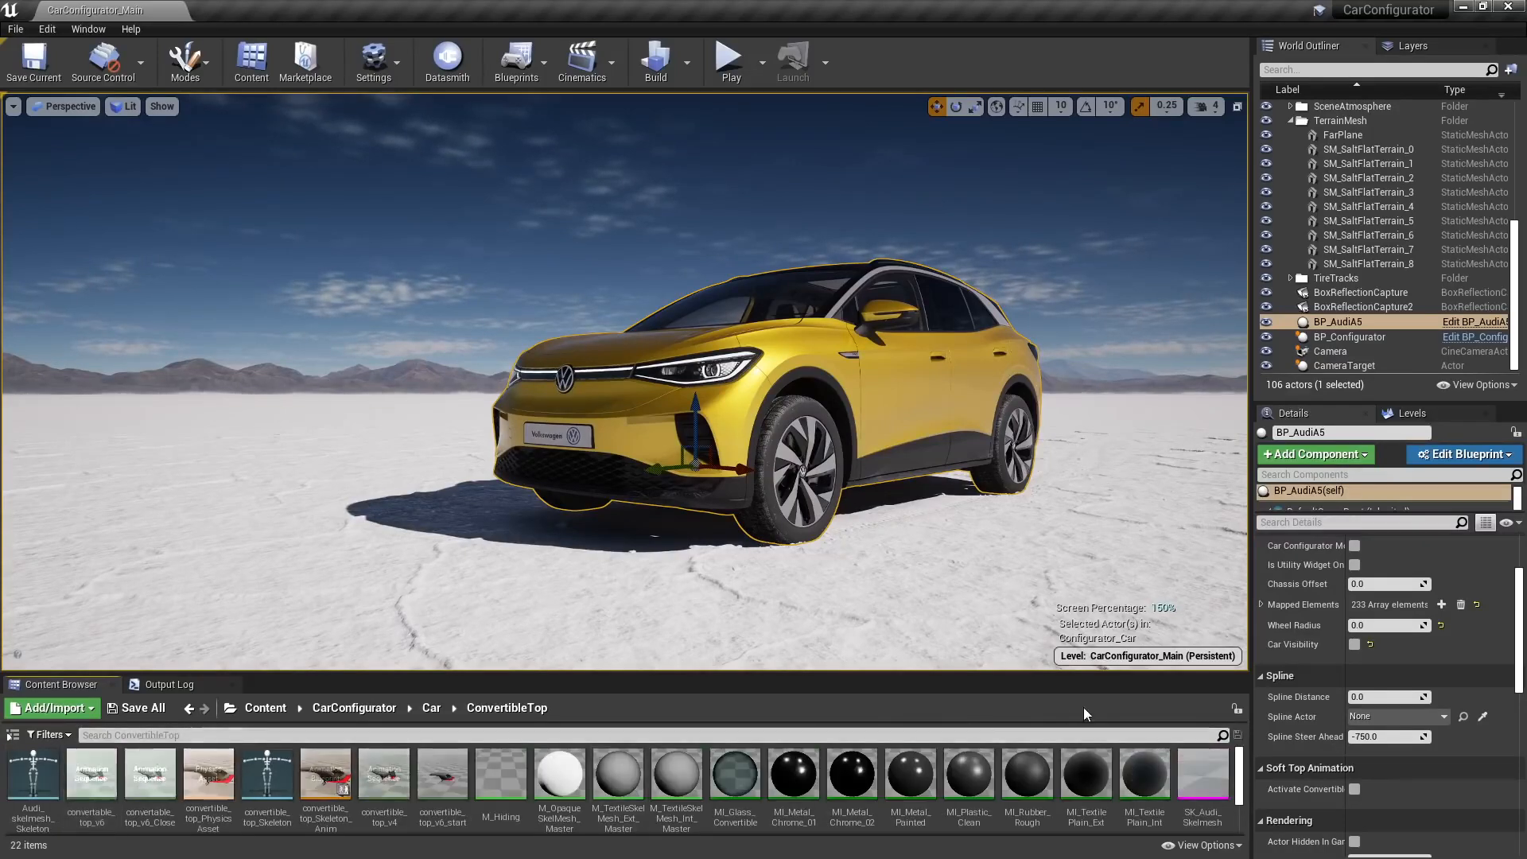
left_click(1209, 785)
double_click(1209, 785)
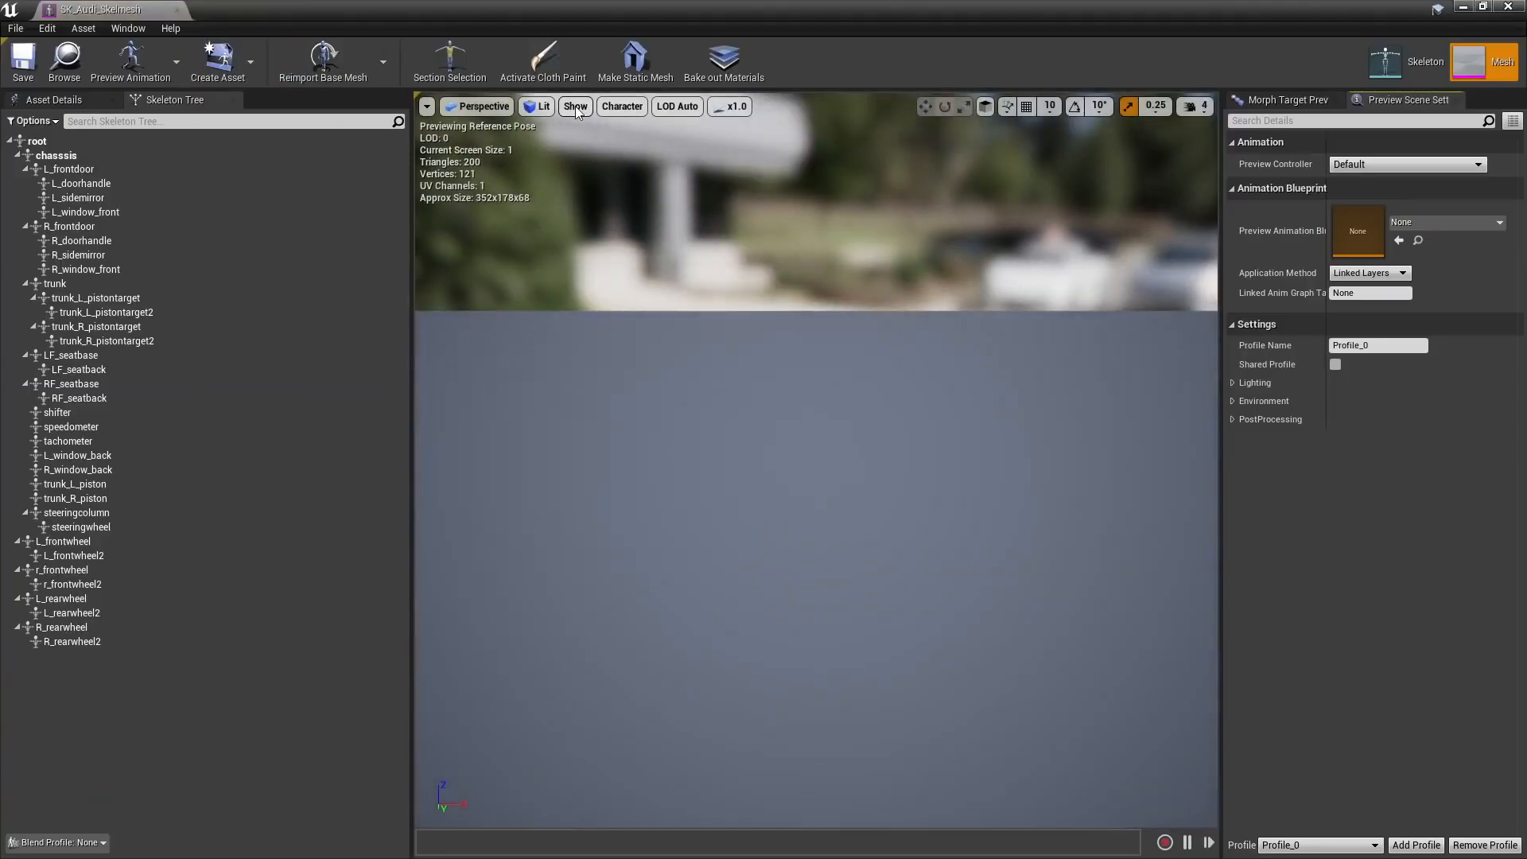
Show the bones in the SK_Audi_Skelmesh preview, examine the original Audi skeleton from another angle, and close the mesh editor
left_click(578, 111)
left_click(622, 108)
mouse_move(637, 162)
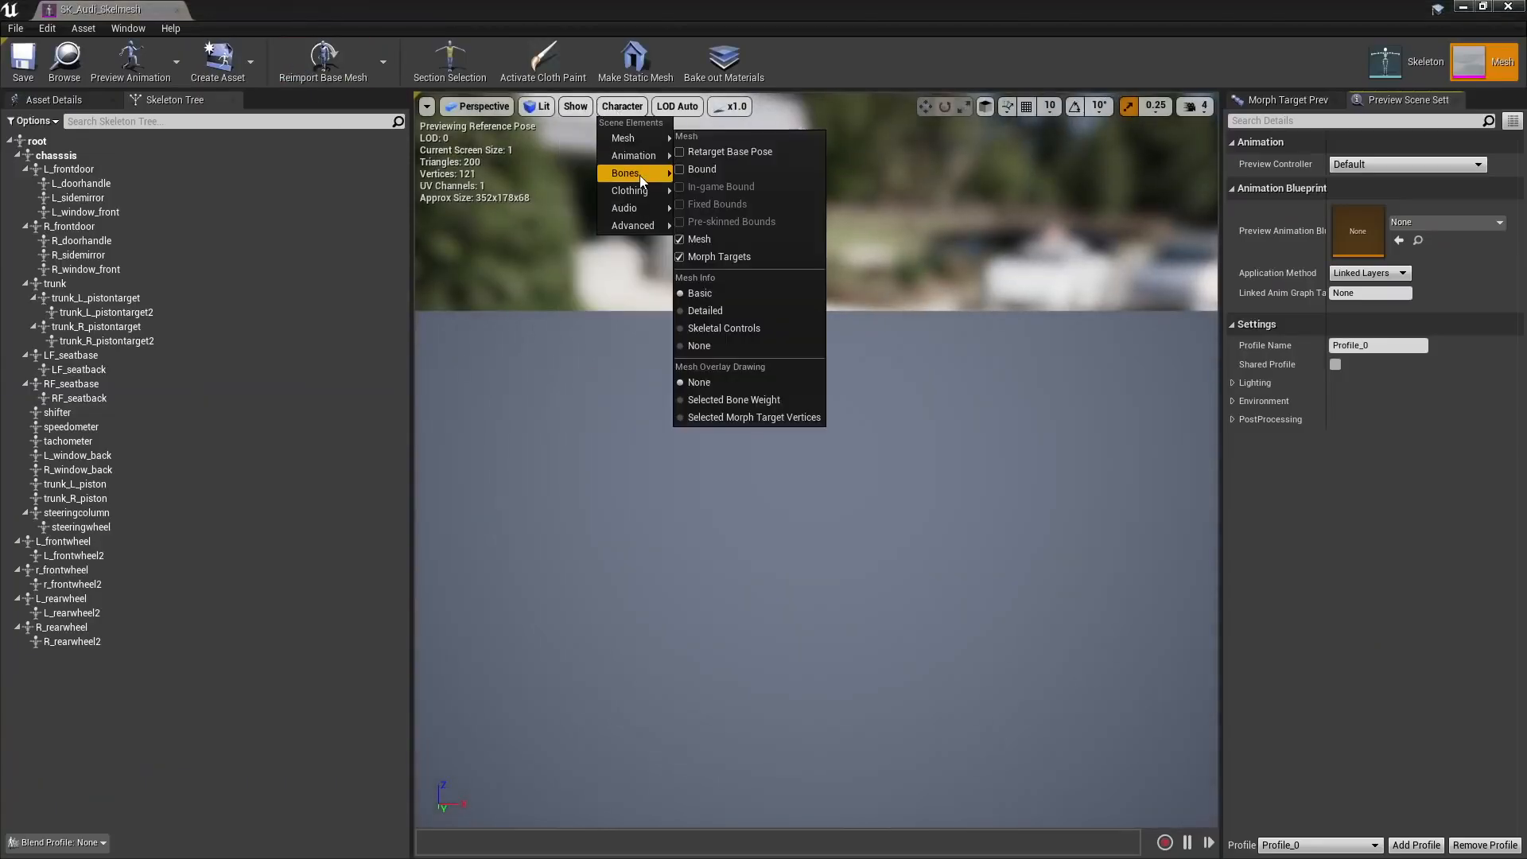
left_click(715, 238)
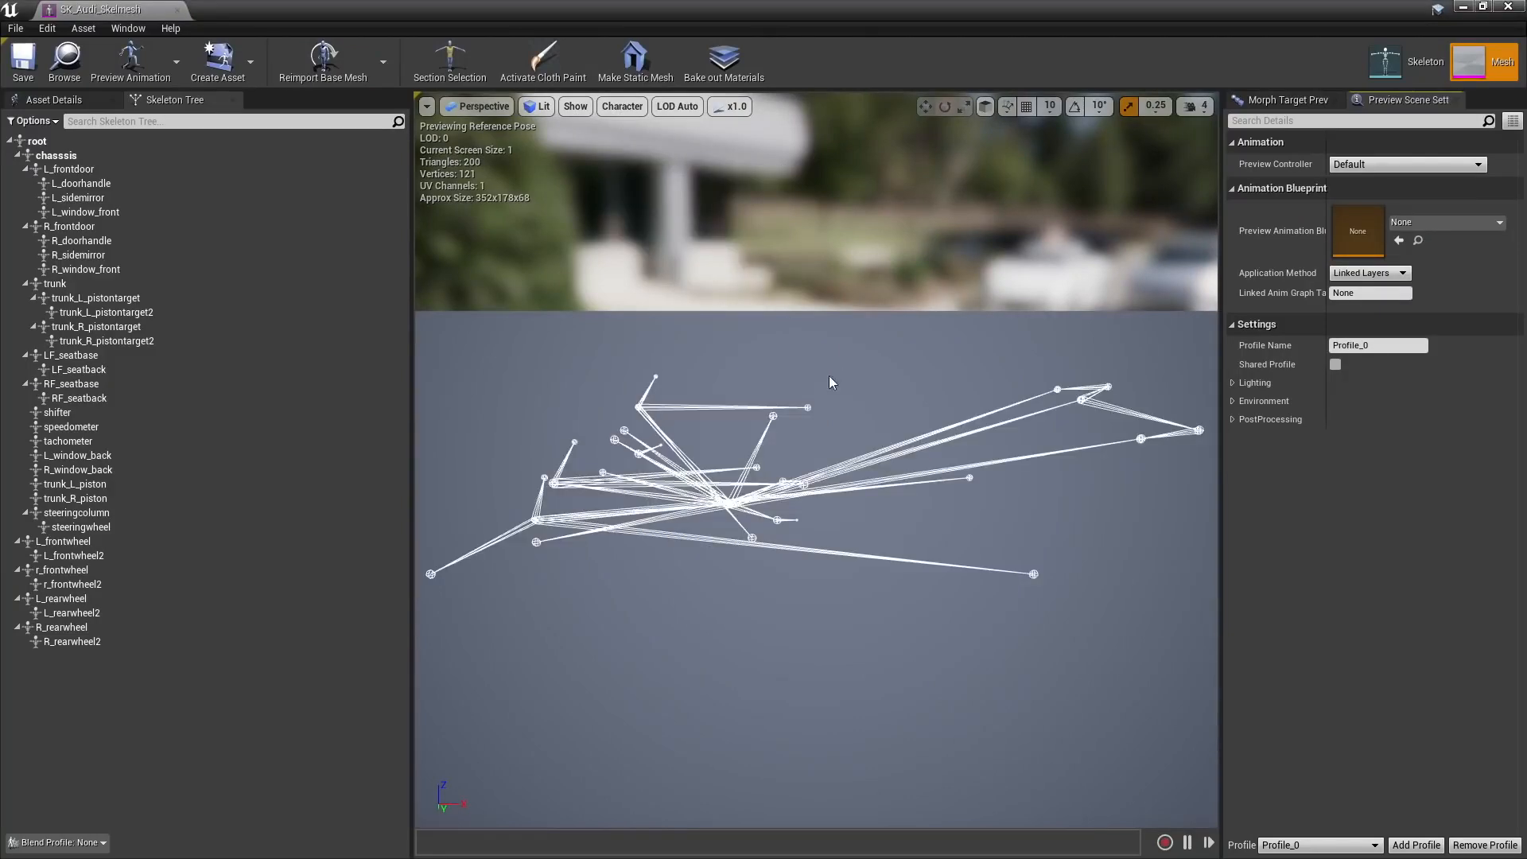
scroll(775, 382, "down", 2)
scroll(775, 390, "up", 1)
left_click_drag(775, 389, 812, 394, "alt")
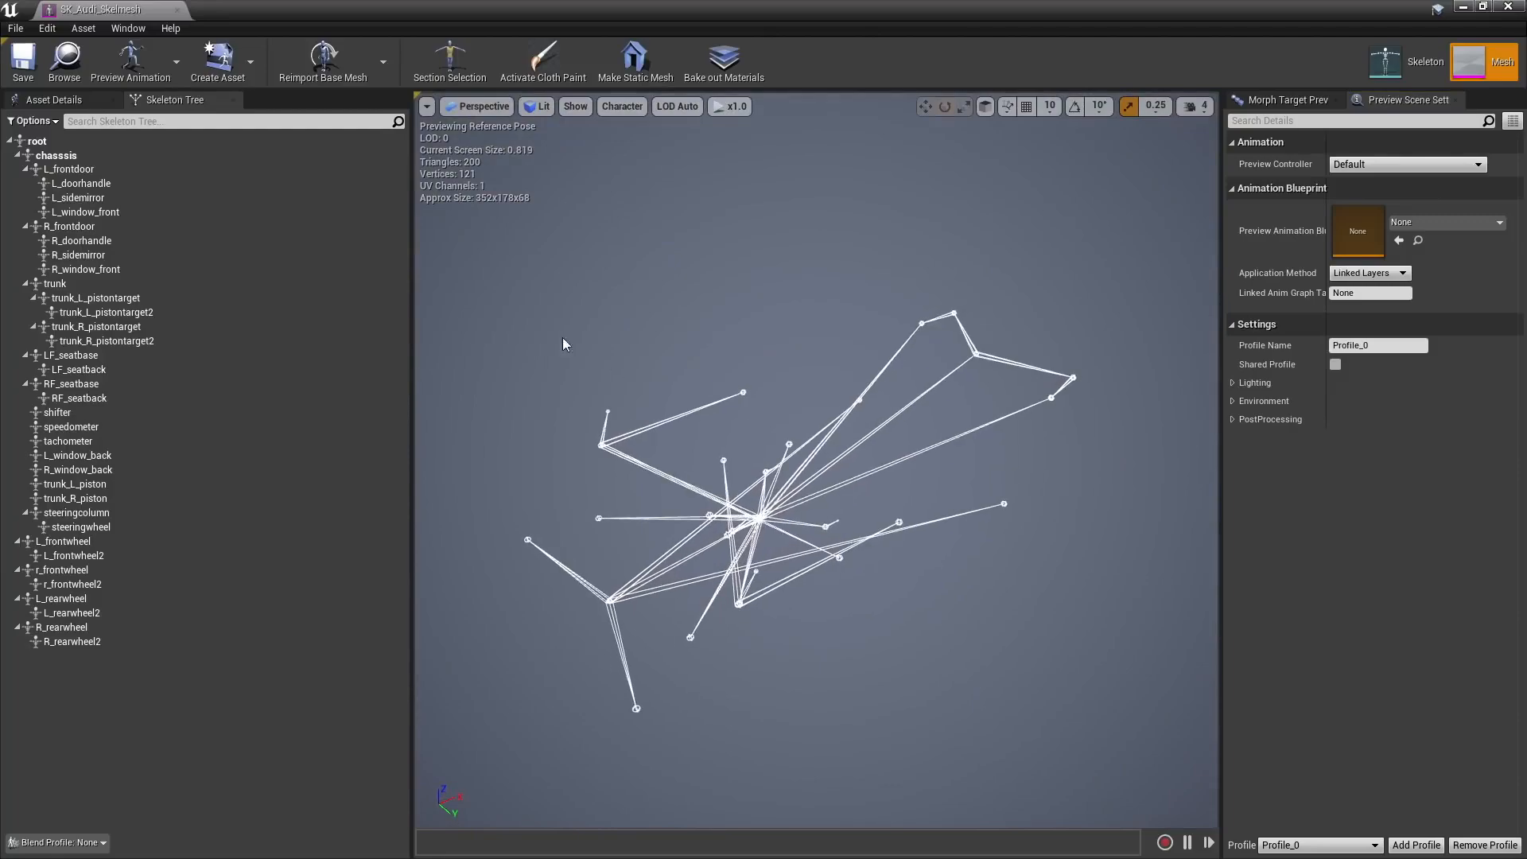
left_click(1513, 10)
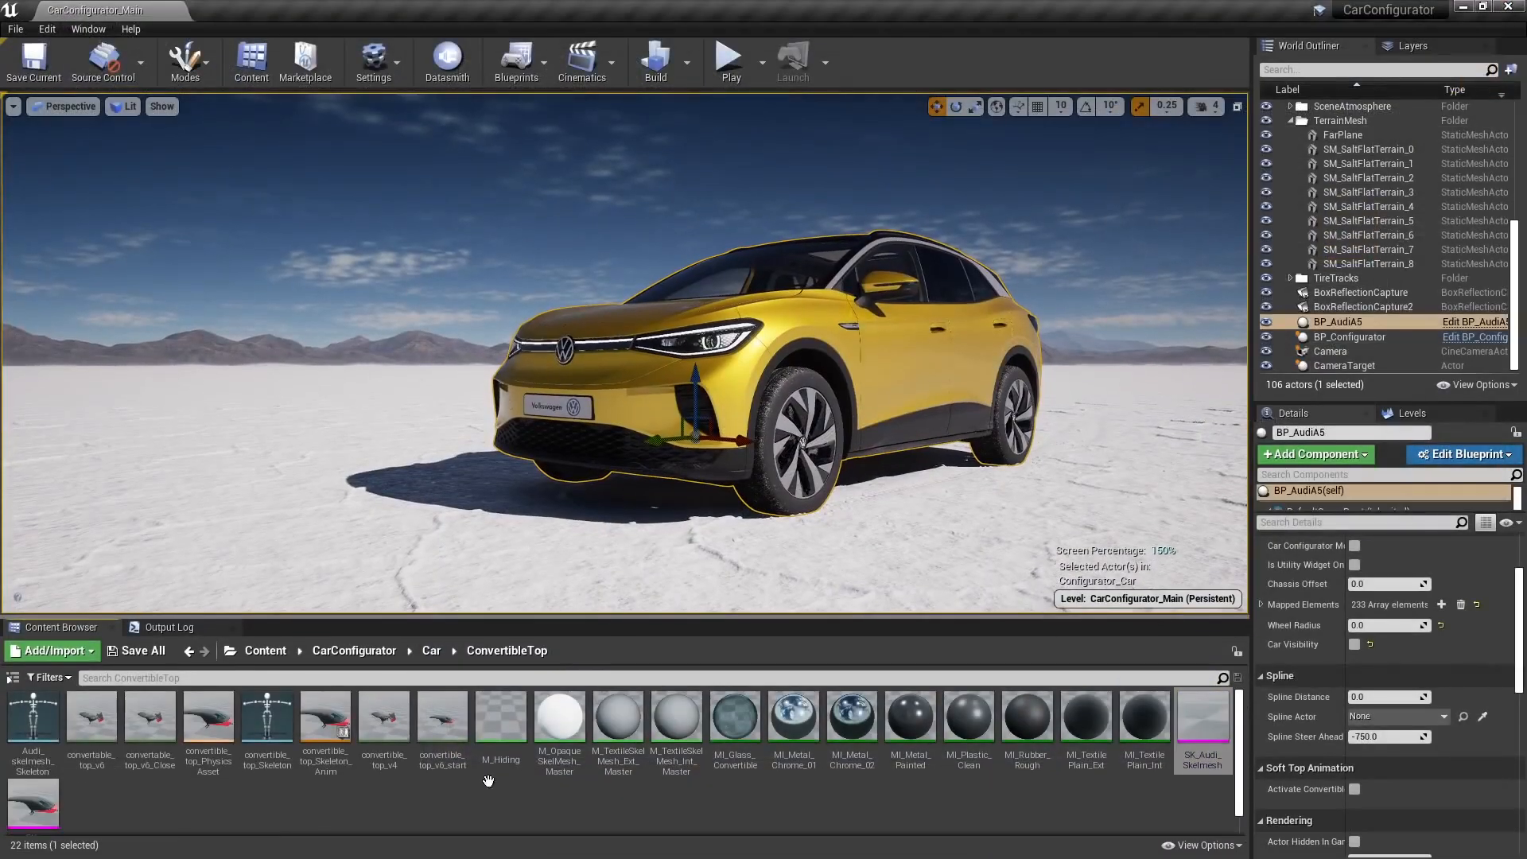
Start importing SK_ID4b_Skelmesh.FBX from the VW_id4 project folder into the ConvertibleTop content folder
left_click(123, 814)
left_click(57, 650)
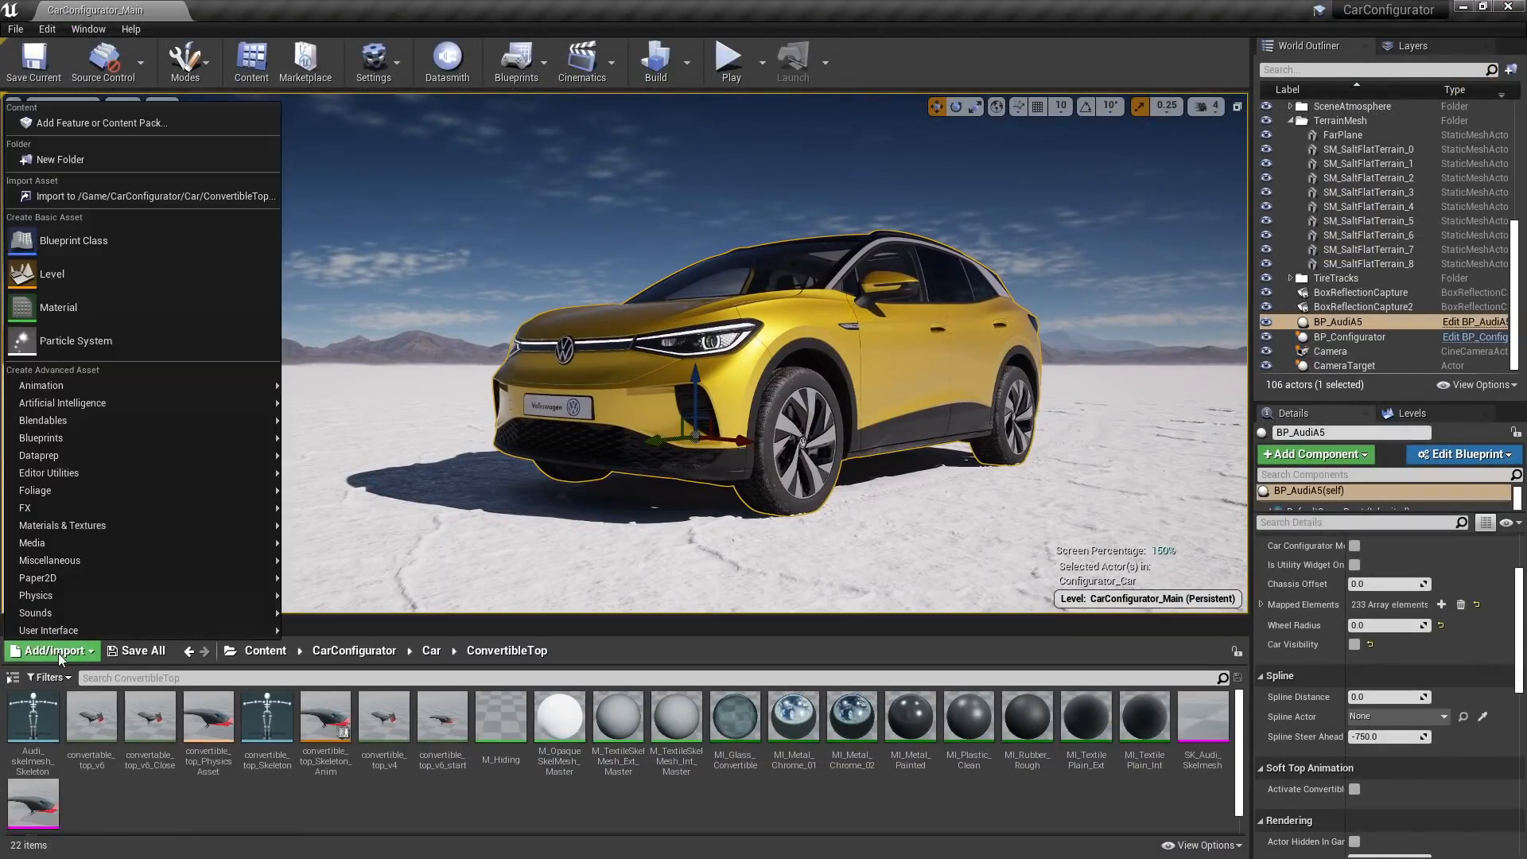
left_click(89, 196)
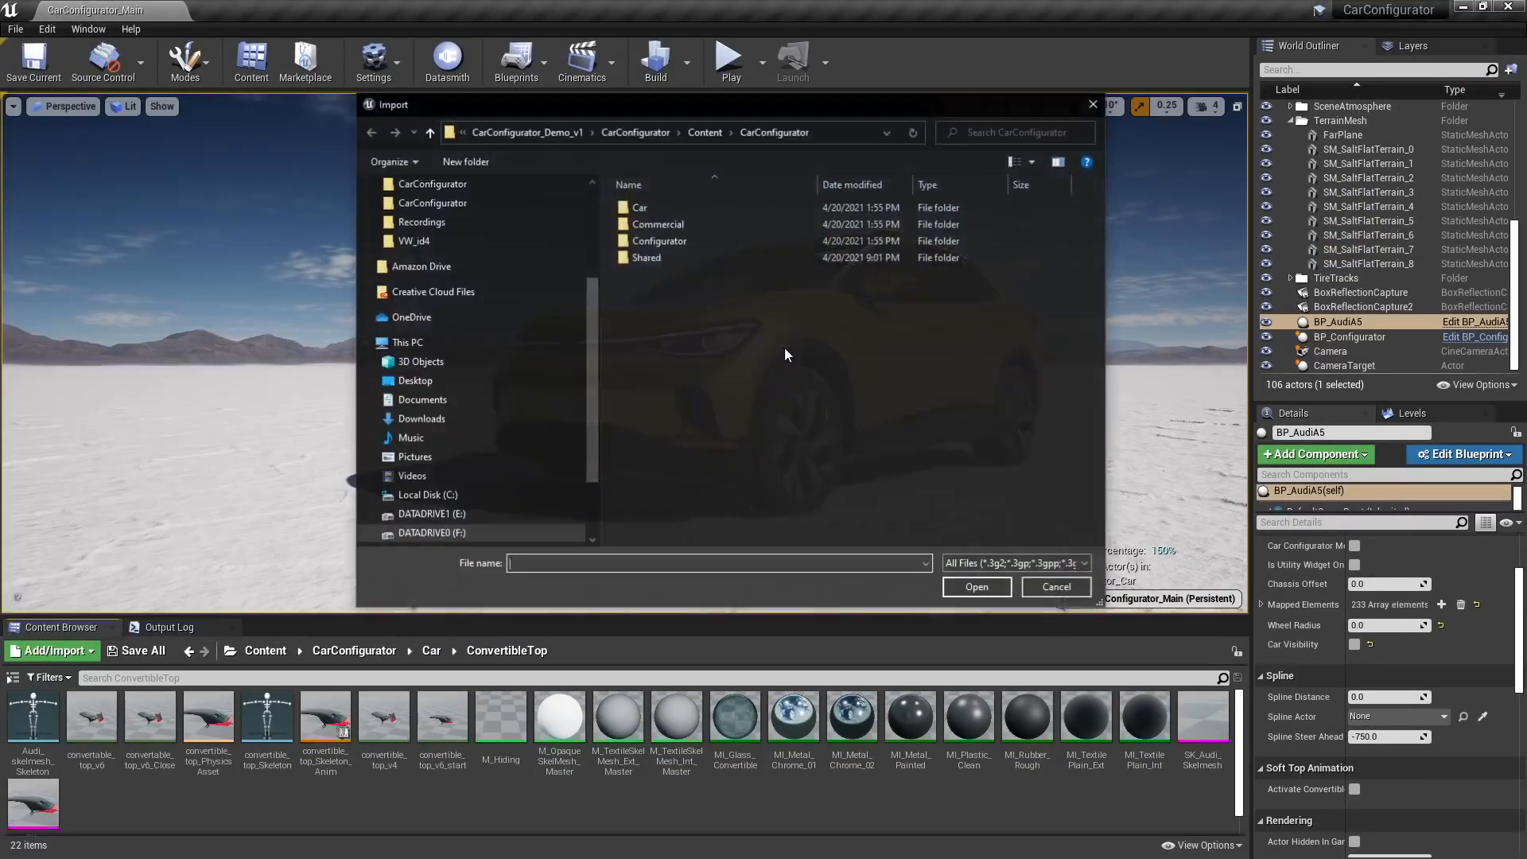
left_click(418, 243)
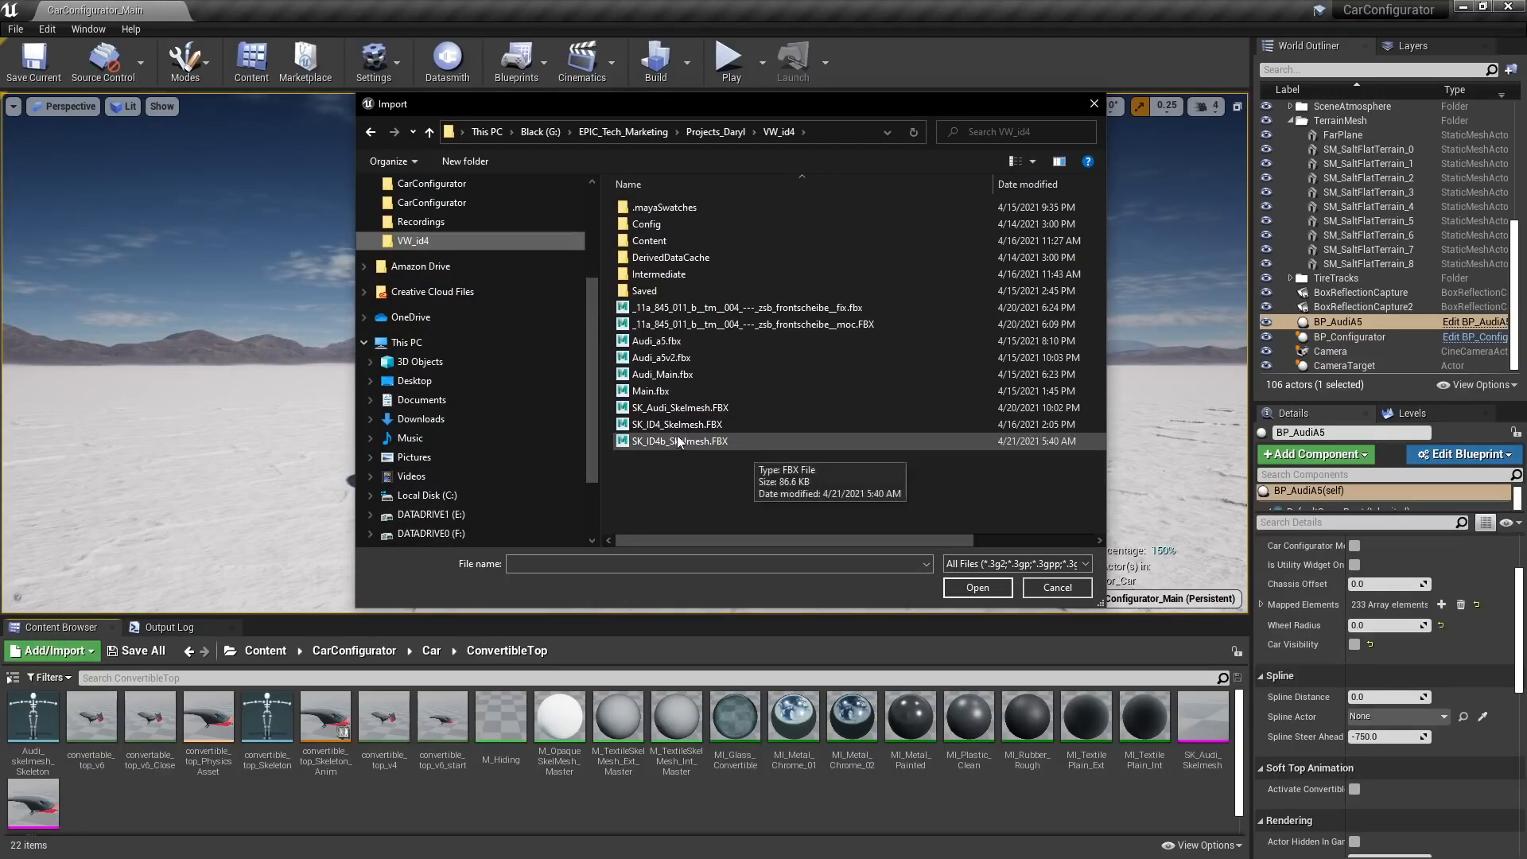
left_click(762, 442)
left_click(978, 589)
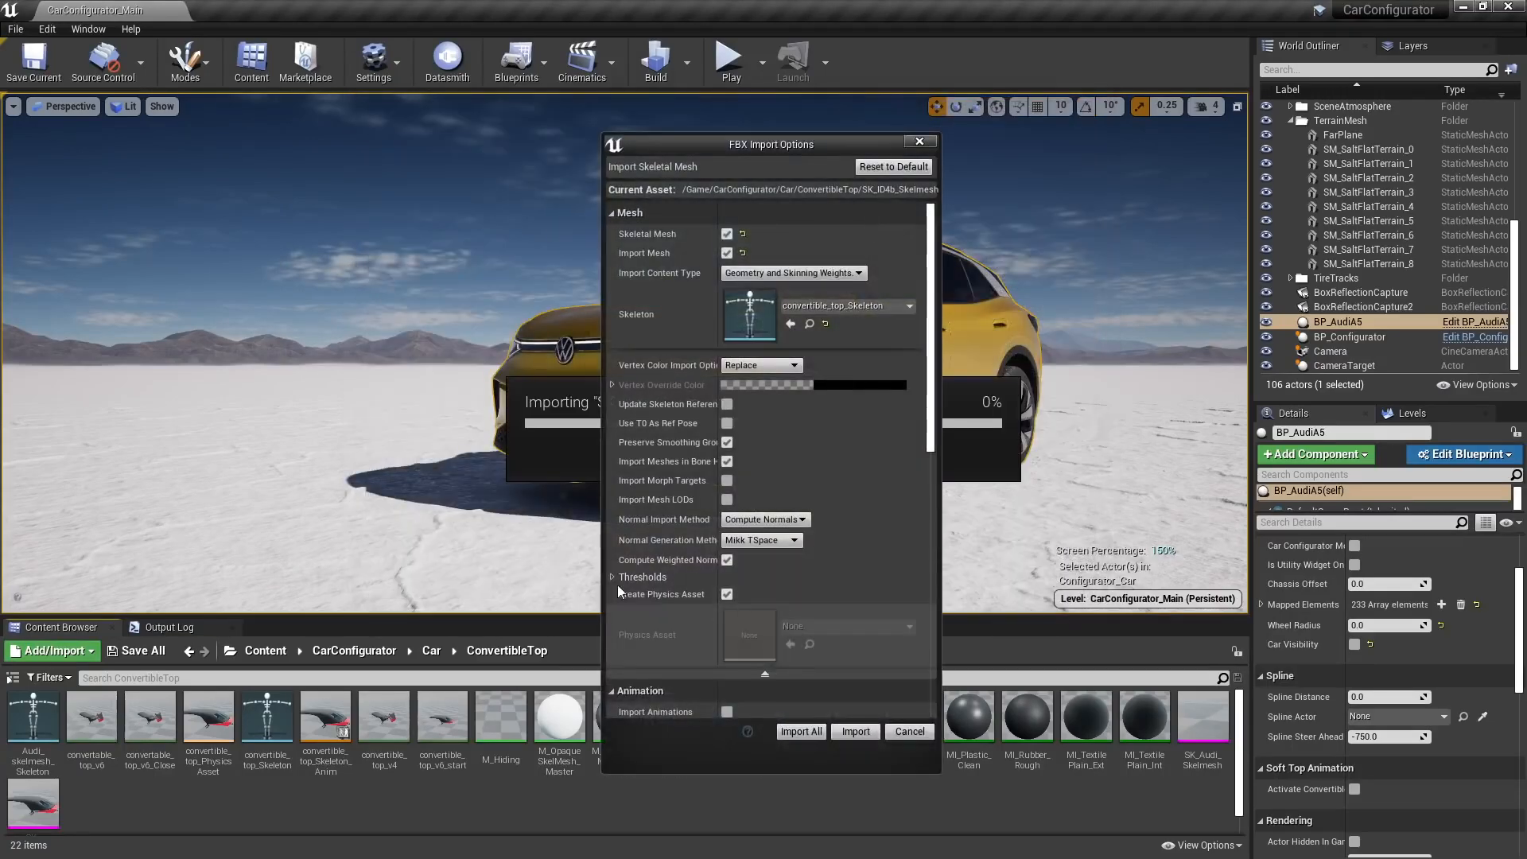
Import the mesh with Skeleton set to None and both Update Skeleton Reference Pose and Use T0 As Ref Pose enabled, and close the message log
left_click(866, 304)
left_click(807, 388)
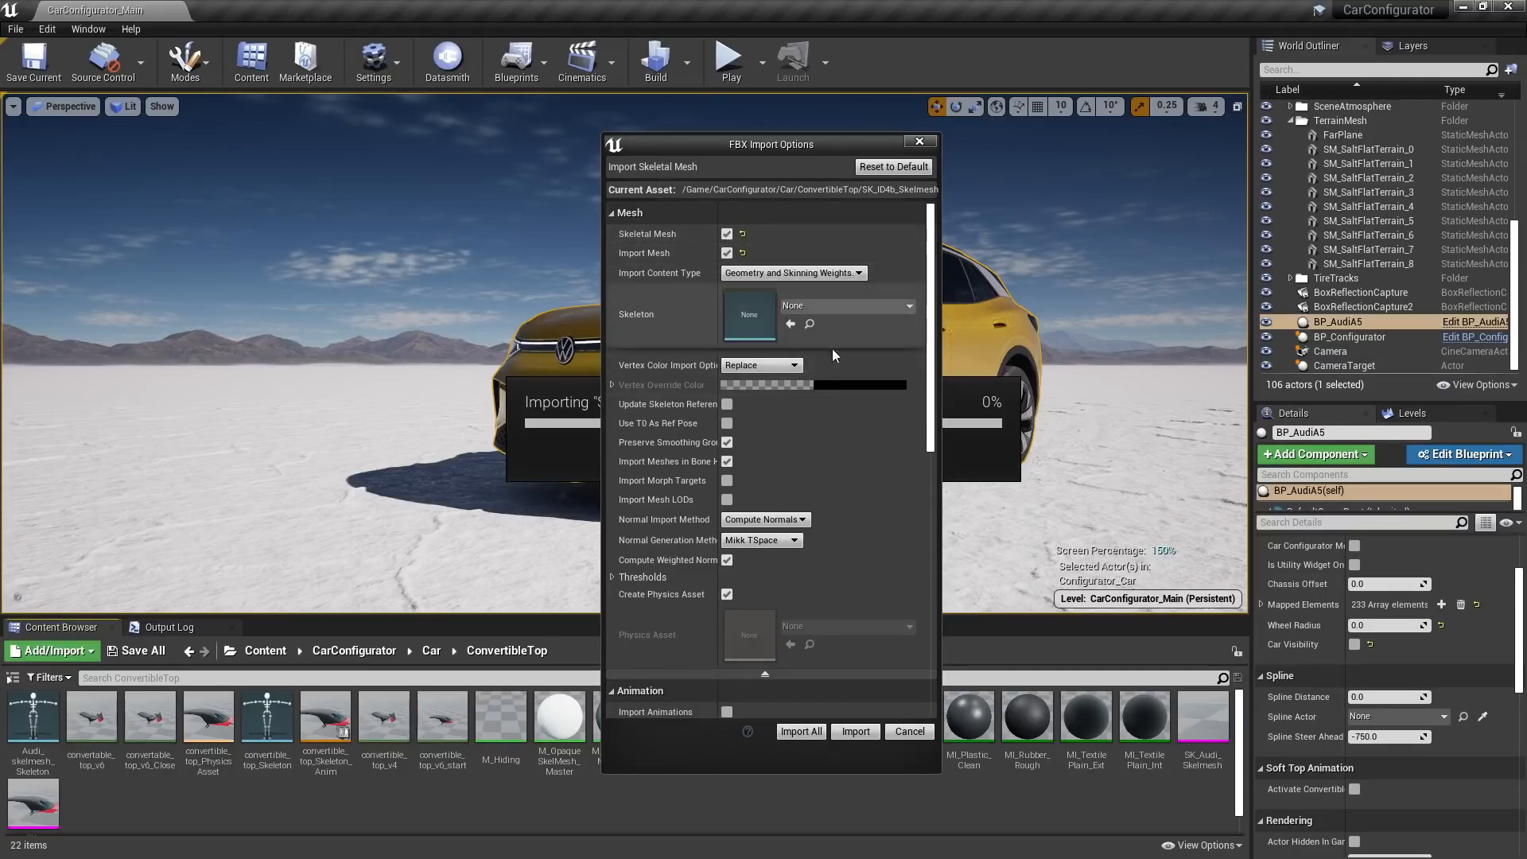
scroll(859, 371, "down", 1)
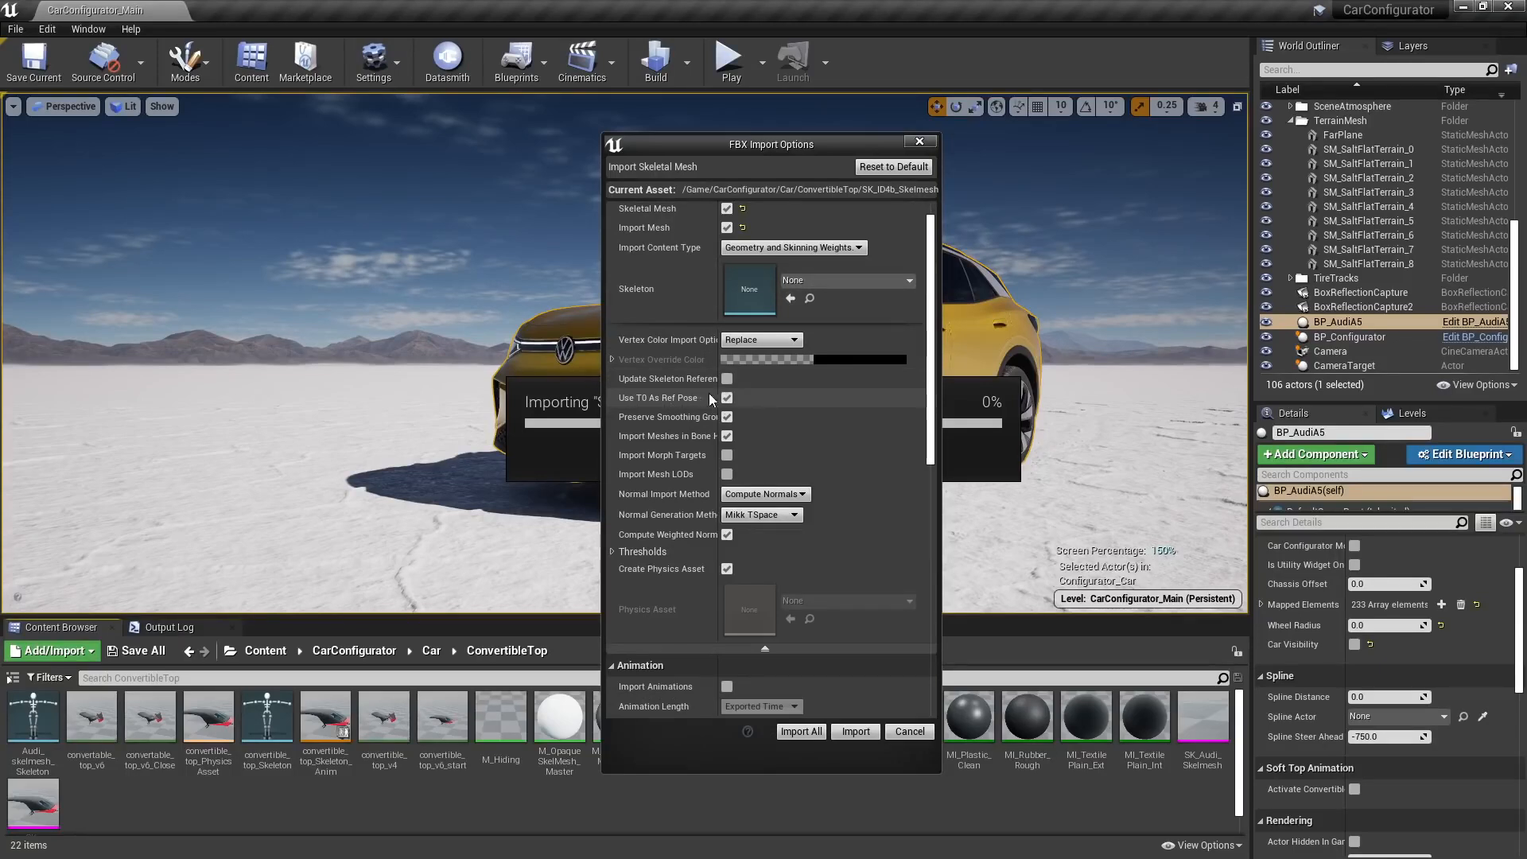
left_click(727, 378)
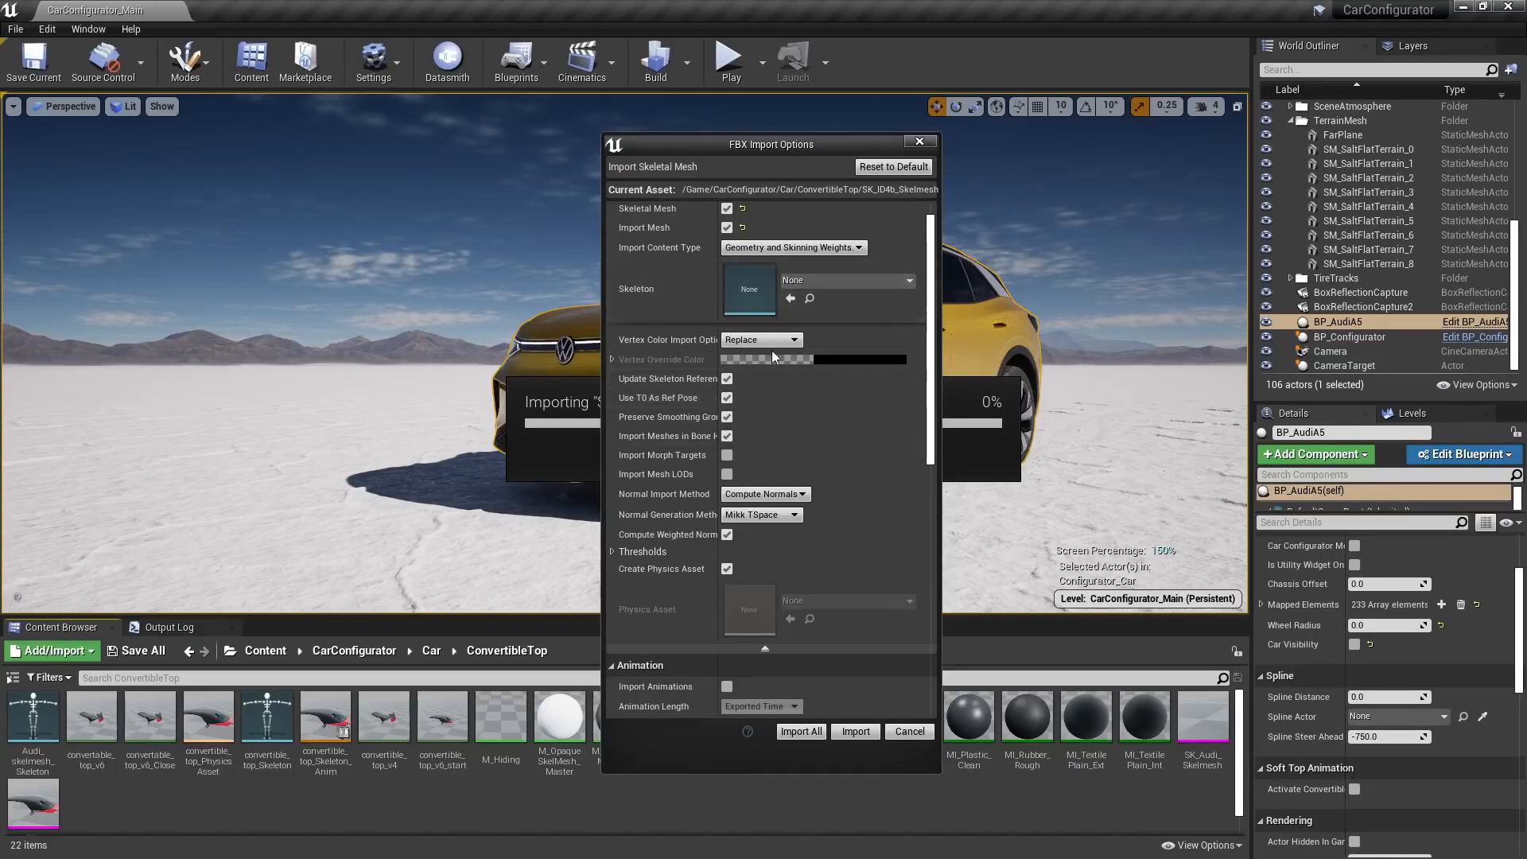
left_click(783, 732)
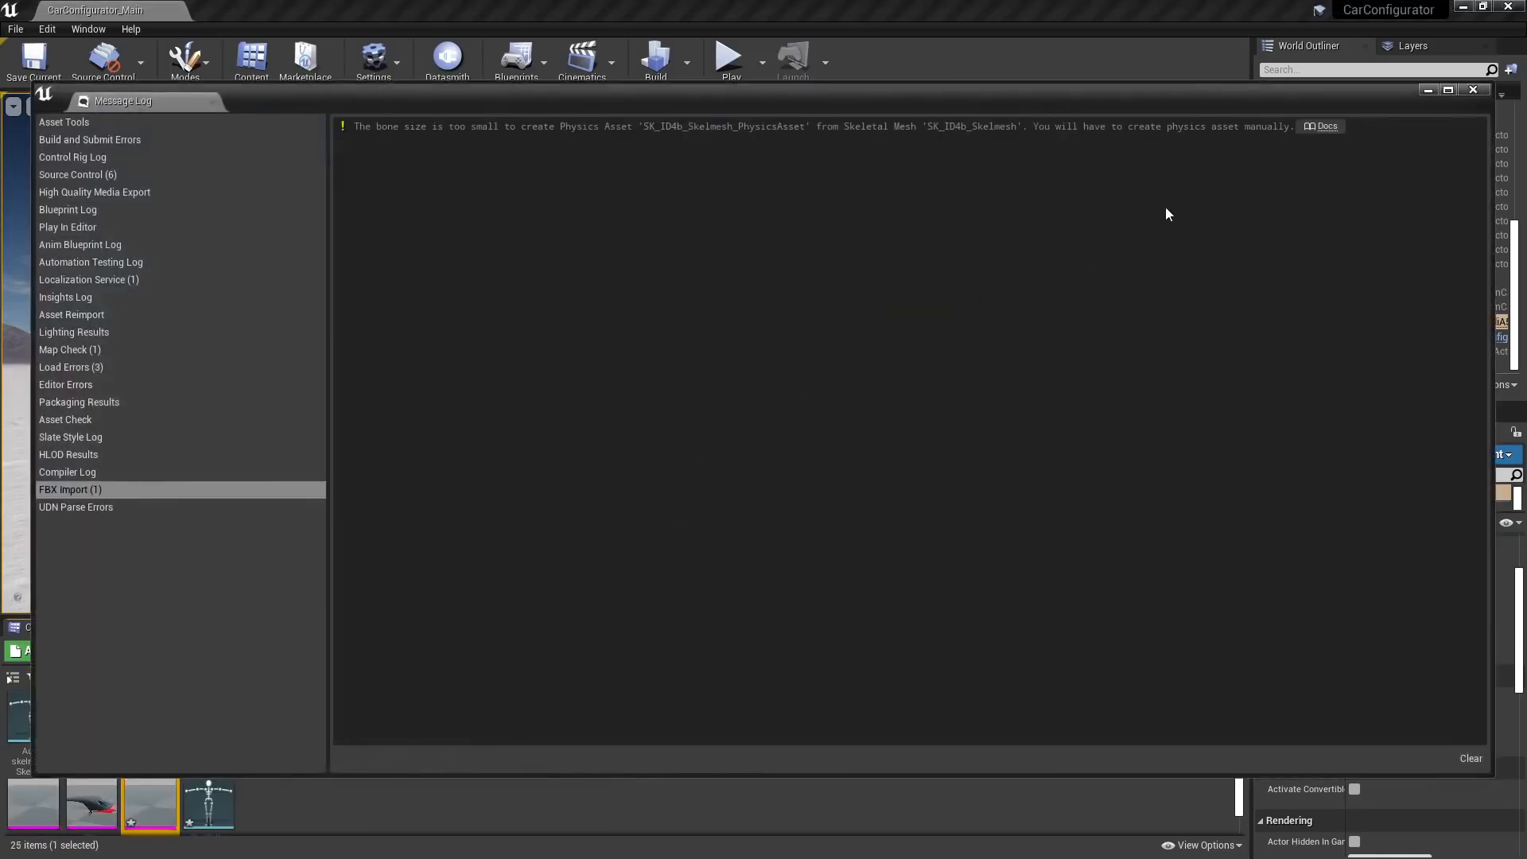
left_click(1473, 89)
left_click(496, 809)
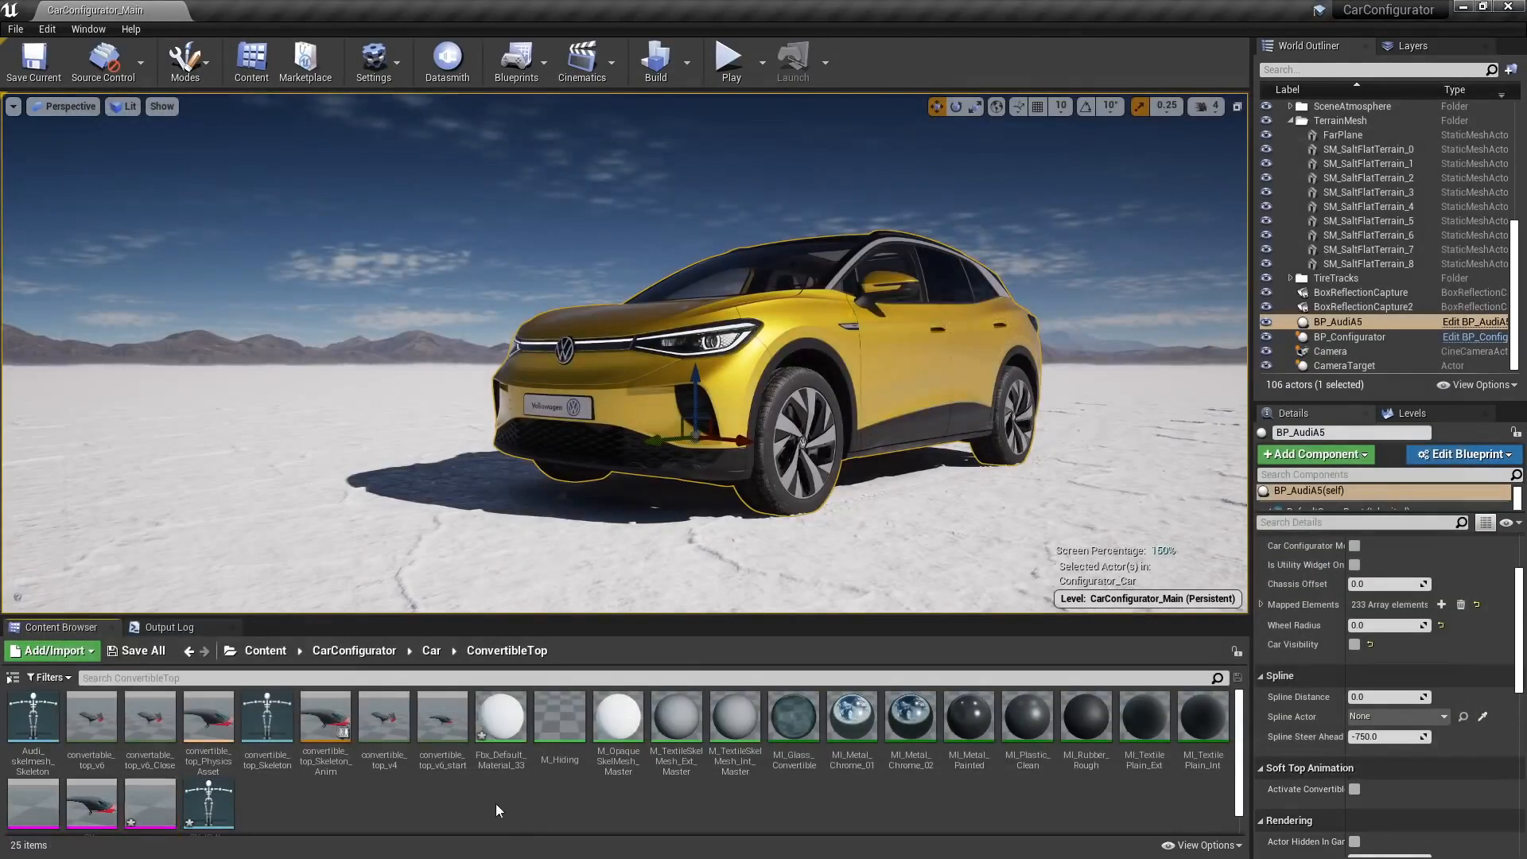
Open the newly imported SK_ID4b_Skelmesh skeleton and examine joint52 at the end of the rear door chain
left_click_drag(209, 804, 820, 321)
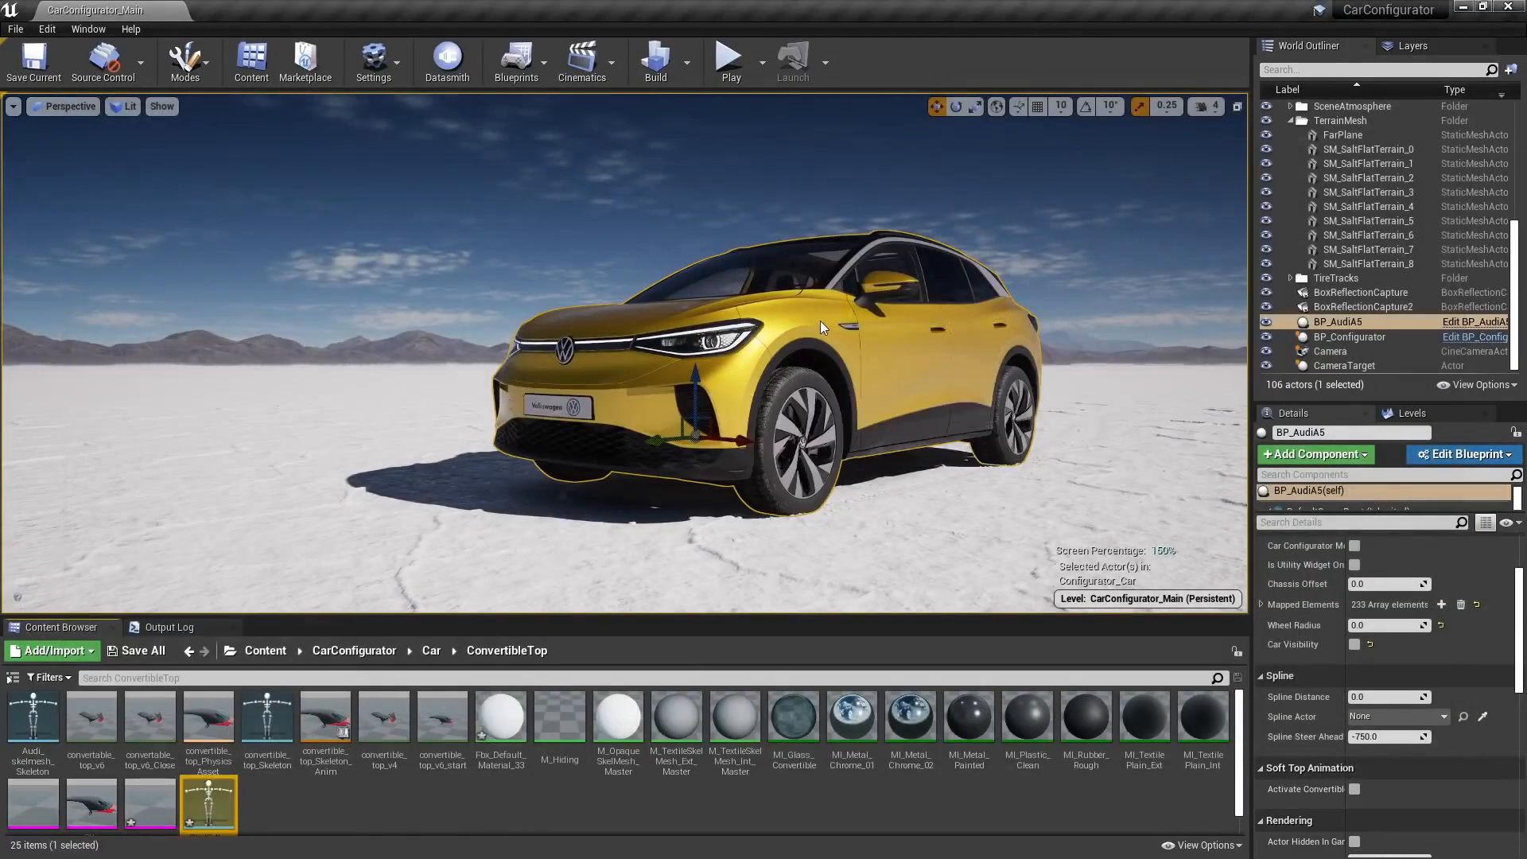
left_click_drag(809, 438, 832, 469, "alt")
left_click_drag(887, 417, 898, 453, "alt")
left_click(896, 563)
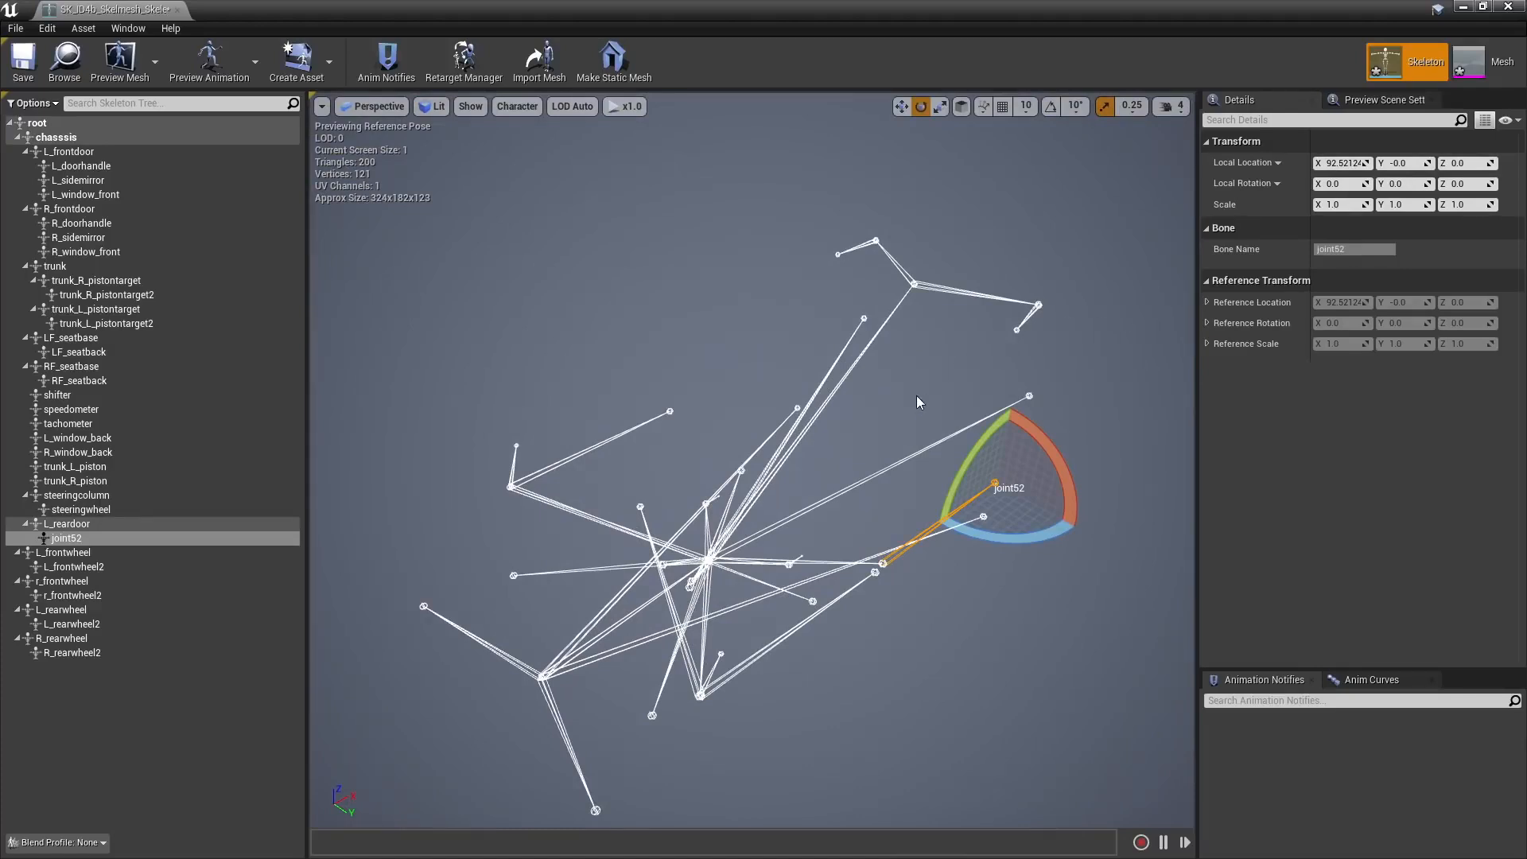
left_click_drag(916, 394, 905, 441, "alt")
right_click_drag(876, 563, 873, 563)
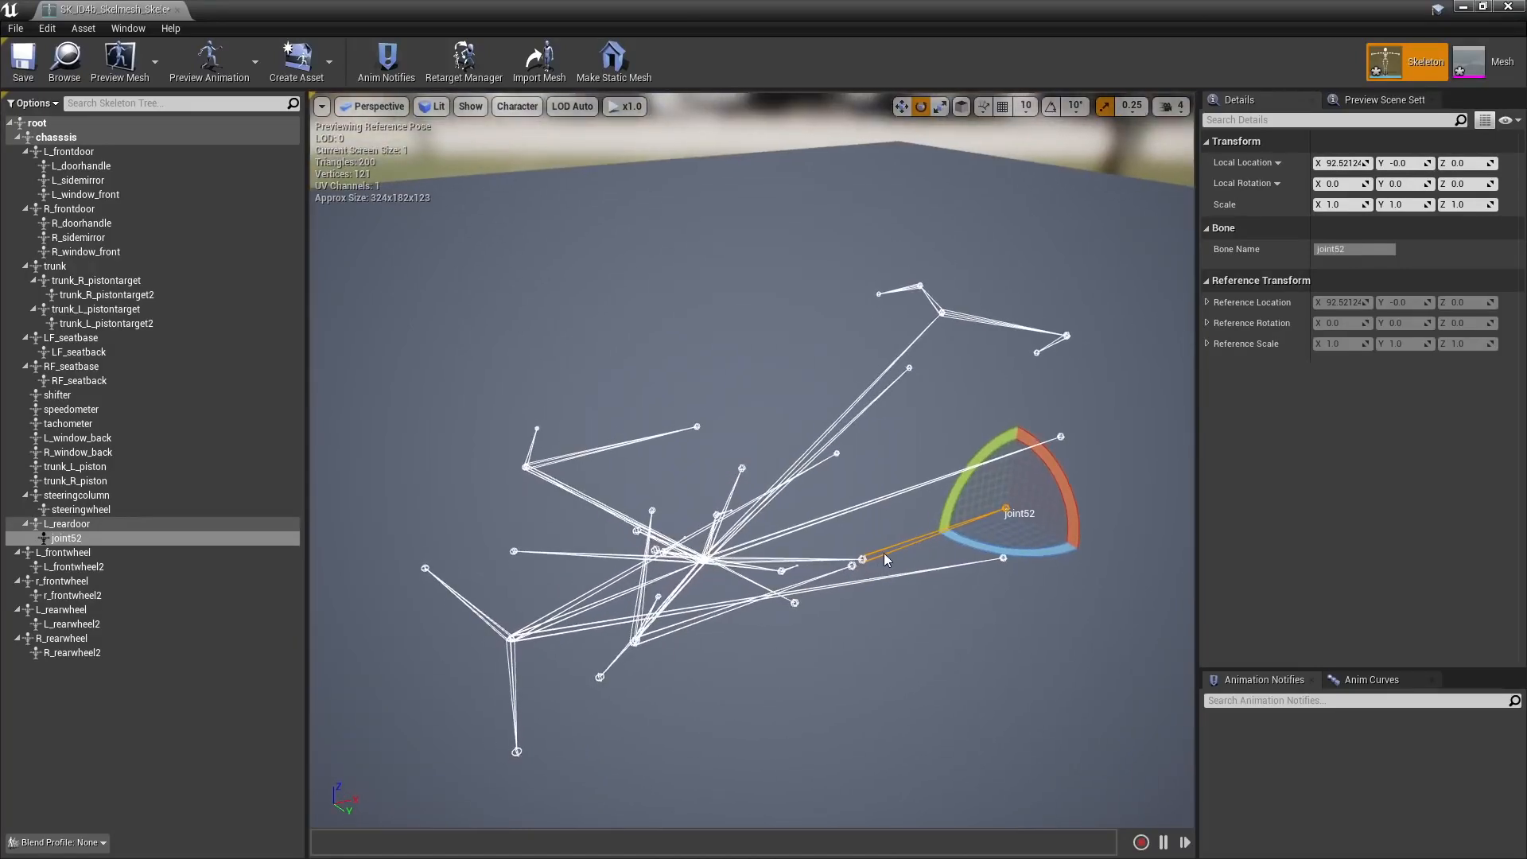
Select the L_reardoor bone to check its placement in the skeleton, and save the skeleton asset
scroll(885, 552, "up", 4)
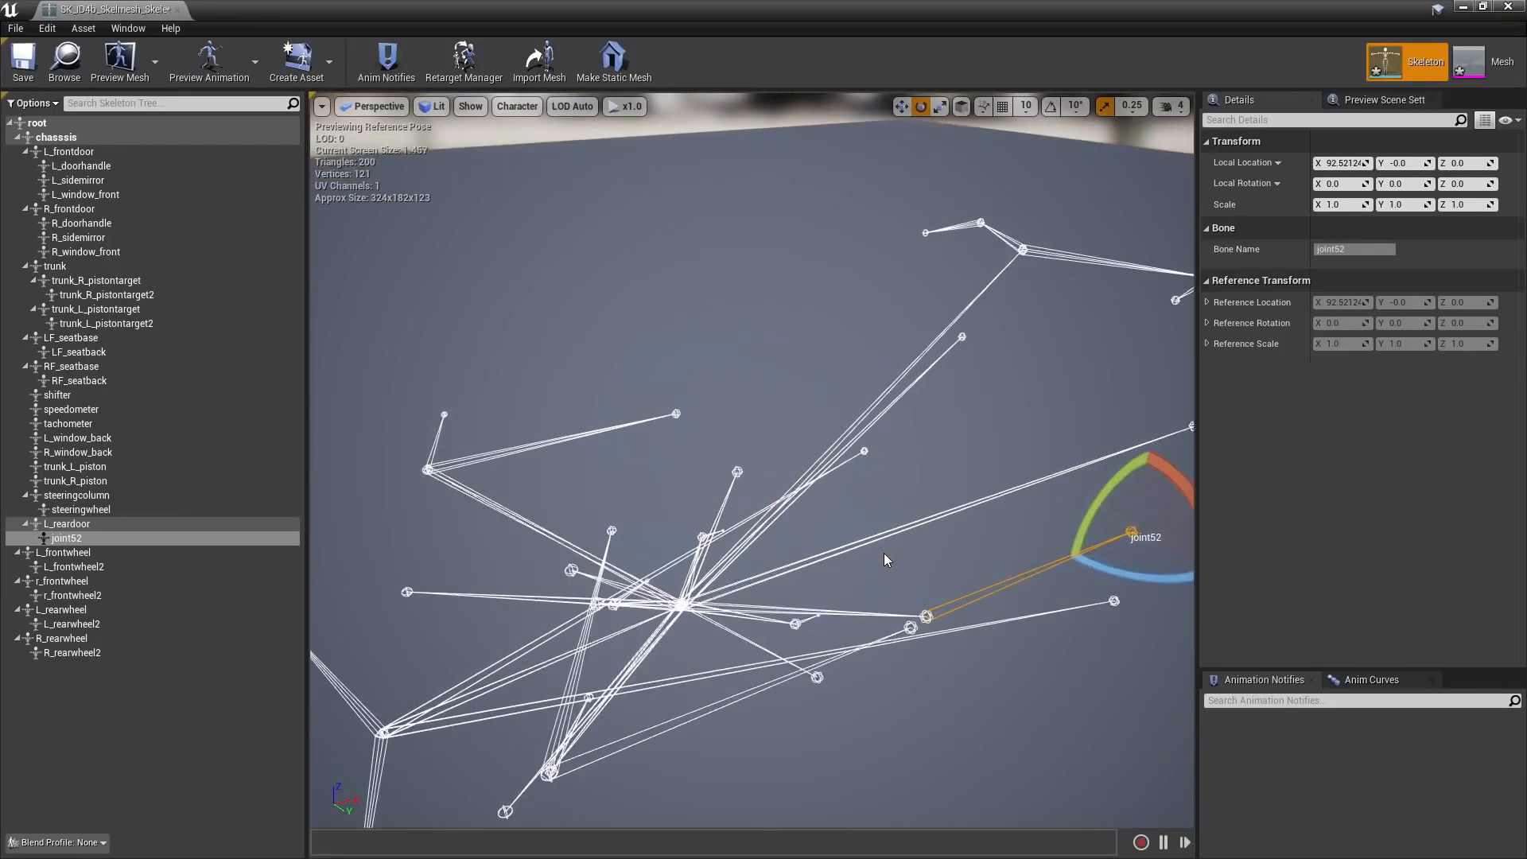
left_click(902, 628)
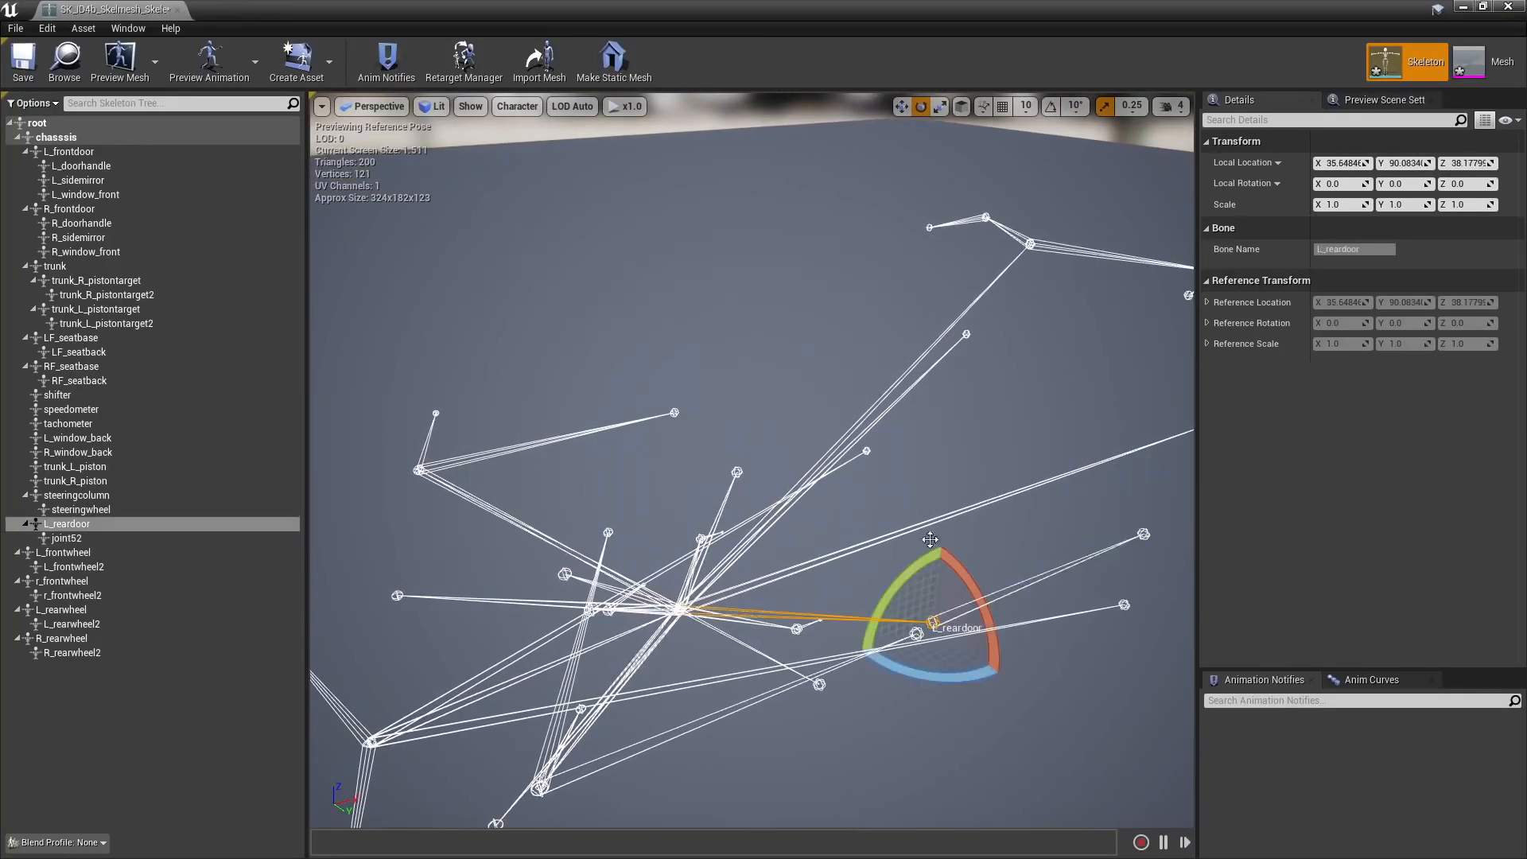
scroll(989, 497, "down", 4)
left_click(998, 280)
right_click_drag(998, 280, 998, 256)
left_click(23, 59)
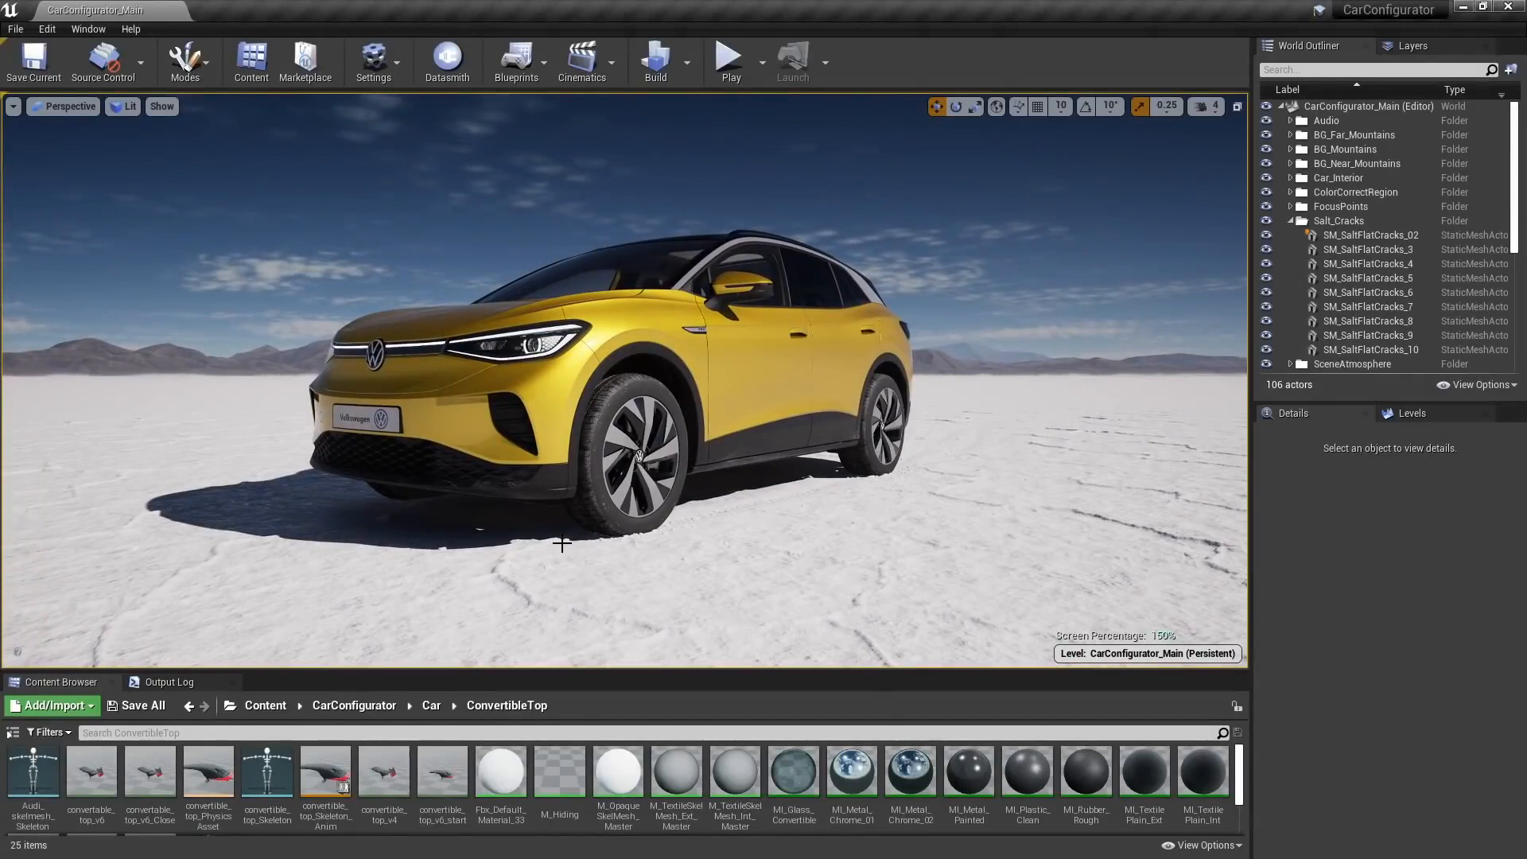
Open the CR_AudiA5_Skel control rig from the Car/Blueprints folder and inspect its bones and controls in the preview
left_click(431, 706)
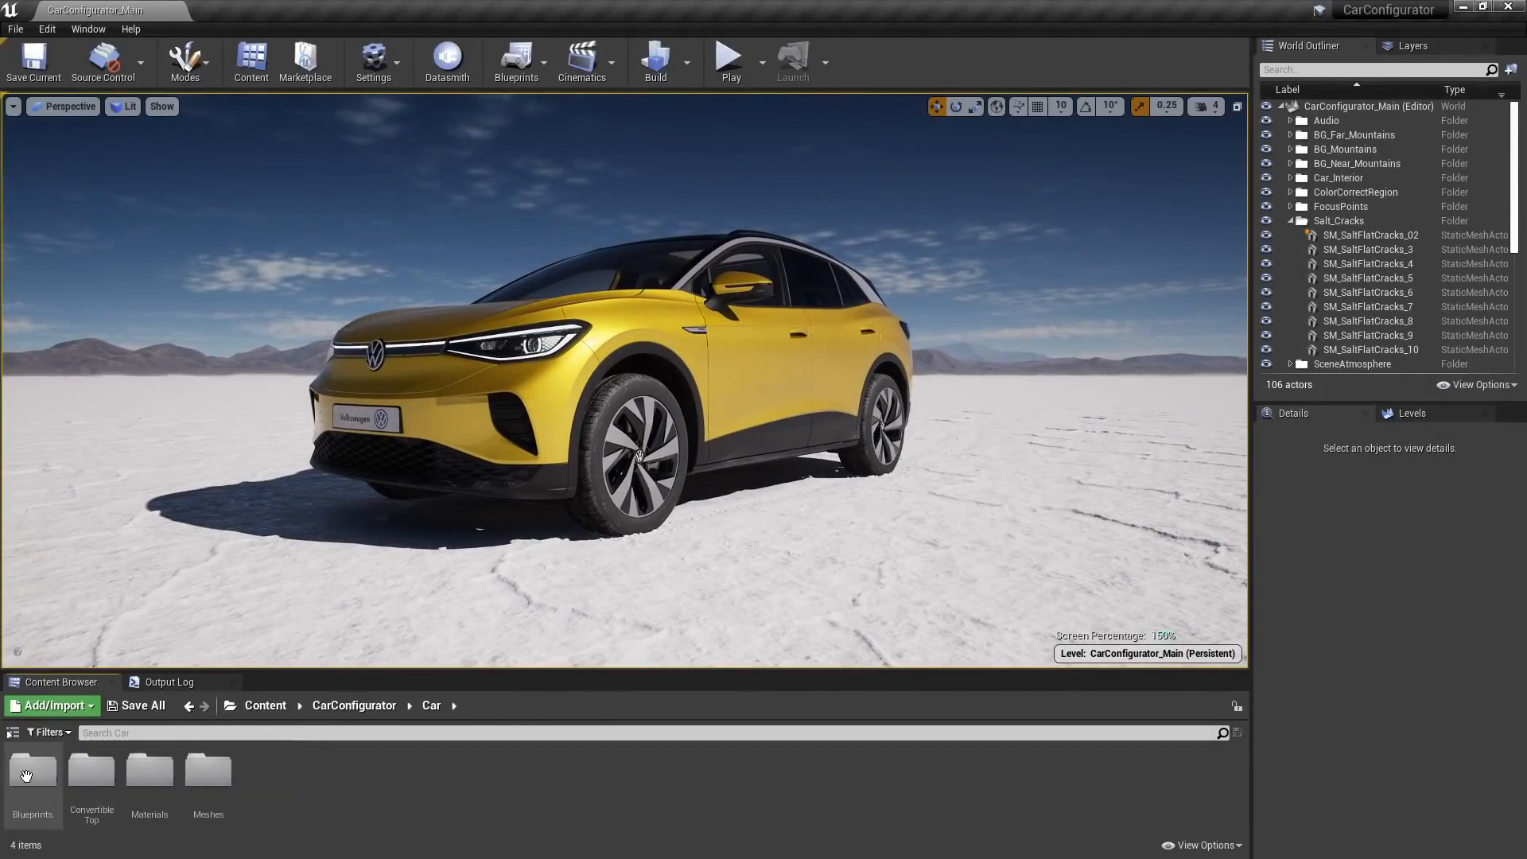
double_click(32, 770)
double_click(115, 775)
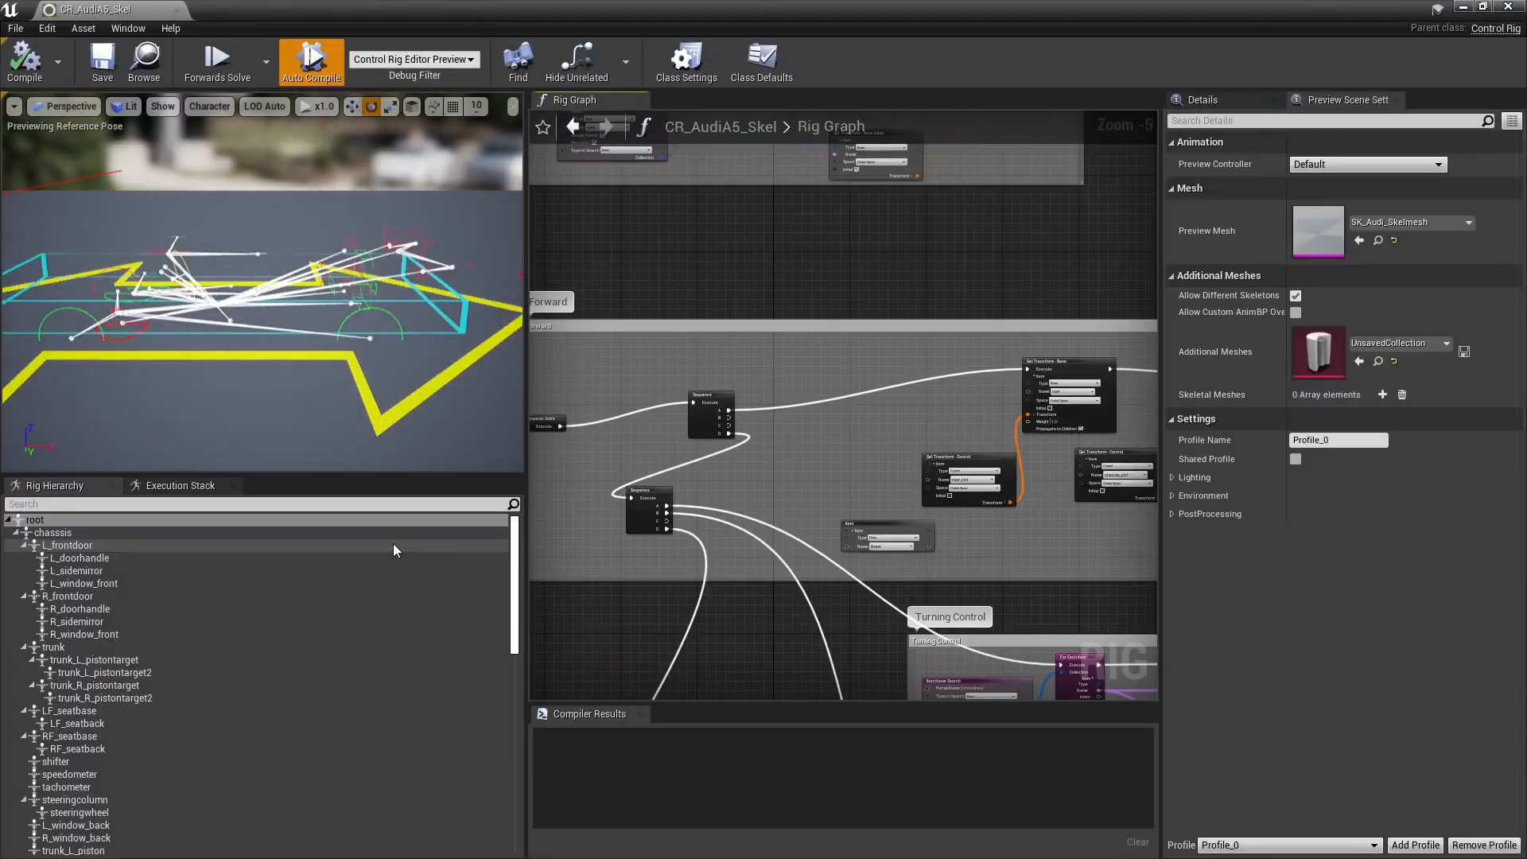
left_click_drag(338, 381, 298, 367, "alt")
right_click_drag(298, 368, 235, 370)
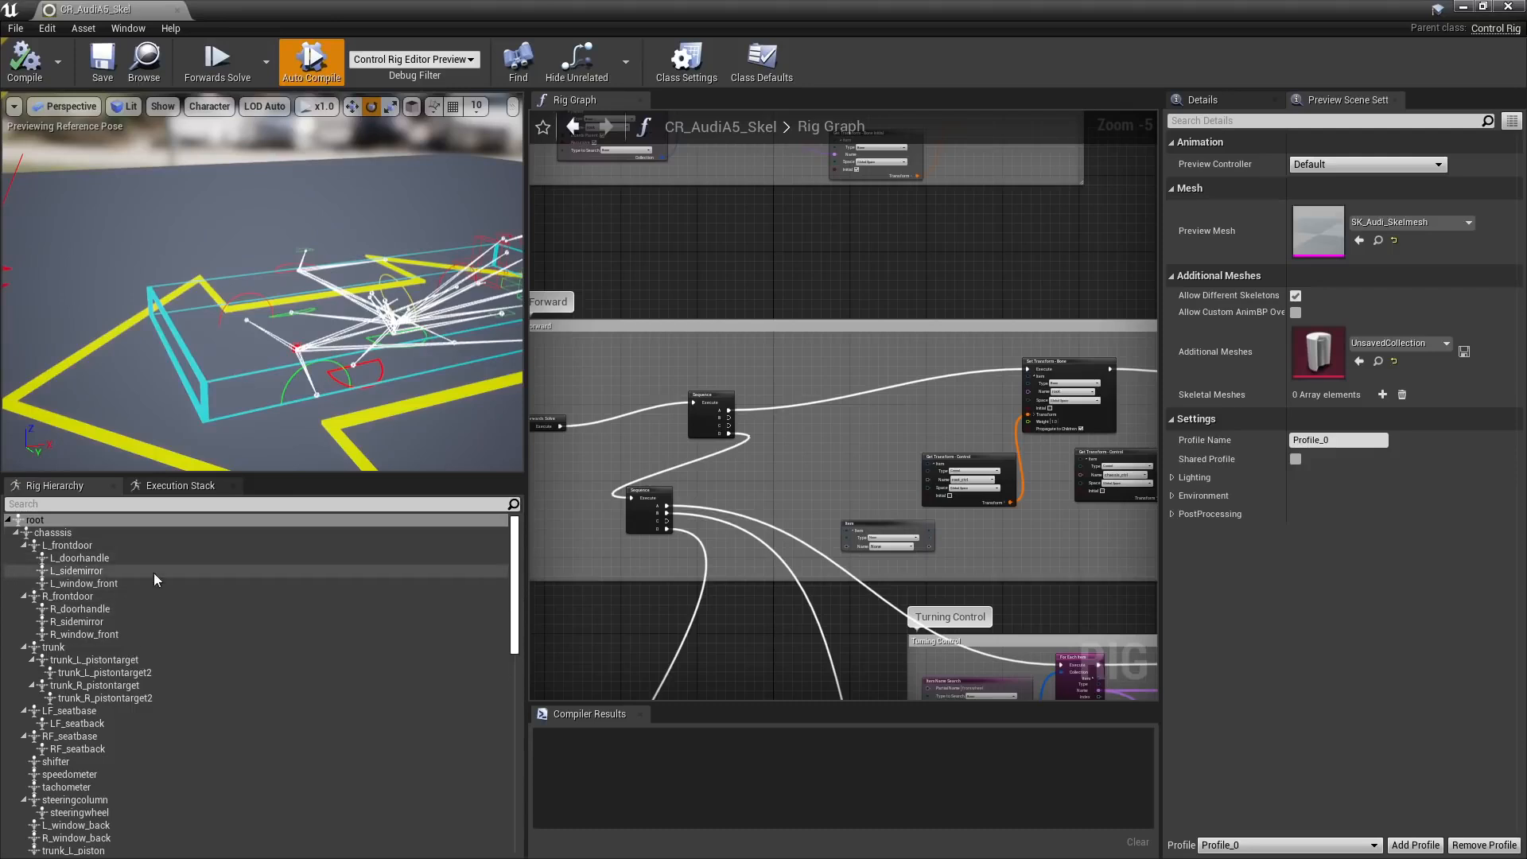
Review the bones and controls in the rig hierarchy and select the L_frontdoor_ctrl control in the preview
scroll(282, 610, "down", 8)
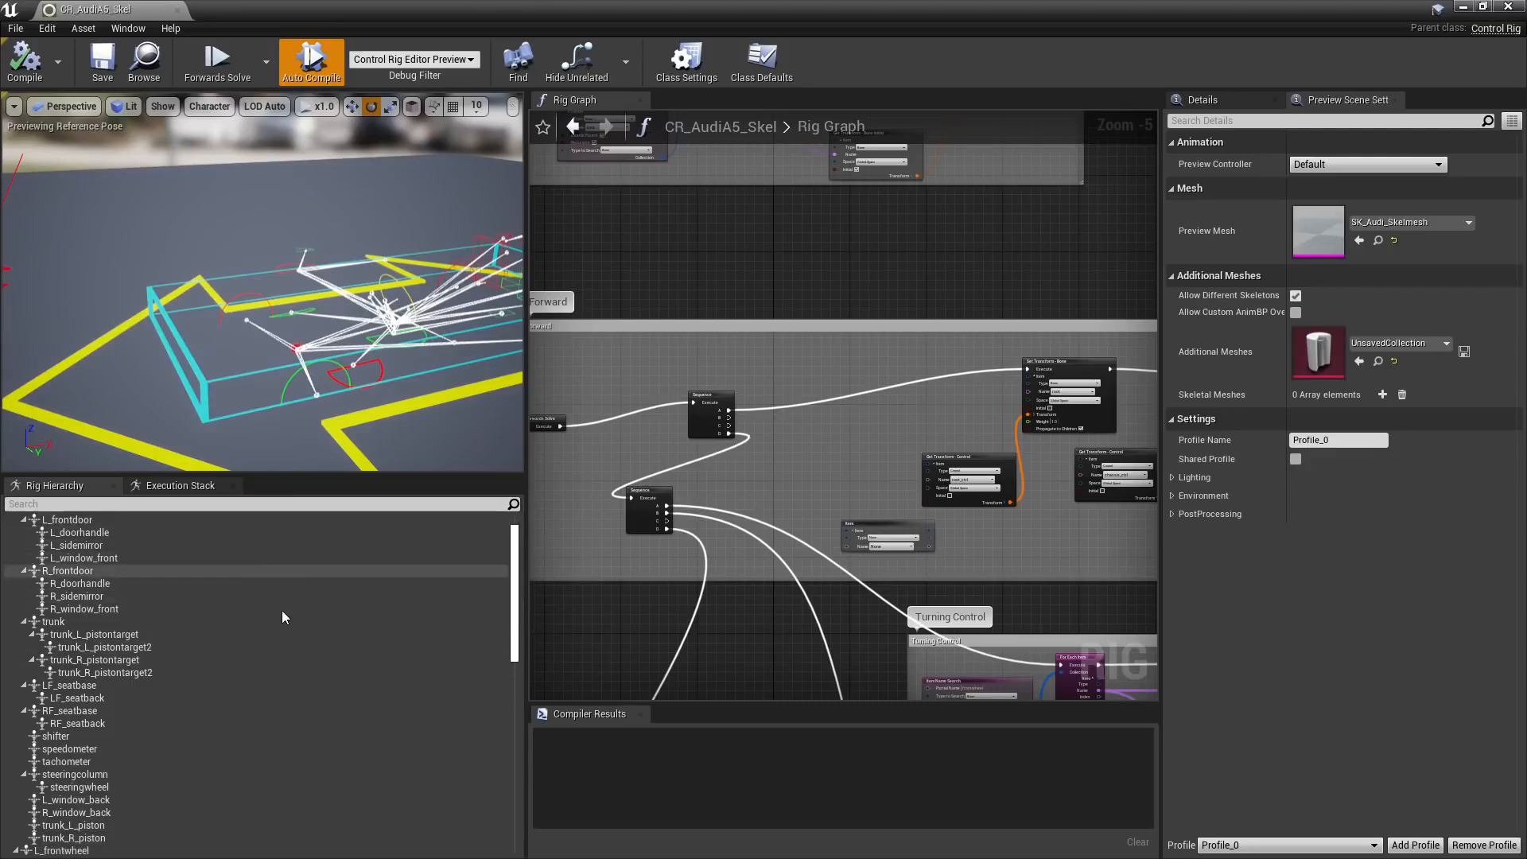
scroll(298, 639, "down", 3)
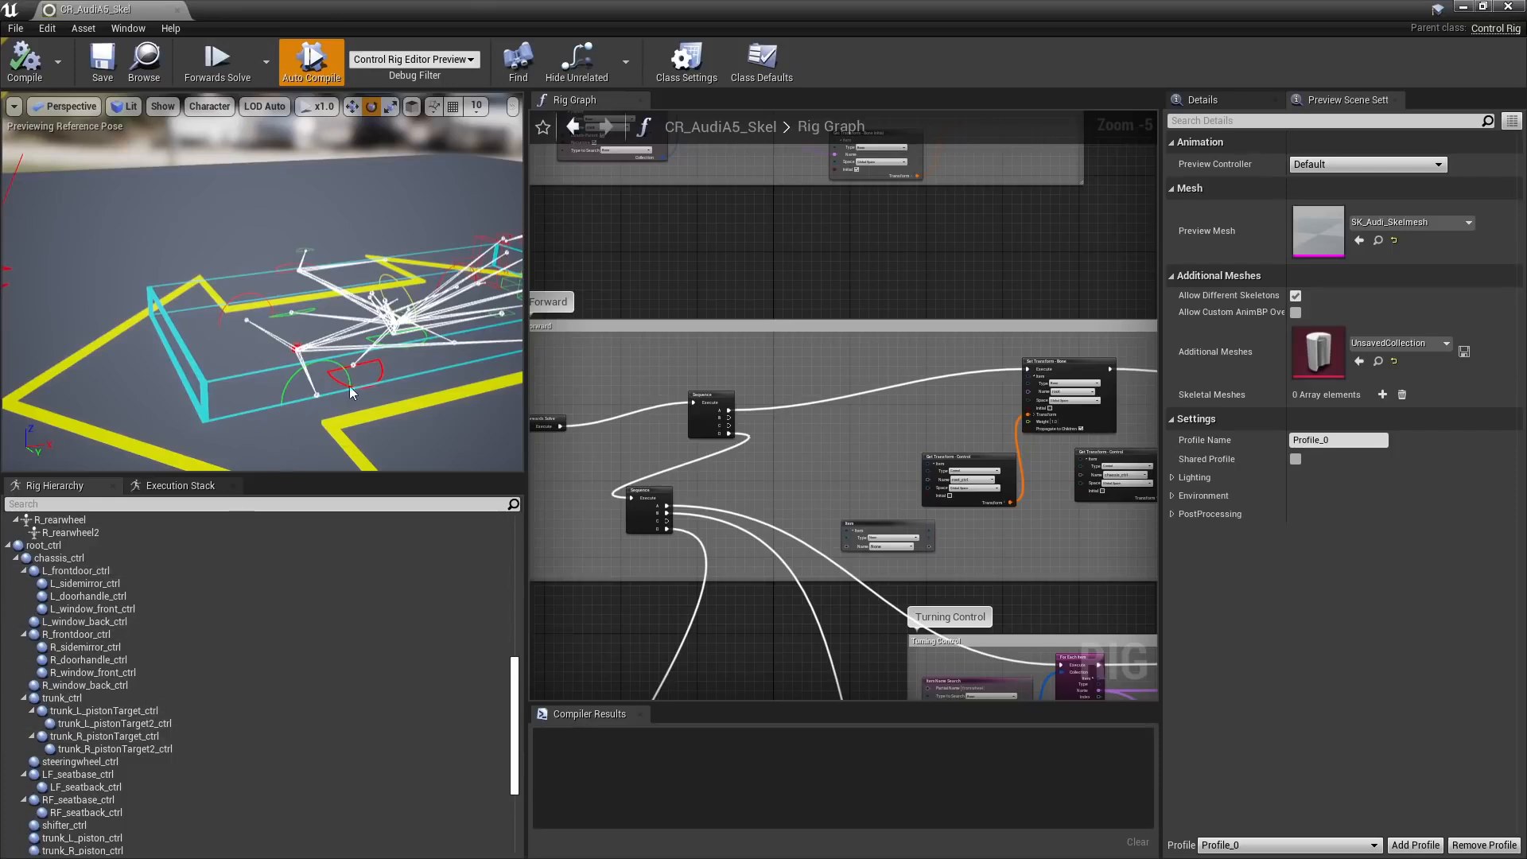
right_click_drag(350, 385, 394, 415)
left_click(397, 436)
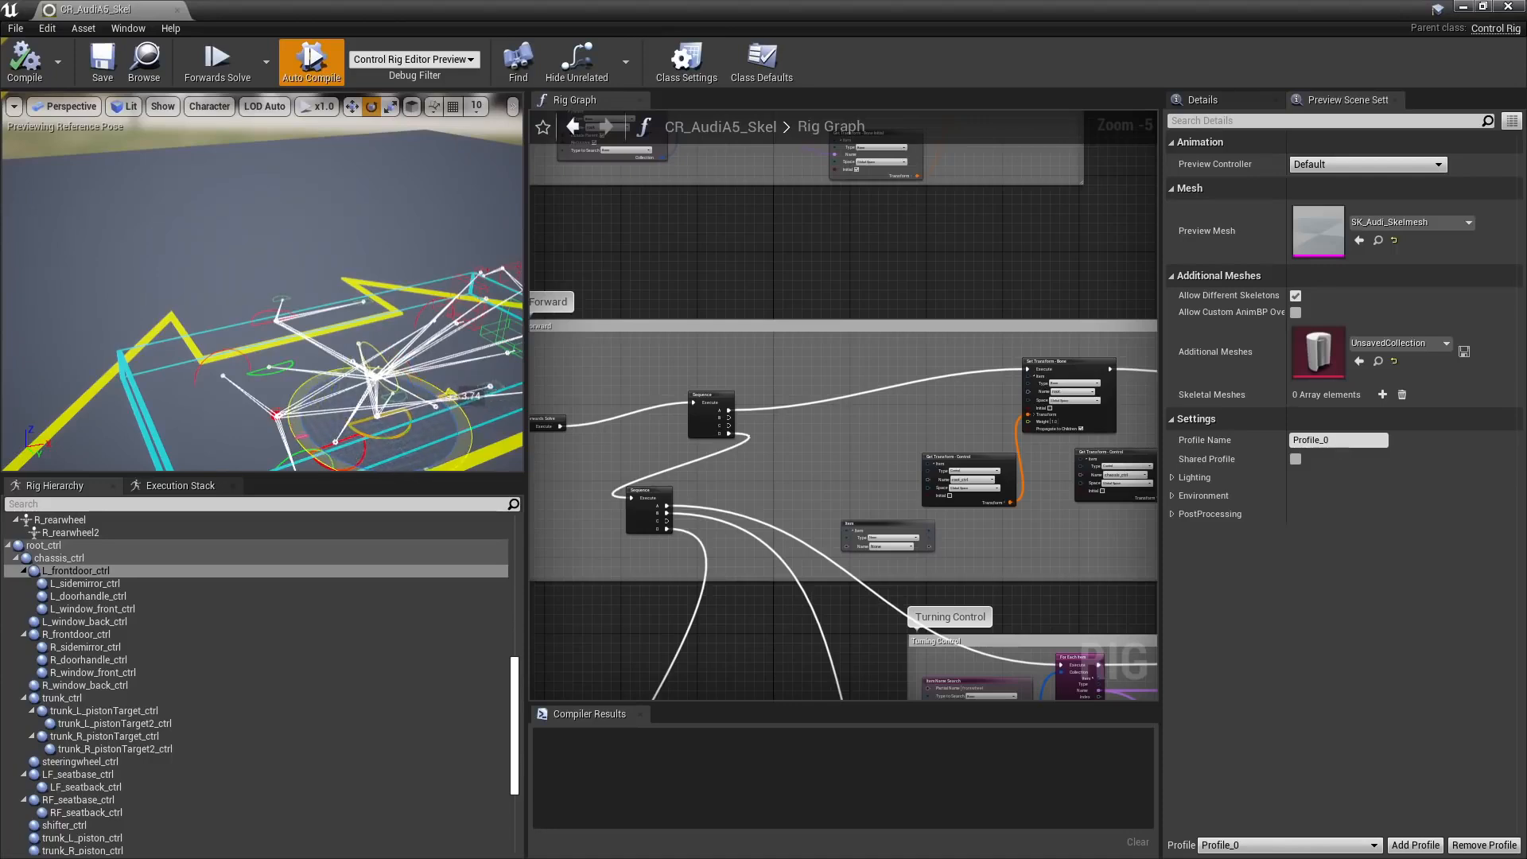
Examine the Forward section of the rig graph, from the root and chassis transform nodes to the For Each Item loop over chassis_ctrl's children
right_click_drag(787, 296, 848, 225)
scroll(875, 338, "up", 1)
right_click_drag(901, 333, 560, 304)
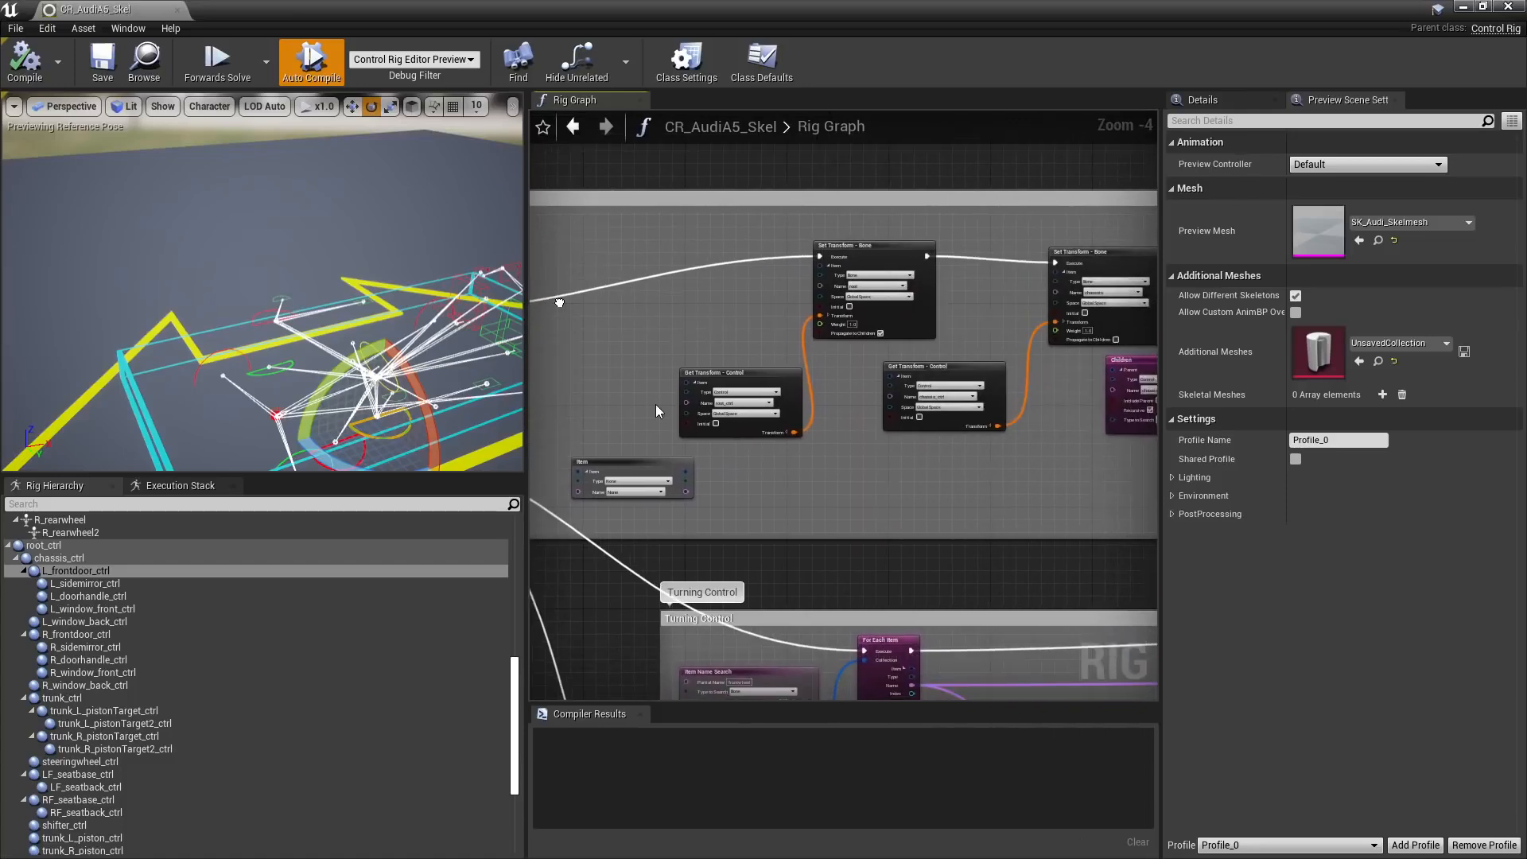
scroll(780, 443, "up", 1)
scroll(779, 442, "up", 2)
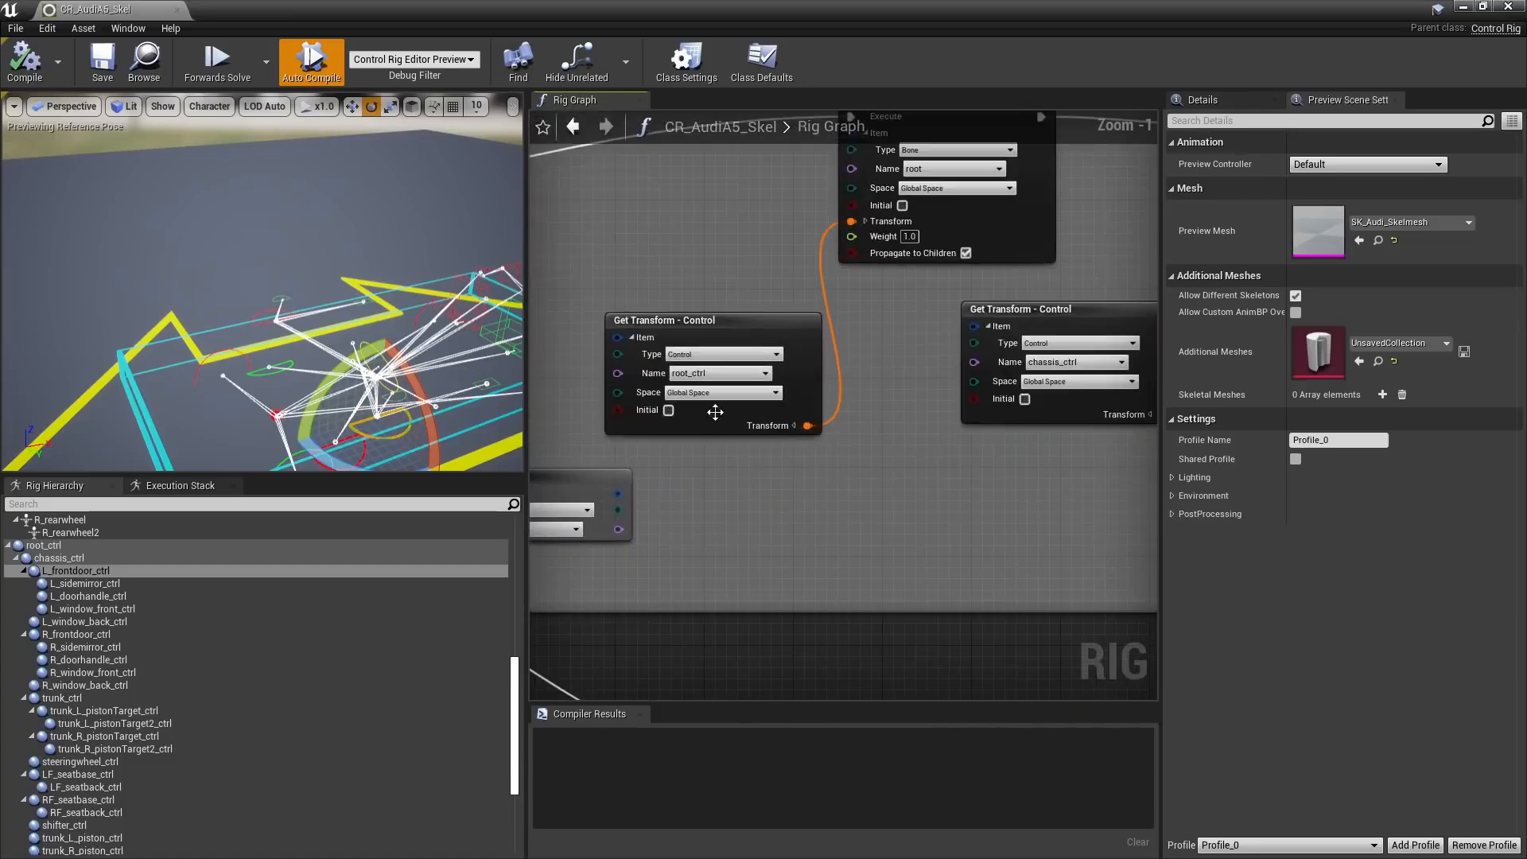
right_click_drag(727, 425, 692, 481)
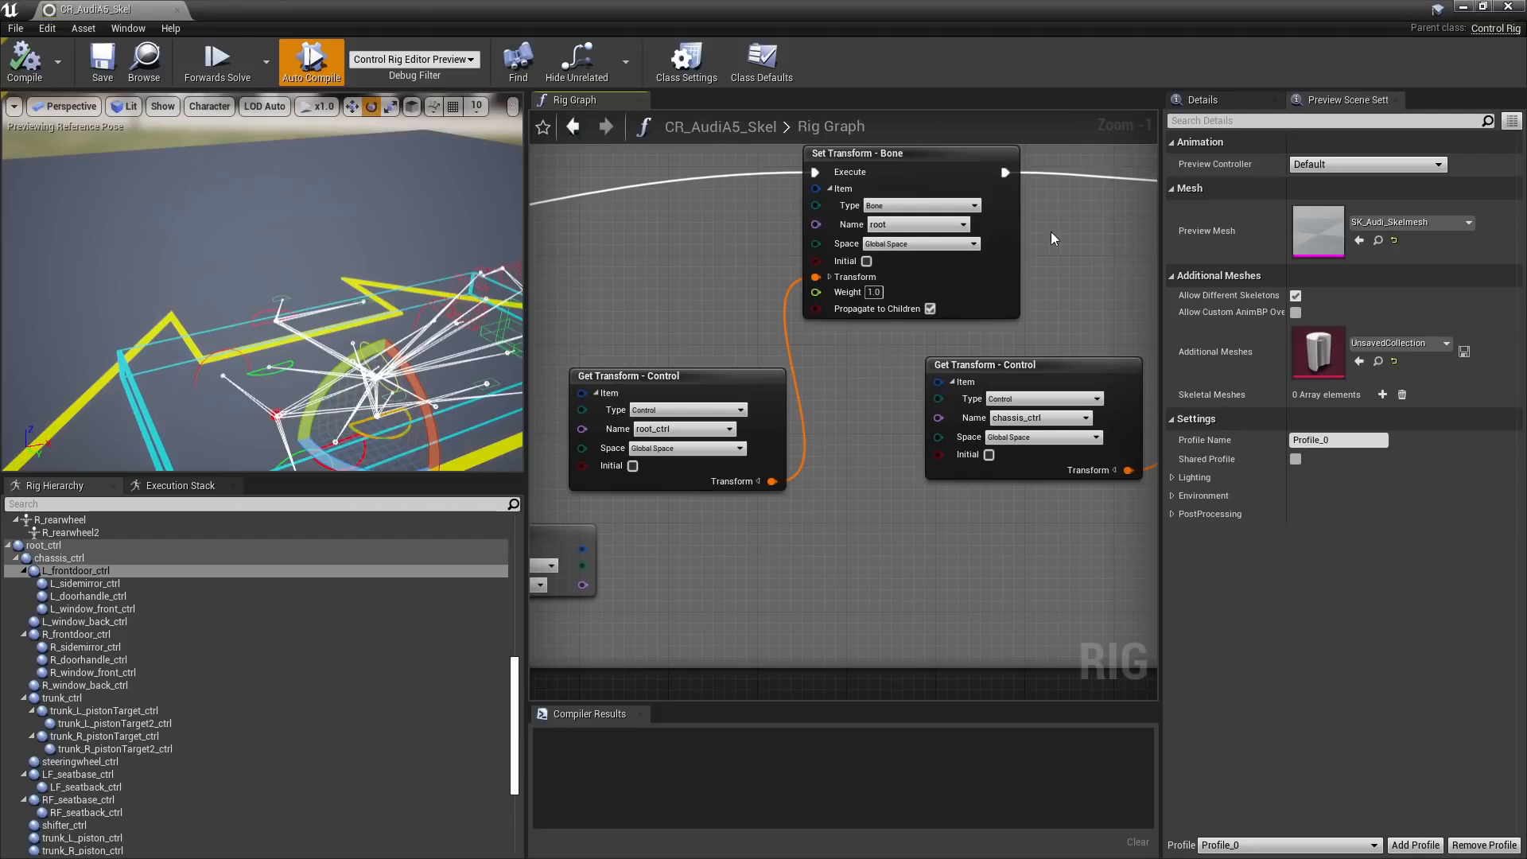
right_click_drag(1052, 232, 408, 338)
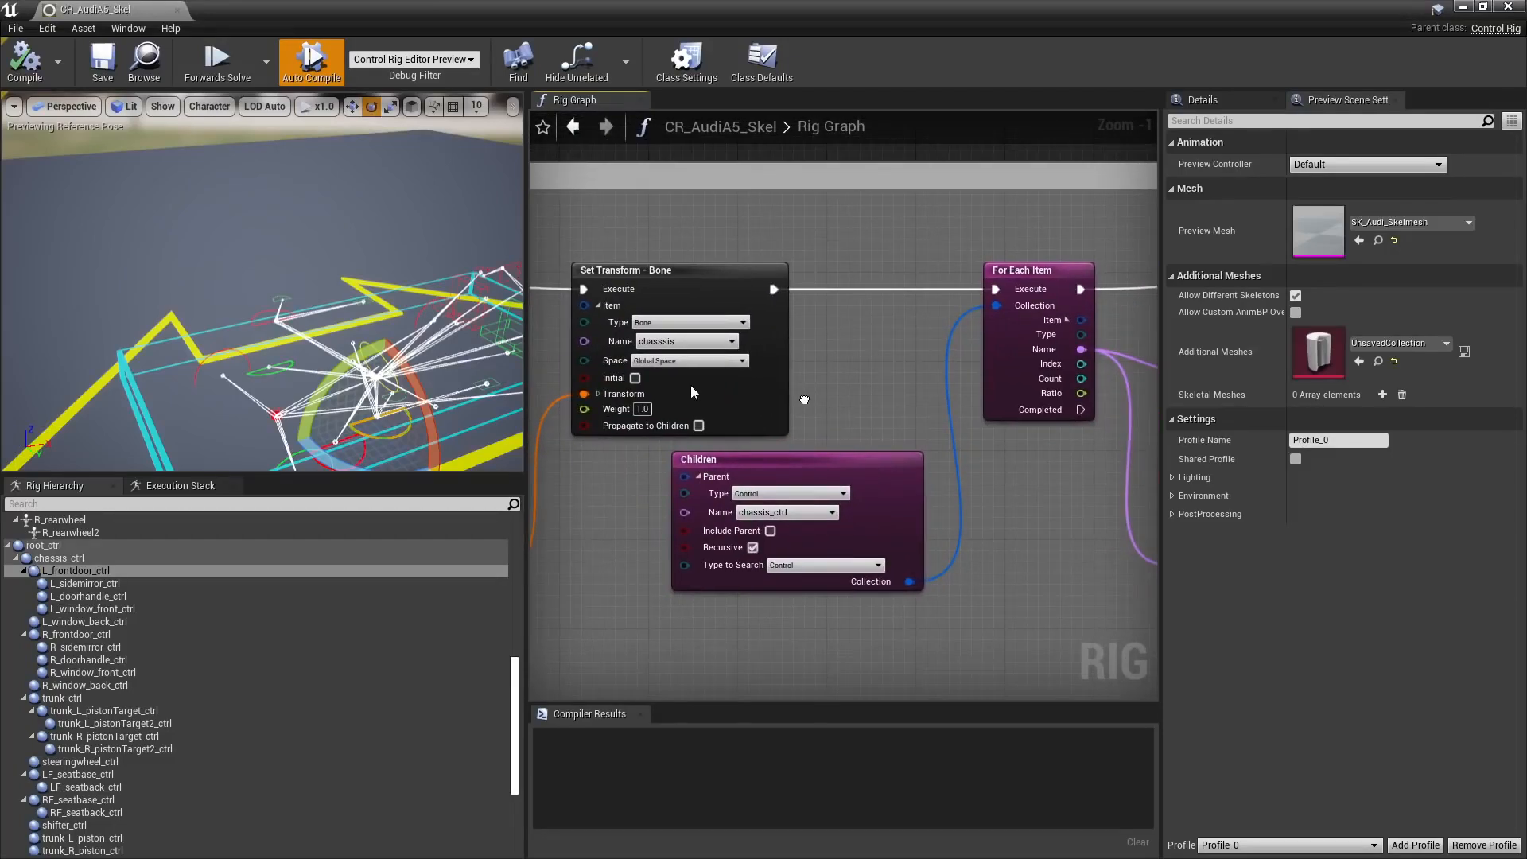
right_click_drag(879, 365, 739, 359)
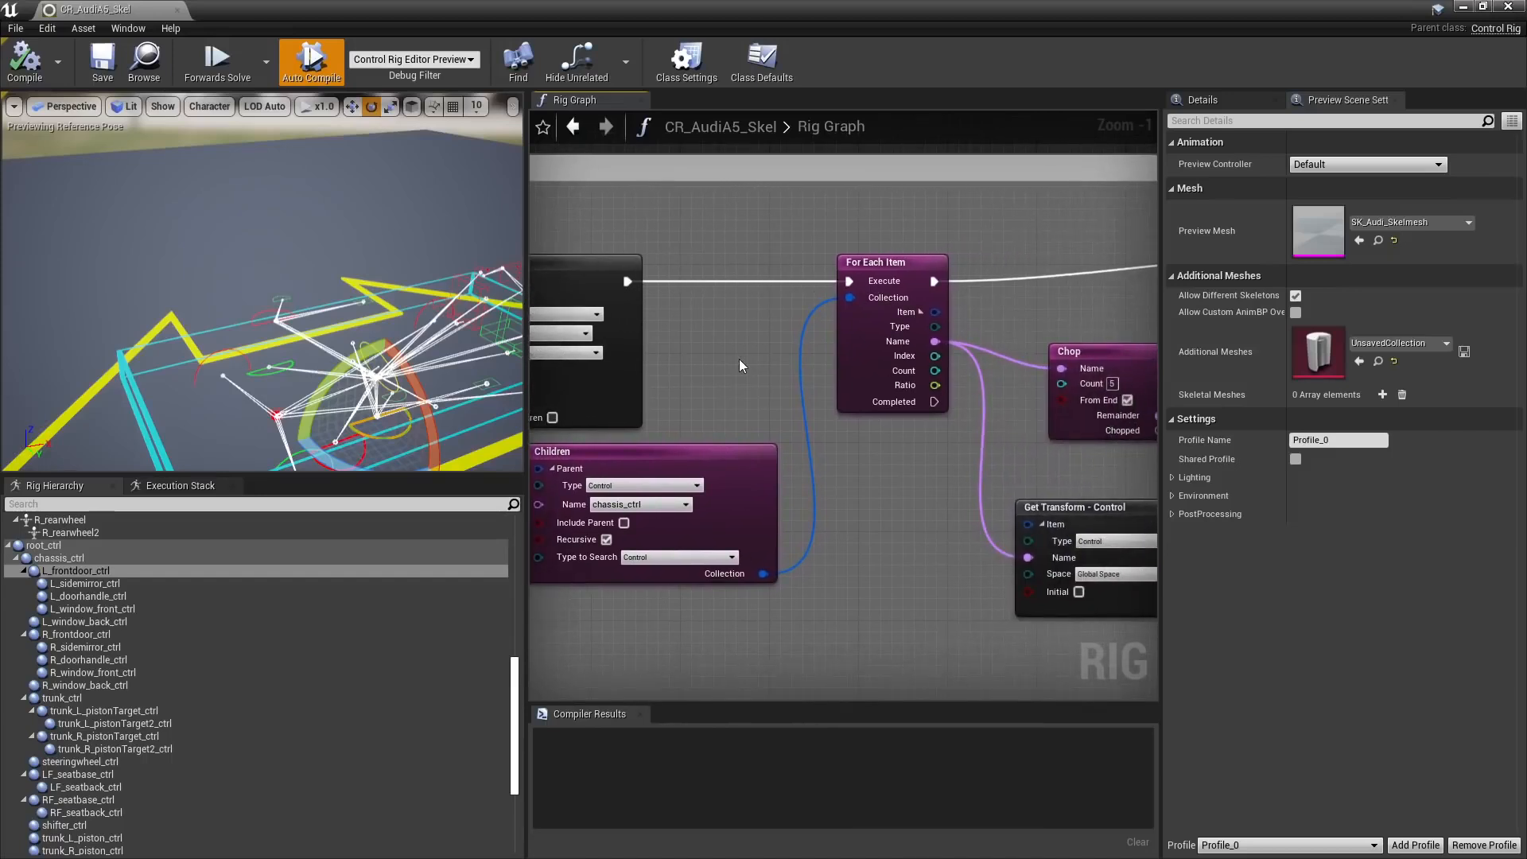
scroll(871, 364, "down", 2)
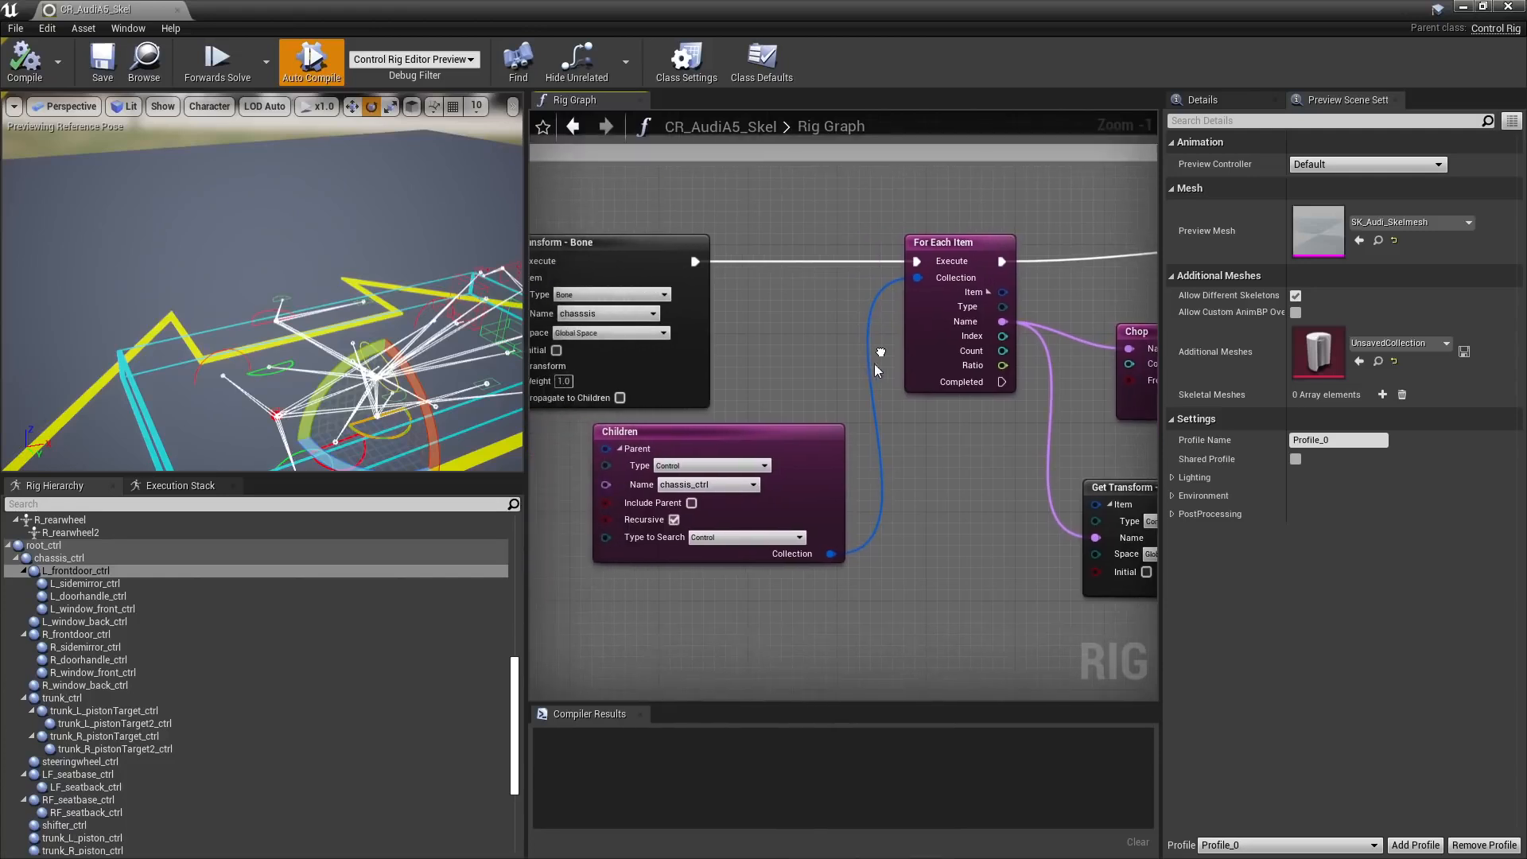
scroll(861, 365, "down", 4)
scroll(822, 474, "up", 2)
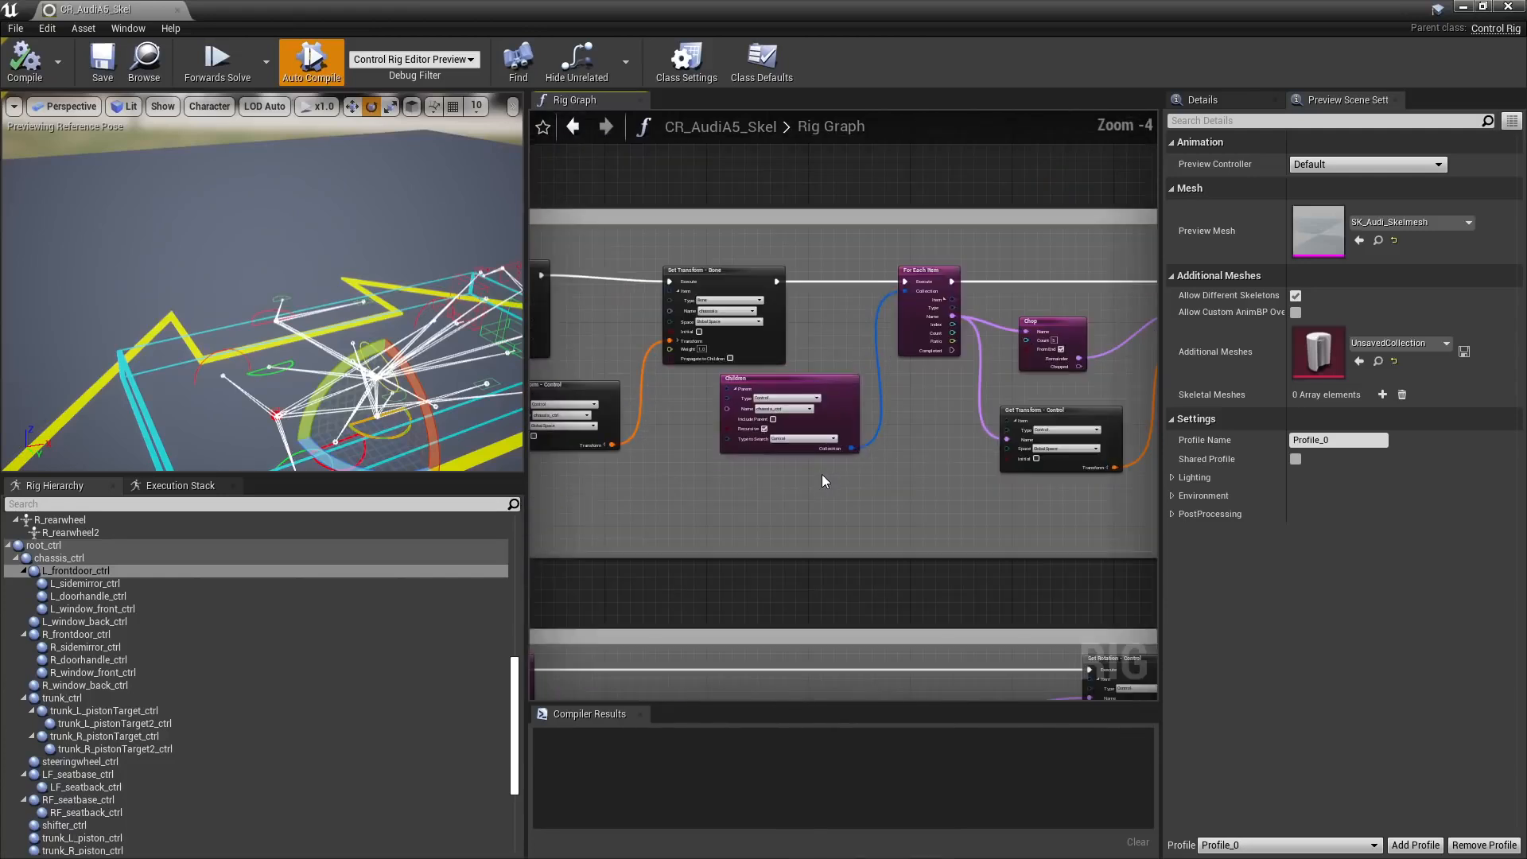
Examine the Turning Control, Simulate wheels, Trunk Pistons and unconnected comment groups, and return to the Setup and Forward sections
right_click_drag(736, 522, 927, 229)
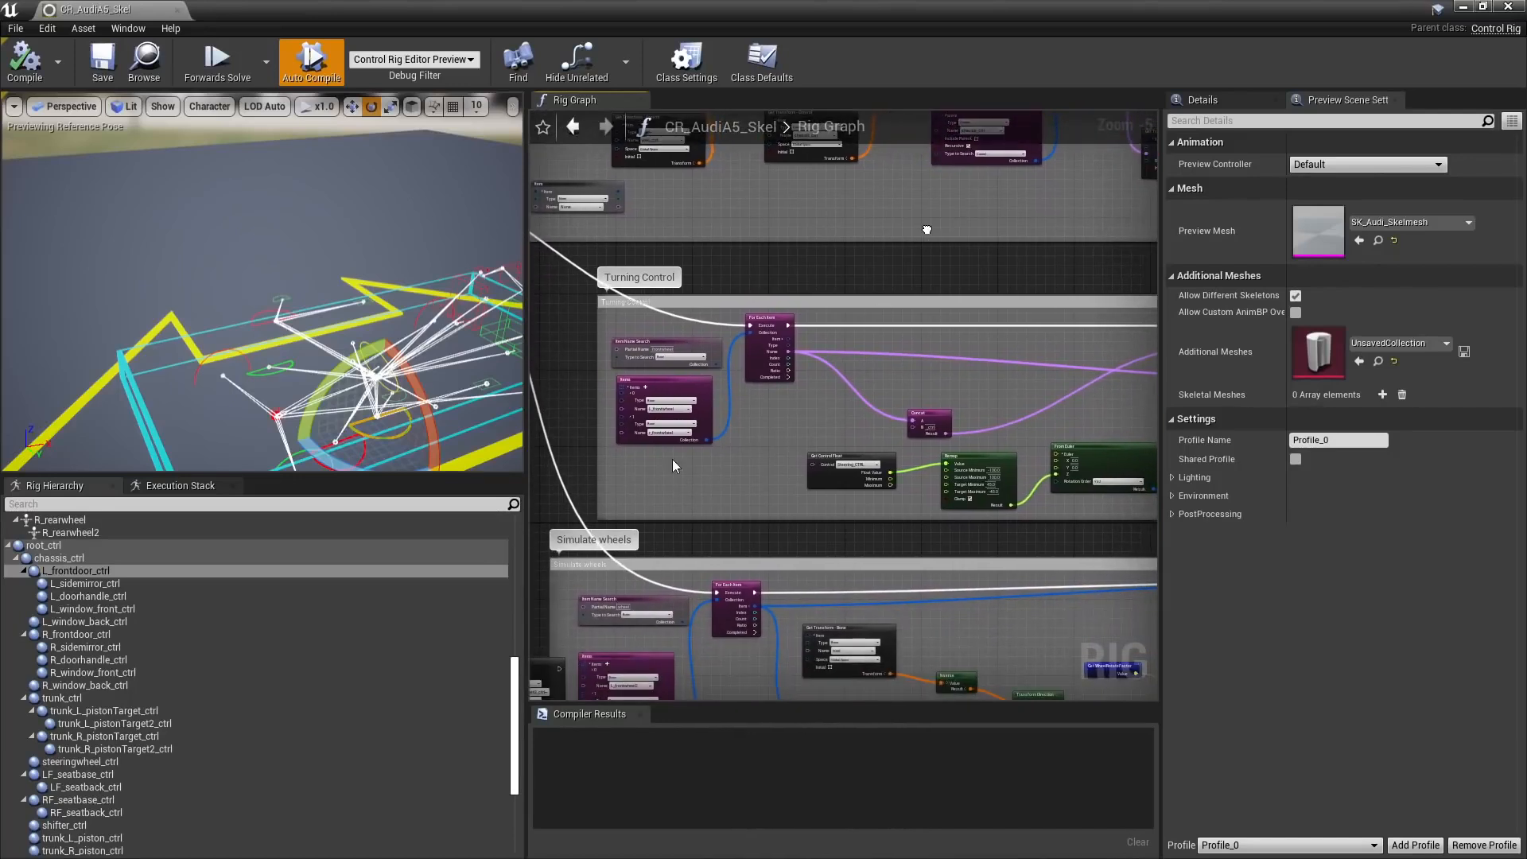
right_click_drag(760, 447, 792, 211)
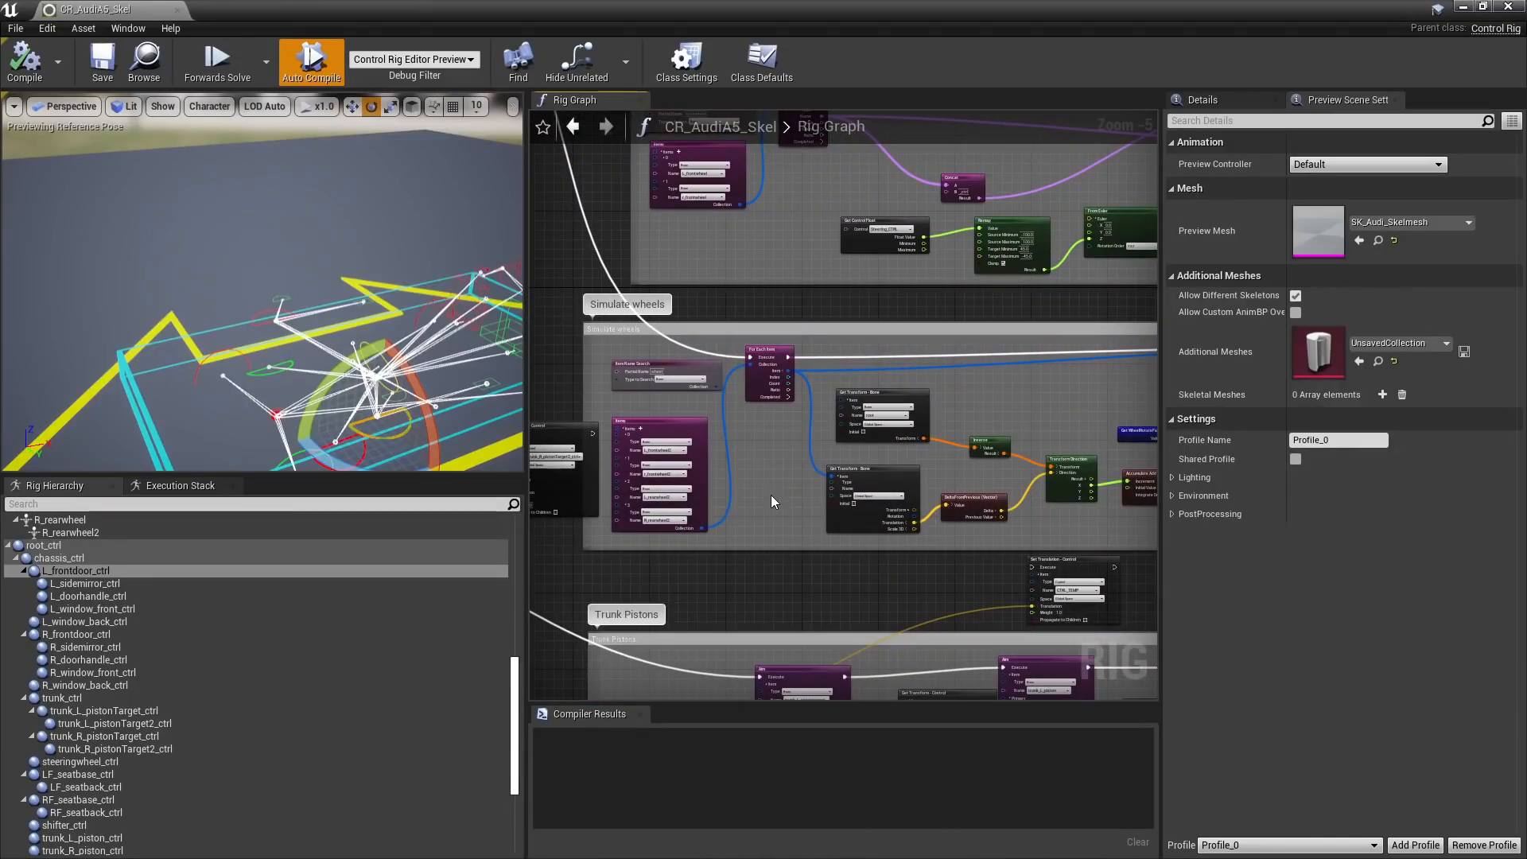
right_click_drag(771, 495, 678, 362)
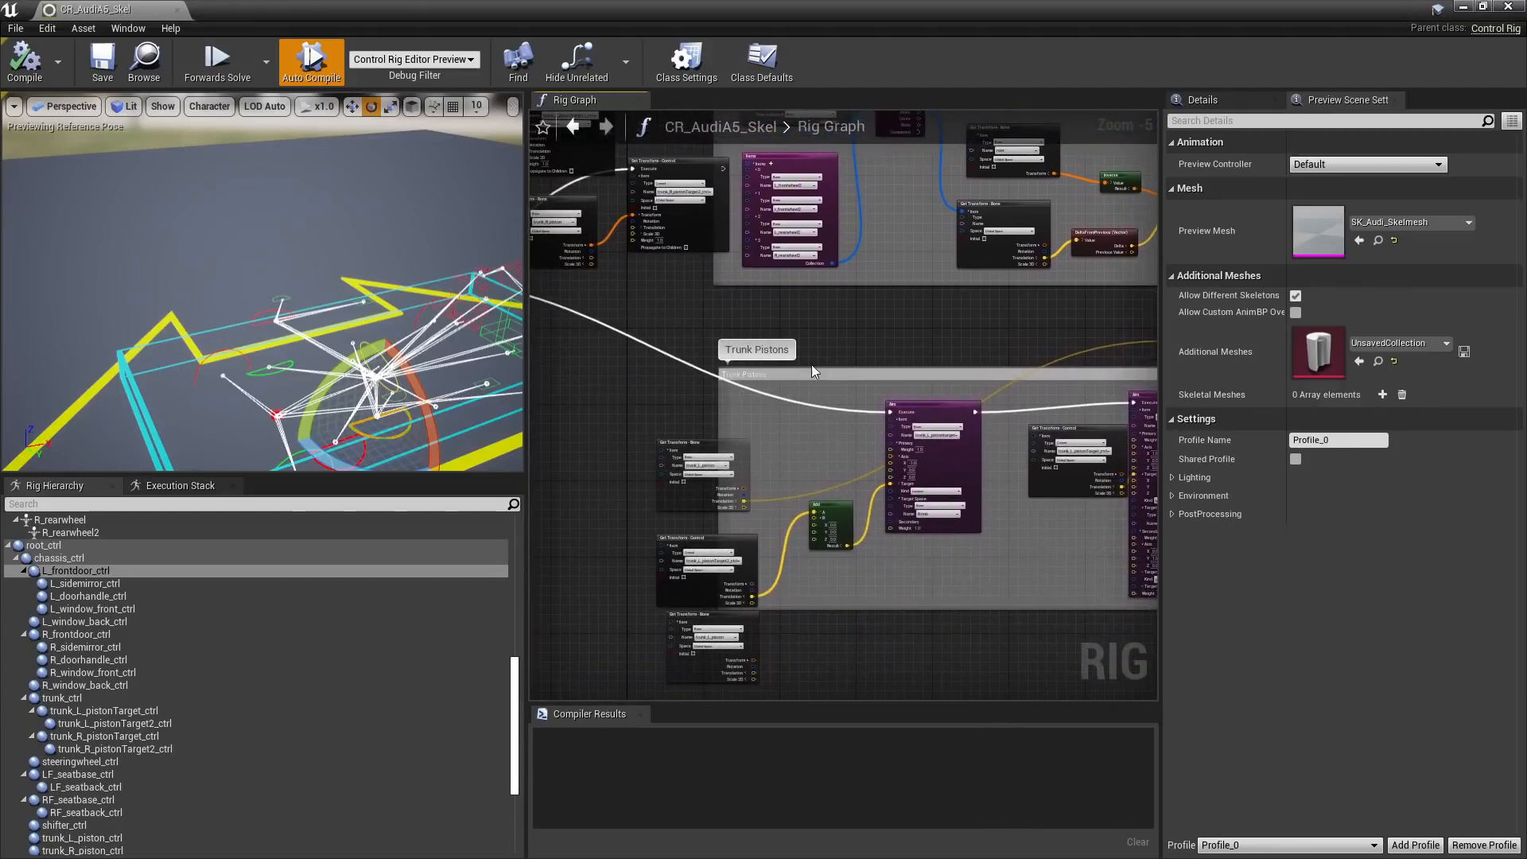
right_click_drag(812, 369, 1145, 405)
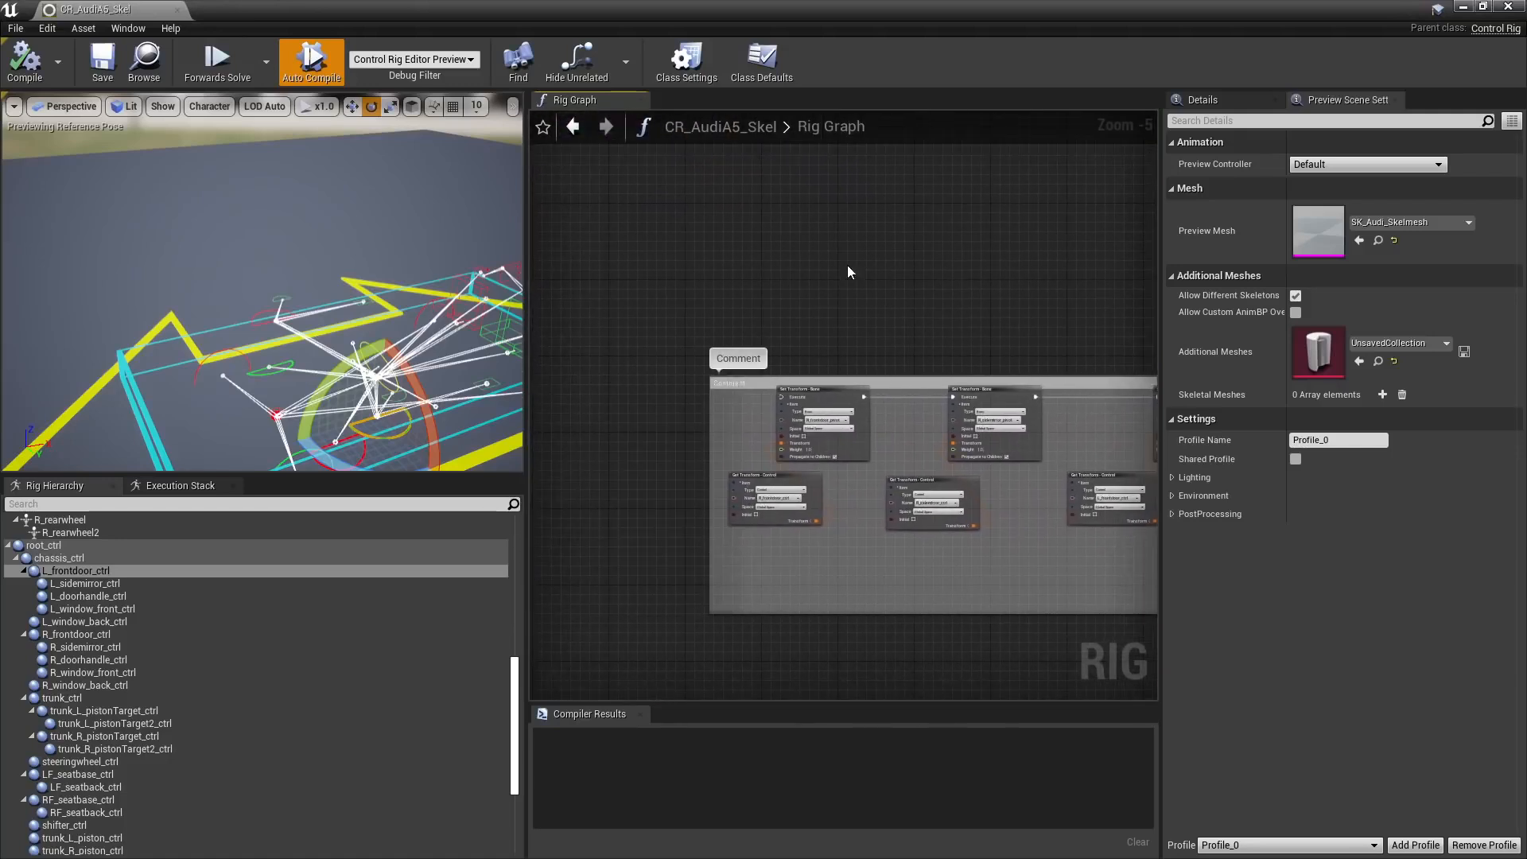
right_click_drag(847, 265, 1082, 478)
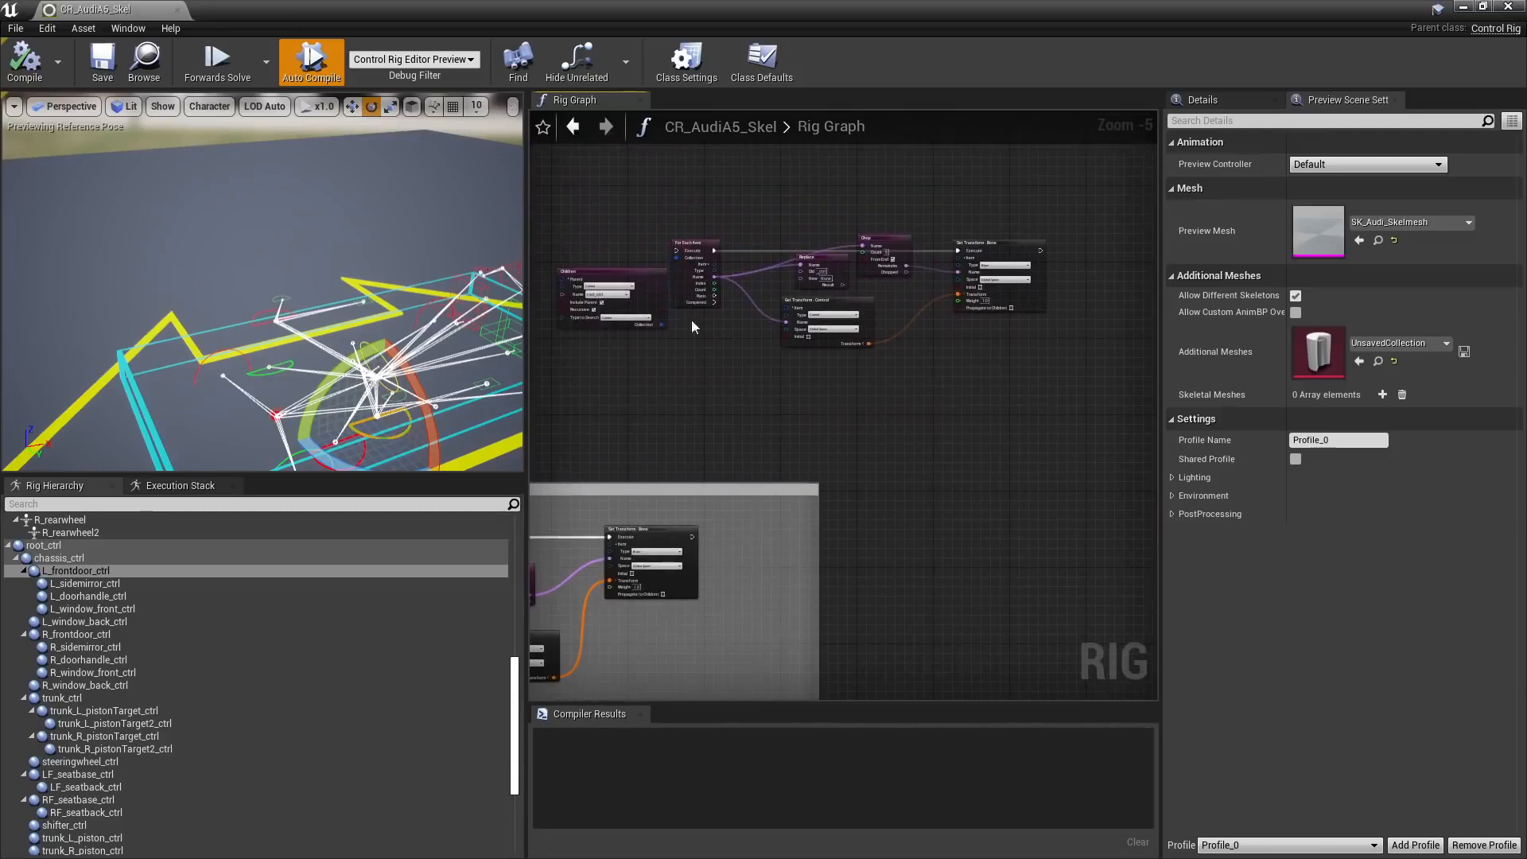
right_click_drag(678, 385, 1106, 305)
right_click_drag(745, 327, 1112, 268)
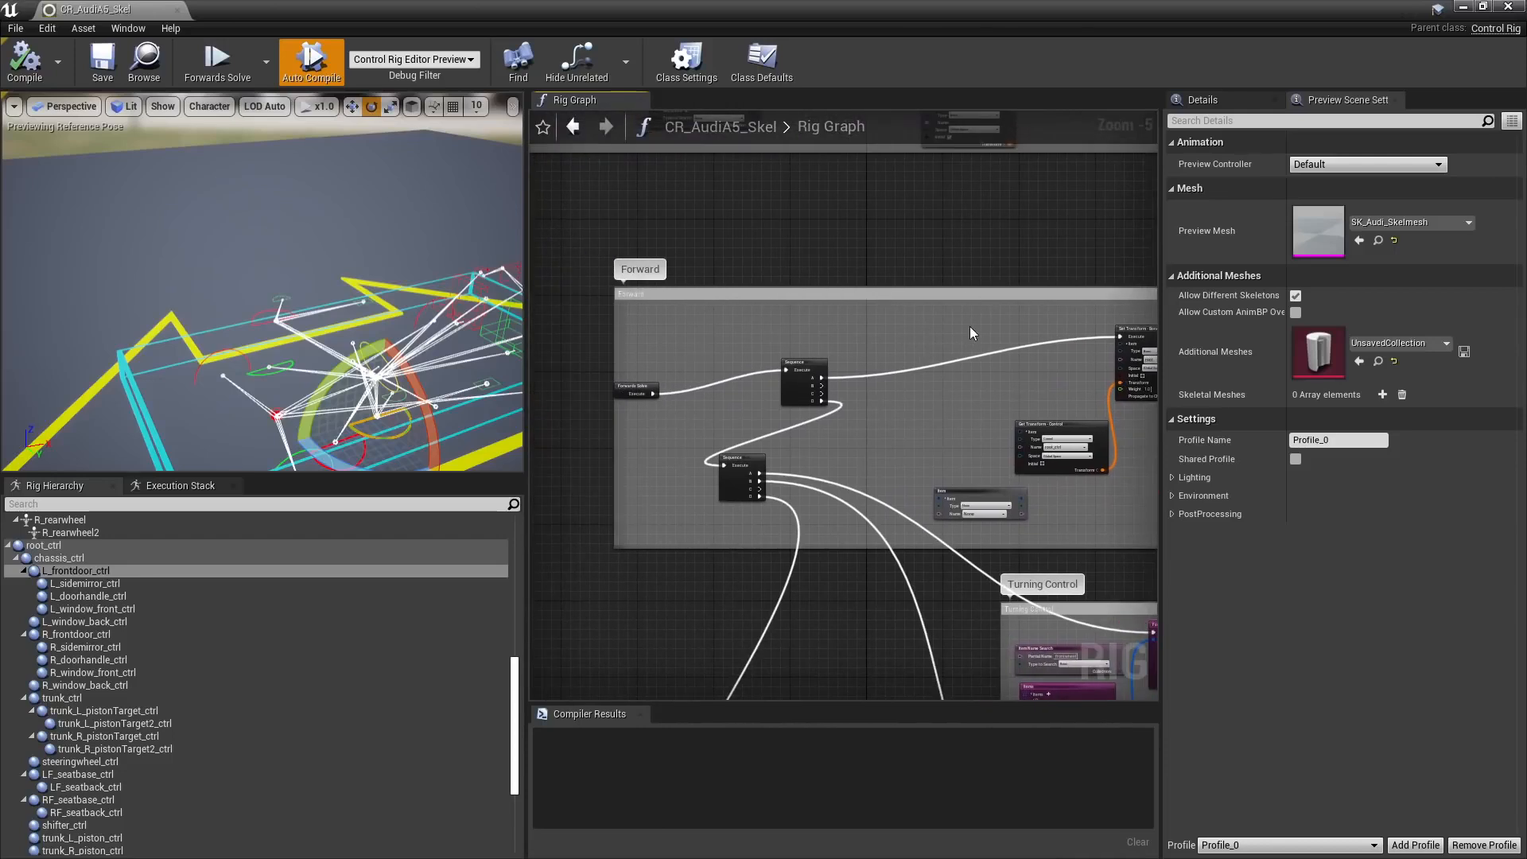
right_click_drag(985, 249, 878, 273)
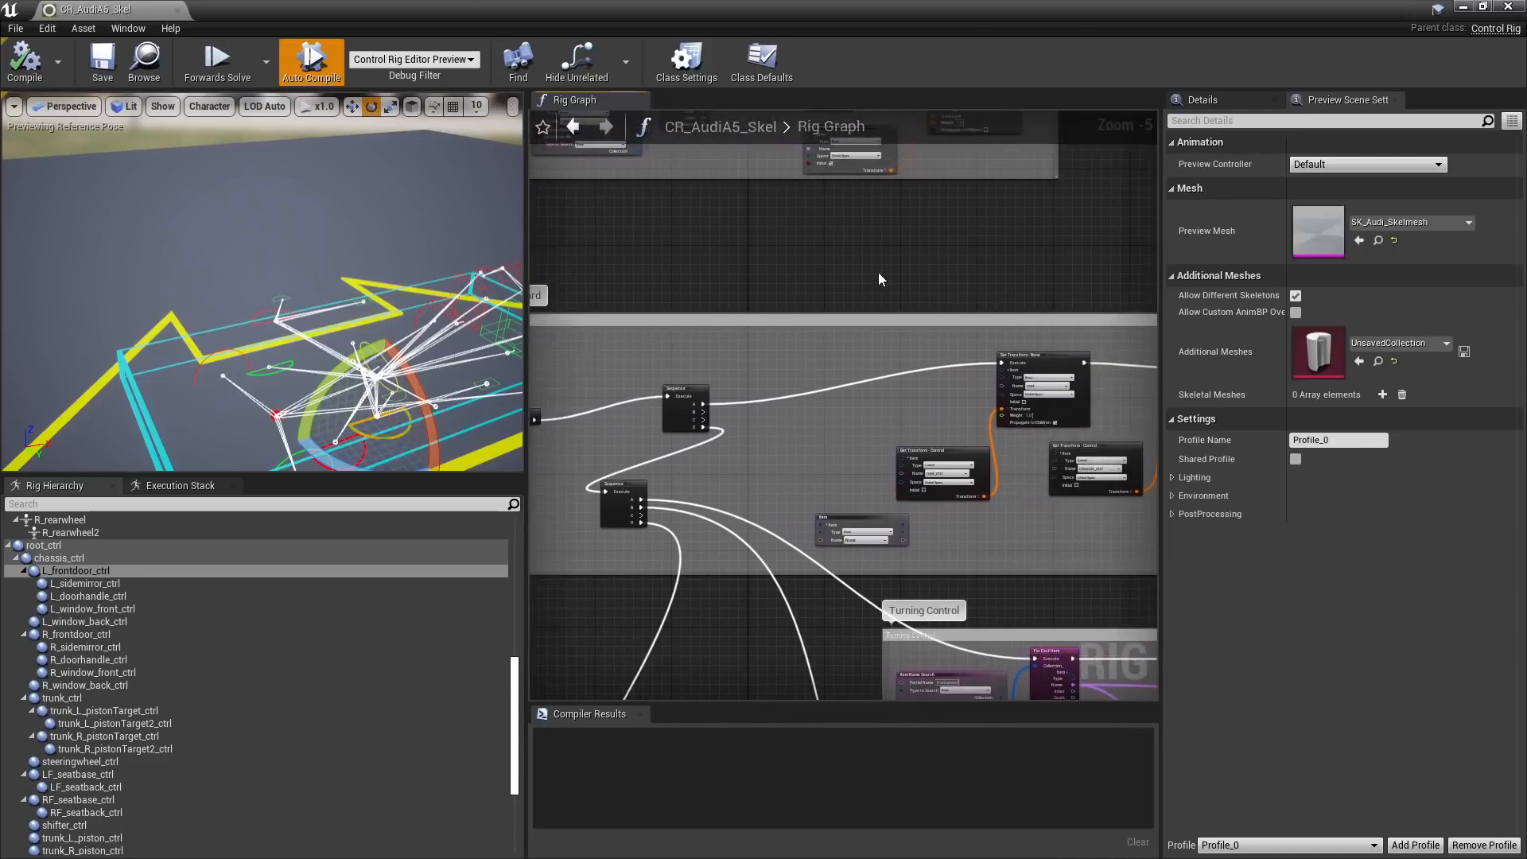
right_click_drag(728, 207, 889, 372)
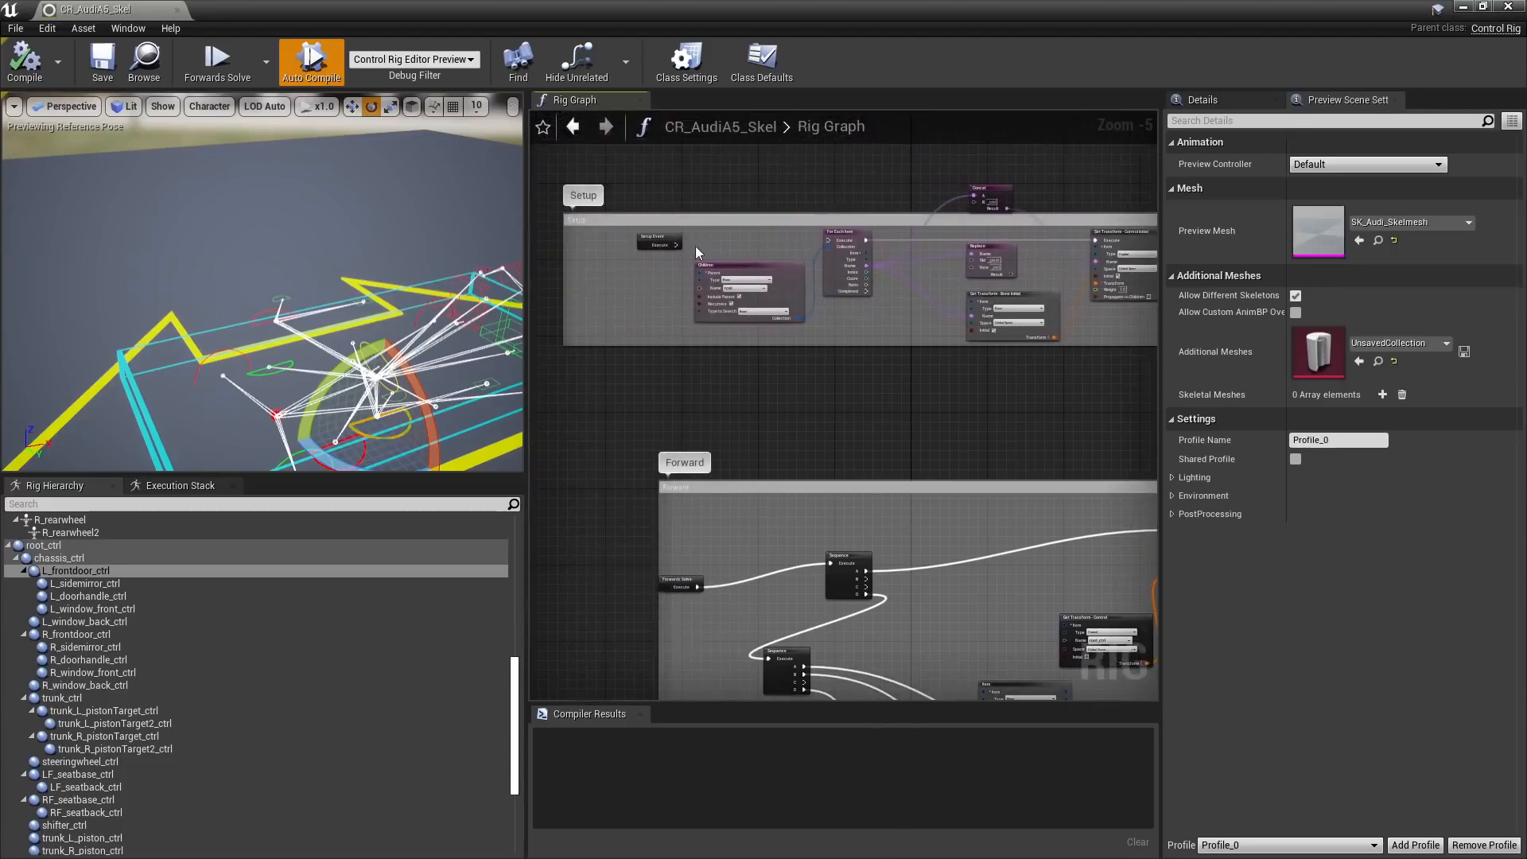
right_click_drag(859, 428, 834, 383)
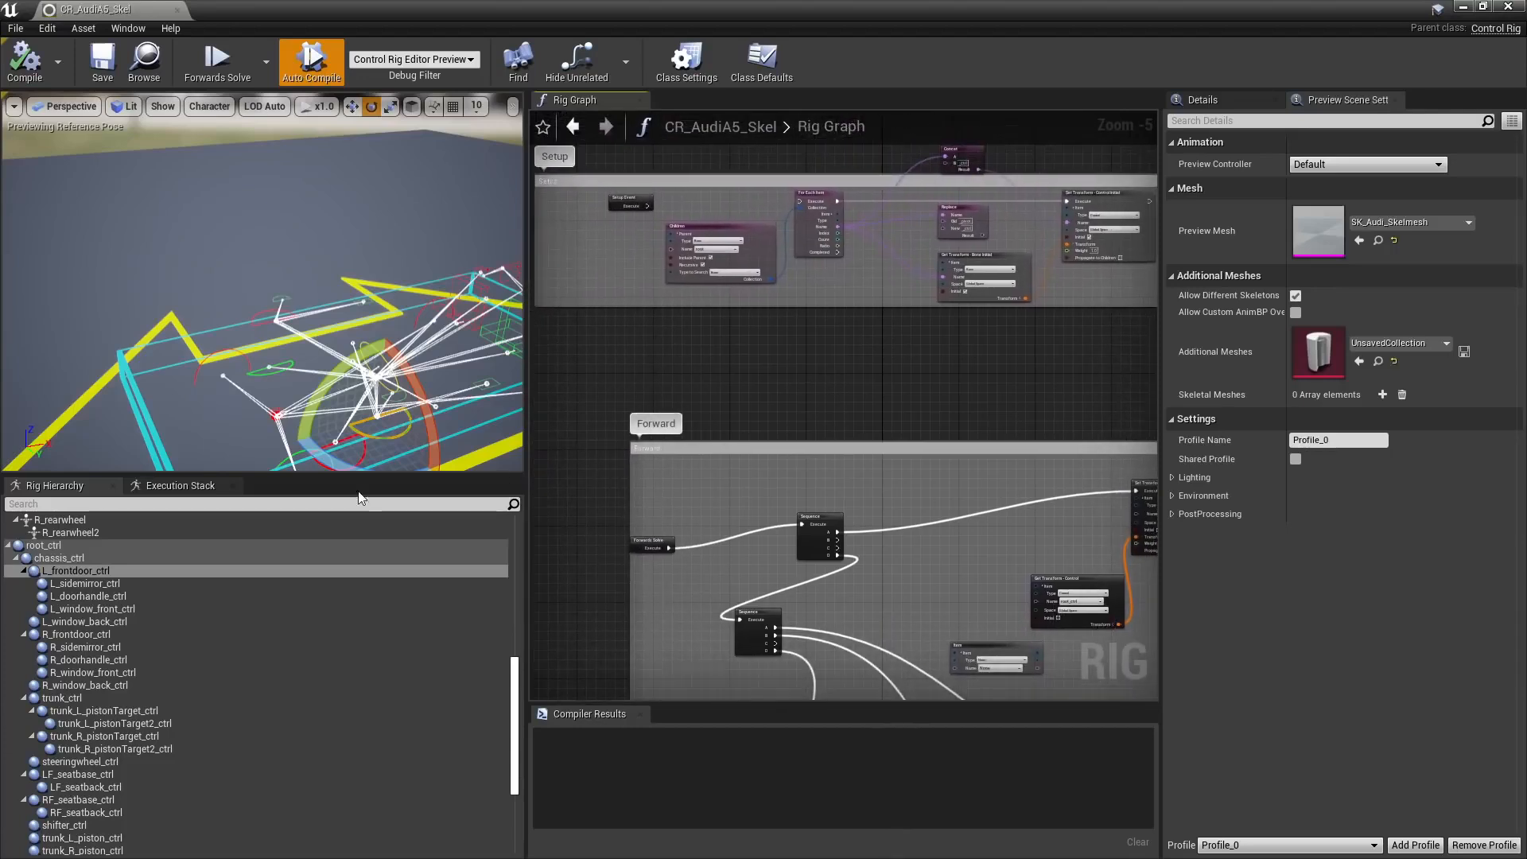
Set the control rig's preview mesh to SK_ID4b_Skelmesh and check the skeleton in the preview
right_click_drag(314, 314, 351, 304)
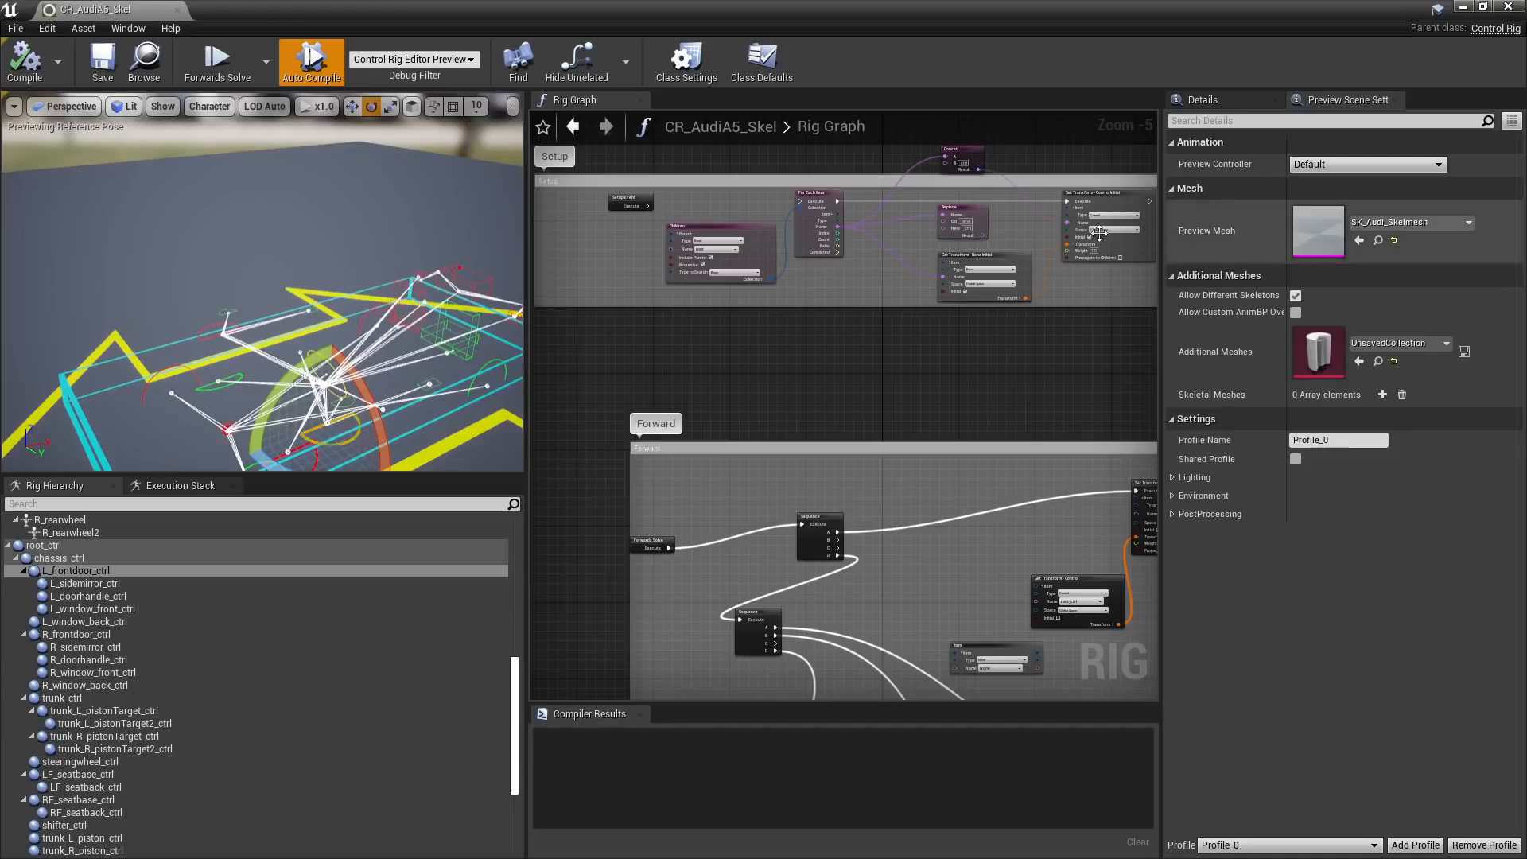
left_click(1430, 223)
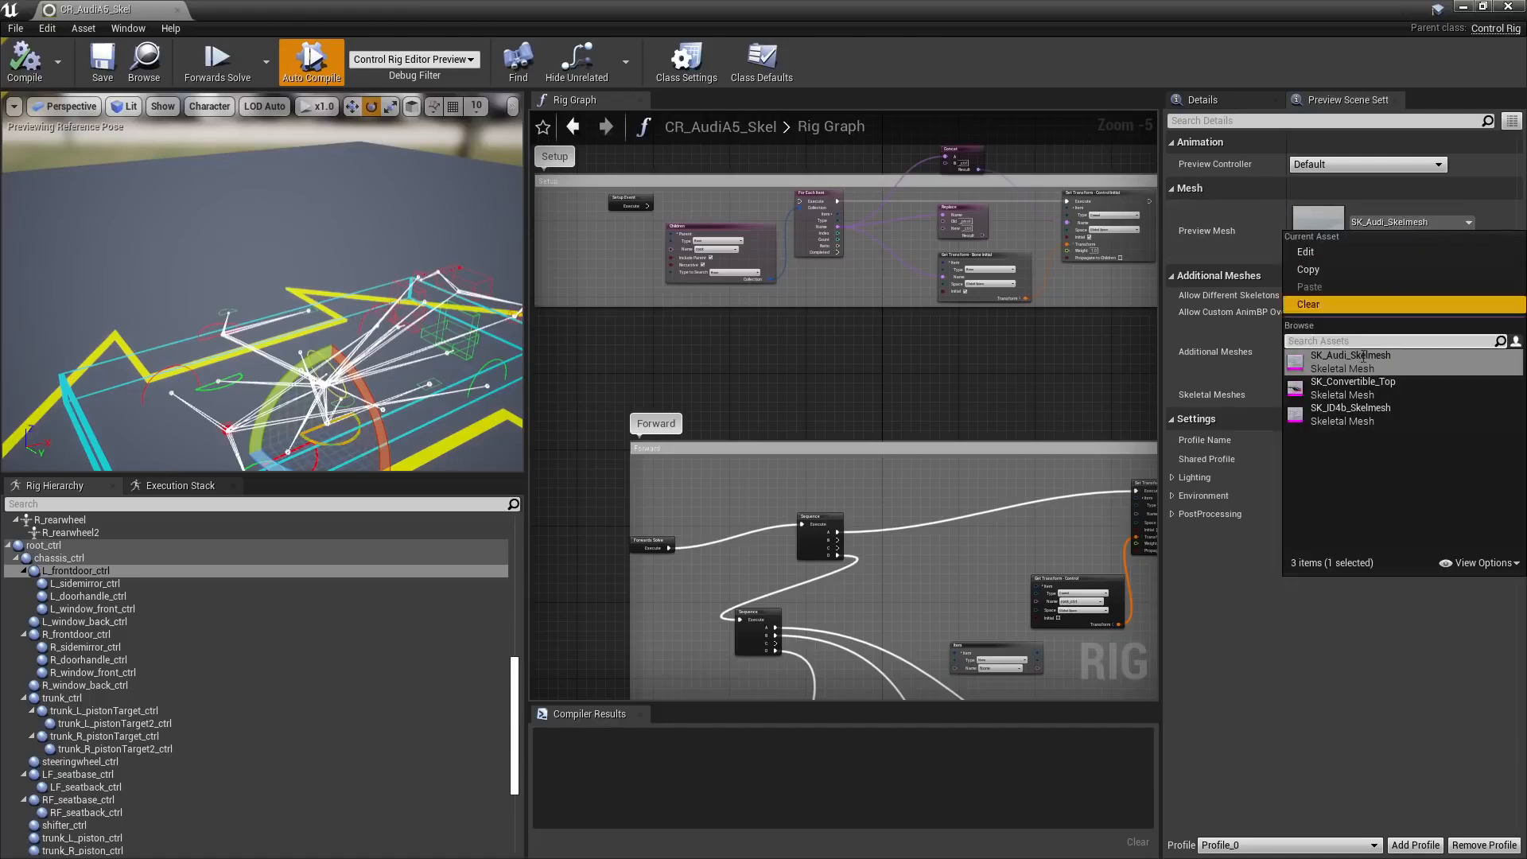
left_click(1349, 413)
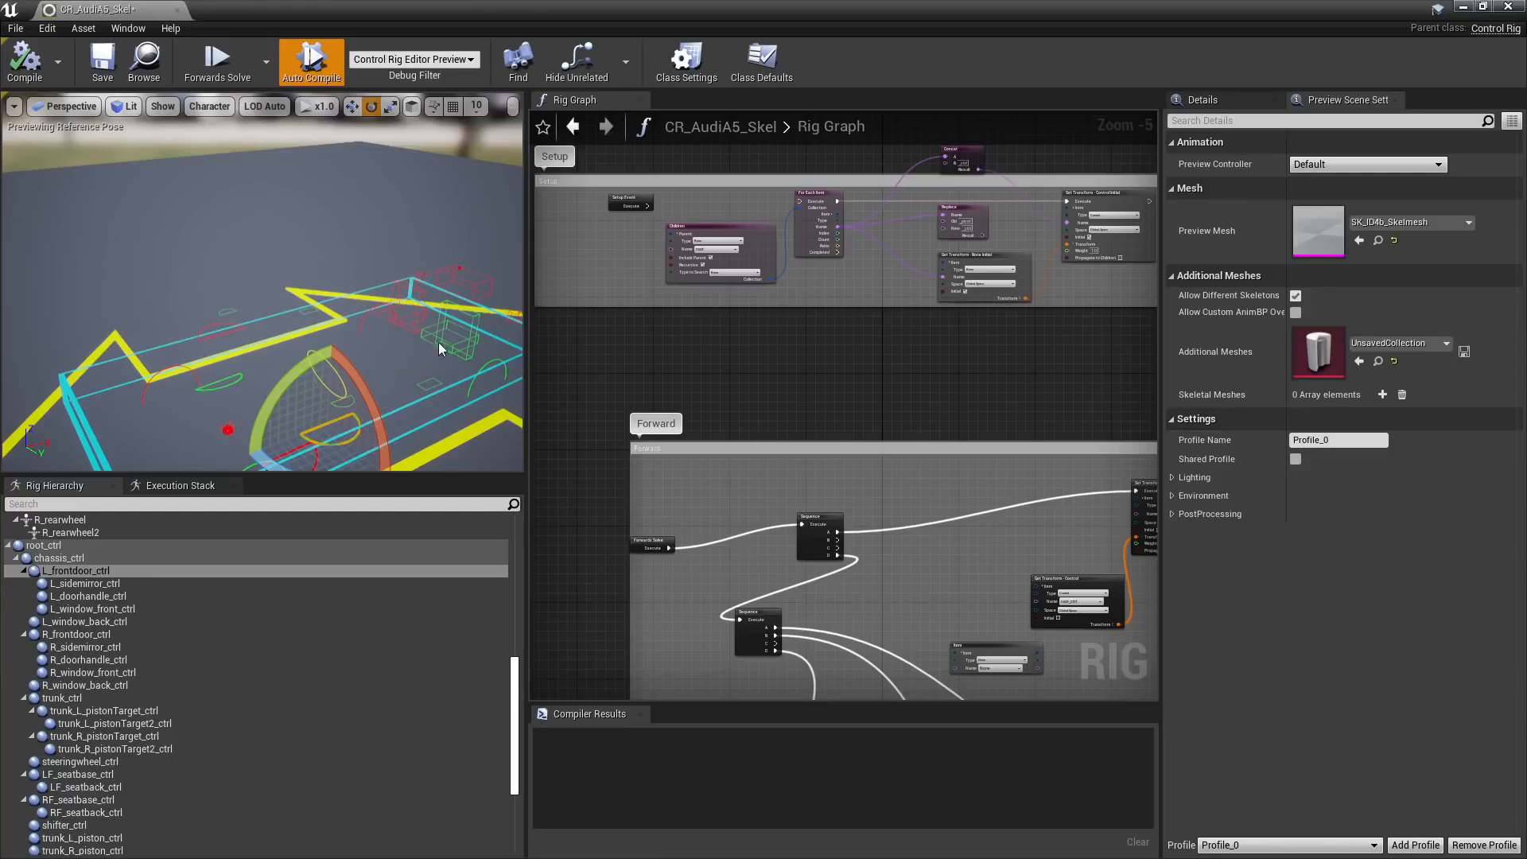
right_click_drag(375, 292, 371, 313)
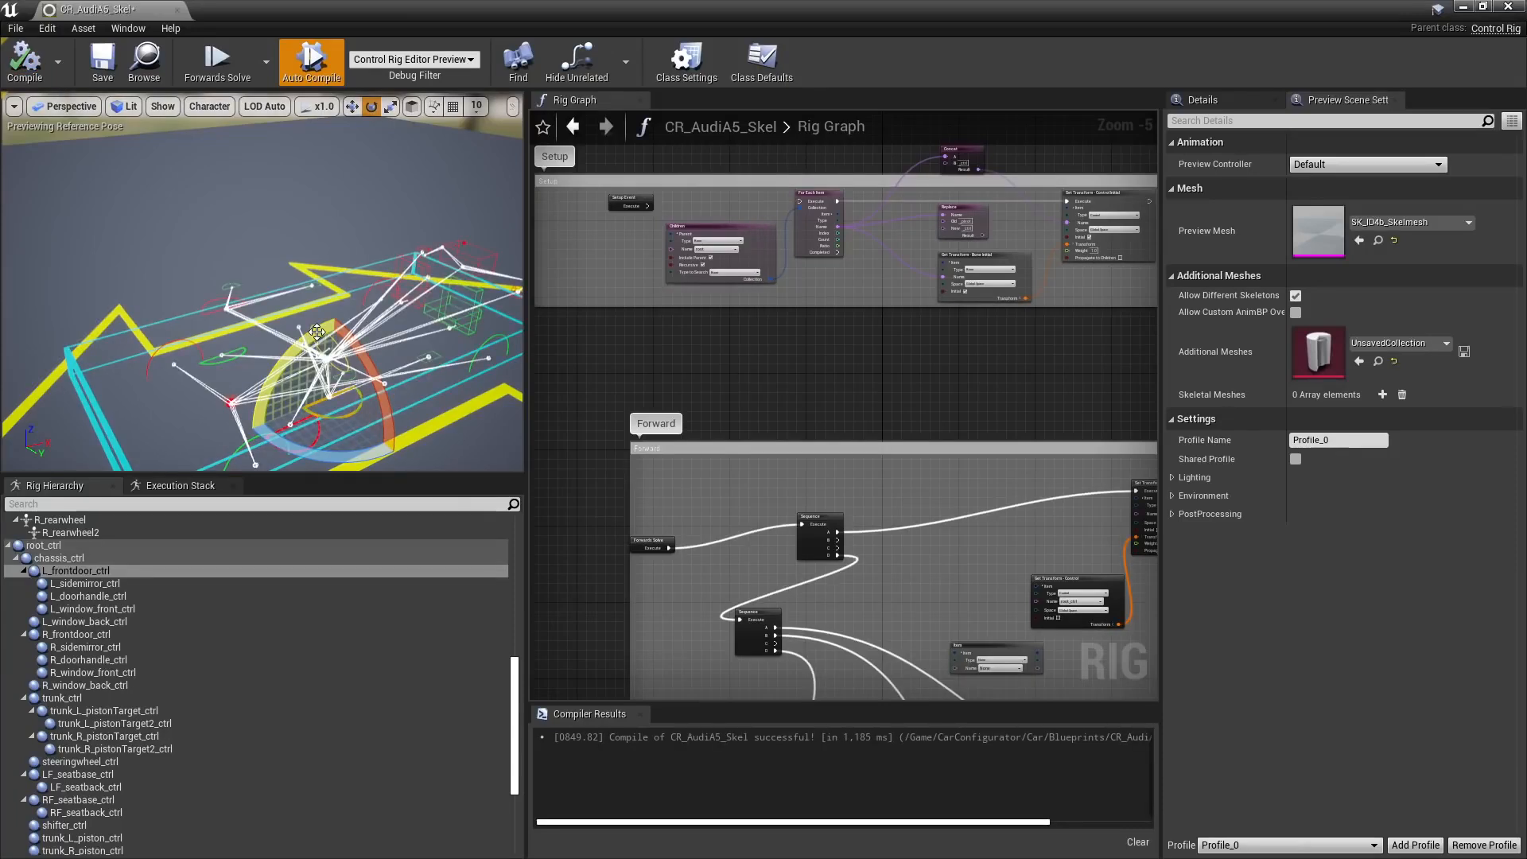
Refresh the rig hierarchy from the root bone using SK_ID4b_Skelmesh and check the updated bones in the preview
left_click_drag(517, 689, 523, 525)
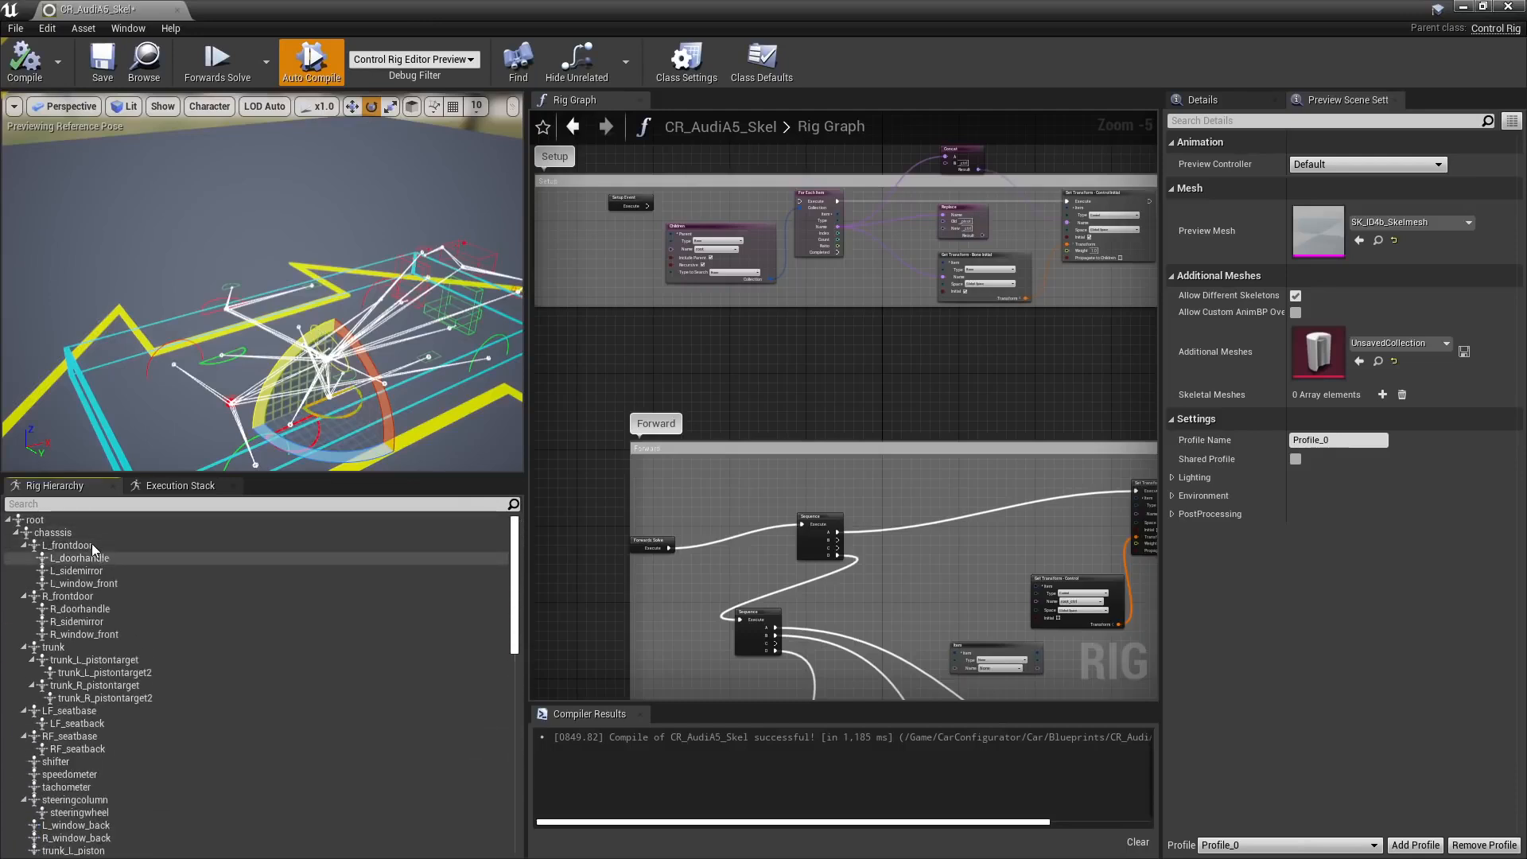
right_click(43, 518)
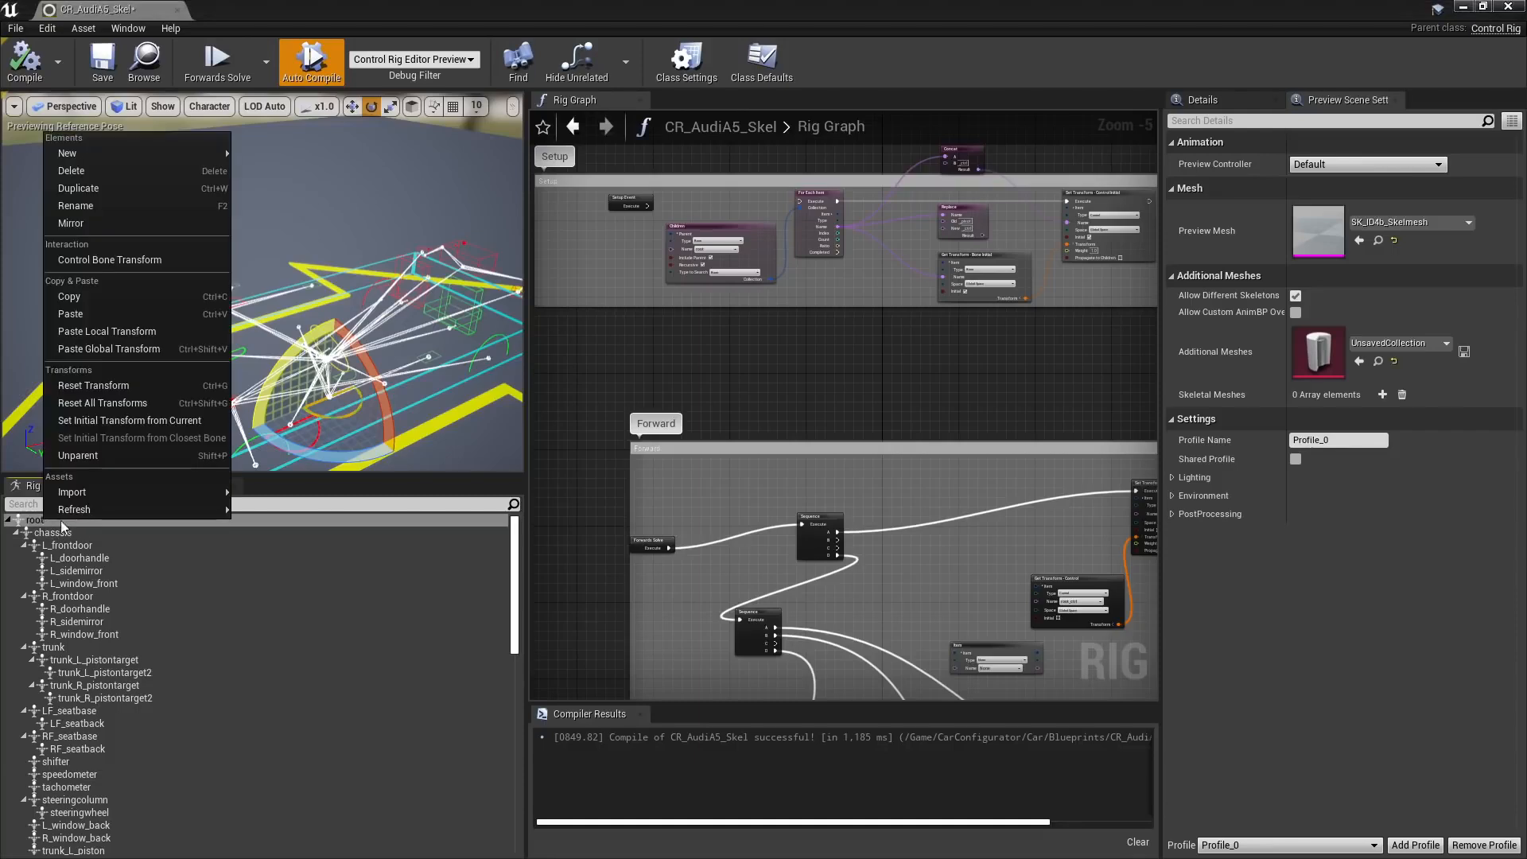
mouse_move(95, 513)
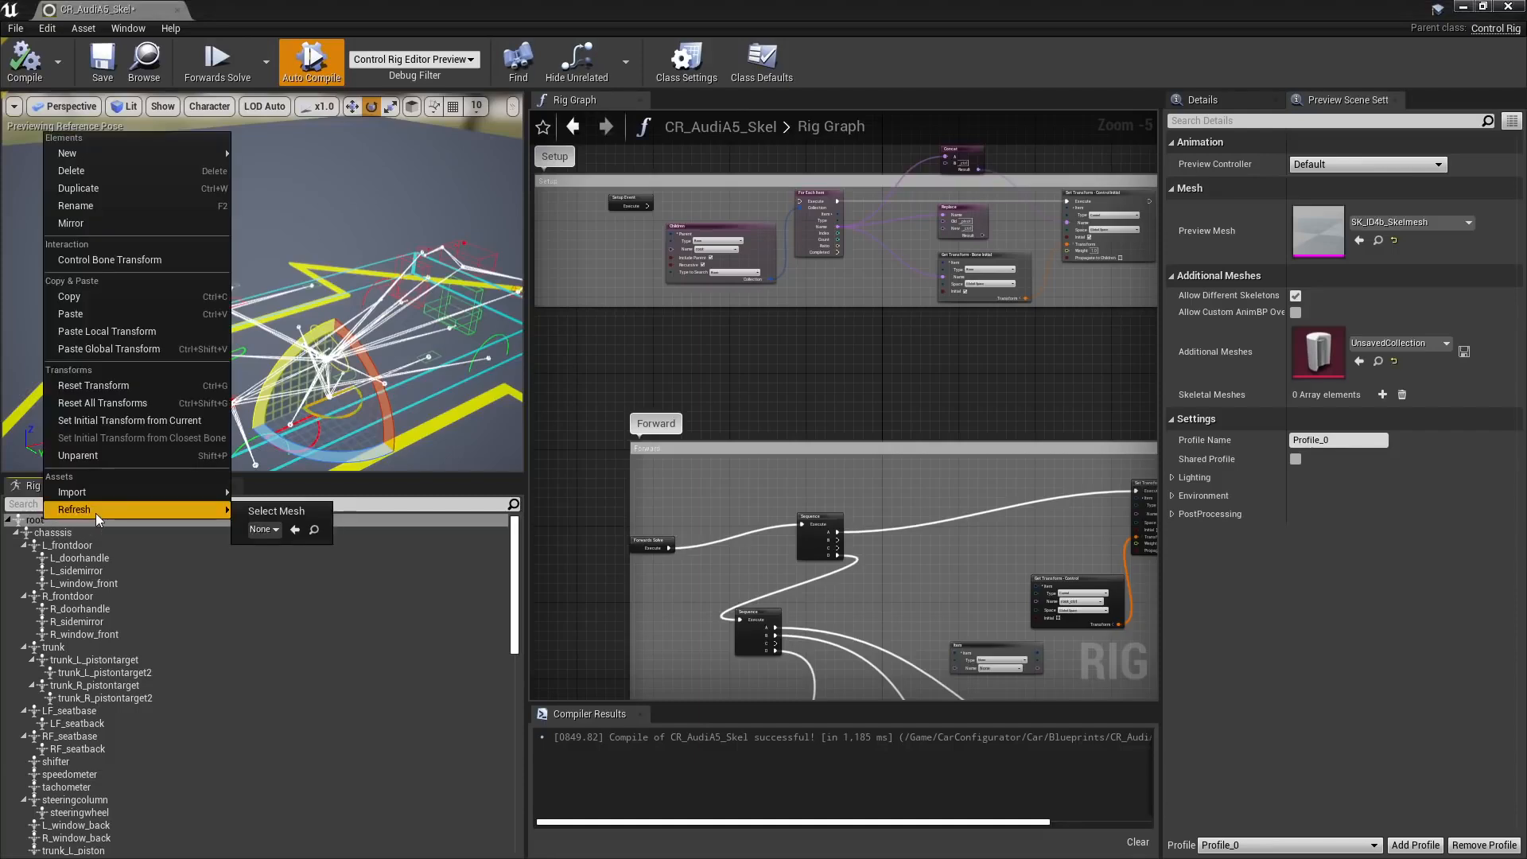
left_click(275, 530)
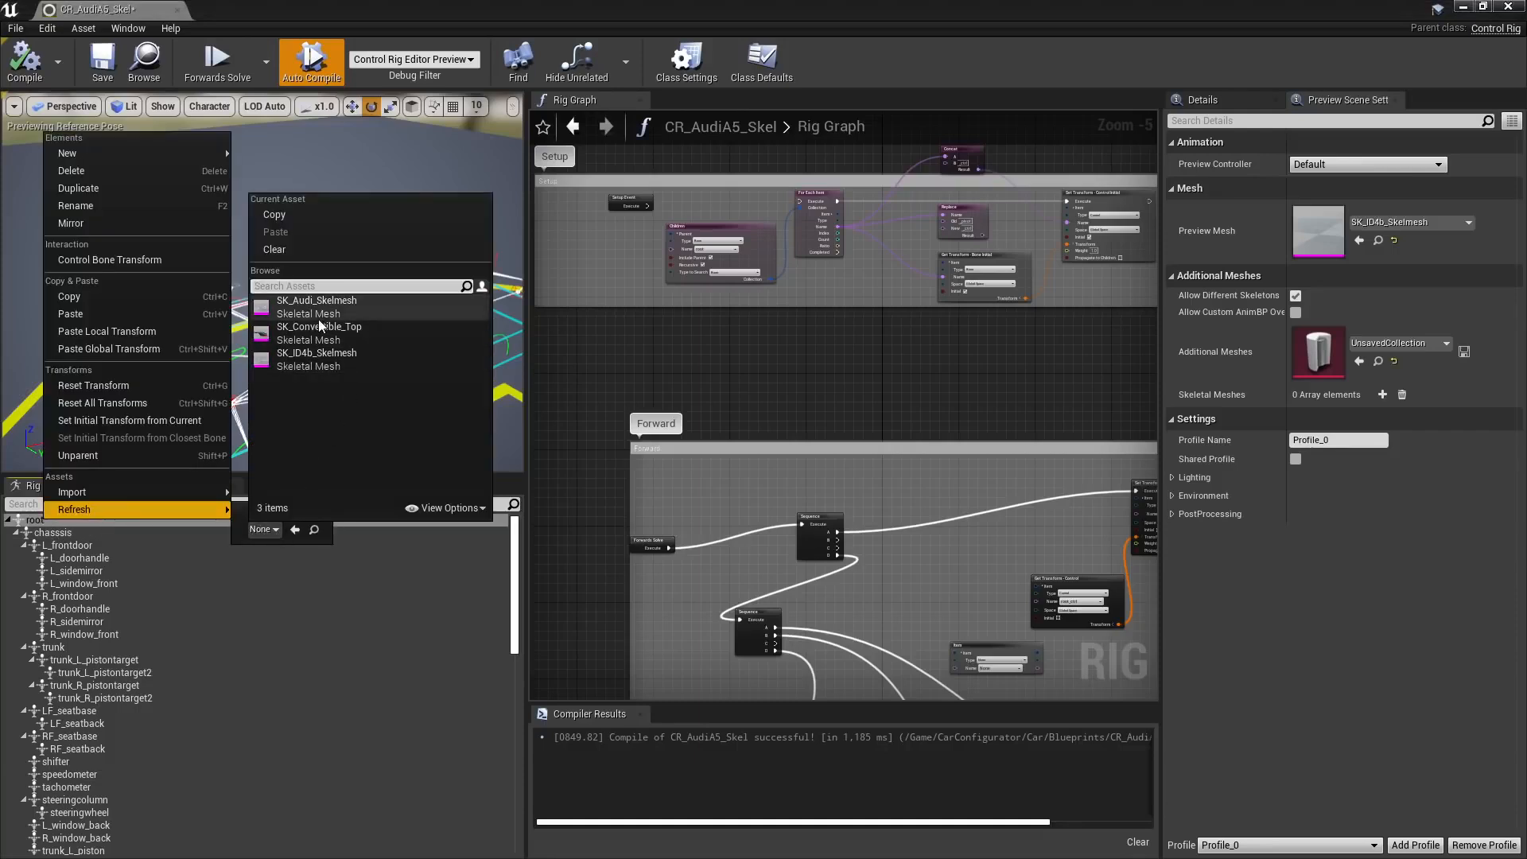
left_click(310, 362)
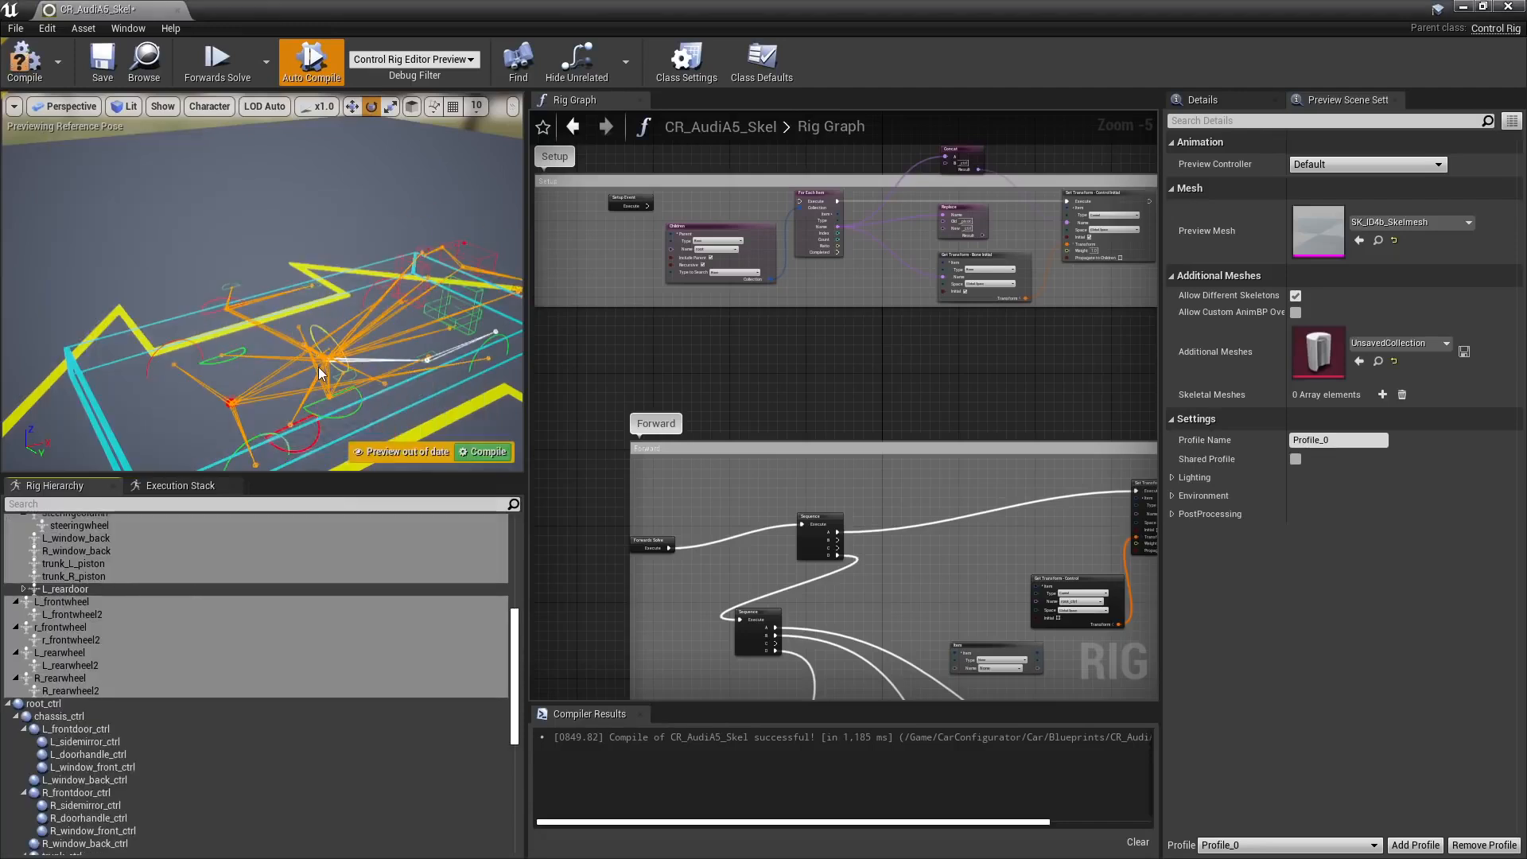
middle_click_drag(382, 380, 371, 311)
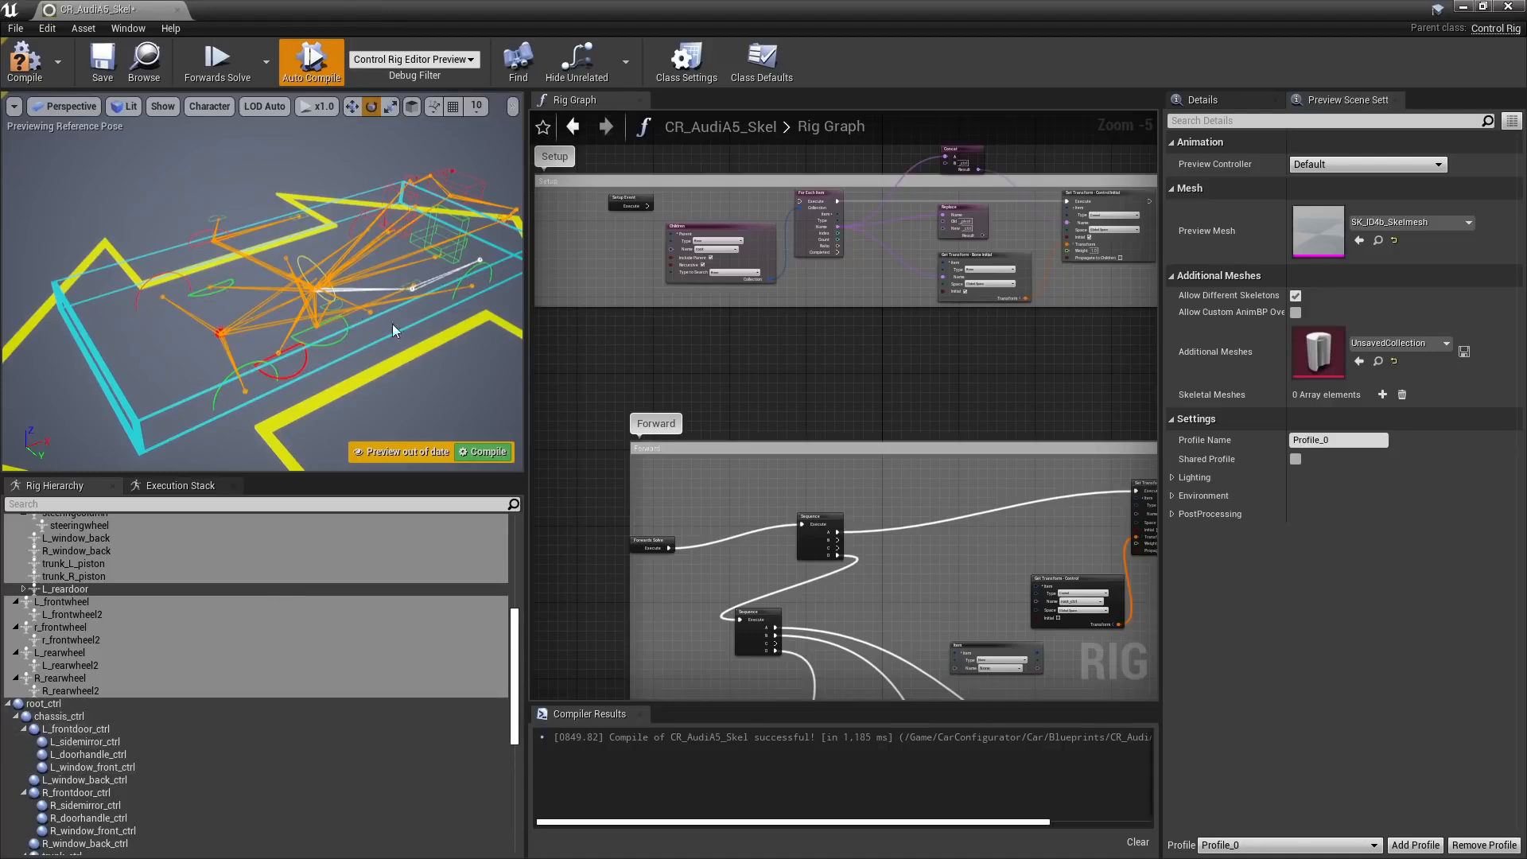
right_click_drag(393, 310, 414, 311)
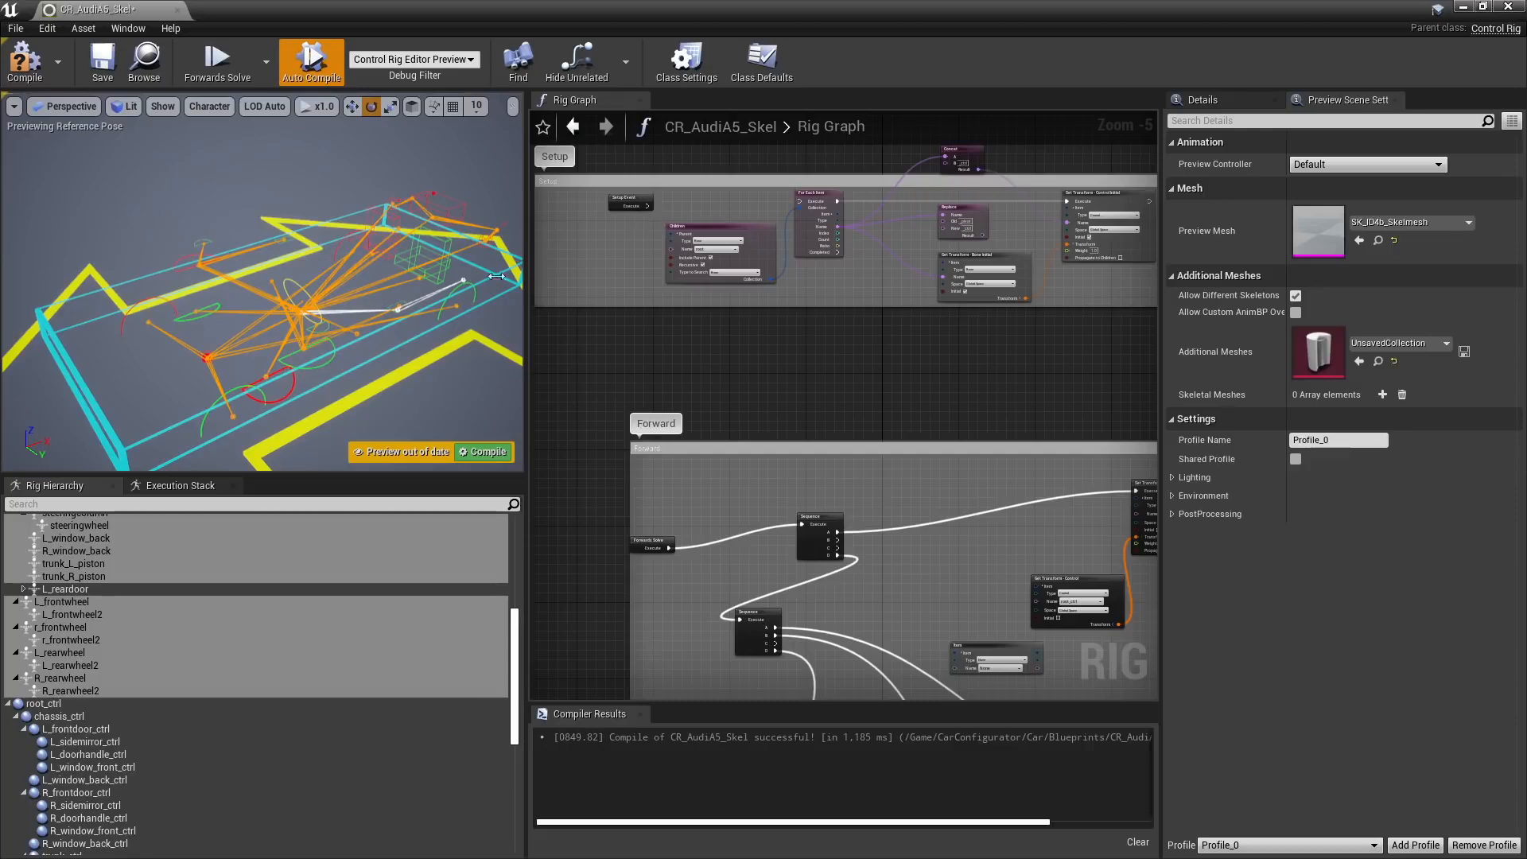
Connect the Setup Event's Execute output to the For Each Item node in the Setup section and compile the rig
left_click_drag(647, 206, 804, 202)
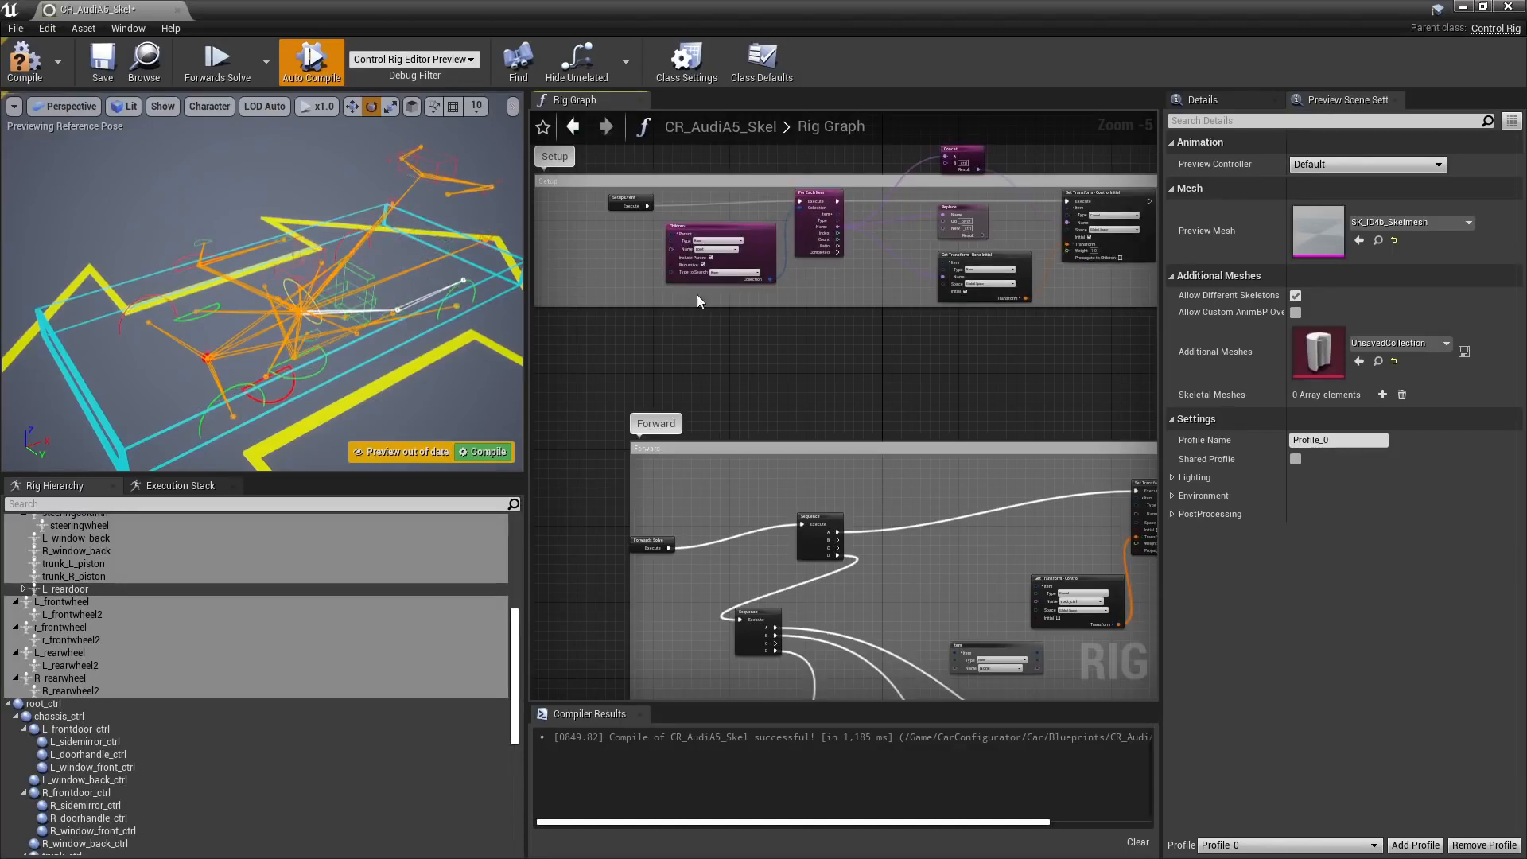
right_click_drag(711, 303, 797, 388)
scroll(797, 388, "up", 3)
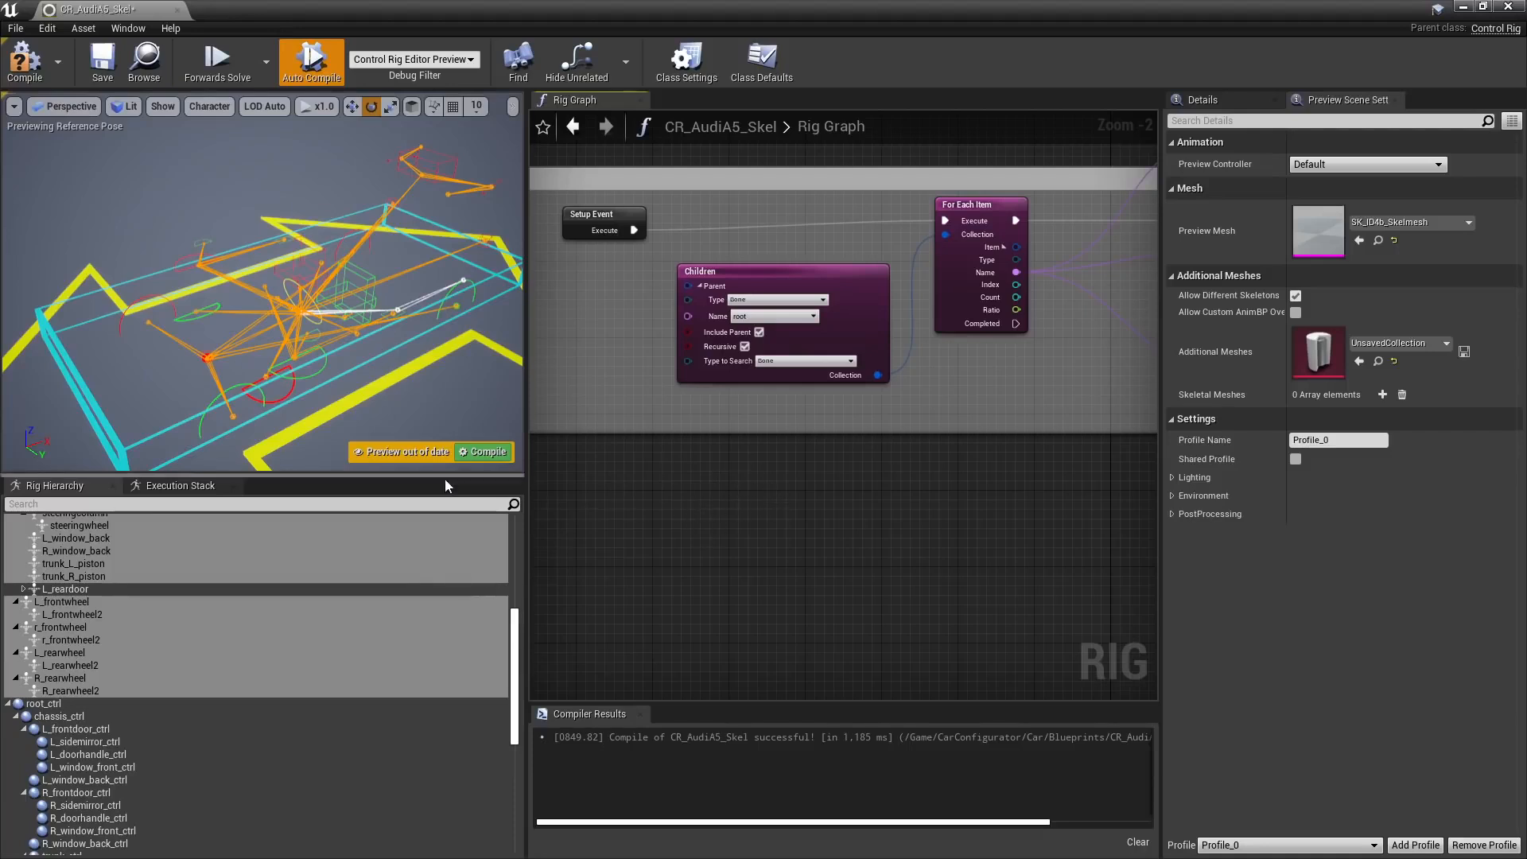
left_click(25, 57)
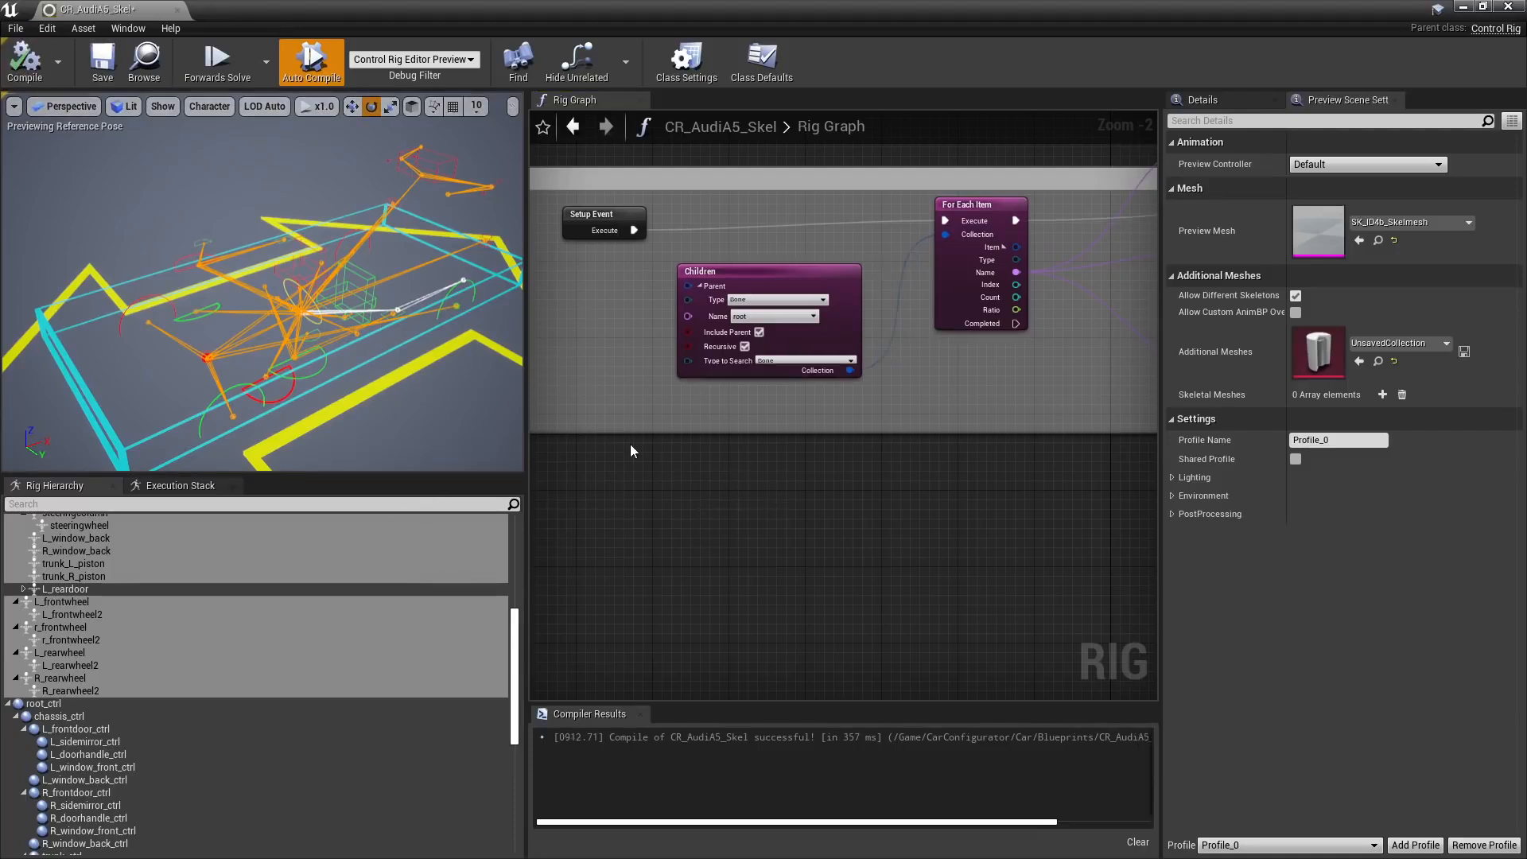
Select L_frontdoor_ctrl and try rotating it in the preview to test the front door
right_click_drag(811, 535, 801, 506)
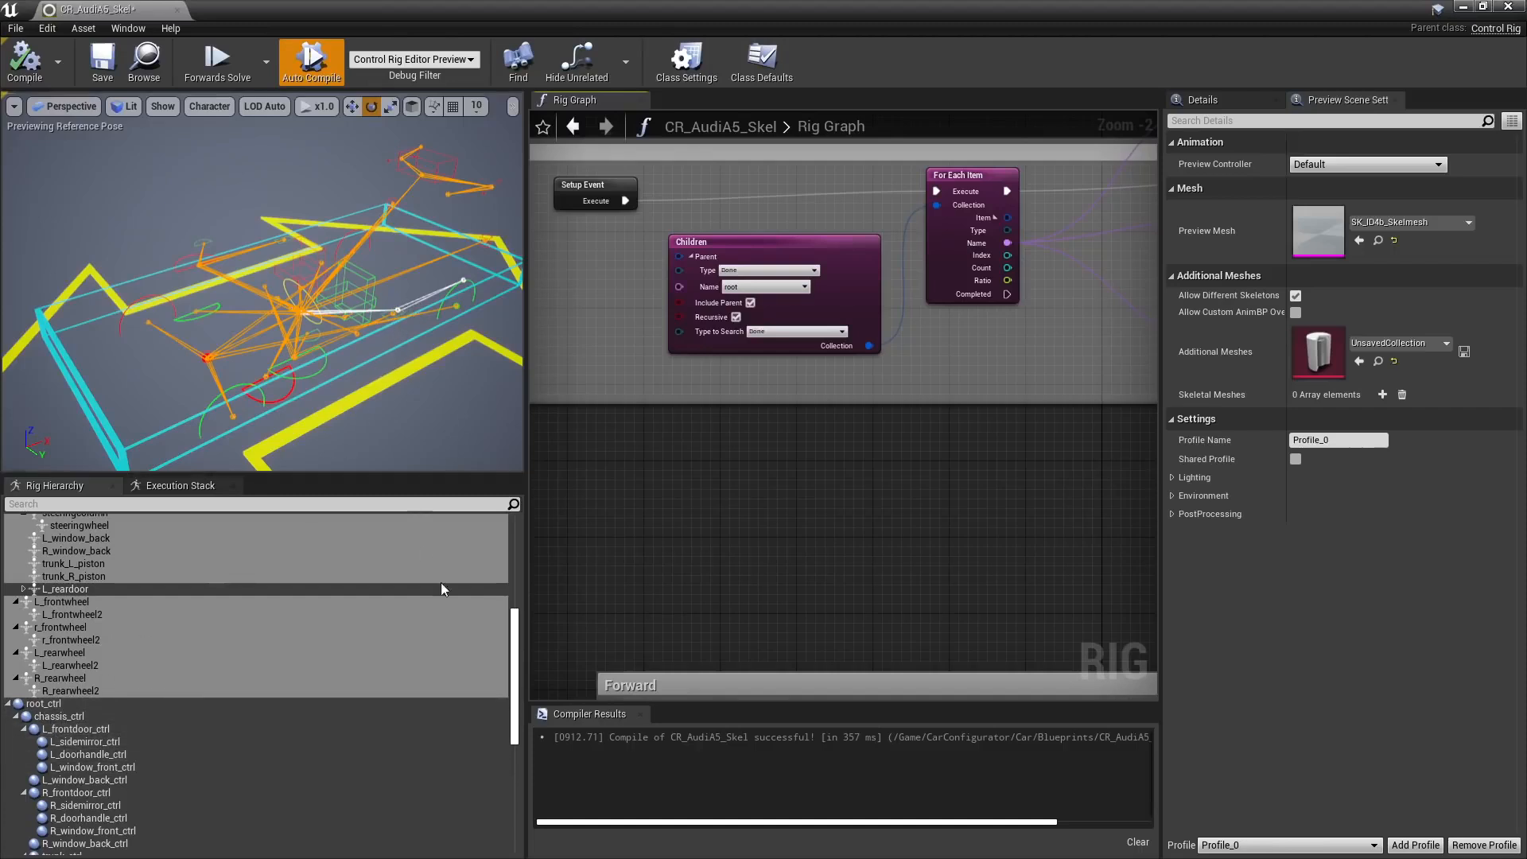
left_click(86, 731)
left_click_drag(282, 422, 245, 418)
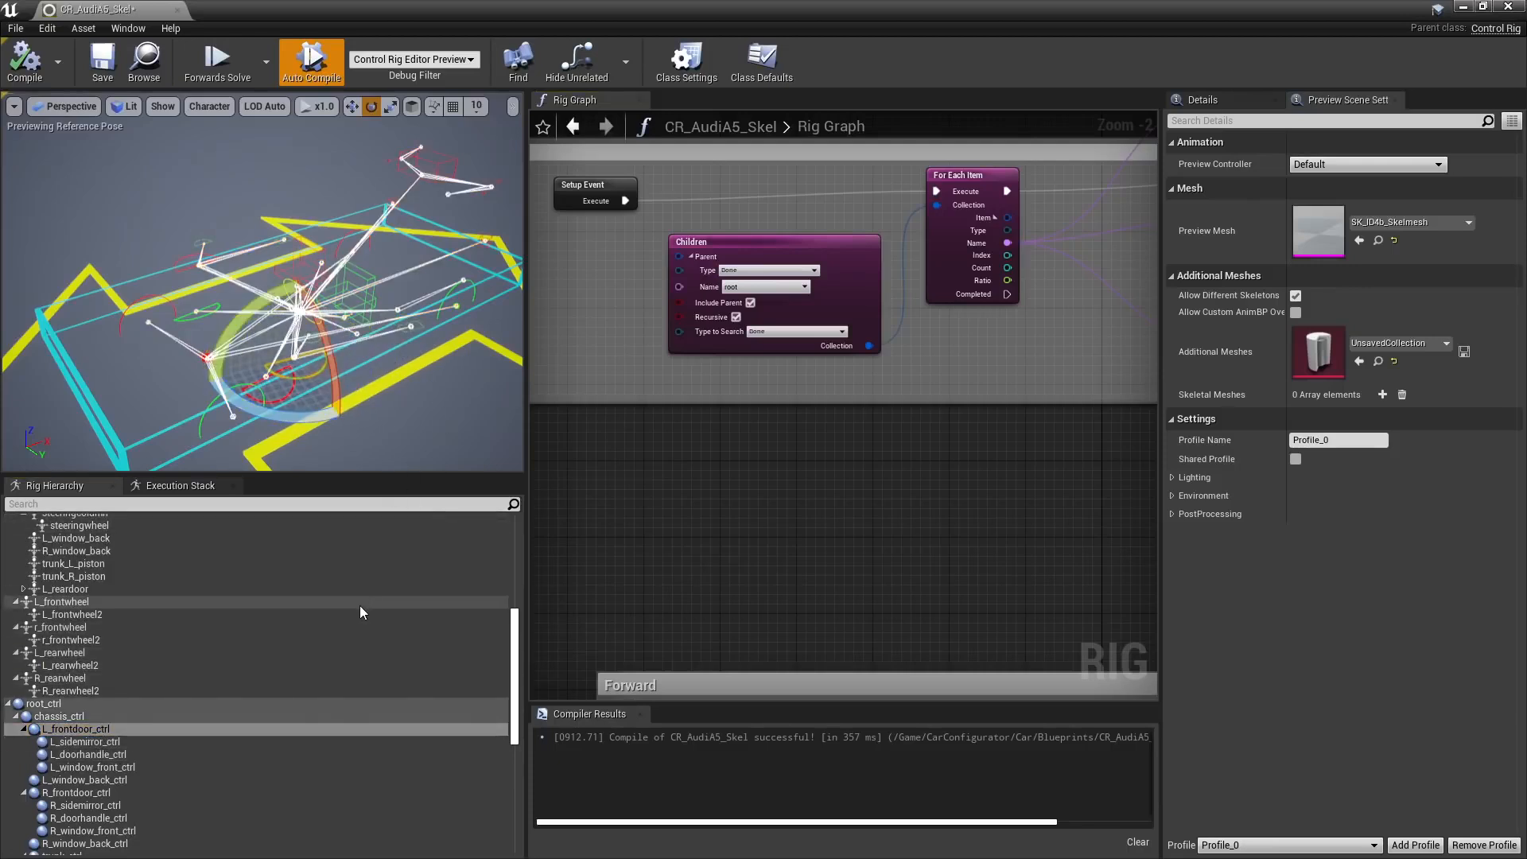
Duplicate L_frontdoor_ctrl in the rig hierarchy and rename the copy to L_reardoor_ctrl
key("ctrl+d")
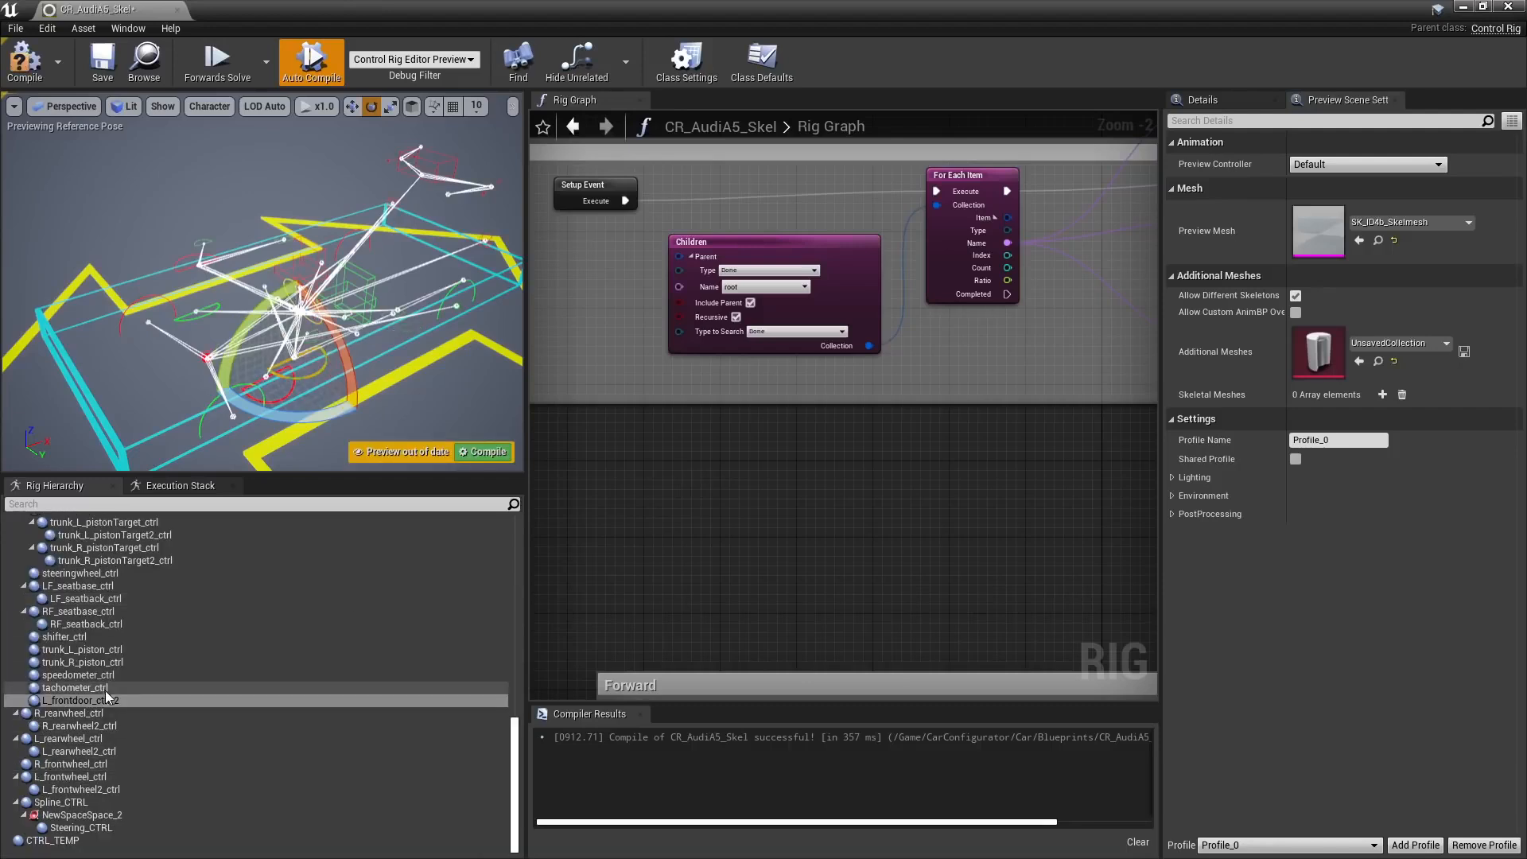
key("F2")
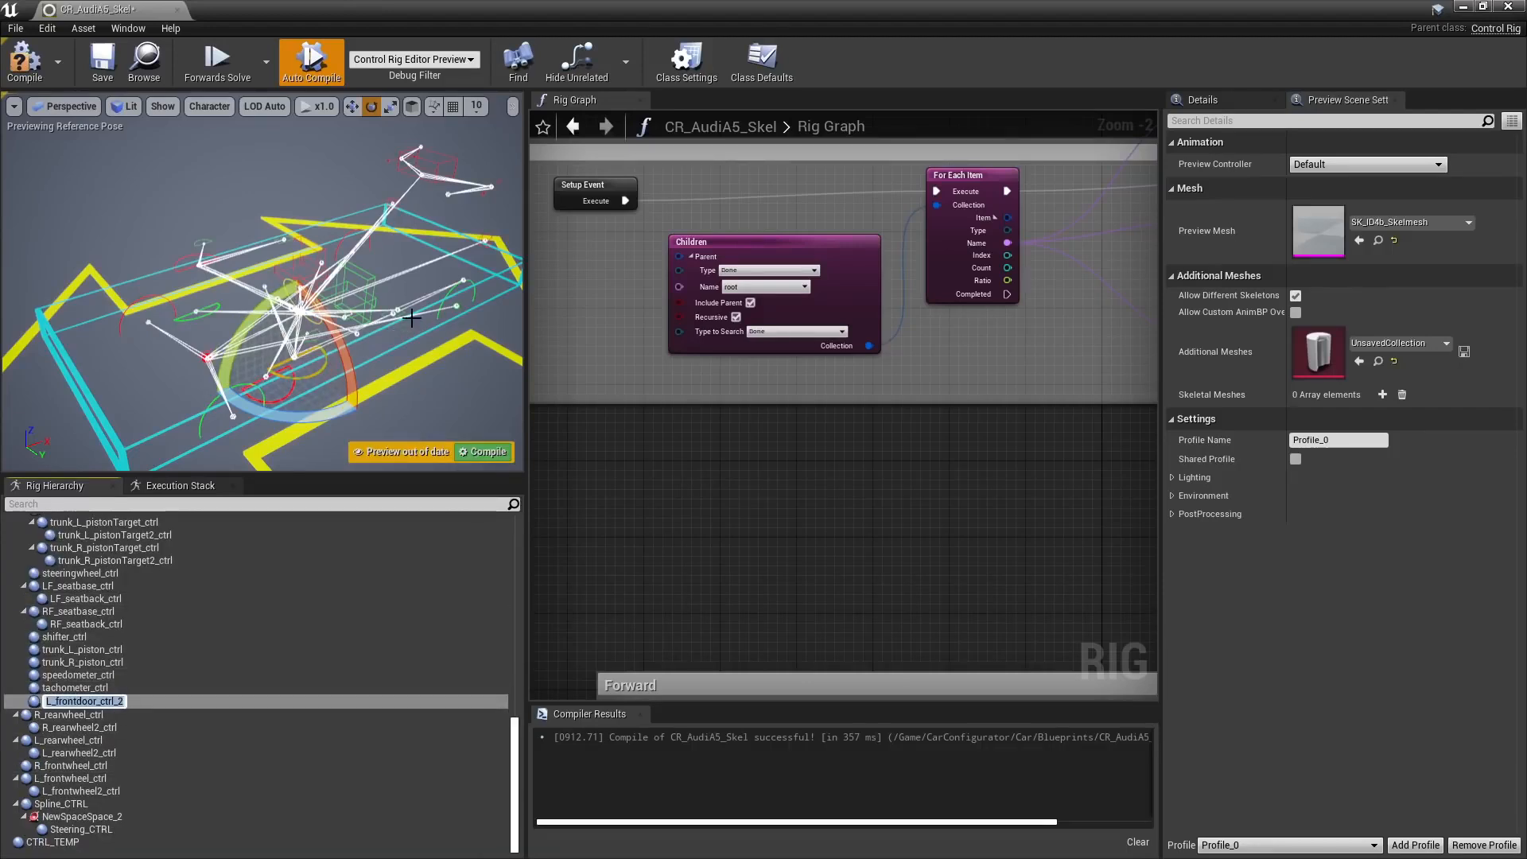
left_click(123, 703)
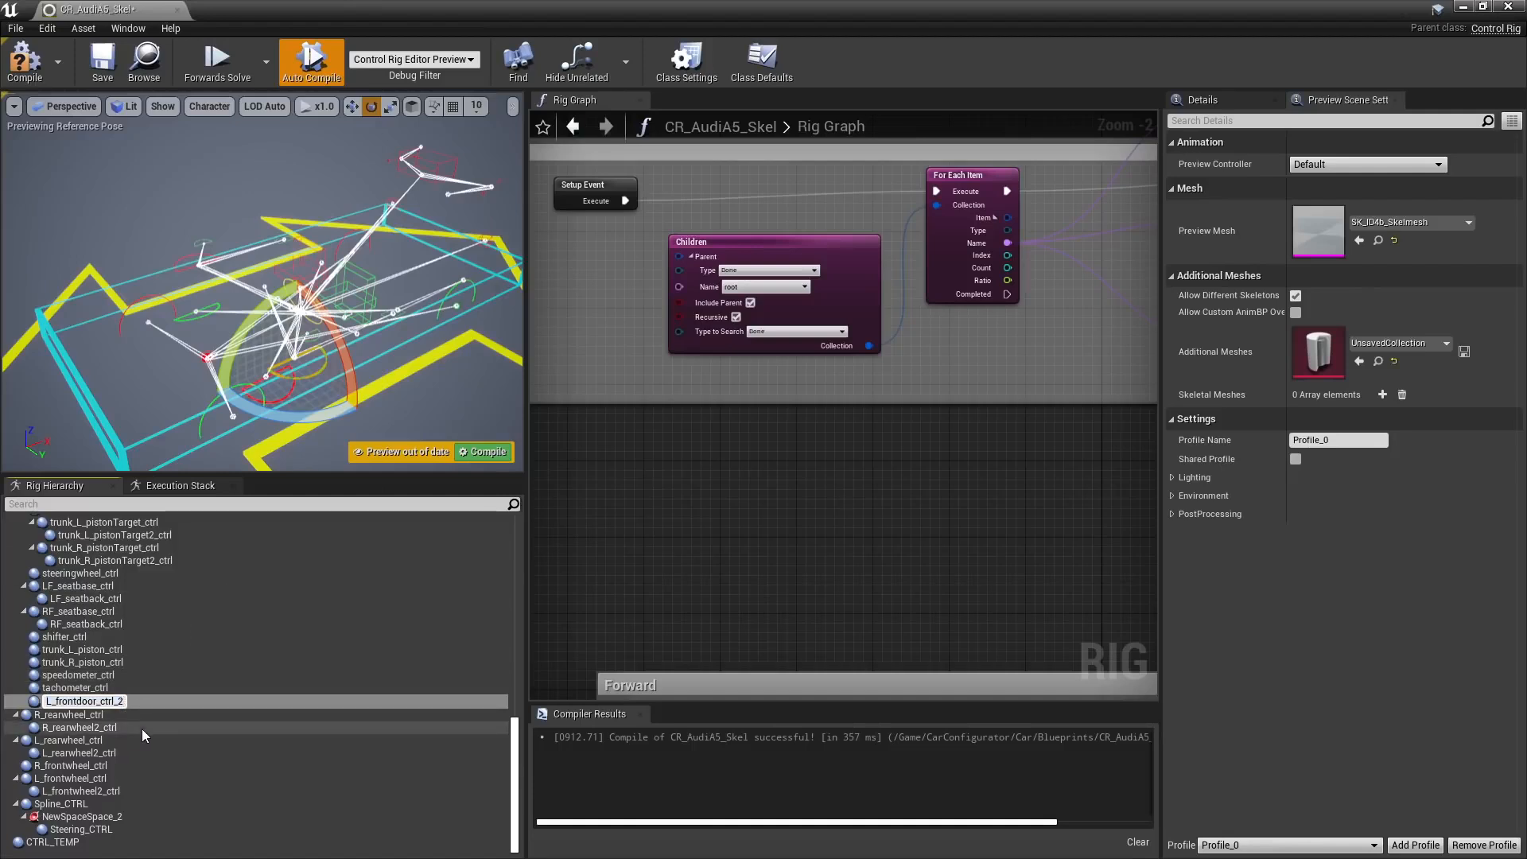
key("BackSpace")
key("BackSpace")
key("BackSpace")
key("BackSpace")
key("BackSpace")
key("BackSpace")
key("BackSpace")
type("reart")
key("BackSpace")
key("Return")
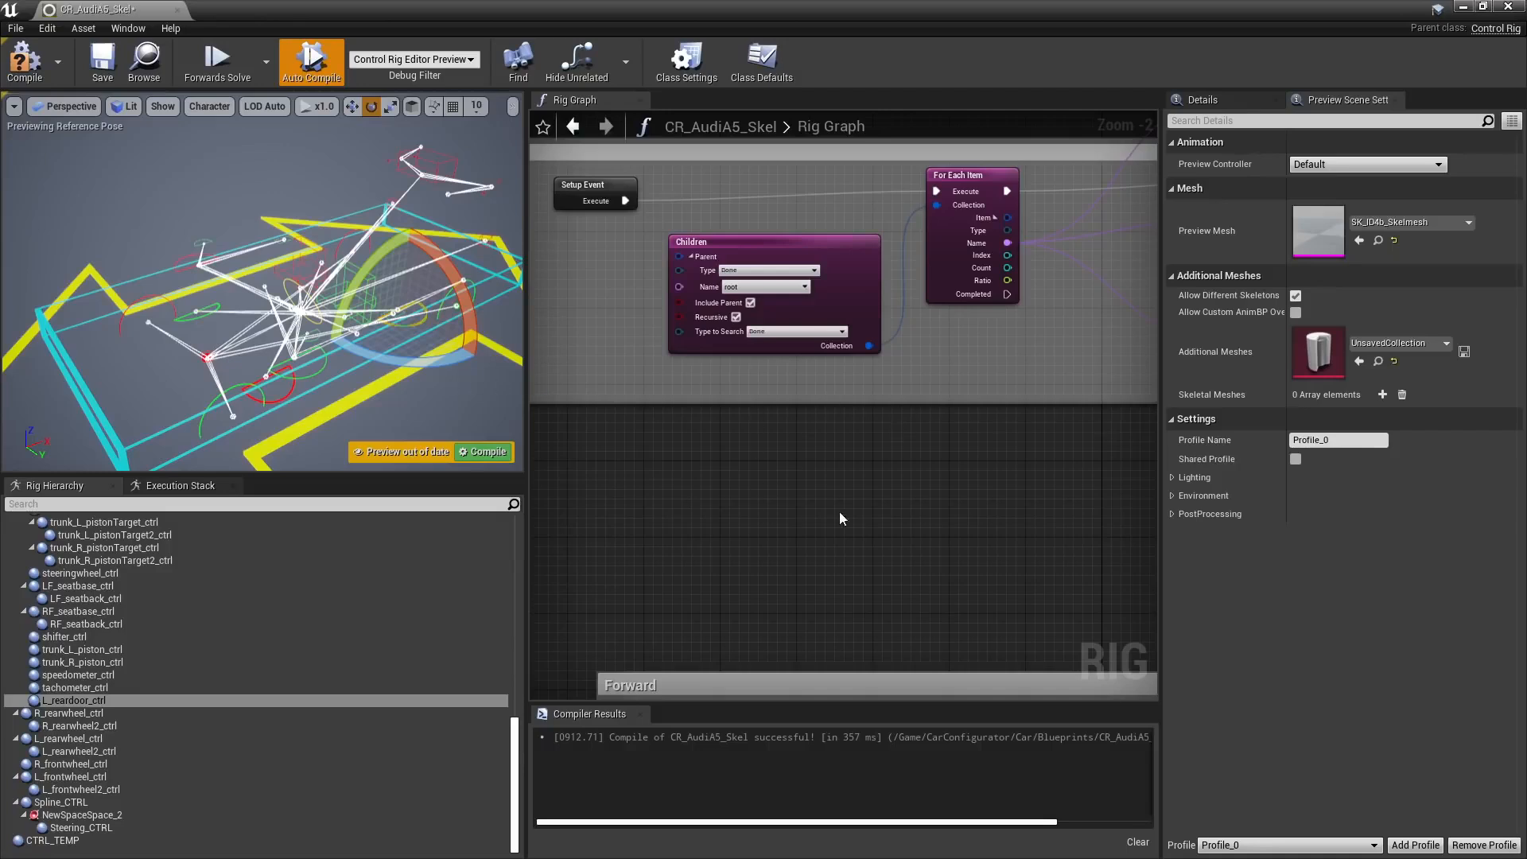
Examine the Chop, Get Transform - Control and Set Transform - Bone nodes at the end of the Forward section
right_click_drag(934, 496, 671, 591)
scroll(784, 541, "down", 1)
right_click_drag(862, 557, 758, 373)
scroll(761, 373, "down", 2)
right_click_drag(877, 450, 525, 304)
right_click_drag(893, 350, 634, 347)
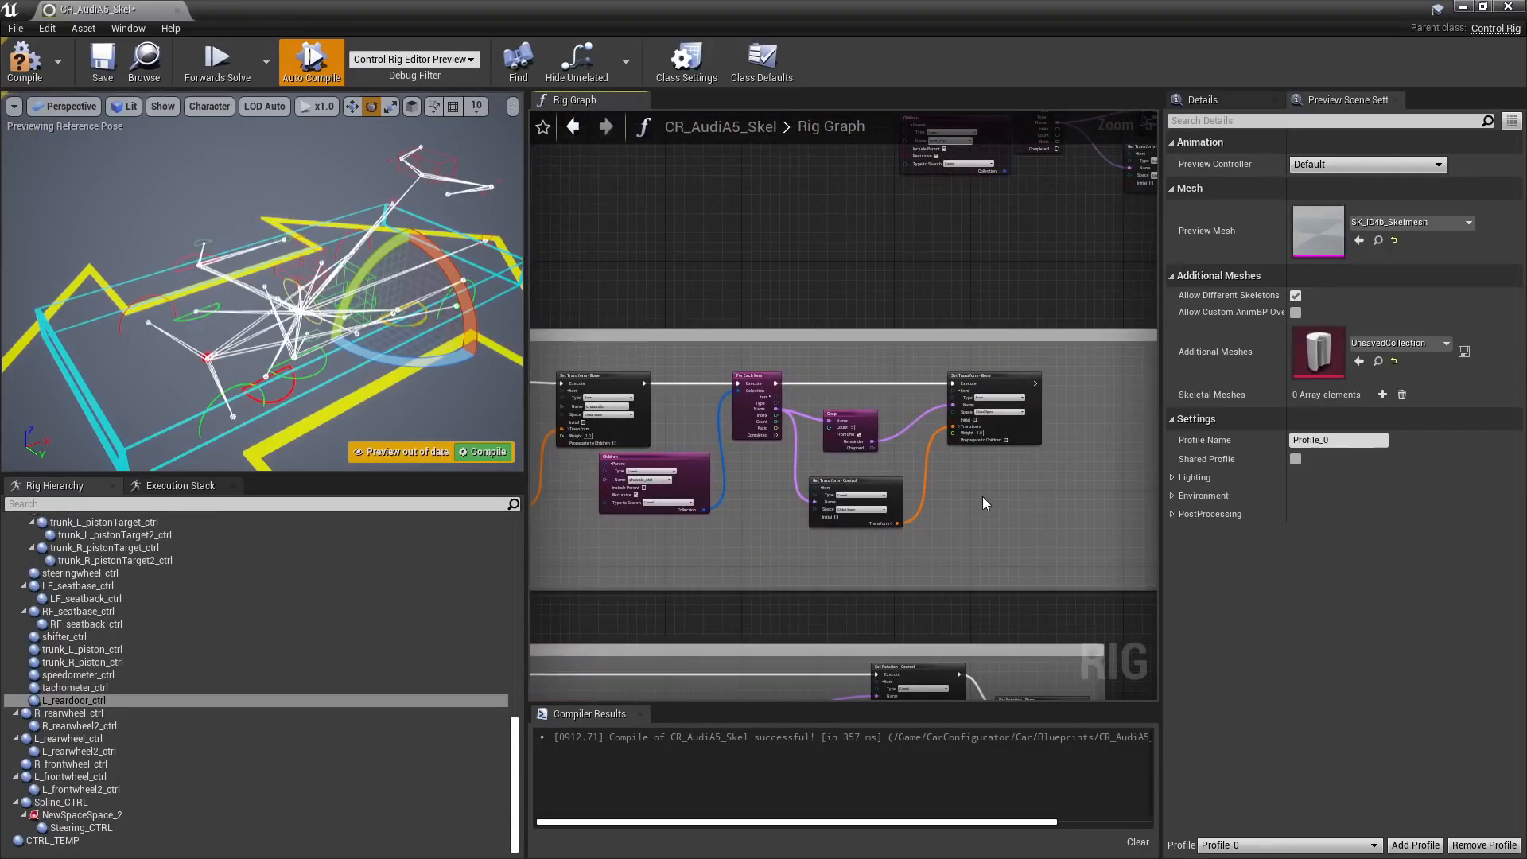
scroll(986, 495, "up", 3)
right_click(1013, 467)
left_click(1013, 385)
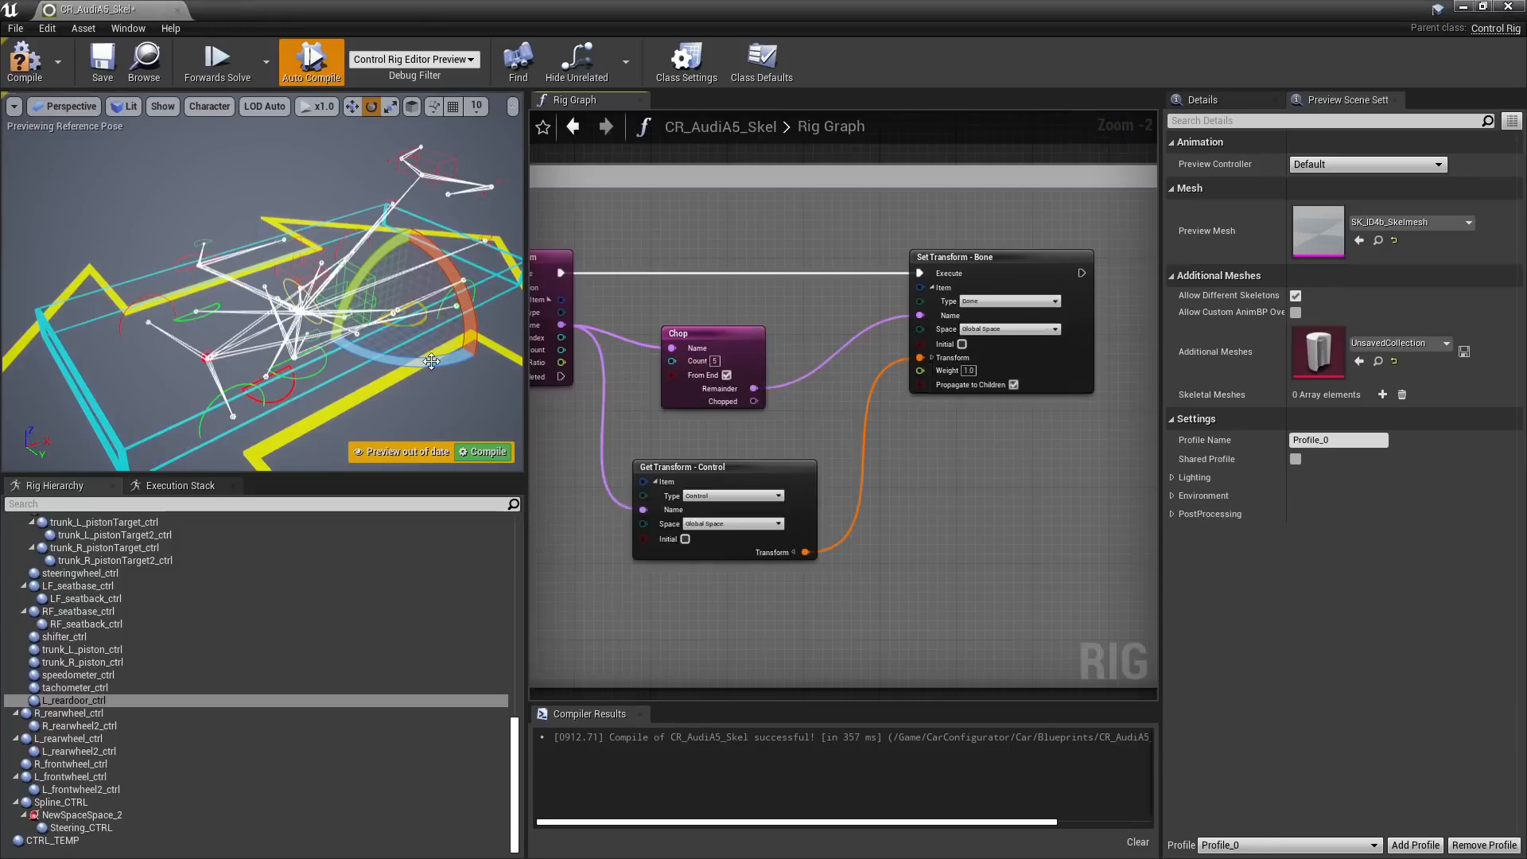
Try rotating L_reardoor_ctrl in the preview and compile the control rig
left_click_drag(436, 361, 471, 291)
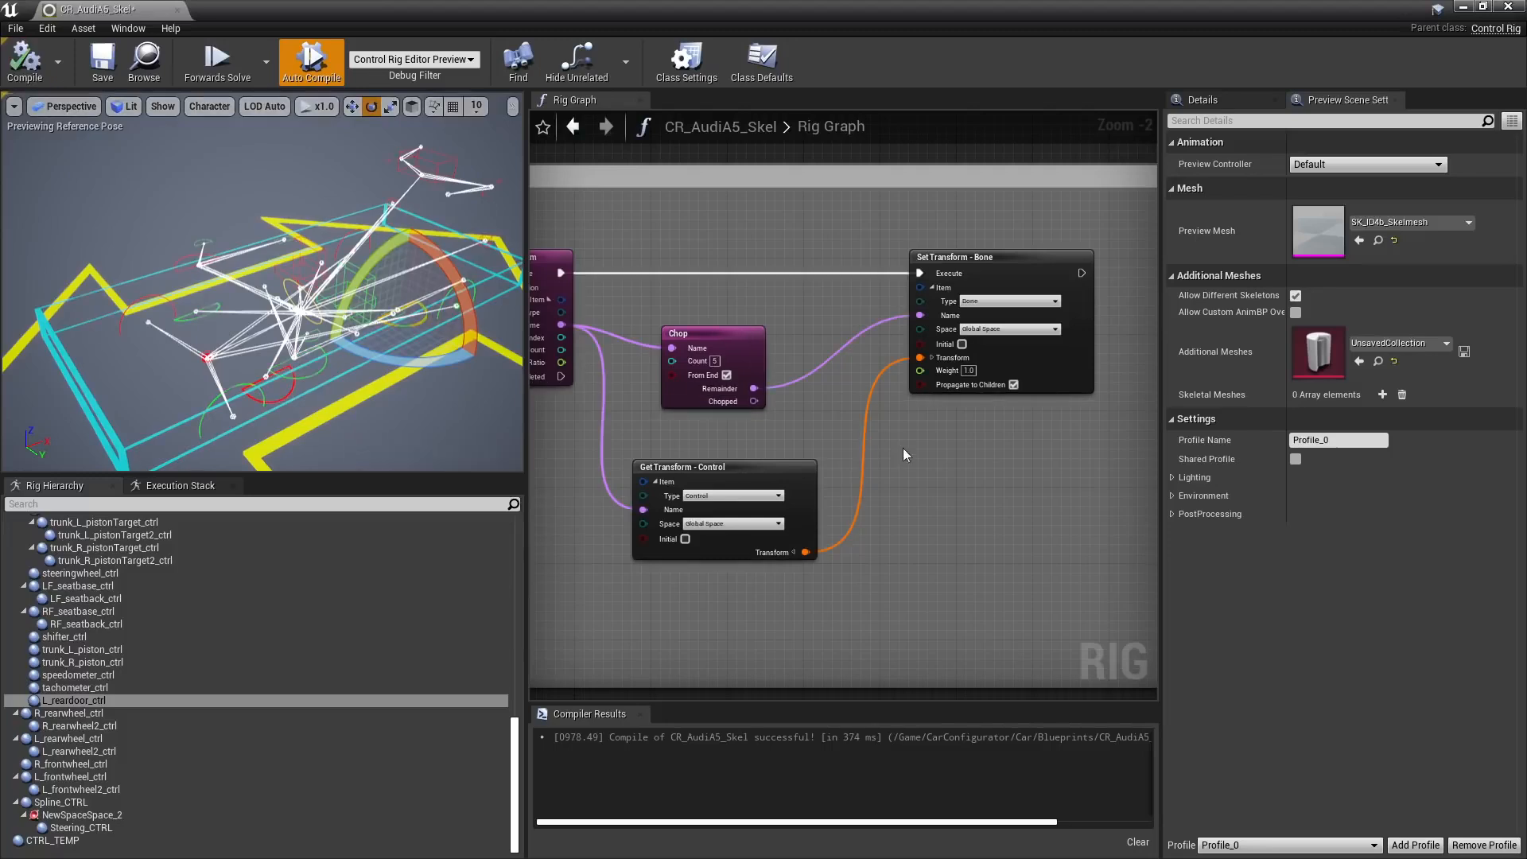
scroll(754, 354, "down", 4)
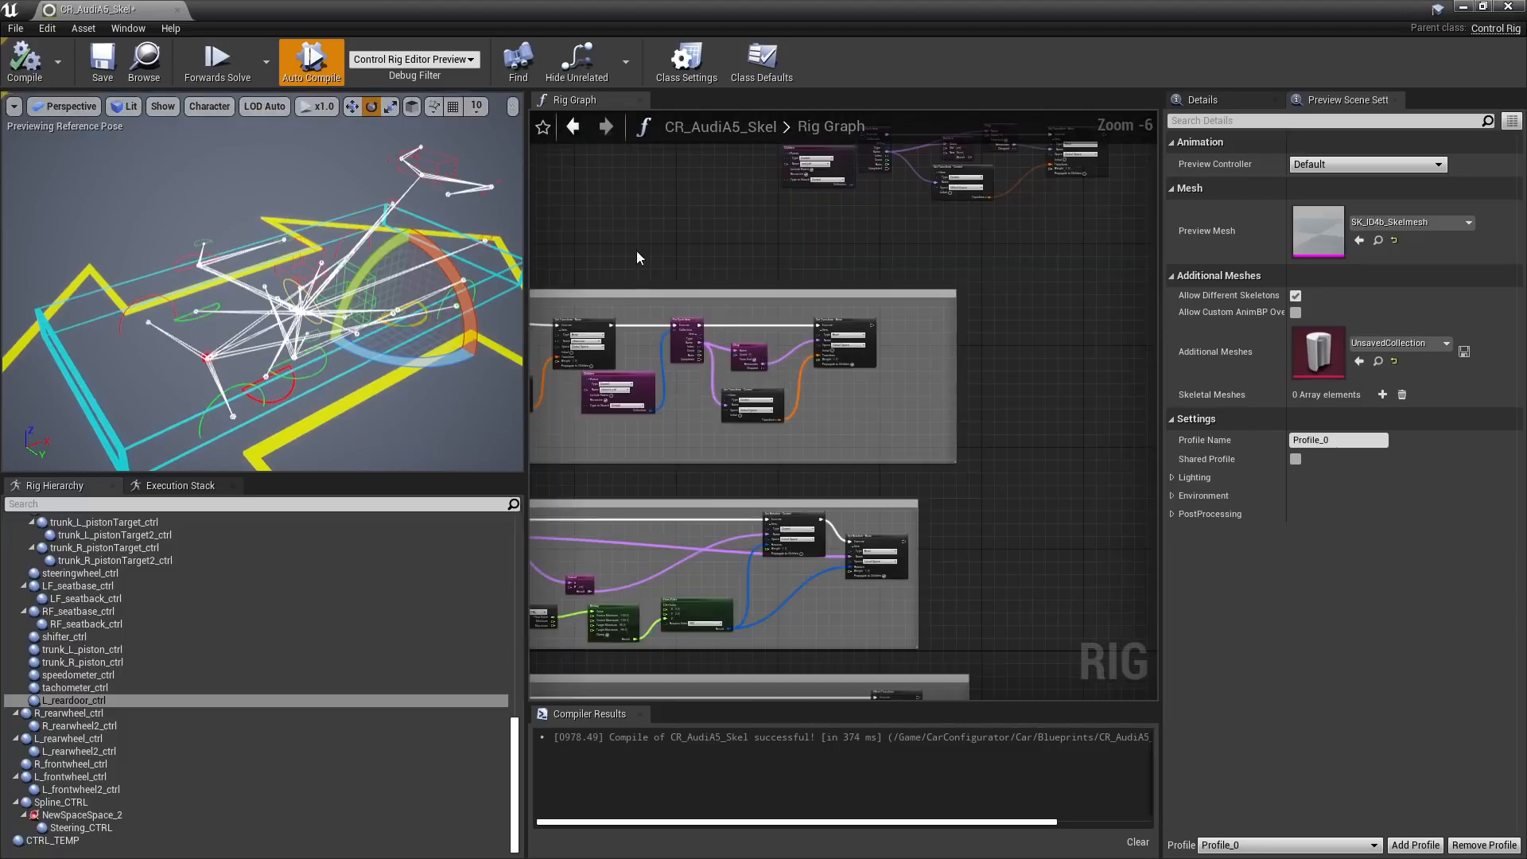
right_click_drag(835, 252, 944, 254)
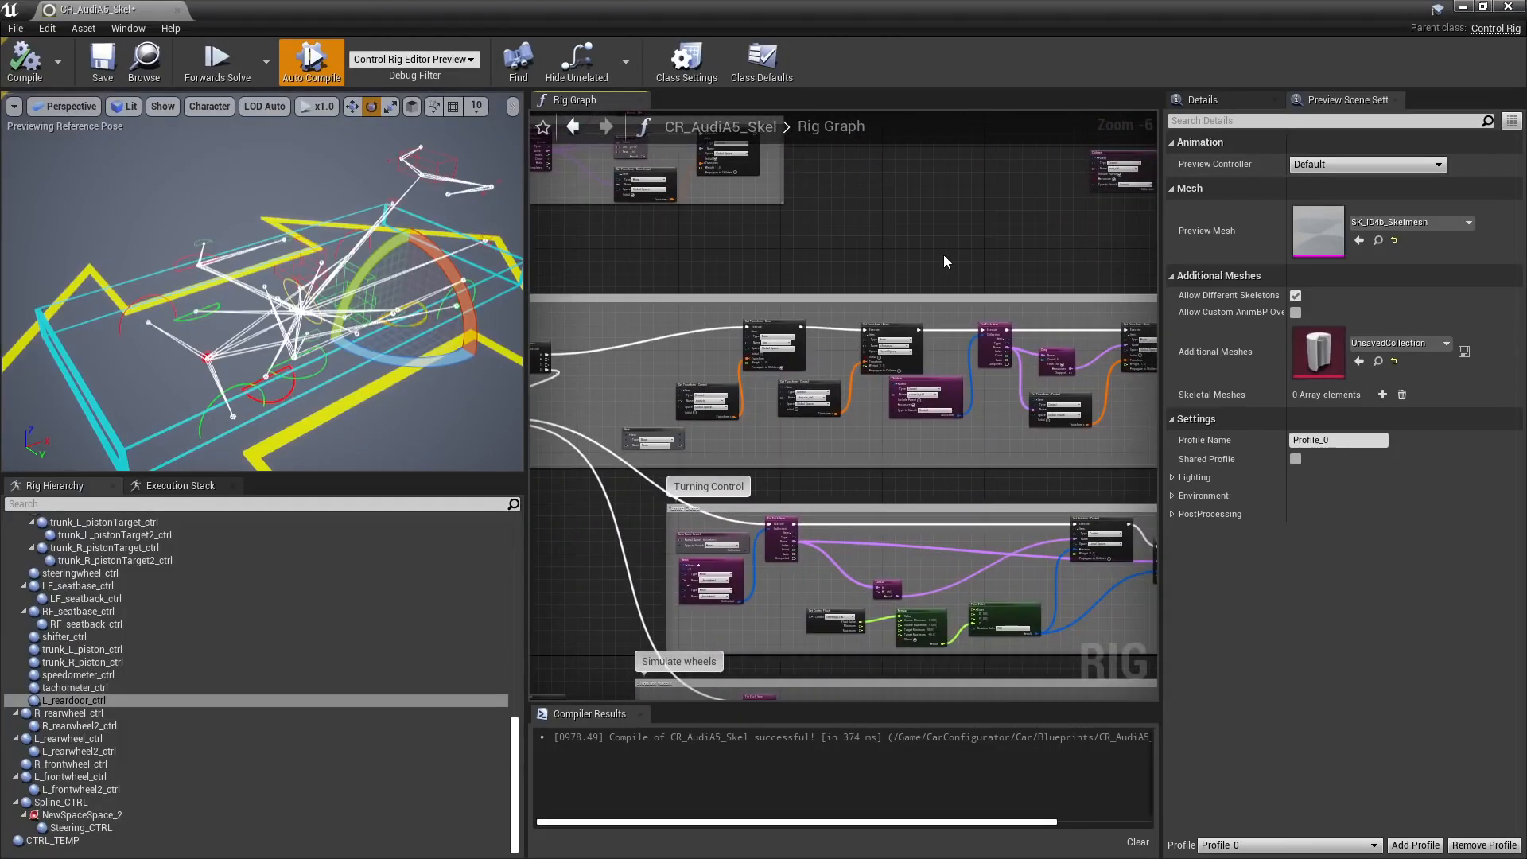
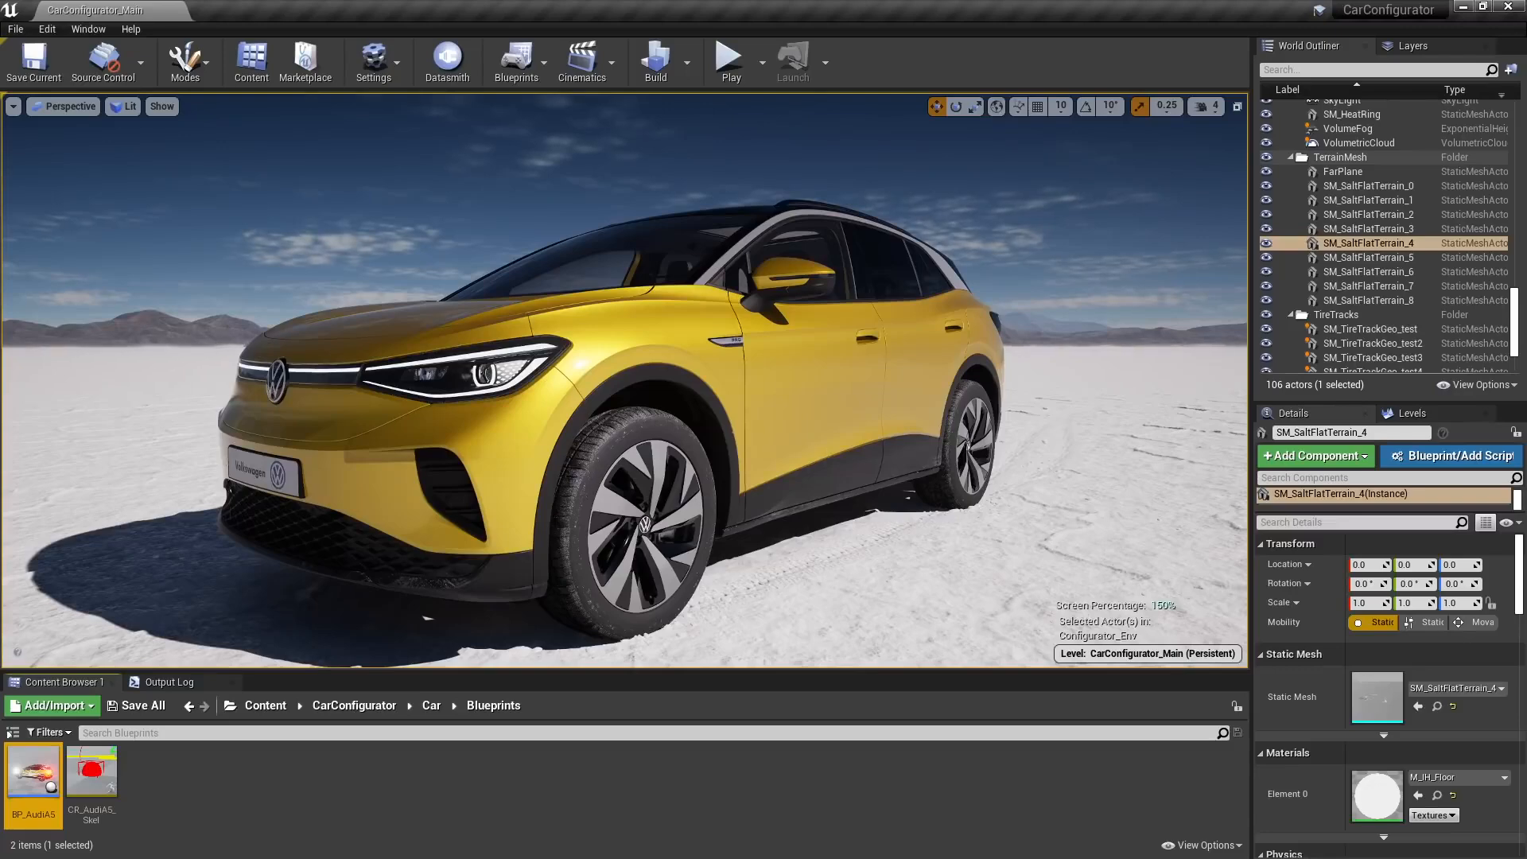
Open the BP_AudiA5 blueprint and select the L_frontdoor component under SkeletalMesh to check its pivot on the car
double_click(34, 776)
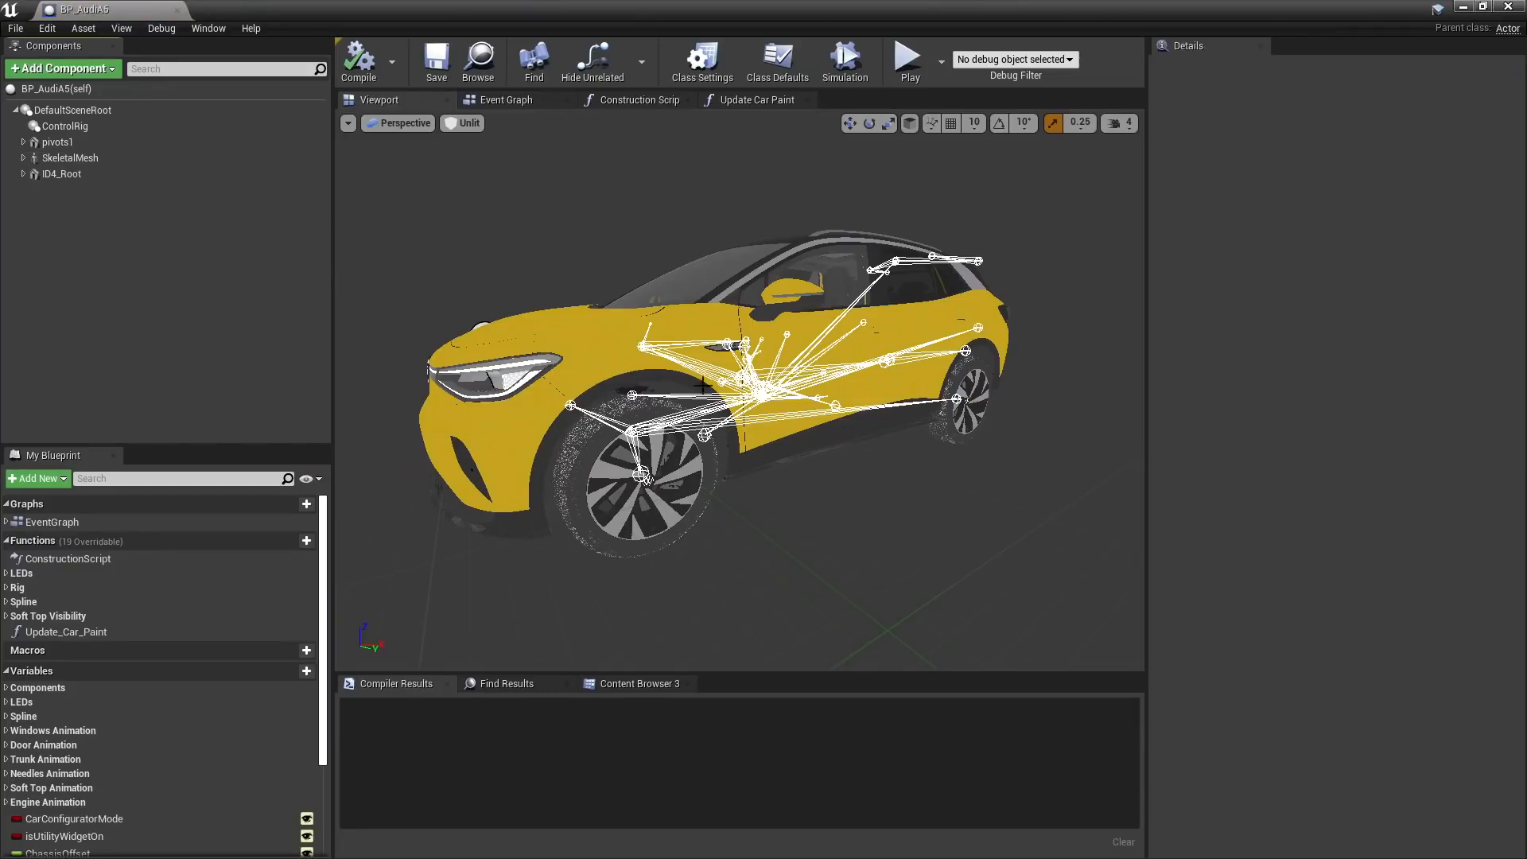
right_click_drag(818, 423, 826, 439)
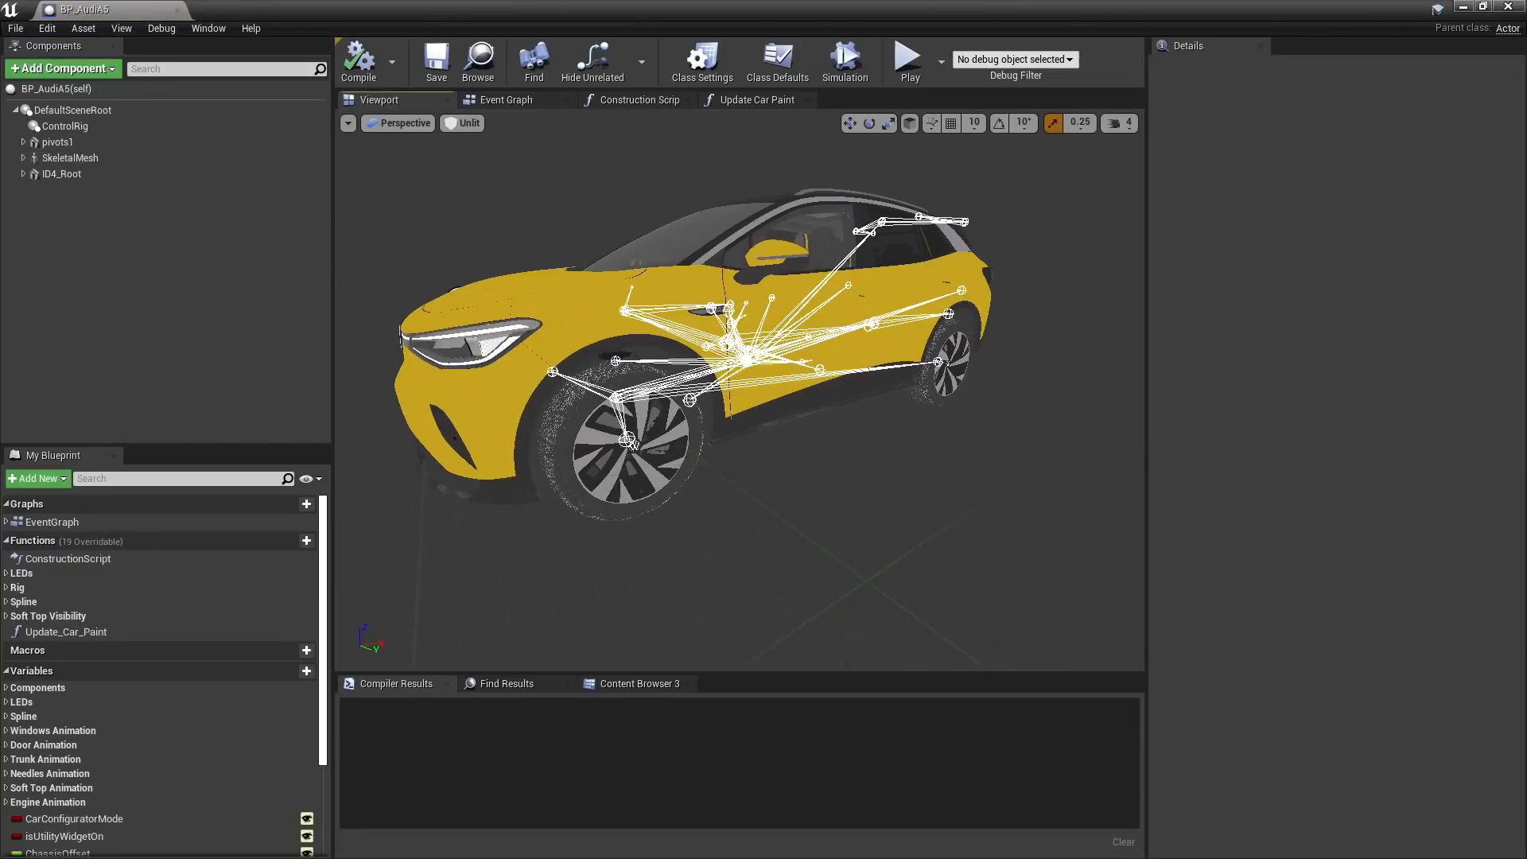
mouse_move(758, 408)
middle_mouse_down()
mouse_move(750, 393)
mouse_move(758, 408)
middle_mouse_up()
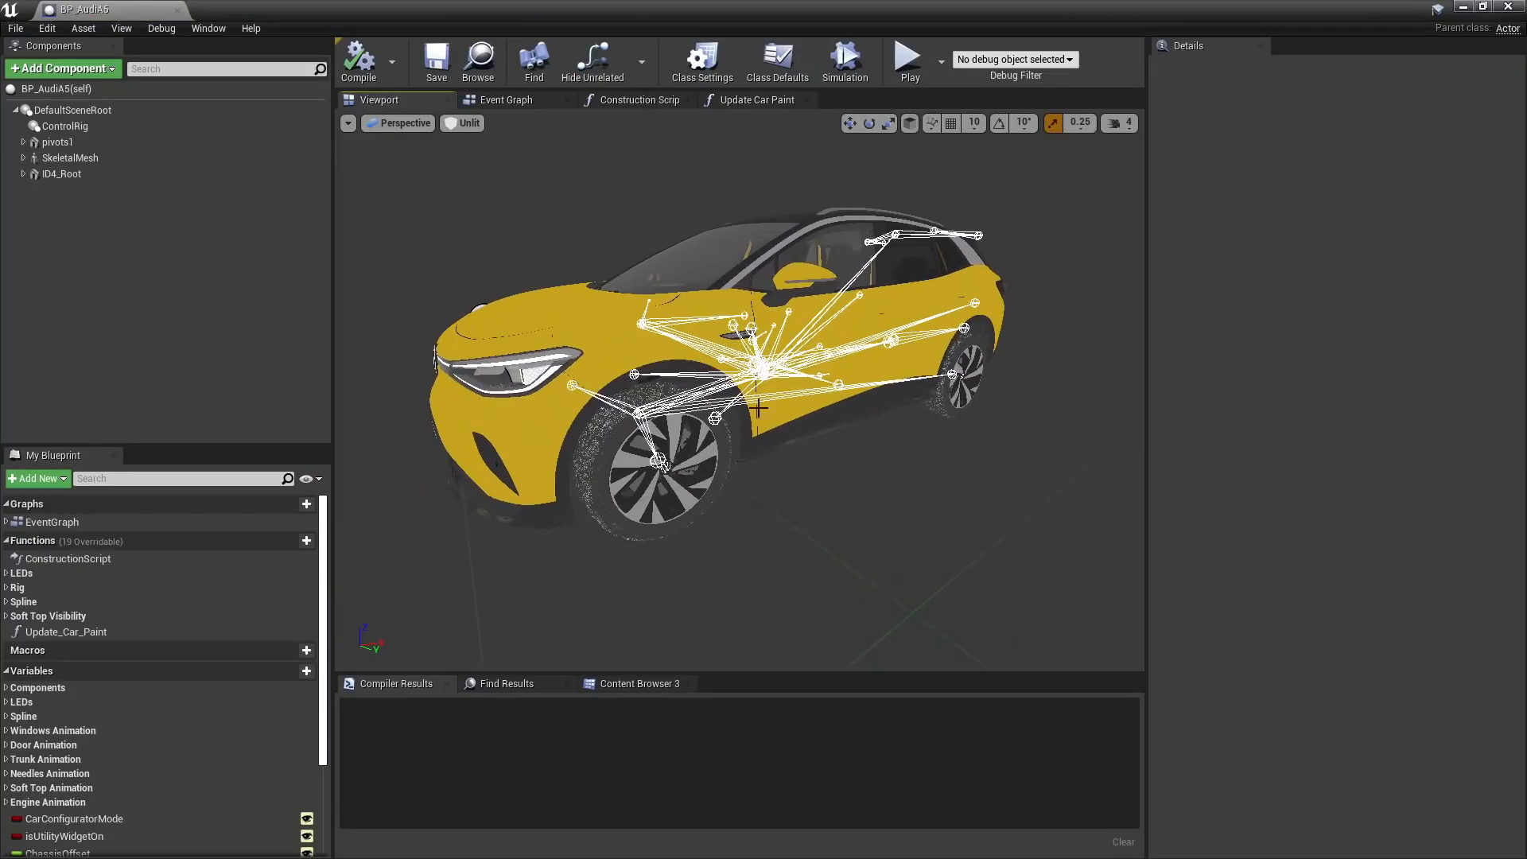
left_click(24, 158)
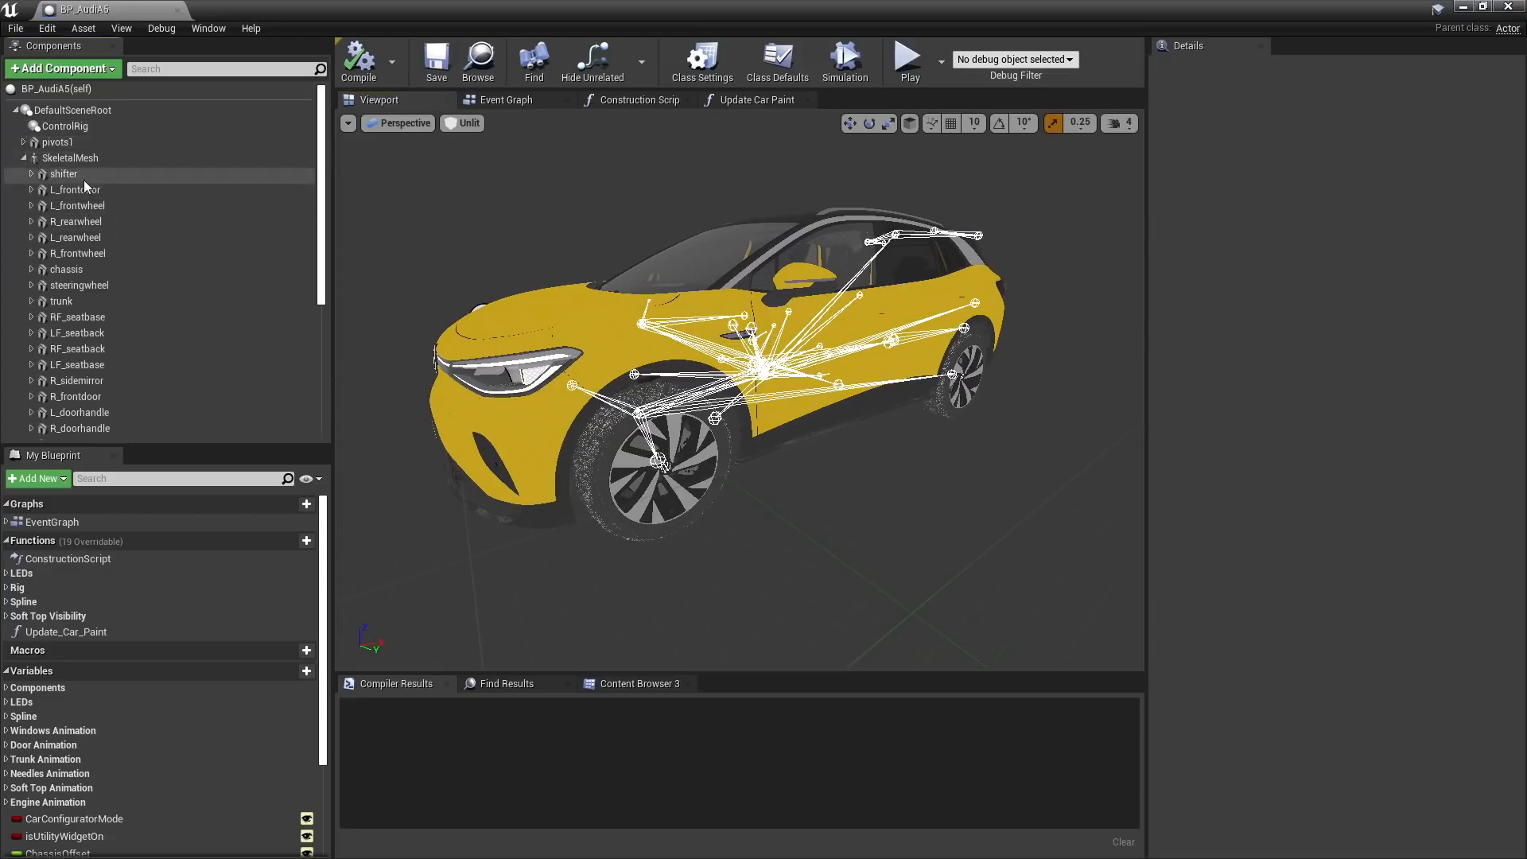
left_click(79, 189)
key("f")
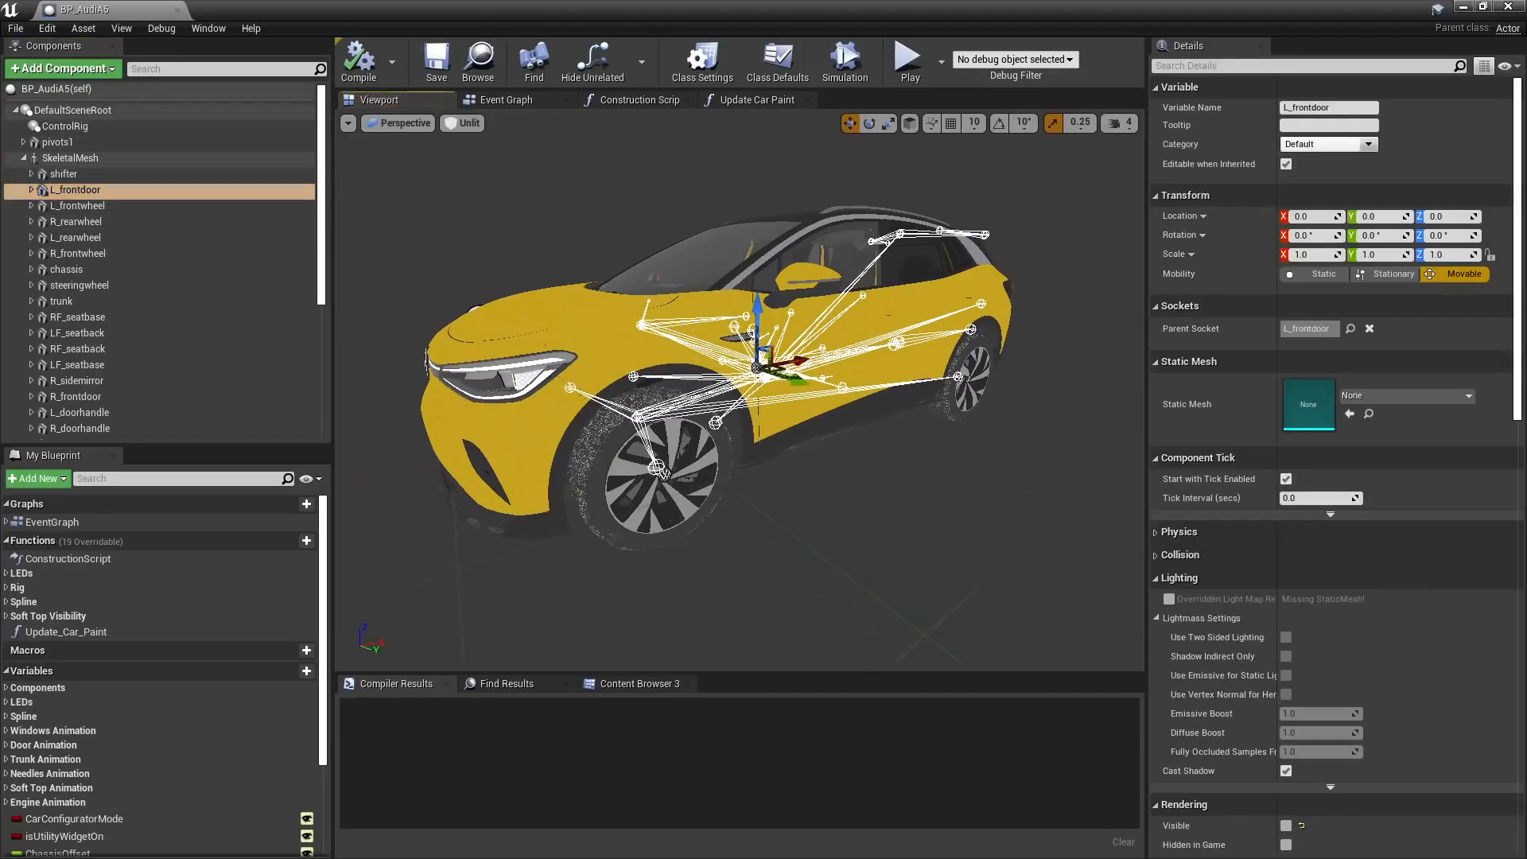
left_click_drag(676, 319, 676, 477)
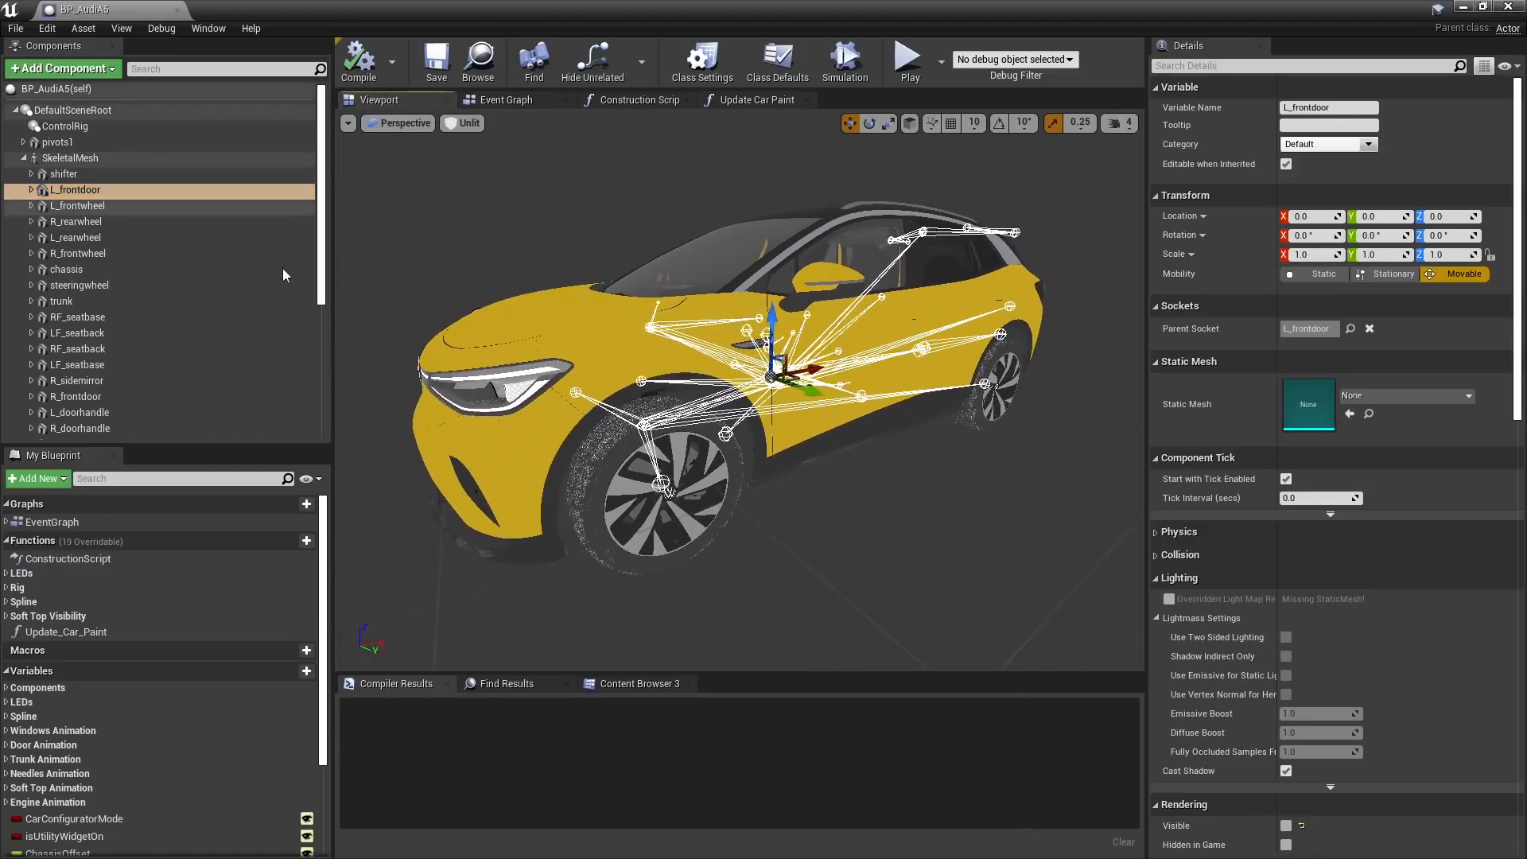
Move the id492|ANIM_EXT_DOOR_FRONT_LEFT component out of ID4_Root and attach it to L_frontdoor
left_click_drag(322, 289, 305, 442)
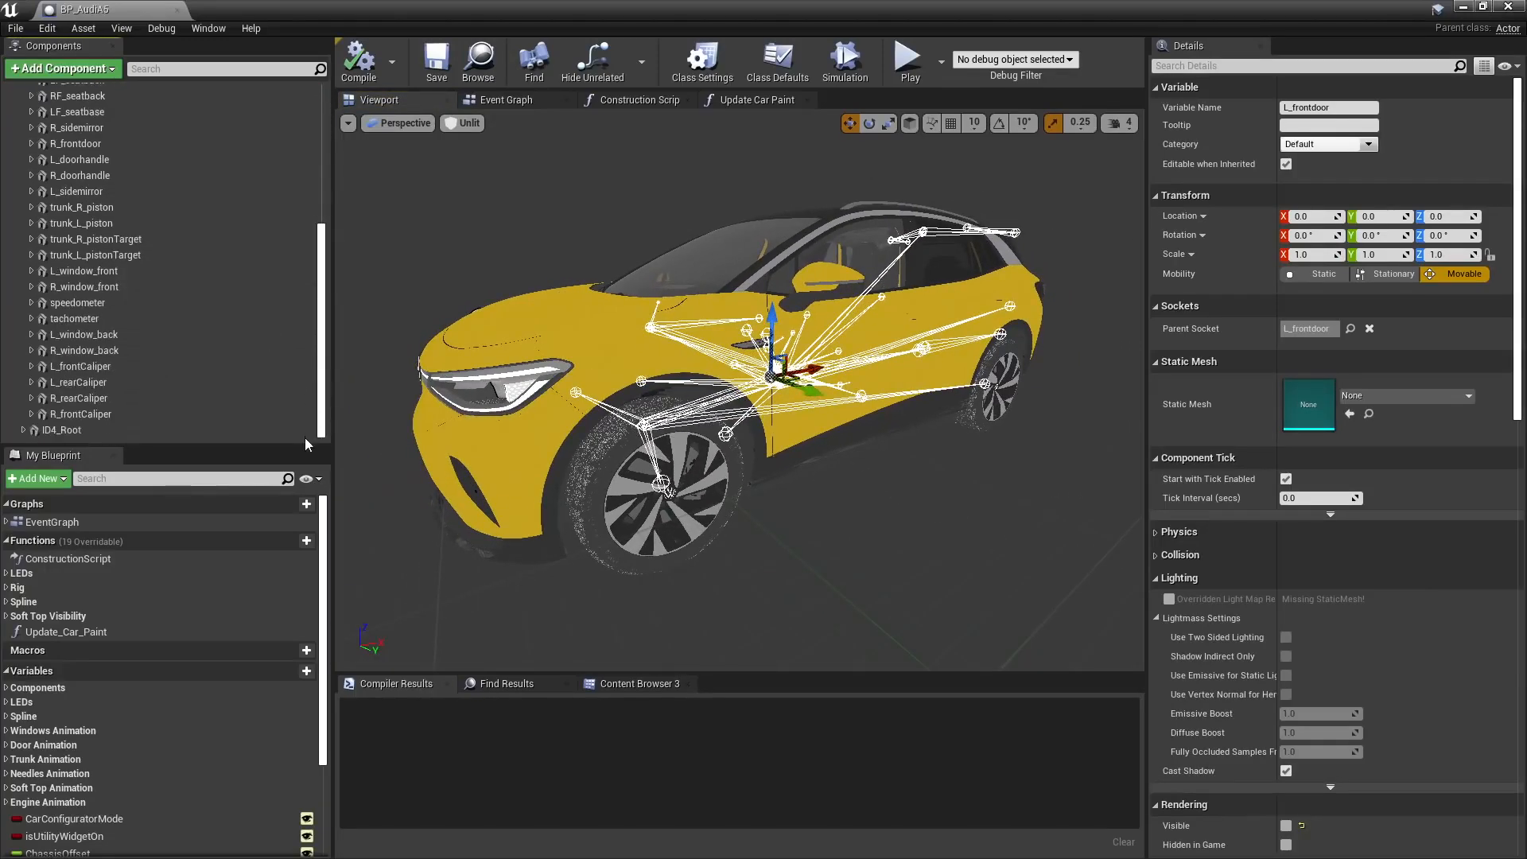
left_click(24, 430)
left_click_drag(321, 127, 273, 443)
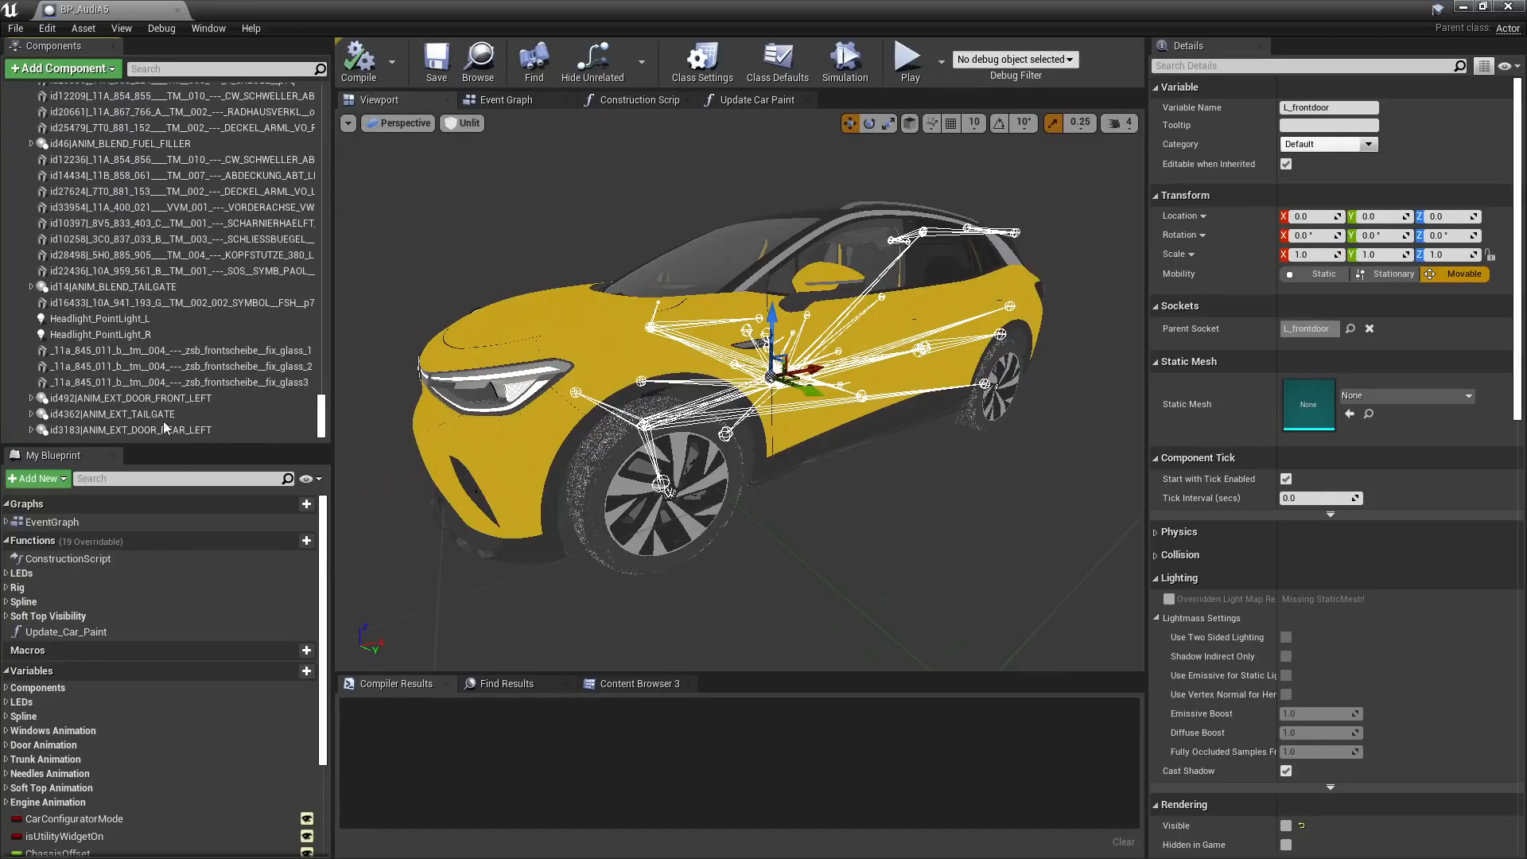
left_click_drag(177, 400, 242, 164)
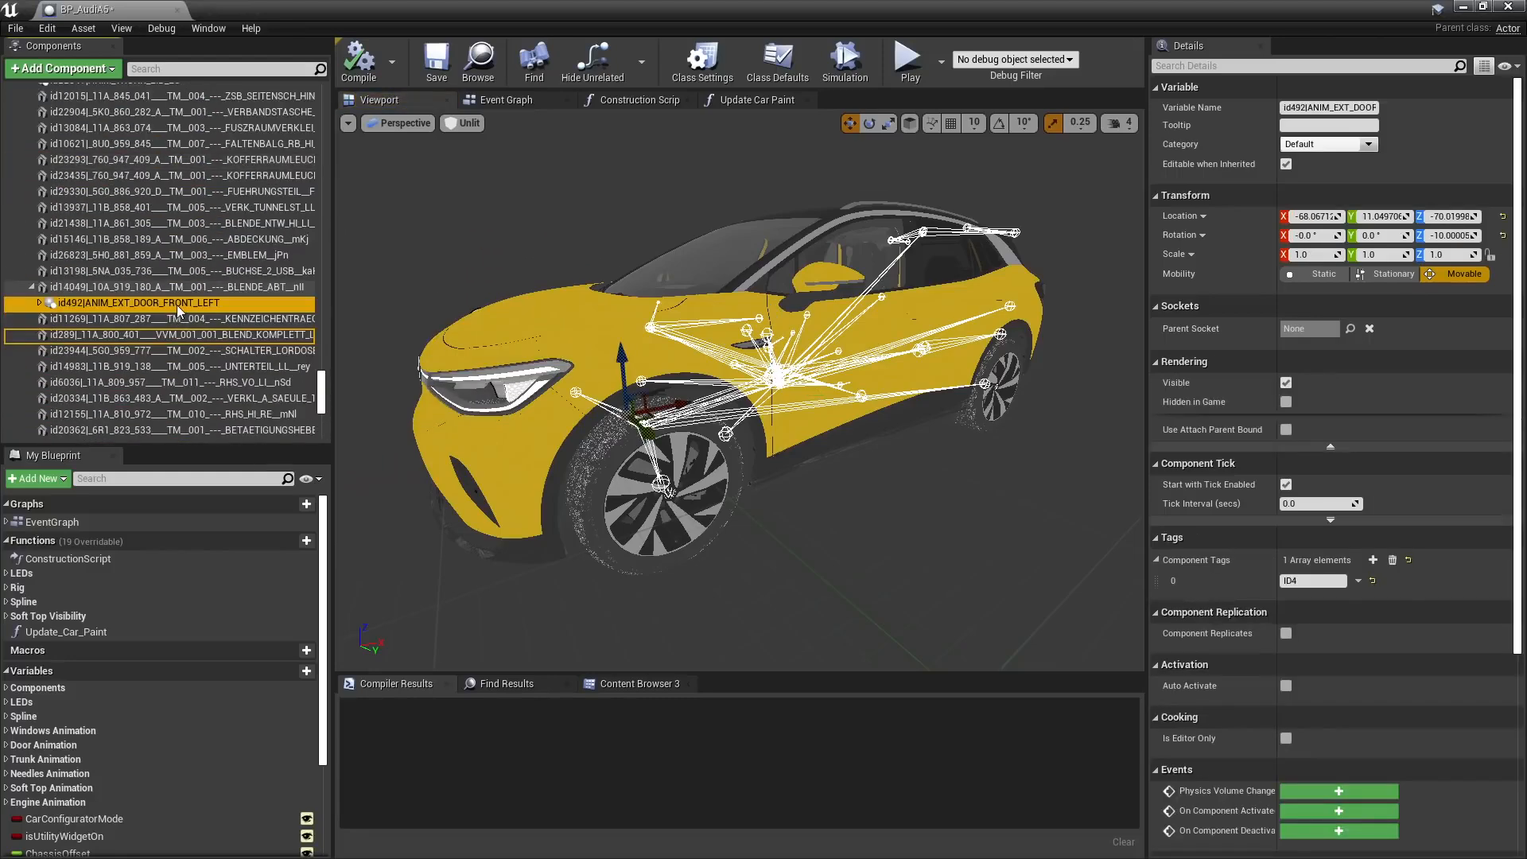
left_click_drag(179, 304, 96, 146)
scroll(209, 307, "up", 10)
scroll(208, 297, "up", 10)
scroll(209, 299, "up", 10)
scroll(213, 294, "up", 10)
scroll(213, 294, "up", 5)
scroll(213, 293, "up", 2)
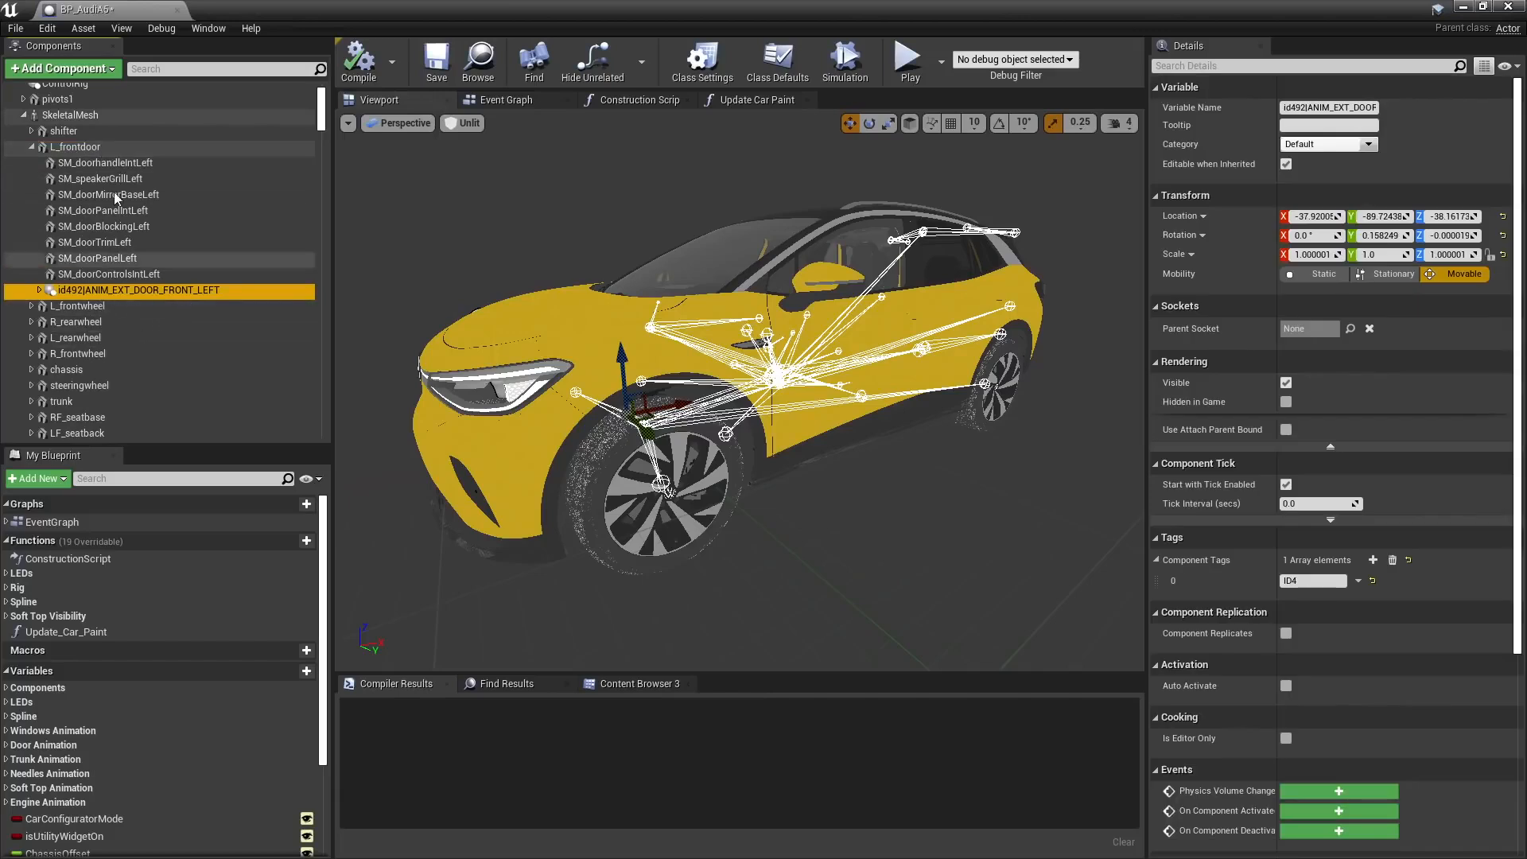
left_click(85, 148)
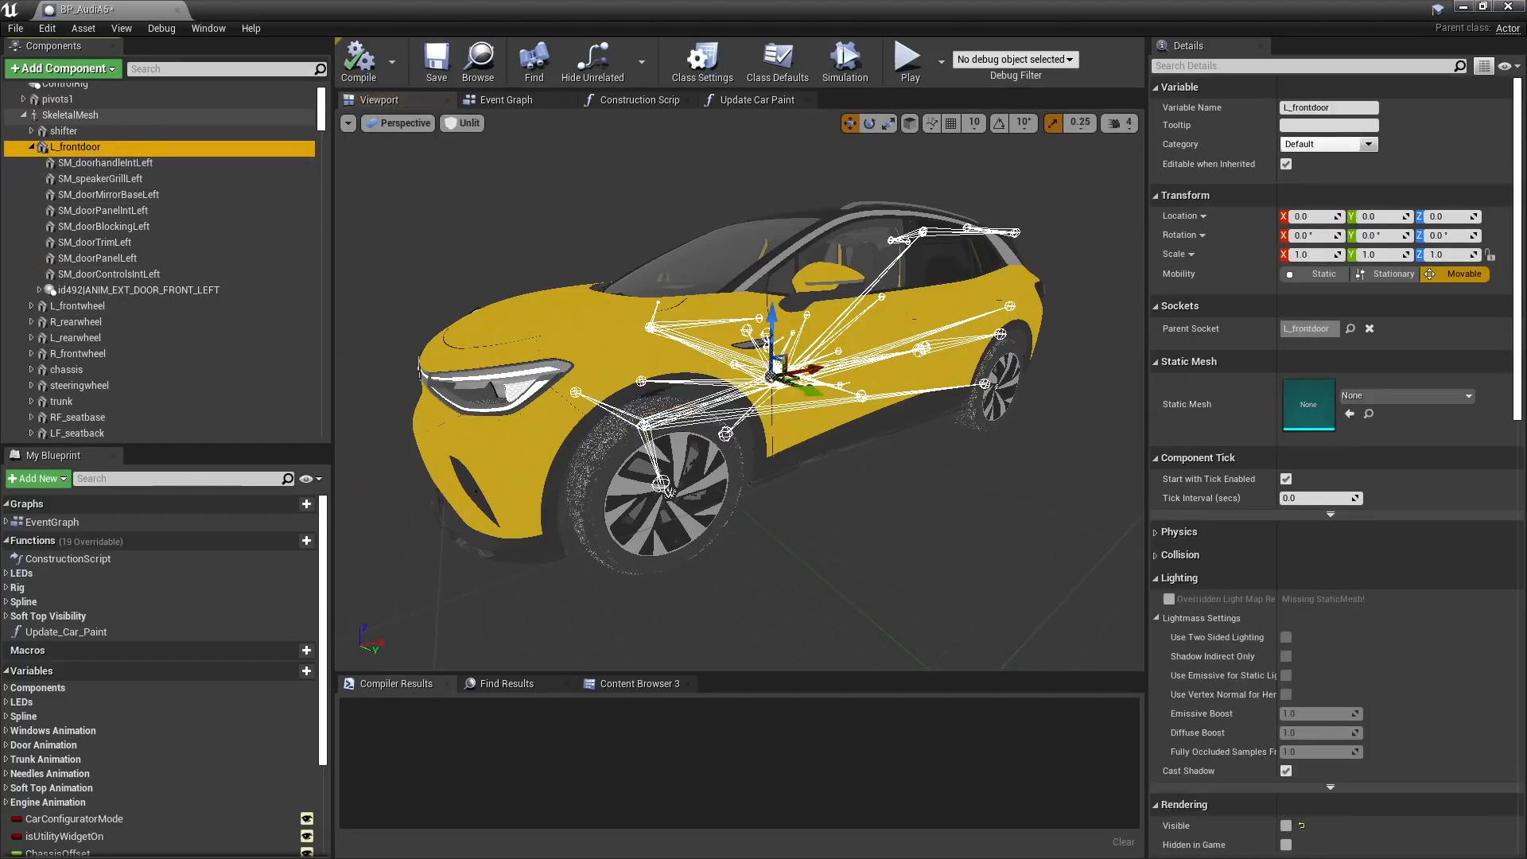
mouse_move(907, 445)
left_mouse_down("alt")
mouse_move(885, 479)
mouse_move(929, 436)
mouse_move(911, 430)
left_mouse_up("alt")
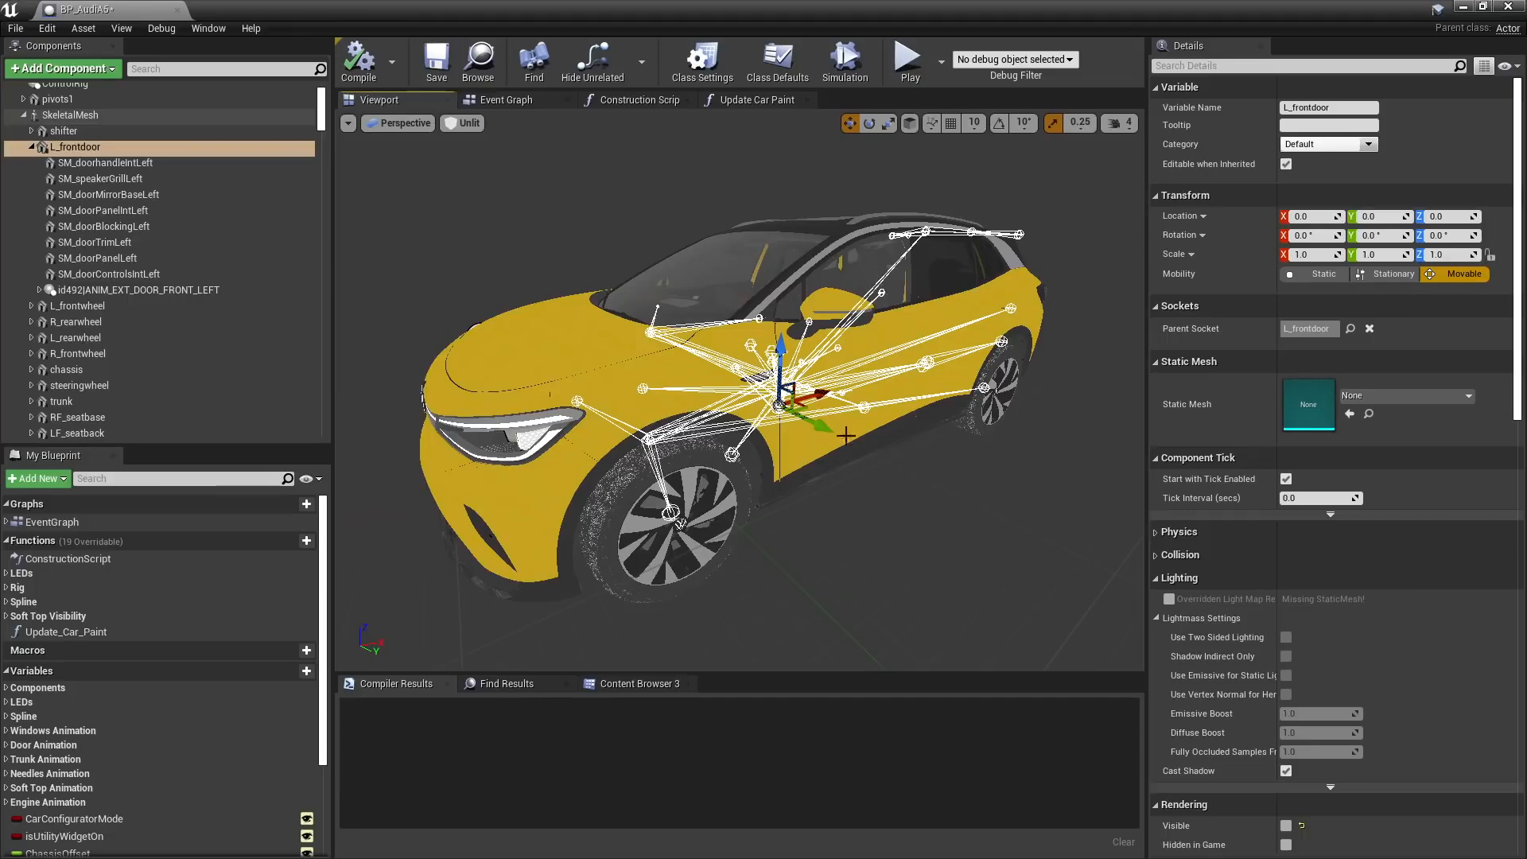
Search the components for "tail", attach id4362|ANIM_EXT_TAILGATE to the trunk component, and clear the search
left_click(323, 127)
left_click_drag(323, 127, 319, 445)
left_click(182, 68)
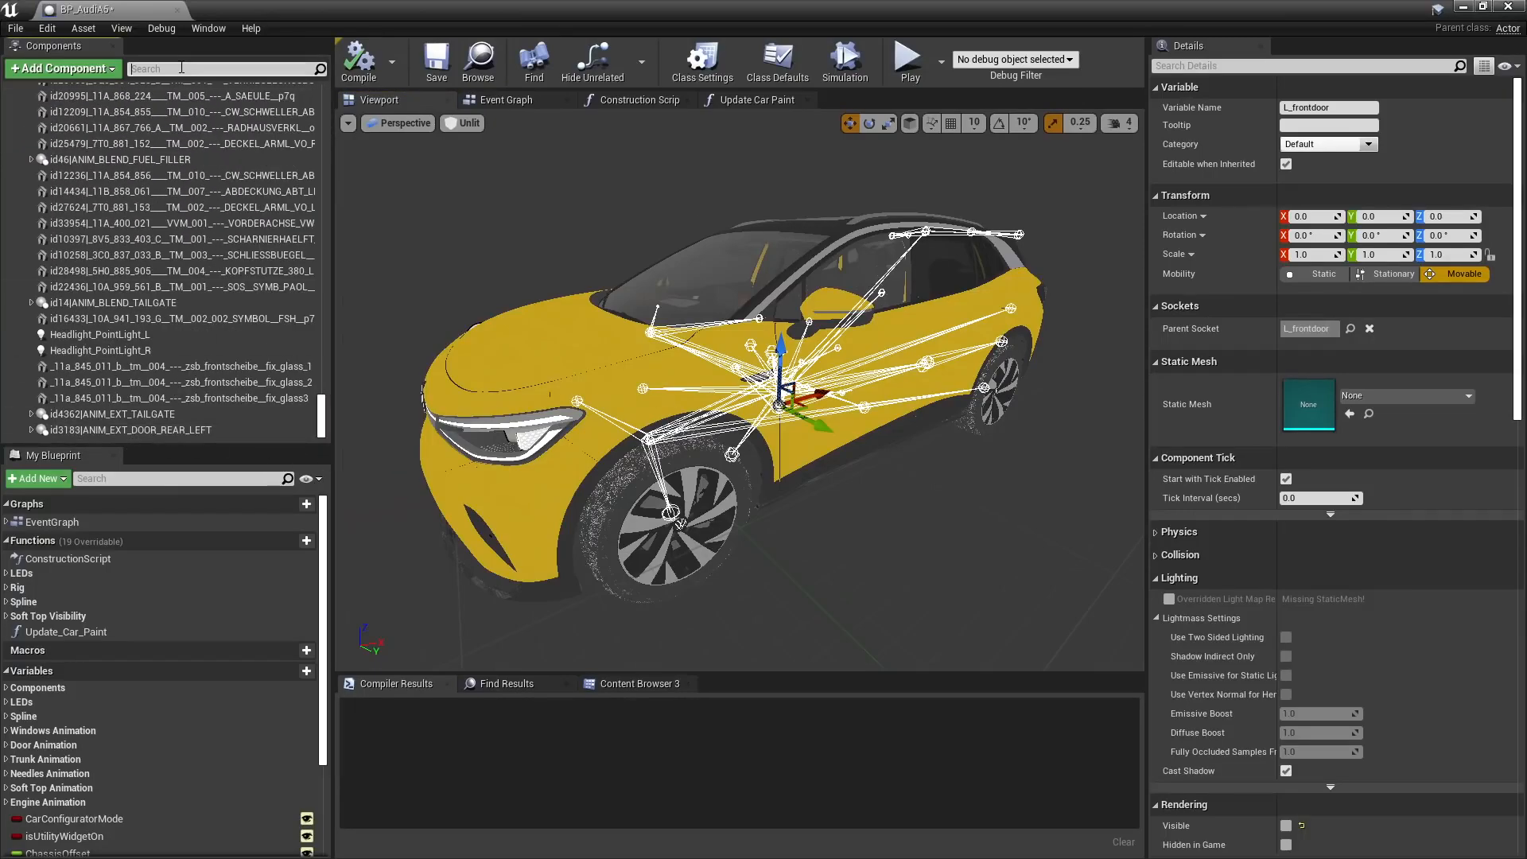
type("tail")
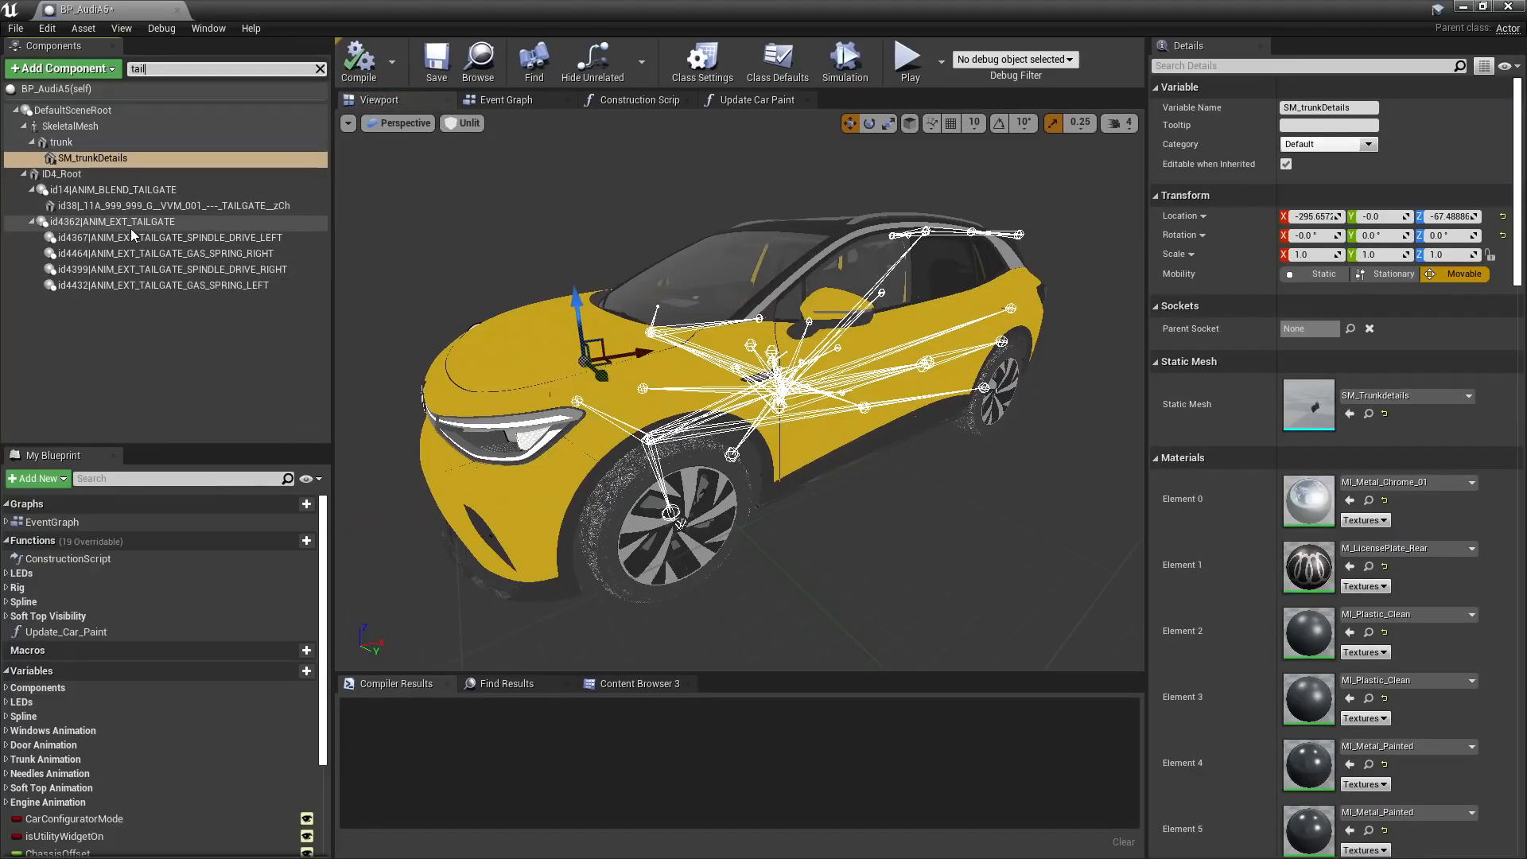
left_click_drag(131, 228, 67, 144)
left_click(64, 143)
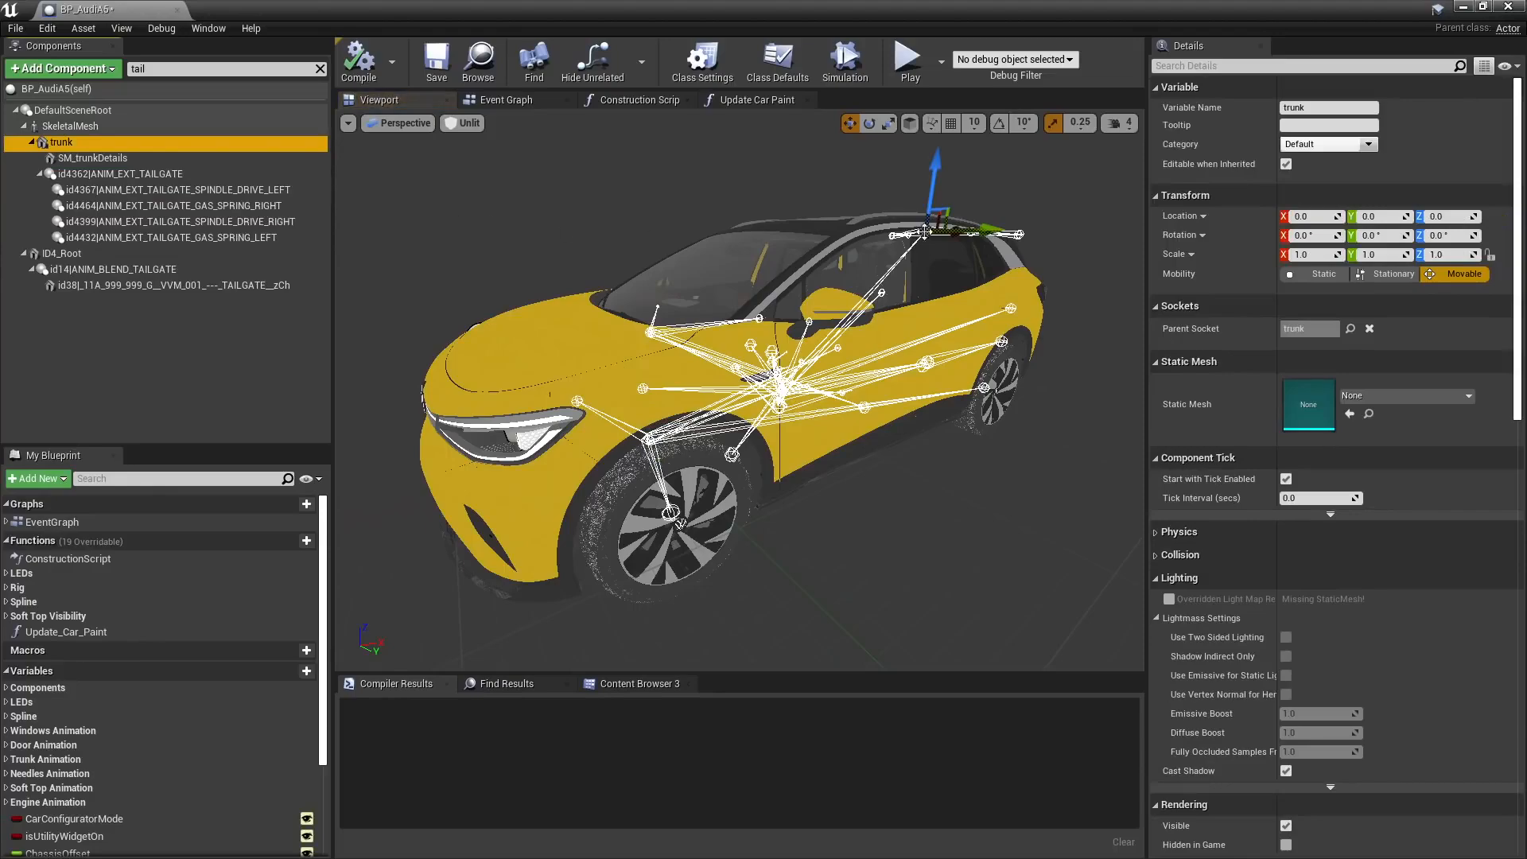
left_click_drag(1033, 303, 979, 274, "alt")
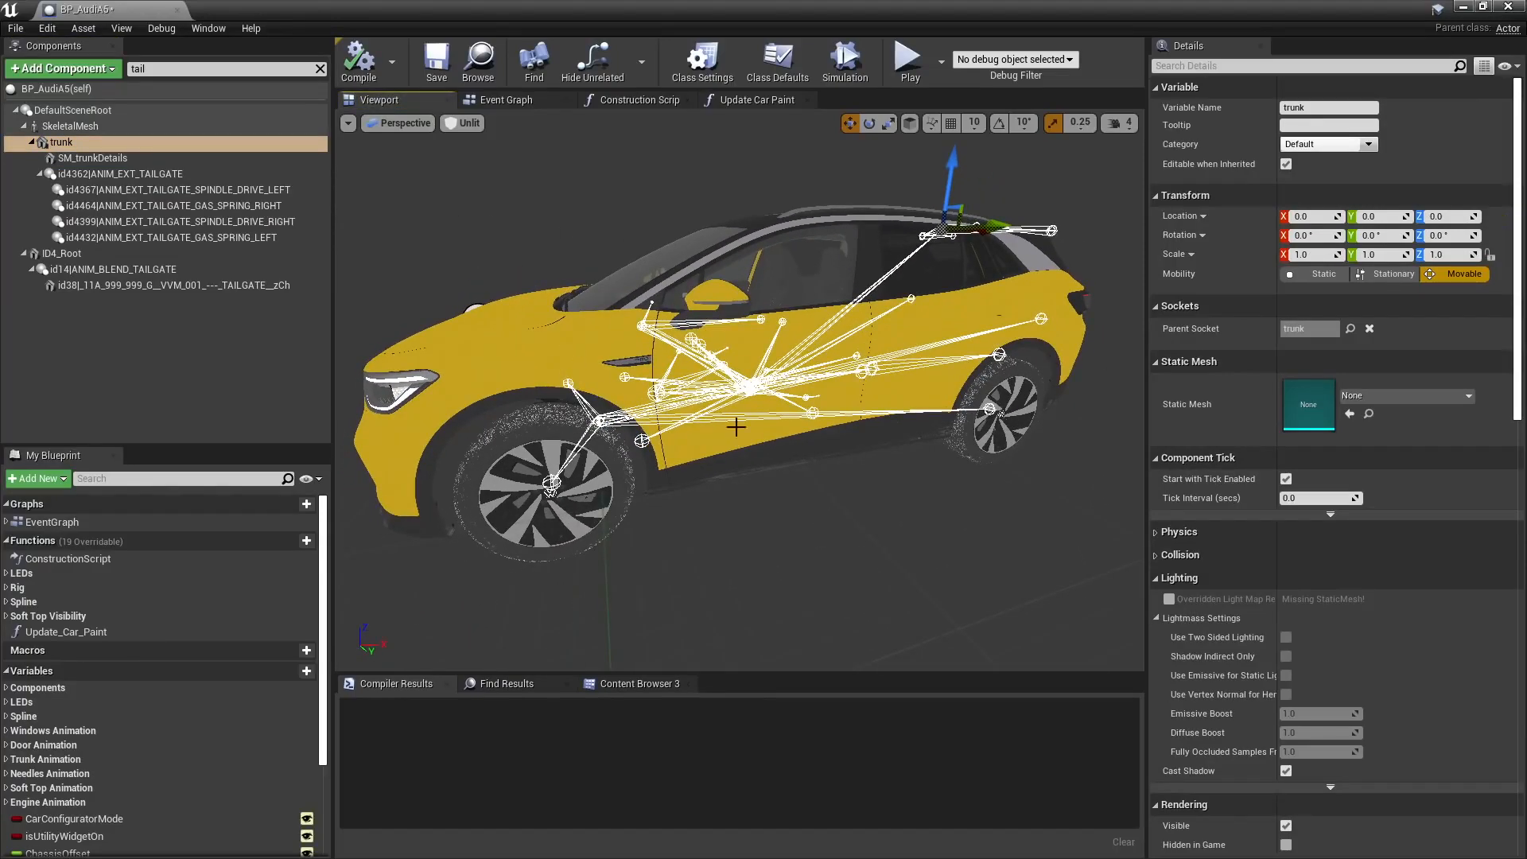
left_click(319, 70)
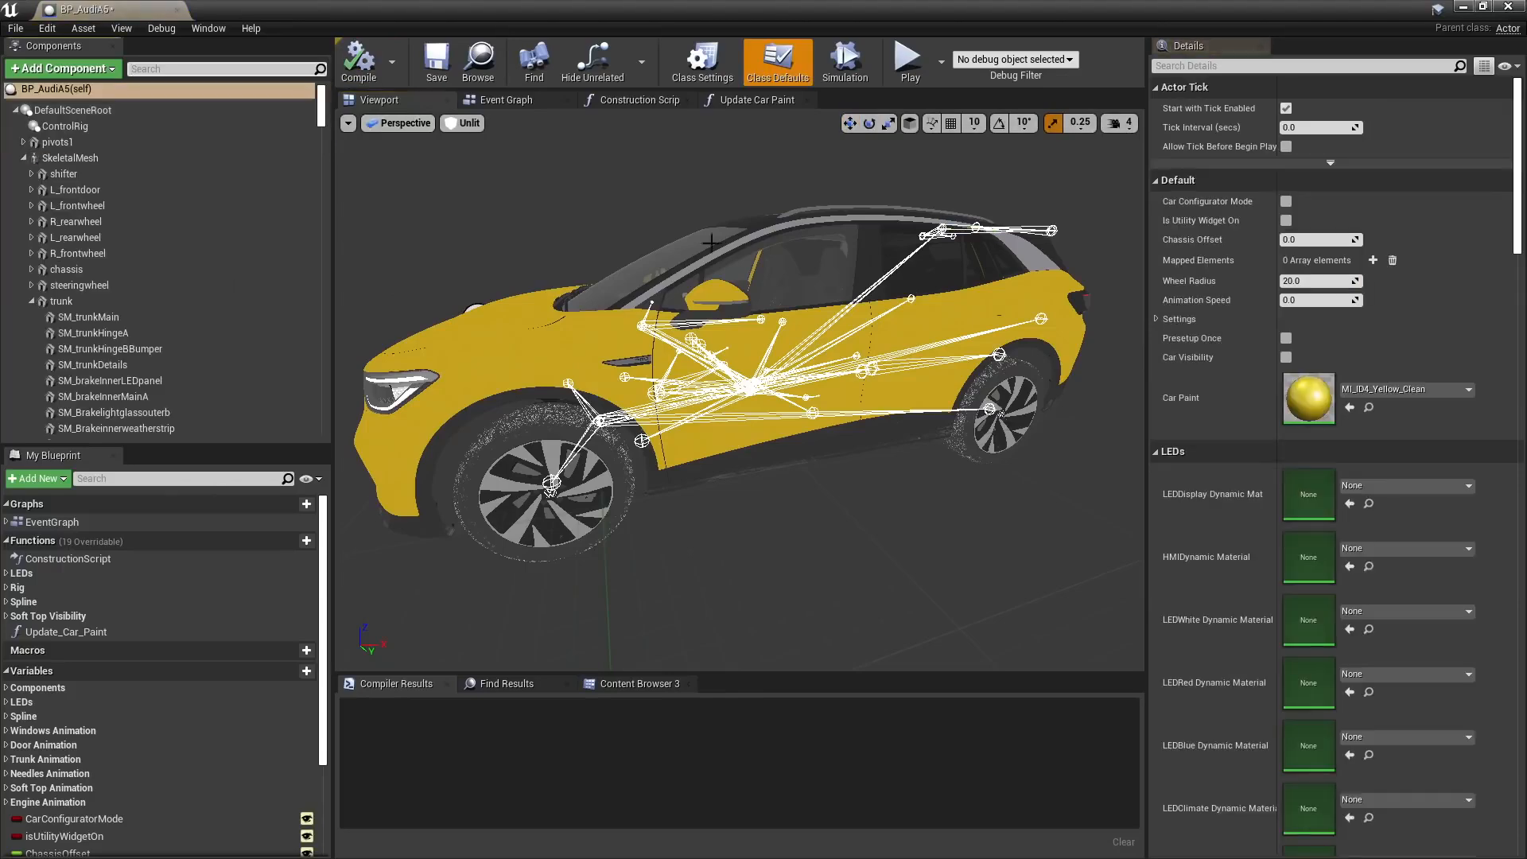
left_click_drag(901, 493, 962, 549, "alt")
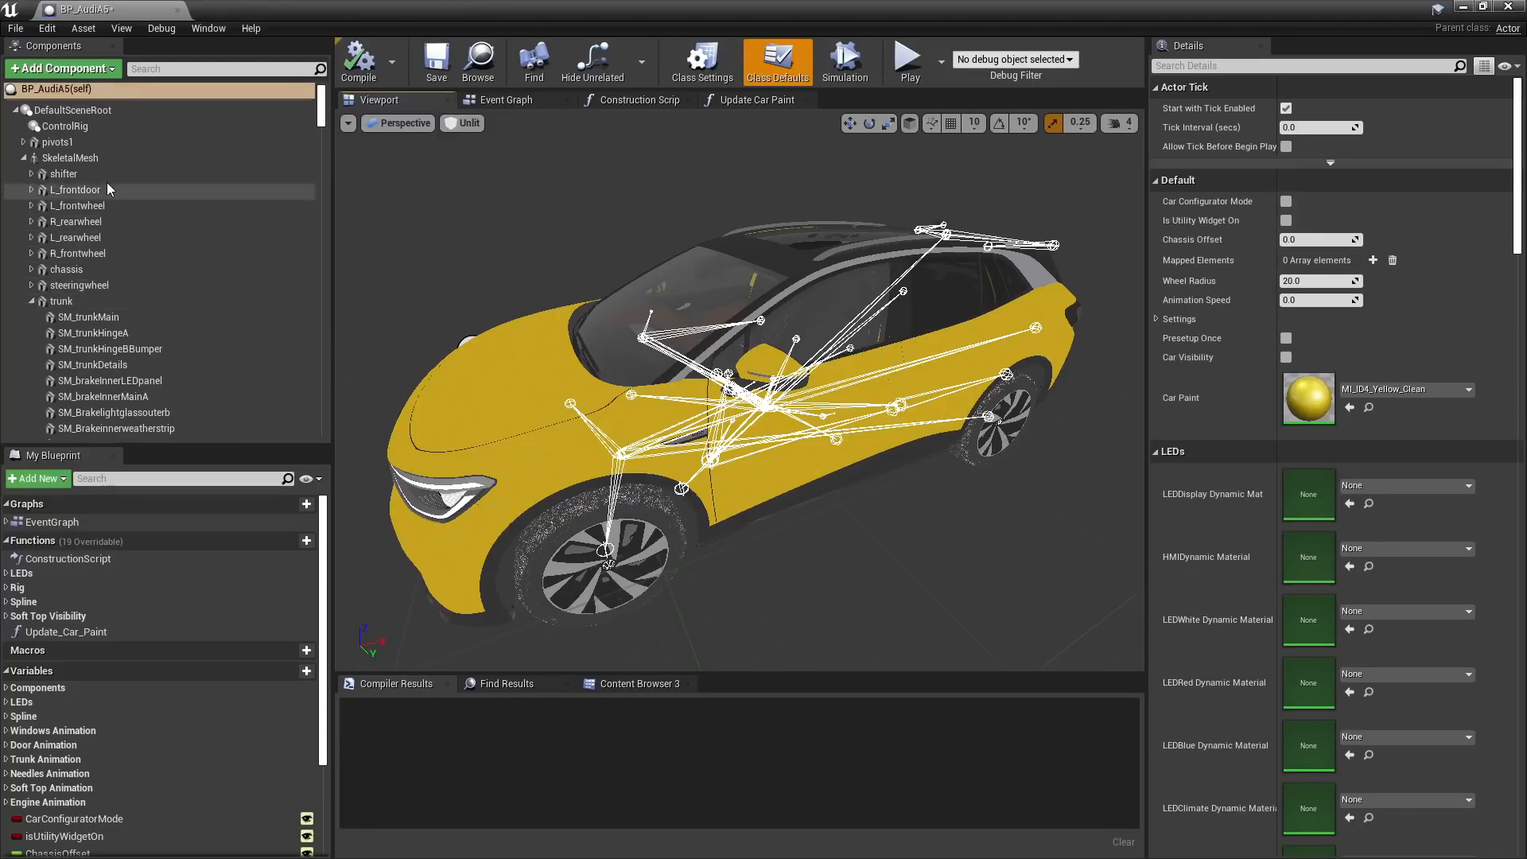
Set the SkeletalMesh component's skeletal mesh to SK_ID4b_Skelmesh
left_click(80, 159)
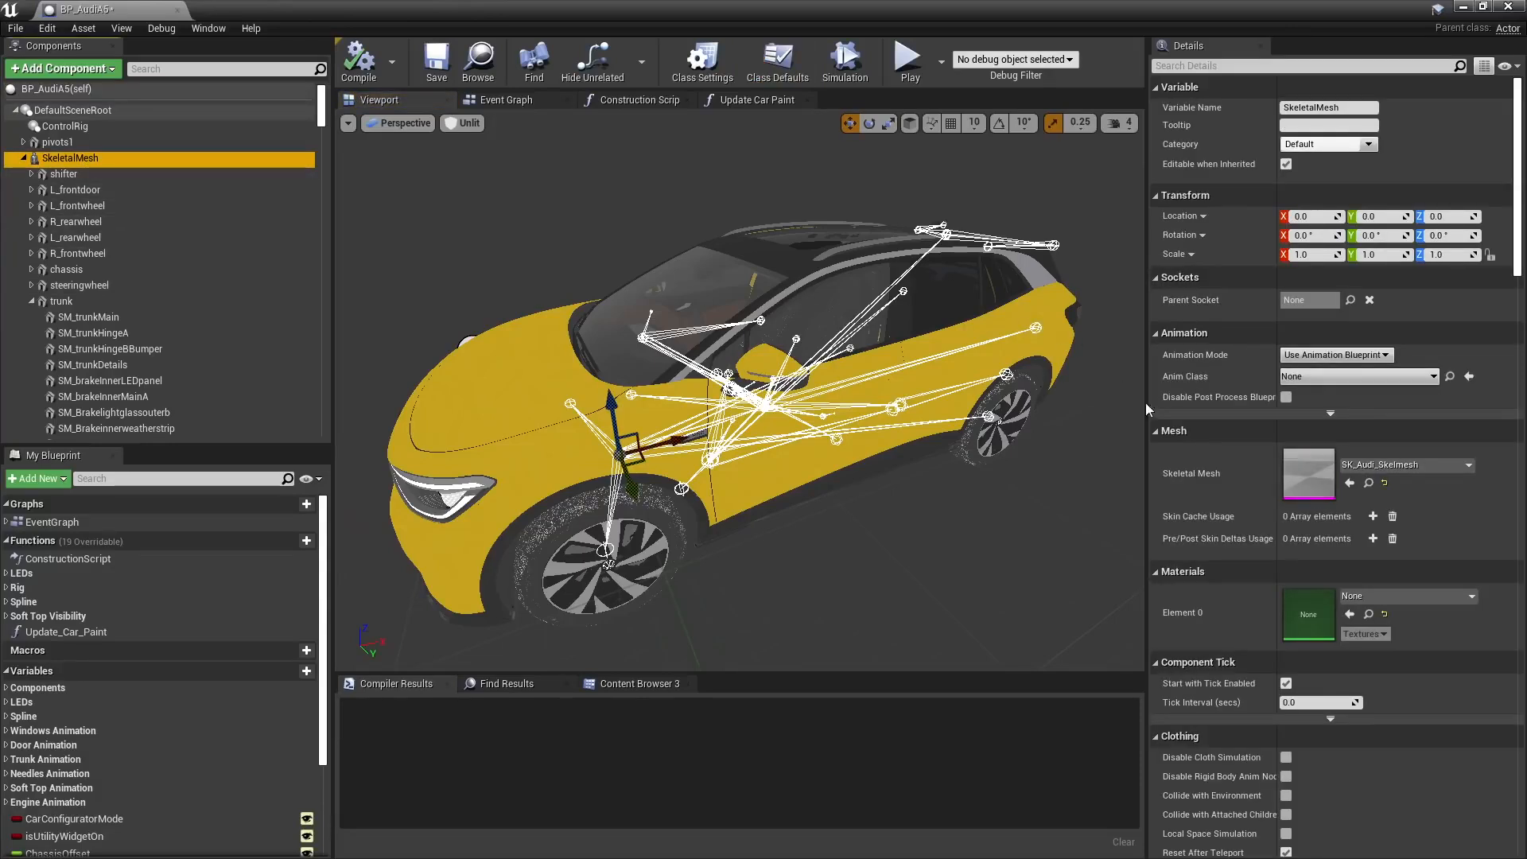
left_click(1429, 468)
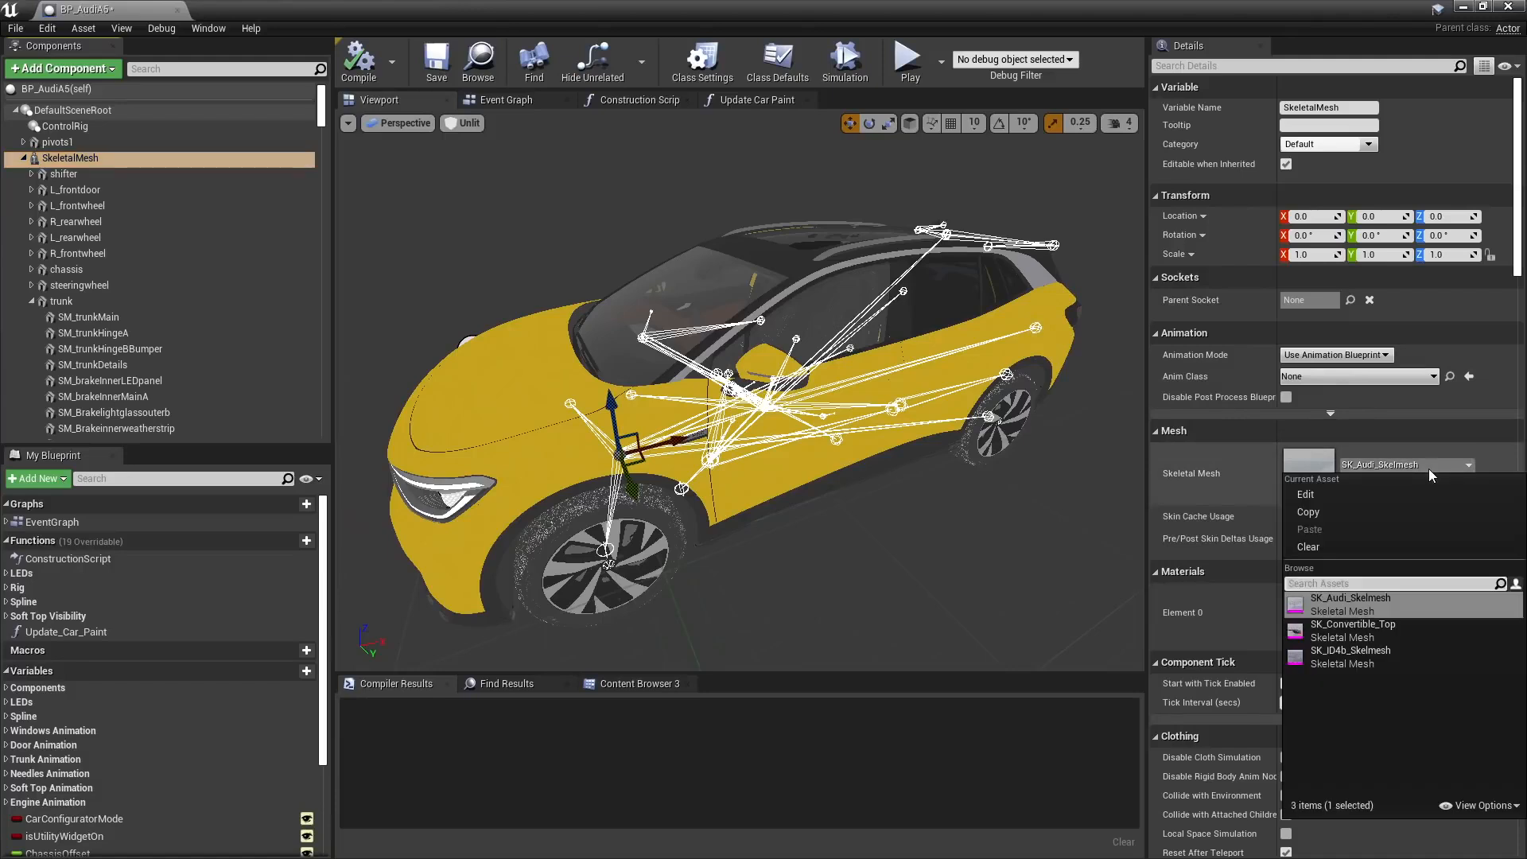
left_click(1360, 663)
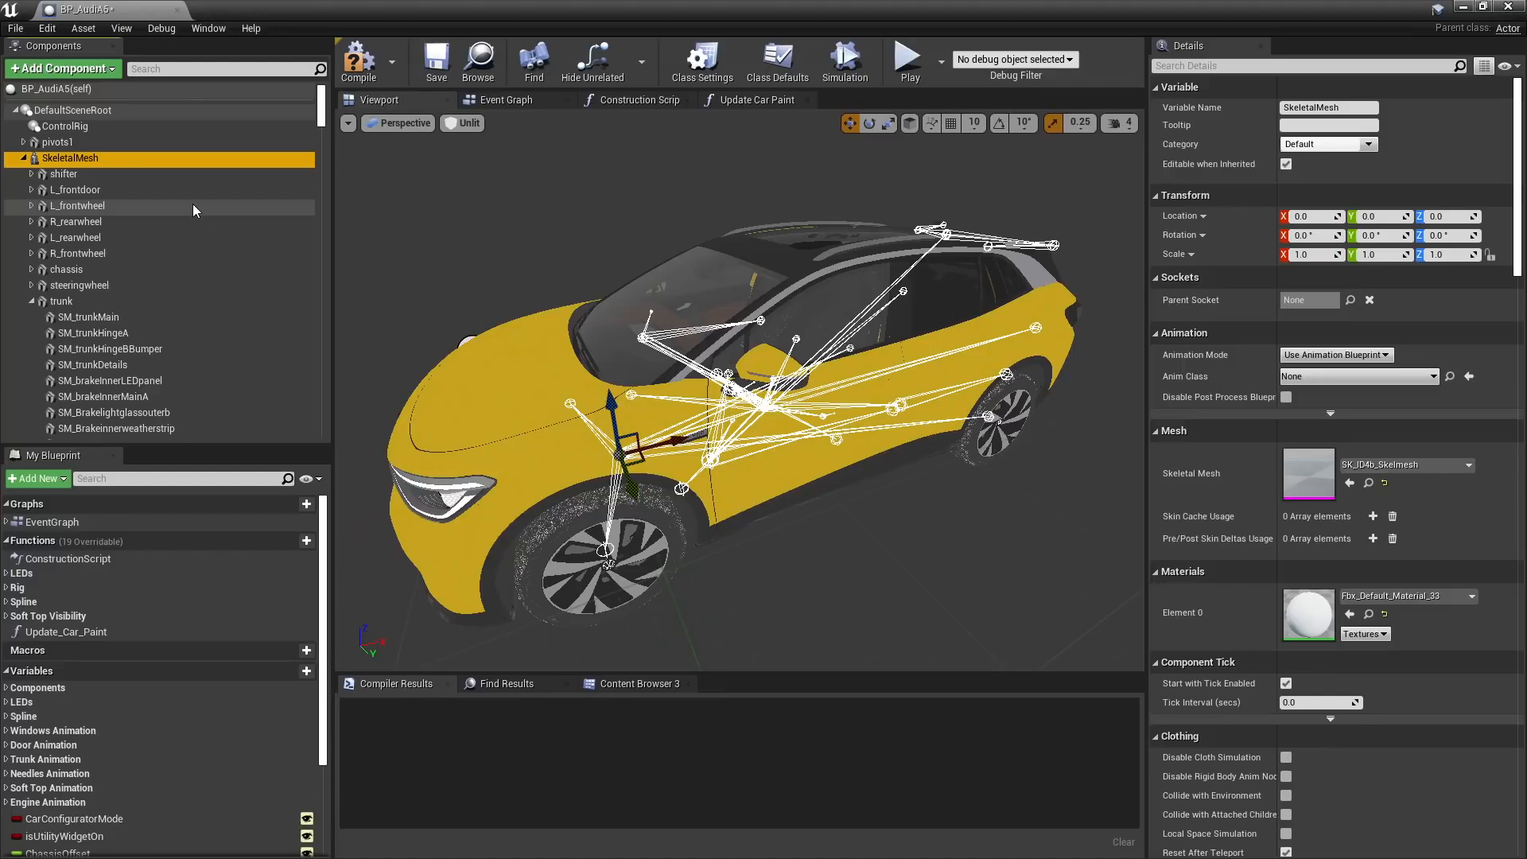
Add a Static Mesh component under SkeletalMesh and name it L_reardoor
left_click(68, 159)
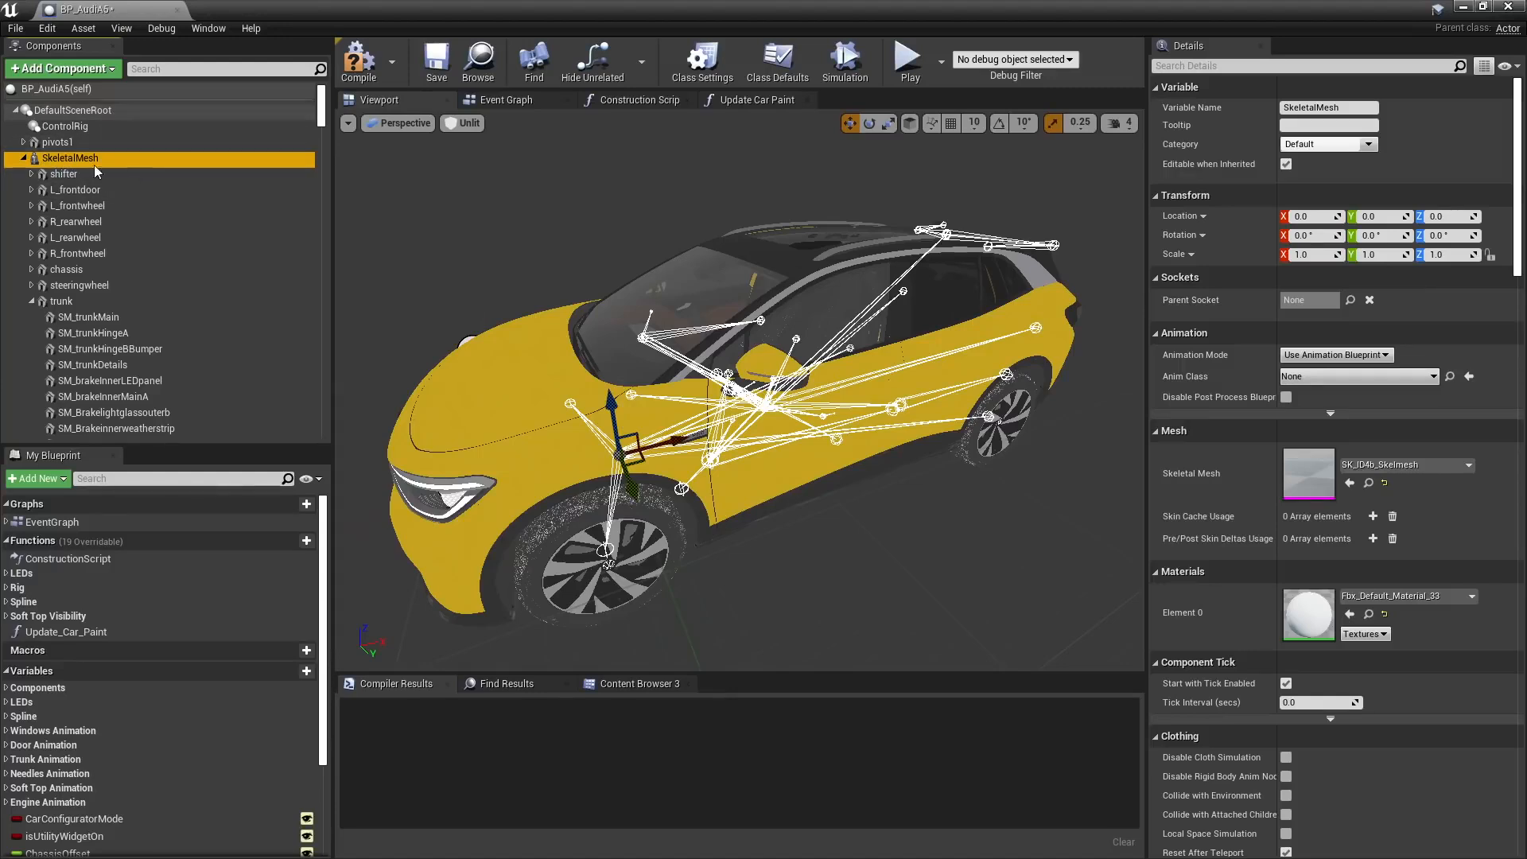
left_click(99, 69)
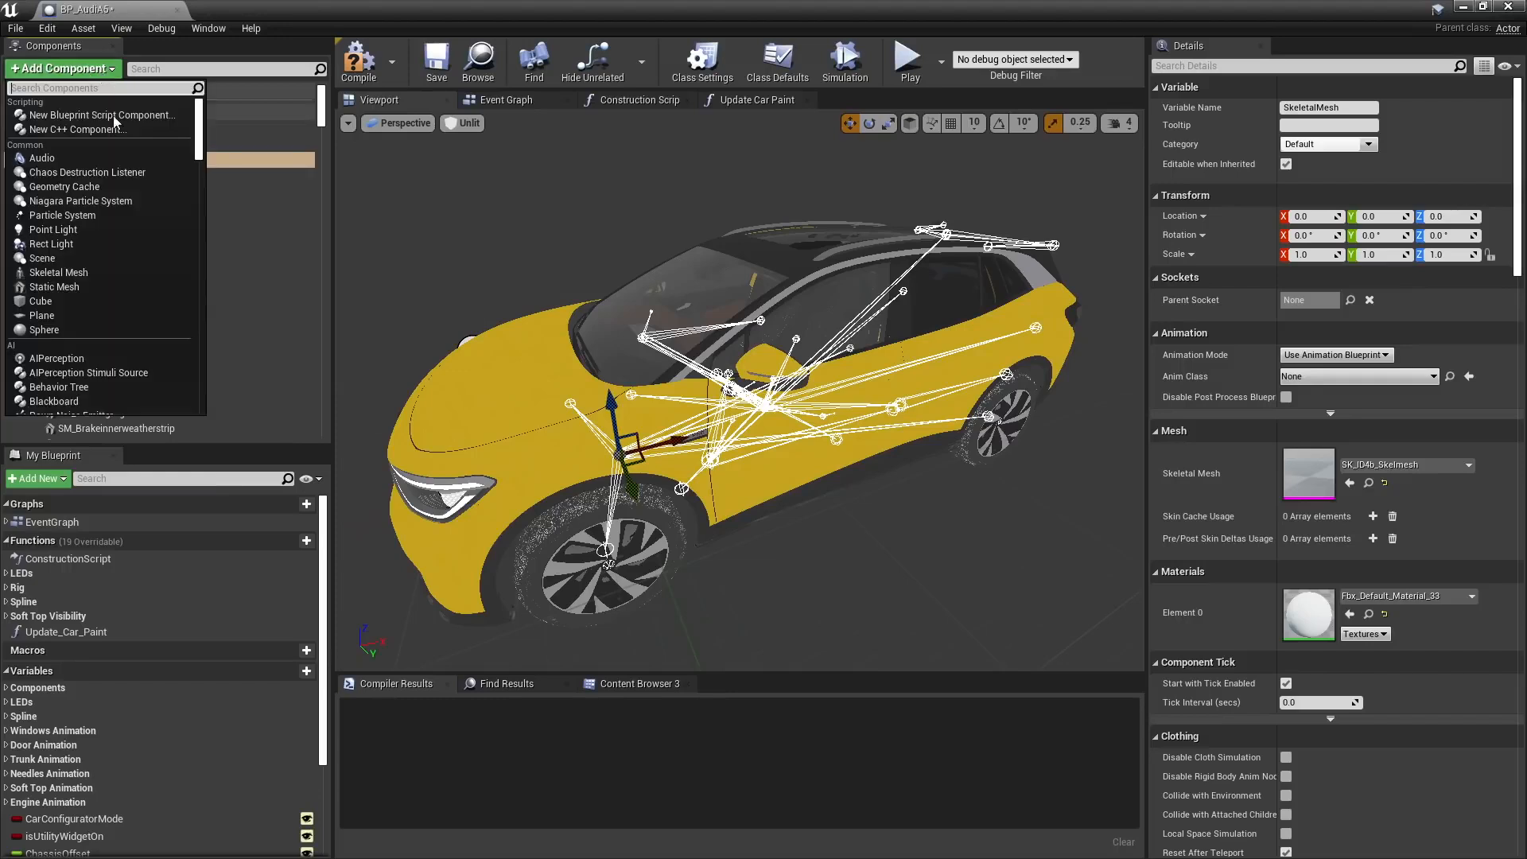
scroll(140, 315, "down", 1)
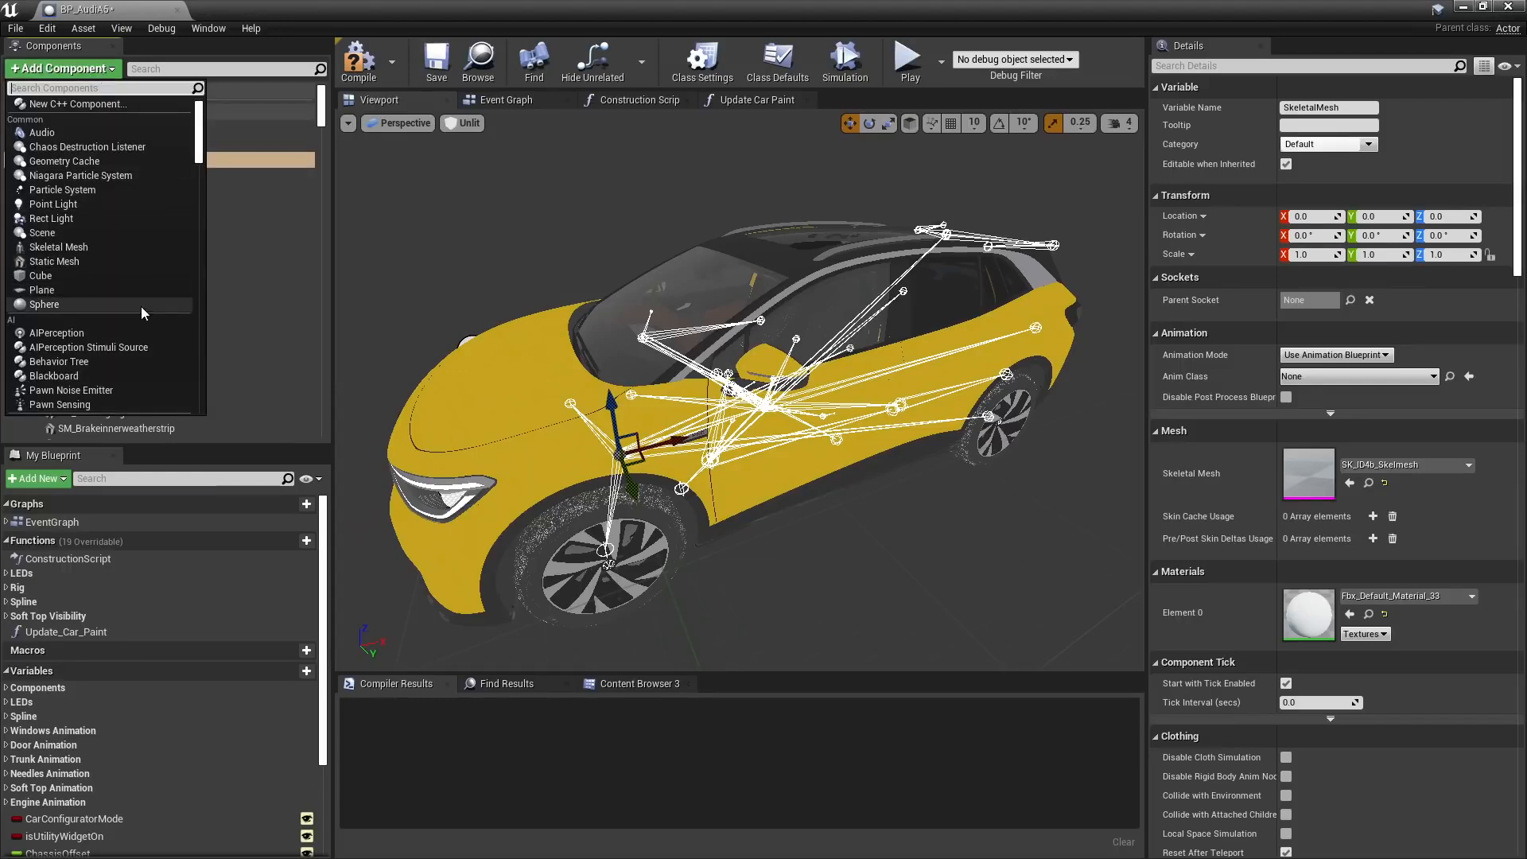
left_click(55, 261)
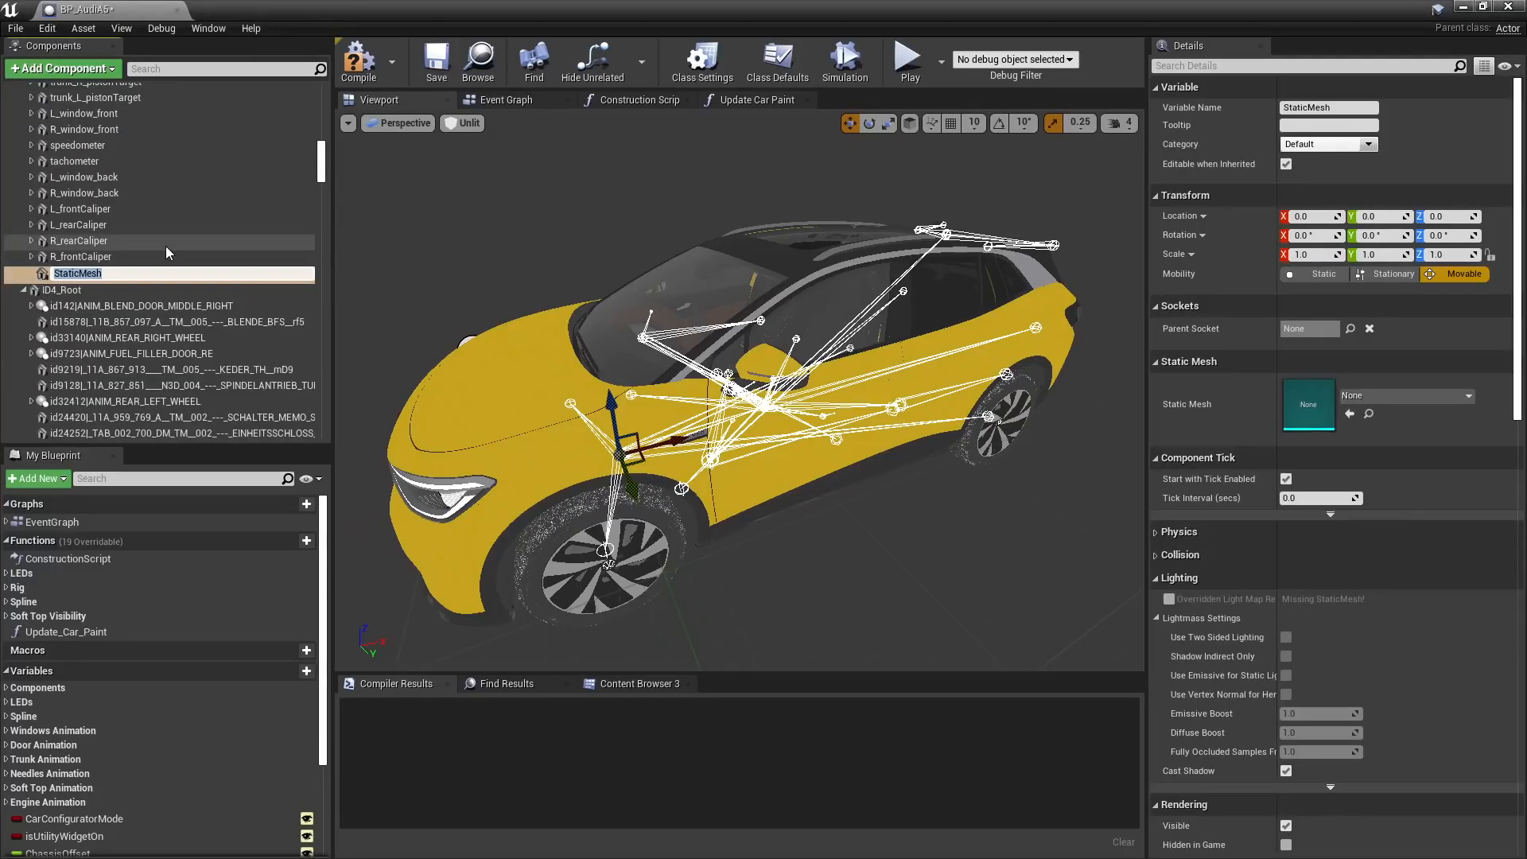
type("L_reardoor")
key("Return")
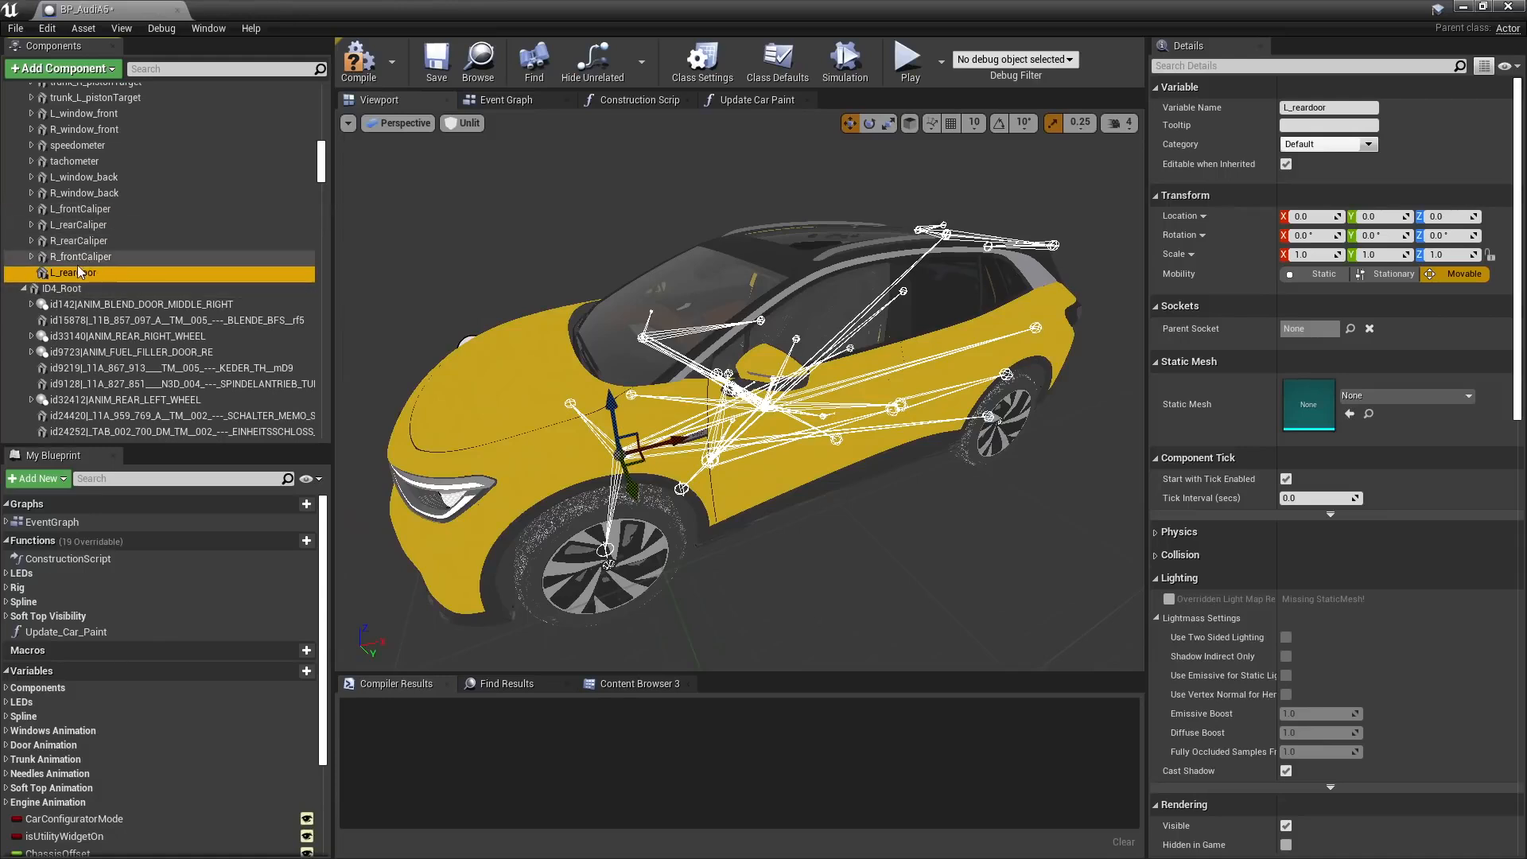
key("F2")
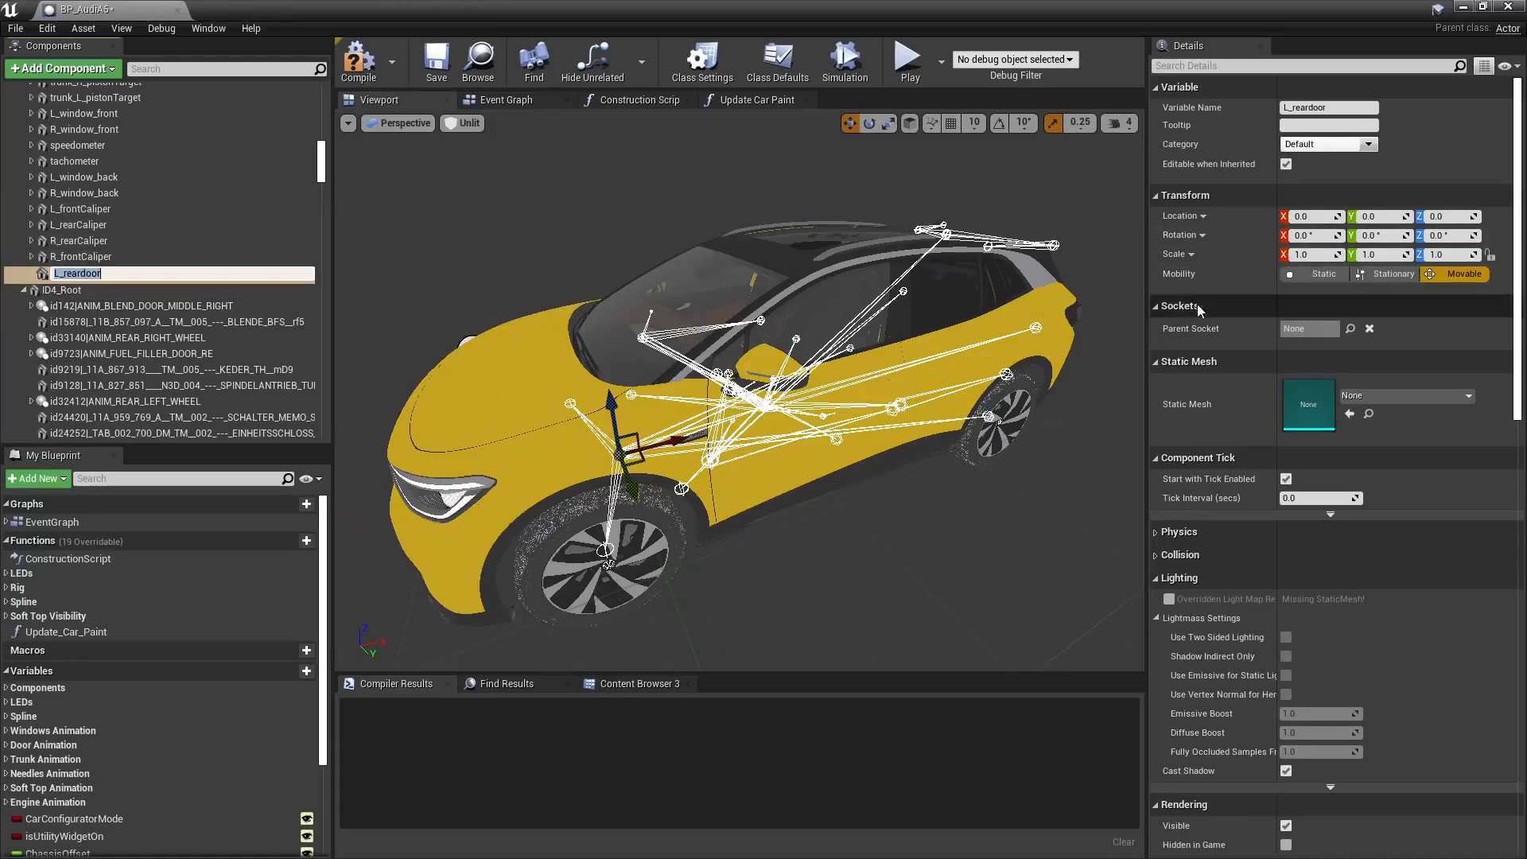
Set the parent socket of the L_reardoor component to the L_reardoor bone and check its pivot on the car
left_click(1350, 329)
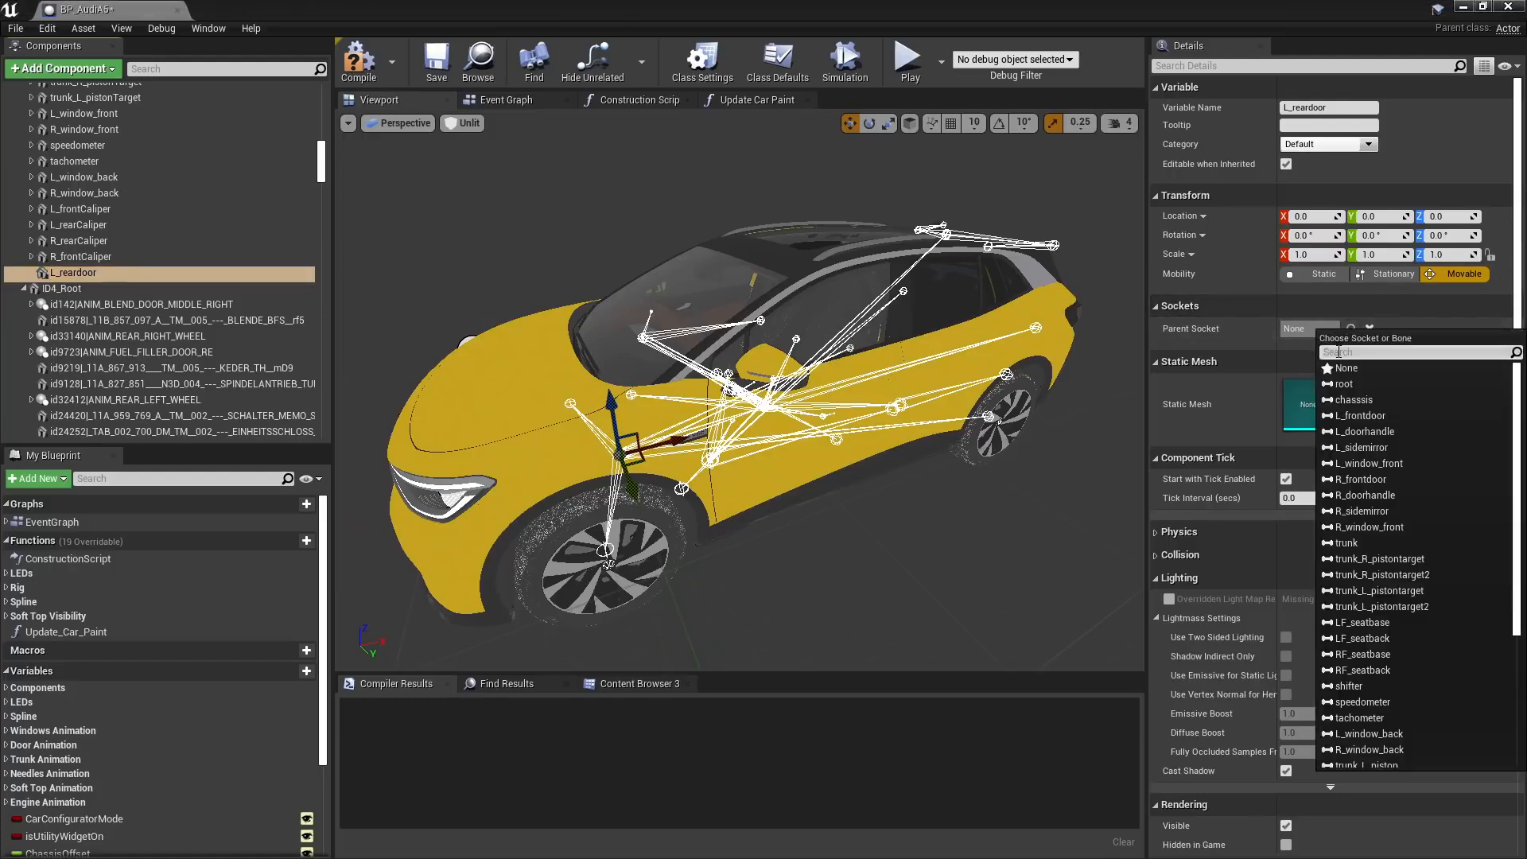
type("l")
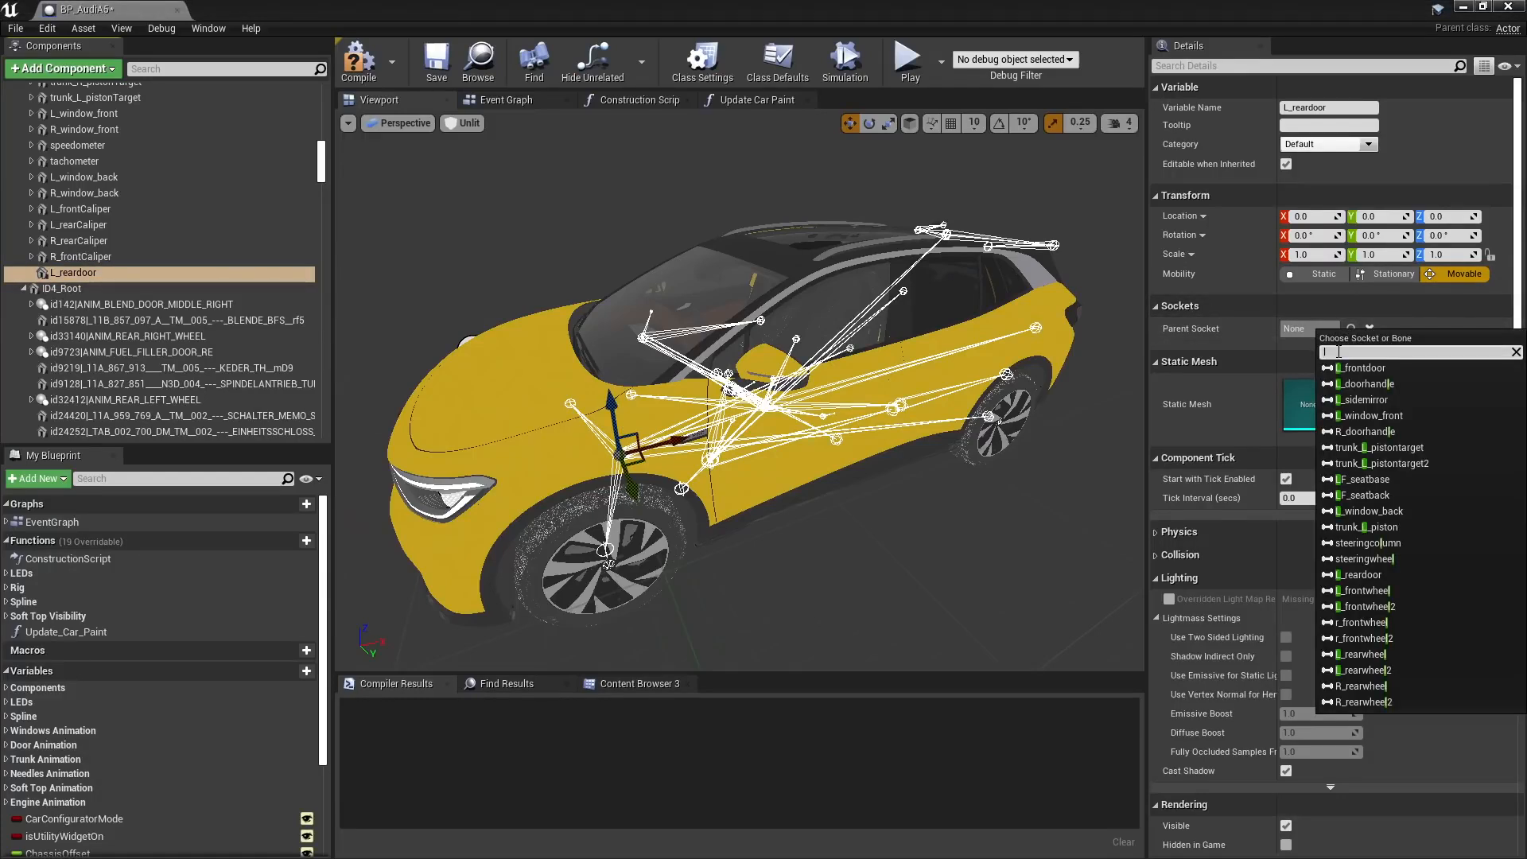
type("_re")
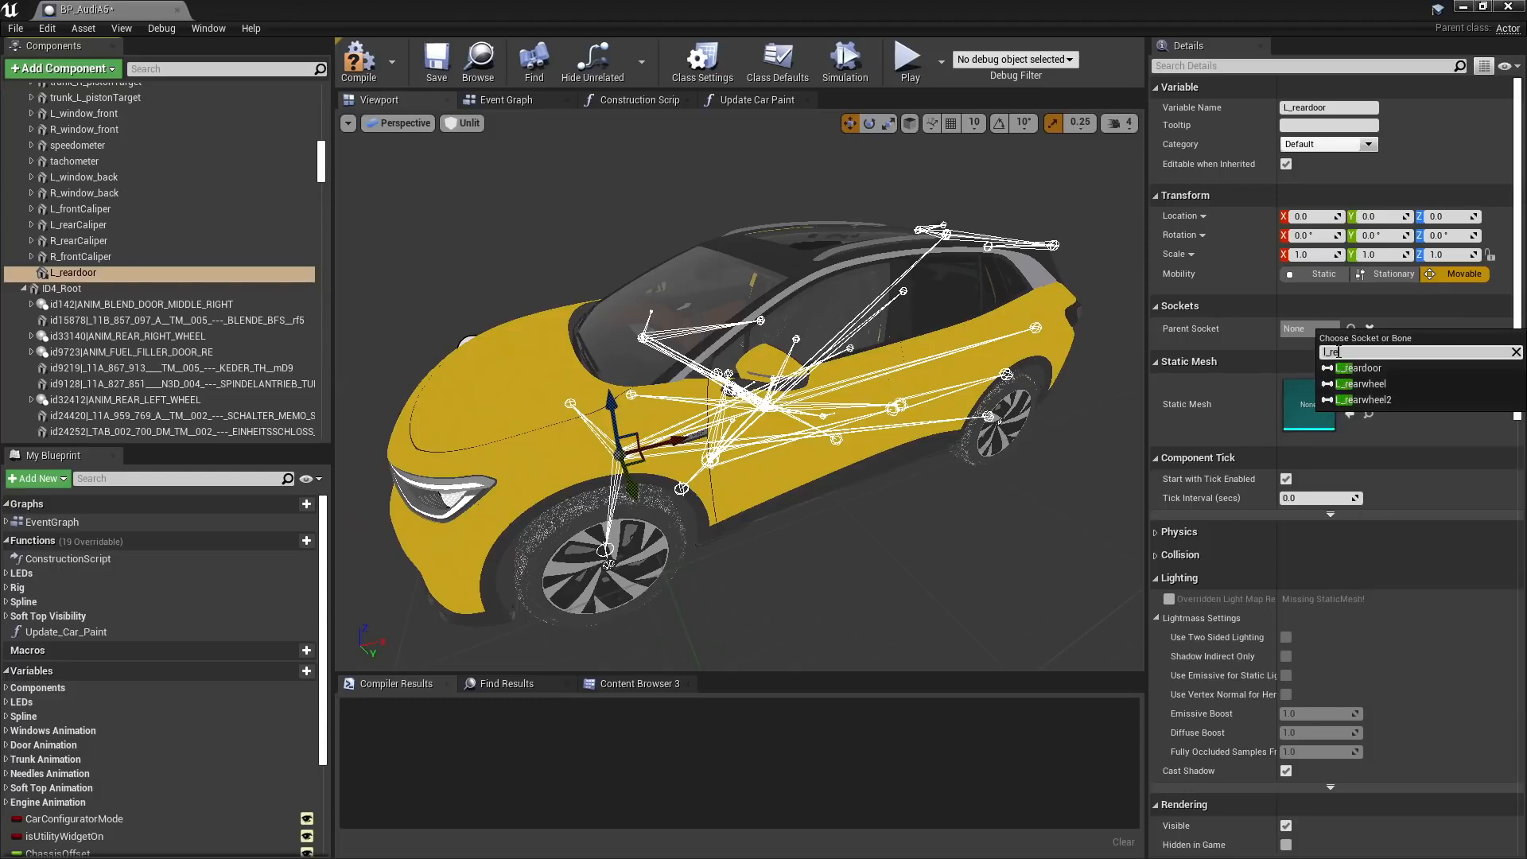
left_click(1364, 372)
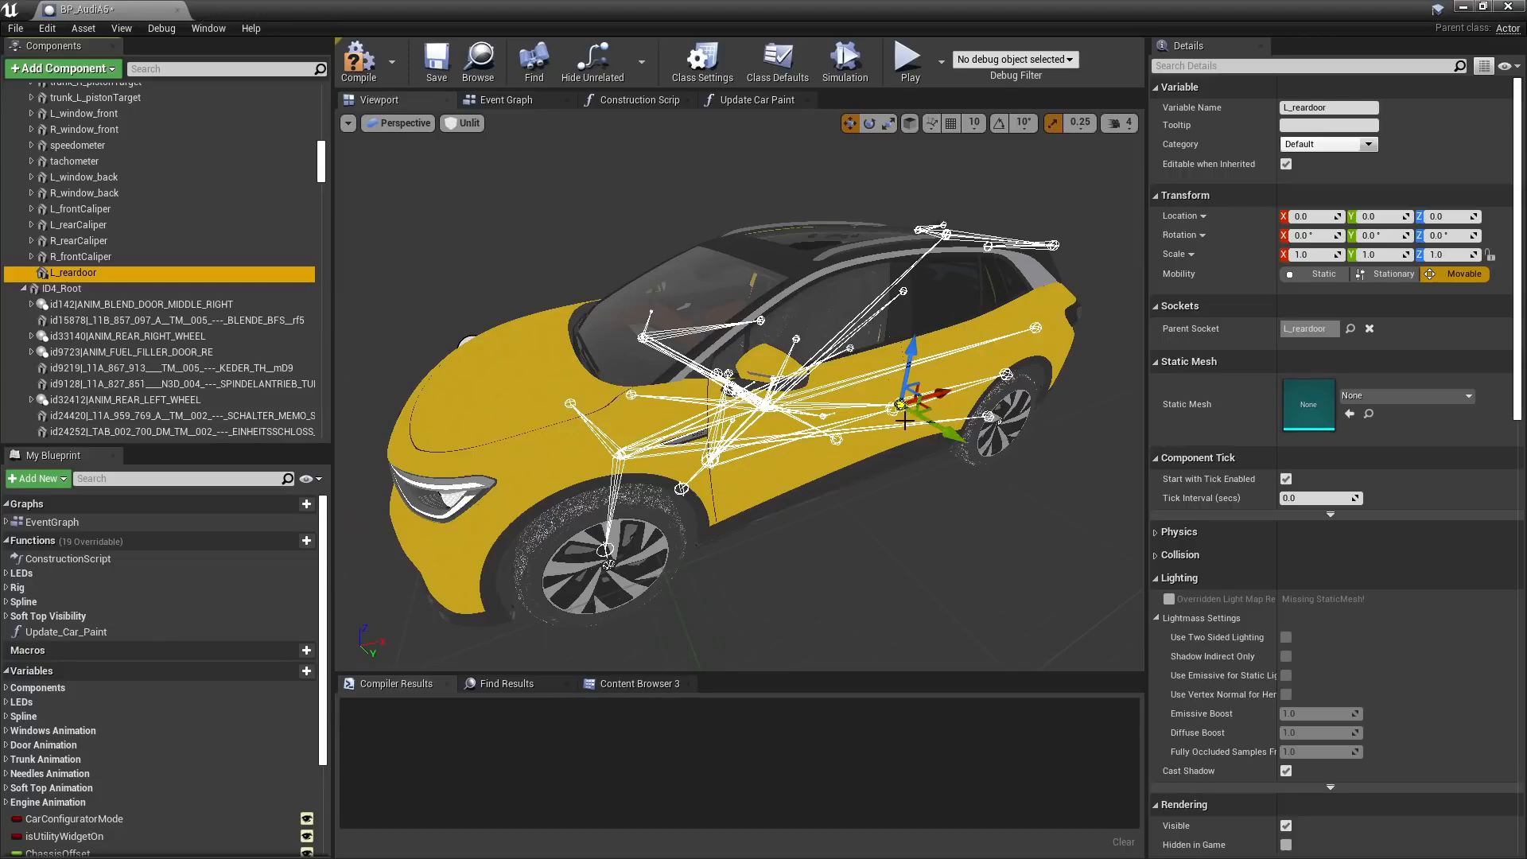
left_click_drag(913, 447, 974, 437, "alt")
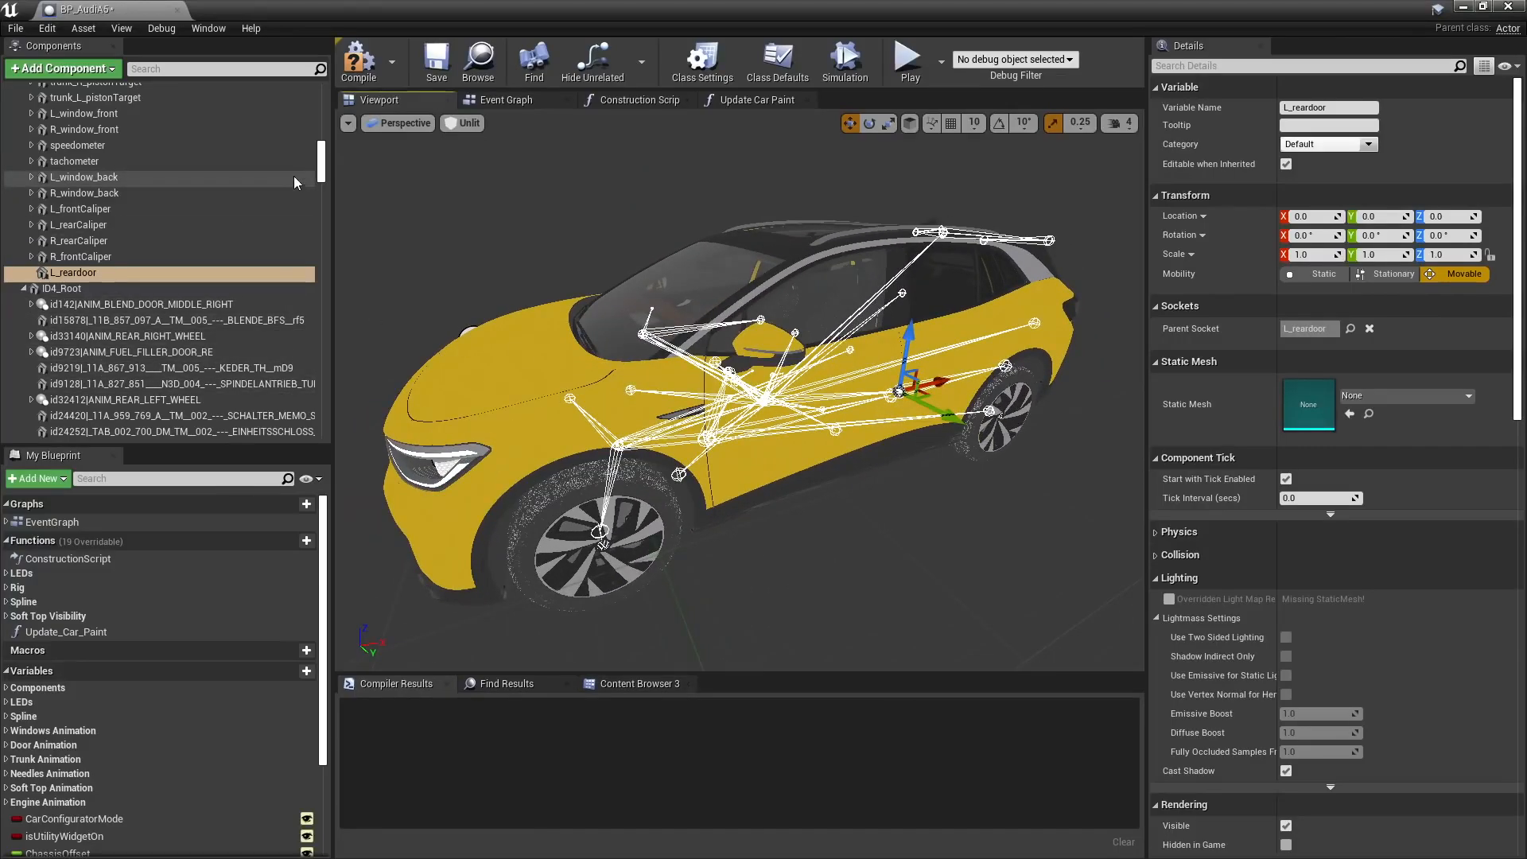
Move the id3183|ANIM_EXT_DOOR_REAR_LEFT component out of ID4_Root, attach it to L_reardoor, and check the pivot placement
left_click_drag(322, 167, 311, 434)
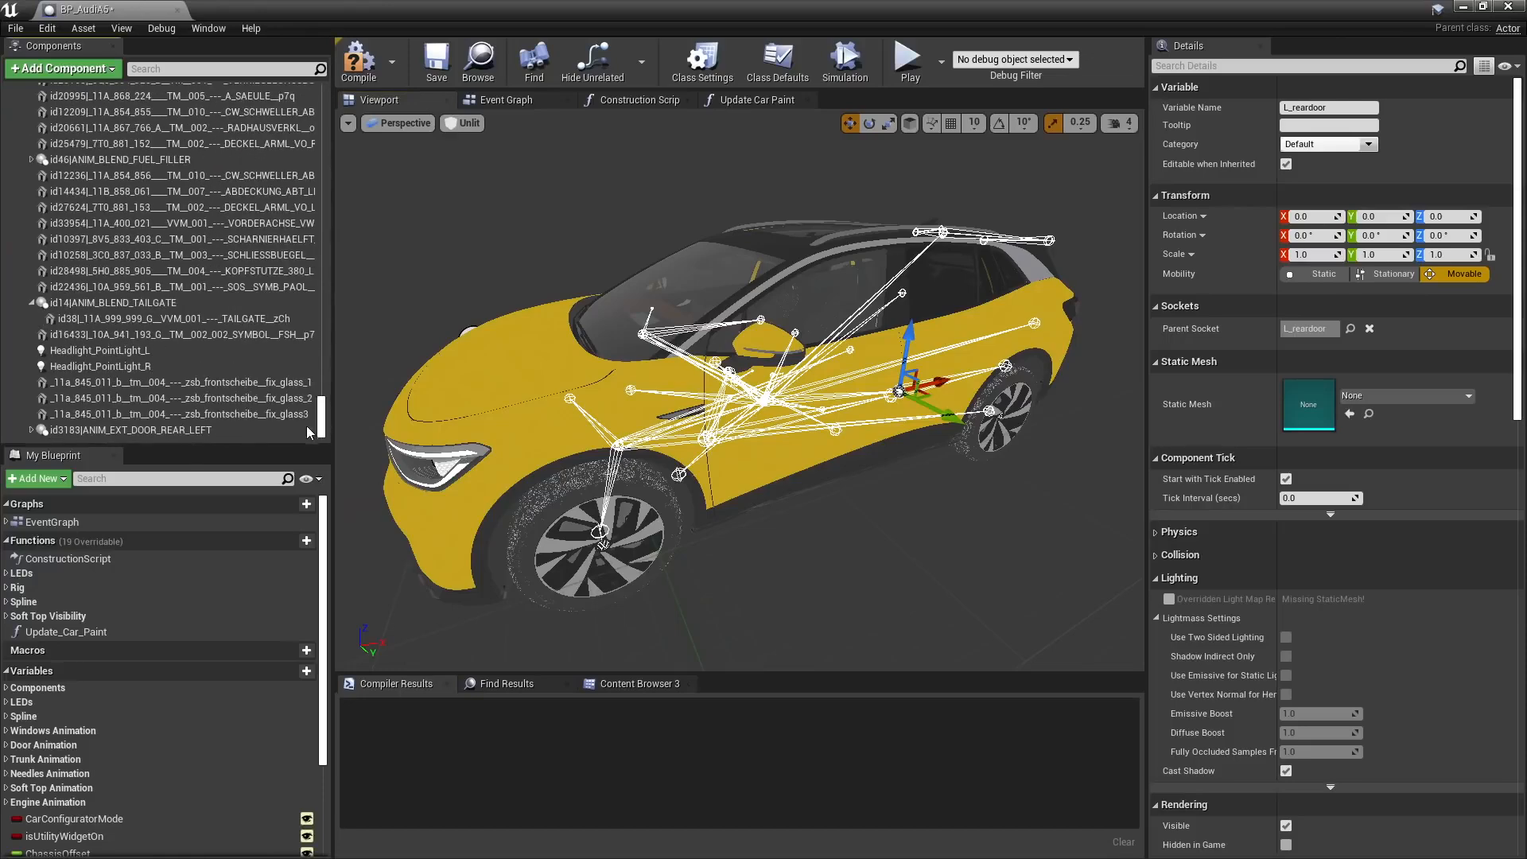
left_click(175, 430)
left_click_drag(174, 429, 208, 339)
left_click_drag(266, 264, 89, 247)
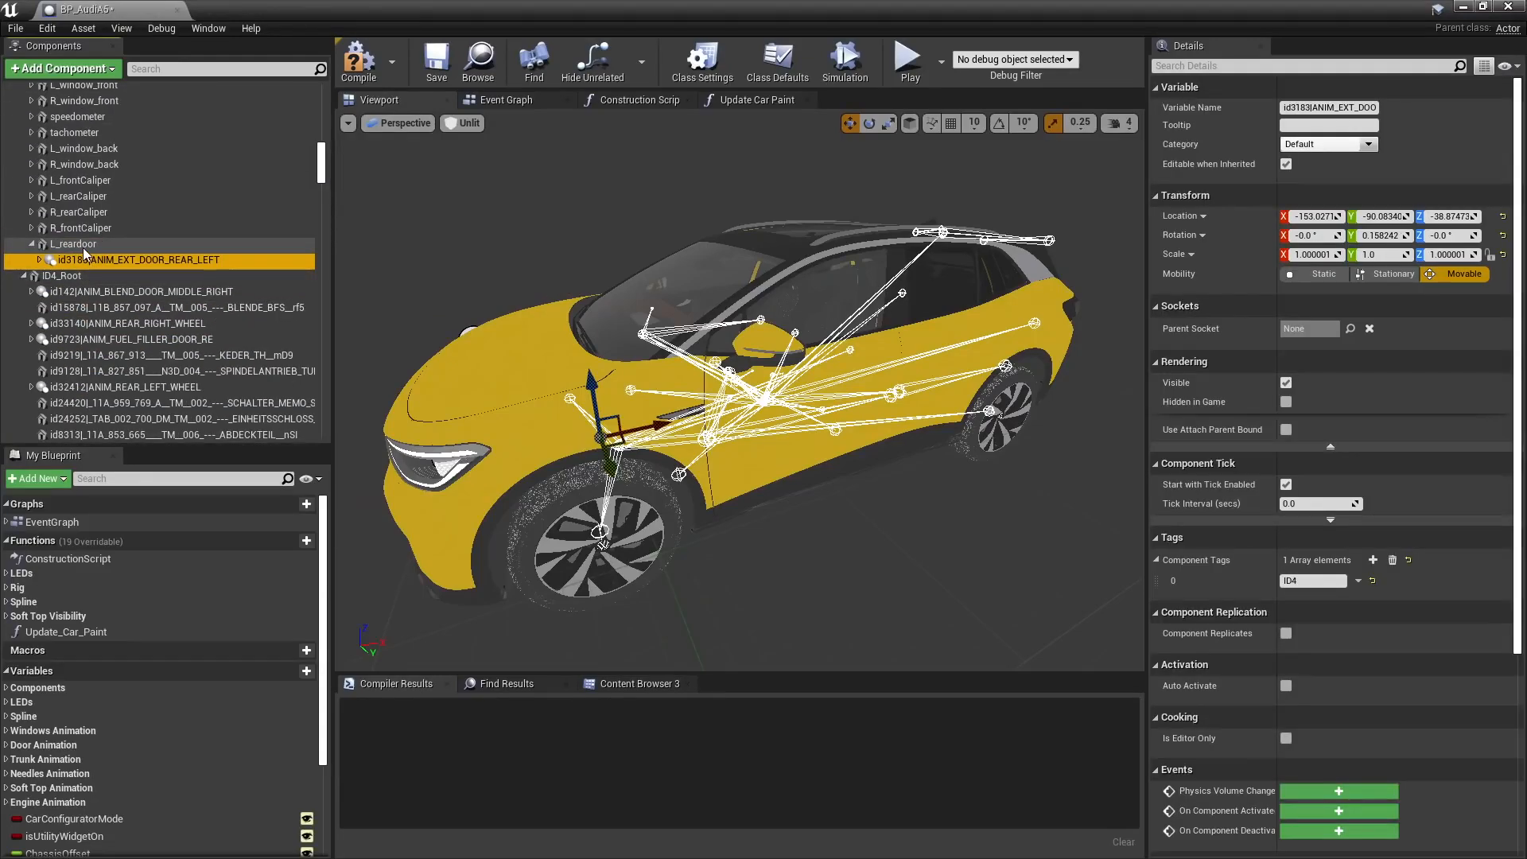
left_click(83, 247)
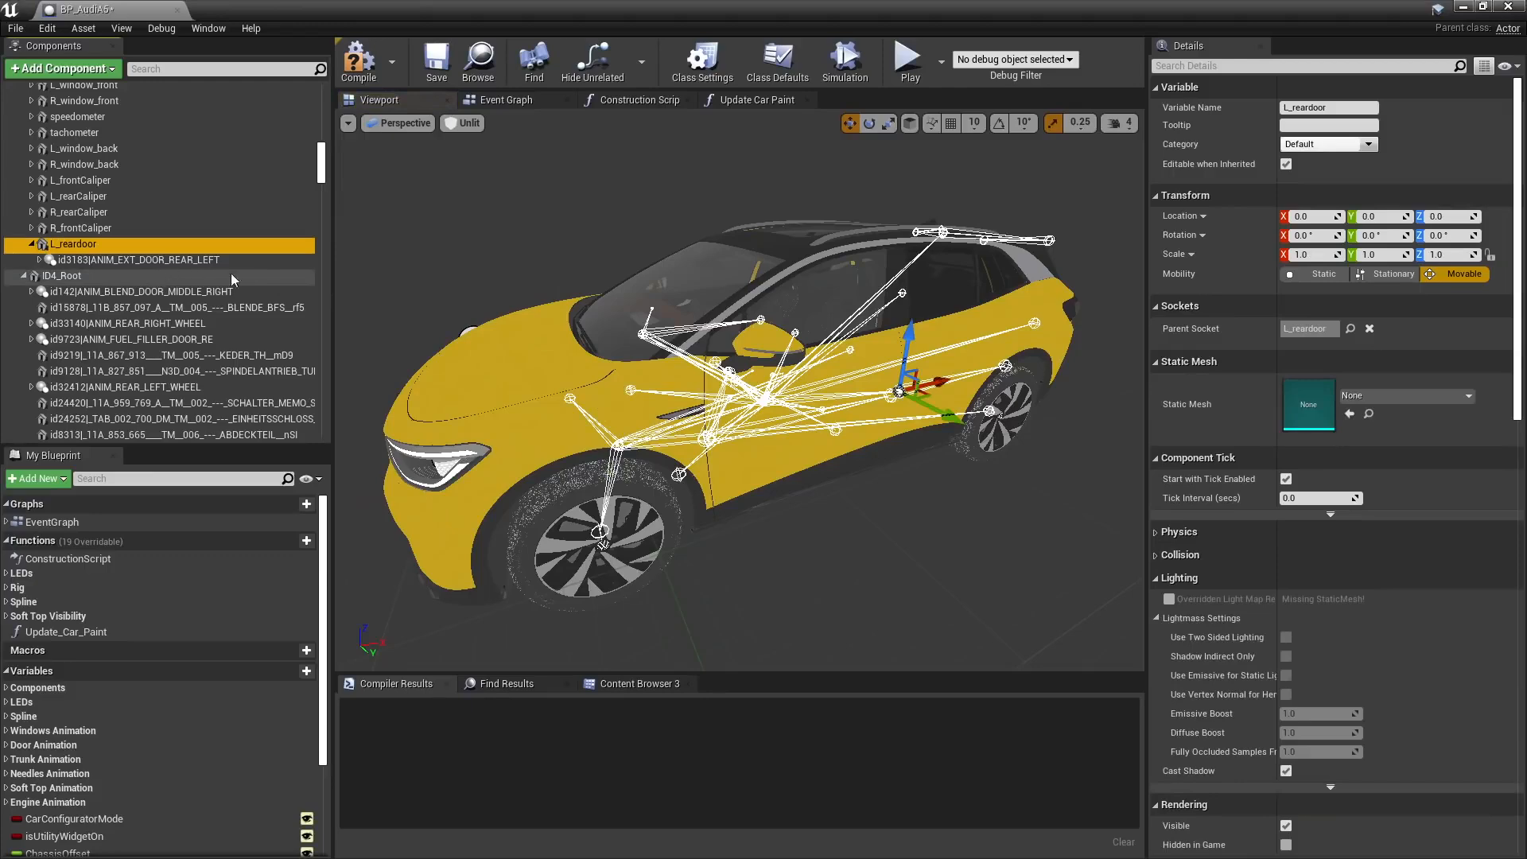
left_click_drag(889, 482, 999, 480, "alt")
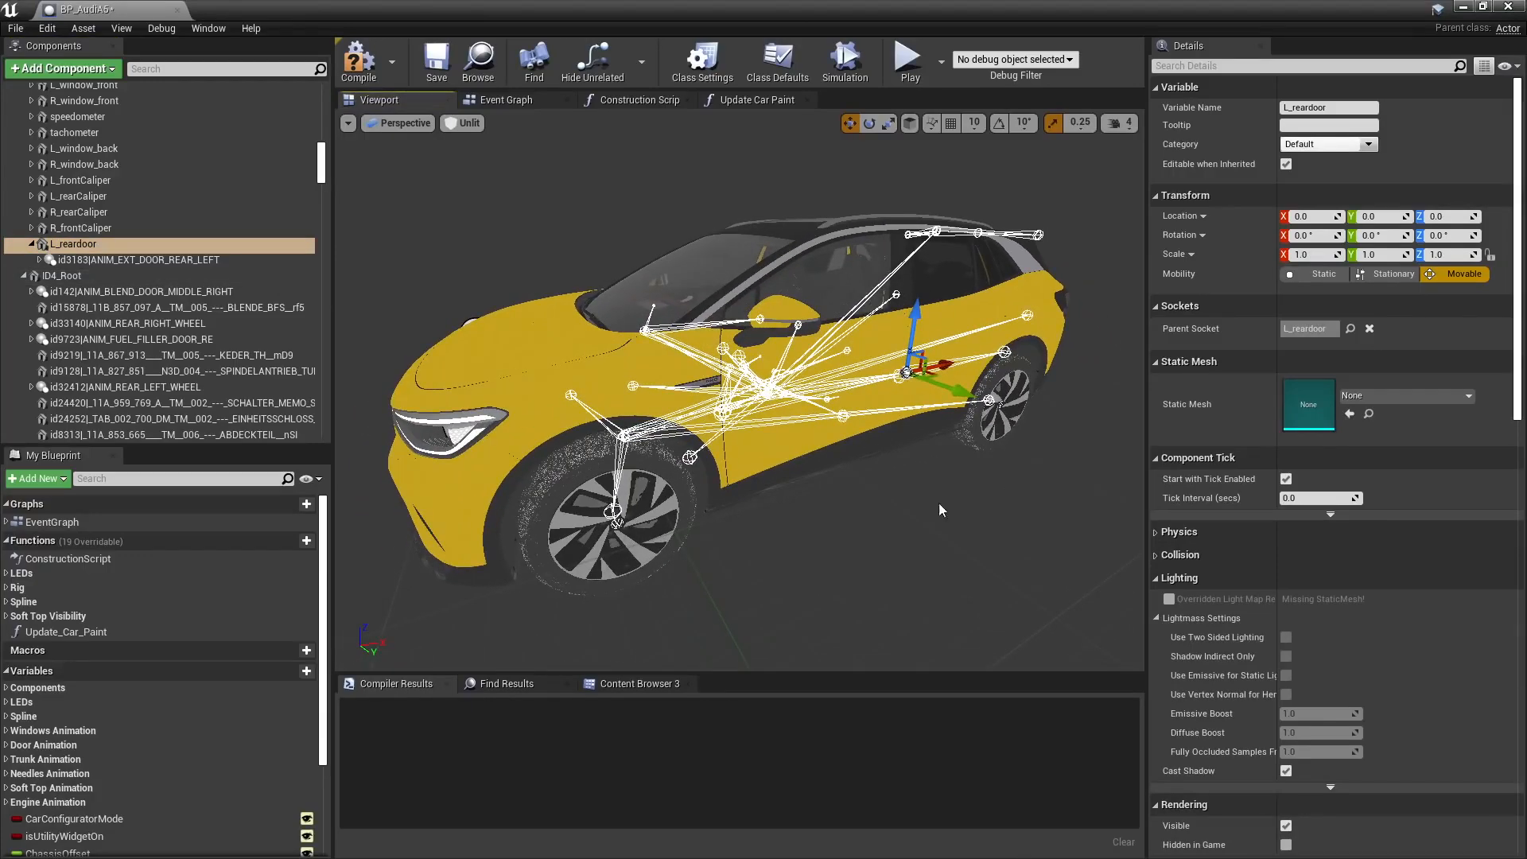
left_click_drag(899, 519, 911, 565, "alt")
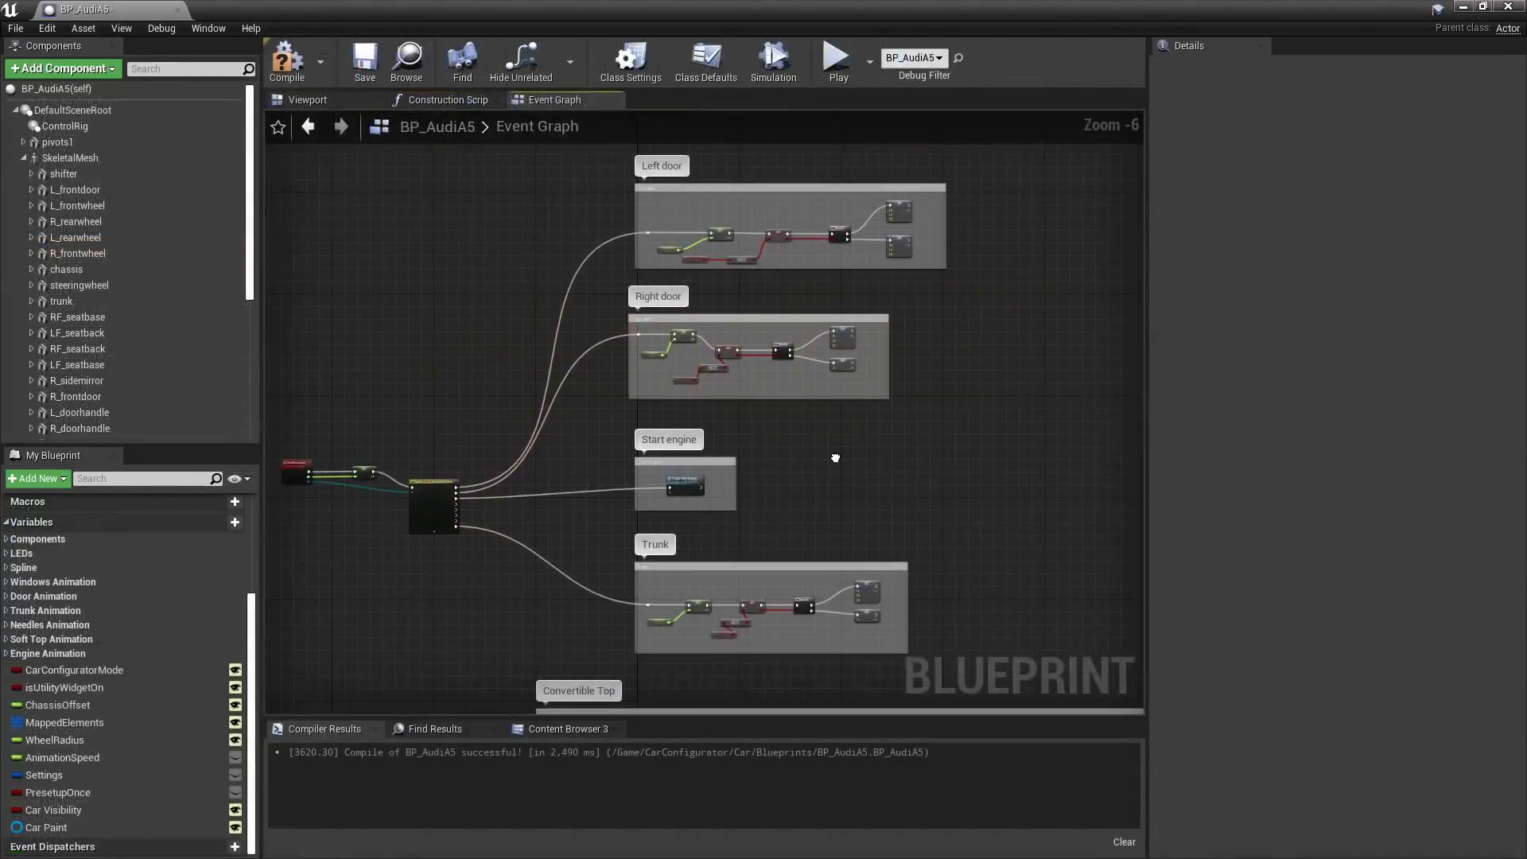
Duplicate the isLeftDoorOpen variable in the Door Animation category and name the copy isLeftDoorOpen_Rear
right_click_drag(828, 453, 800, 500)
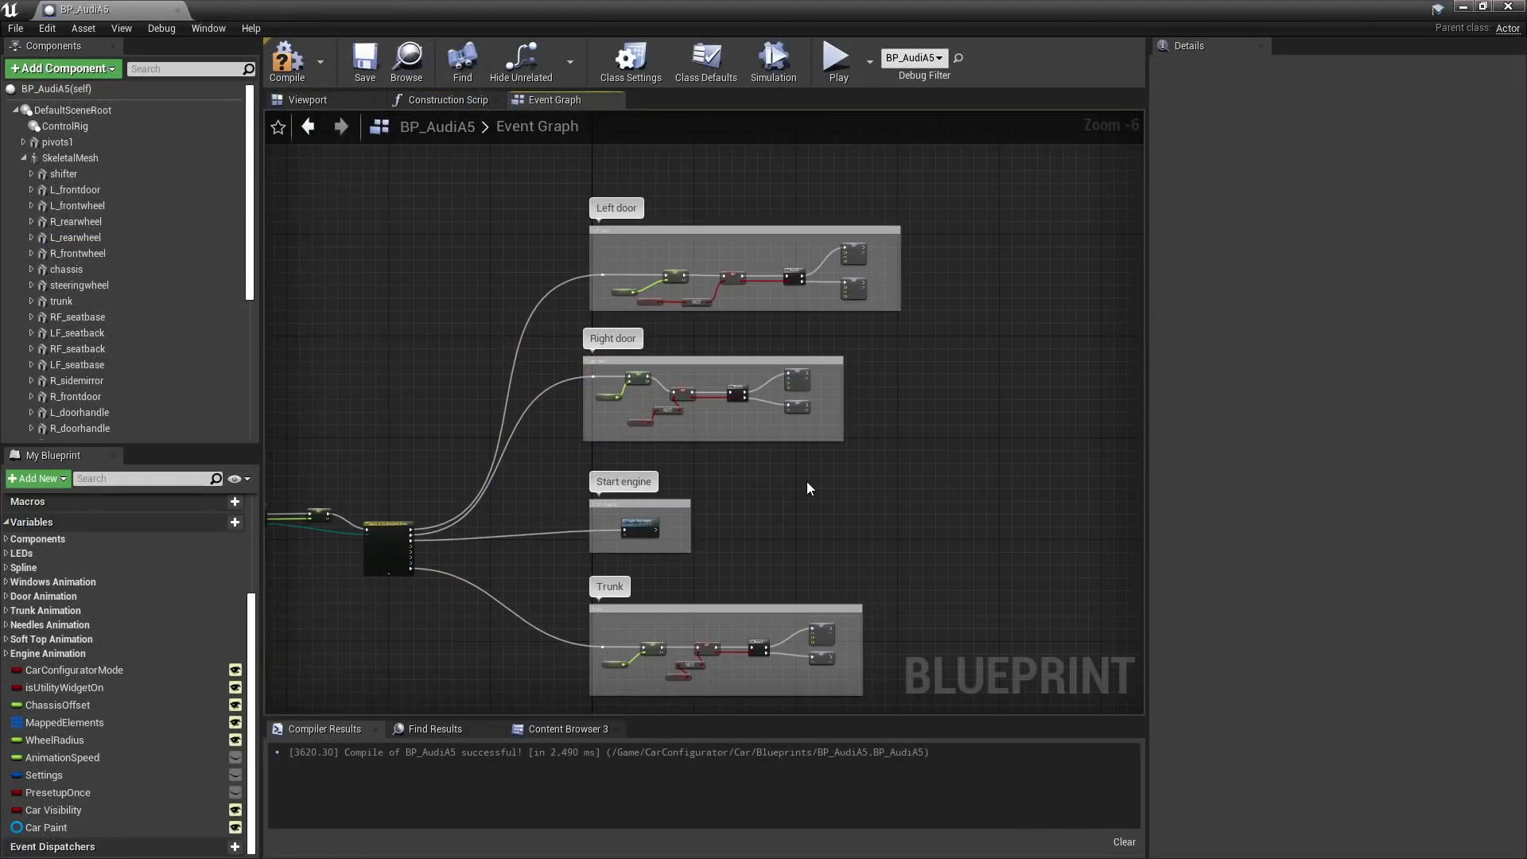
scroll(805, 475, "up", 1)
right_click_drag(880, 365, 899, 586)
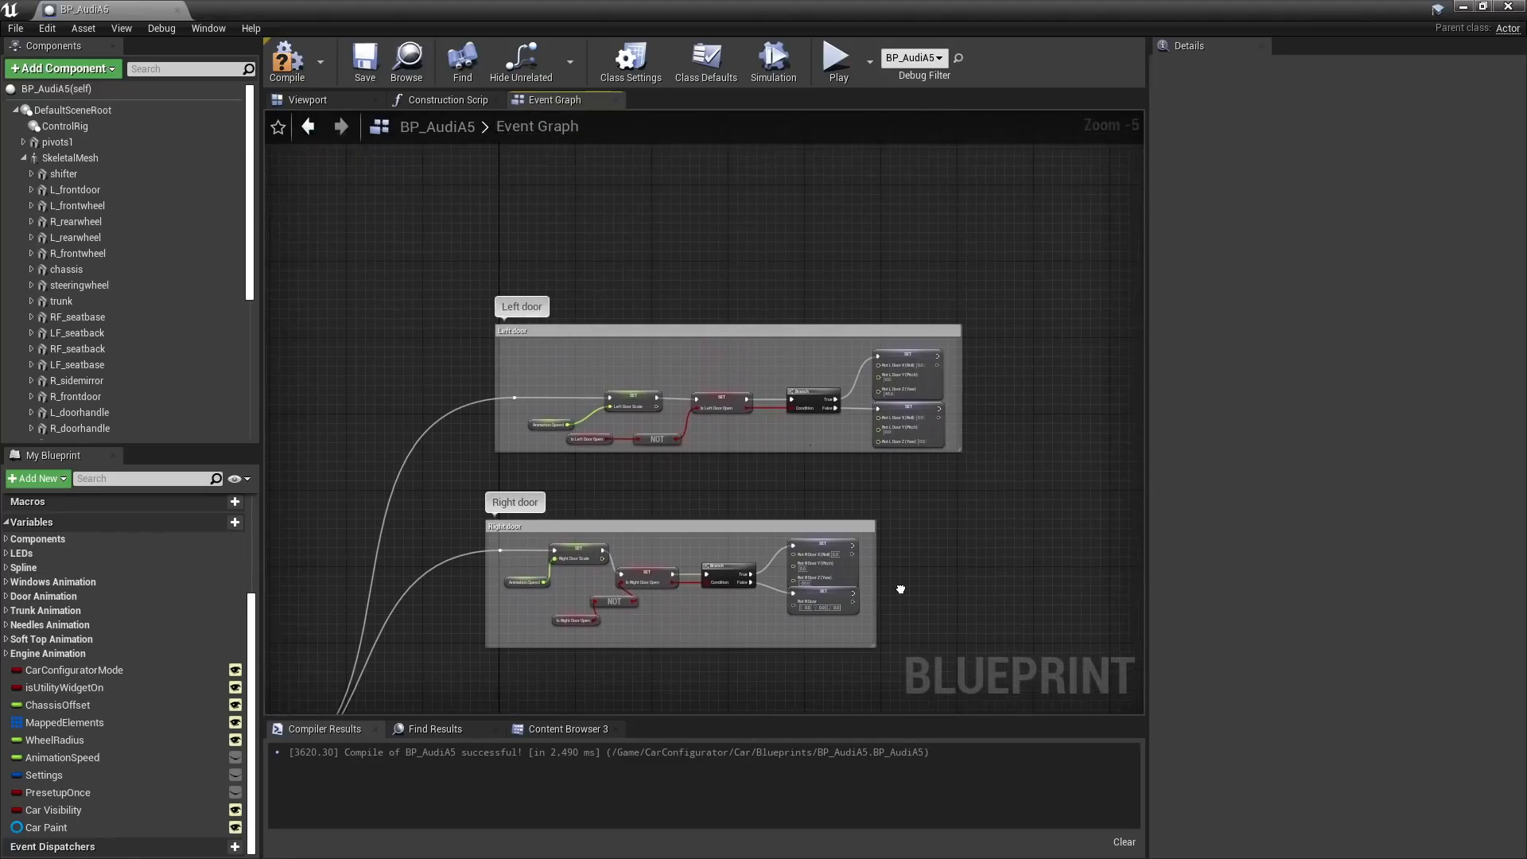
scroll(890, 552, "up", 1)
right_click_drag(849, 490, 910, 586)
scroll(896, 568, "up", 1)
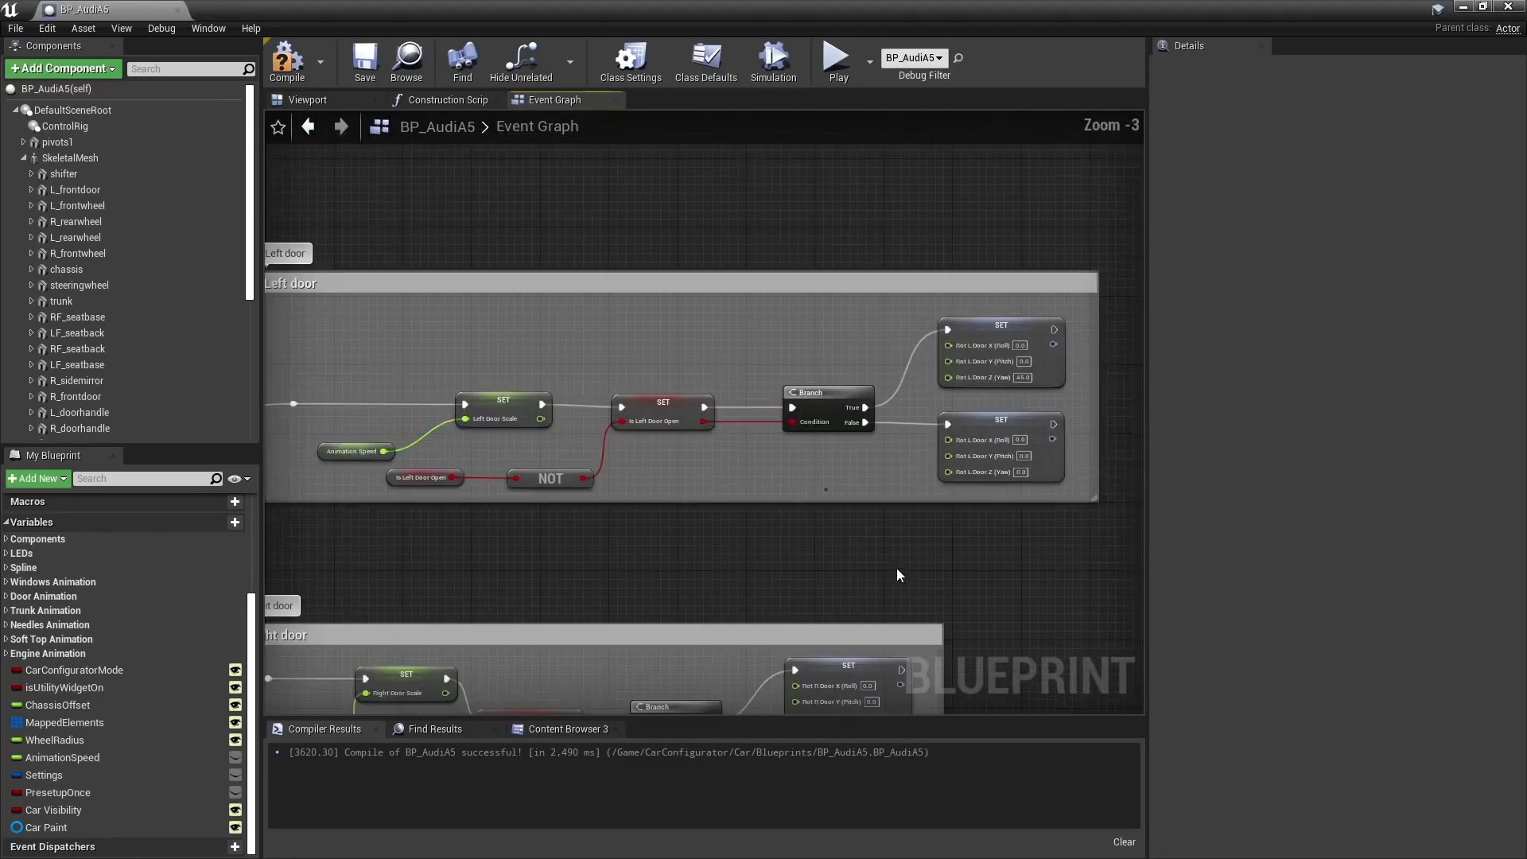
right_click_drag(827, 563, 855, 583)
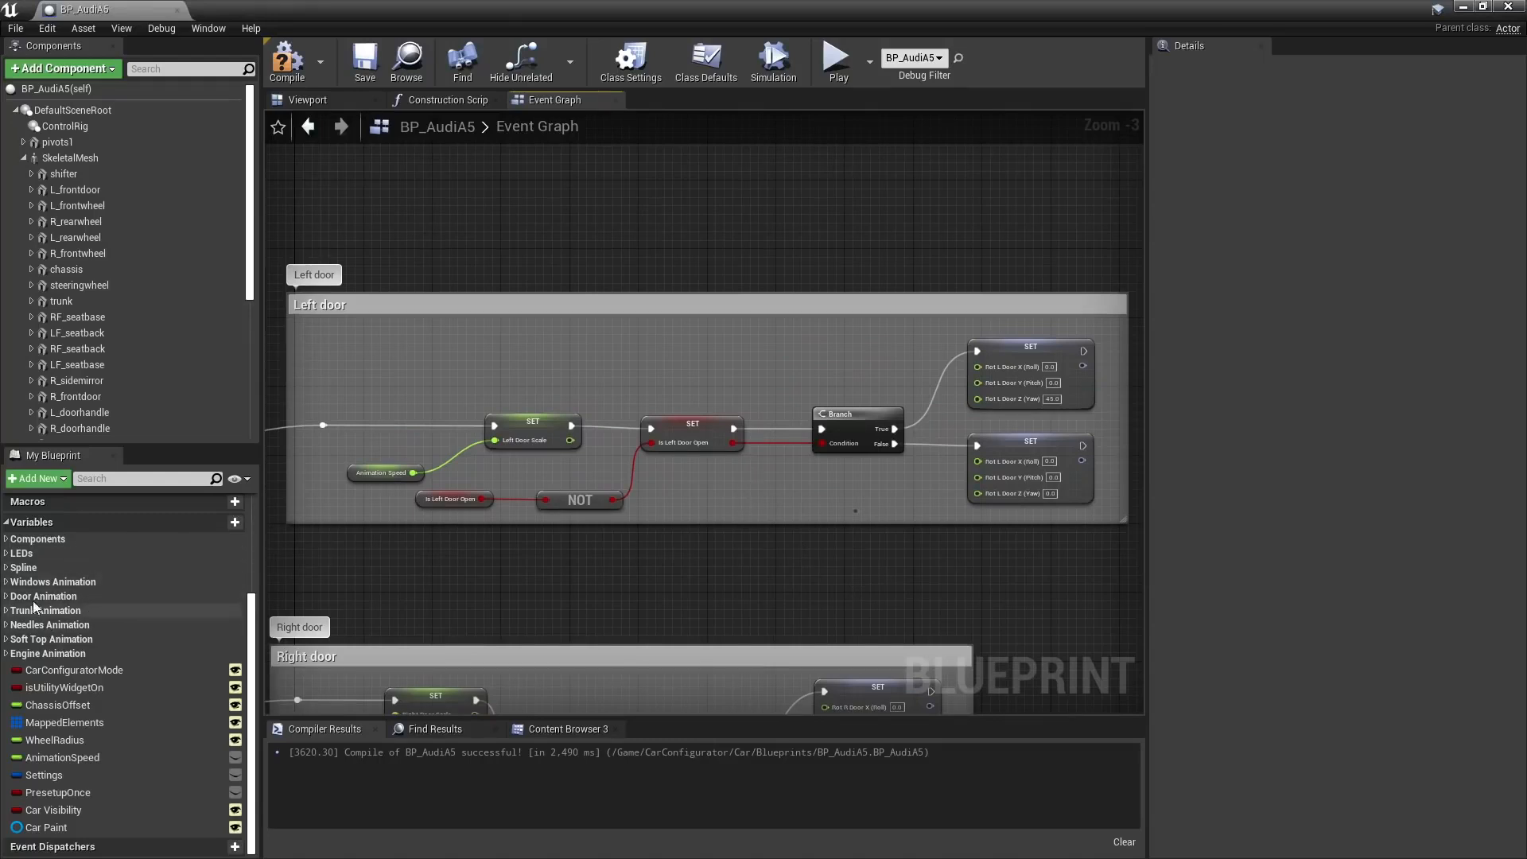
left_click(9, 598)
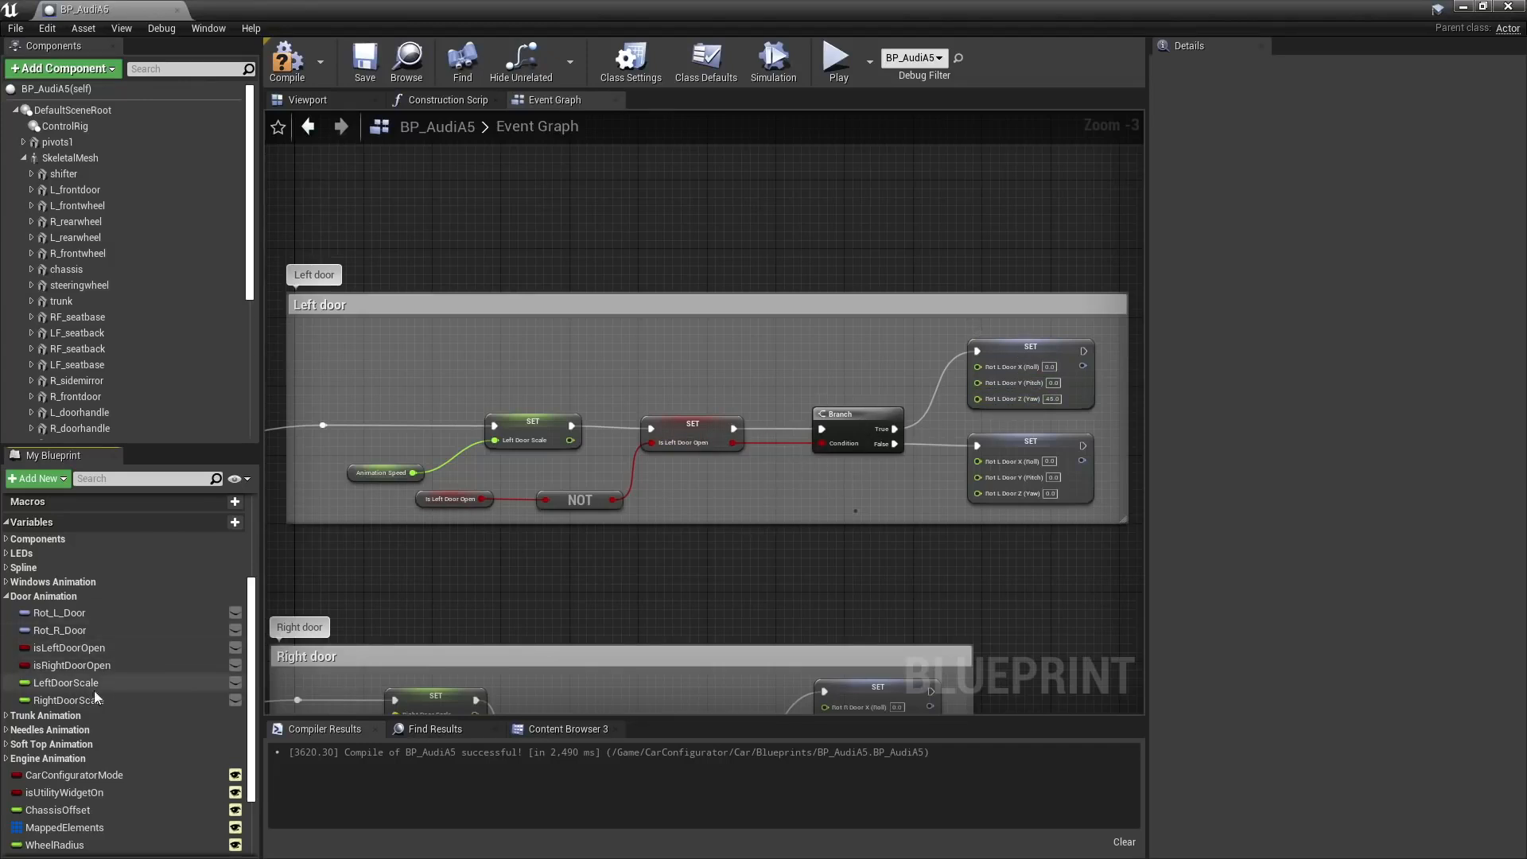
left_click(64, 647)
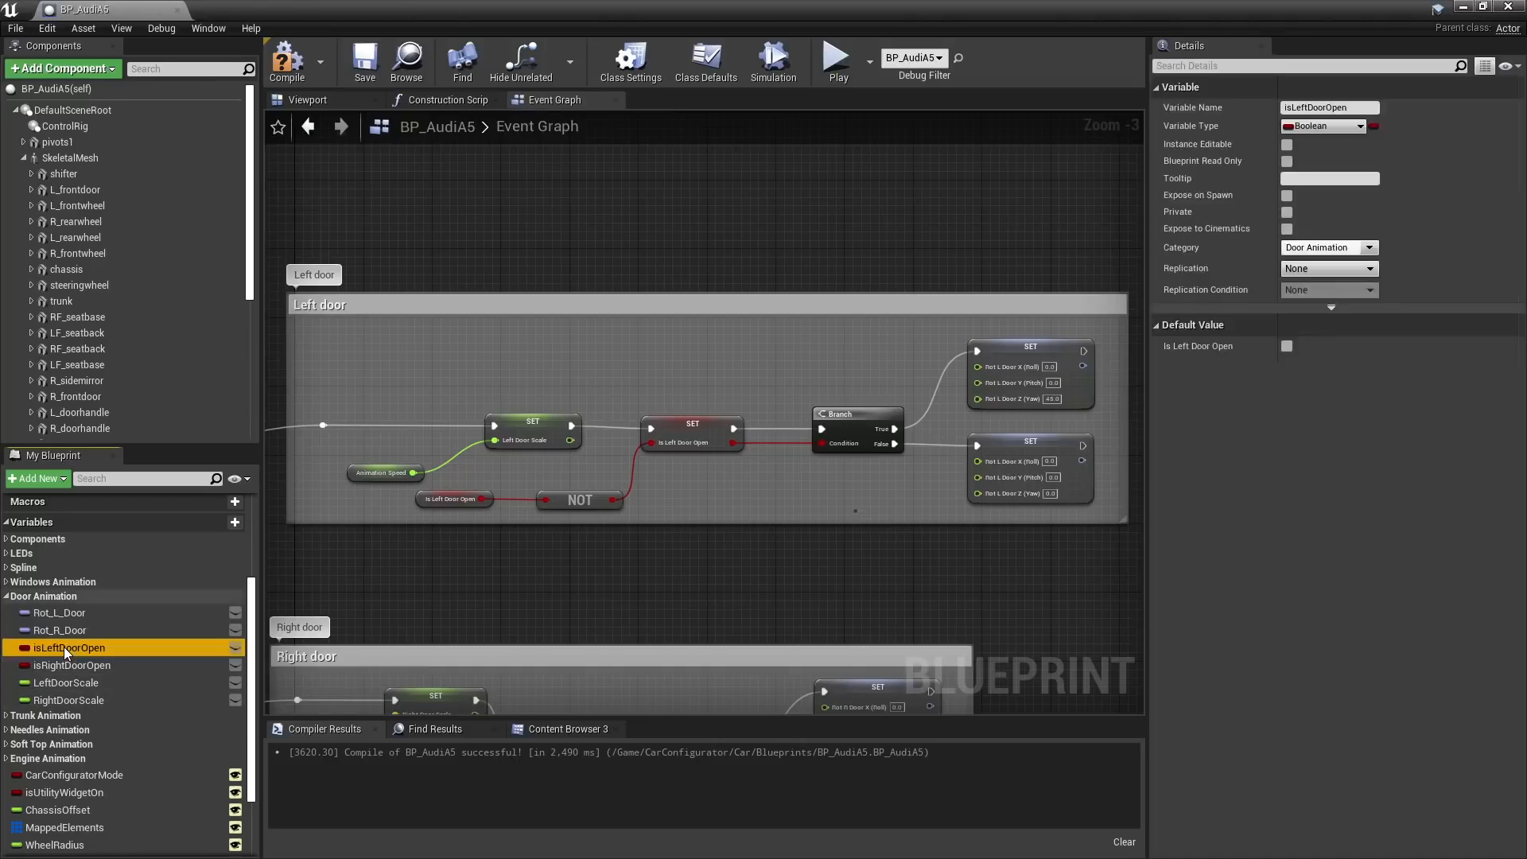
right_click(64, 646)
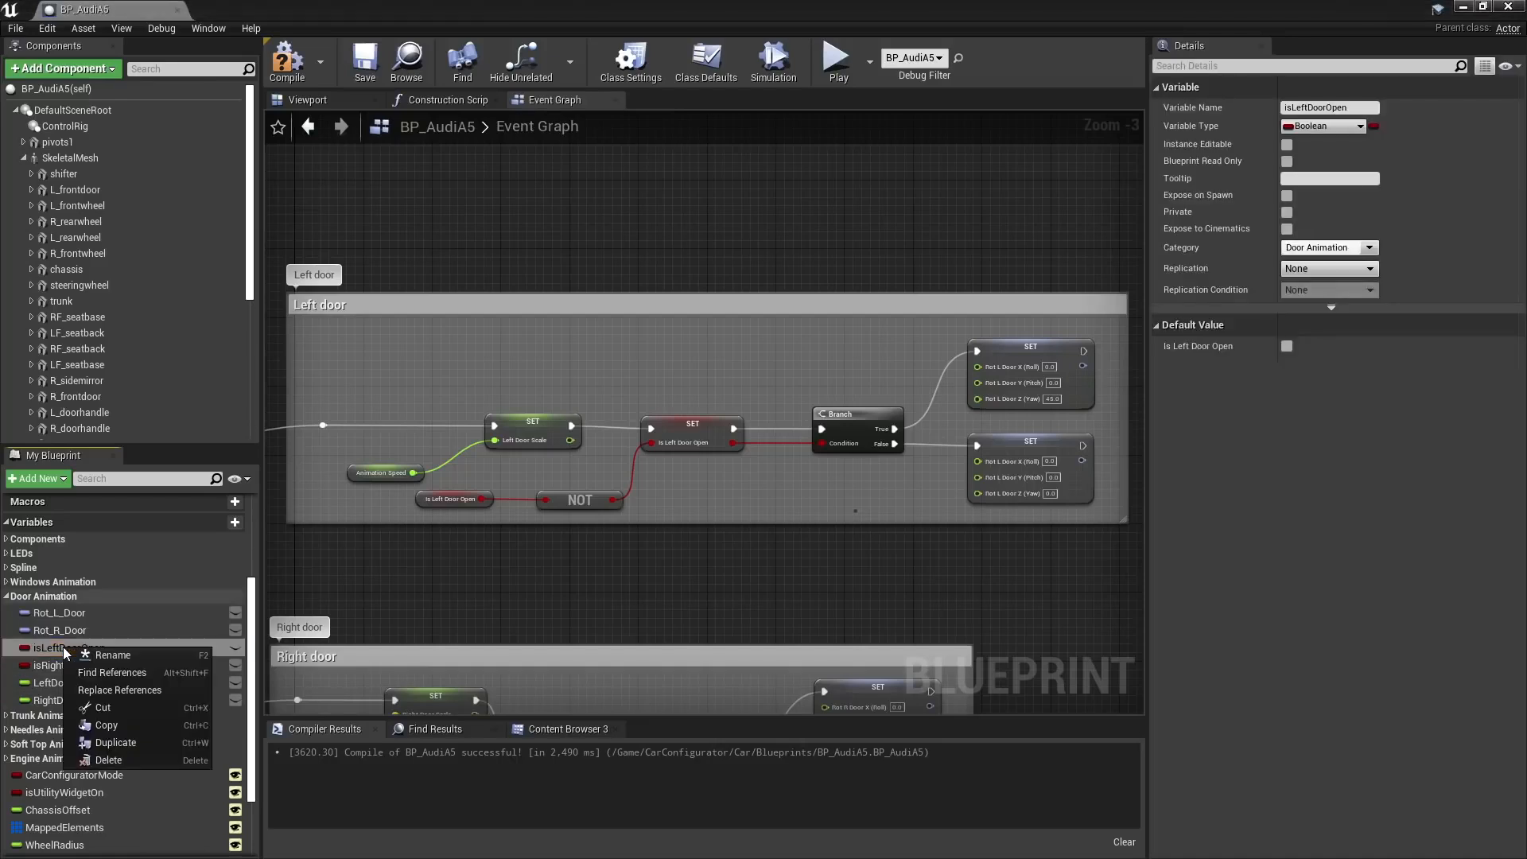
left_click(122, 742)
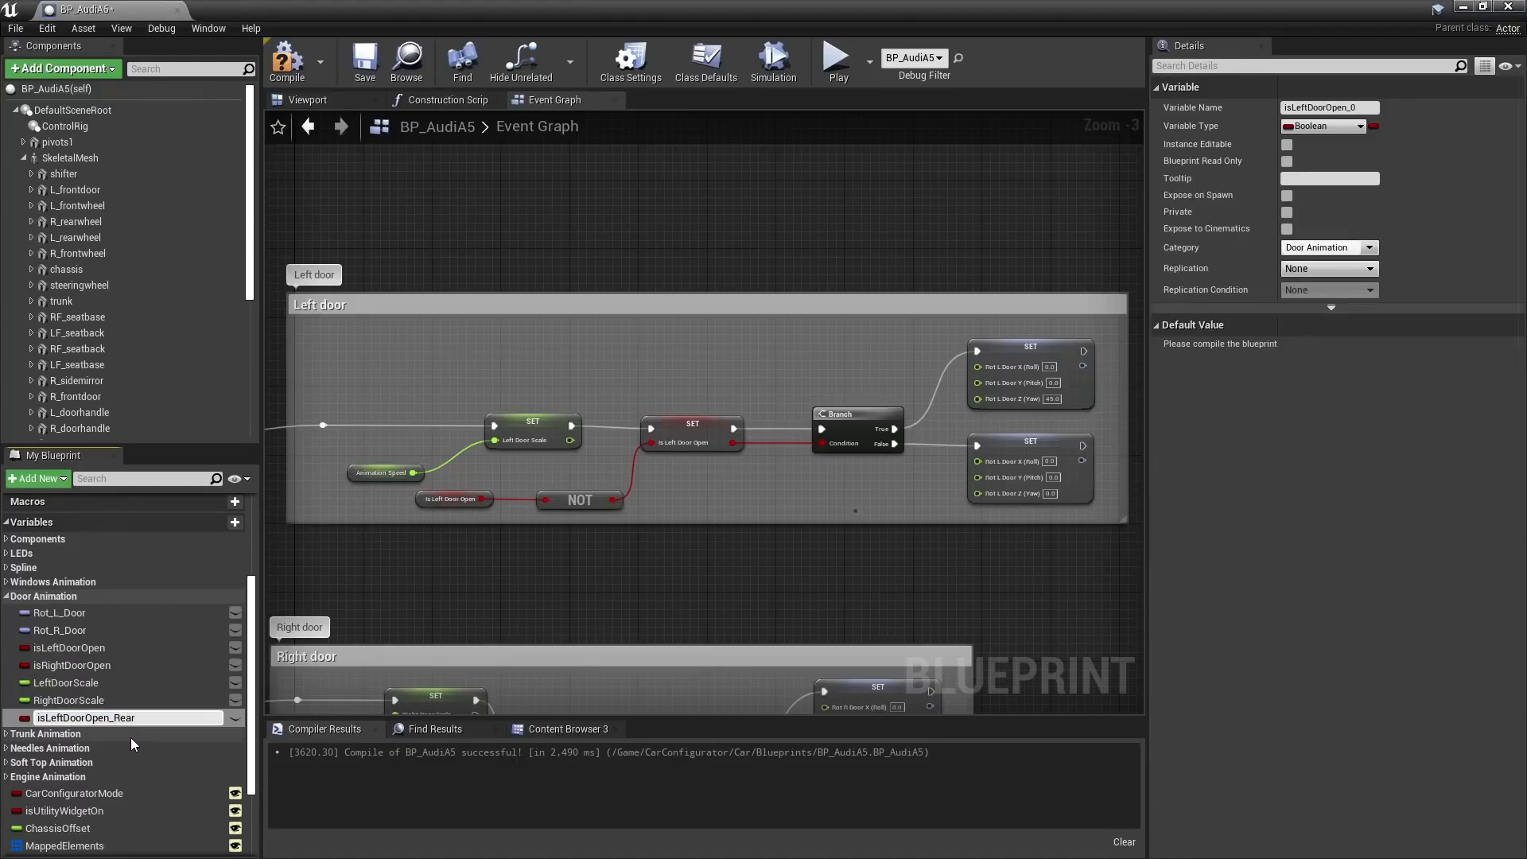
key("Return")
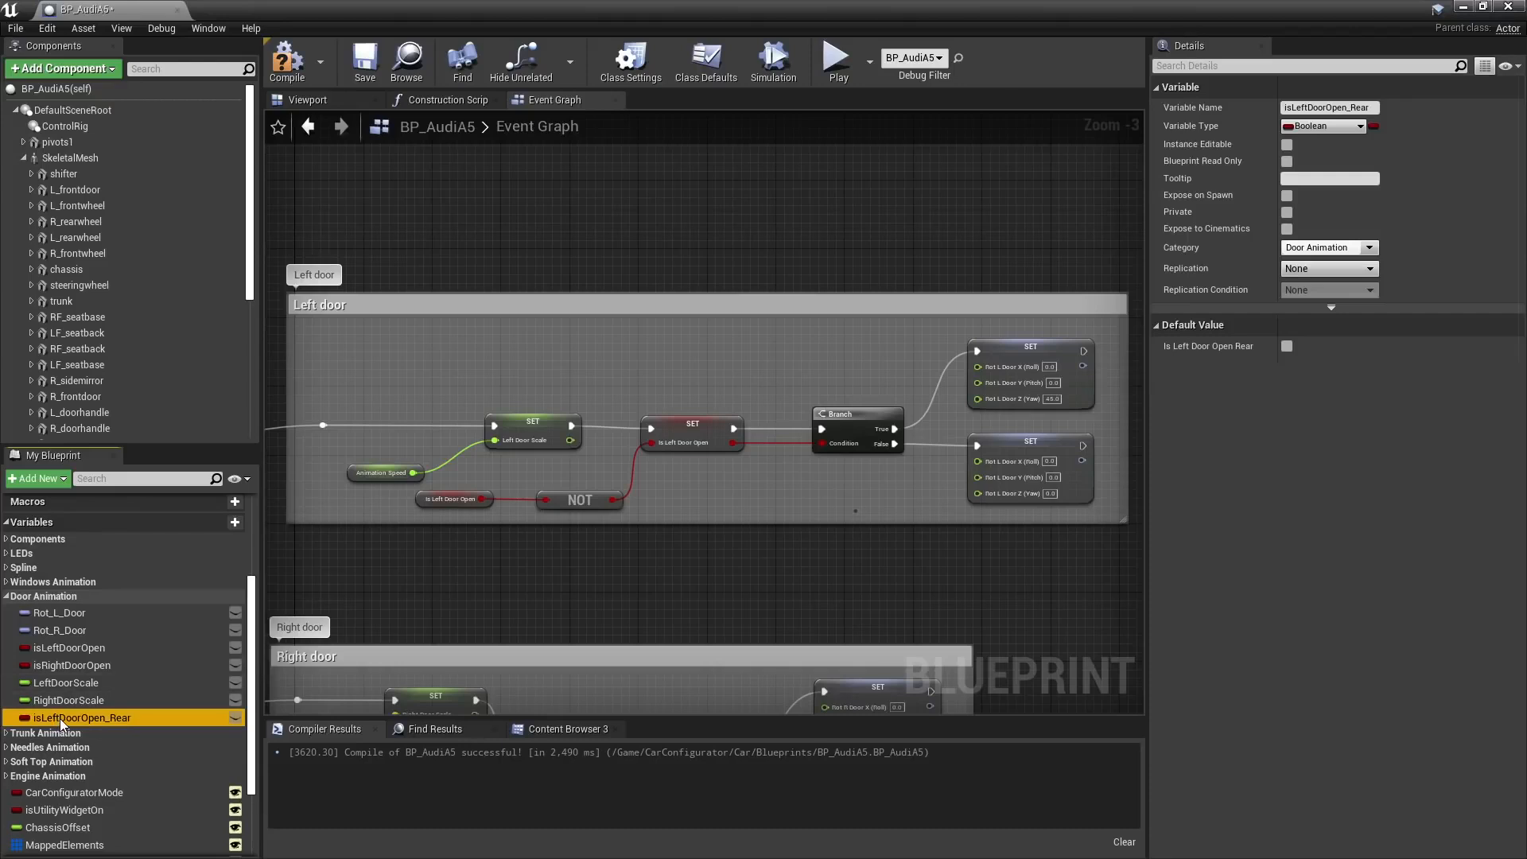
Add Get and Set nodes for isLeftDoorOpen_Rear to the Event Graph above the Left door comment
left_click_drag(60, 719, 530, 201)
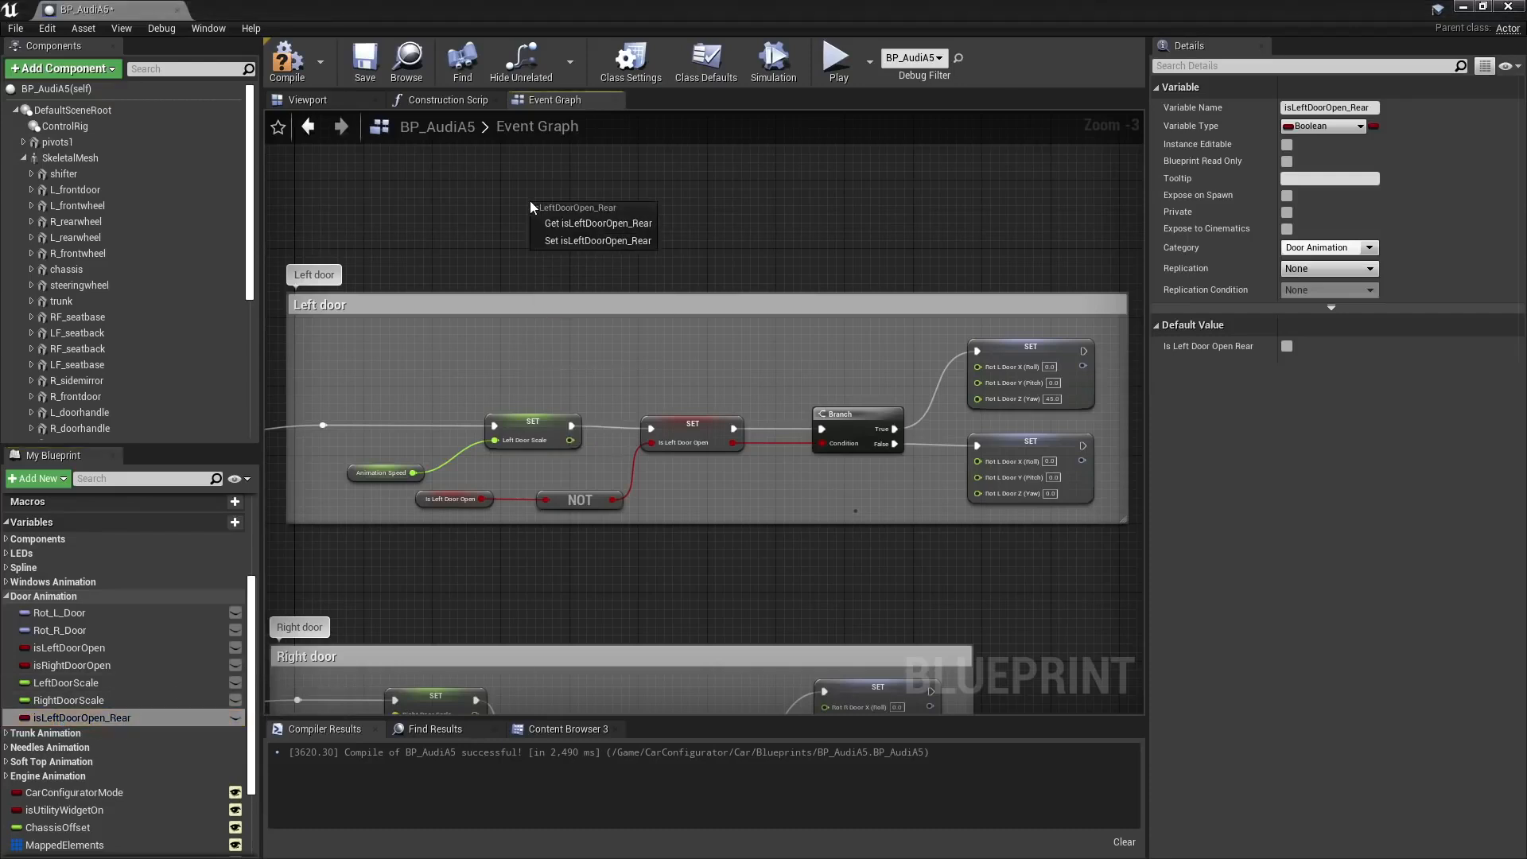
left_click(589, 226)
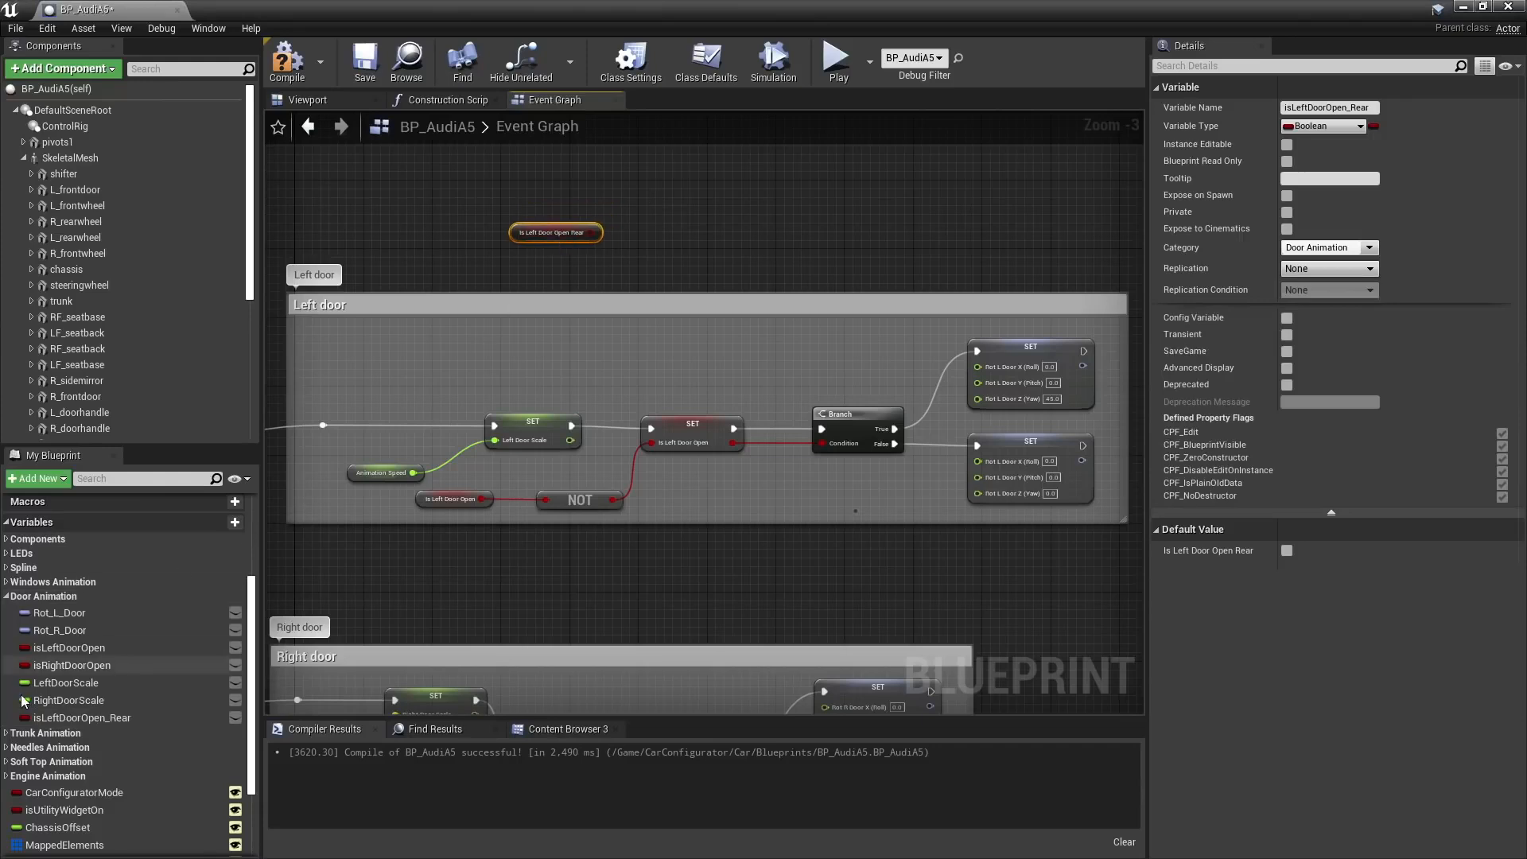
left_click_drag(79, 718, 647, 167)
left_click(706, 206)
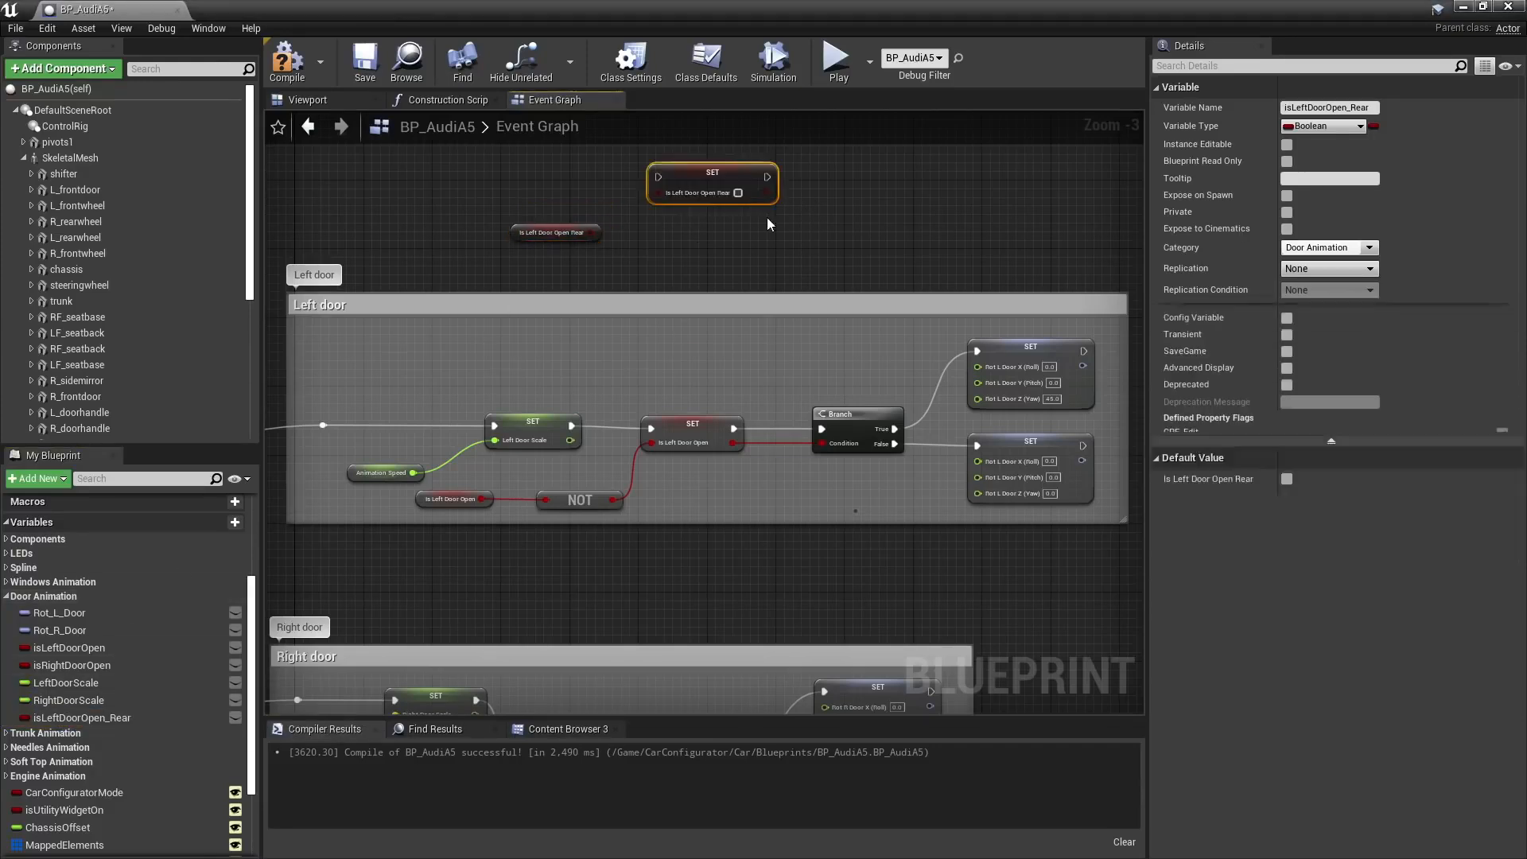
Insert a NOT Boolean node between the isLeftDoorOpen_Rear Get and Set nodes, wire them together, and arrange the nodes
left_click_drag(602, 232, 670, 237)
type("not")
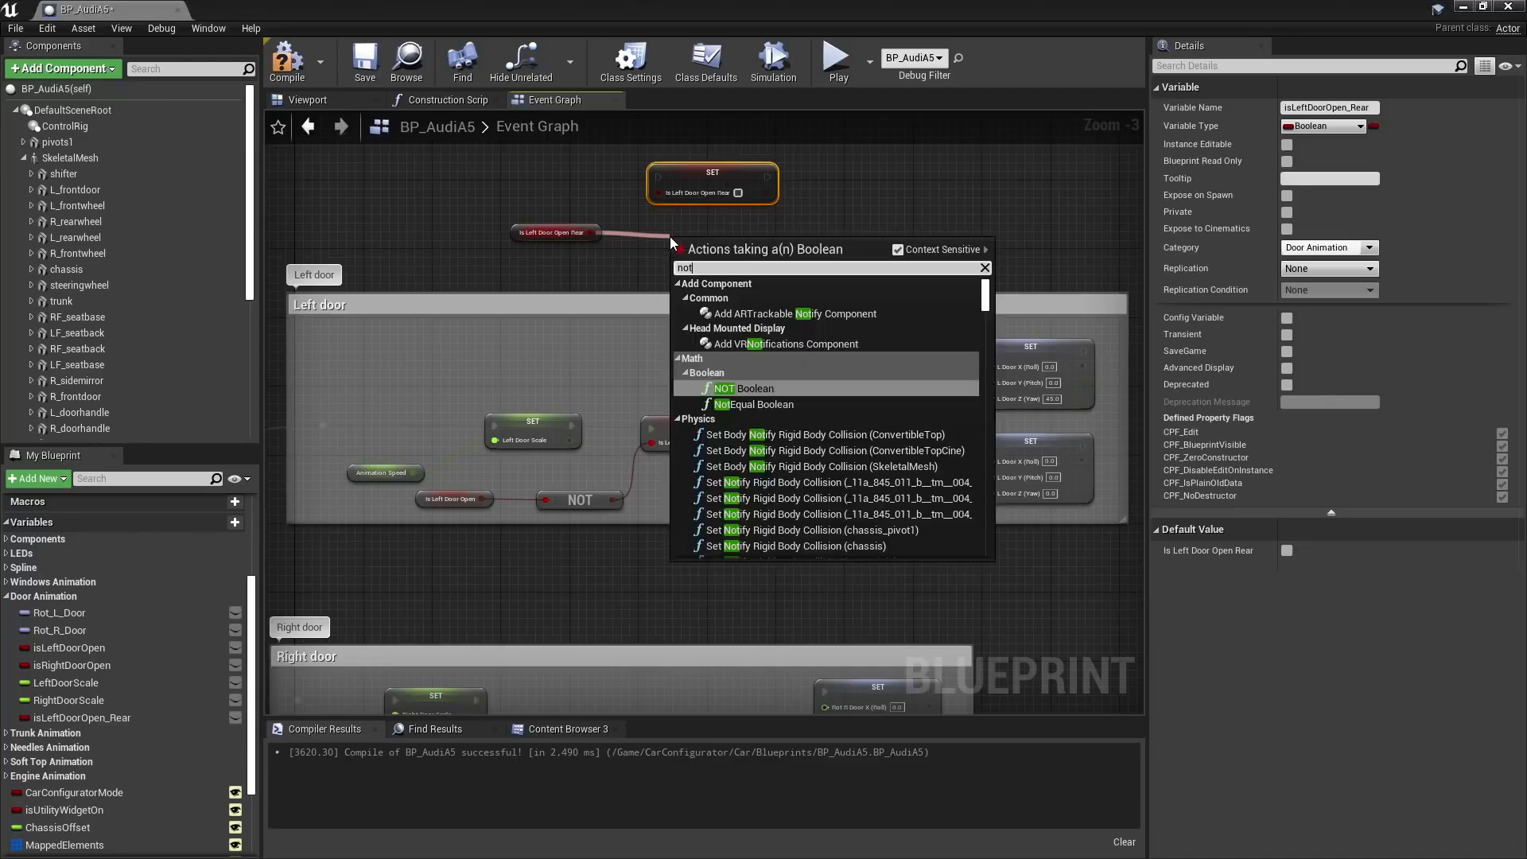
left_click(766, 388)
left_click_drag(718, 169, 794, 167)
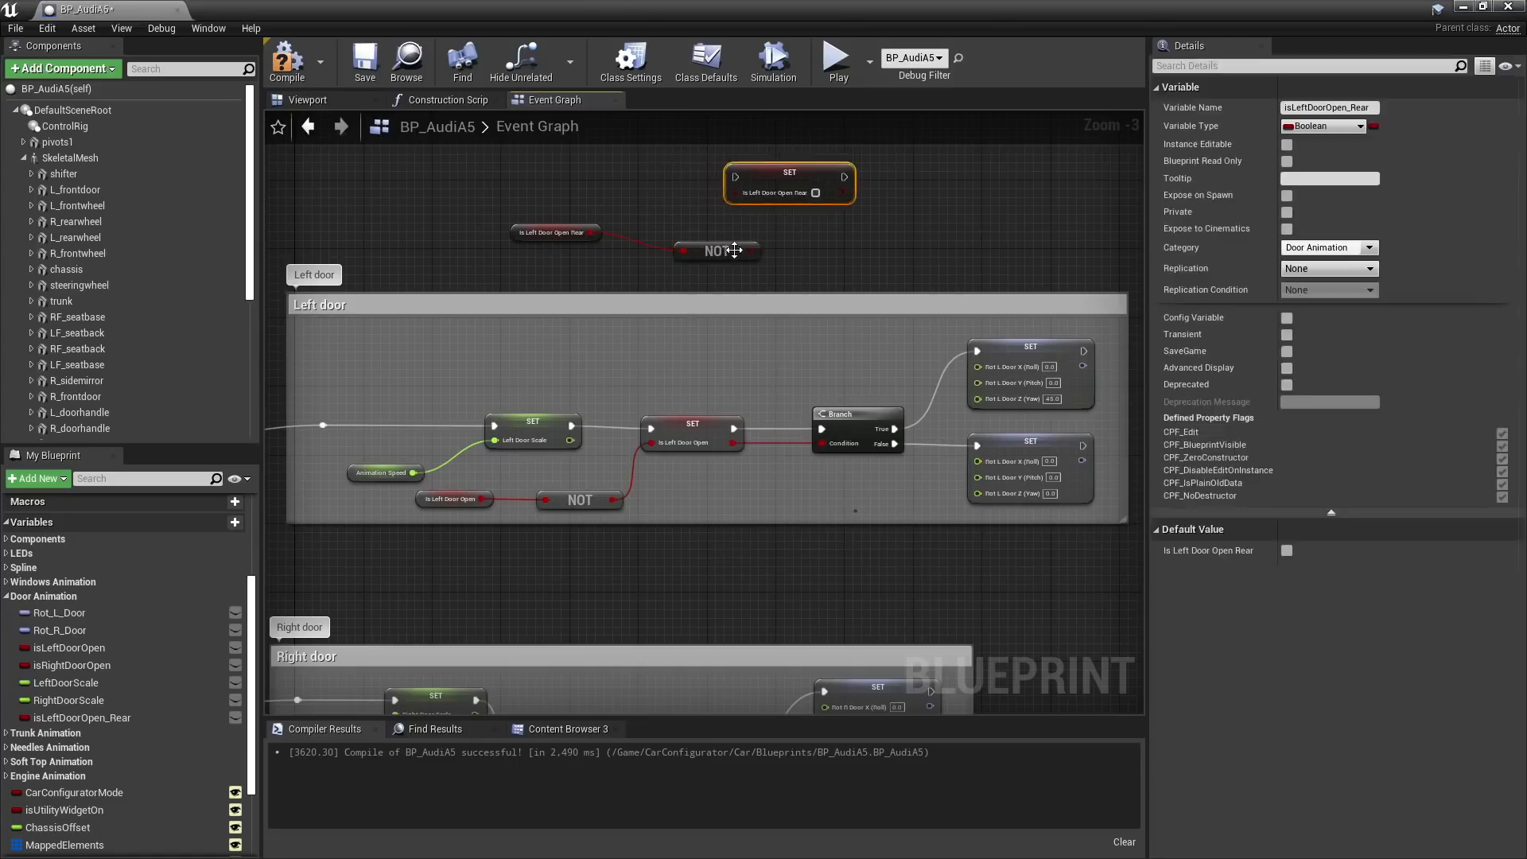
left_click_drag(754, 251, 694, 237)
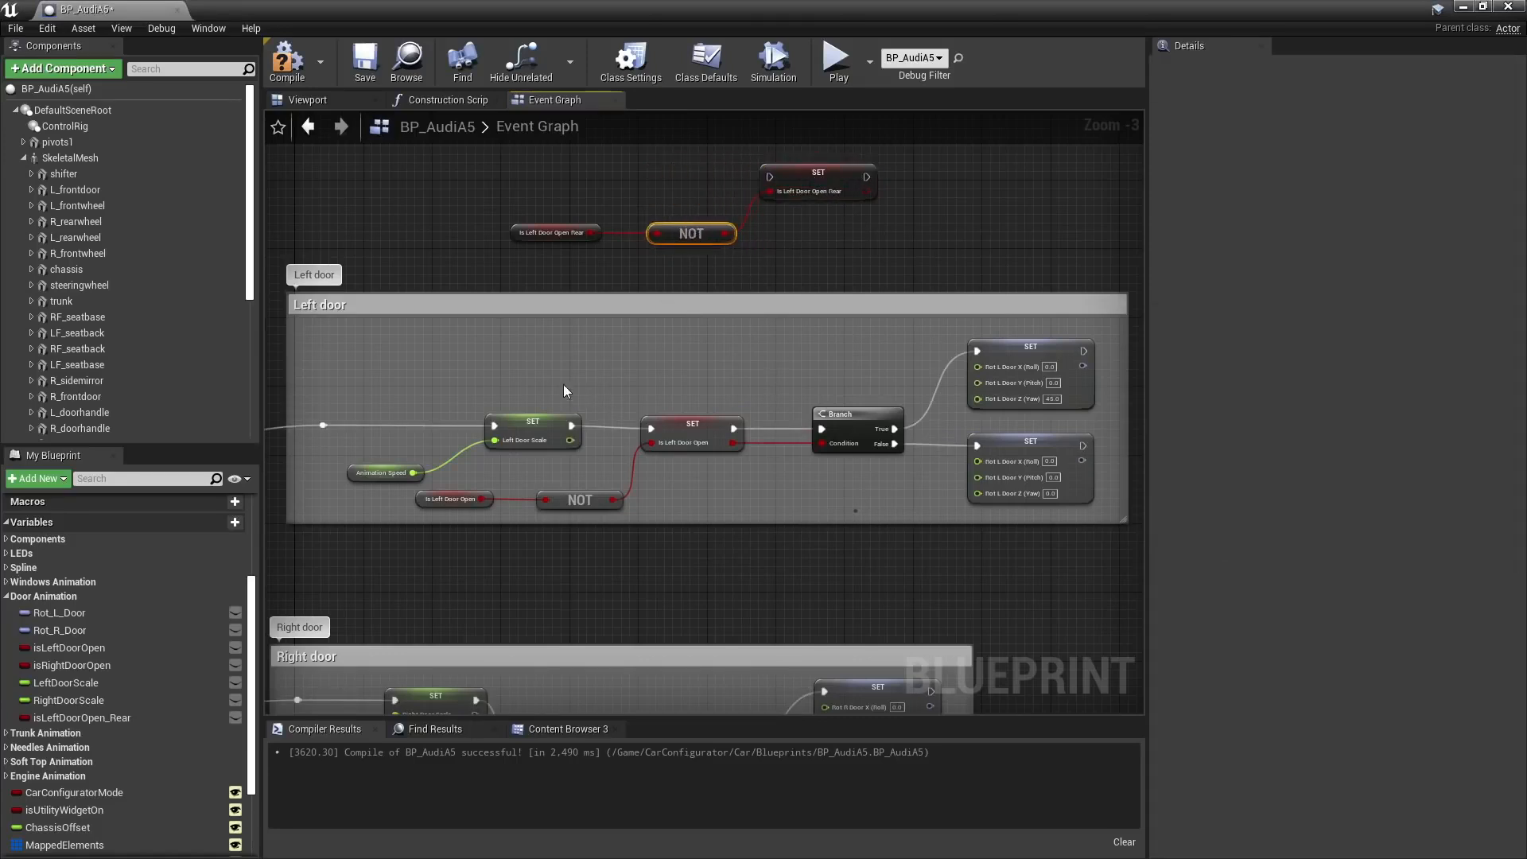
Duplicate the LeftDoorScale variable in the Door Animation category and name the copy LeftDoorScale_Rear
left_click(547, 423)
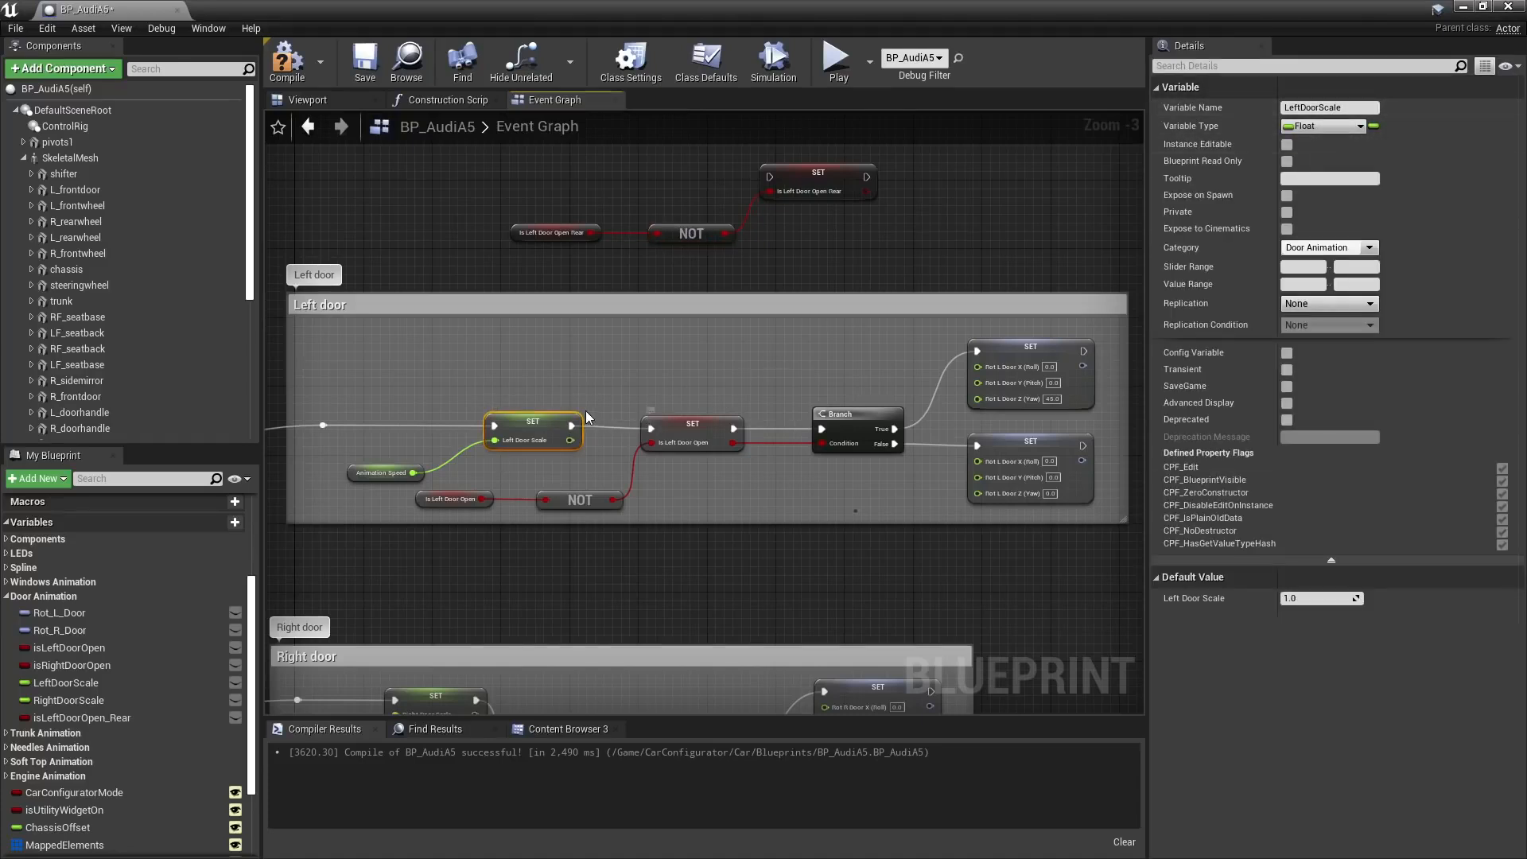
left_click(98, 682)
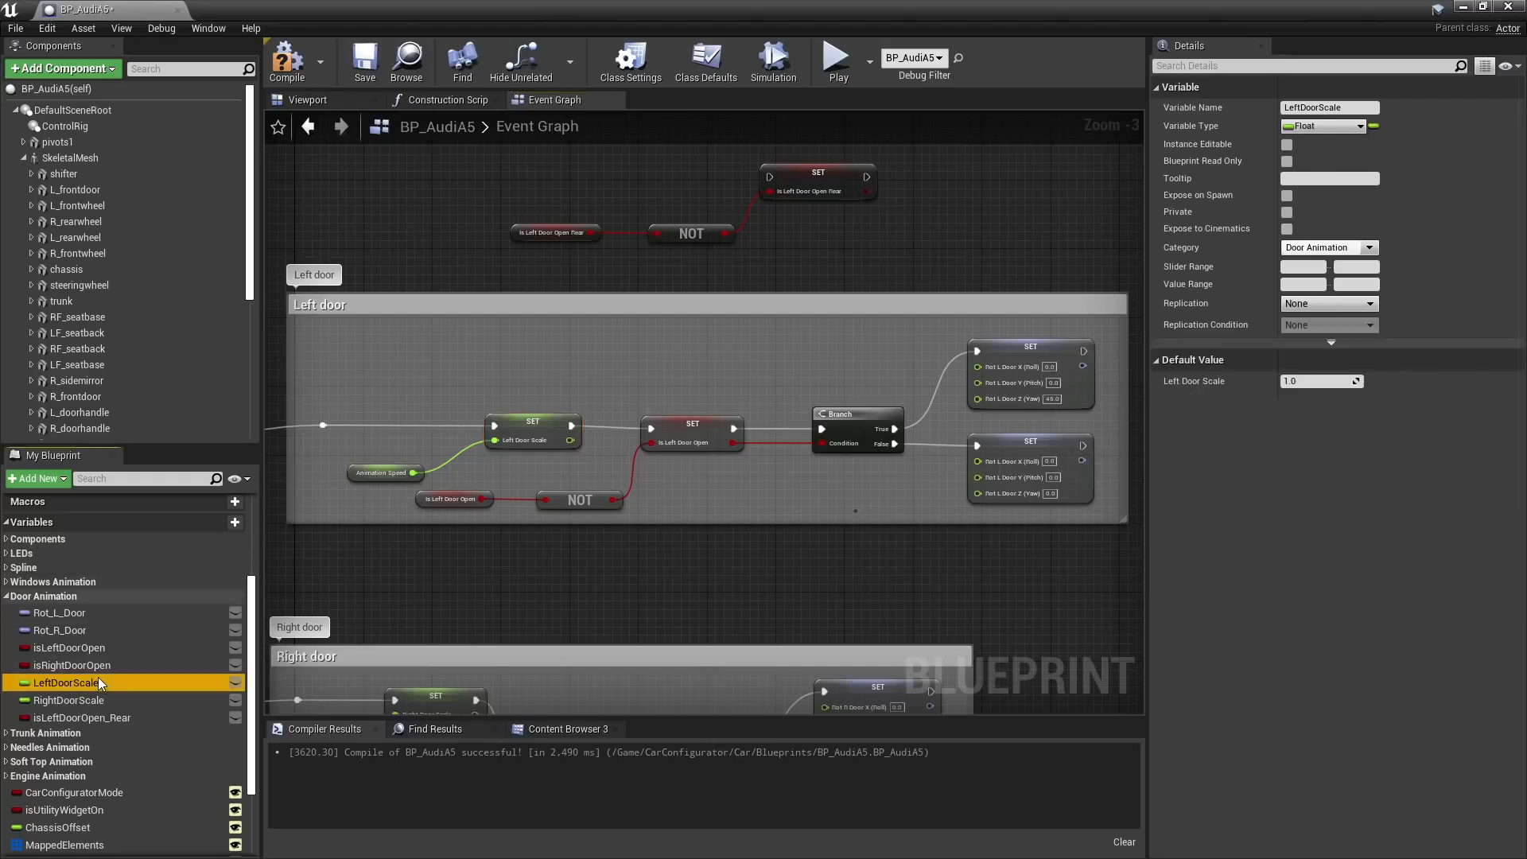
key("ctrl+w")
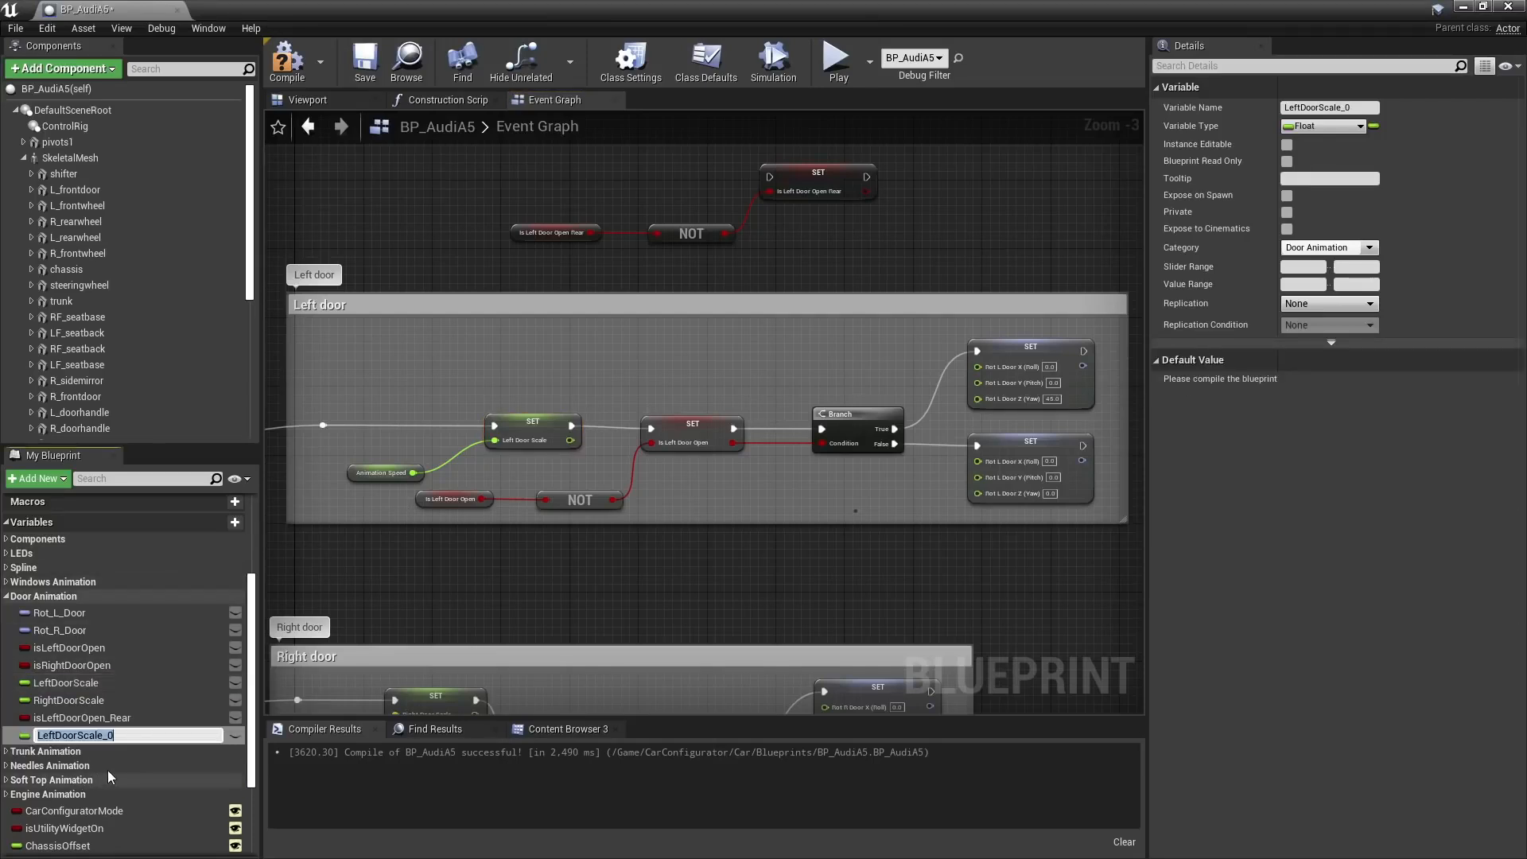
left_click(109, 736)
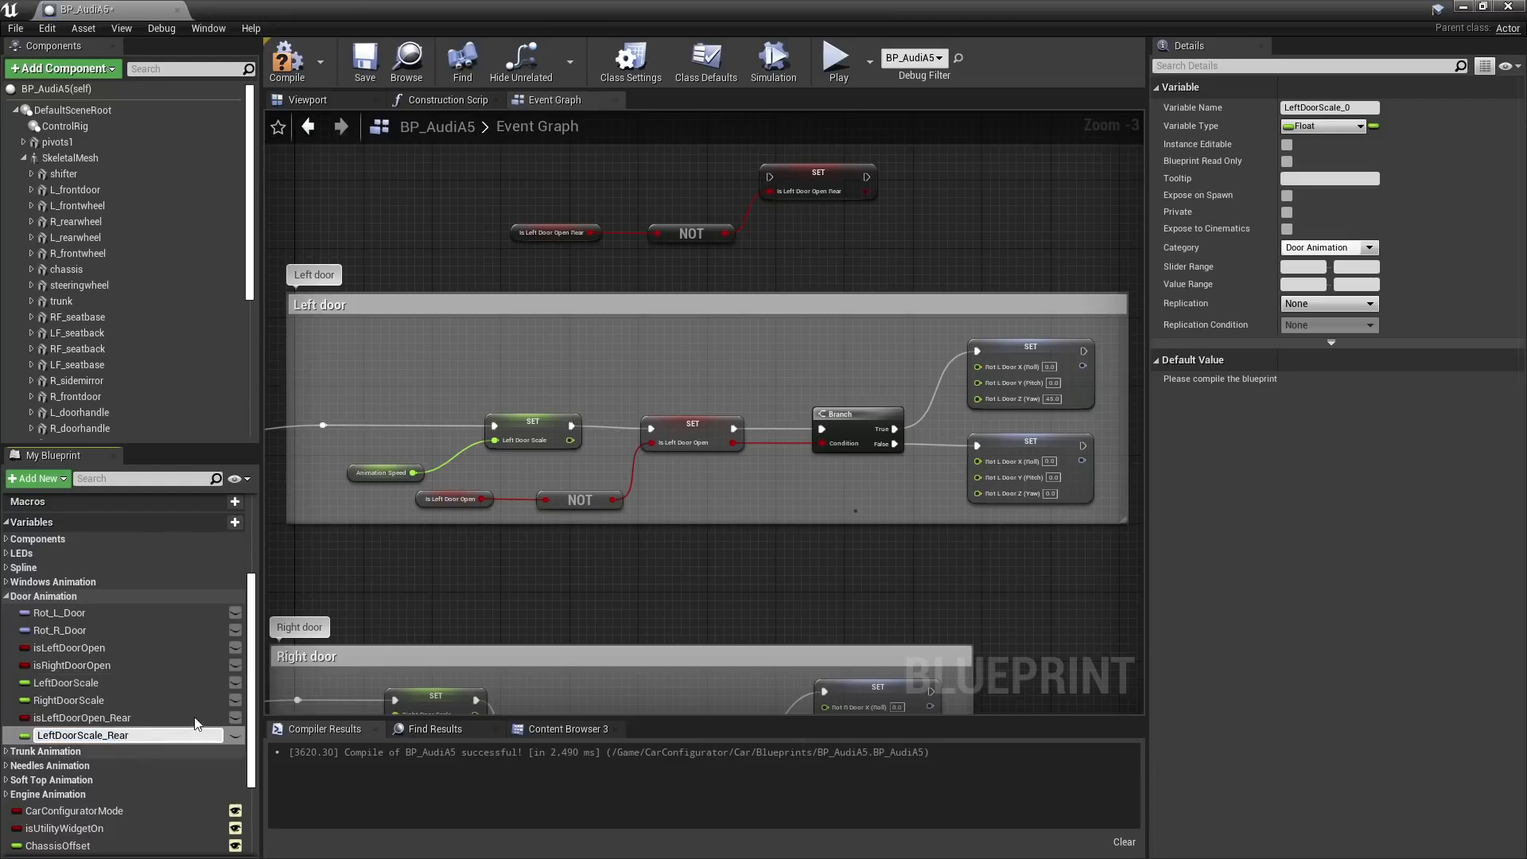
key("Return")
Add a Set LeftDoorScale_Rear node that runs before the isLeftDoorOpen_Rear Set node and feed it from a copy of the Animation Speed node
left_click_drag(86, 735, 522, 162)
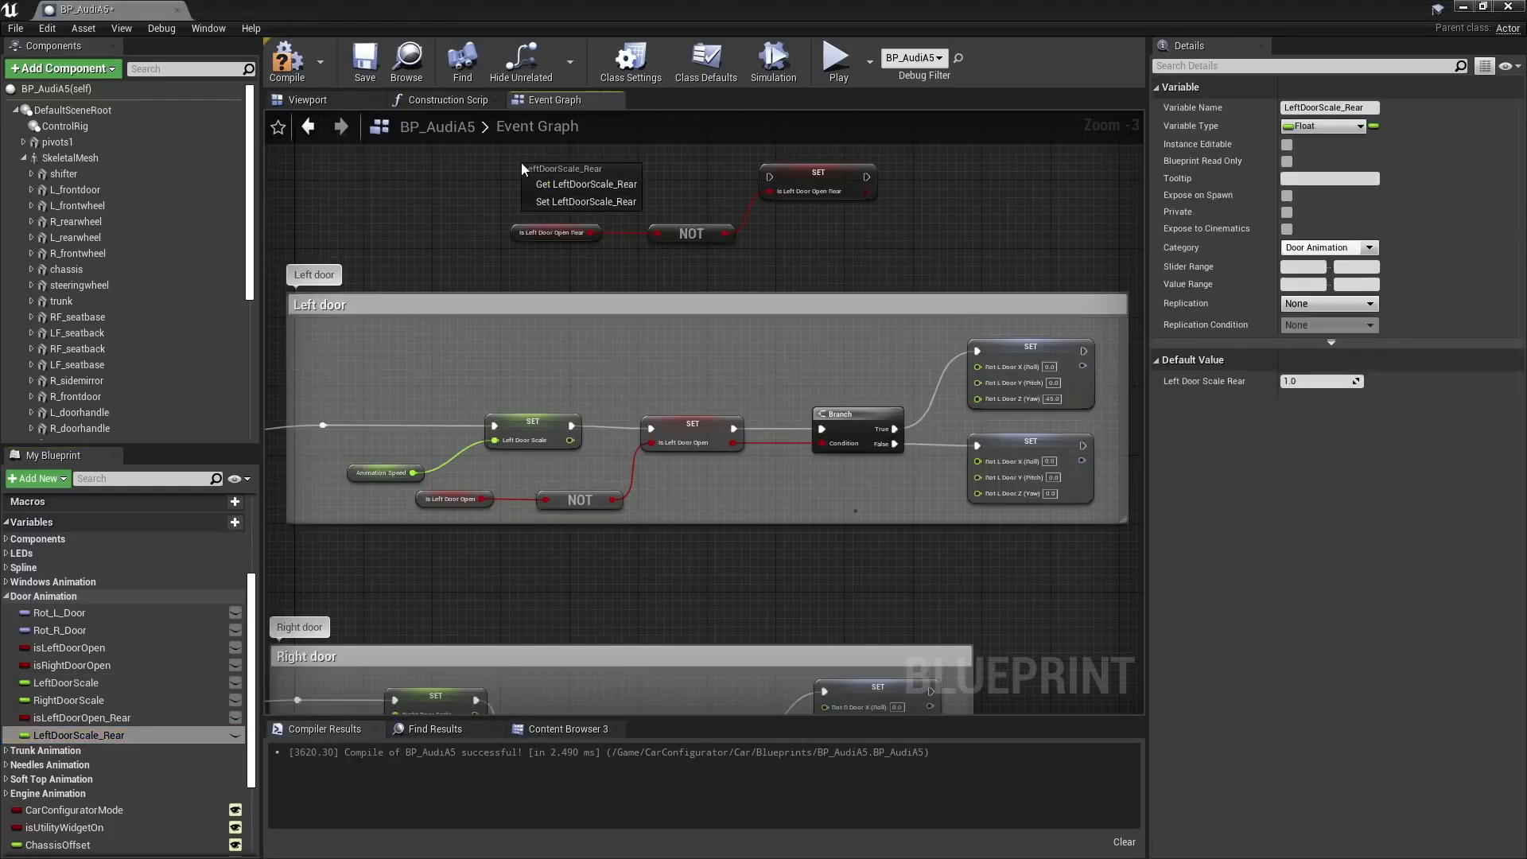
left_click(561, 191)
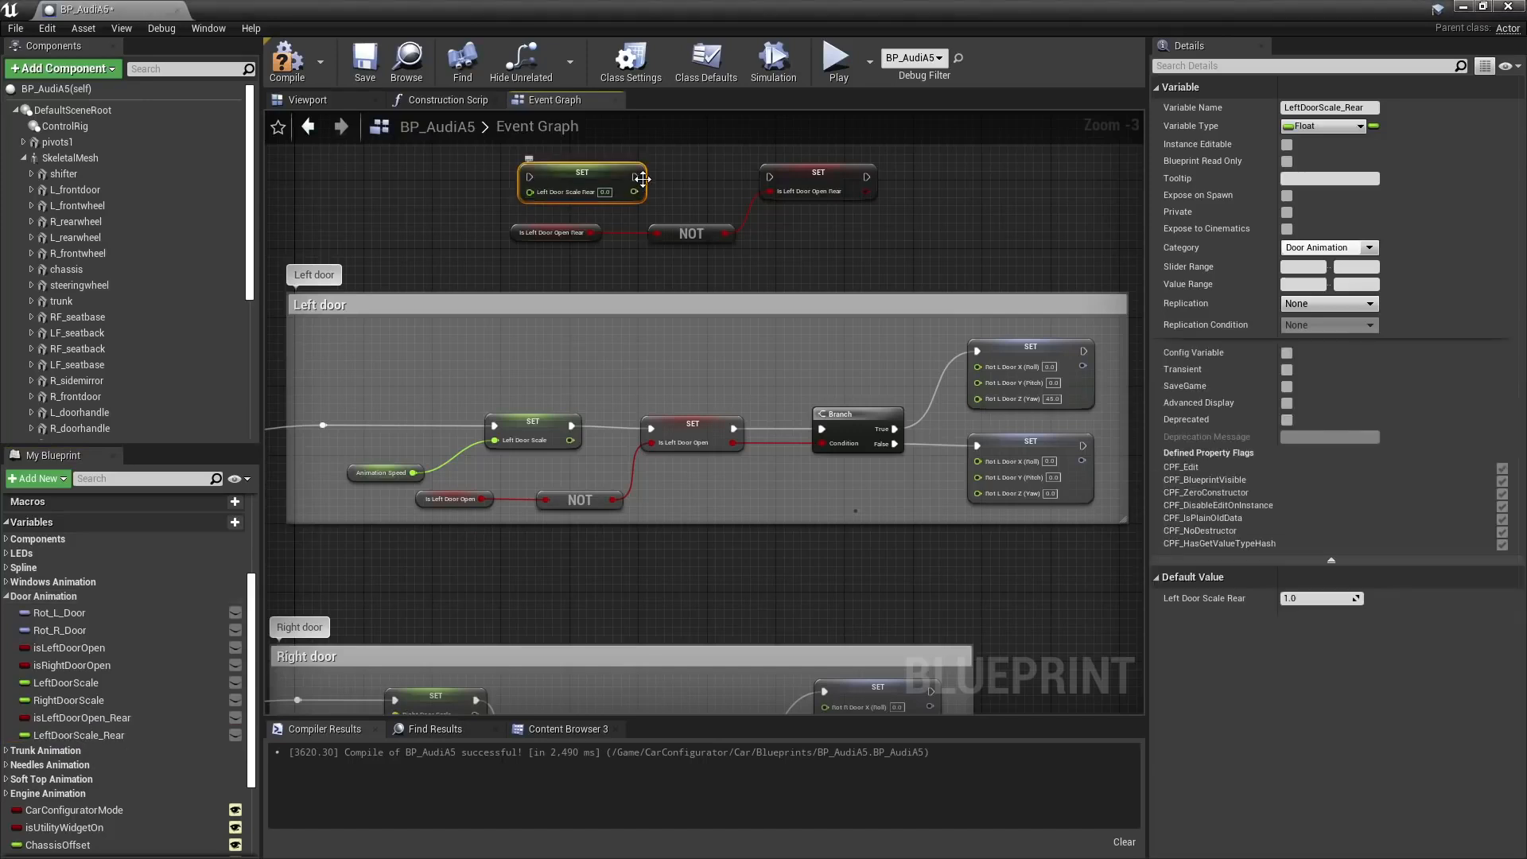
left_click_drag(643, 178, 770, 176)
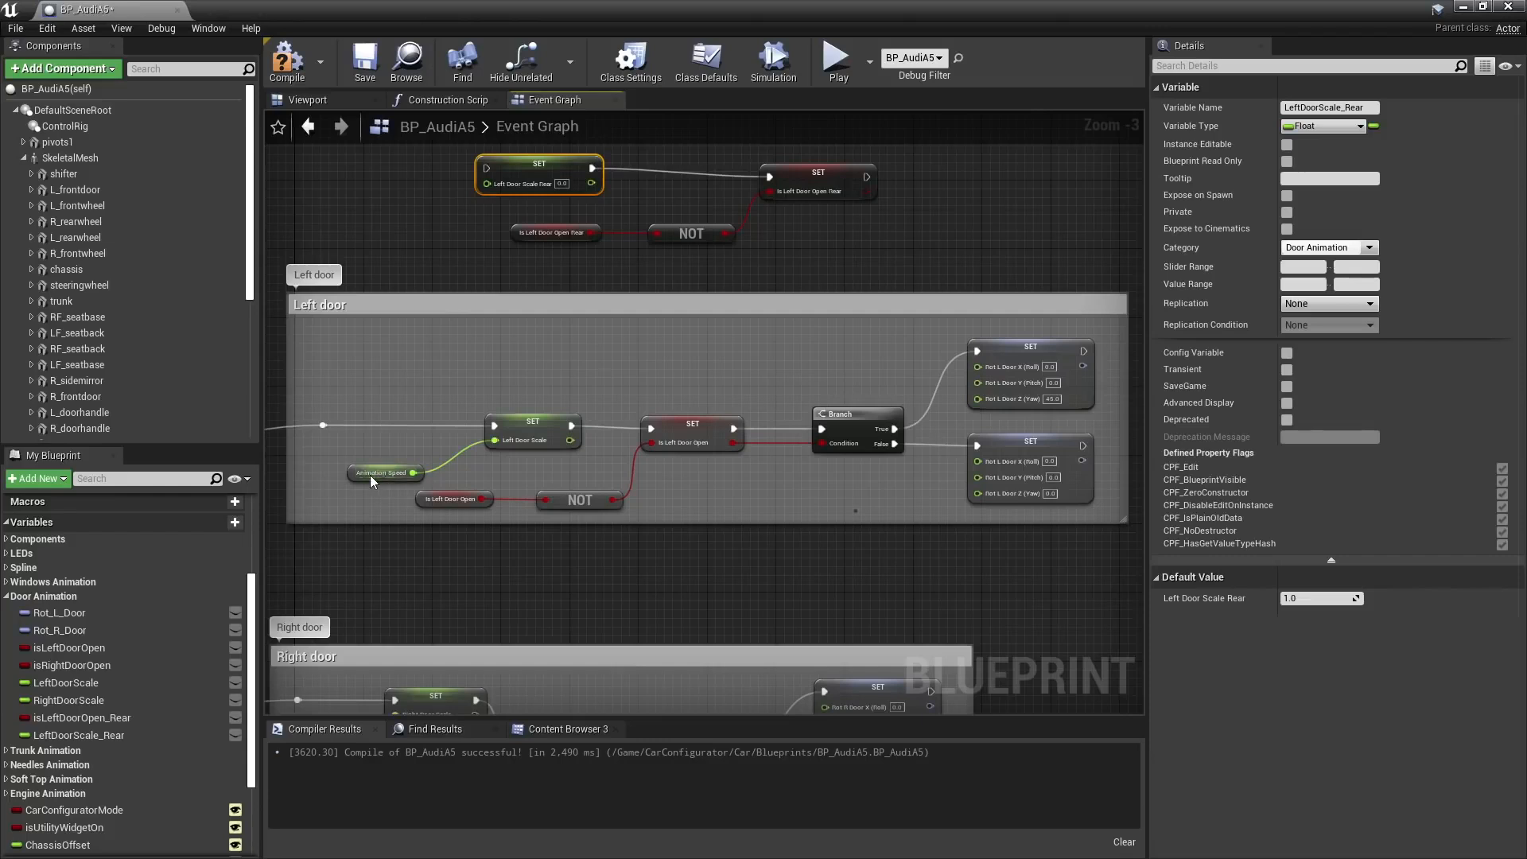
left_click(371, 475)
key("ctrl+w")
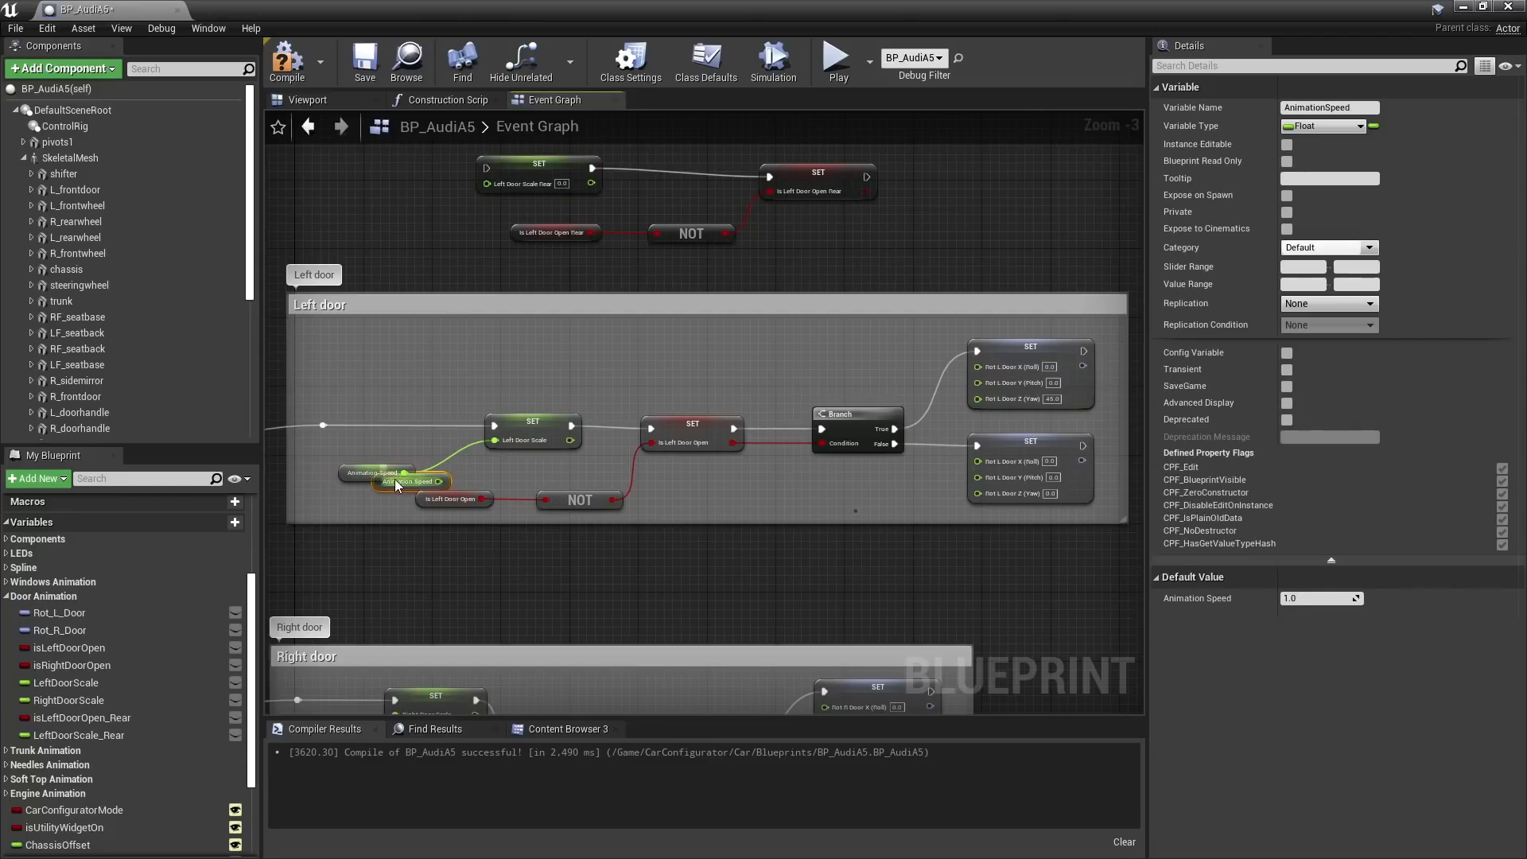
left_click_drag(398, 485, 487, 184)
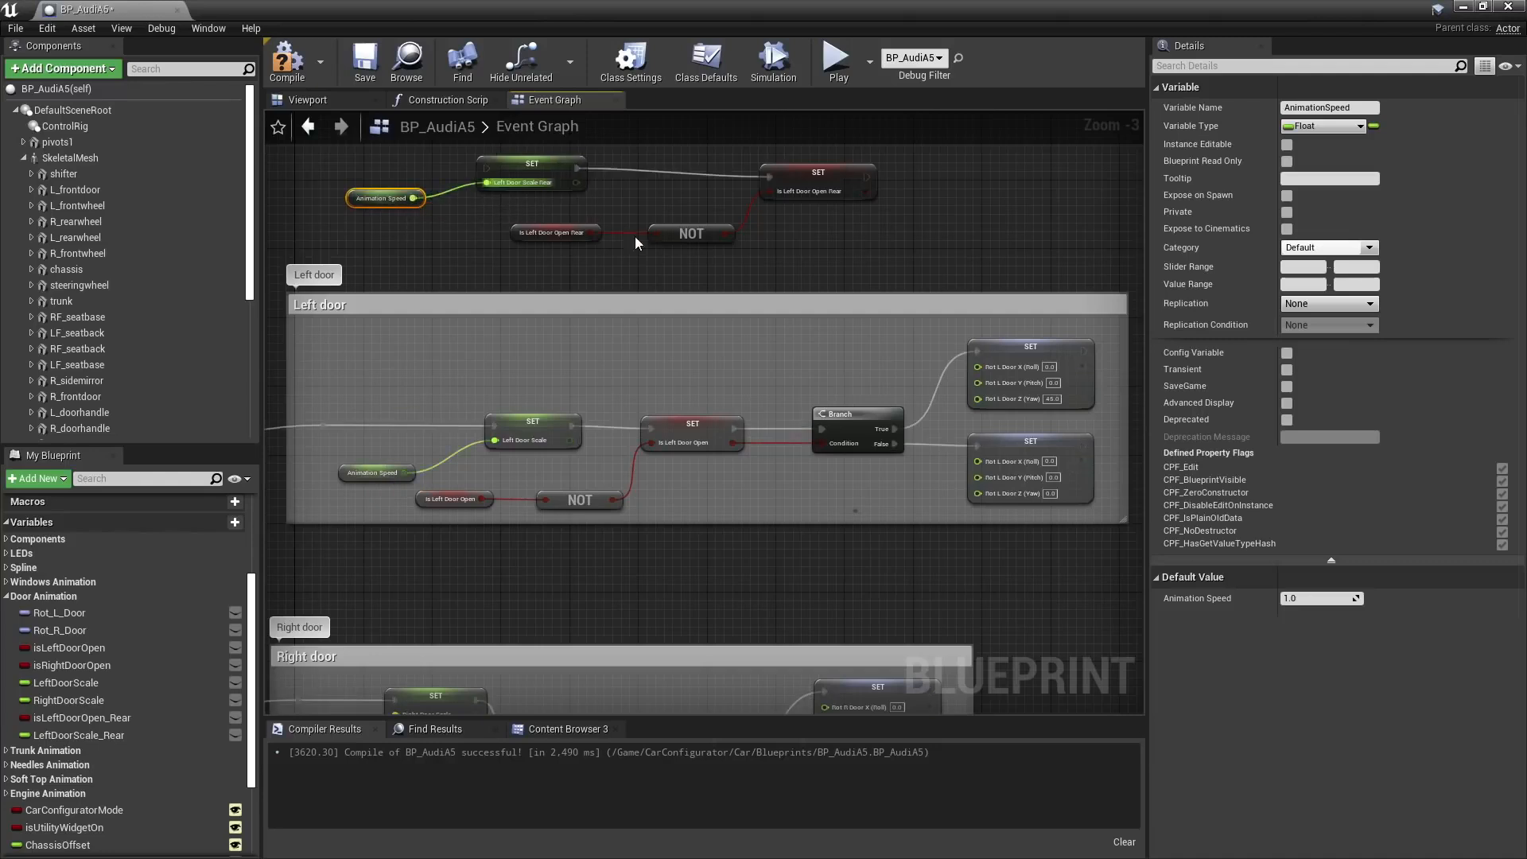
Copy the Left door Branch node after the isLeftDoorOpen_Rear Set node, wire its execution and Condition inputs, and line up the nodes
right_click_drag(635, 236, 672, 261)
left_click(715, 456)
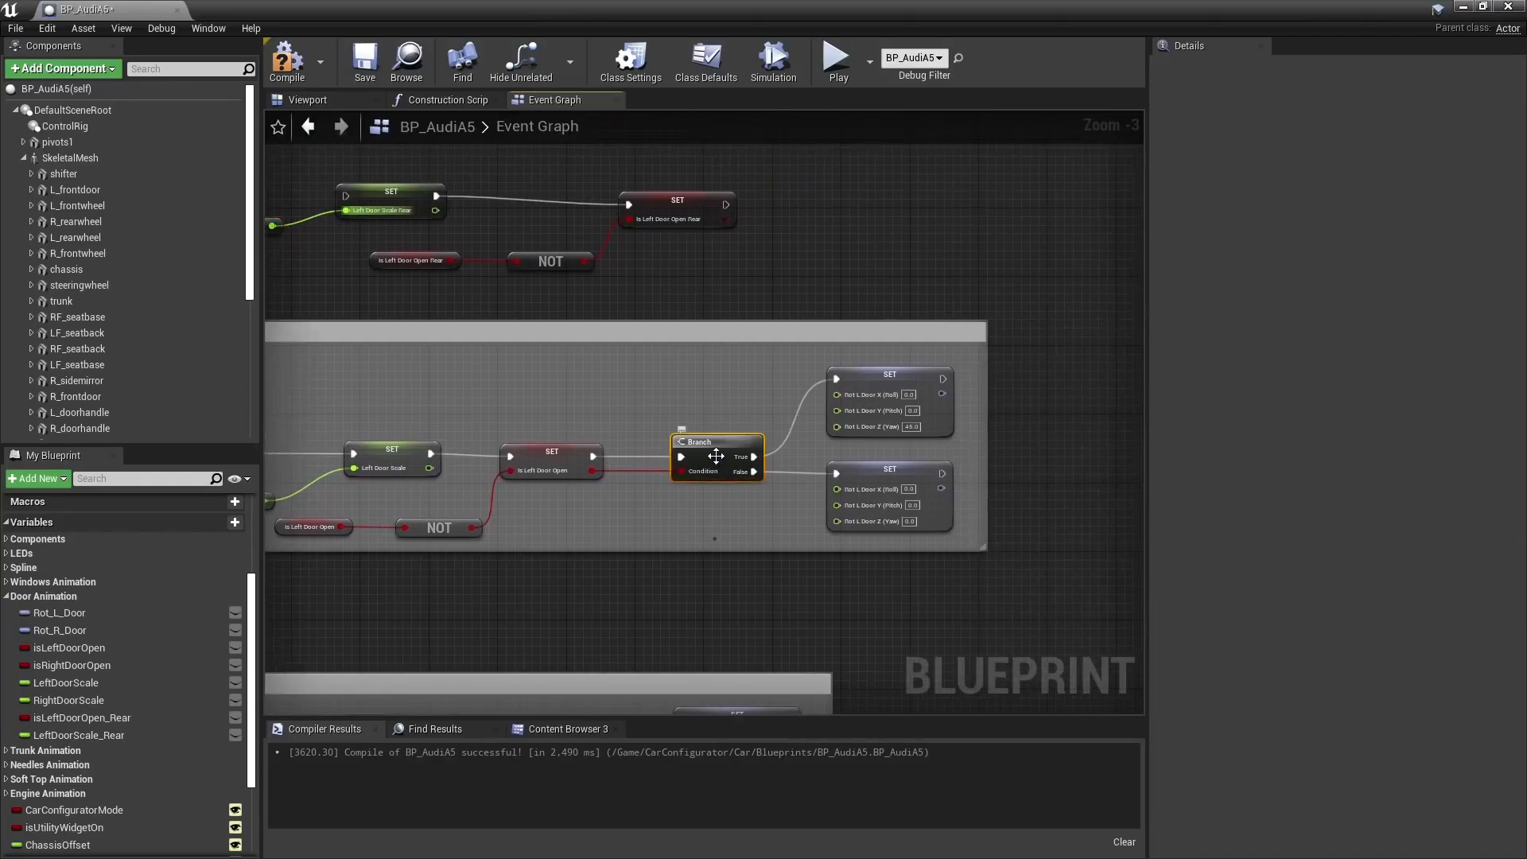
key("ctrl+c")
key("ctrl+v")
left_click_drag(756, 466, 773, 219)
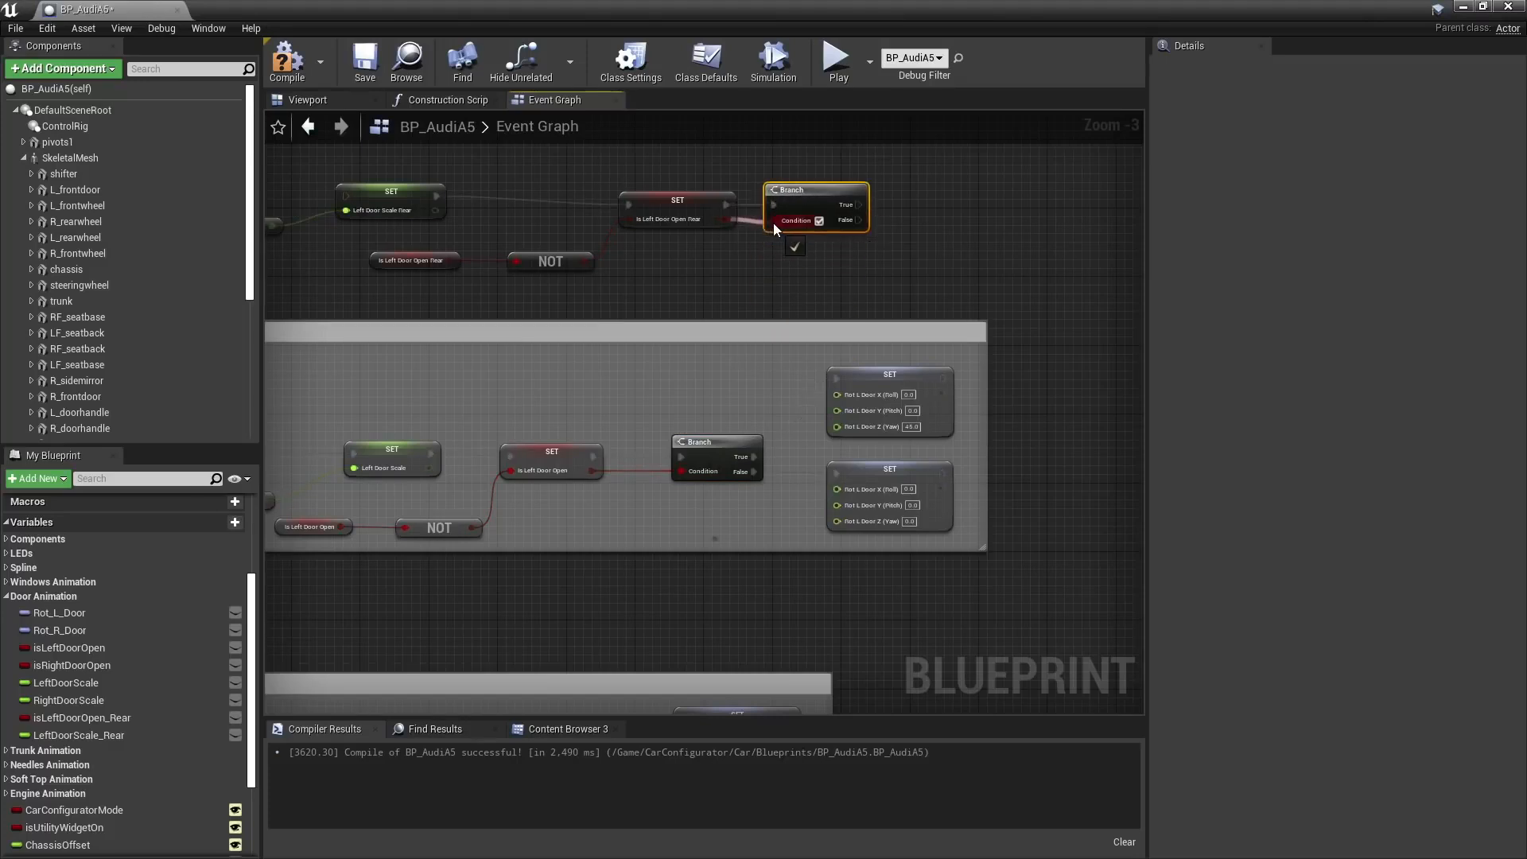
mouse_move(688, 200)
left_mouse_down()
mouse_move(661, 195)
mouse_move(680, 195)
left_mouse_up()
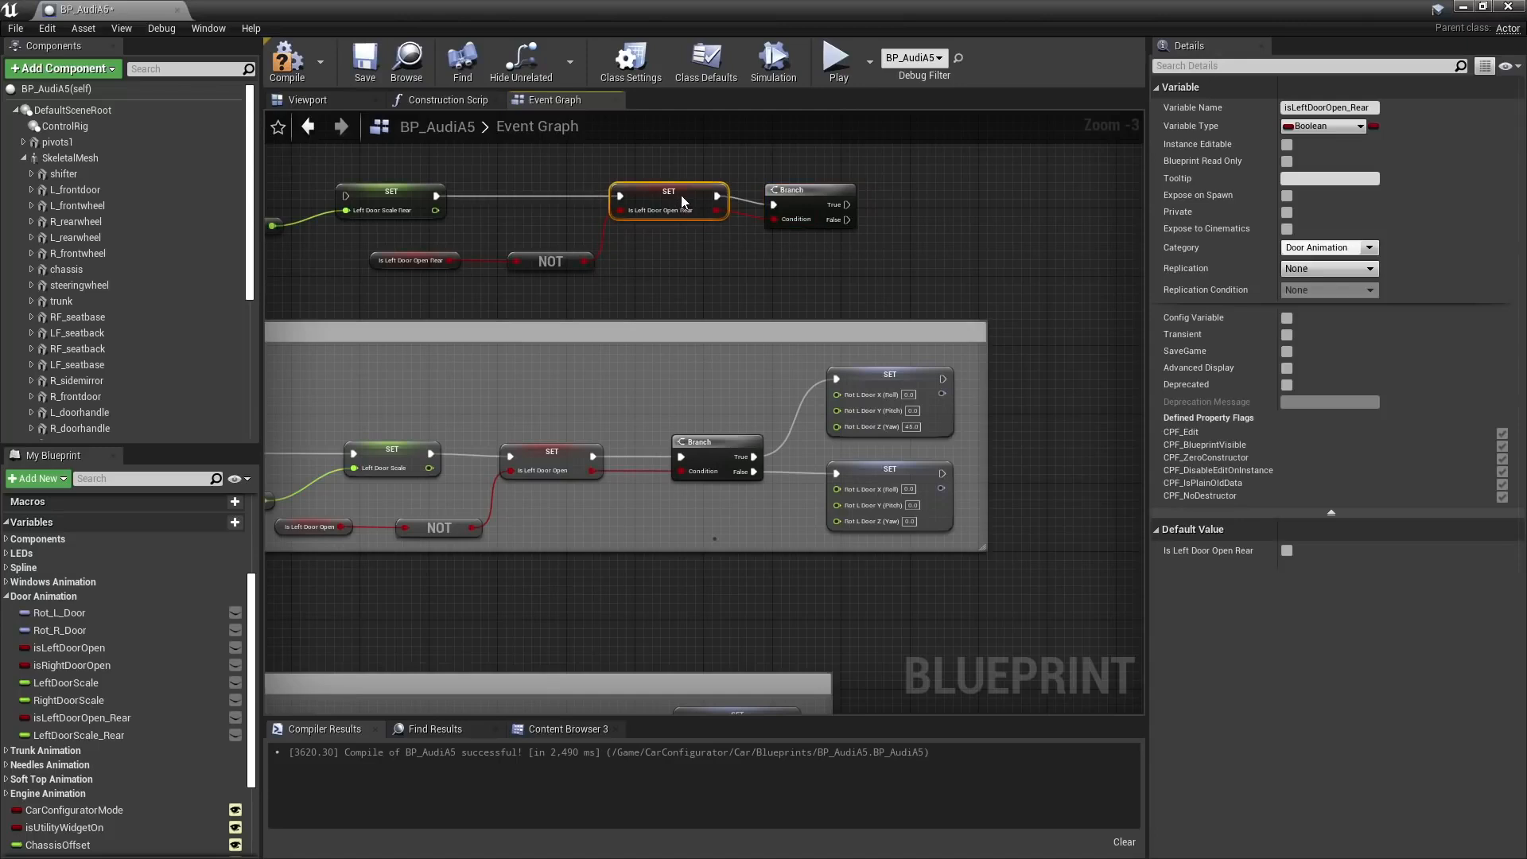
left_click_drag(796, 186, 799, 181)
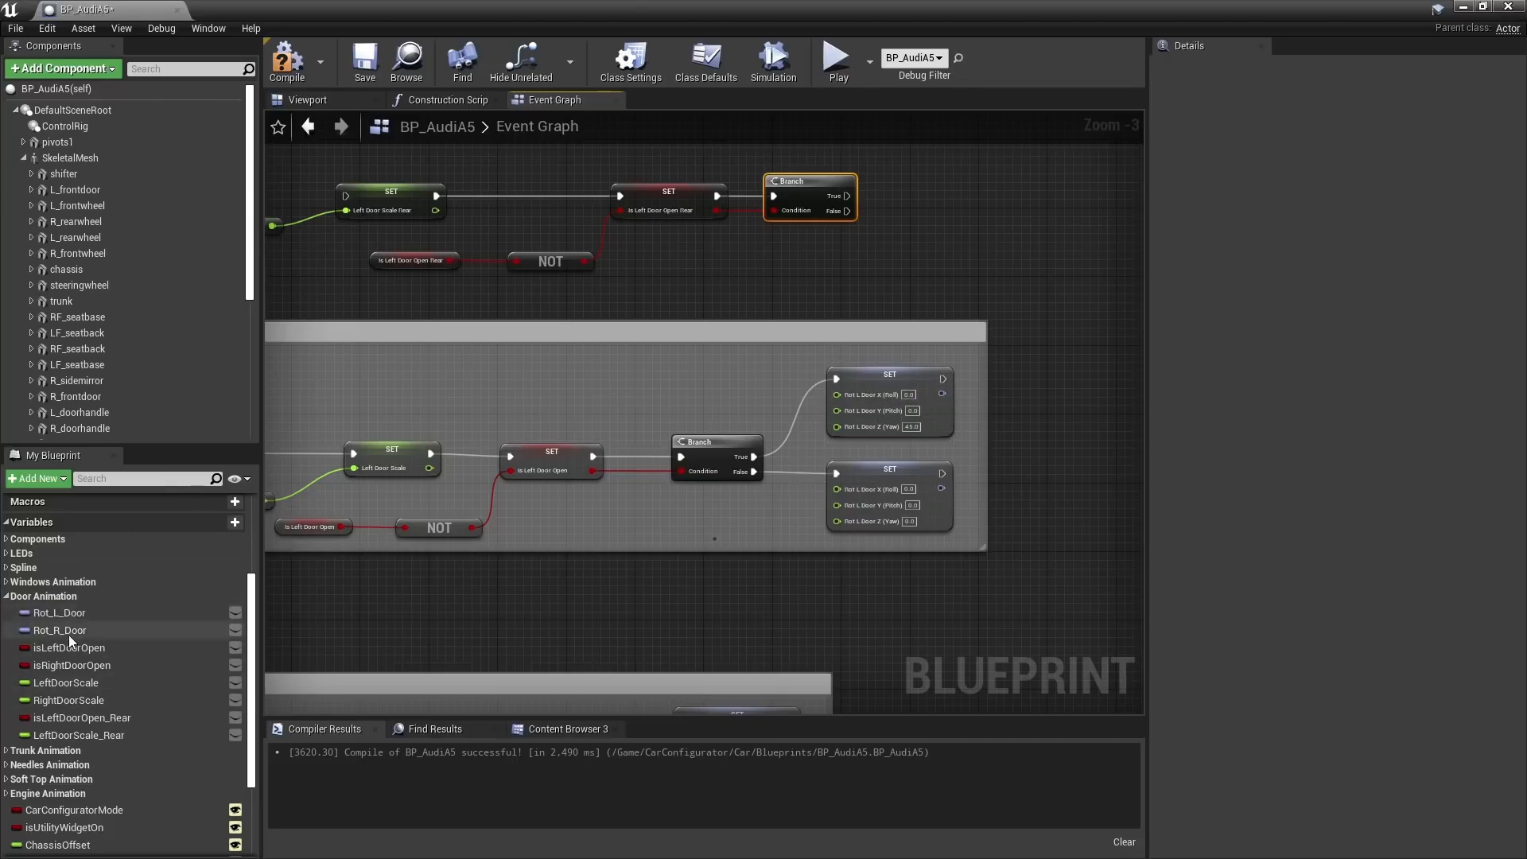
Duplicate the Rot_L_Door variable and name the copy Rot_L_Door_0Rear
left_click(77, 614)
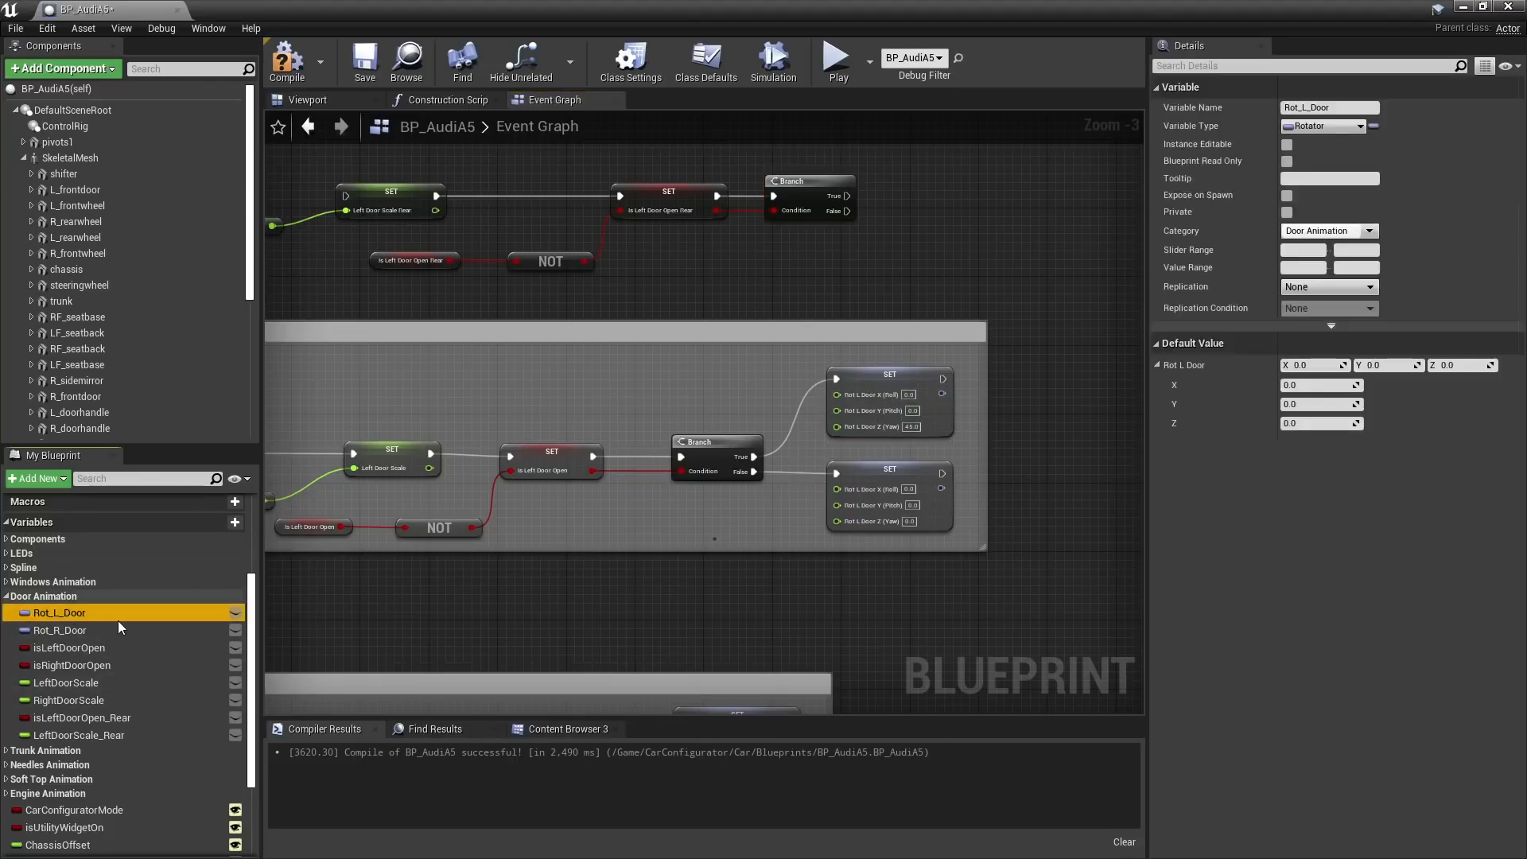
key("ctrl+w")
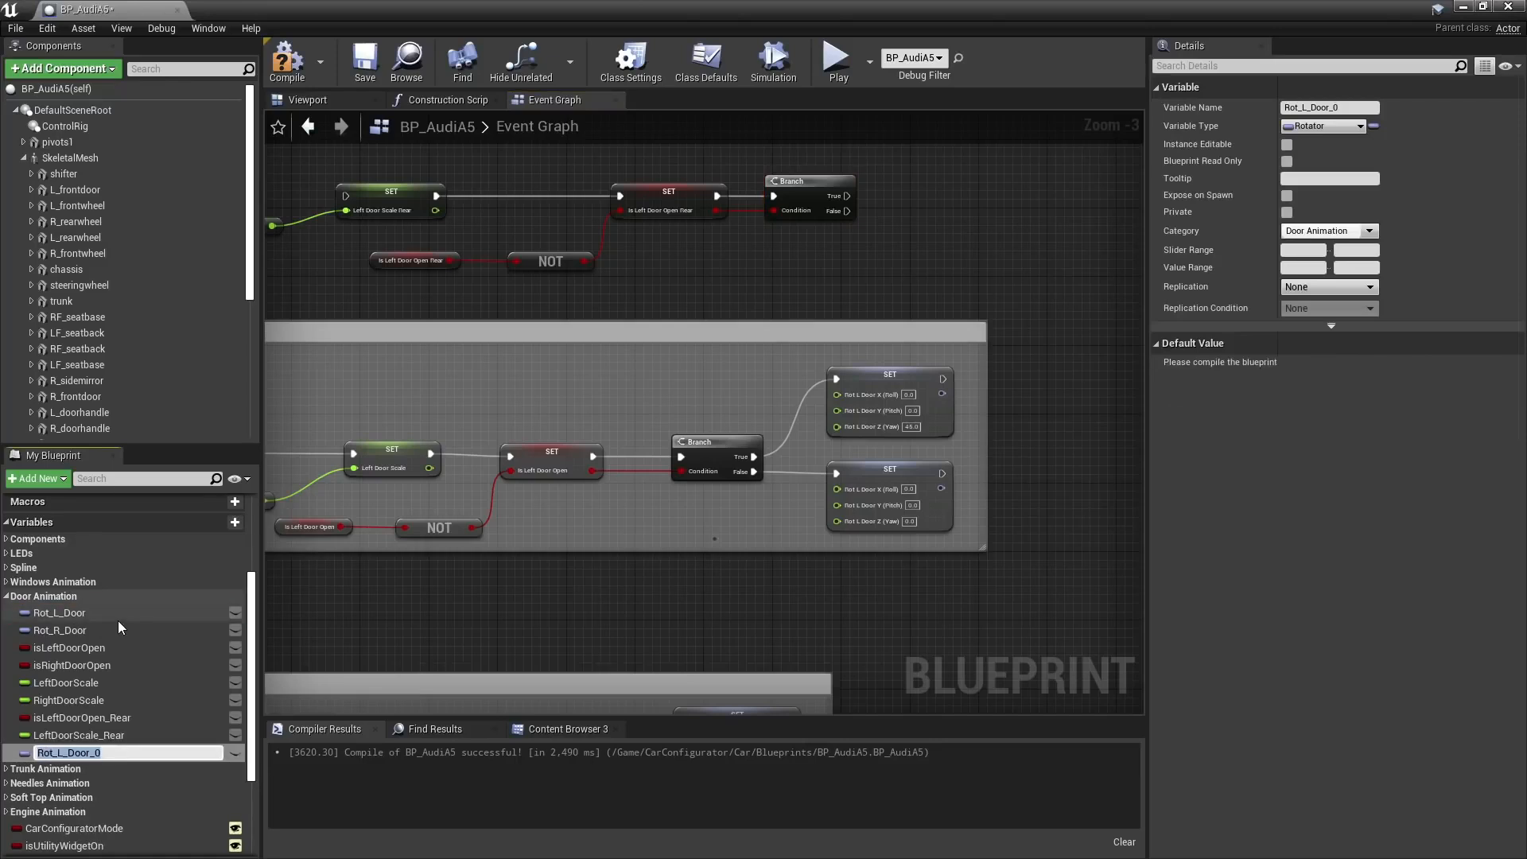
key("End")
type("Rear")
Add a Set Rot_L_Door_0Rear node beside the new Branch and split its struct pin into roll, pitch and yaw
left_click_drag(110, 759, 951, 216)
left_click(957, 208)
right_click(906, 233)
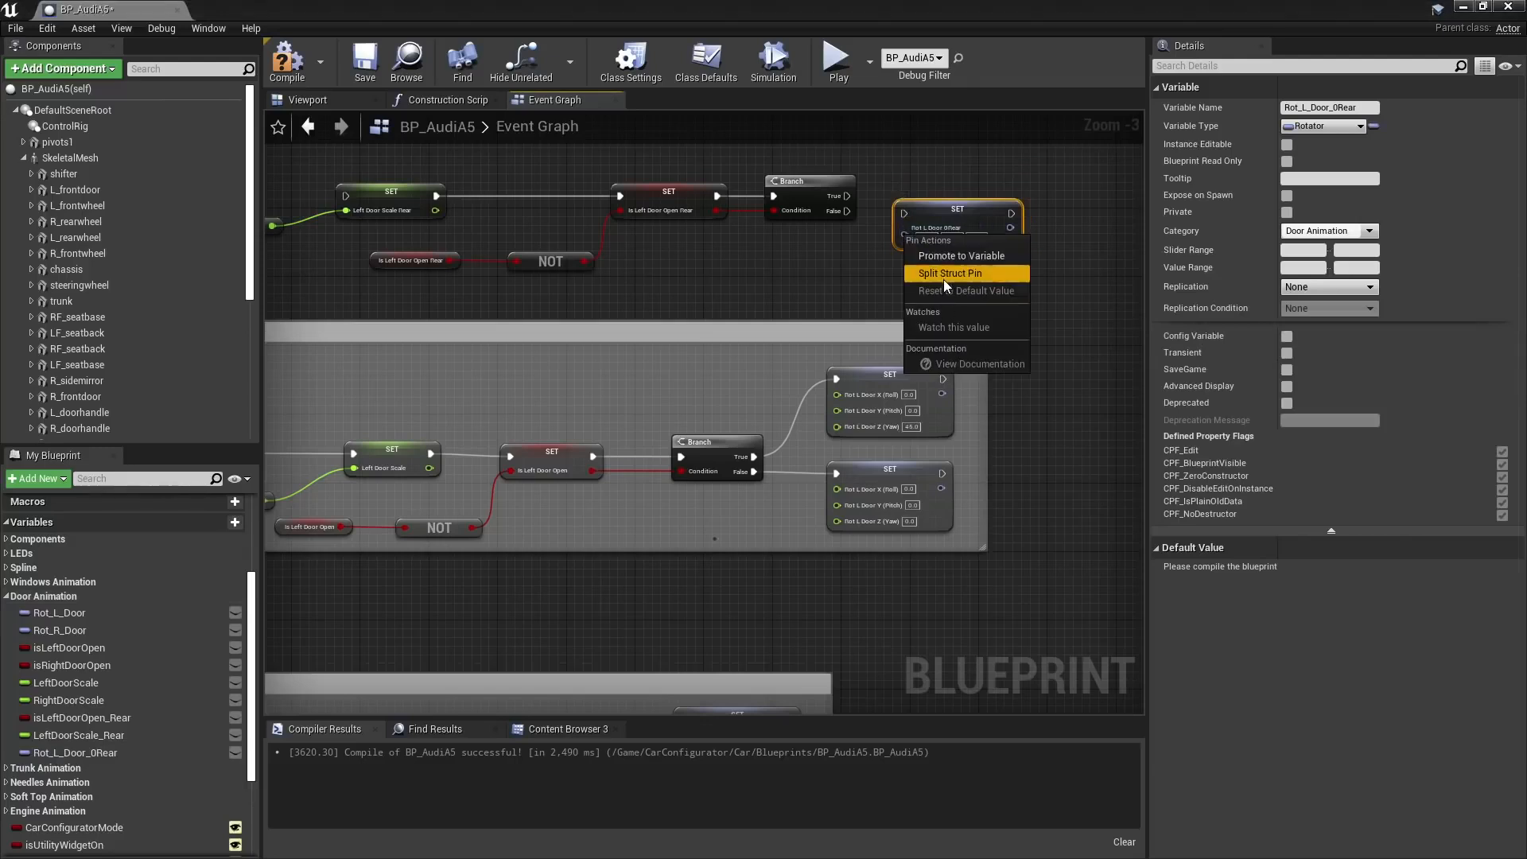
left_click(943, 279)
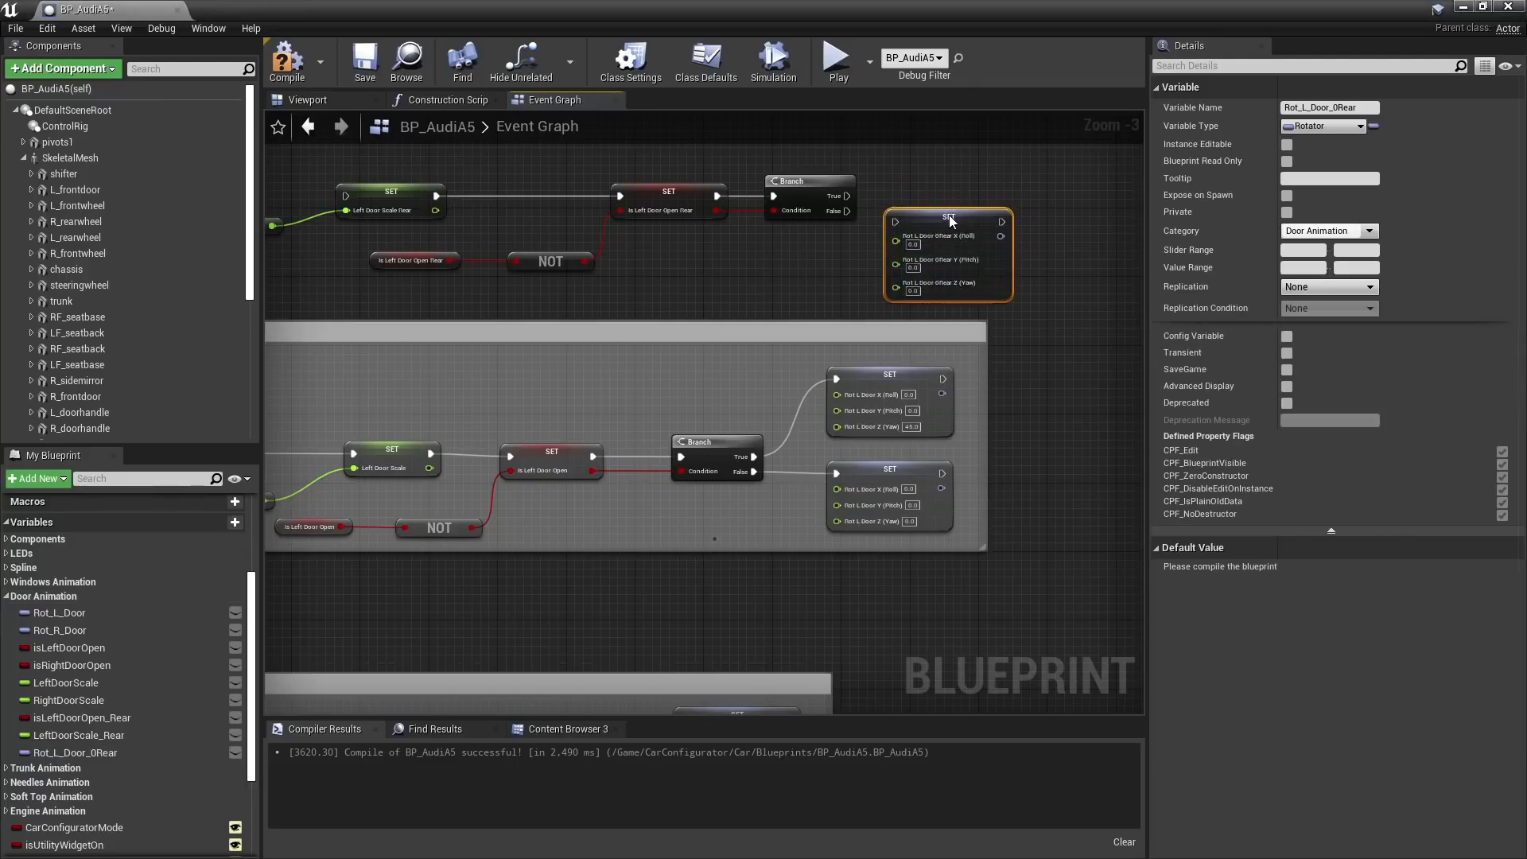
Duplicate the Rot_L_Door_0Rear Set node, wire the two nodes to the Branch's True and False outputs, and enter the True node's yaw
left_click_drag(848, 211, 945, 215)
key("ctrl+v")
left_click_drag(847, 314, 905, 229)
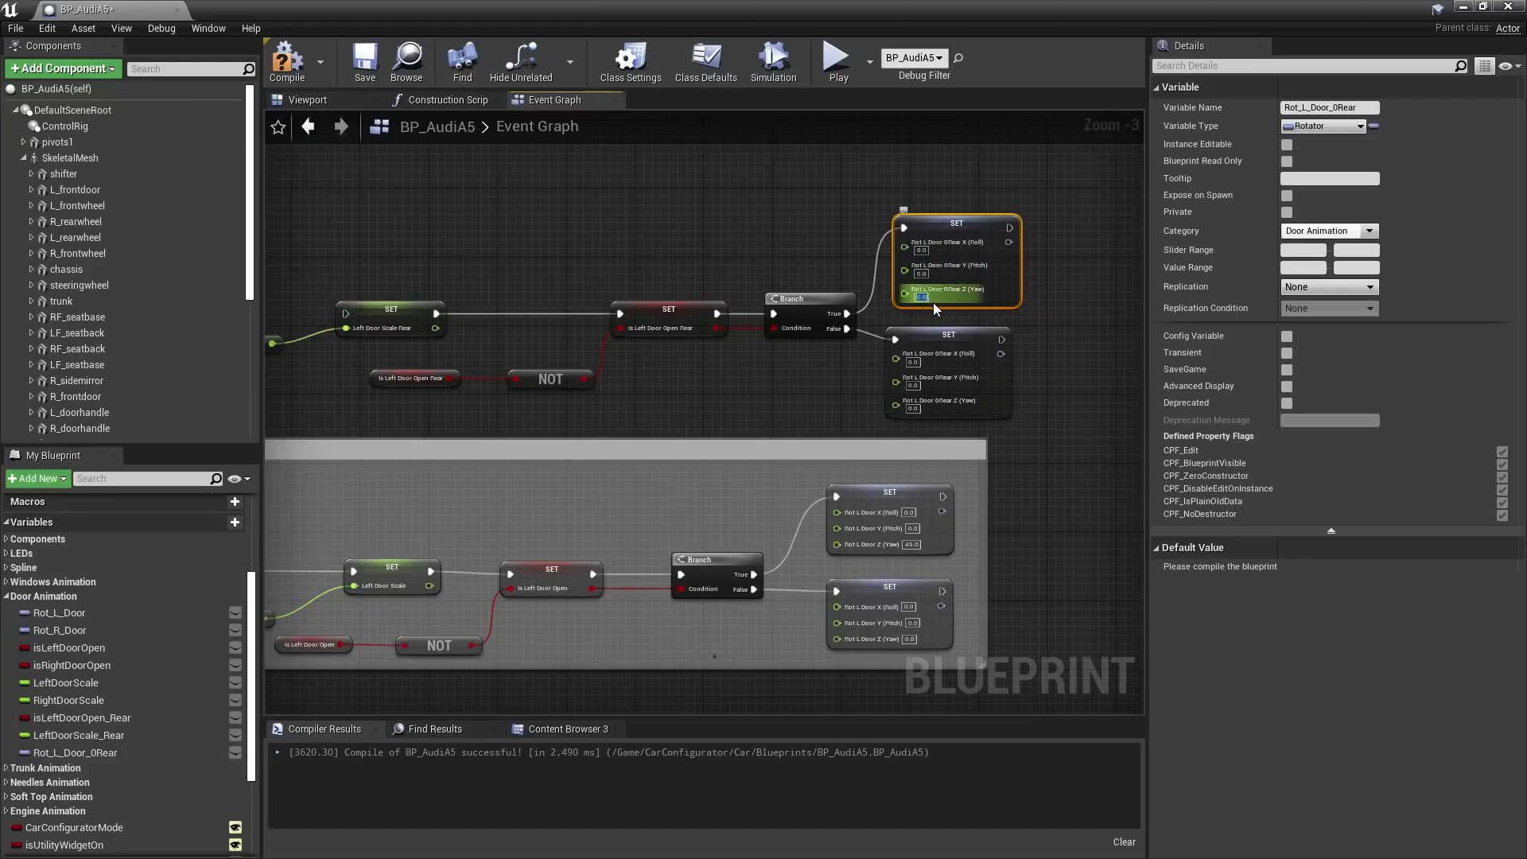
left_click(699, 236)
Duplicate the left front door's Blend Control Rig Input node in the Animate Car Parts comment and set the copy's Control to L_reardoor_ctrl
right_click_drag(840, 384, 871, 331)
scroll(869, 326, "down", 1)
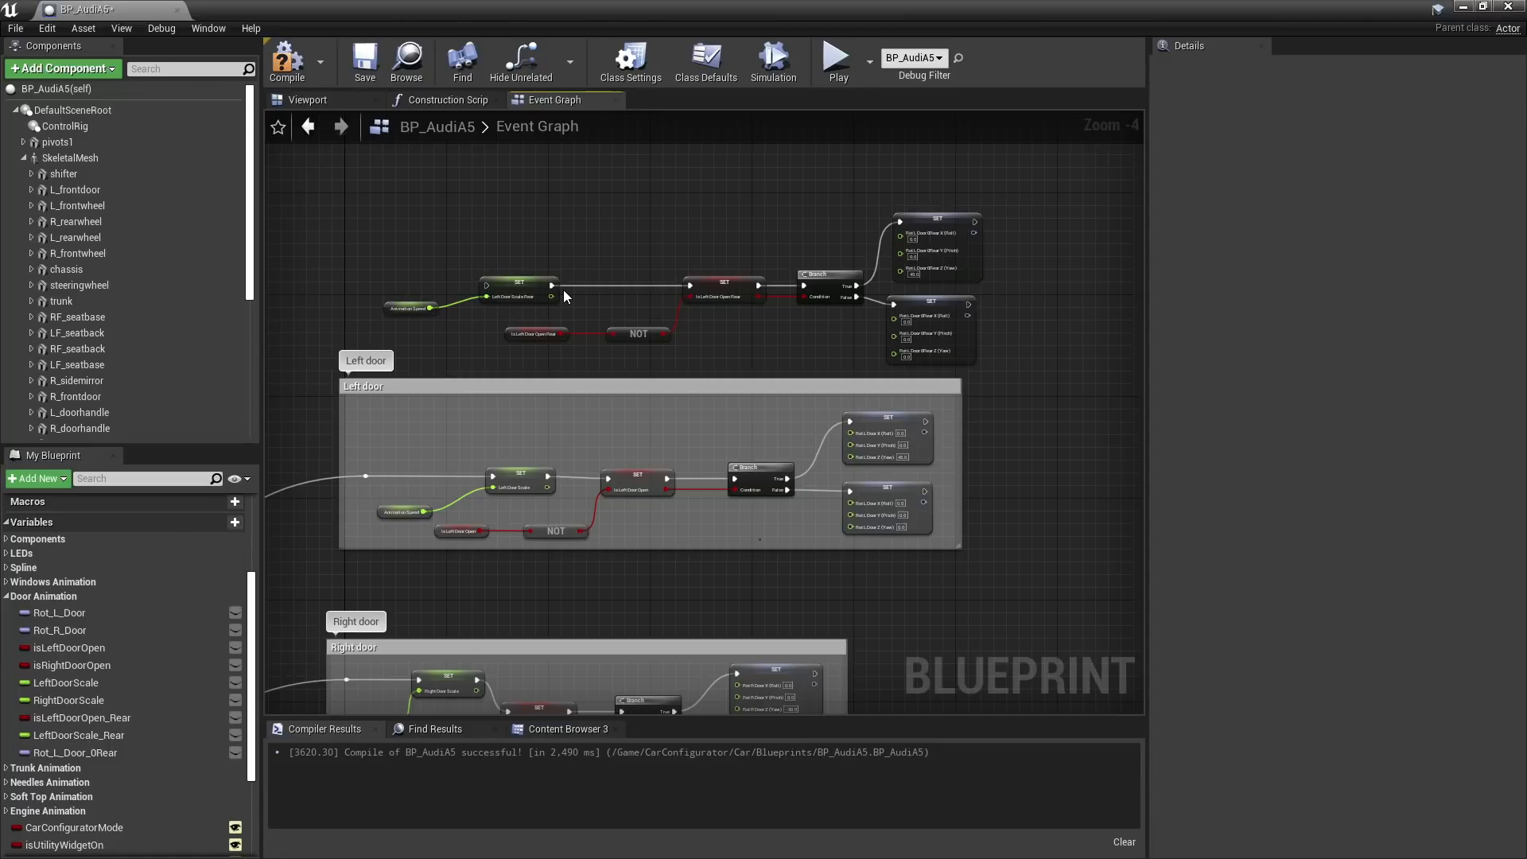
right_click_drag(971, 399, 275, 217)
right_click_drag(732, 449, 220, 280)
right_click_drag(703, 486, 528, 517)
scroll(552, 436, "up", 1)
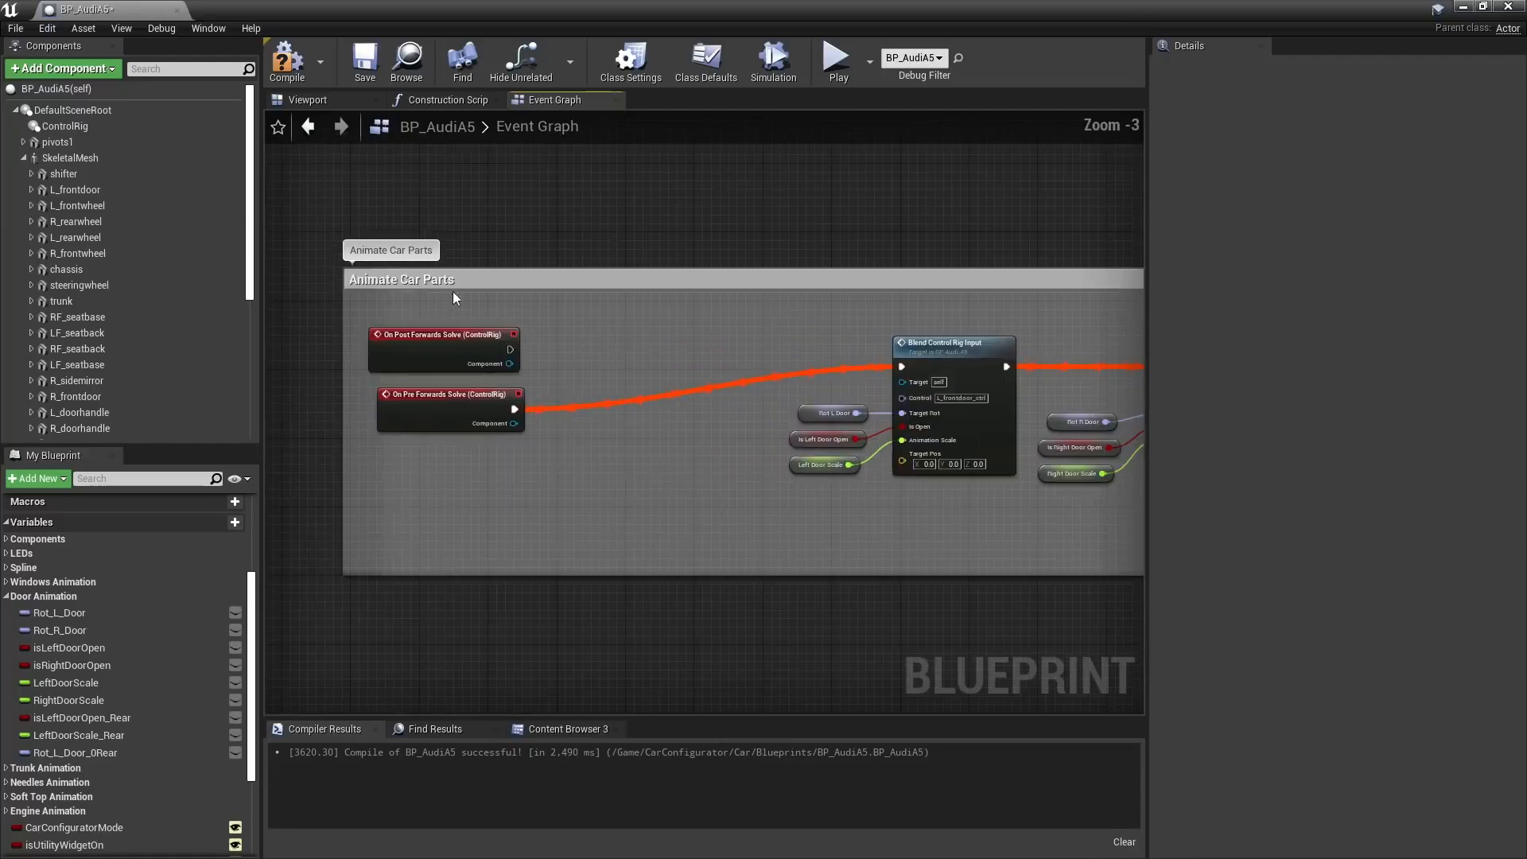
scroll(652, 427, "up", 1)
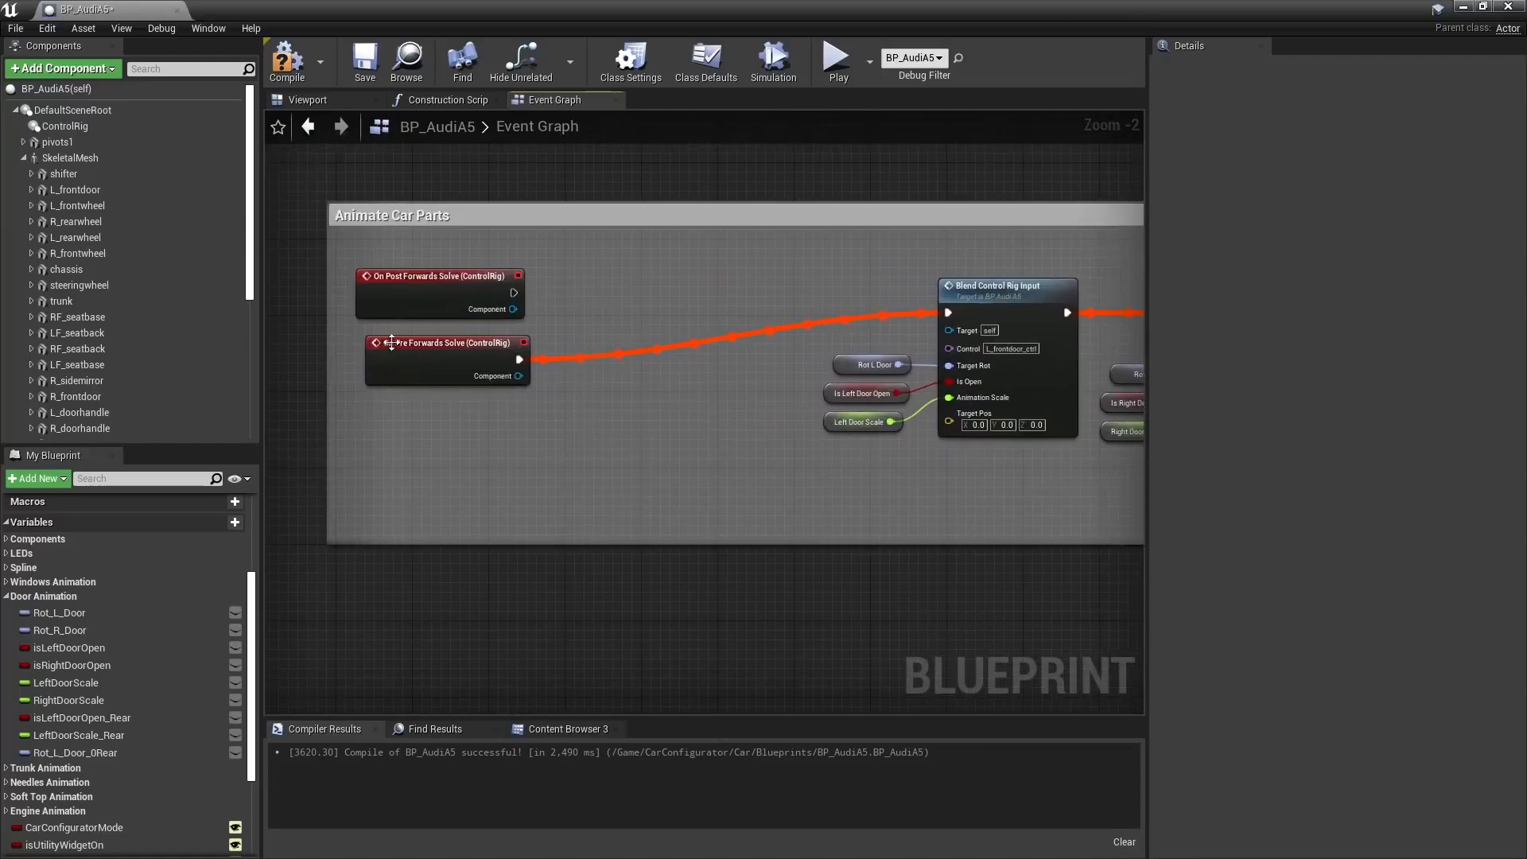
right_click_drag(675, 411, 512, 424)
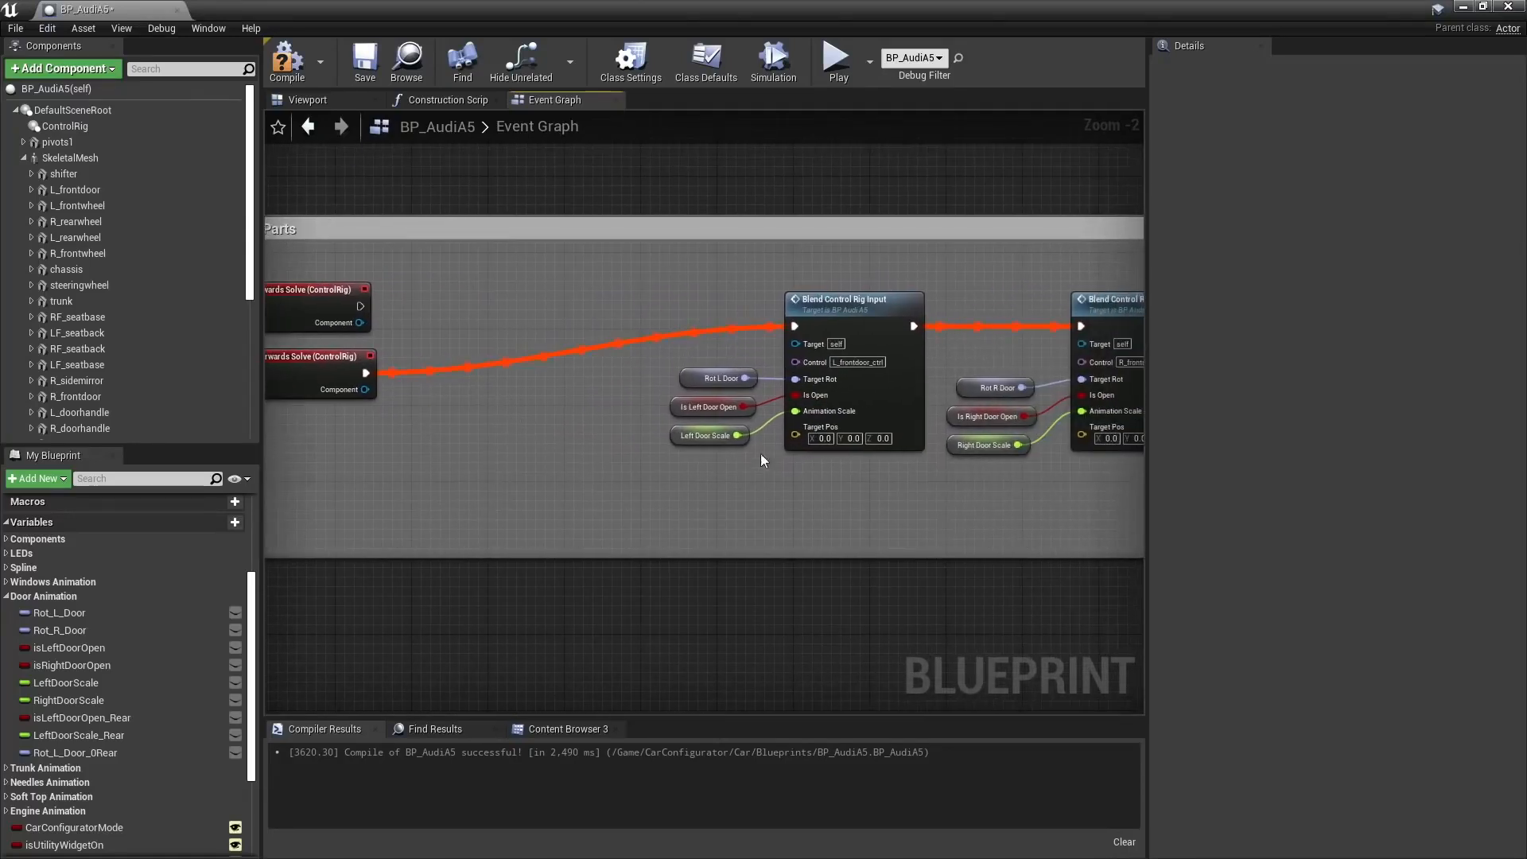
right_click_drag(864, 475, 790, 493)
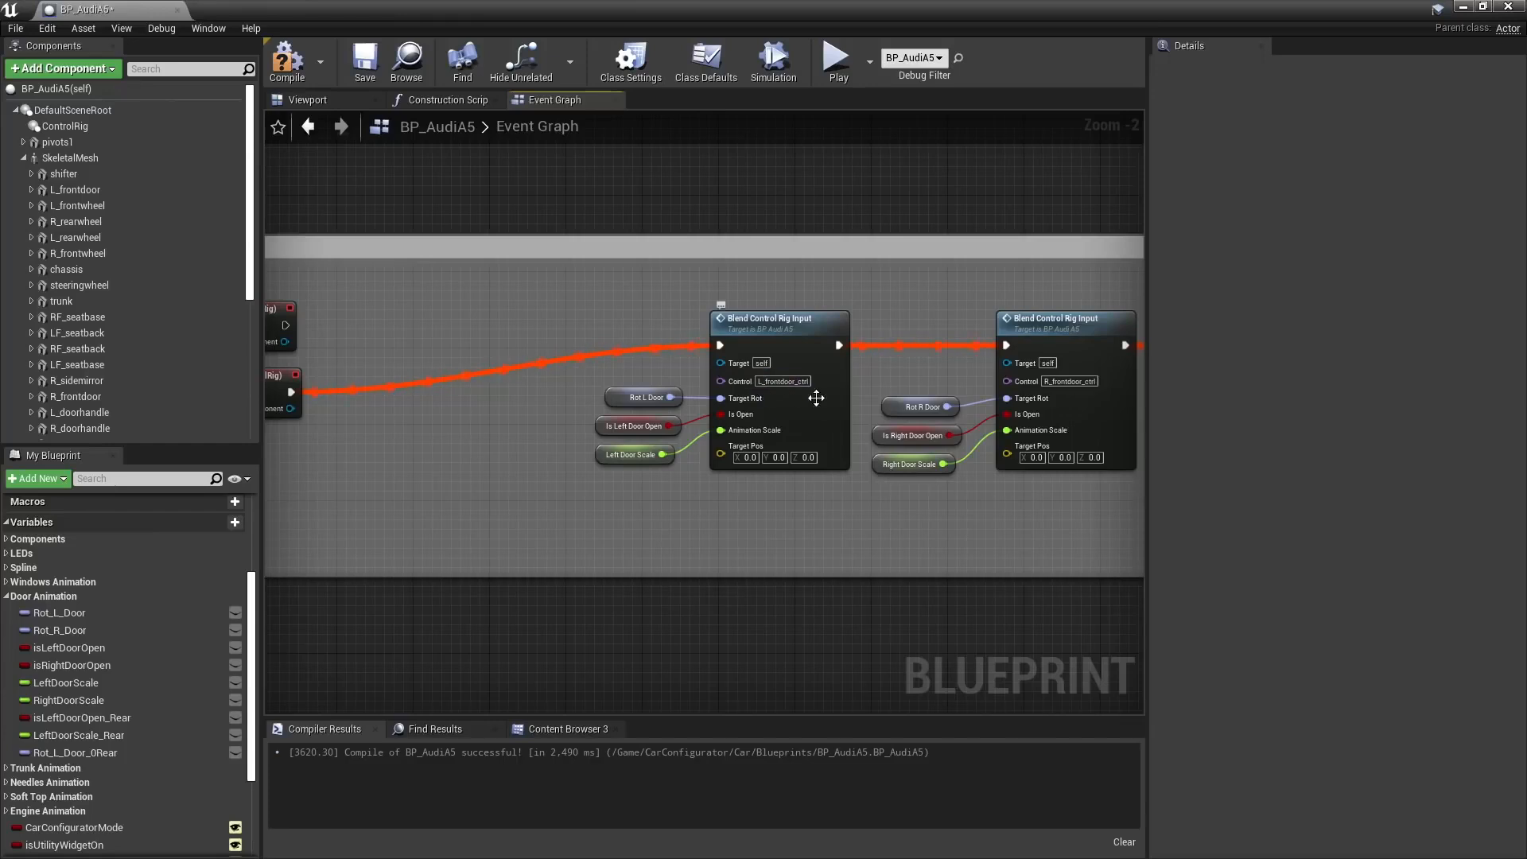
left_click_drag(767, 322, 508, 384)
key("ctrl+v")
scroll(634, 484, "up", 2)
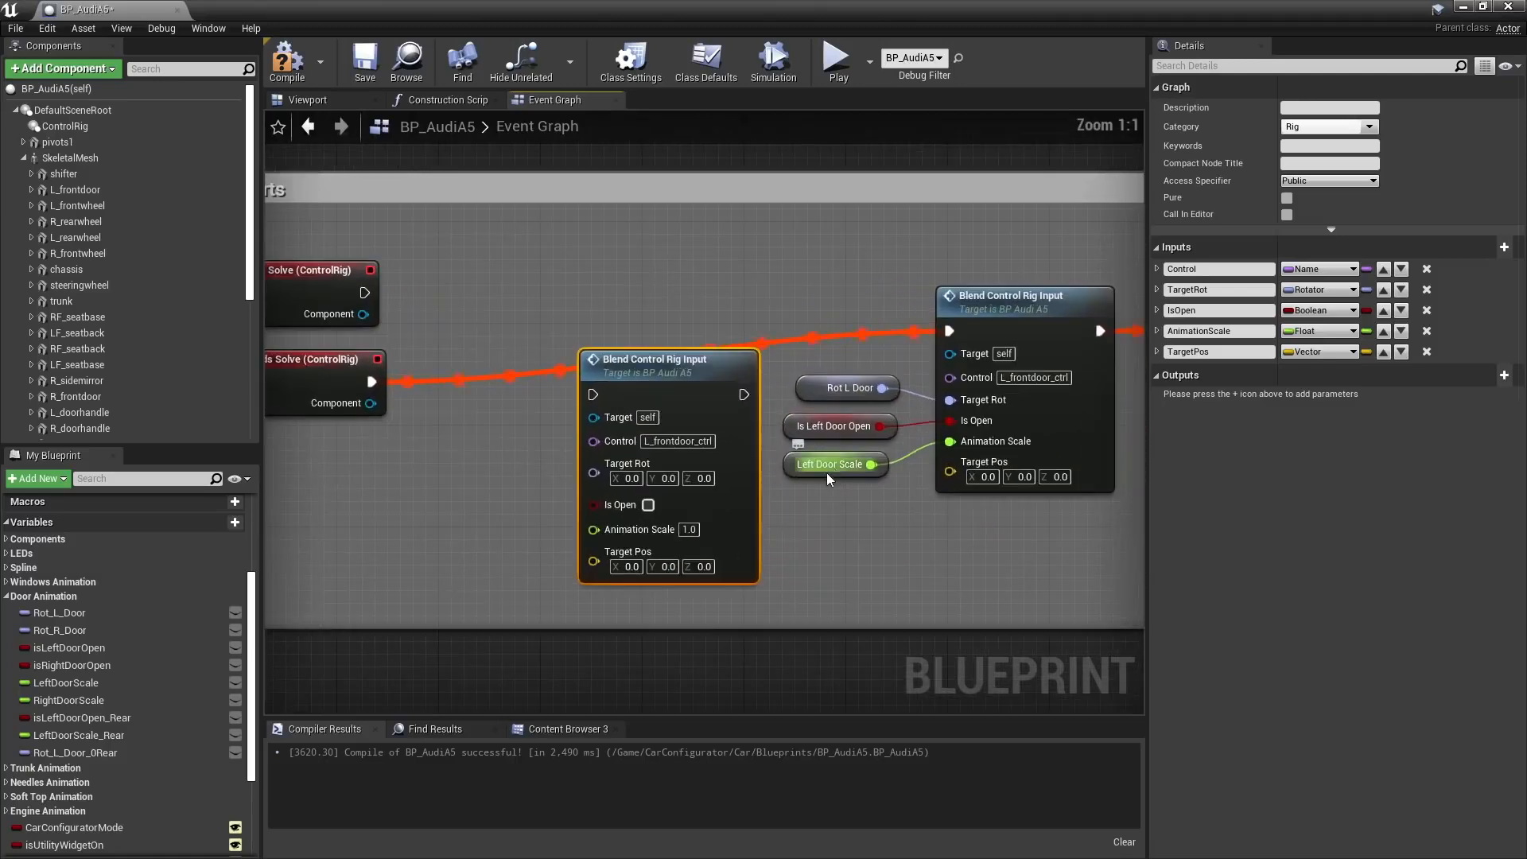
left_click(675, 441)
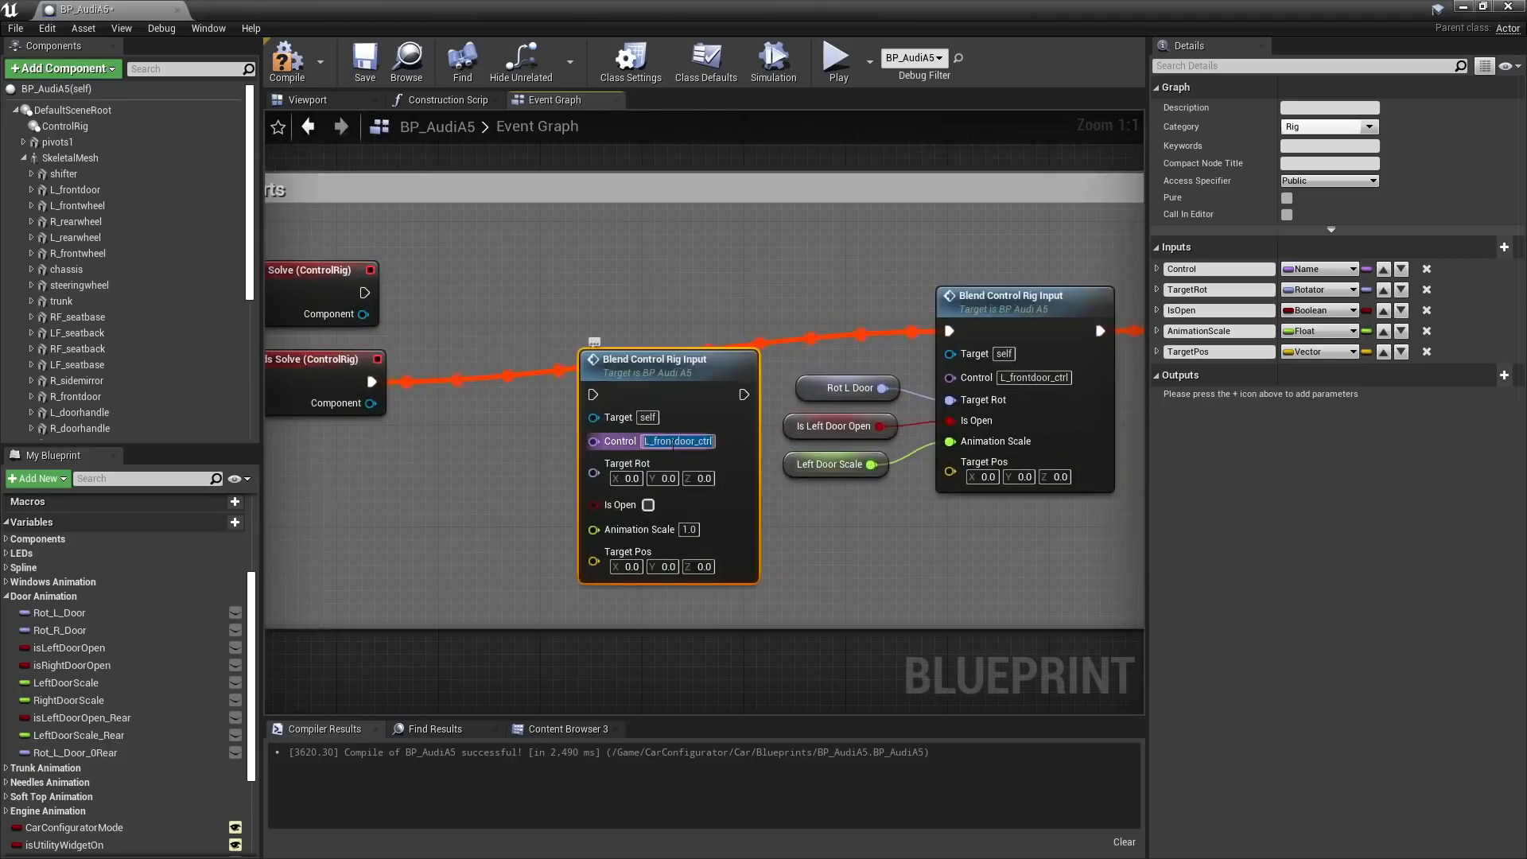
left_click_drag(675, 441, 654, 443)
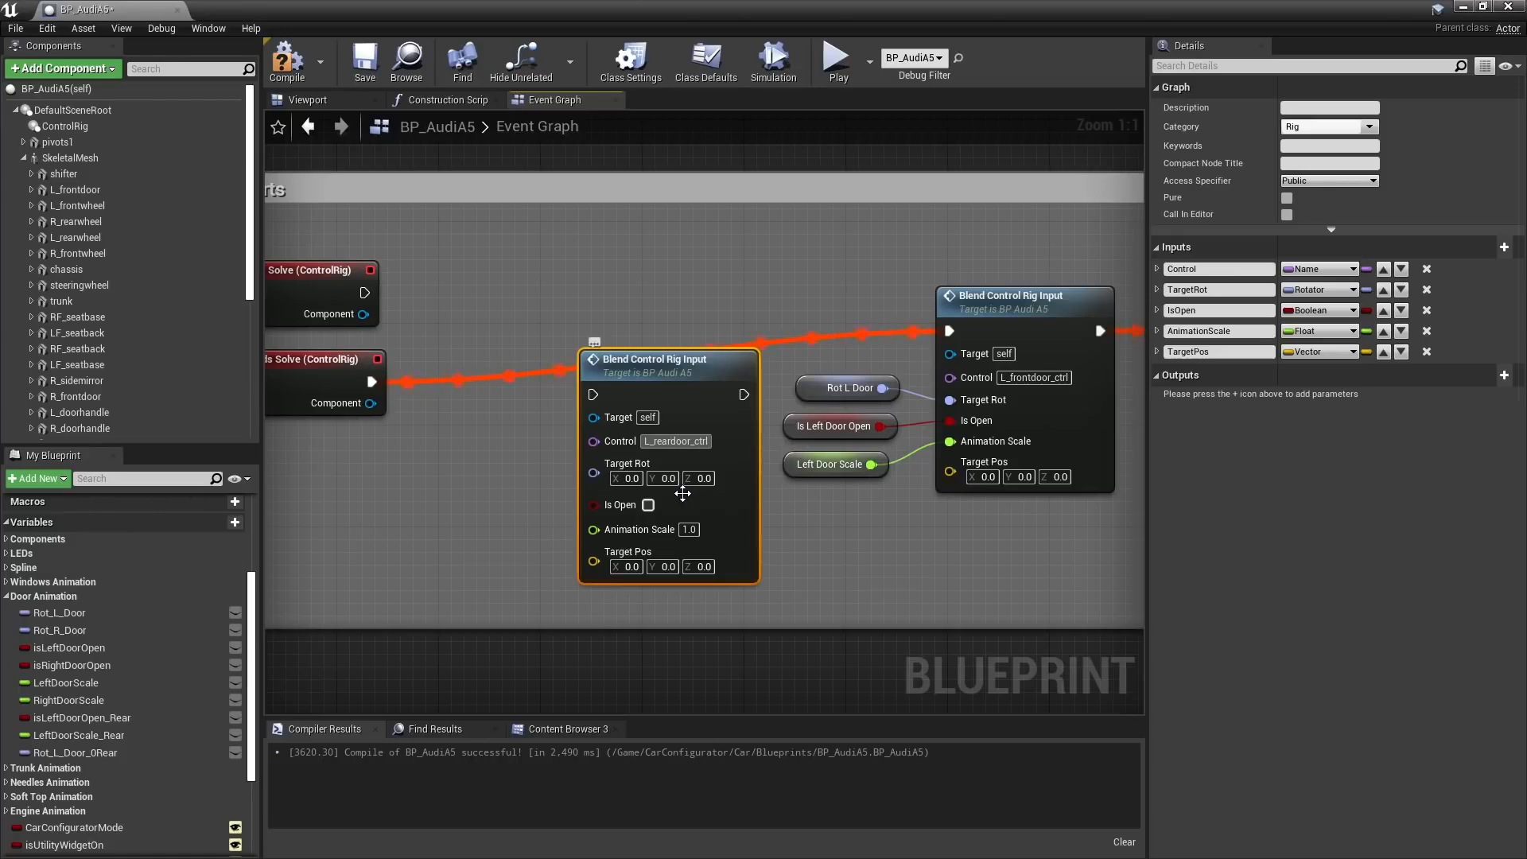
Add Get nodes for Rot_L_Door_0Rear and LeftDoorScale_Rear and connect them to Target Rot and Animation Scale on the L_reardoor_ctrl node
right_click_drag(689, 492, 742, 455)
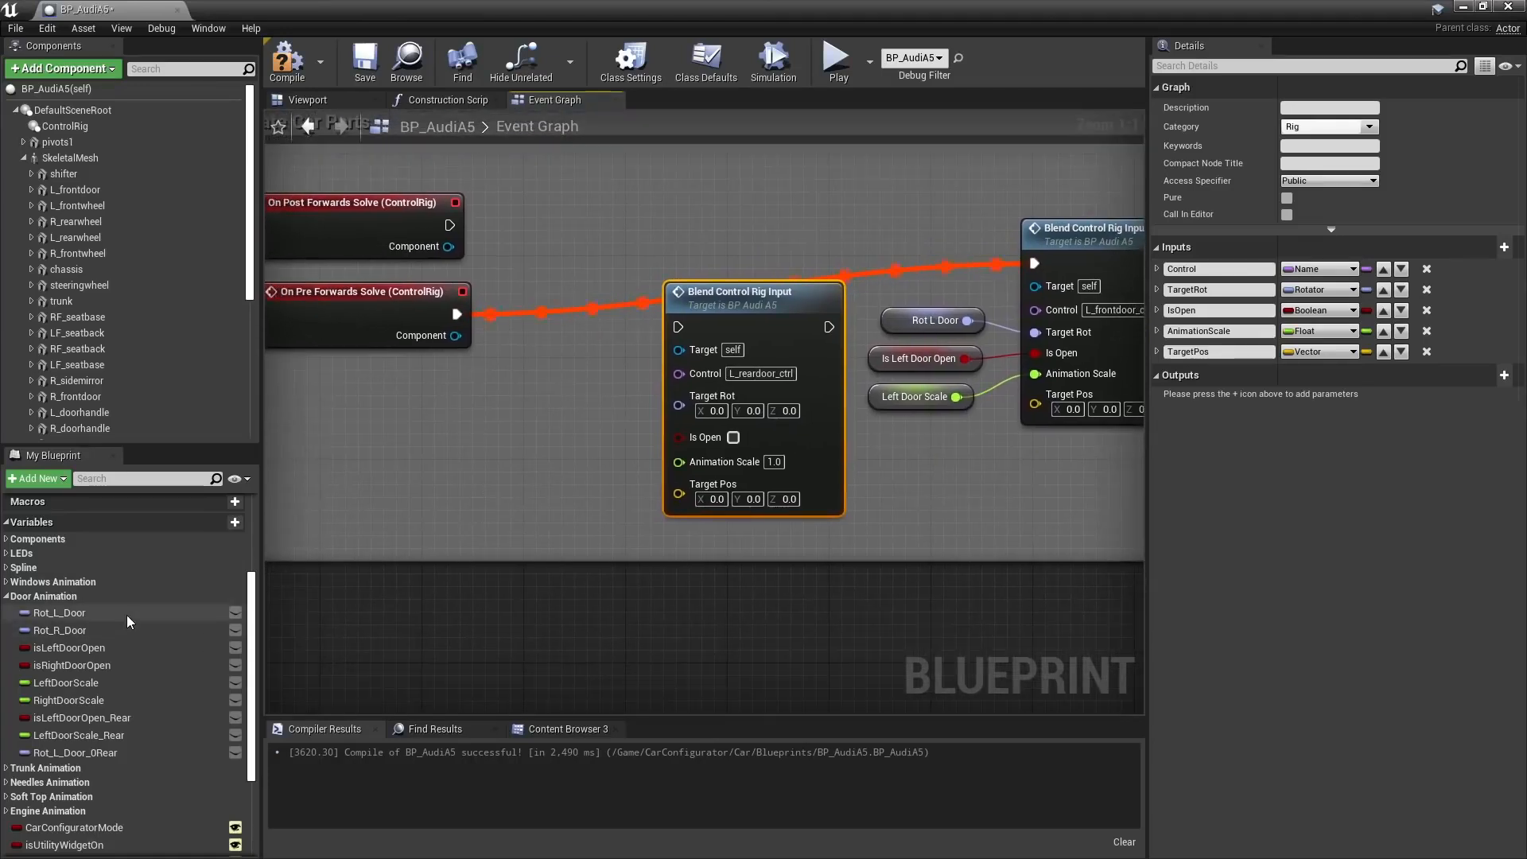
left_click_drag(76, 757, 430, 435)
left_click(488, 456)
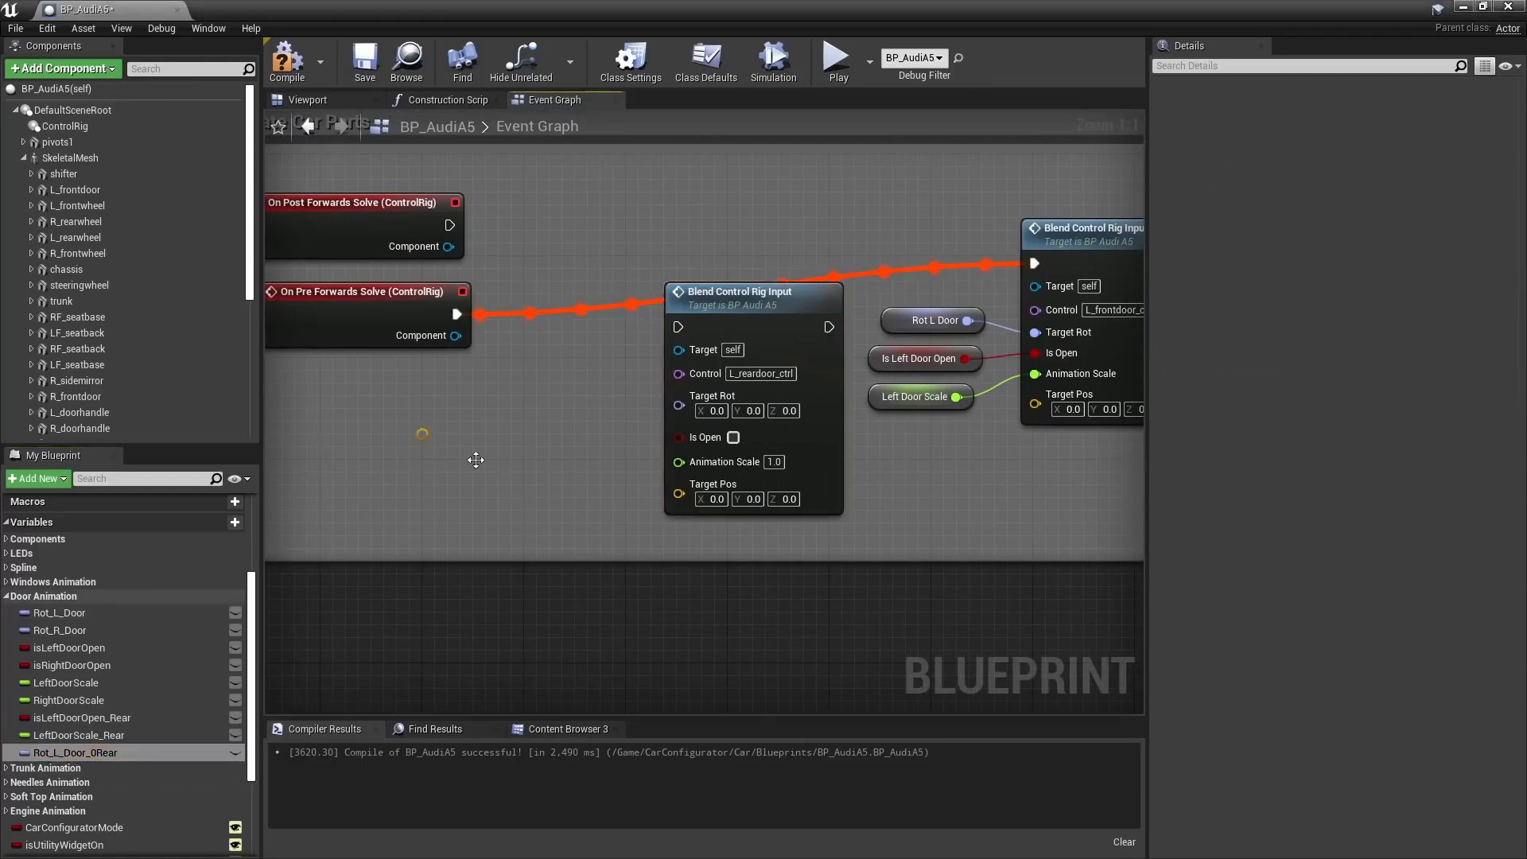
left_click_drag(520, 447, 675, 402)
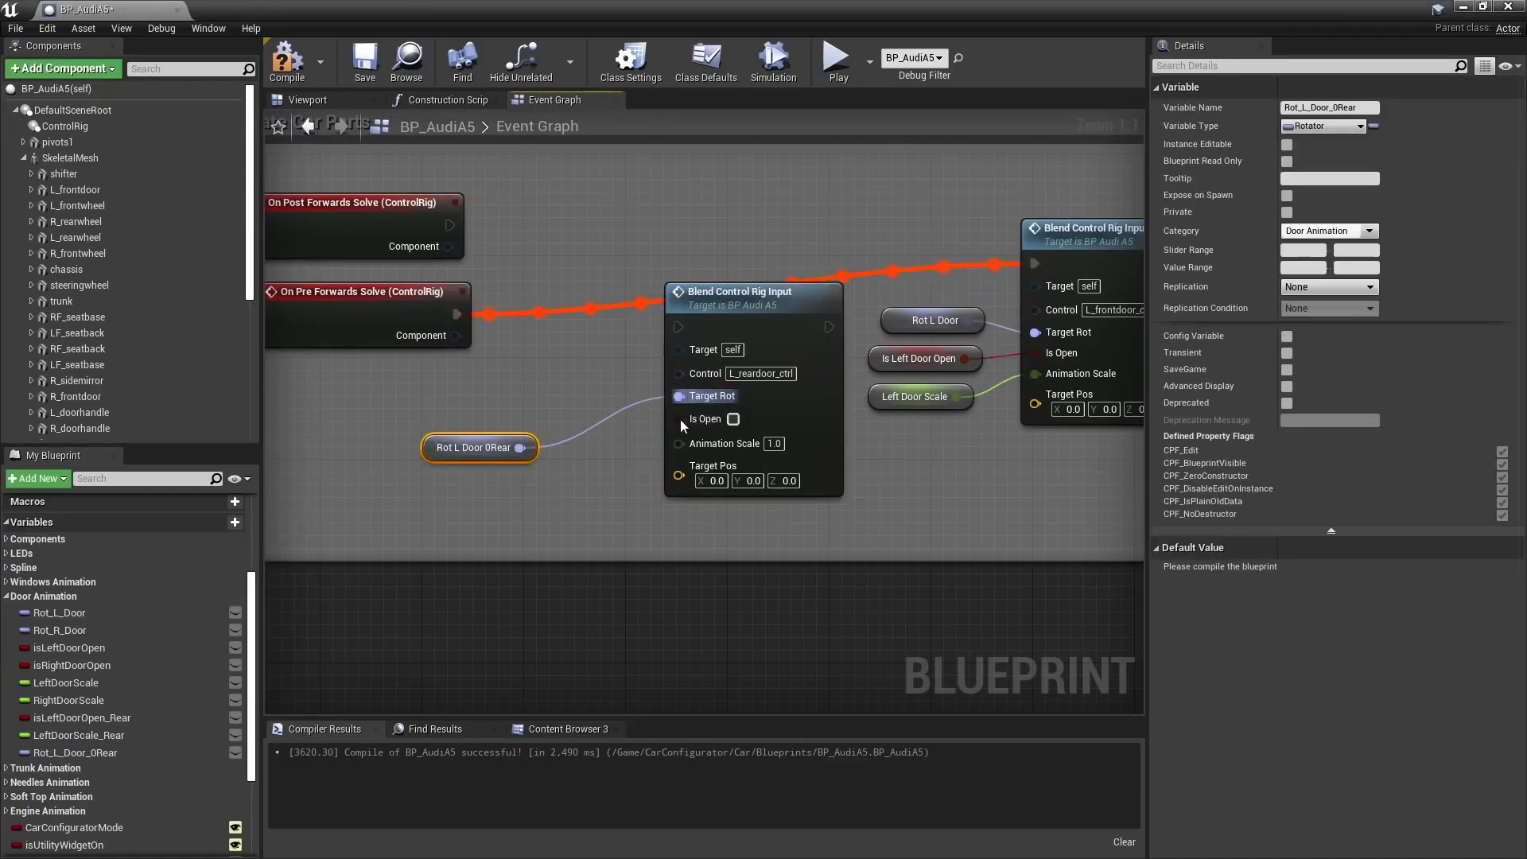
left_click_drag(79, 731, 418, 483)
left_click(494, 508)
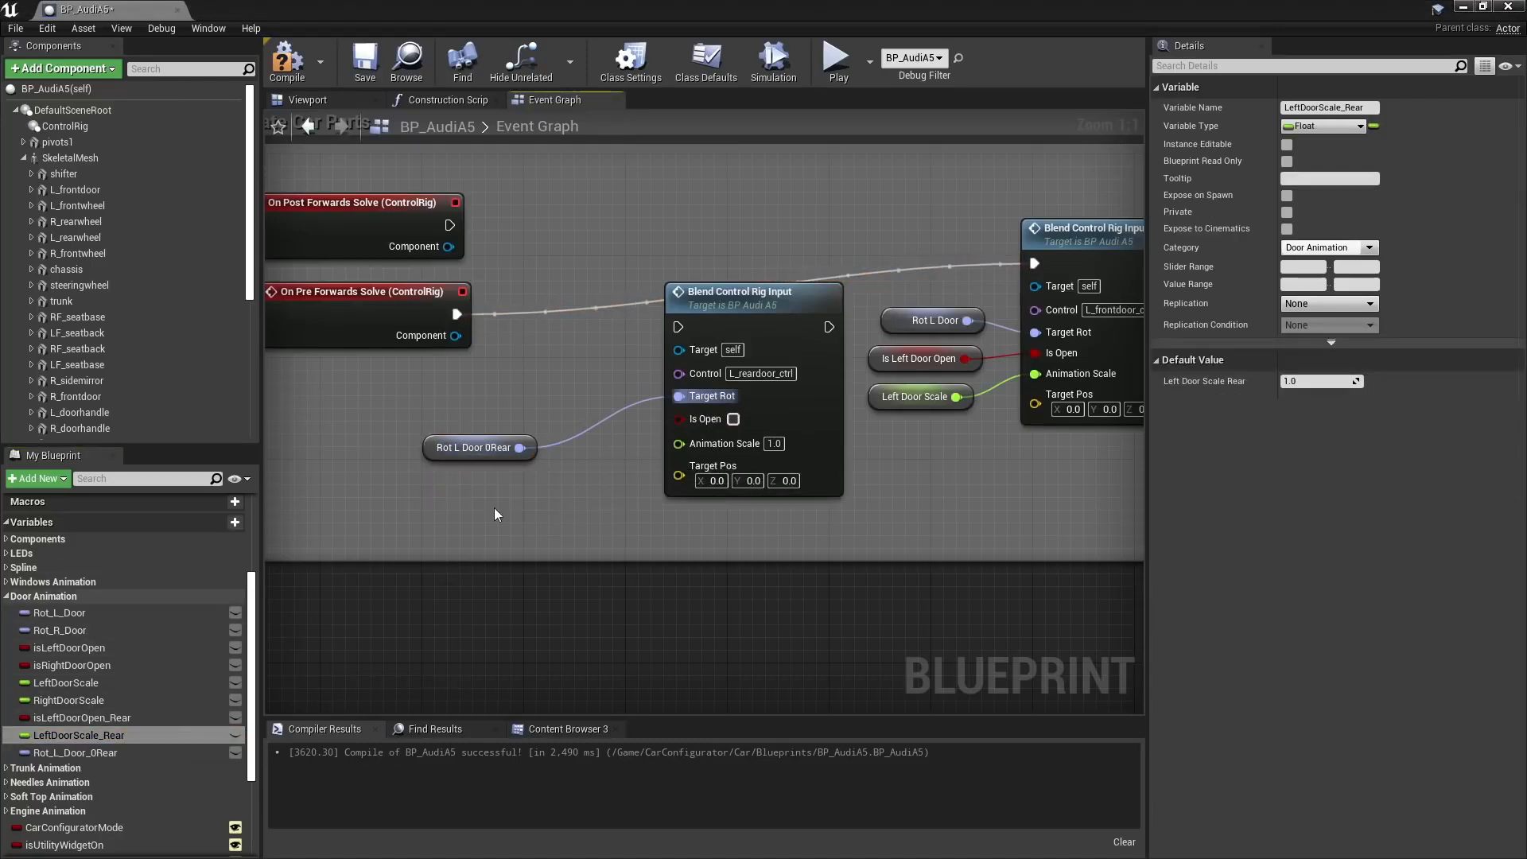
left_click_drag(551, 501, 679, 443)
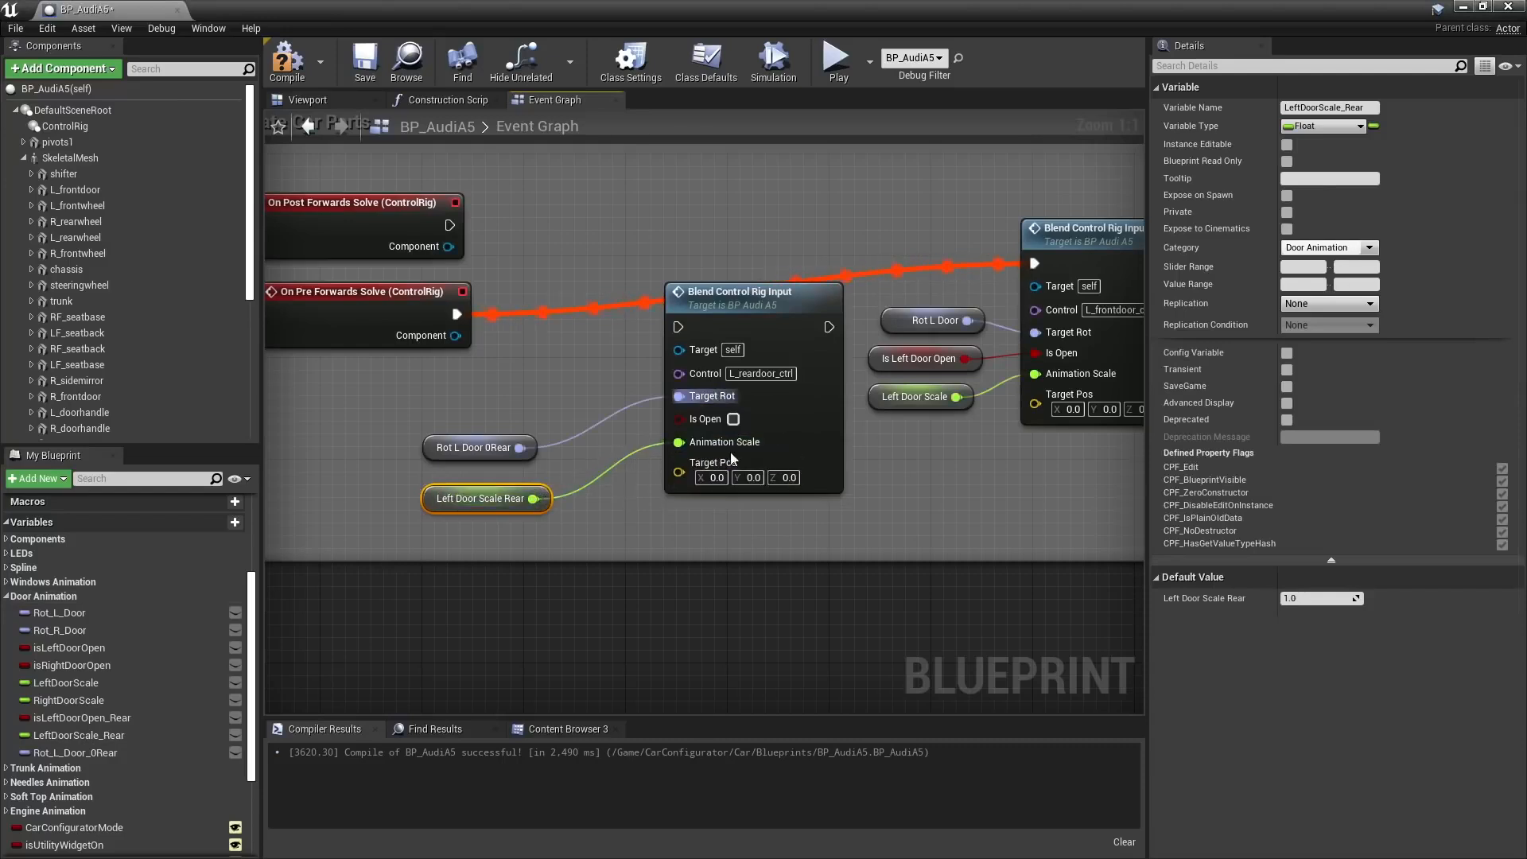
left_click_drag(487, 440, 498, 390)
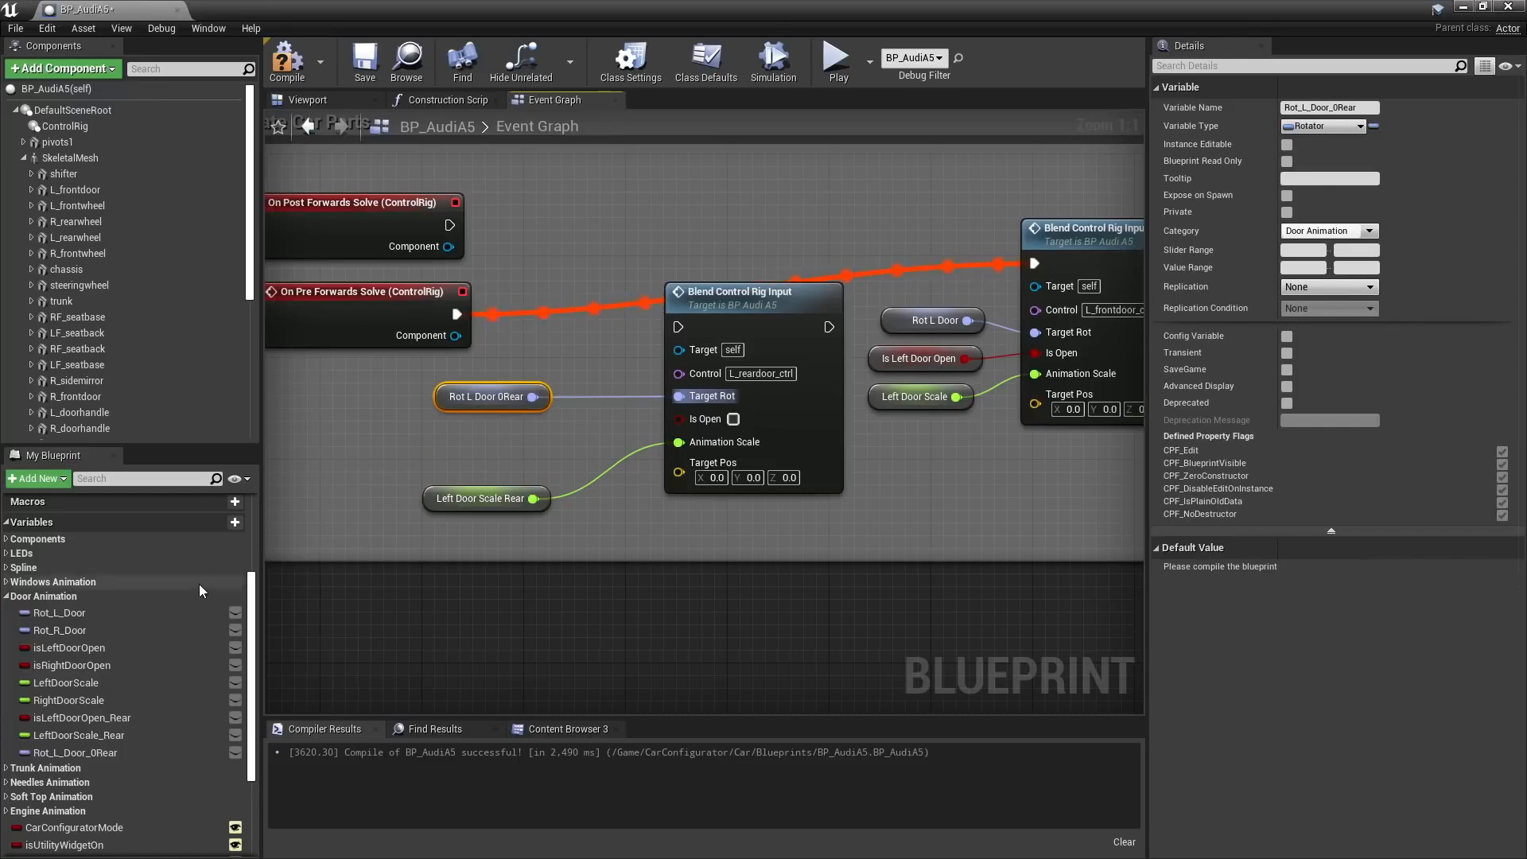
Connect a Get isLeftDoorOpen_Rear node to Is Open and insert the L_reardoor_ctrl node between On Pre Forwards Solve and the L_frontdoor_ctrl node
left_click(74, 718)
left_click_drag(74, 718, 430, 421)
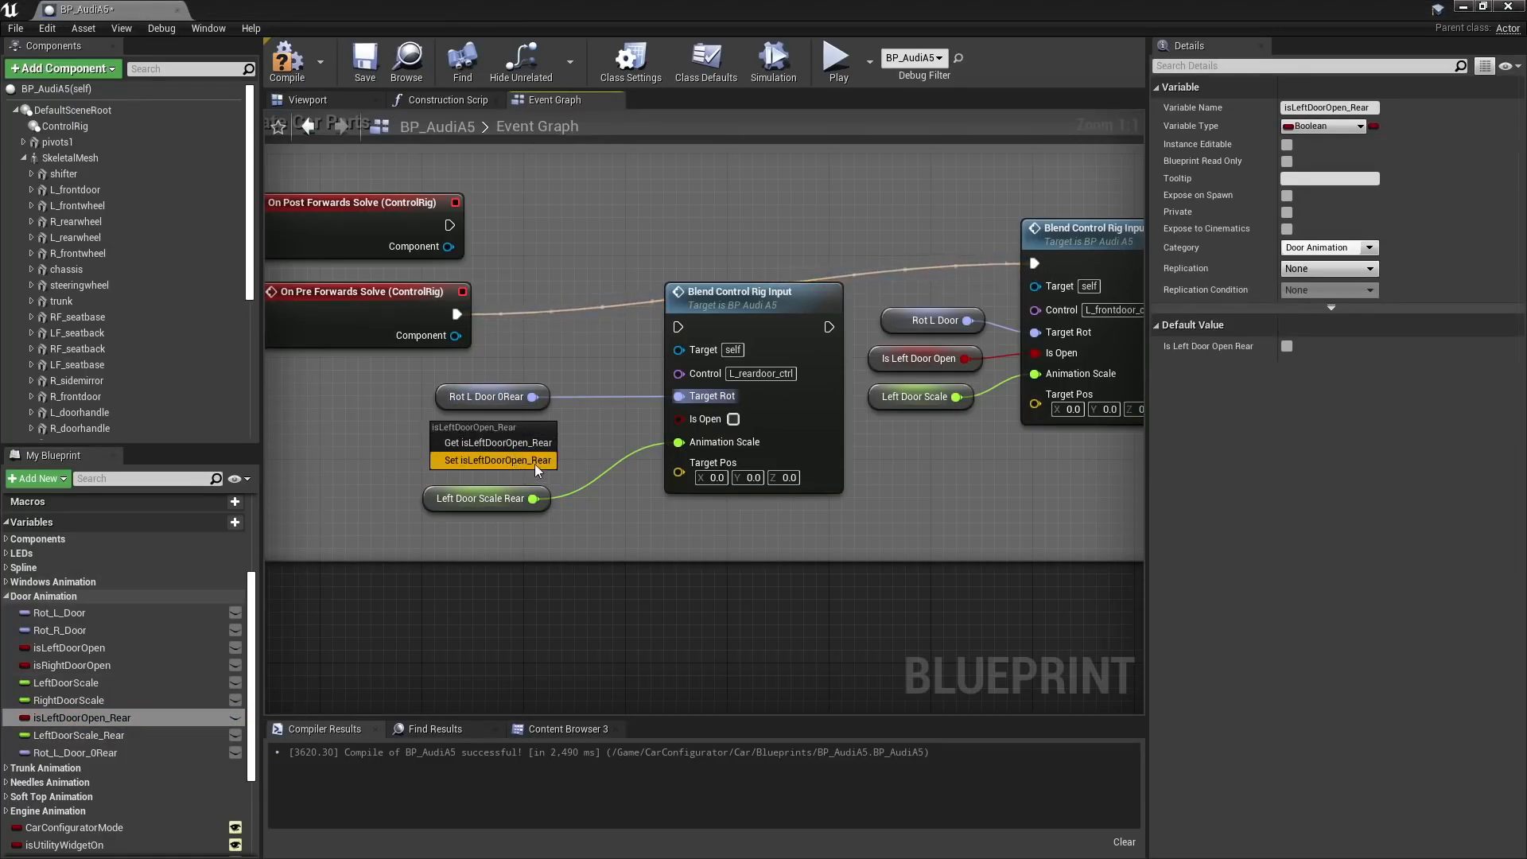
left_click(493, 443)
left_click_drag(556, 435, 678, 420)
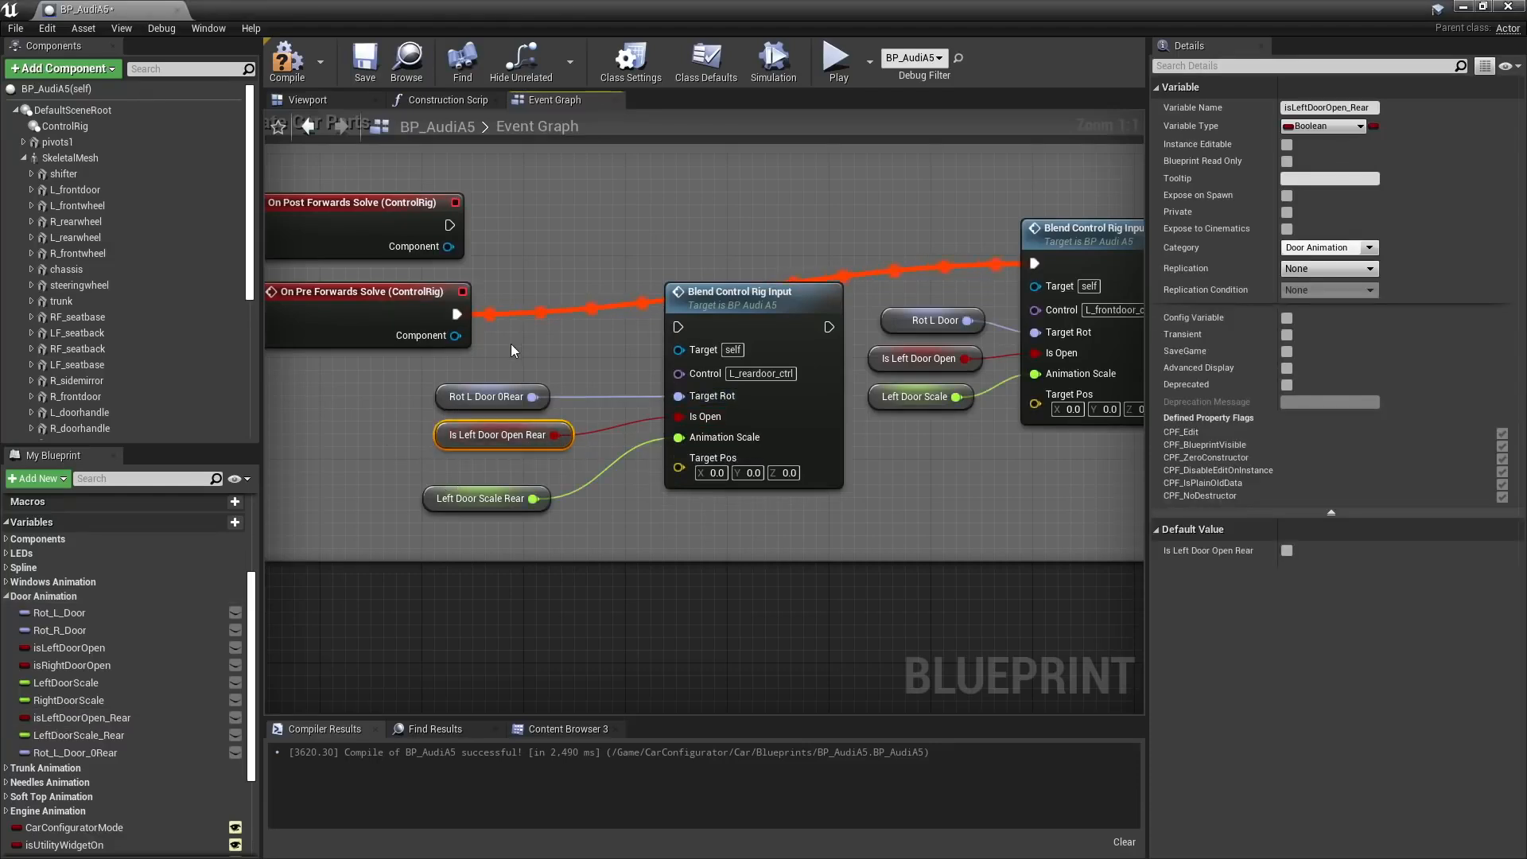
left_click_drag(458, 316, 1034, 263)
left_click_drag(770, 293, 761, 252)
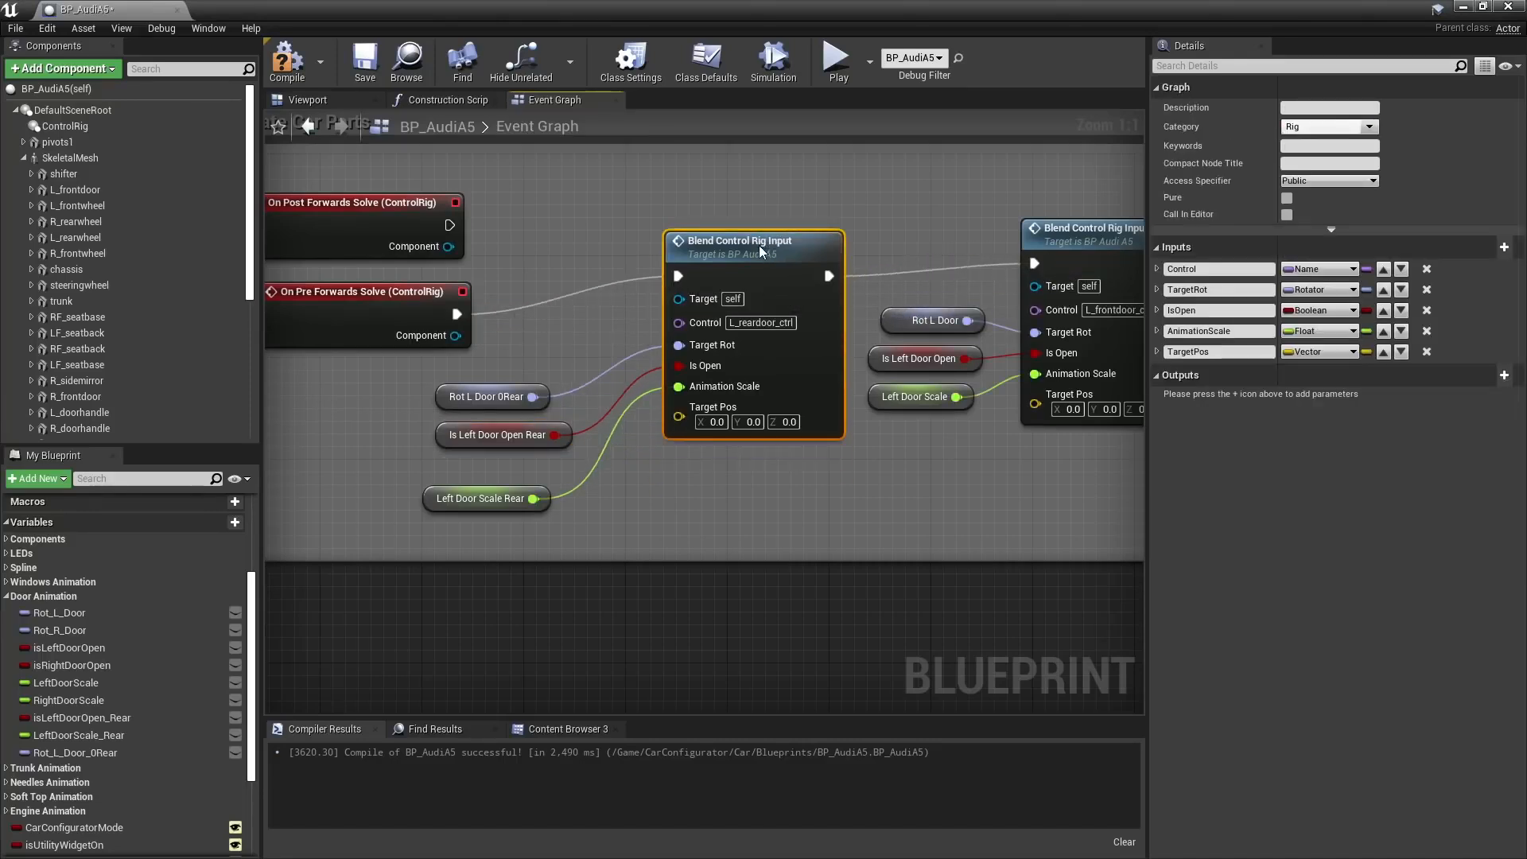
Locate the Switch on Car_Animation_Enum node in the event graph and examine its available outputs
right_click_drag(693, 471, 788, 480)
scroll(788, 480, "down", 2)
right_click_drag(525, 498, 805, 504)
scroll(710, 433, "down", 2)
scroll(603, 443, "down", 2)
right_click_drag(535, 454, 989, 467)
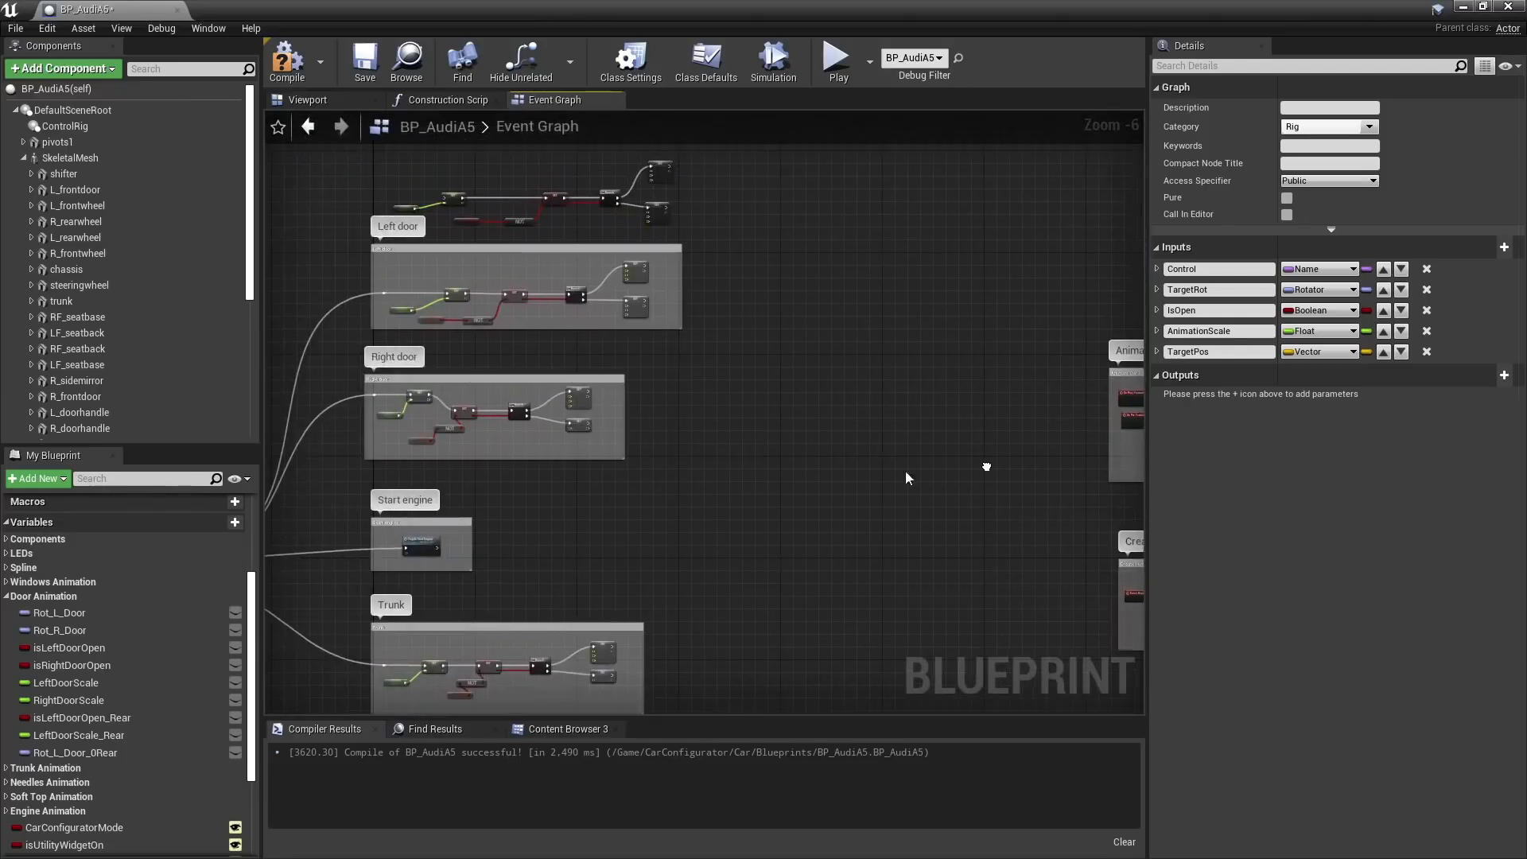
right_click_drag(700, 486, 996, 481)
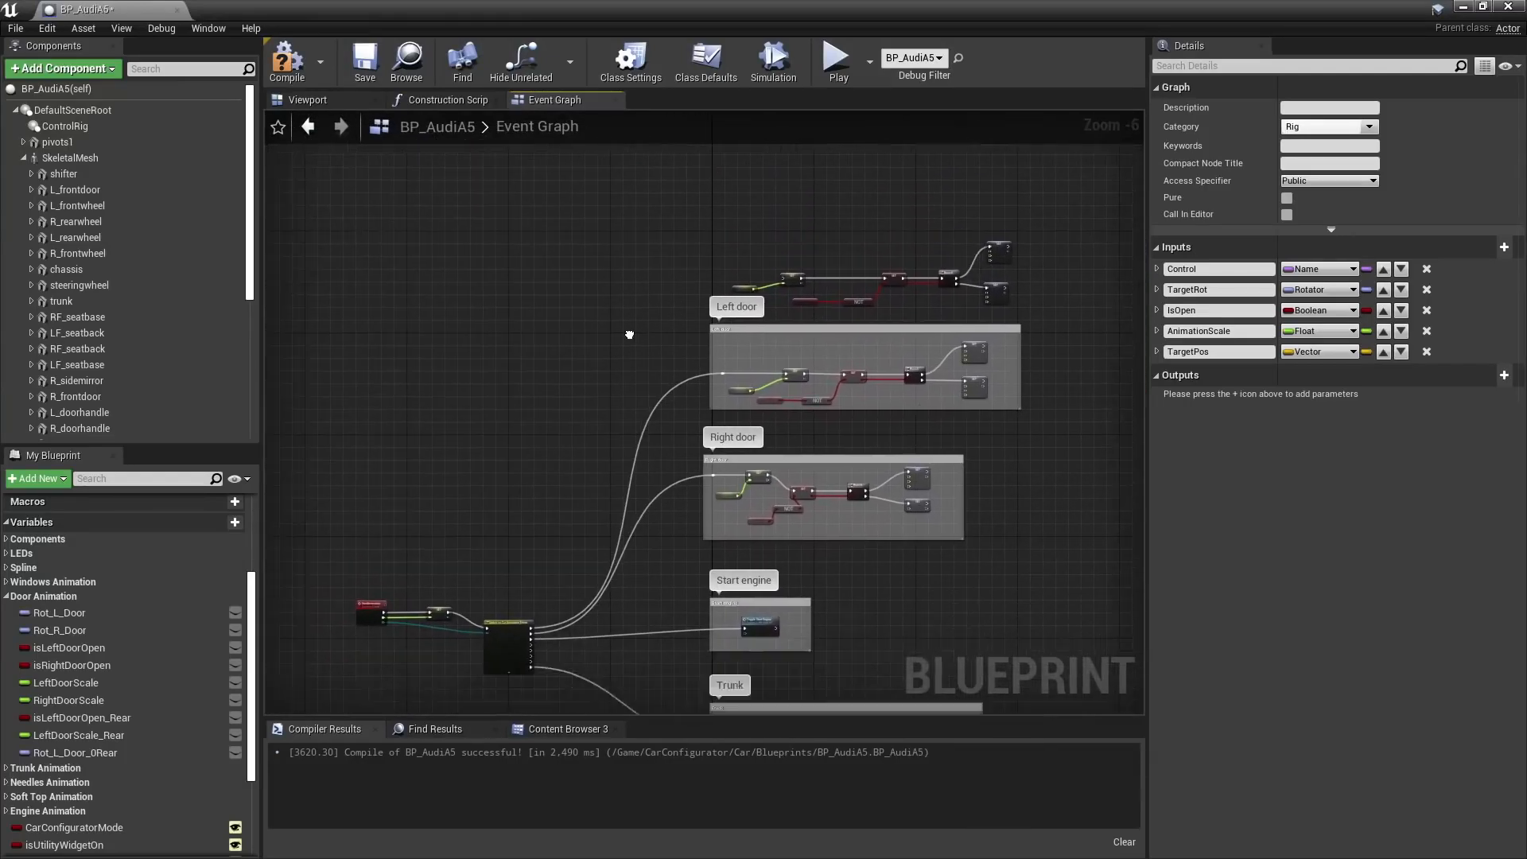
scroll(634, 515, "up", 3)
right_click_drag(658, 385, 721, 227)
right_click_drag(617, 420, 723, 139)
right_click_drag(606, 356, 811, 144)
scroll(748, 318, "up", 3)
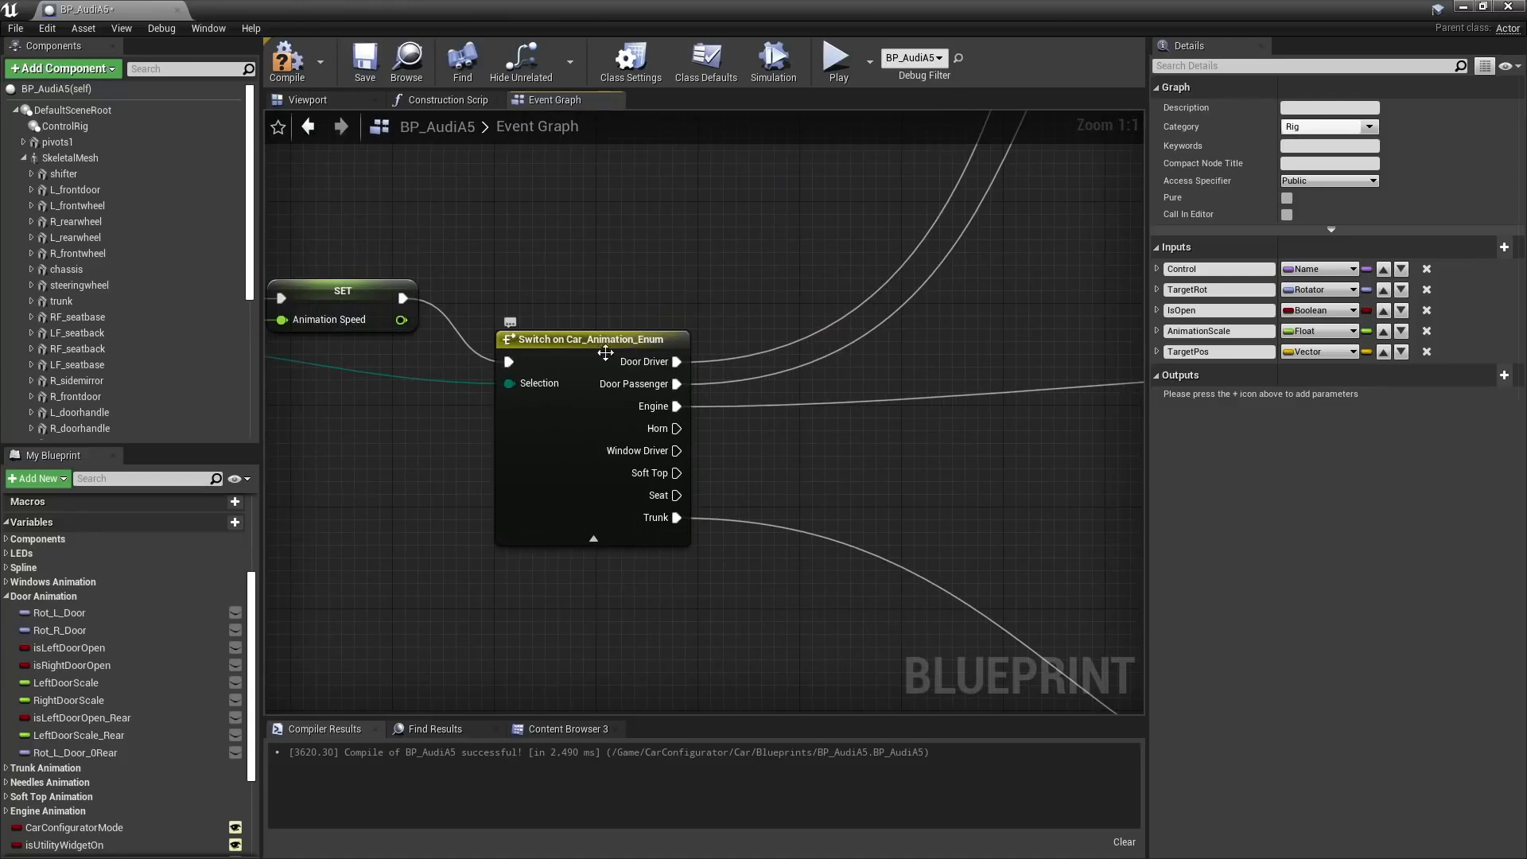
right_click_drag(852, 456, 799, 378)
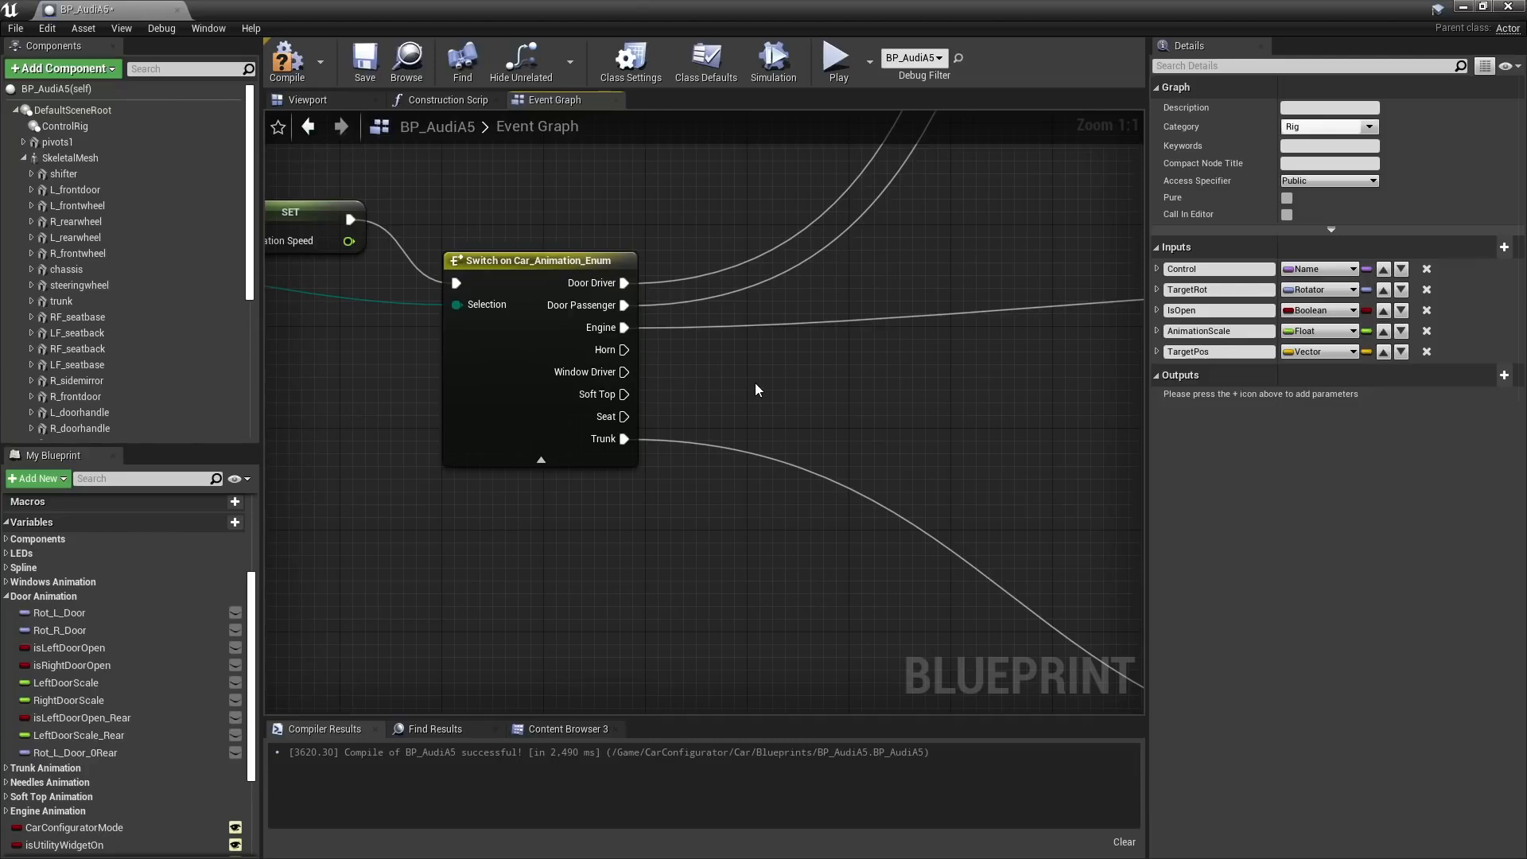
right_click_drag(829, 362, 836, 400)
Find the Car_Animation_Enum asset in CarConfigurator/Shared/Blueprints and open it
double_click(1213, 10)
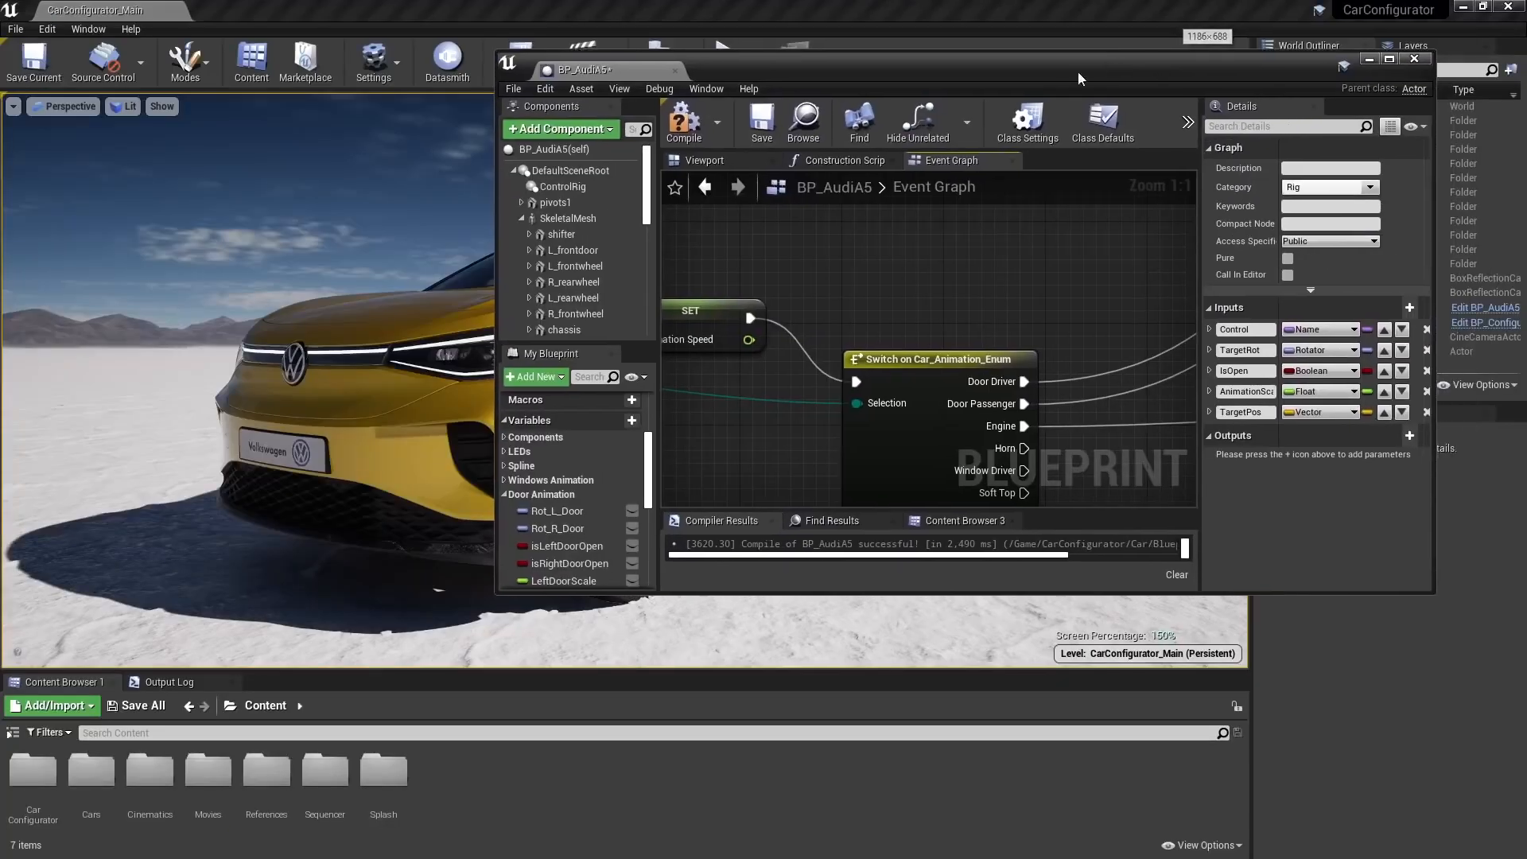
double_click(33, 774)
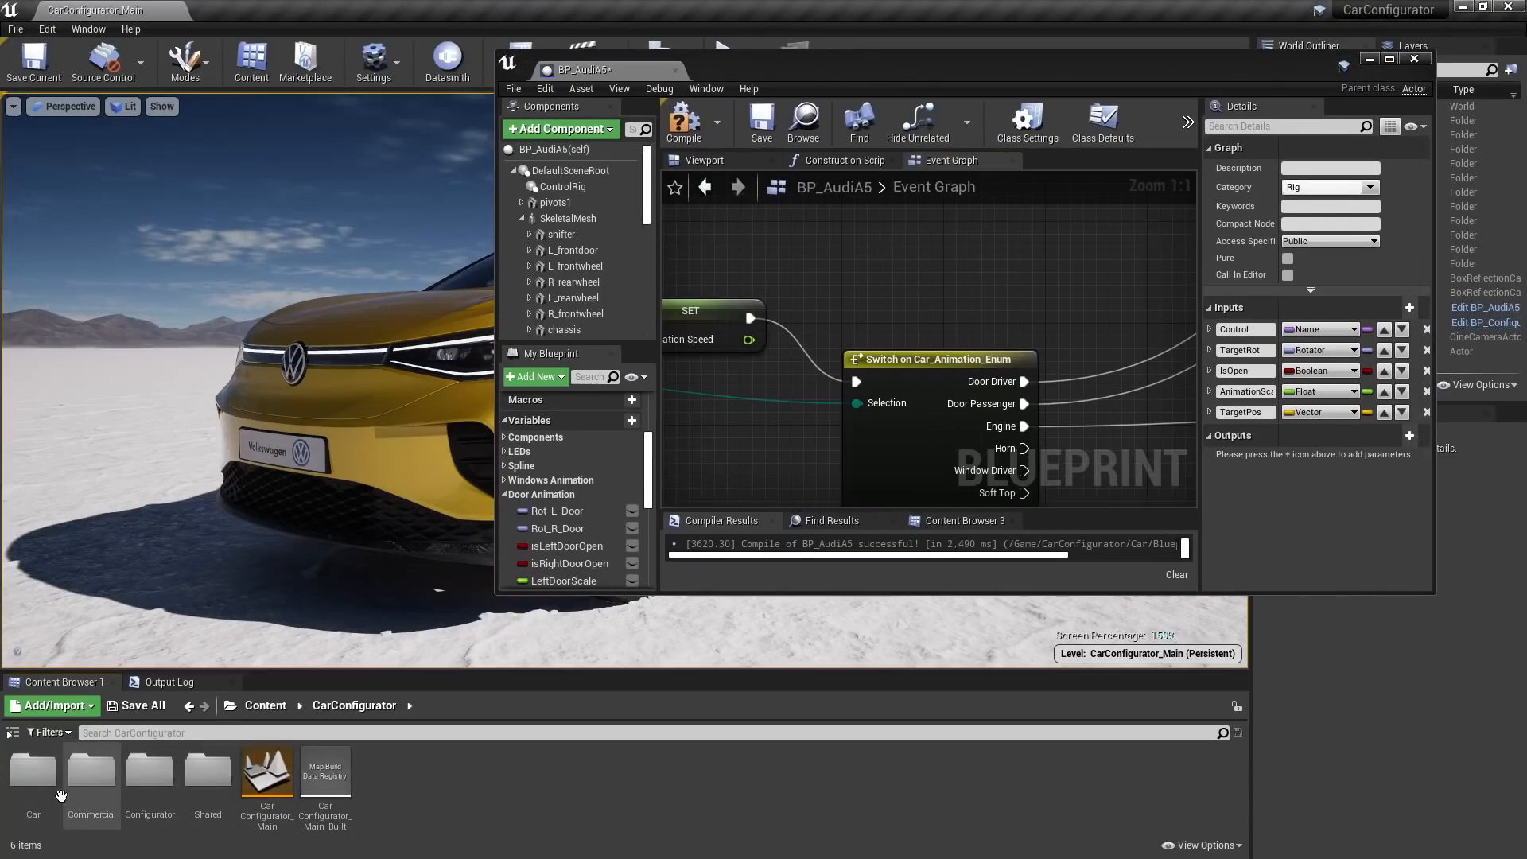
double_click(32, 773)
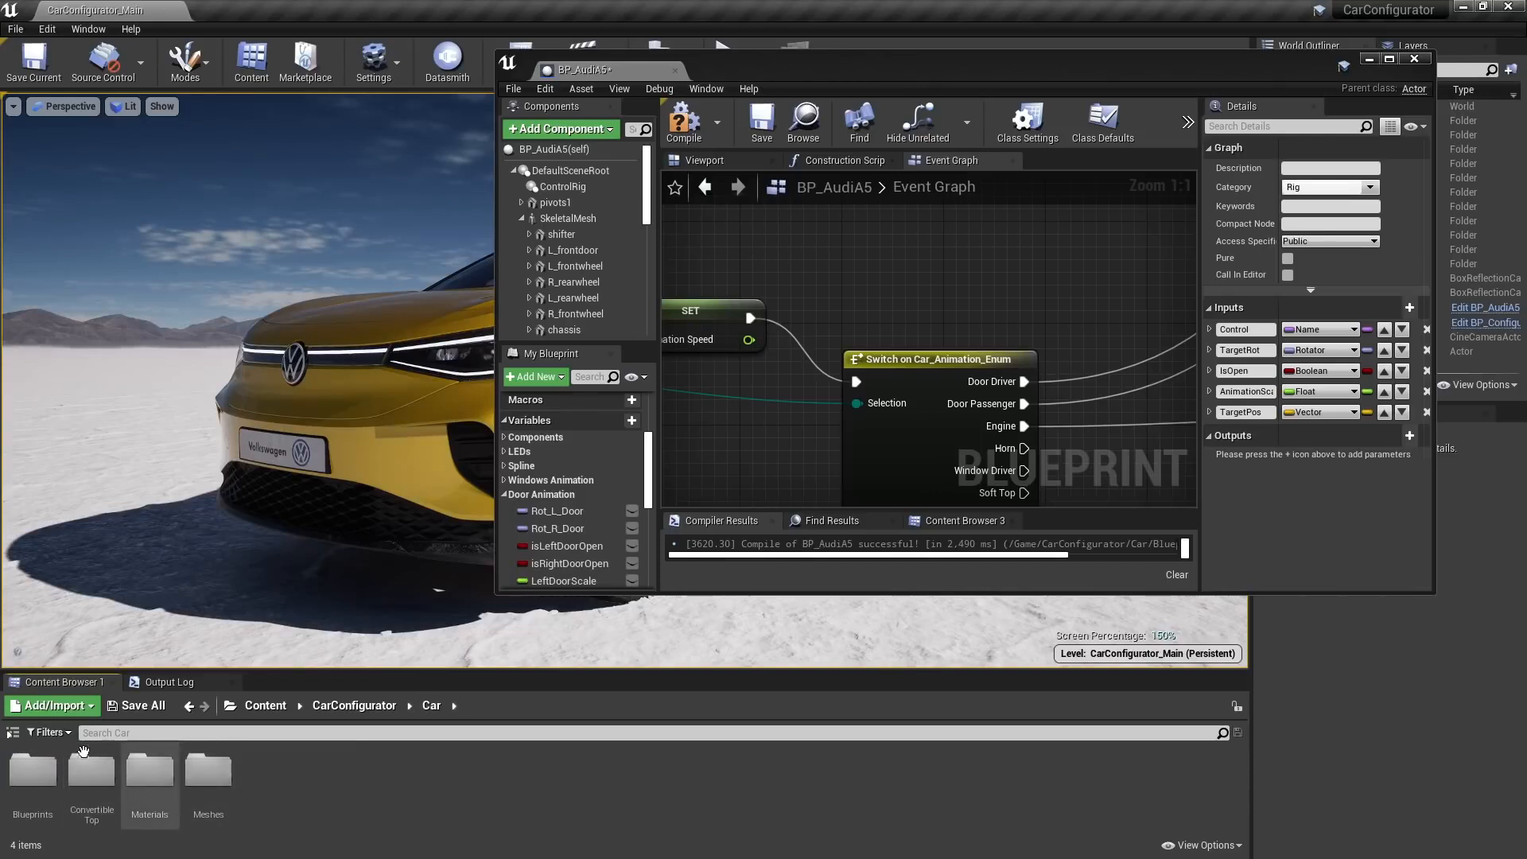
left_click(338, 706)
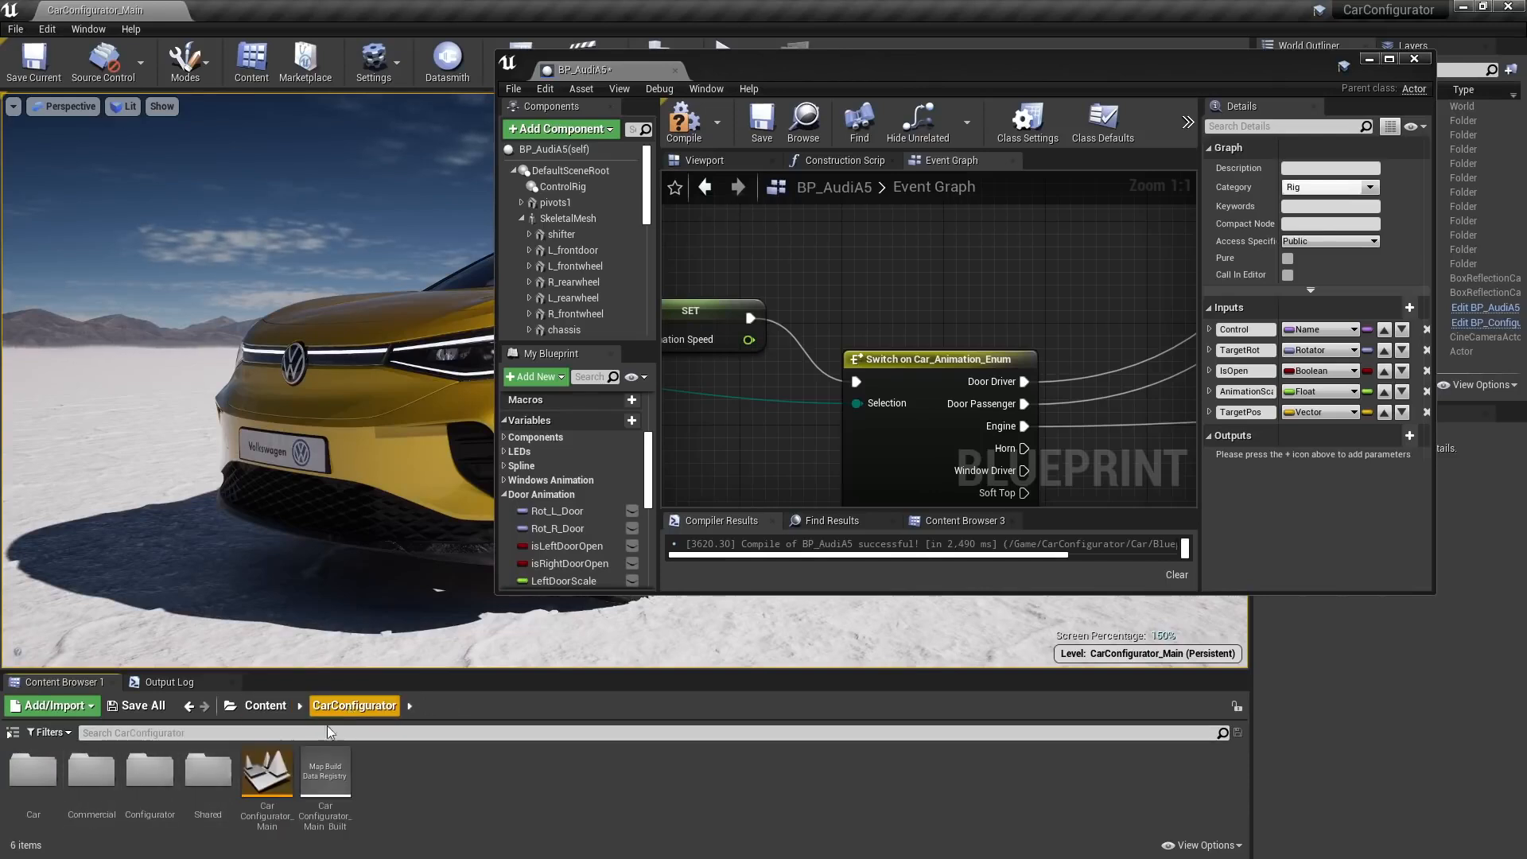
double_click(209, 771)
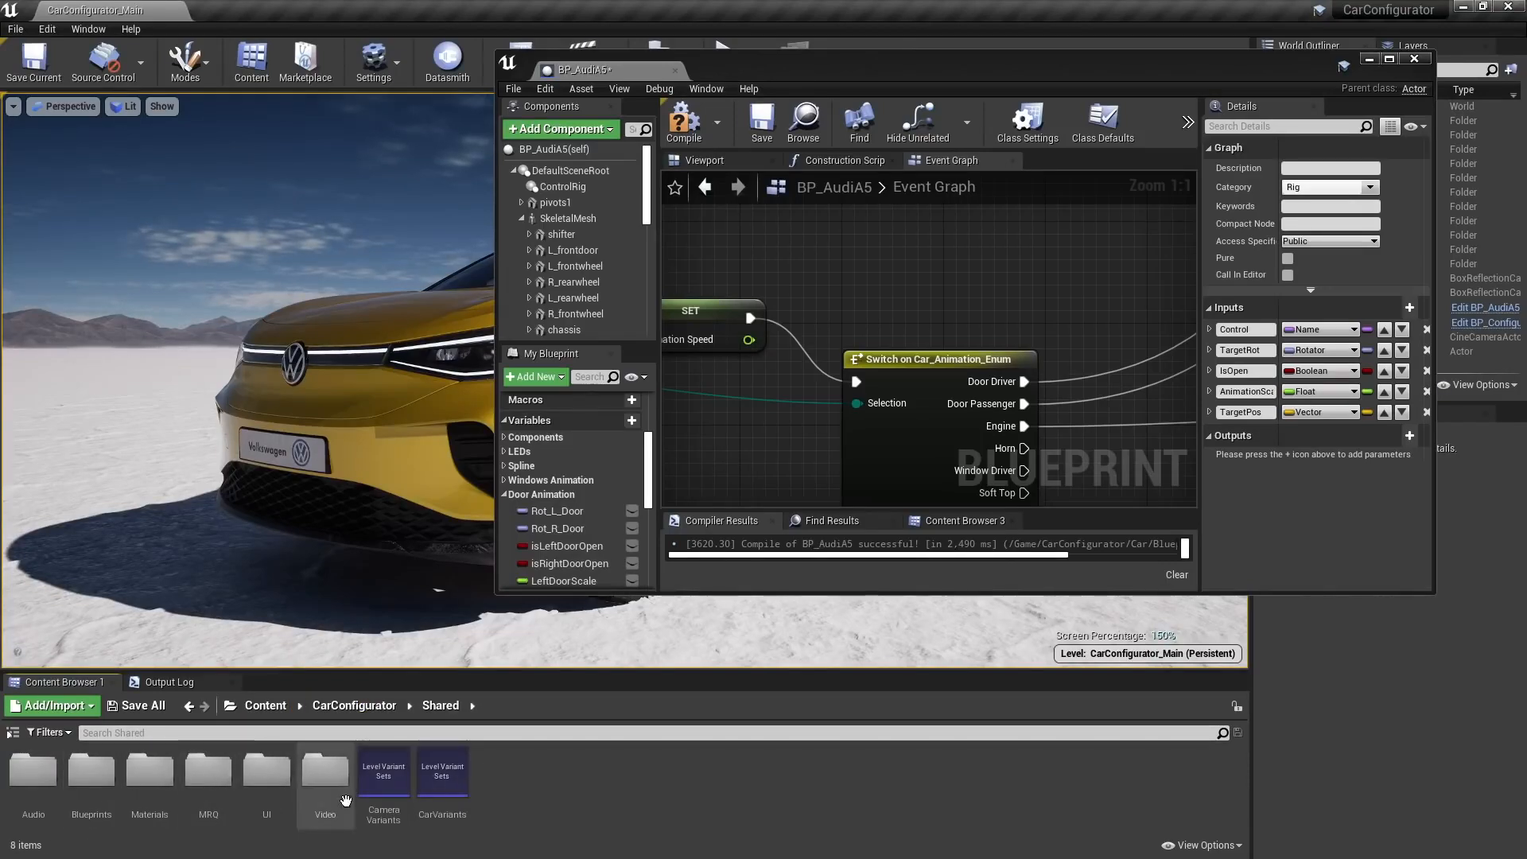
left_click(87, 773)
double_click(87, 773)
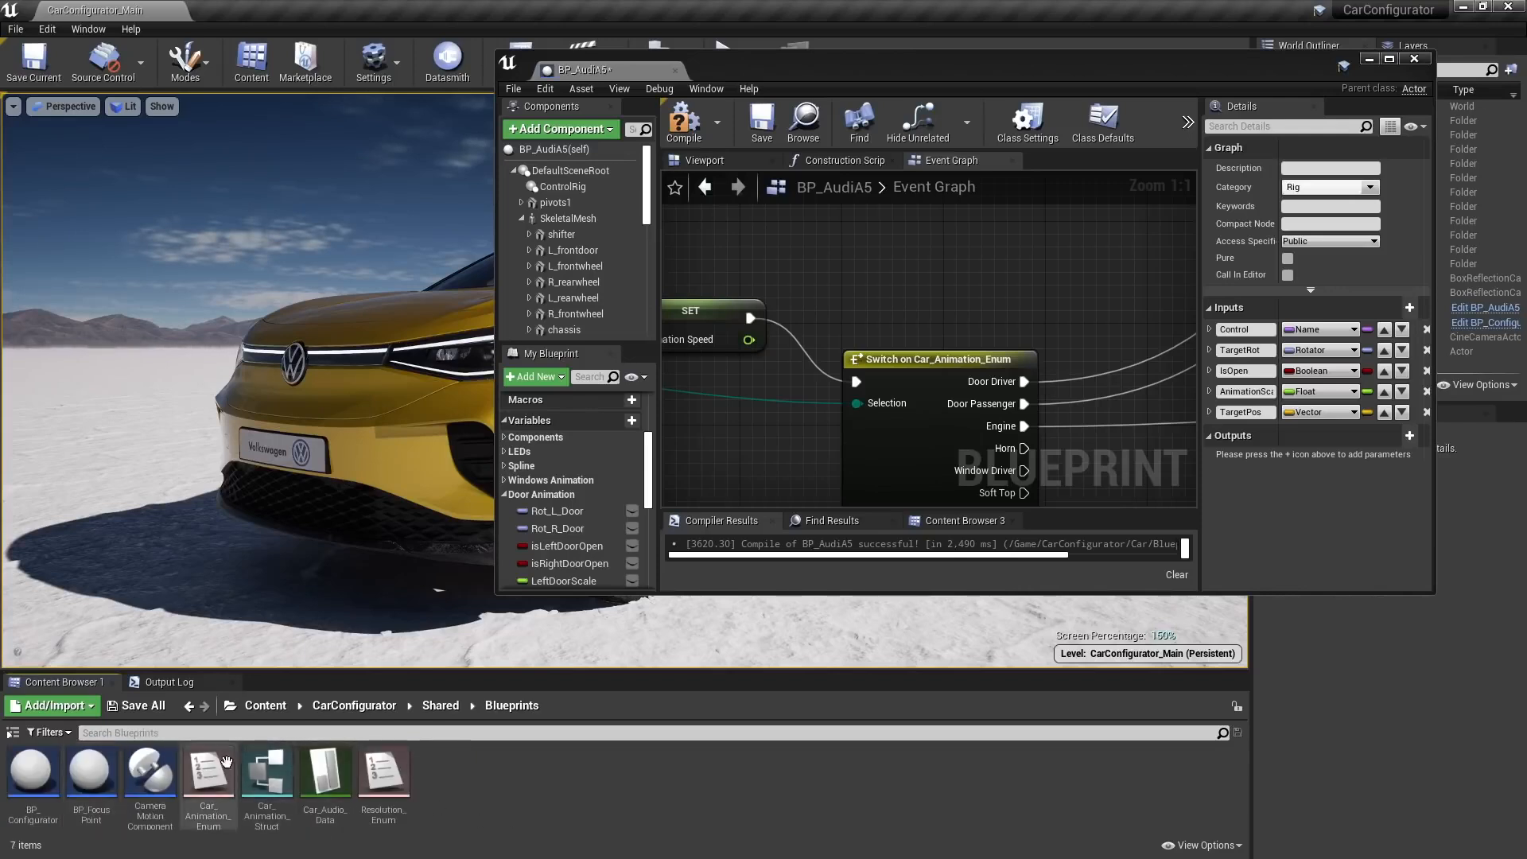
double_click(213, 780)
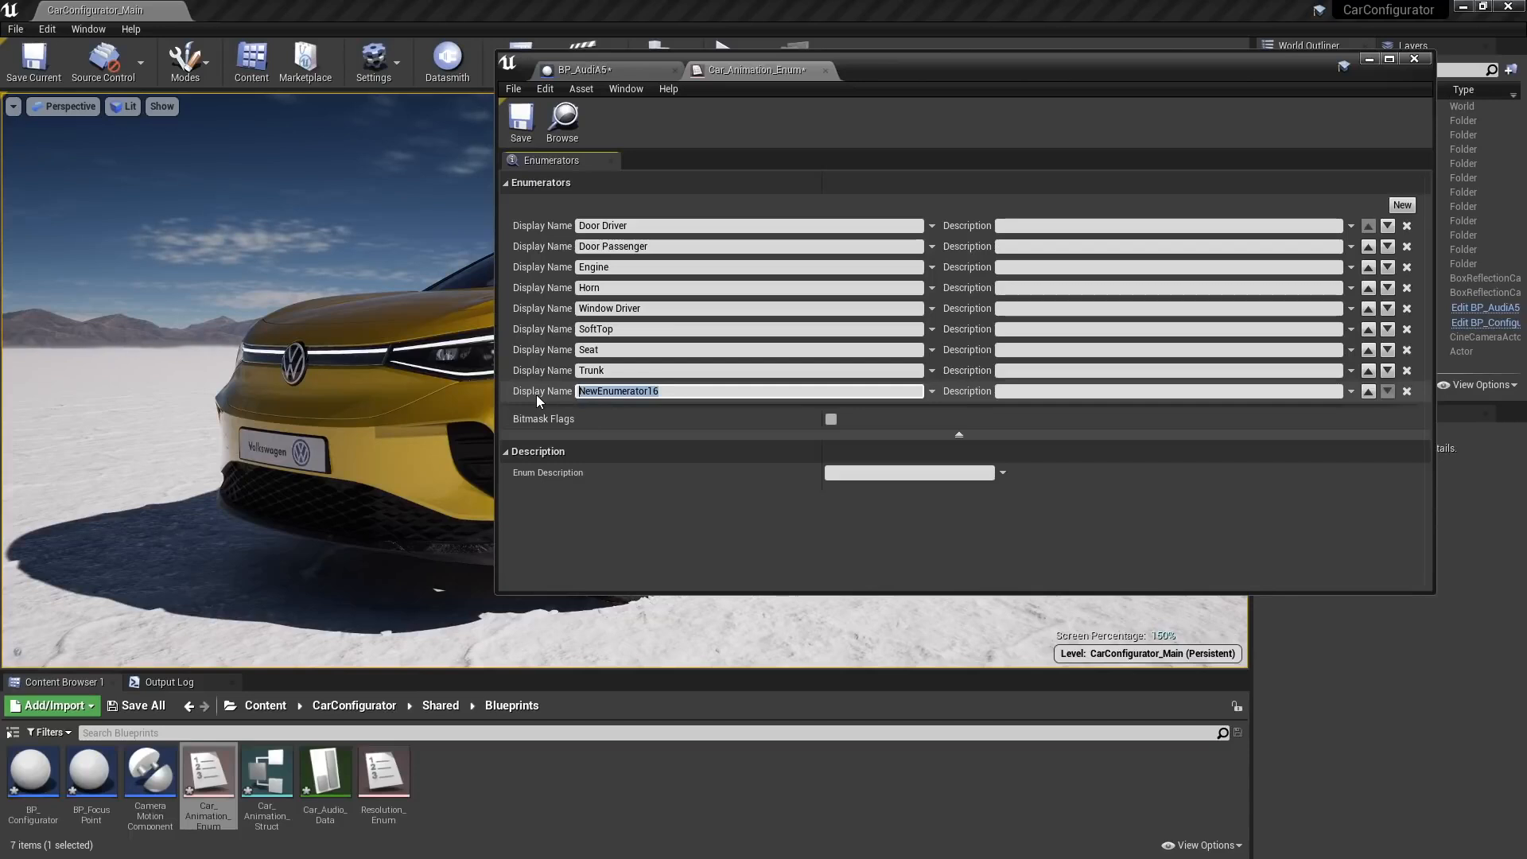
Add a new enumerator named door_rear to Car_Animation_Enum and save the asset
type("door")
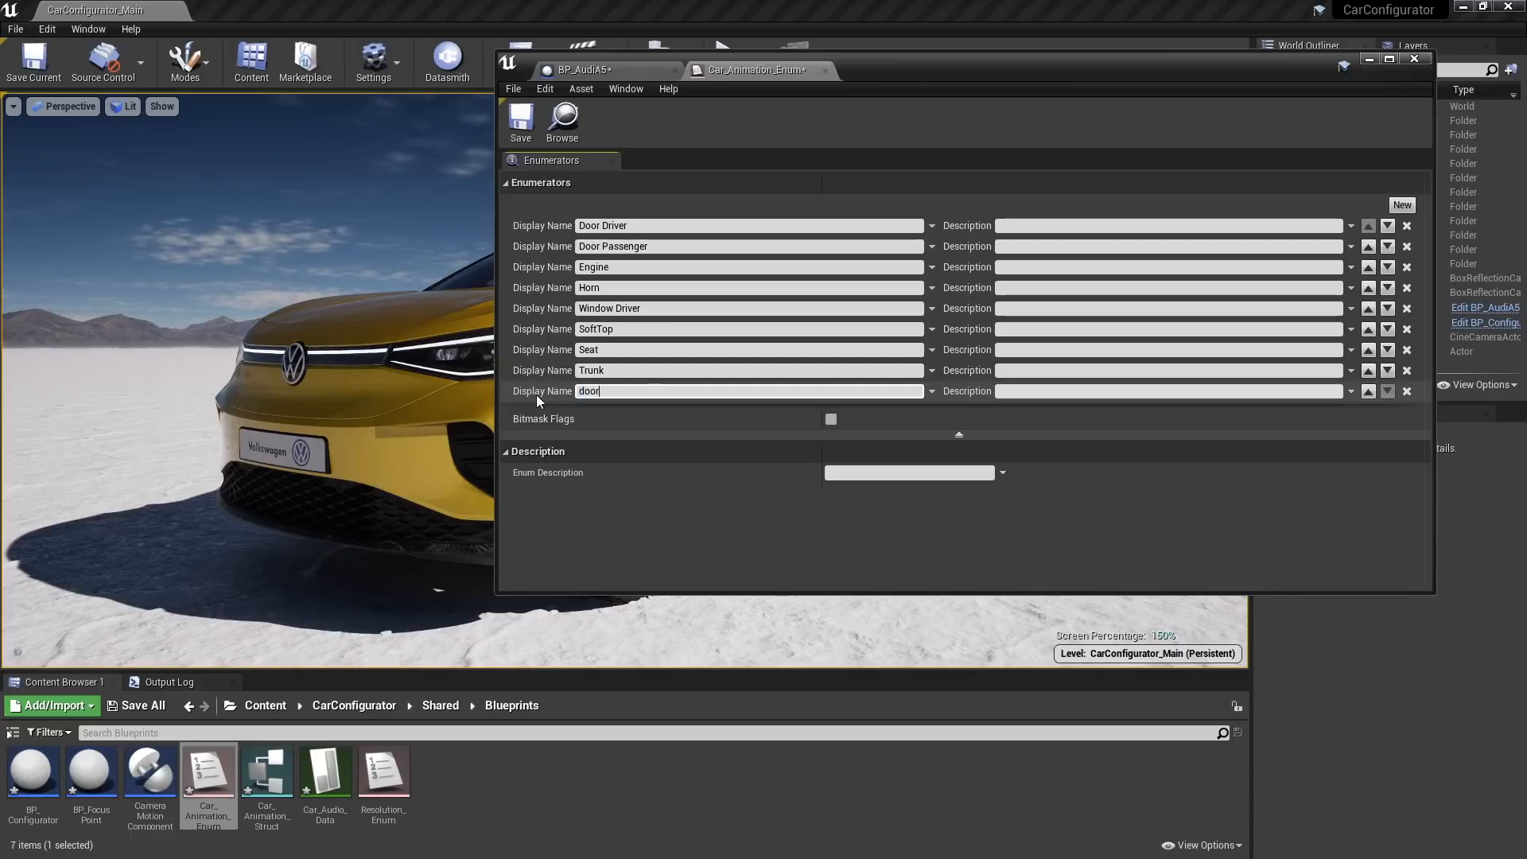
type("_rea")
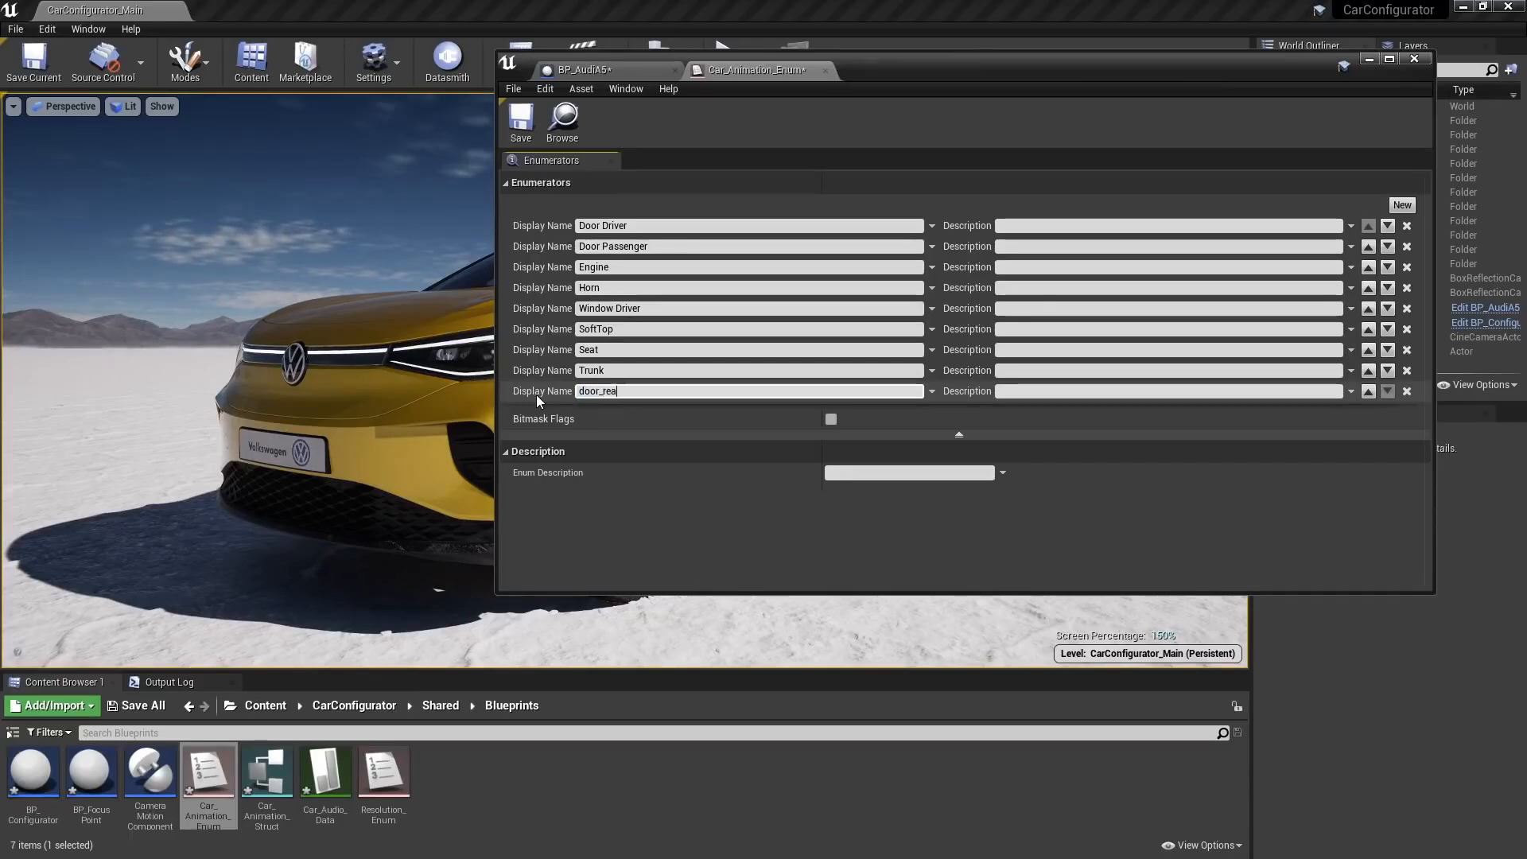
type("r")
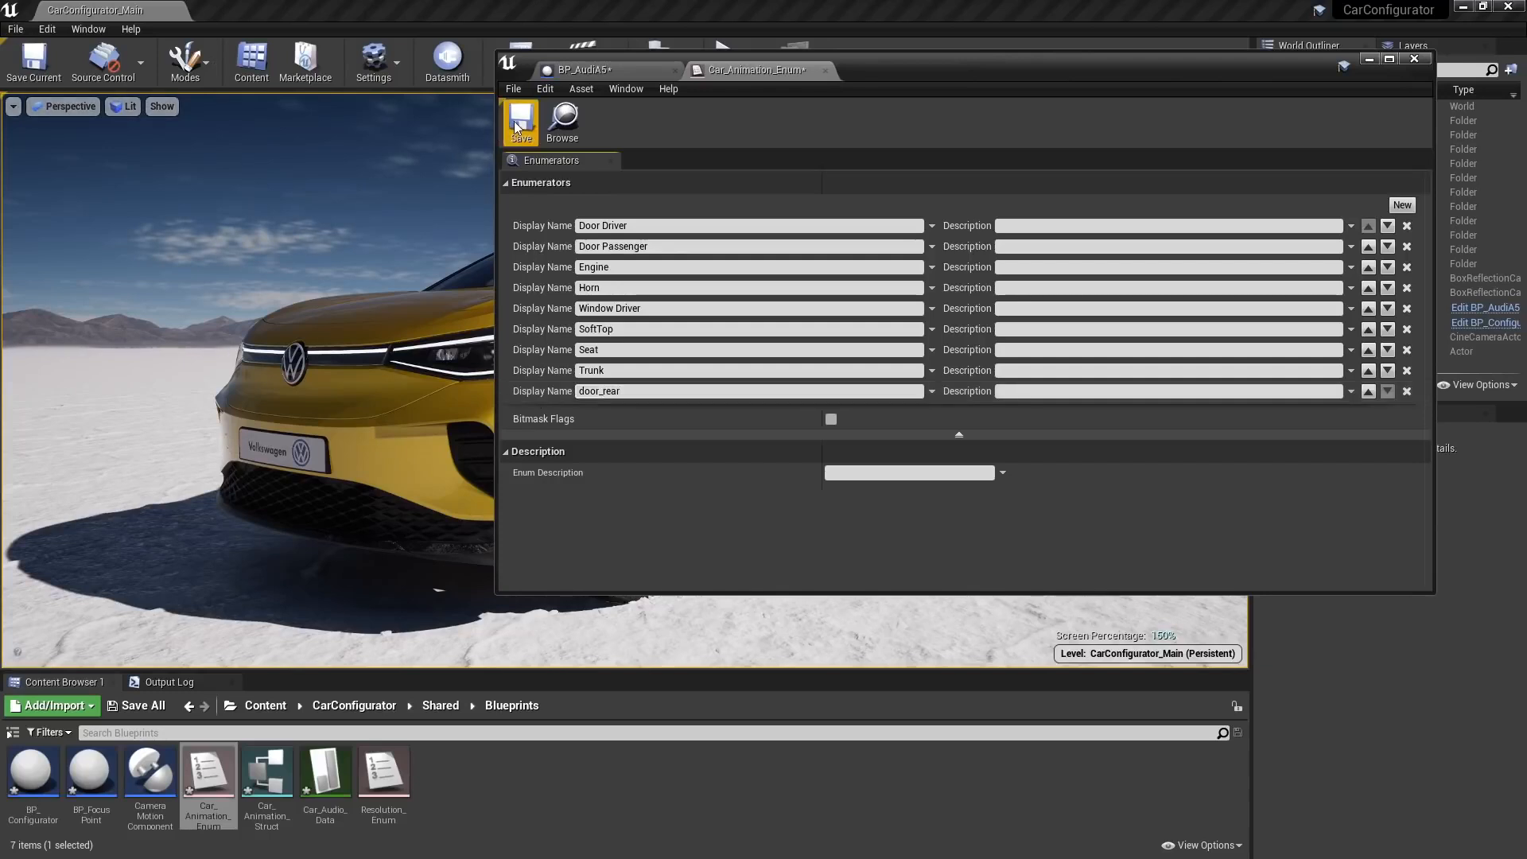
left_click(521, 121)
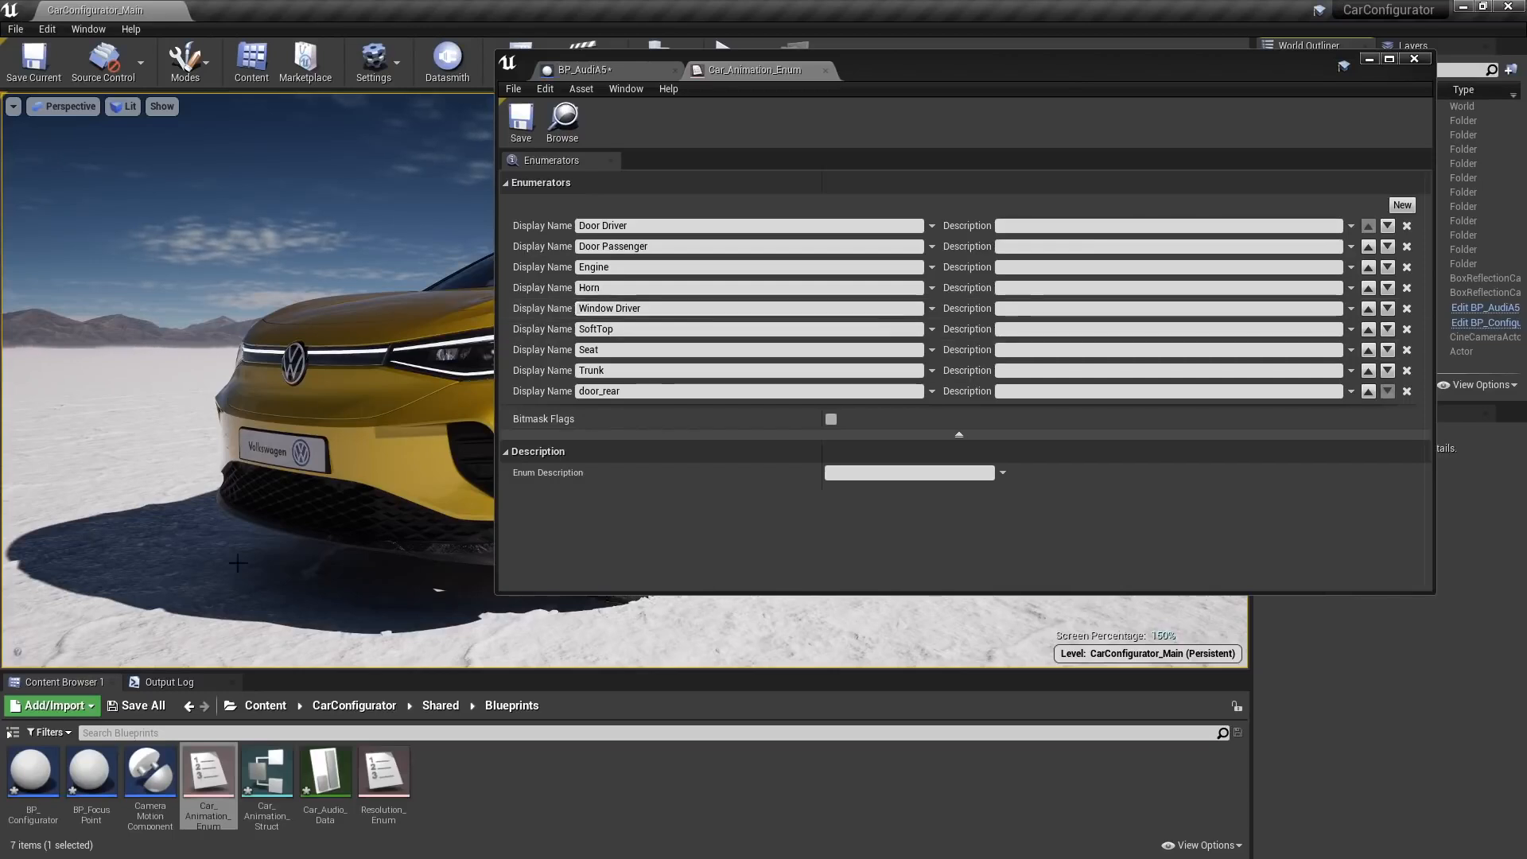
Open the Car_Audio_Data table and add a row with its Car Part set to door_rear
double_click(326, 768)
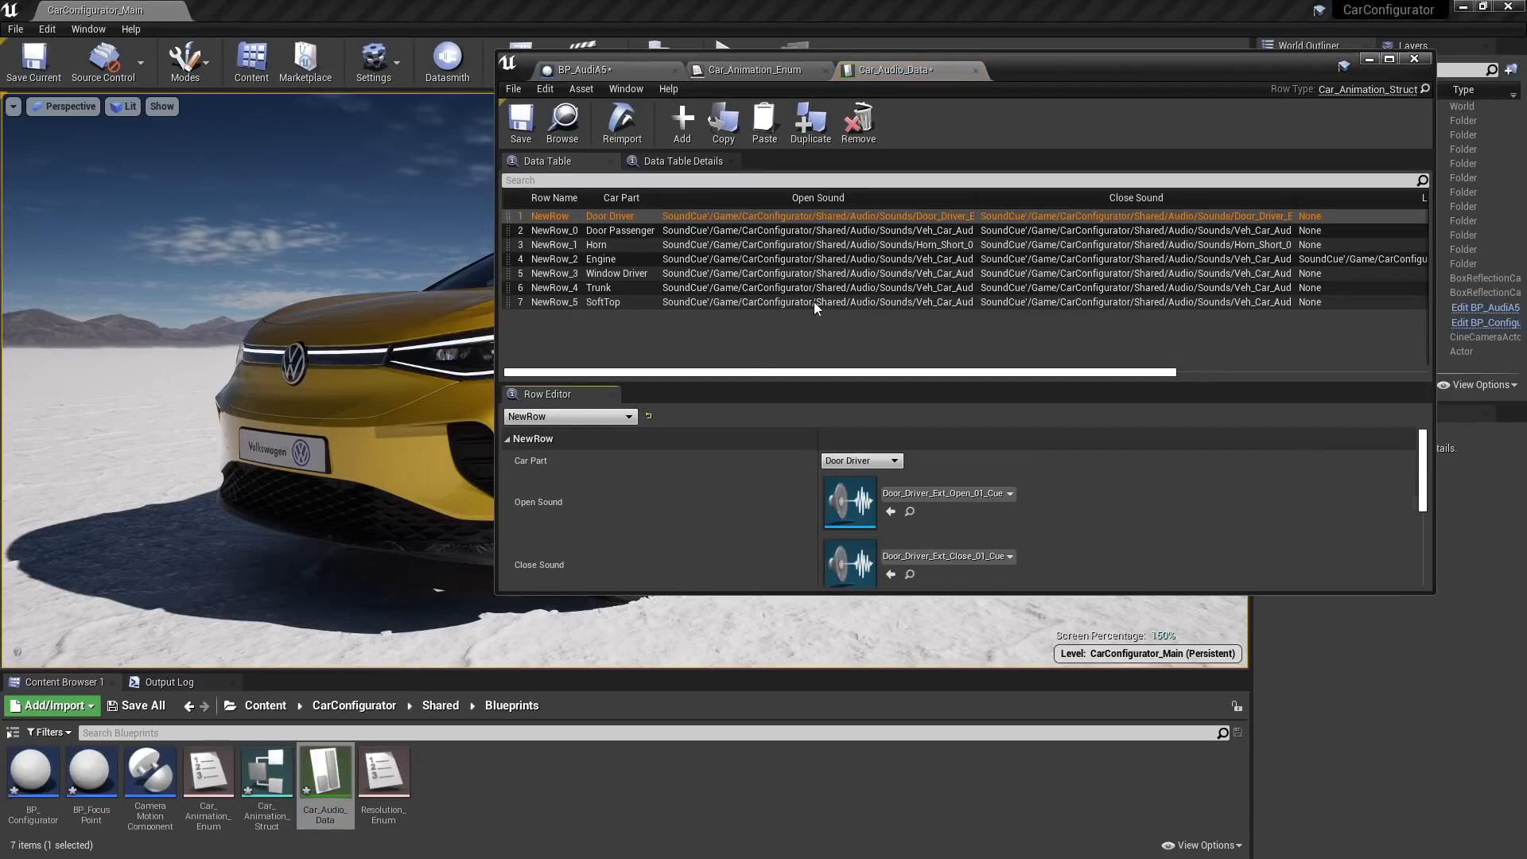
left_click(681, 123)
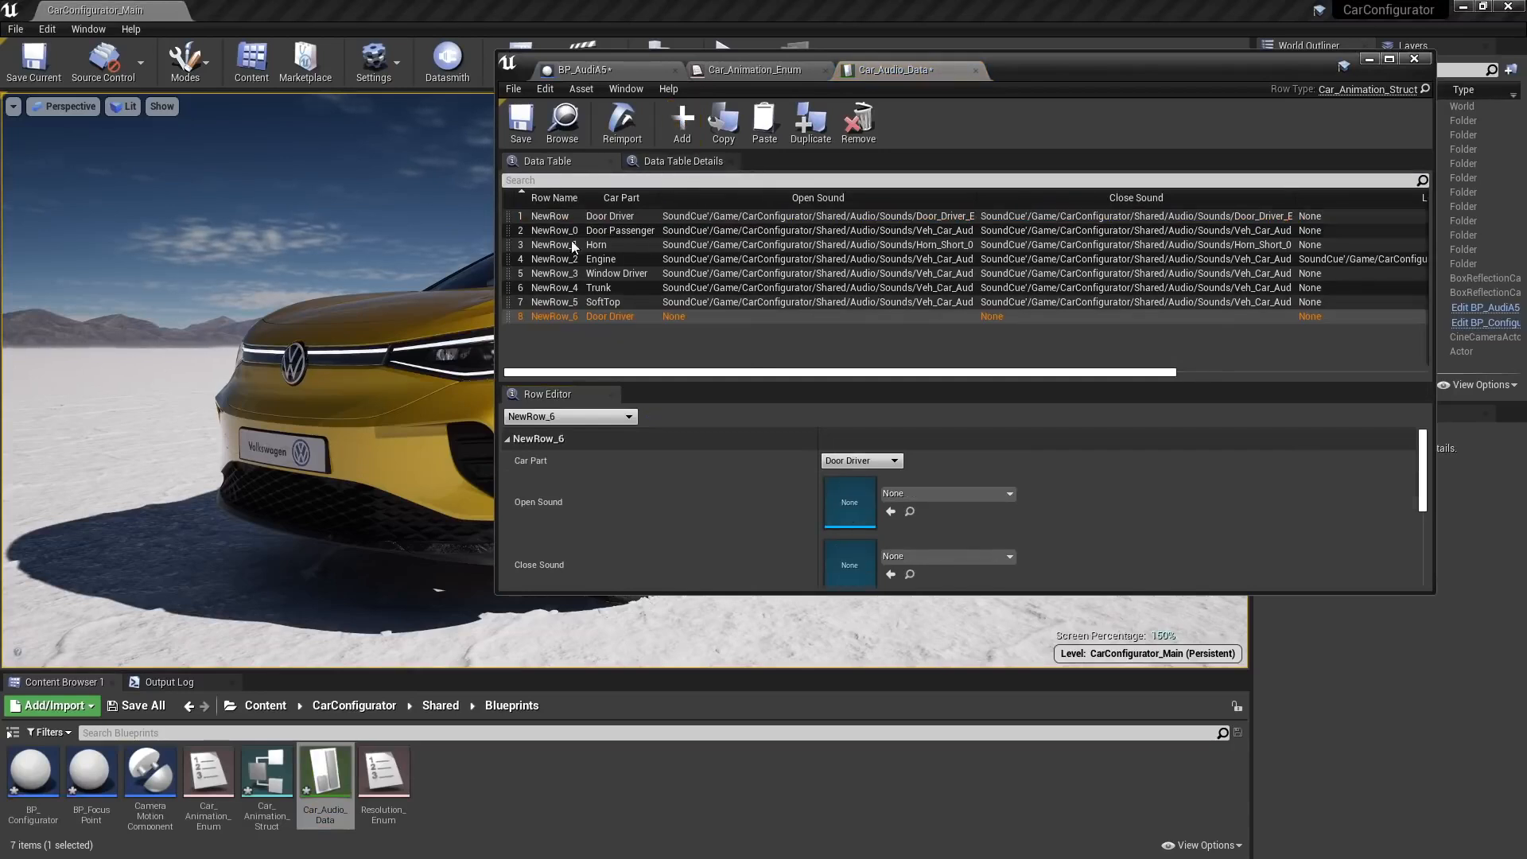
left_click(852, 462)
left_click(852, 557)
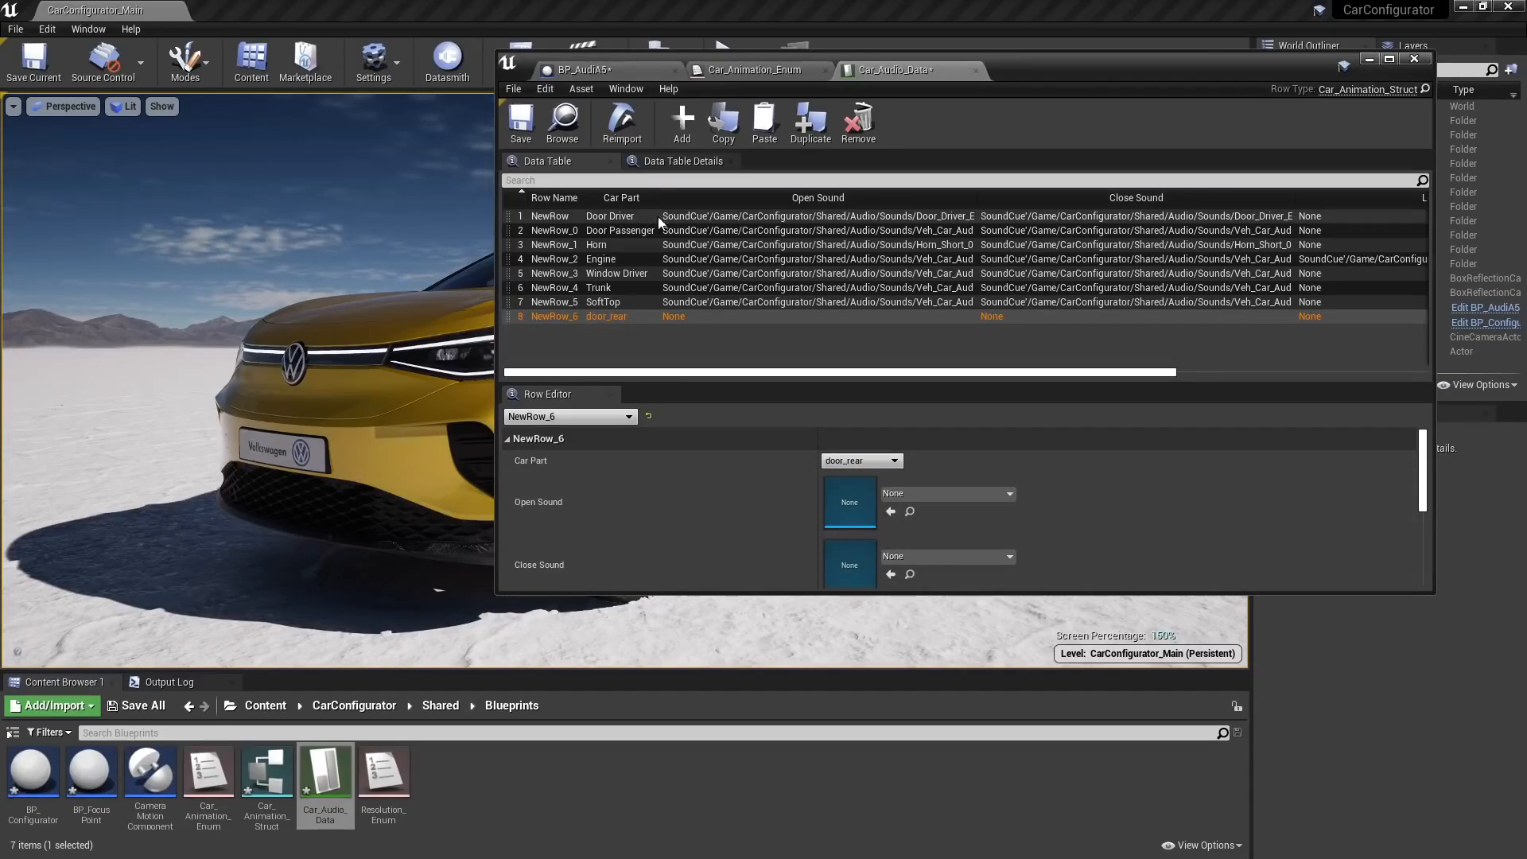
Set the door_rear row's Open Sound to Door_Driver_Ext_Open_01_Cue and Close Sound to Door_Driver_Ext_Close_01_Cue, and save the table
left_click(948, 495)
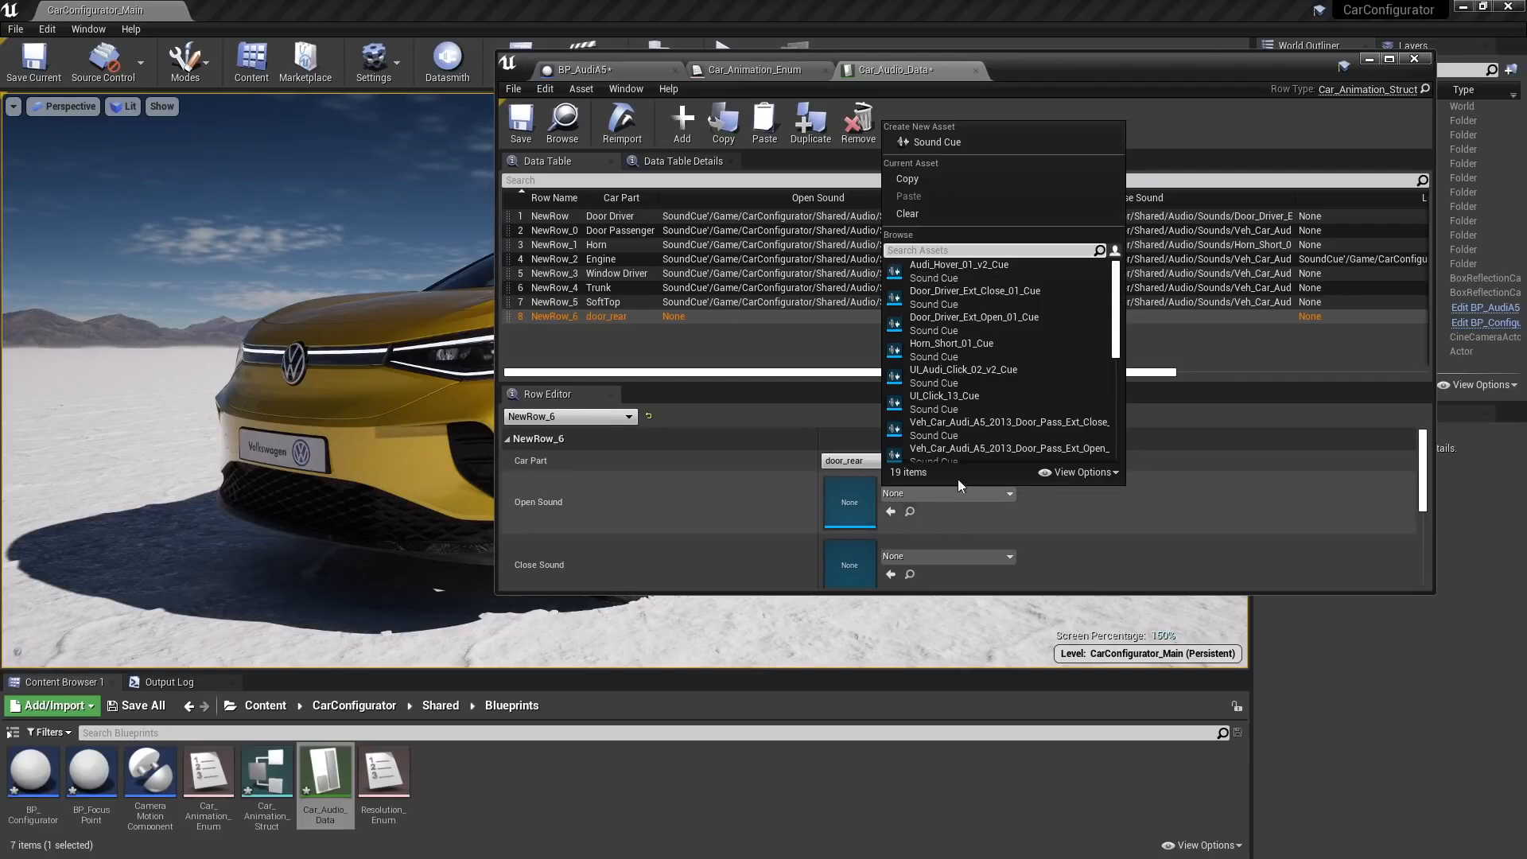
left_click(1013, 316)
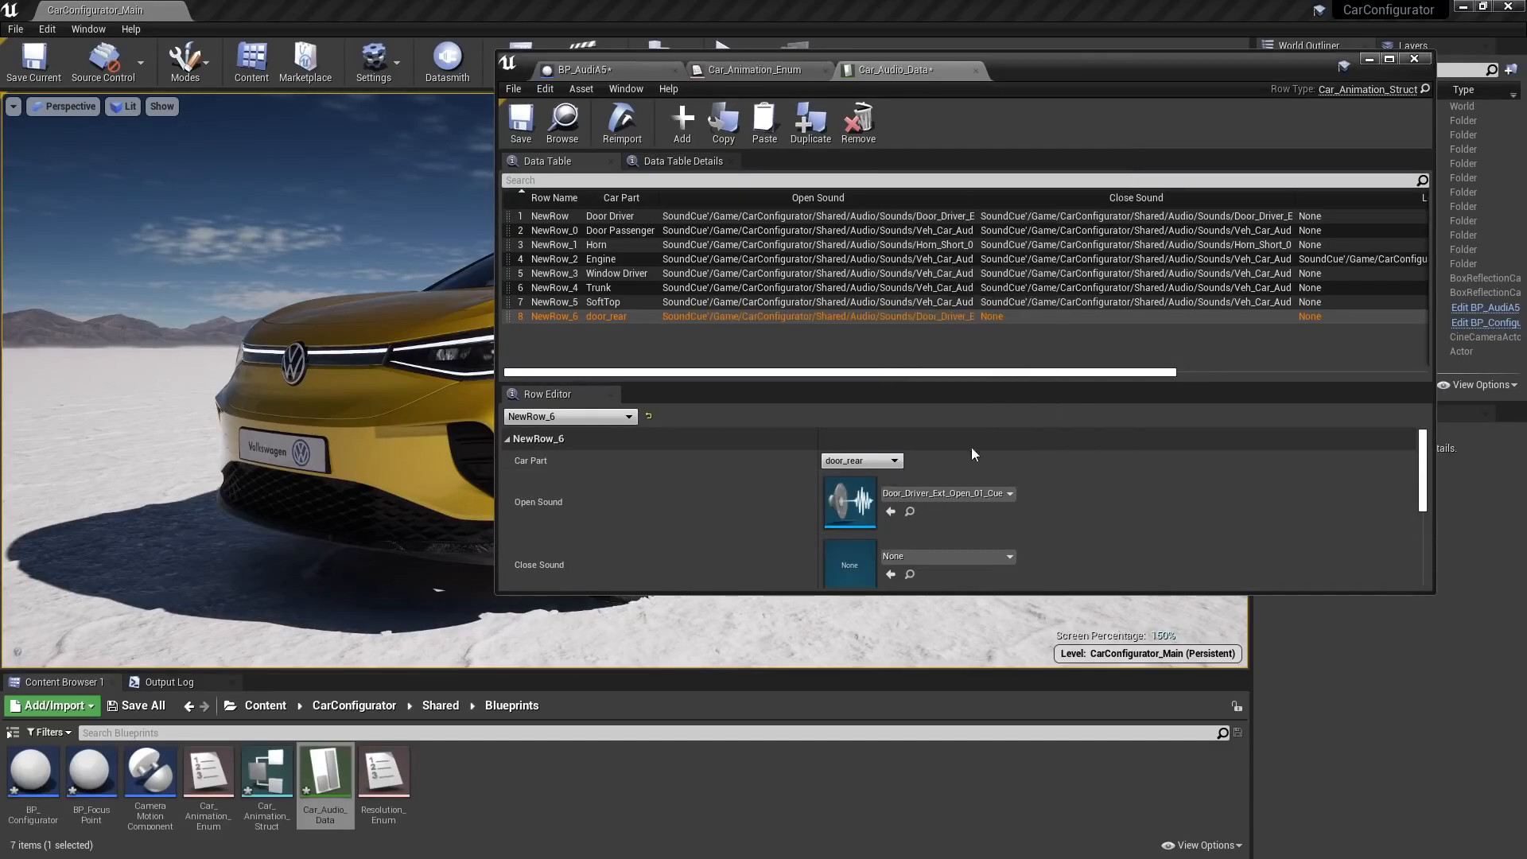
left_click(943, 556)
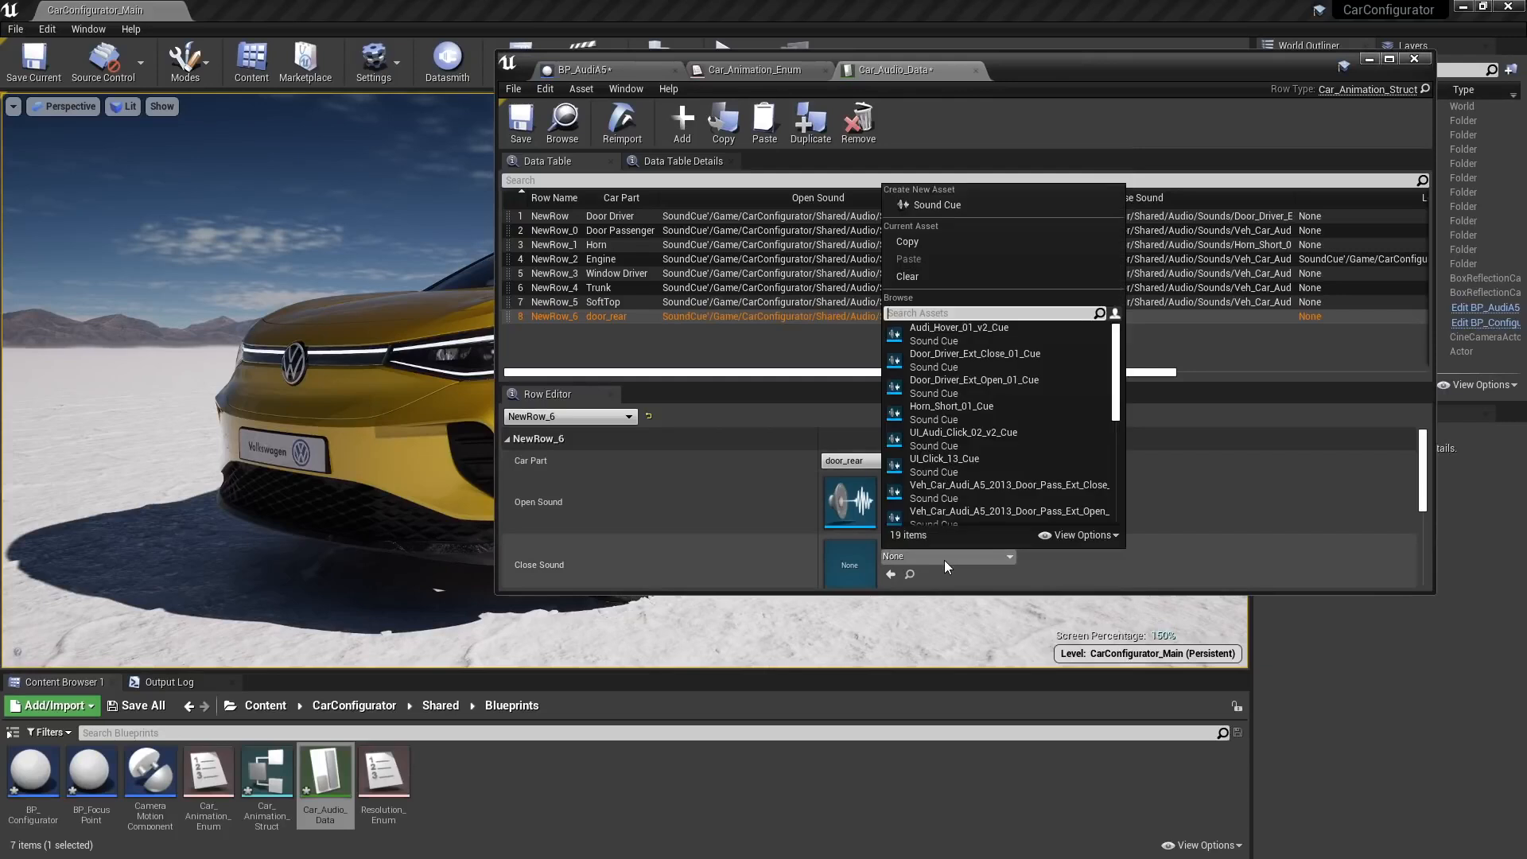
left_click(958, 362)
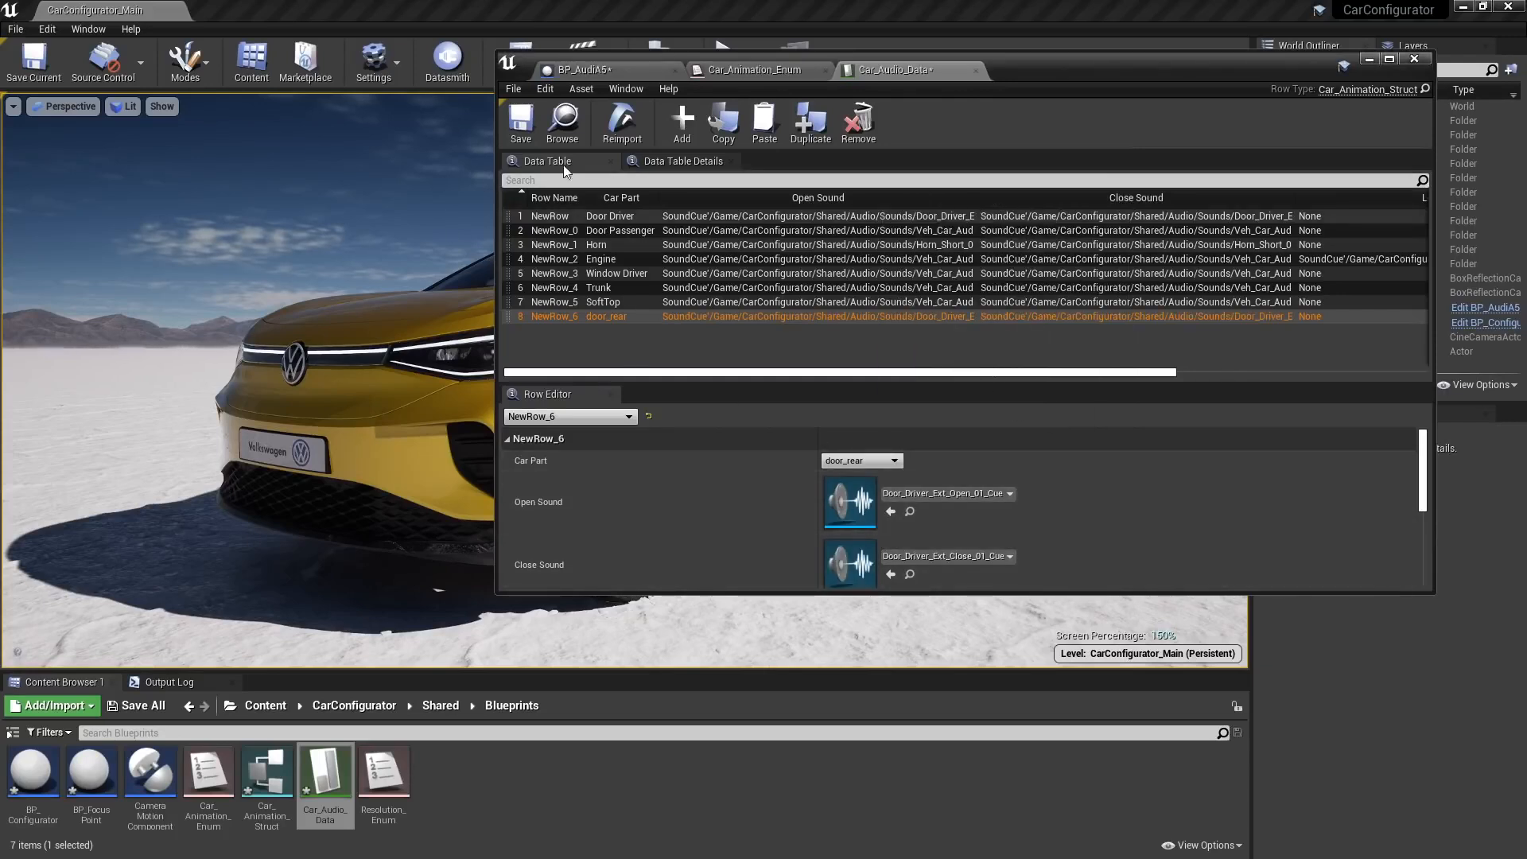
left_click(519, 125)
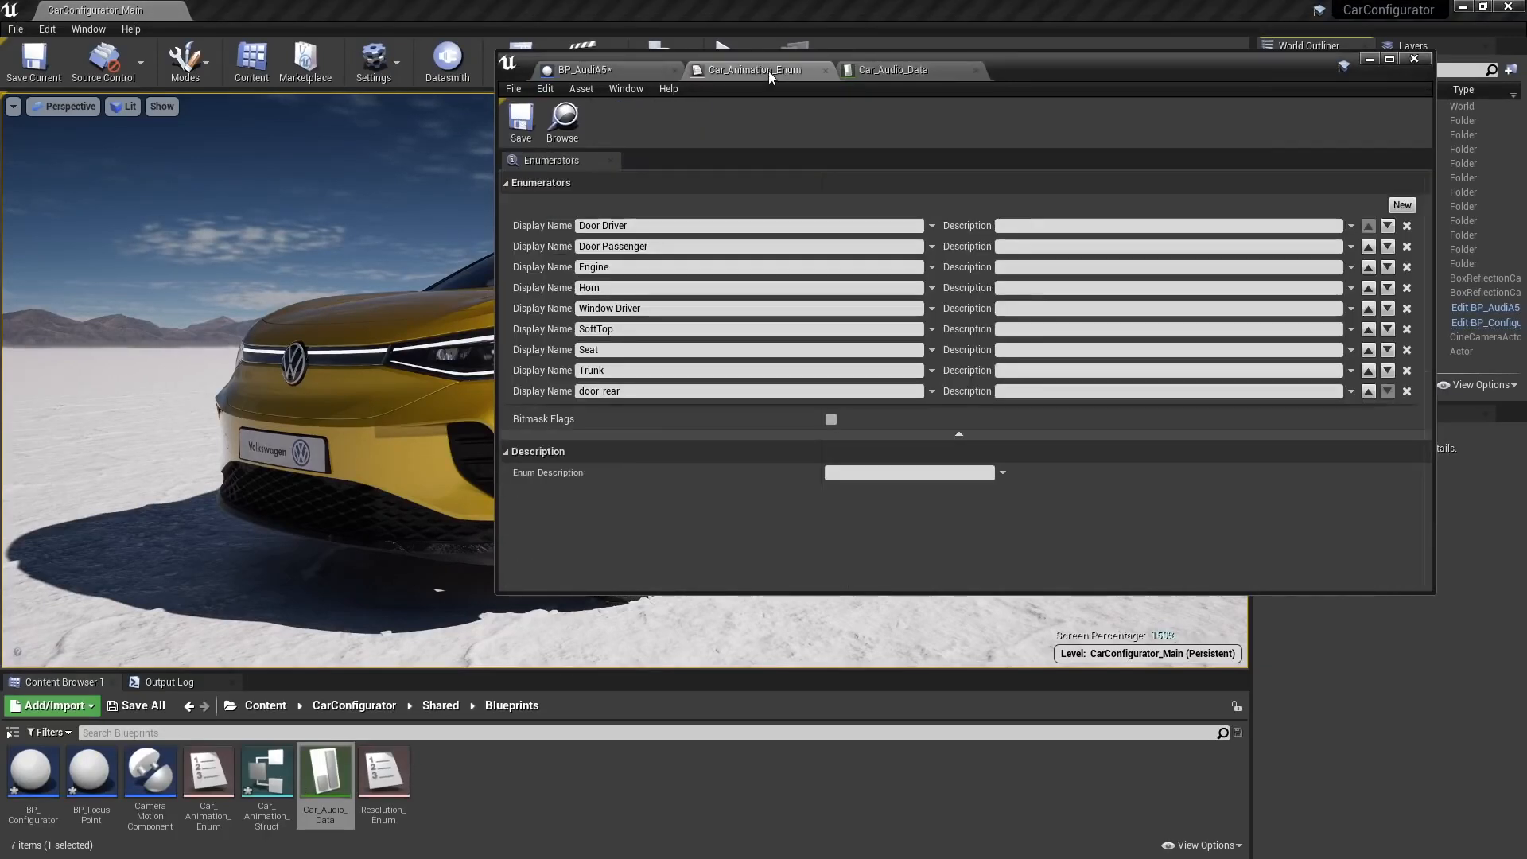
Return to the BP_AudiA5 event graph from the level editor and maximize the blueprint window
left_click(759, 70)
left_click(585, 70)
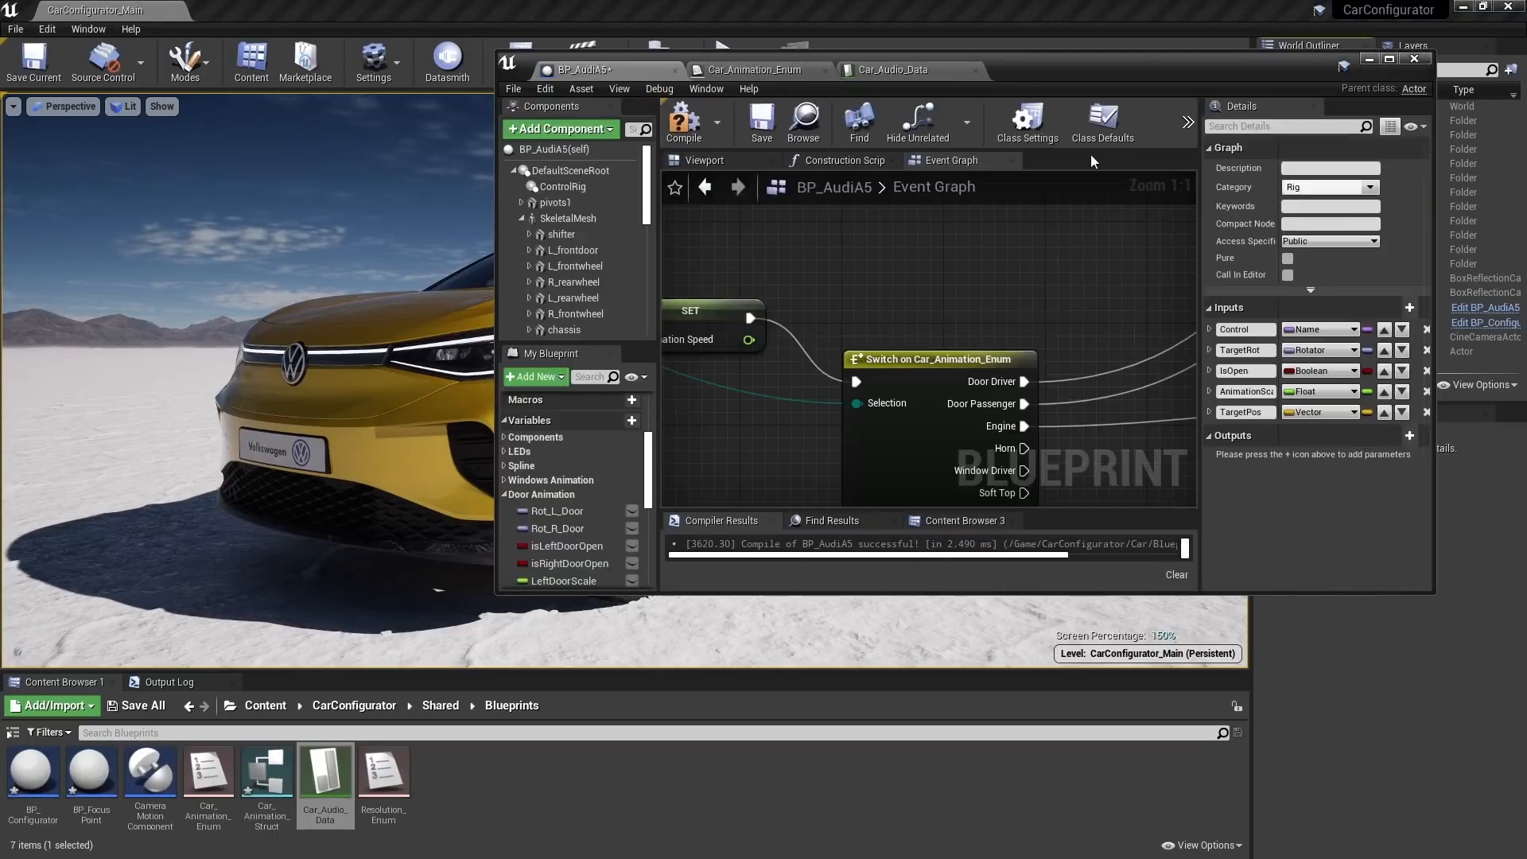
left_click(1371, 60)
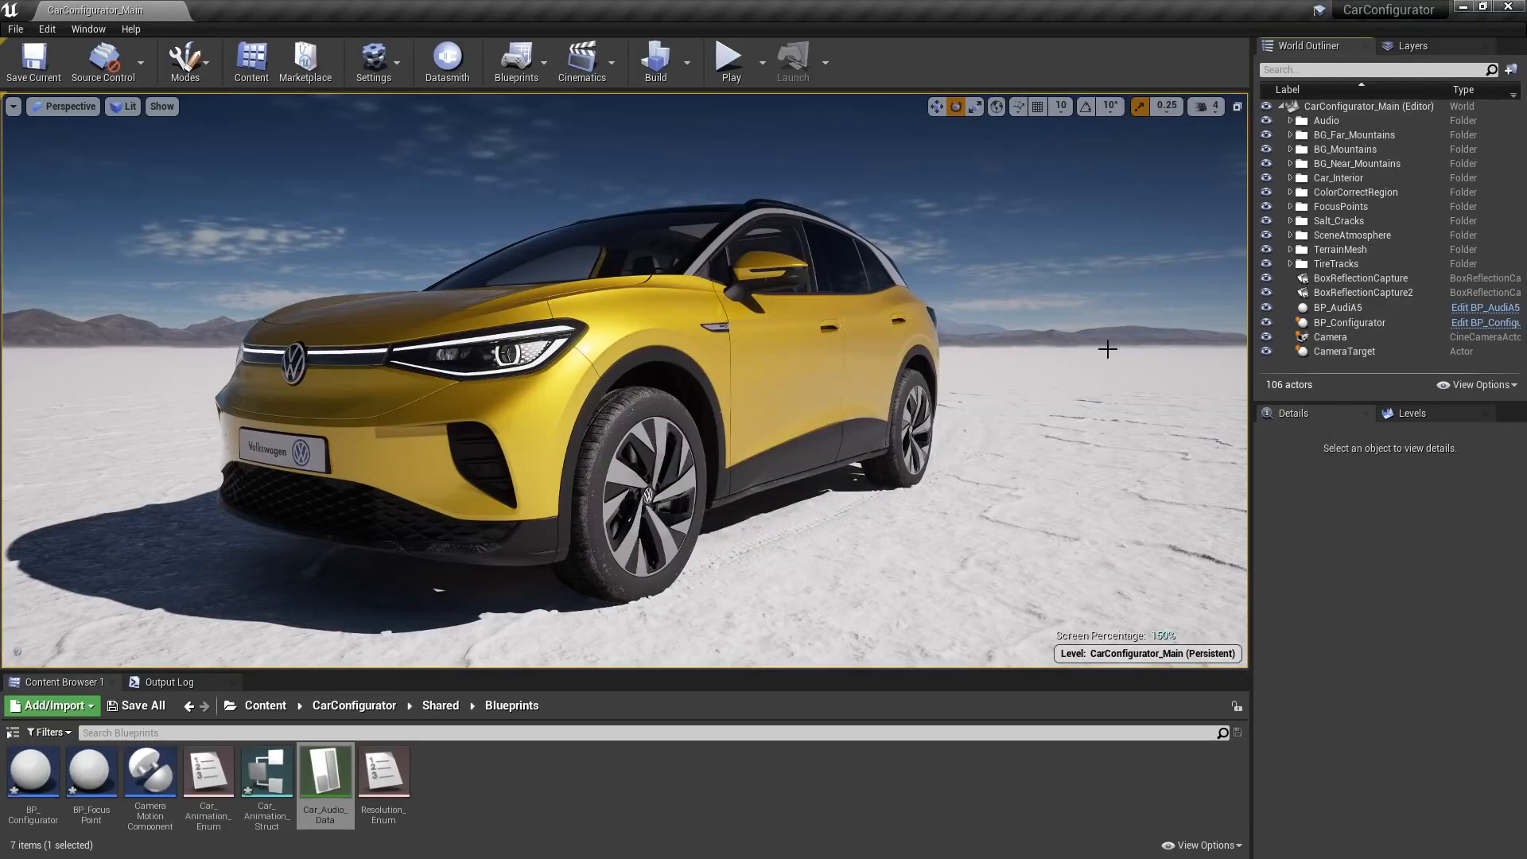
left_click(1496, 309)
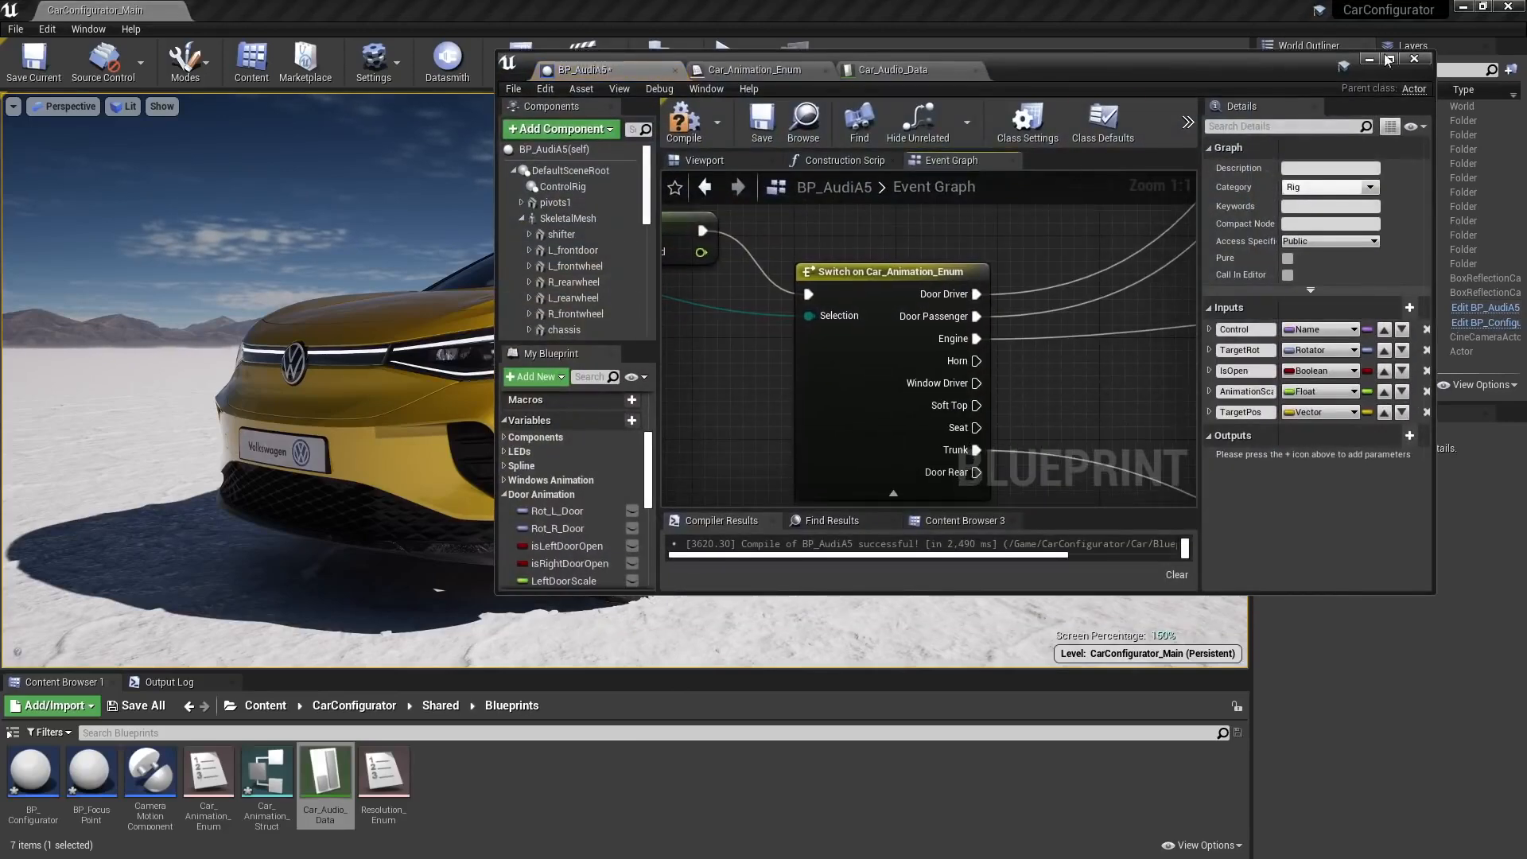
left_click(1388, 59)
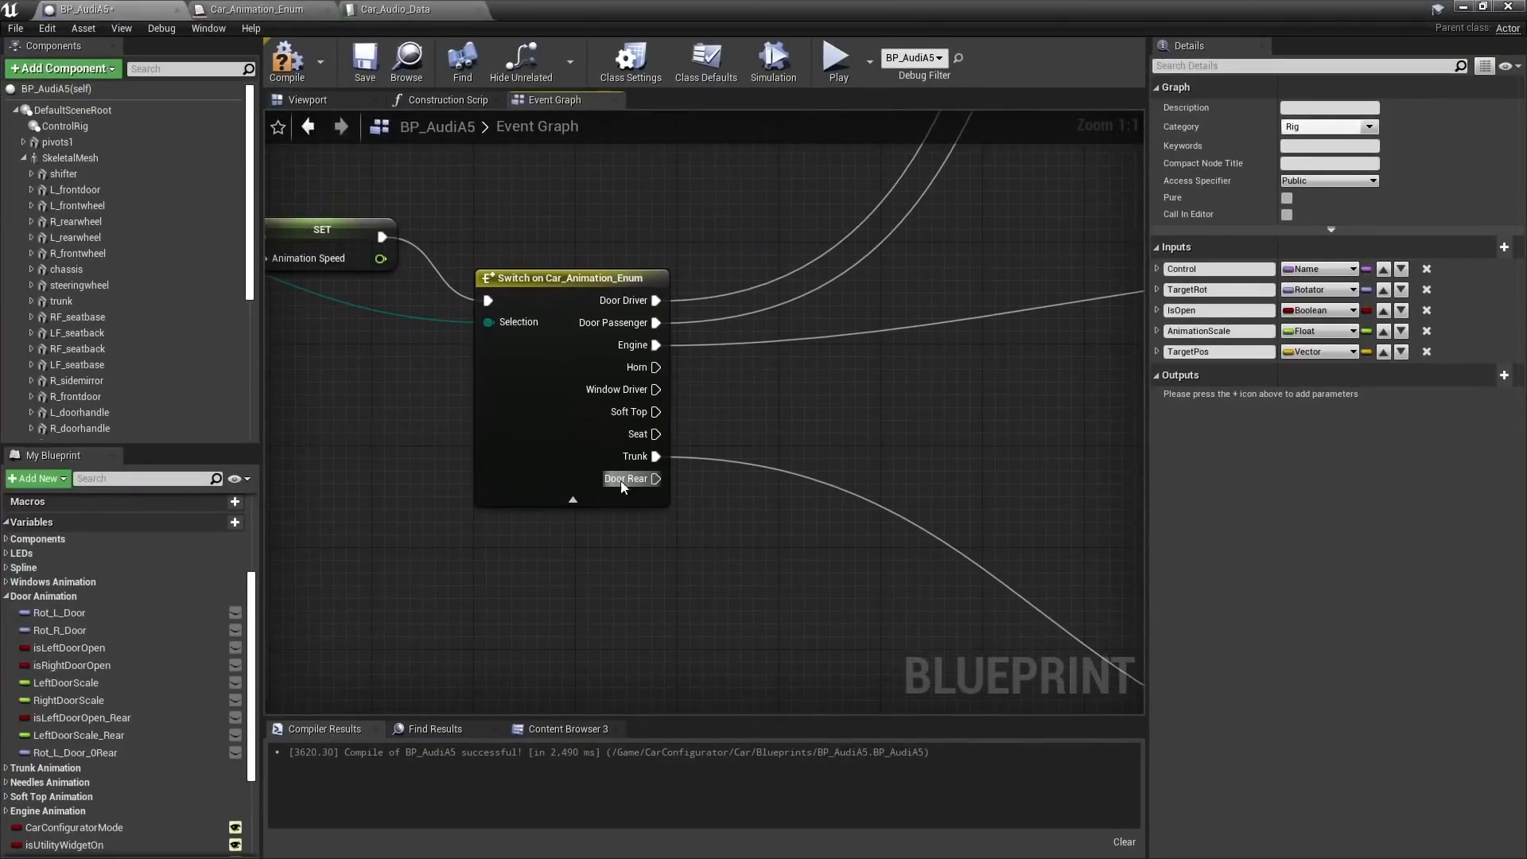
Connect the switch's Door Rear output to the LeftDoorScale_Rear Set node and straighten the wire with a reroute node
left_click_drag(655, 478, 1044, 266)
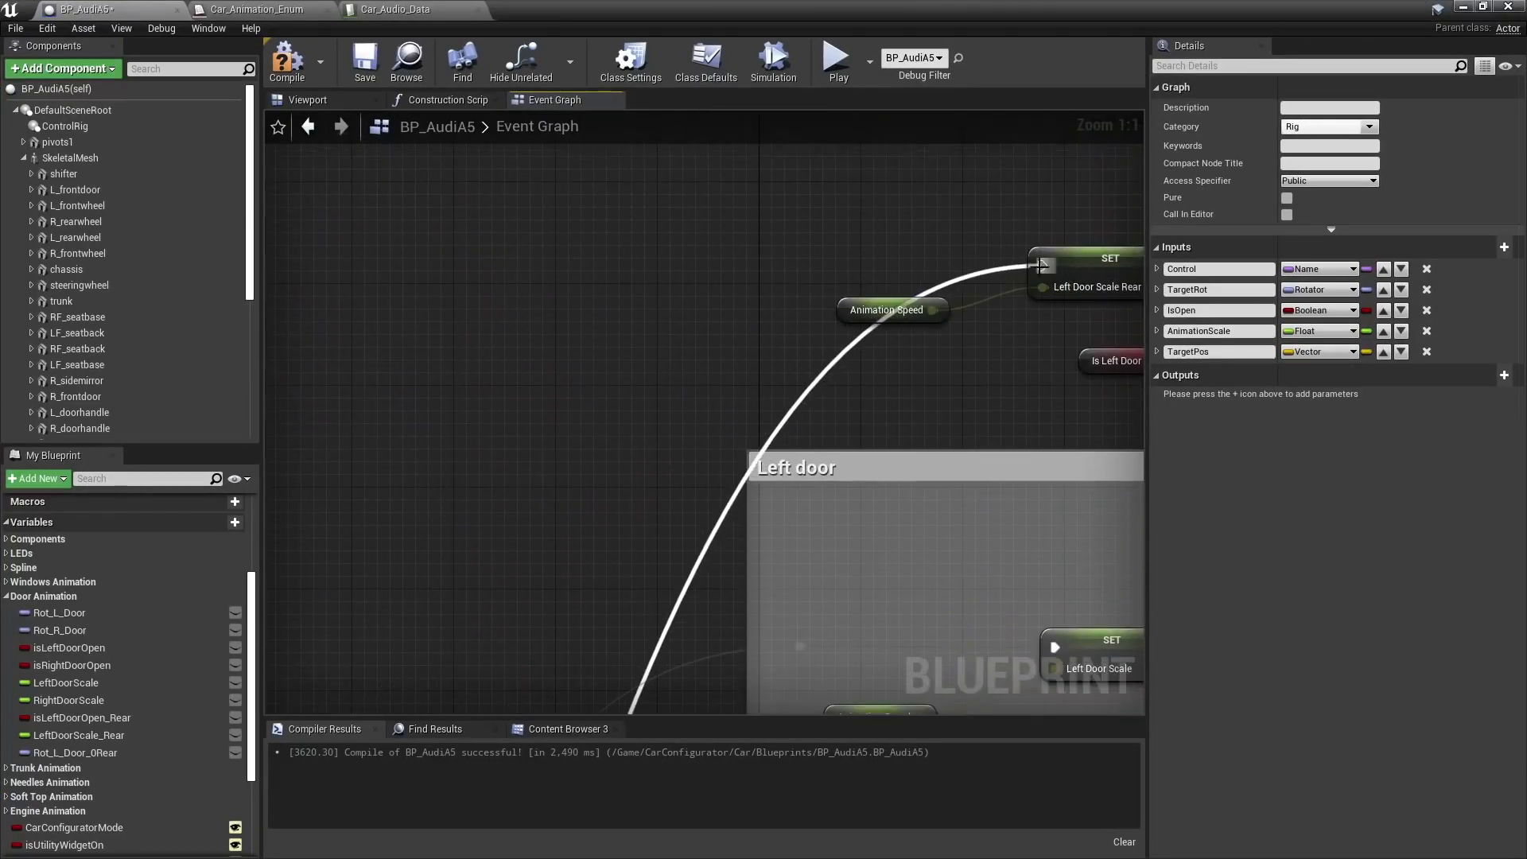
double_click(792, 414)
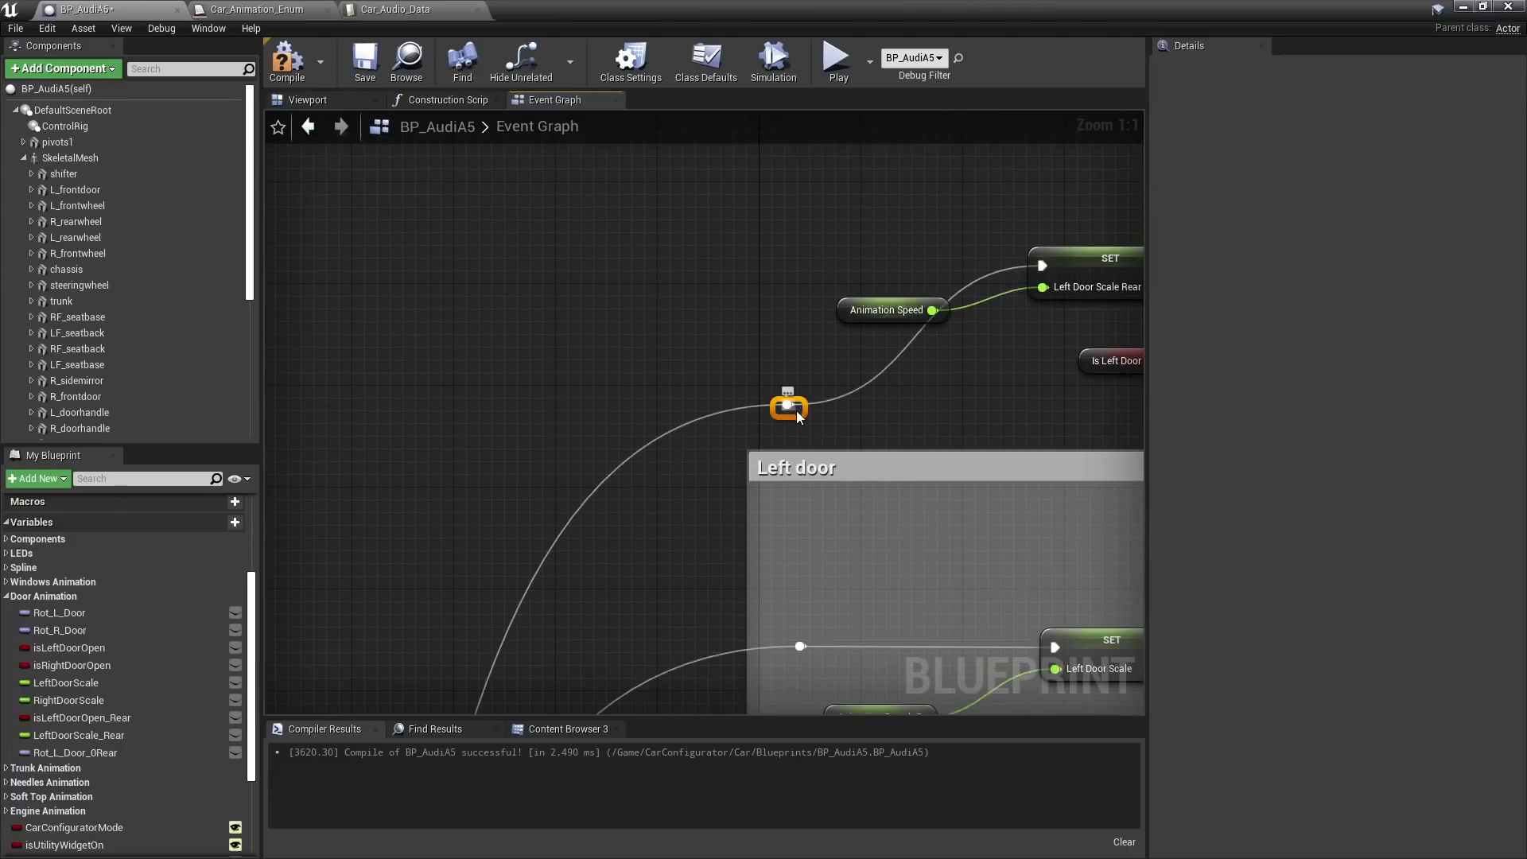
left_click_drag(795, 411, 780, 297)
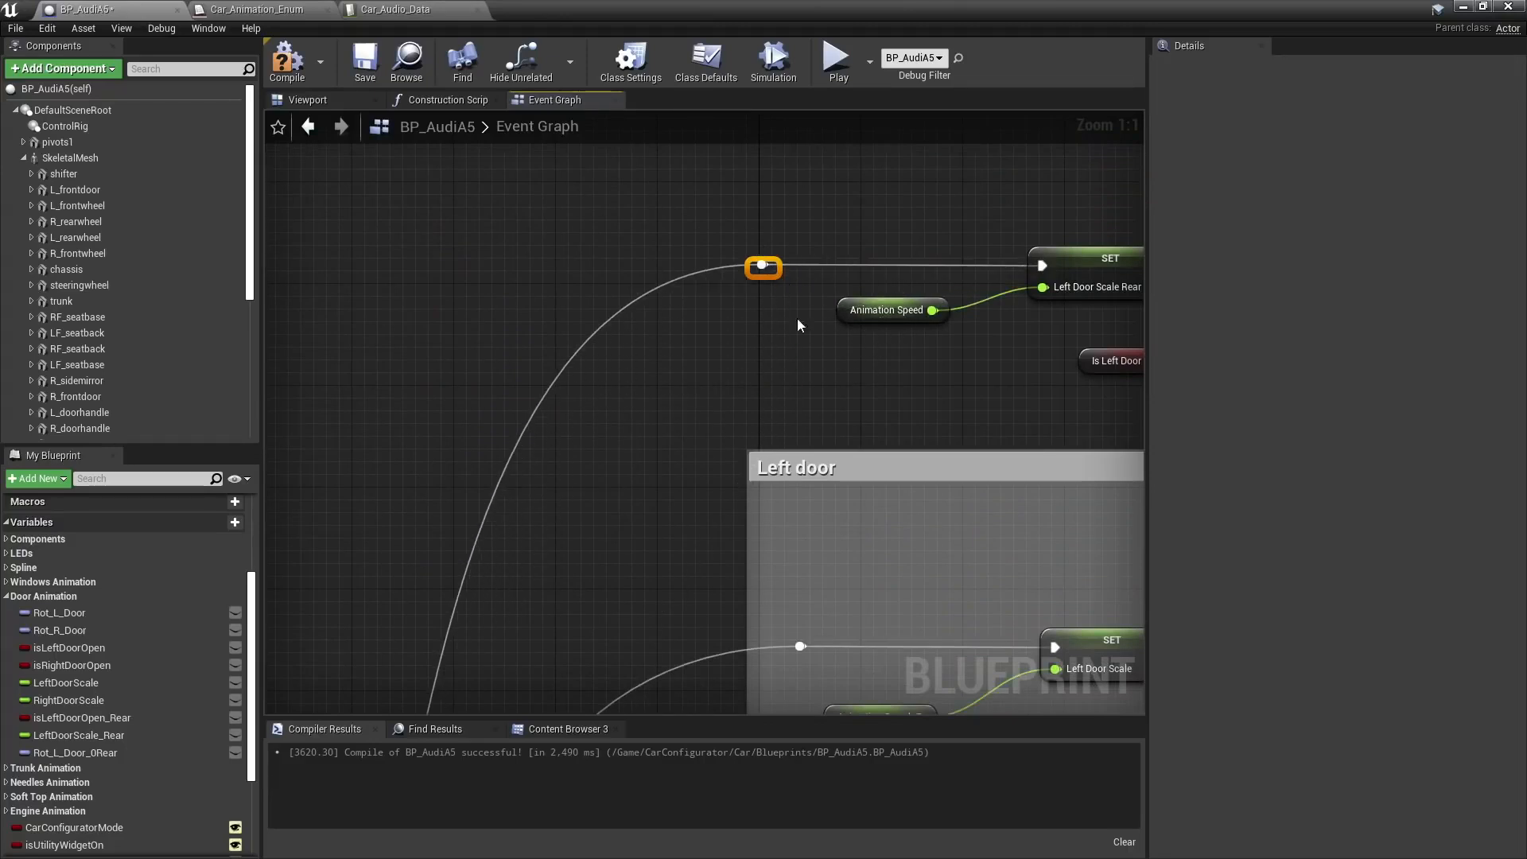
Review the rear left door node chain through its Branch and rotation Set nodes, and compile the blueprint
right_click_drag(801, 324, 564, 385)
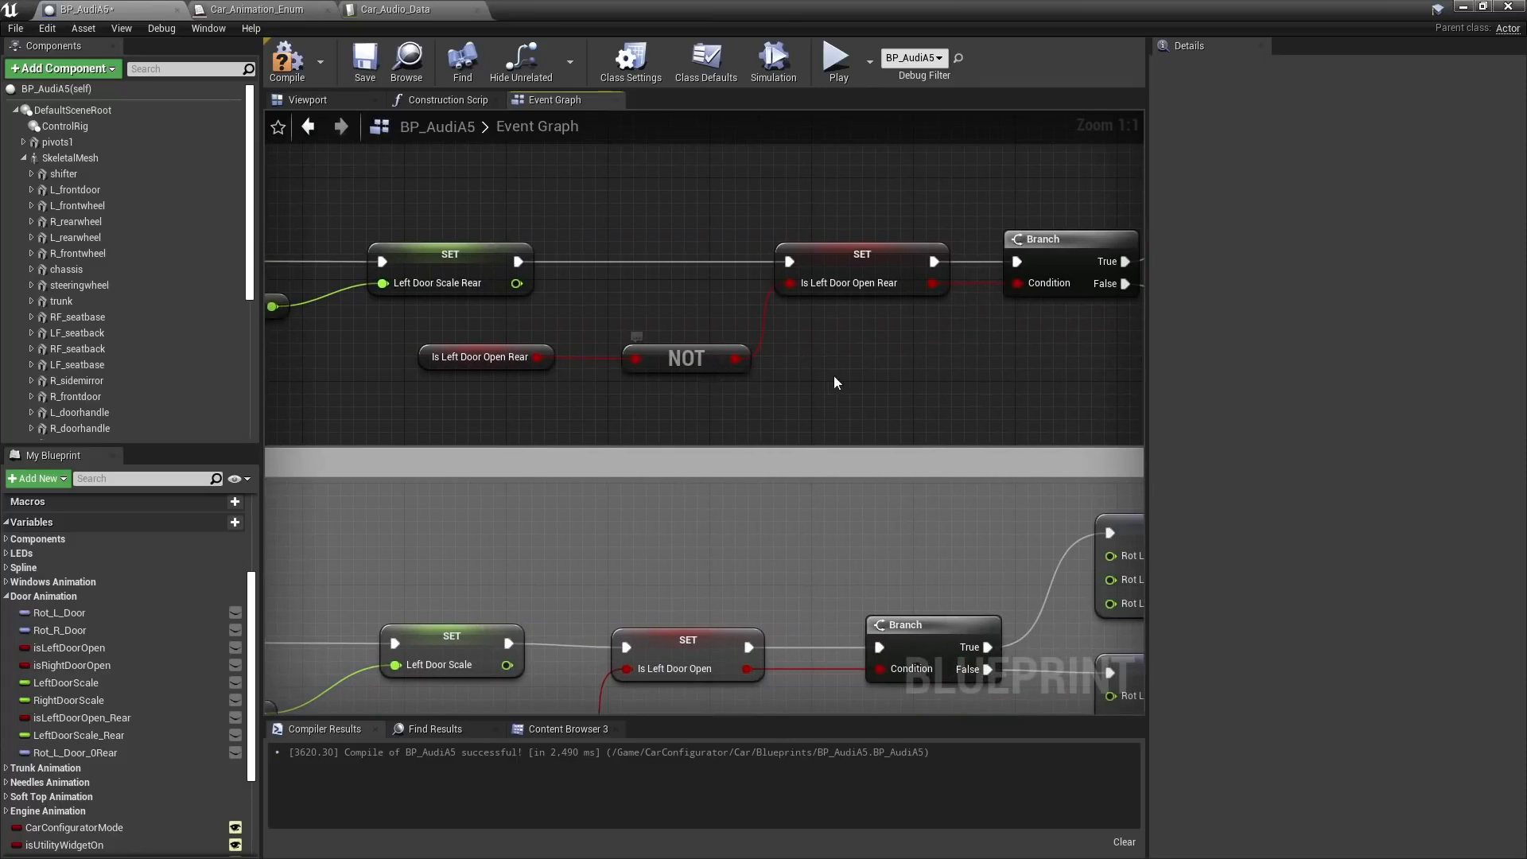
right_click_drag(833, 375, 498, 377)
scroll(756, 366, "down", 2)
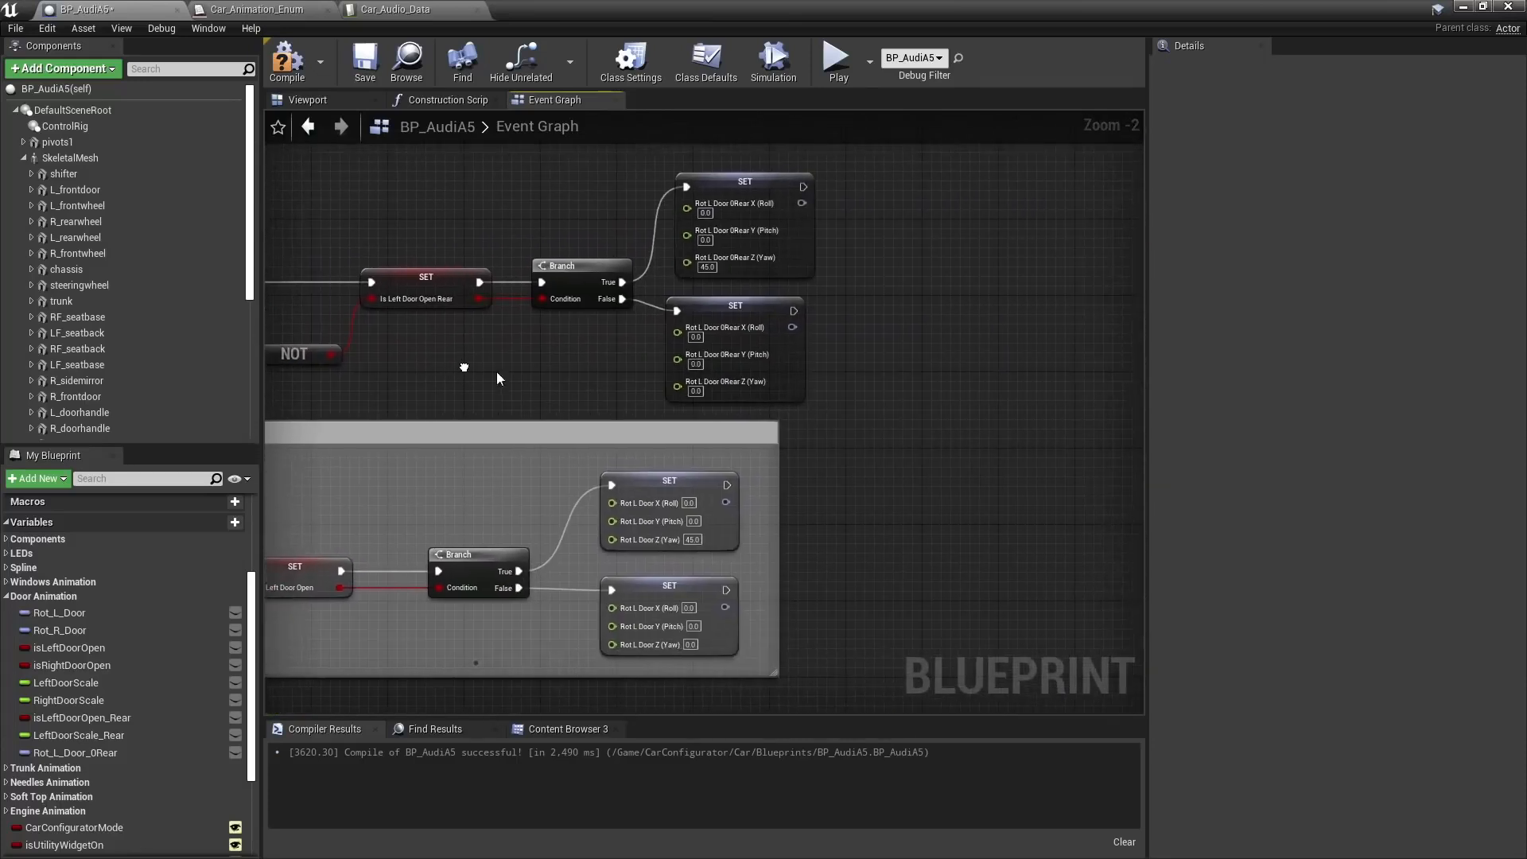
right_click_drag(818, 426, 442, 283)
scroll(707, 338, "down", 1)
right_click_drag(590, 352, 1106, 452)
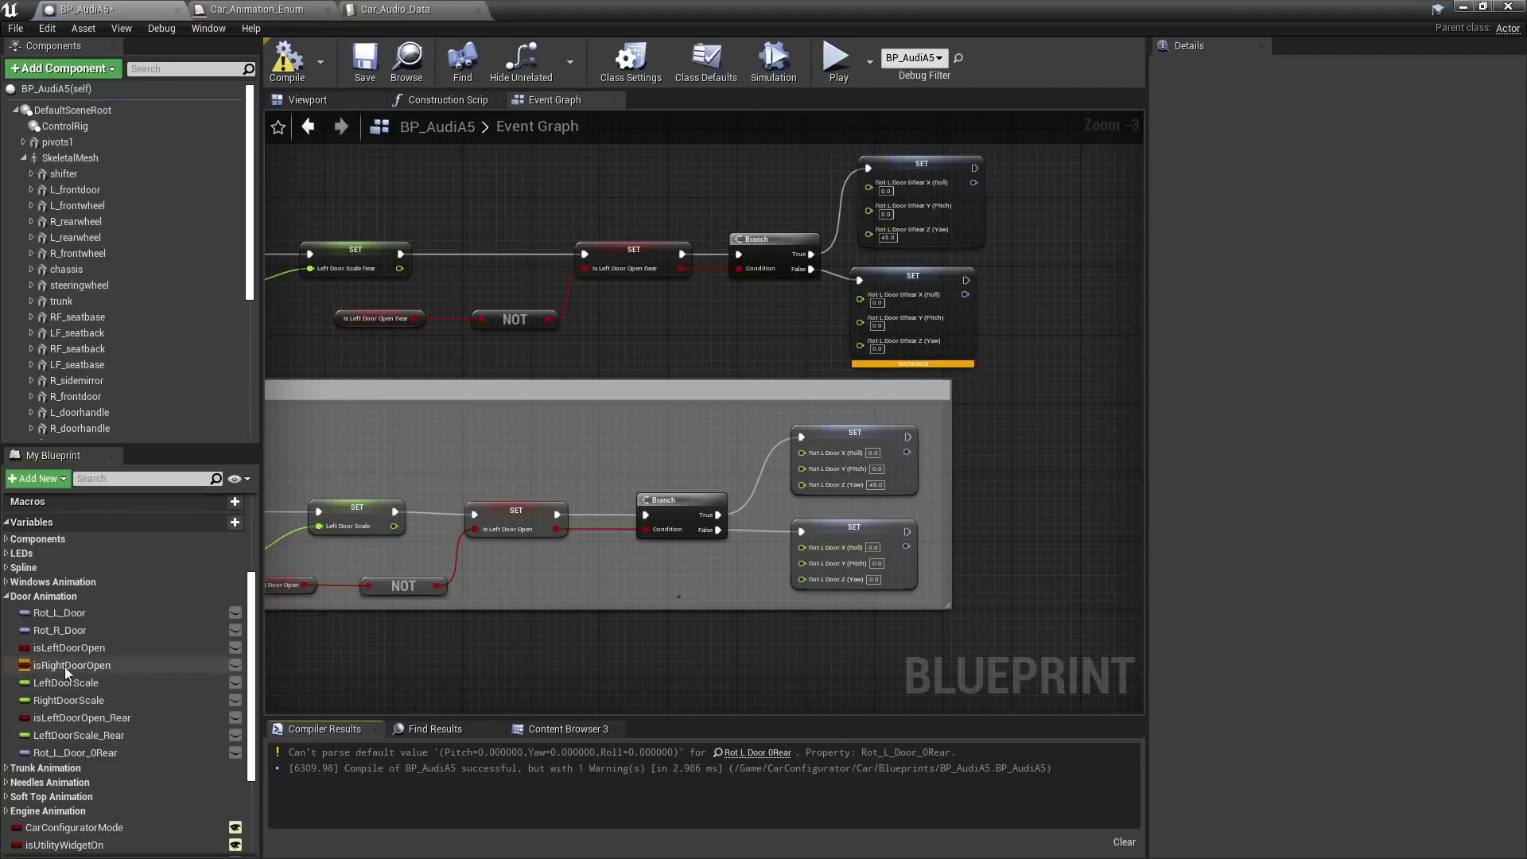
Rename the Rot_R_Door variable to Rot_R_Door2 and recompile the blueprint
left_click(52, 628)
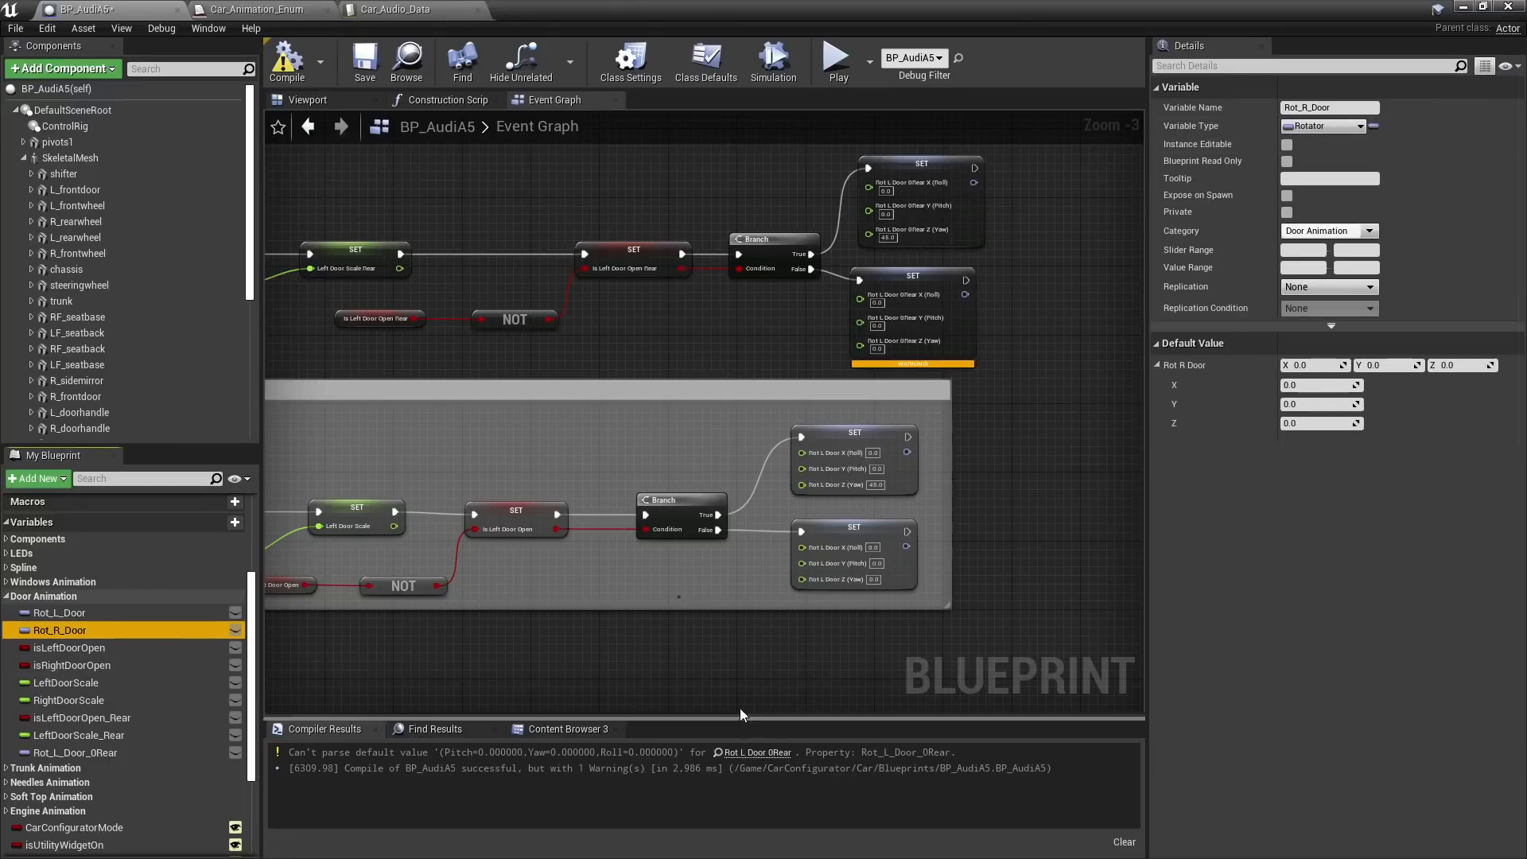
left_click(1341, 108)
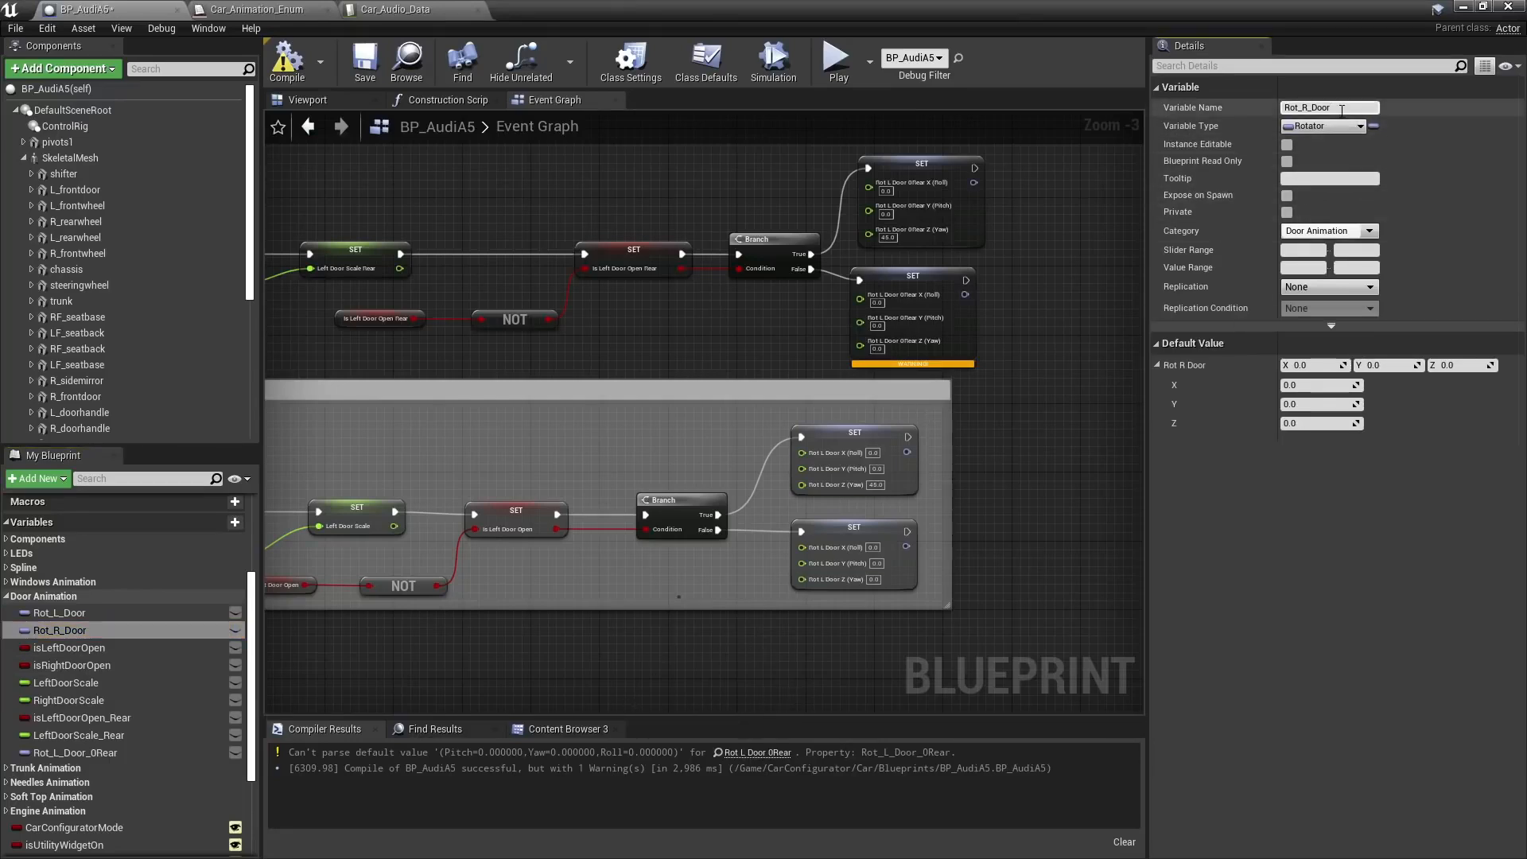
key("Return")
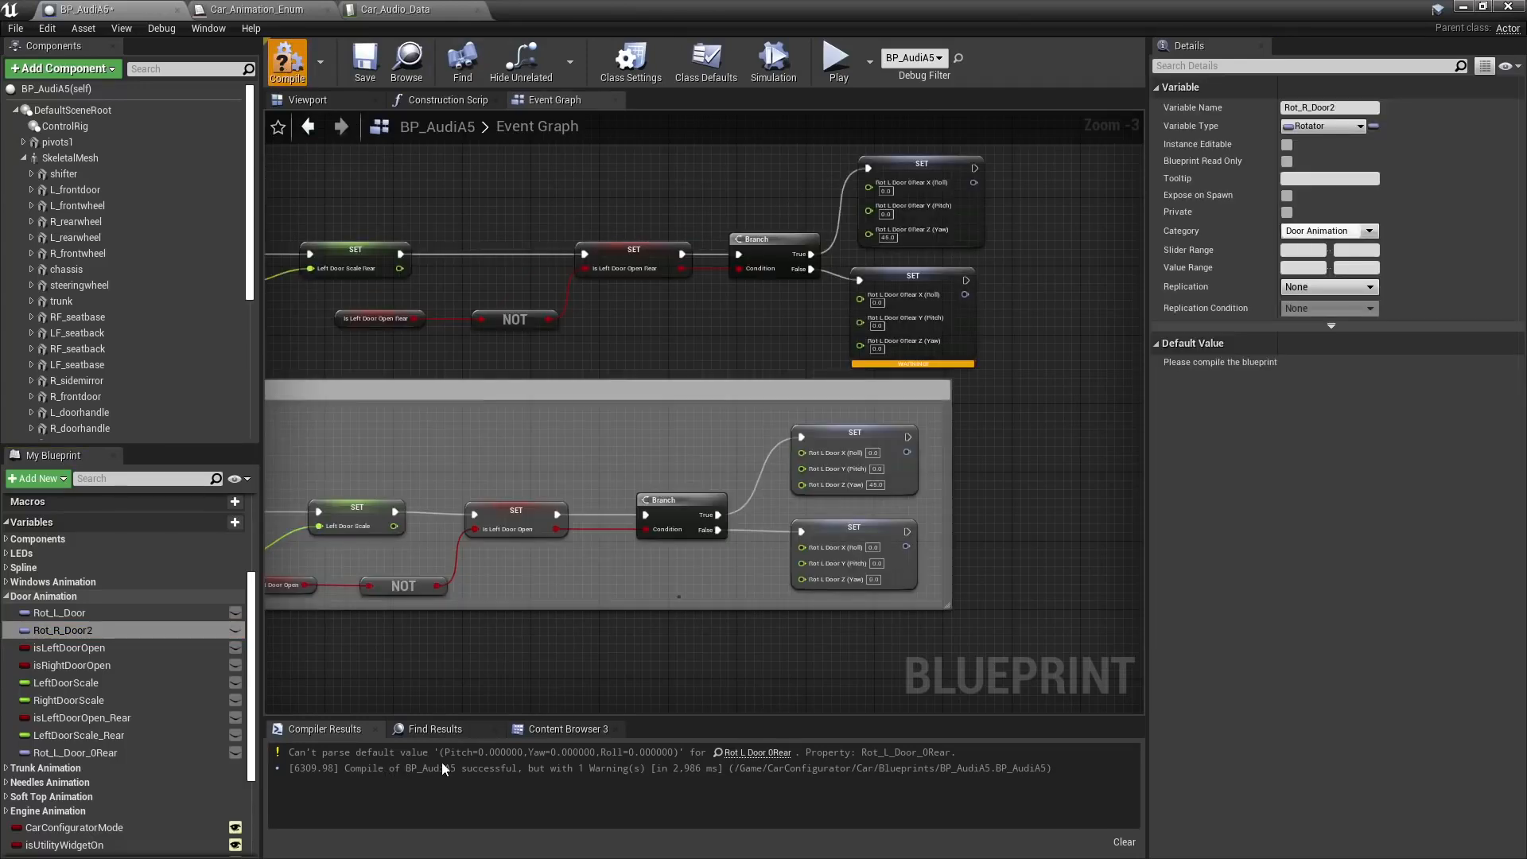
key("F7")
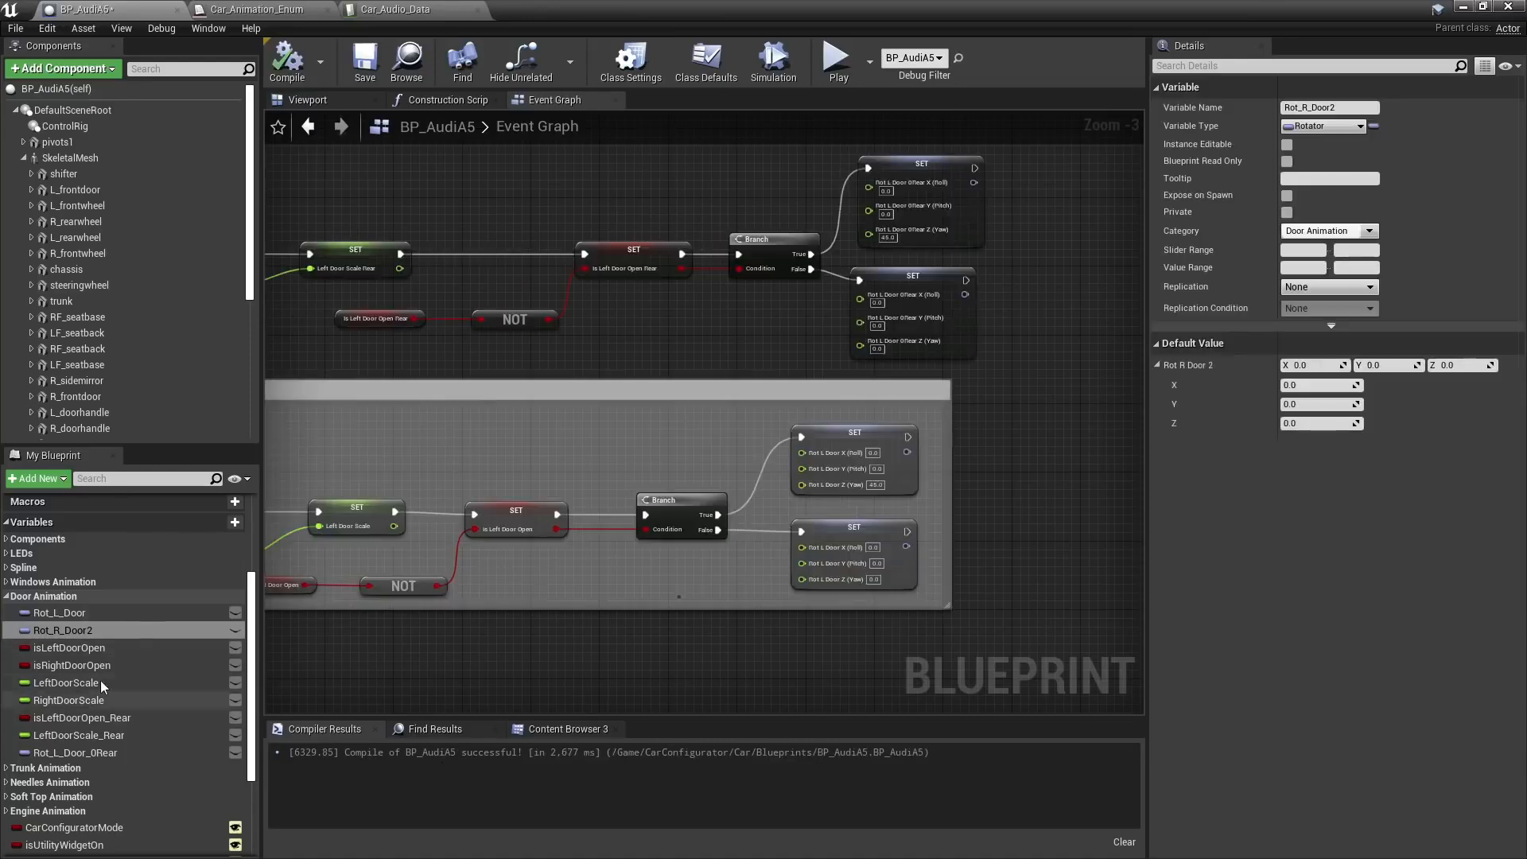
Check the Rot_L_Door_0Rear Set nodes and the Animate Car Parts section of the event graph
left_click(940, 276)
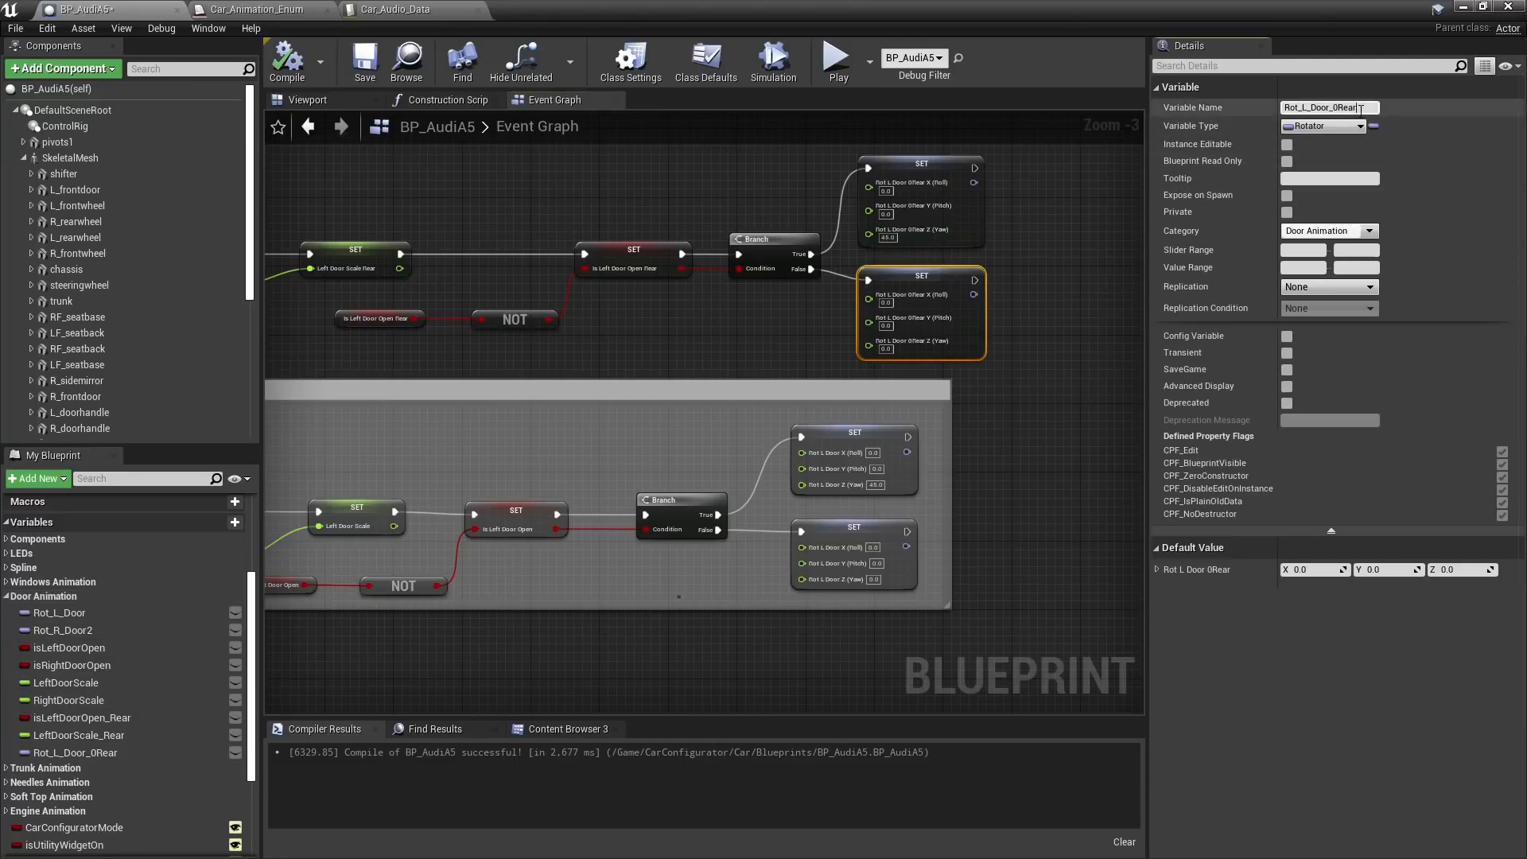
left_click(948, 261)
left_click(944, 284)
mouse_move(983, 336)
right_mouse_down()
mouse_move(795, 338)
mouse_move(934, 361)
mouse_move(960, 343)
right_mouse_up()
scroll(935, 323, "down", 1)
right_click_drag(989, 416, 397, 309)
scroll(859, 334, "down", 2)
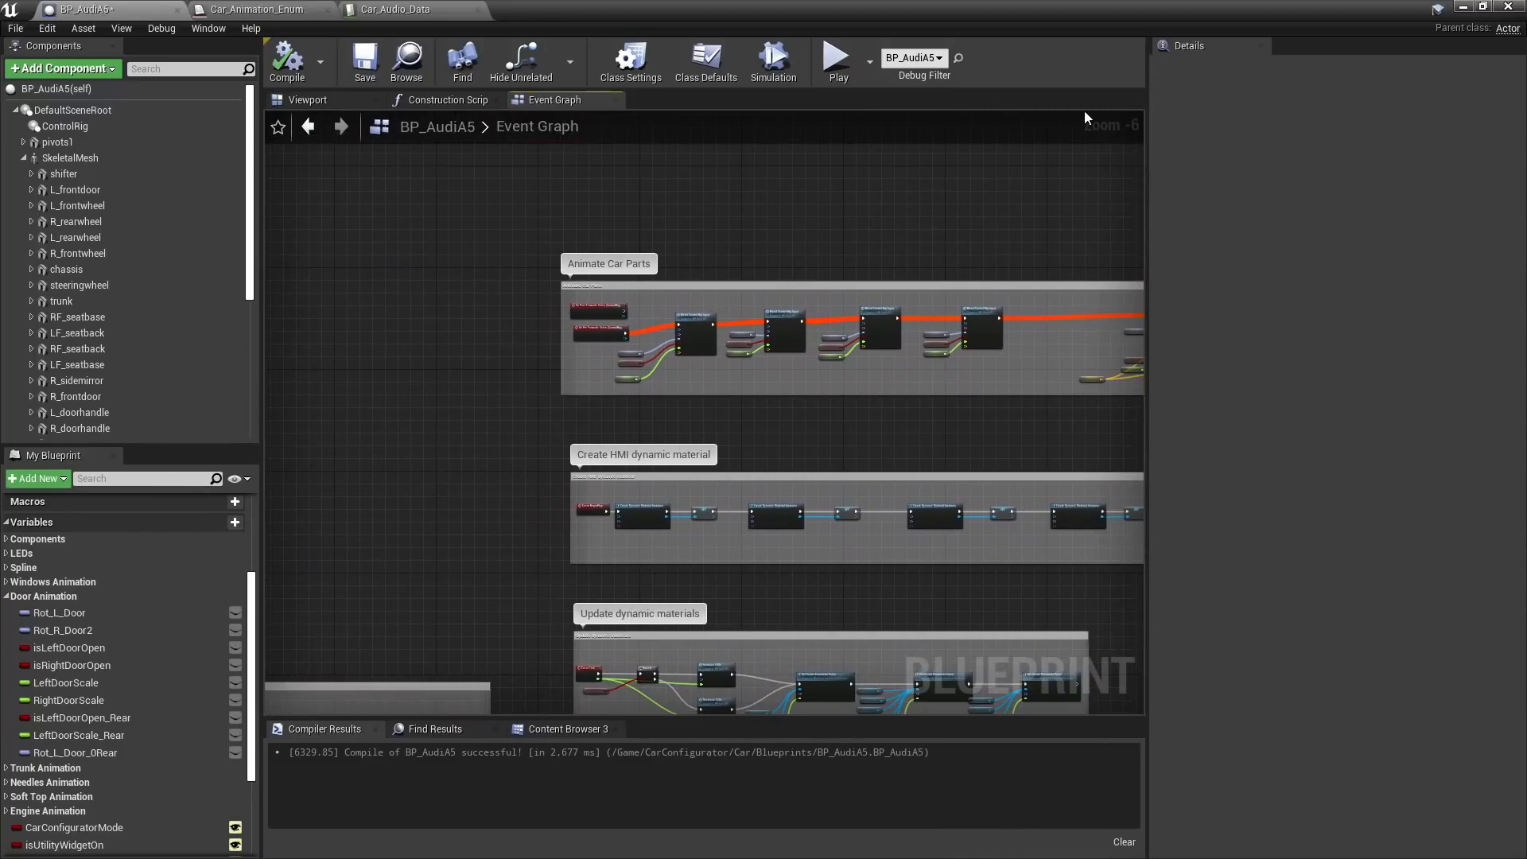
Close the blueprint window and, with game view off in the level viewport, select the FP_Driver focus point for reference
left_click(1508, 7)
left_click_drag(898, 451, 859, 406)
key("g")
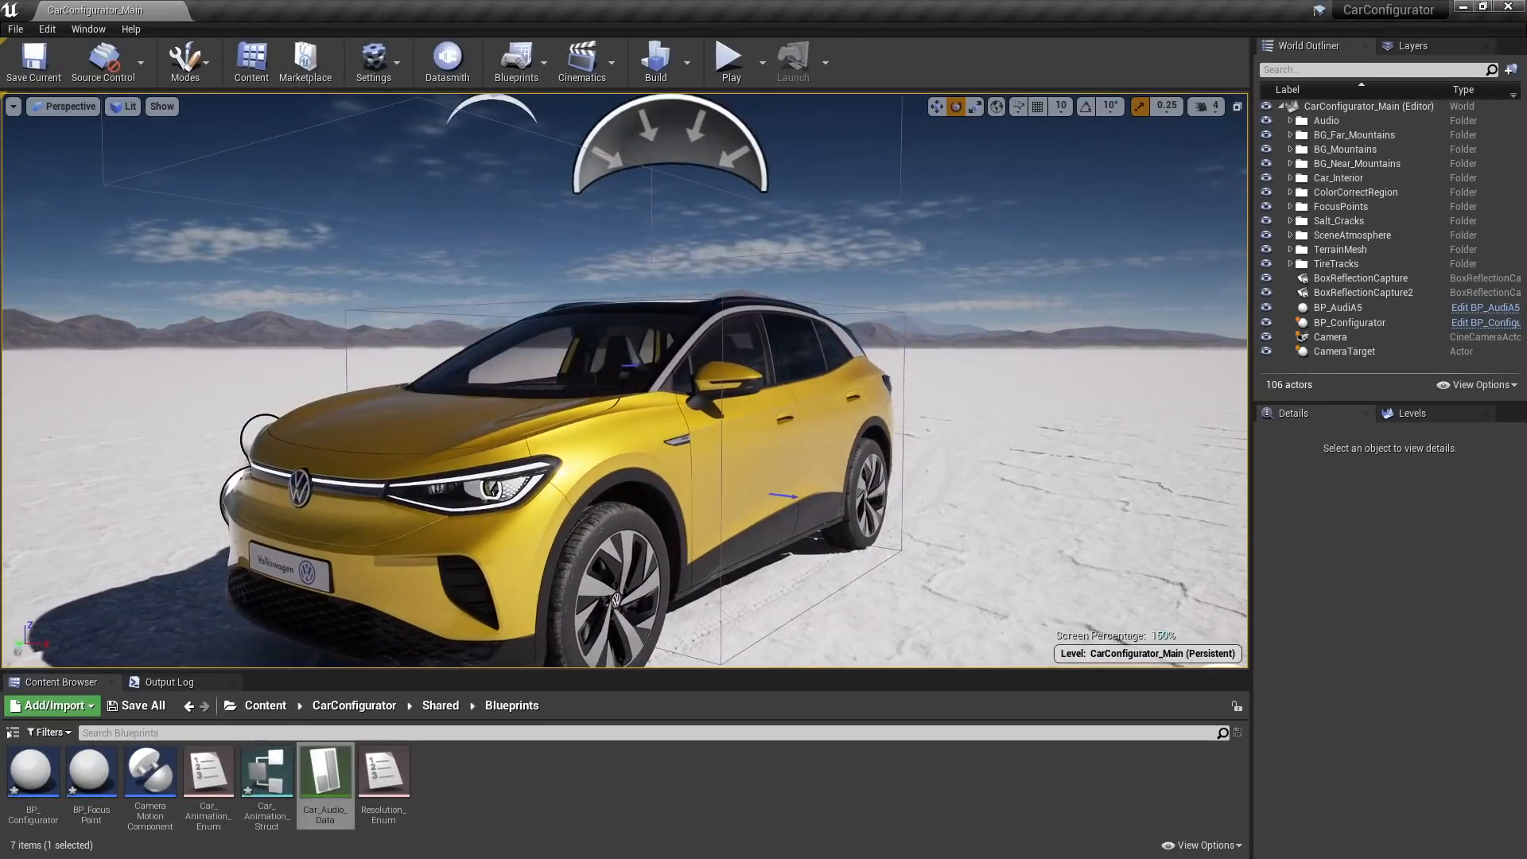
left_click_drag(847, 487, 848, 476)
left_click(795, 501)
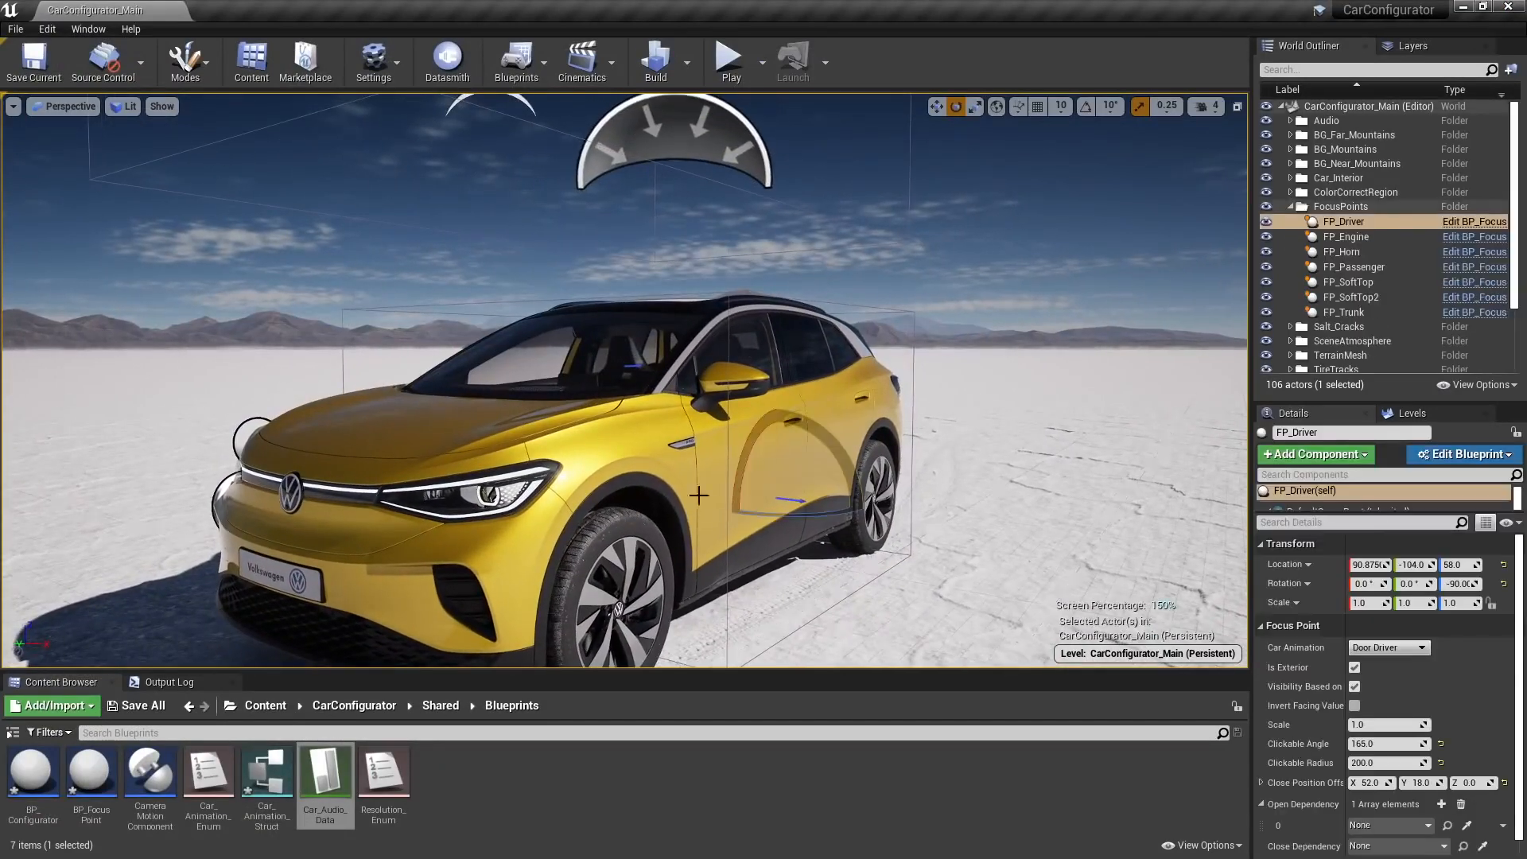
left_click_drag(972, 443, 967, 458)
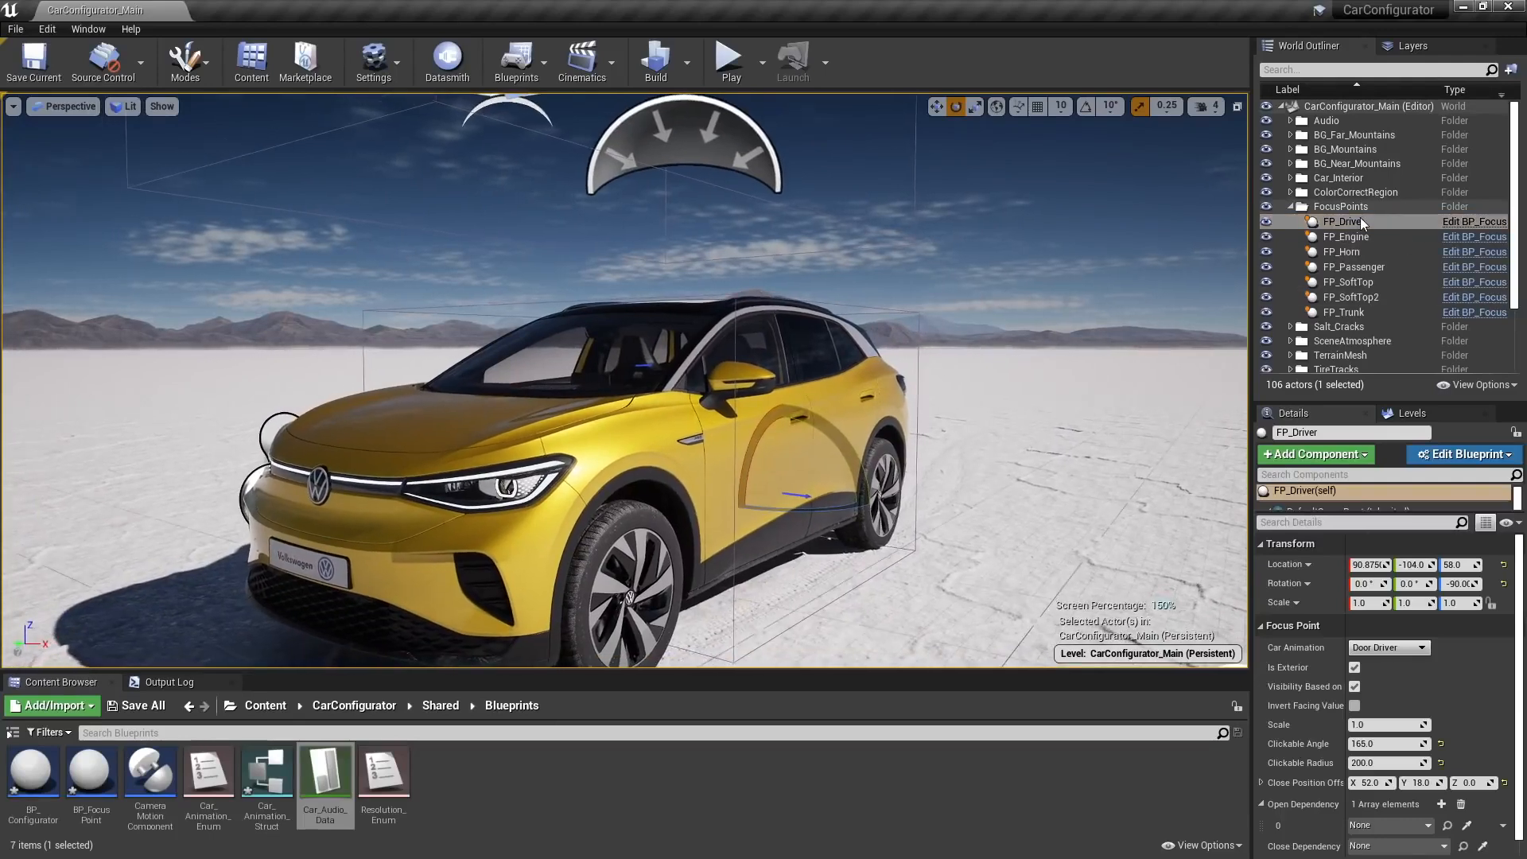
left_click_drag(837, 458, 835, 468)
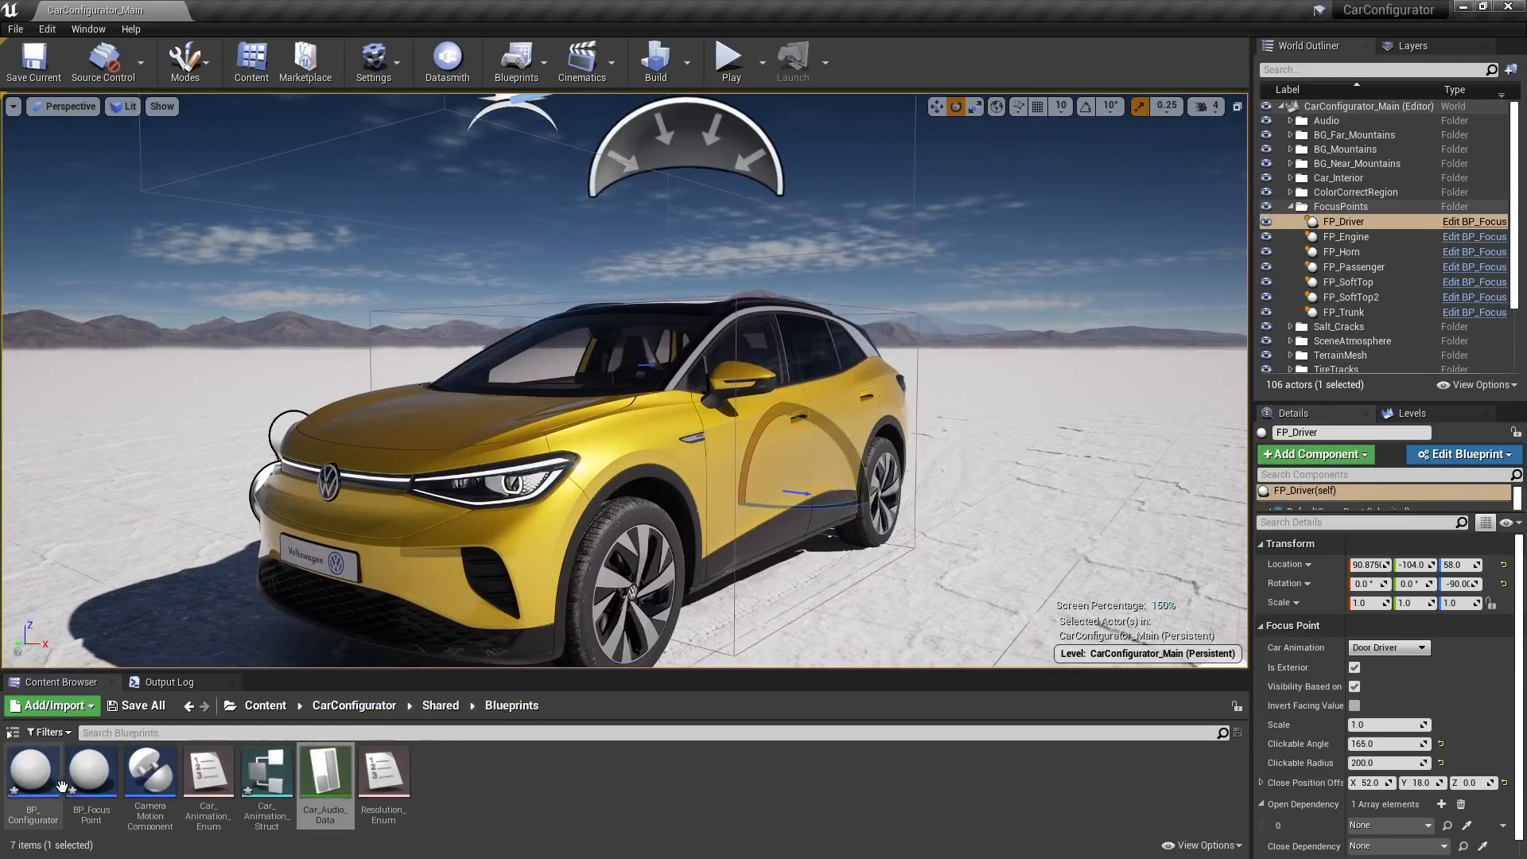
Place a BP_FocusPoint actor on the rear left door and rotate it about Z to about -87° so it faces outward
left_click_drag(88, 782, 842, 443)
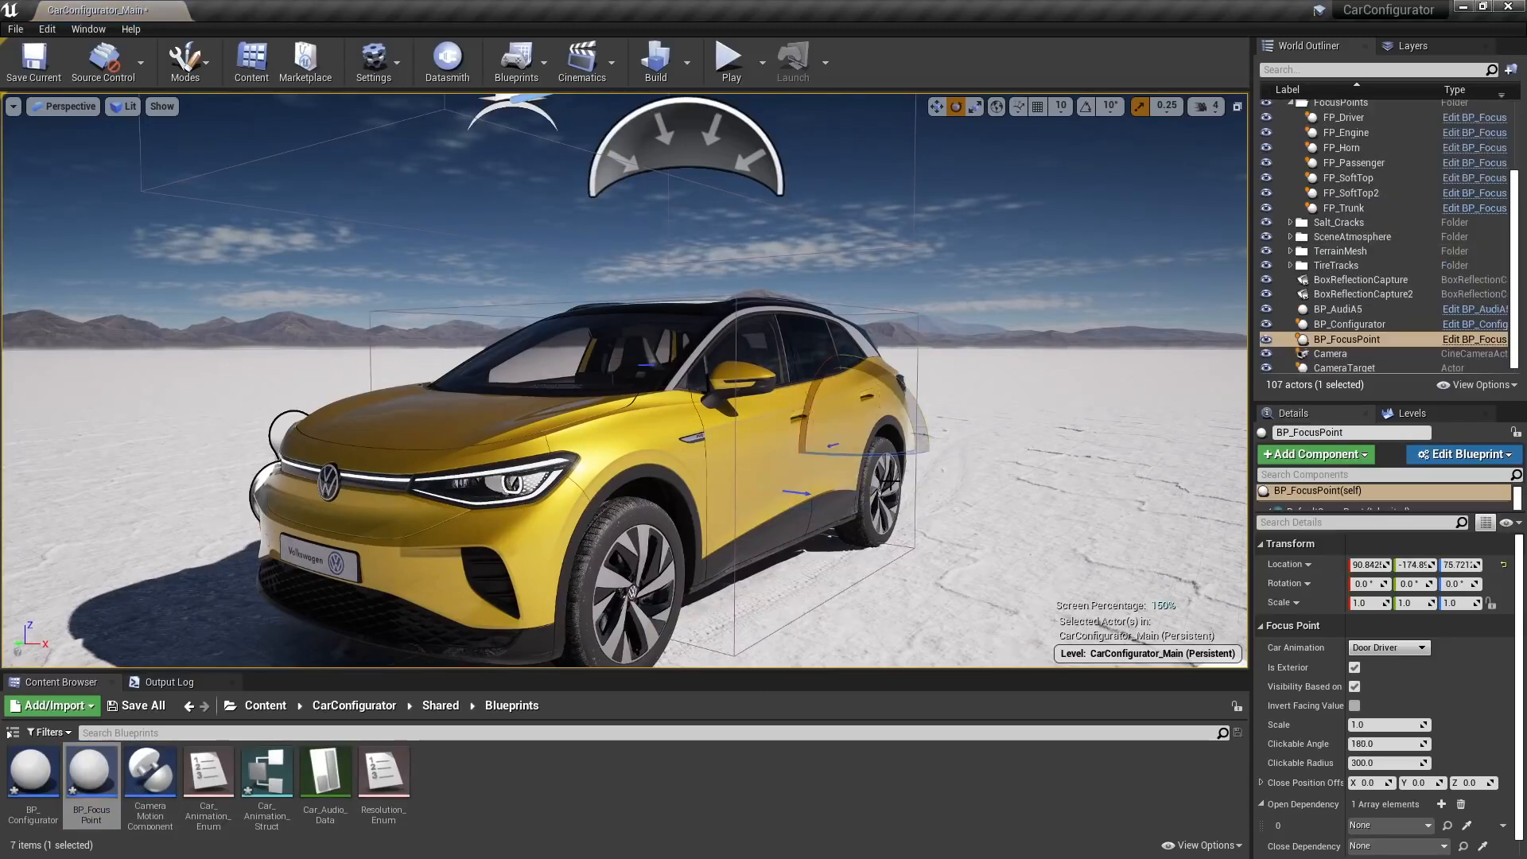
key("w")
right_click_drag(943, 533, 866, 532)
key("d")
key("d")
left_click_drag(722, 546, 791, 546)
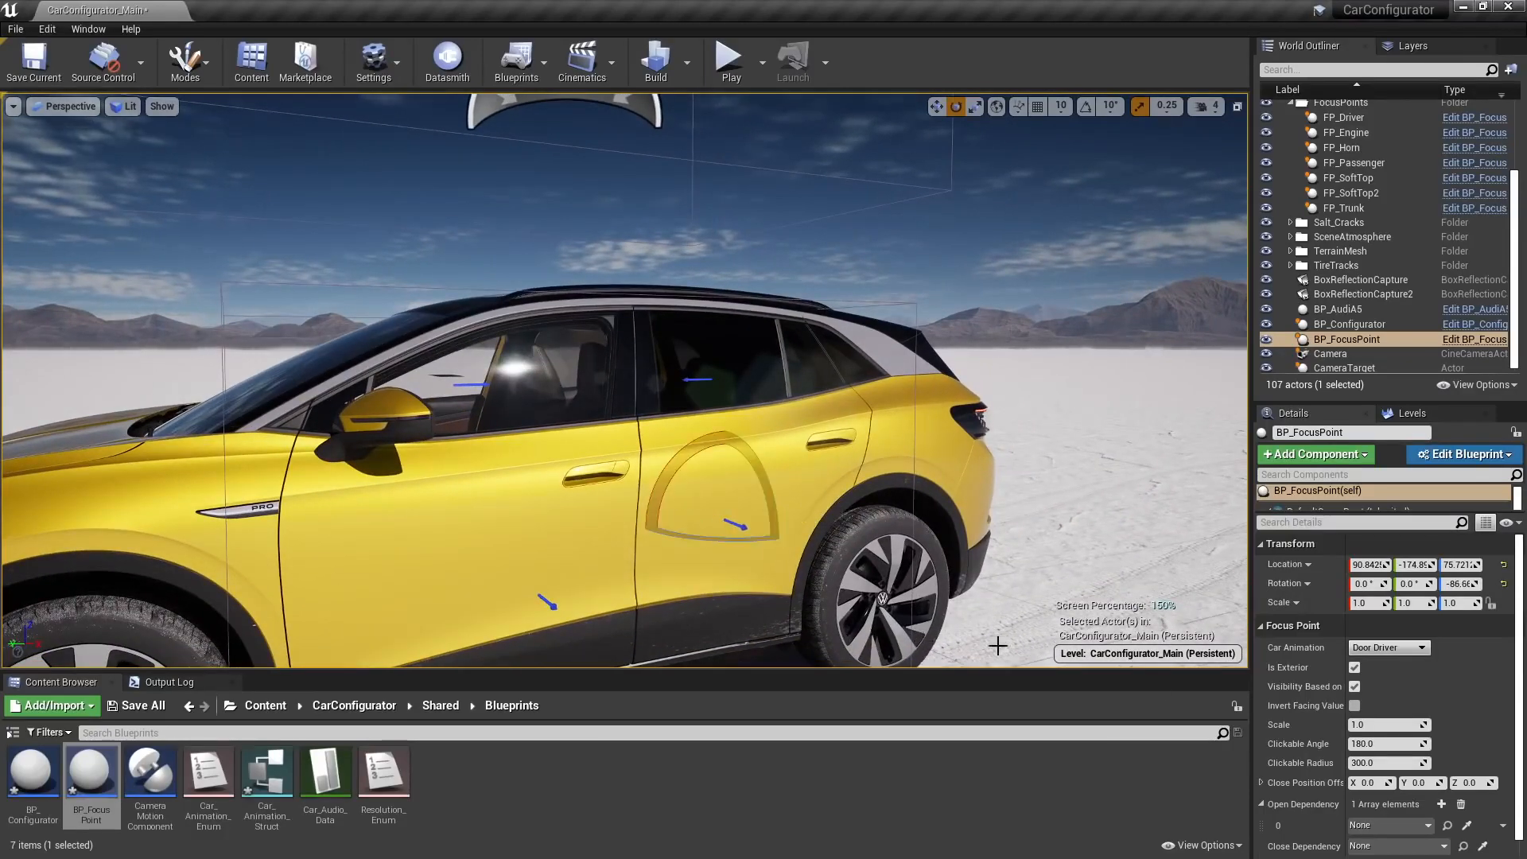
Set the new rear door focus point's Car Animation to door_rear
right_click_drag(1078, 574, 1092, 574)
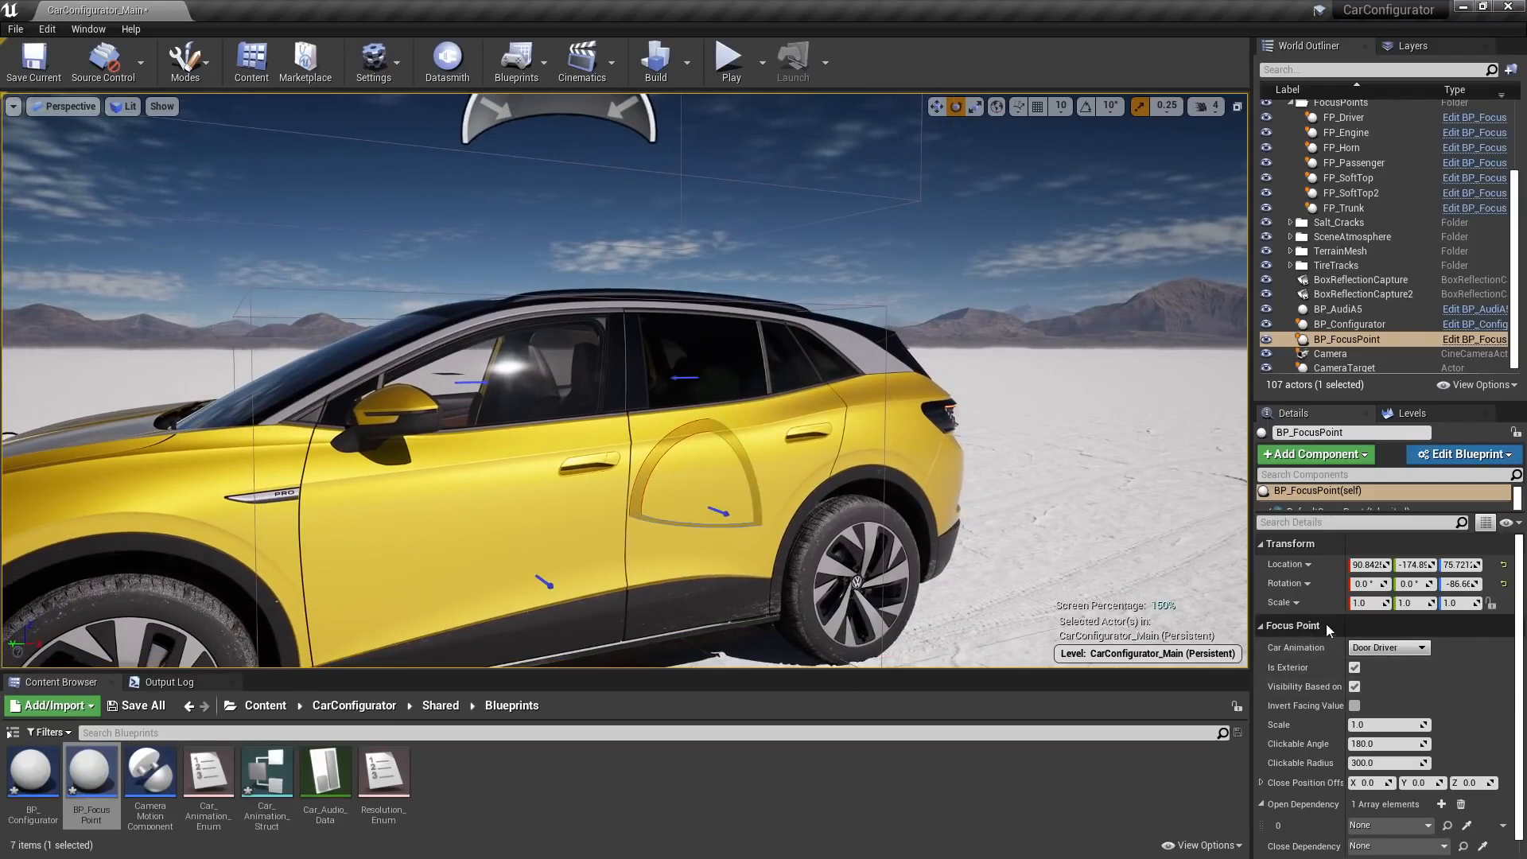
left_click(1407, 648)
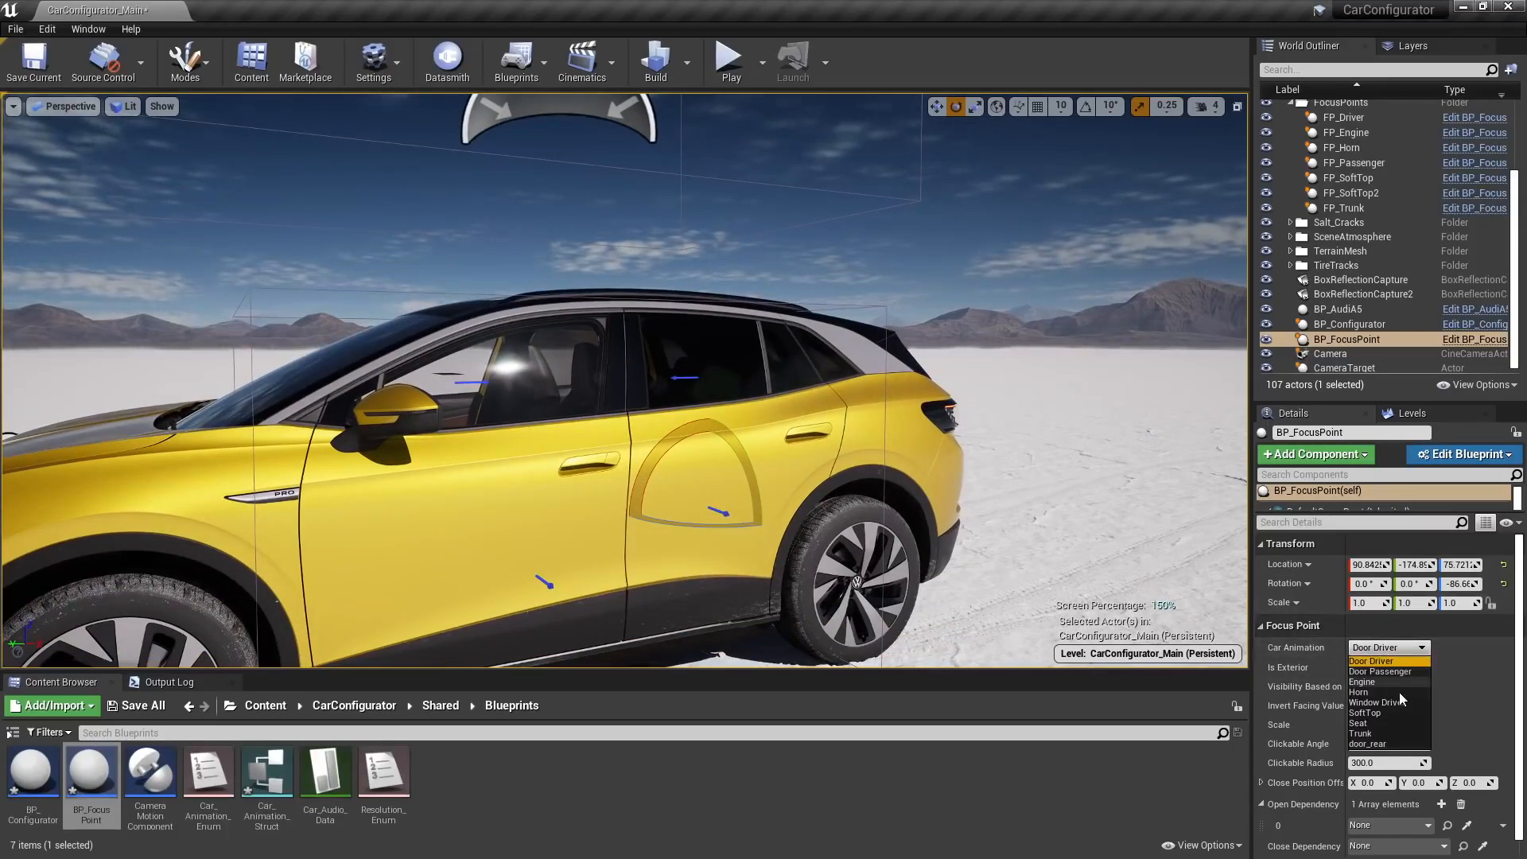
left_click(1376, 749)
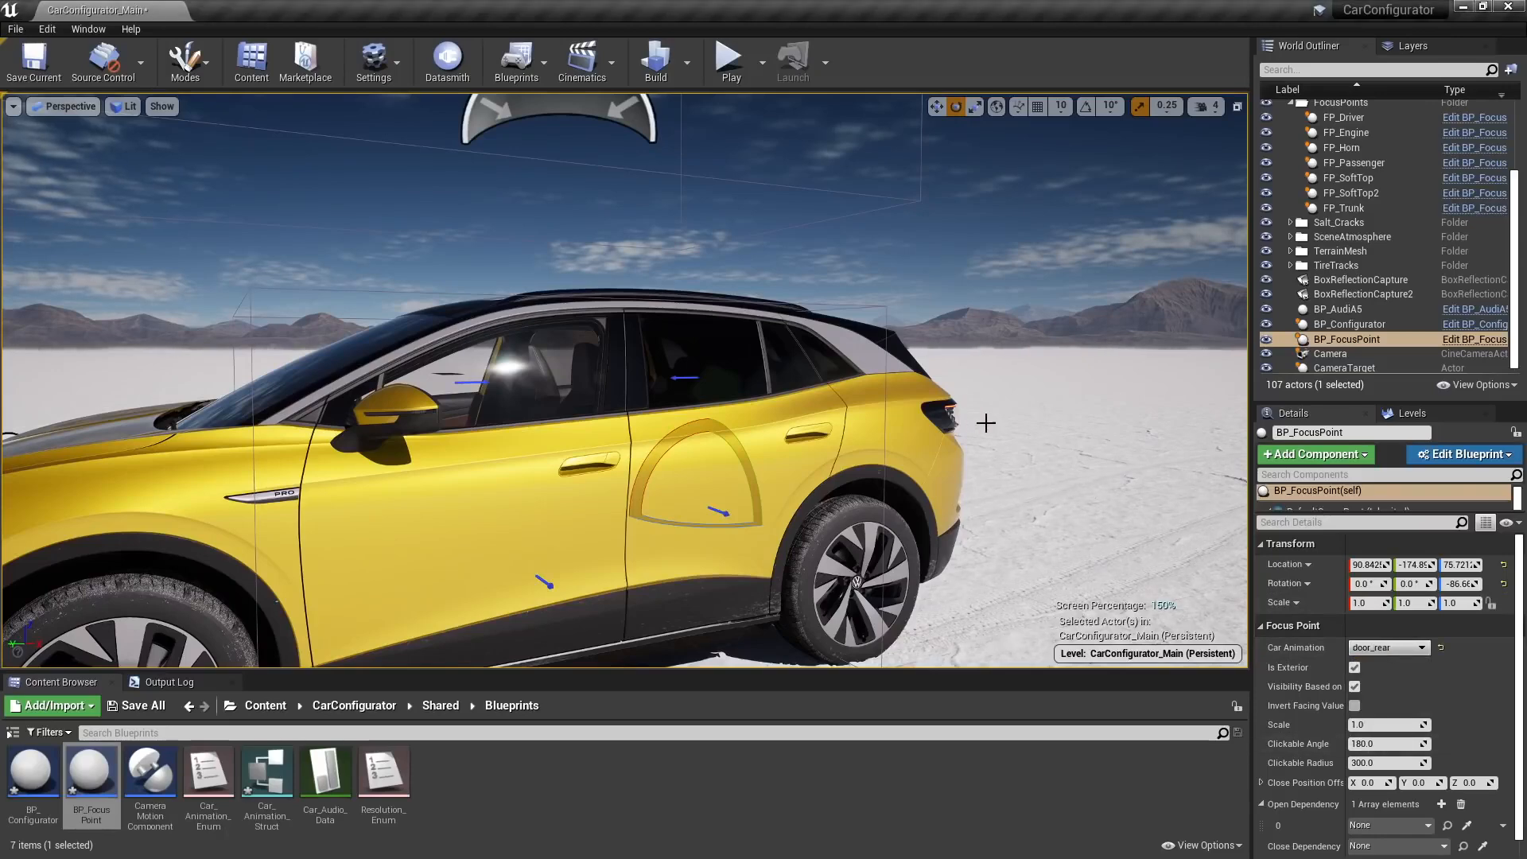
mouse_move(986, 422)
right_mouse_down()
mouse_move(946, 404)
mouse_move(994, 408)
right_mouse_up()
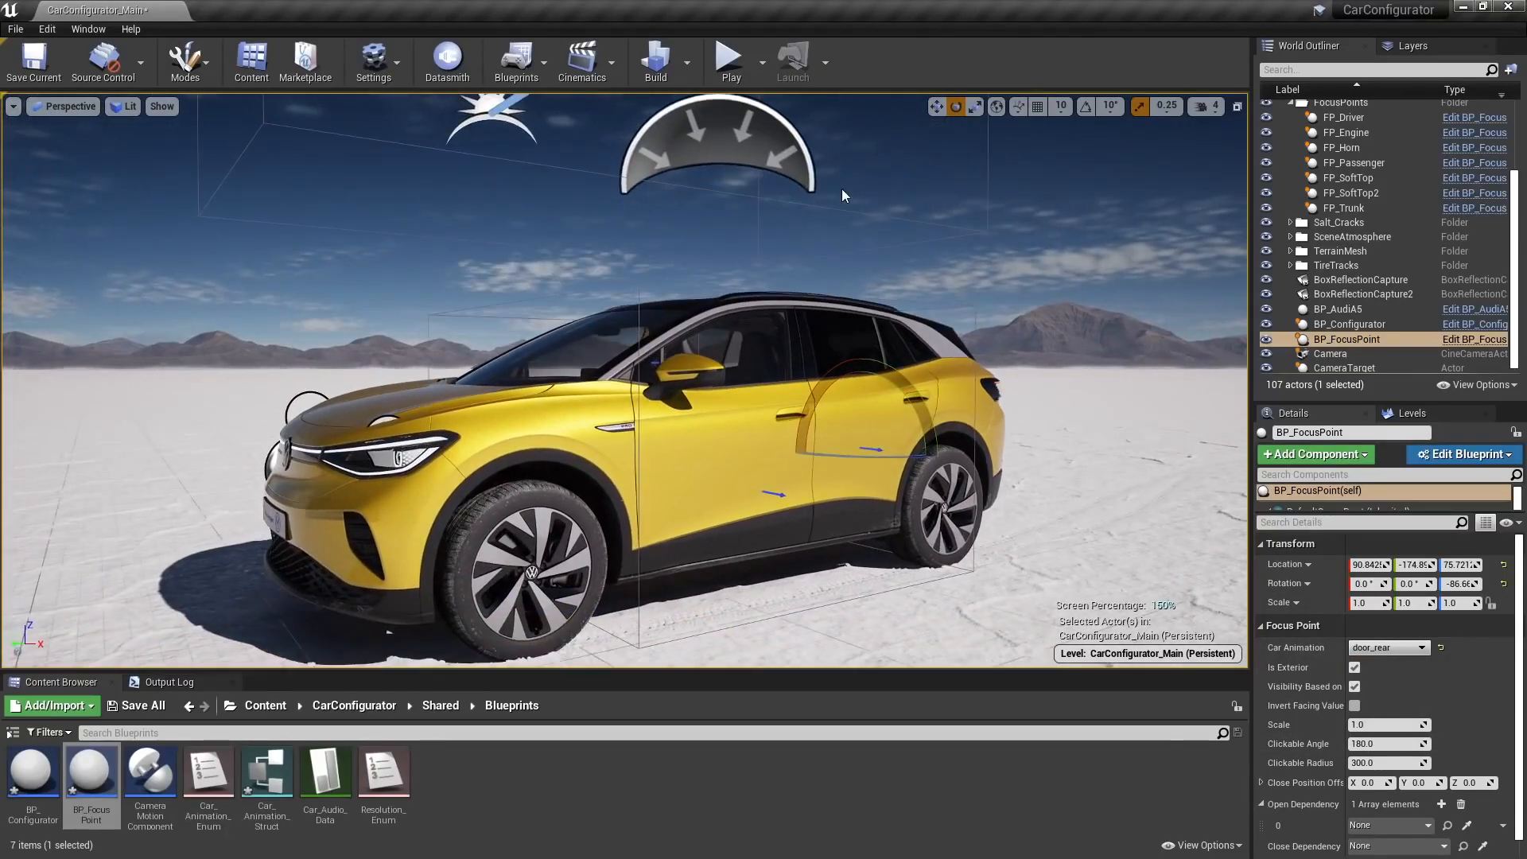
Play the level and test opening and closing the front driver door
left_click(731, 67)
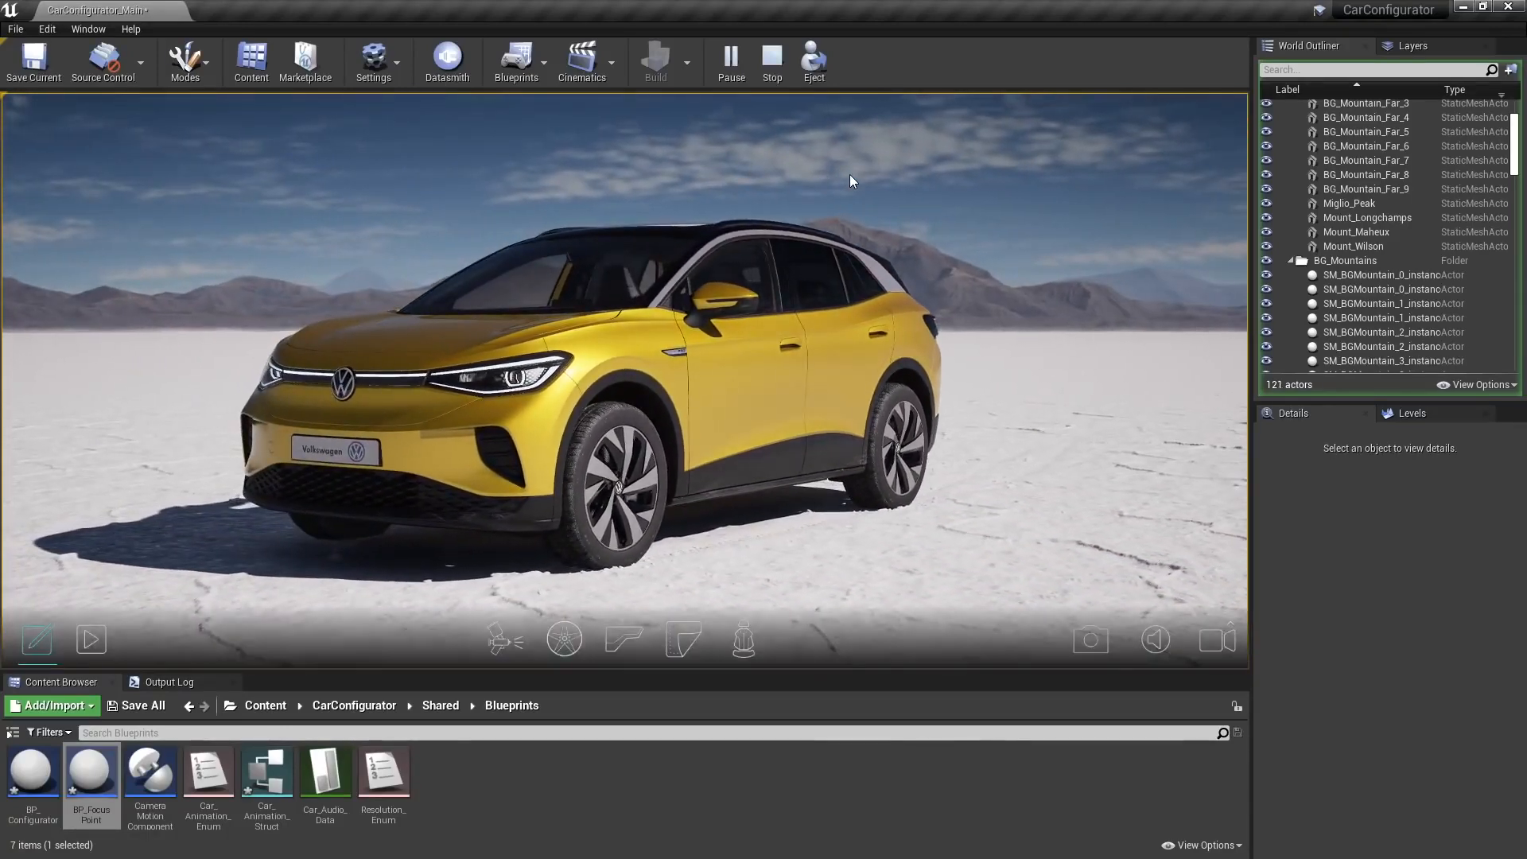
left_click_drag(844, 433, 628, 458)
left_click(712, 437)
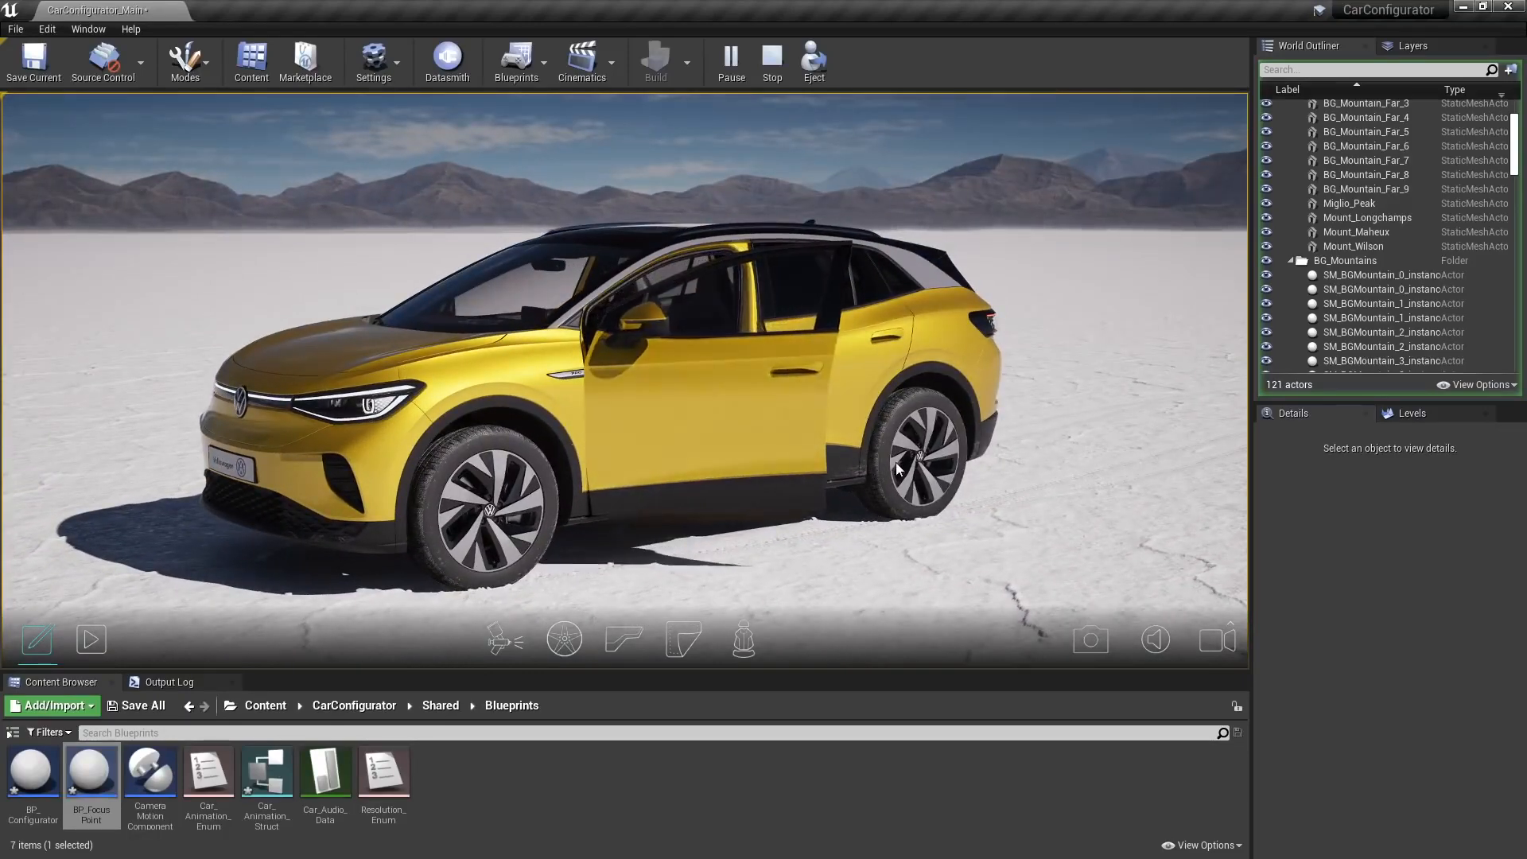
left_click_drag(846, 465, 345, 440)
left_click(438, 436)
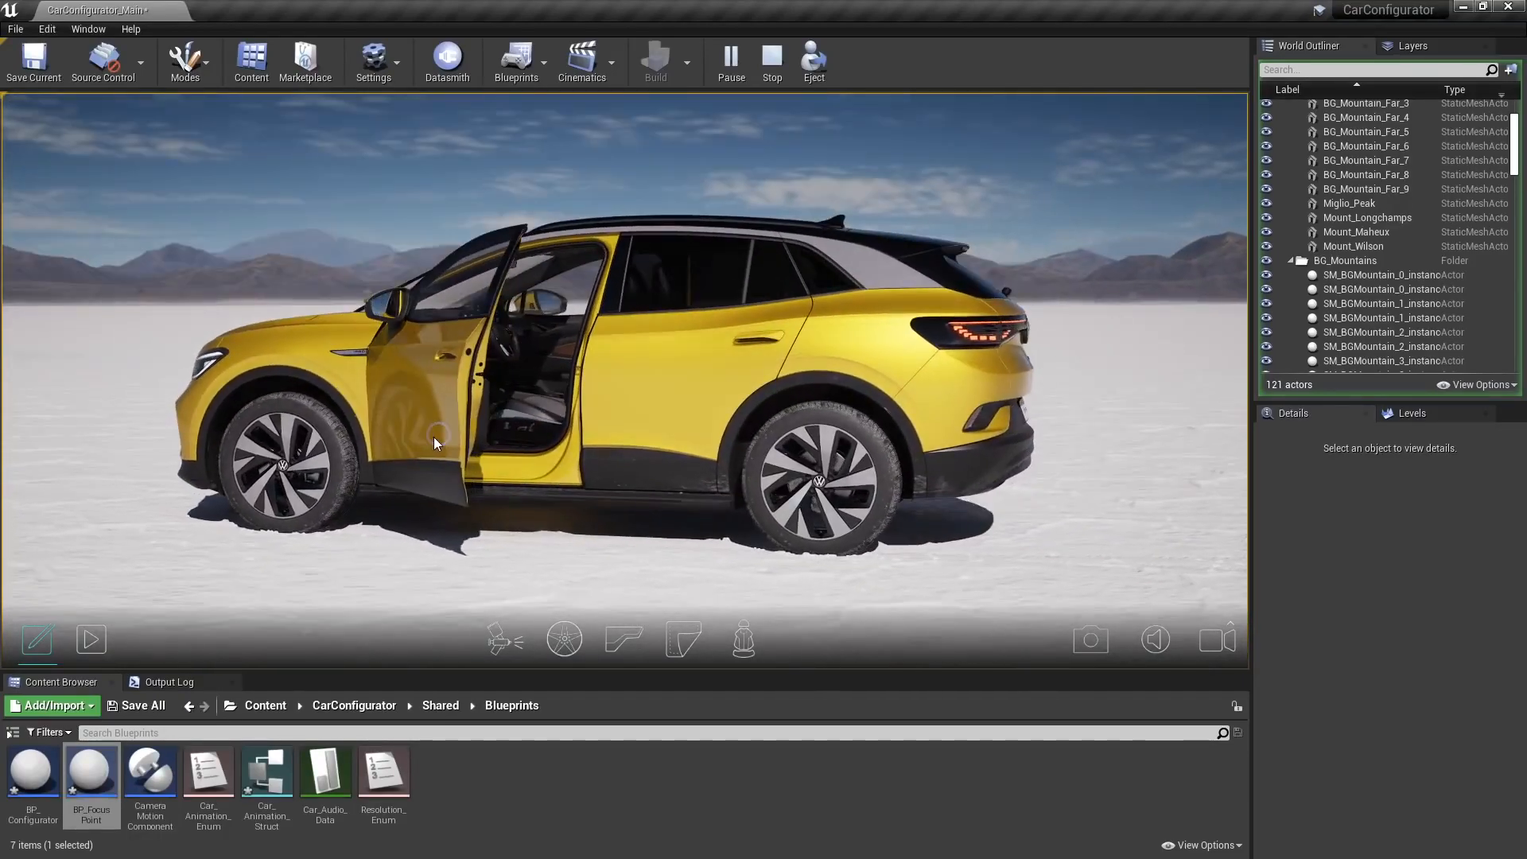
Open the rear left door and the front driver door in the running preview
left_click_drag(681, 362, 704, 430)
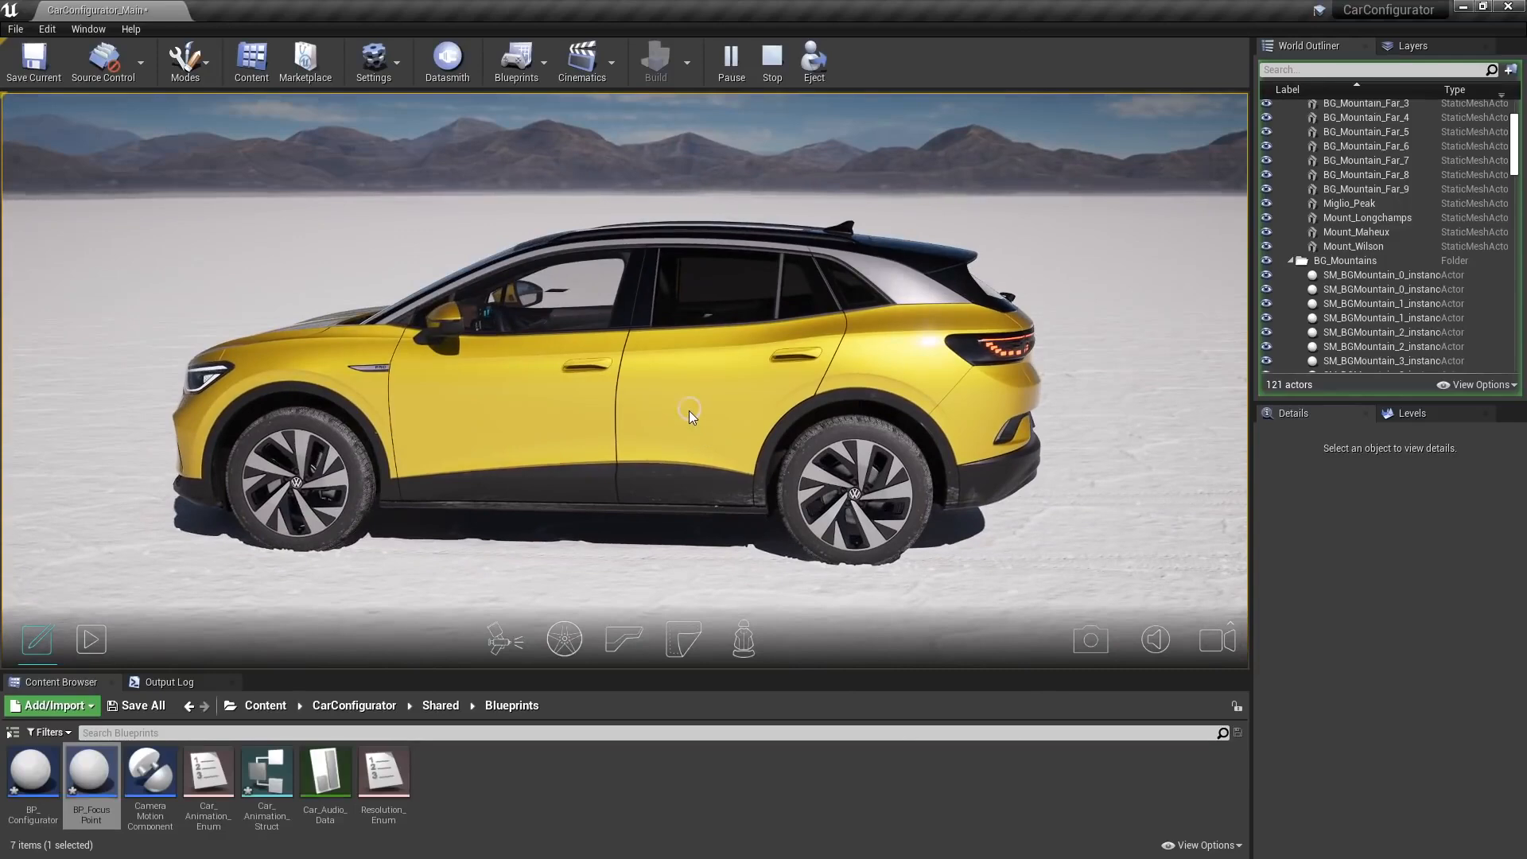
left_click(689, 410)
left_click_drag(923, 448, 517, 446)
left_click(550, 417)
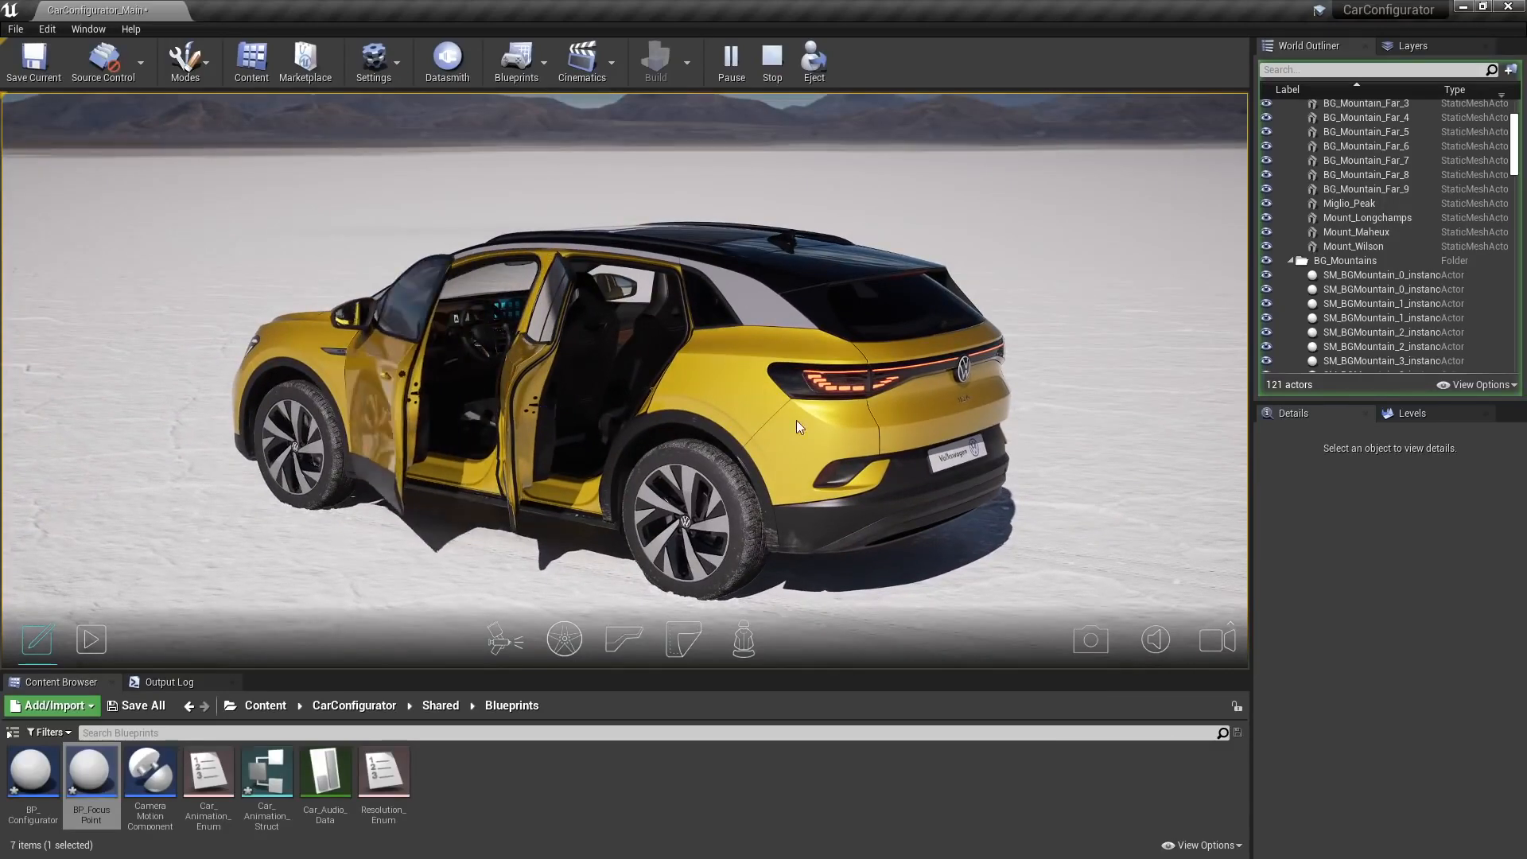
Test opening and closing the trunk in the running preview
left_click_drag(982, 406, 856, 429)
left_click(856, 433)
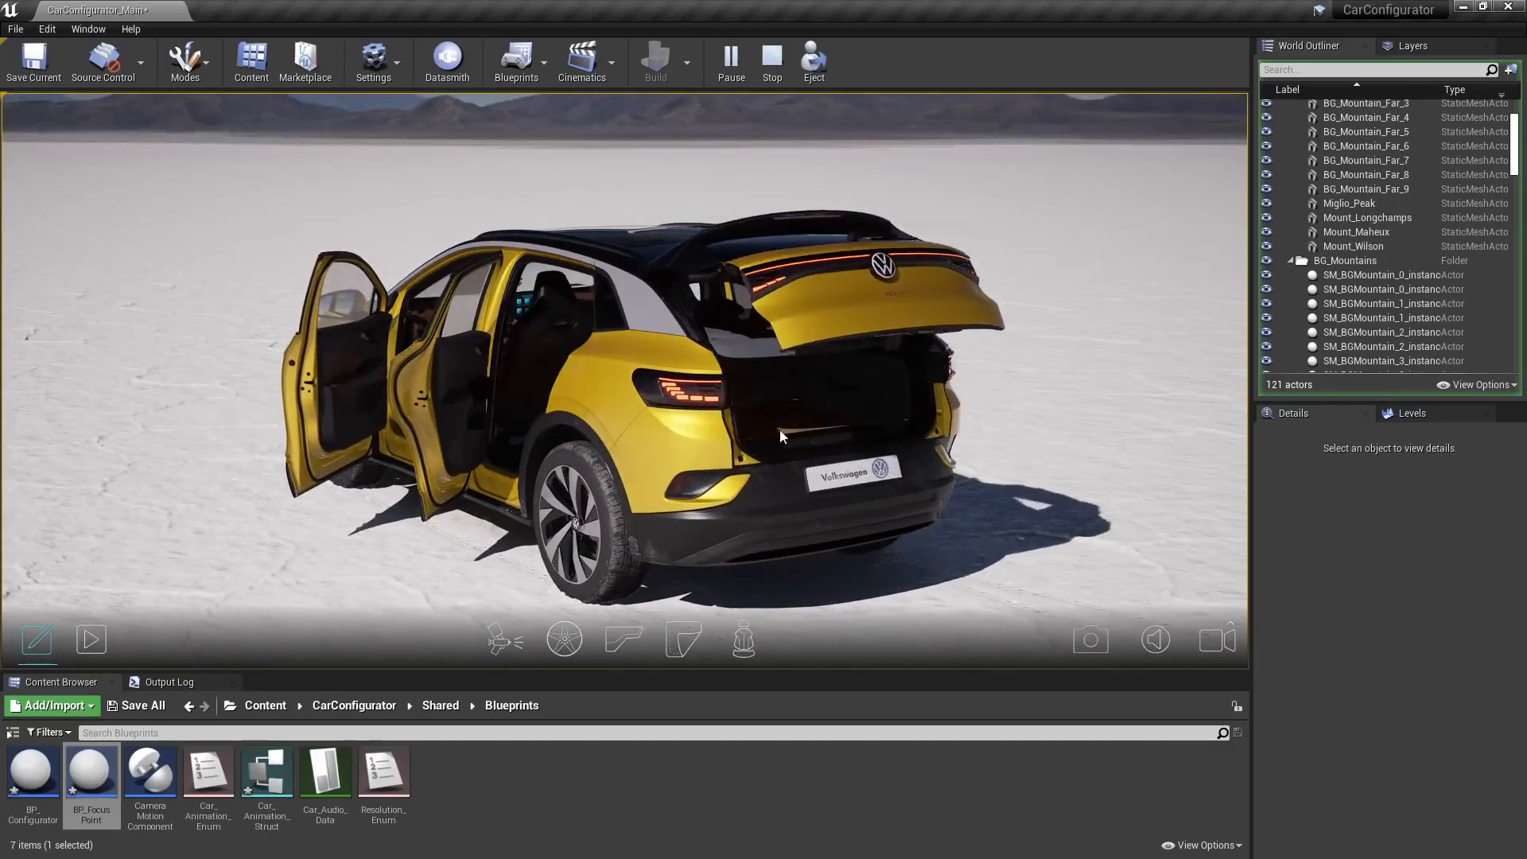
mouse_move(895, 257)
left_mouse_down()
mouse_move(913, 317)
mouse_move(912, 261)
left_mouse_up()
left_click(859, 317)
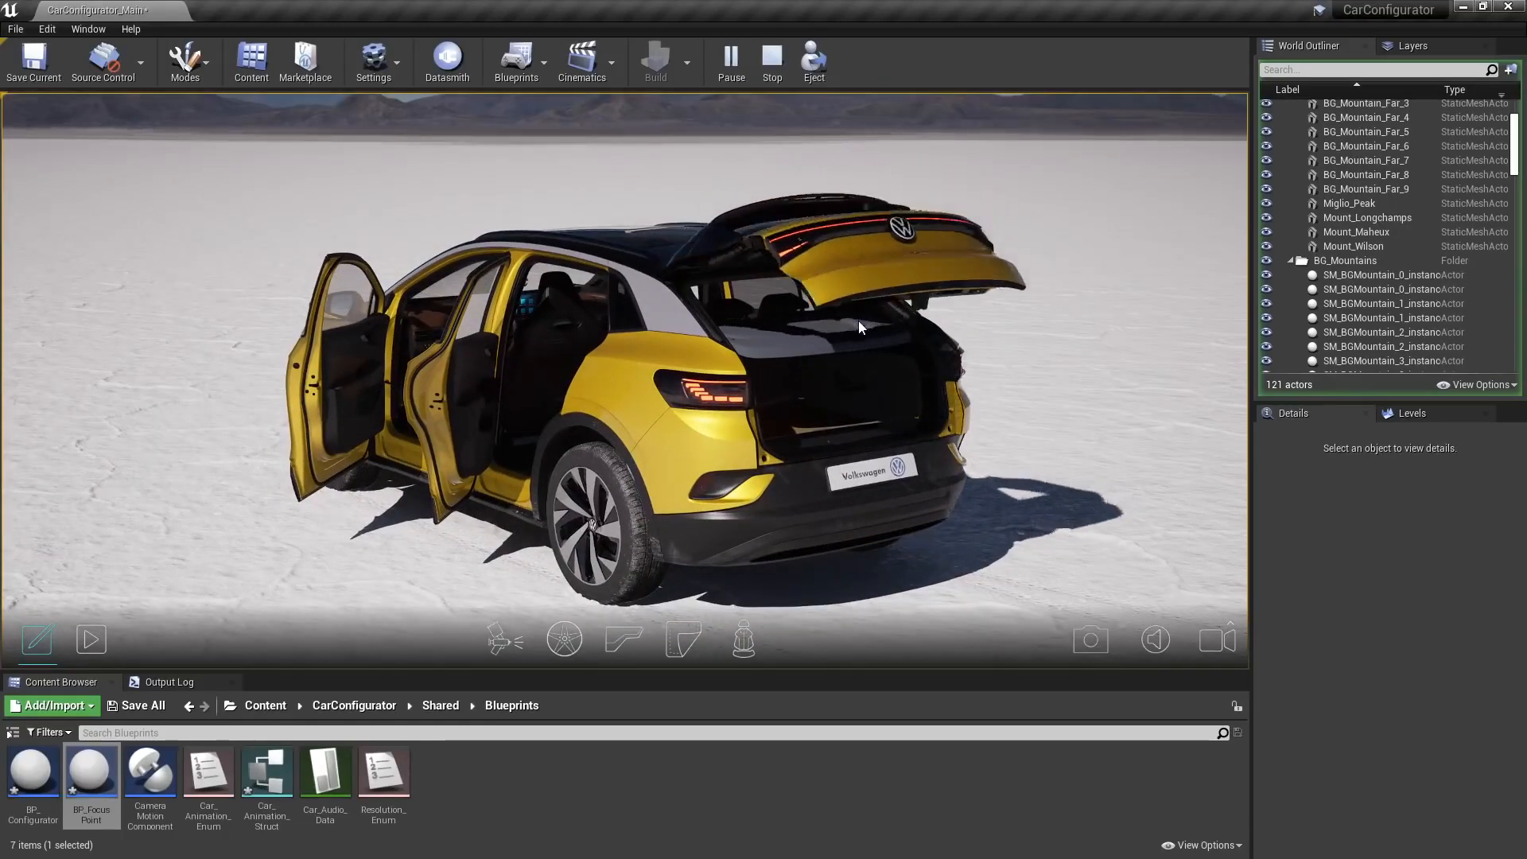
Close the rear left and driver doors in the preview, and open the configurator's paint options
left_click_drag(606, 409, 1242, 383)
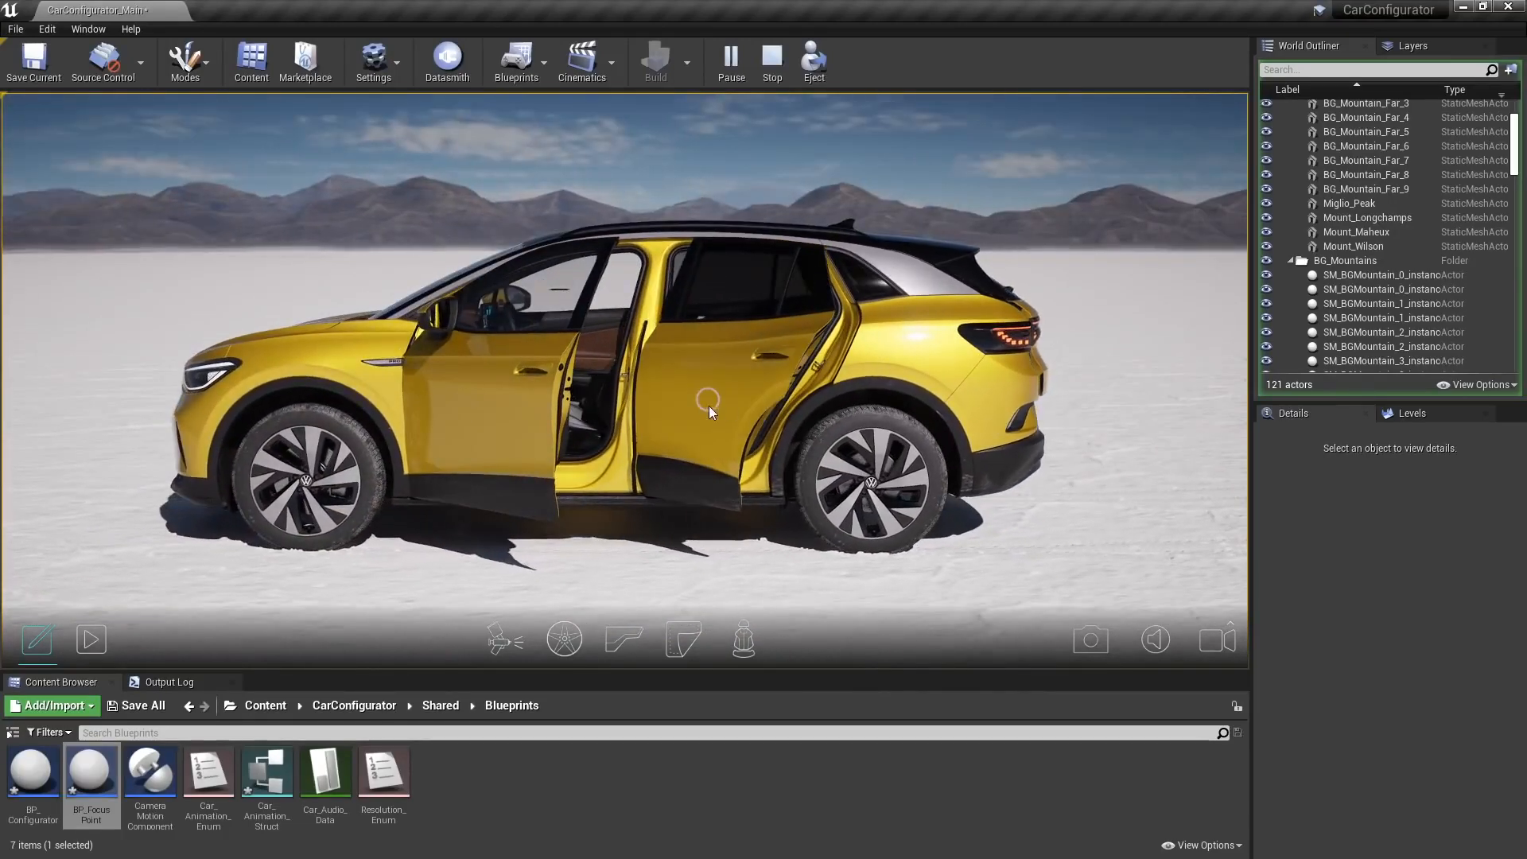
left_click(704, 401)
left_click(513, 449)
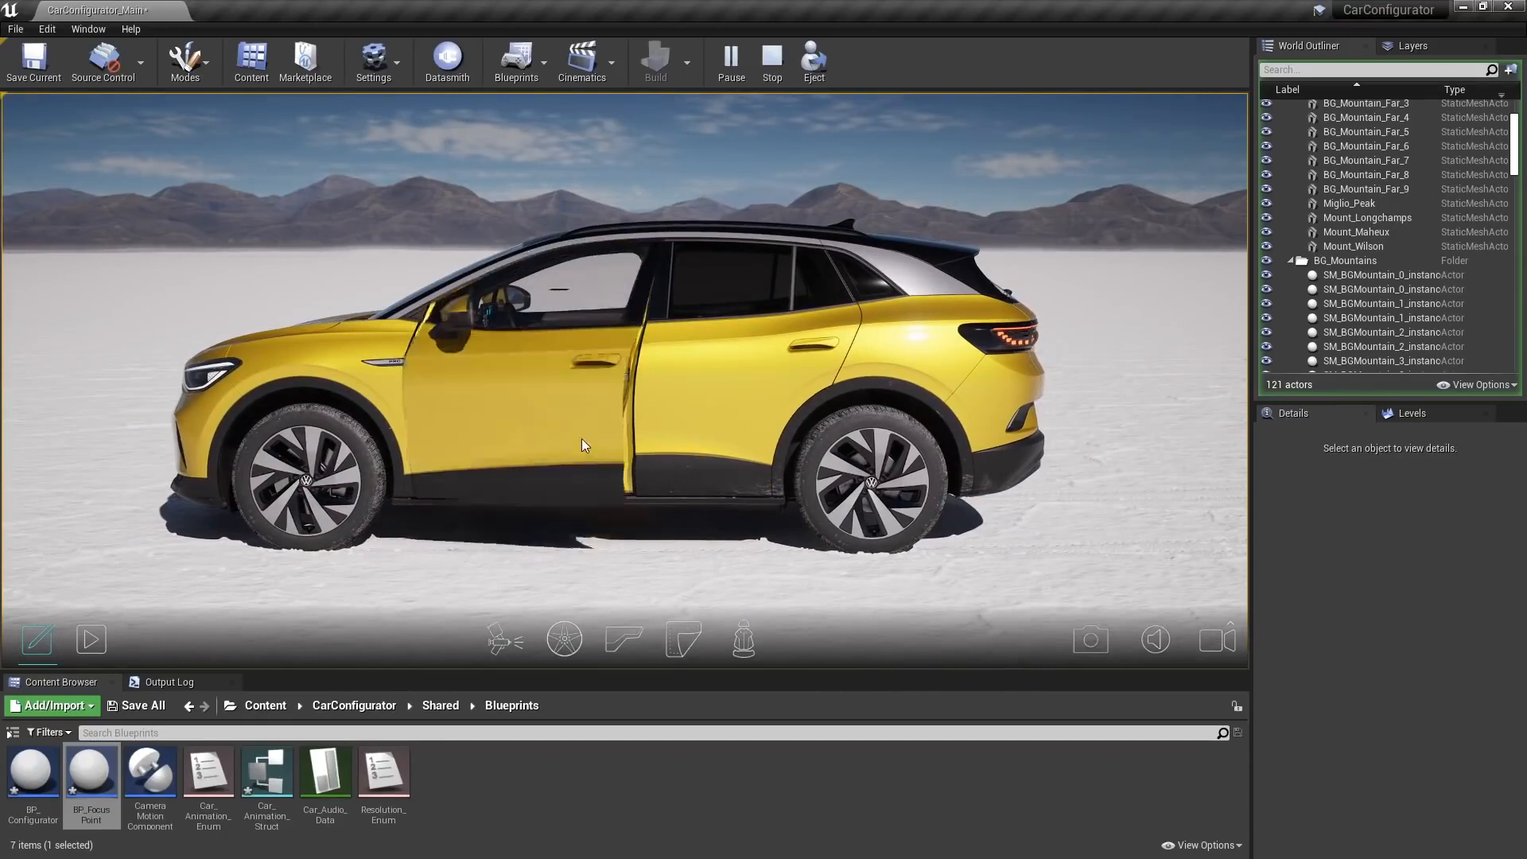
left_click_drag(581, 437, 1132, 434)
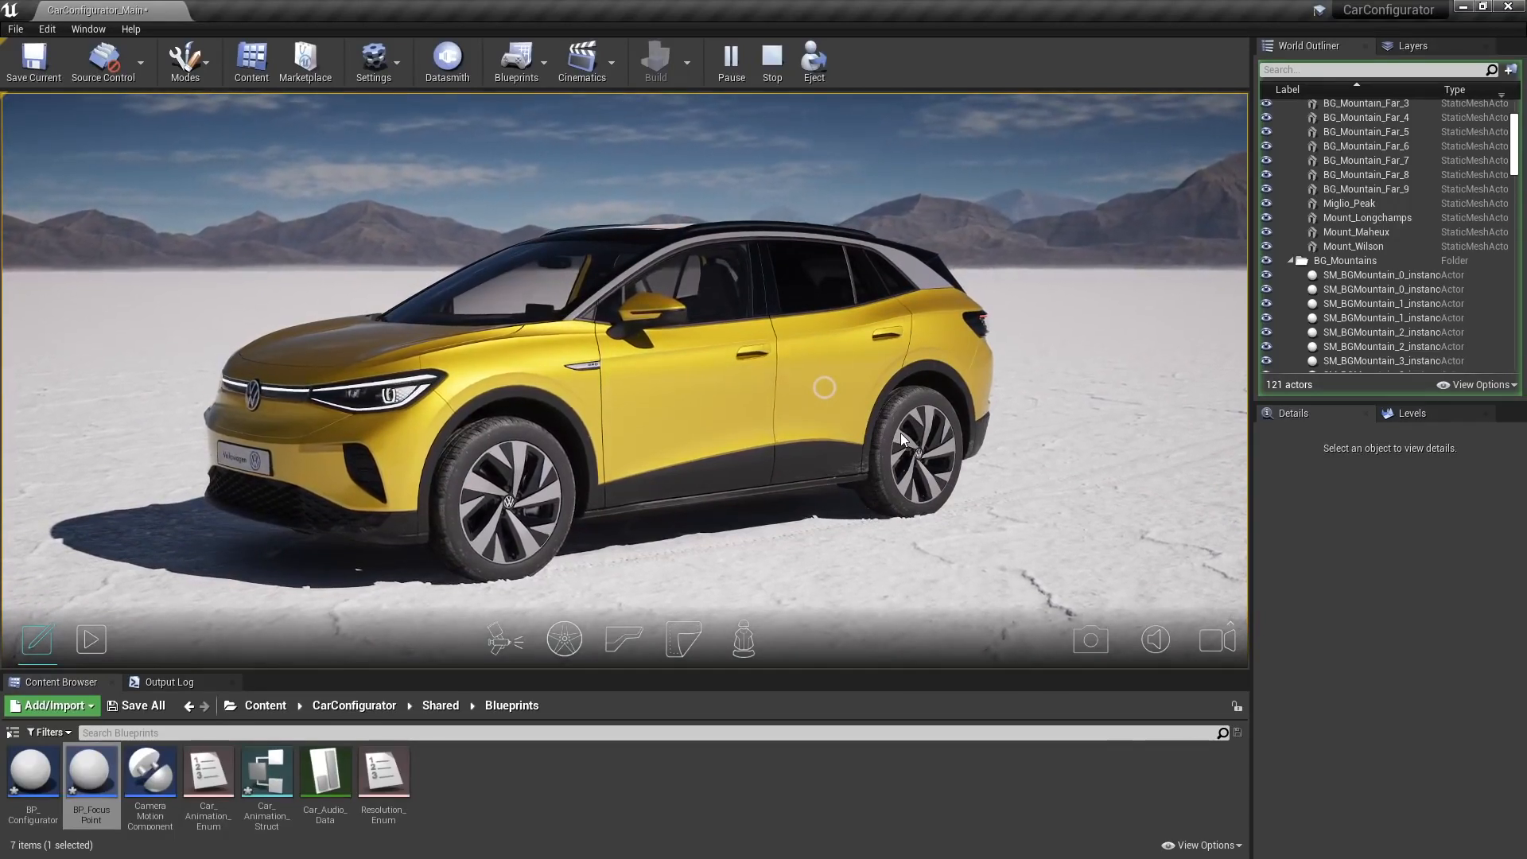
left_click(505, 639)
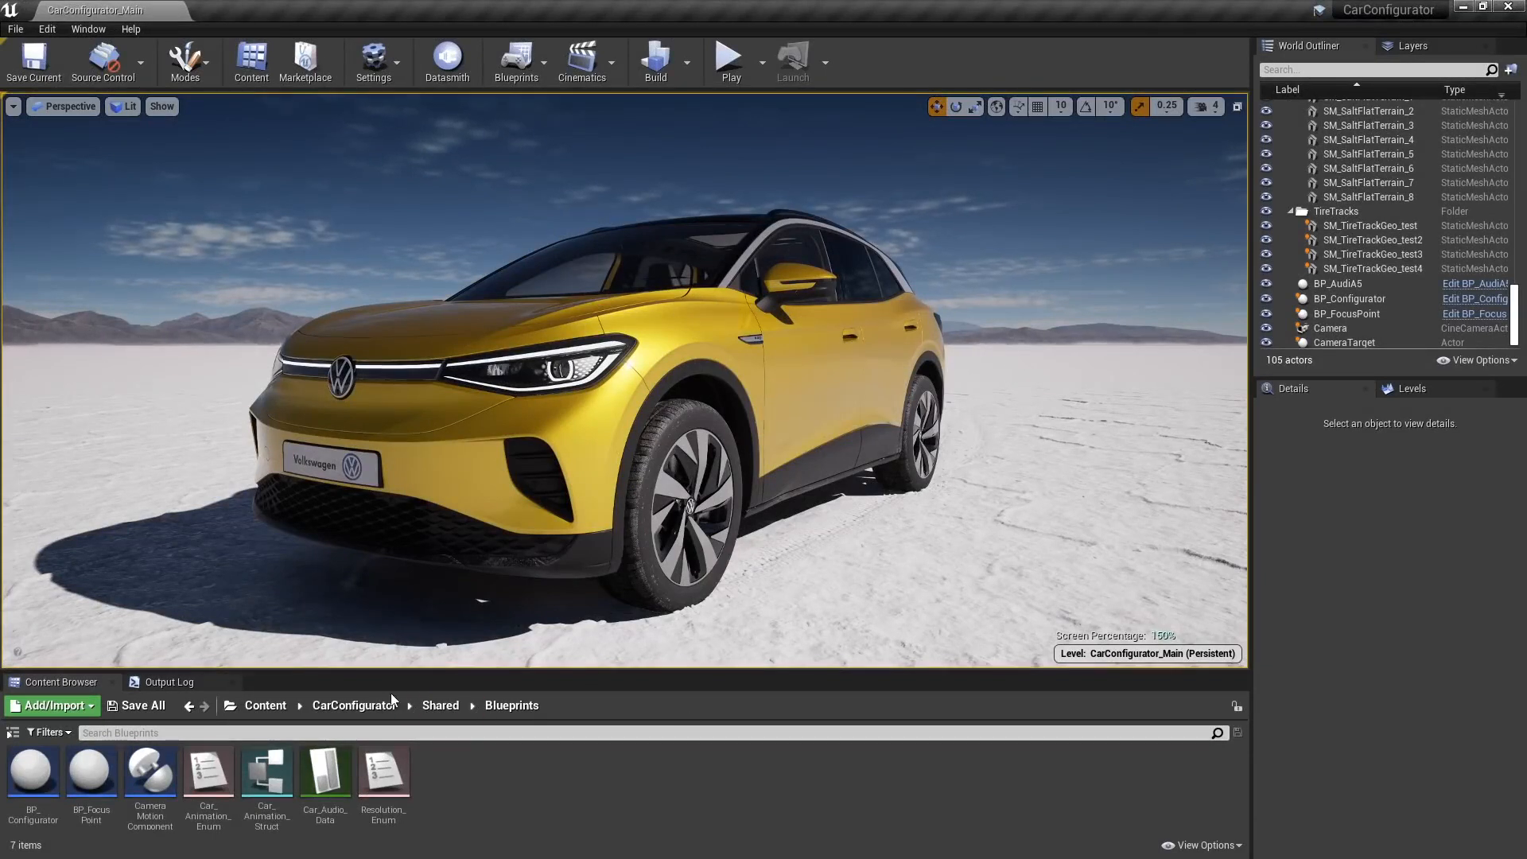
Open the CarVariants level variant sets from the Shared folder and inspect the Paint and Wheels sets
left_click(440, 705)
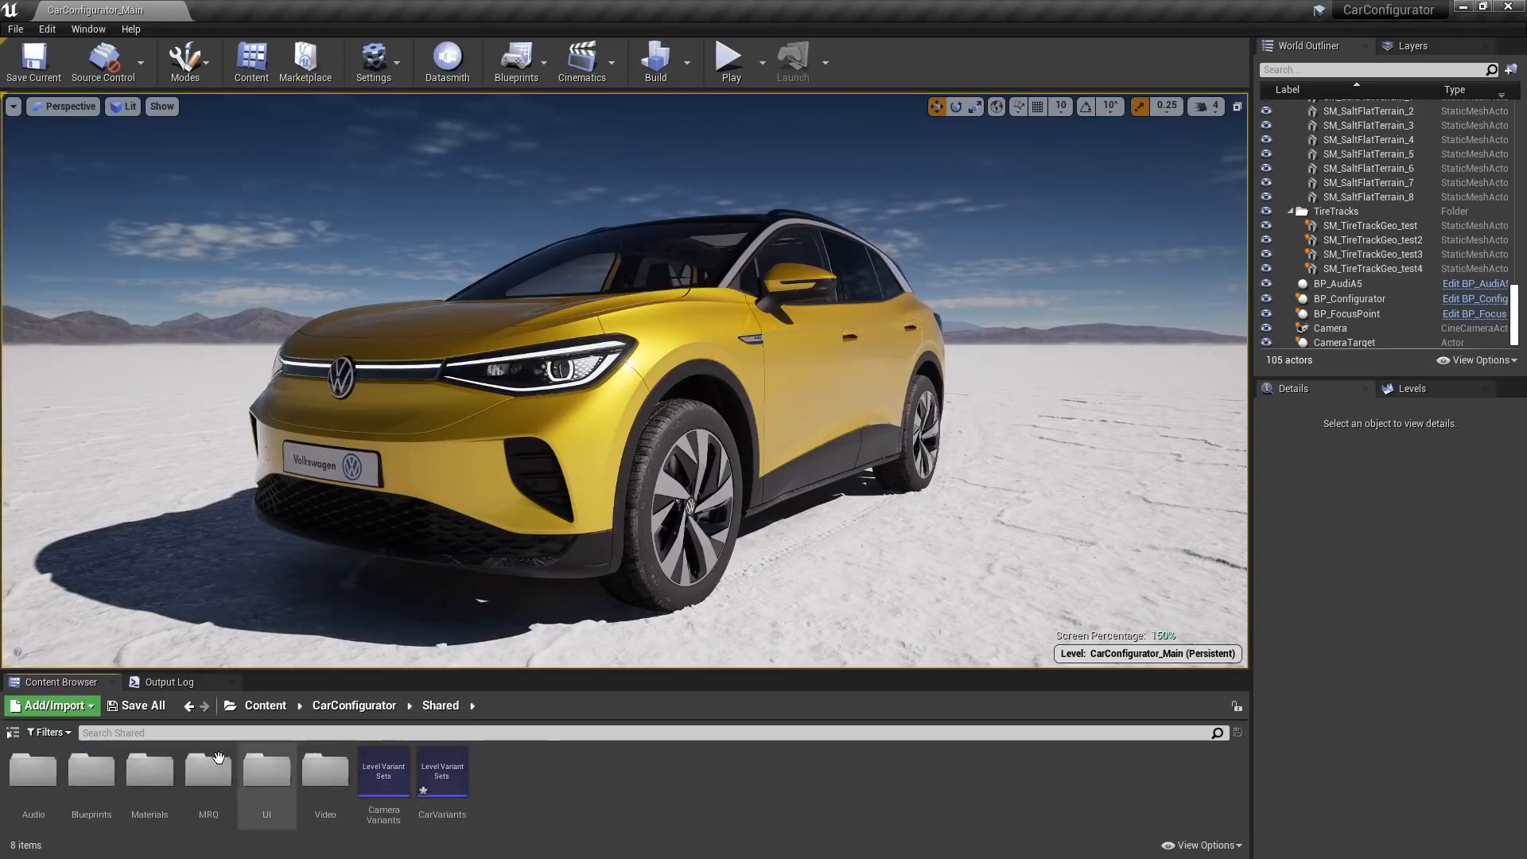
double_click(455, 775)
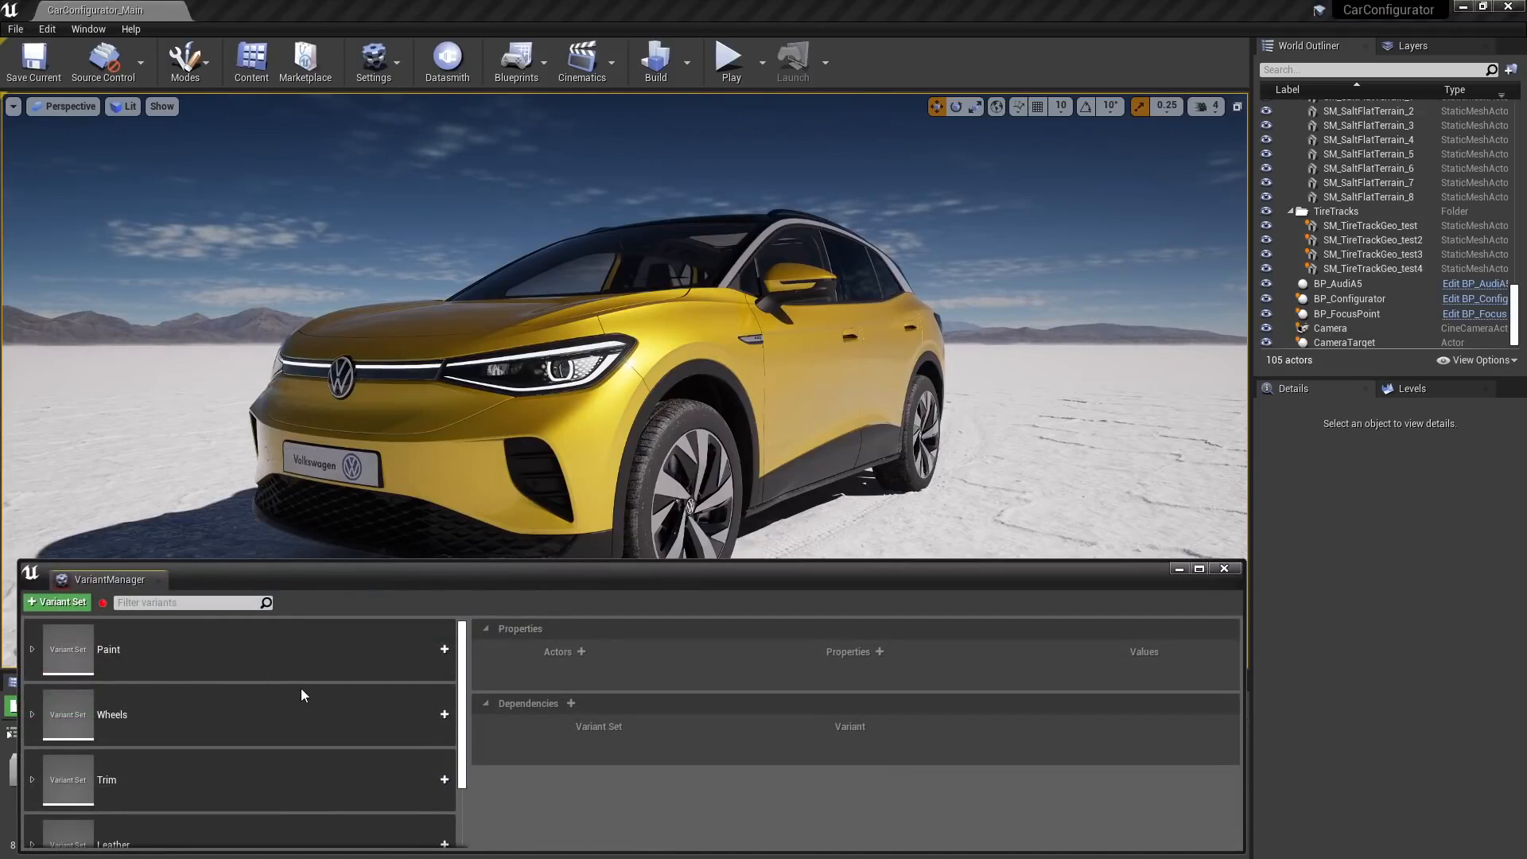
left_click(29, 650)
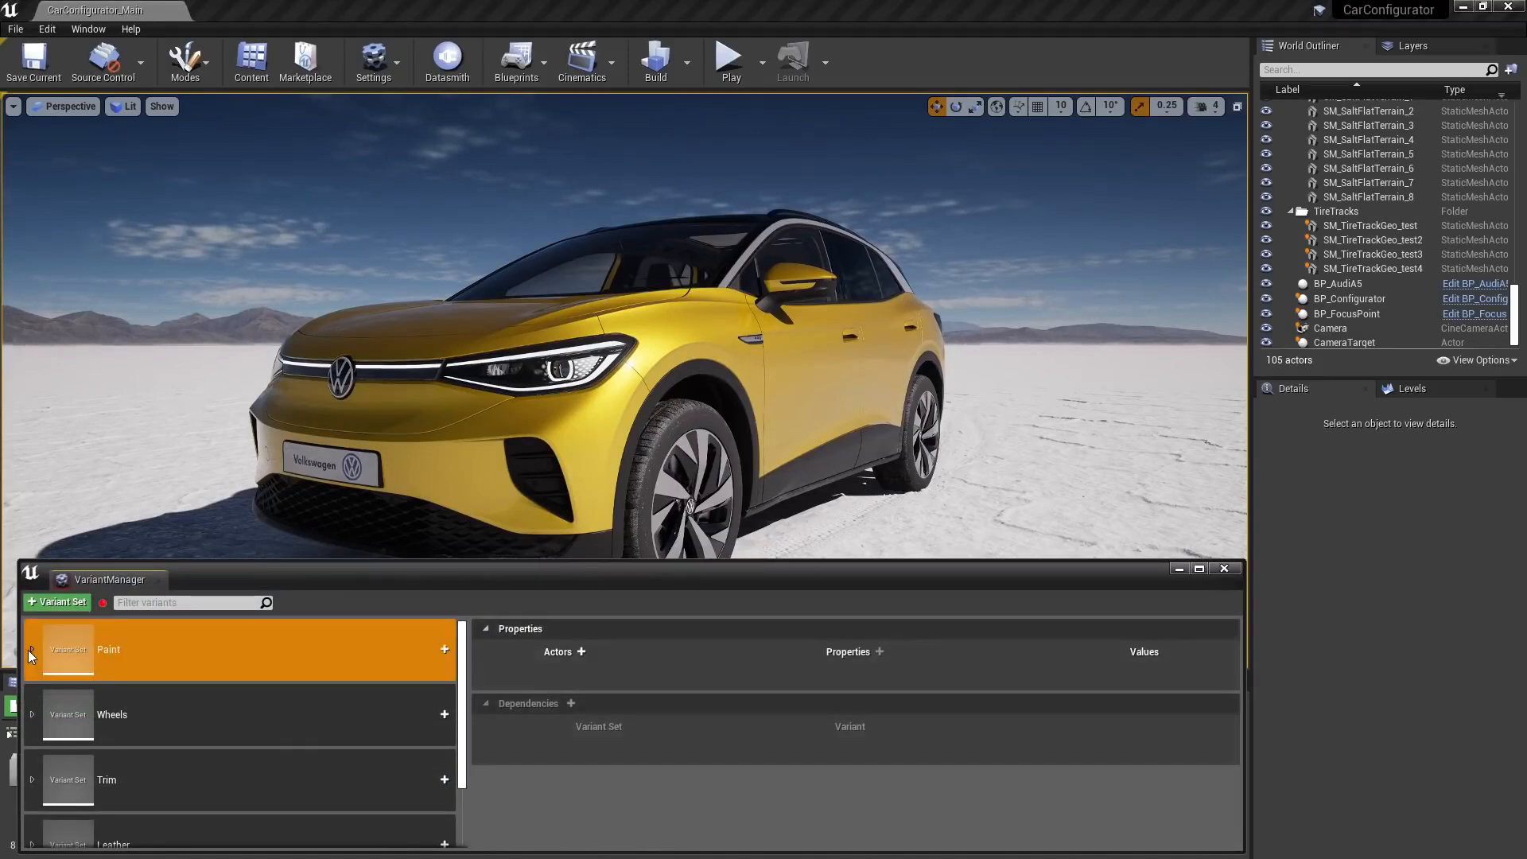
left_click(35, 650)
left_click(35, 651)
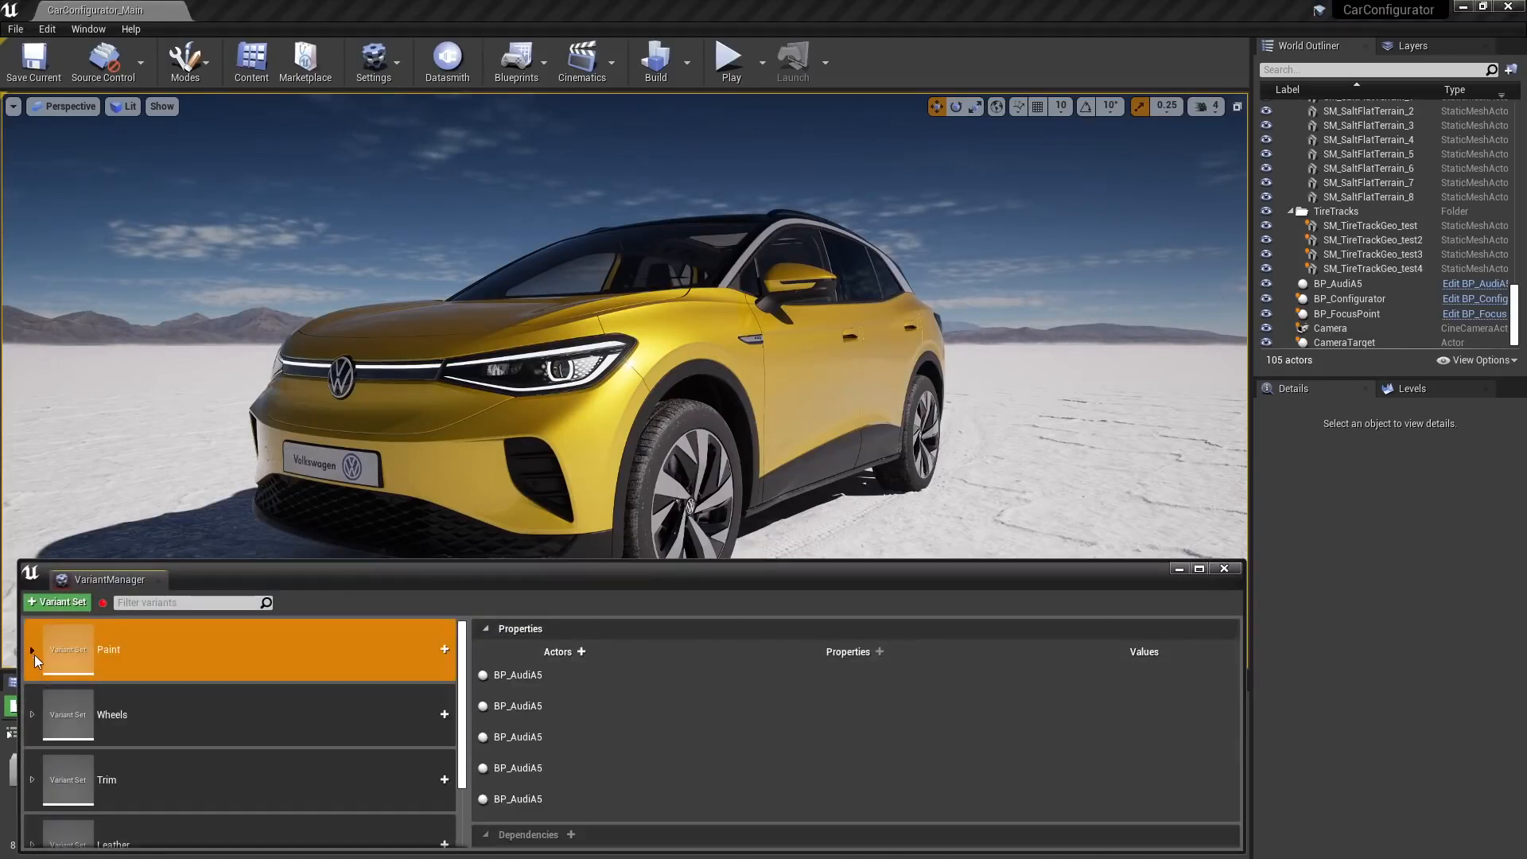
left_click(32, 714)
left_click(31, 714)
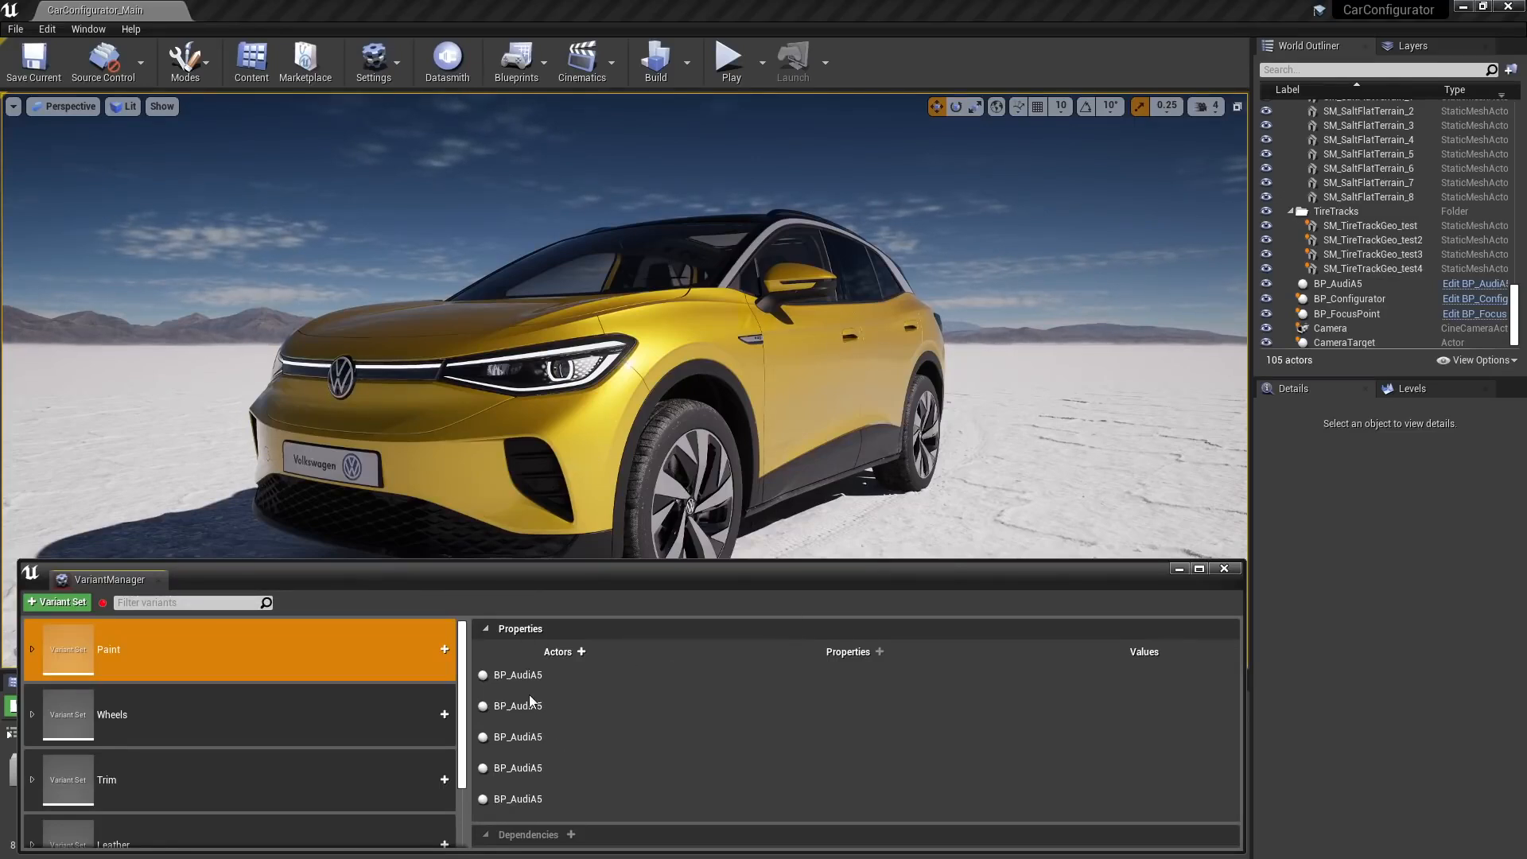
Capture the Car Paint property for all five BP_AudiA5 actor bindings in the Paint variant set
left_click(520, 674)
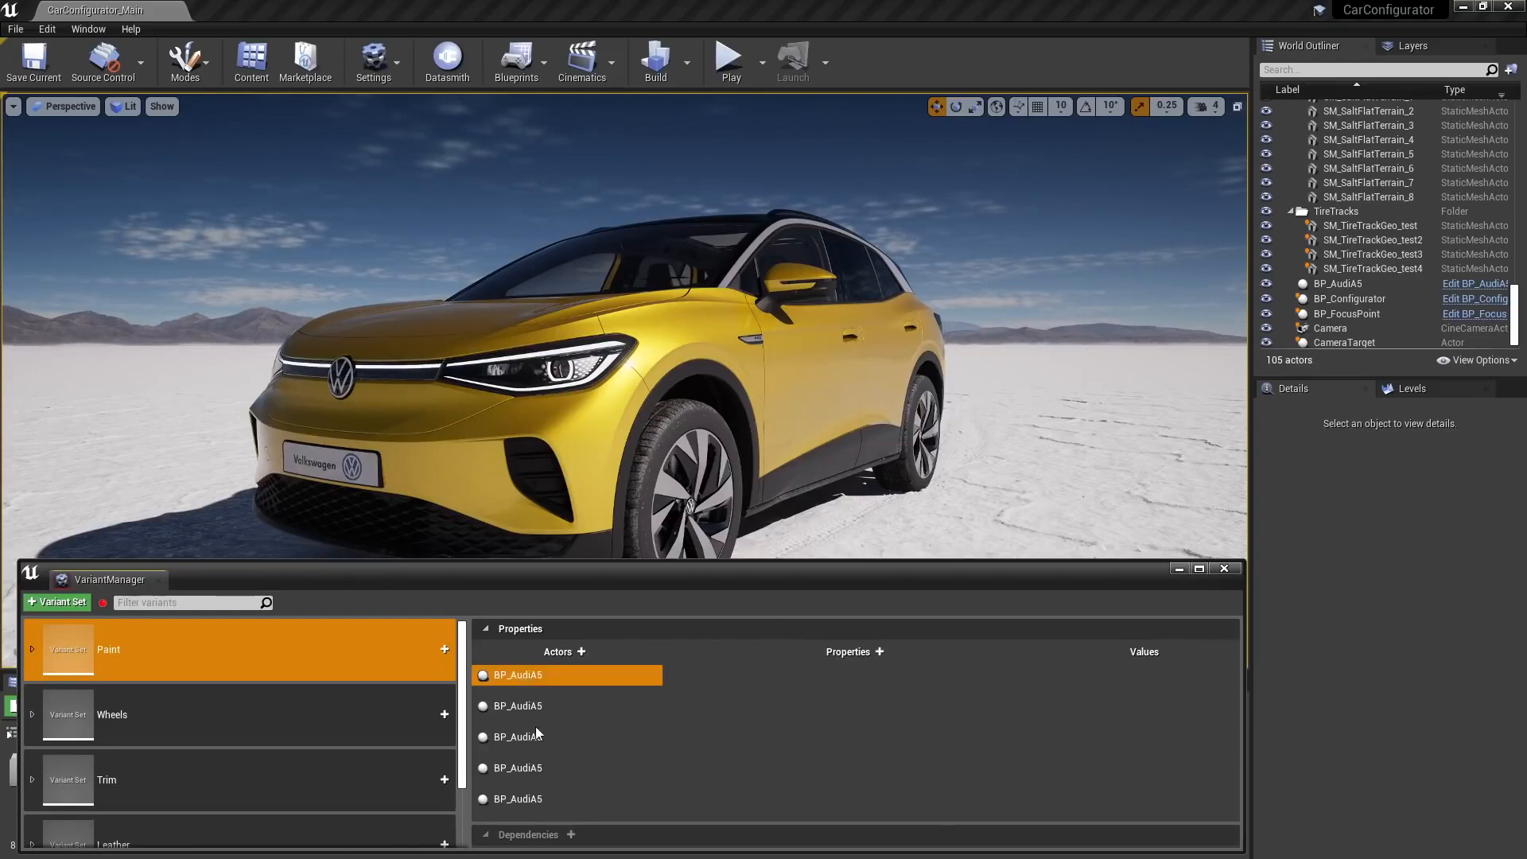
left_click(528, 799, "shift")
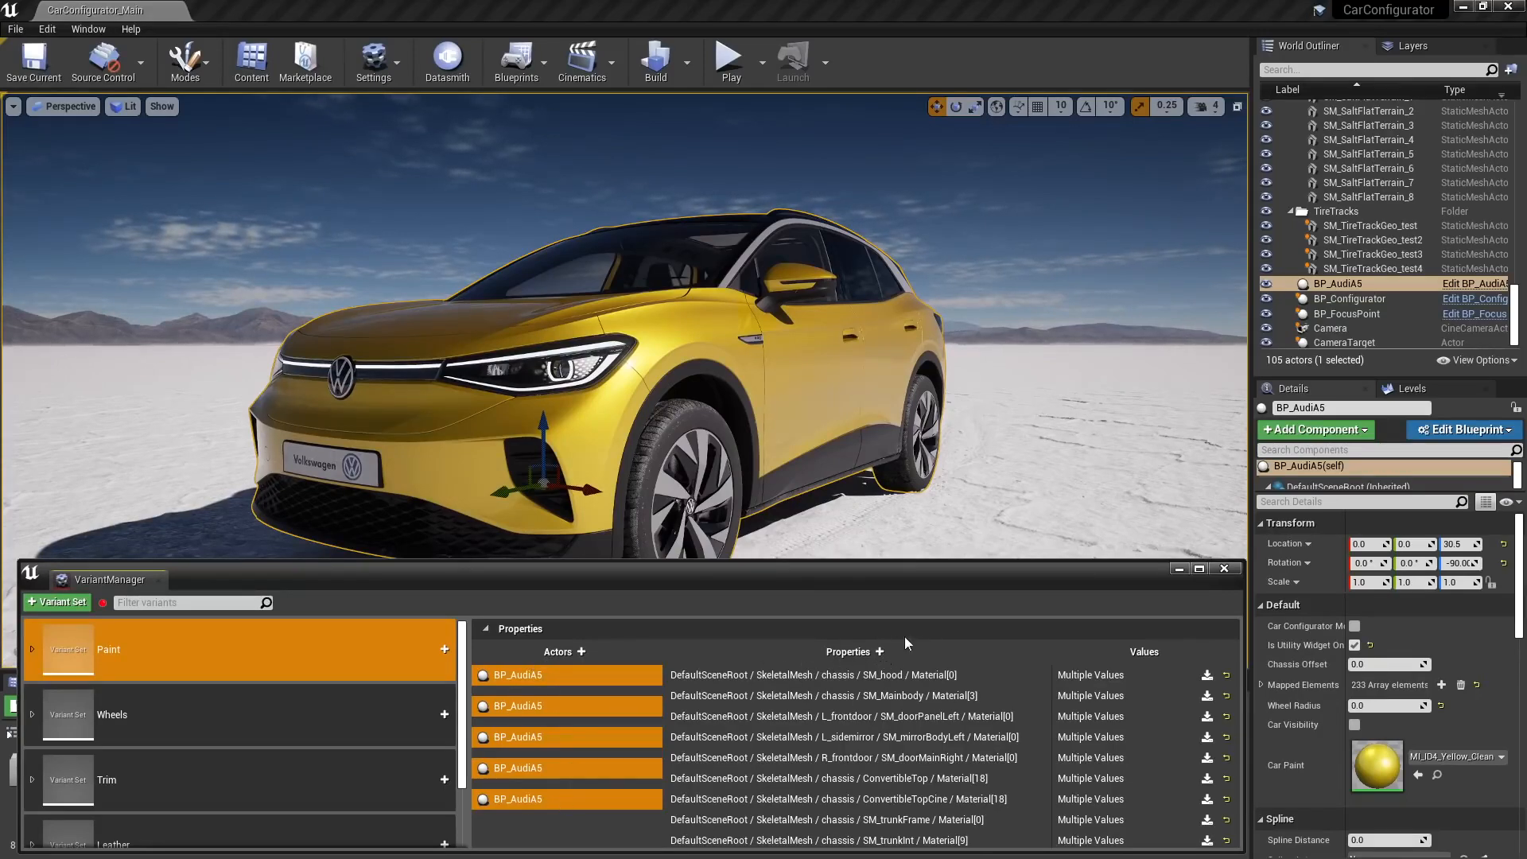
left_click(879, 651)
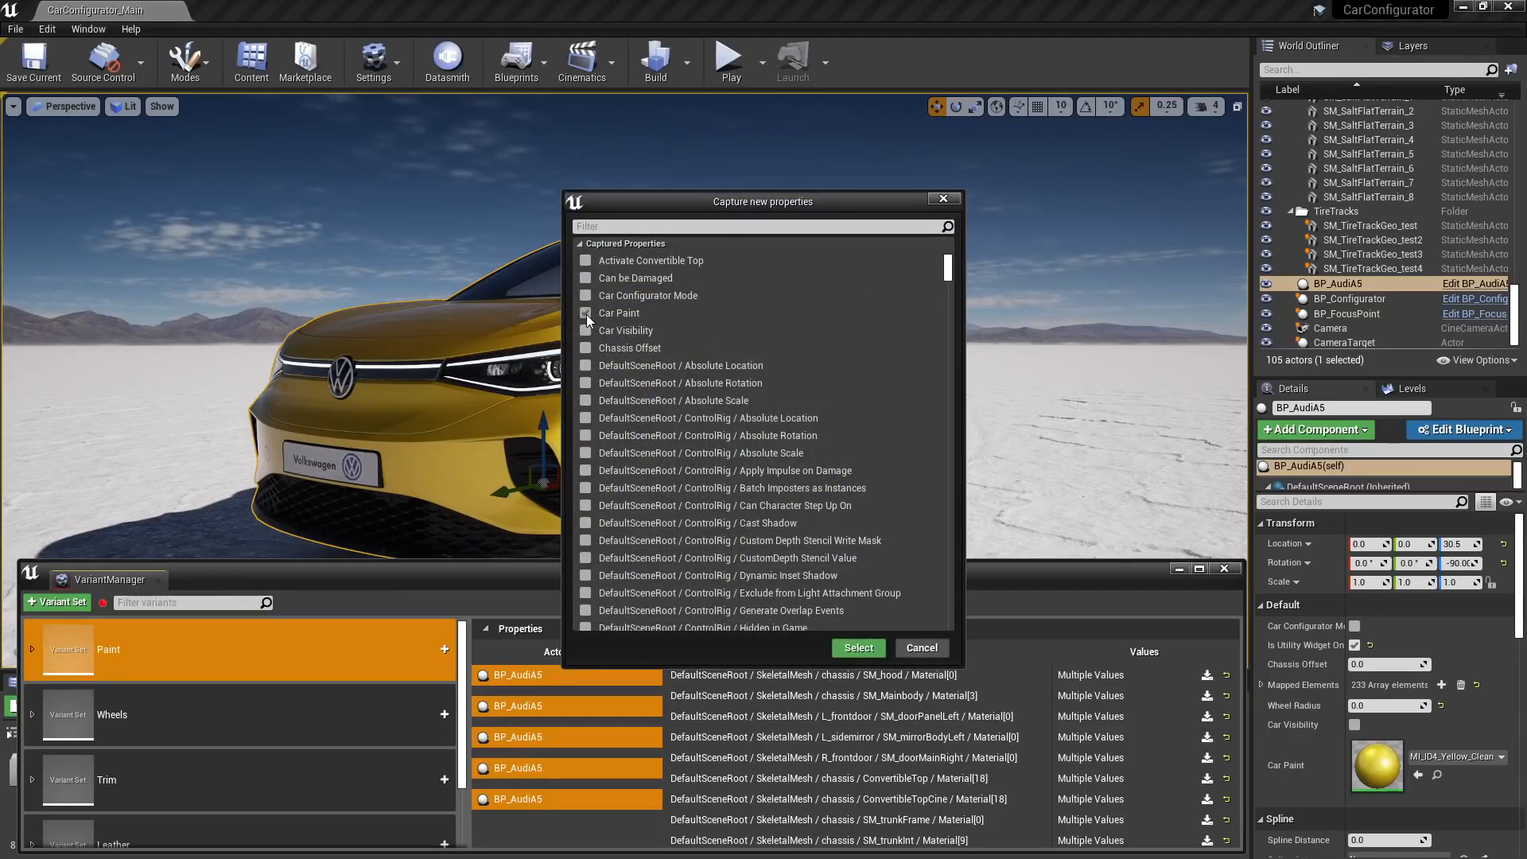
left_click(858, 647)
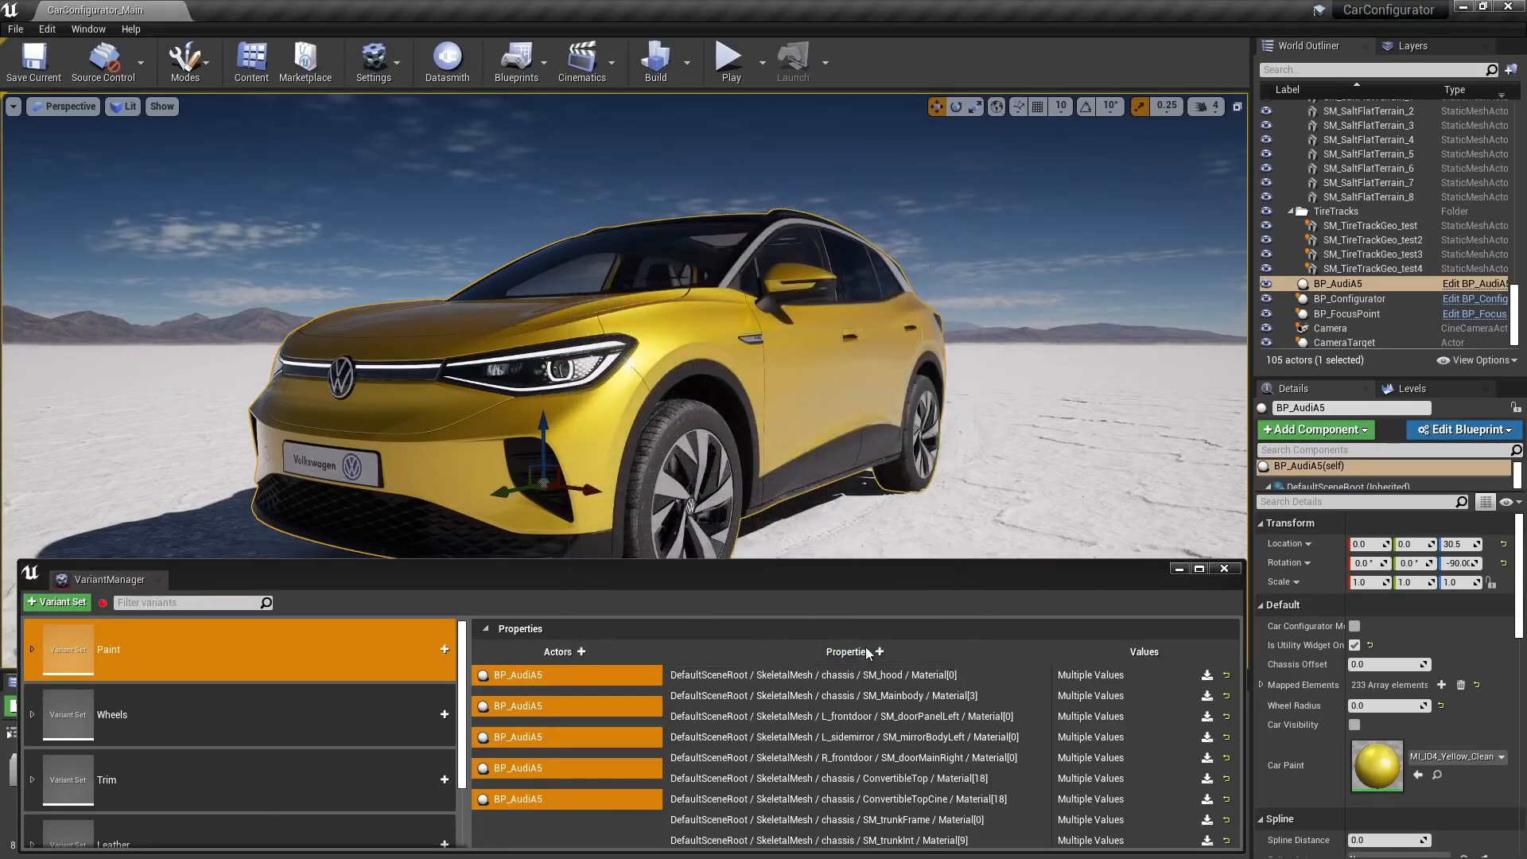
Assign MI_CarPaint_Cherry as the Car Paint value of the Tango Red Metallic variant and activate that variant
left_click(32, 648)
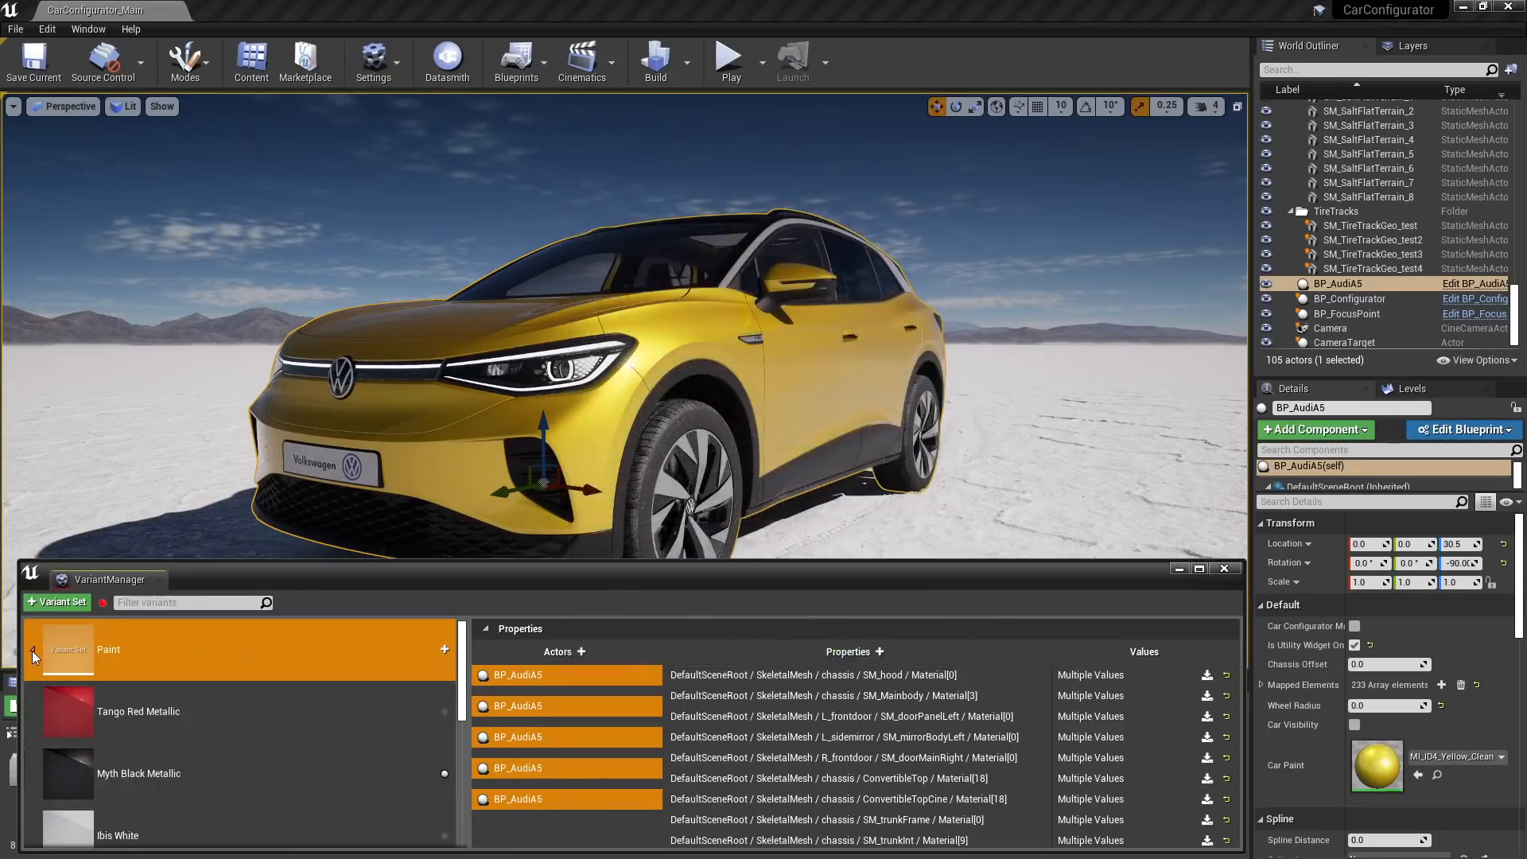
left_click(194, 697)
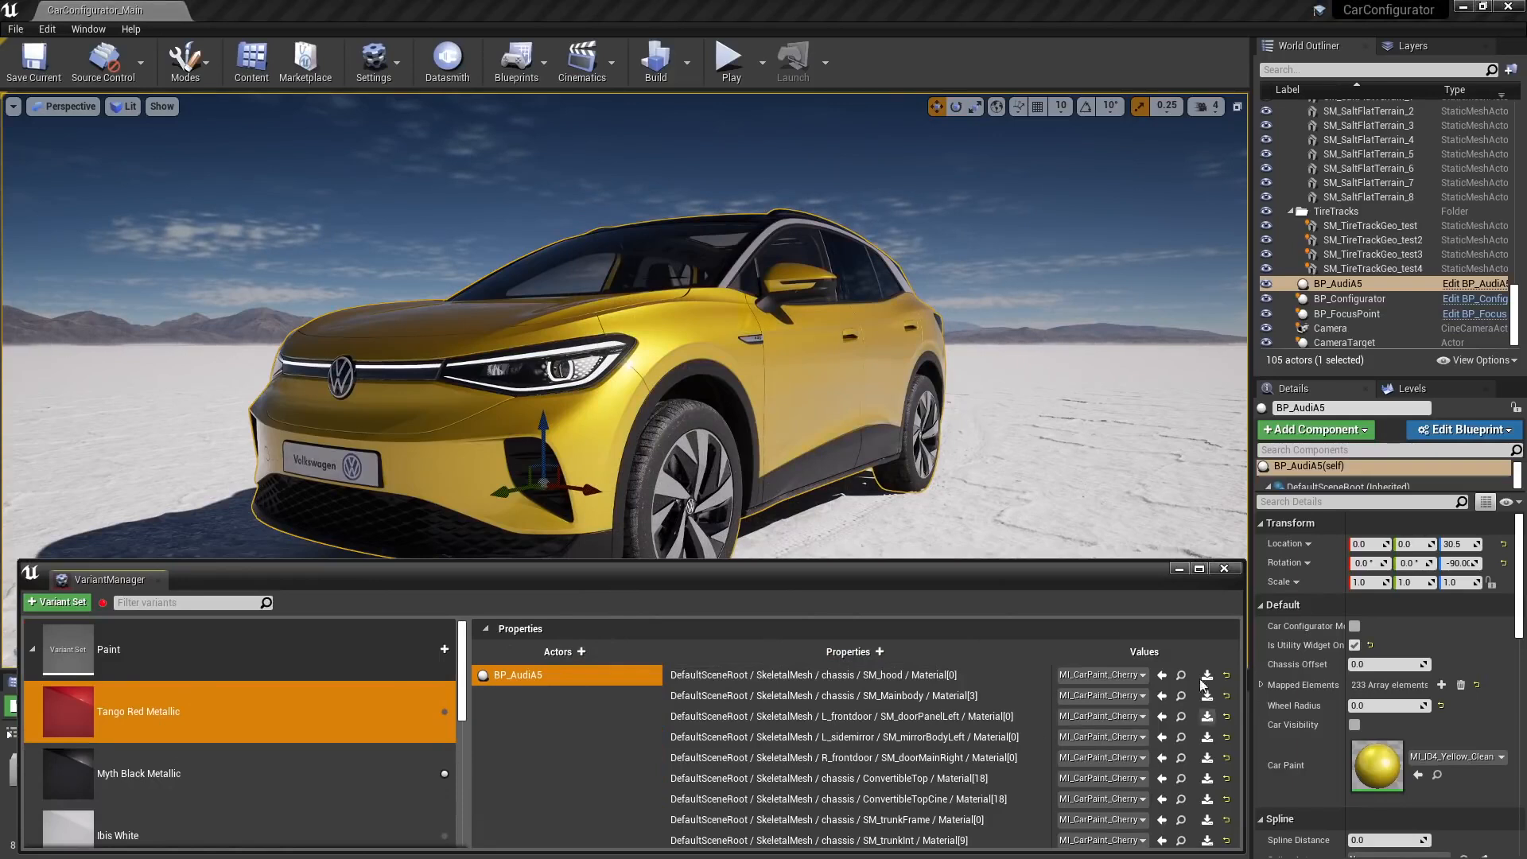
left_click_drag(1059, 569, 1044, 467)
left_click_drag(1231, 611, 1231, 700)
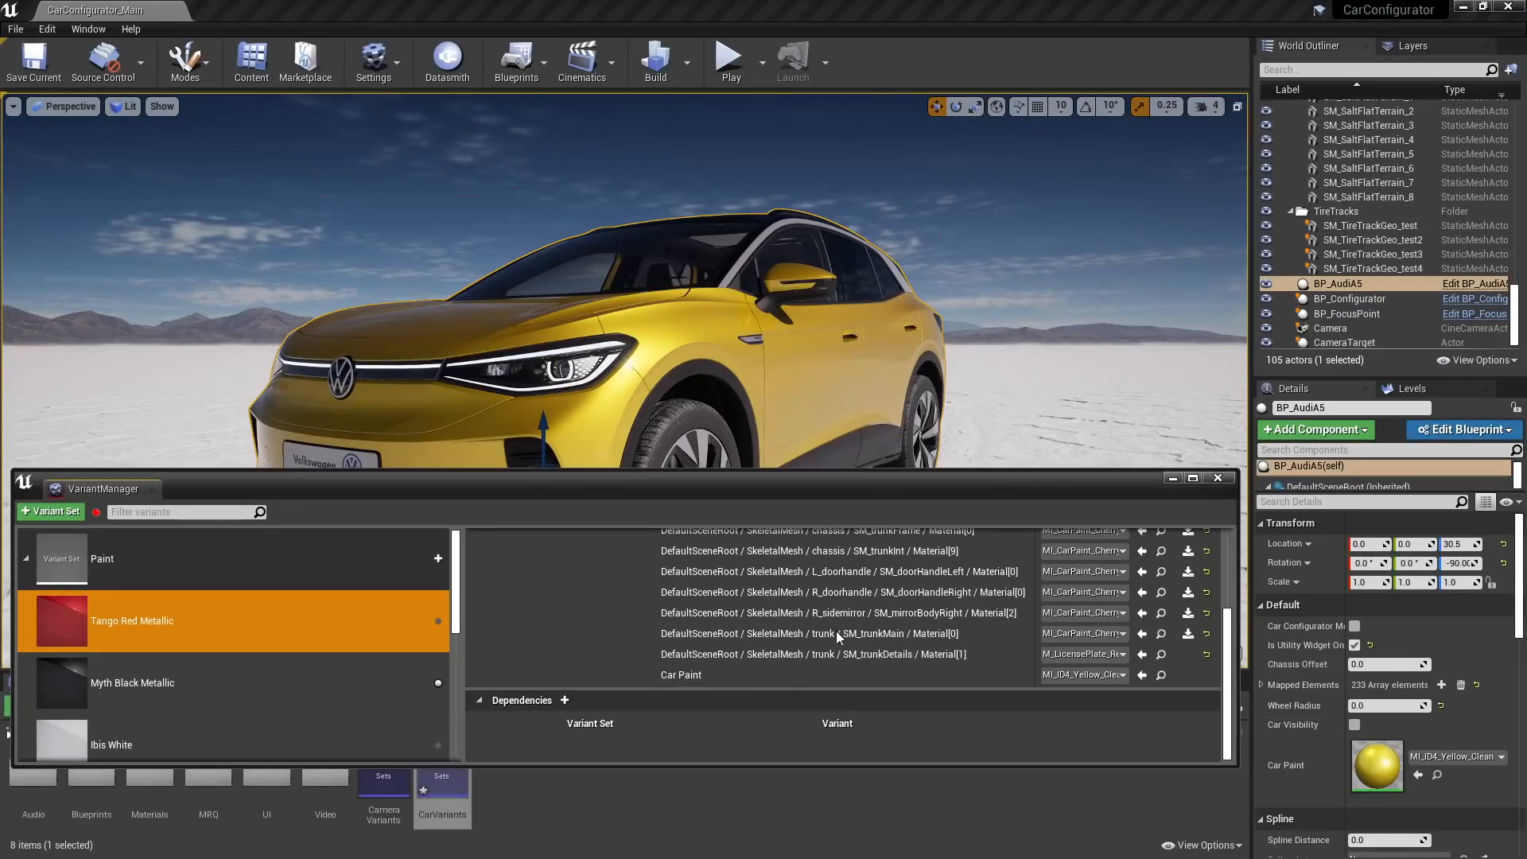
left_click(1161, 594)
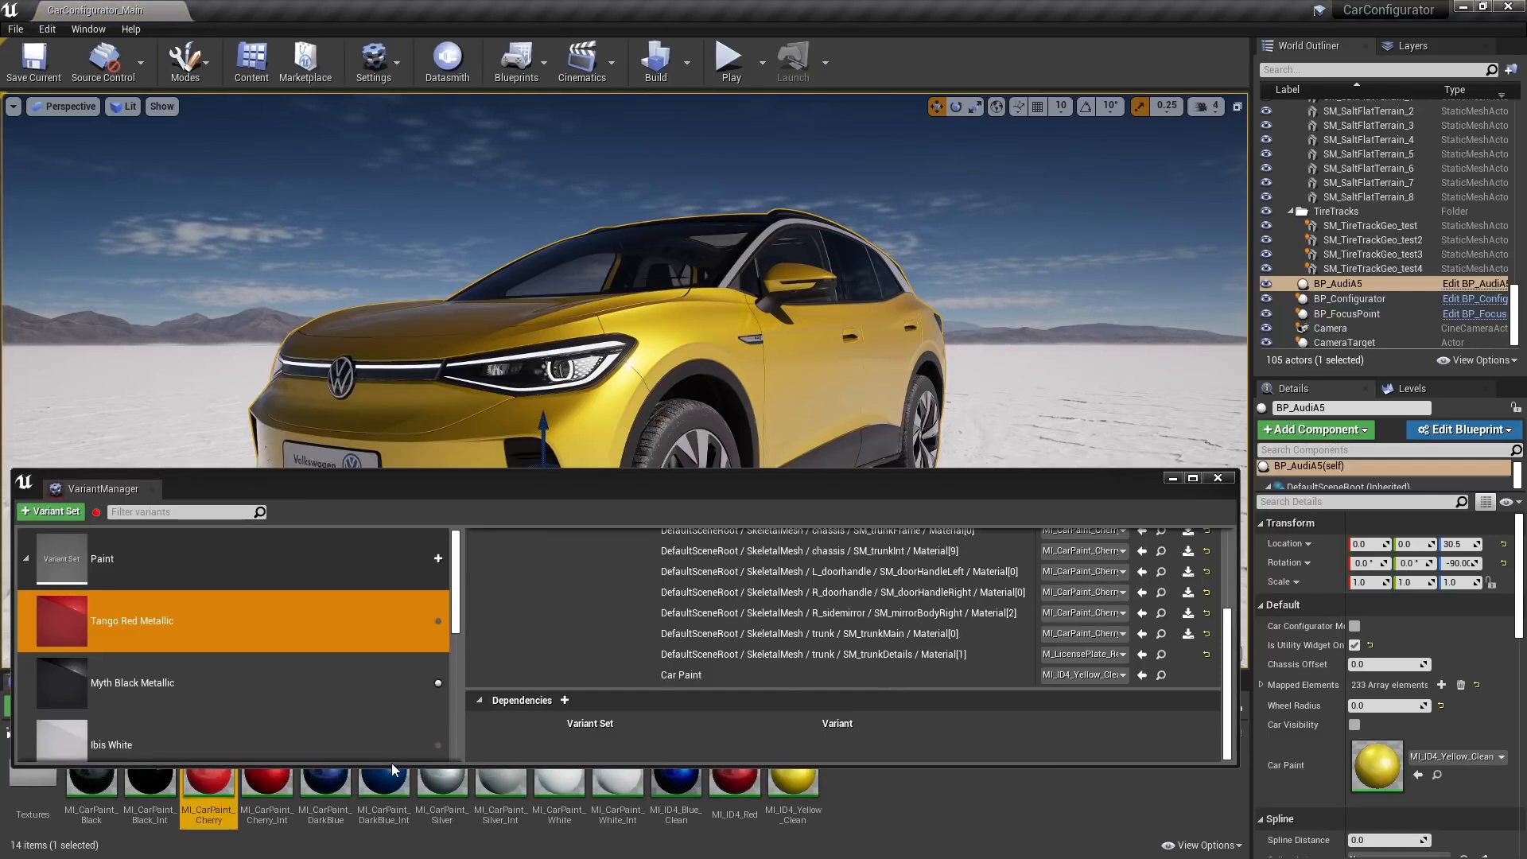
left_click_drag(393, 765, 401, 737)
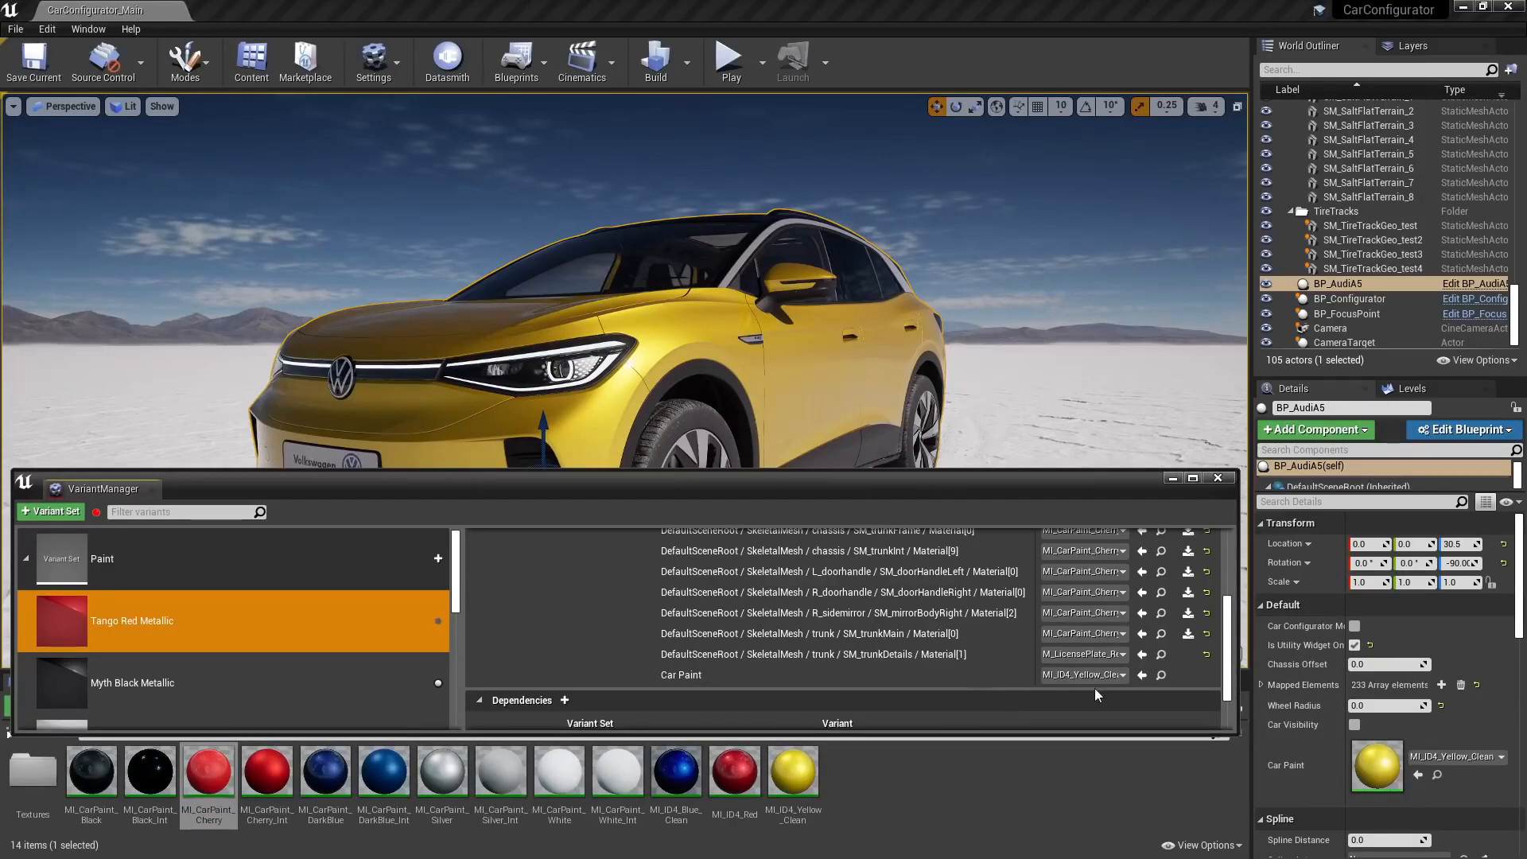
left_click(1143, 675)
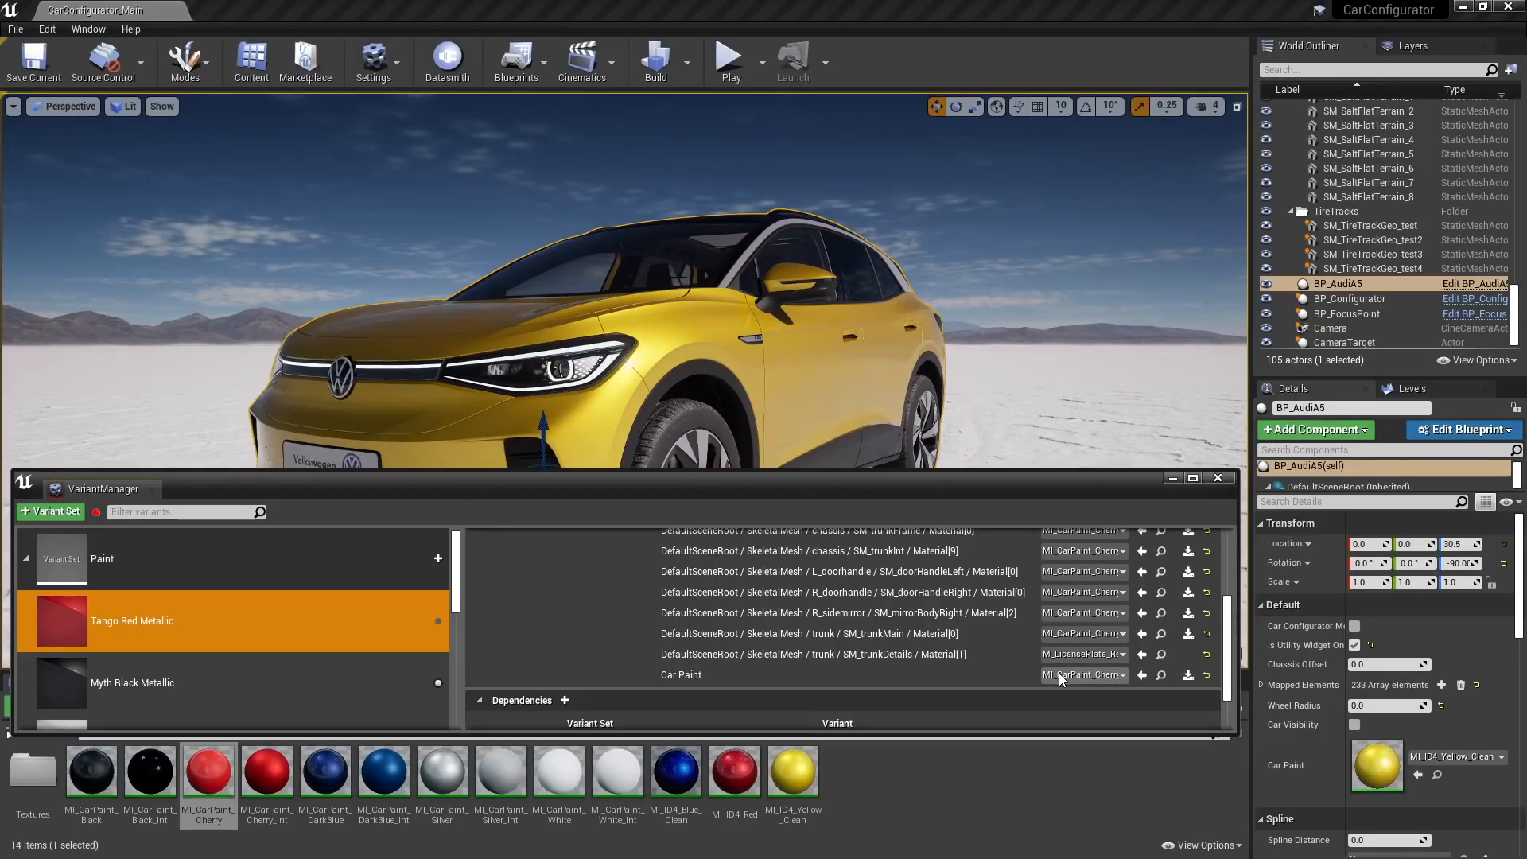
double_click(78, 622)
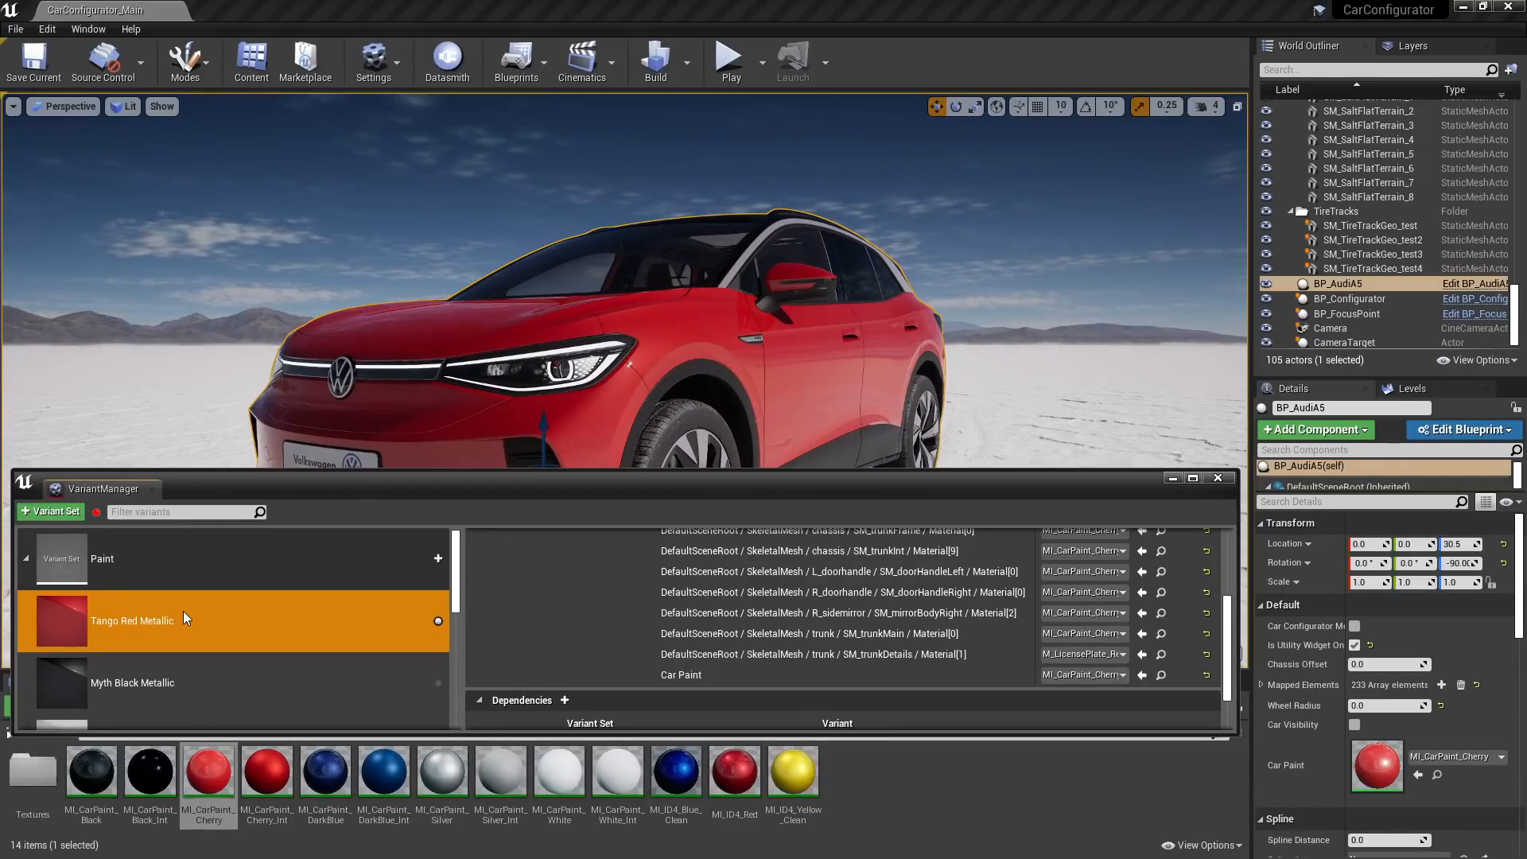
Assign MI_CarPaint_Black as the Car Paint value of the Myth Black Metallic variant and test switching to it
left_click(127, 685)
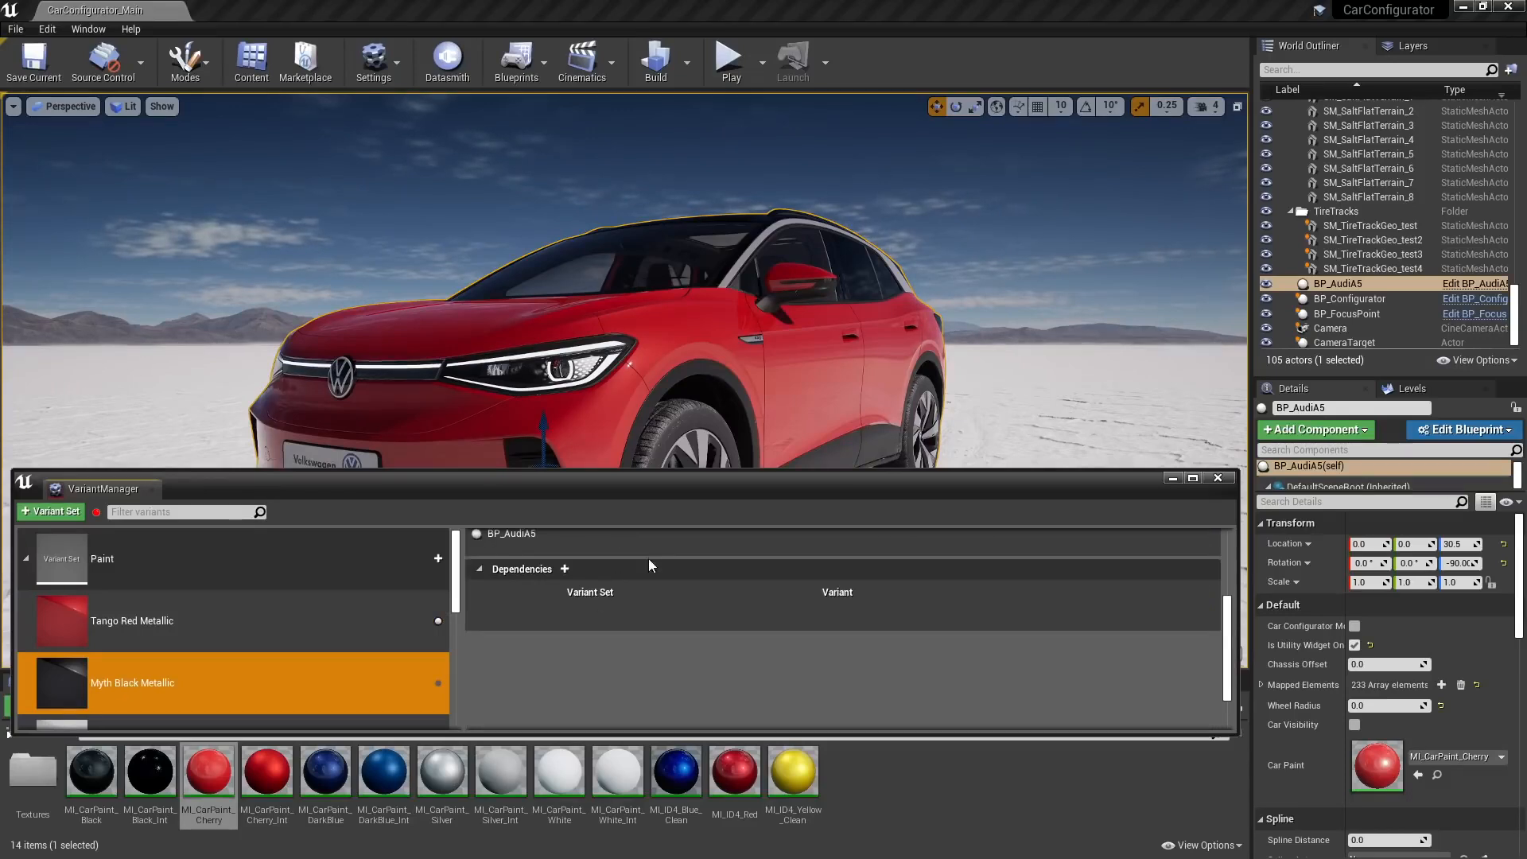
left_click(521, 536)
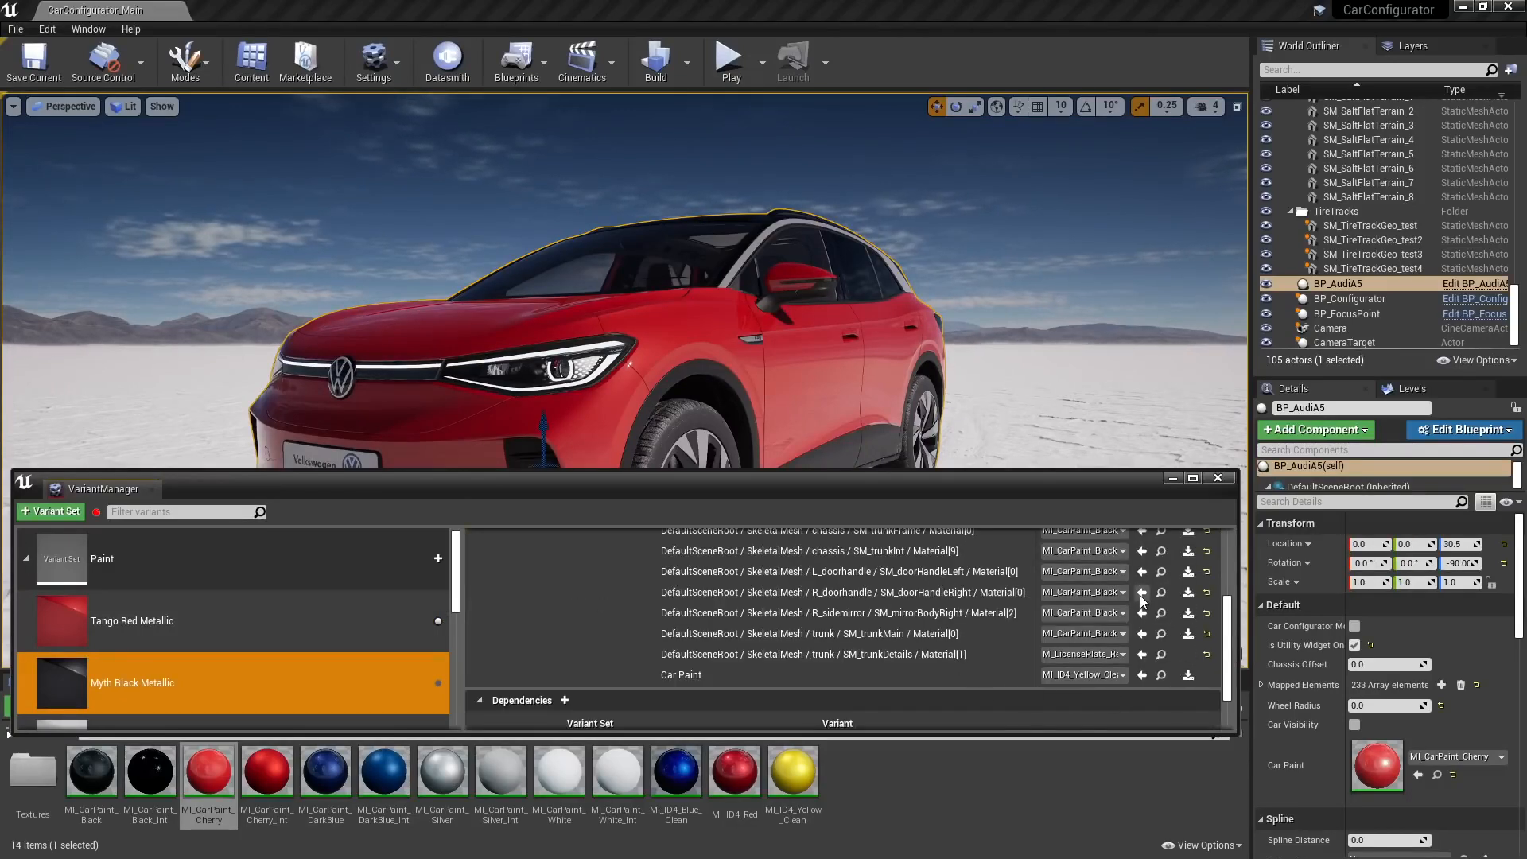
left_click(1160, 593)
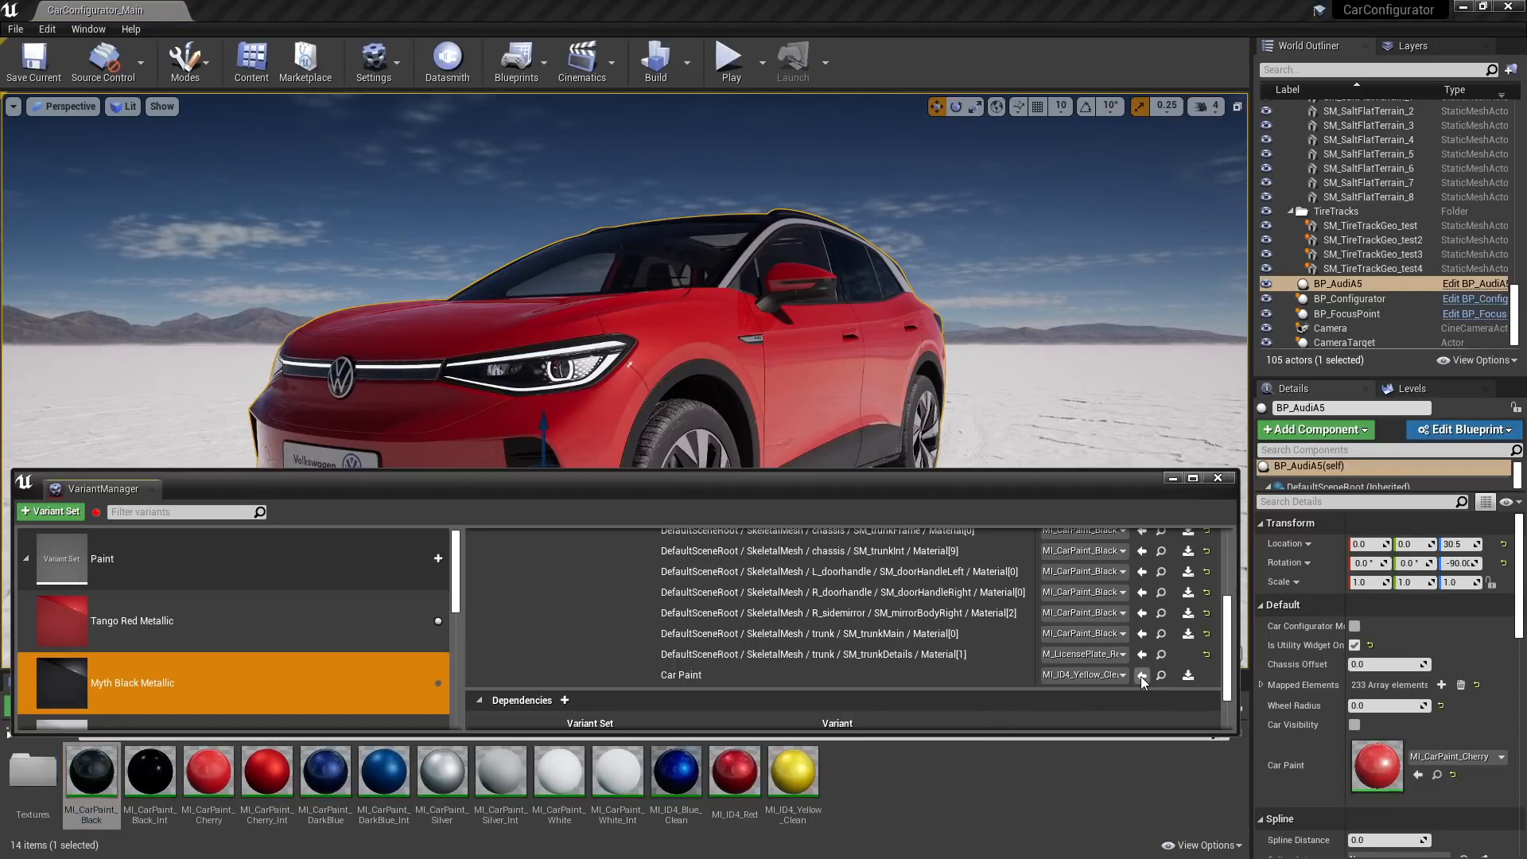
left_click(1140, 676)
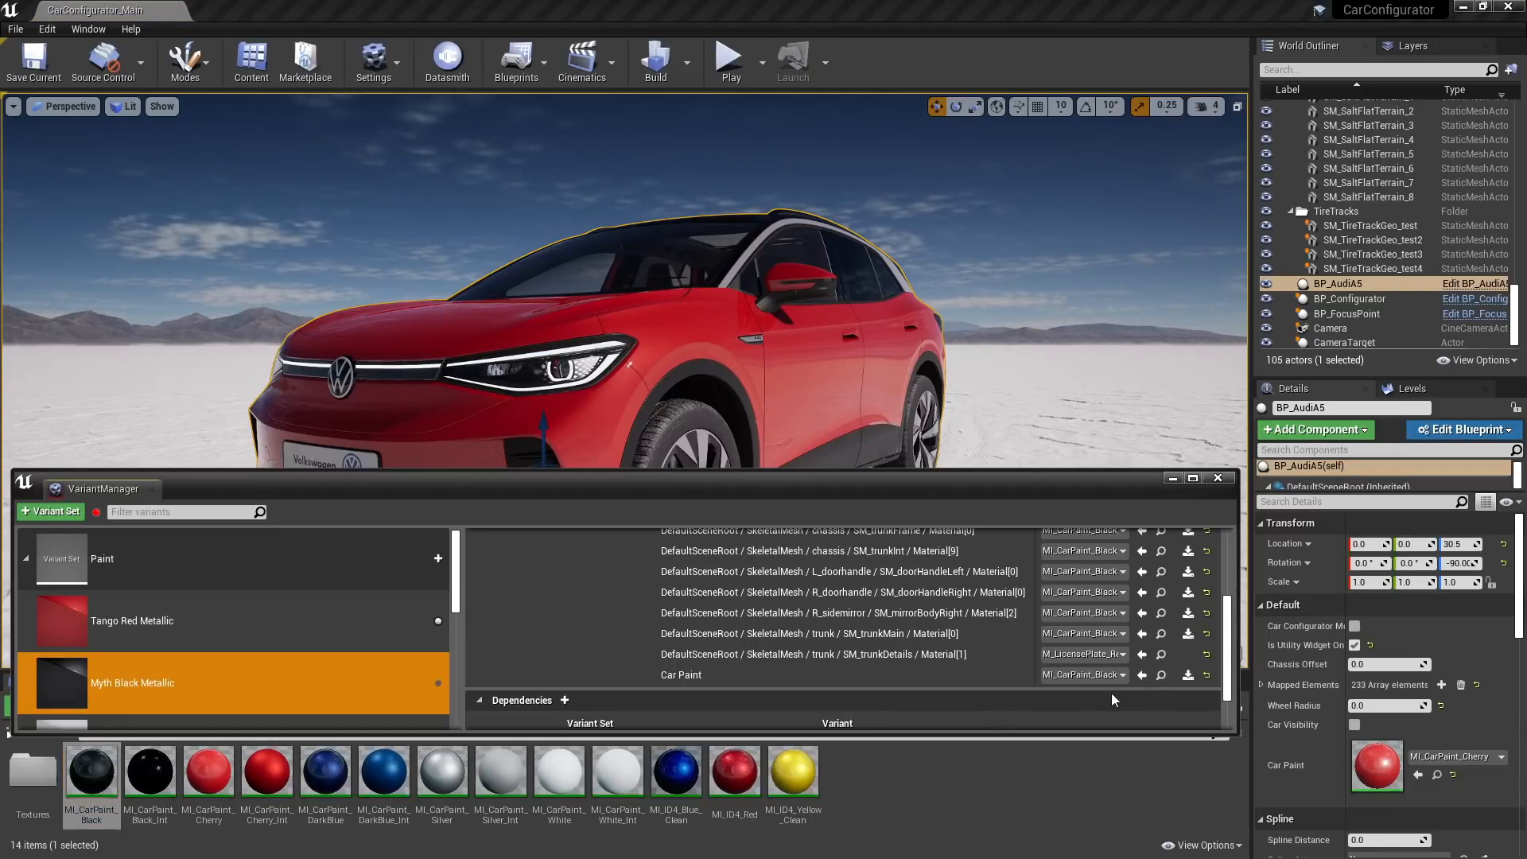
double_click(72, 676)
double_click(83, 617)
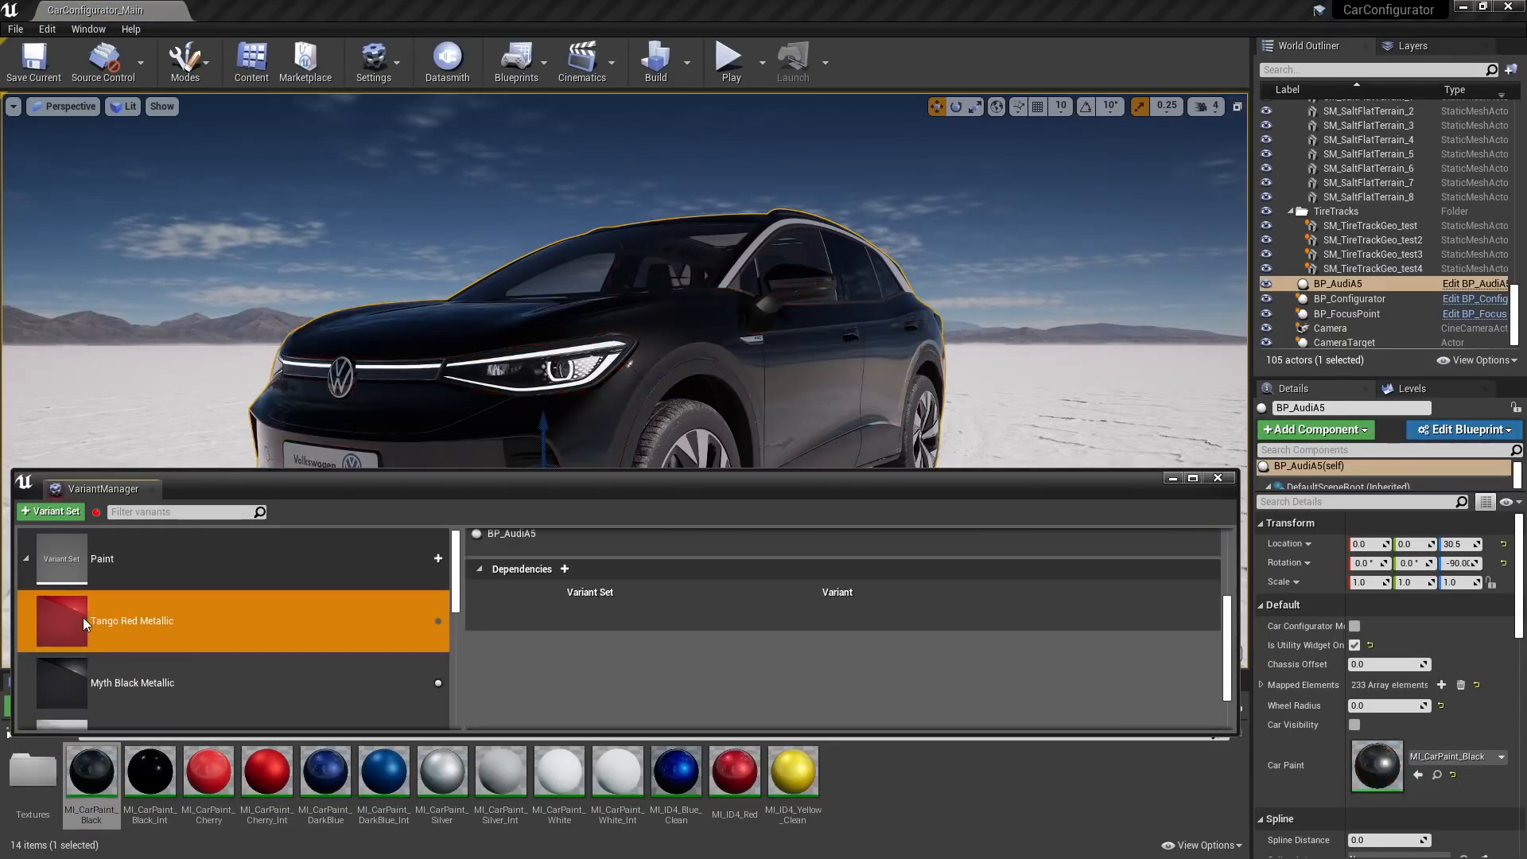
double_click(108, 681)
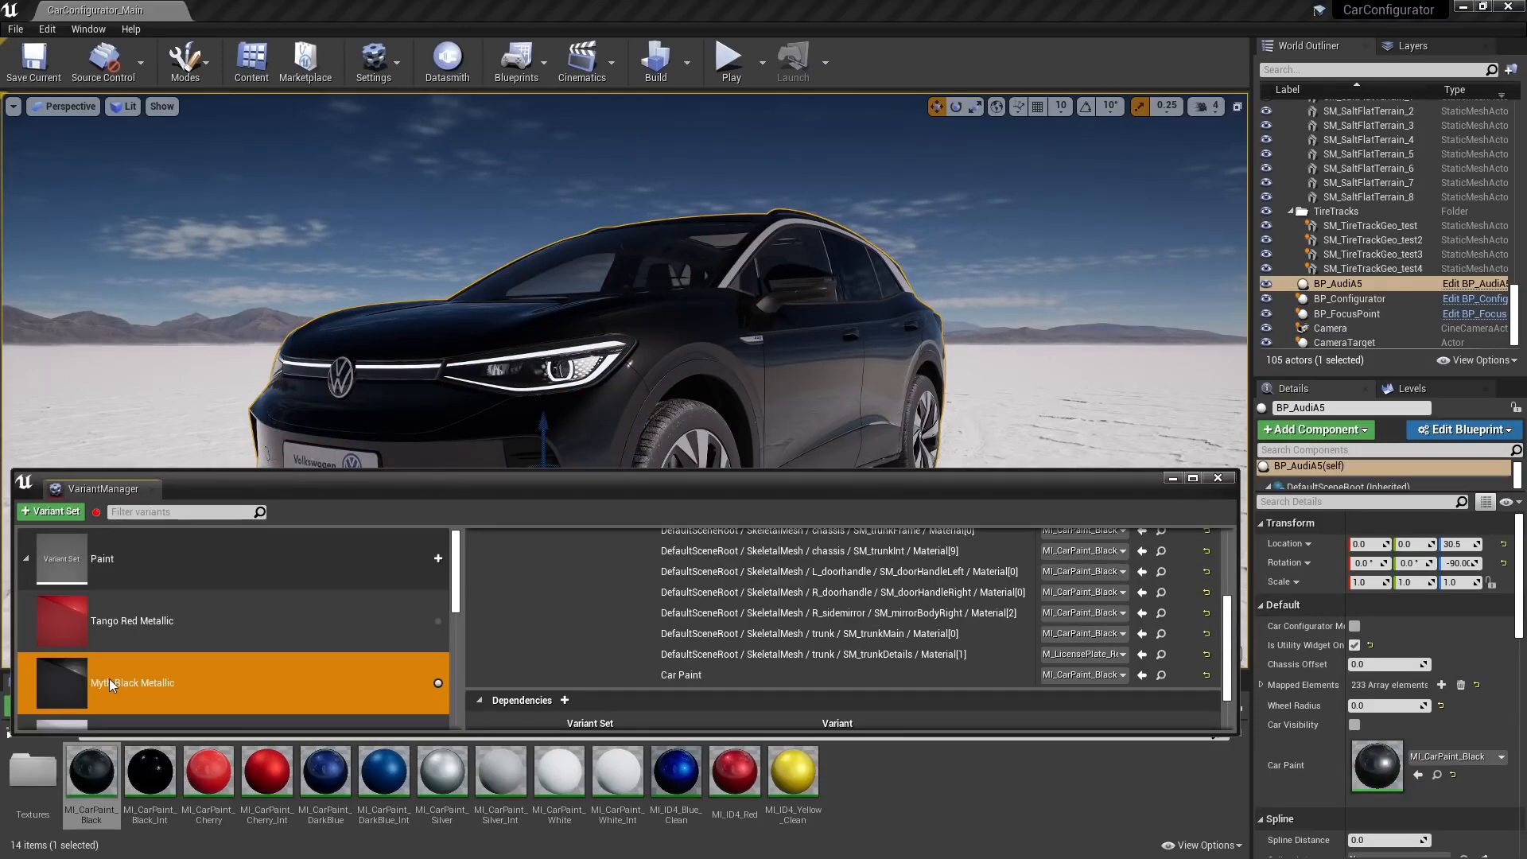
Duplicate the Myth Black Metallic variant and rename the copy ID4_Yellow
right_click(79, 684)
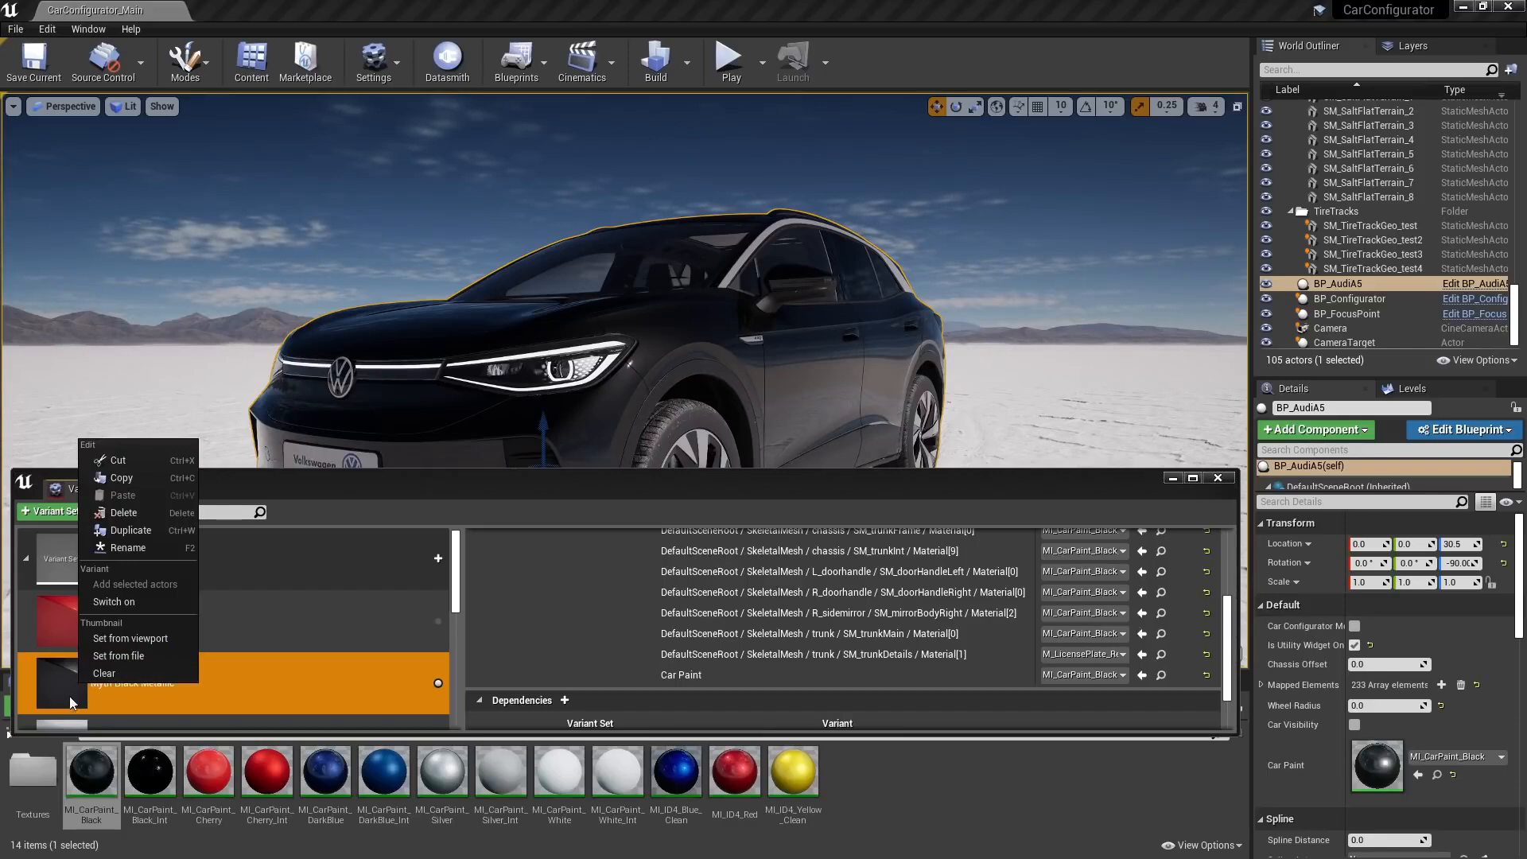
left_click(145, 528)
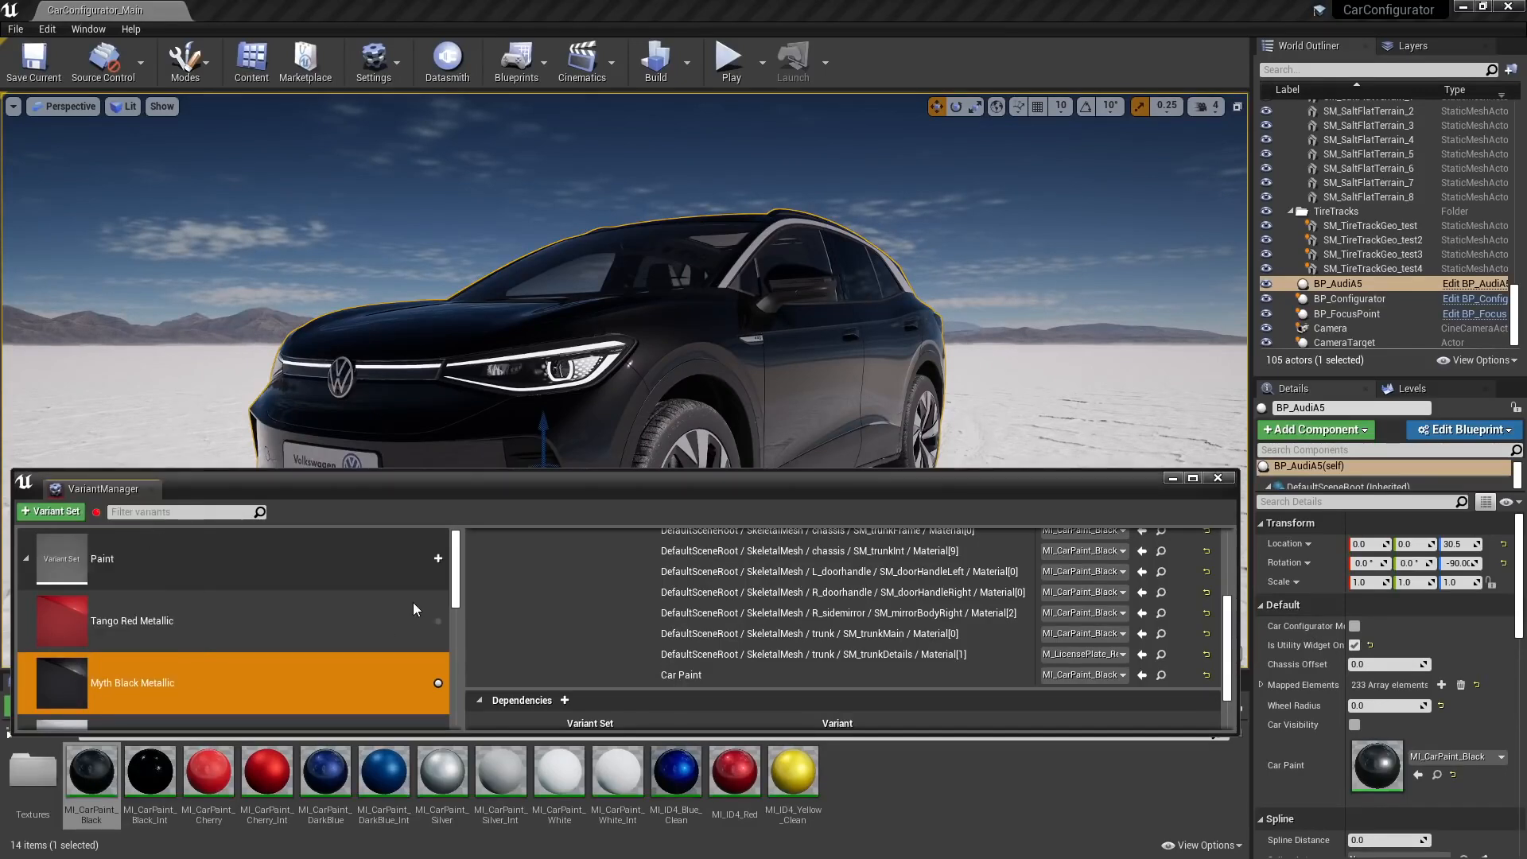
left_click_drag(456, 596, 464, 665)
left_click(136, 657)
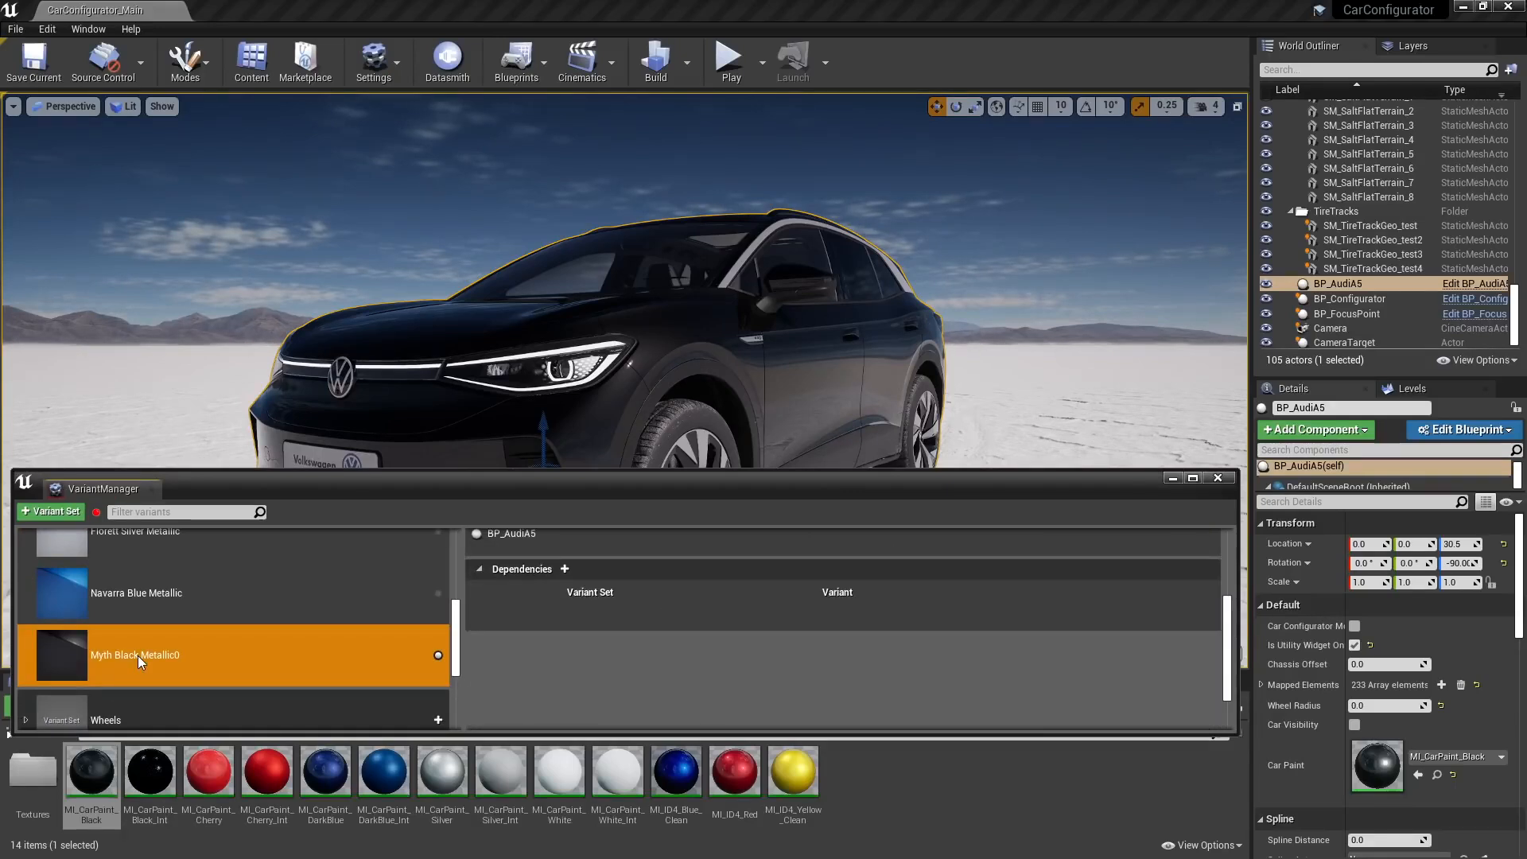
double_click(137, 656)
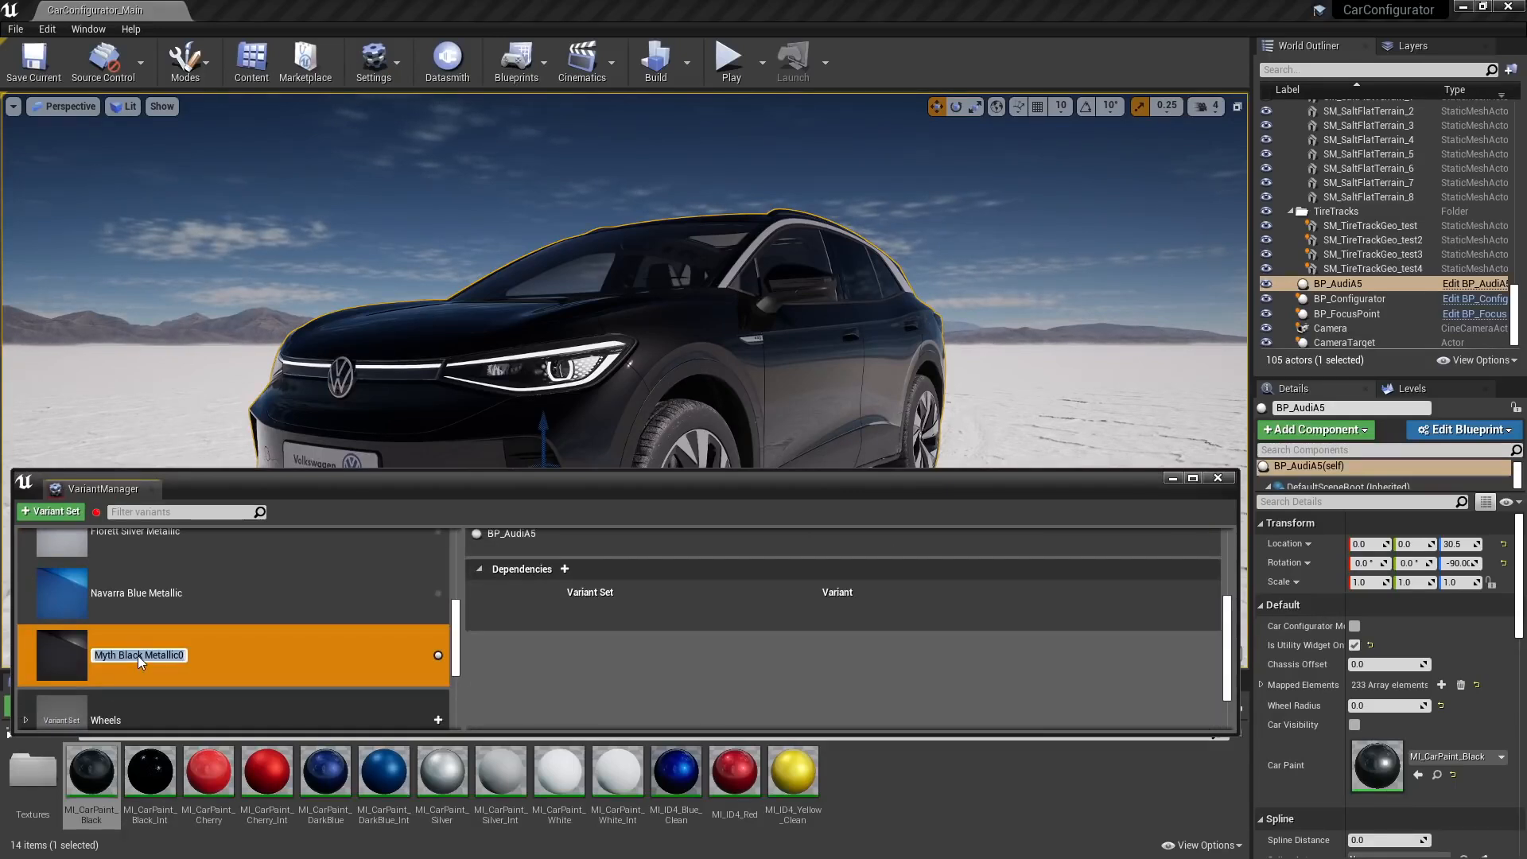
type("ID4_Yellow")
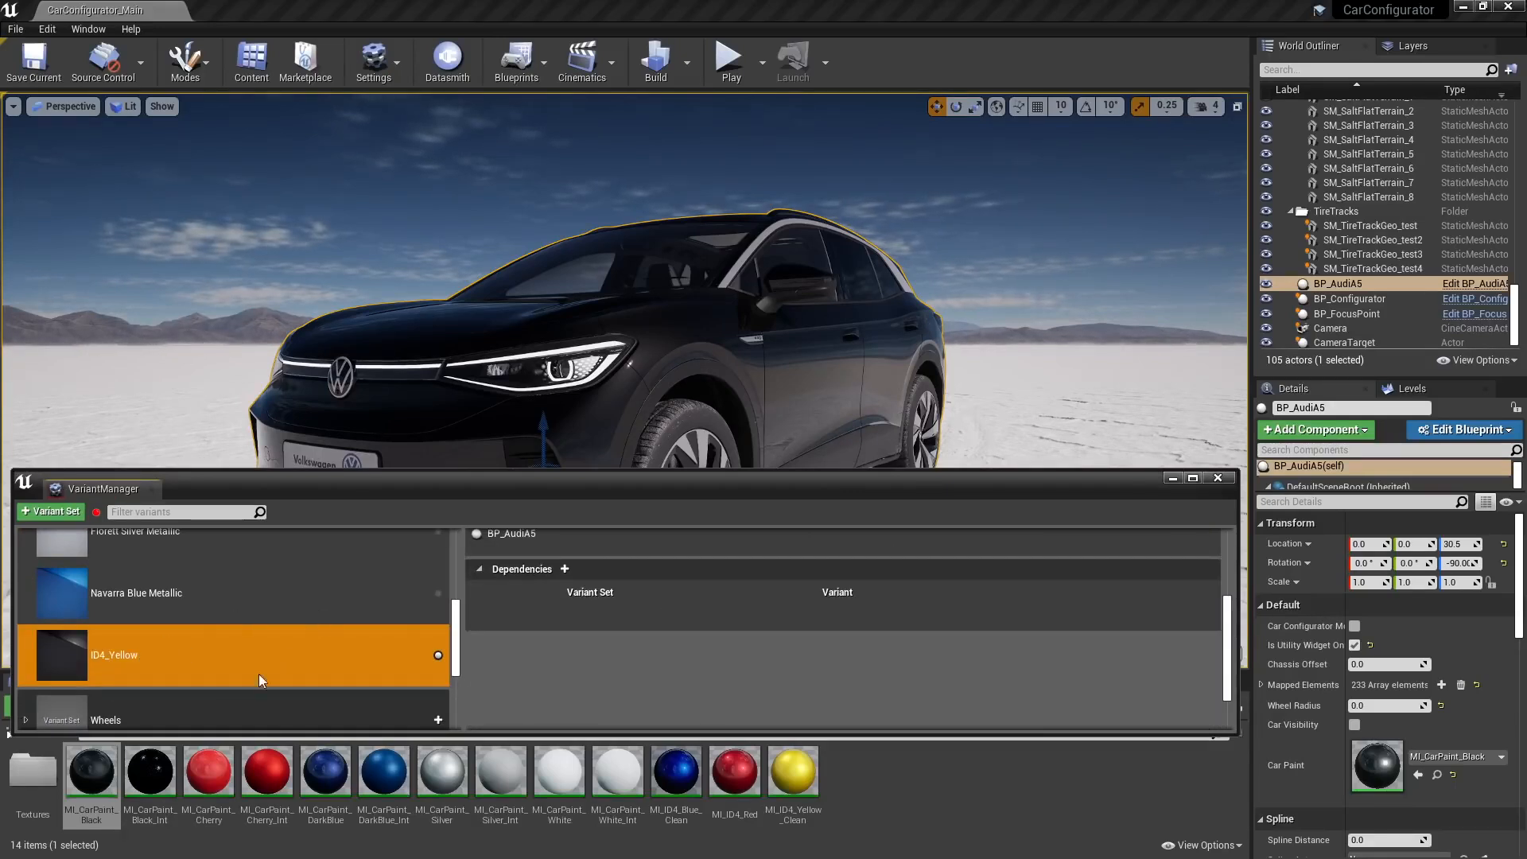
Assign MI_ID4_Yellow_Clean as the Car Paint value of the ID4_Yellow variant and activate that variant
left_click(523, 534)
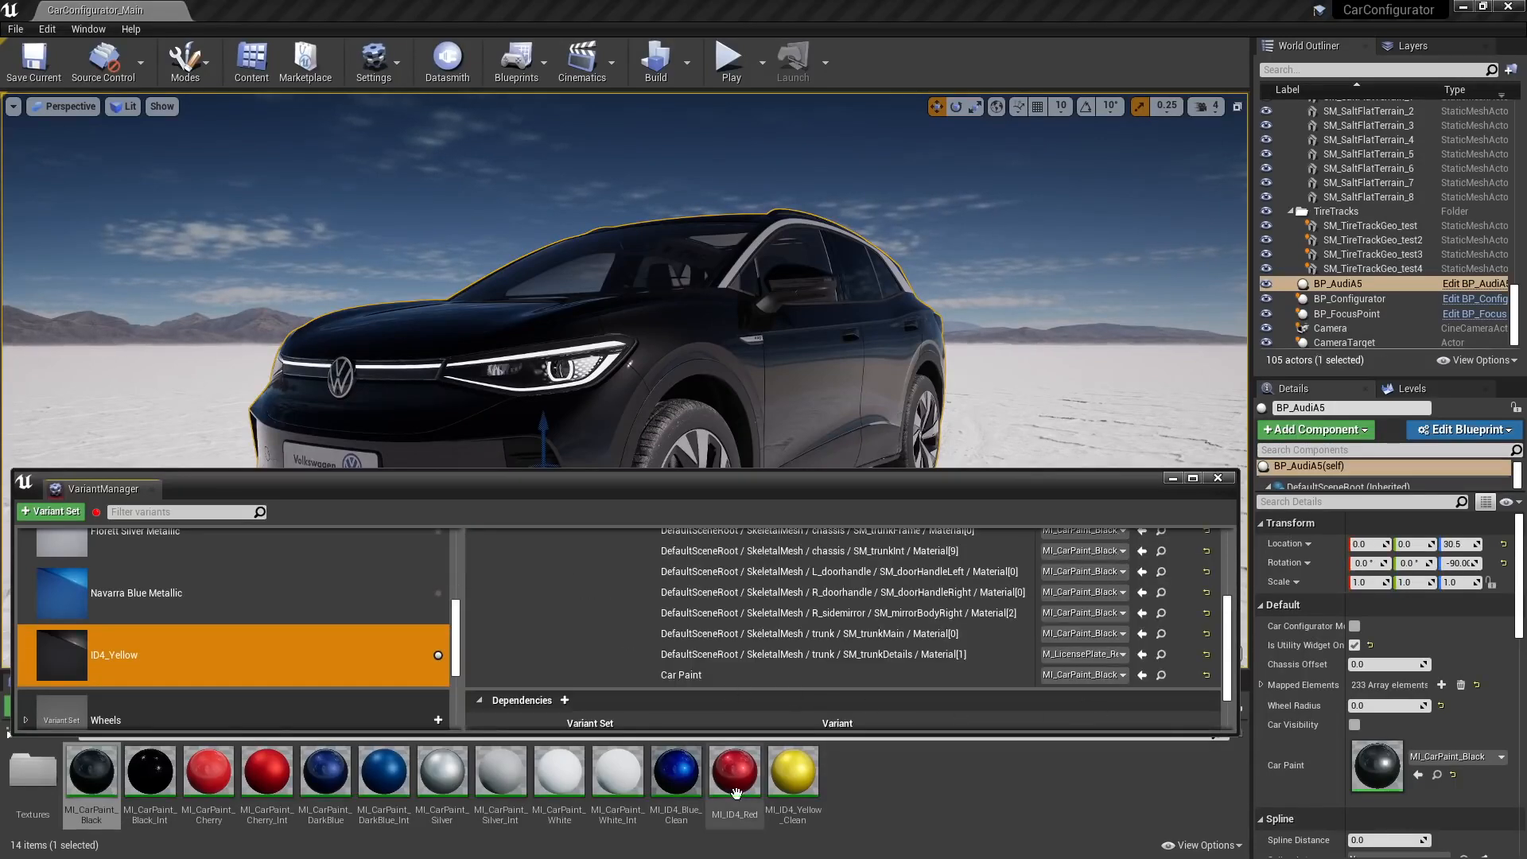
mouse_move(793, 770)
left_mouse_down()
mouse_move(919, 768)
mouse_move(1075, 676)
mouse_move(1062, 676)
left_mouse_up()
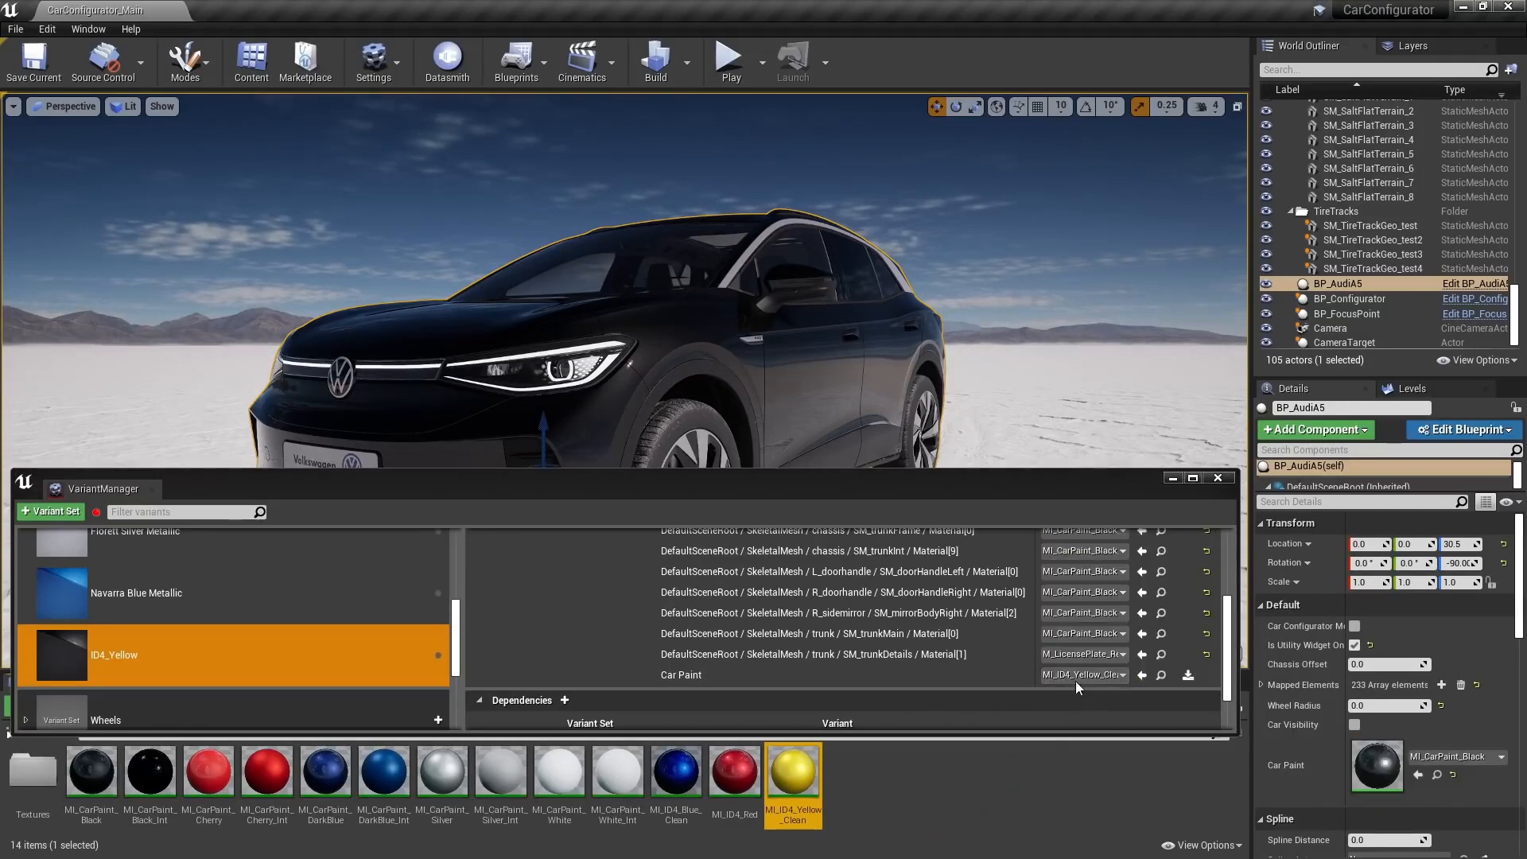
double_click(64, 657)
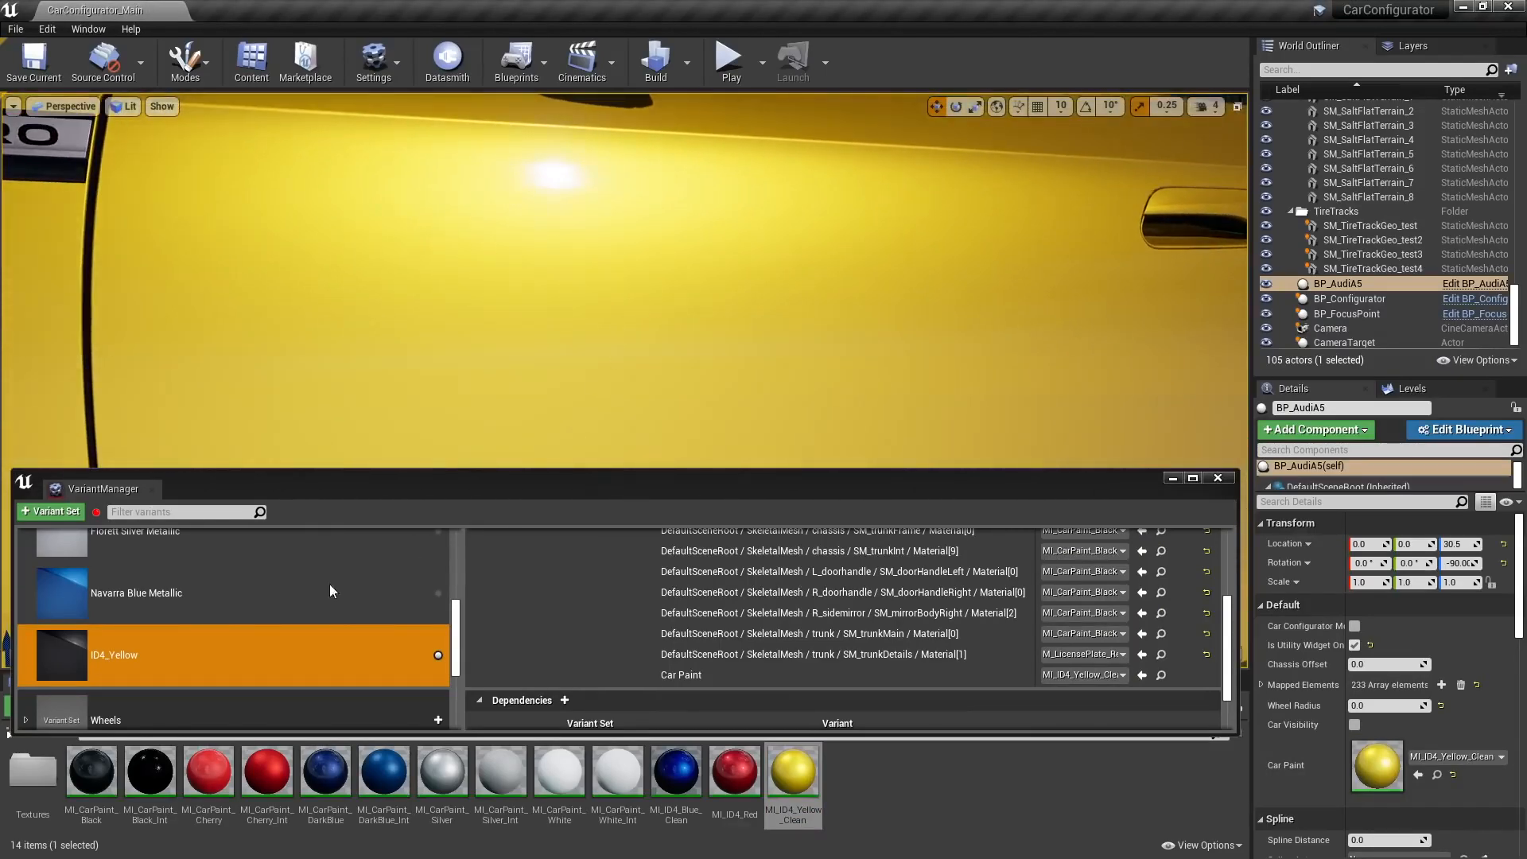
Set the ID4_Yellow variant's thumbnail from a viewport close-up of the yellow paint, and close the variant manager
right_click(75, 652)
left_click(130, 613)
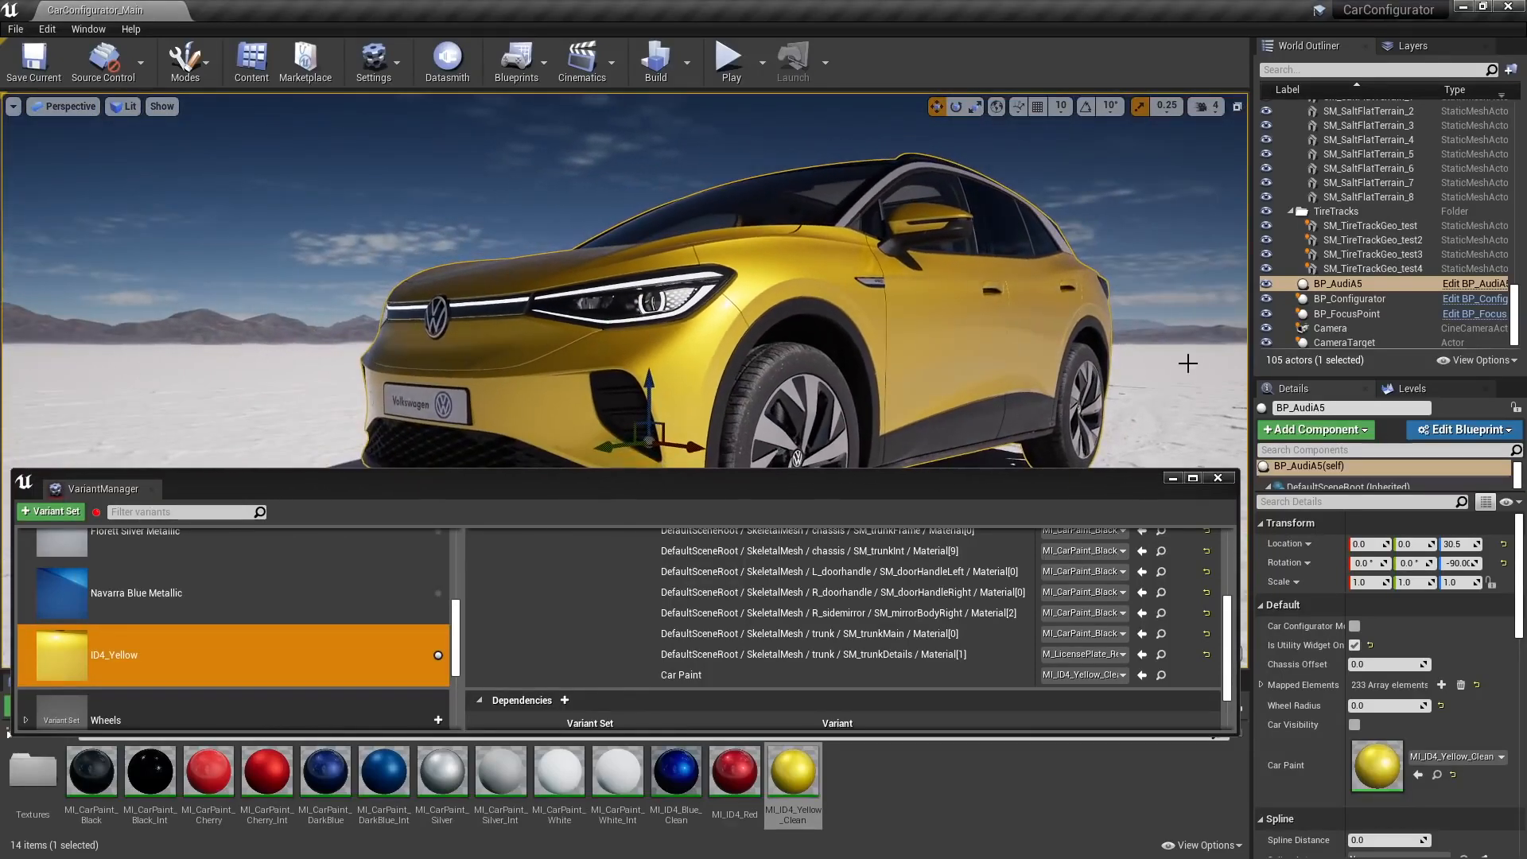
left_click(1218, 479)
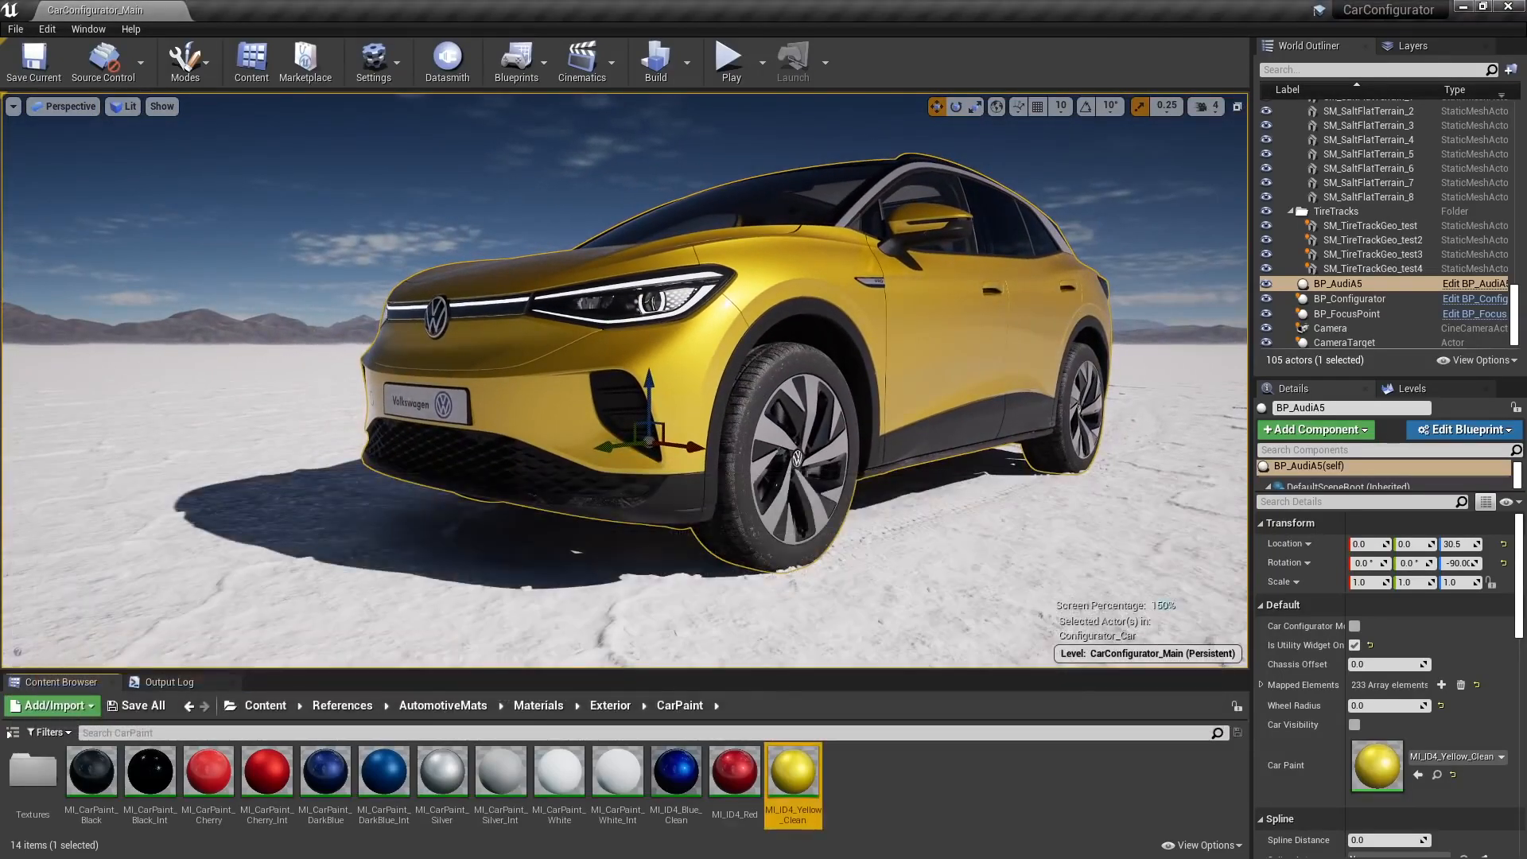
Run the configurator preview and test opening and closing the front driver door
left_click(729, 60)
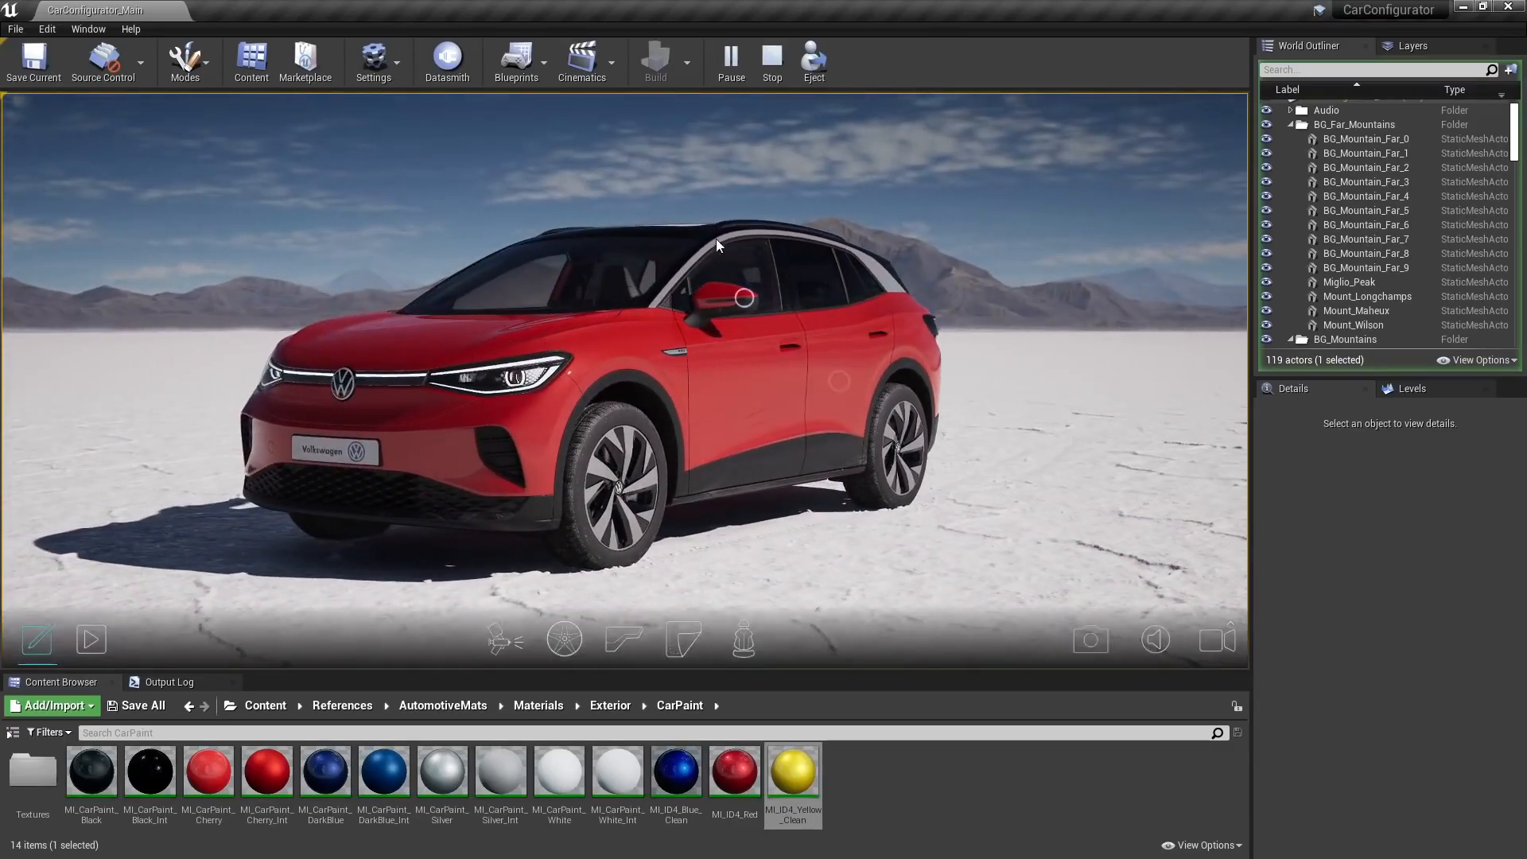
left_click_drag(716, 239, 828, 402)
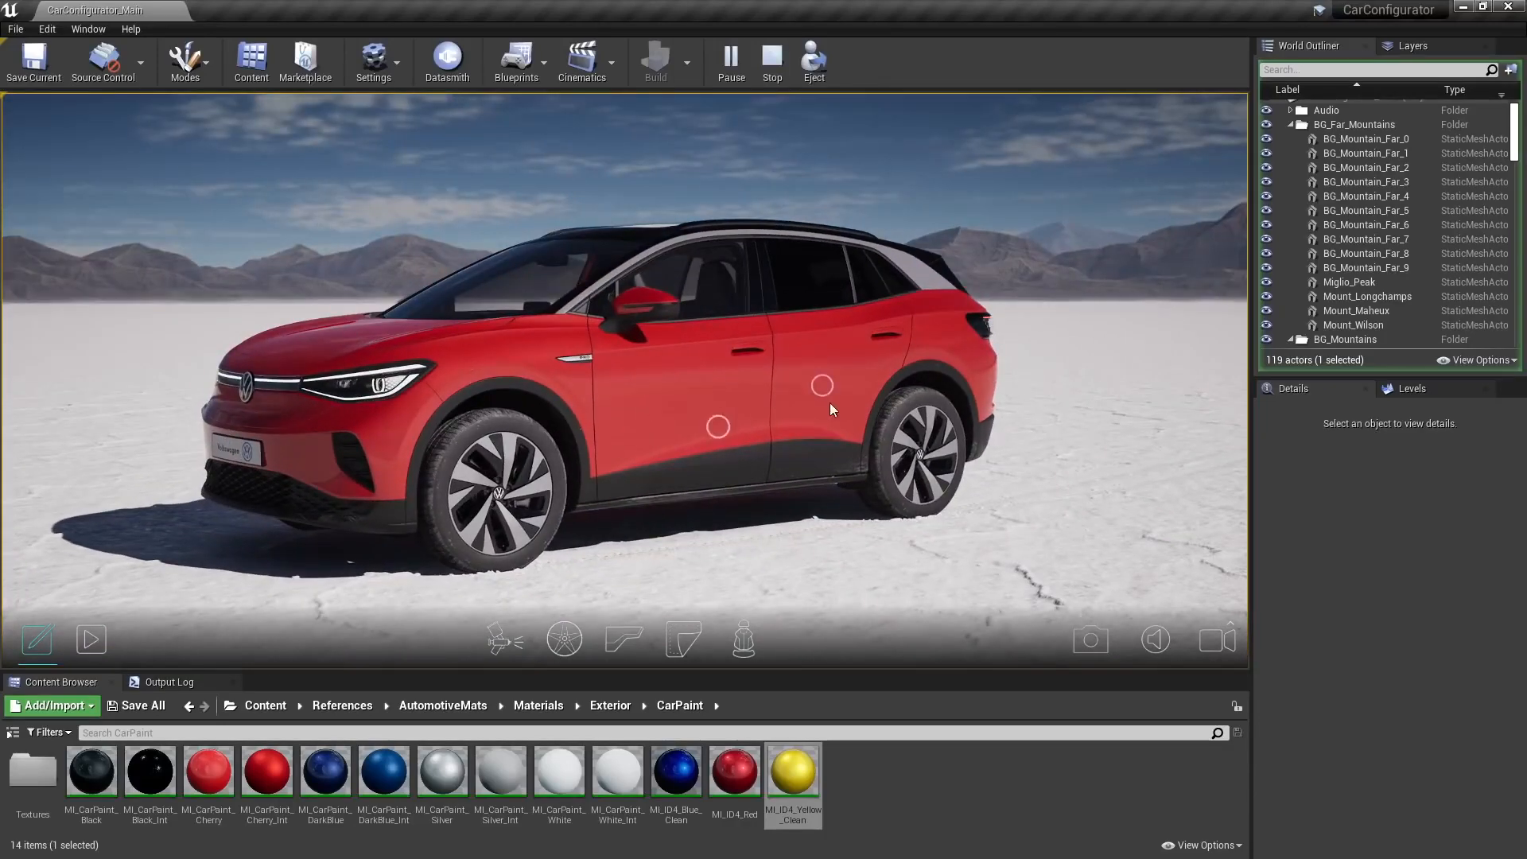
left_click(719, 430)
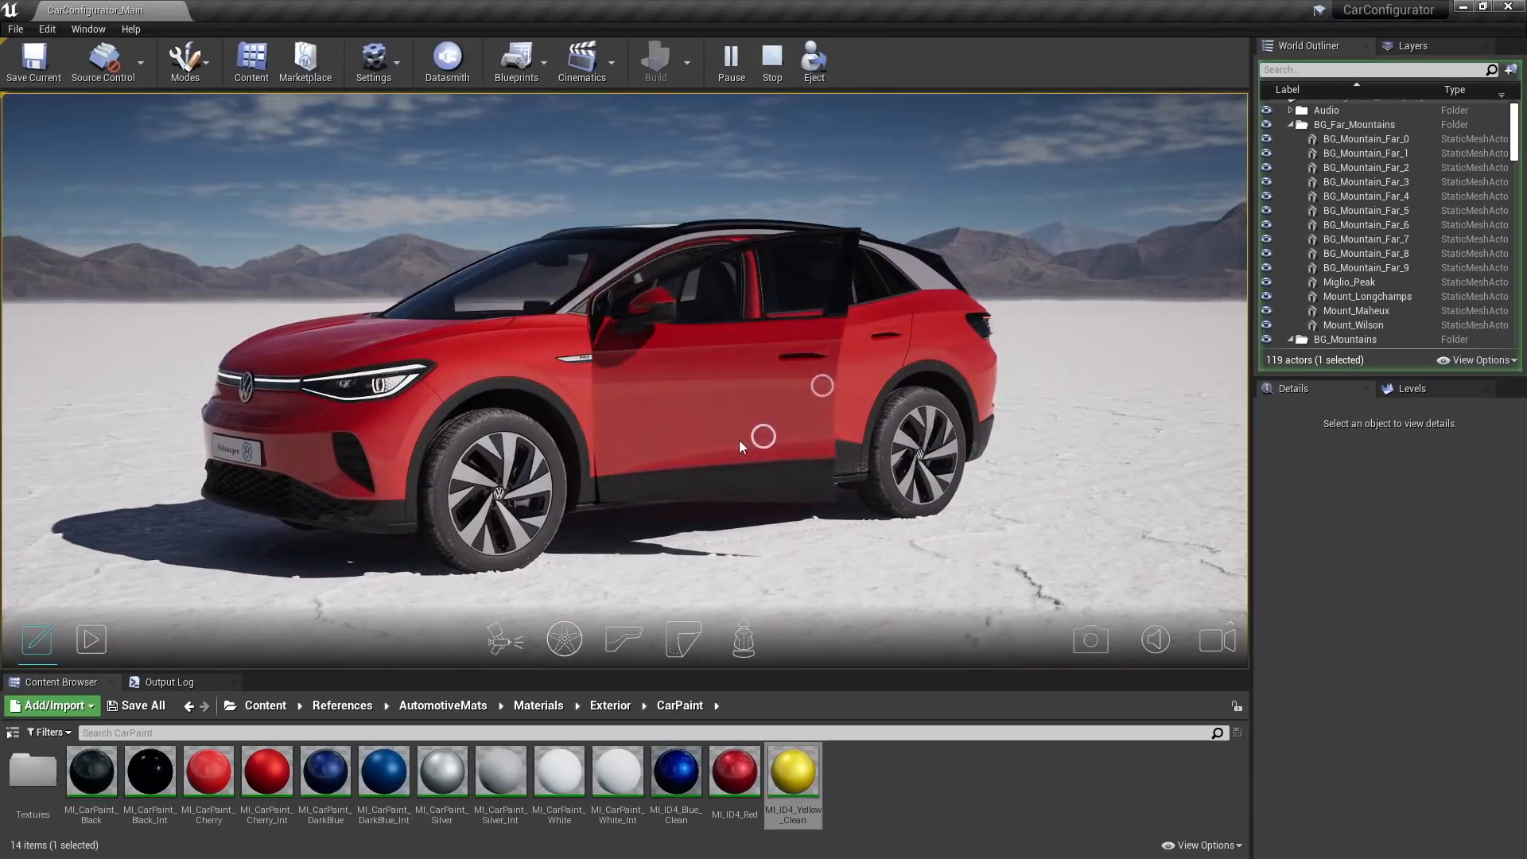
left_click(721, 450)
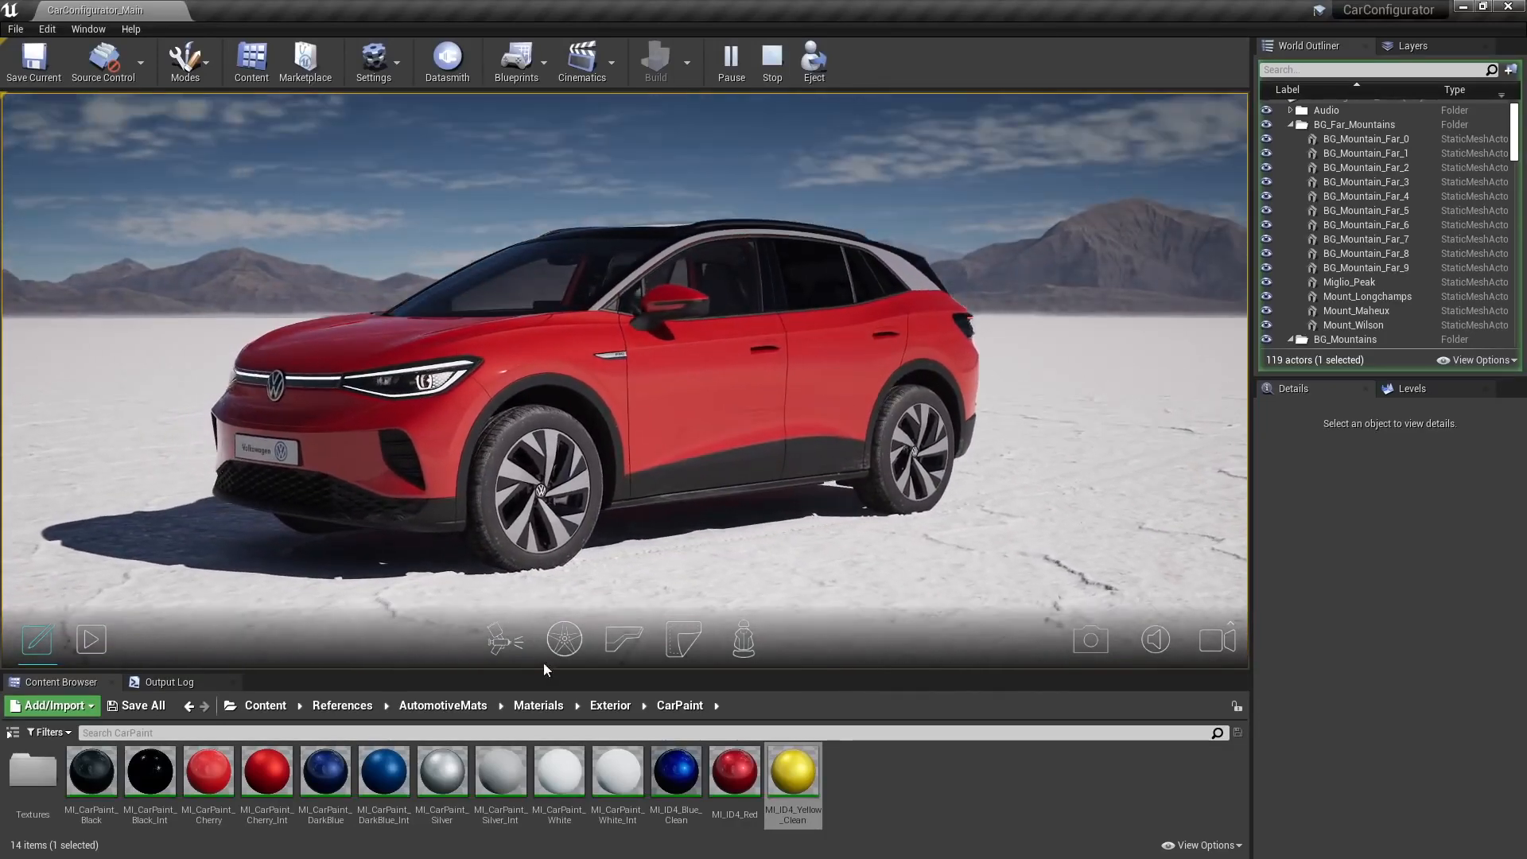
Test the Myth Black Metallic, Tango Red Metallic and ID4_Yellow paint options in the running preview
left_click(497, 651)
left_click(535, 583)
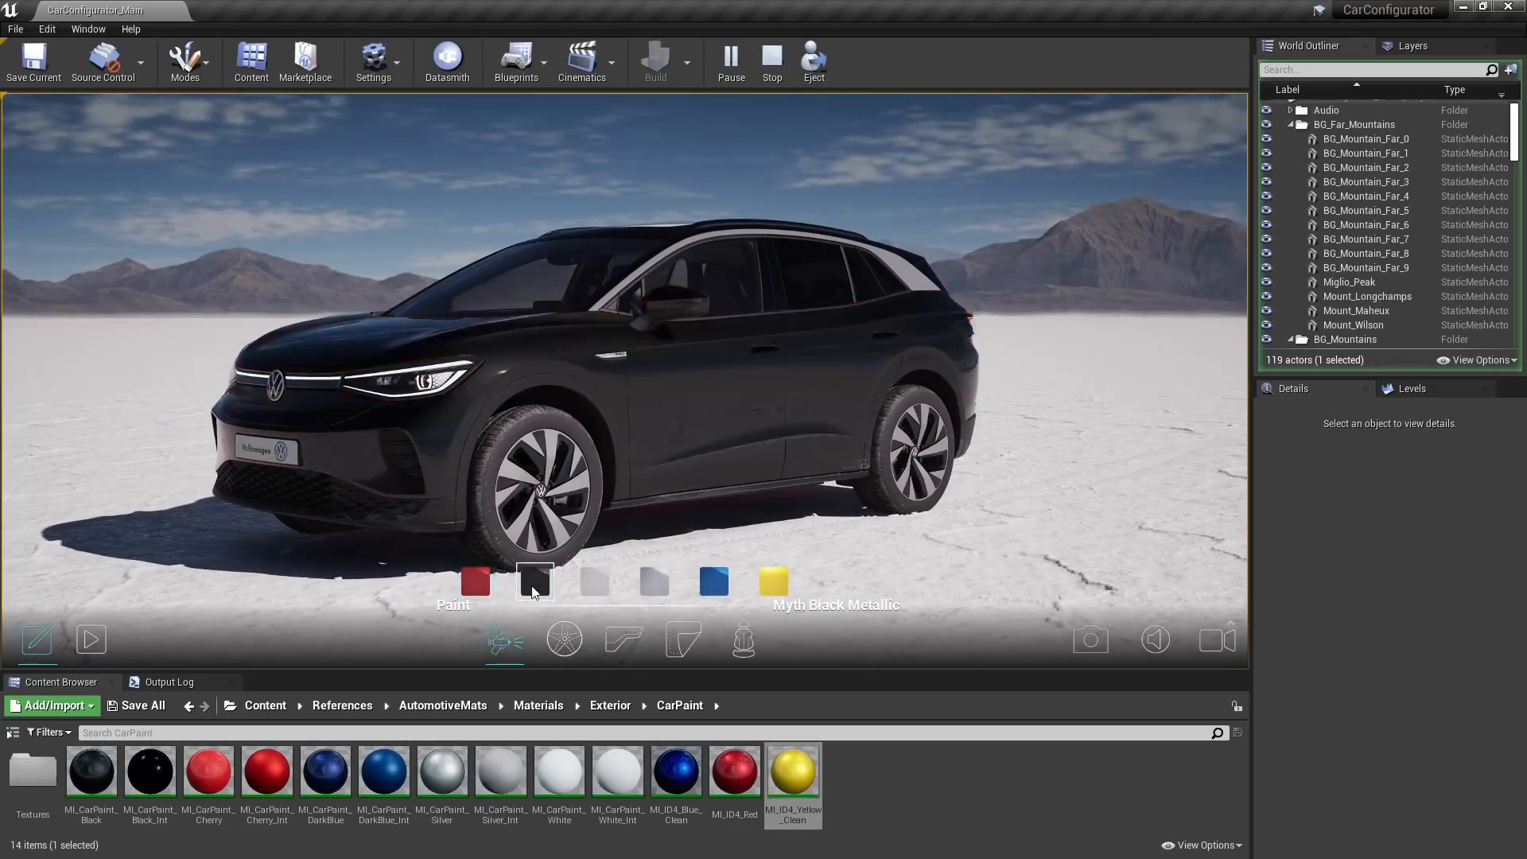
left_click(489, 595)
left_click(774, 581)
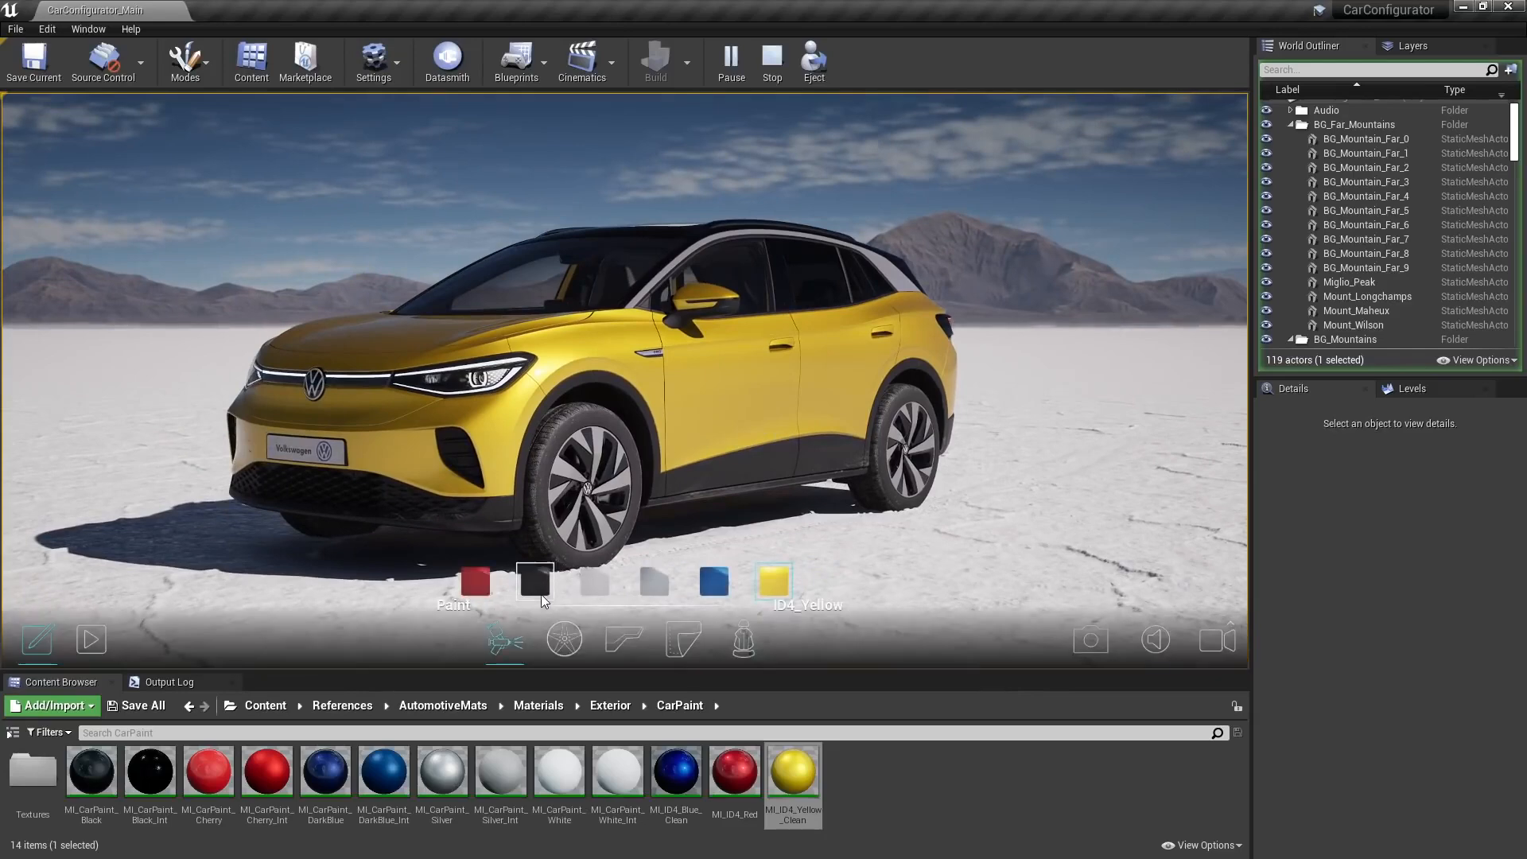
left_click(539, 588)
left_click(477, 593)
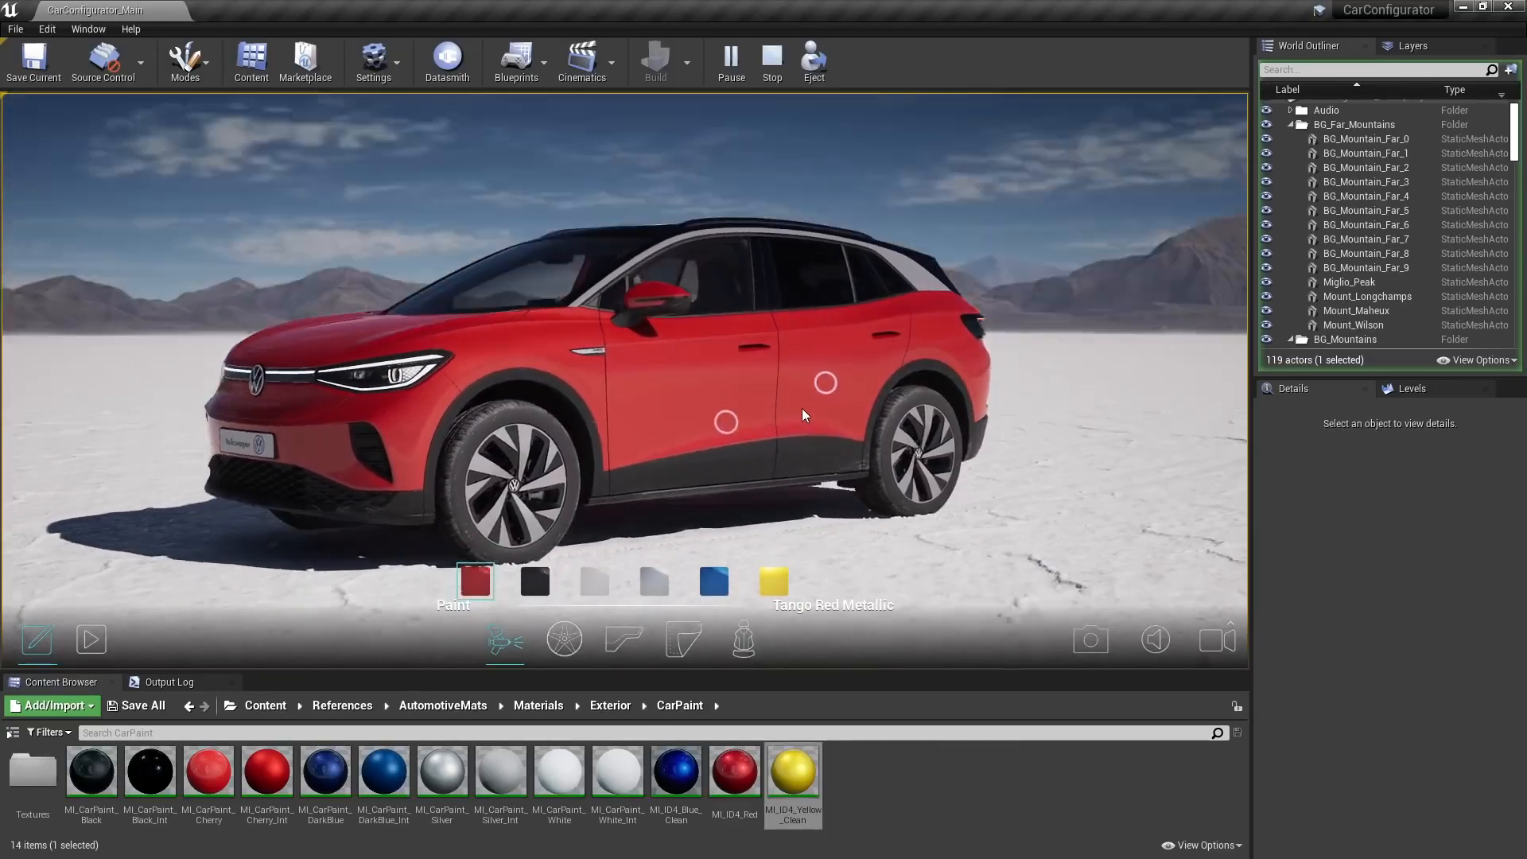